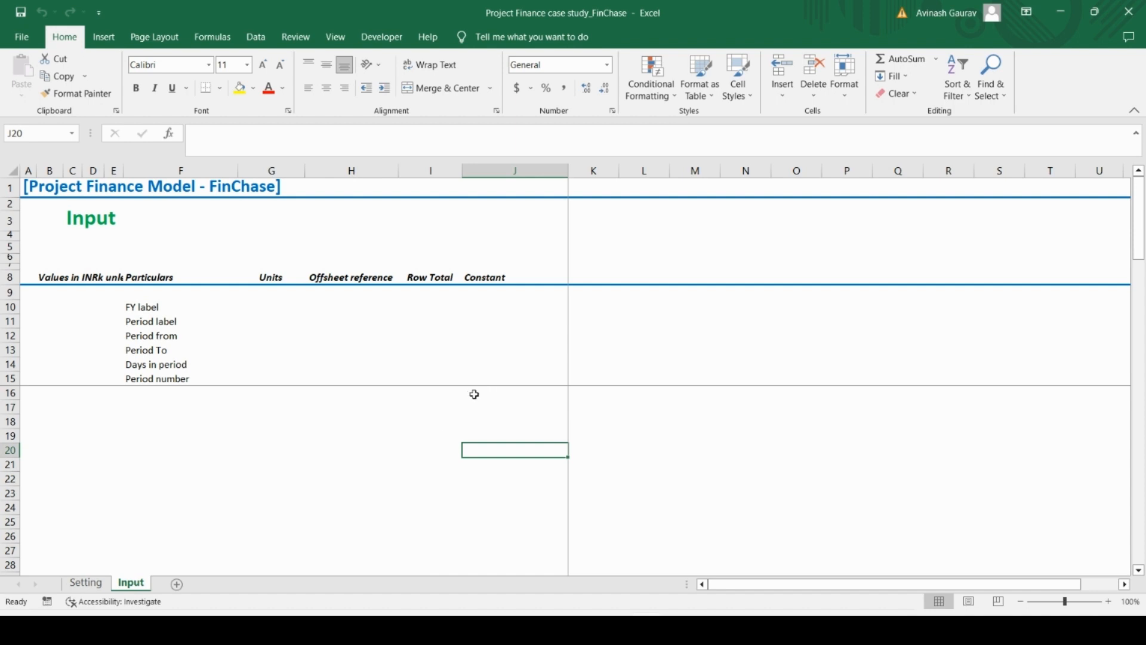
Link the first FY label cell K10 on the Input sheet to K55 in the Setting sheet's annual timeline
{"action": "left_click", "coordinate": [170, 418]}
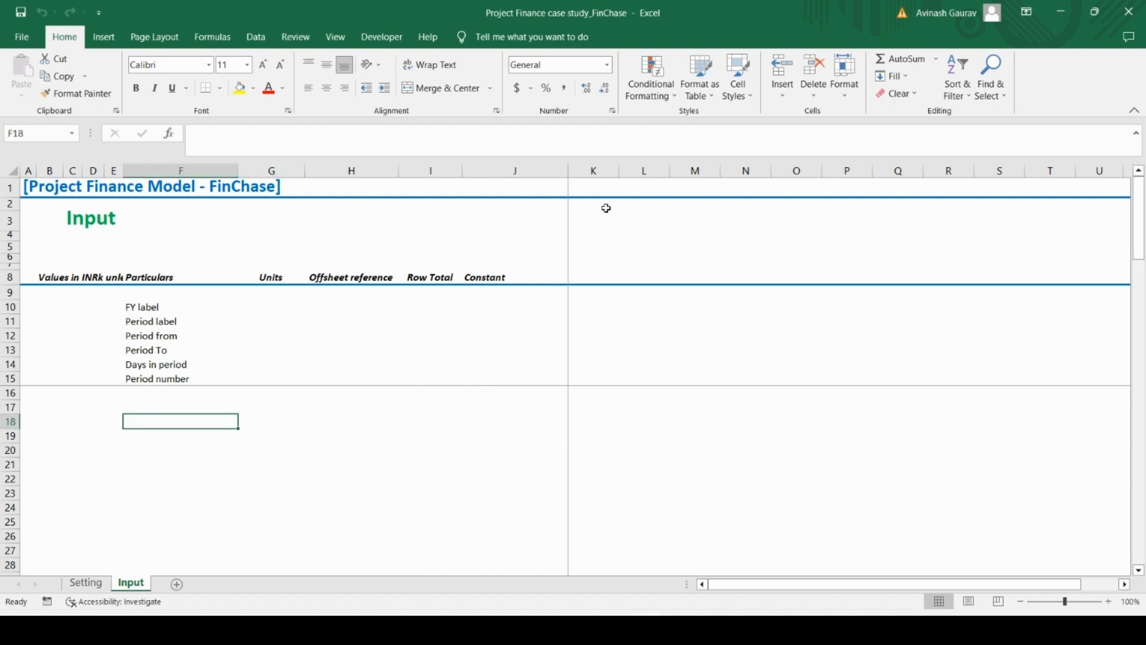
{"action": "left_click", "coordinate": [589, 320]}
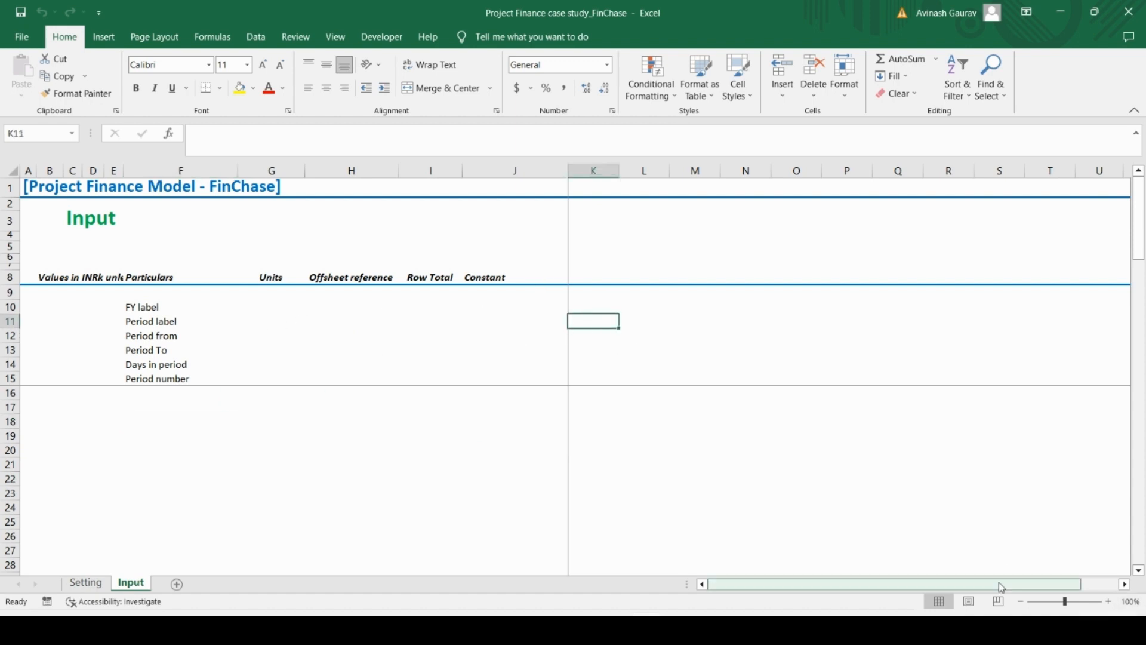
{"action": "left_click", "coordinate": [1021, 601]}
{"action": "left_click", "coordinate": [1021, 602]}
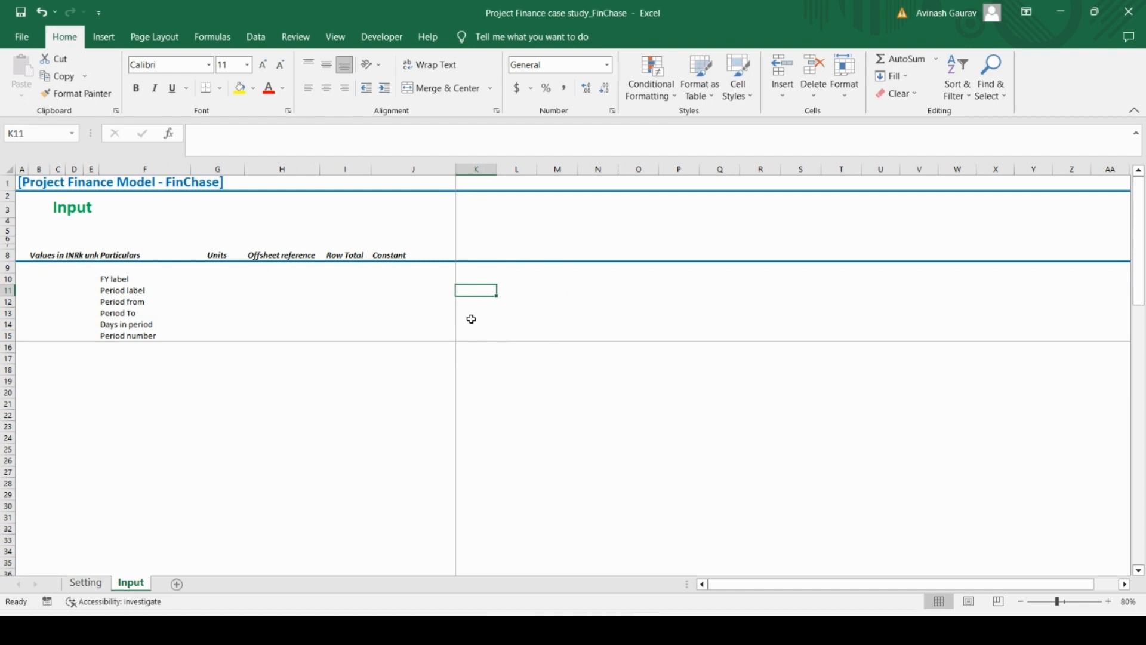
{"action": "key", "text": "Up"}
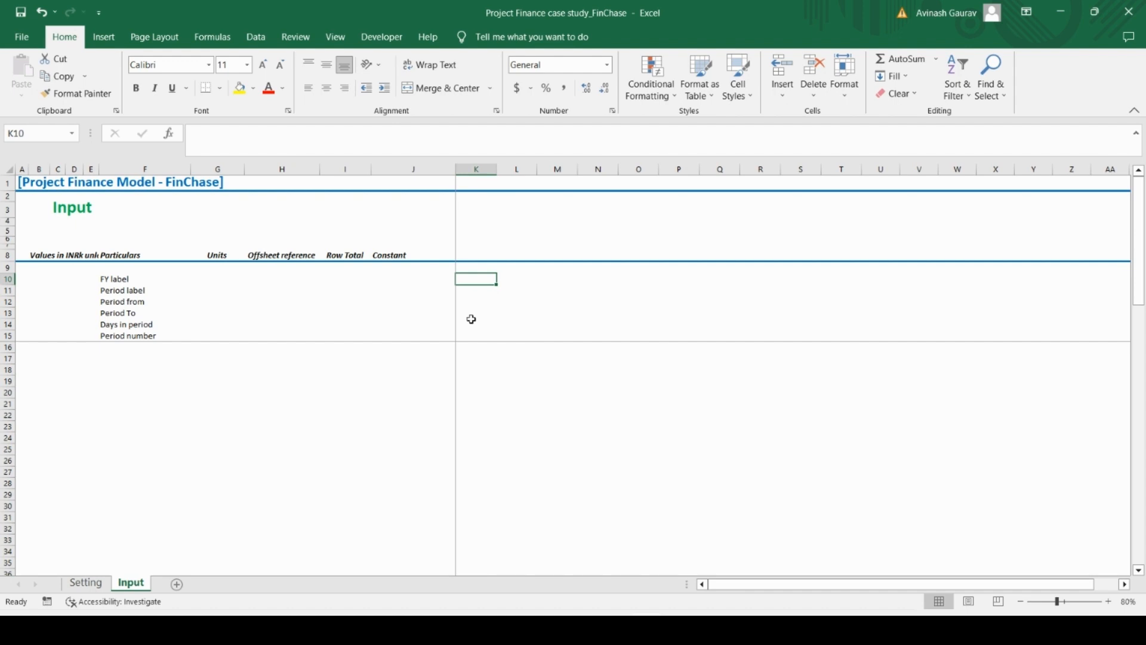
{"action": "type", "text": "="}
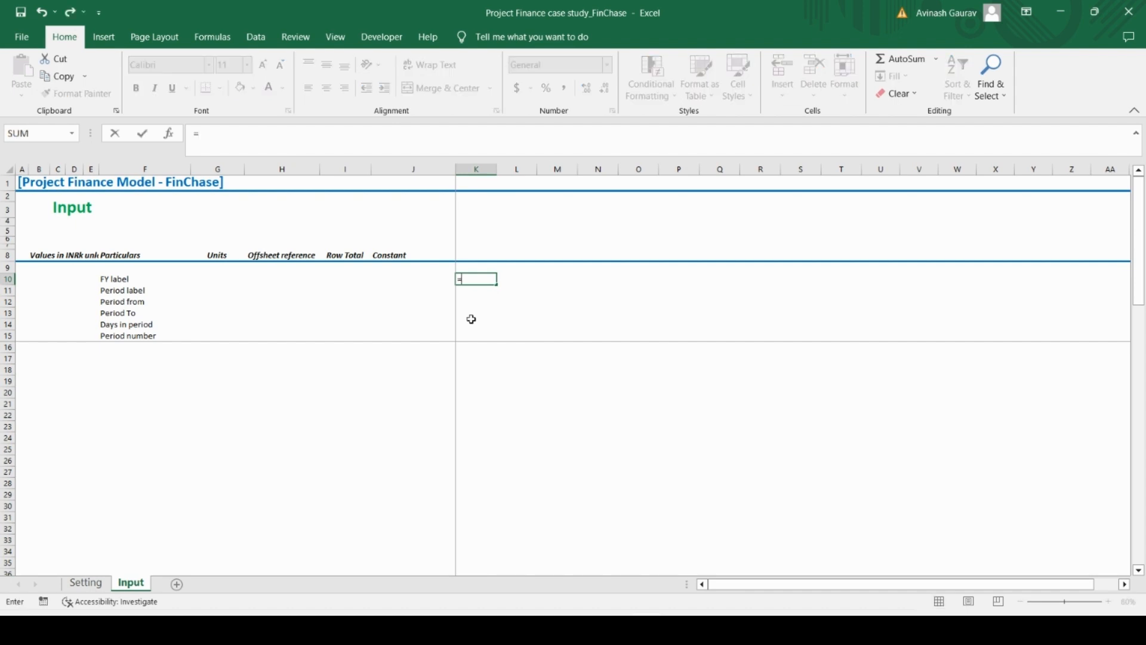
{"action": "left_click", "coordinate": [103, 582]}
{"action": "scroll", "coordinate": [470, 463], "scroll_direction": "down", "scroll_amount": 20}
{"action": "scroll", "coordinate": [470, 462], "scroll_direction": "up", "scroll_amount": 16}
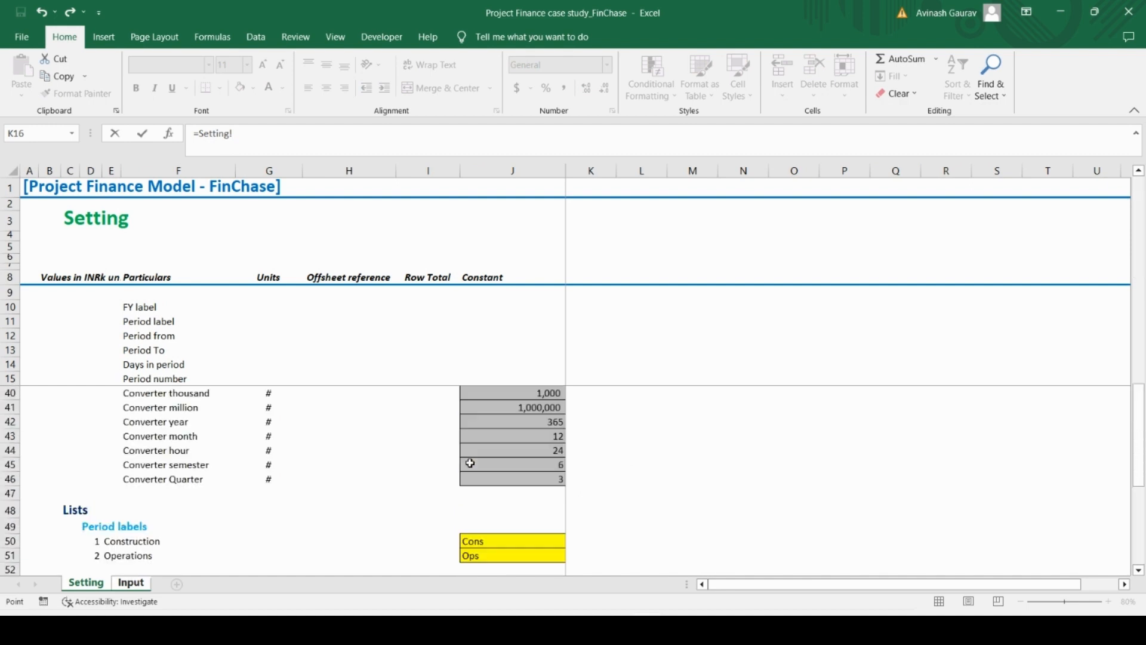
{"action": "scroll", "coordinate": [470, 463], "scroll_direction": "down", "scroll_amount": 4}
{"action": "left_click", "coordinate": [583, 444]}
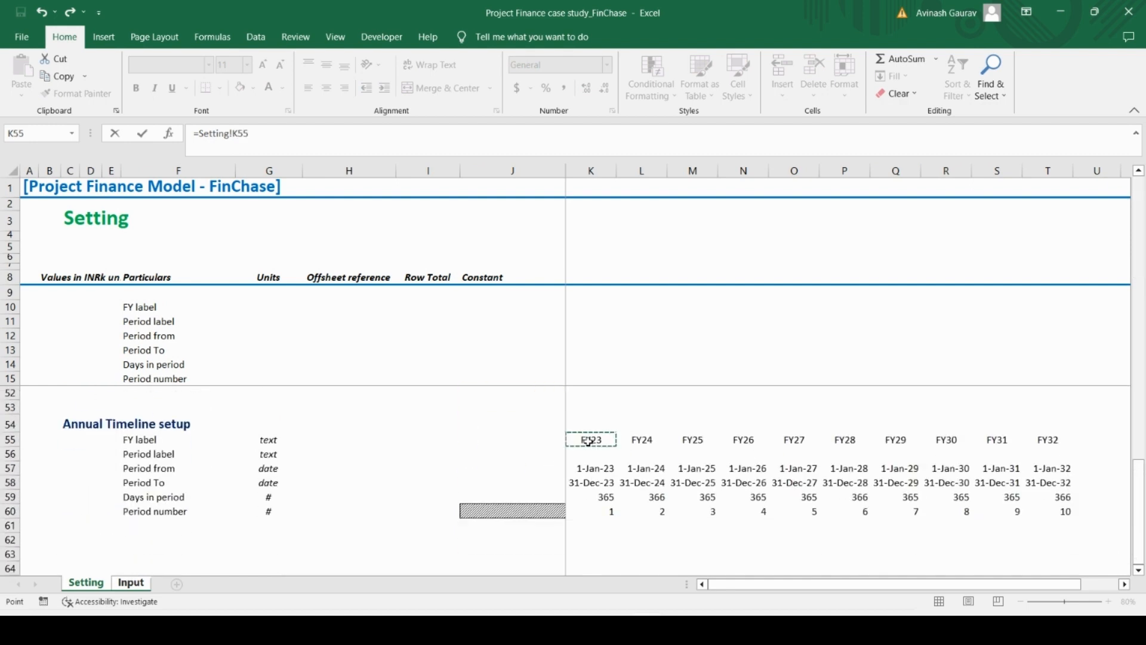
{"action": "key", "text": "Return"}
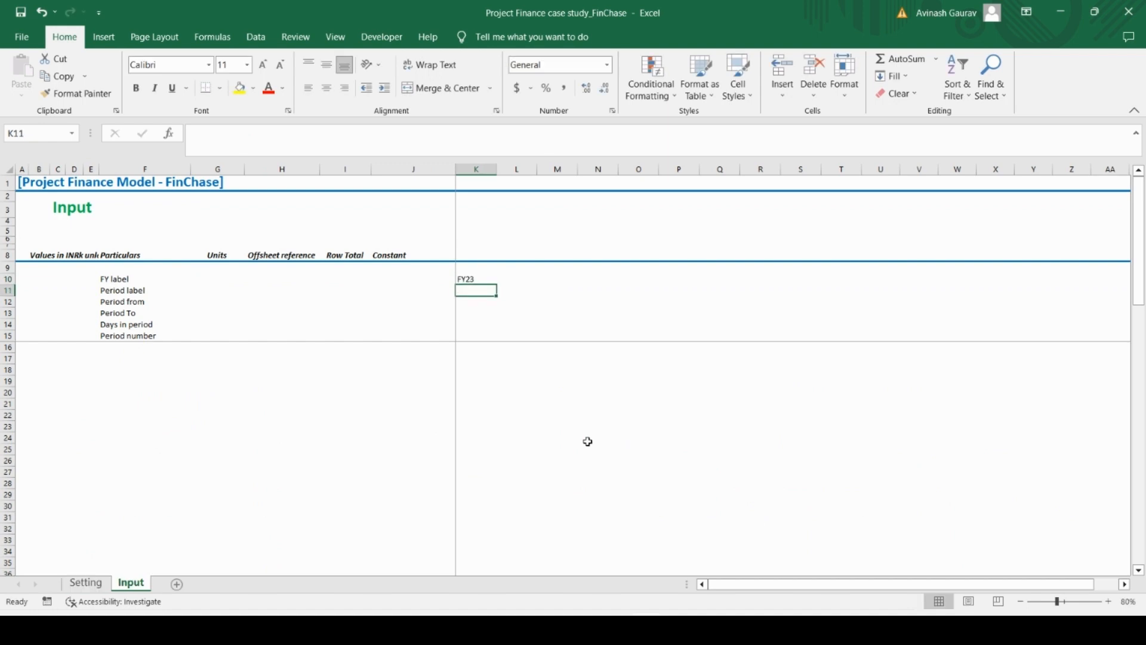
Copy the FY label formula from K10 across the row through column U
{"action": "key", "text": "Up"}
{"action": "key", "text": "ctrl+c"}
{"action": "key", "text": "shift+Right"}
{"action": "key", "text": "shift+Right"}
{"action": "key", "text": "shift+Right"}
{"action": "key", "text": "shift+Right"}
{"action": "key", "text": "shift+Right"}
{"action": "key", "text": "shift+Right"}
{"action": "key", "text": "shift+Right"}
{"action": "key", "text": "shift+Right"}
{"action": "key", "text": "shift+Right"}
{"action": "key", "text": "shift+Right"}
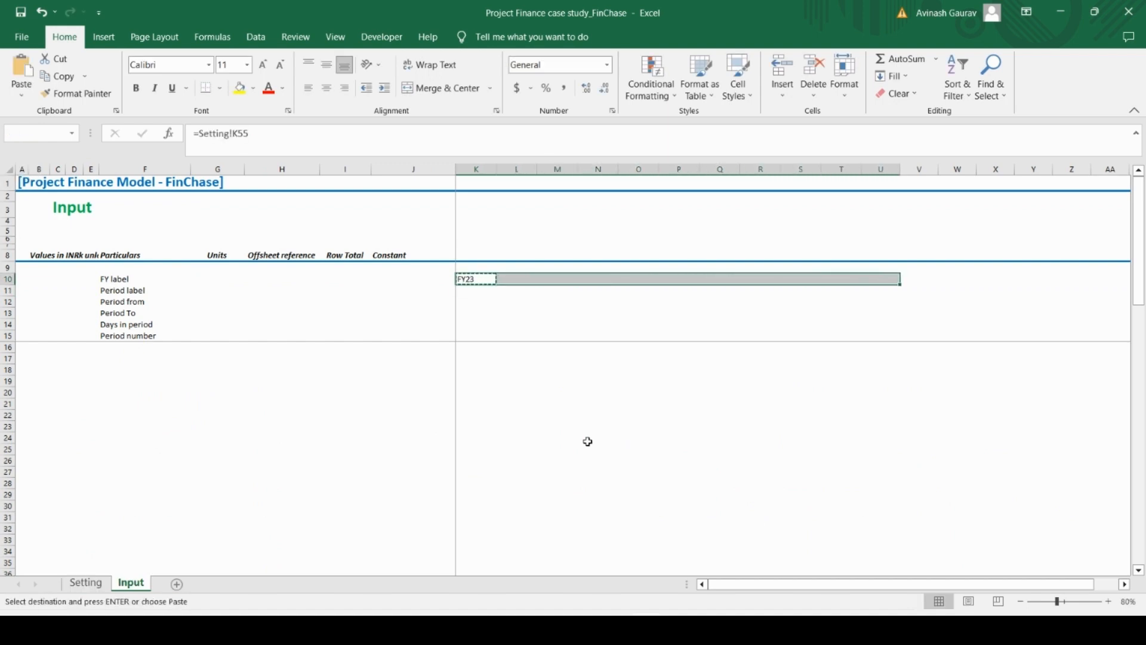
{"action": "key", "text": "ctrl+v"}
Clear the surplus FY label formula in cell U10
{"action": "key", "text": "Right"}
{"action": "key", "text": "Right"}
{"action": "key", "text": "Right"}
{"action": "key", "text": "Right"}
{"action": "key", "text": "Right"}
{"action": "key", "text": "Right"}
{"action": "key", "text": "Right"}
{"action": "key", "text": "Right"}
{"action": "key", "text": "Right"}
{"action": "key", "text": "Right"}
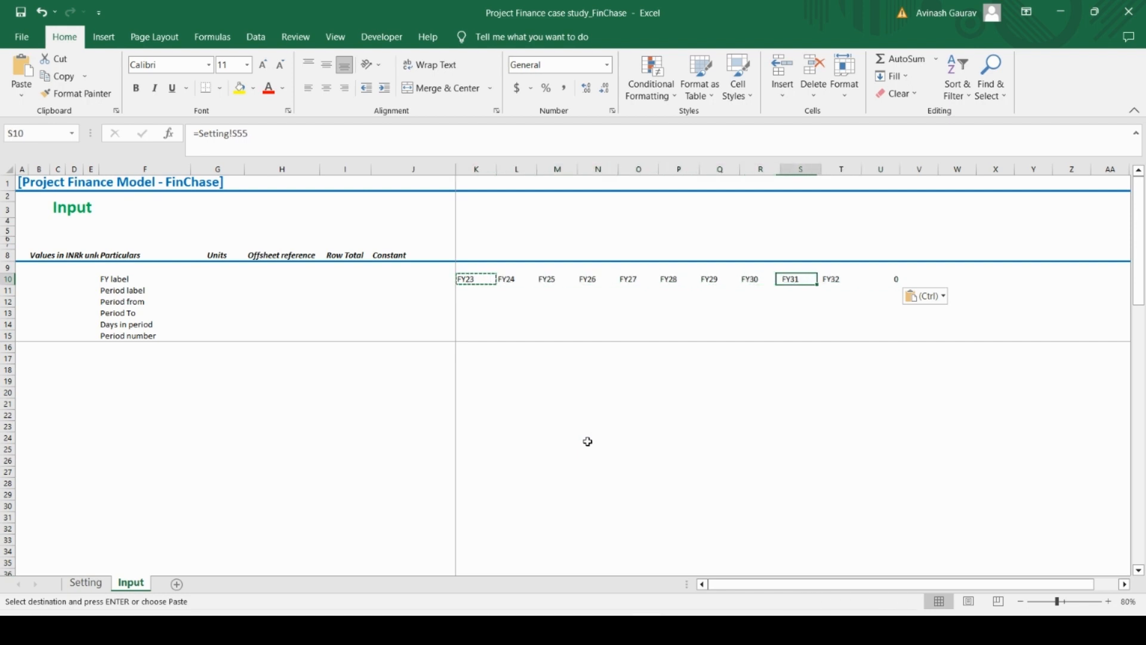
{"action": "key", "text": "BackSpace"}
{"action": "key", "text": "ctrl+Return"}
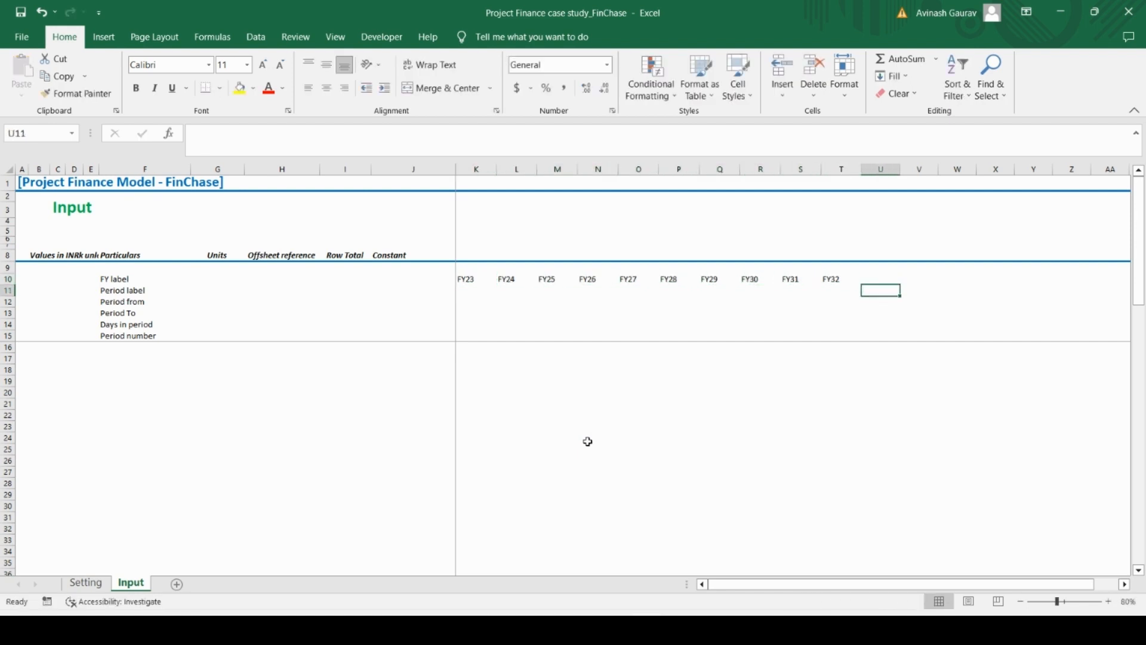
Hide all columns from V to the end of the Input sheet and slightly widen column T
{"action": "left_click", "coordinate": [920, 169]}
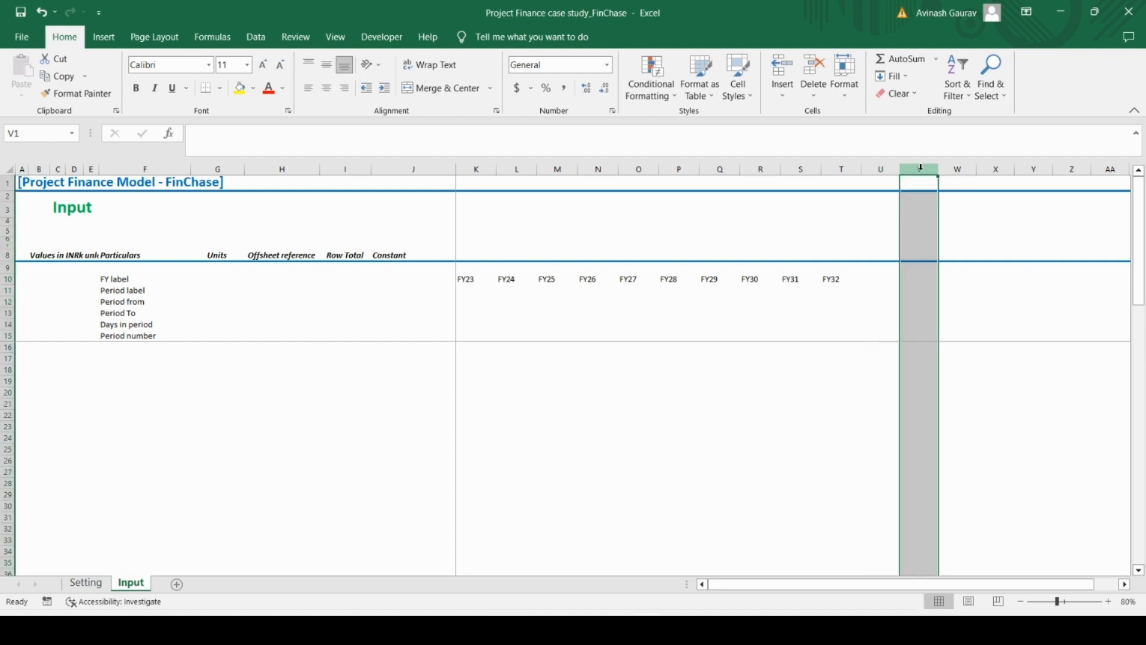
{"action": "key", "text": "ctrl+shift+Right"}
{"action": "key", "text": "shift+F10"}
{"action": "key", "text": "h"}
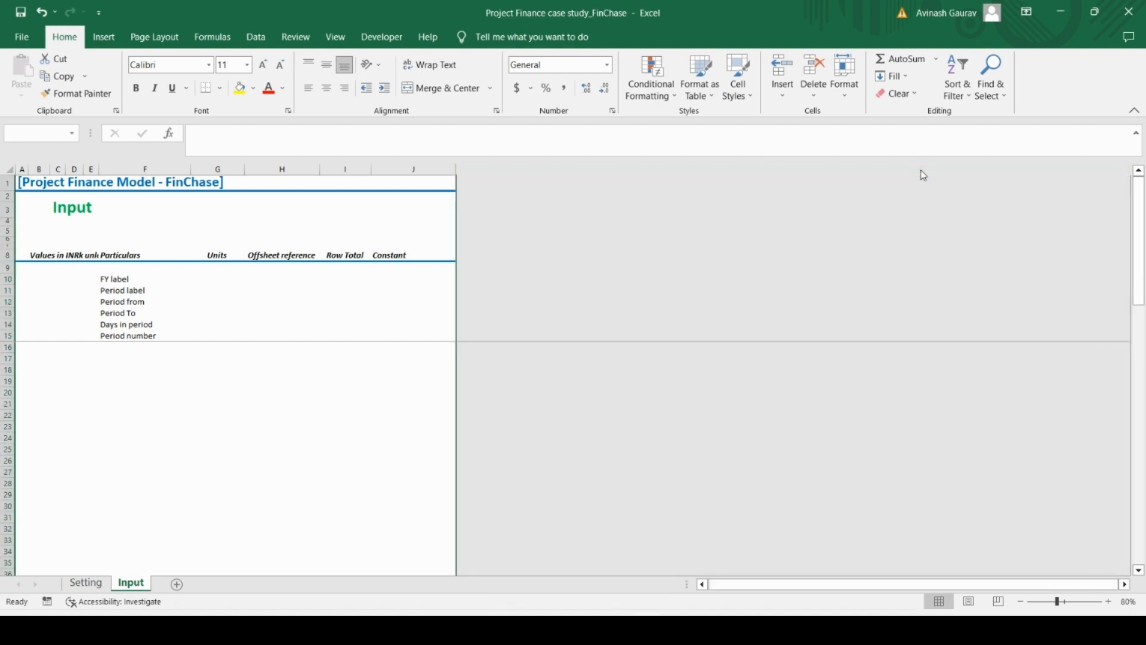
{"action": "key", "text": "Left"}
{"action": "key", "text": "Left"}
{"action": "key", "text": "Left"}
{"action": "key", "text": "Left"}
{"action": "key", "text": "Left"}
{"action": "key", "text": "Left"}
{"action": "key", "text": "Left"}
{"action": "key", "text": "Left"}
{"action": "key", "text": "Left"}
{"action": "key", "text": "Left"}
{"action": "key", "text": "Left"}
{"action": "key", "text": "Left"}
{"action": "key", "text": "Left"}
{"action": "key", "text": "Left"}
{"action": "key", "text": "Left"}
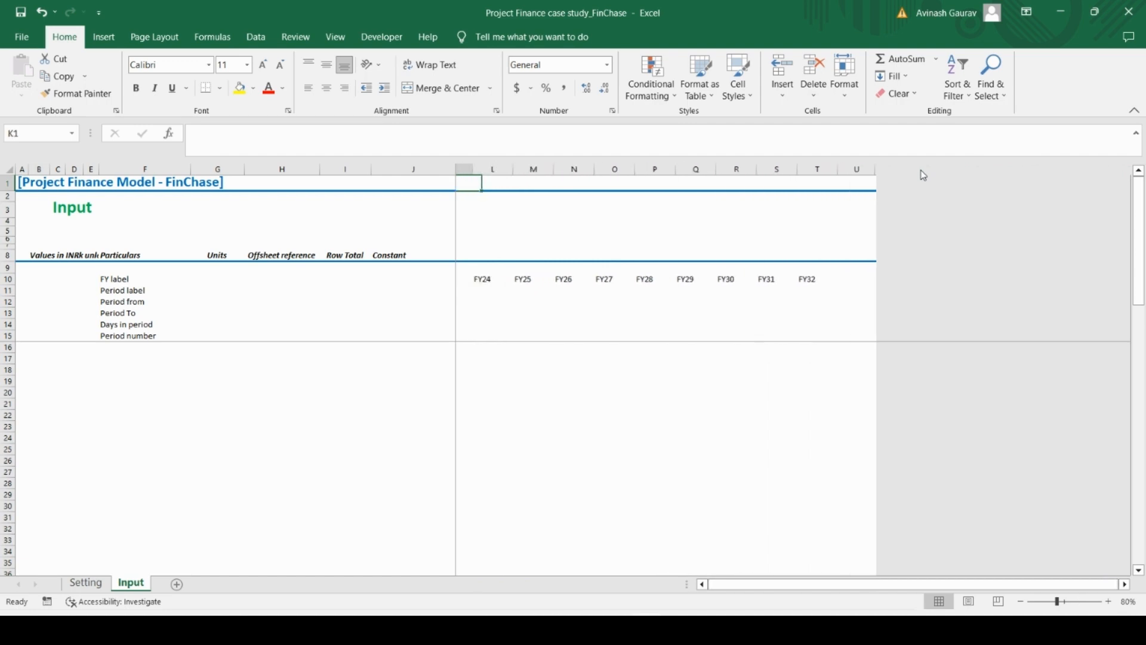
{"action": "key", "text": "Left"}
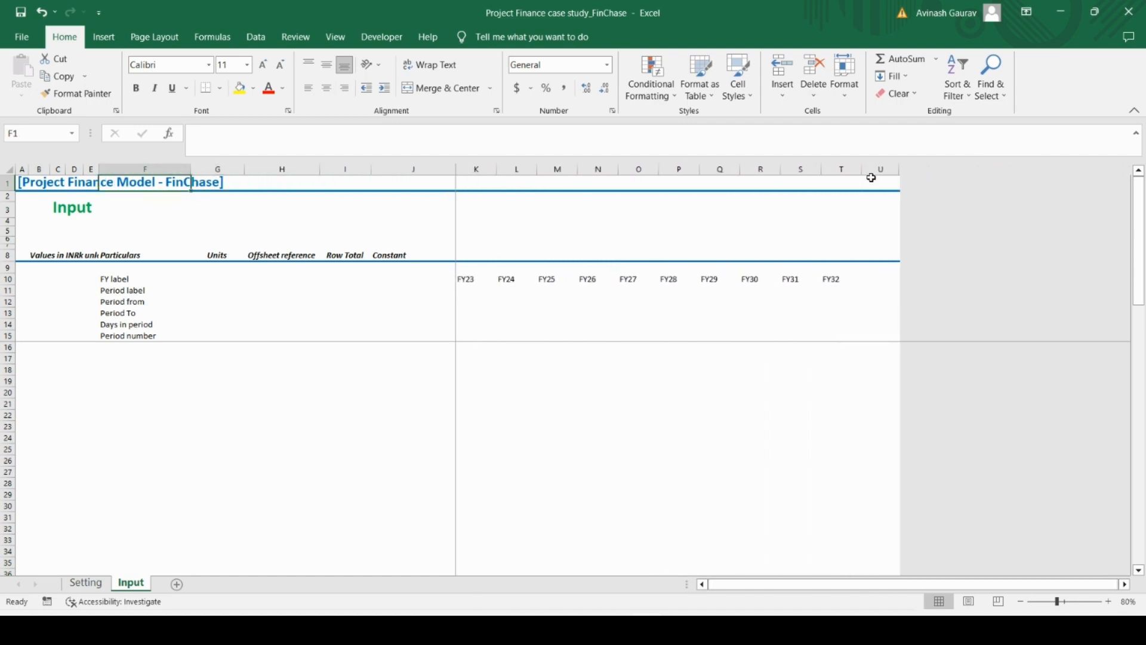
{"action": "left_click_drag", "start_coordinate": [863, 172], "coordinate": [866, 169]}
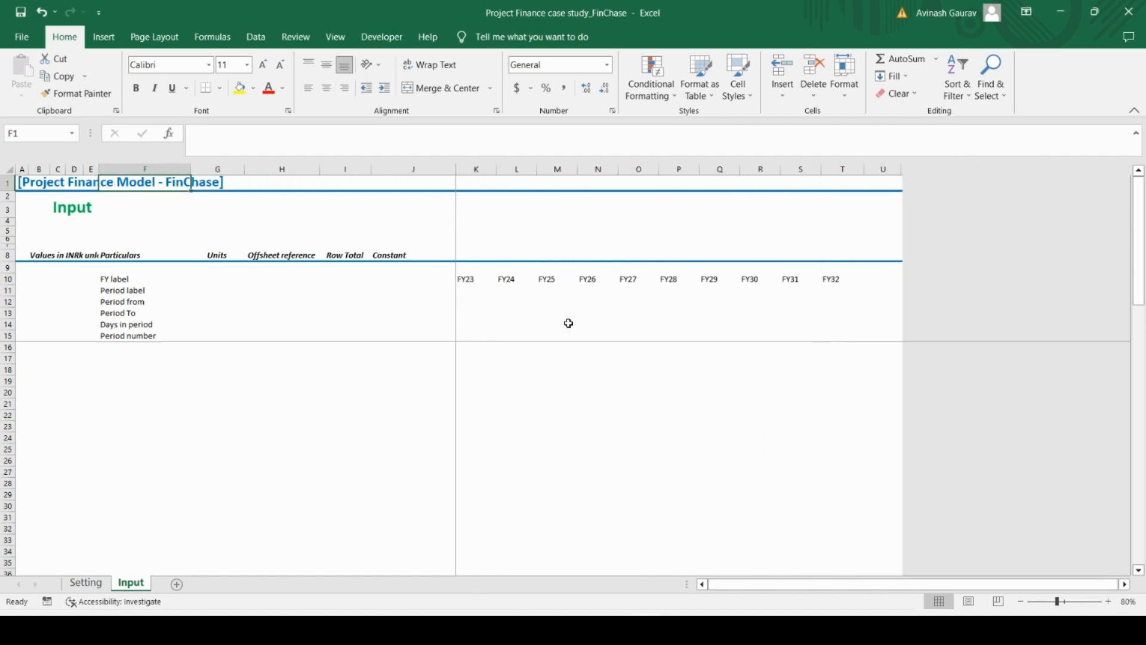
Link the first Period from cell K12 to the period start date in K57 of the Setting sheet
{"action": "left_click", "coordinate": [472, 299]}
{"action": "key", "text": "Up"}
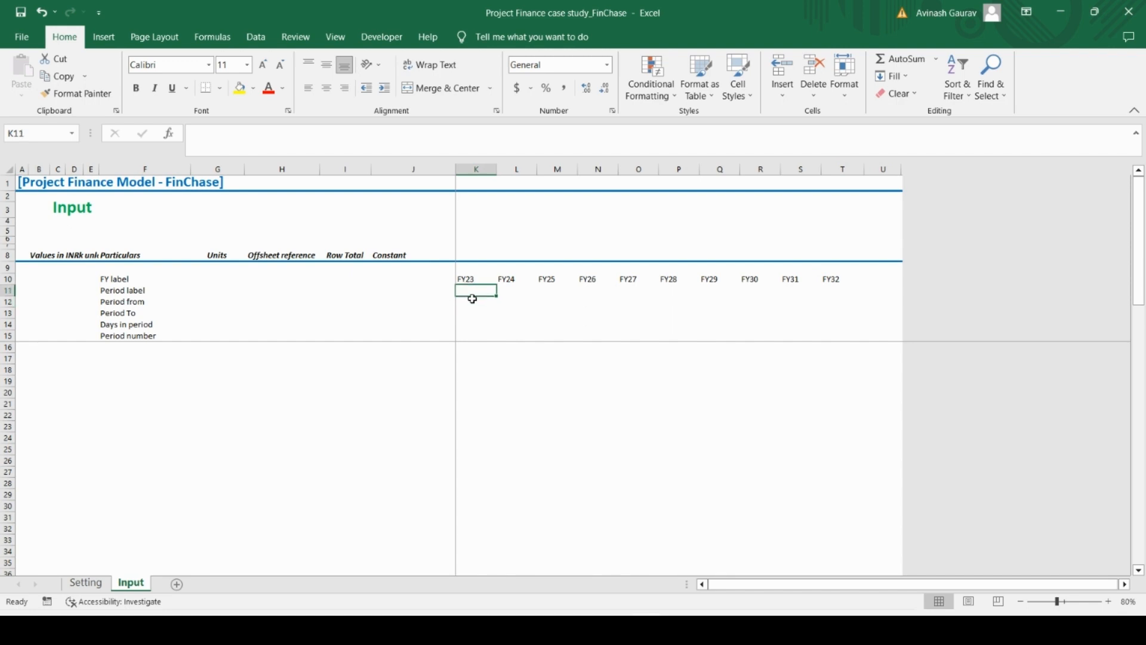
{"action": "left_click", "coordinate": [472, 299]}
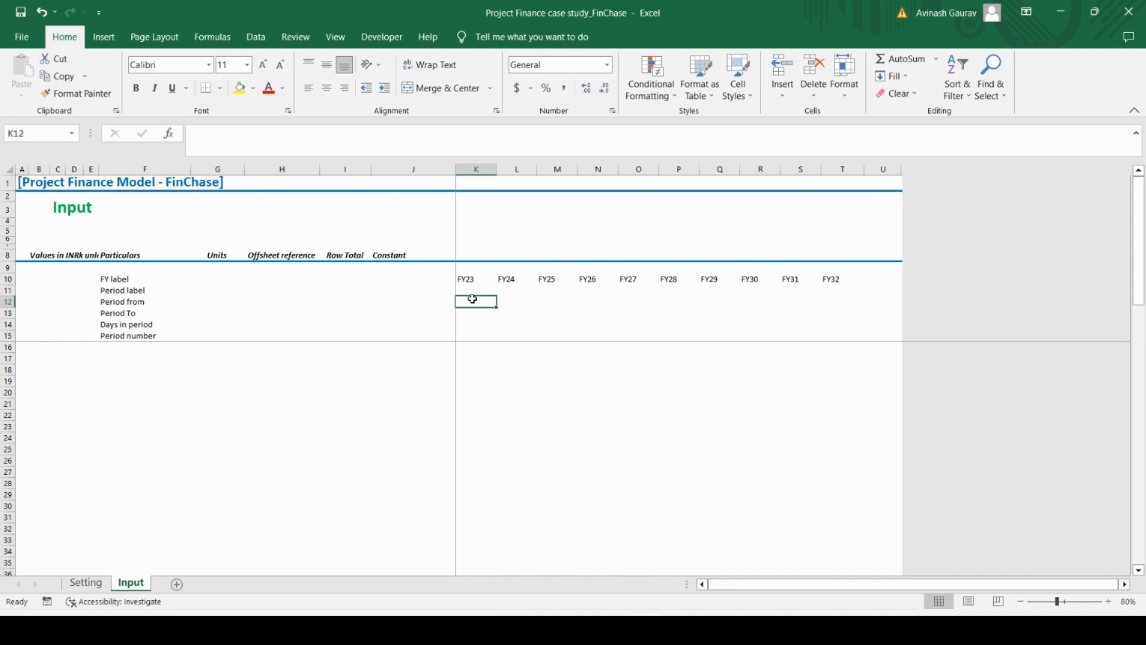
{"action": "type", "text": "="}
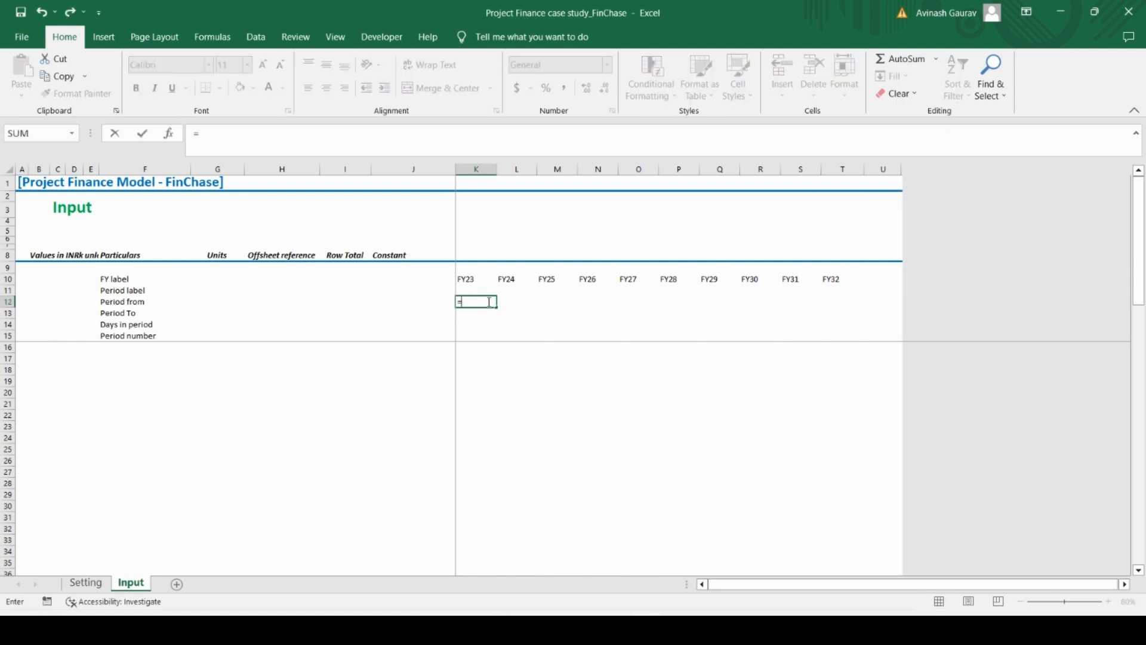
{"action": "left_click", "coordinate": [86, 583]}
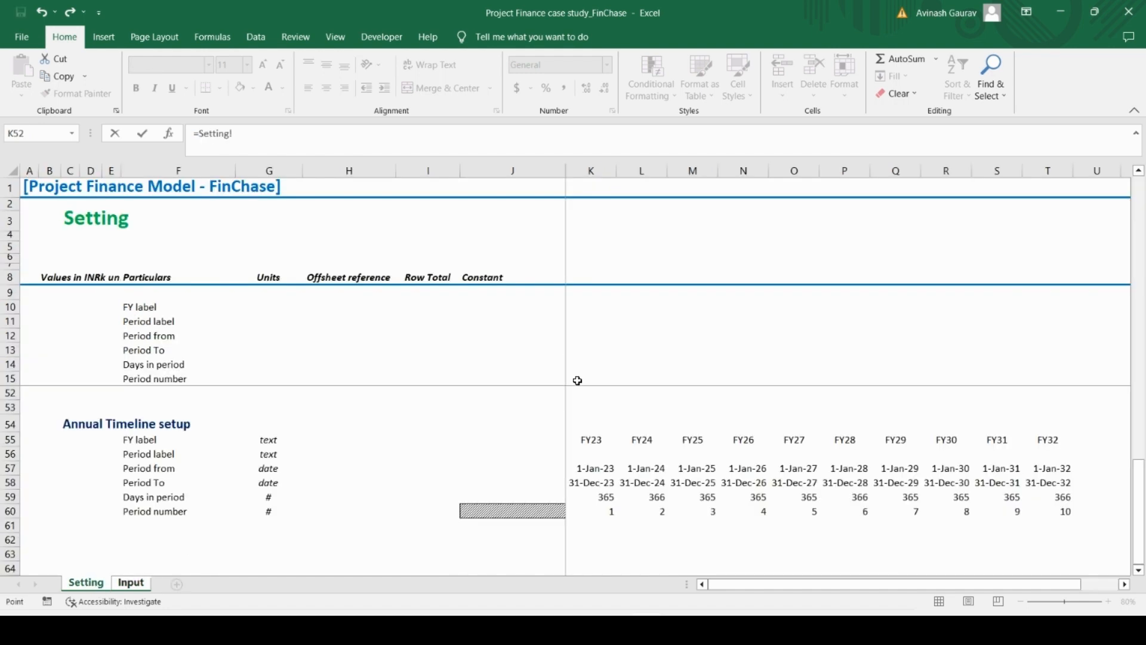
{"action": "left_click", "coordinate": [591, 469]}
{"action": "key", "text": "Return"}
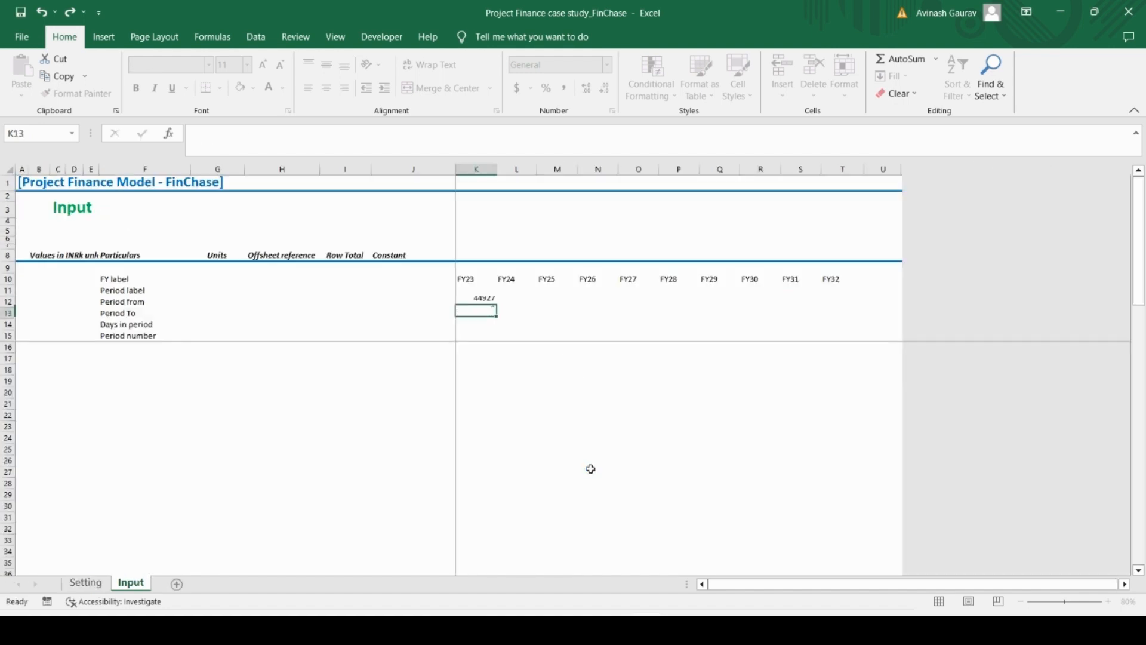
Copy the K12 link formula down to the Period To, Days in period and Period number cells K13:K15
{"action": "key", "text": "Up"}
{"action": "key", "text": "ctrl+c"}
{"action": "key", "text": "Down"}
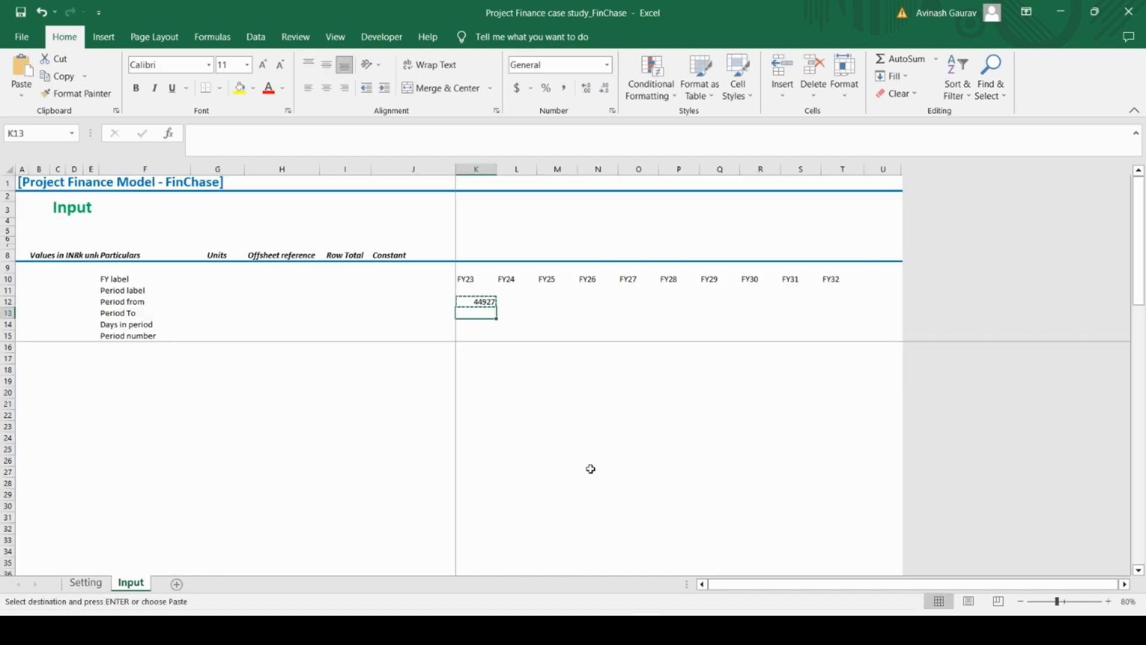
{"action": "key", "text": "ctrl+v"}
{"action": "key", "text": "Down"}
{"action": "key", "text": "ctrl+v"}
{"action": "key", "text": "Down"}
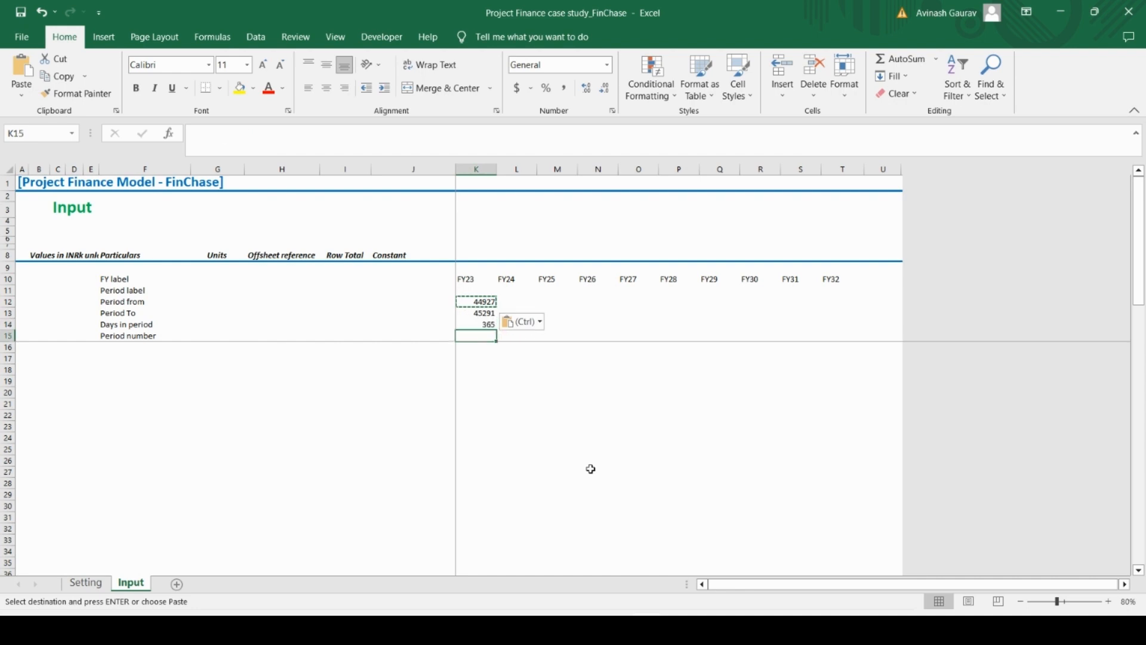
{"action": "key", "text": "ctrl+v"}
Format the Period from and Period To cells K12:K13 as dates of the 14-Mar-12 type
{"action": "key", "text": "Up"}
{"action": "key", "text": "Up"}
{"action": "key", "text": "Up"}
{"action": "key", "text": "shift+Down"}
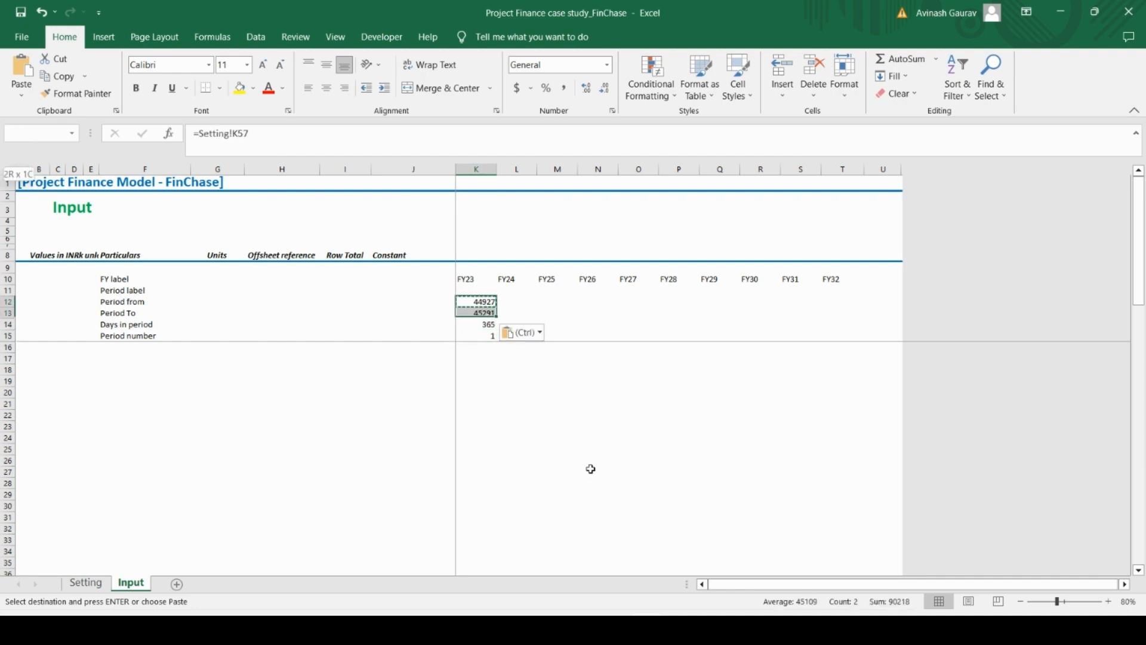
{"action": "key", "text": "Escape"}
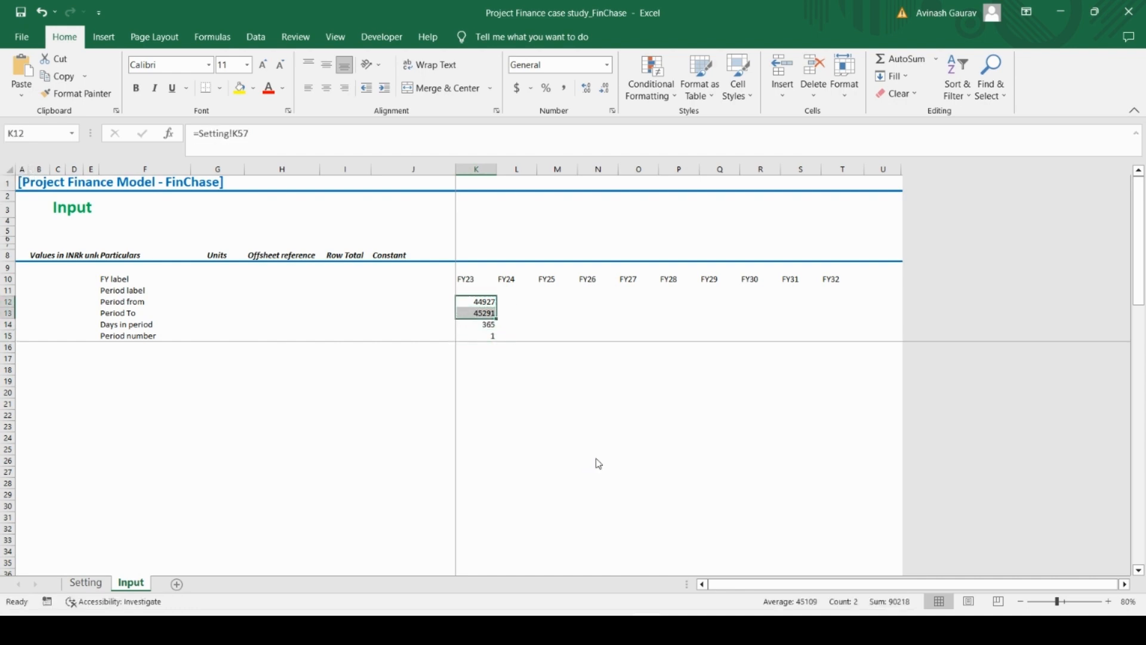
{"action": "key", "text": "ctrl+1"}
{"action": "left_click", "coordinate": [735, 175]}
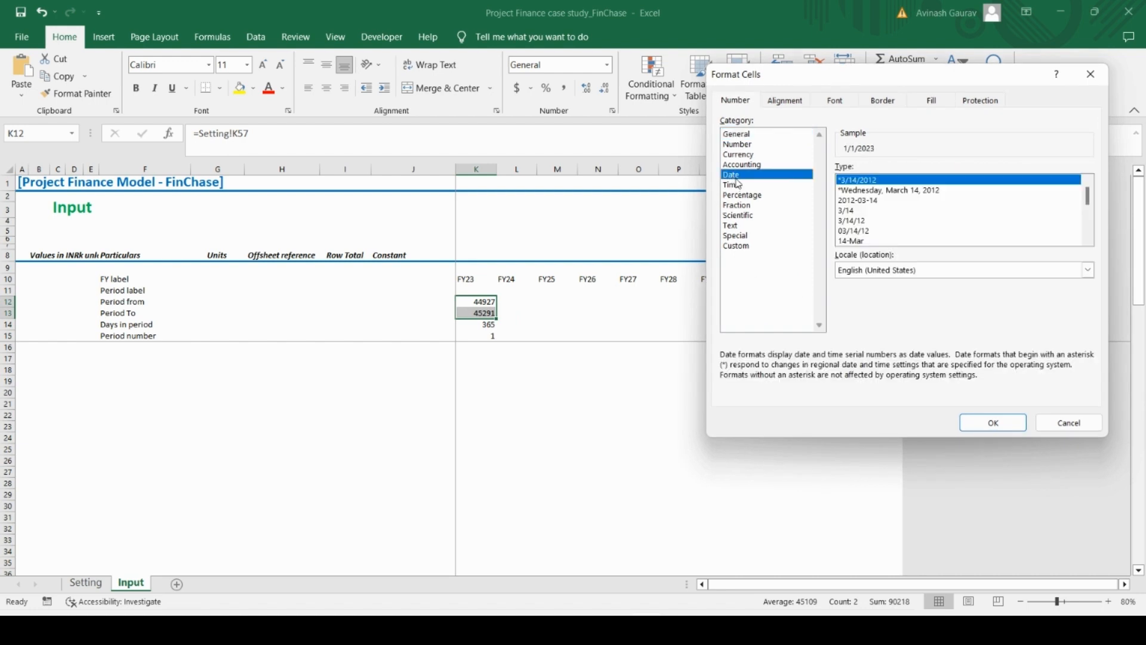
{"action": "left_click", "coordinate": [1090, 239]}
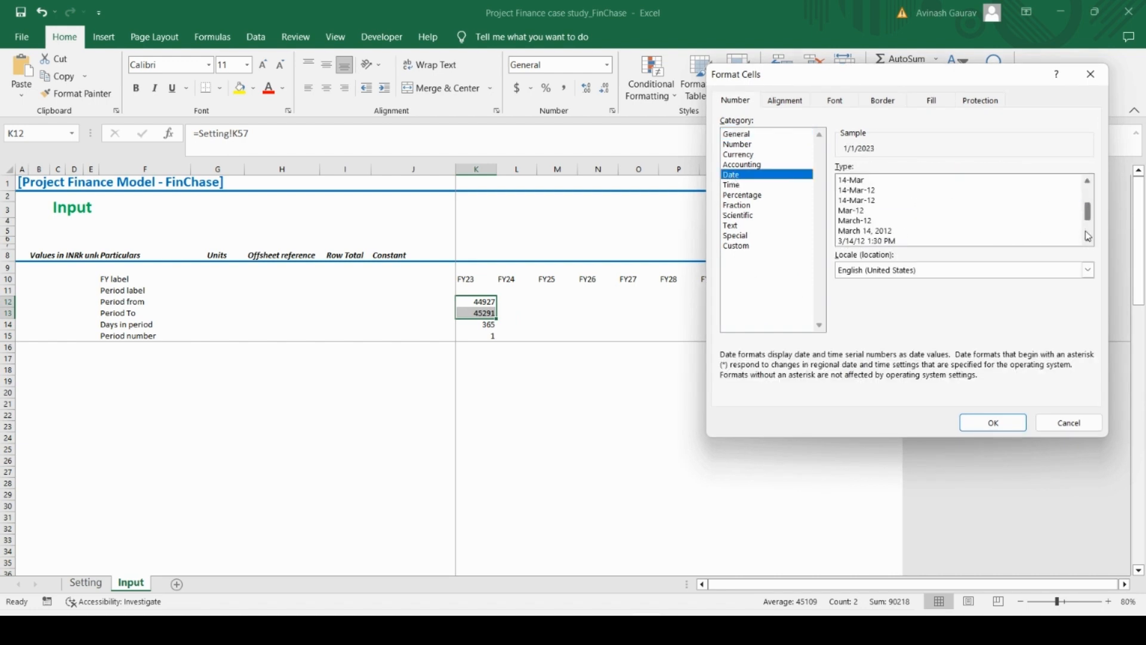
{"action": "left_click", "coordinate": [851, 190]}
{"action": "left_click", "coordinate": [966, 426]}
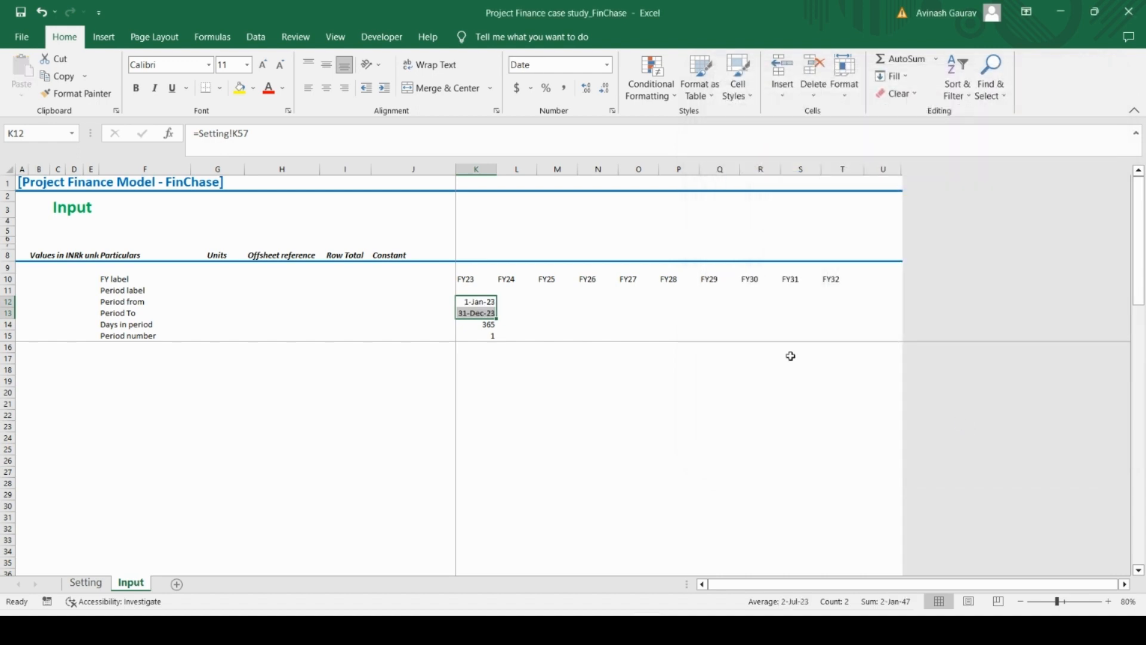
Copy the timeline formulas in K12:K15 across all years through column T
{"action": "left_click", "coordinate": [543, 303]}
{"action": "left_click", "coordinate": [471, 306]}
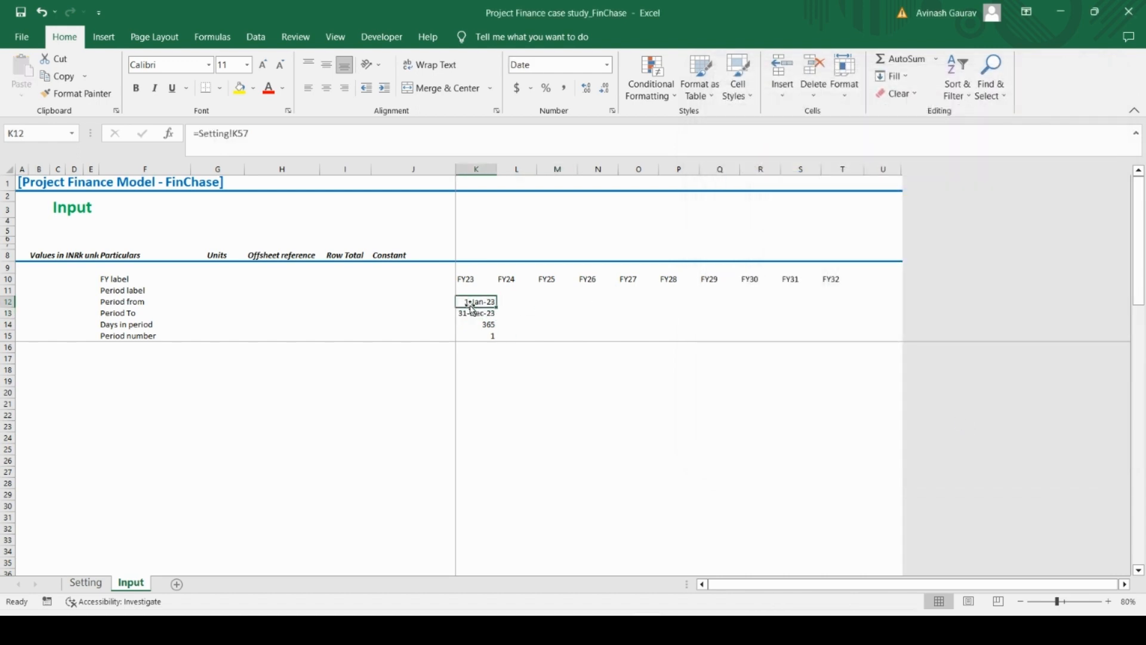
{"action": "key", "text": "shift+Down"}
{"action": "key", "text": "shift+Down"}
{"action": "key", "text": "shift+Down"}
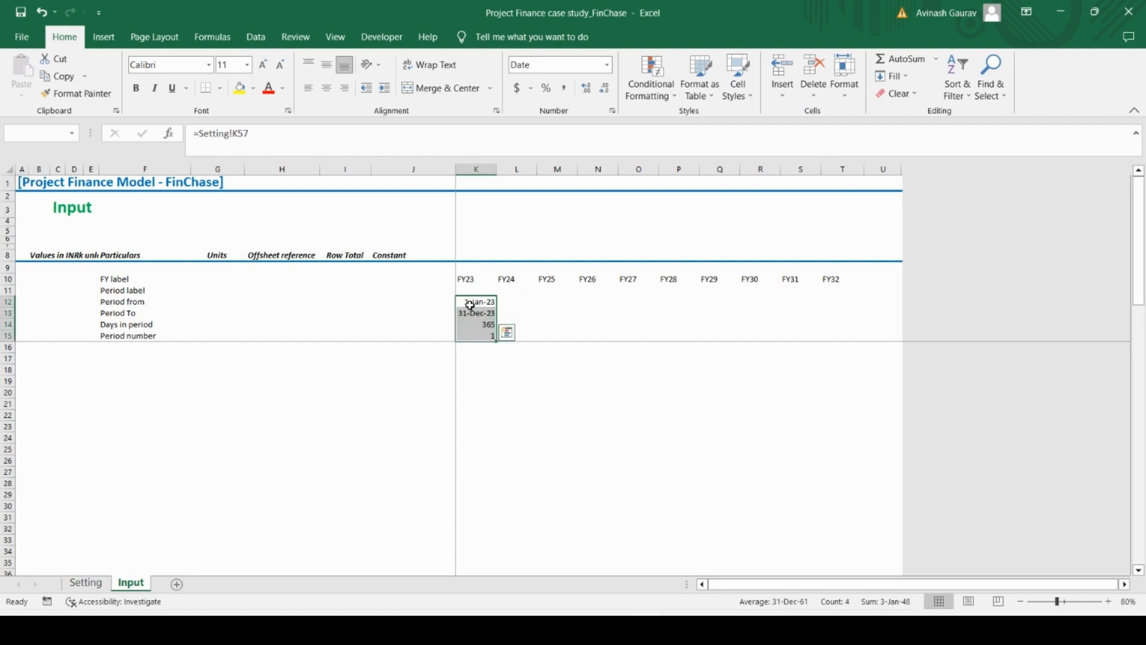
{"action": "key", "text": "ctrl+c"}
{"action": "key", "text": "shift+Right"}
{"action": "key", "text": "shift+Right"}
{"action": "key", "text": "shift+Right"}
{"action": "key", "text": "shift+Right"}
{"action": "key", "text": "shift+Right"}
{"action": "key", "text": "shift+Right"}
{"action": "key", "text": "shift+Right"}
{"action": "key", "text": "shift+Right"}
{"action": "key", "text": "shift+Right"}
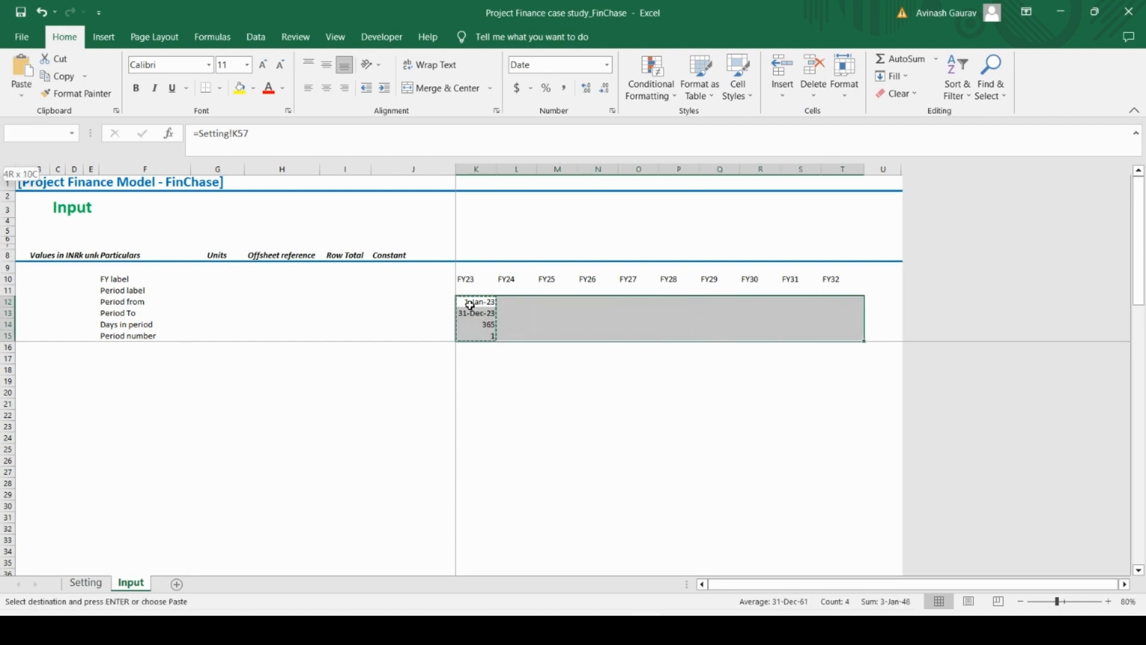
{"action": "key", "text": "ctrl+v"}
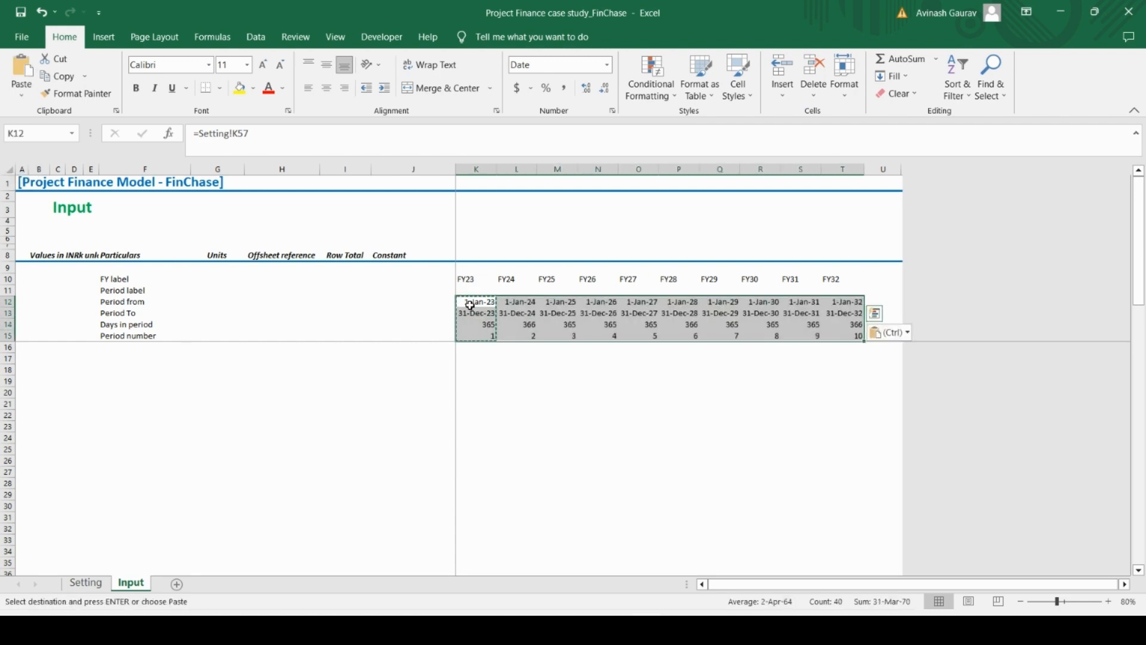
Center the FY labels in K10:T10 horizontally and vertically
{"action": "key", "text": "Left"}
{"action": "key", "text": "Up"}
{"action": "key", "text": "Up"}
{"action": "key", "text": "Right"}
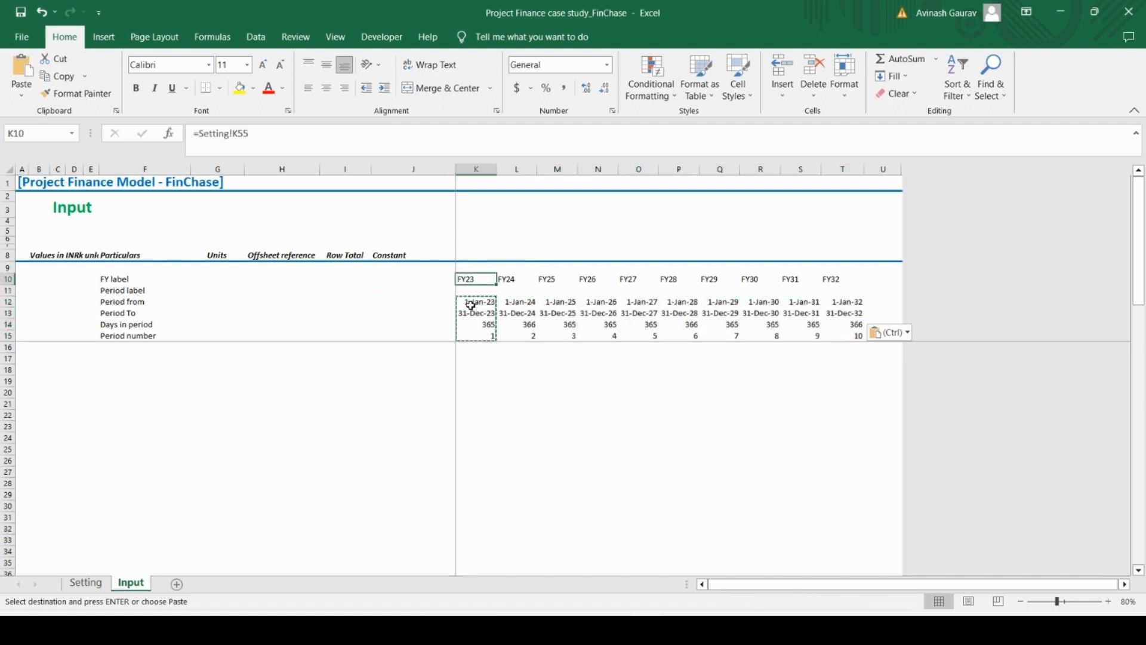
{"action": "key", "text": "ctrl+shift+Right"}
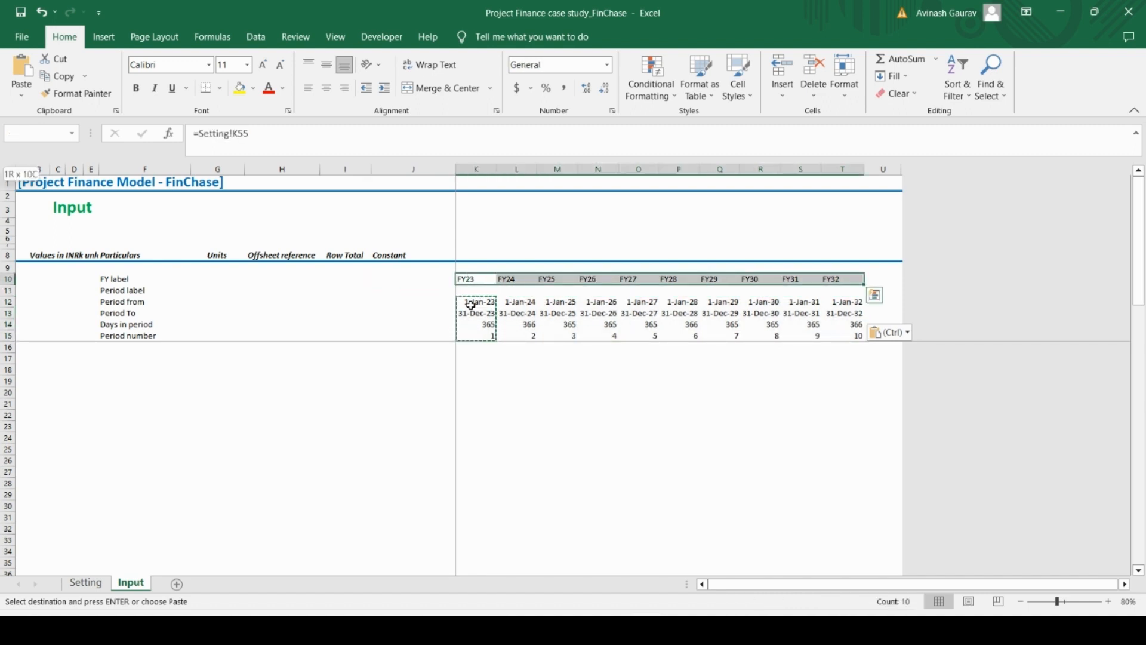
{"action": "left_click", "coordinate": [326, 89]}
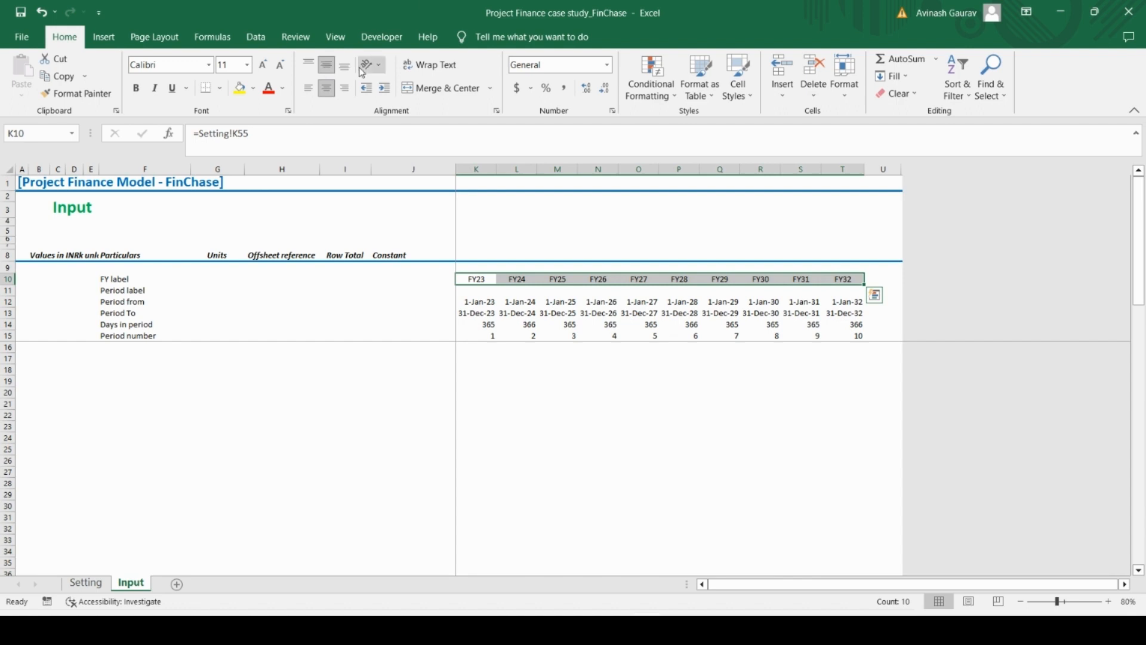
Set the font color of the FY labels in K10:T10 to the standard Red
{"action": "left_click", "coordinate": [272, 93]}
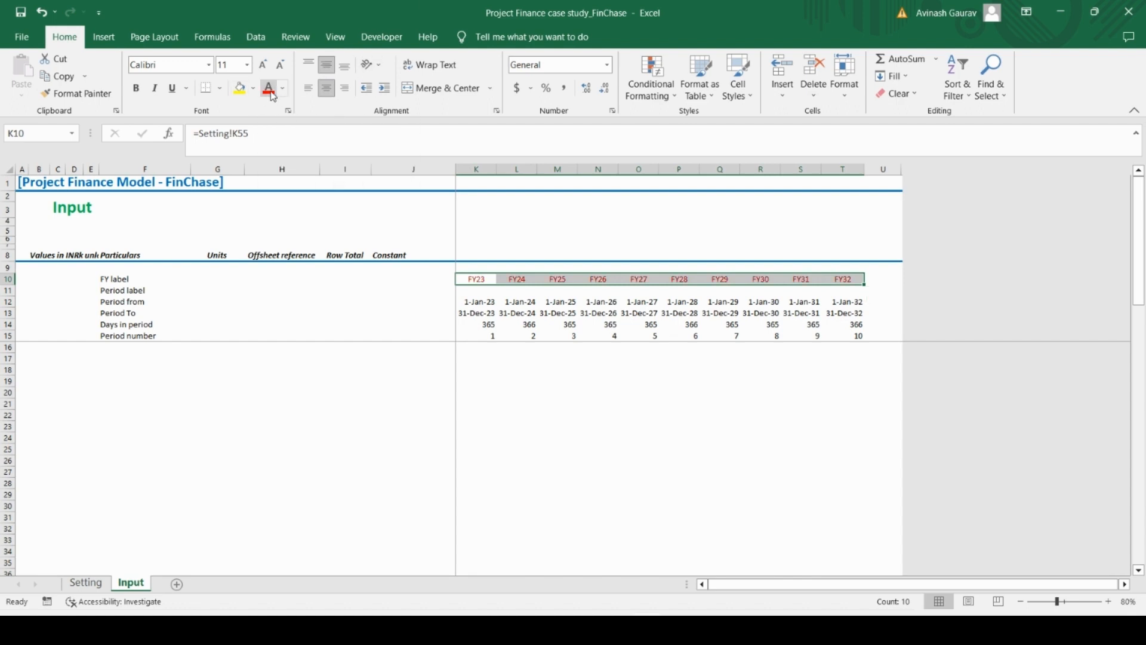
{"action": "left_click", "coordinate": [283, 89]}
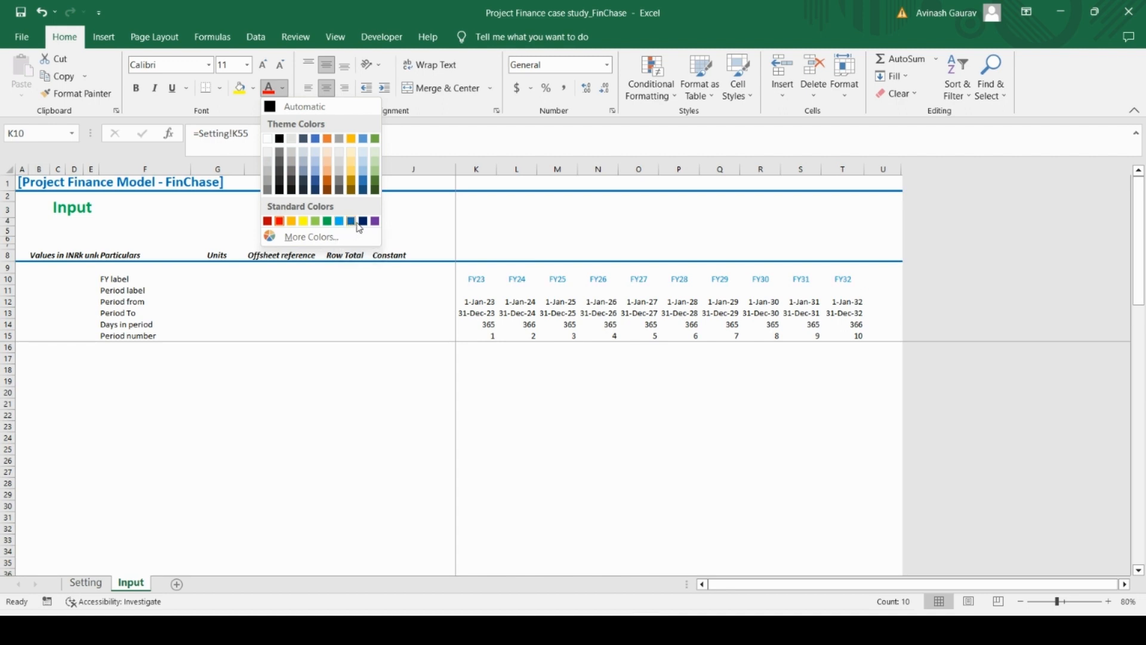
{"action": "left_click", "coordinate": [280, 221]}
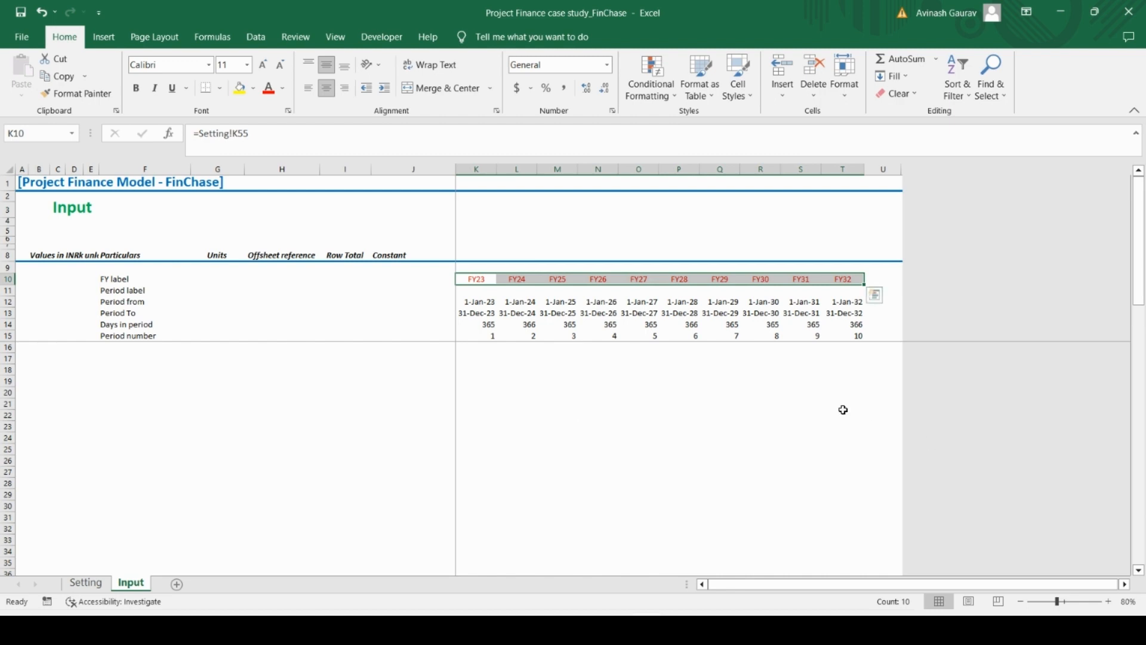
Check the Setting sheet link formulas behind the Period from and Period To cells in columns K and L
{"action": "left_click", "coordinate": [514, 302]}
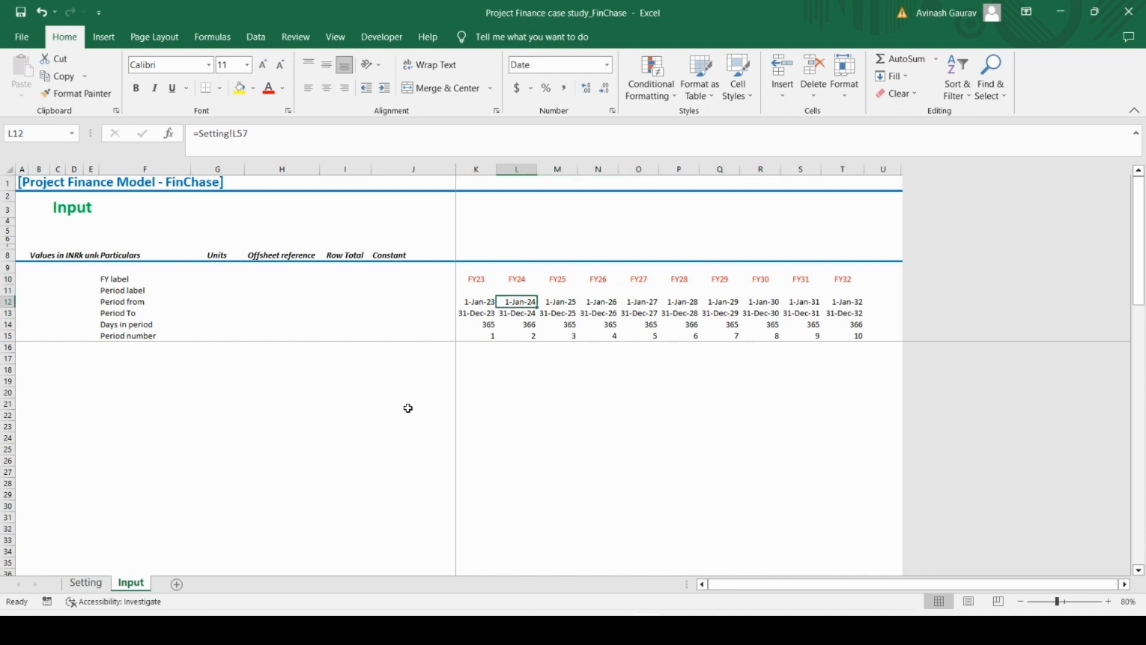
{"action": "key", "text": "Down"}
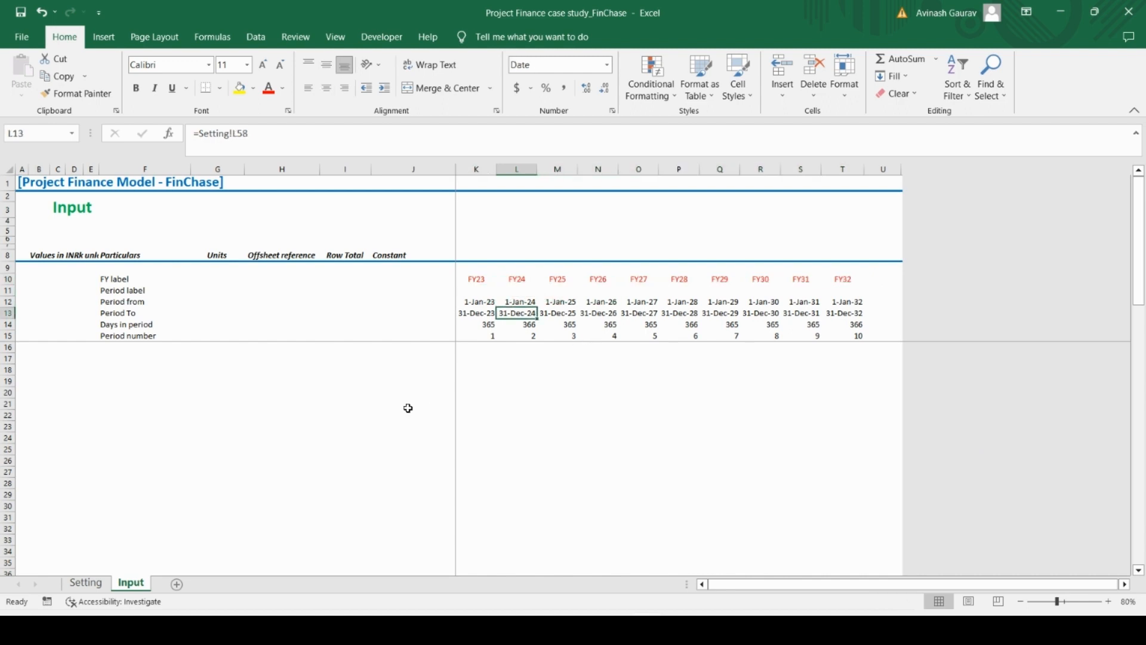
{"action": "key", "text": "Left"}
{"action": "key", "text": "Up"}
{"action": "key", "text": "Up"}
{"action": "key", "text": "Down"}
{"action": "key", "text": "Down"}
{"action": "key", "text": "Down"}
{"action": "key", "text": "Down"}
{"action": "key", "text": "Down"}
{"action": "key", "text": "Down"}
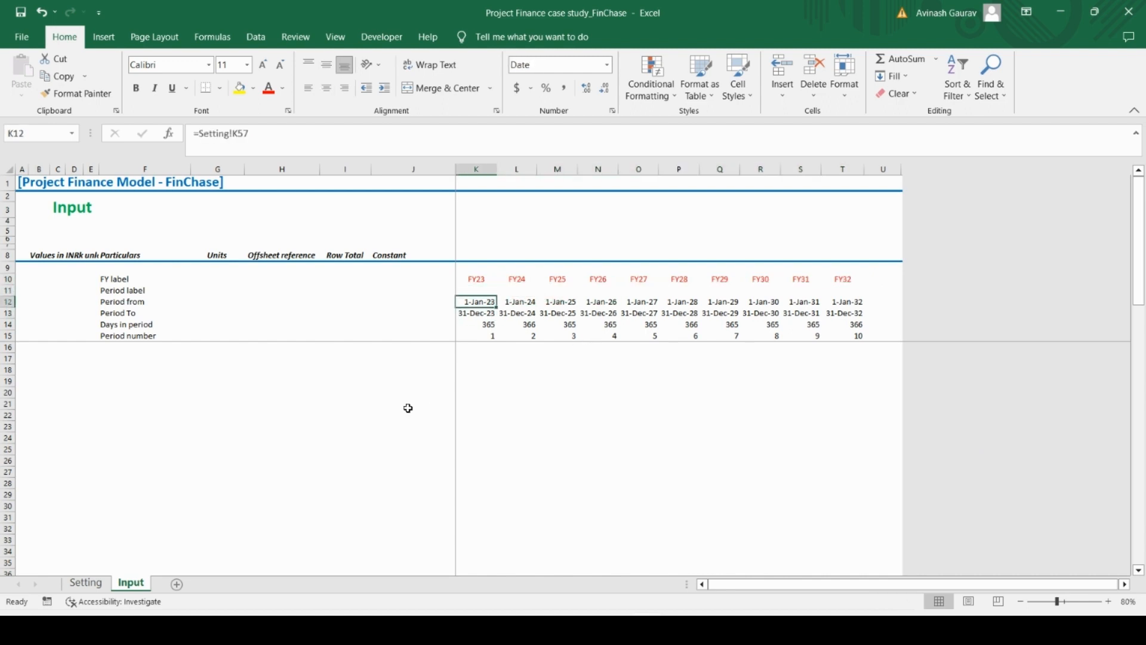
Switch to Case Study.pdf in Acrobat Reader and highlight the business start date in the introductory paragraph
{"action": "key", "text": "Left"}
{"action": "key", "text": "Left"}
{"action": "key", "text": "Left"}
{"action": "key", "text": "Left"}
{"action": "key", "text": "Left"}
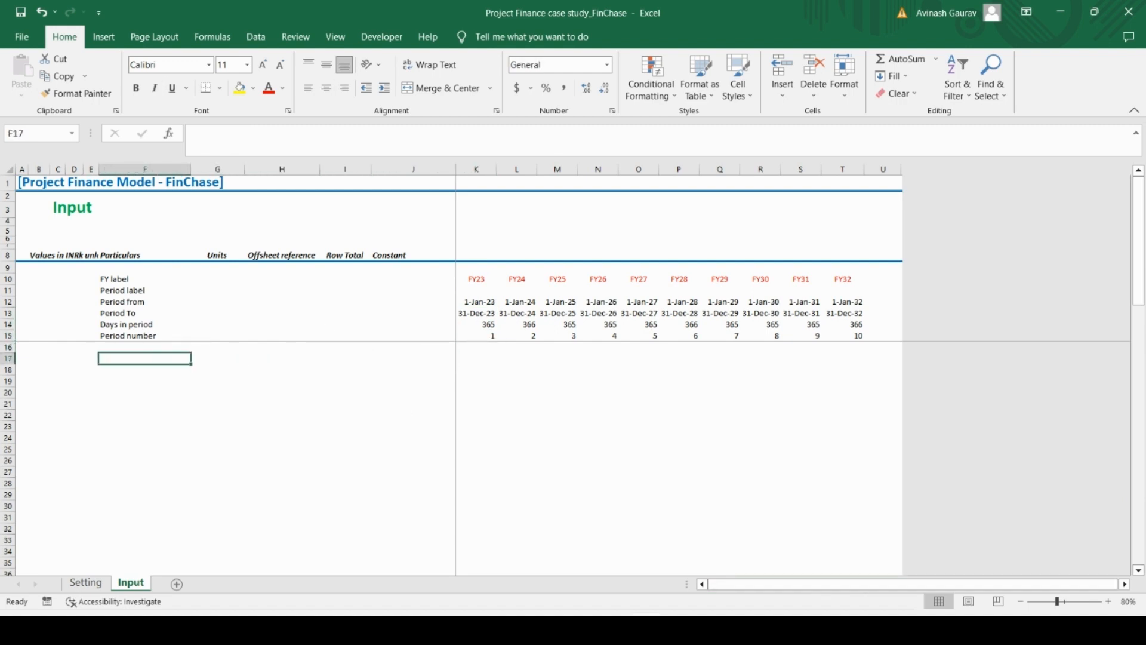
{"action": "left_click", "coordinate": [664, 613]}
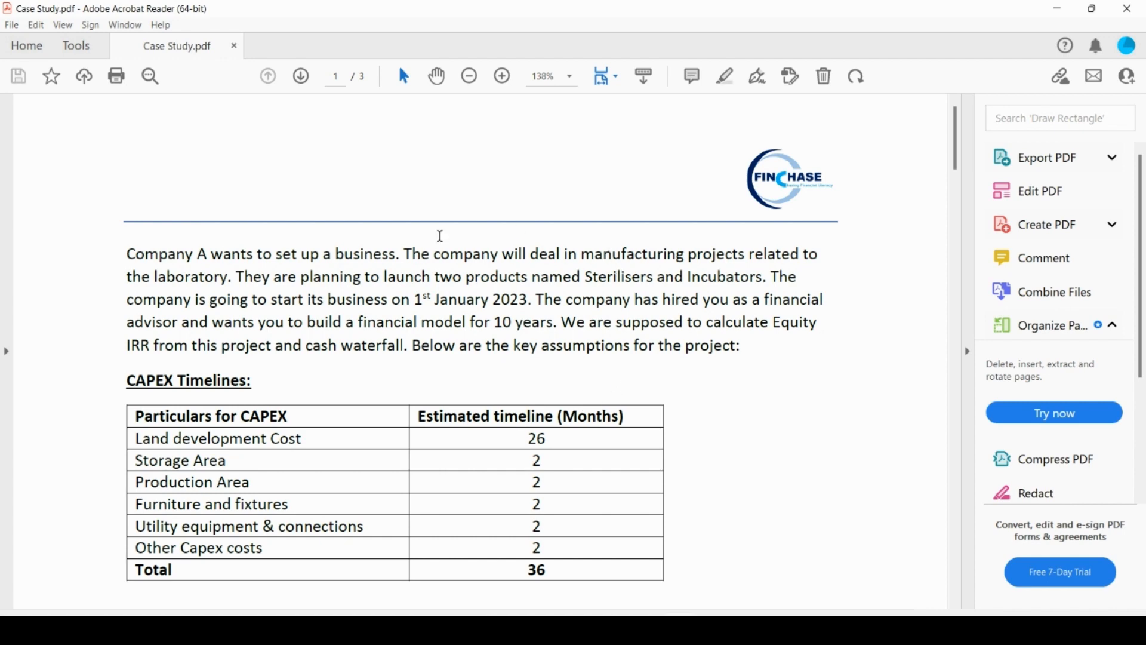
{"action": "mouse_move", "coordinate": [289, 300]}
{"action": "left_mouse_down"}
{"action": "mouse_move", "coordinate": [558, 300]}
{"action": "mouse_move", "coordinate": [531, 299]}
{"action": "left_mouse_up"}
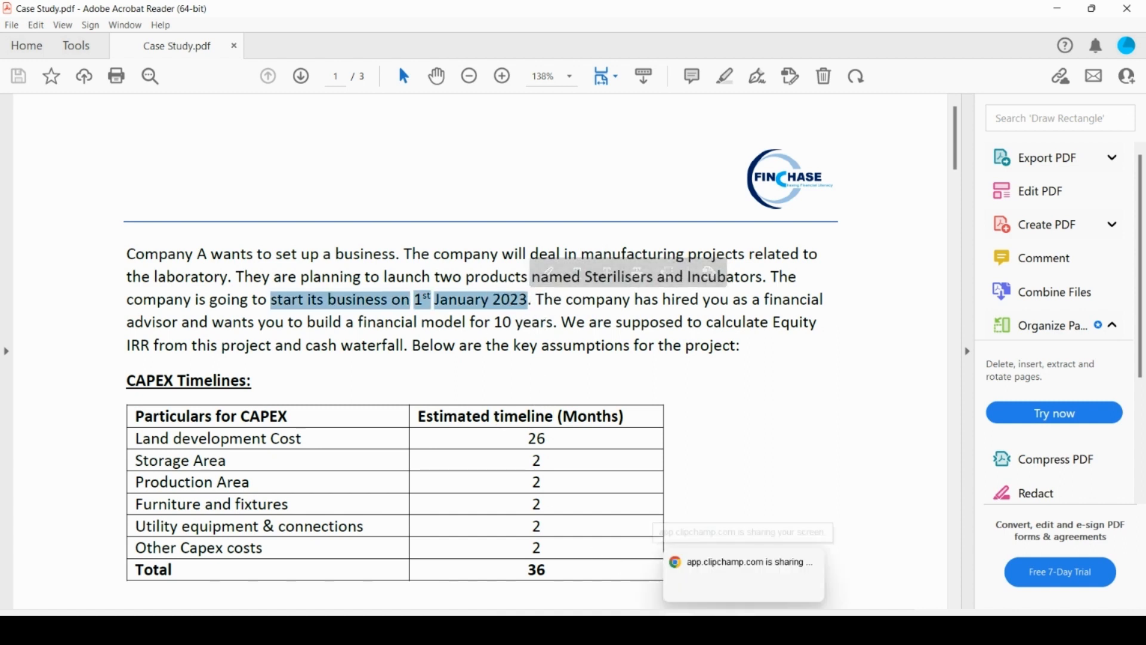
{"action": "left_click", "coordinate": [709, 589]}
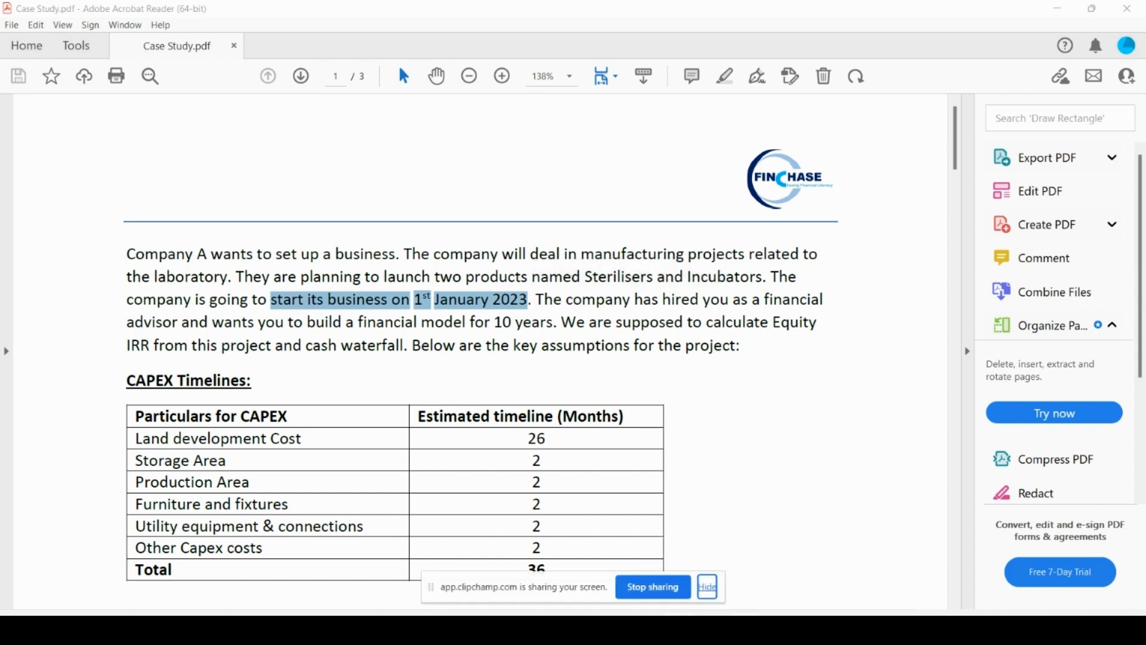
Switch back to Excel and enter the label Model Start Date in F17 with the unit date in G17
{"action": "left_click", "coordinate": [678, 629]}
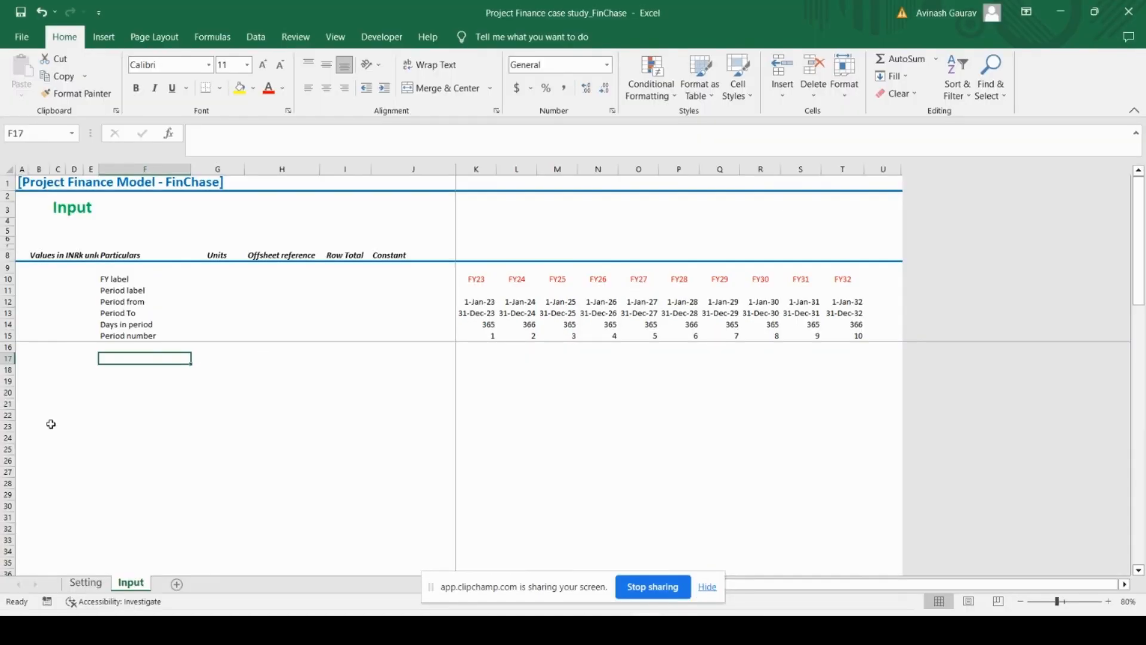
{"action": "key", "text": "Caps_Lock"}
{"action": "type", "text": "M"}
{"action": "key", "text": "Caps_Lock"}
{"action": "type", "text": "odel"}
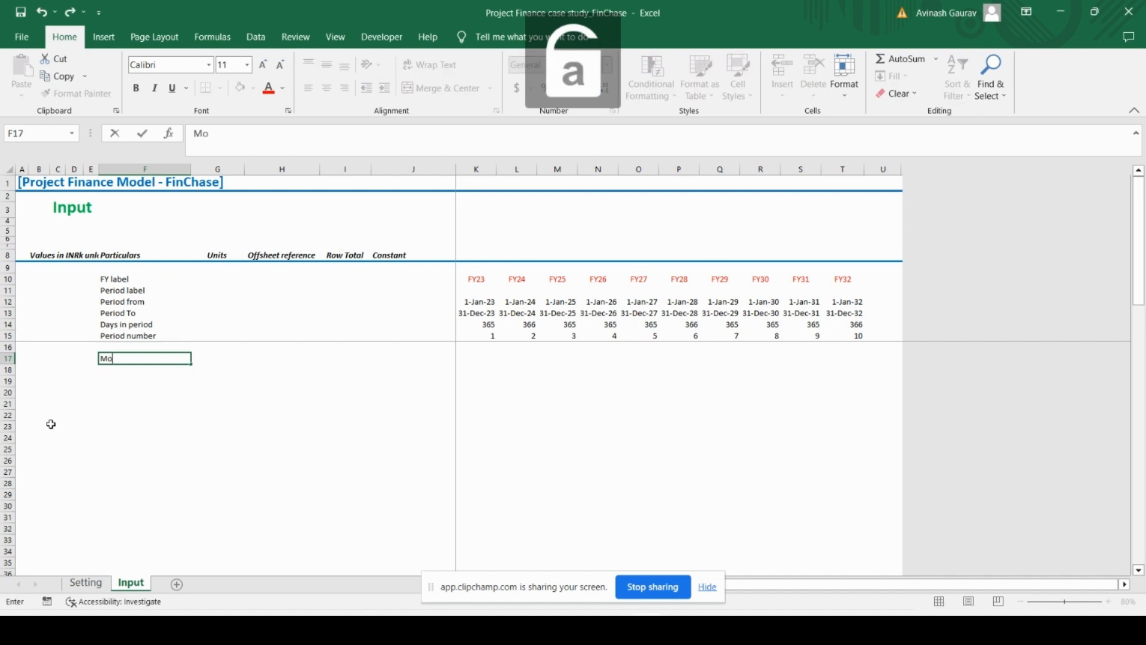
{"action": "key", "text": "Caps_Lock"}
{"action": "type", "text": "S"}
{"action": "key", "text": "Caps_Lock"}
{"action": "type", "text": "tart"}
{"action": "key", "text": "Caps_Lock"}
{"action": "type", "text": "D"}
{"action": "key", "text": "Caps_Lock"}
{"action": "type", "text": "ate"}
{"action": "key", "text": "Return"}
{"action": "key", "text": "Up"}
{"action": "key", "text": "Right"}
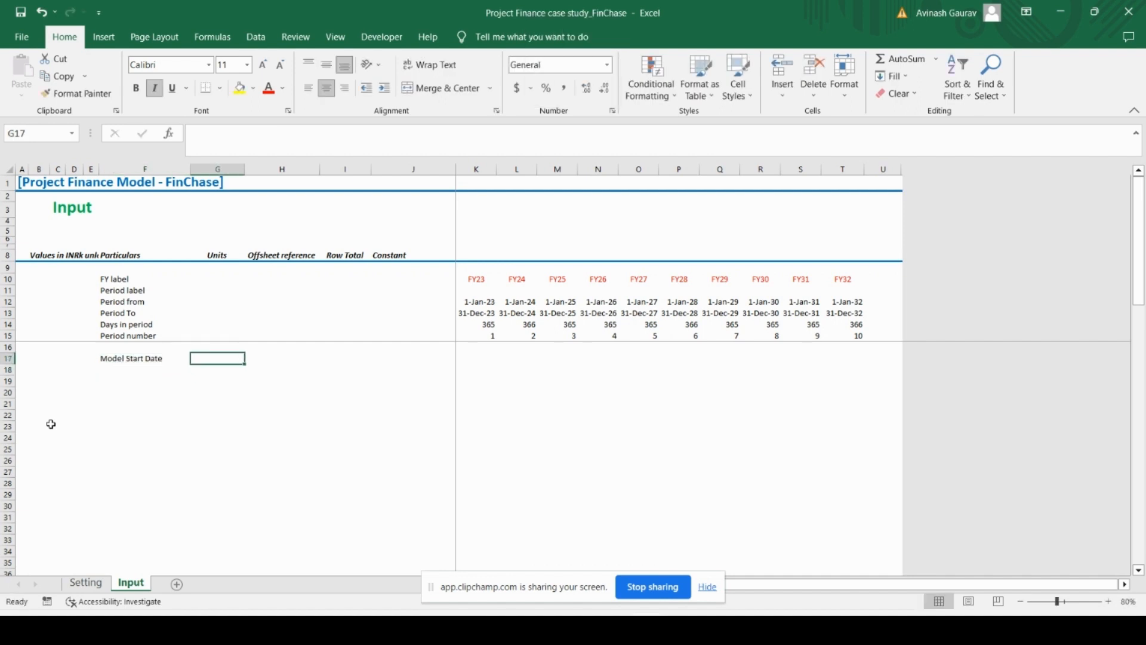
{"action": "type", "text": "date"}
{"action": "key", "text": "Tab"}
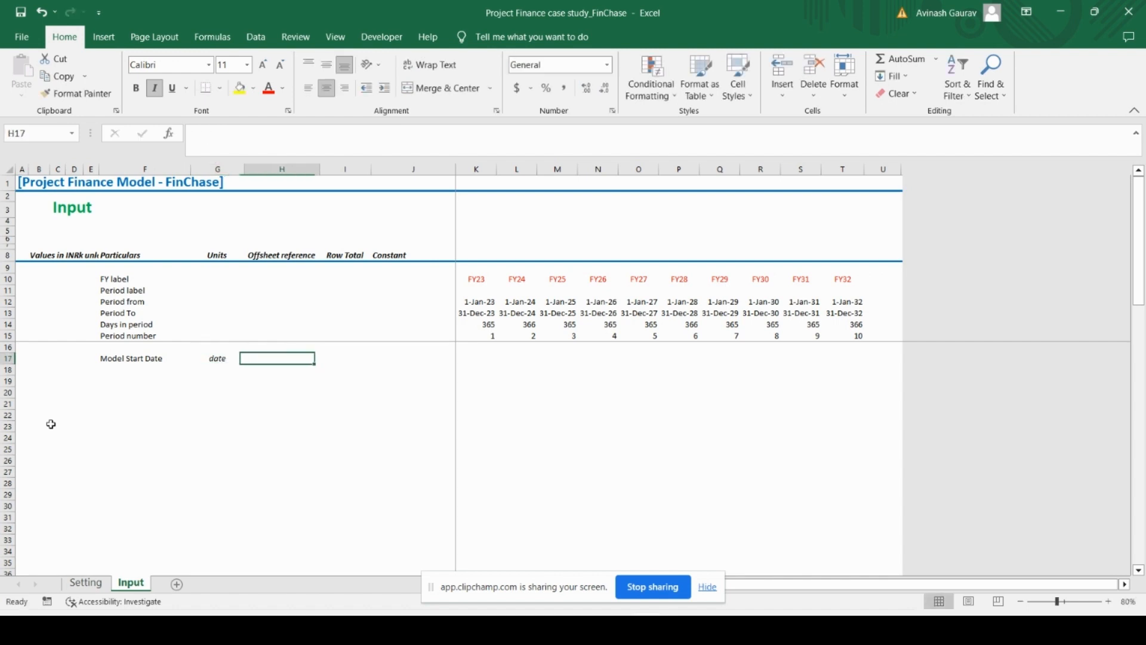
Link the Model Start Date constant in J17 to cell J24 of the Setting sheet
{"action": "key", "text": "Right"}
{"action": "key", "text": "Right"}
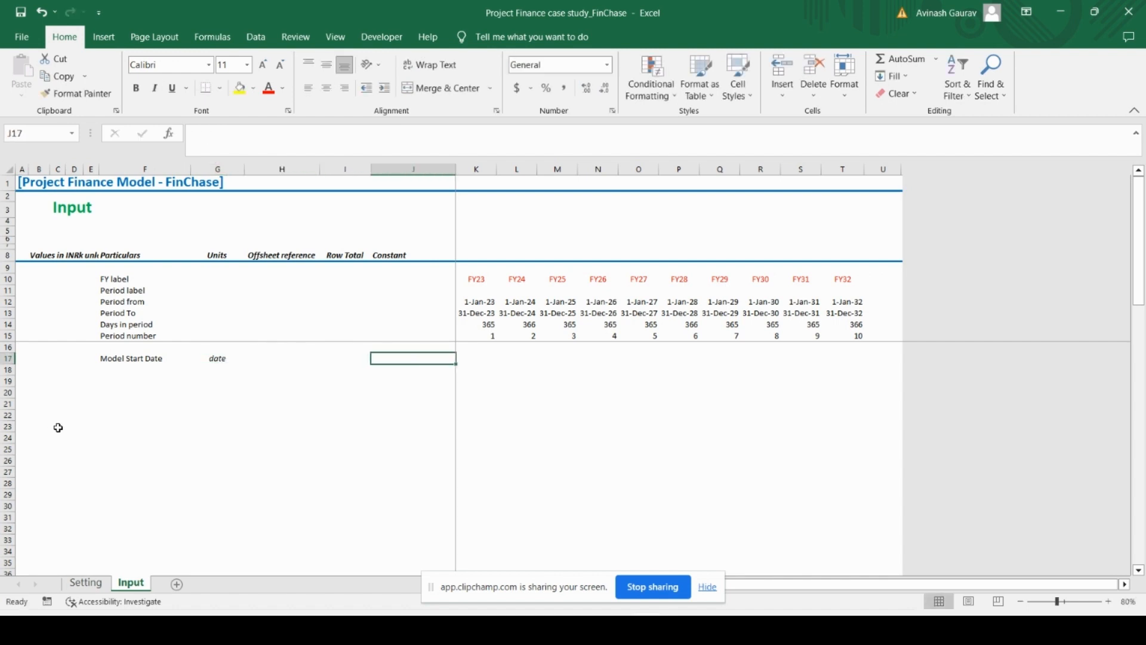
{"action": "type", "text": "="}
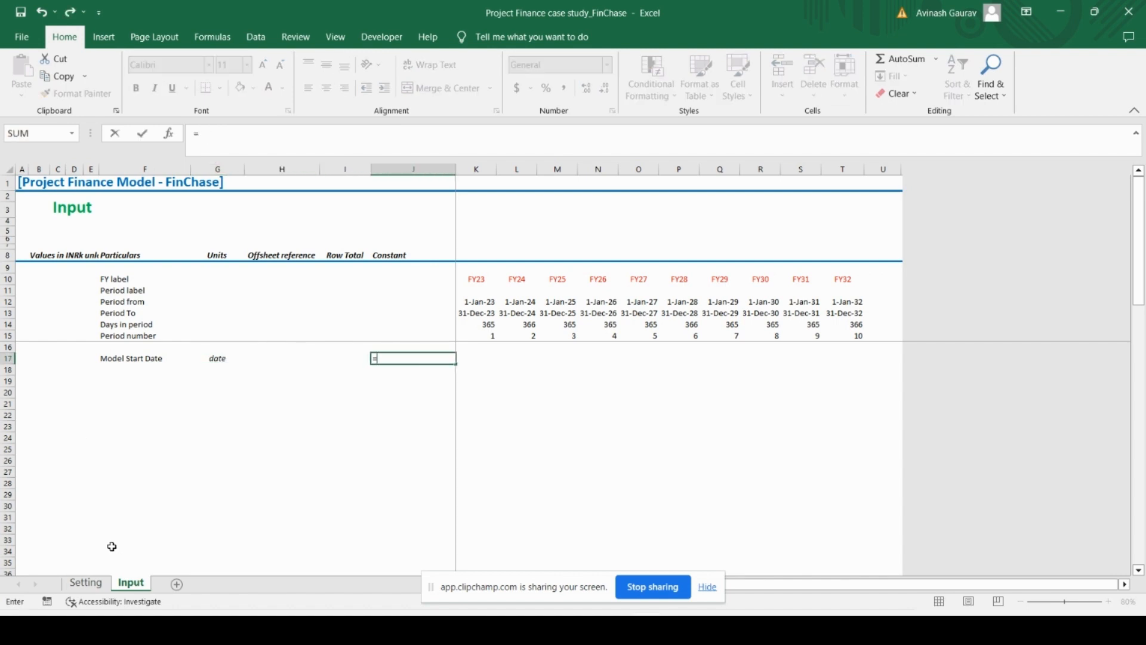
{"action": "left_click", "coordinate": [707, 588]}
{"action": "left_click", "coordinate": [84, 583]}
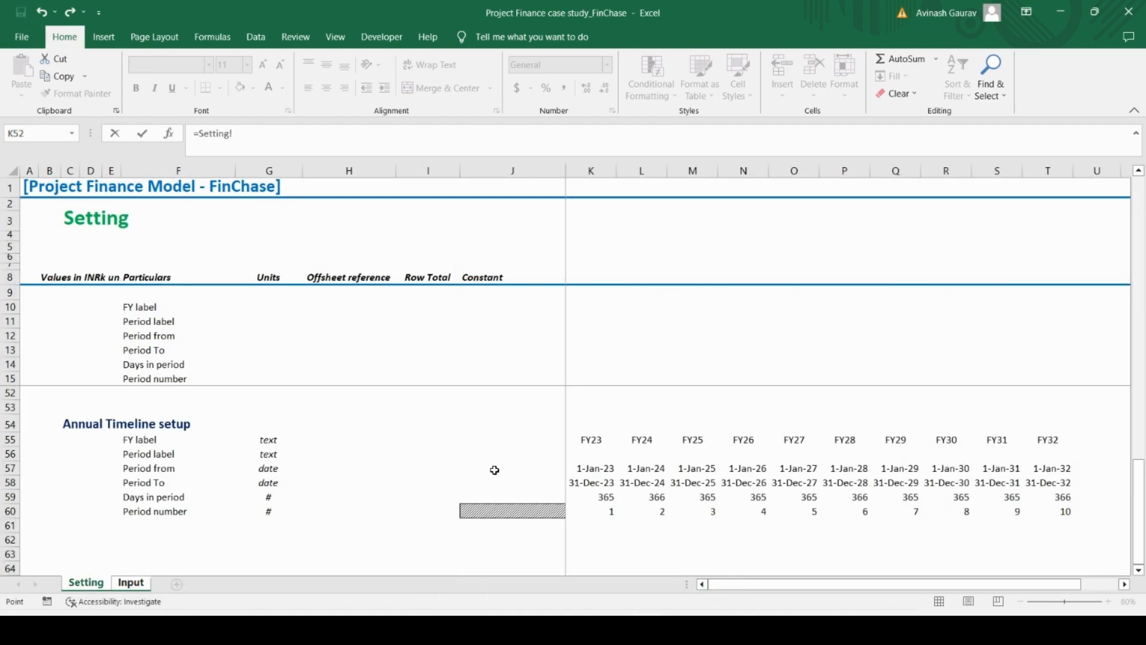
{"action": "scroll", "coordinate": [496, 477], "scroll_direction": "up", "scroll_amount": 12}
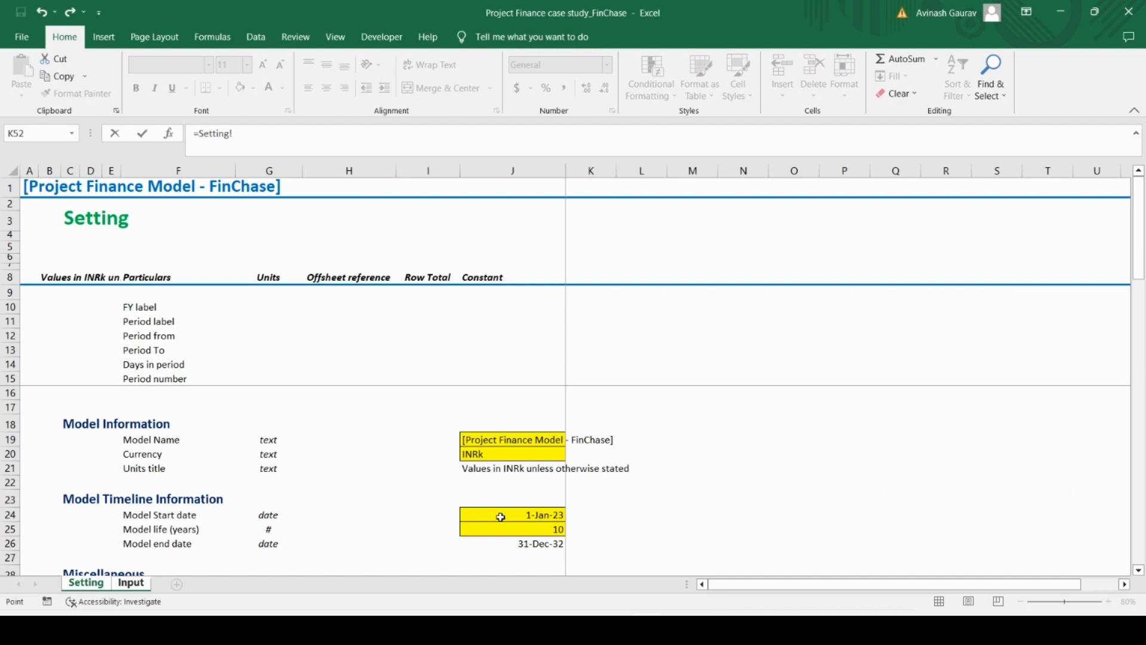
{"action": "left_click", "coordinate": [507, 513]}
{"action": "key", "text": "Return"}
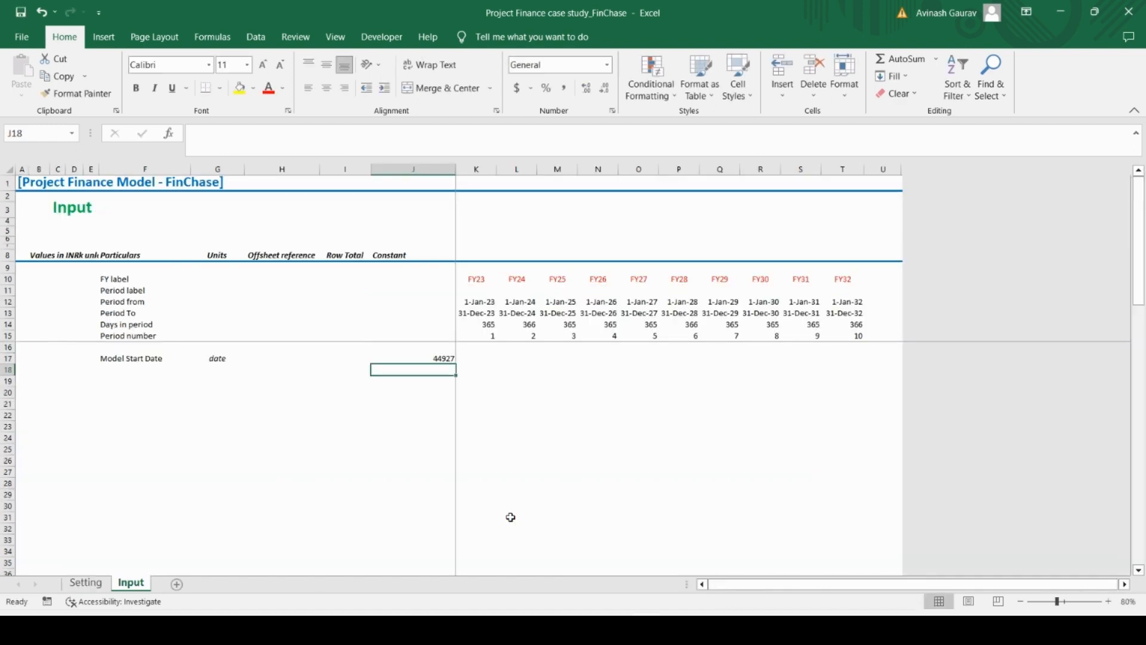
Copy only the formats of the Period To cell K13 onto the Model Start Date cell J17
{"action": "key", "text": "Up"}
{"action": "key", "text": "Up"}
{"action": "key", "text": "Up"}
{"action": "key", "text": "Up"}
{"action": "key", "text": "Up"}
{"action": "key", "text": "Right"}
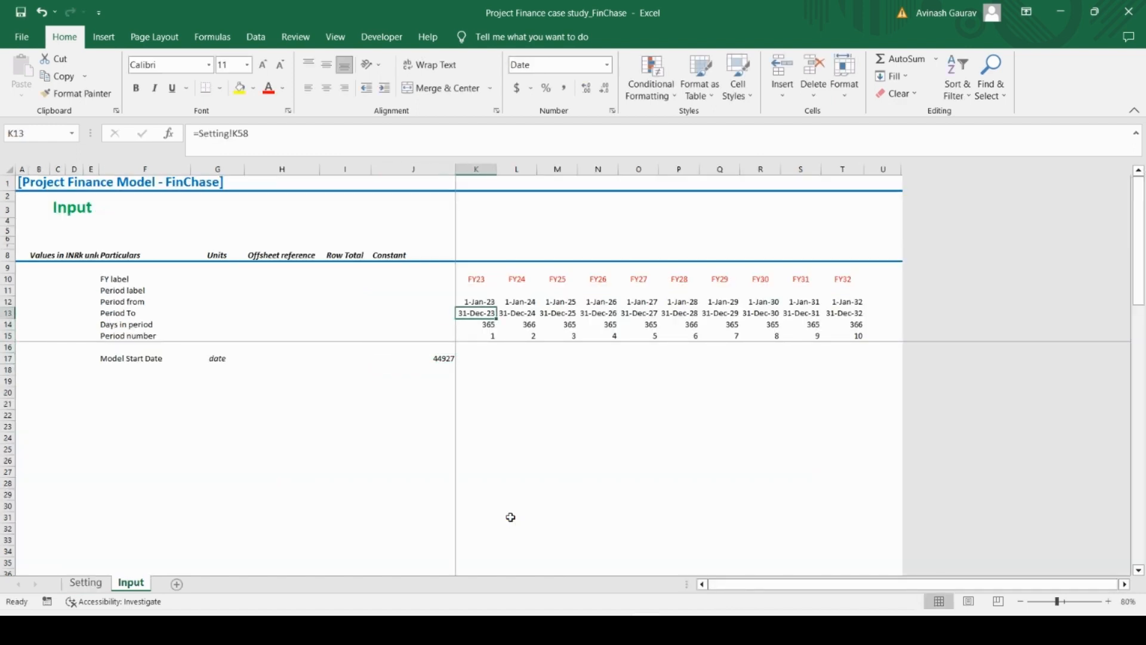
{"action": "key", "text": "ctrl+c"}
{"action": "key", "text": "Down"}
{"action": "key", "text": "Down"}
{"action": "key", "text": "Down"}
{"action": "key", "text": "Down"}
{"action": "key", "text": "Left"}
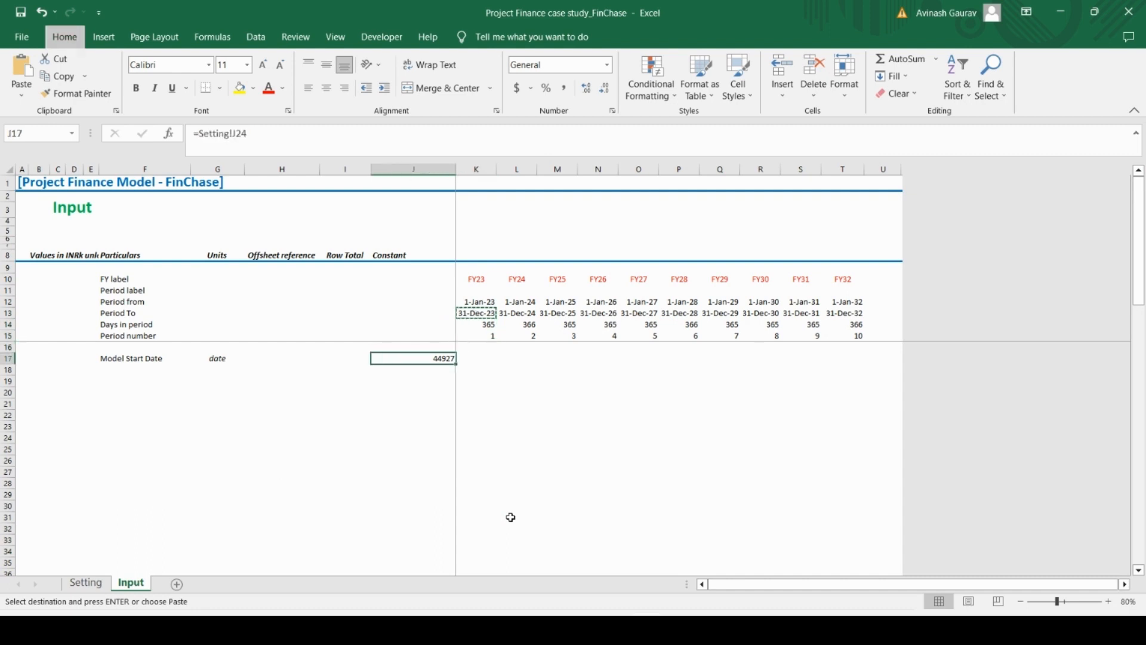
{"action": "key", "text": "ctrl+alt+v"}
{"action": "key", "text": "t"}
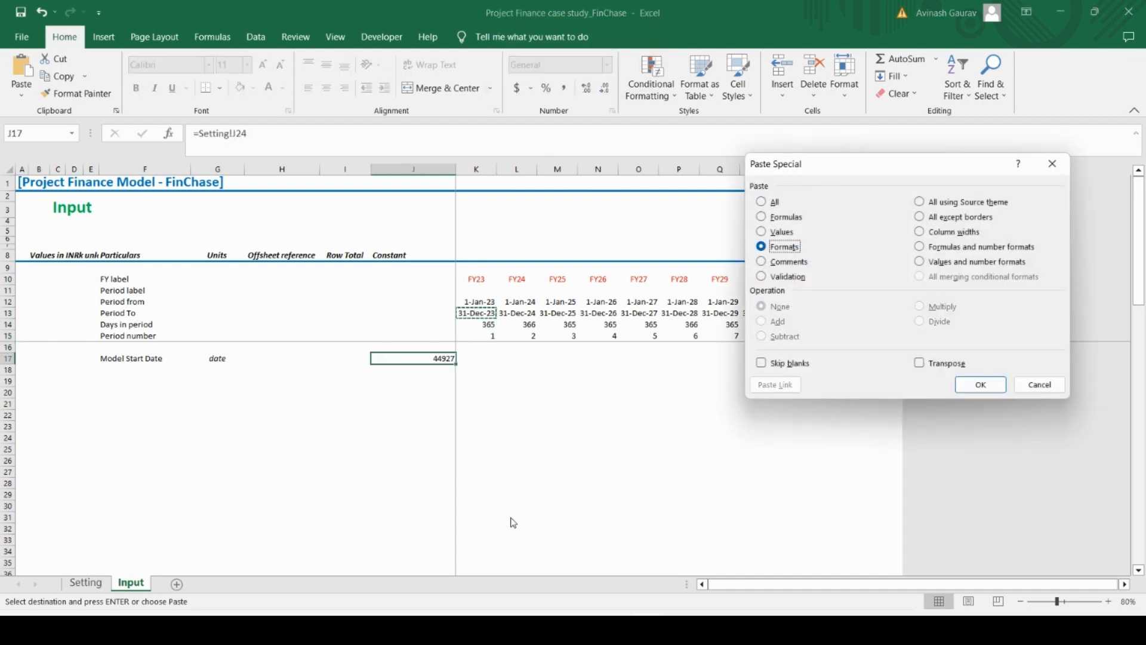
{"action": "key", "text": "Return"}
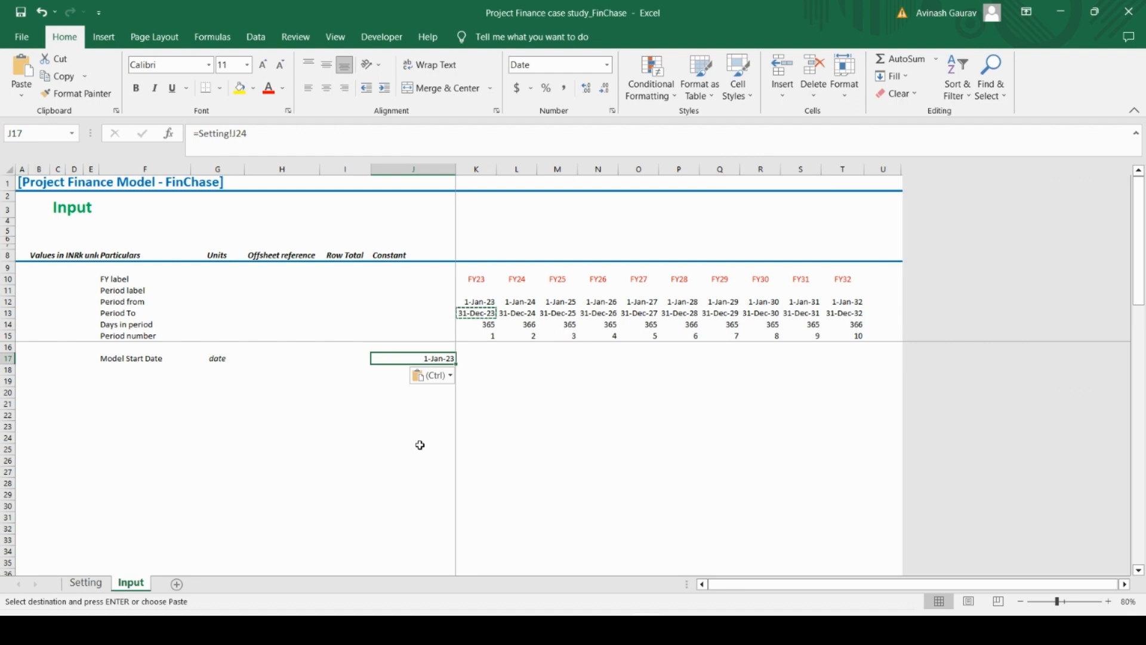
Check the source Model Start date cell J24 on the Setting sheet and return to the Input sheet
{"action": "left_click", "coordinate": [87, 584]}
{"action": "left_click", "coordinate": [486, 516]}
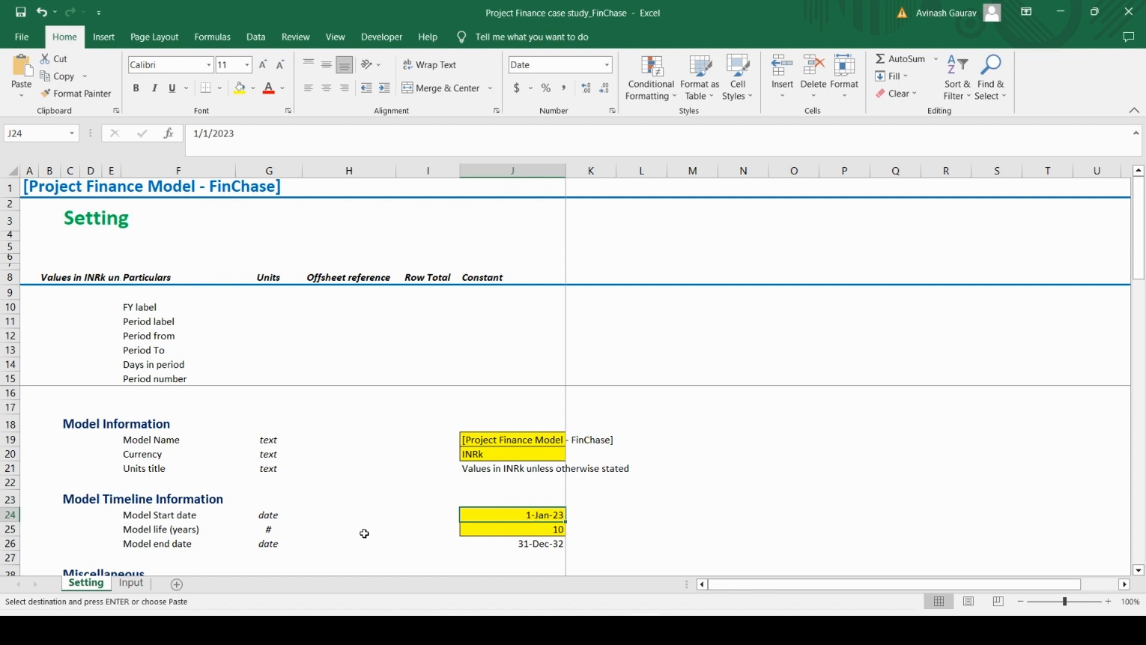
{"action": "left_click", "coordinate": [131, 583]}
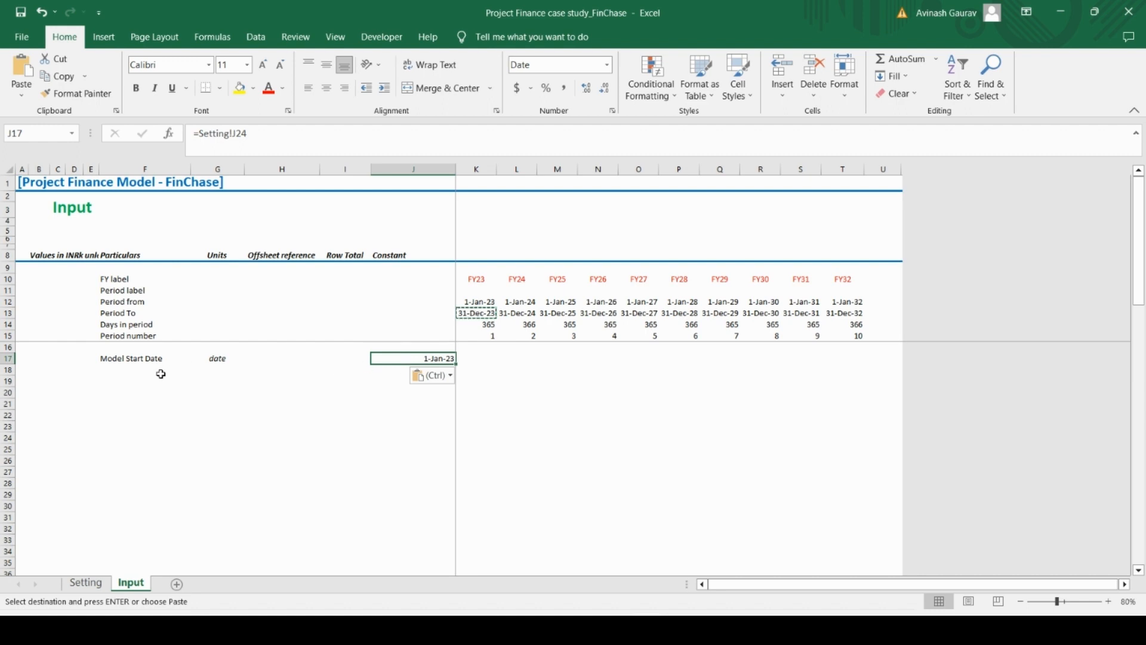
Enter the label Model life (years) in F18 with the unit years in G18
{"action": "left_click", "coordinate": [113, 376]}
{"action": "key", "text": "Caps_Lock"}
{"action": "type", "text": "Model Start Date"}
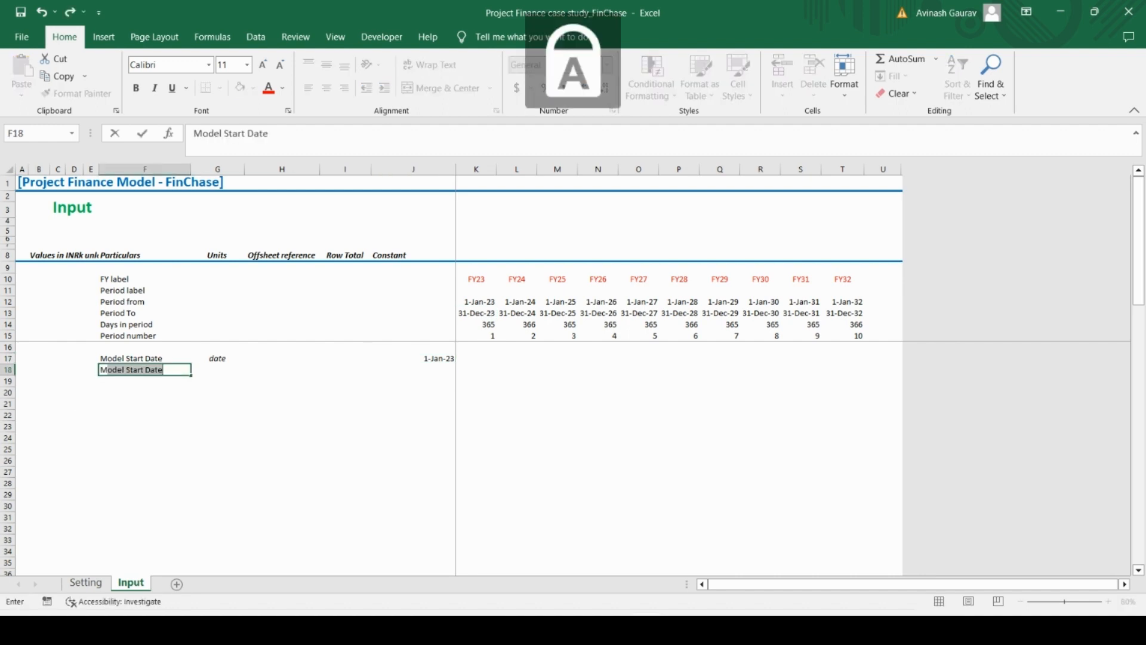
{"action": "key", "text": "Caps_Lock"}
{"action": "type", "text": "odel lif"}
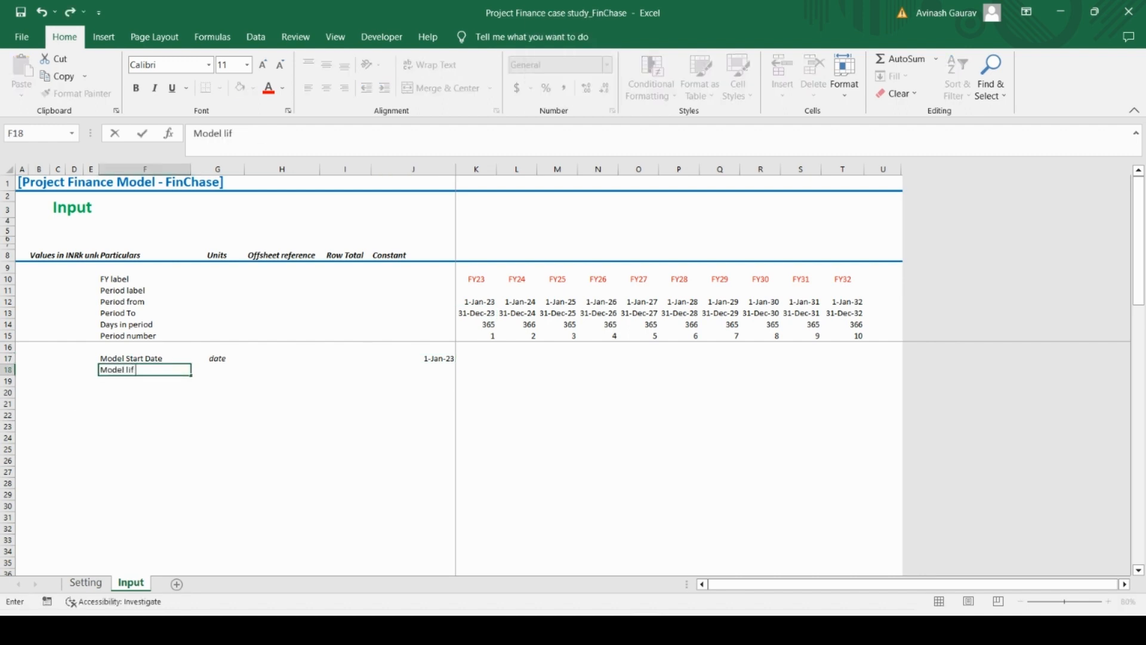
{"action": "type", "text": "e (years)"}
{"action": "key", "text": "Tab"}
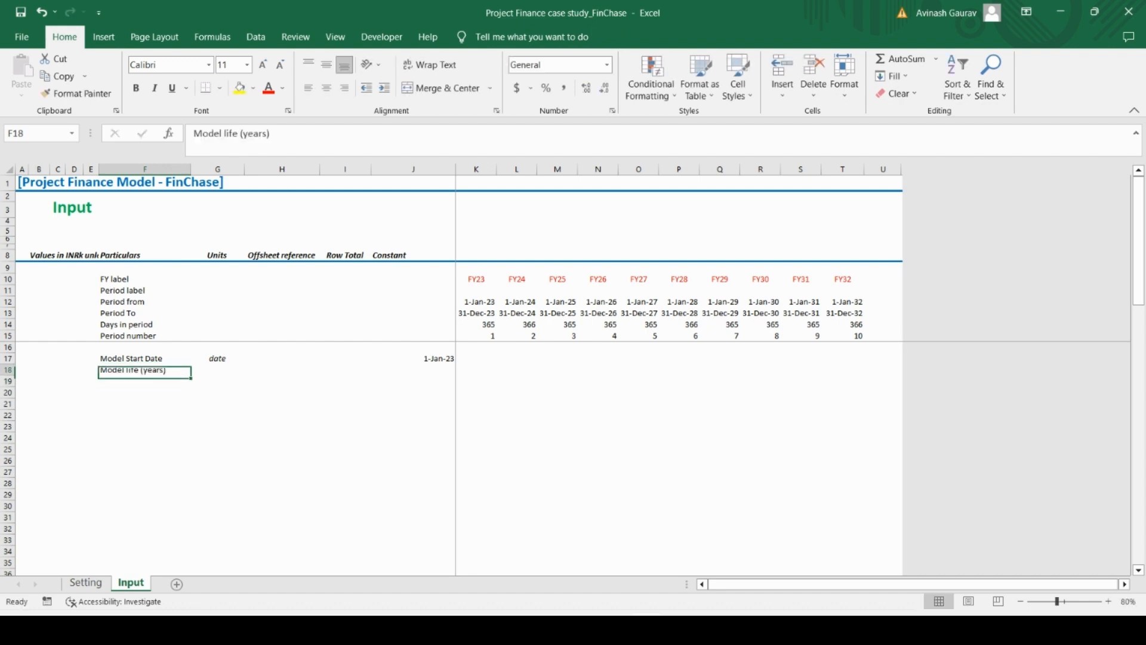
{"action": "type", "text": "years"}
{"action": "key", "text": "Return"}
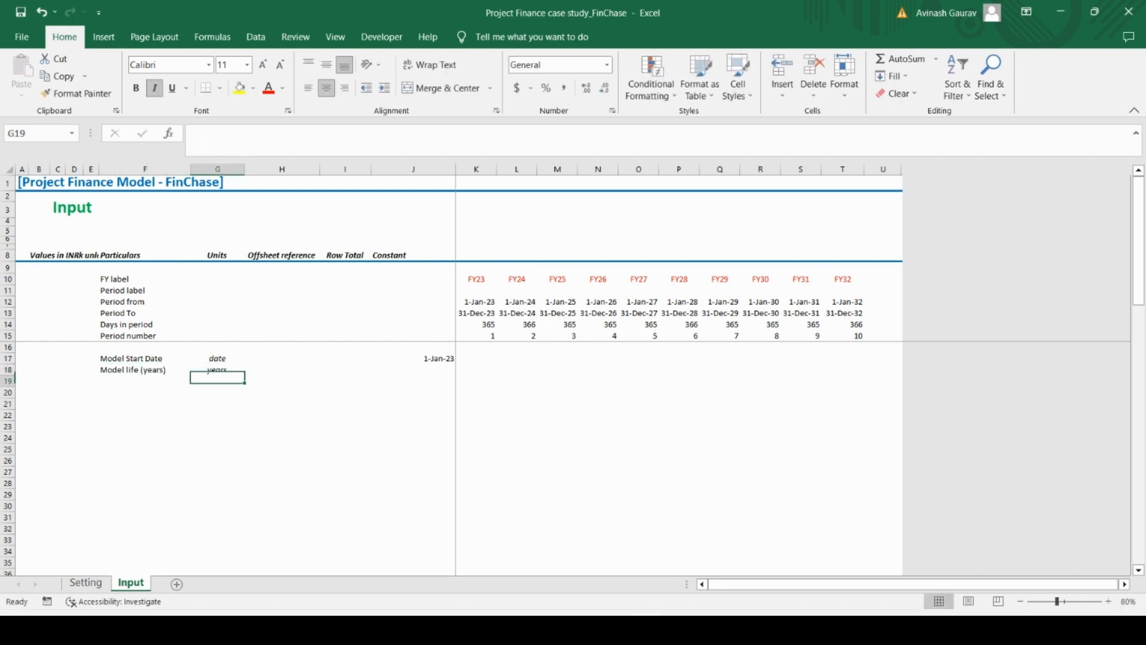
Link the Model life constant in J18 to cell J25 of the Setting sheet
{"action": "key", "text": "Up"}
{"action": "key", "text": "Right"}
{"action": "key", "text": "Right"}
{"action": "key", "text": "Right"}
{"action": "type", "text": "="}
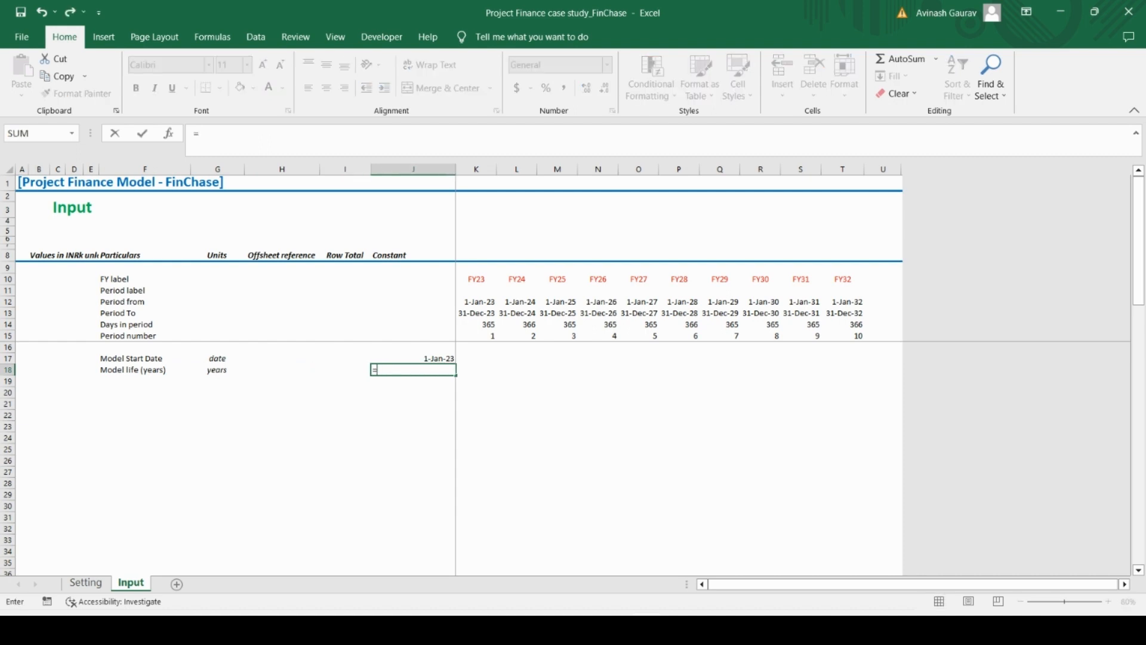
{"action": "left_click", "coordinate": [86, 583]}
{"action": "left_click", "coordinate": [504, 532]}
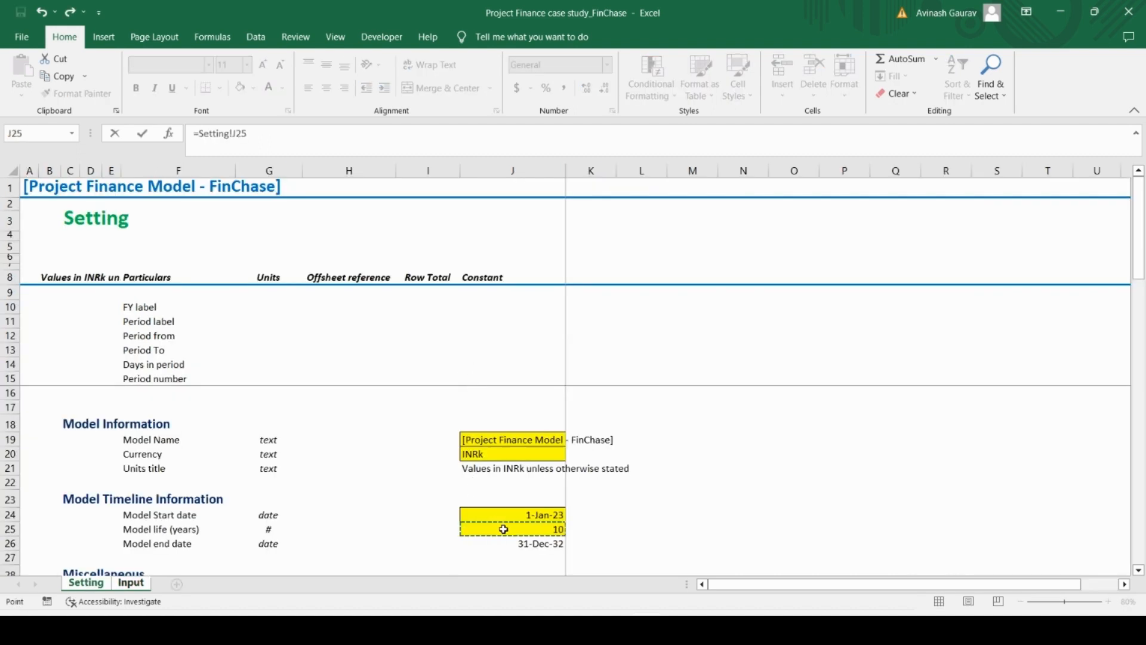
{"action": "key", "text": "Return"}
Enter the label Model End date in F19
{"action": "key", "text": "Left"}
{"action": "key", "text": "Left"}
{"action": "key", "text": "Left"}
{"action": "key", "text": "Left"}
{"action": "key", "text": "Caps_Lock"}
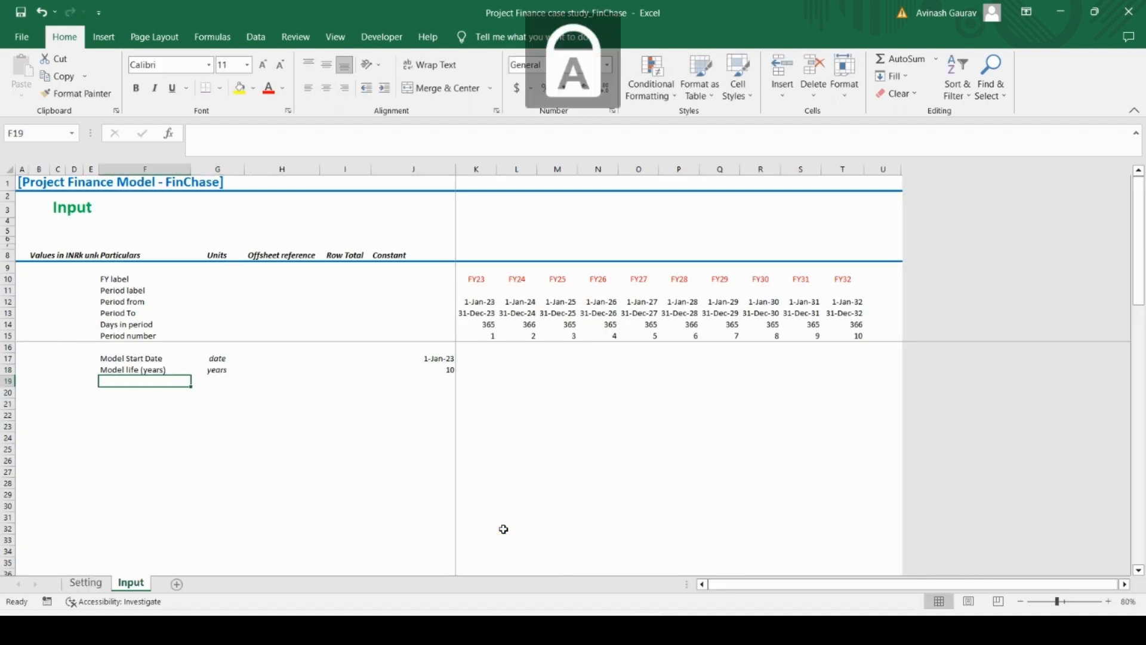
{"action": "type", "text": "M"}
{"action": "key", "text": "Caps_Lock"}
{"action": "type", "text": "odel"}
{"action": "key", "text": "Caps_Lock"}
{"action": "type", "text": "E"}
{"action": "key", "text": "Caps_Lock"}
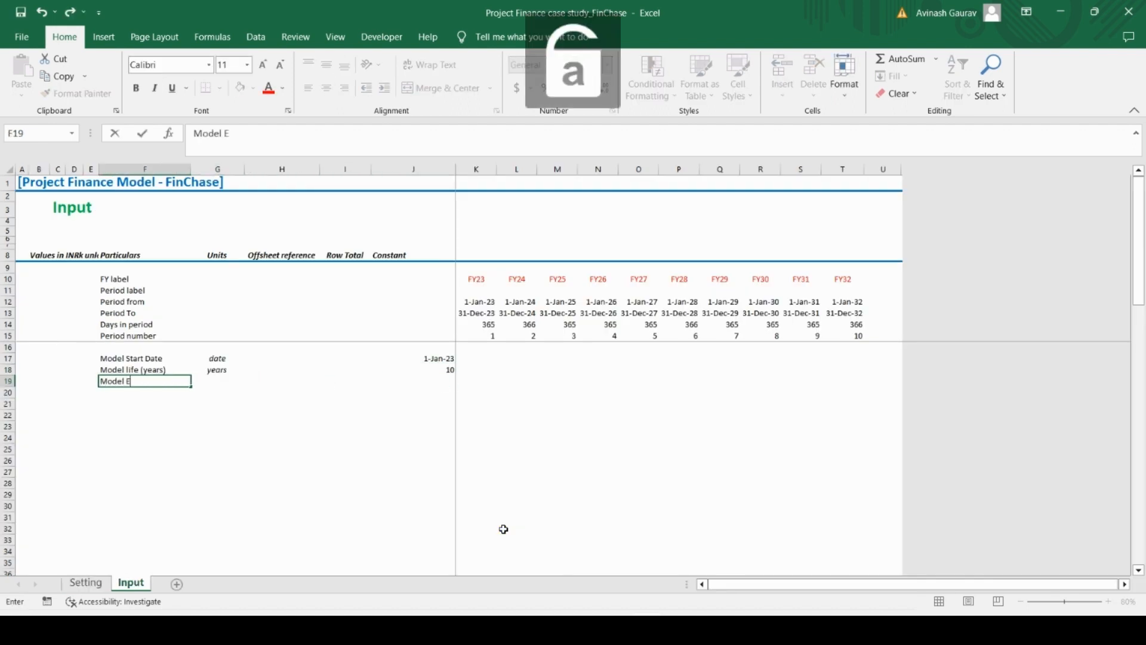
{"action": "type", "text": "nd date"}
{"action": "key", "text": "Return"}
Copy the date unit from G17 to G19 for the Model End date row and select its constant cell J19
{"action": "key", "text": "Up"}
{"action": "key", "text": "Right"}
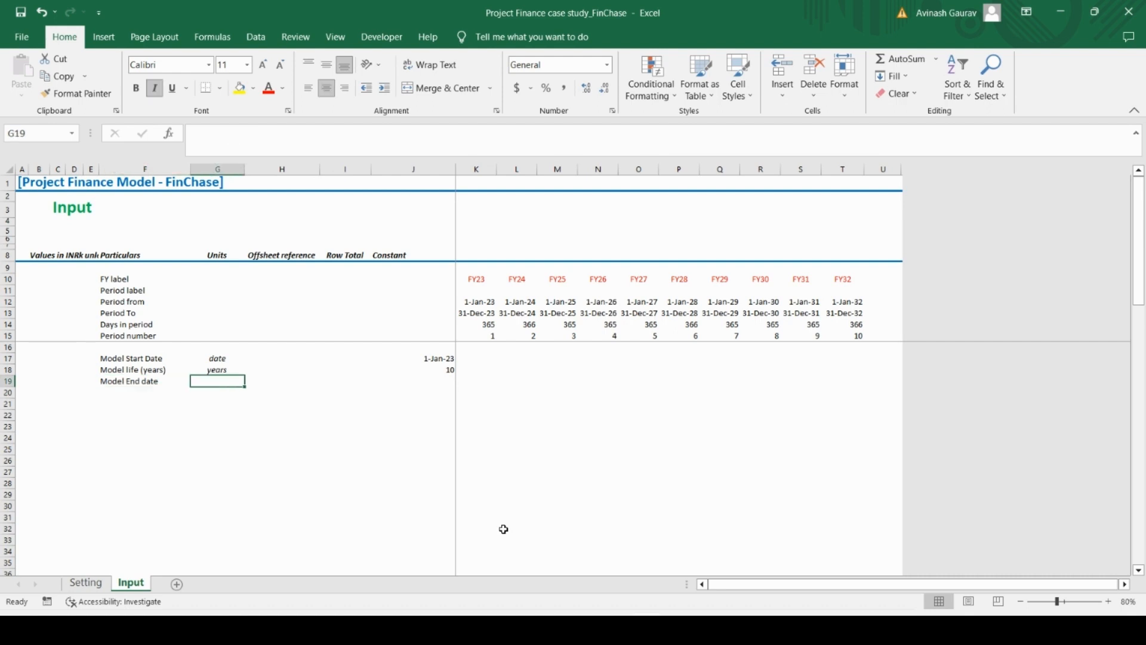
{"action": "key", "text": "Up"}
{"action": "key", "text": "Up"}
{"action": "key", "text": "ctrl+c"}
{"action": "key", "text": "Down"}
{"action": "key", "text": "Down"}
{"action": "key", "text": "ctrl+v"}
{"action": "key", "text": "Right"}
{"action": "key", "text": "Right"}
{"action": "key", "text": "Right"}
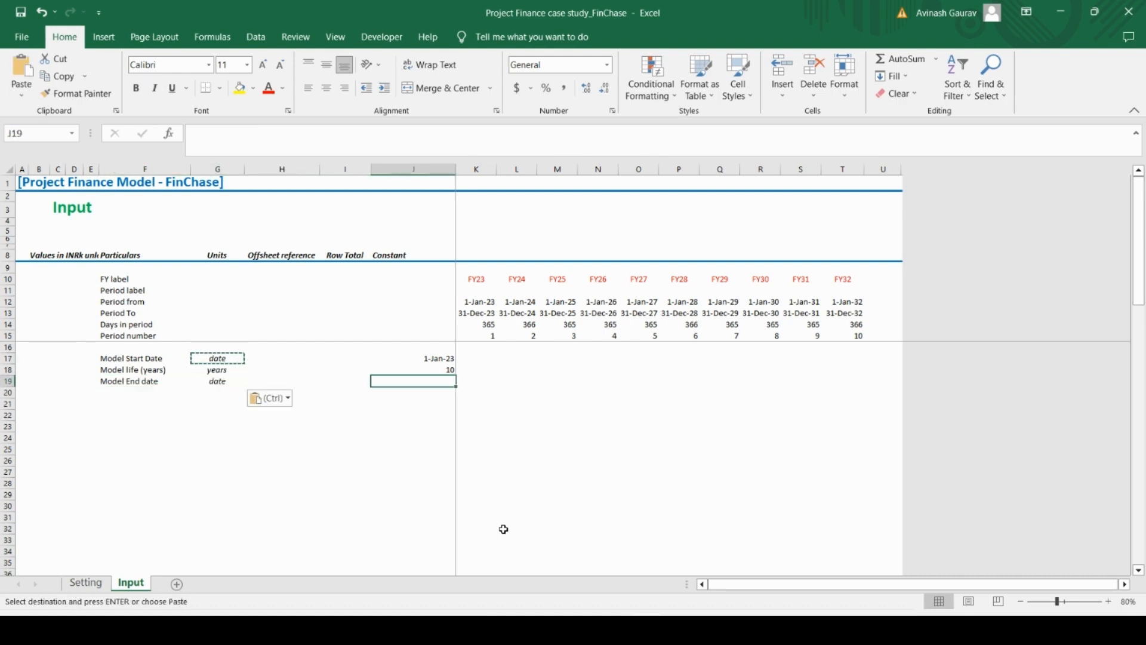
Copy the Setting-sheet link from J17 into J19 to fill the Model End date constant
{"action": "key", "text": "Up"}
{"action": "key", "text": "Up"}
{"action": "key", "text": "ctrl+c"}
{"action": "key", "text": "Down"}
{"action": "key", "text": "Down"}
{"action": "key", "text": "ctrl+v"}
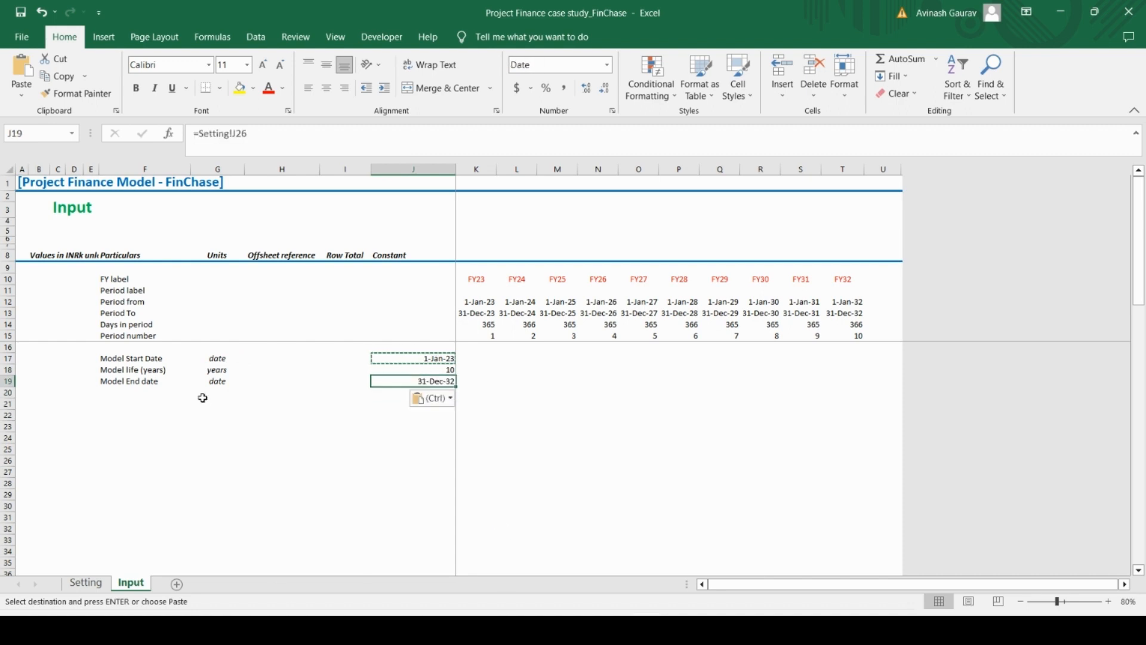
Switch to Case Study.pdf in Acrobat Reader, examine the CAPEX Timelines section, and return to the Excel workbook
{"action": "left_click", "coordinate": [139, 415]}
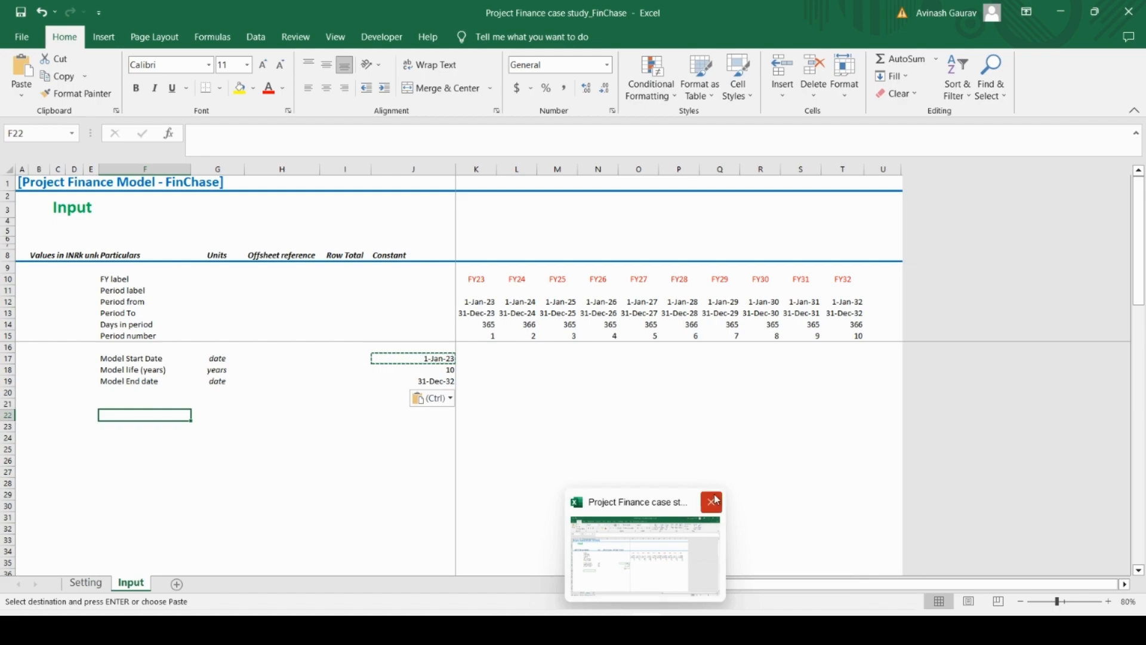
{"action": "left_click", "coordinate": [710, 556]}
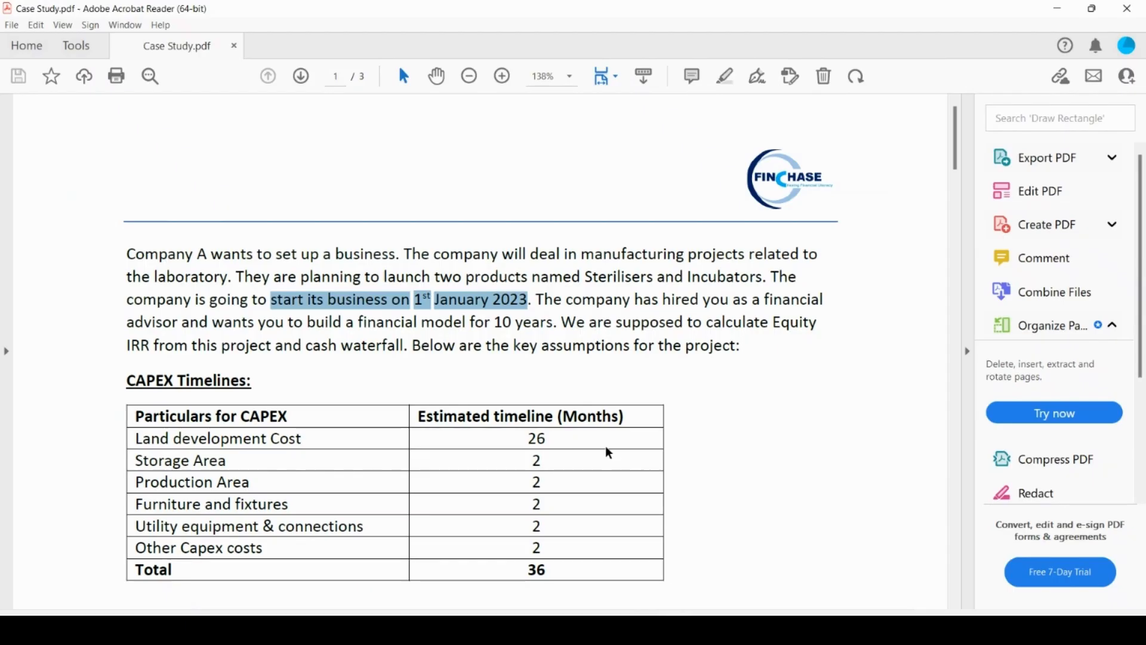
{"action": "left_click", "coordinate": [616, 305]}
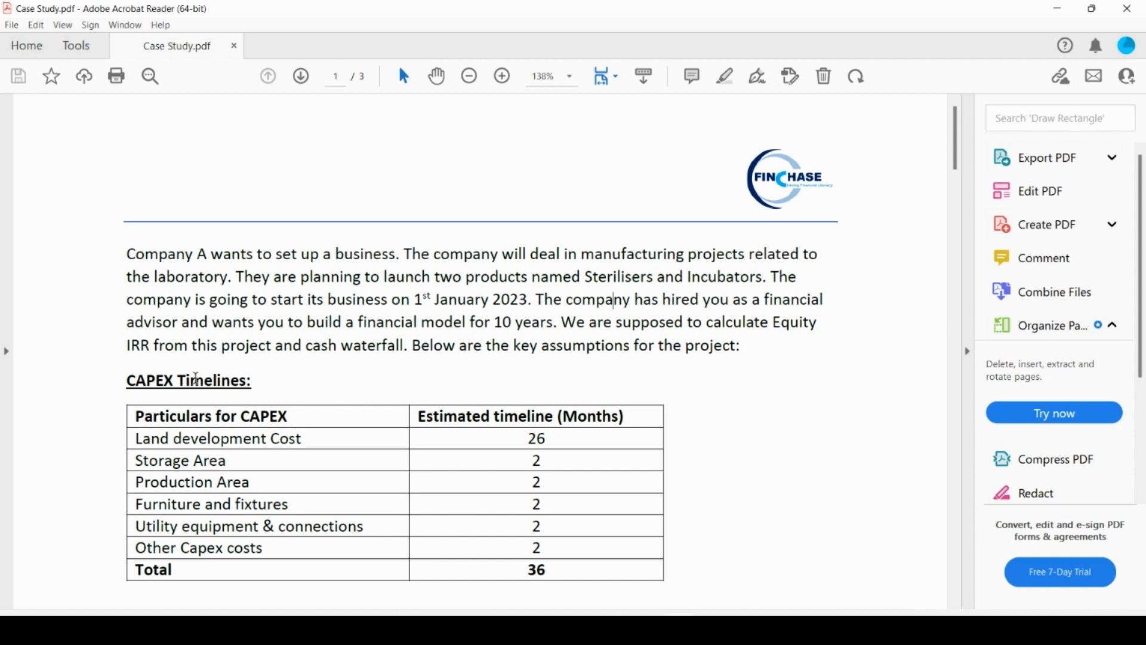
{"action": "left_click_drag", "start_coordinate": [124, 382], "coordinate": [266, 382]}
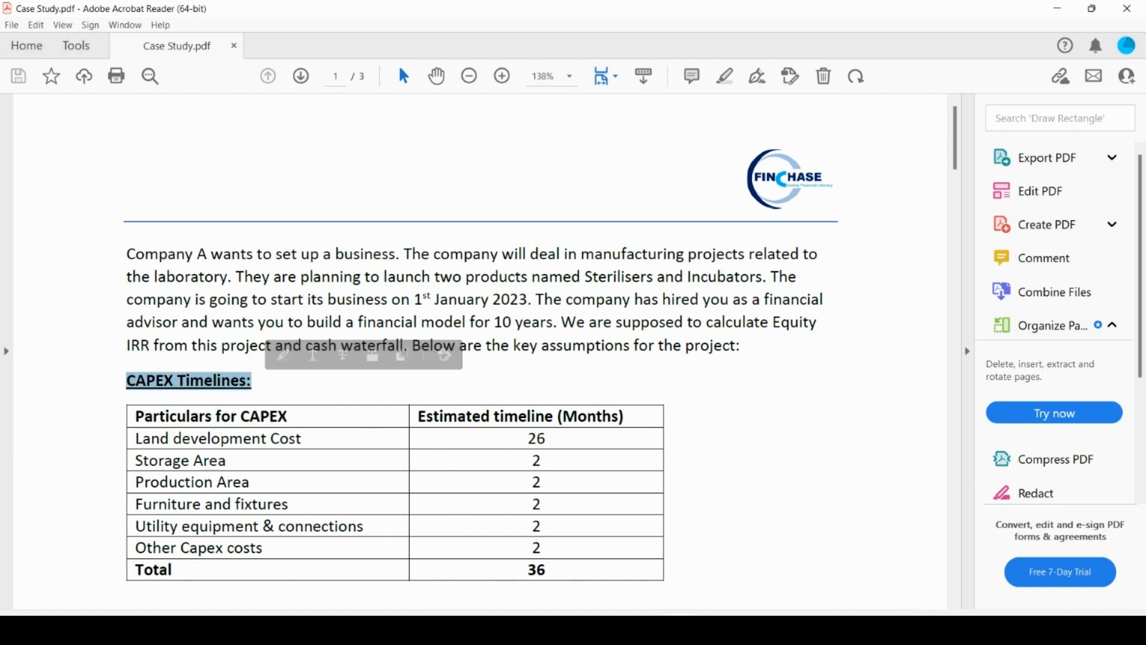
{"action": "mouse_move", "coordinate": [678, 630]}
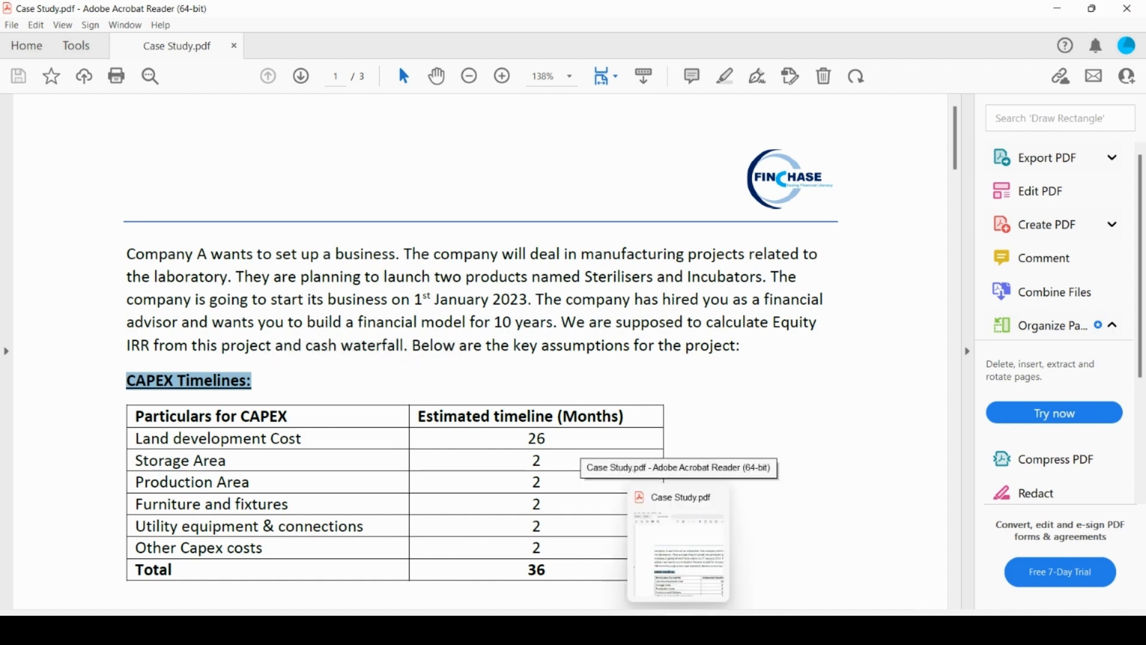
{"action": "left_click", "coordinate": [679, 630]}
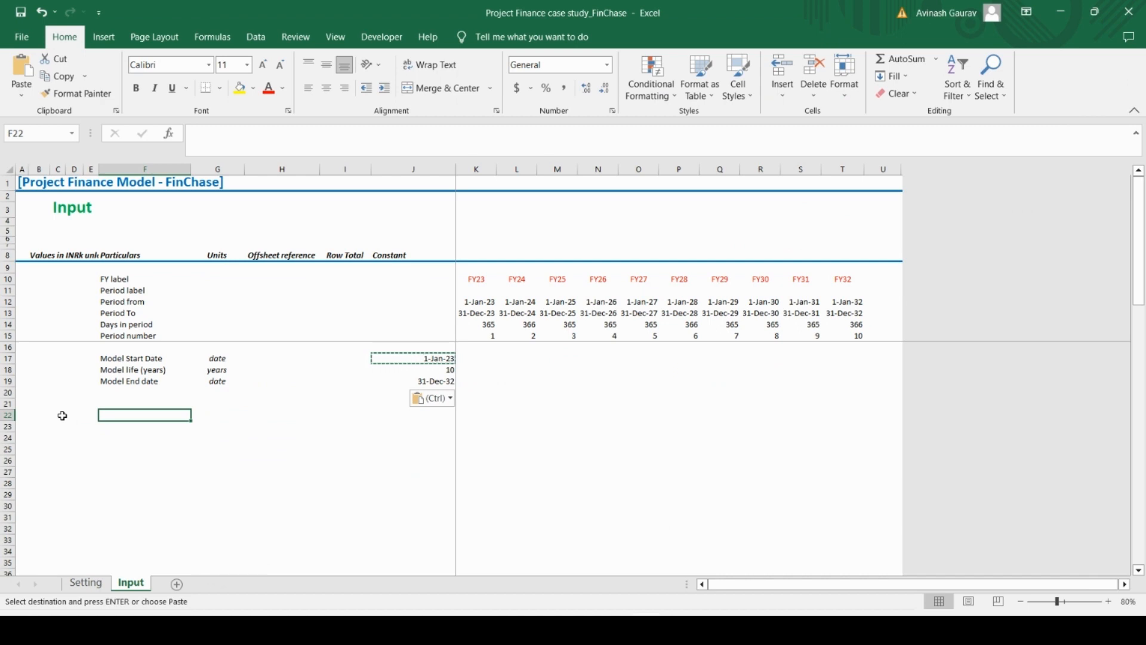
Enter the section heading CAPEX Timelines in D22 of the Input sheet
{"action": "left_click", "coordinate": [100, 449]}
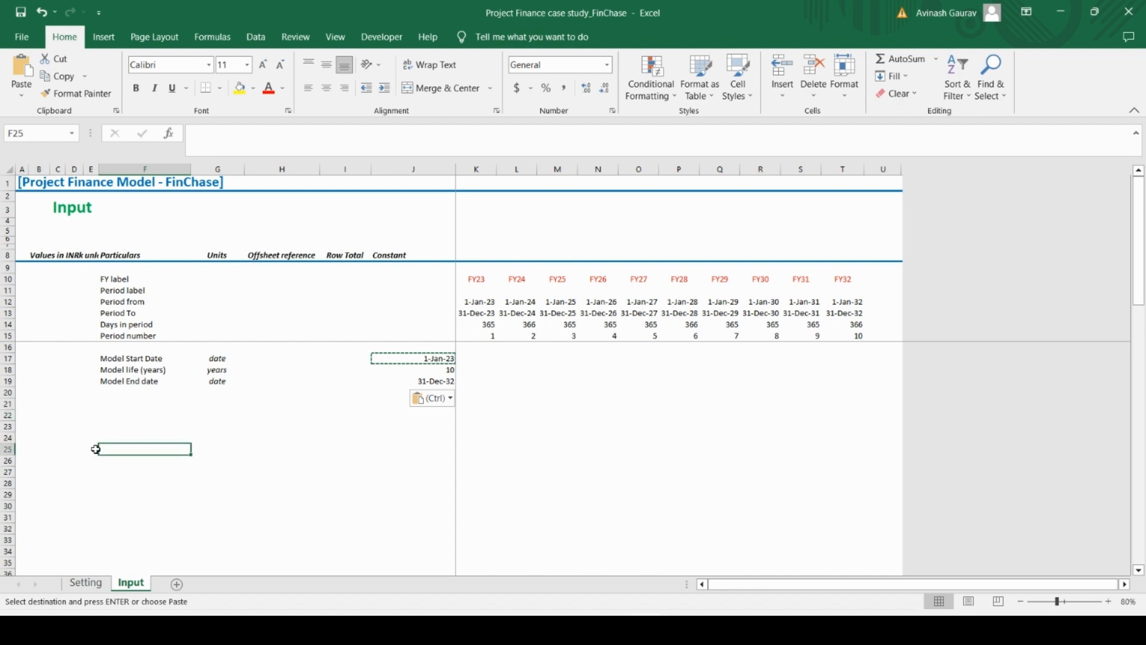
{"action": "left_click", "coordinate": [94, 449]}
{"action": "key", "text": "Left"}
{"action": "key", "text": "Caps_Lock"}
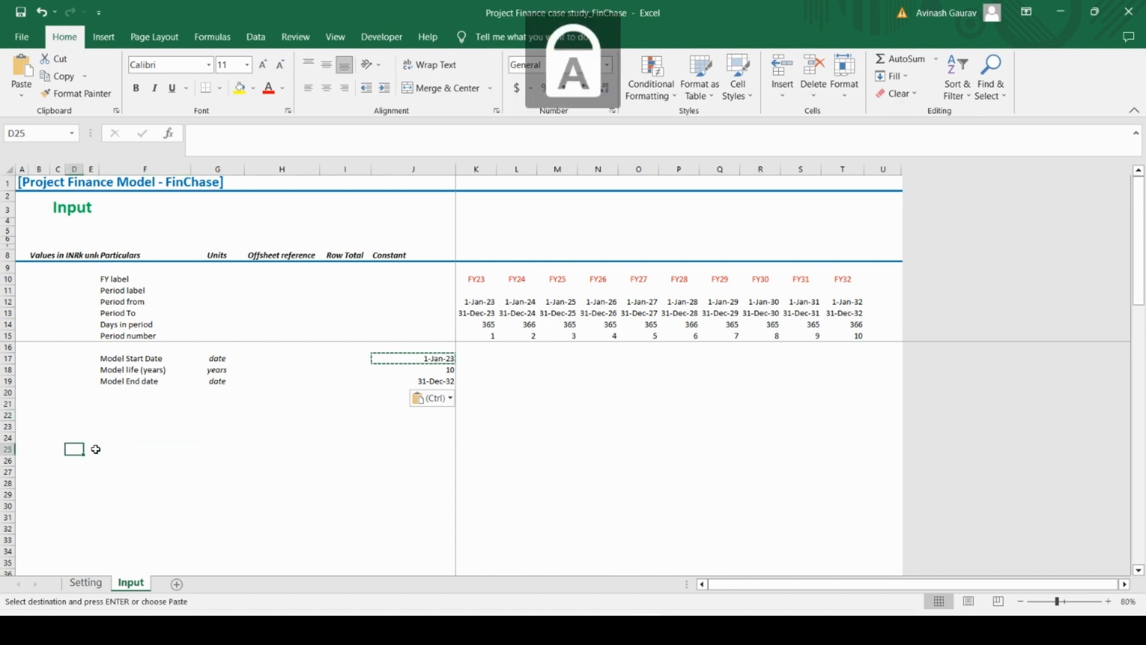
{"action": "key", "text": "Up"}
{"action": "key", "text": "Up"}
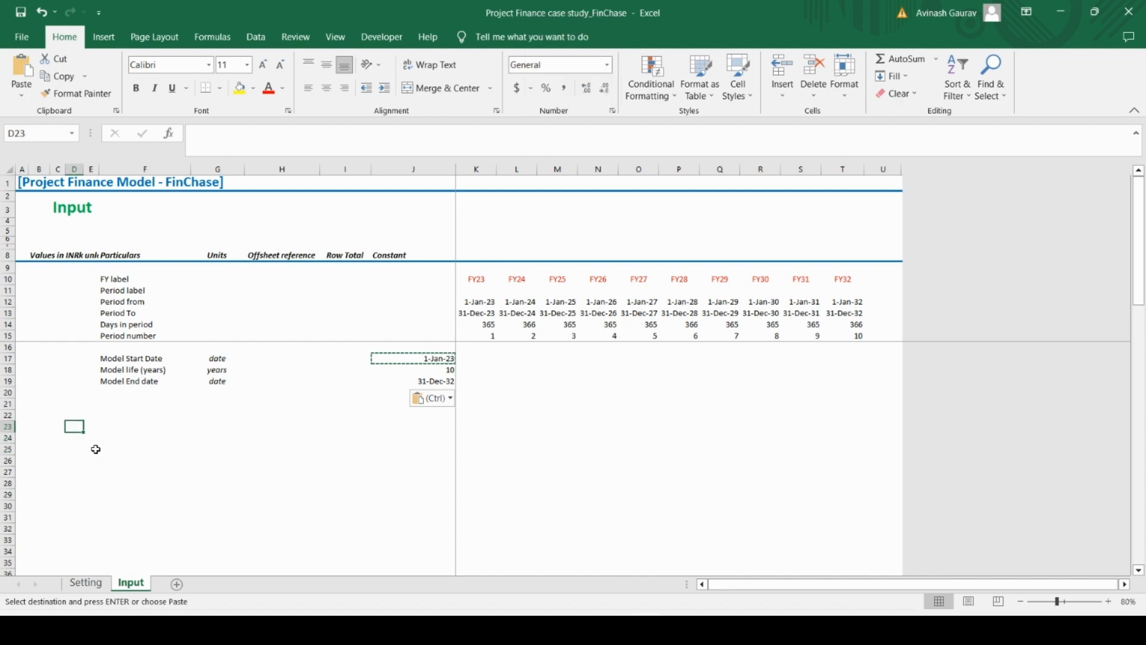
{"action": "key", "text": "Up"}
{"action": "key", "text": "shift+space"}
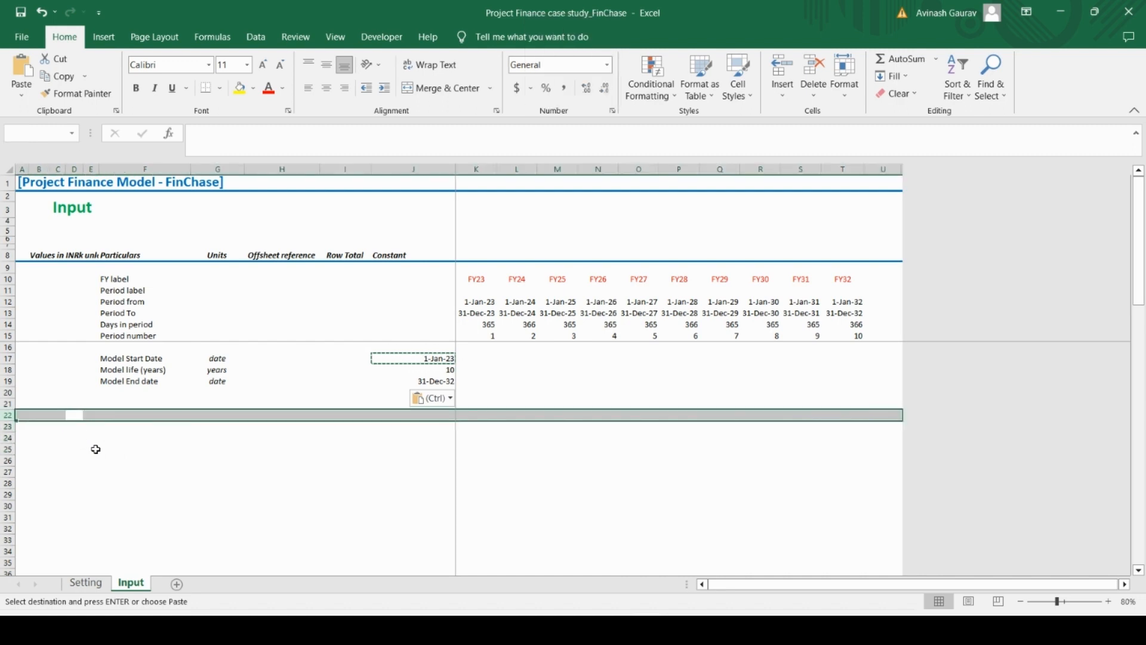
{"action": "key", "text": "Left"}
{"action": "key", "text": "Right"}
{"action": "key", "text": "Caps_Lock"}
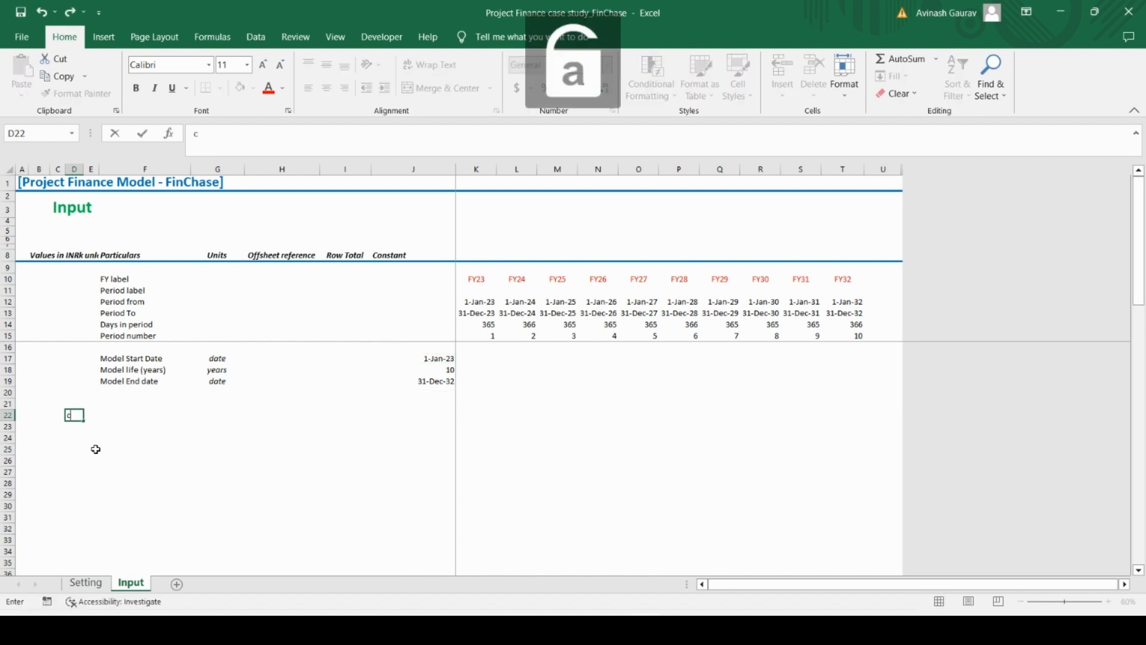
{"action": "key", "text": "Caps_Lock"}
{"action": "type", "text": "cAP"}
{"action": "key", "text": "BackSpace"}
{"action": "key", "text": "BackSpace"}
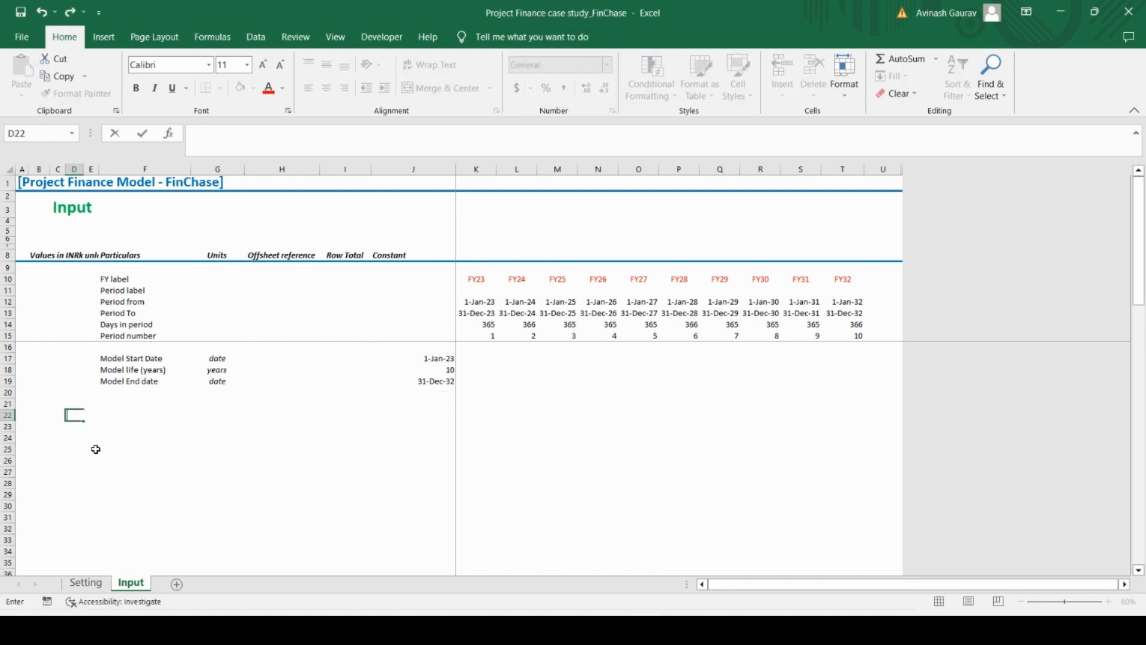
{"action": "type", "text": "CAPEX T"}
{"action": "key", "text": "Caps_Lock"}
{"action": "type", "text": "imelines"}
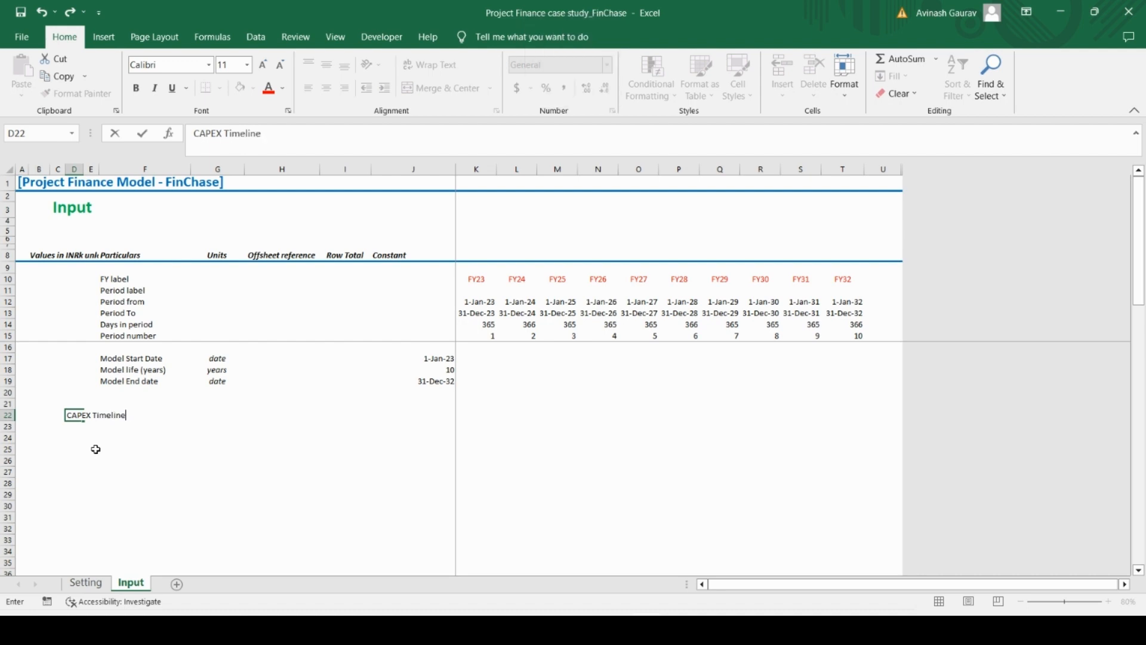
{"action": "key", "text": "Return"}
Apply the custom Column D cell style to the CAPEX Timelines heading in D22
{"action": "key", "text": "Up"}
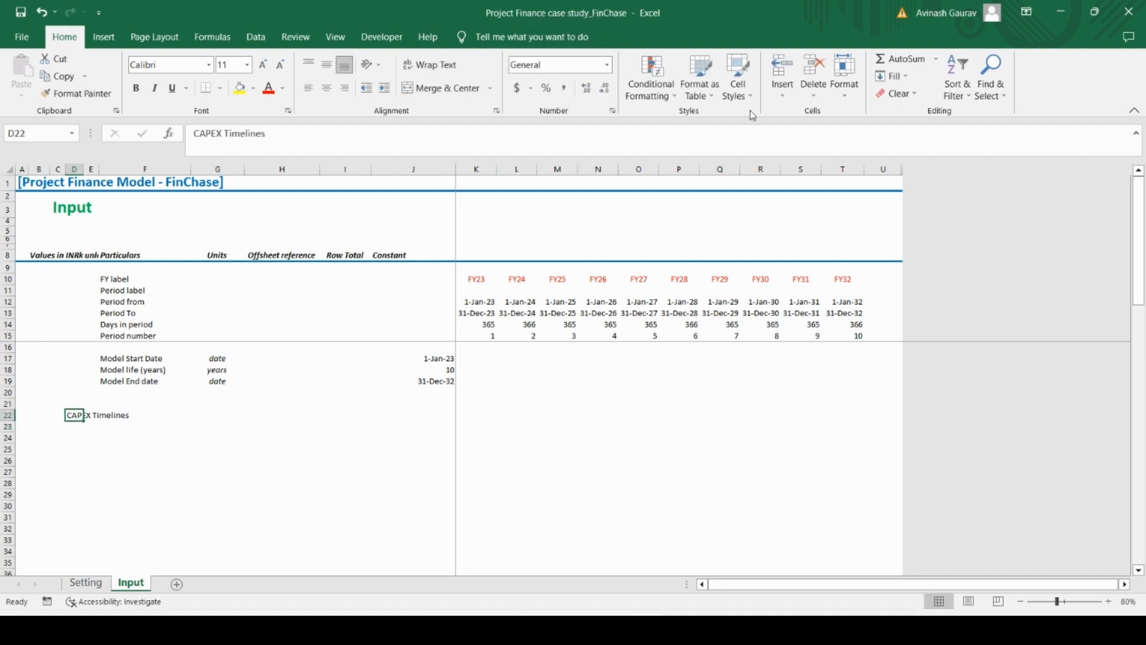
{"action": "left_click", "coordinate": [736, 95]}
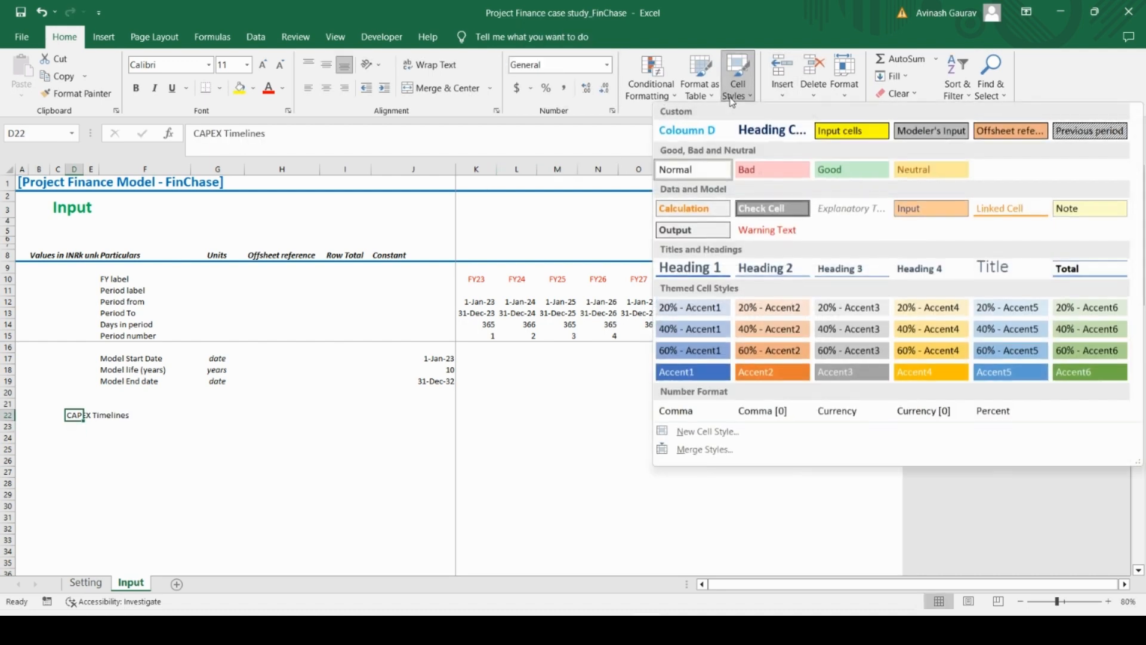
{"action": "left_click", "coordinate": [680, 130]}
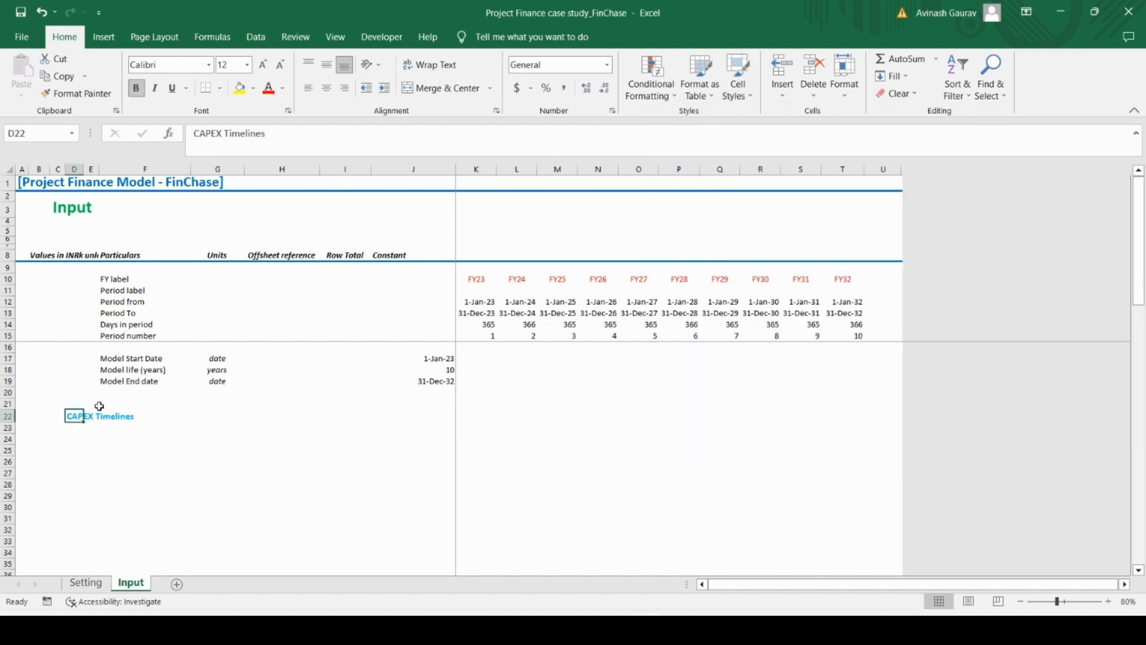
Copy the label Land development Cost from Case Study.pdf in Acrobat Reader into F23 of the Excel Input sheet using Paste Special
{"action": "left_click", "coordinate": [105, 429]}
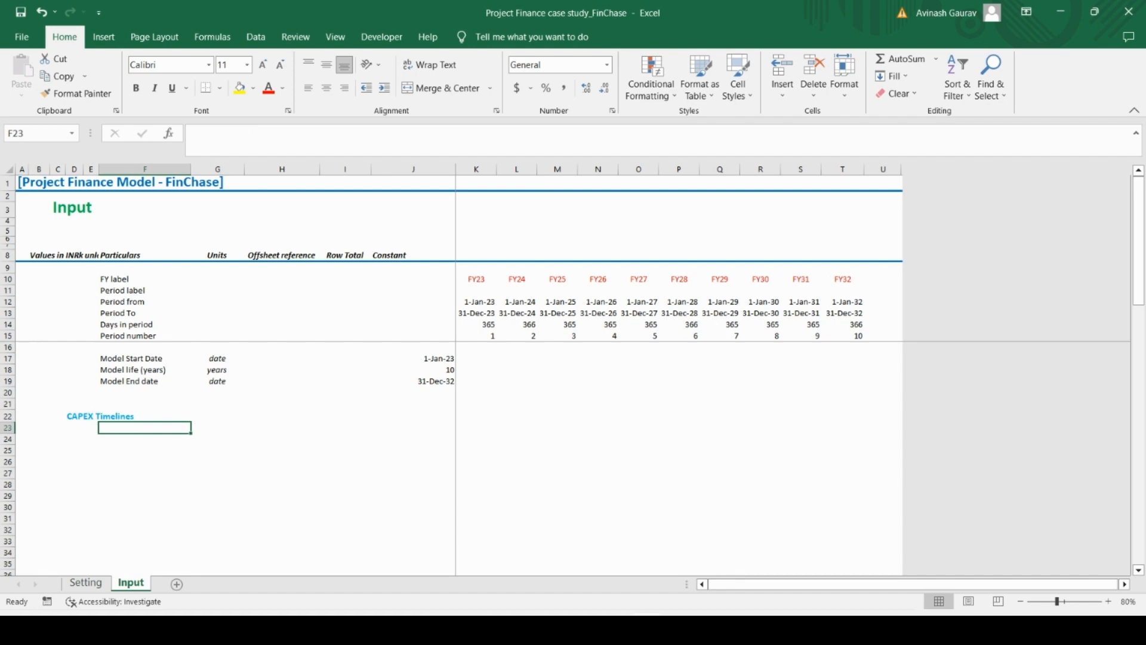
{"action": "key", "text": "alt+Tab"}
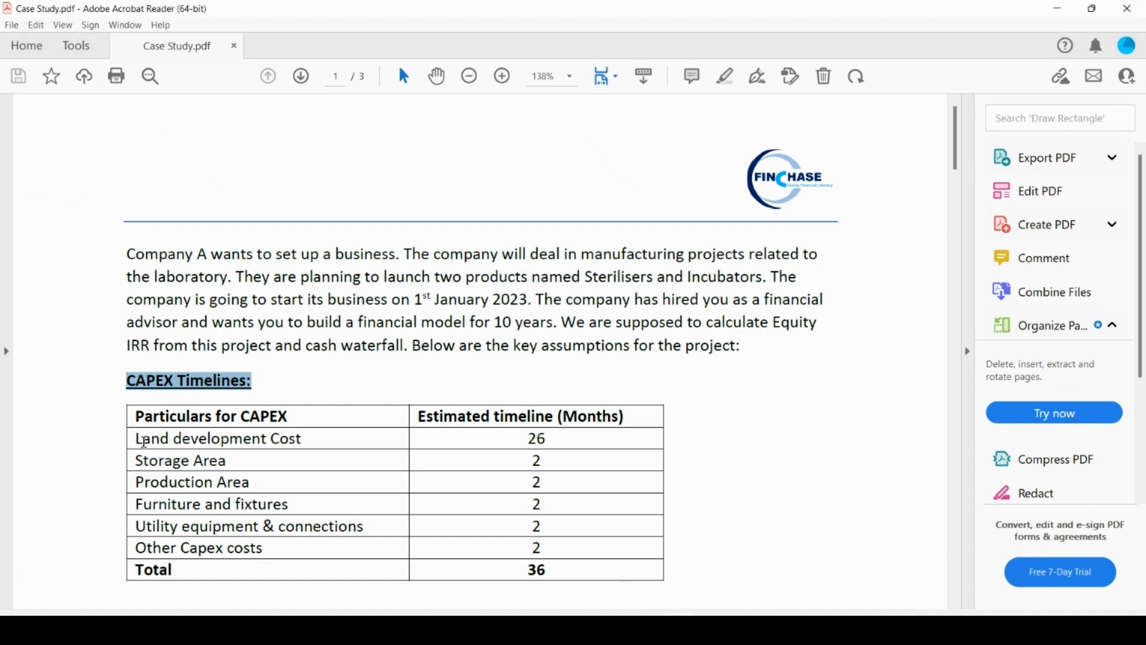
{"action": "left_click_drag", "start_coordinate": [144, 442], "coordinate": [270, 551]}
{"action": "left_click", "coordinate": [227, 491]}
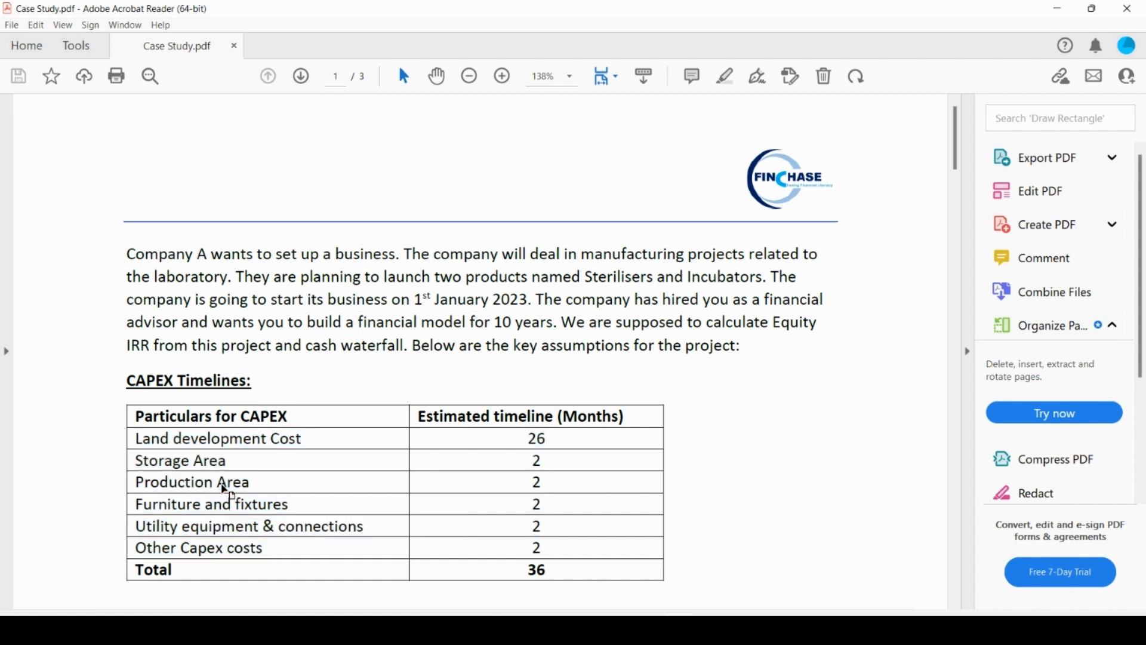
{"action": "triple_click", "coordinate": [205, 440]}
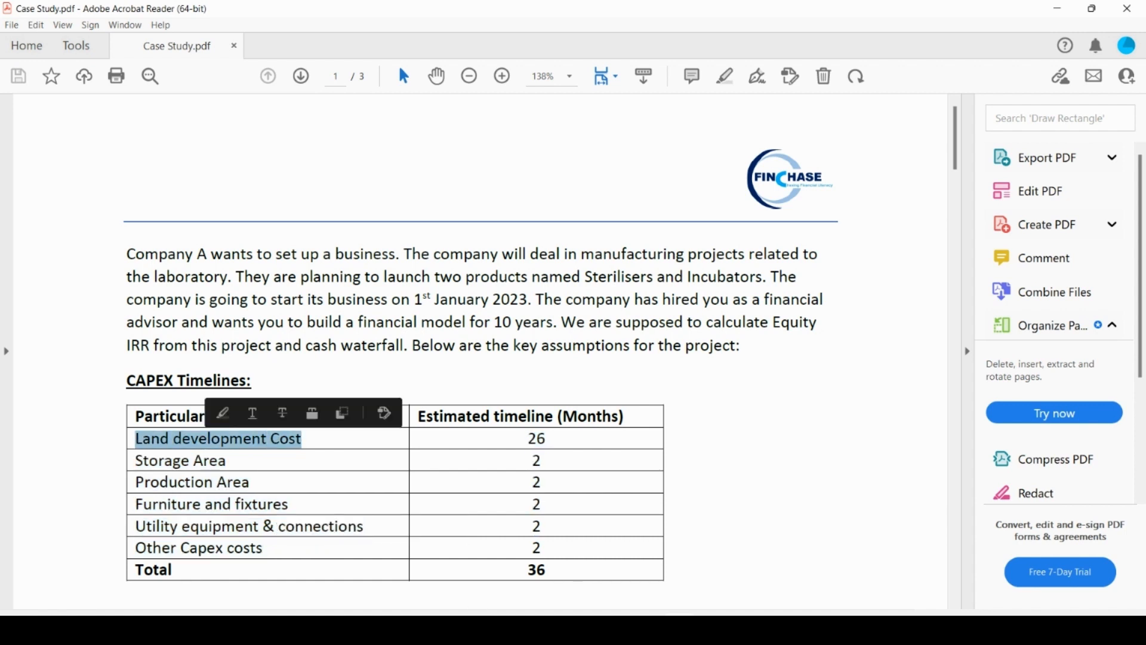
{"action": "key", "text": "alt+Tab"}
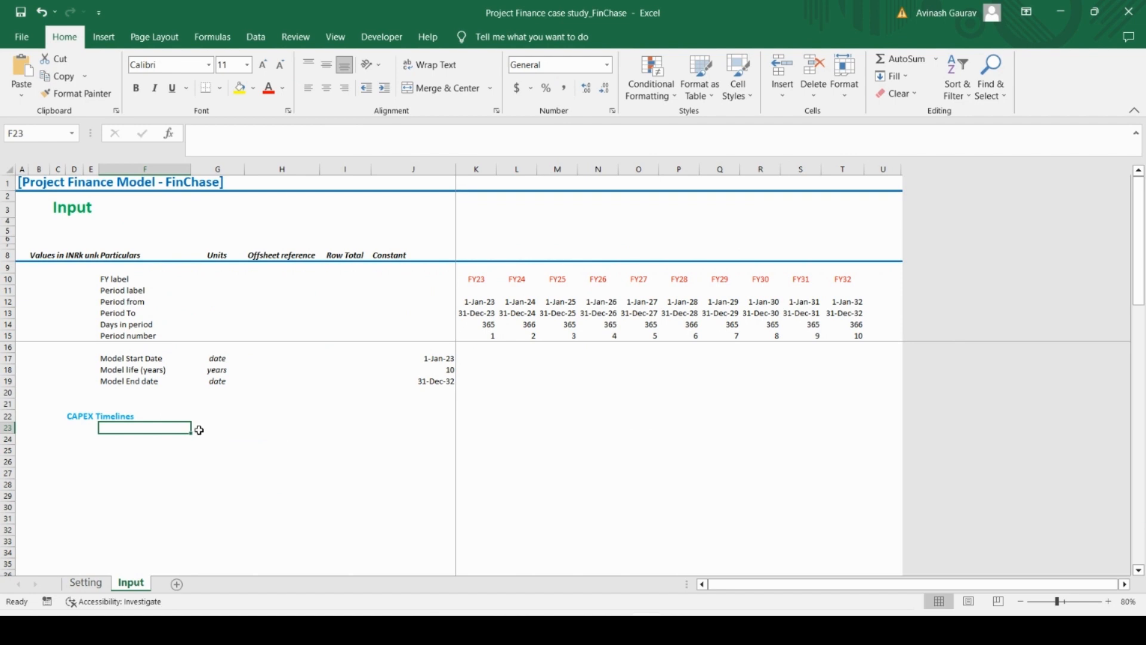
{"action": "key", "text": "ctrl+alt+v"}
{"action": "key", "text": "Return"}
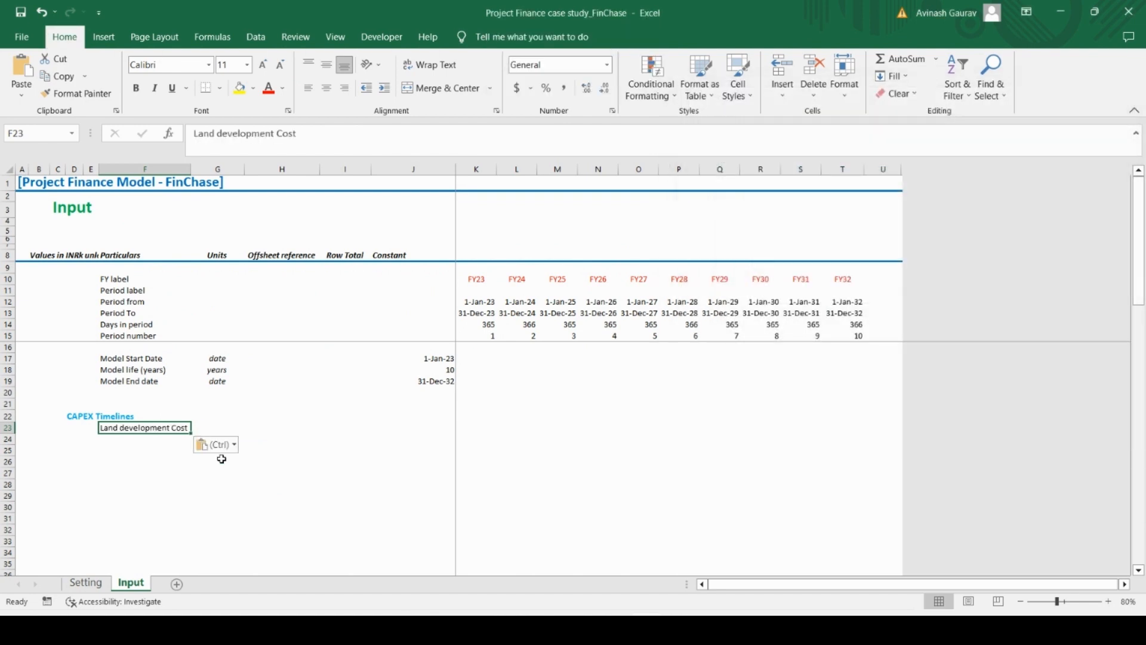
Copy the label Storage Area from Case Study.pdf in Acrobat Reader into F24 of the Excel Input sheet
{"action": "key", "text": "alt+Tab"}
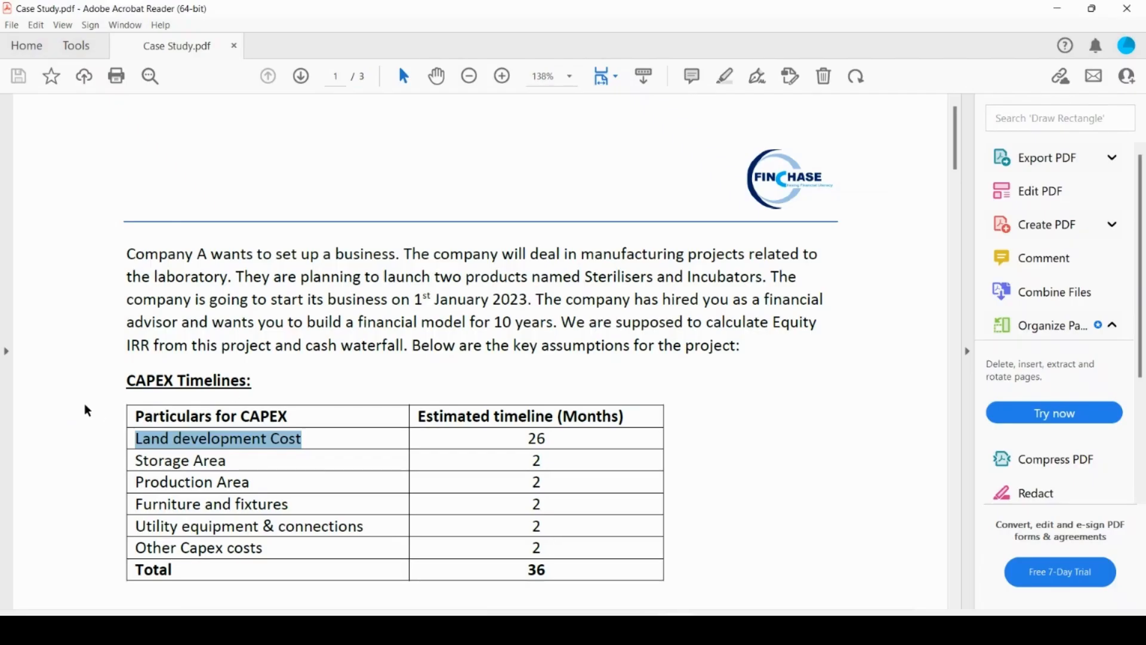
{"action": "triple_click", "coordinate": [166, 463]}
{"action": "key", "text": "ctrl+c"}
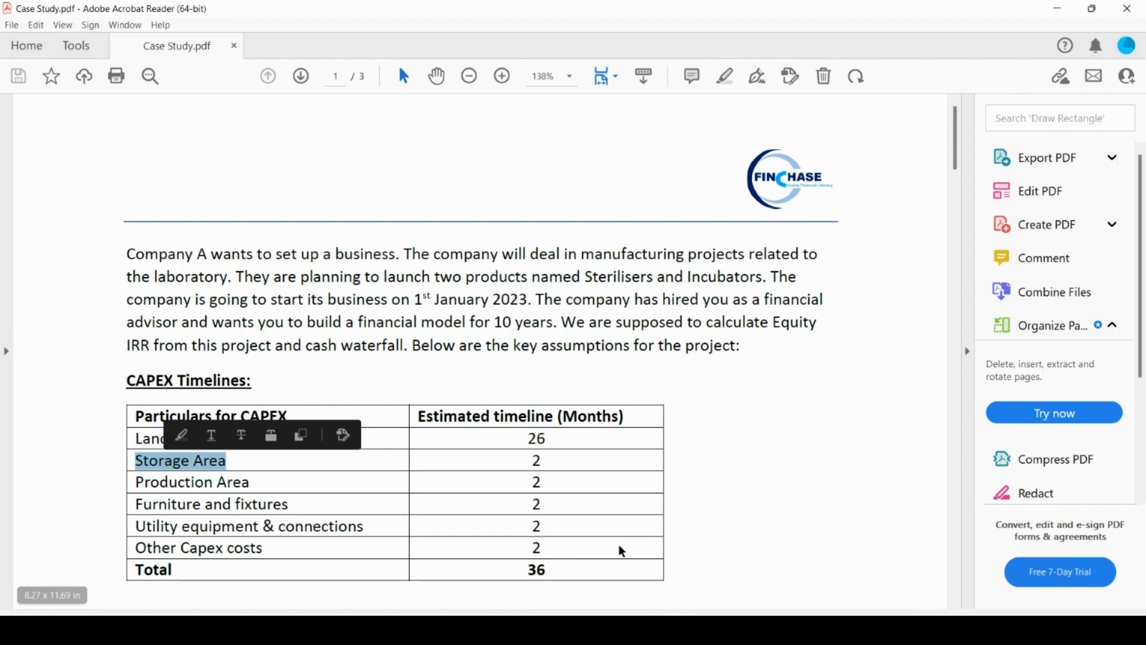
{"action": "key", "text": "alt+Tab"}
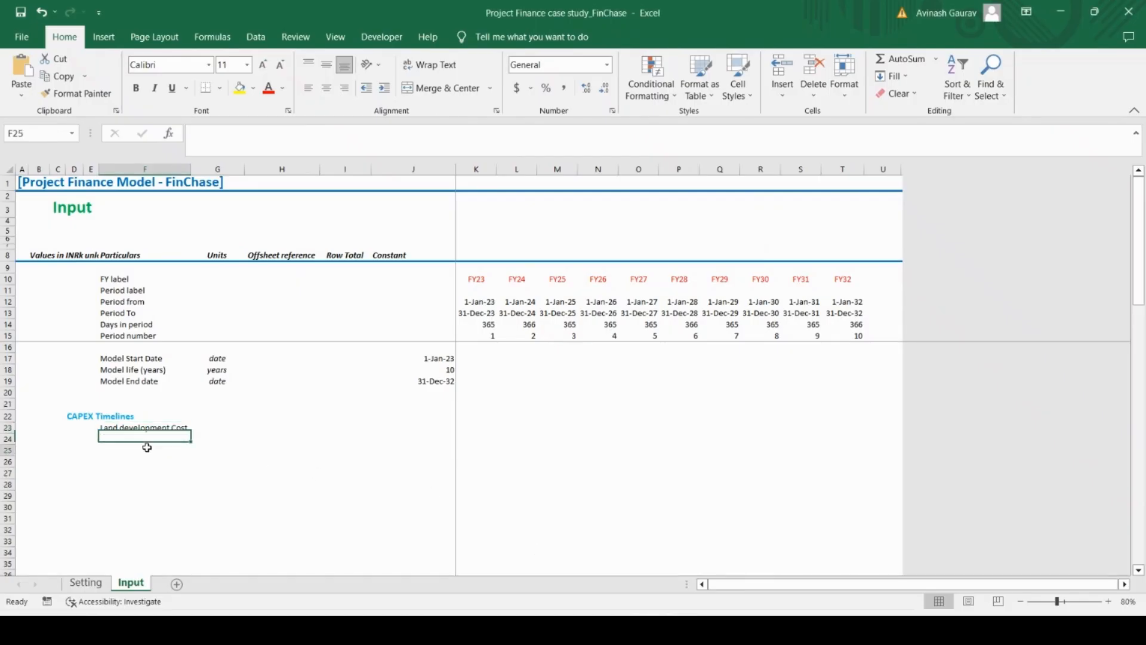
{"action": "left_click", "coordinate": [148, 437]}
{"action": "key", "text": "ctrl+v"}
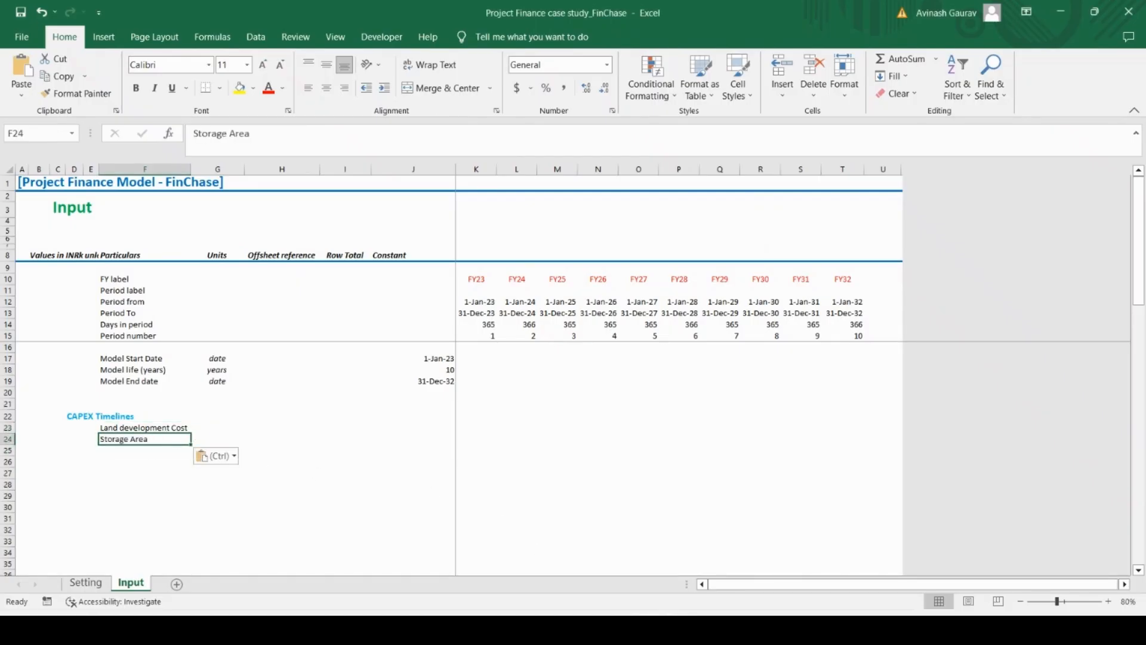
Copy the label Production Area from Case Study.pdf in Acrobat Reader into F25 of the Excel Input sheet
{"action": "key", "text": "alt+Tab"}
{"action": "triple_click", "coordinate": [181, 491]}
{"action": "key", "text": "ctrl+c"}
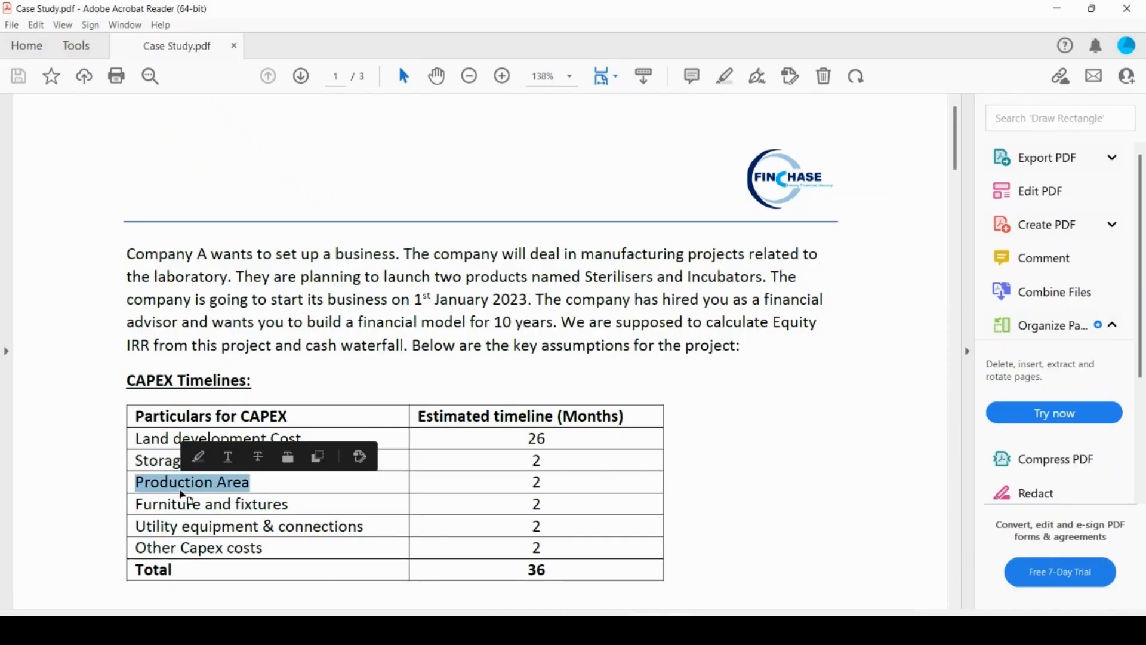
{"action": "key", "text": "alt+Tab"}
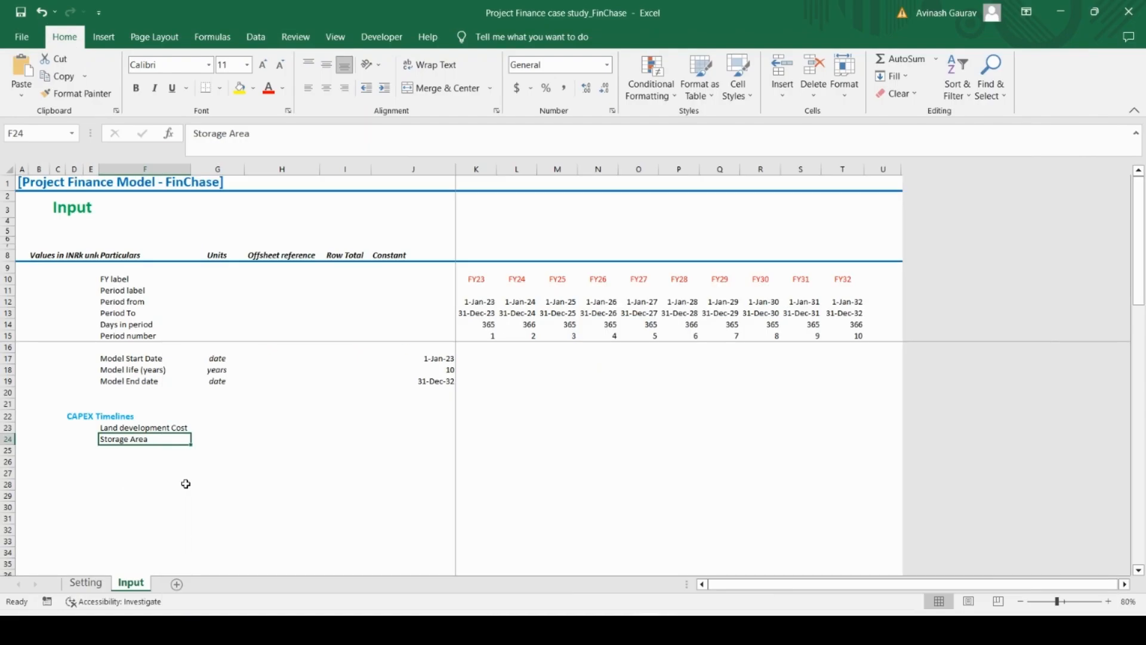
{"action": "left_click", "coordinate": [127, 452]}
{"action": "key", "text": "ctrl+v"}
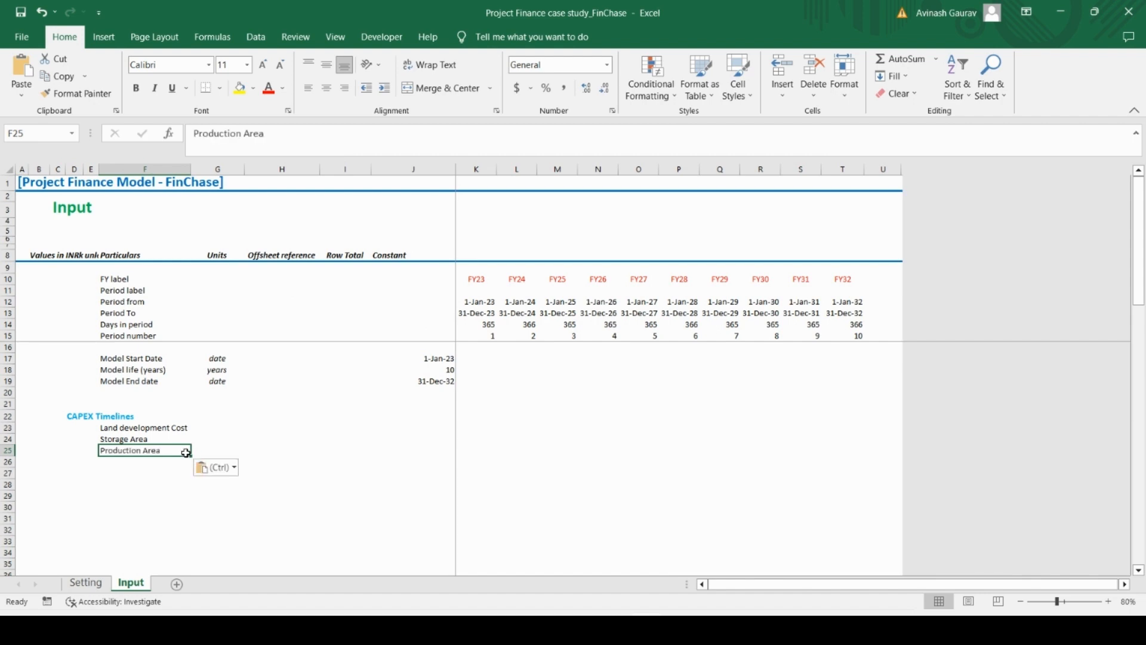
Copy the label Furniture and fixtures from Case Study.pdf in Acrobat Reader into F26 of the Excel Input sheet
{"action": "key", "text": "alt+Tab"}
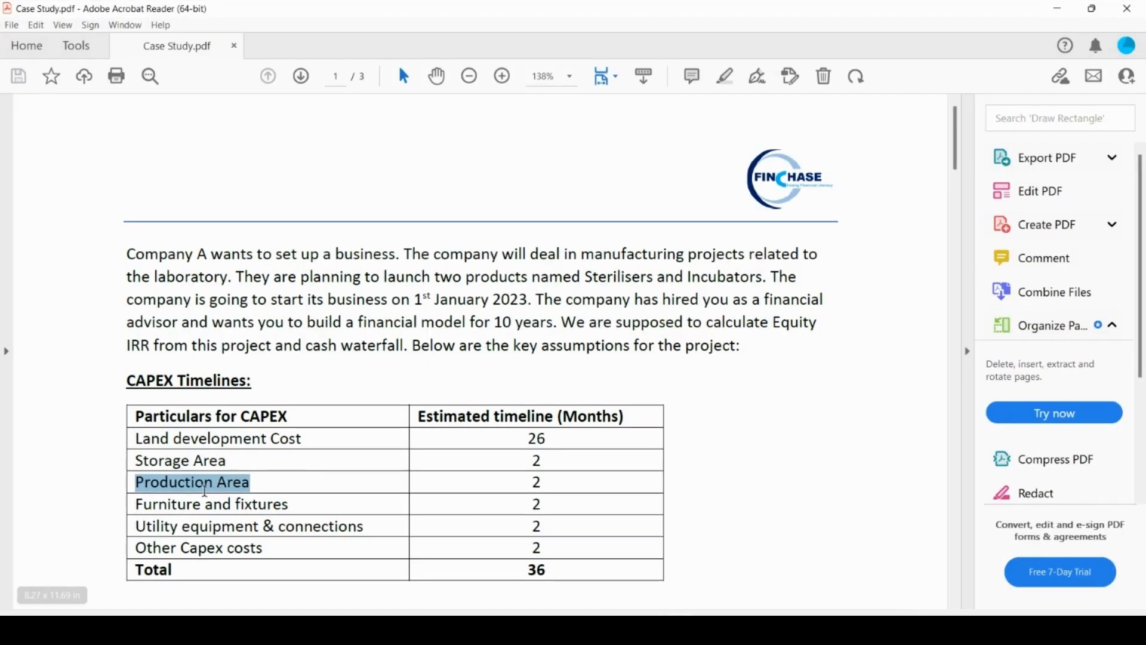
{"action": "triple_click", "coordinate": [196, 506]}
{"action": "key", "text": "ctrl+c"}
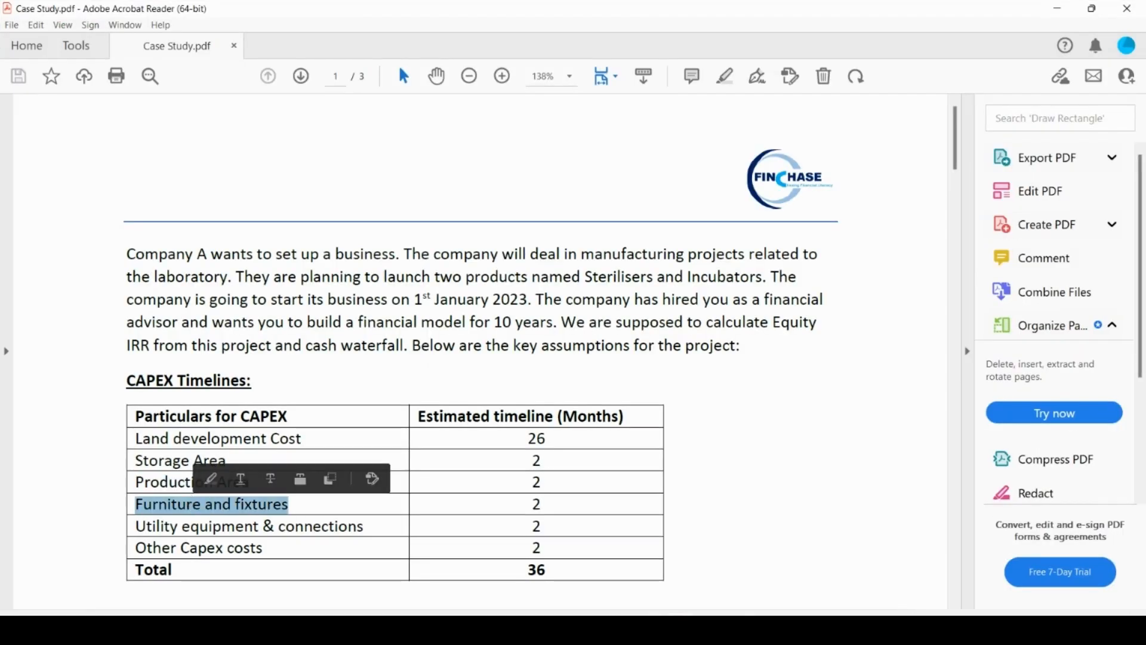
{"action": "key", "text": "alt+Tab"}
{"action": "left_click", "coordinate": [143, 461]}
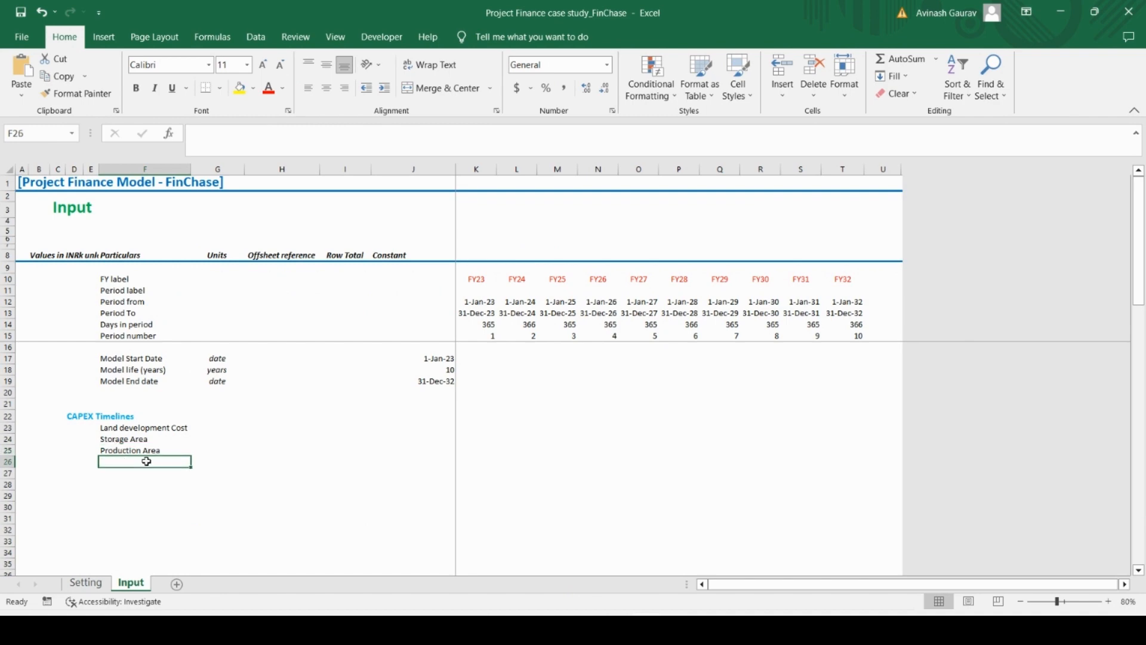
{"action": "key", "text": "ctrl+v"}
Copy the label Utility equipment & connections from Case Study.pdf in Acrobat Reader into F27 of the Excel Input sheet
{"action": "key", "text": "alt+Tab"}
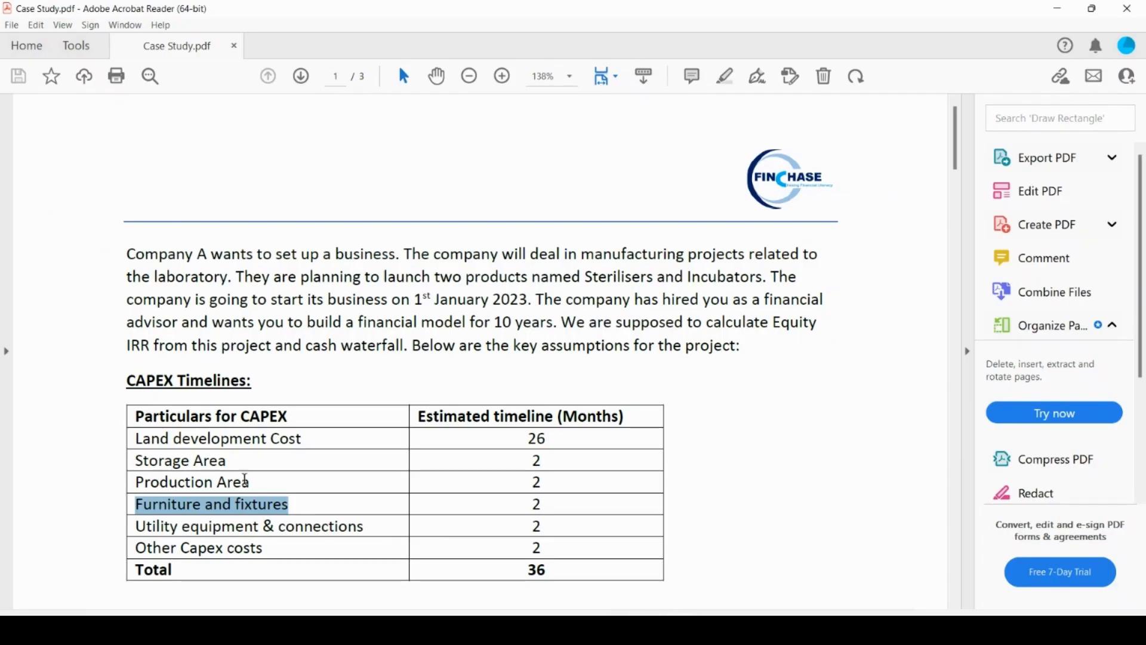
{"action": "triple_click", "coordinate": [213, 528]}
{"action": "key", "text": "ctrl+c"}
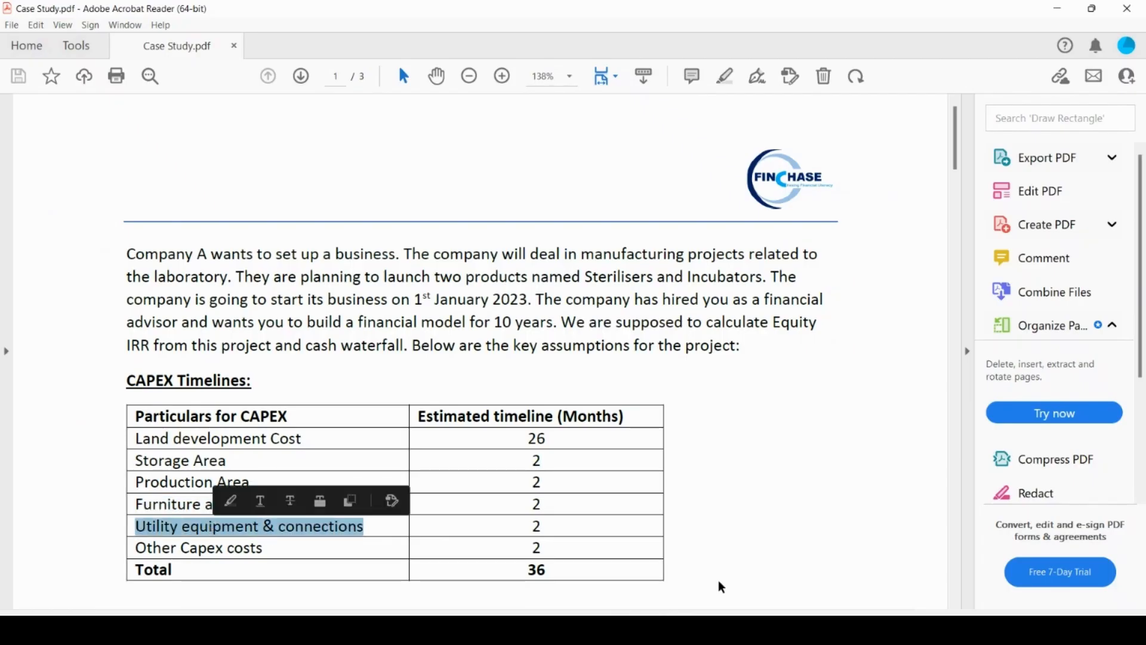
{"action": "key", "text": "alt+Tab"}
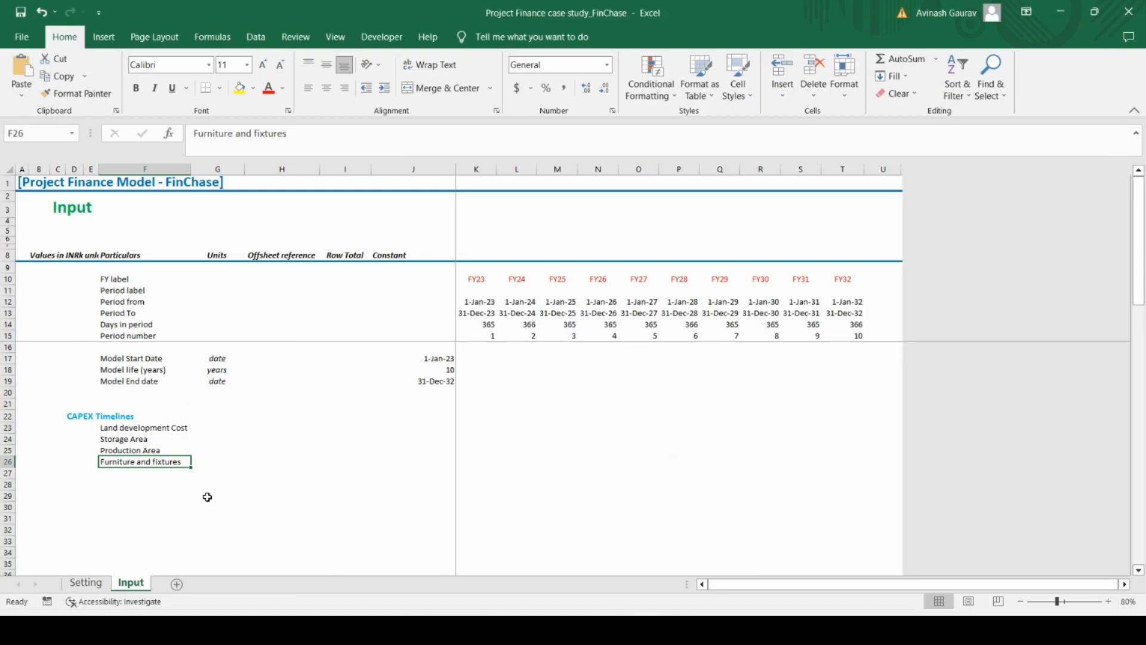
{"action": "left_click", "coordinate": [133, 474]}
{"action": "key", "text": "ctrl+v"}
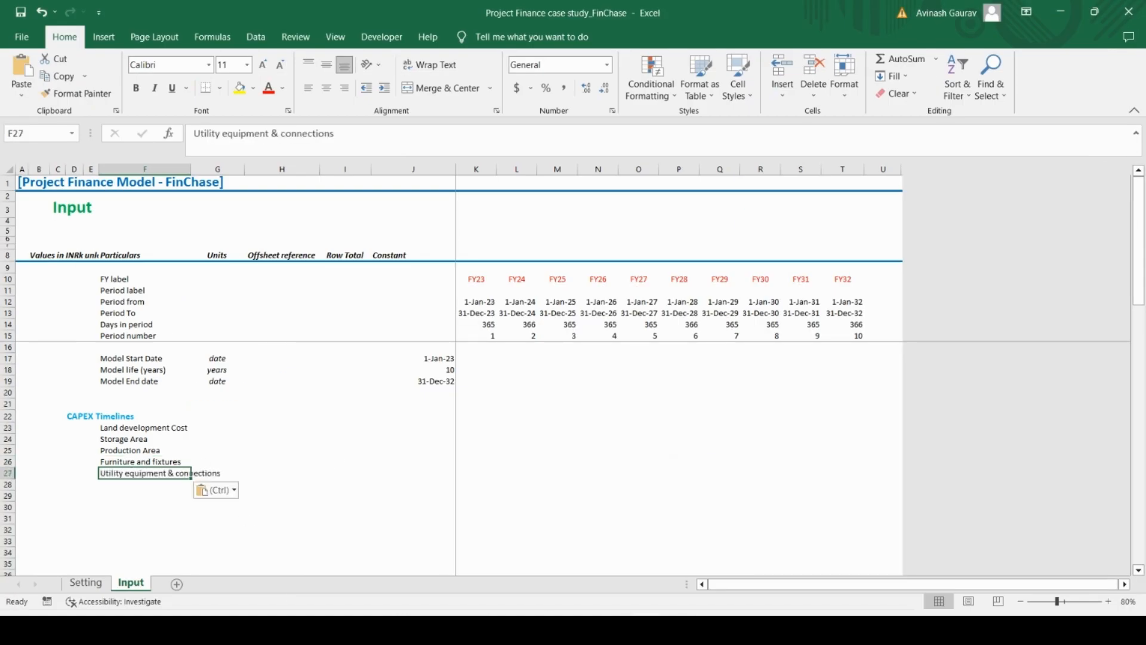
Copy the label Other Capex costs from Case Study.pdf in Acrobat Reader into F28 of the Excel Input sheet
{"action": "key", "text": "alt+Tab"}
{"action": "triple_click", "coordinate": [244, 547]}
{"action": "key", "text": "ctrl+c"}
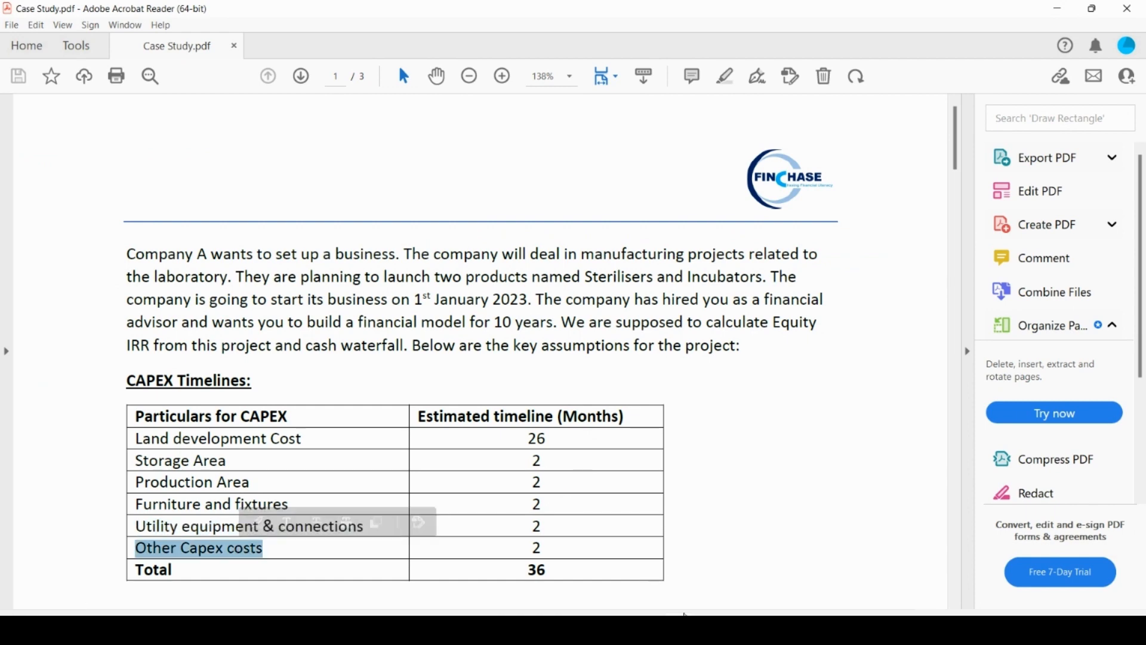
{"action": "left_click", "coordinate": [648, 630]}
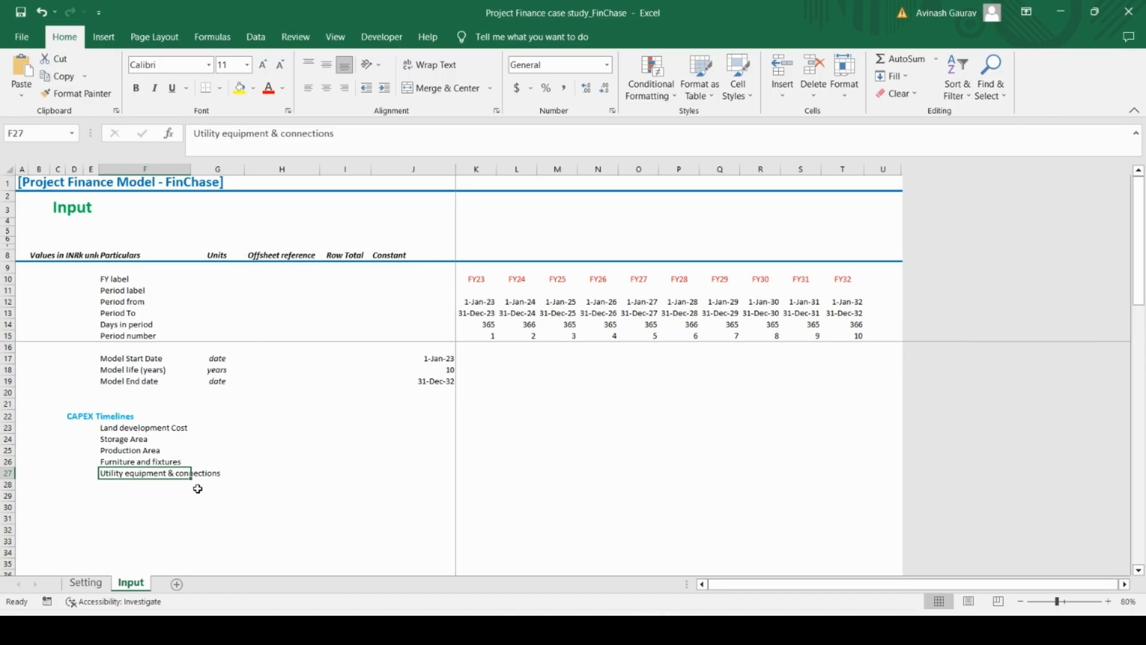
{"action": "left_click", "coordinate": [136, 484]}
{"action": "key", "text": "ctrl+v"}
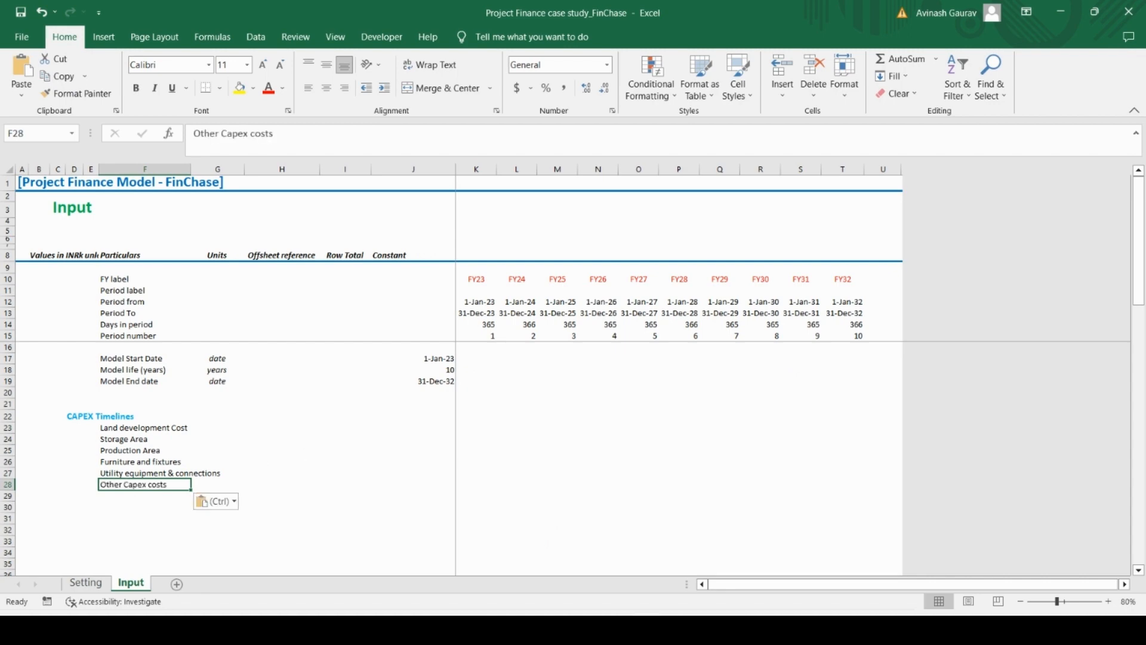
Consult the CAPEX table in Case Study.pdf in Acrobat Reader and enter the bold, non-italic heading Months in G22 of the Excel Input sheet
{"action": "left_click", "coordinate": [679, 630]}
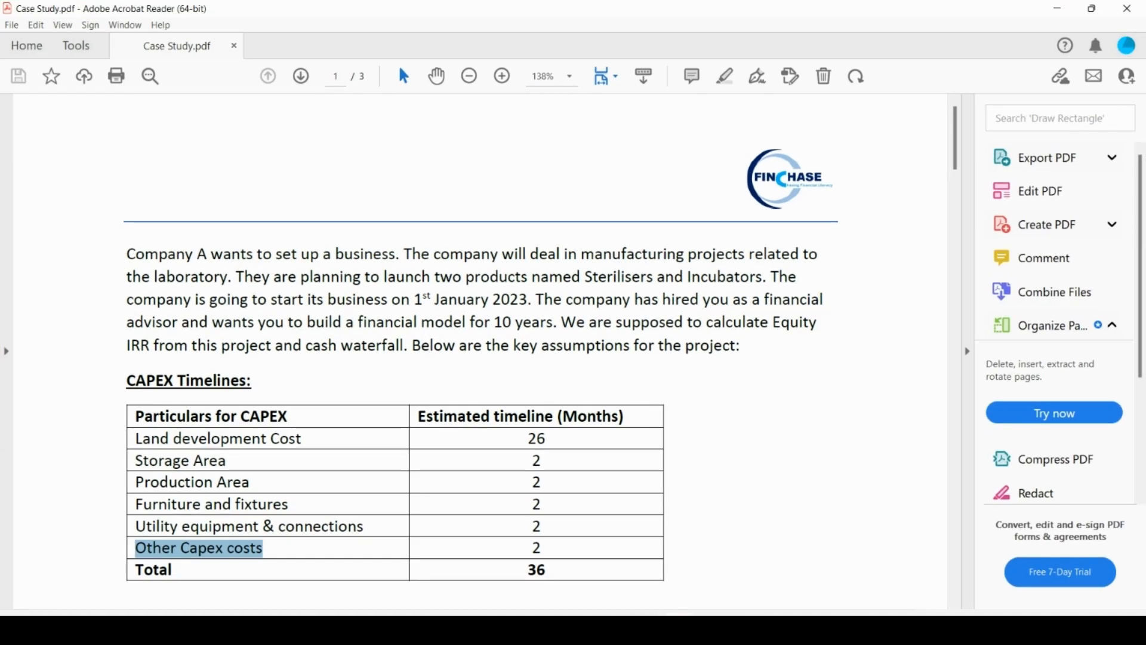
{"action": "left_click", "coordinate": [679, 630]}
{"action": "left_click", "coordinate": [679, 630]}
{"action": "key", "text": "alt+Tab"}
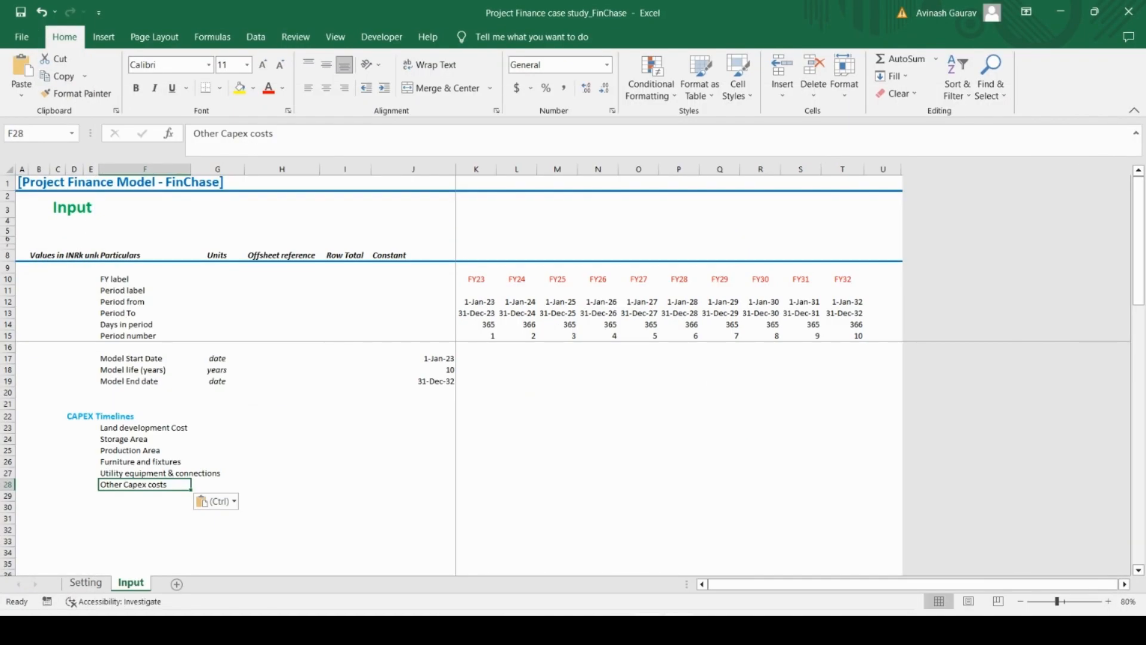
{"action": "key", "text": "alt+Tab"}
{"action": "key", "text": "alt+Tab"}
{"action": "left_click", "coordinate": [277, 425]}
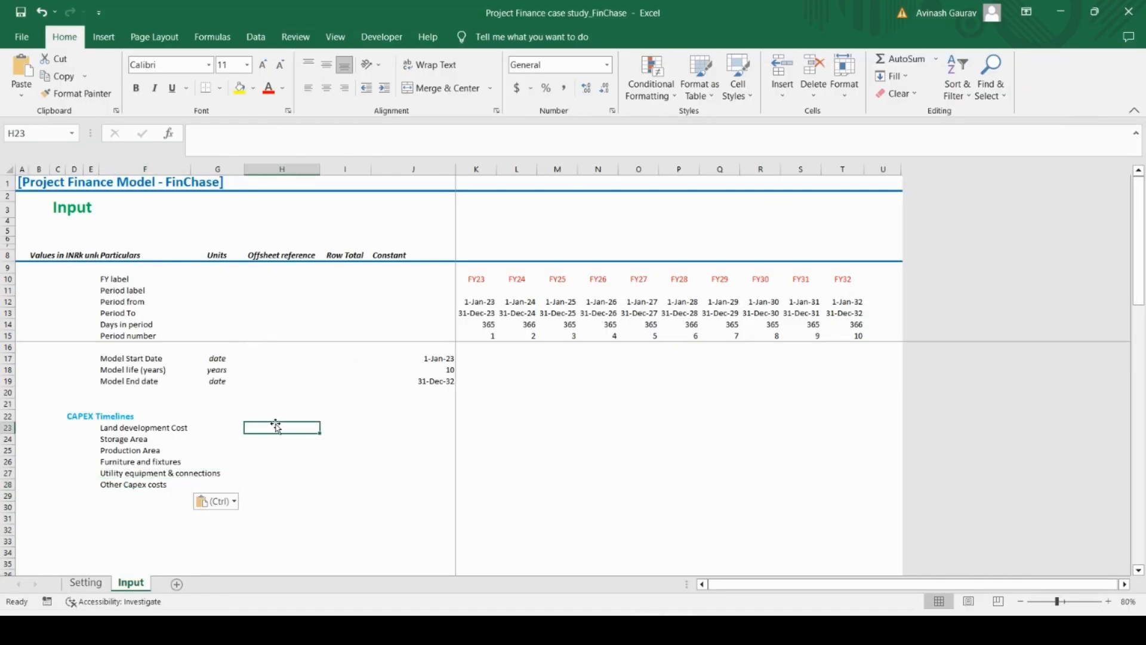
{"action": "key", "text": "Up"}
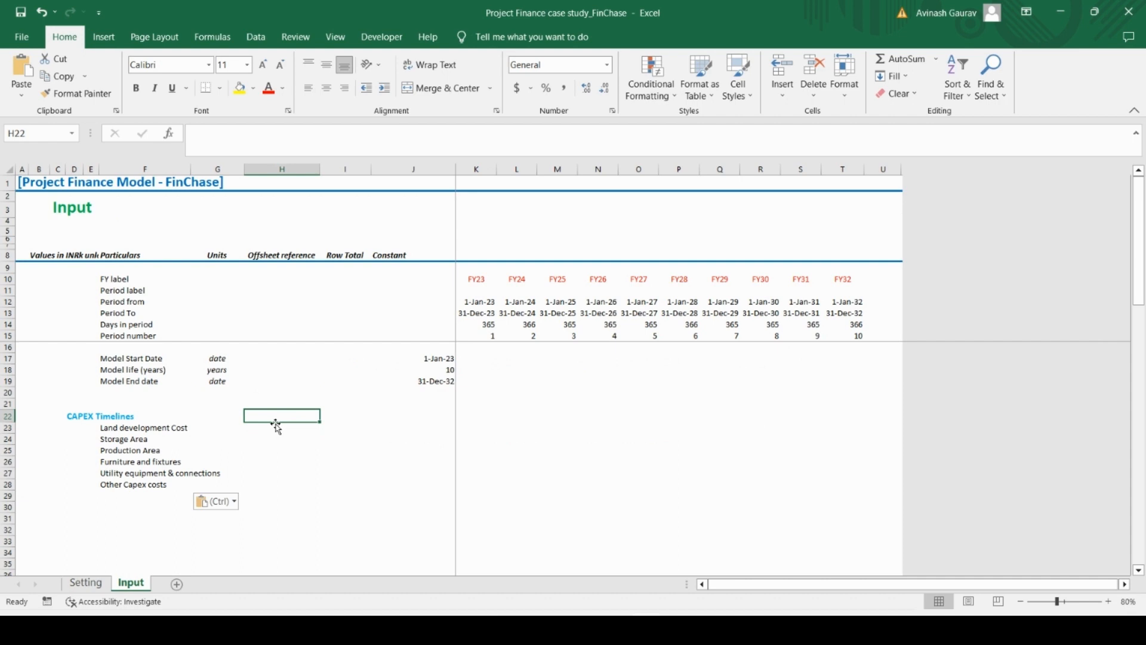
{"action": "key", "text": "Left"}
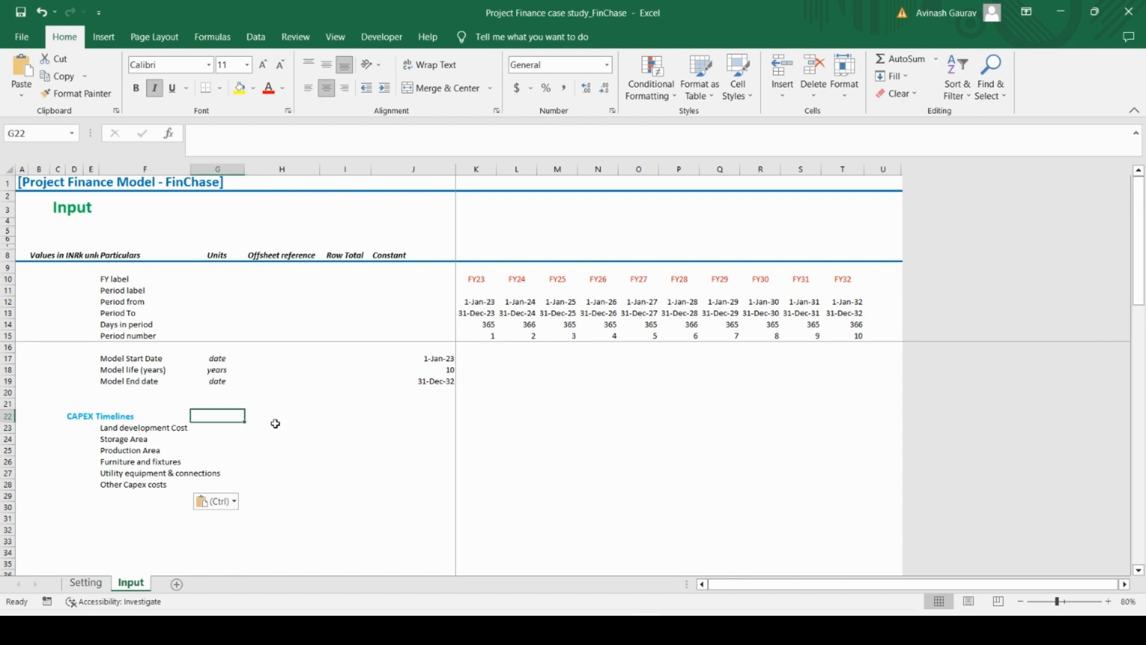
{"action": "type", "text": "Months"}
{"action": "key", "text": "Return"}
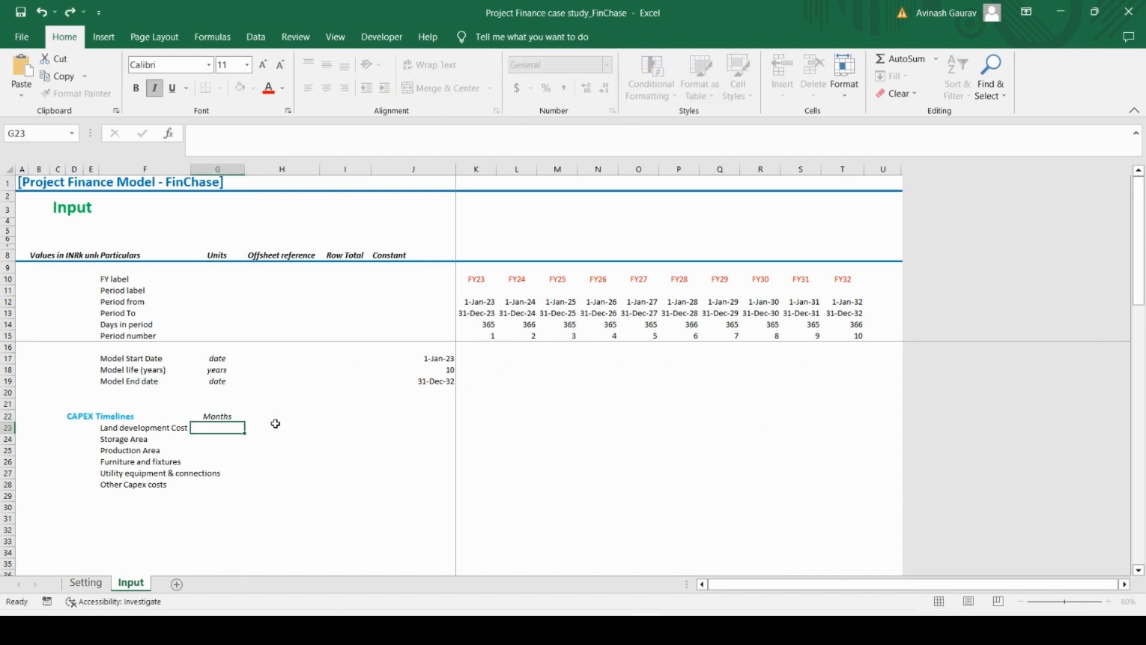
{"action": "key", "text": "Up"}
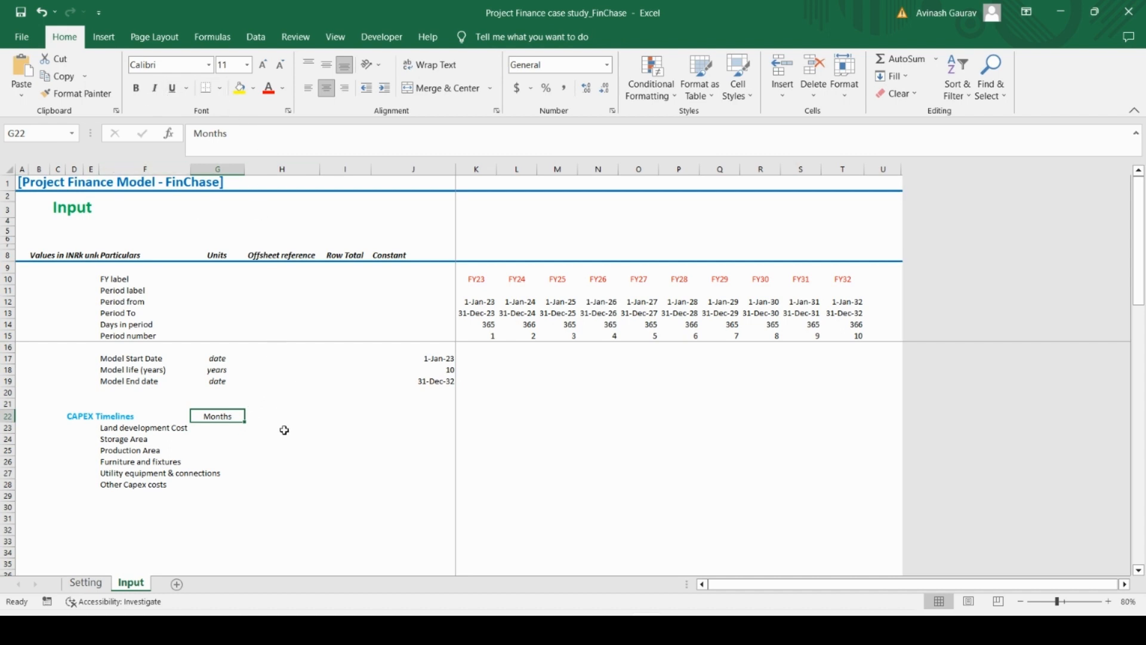
{"action": "key", "text": "ctrl+b"}
{"action": "left_click", "coordinate": [232, 432]}
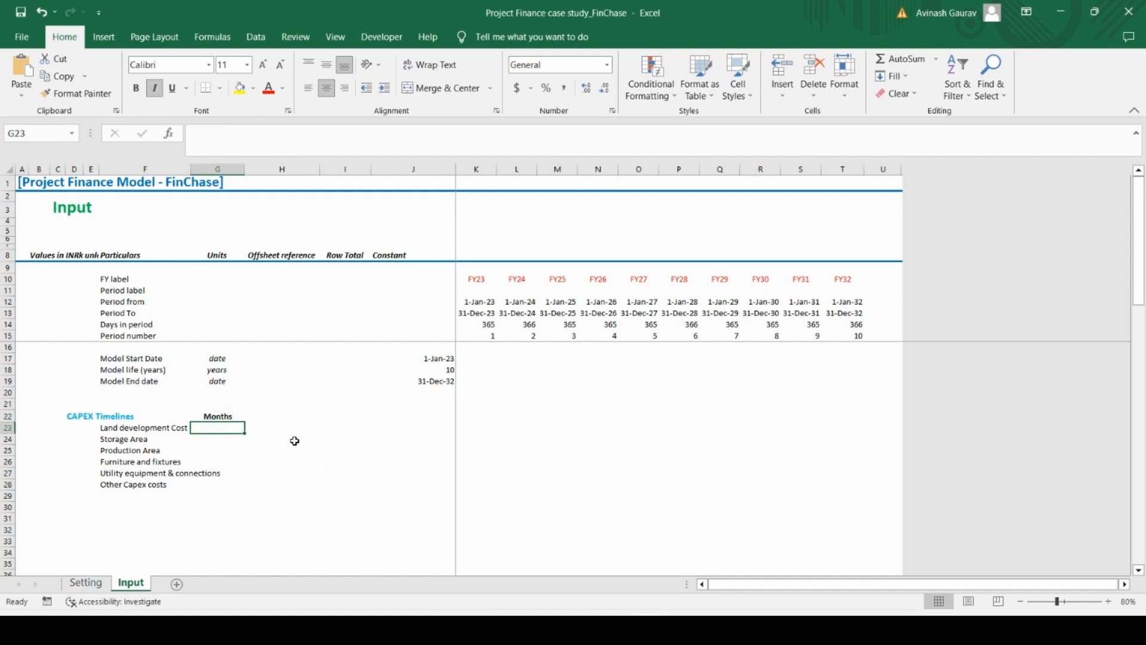
Check the timelines in Case Study.pdf in Acrobat Reader and enter 26 for Land development Cost in G23 of the Excel Input sheet
{"action": "key", "text": "alt+Tab"}
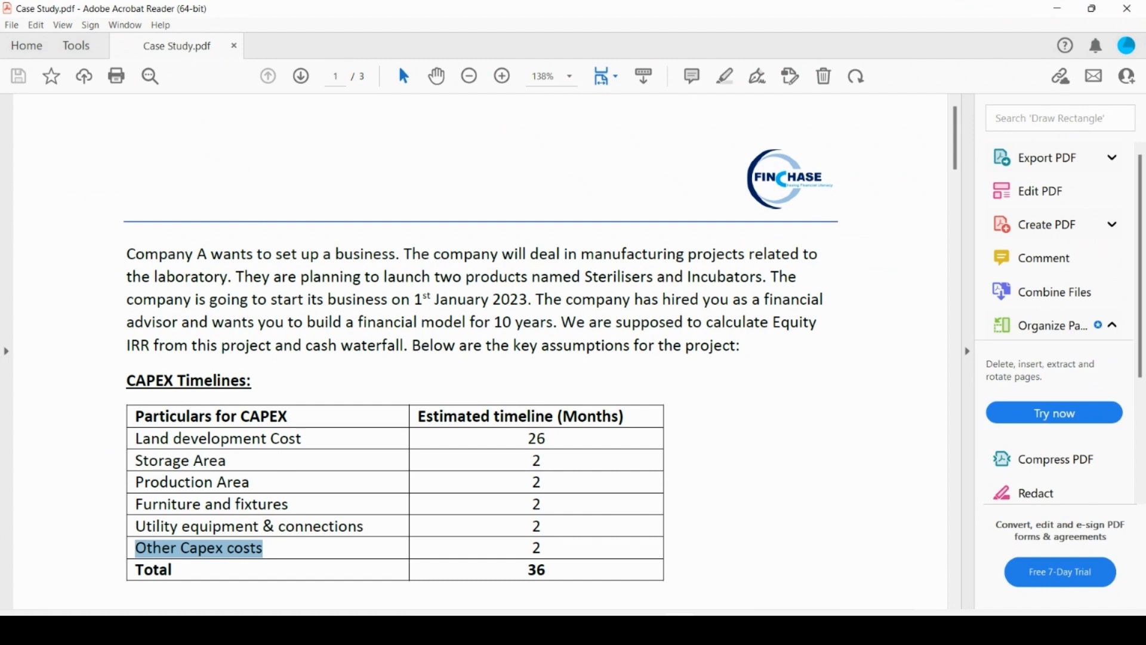
{"action": "key", "text": "alt+Tab"}
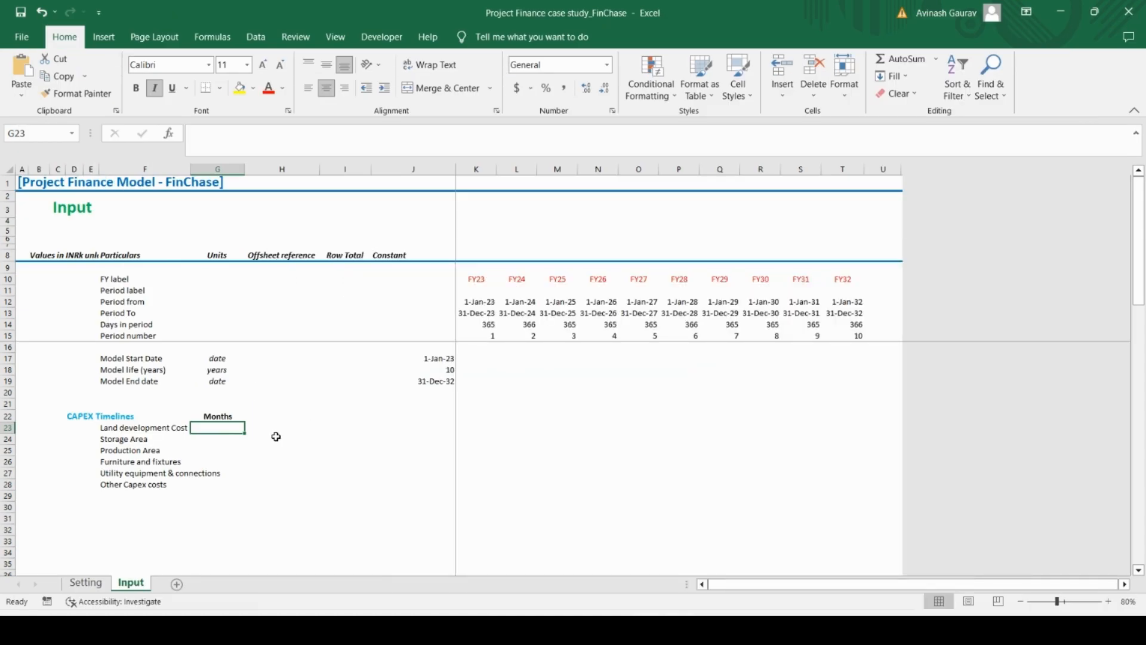
{"action": "type", "text": "26"}
{"action": "key", "text": "ctrl+Return"}
{"action": "key", "text": "Down"}
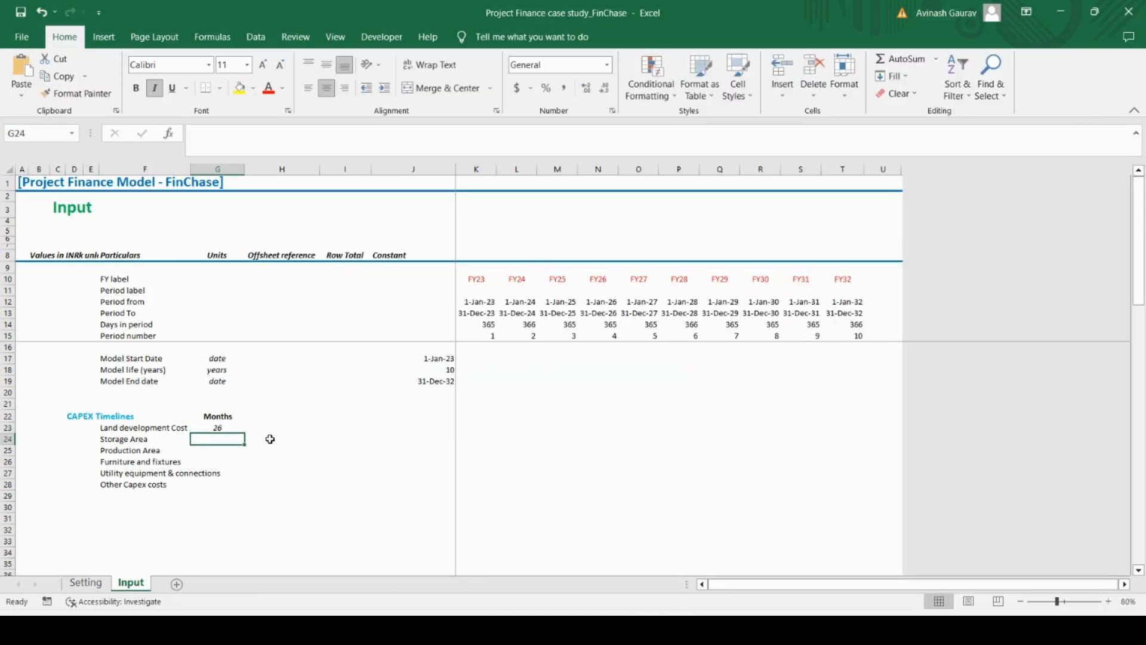
Enter 2 months for Storage Area in G24 and copy it to G25:G28 for the remaining CAPEX items
{"action": "type", "text": "2"}
{"action": "key", "text": "ctrl+Return"}
{"action": "key", "text": "Up"}
{"action": "key", "text": "Down"}
{"action": "key", "text": "ctrl+c"}
{"action": "key", "text": "shift+Down"}
{"action": "key", "text": "shift+Down"}
{"action": "key", "text": "shift+Down"}
{"action": "key", "text": "shift+Down"}
{"action": "key", "text": "shift+Down"}
{"action": "key", "text": "shift+Up"}
{"action": "key", "text": "ctrl+v"}
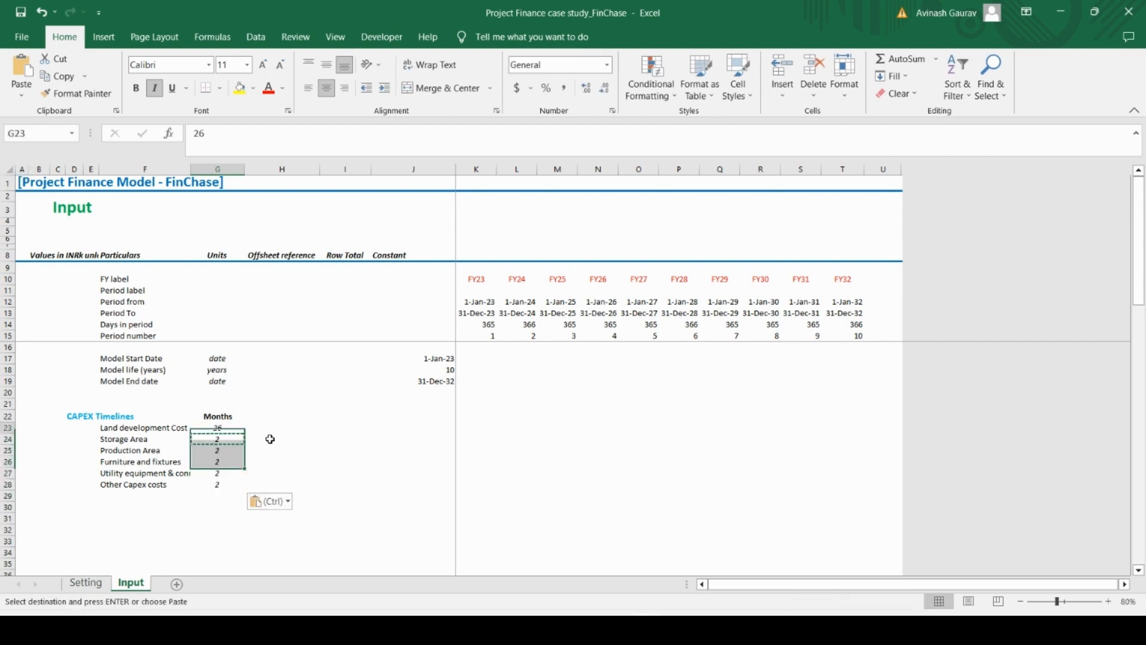
Remove the italic formatting from the CAPEX month values in G23:G28
{"action": "key", "text": "ctrl+Up"}
{"action": "key", "text": "Down"}
{"action": "key", "text": "ctrl+shift+Down"}
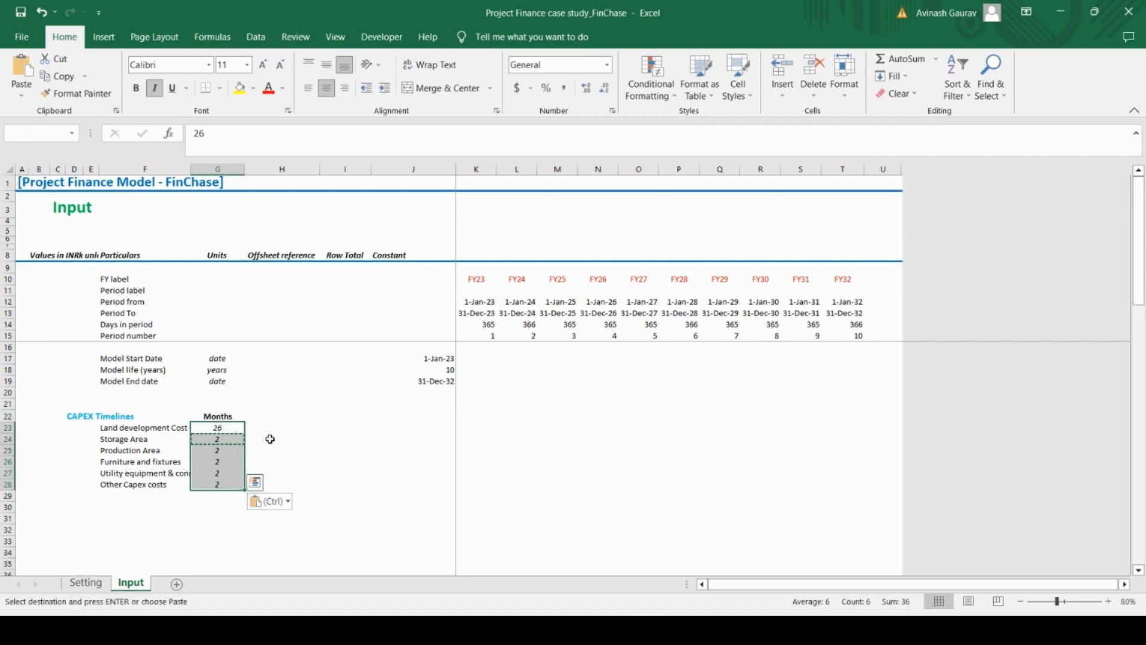
{"action": "key", "text": "ctrl+i"}
{"action": "key", "text": "ctrl+shift+Up"}
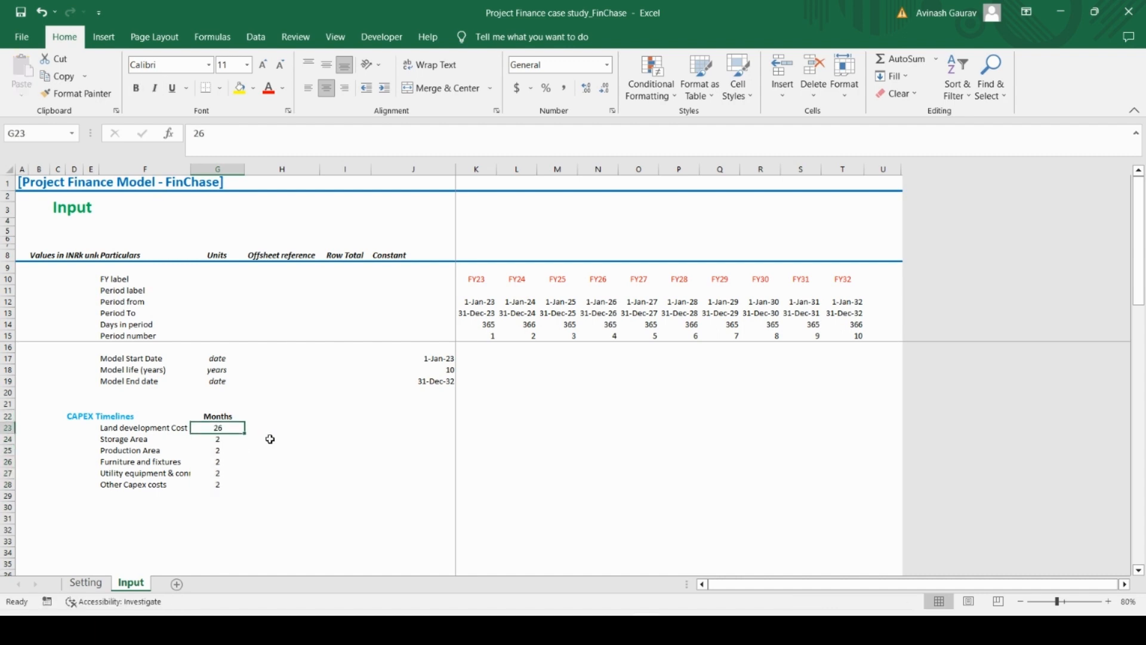
Enter the heading Start Date in H22, using the bold, centred formatting copied from the Months heading in G22
{"action": "key", "text": "Up"}
{"action": "key", "text": "Right"}
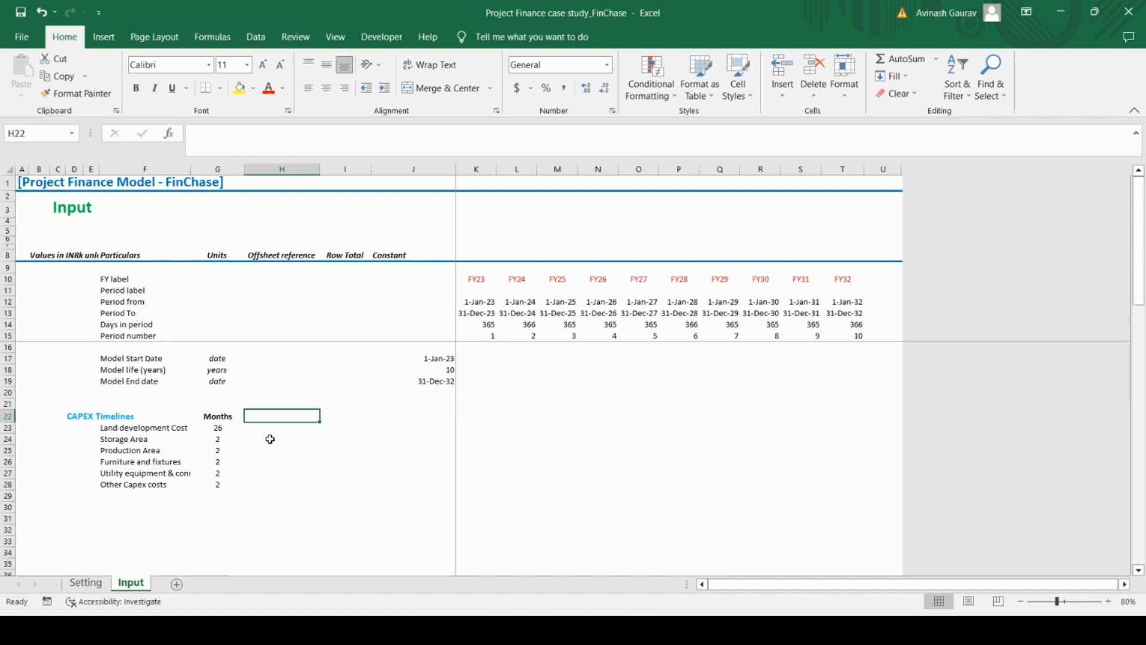
{"action": "key", "text": "Caps_Lock"}
{"action": "type", "text": "Start Date"}
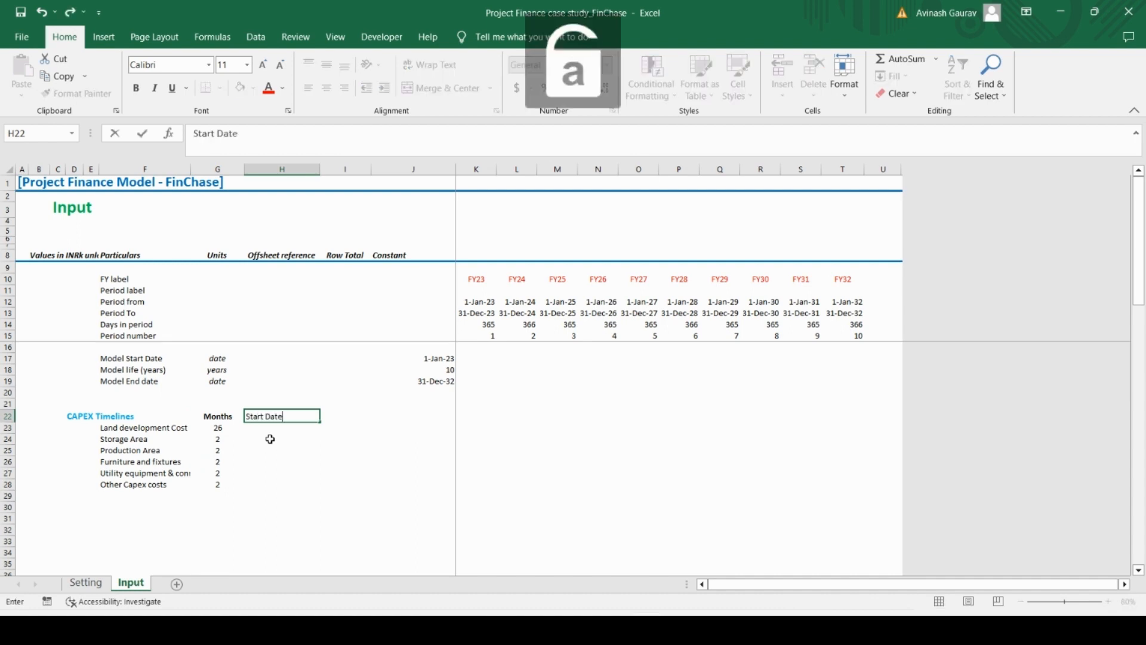
{"action": "key", "text": "ctrl+Return"}
{"action": "key", "text": "Left"}
{"action": "key", "text": "ctrl+c"}
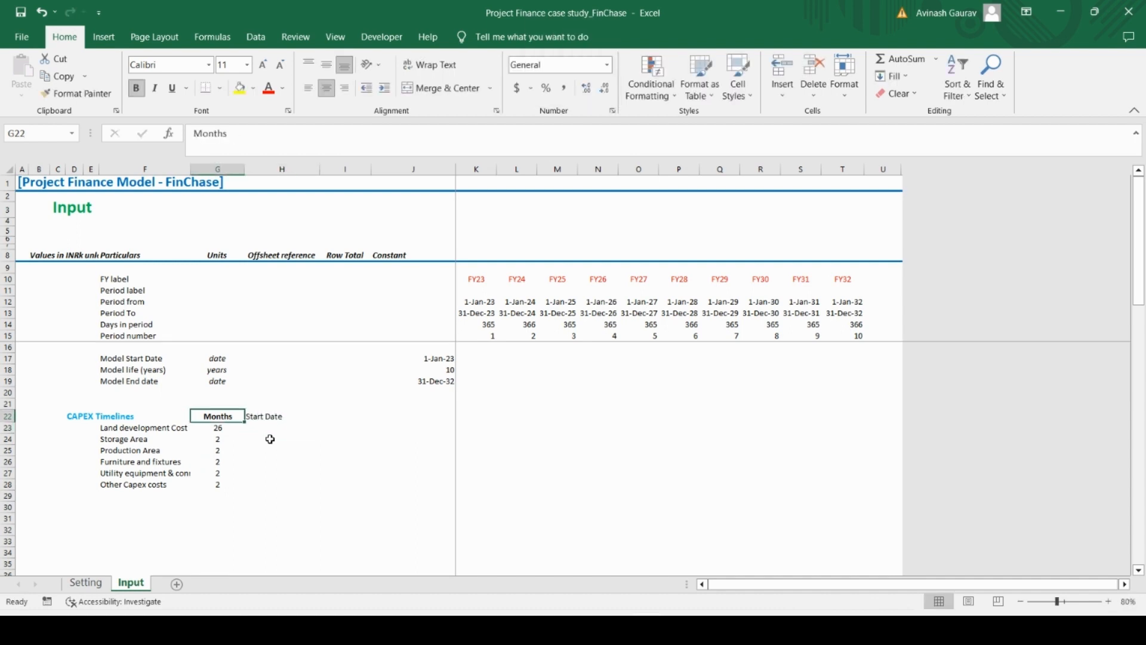
{"action": "key", "text": "Right"}
{"action": "key", "text": "ctrl+v"}
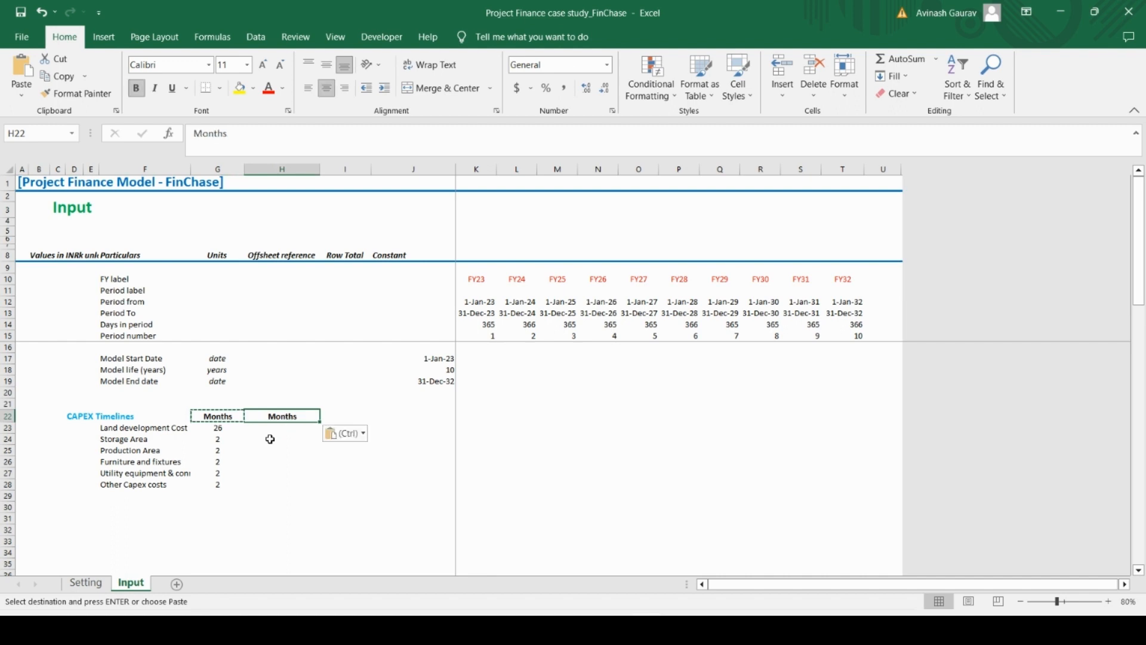
{"action": "key", "text": "Caps_Lock"}
{"action": "type", "text": "S"}
{"action": "key", "text": "Caps_Lock"}
{"action": "type", "text": "tart Date"}
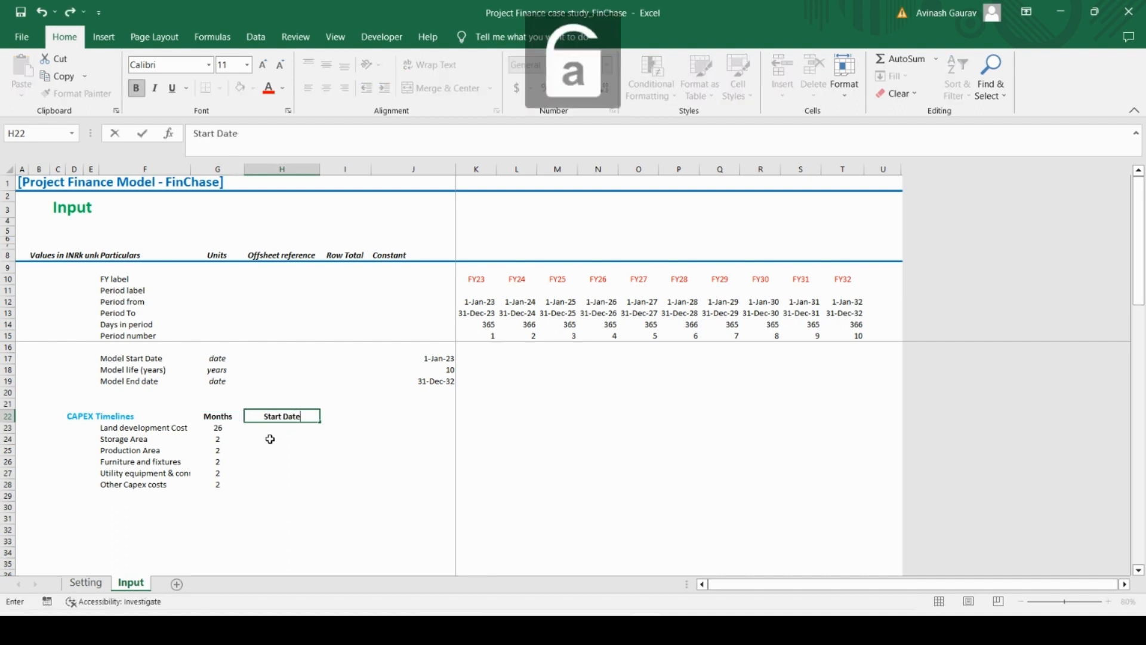
{"action": "key", "text": "ctrl+Return"}
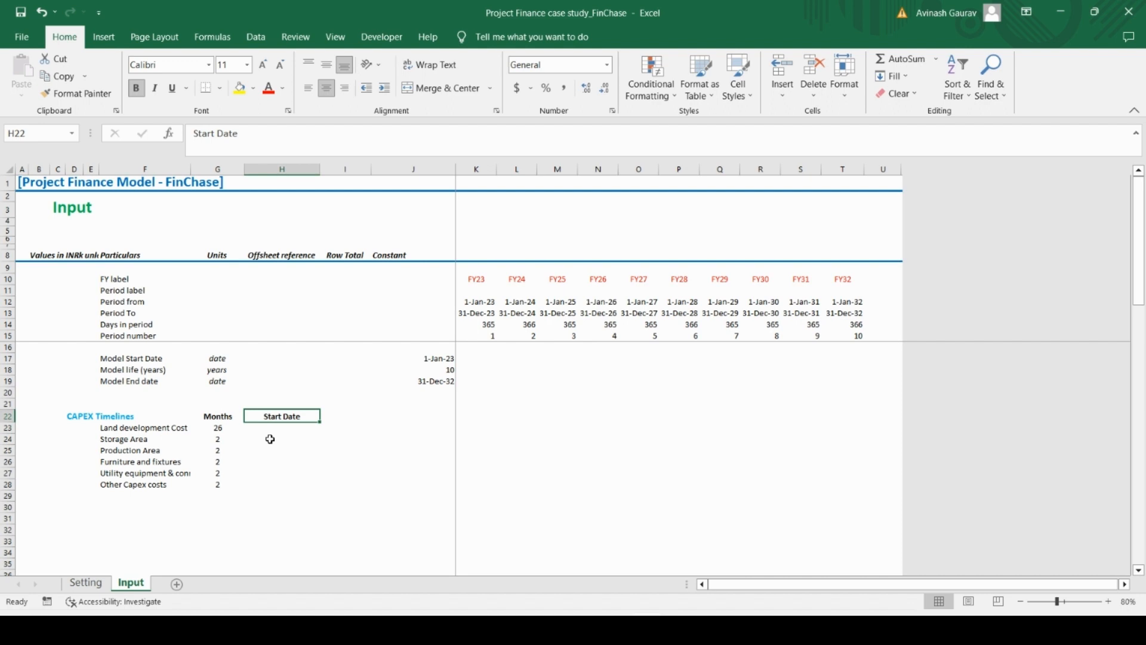
Enter the heading End Date in I22, using the formatting copied from the Start Date heading
{"action": "key", "text": "Right"}
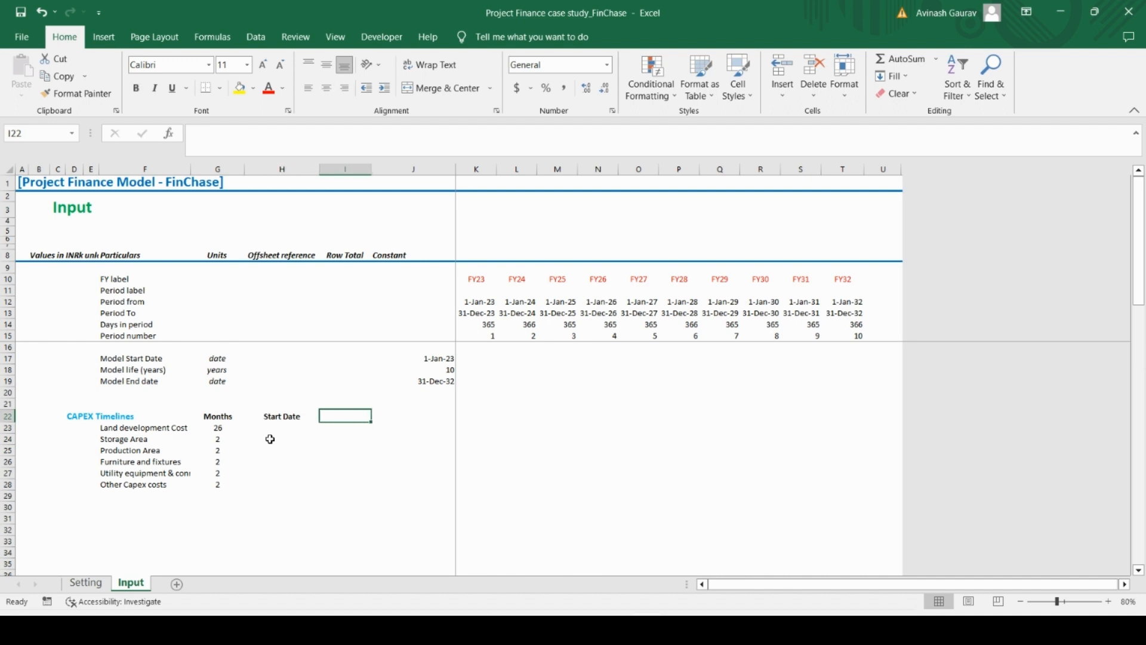
{"action": "key", "text": "Left"}
{"action": "key", "text": "ctrl+c"}
{"action": "key", "text": "Right"}
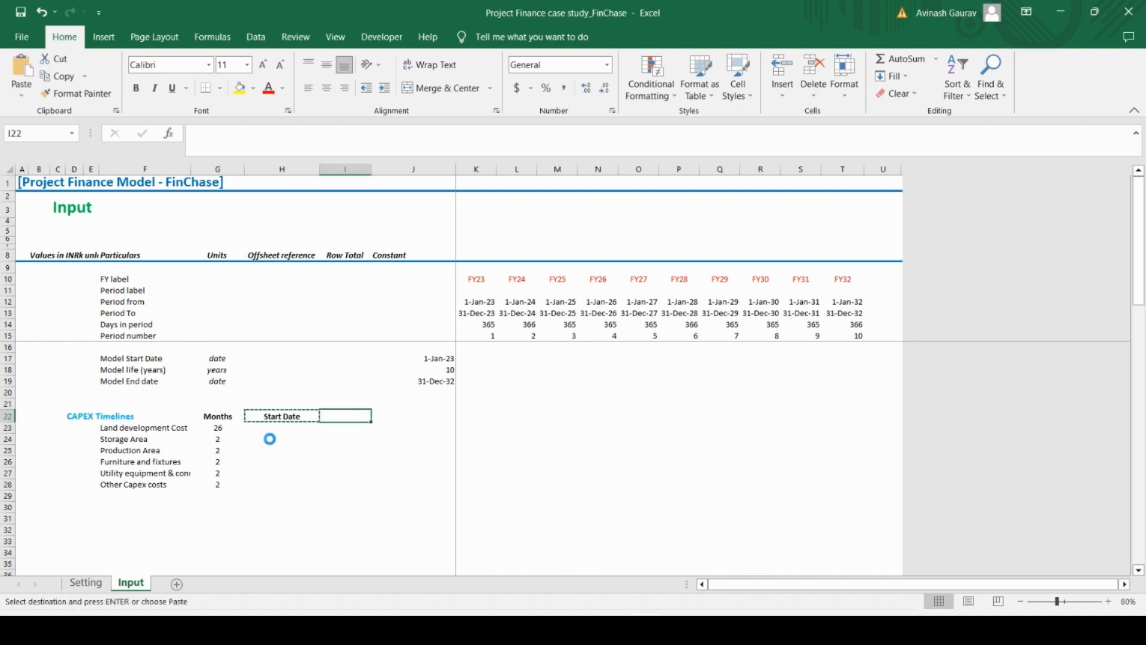
{"action": "key", "text": "ctrl+v"}
{"action": "type", "text": "End"}
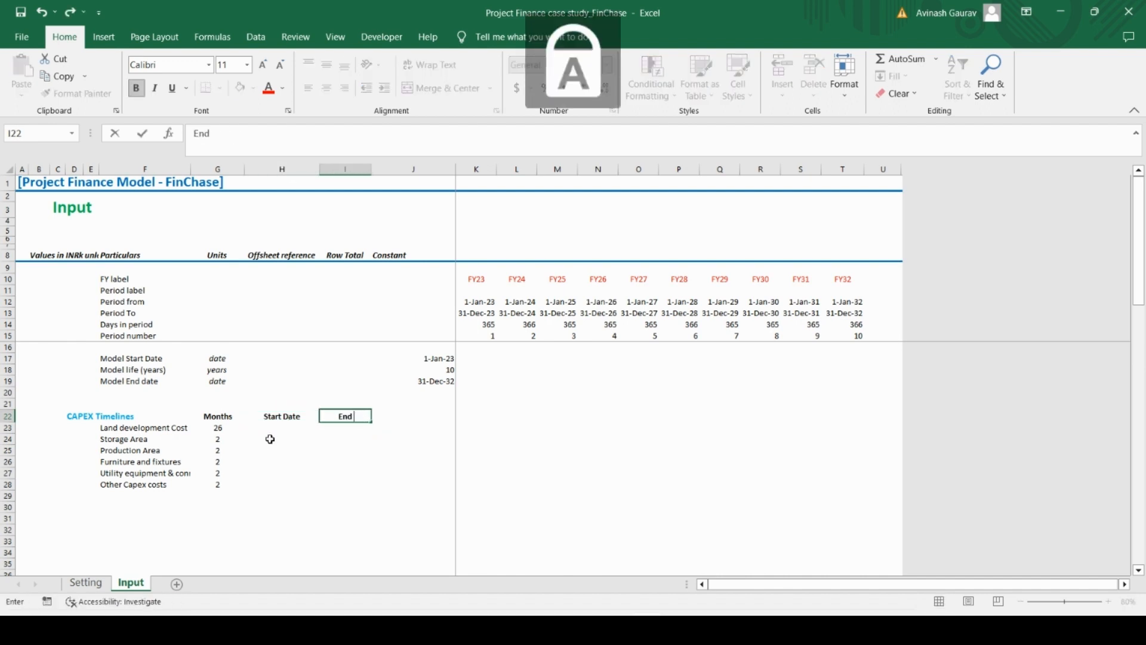
{"action": "type", "text": " Date"}
{"action": "key", "text": "Tab"}
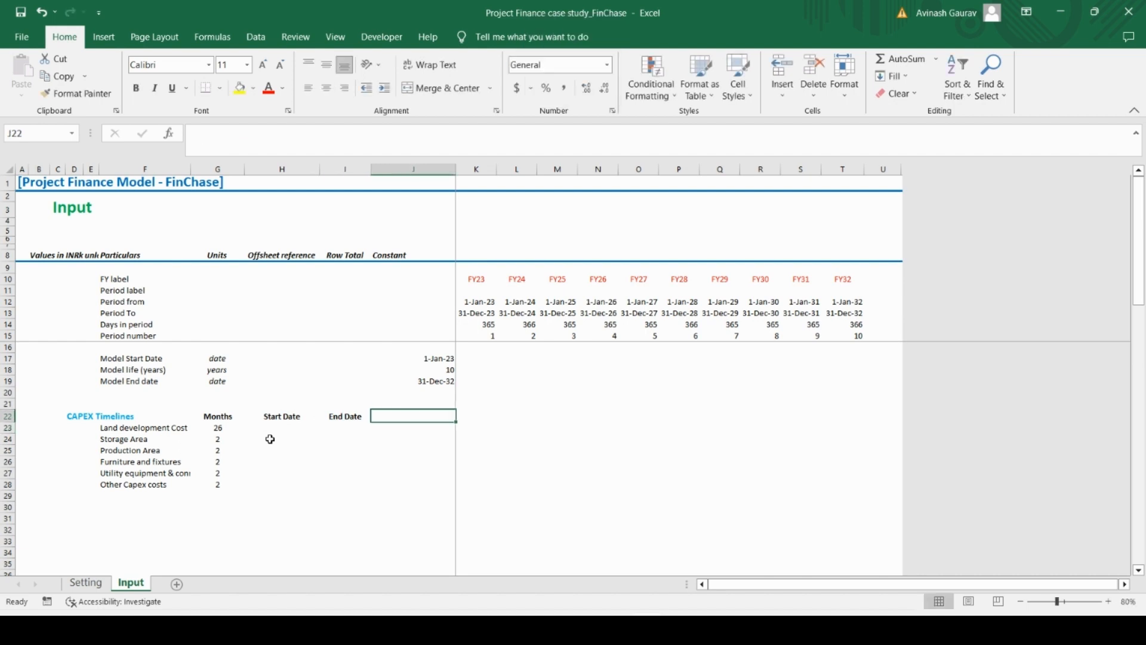
Add the column heading Days in J22 beside End Date
{"action": "type", "text": "Days"}
{"action": "key", "text": "Return"}
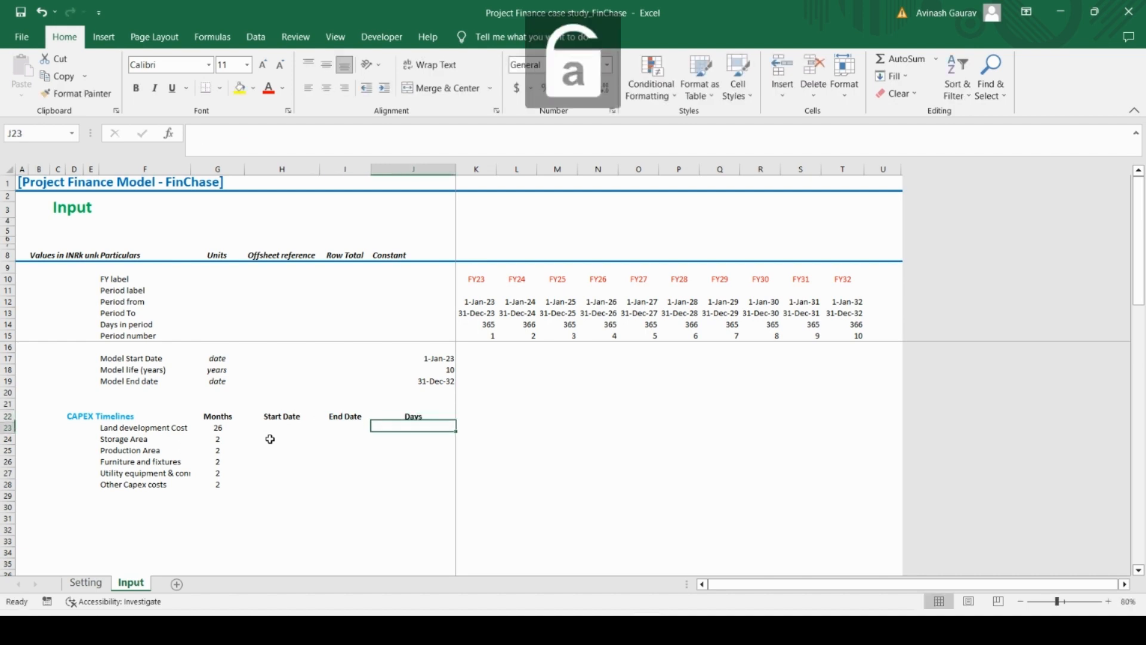
{"action": "key", "text": "Up"}
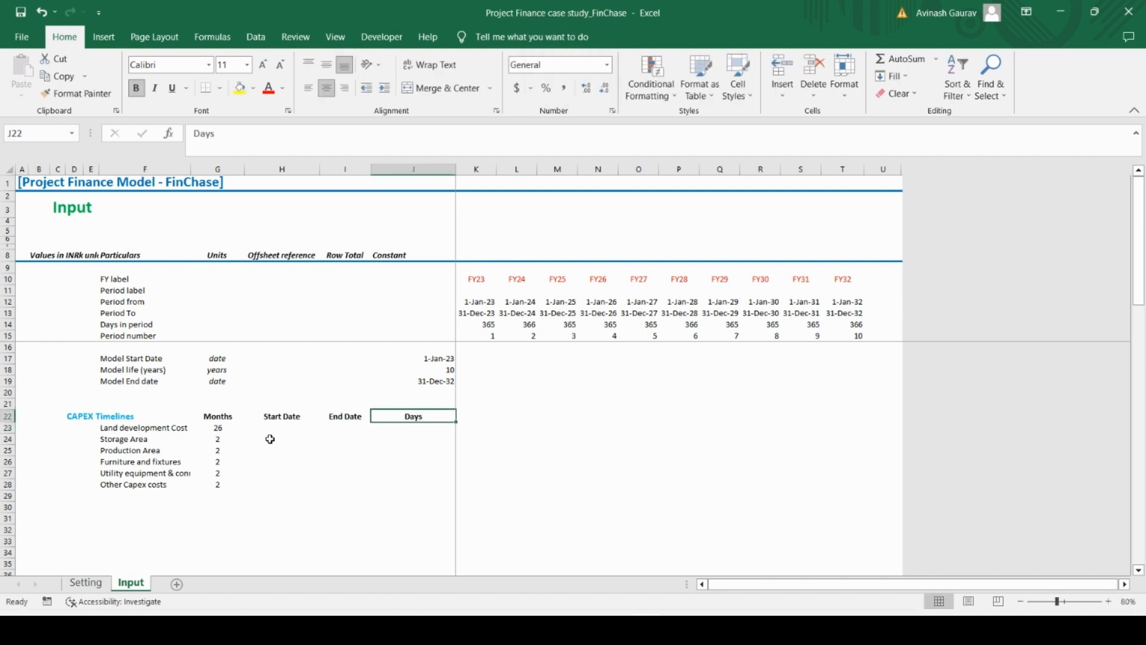
Link the Land development Cost start date in H23 to the Model Start Date in J17
{"action": "key", "text": "Down"}
{"action": "key", "text": "Left"}
{"action": "key", "text": "Left"}
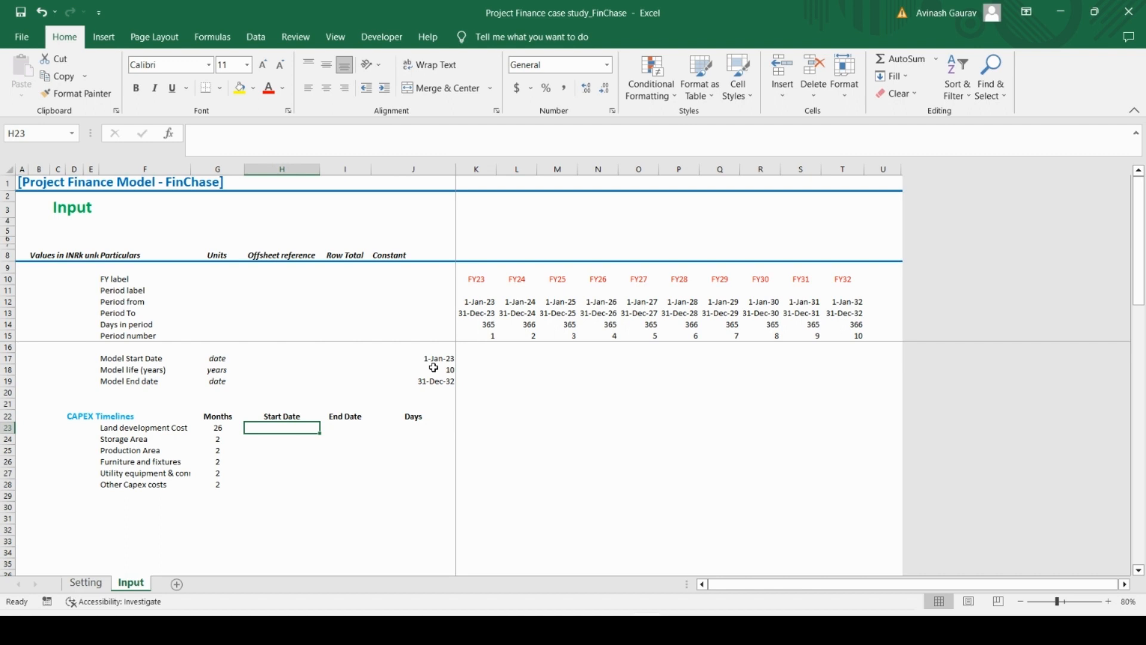
{"action": "type", "text": "="}
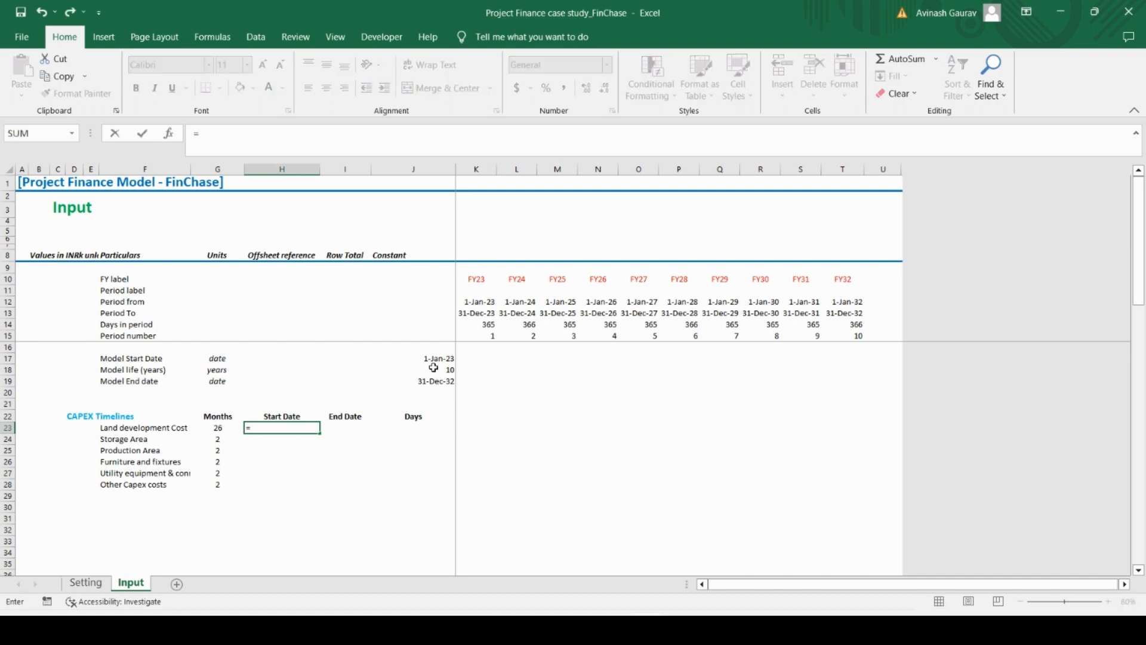
{"action": "left_click", "coordinate": [435, 360]}
{"action": "key", "text": "Return"}
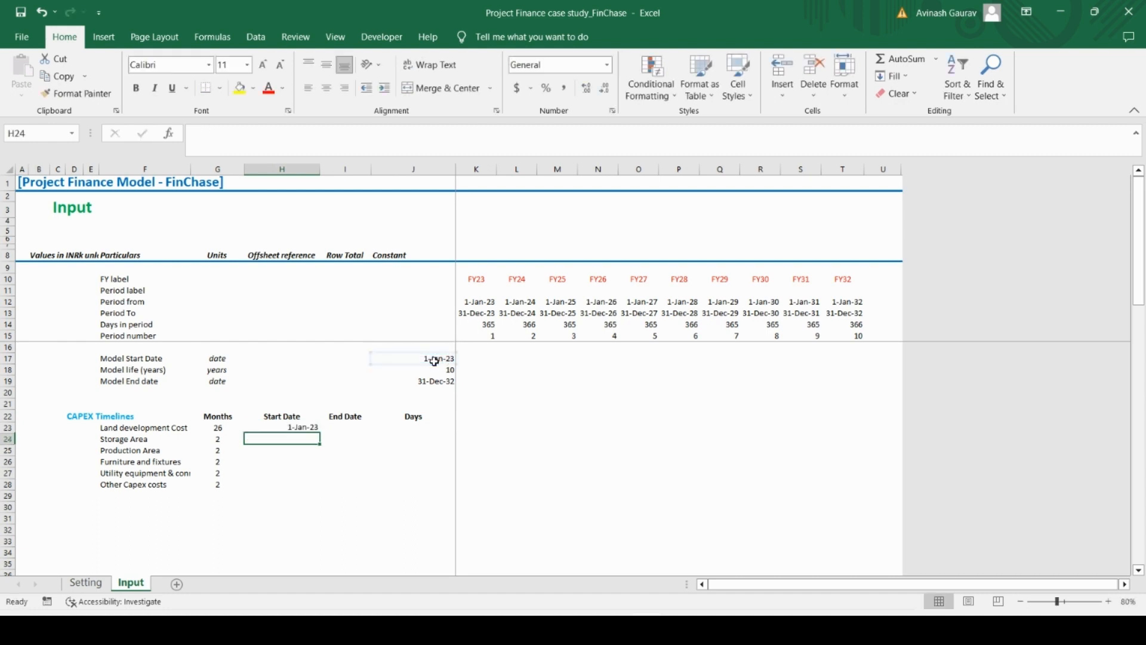
{"action": "key", "text": "Up"}
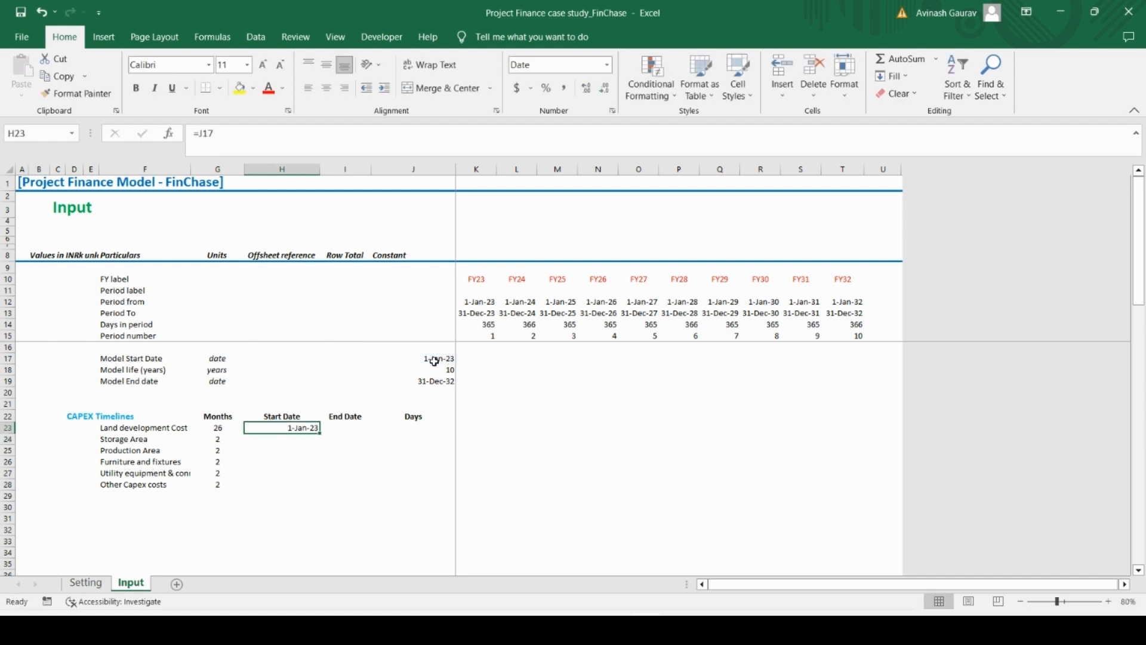
Calculate the Land development Cost end date in I23 with =EDATE(H23,G23)-1
{"action": "key", "text": "Right"}
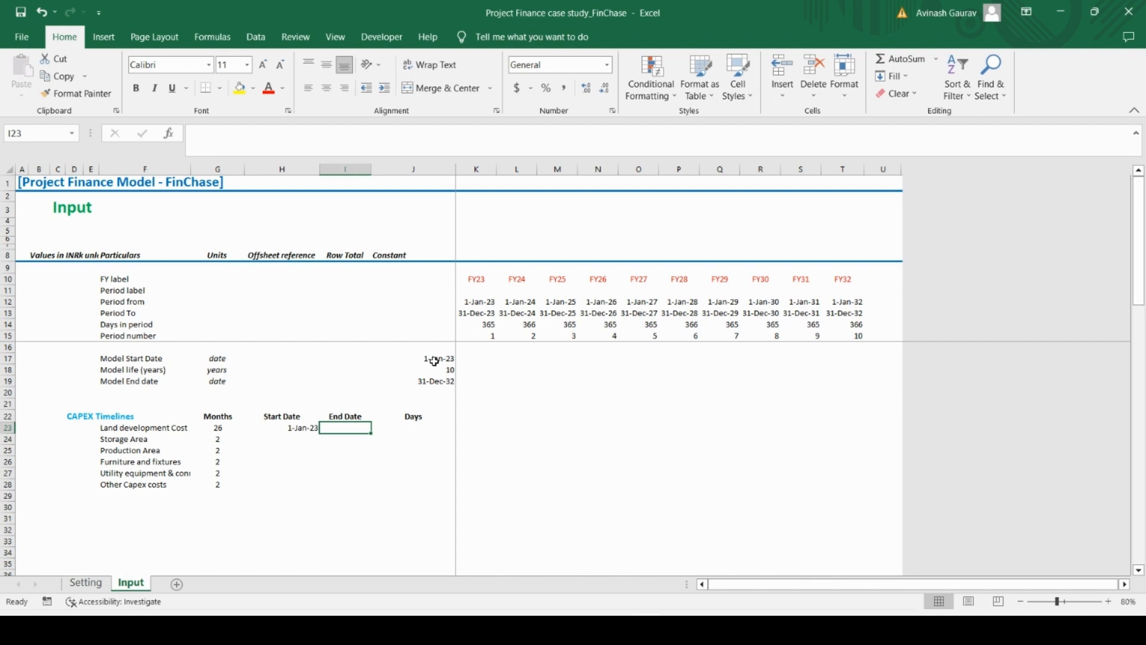
{"action": "type", "text": "="}
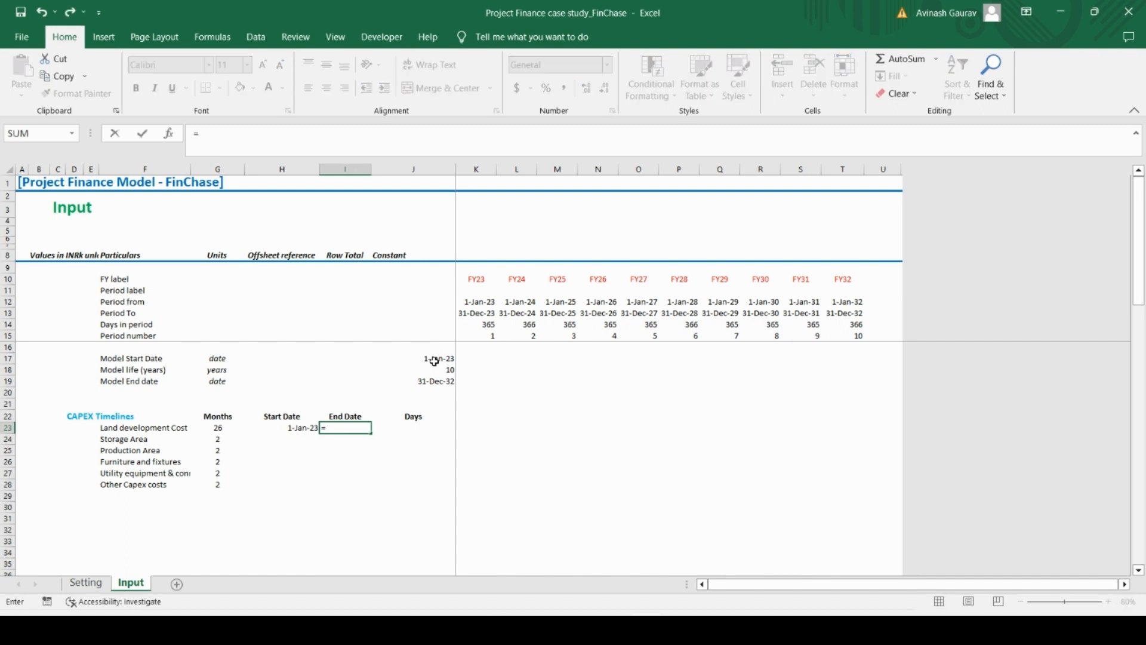
{"action": "type", "text": "edate"}
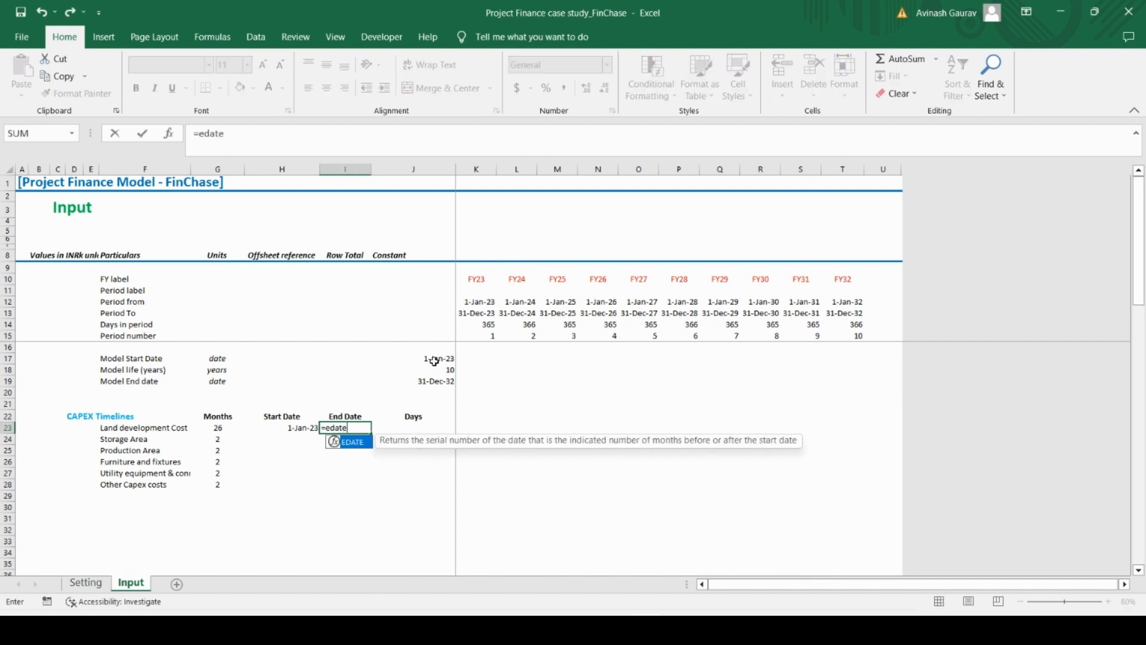
{"action": "key", "text": "Tab"}
{"action": "key", "text": "Left"}
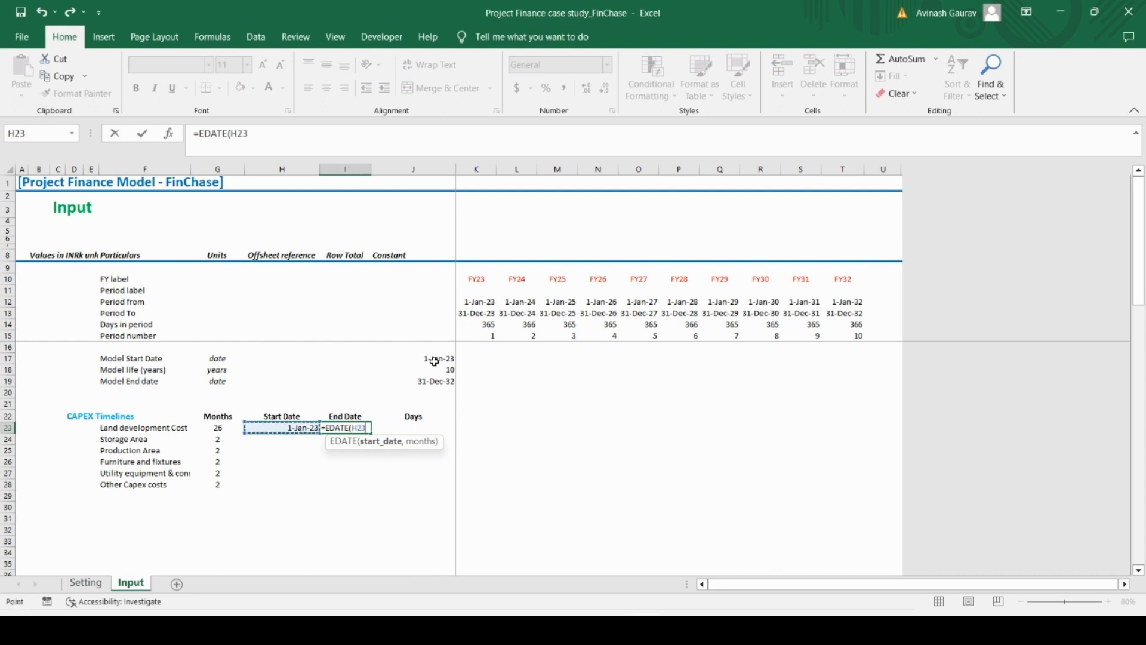
{"action": "type", "text": ","}
{"action": "key", "text": "Left"}
{"action": "key", "text": "Left"}
{"action": "key", "text": "Left"}
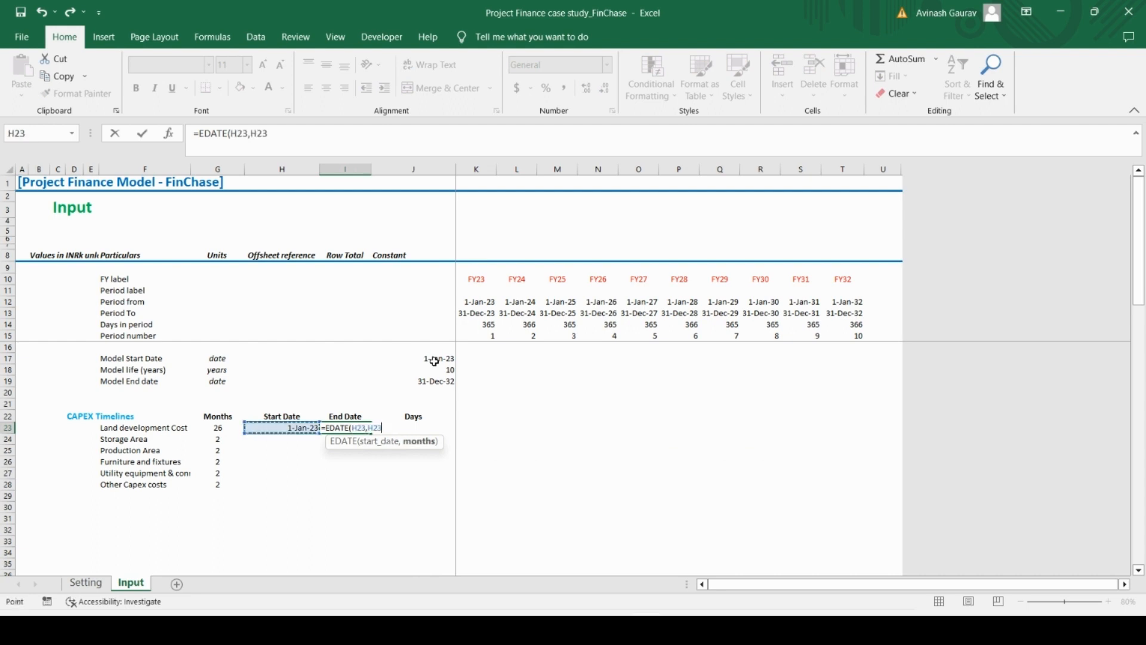
{"action": "key", "text": "Right"}
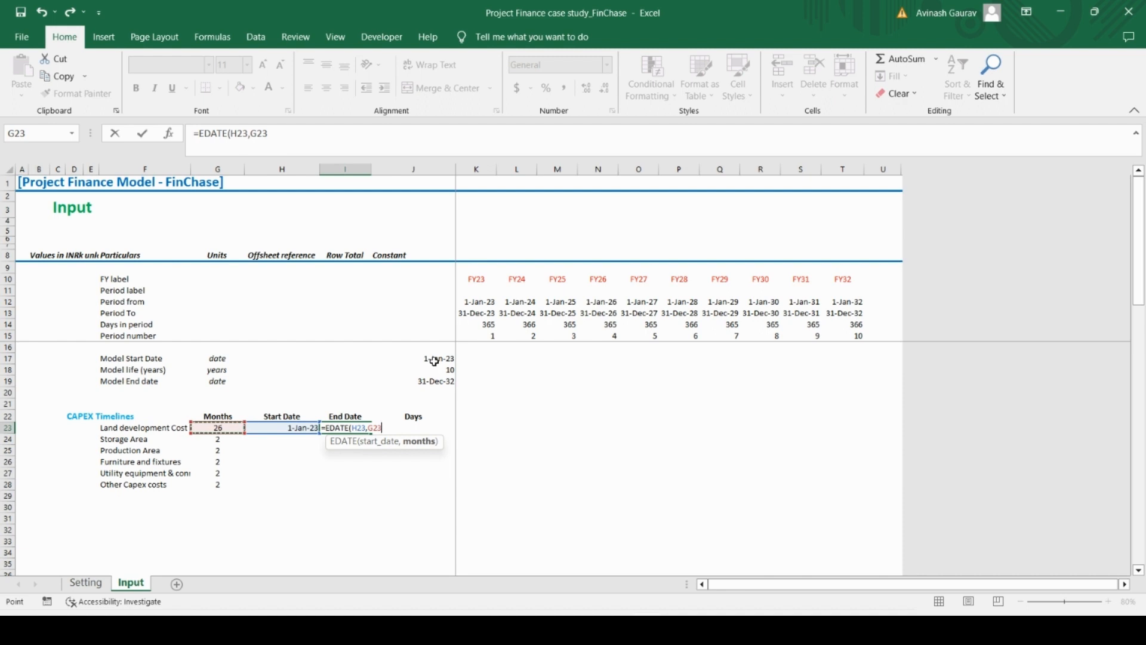
{"action": "type", "text": ")-1"}
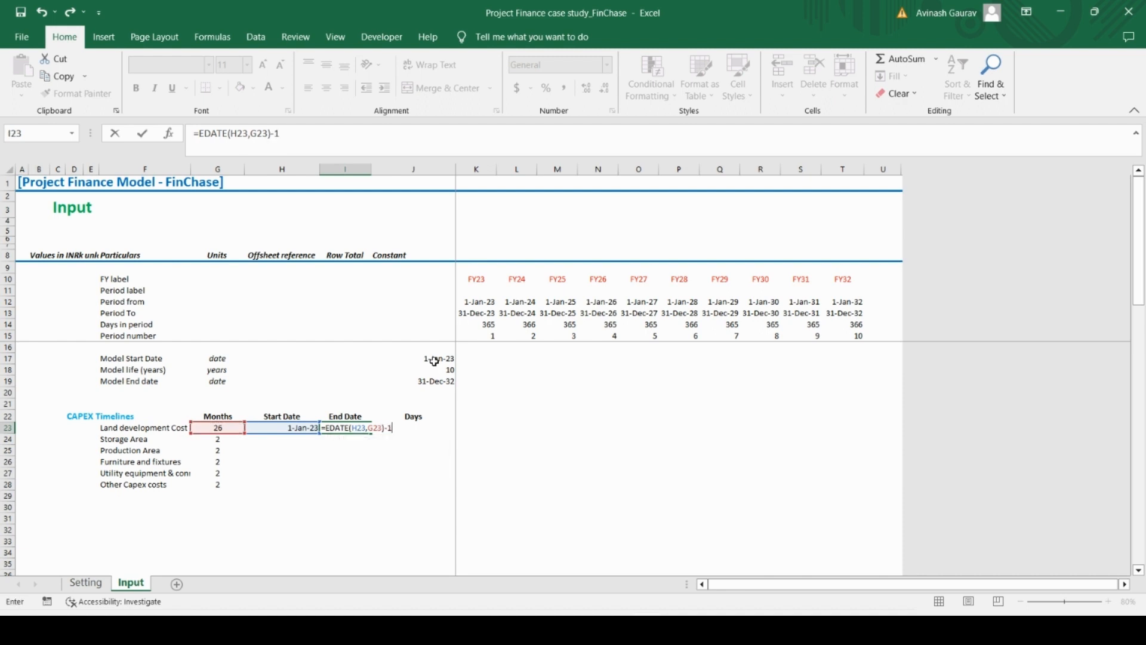
{"action": "key", "text": "ctrl+Return"}
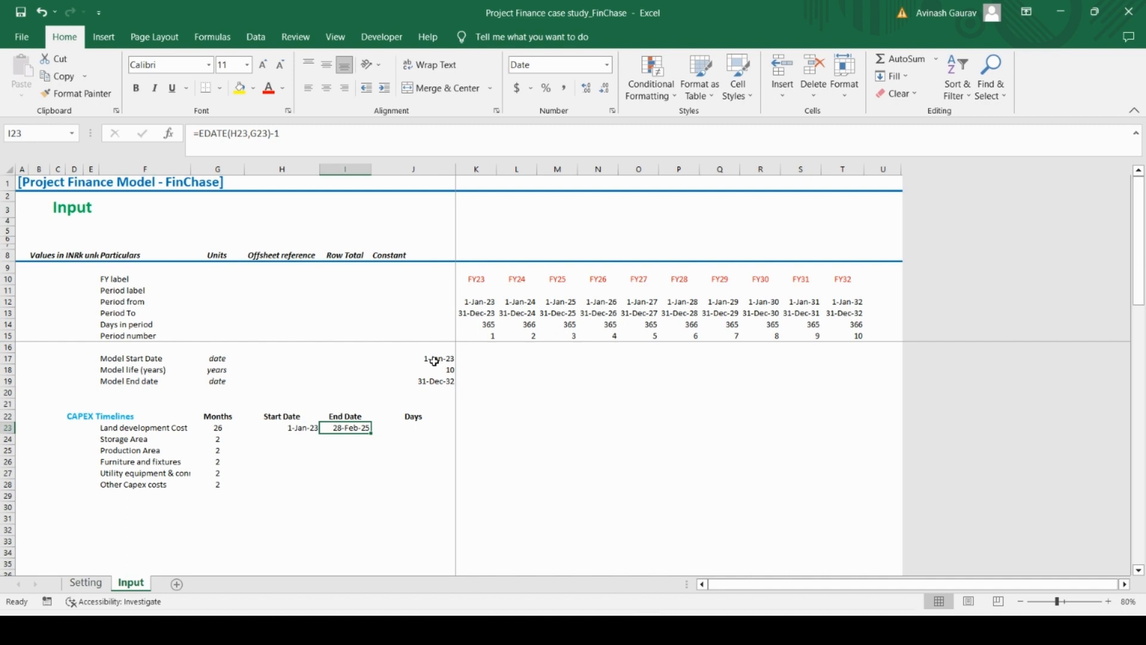
Set the Storage Area start date in H24 to the day after the previous end date with =I23+1
{"action": "left_click", "coordinate": [302, 438]}
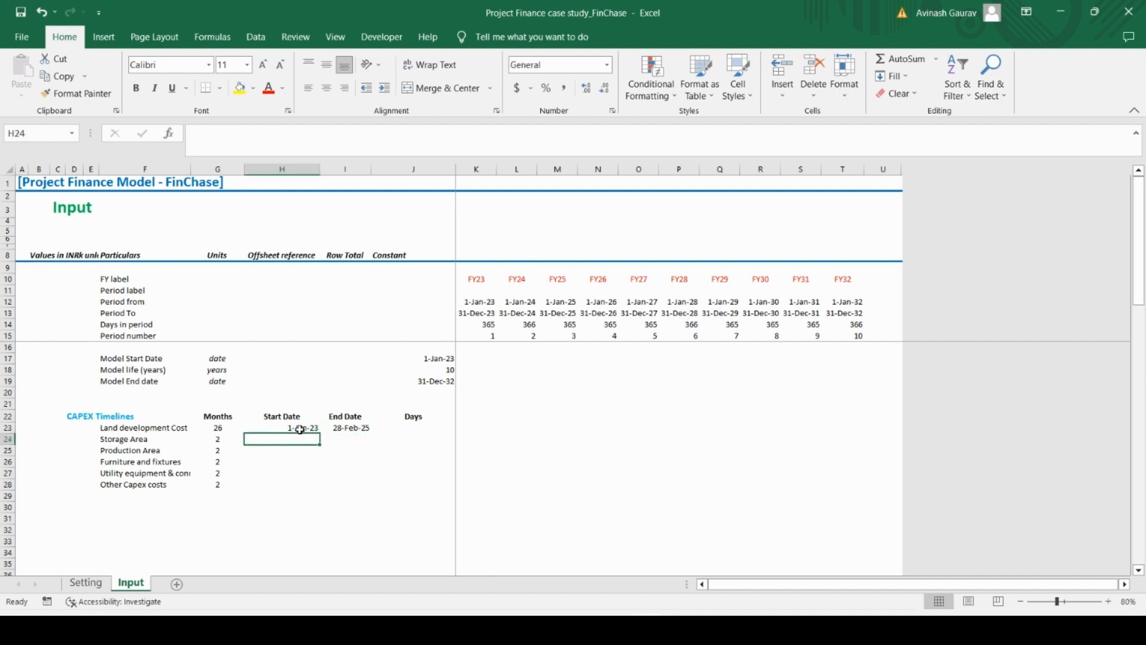
{"action": "left_click", "coordinate": [302, 427]}
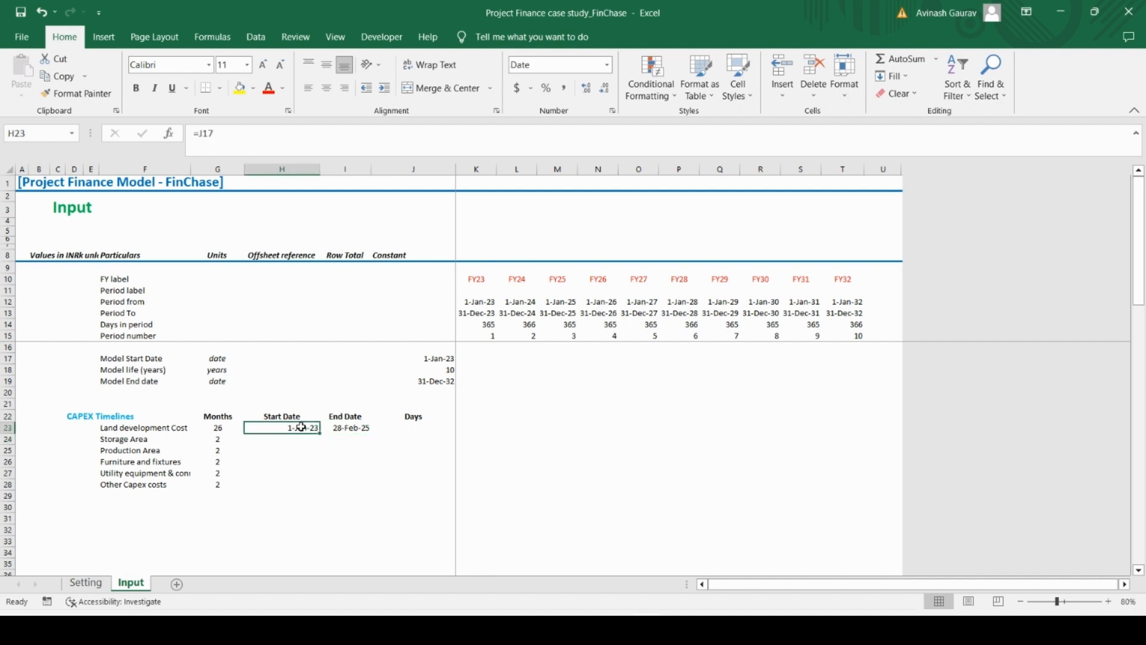
{"action": "key", "text": "Down"}
{"action": "type", "text": "="}
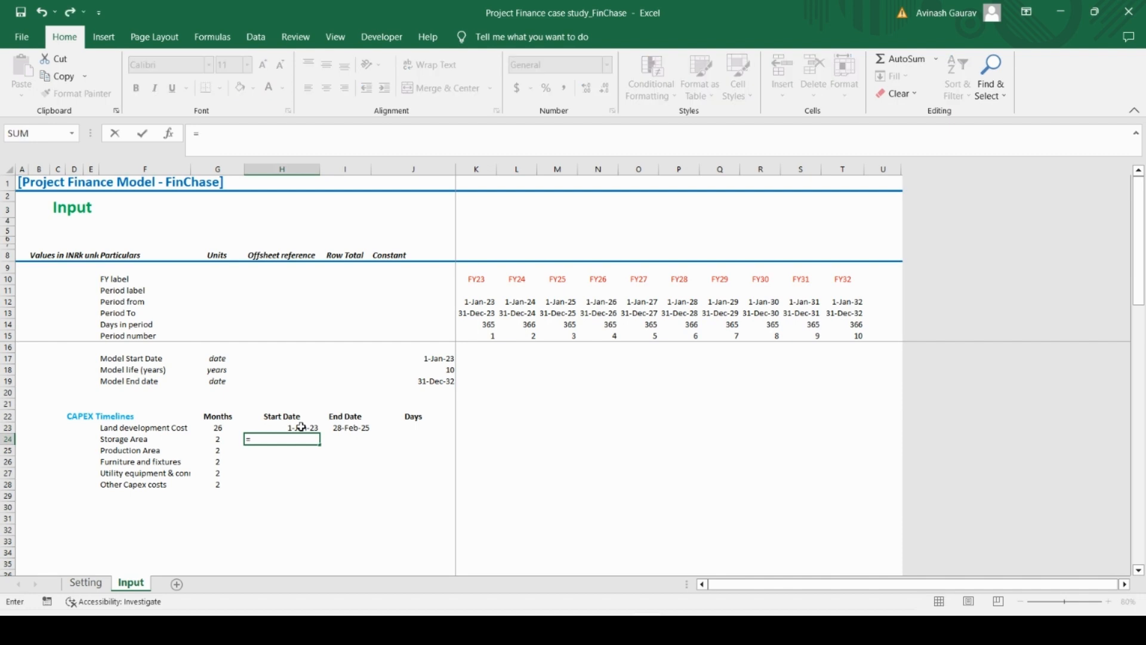
{"action": "key", "text": "Up"}
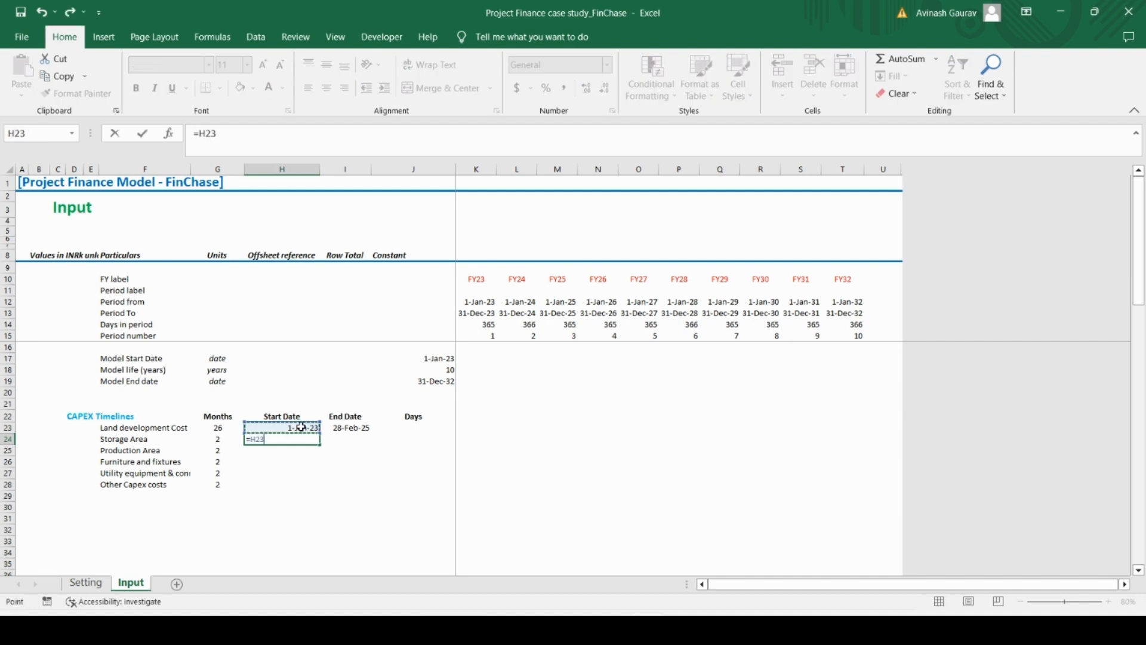
{"action": "key", "text": "Right"}
{"action": "type", "text": "+1"}
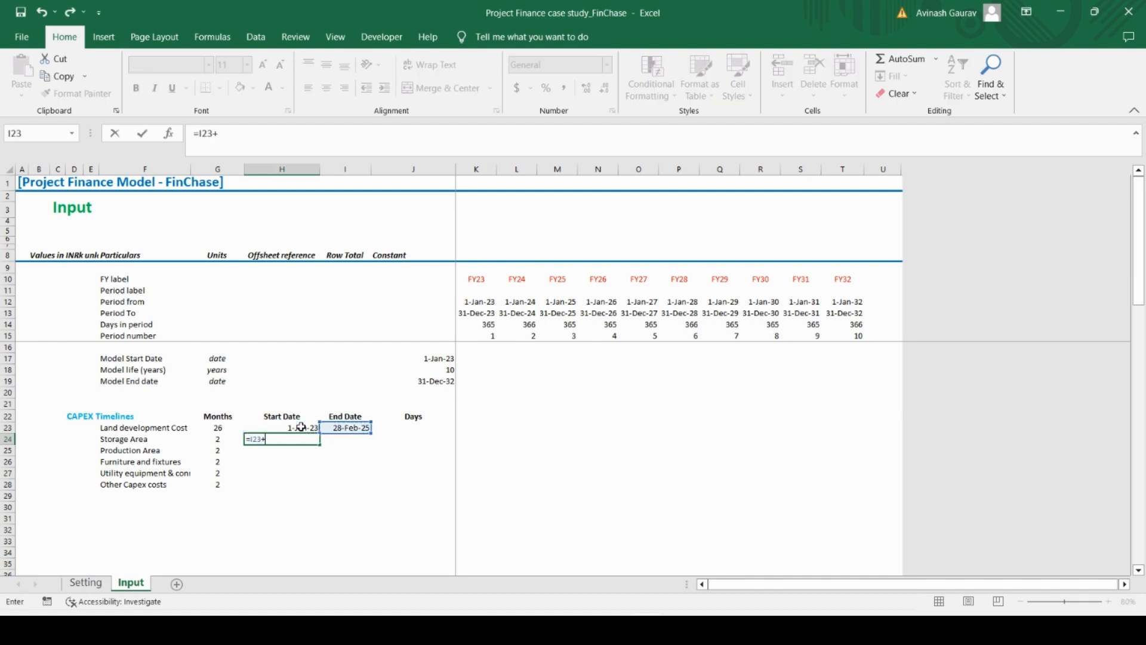
{"action": "key", "text": "Return"}
{"action": "key", "text": "Up"}
{"action": "key", "text": "Up"}
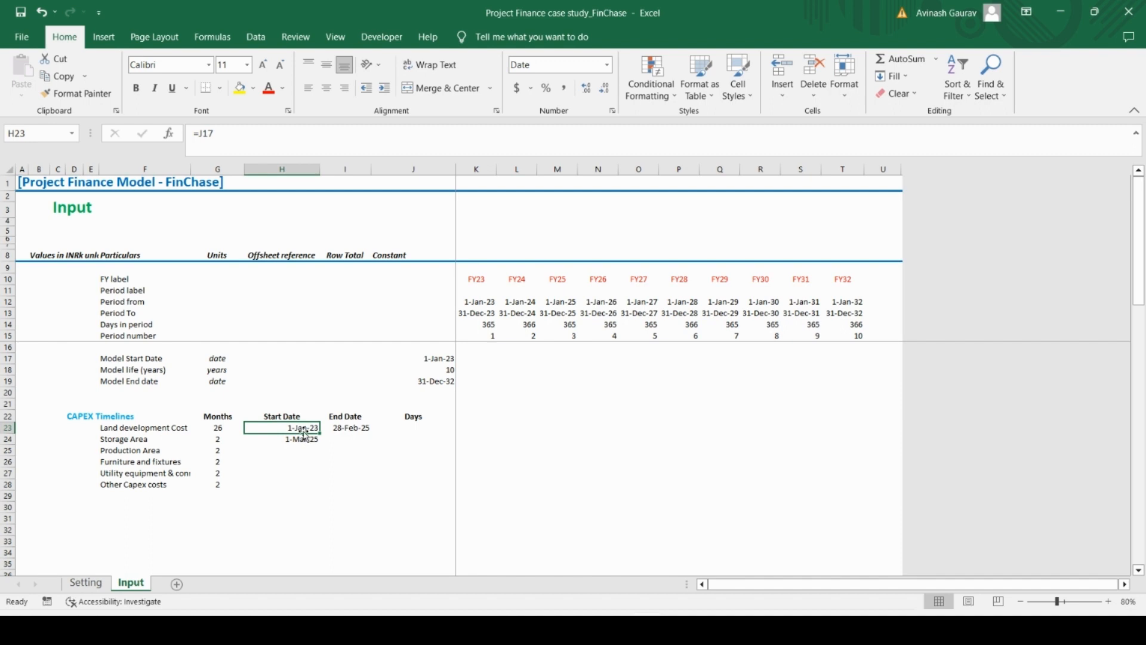
Copy the end date formula from I23 to the Storage Area row in I24
{"action": "left_click", "coordinate": [313, 441]}
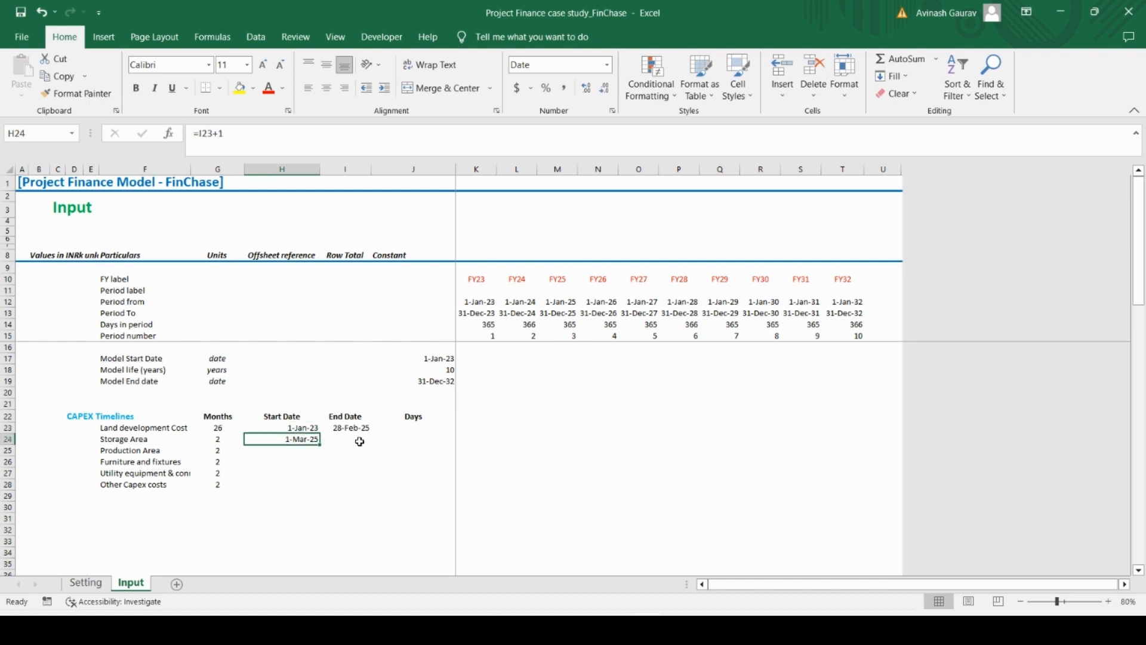
{"action": "key", "text": "Up"}
{"action": "key", "text": "Right"}
{"action": "key", "text": "ctrl+c"}
{"action": "key", "text": "Down"}
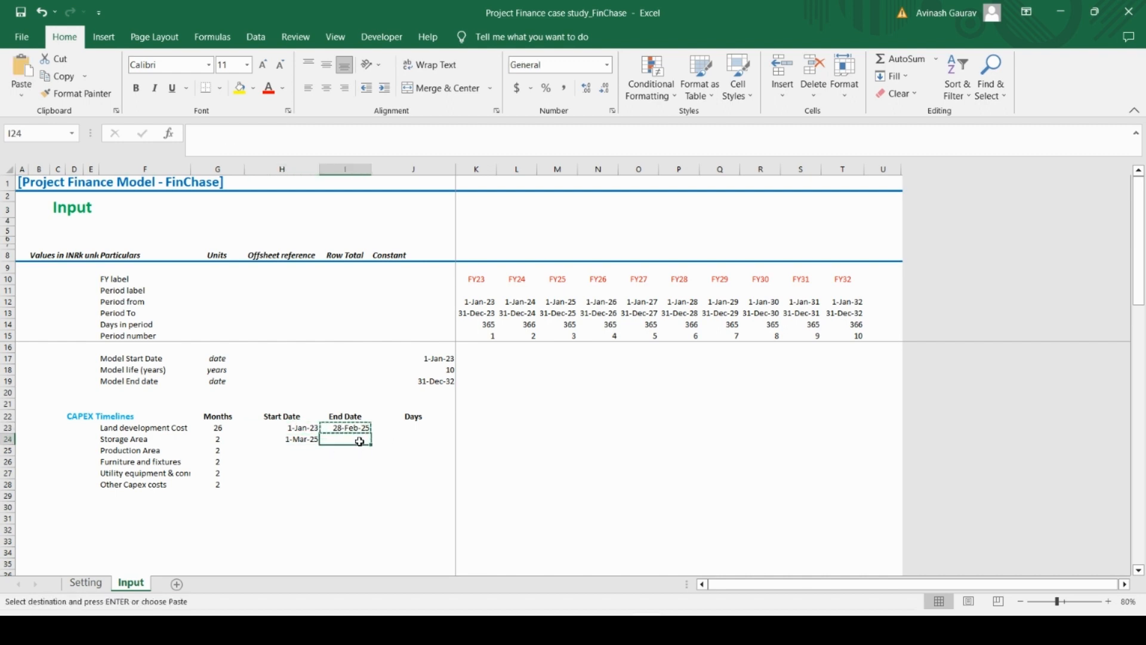
{"action": "key", "text": "ctrl+v"}
Copy the Storage Area start and end date formulas in H24:I24 down through row 28
{"action": "key", "text": "Left"}
{"action": "key", "text": "shift+Right"}
{"action": "key", "text": "ctrl+c"}
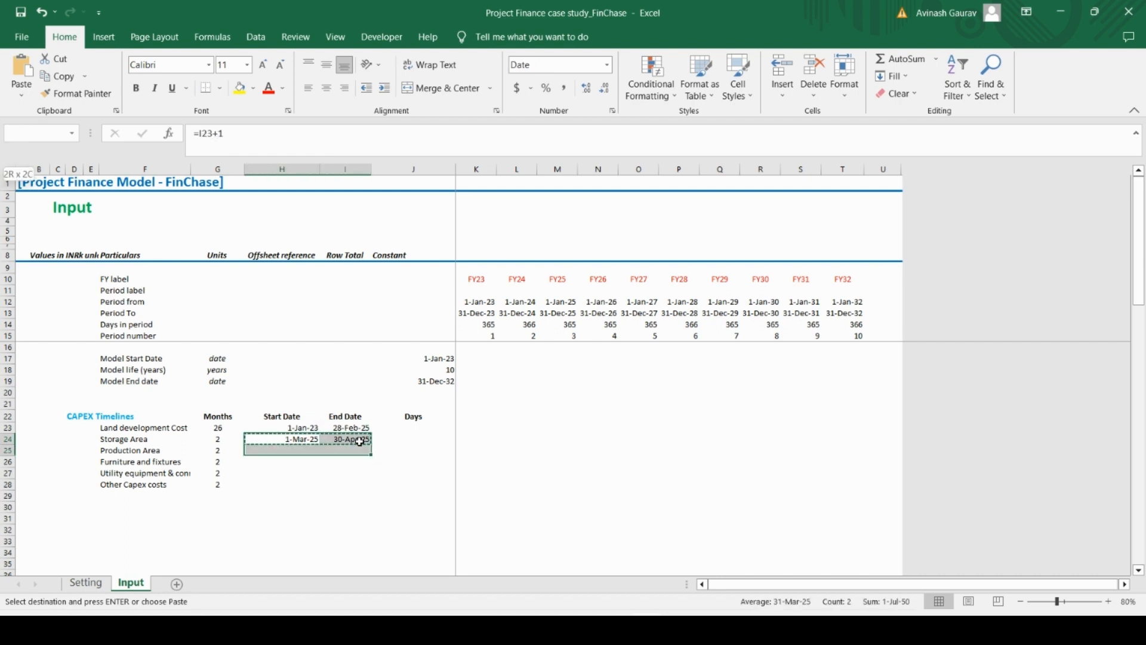
{"action": "key", "text": "shift+Down"}
{"action": "key", "text": "shift+Down"}
{"action": "key", "text": "shift+Down"}
{"action": "key", "text": "shift+Down"}
{"action": "key", "text": "ctrl+v"}
Calculate the Land development Cost days in J23 as end date minus start date with =I23-H23
{"action": "key", "text": "Up"}
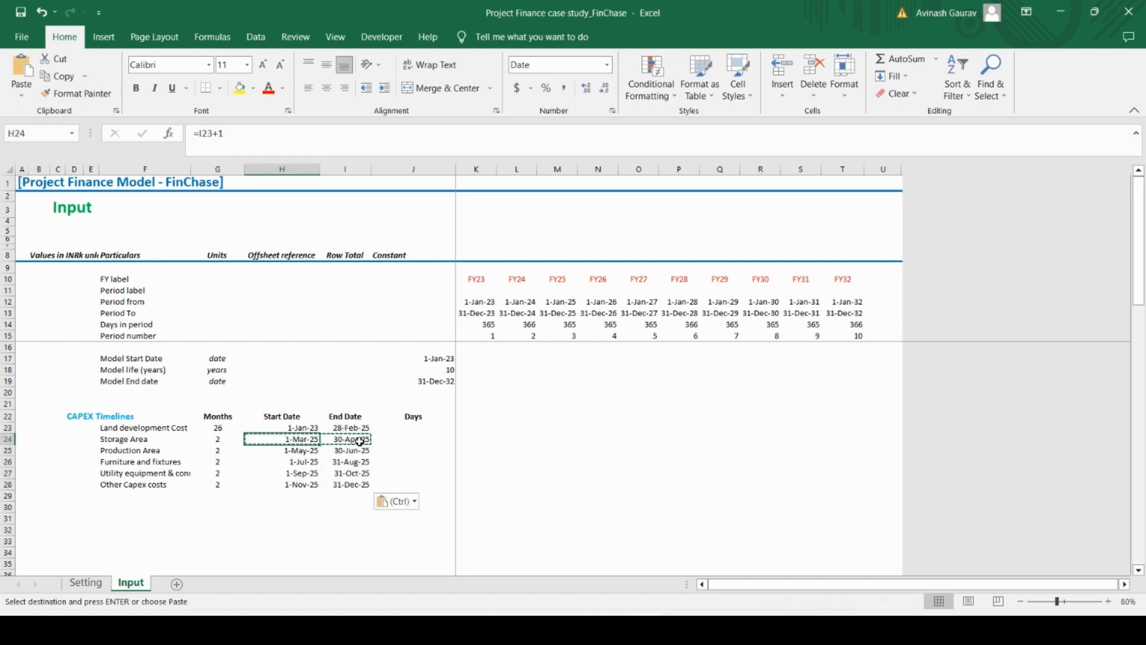
{"action": "key", "text": "Right"}
{"action": "key", "text": "Right"}
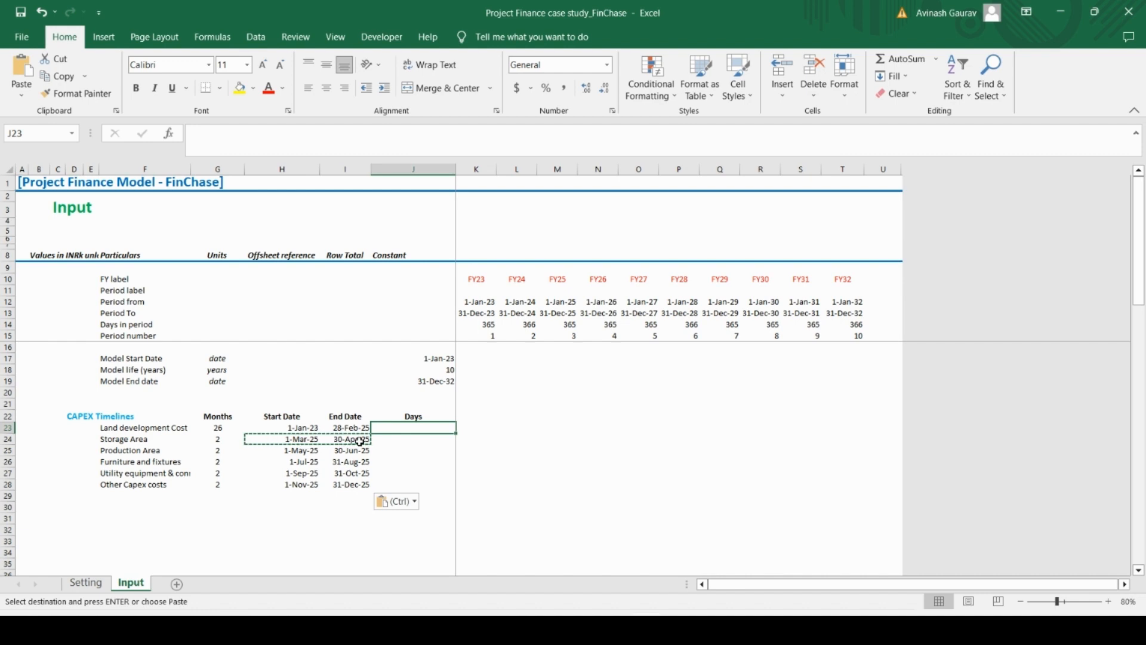
{"action": "type", "text": "="}
{"action": "key", "text": "Left"}
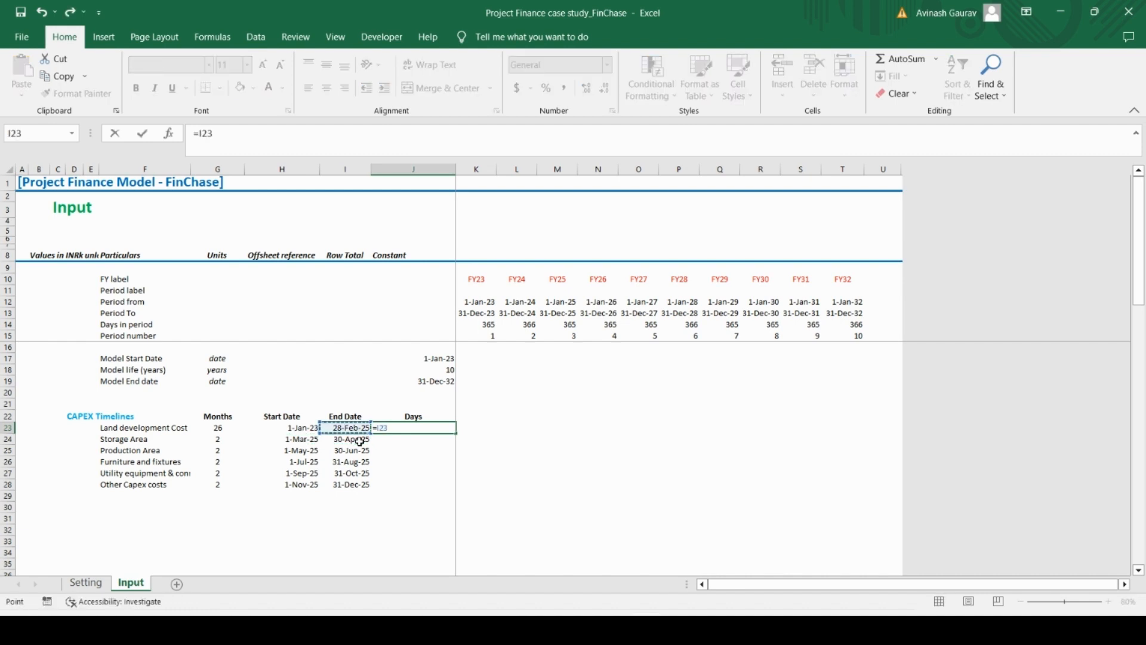
{"action": "type", "text": "-"}
{"action": "key", "text": "Left"}
{"action": "key", "text": "Left"}
{"action": "key", "text": "Return"}
{"action": "key", "text": "Up"}
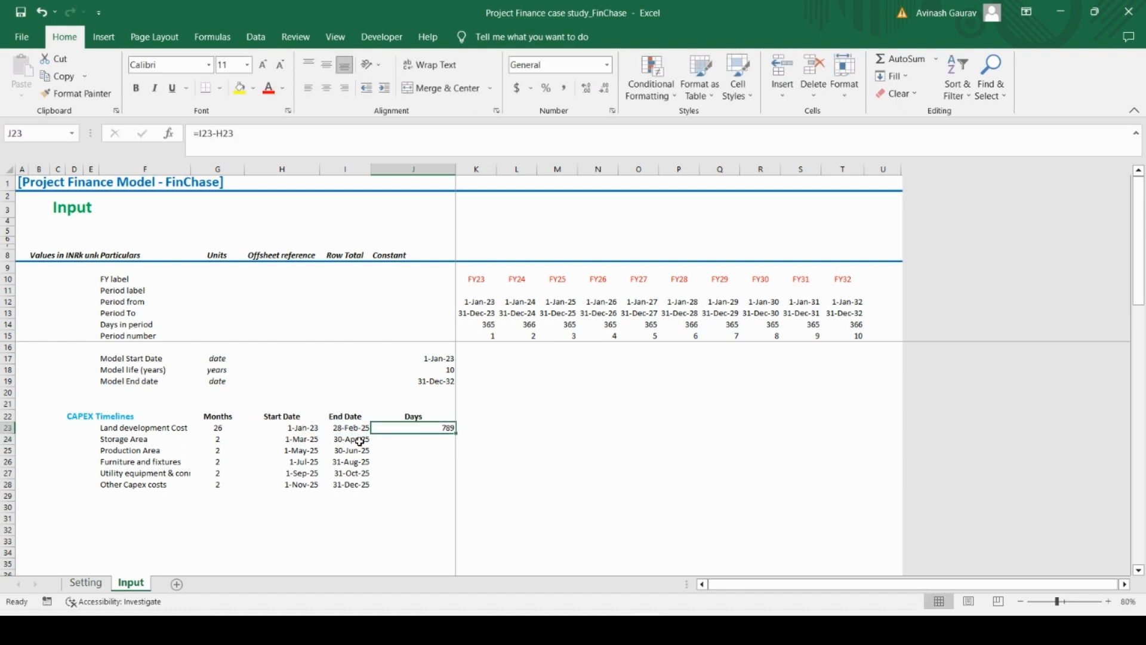
Copy the days formula from J23 down to J28 for the remaining CAPEX items
{"action": "key", "text": "ctrl+c"}
{"action": "key", "text": "shift+Down"}
{"action": "key", "text": "shift+Down"}
{"action": "key", "text": "shift+Down"}
{"action": "key", "text": "shift+Down"}
{"action": "key", "text": "shift+Down"}
{"action": "key", "text": "ctrl+v"}
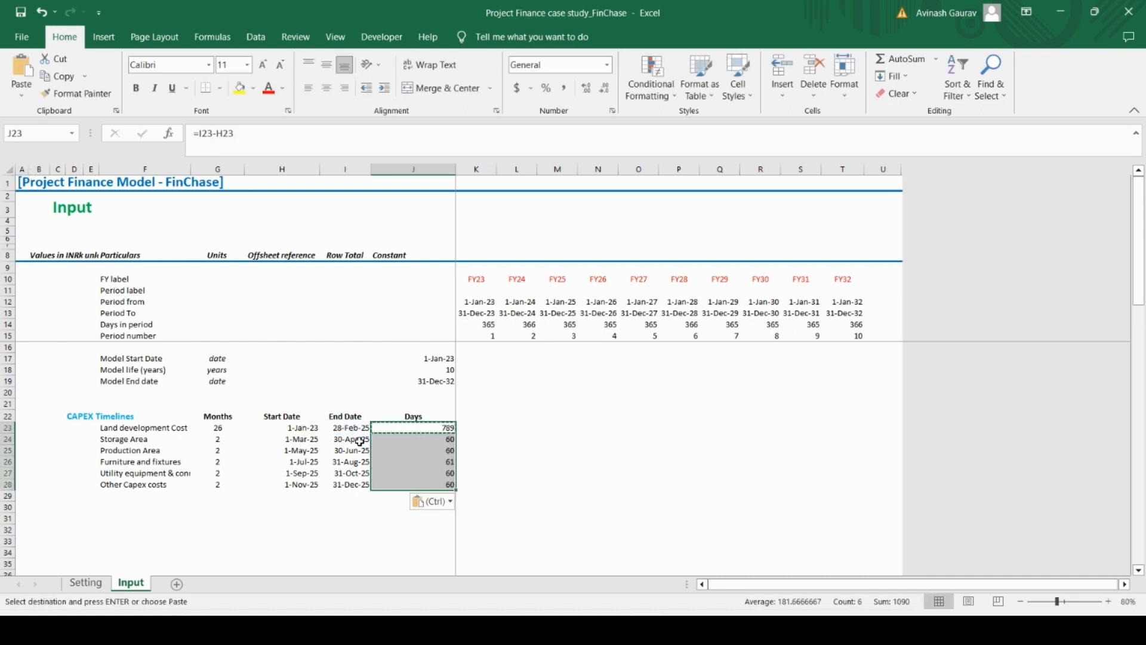
Centre the start dates, end dates and days in H23:J28 horizontally
{"action": "key", "text": "Left"}
{"action": "key", "text": "Left"}
{"action": "key", "text": "Left"}
{"action": "key", "text": "Left"}
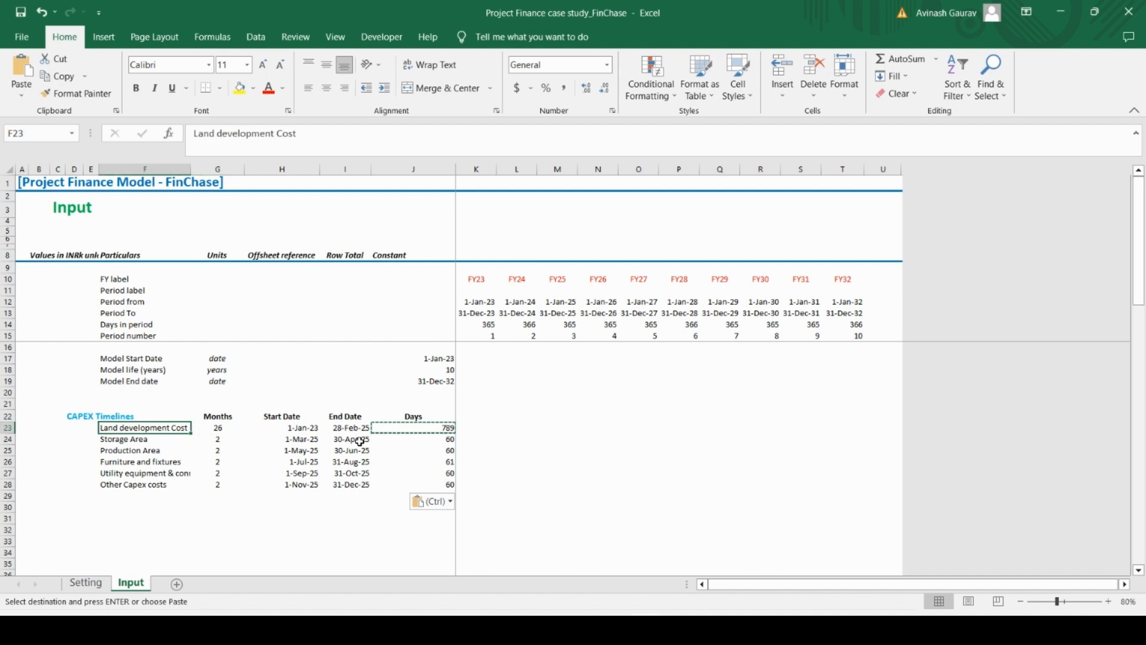
{"action": "key", "text": "Right"}
{"action": "key", "text": "Right"}
{"action": "key", "text": "shift+Right"}
{"action": "key", "text": "shift+Right"}
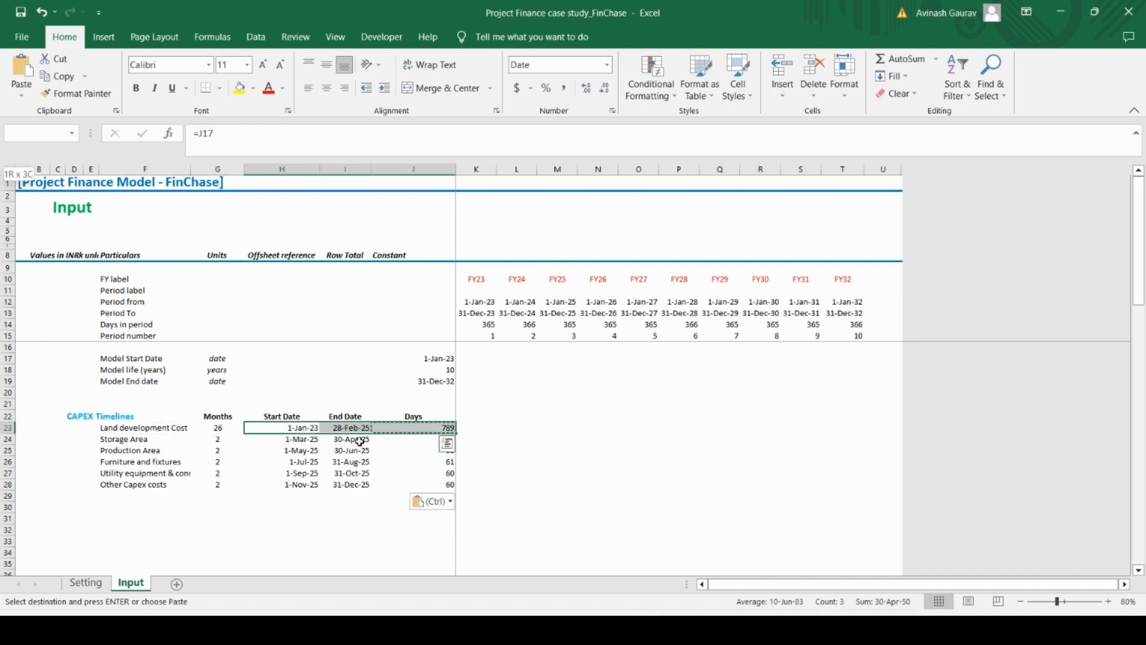
{"action": "key", "text": "ctrl+shift+Down"}
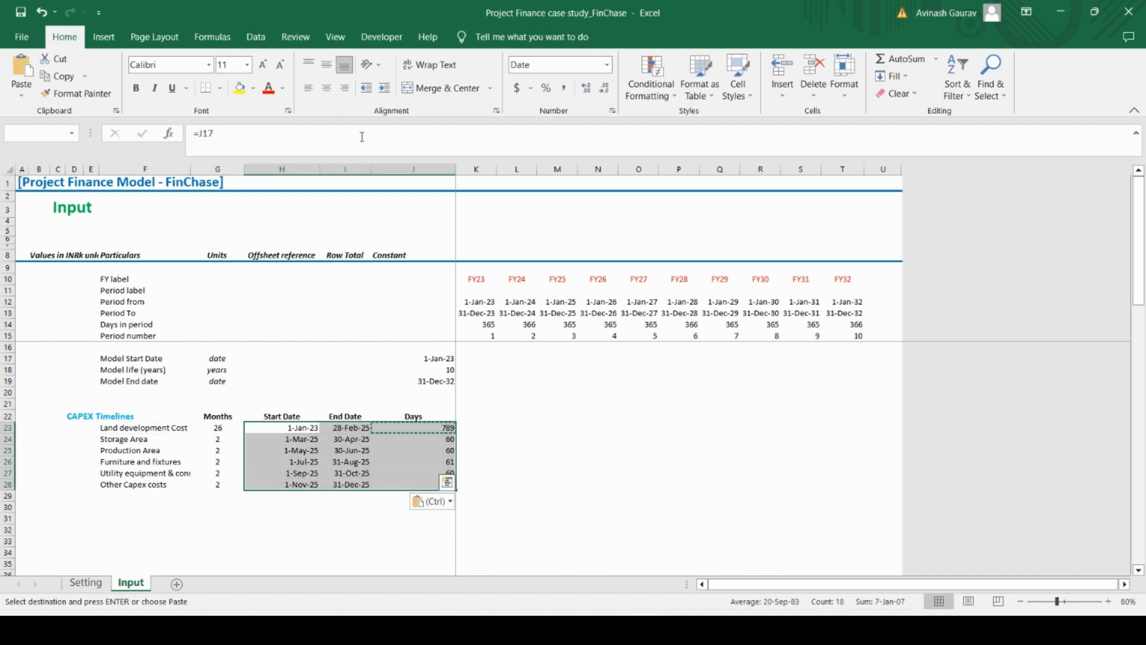
{"action": "left_click", "coordinate": [327, 88]}
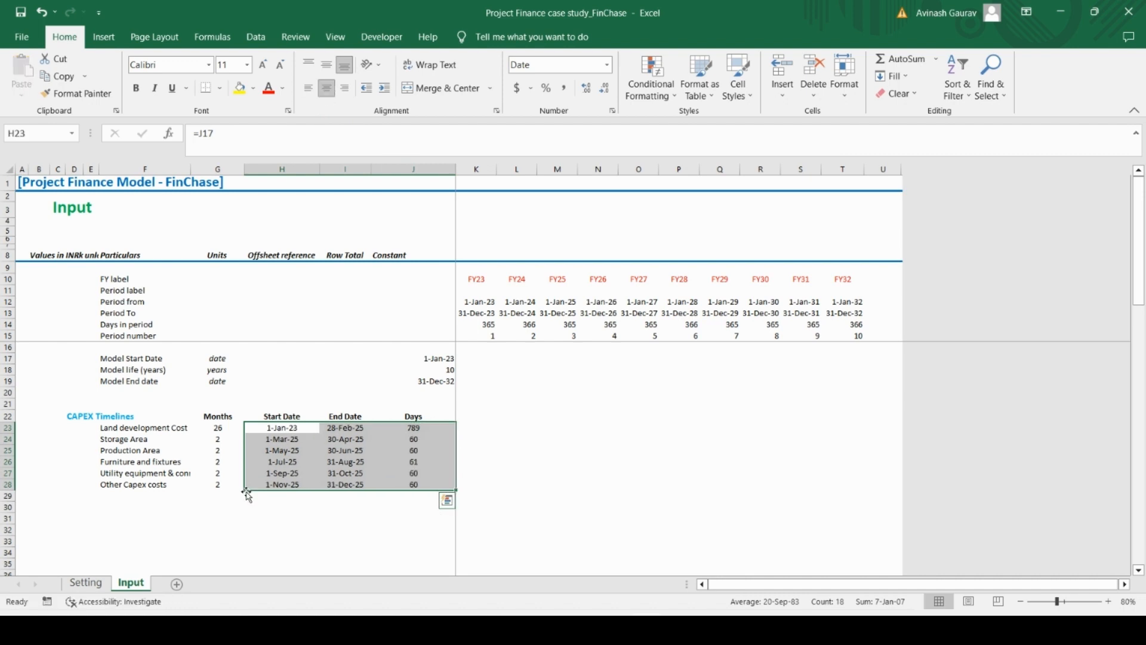
Add a top border across F29:J29 beneath the last CAPEX item
{"action": "left_click", "coordinate": [179, 507]}
{"action": "key", "text": "Up"}
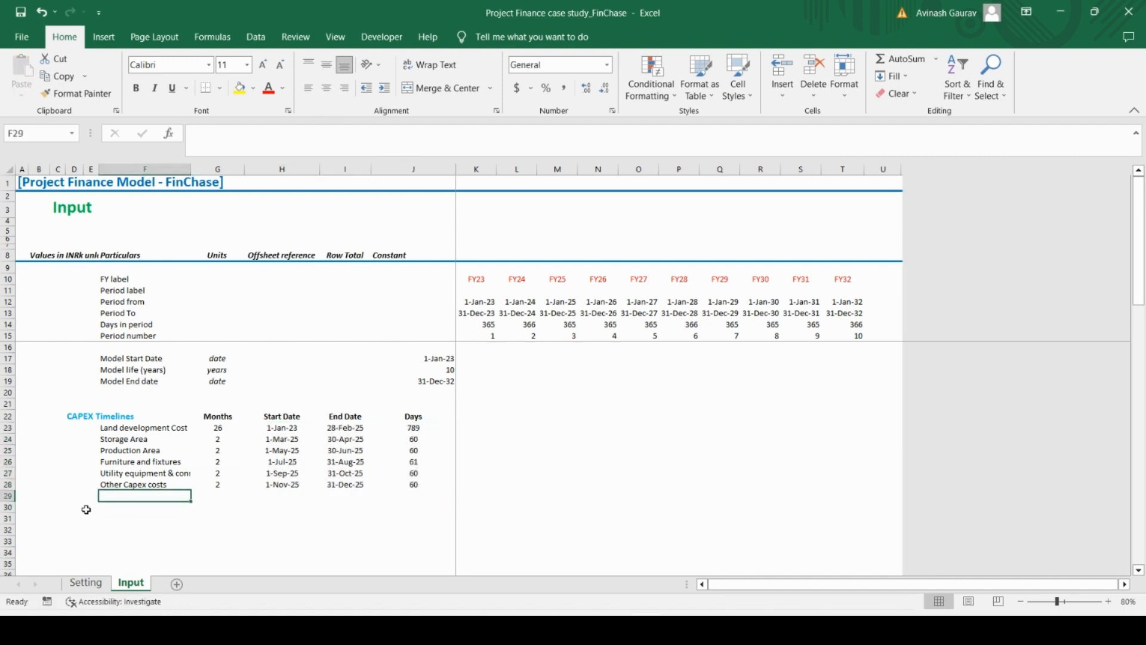
{"action": "key", "text": "Caps_Lock"}
{"action": "key", "text": "shift+Right"}
{"action": "key", "text": "shift+Right"}
{"action": "key", "text": "shift+Right"}
{"action": "key", "text": "shift+Right"}
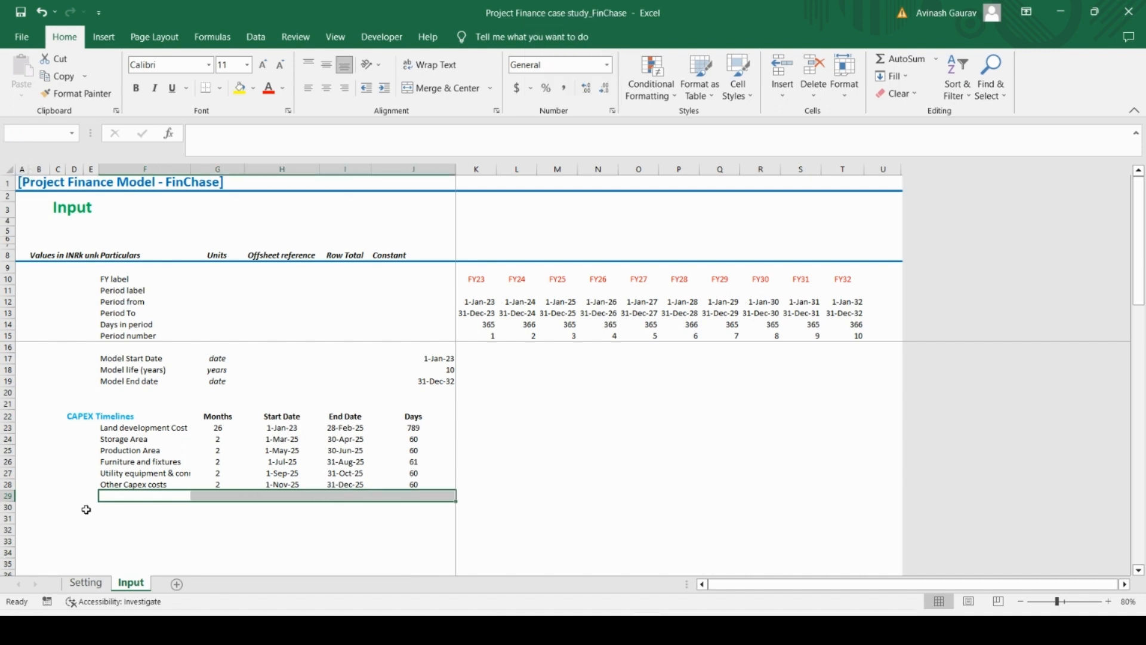
{"action": "key", "text": "alt+h"}
{"action": "key", "text": "b"}
{"action": "key", "text": "p"}
{"action": "key", "text": "Down"}
{"action": "key", "text": "Up"}
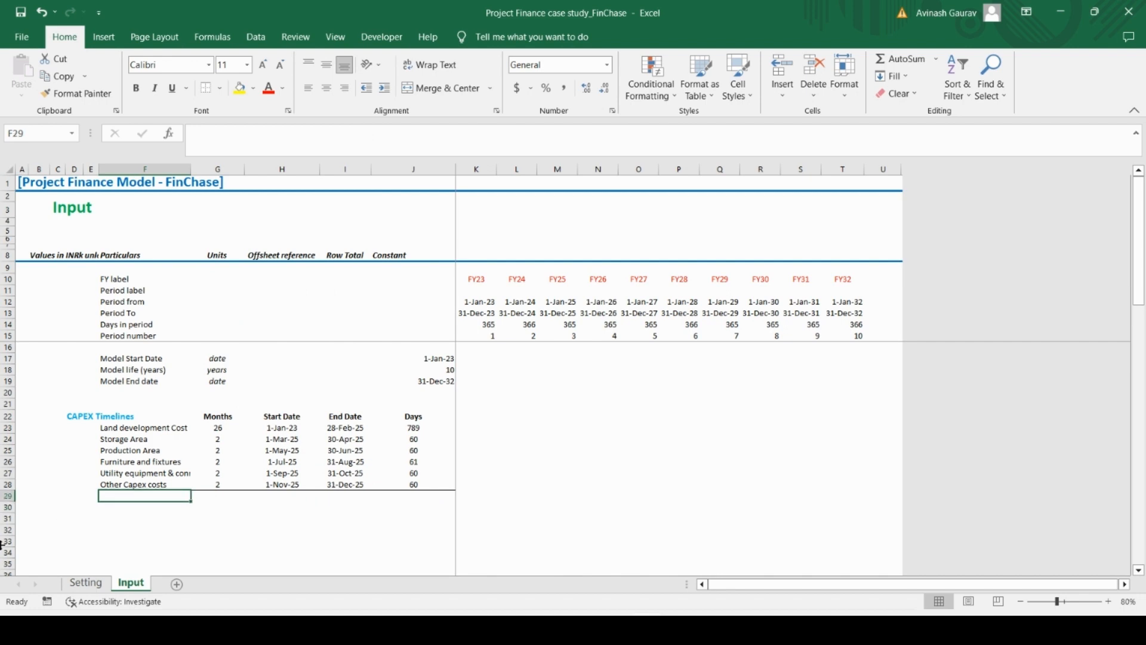
Enter the row label Total in F29 and make it bold
{"action": "type", "text": "Total"}
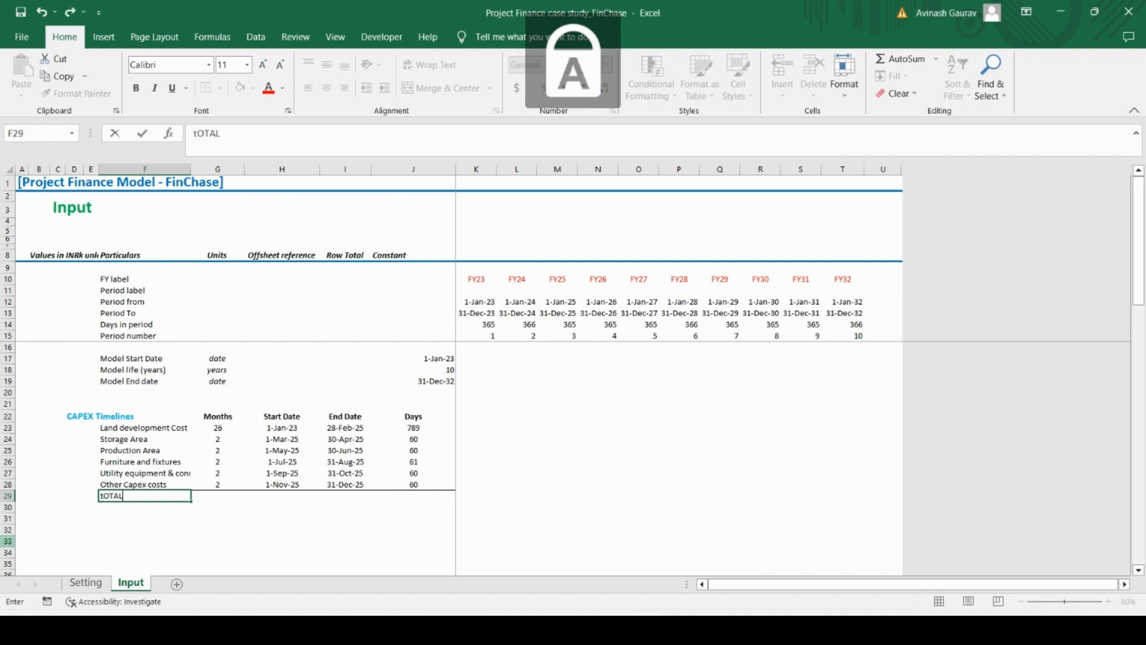
{"action": "key", "text": "Return"}
{"action": "key", "text": "Up"}
{"action": "key", "text": "ctrl+b"}
{"action": "key", "text": "Right"}
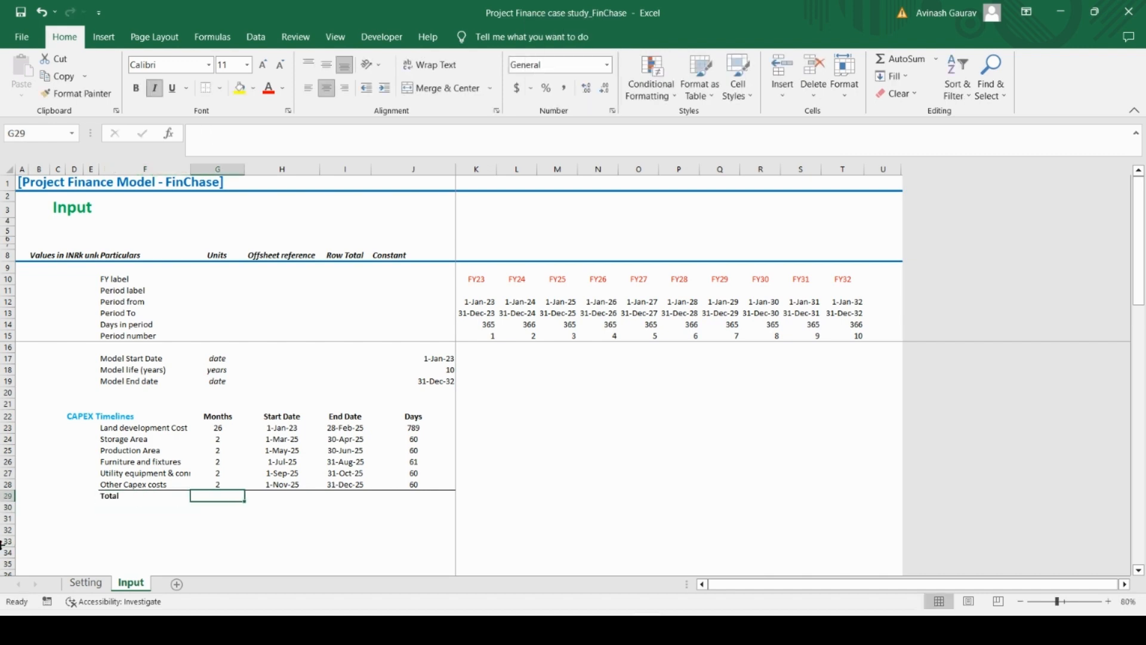
Sum the months of all CAPEX items in G29 with =SUM(G23:G28)
{"action": "type", "text": "=sum("}
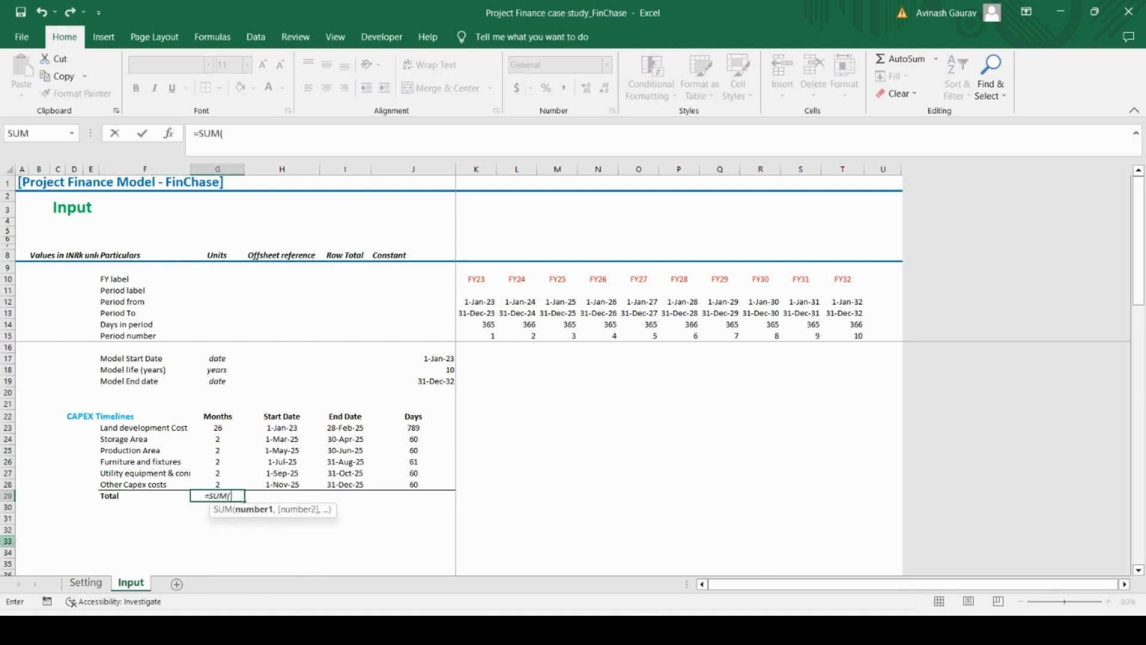
{"action": "key", "text": "Up"}
{"action": "key", "text": "ctrl+shift+Up"}
{"action": "key", "text": "shift+Down"}
{"action": "key", "text": "Return"}
Remove the italic formatting from the months total in G29
{"action": "key", "text": "Up"}
{"action": "key", "text": "Up"}
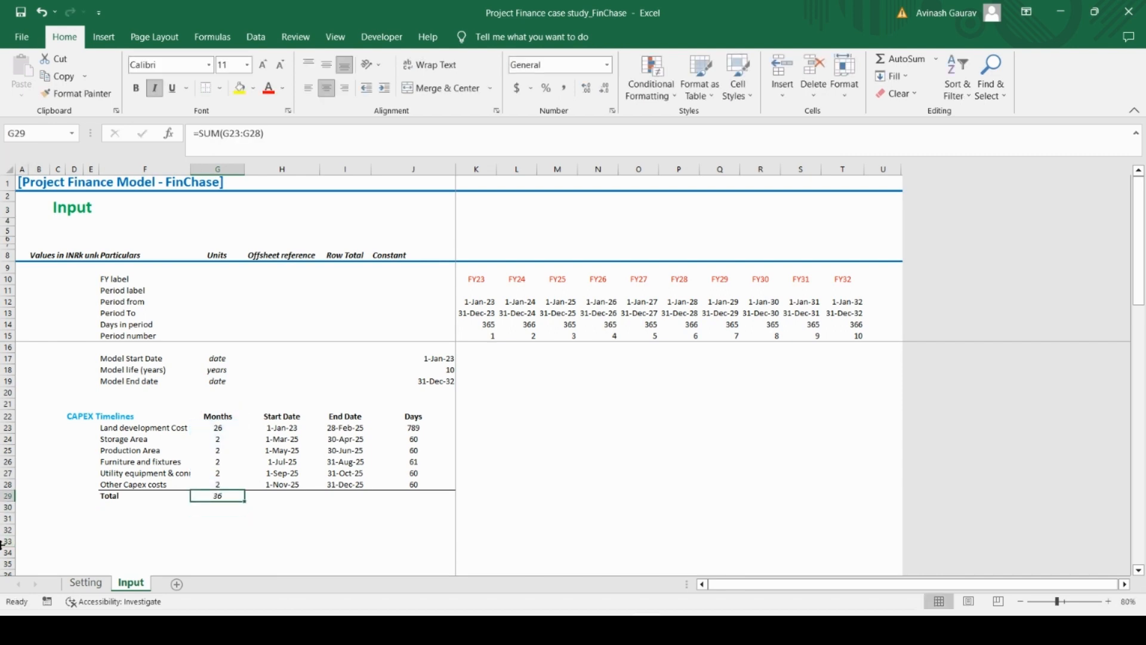
{"action": "key", "text": "ctrl+c"}
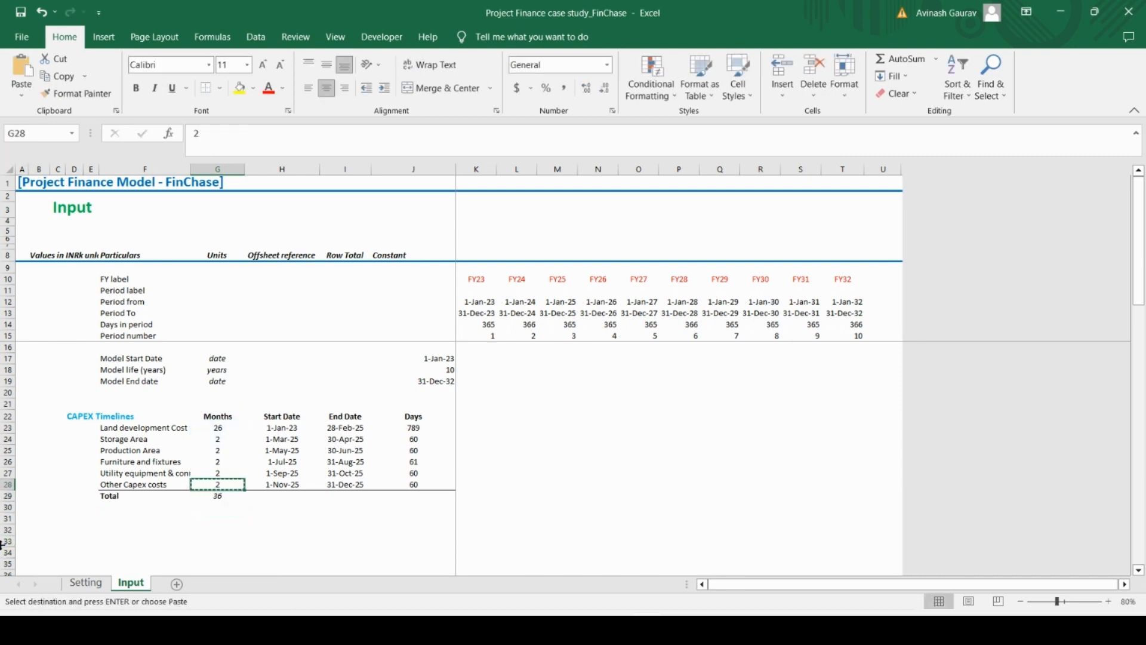
{"action": "key", "text": "Down"}
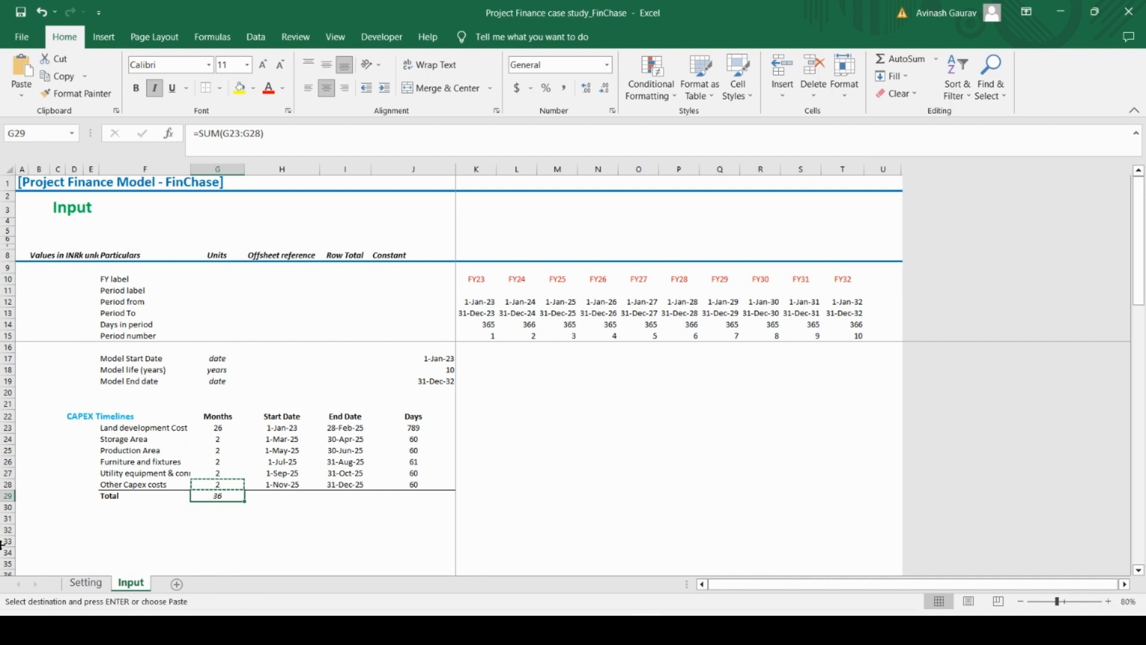
{"action": "key", "text": "ctrl+i"}
Copy the total formula from G29 to J29 so the Days column is summed as well
{"action": "key", "text": "Right"}
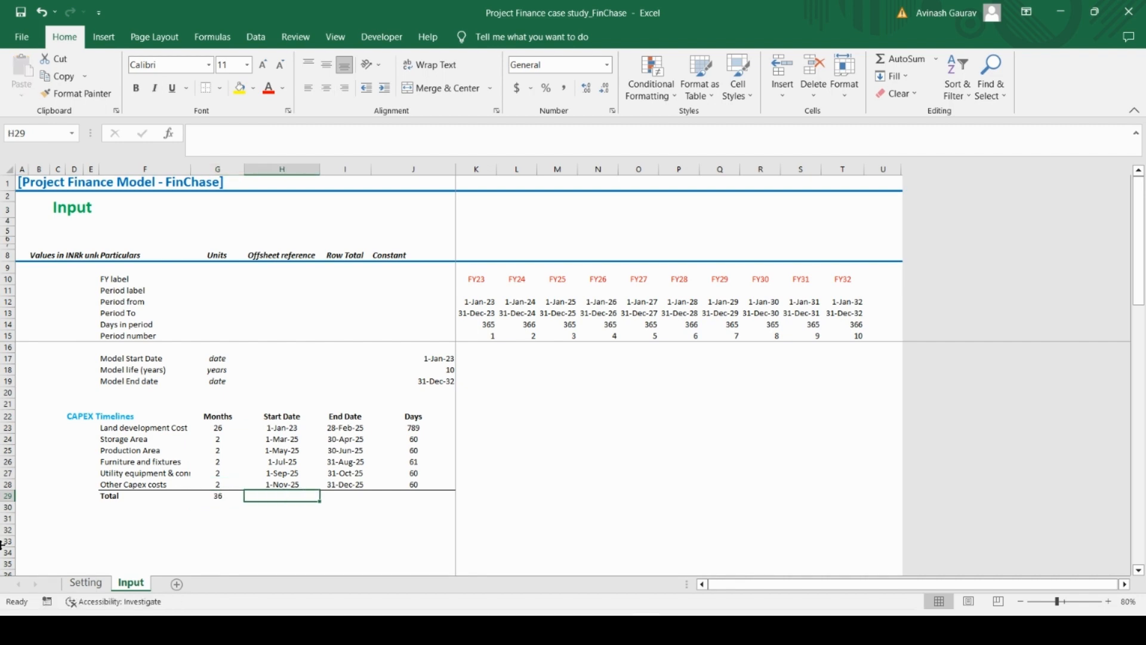
{"action": "key", "text": "Right"}
{"action": "key", "text": "Right"}
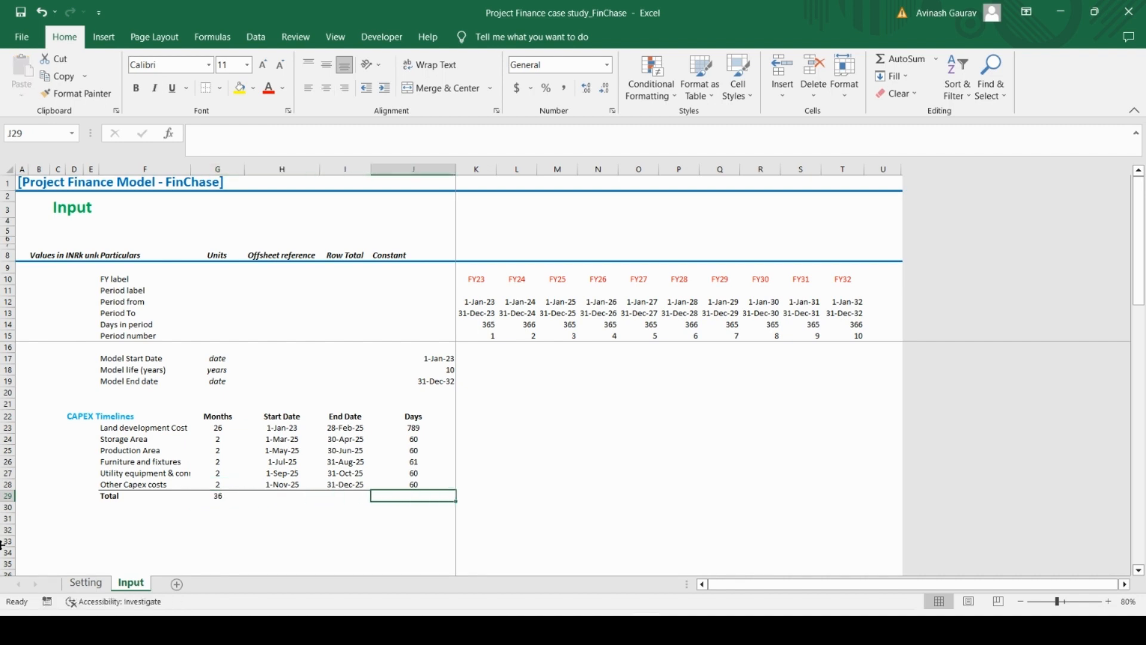
{"action": "key", "text": "Left"}
{"action": "key", "text": "Left"}
{"action": "key", "text": "Left"}
{"action": "key", "text": "ctrl+c"}
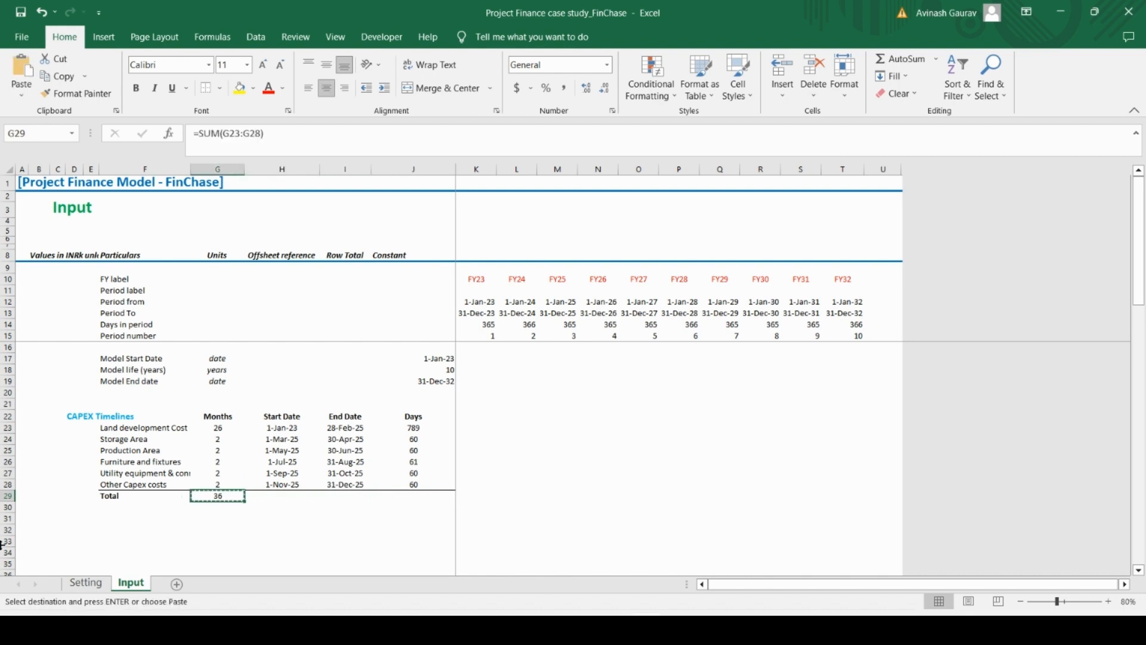
{"action": "key", "text": "Right"}
{"action": "key", "text": "Right"}
{"action": "key", "text": "Right"}
{"action": "key", "text": "ctrl+v"}
Add a bottom border across F29:J29 to close off the Total row
{"action": "key", "text": "Left"}
{"action": "key", "text": "Left"}
{"action": "key", "text": "Left"}
{"action": "key", "text": "Left"}
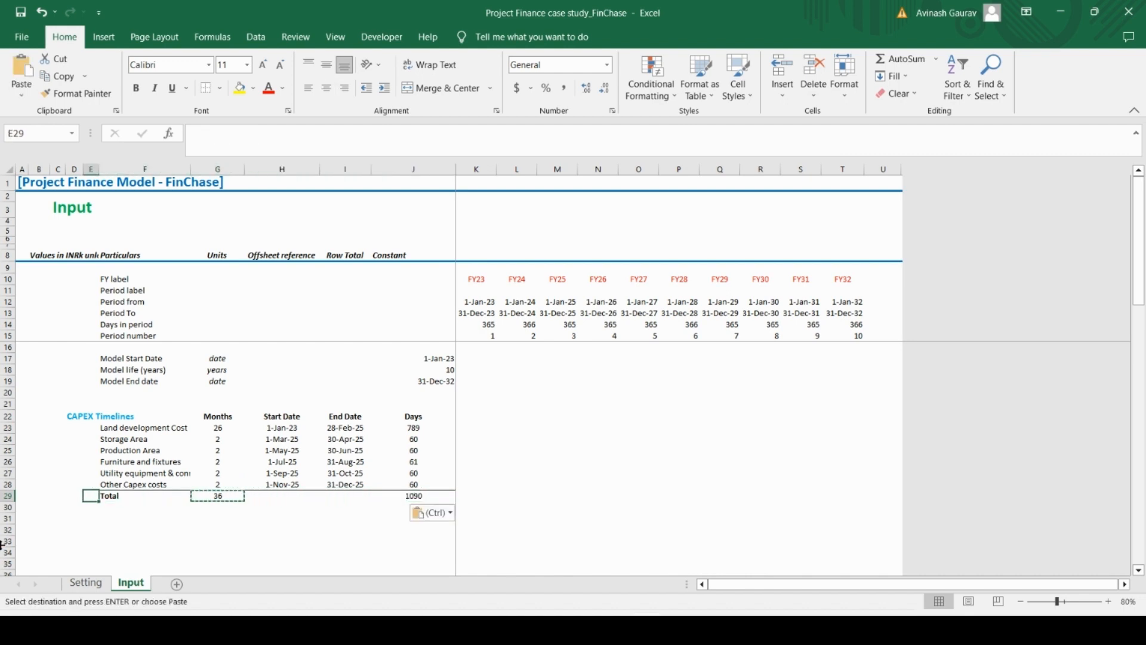
{"action": "key", "text": "shift+Right"}
{"action": "key", "text": "shift+Right"}
{"action": "key", "text": "shift+Right"}
{"action": "key", "text": "shift+Right"}
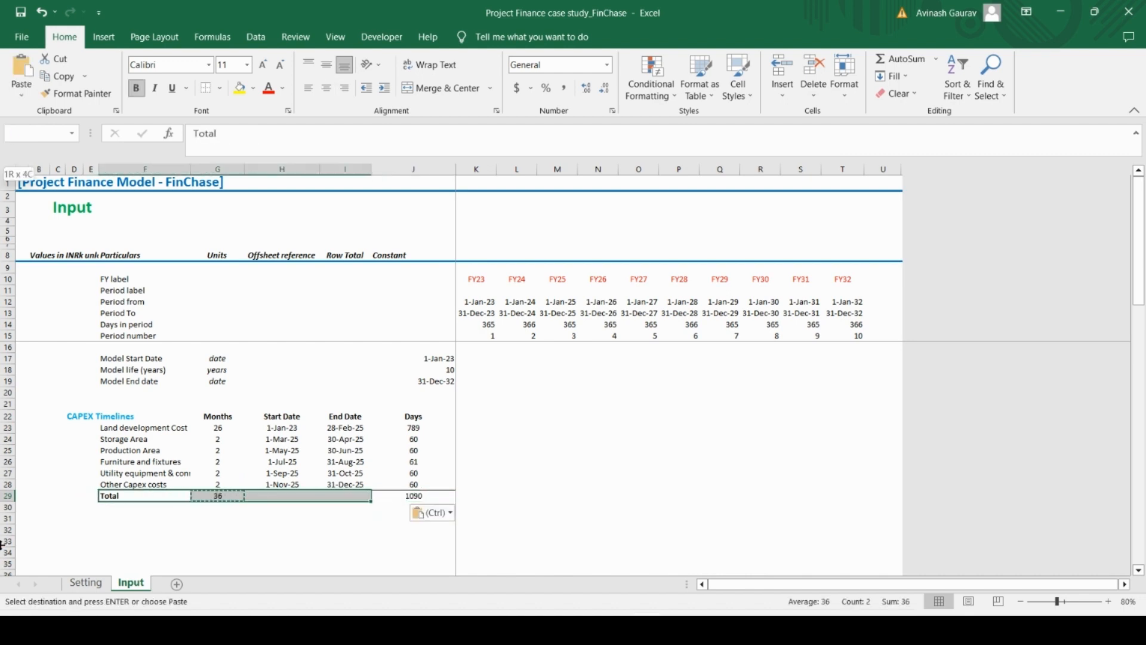
{"action": "key", "text": "alt"}
{"action": "key", "text": "b"}
{"action": "key", "text": "d"}
{"action": "key", "text": "Down"}
{"action": "key", "text": "Down"}
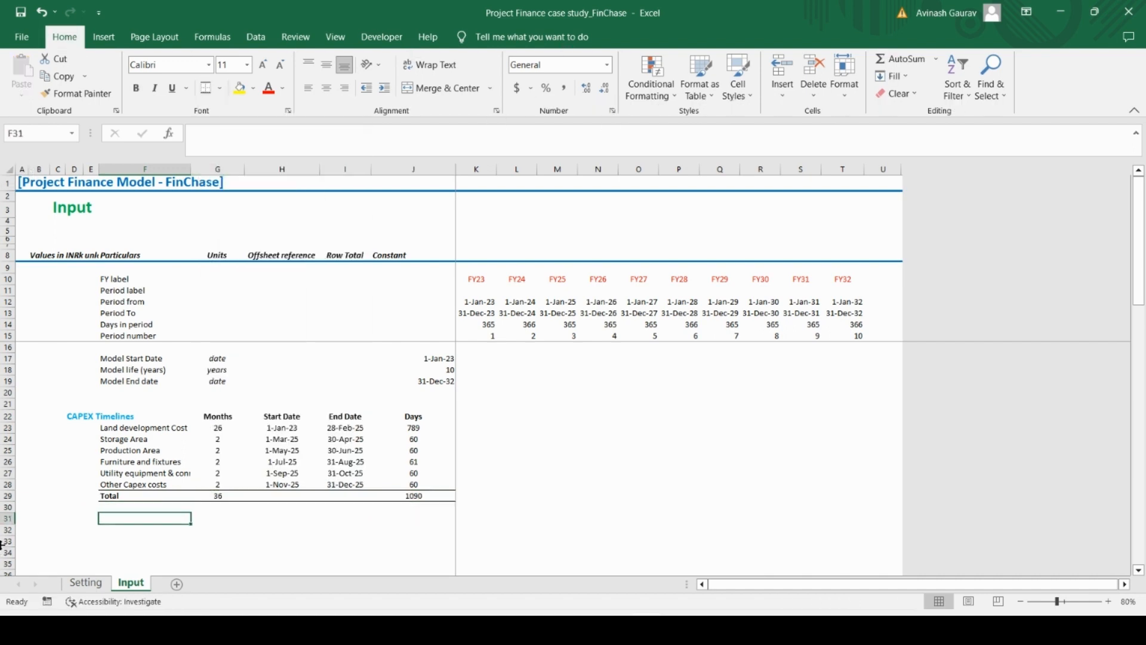
{"action": "key", "text": "Up"}
{"action": "key", "text": "Up"}
{"action": "key", "text": "Up"}
{"action": "key", "text": "Up"}
{"action": "key", "text": "Up"}
{"action": "key", "text": "Up"}
{"action": "key", "text": "Up"}
{"action": "key", "text": "Up"}
{"action": "key", "text": "Up"}
{"action": "key", "text": "Left"}
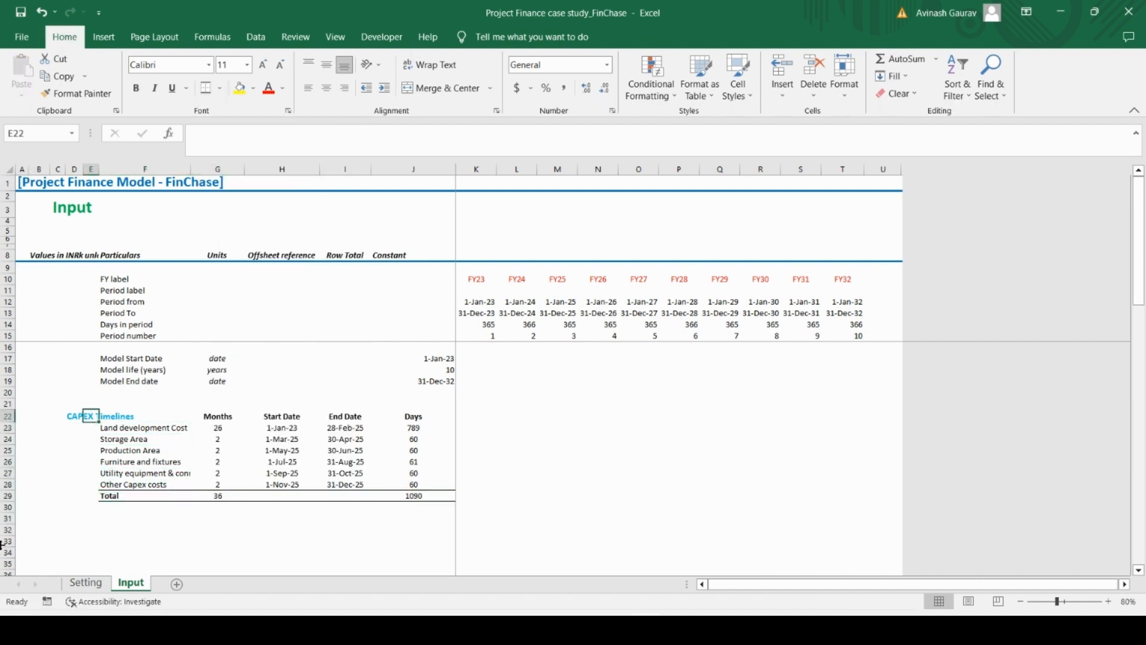
{"action": "key", "text": "Left"}
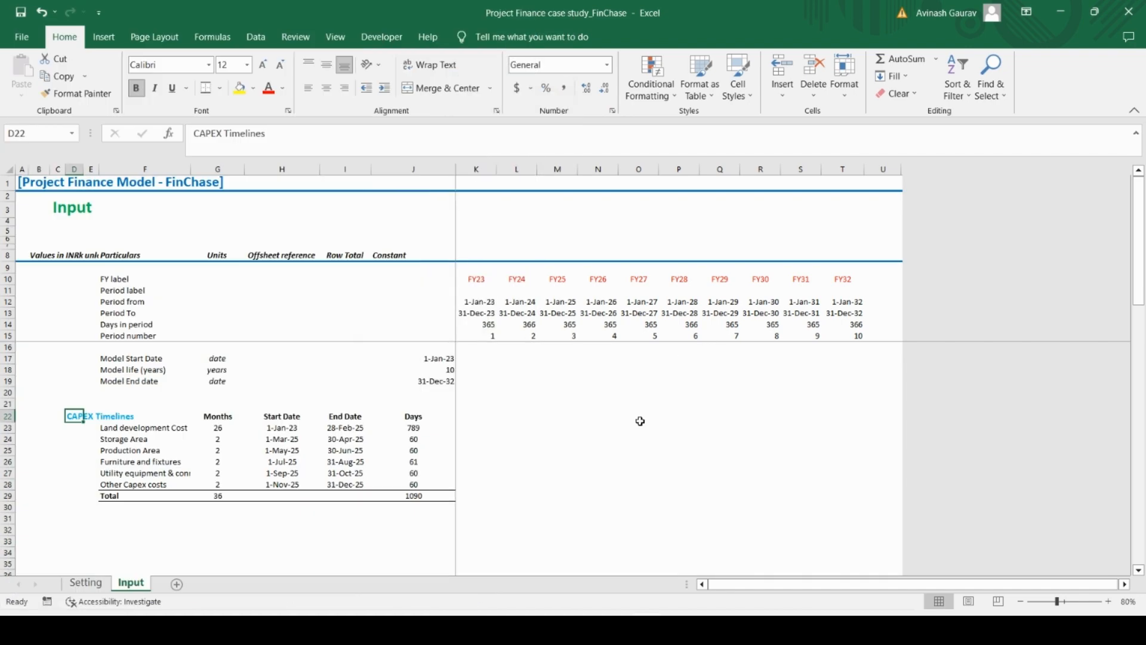
{"action": "left_click", "coordinate": [107, 509]}
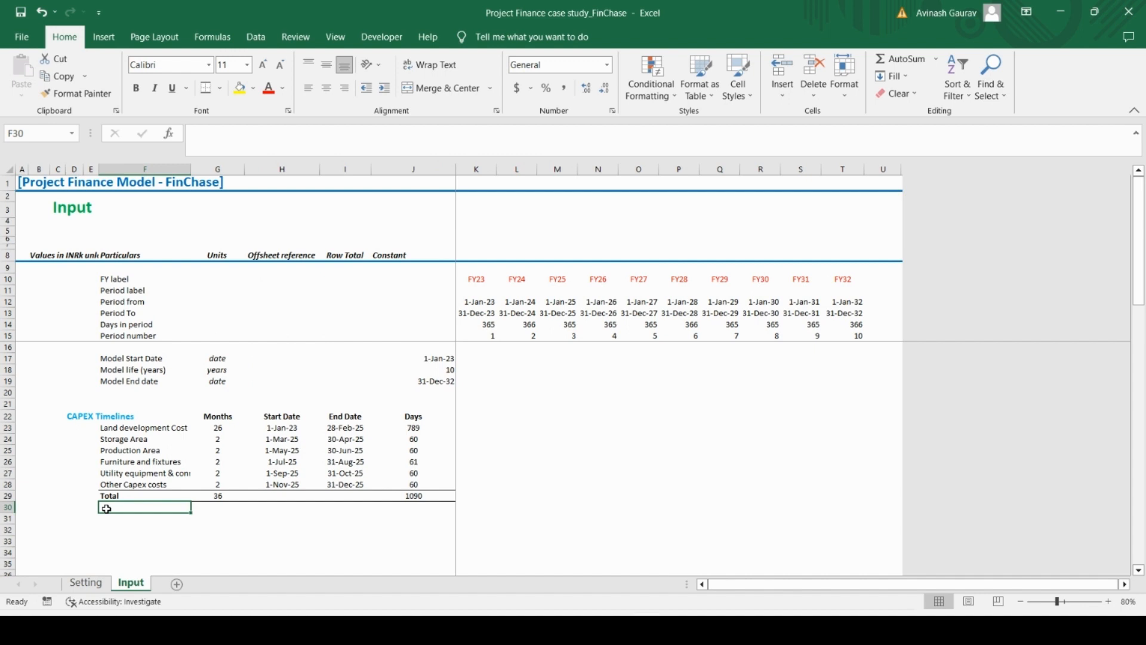
{"action": "key", "text": "Down"}
{"action": "key", "text": "Down"}
{"action": "key", "text": "Down"}
{"action": "key", "text": "Up"}
{"action": "key", "text": "Up"}
{"action": "key", "text": "Up"}
{"action": "key", "text": "Up"}
{"action": "key", "text": "Up"}
{"action": "key", "text": "Up"}
{"action": "key", "text": "Up"}
{"action": "key", "text": "Up"}
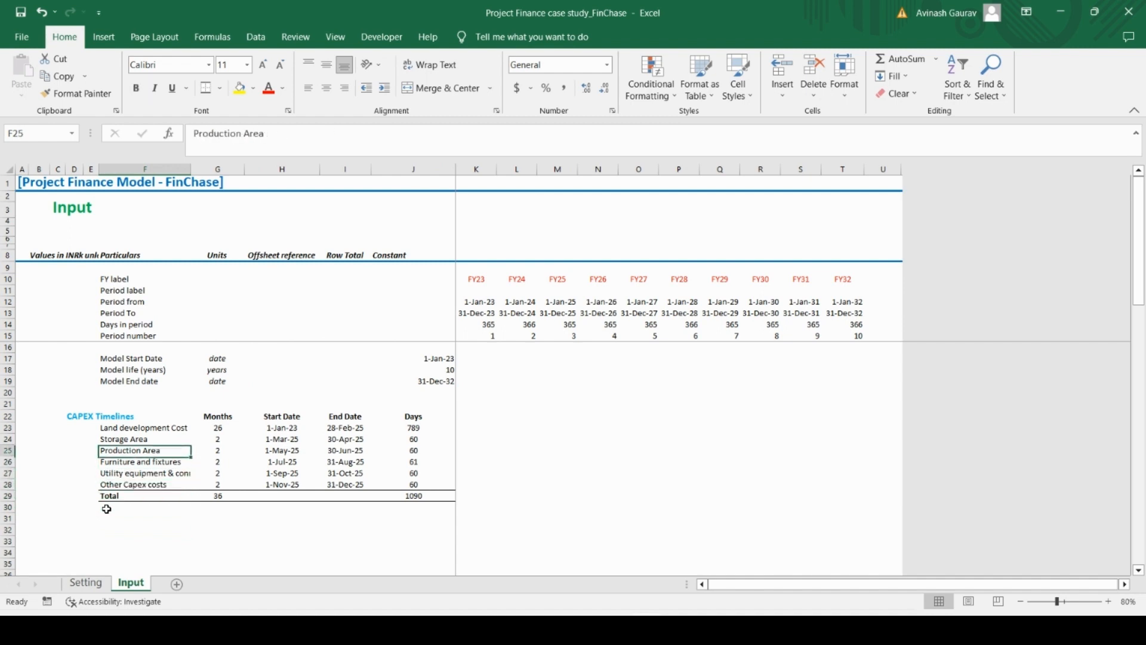
Enter the row label Construction start date in F32, below the CAPEX Timelines table
{"action": "key", "text": "Down"}
{"action": "key", "text": "Down"}
{"action": "key", "text": "Down"}
{"action": "key", "text": "Down"}
{"action": "key", "text": "Down"}
{"action": "key", "text": "Down"}
{"action": "key", "text": "Down"}
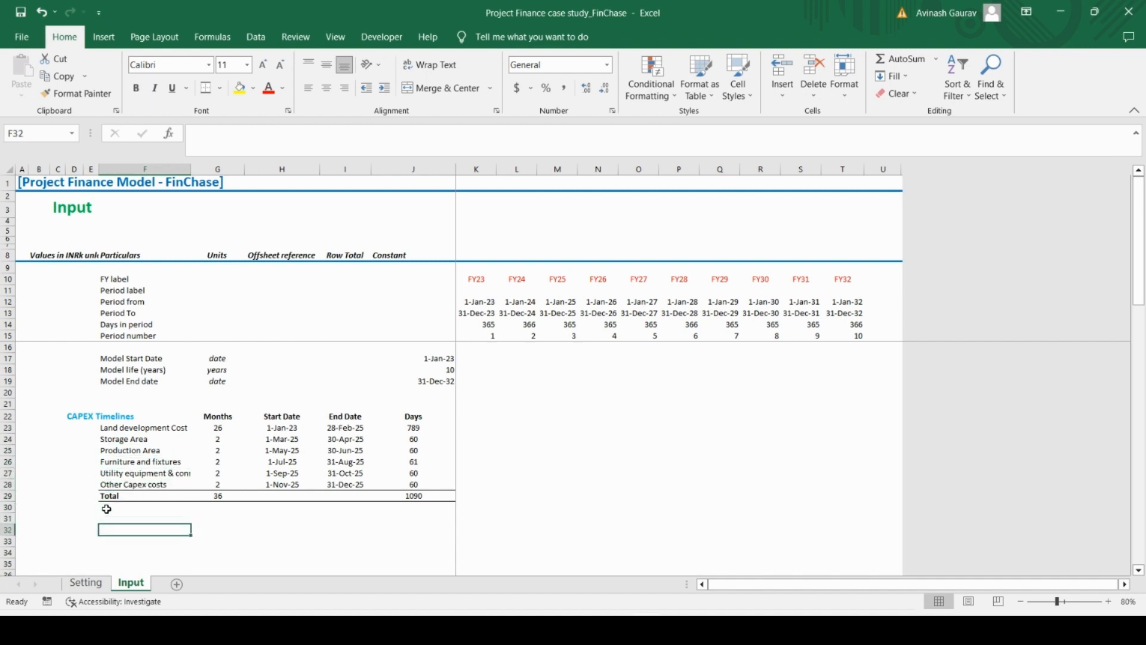
{"action": "key", "text": "Caps_Lock"}
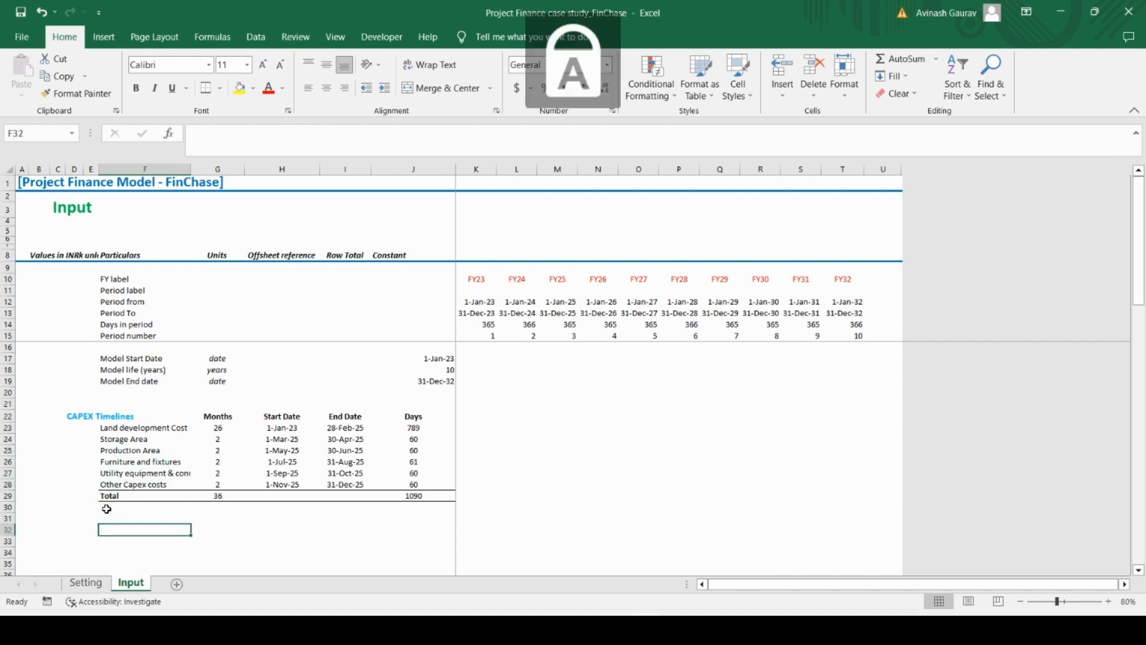
{"action": "type", "text": "C"}
{"action": "key", "text": "Caps_Lock"}
{"action": "type", "text": "onst"}
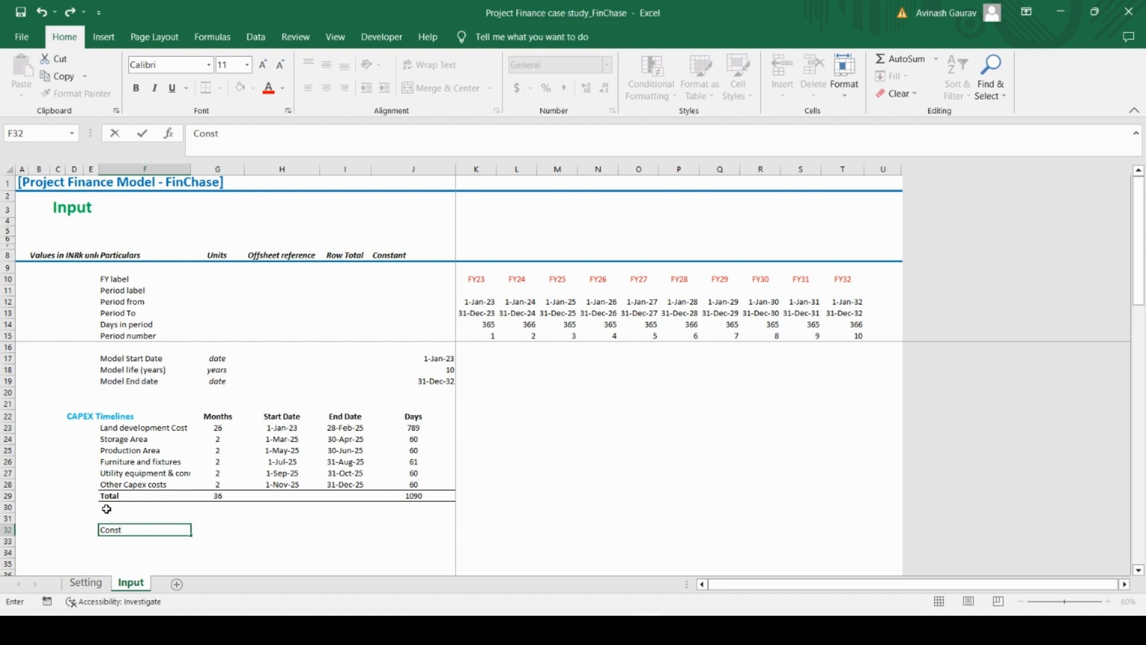
{"action": "type", "text": "ruction start date"}
{"action": "key", "text": "Return"}
Enter date as the unit for the construction start date in G32
{"action": "key", "text": "Up"}
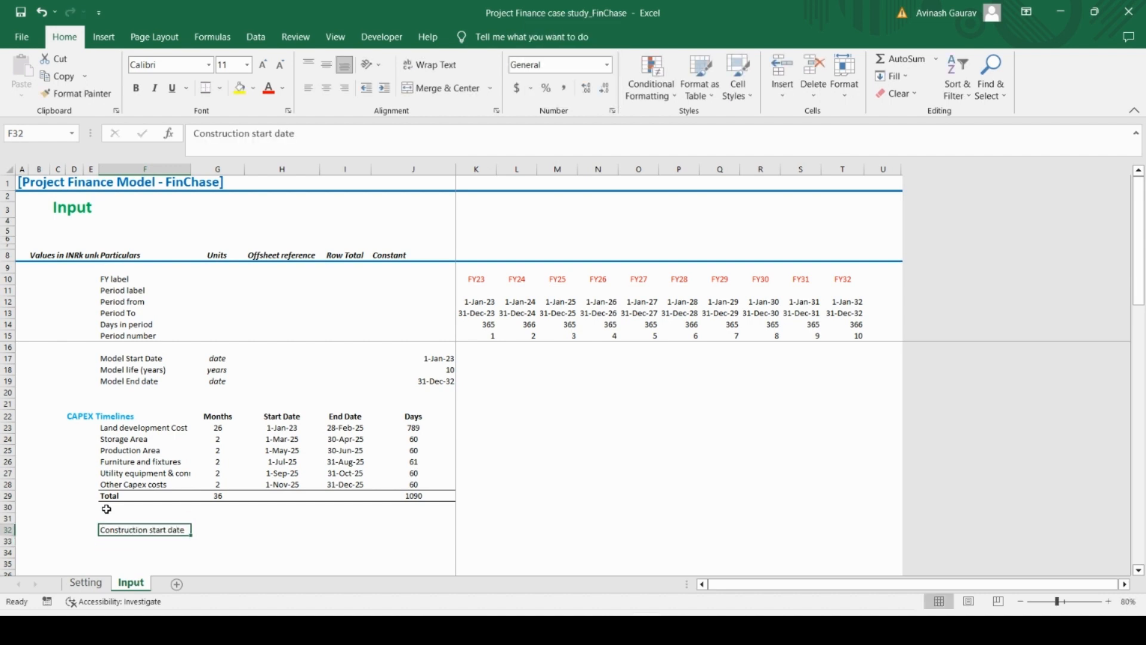
{"action": "key", "text": "Right"}
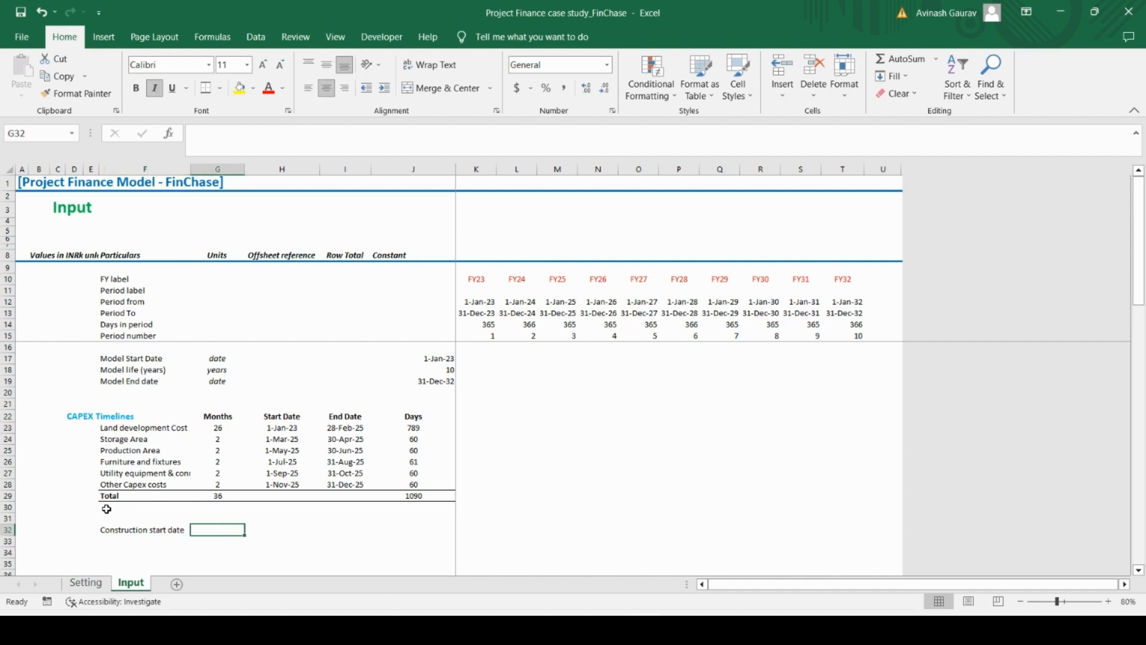
{"action": "type", "text": "date"}
{"action": "key", "text": "Return"}
Link the construction start date in J32 to the Land development Cost start date in H23
{"action": "key", "text": "Up"}
{"action": "key", "text": "Right"}
{"action": "key", "text": "Right"}
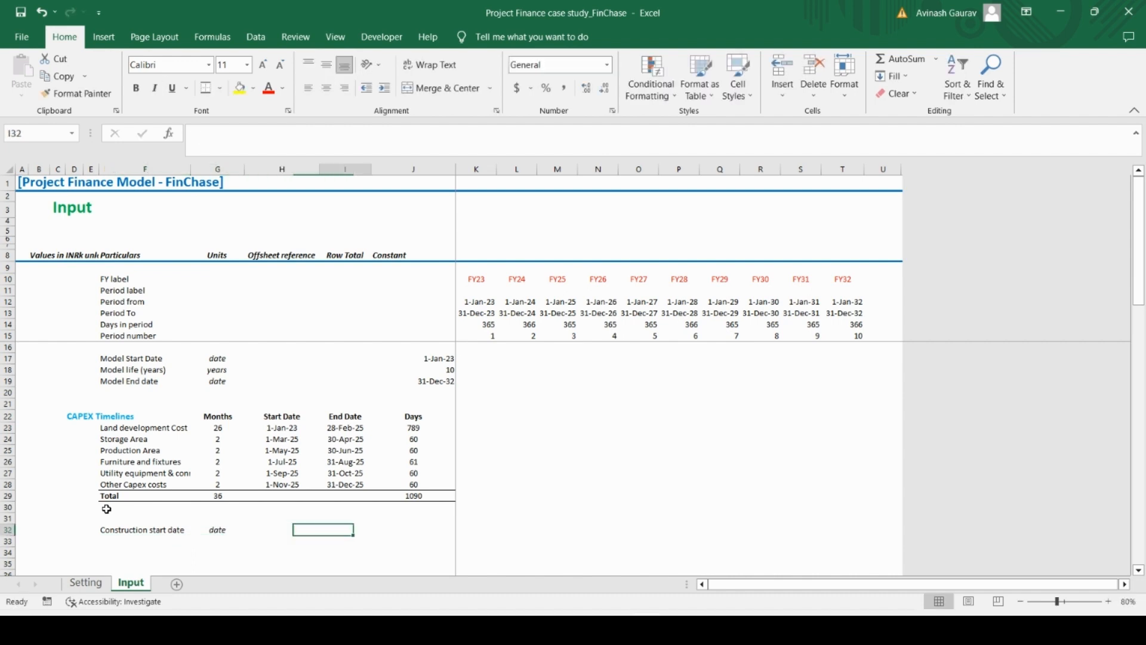
{"action": "key", "text": "Right"}
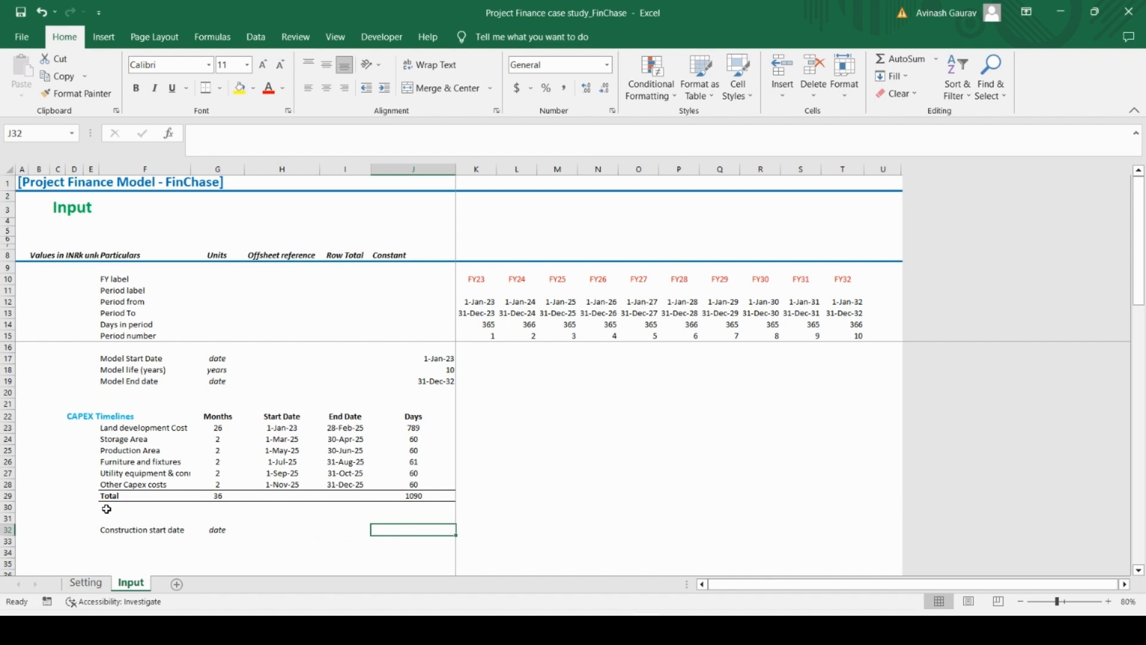
{"action": "type", "text": "="}
{"action": "key", "text": "Up"}
{"action": "key", "text": "Up"}
{"action": "key", "text": "Up"}
{"action": "key", "text": "Up"}
{"action": "key", "text": "Up"}
{"action": "key", "text": "Up"}
{"action": "key", "text": "Up"}
{"action": "key", "text": "Up"}
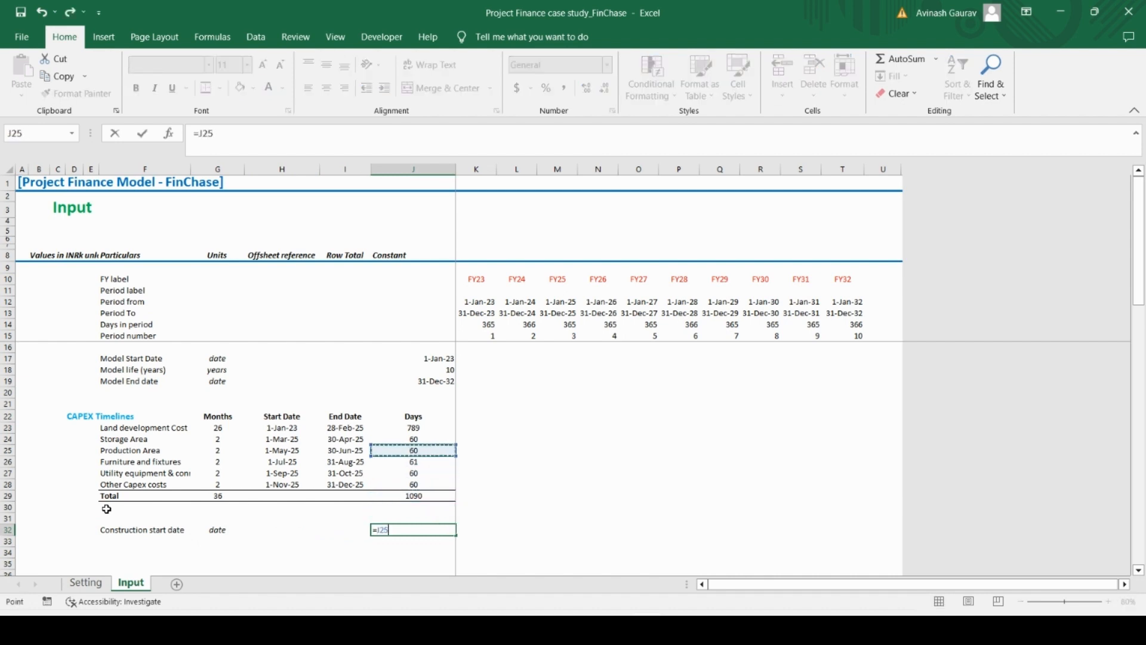
{"action": "key", "text": "Left"}
{"action": "key", "text": "Left"}
{"action": "key", "text": "Left"}
{"action": "key", "text": "Right"}
{"action": "key", "text": "Up"}
{"action": "key", "text": "Return"}
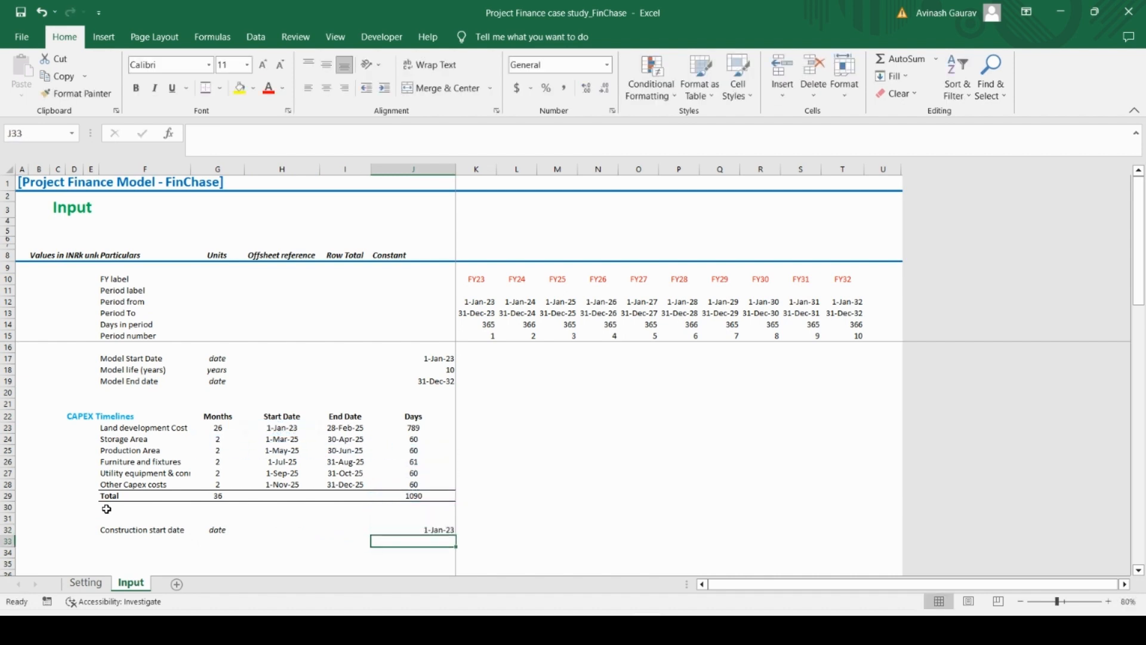
Enter the row label Construction period (months) in F33 and its unit # in G33
{"action": "key", "text": "Left"}
{"action": "key", "text": "Left"}
{"action": "key", "text": "Left"}
{"action": "key", "text": "Left"}
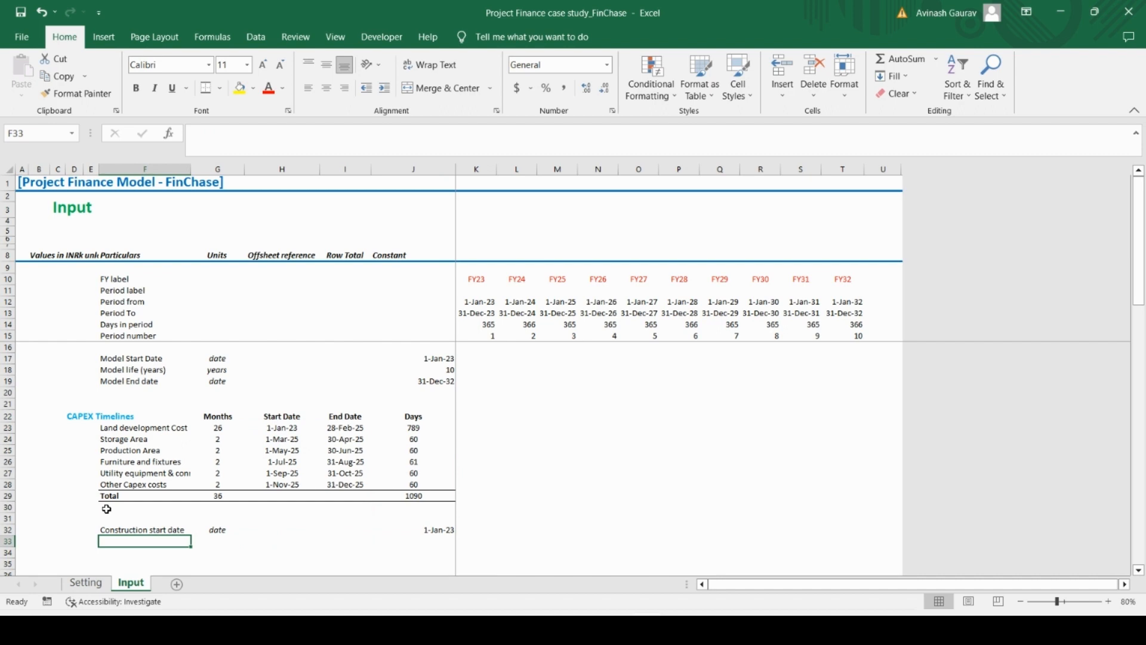
{"action": "key", "text": "Caps_Lock"}
{"action": "key", "text": "Caps_Lock"}
{"action": "type", "text": "C"}
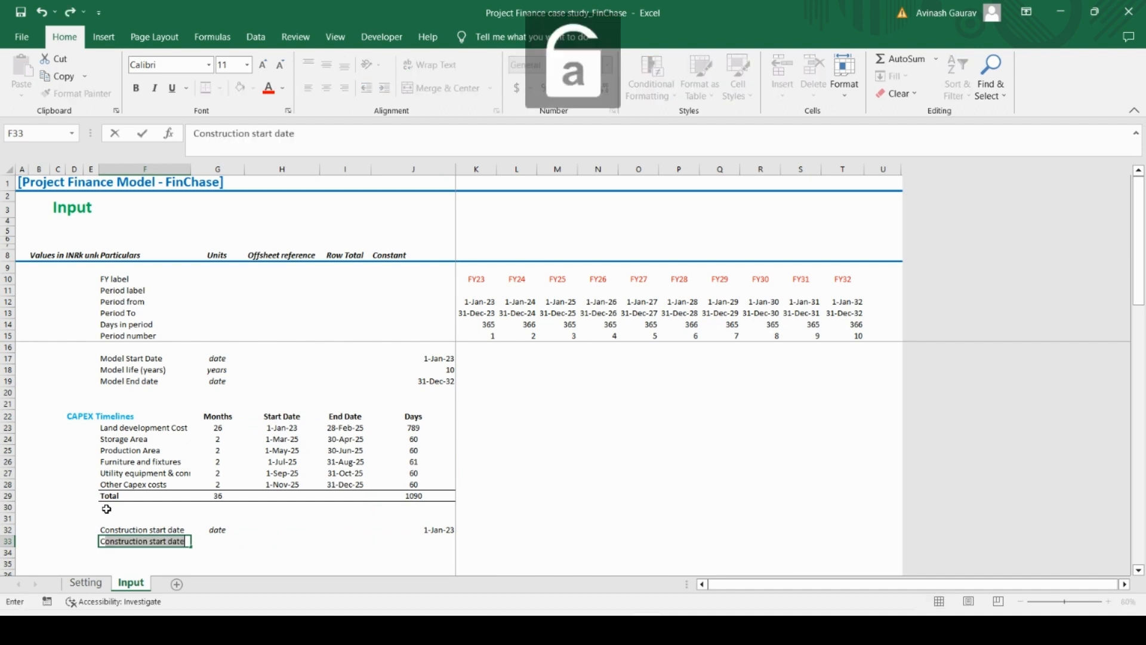
{"action": "type", "text": "onstruct"}
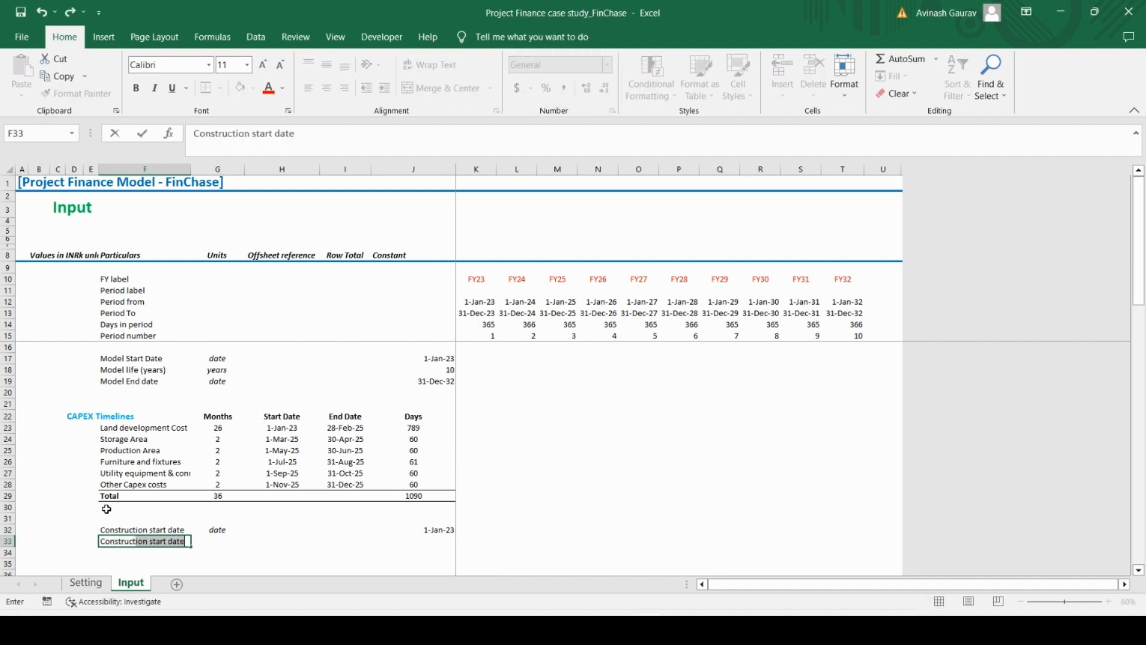
{"action": "type", "text": "ion peri"}
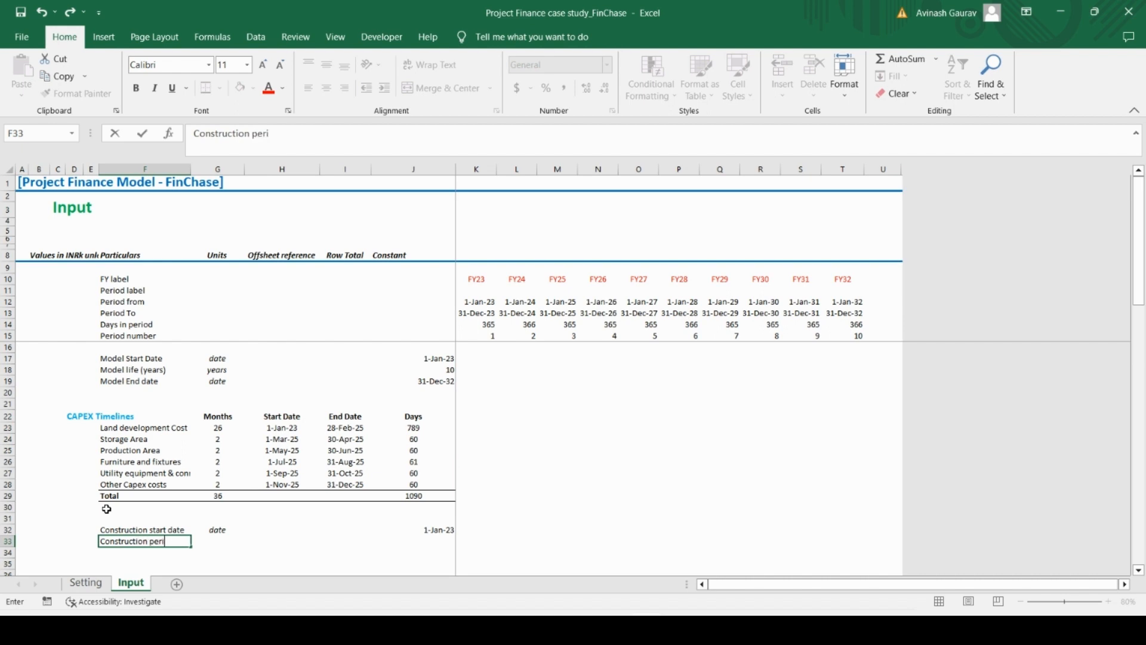
{"action": "type", "text": "od (months)"}
{"action": "key", "text": "Tab"}
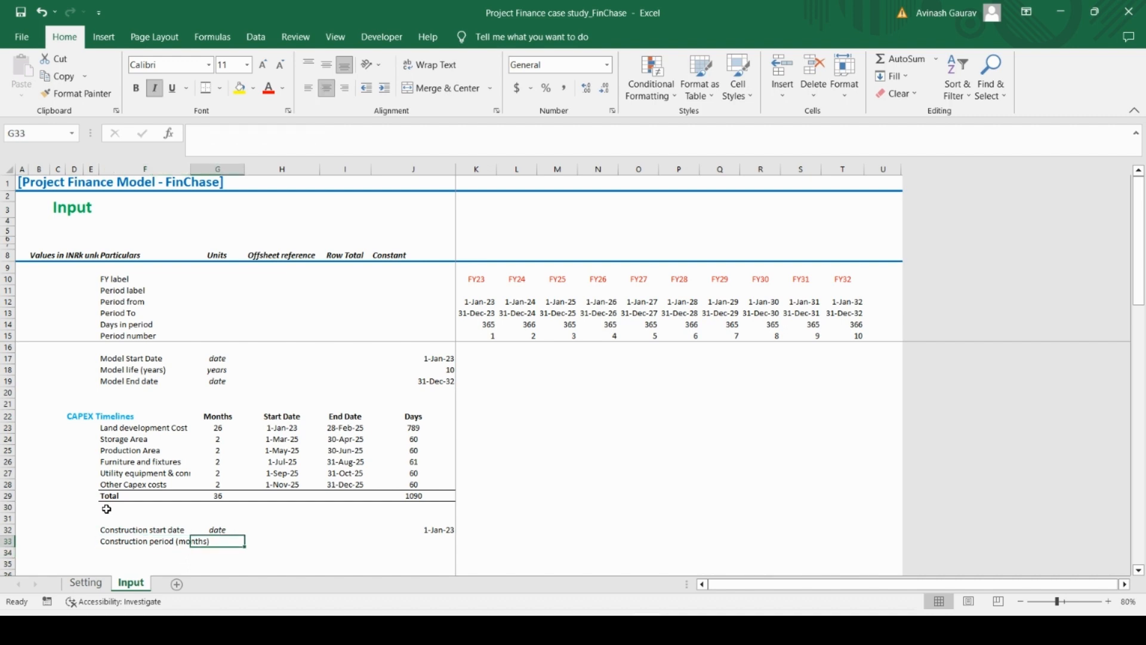
{"action": "type", "text": "#"}
{"action": "key", "text": "Tab"}
{"action": "key", "text": "Tab"}
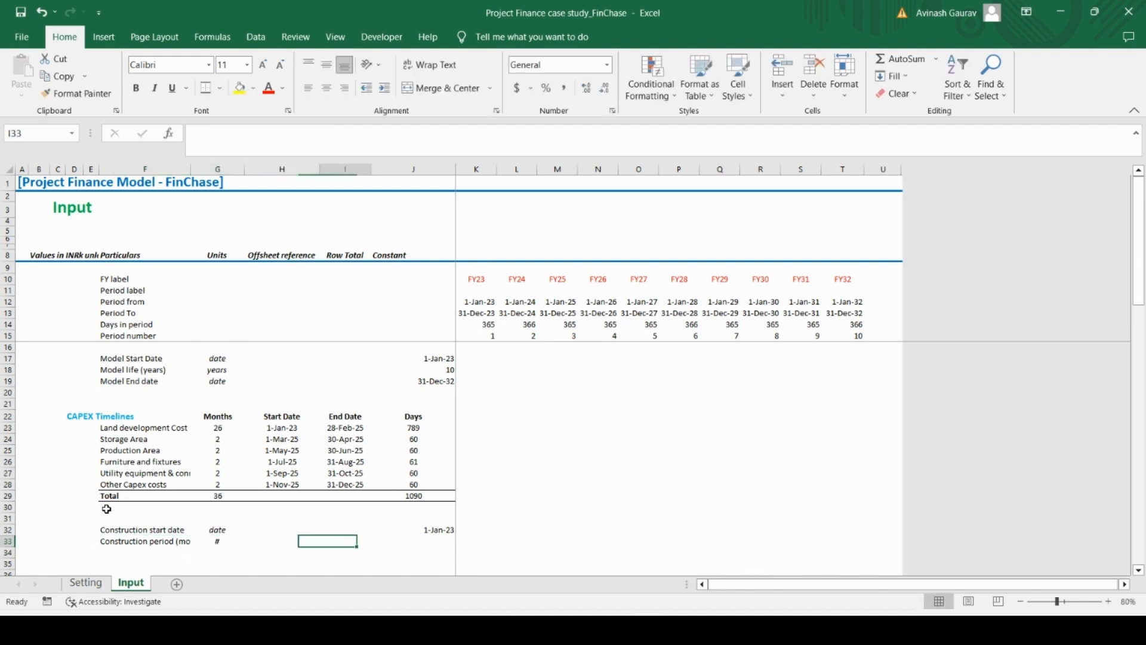
Link the construction period in J33 to the total CAPEX months with =G29
{"action": "key", "text": "Tab"}
{"action": "type", "text": "="}
{"action": "key", "text": "Up"}
{"action": "key", "text": "Up"}
{"action": "key", "text": "Up"}
{"action": "key", "text": "Up"}
{"action": "key", "text": "Up"}
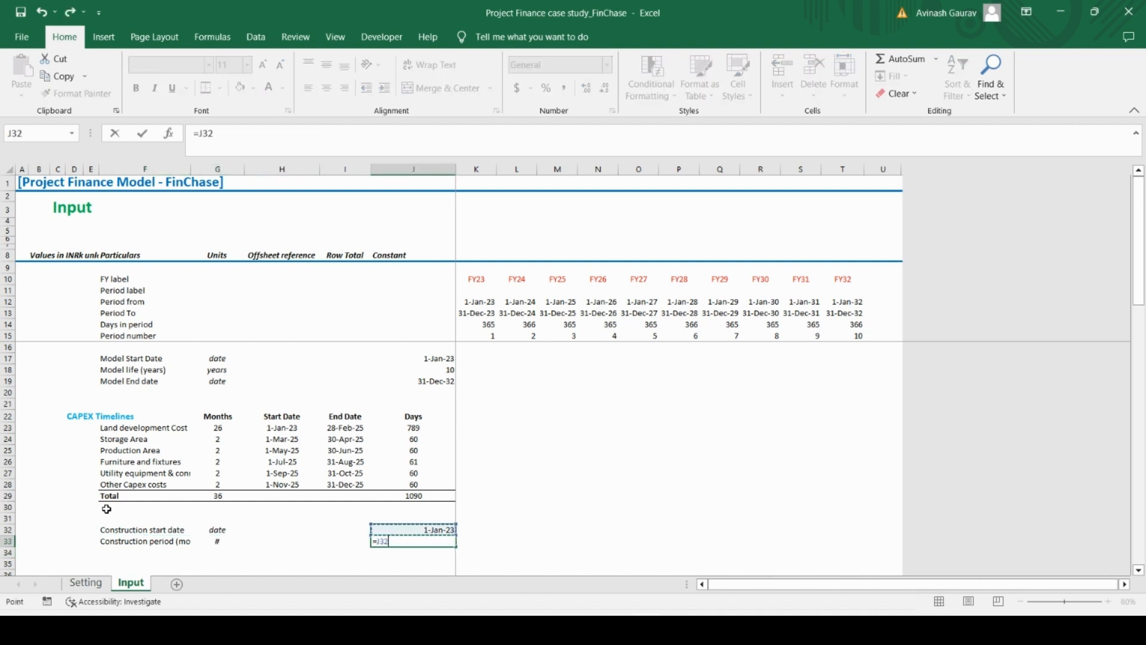
{"action": "key", "text": "Left"}
{"action": "key", "text": "Left"}
{"action": "key", "text": "Left"}
{"action": "key", "text": "Down"}
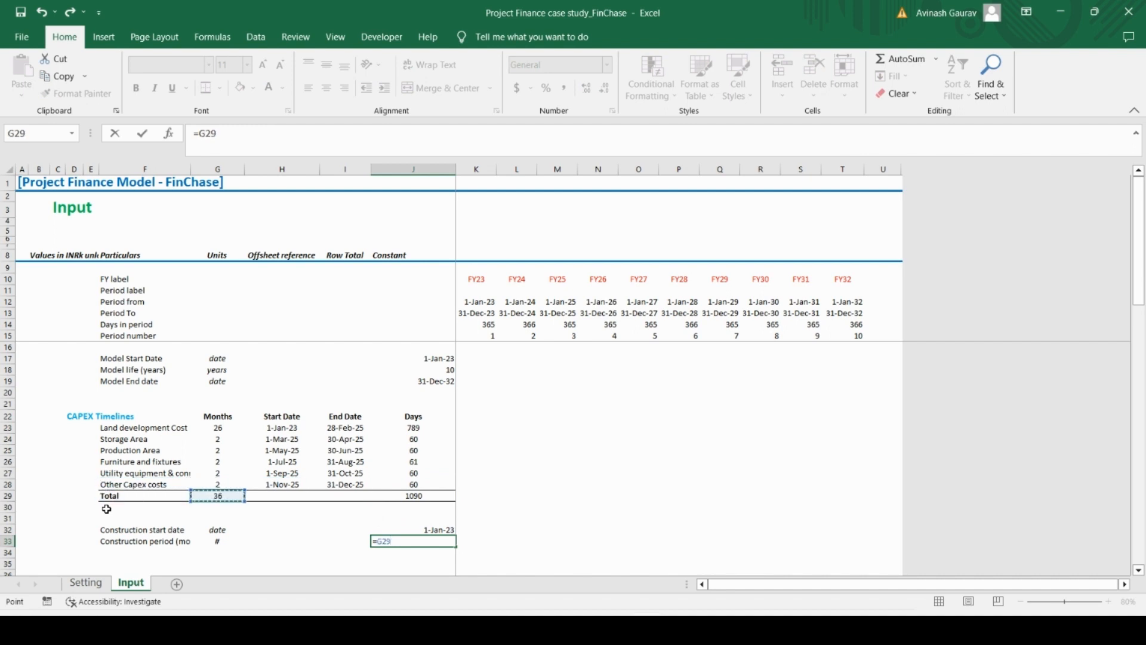
{"action": "key", "text": "Return"}
Copy the Construction start date label to F34 and change it to Construction end date
{"action": "key", "text": "Left"}
{"action": "key", "text": "Left"}
{"action": "key", "text": "Left"}
{"action": "key", "text": "Left"}
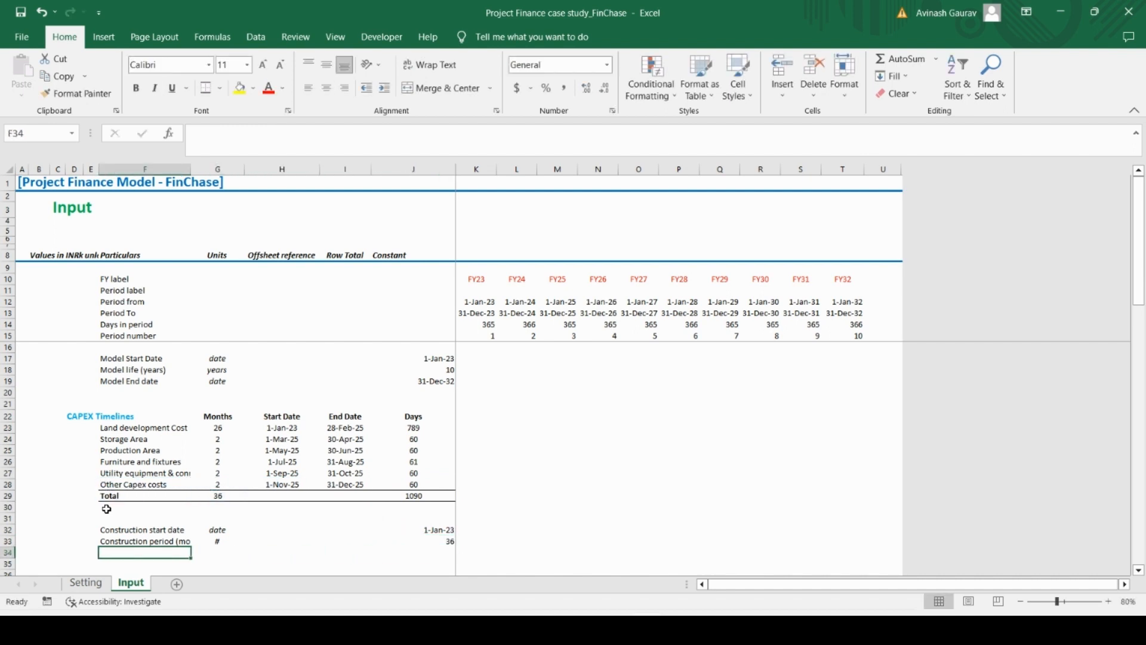
{"action": "key", "text": "Up"}
{"action": "key", "text": "Up"}
{"action": "key", "text": "ctrl+c"}
{"action": "key", "text": "Down"}
{"action": "key", "text": "Down"}
{"action": "key", "text": "ctrl+v"}
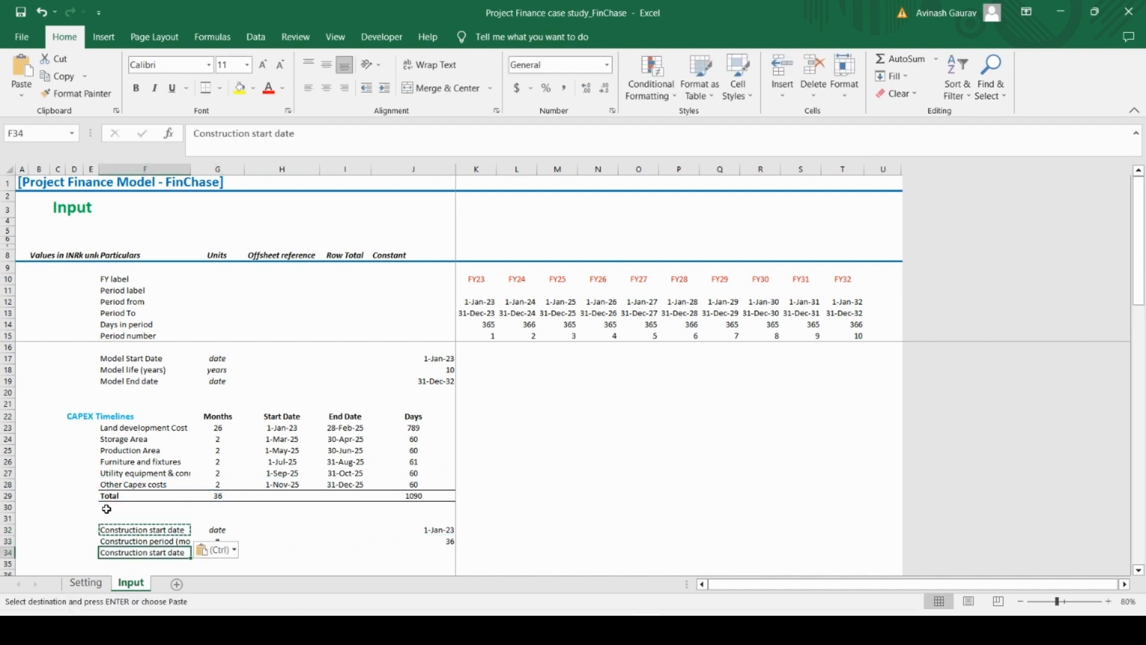
{"action": "double_click", "coordinate": [266, 134]}
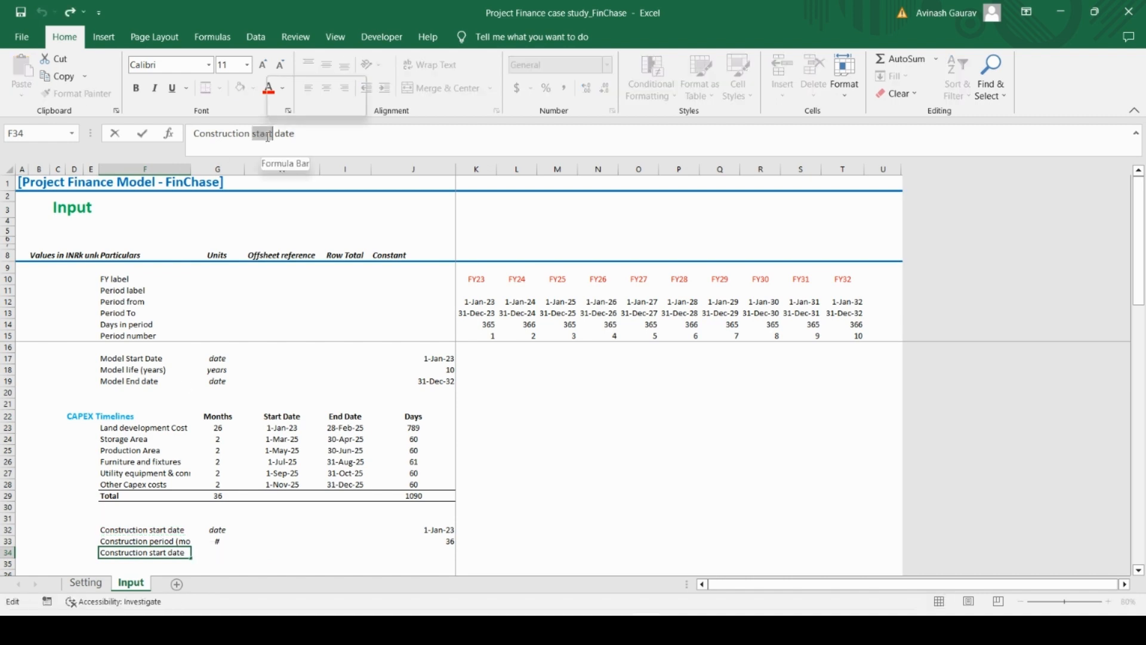
{"action": "type", "text": "end"}
{"action": "key", "text": "Return"}
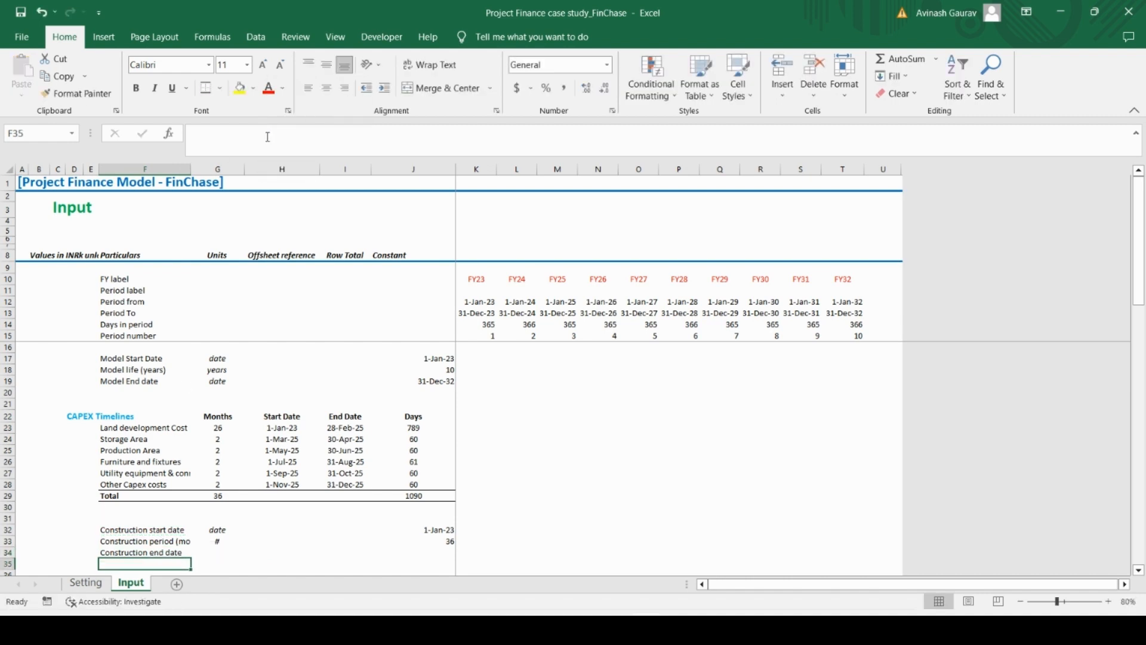
Copy the date unit from G32 to the Construction end date row in G34
{"action": "key", "text": "Up"}
{"action": "key", "text": "Right"}
{"action": "key", "text": "Up"}
{"action": "key", "text": "Up"}
{"action": "key", "text": "ctrl+c"}
{"action": "key", "text": "Down"}
{"action": "key", "text": "Down"}
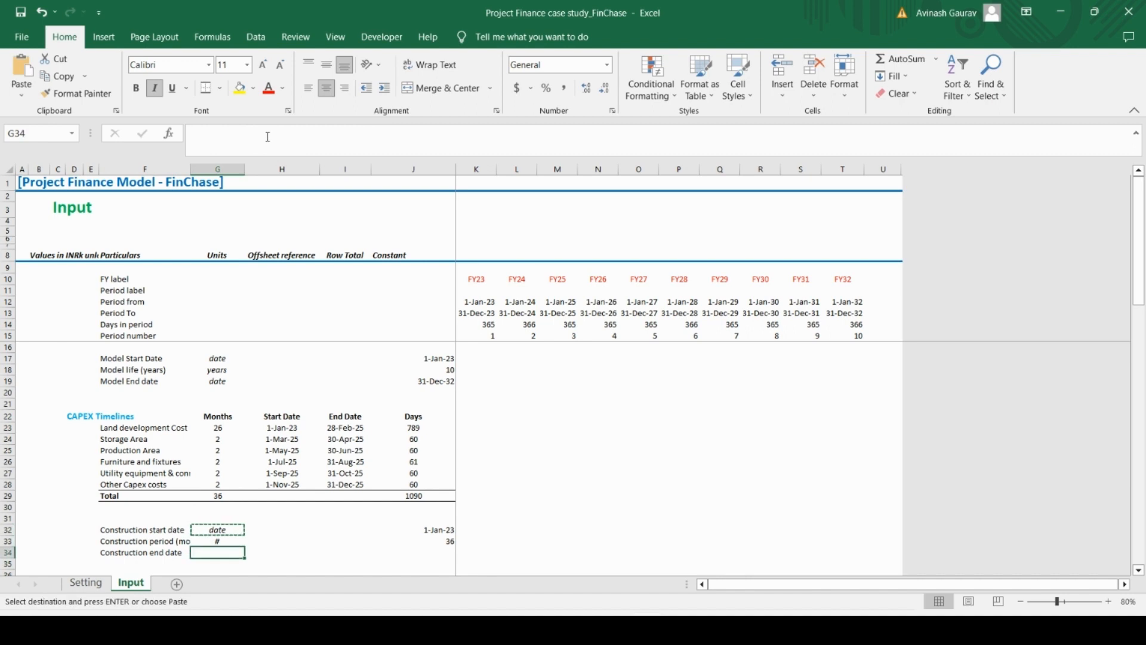
{"action": "key", "text": "ctrl+v"}
Calculate the construction end date in J34 with =EDATE(J32,J33)-1 and check it against the Other Capex costs end date
{"action": "key", "text": "Left"}
{"action": "key", "text": "Left"}
{"action": "key", "text": "Right"}
{"action": "key", "text": "Right"}
{"action": "key", "text": "Right"}
{"action": "key", "text": "Right"}
{"action": "key", "text": "Right"}
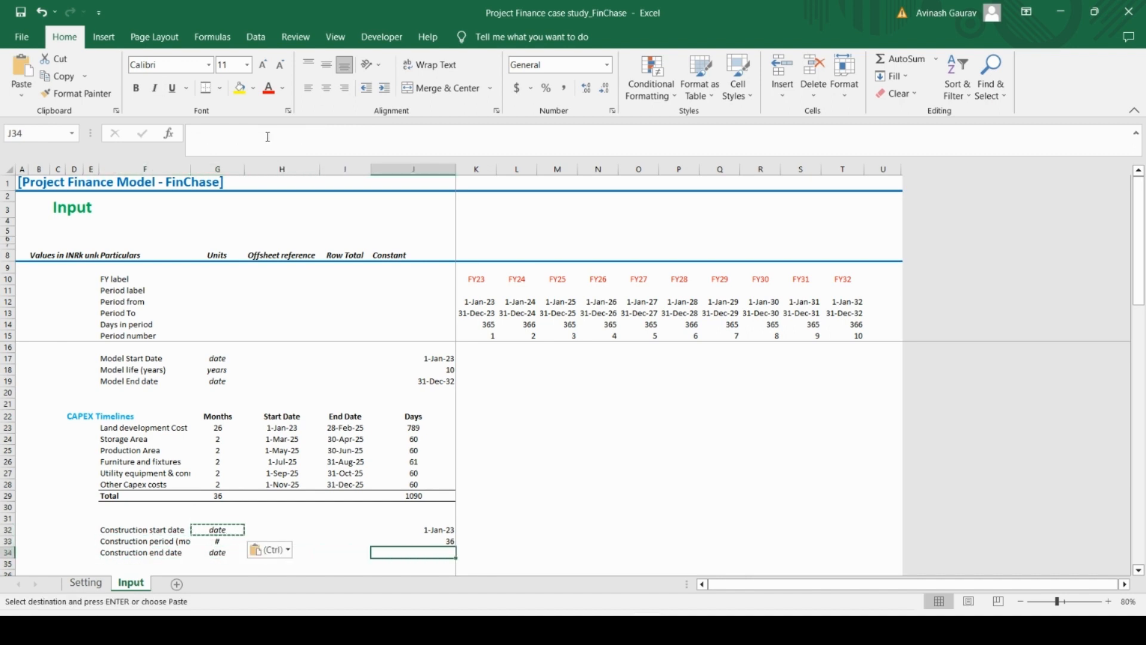
{"action": "key", "text": "Escape"}
{"action": "type", "text": "="}
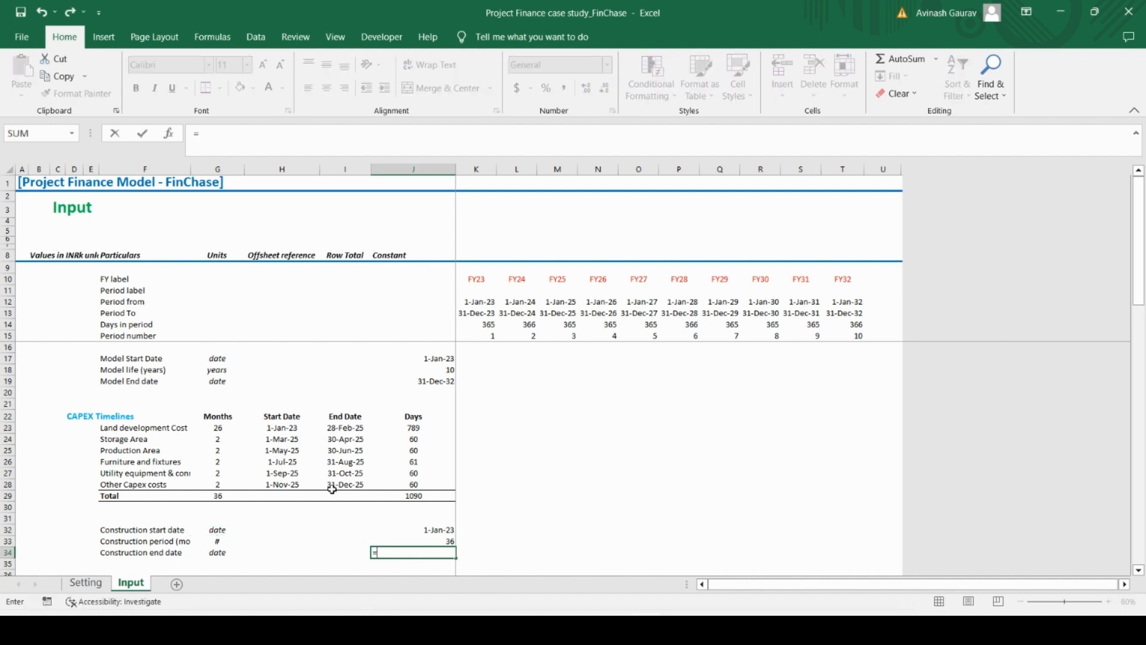
{"action": "type", "text": "="}
{"action": "key", "text": "BackSpace"}
{"action": "type", "text": "e"}
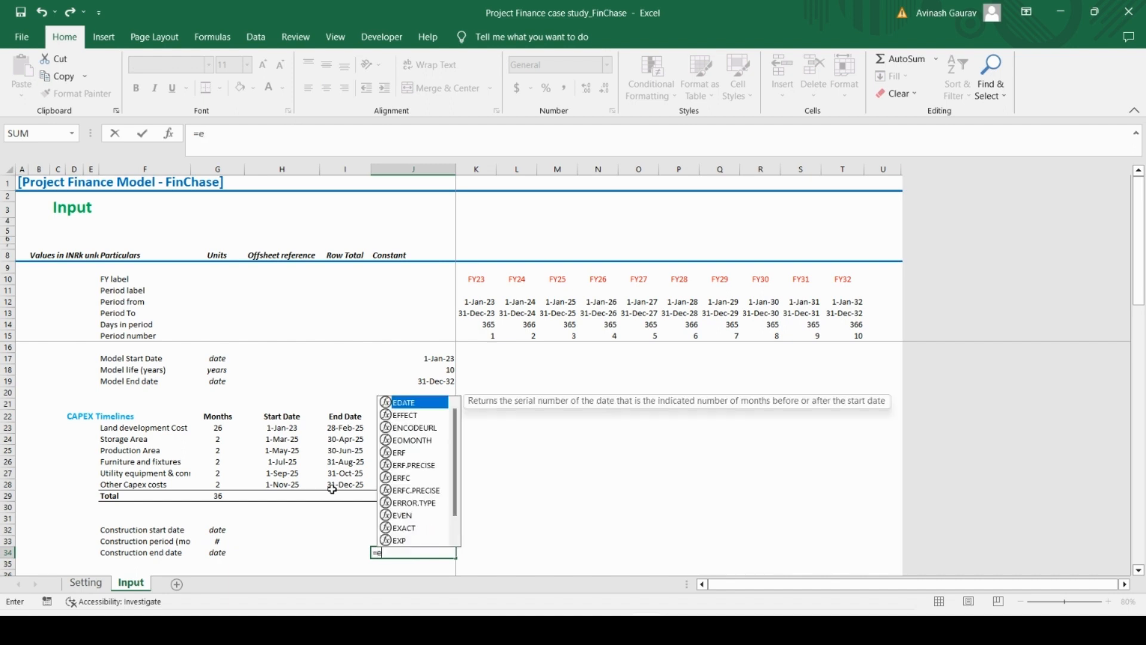
{"action": "type", "text": "date"}
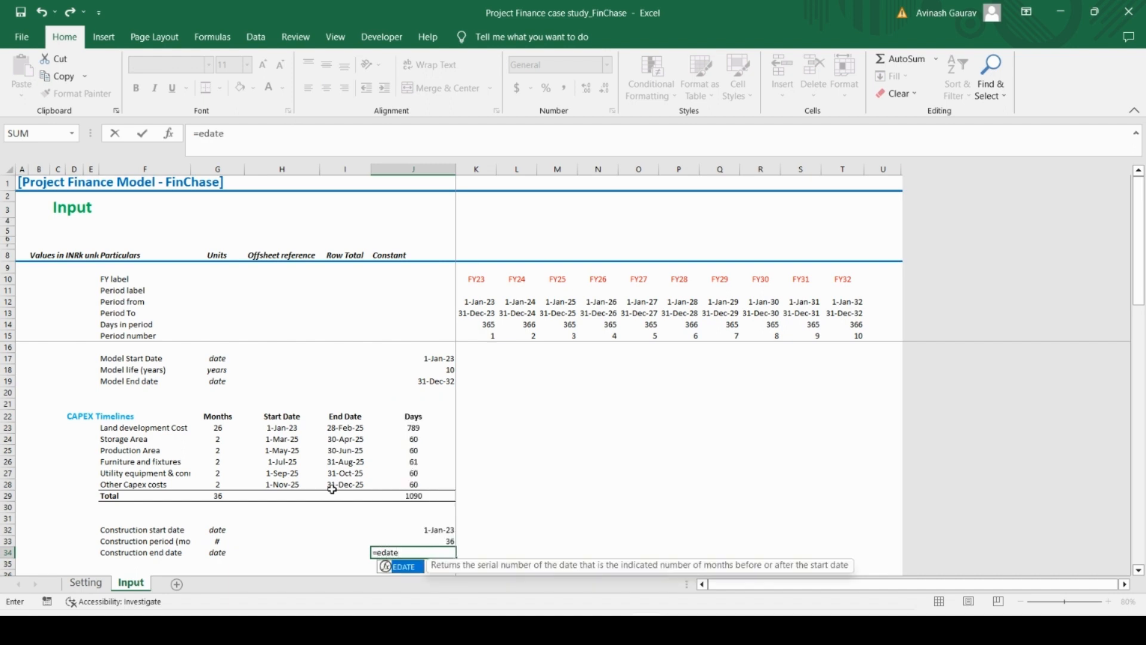
{"action": "key", "text": "Tab"}
{"action": "key", "text": "Up"}
{"action": "key", "text": "Up"}
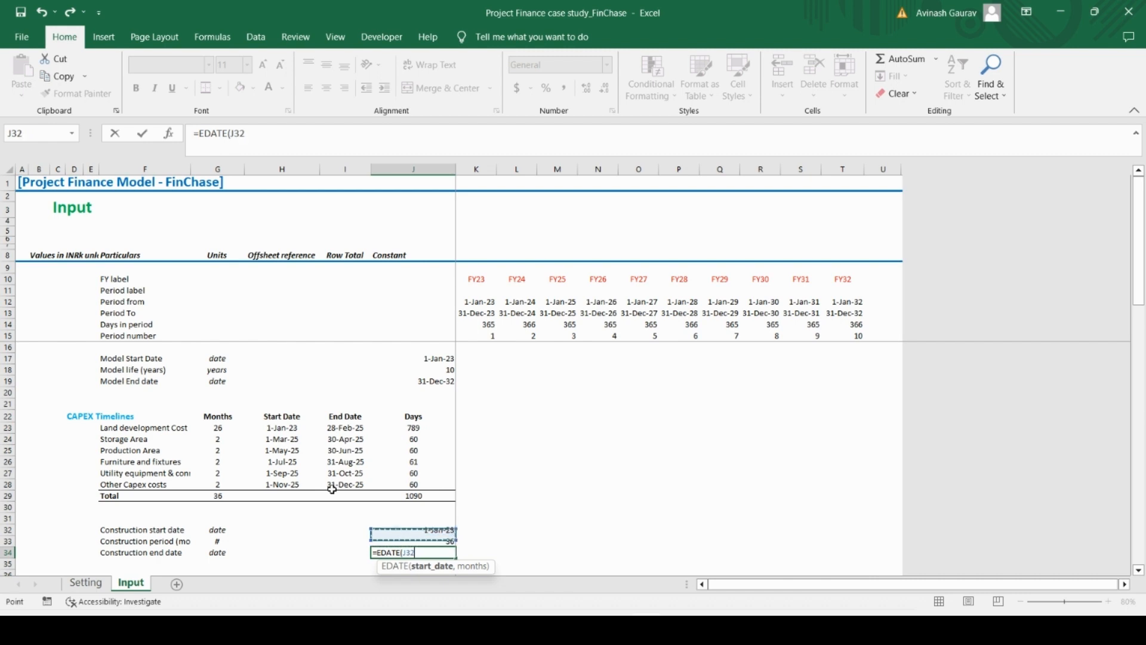
{"action": "type", "text": ","}
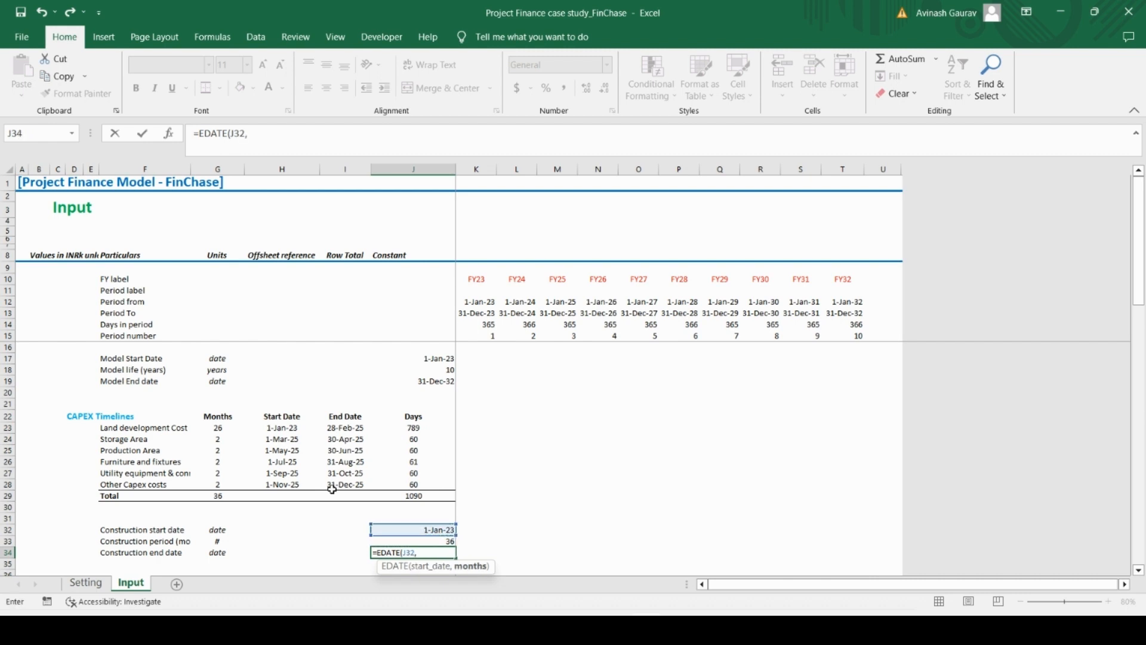
{"action": "key", "text": "Up"}
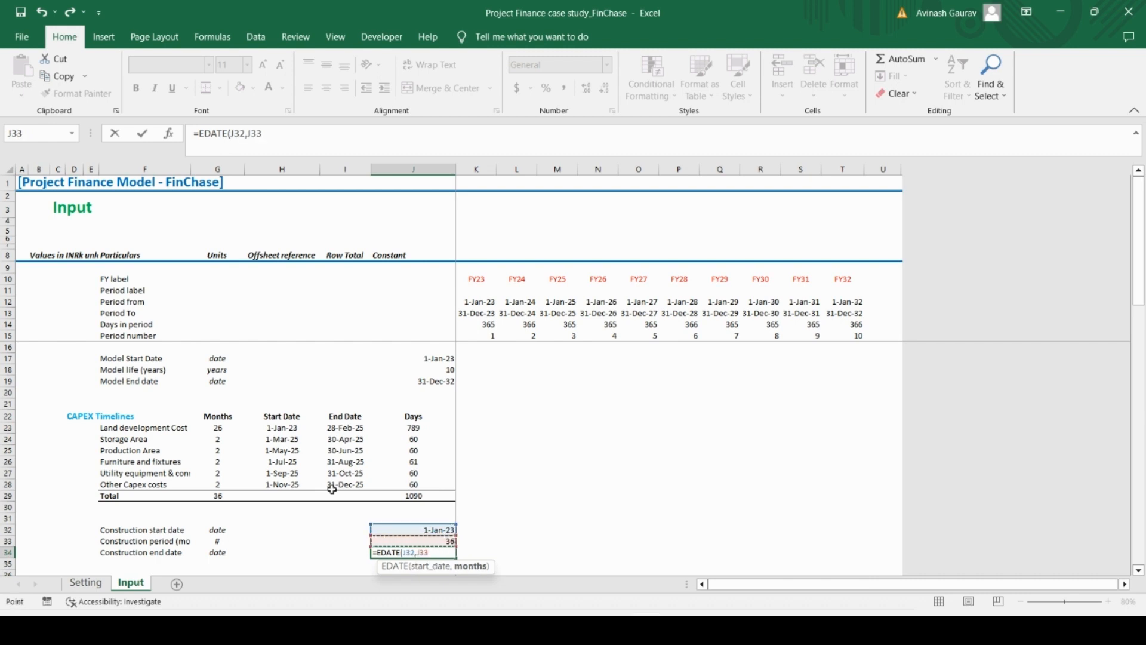
{"action": "type", "text": ")-1"}
{"action": "key", "text": "Return"}
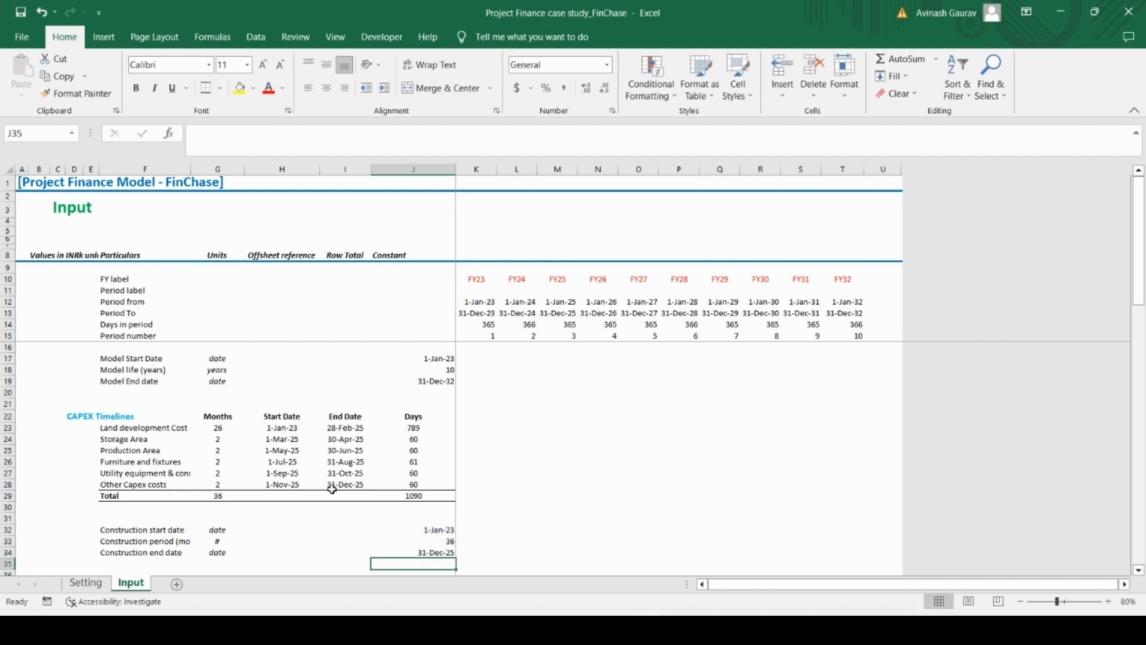
{"action": "key", "text": "Up"}
{"action": "key", "text": "Down"}
{"action": "key", "text": "Up"}
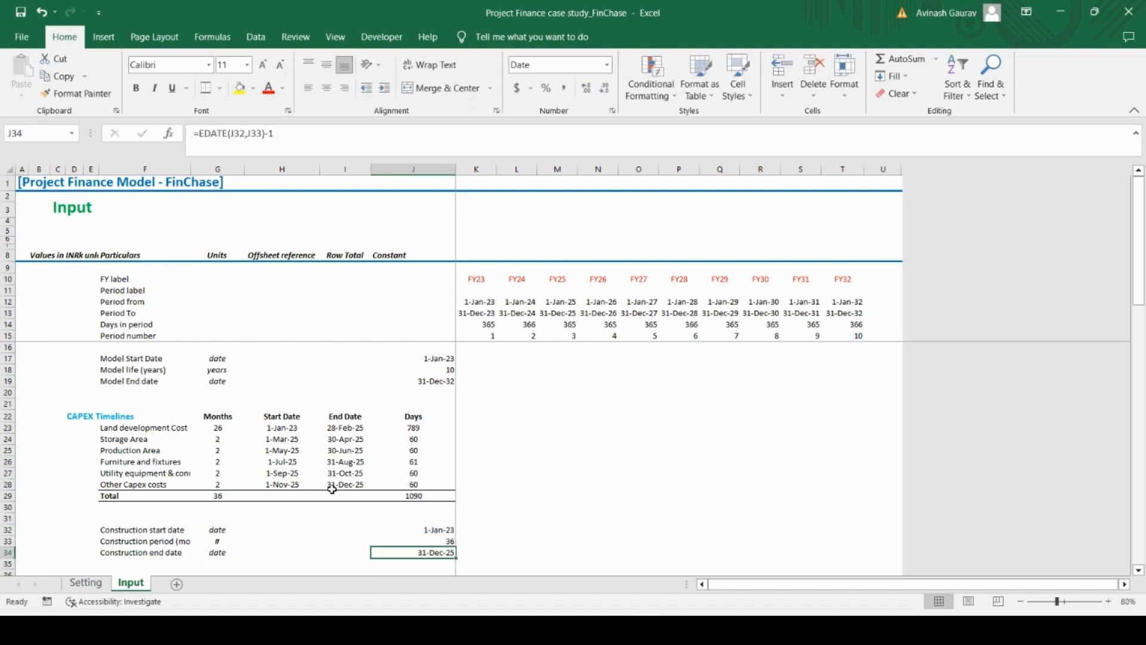
{"action": "left_click", "coordinate": [343, 485]}
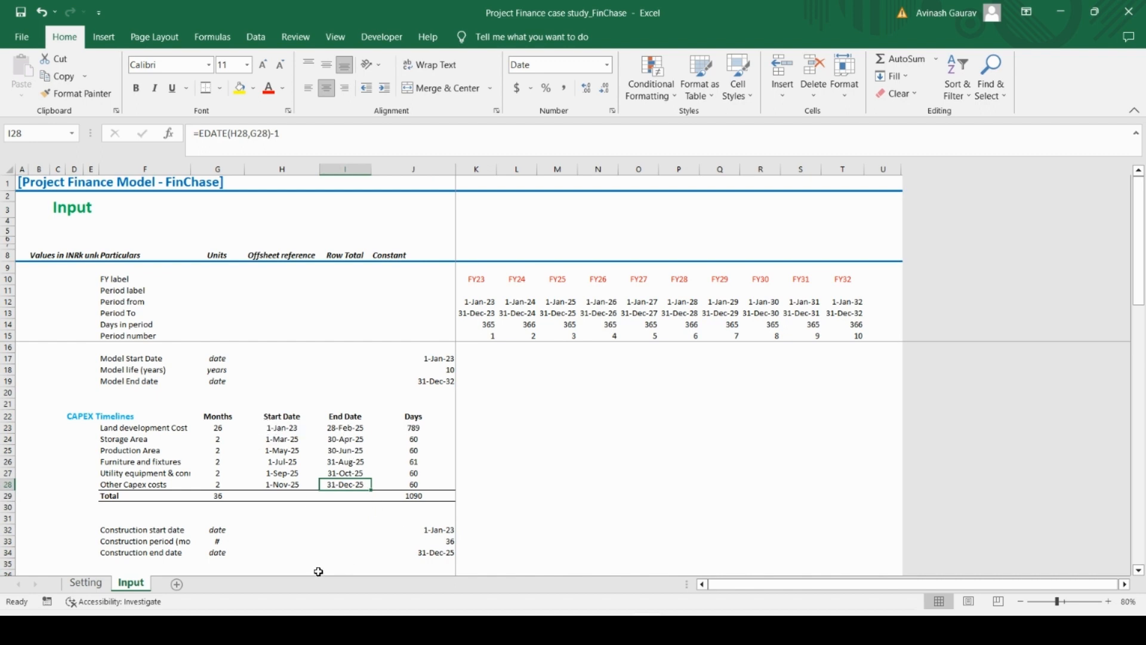
Make the CAPEX Timelines total values in G29:J29 bold
{"action": "left_click", "coordinate": [214, 493]}
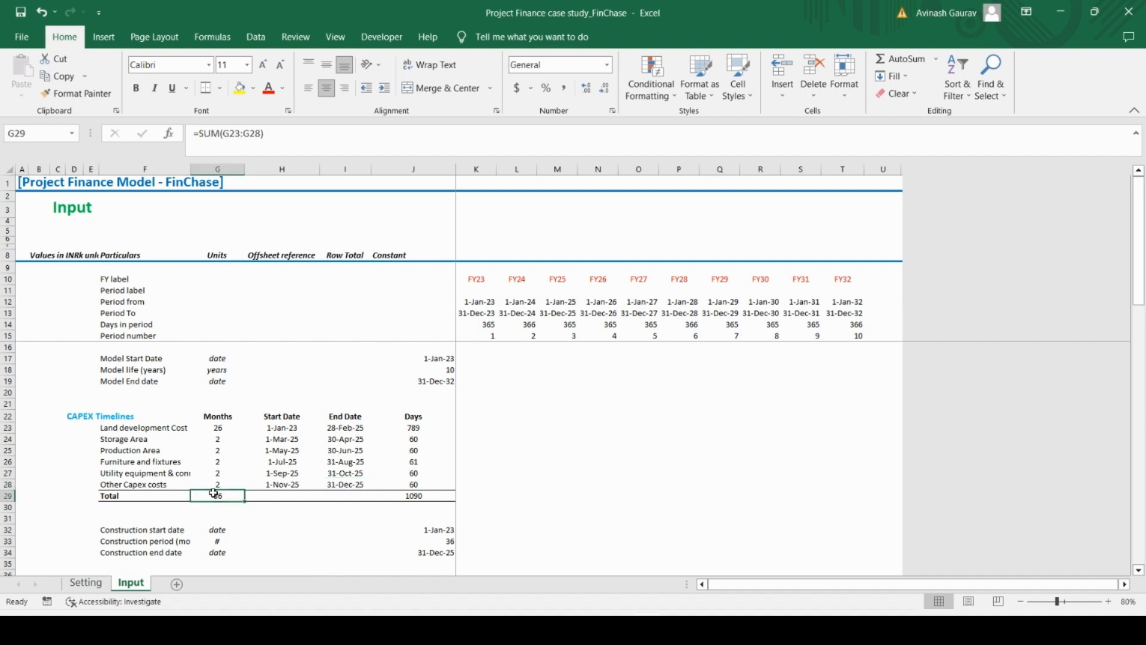
{"action": "key", "text": "shift+Right"}
{"action": "key", "text": "shift+Right"}
{"action": "key", "text": "shift+Right"}
{"action": "key", "text": "ctrl+b"}
Enter the row label Operations start date in F36, leaving a blank row below Construction end date
{"action": "key", "text": "Down"}
{"action": "key", "text": "Down"}
{"action": "key", "text": "Down"}
{"action": "key", "text": "Down"}
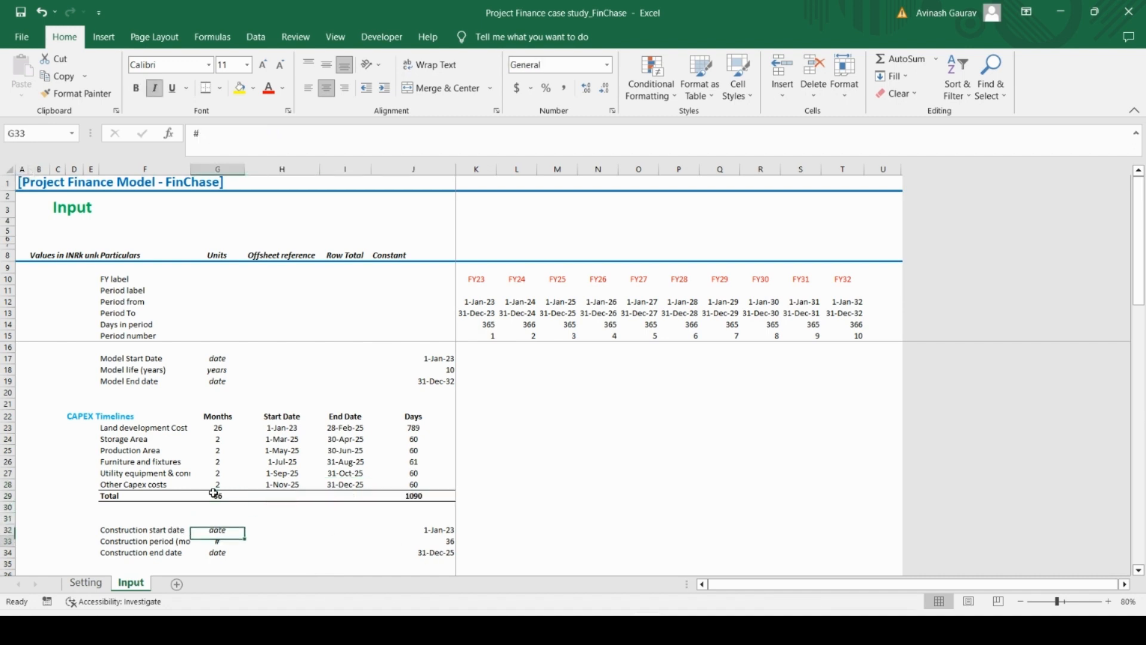
{"action": "key", "text": "Right"}
{"action": "key", "text": "Right"}
{"action": "key", "text": "Right"}
{"action": "key", "text": "Down"}
{"action": "key", "text": "Down"}
{"action": "key", "text": "Down"}
{"action": "key", "text": "Down"}
{"action": "key", "text": "Down"}
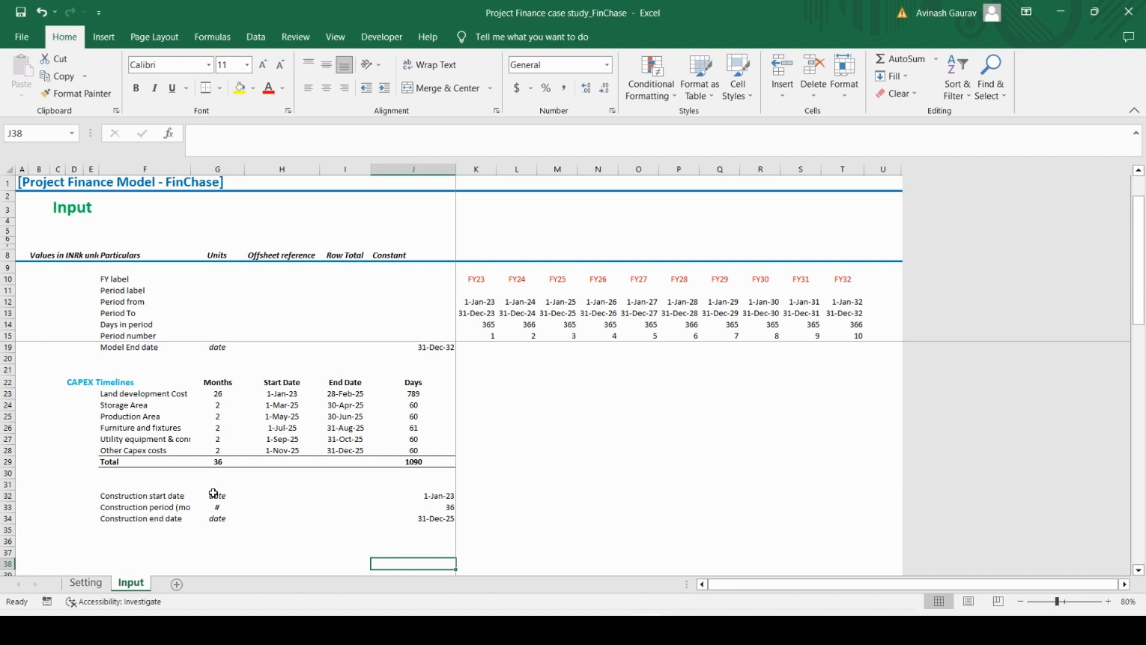
{"action": "key", "text": "Left"}
{"action": "key", "text": "Left"}
{"action": "key", "text": "Left"}
{"action": "key", "text": "Left"}
{"action": "key", "text": "Up"}
{"action": "key", "text": "Up"}
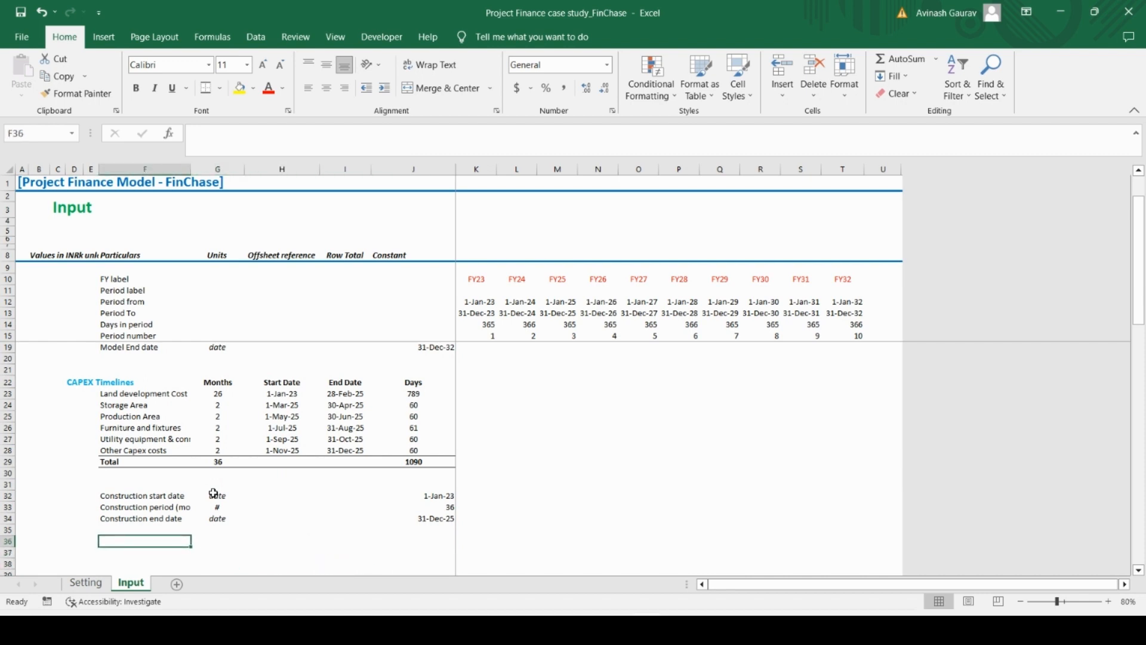
{"action": "key", "text": "Caps_Lock"}
{"action": "type", "text": "Operati"}
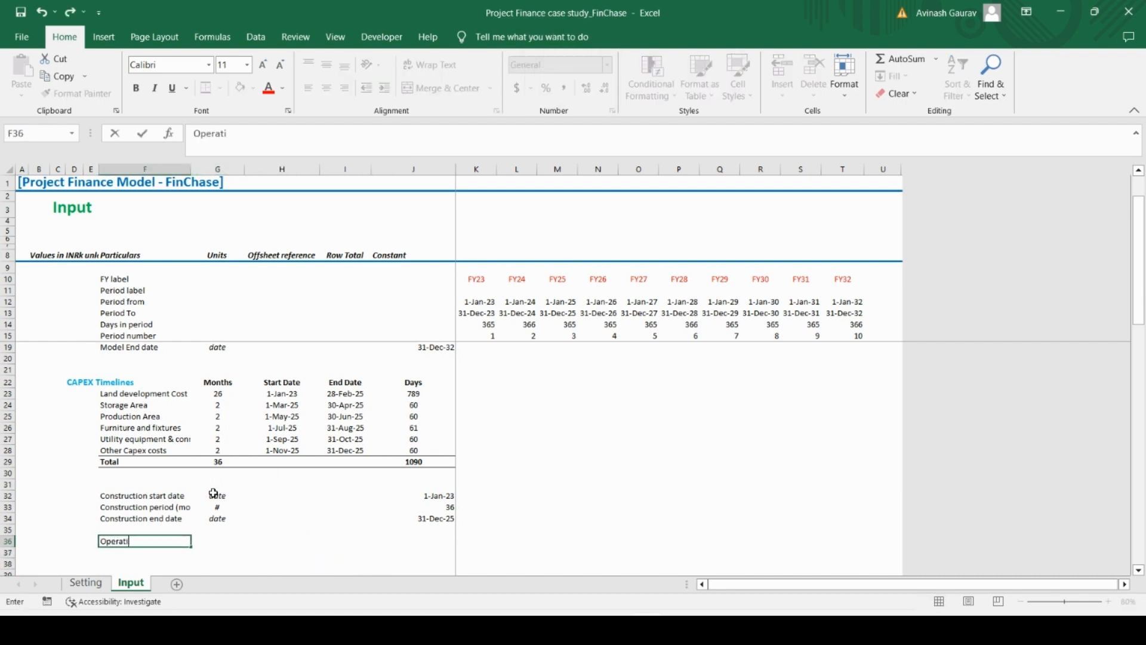
{"action": "type", "text": "ons start date"}
{"action": "key", "text": "Return"}
Copy the date unit from G34 to the Operations start date row in G36
{"action": "key", "text": "Up"}
{"action": "key", "text": "Up"}
{"action": "key", "text": "Up"}
{"action": "key", "text": "Right"}
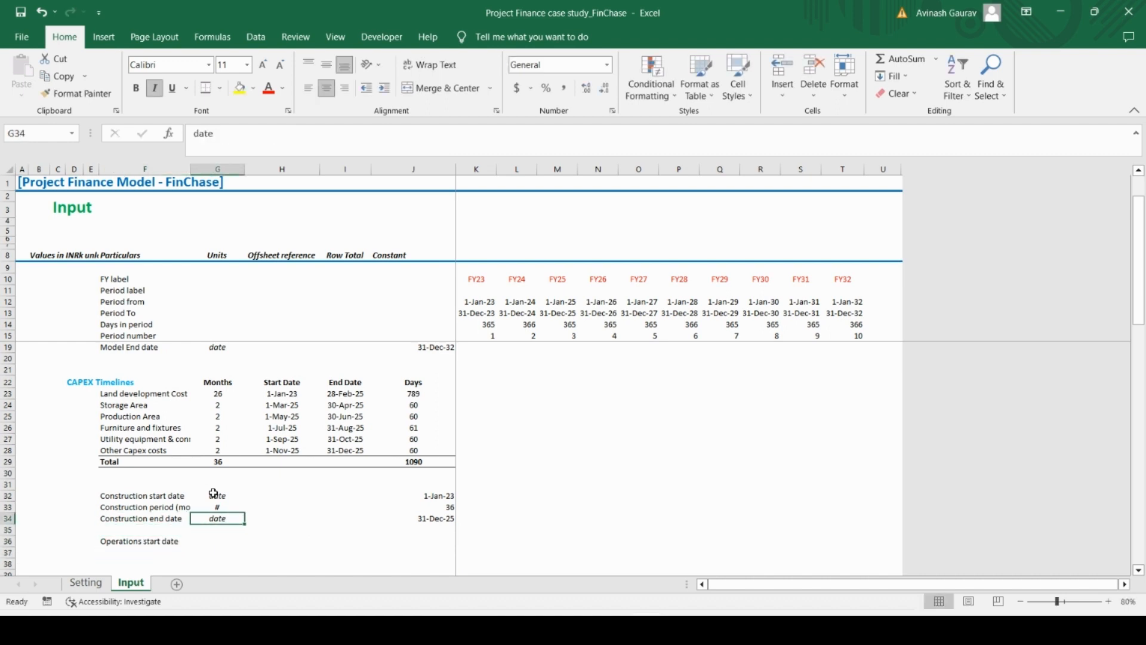
{"action": "key", "text": "ctrl+c"}
{"action": "key", "text": "Down"}
{"action": "key", "text": "Down"}
{"action": "key", "text": "ctrl+v"}
Set the operations start date in J36 to the day after construction ends with =J34+1
{"action": "key", "text": "Right"}
{"action": "key", "text": "Right"}
{"action": "key", "text": "Right"}
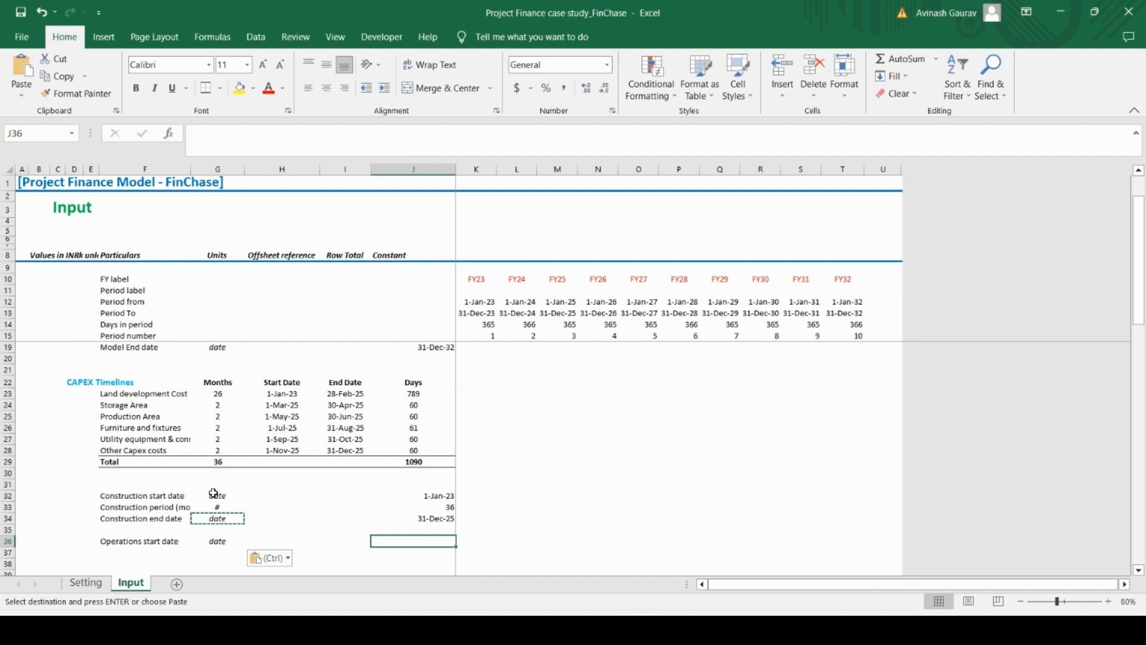
{"action": "type", "text": "="}
{"action": "key", "text": "Up"}
{"action": "key", "text": "Up"}
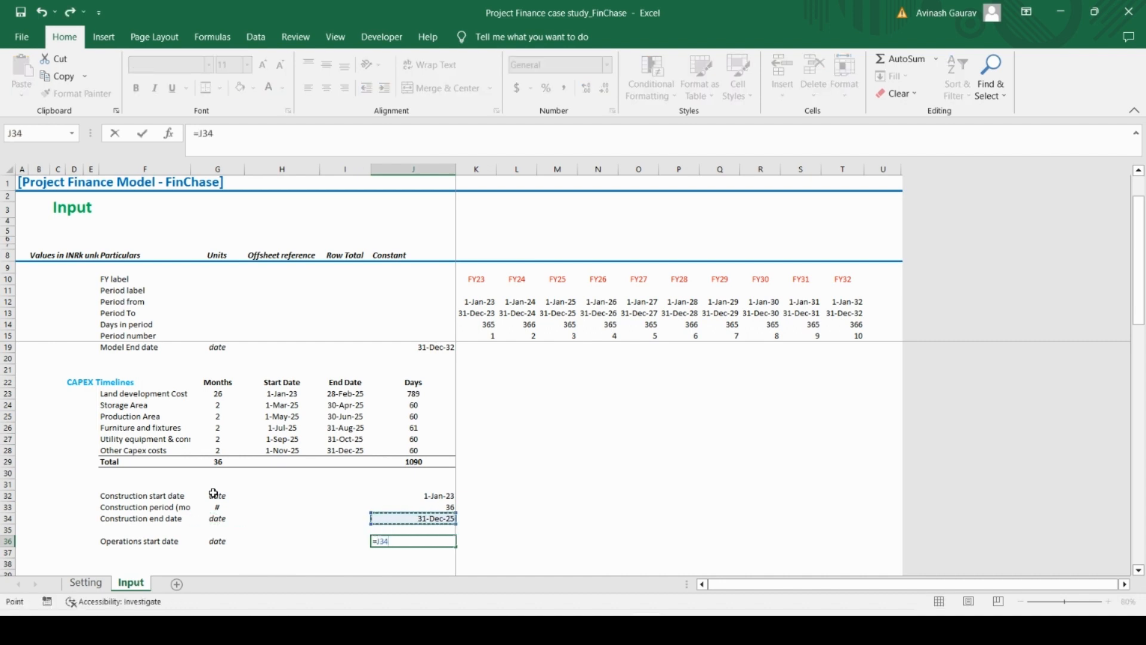
{"action": "type", "text": "+1"}
{"action": "key", "text": "Return"}
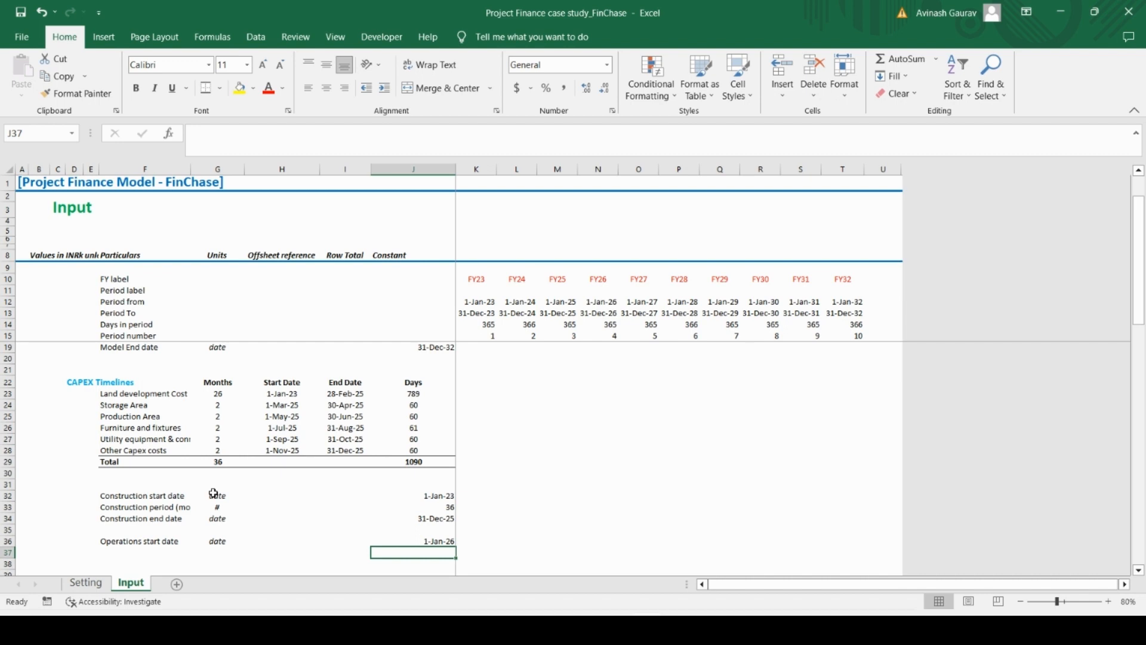
Enter the row label Flags for construction phase in F38, leaving a blank row below Operations start date
{"action": "scroll", "coordinate": [213, 493], "scroll_direction": "down", "scroll_amount": 4}
{"action": "left_click", "coordinate": [118, 428]}
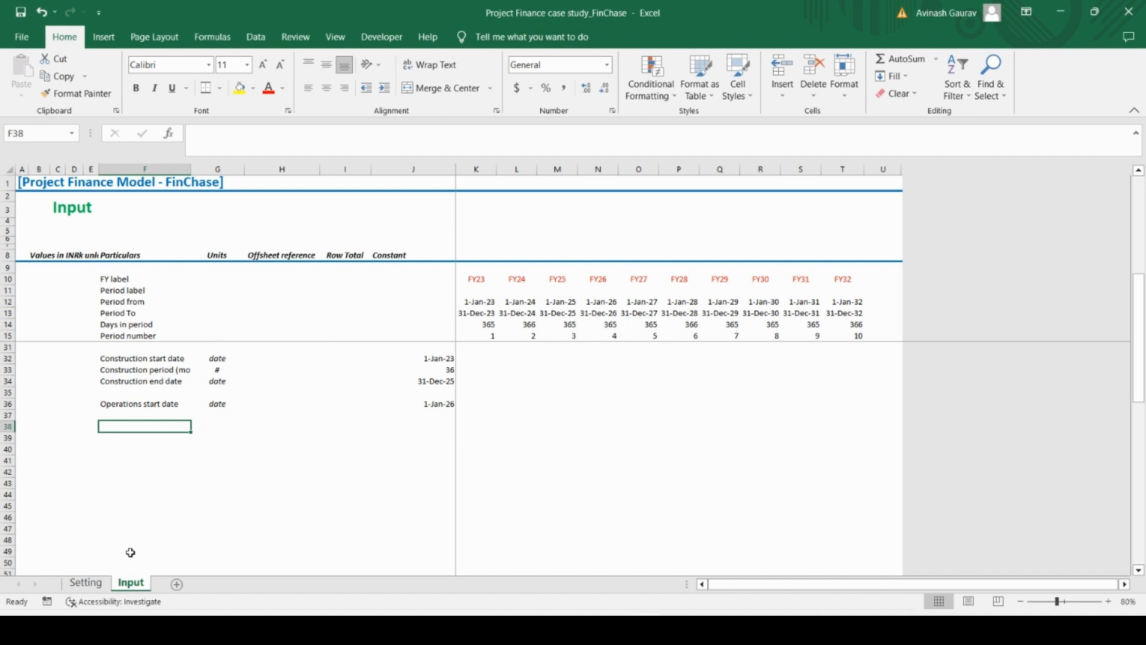
{"action": "type", "text": "Flags"}
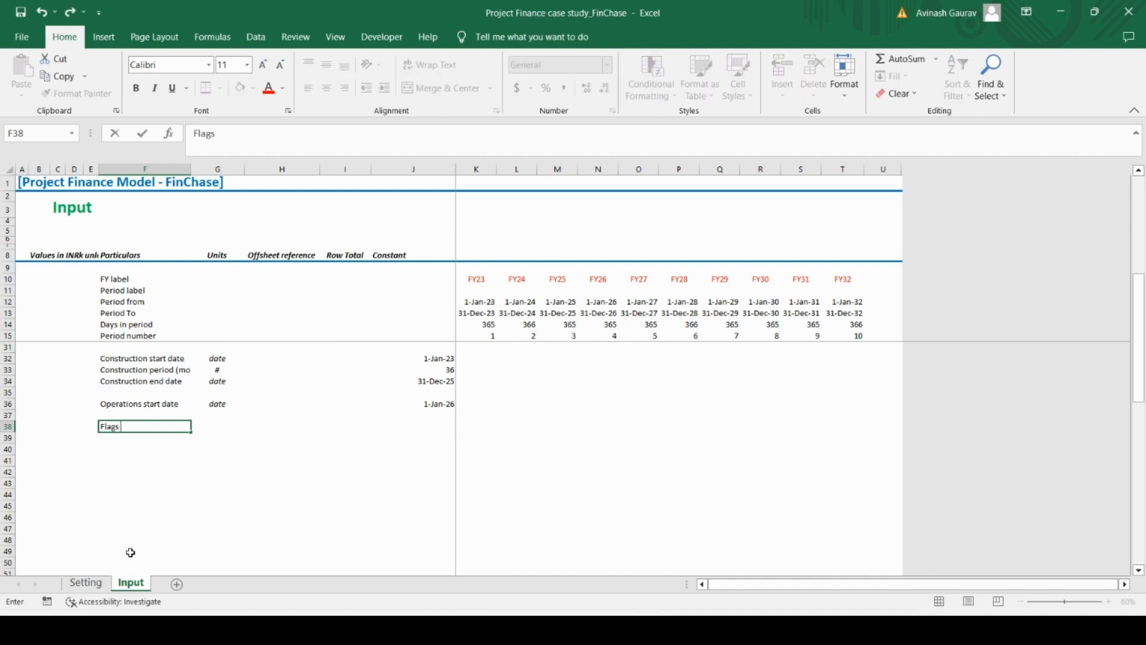
{"action": "type", "text": " for construction p"}
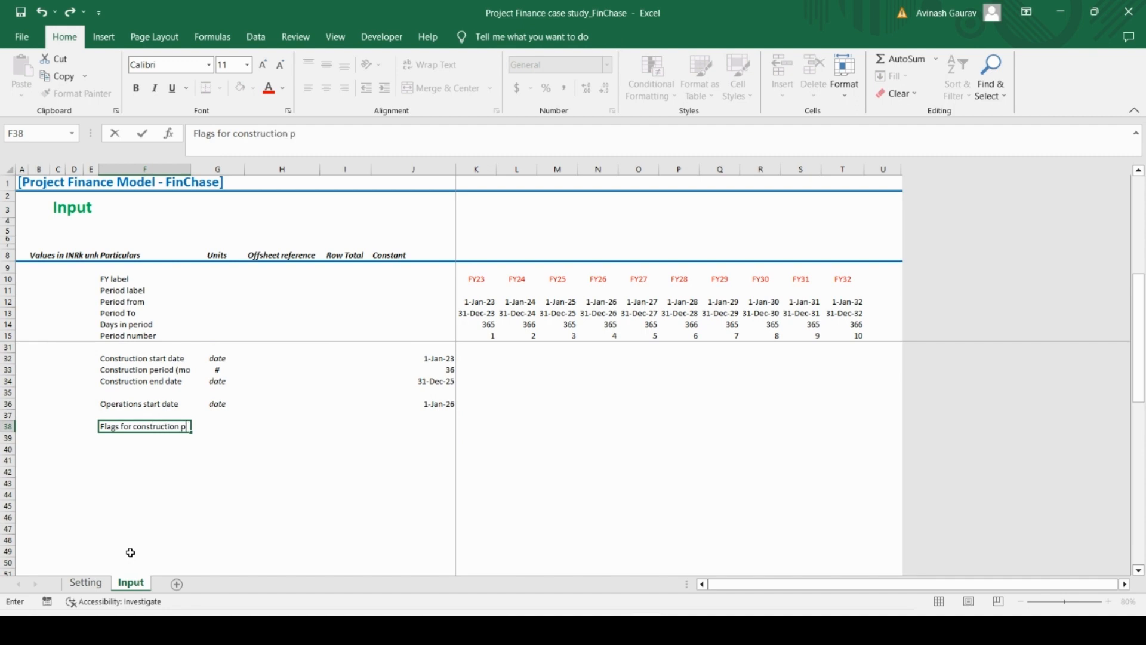
{"action": "type", "text": "hase"}
{"action": "key", "text": "ctrl+Return"}
Enter [0,1] as the unit for the construction phase flags in G38
{"action": "key", "text": "Up"}
{"action": "key", "text": "Right"}
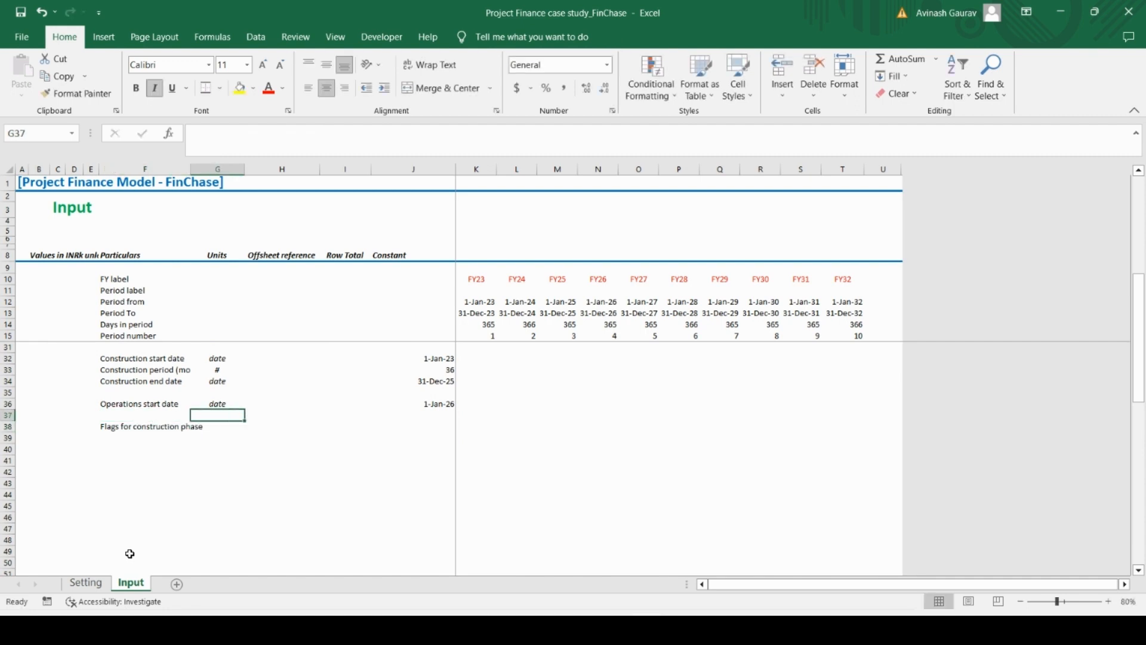
{"action": "key", "text": "Down"}
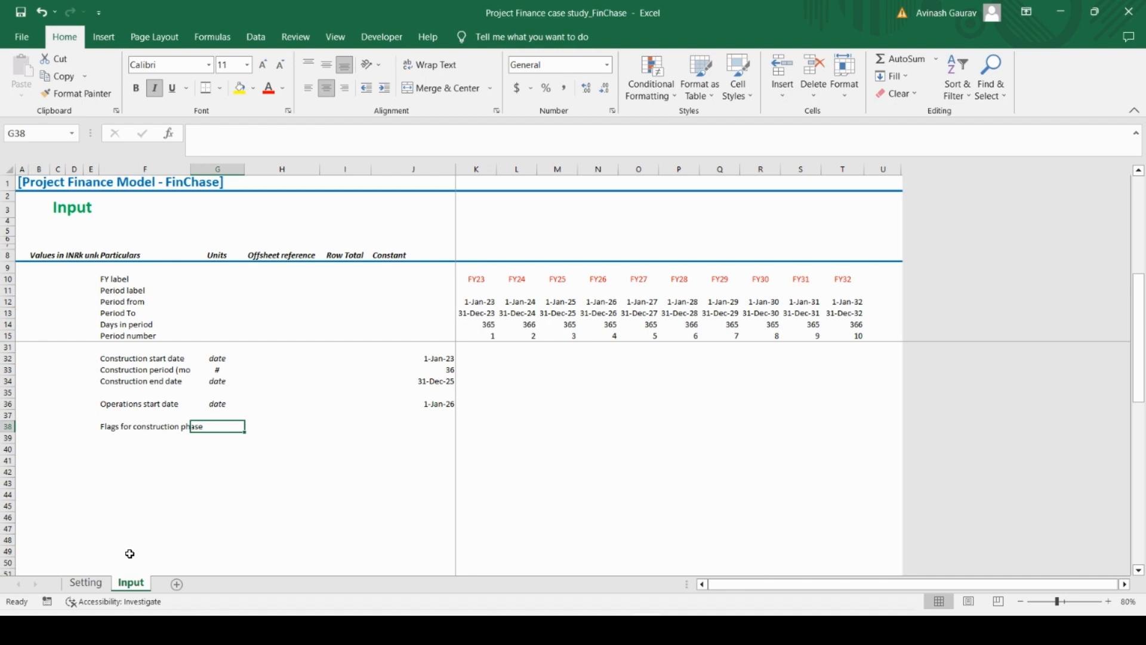
{"action": "type", "text": "["}
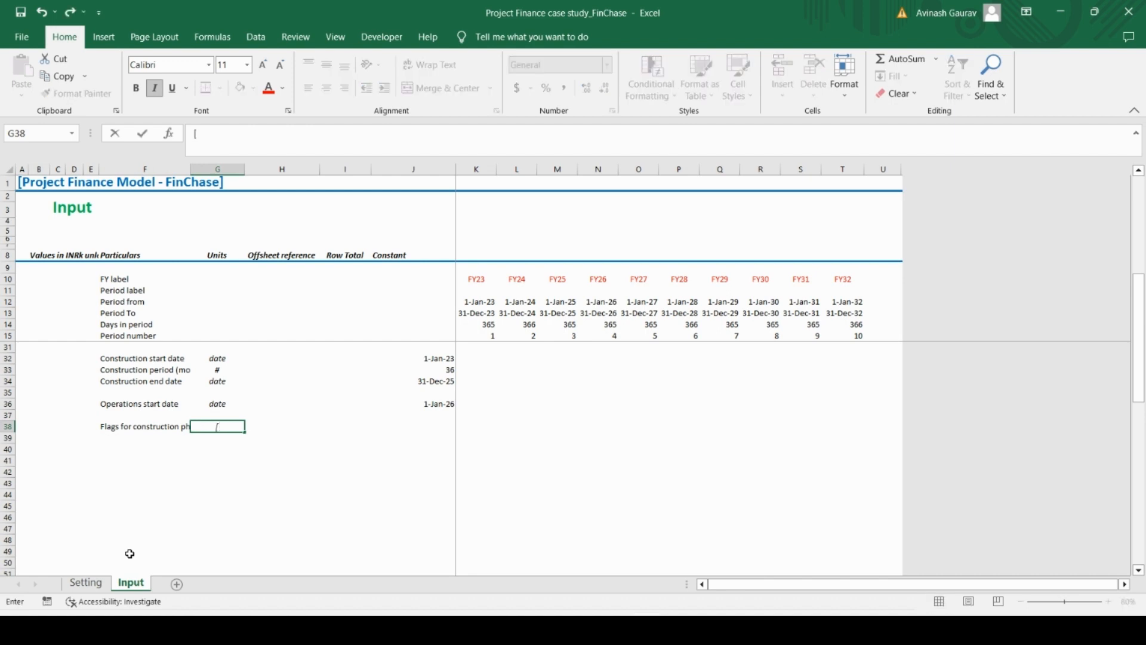
{"action": "type", "text": "0,1]"}
{"action": "key", "text": "Return"}
AutoFit column F to the width of the Flags for construction phase label
{"action": "key", "text": "Up"}
{"action": "key", "text": "Left"}
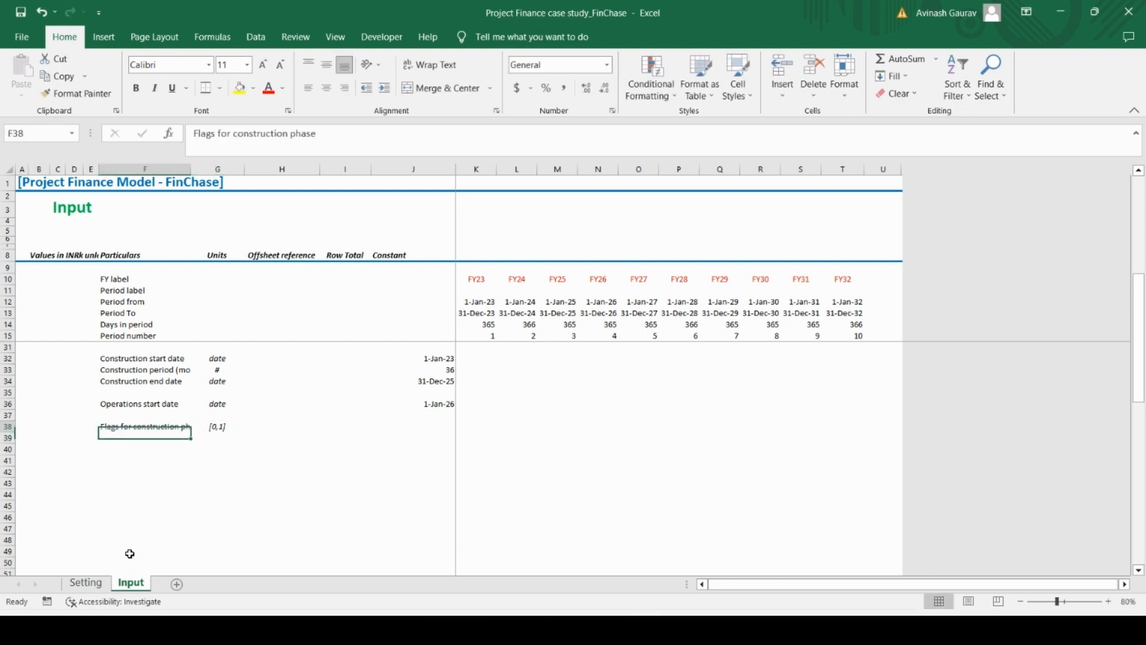
{"action": "key", "text": "alt+o"}
{"action": "key", "text": "c"}
{"action": "key", "text": "a"}
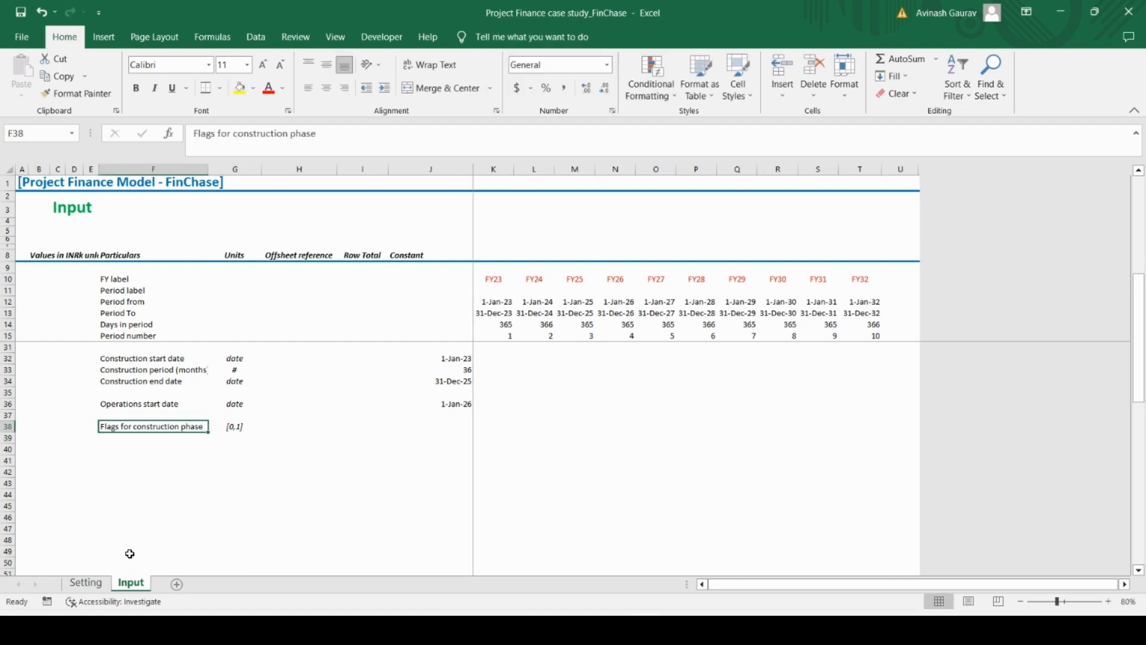
Enter the construction flag 1 by hand for FY23 to FY25 in K38:M38
{"action": "left_click", "coordinate": [489, 428]}
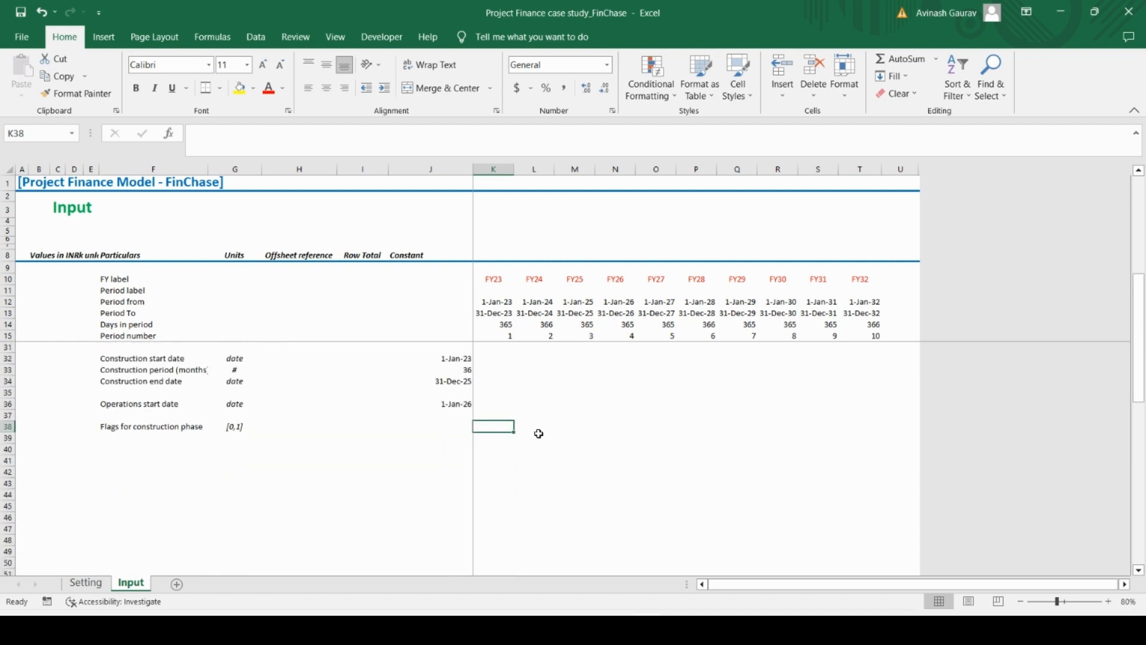
{"action": "scroll", "coordinate": [538, 433], "scroll_direction": "up", "scroll_amount": 5}
{"action": "scroll", "coordinate": [532, 439], "scroll_direction": "down", "scroll_amount": 4}
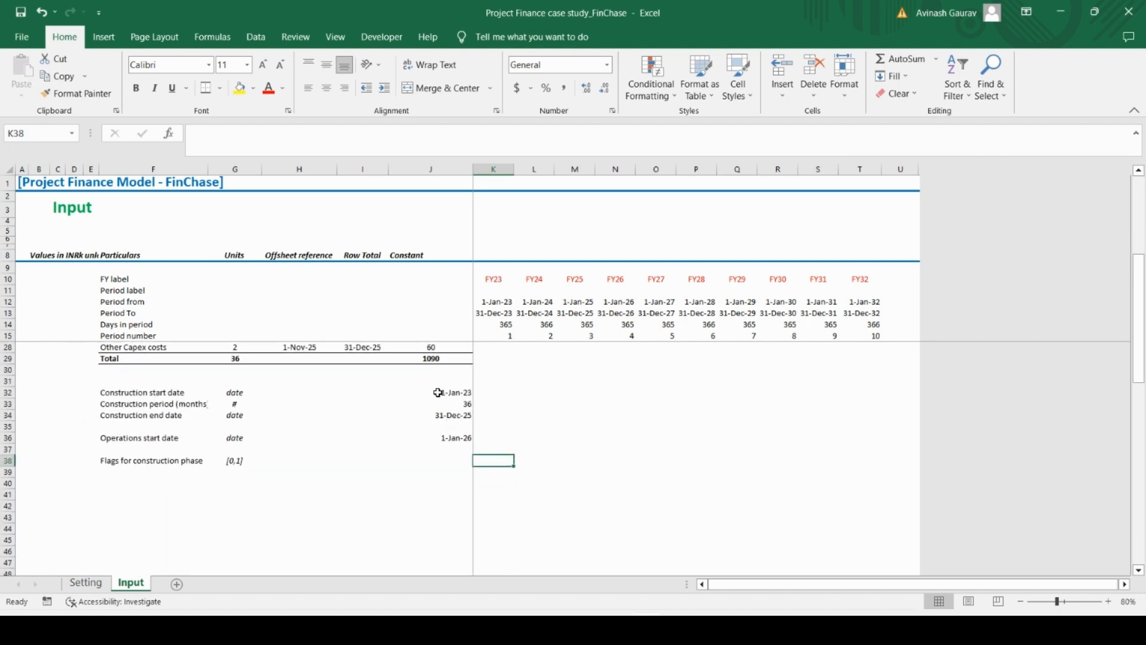
{"action": "left_click", "coordinate": [438, 394]}
{"action": "left_click", "coordinate": [496, 460]}
{"action": "left_click", "coordinate": [493, 440]}
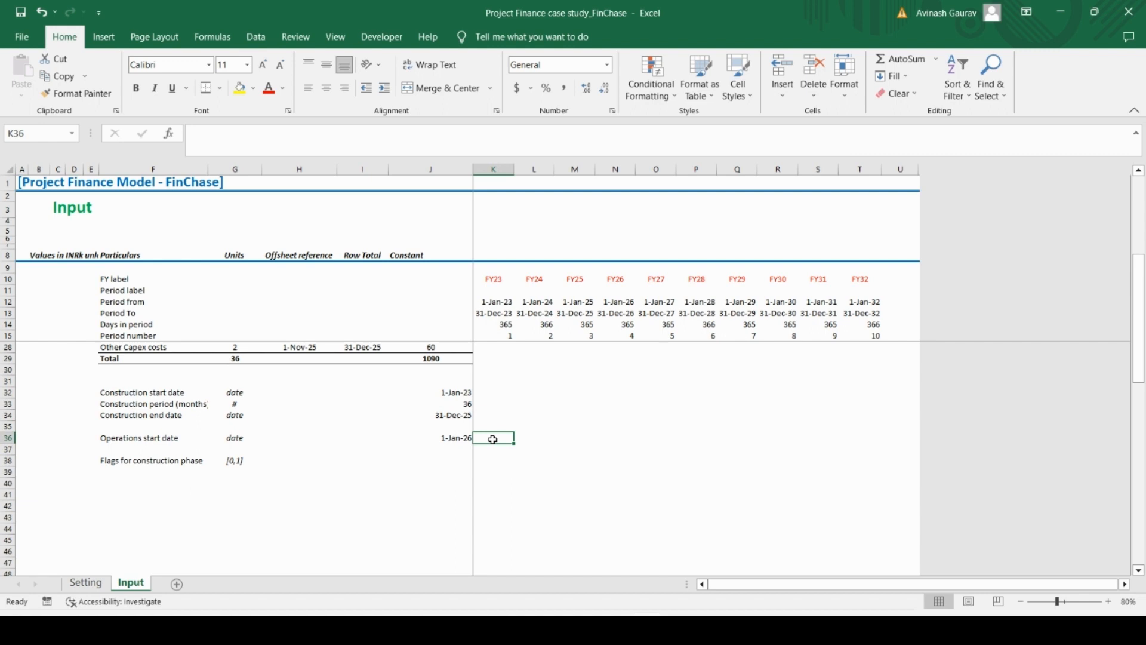
{"action": "key", "text": "Down"}
{"action": "key", "text": "Down"}
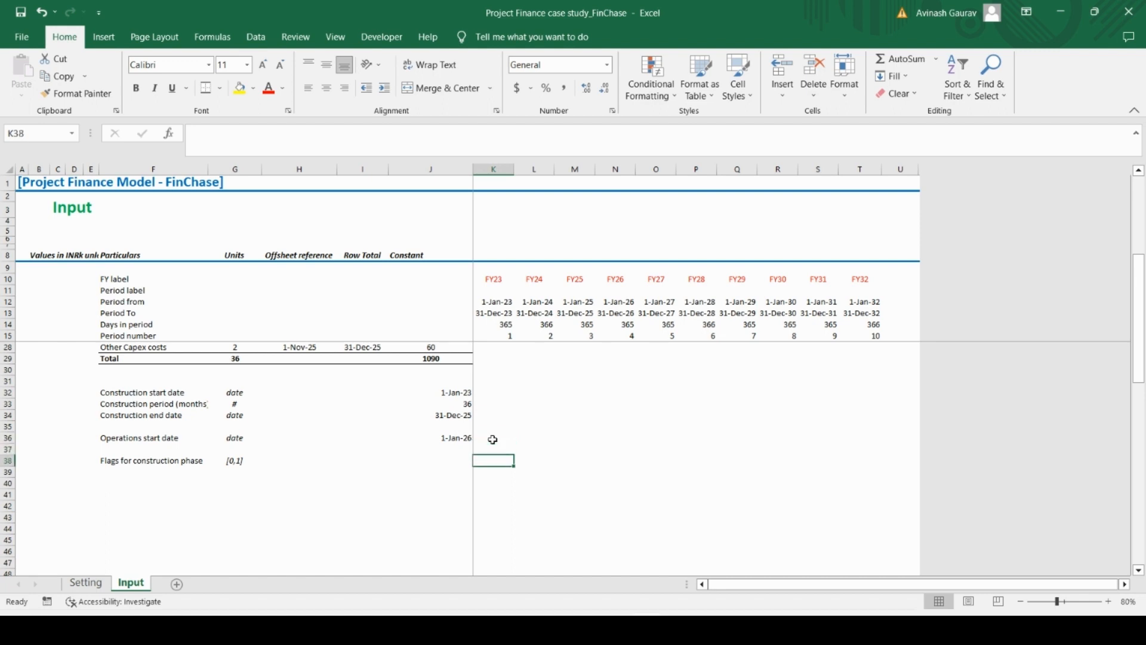
{"action": "type", "text": "1"}
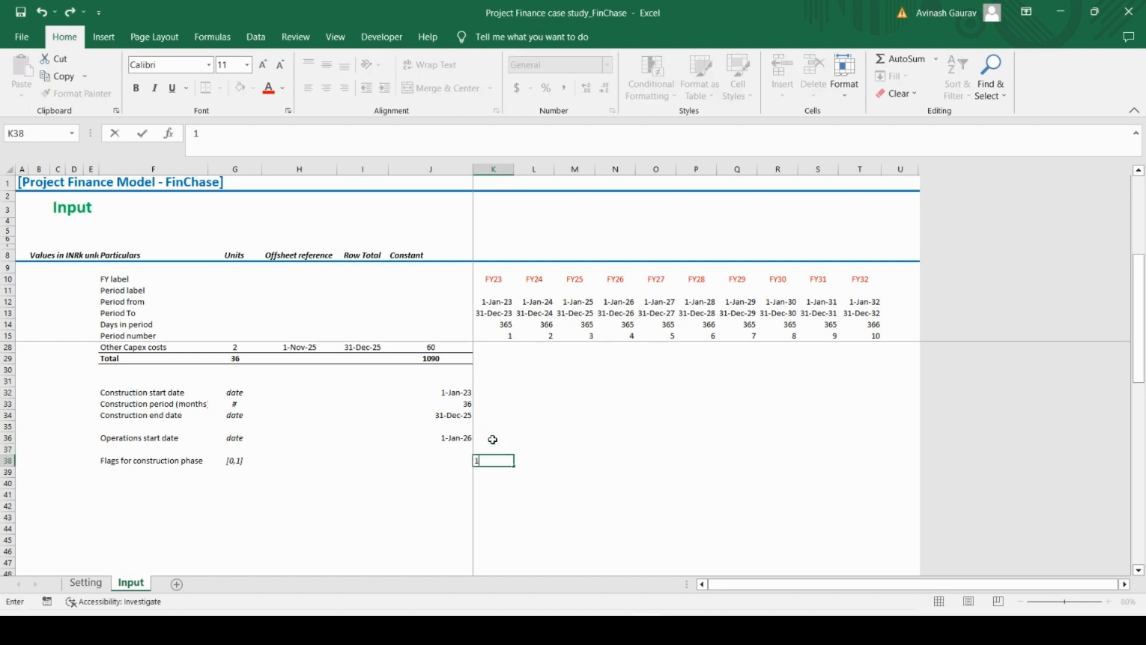
{"action": "key", "text": "ctrl+Return"}
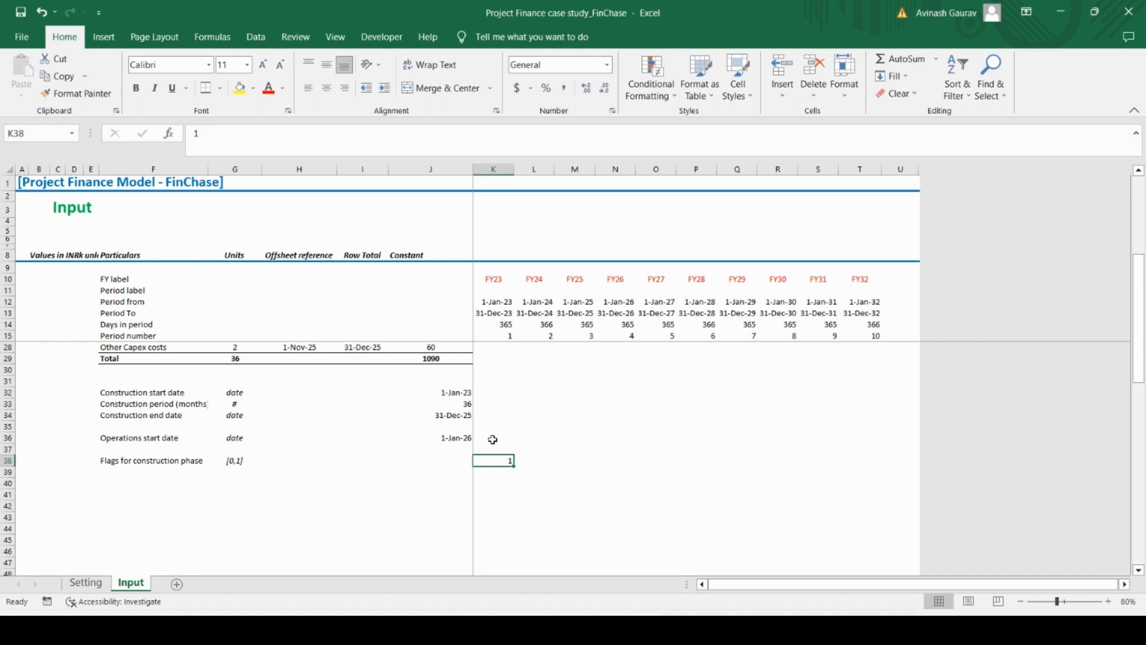
{"action": "key", "text": "Right"}
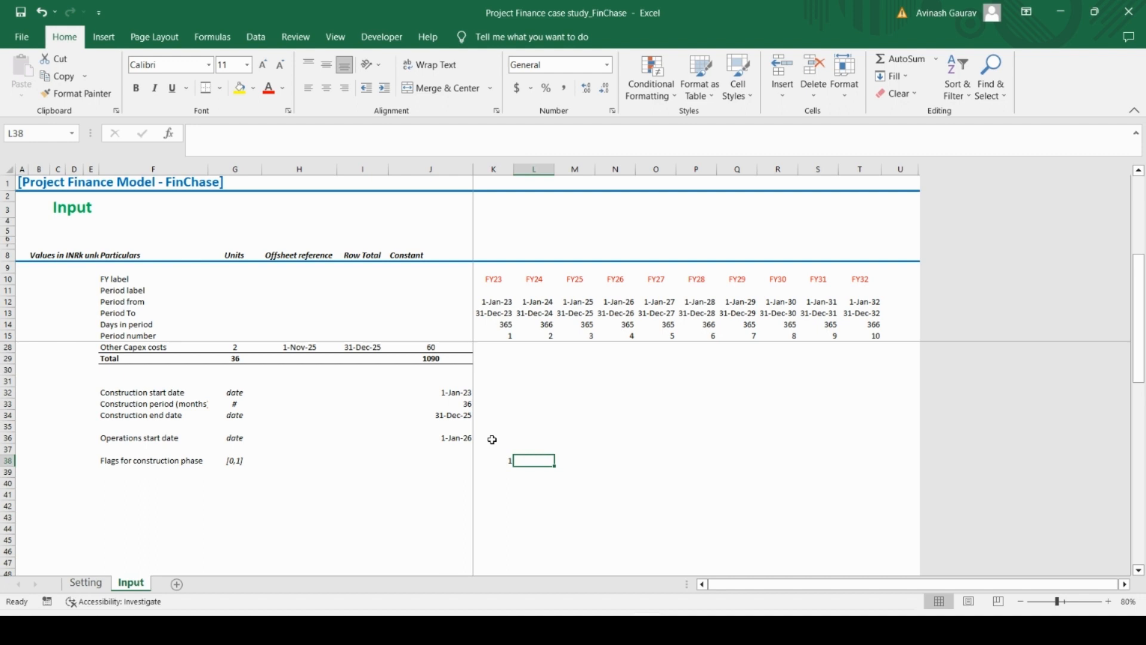
{"action": "type", "text": "1"}
{"action": "key", "text": "Tab"}
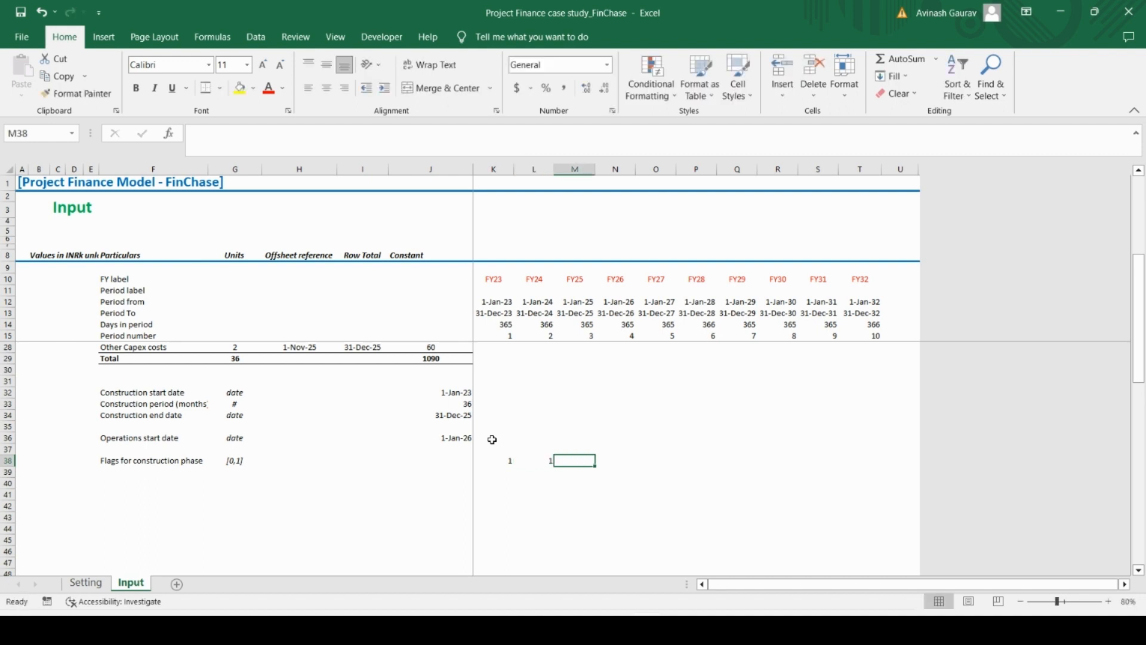
{"action": "type", "text": "1"}
{"action": "key", "text": "Tab"}
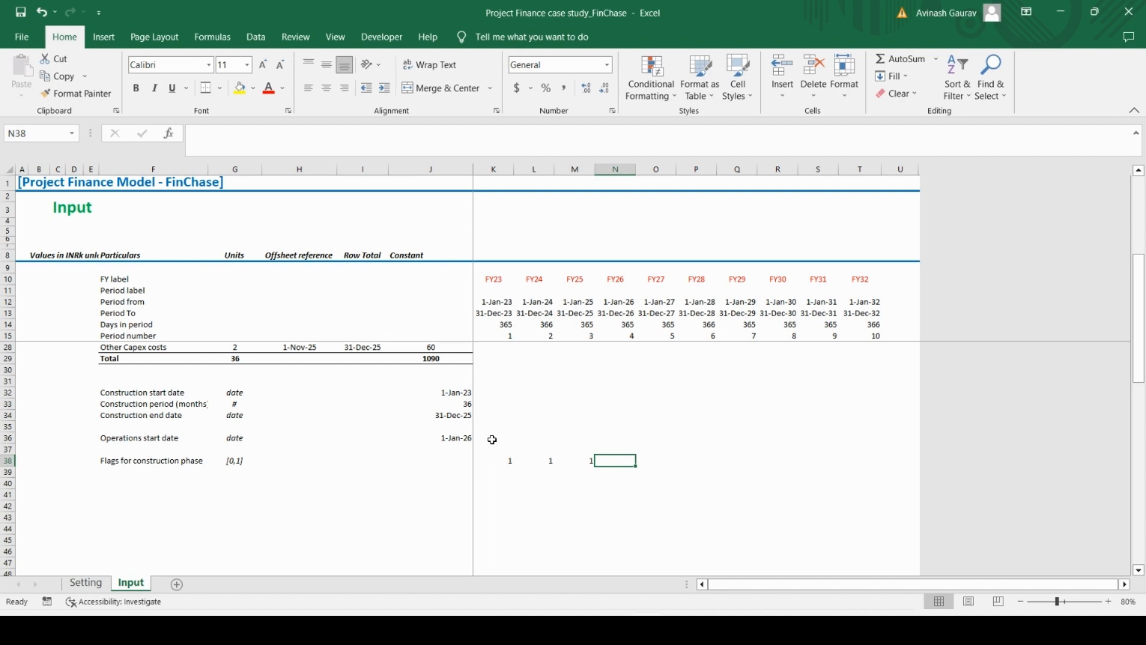
Clear the hand-entered construction flags from K38:M38
{"action": "key", "text": "shift+Right"}
{"action": "key", "text": "shift+Right"}
{"action": "key", "text": "shift+Right"}
{"action": "key", "text": "shift+Right"}
{"action": "key", "text": "shift+Right"}
{"action": "key", "text": "shift+Right"}
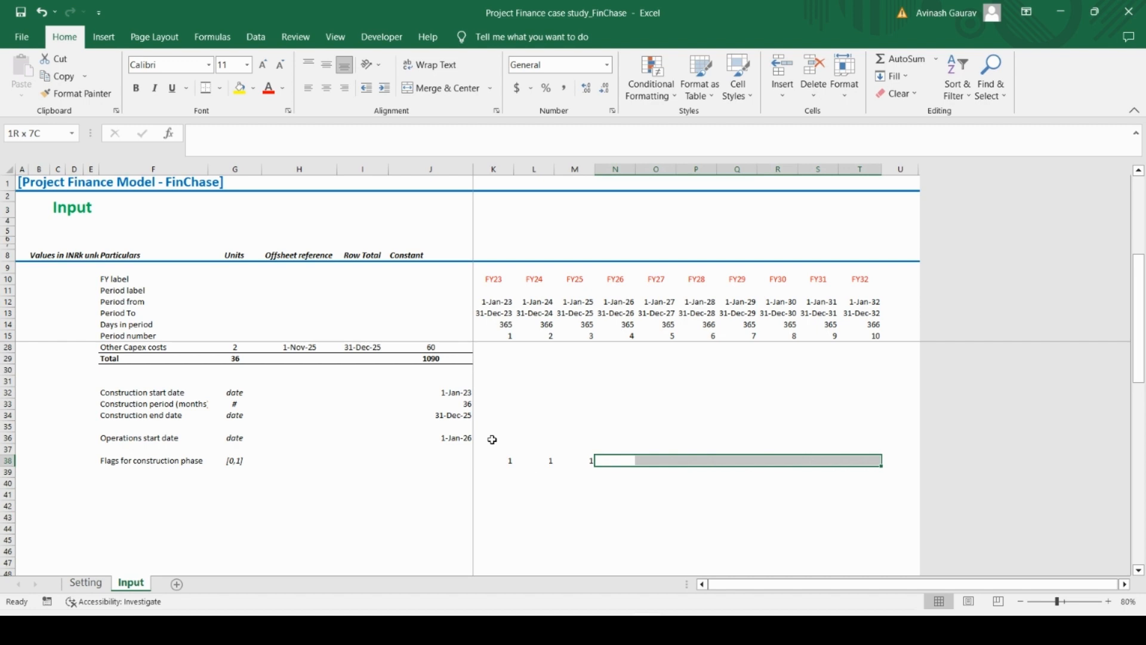
{"action": "key", "text": "Left"}
{"action": "key", "text": "shift+Left"}
{"action": "key", "text": "shift+Left"}
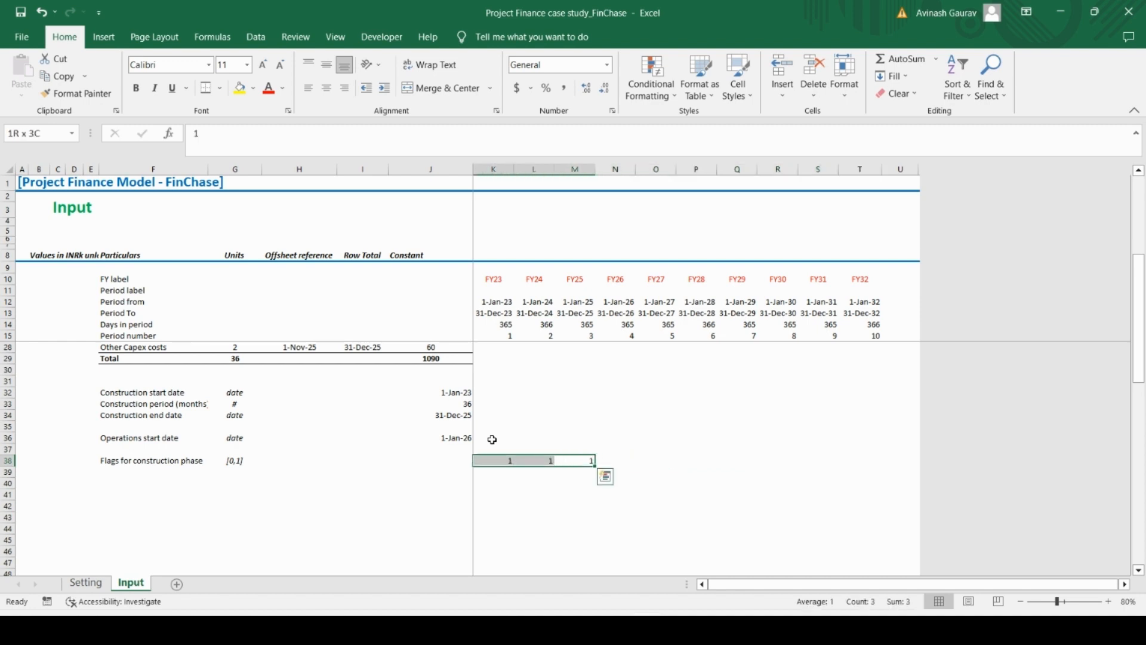
{"action": "key", "text": "Delete"}
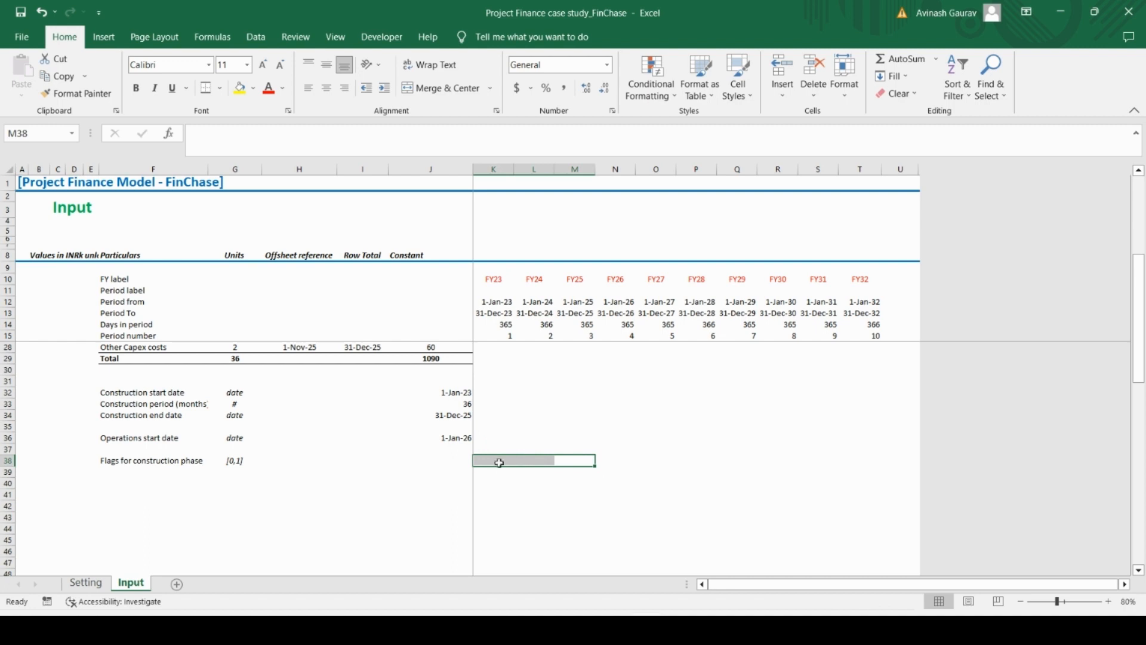
Calculate the FY23 construction flag in K38 with =IF(K13<=$J$34,1,0), testing the period end against the construction end date
{"action": "left_click", "coordinate": [494, 460]}
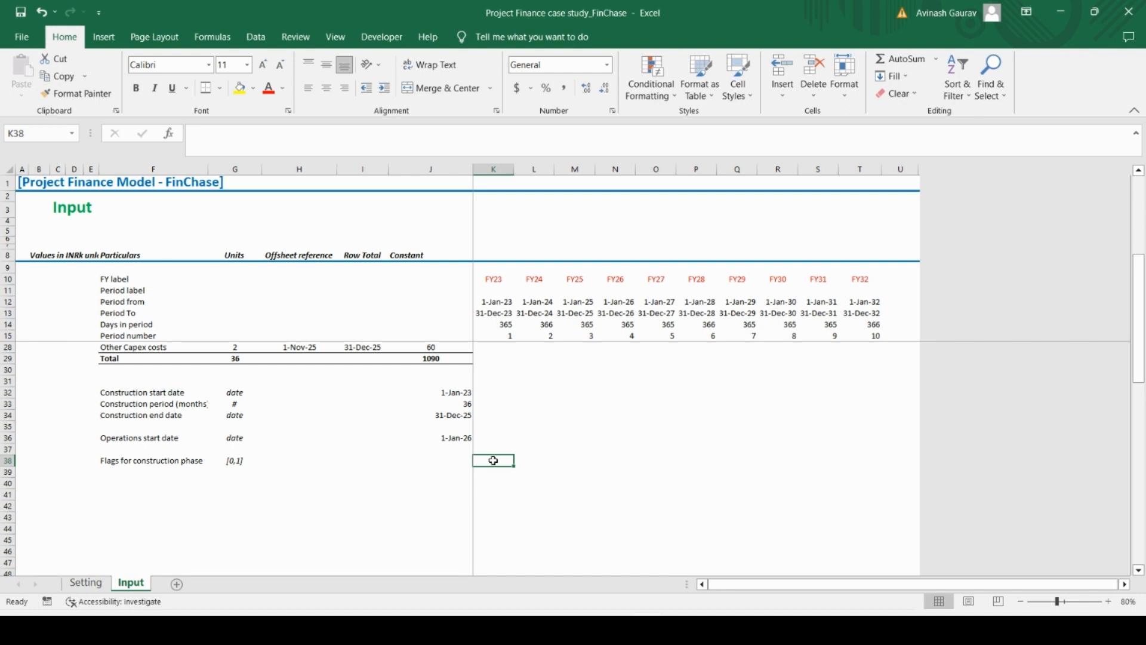
{"action": "type", "text": "=IF("}
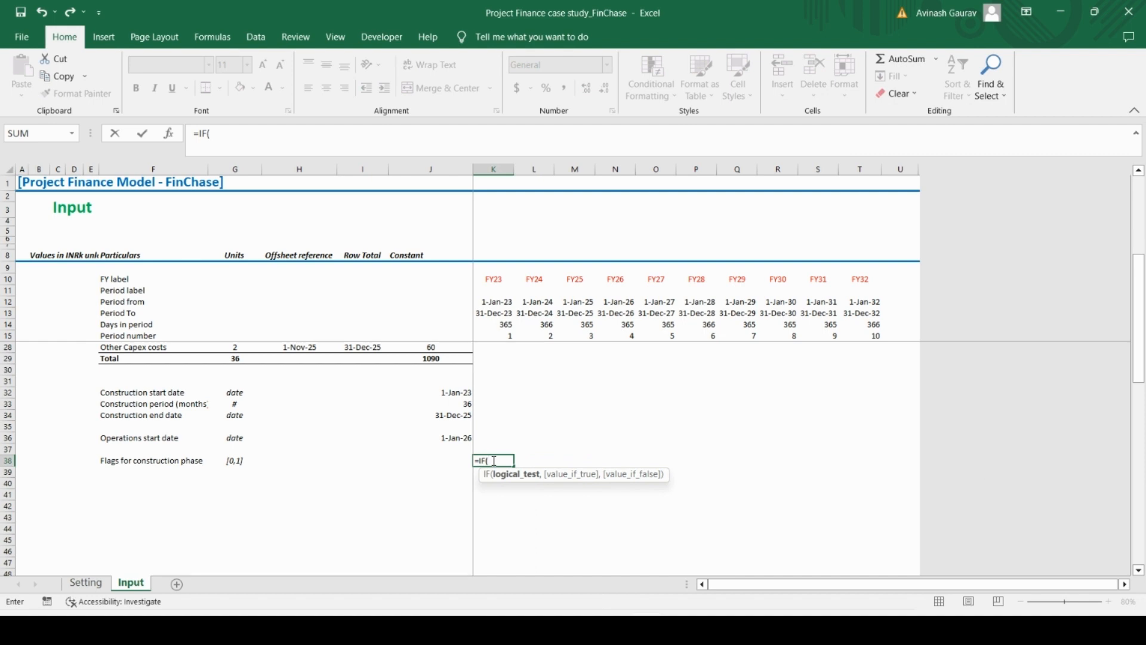
{"action": "left_click", "coordinate": [495, 313]}
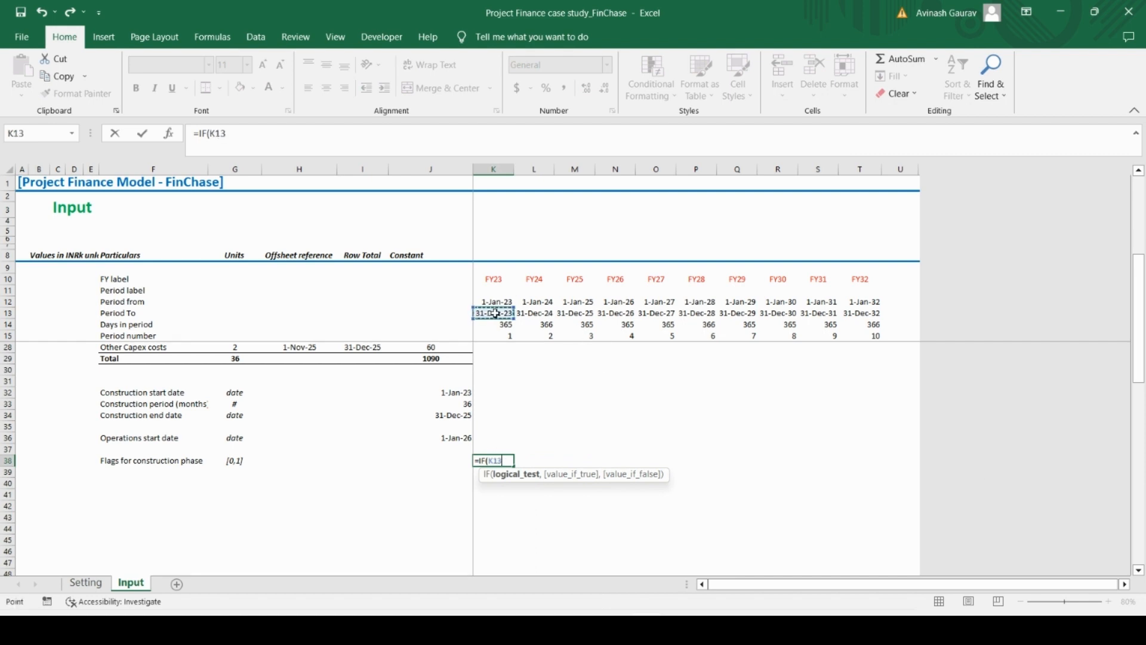
{"action": "type", "text": "<="}
{"action": "left_click", "coordinate": [453, 416]}
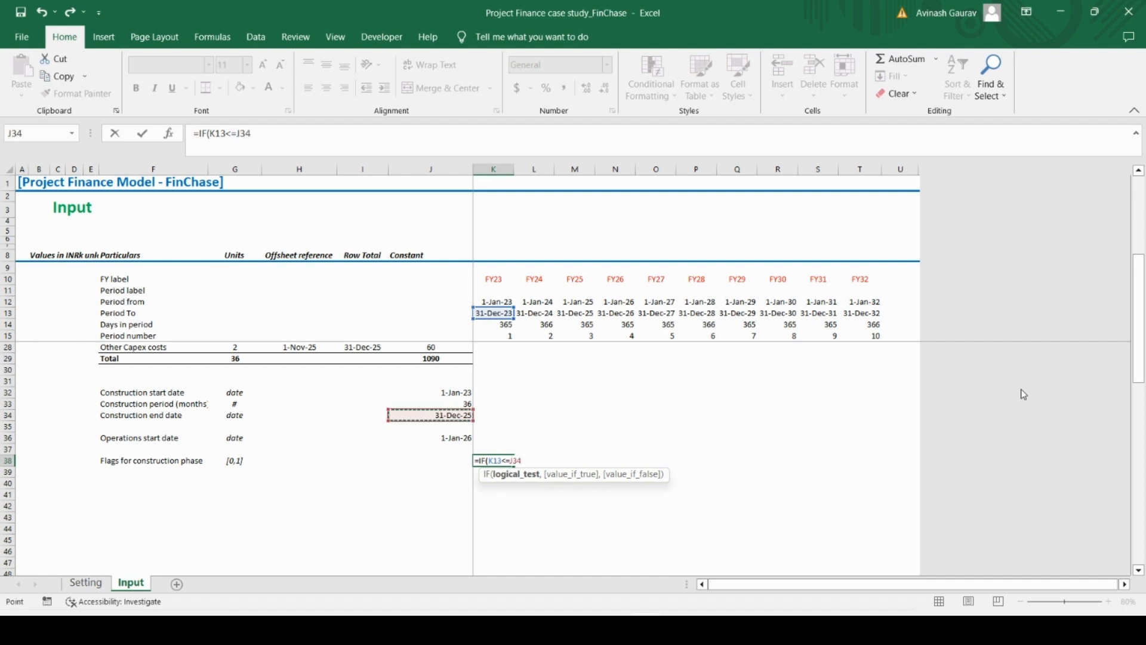
{"action": "key", "text": "F4"}
{"action": "type", "text": ","}
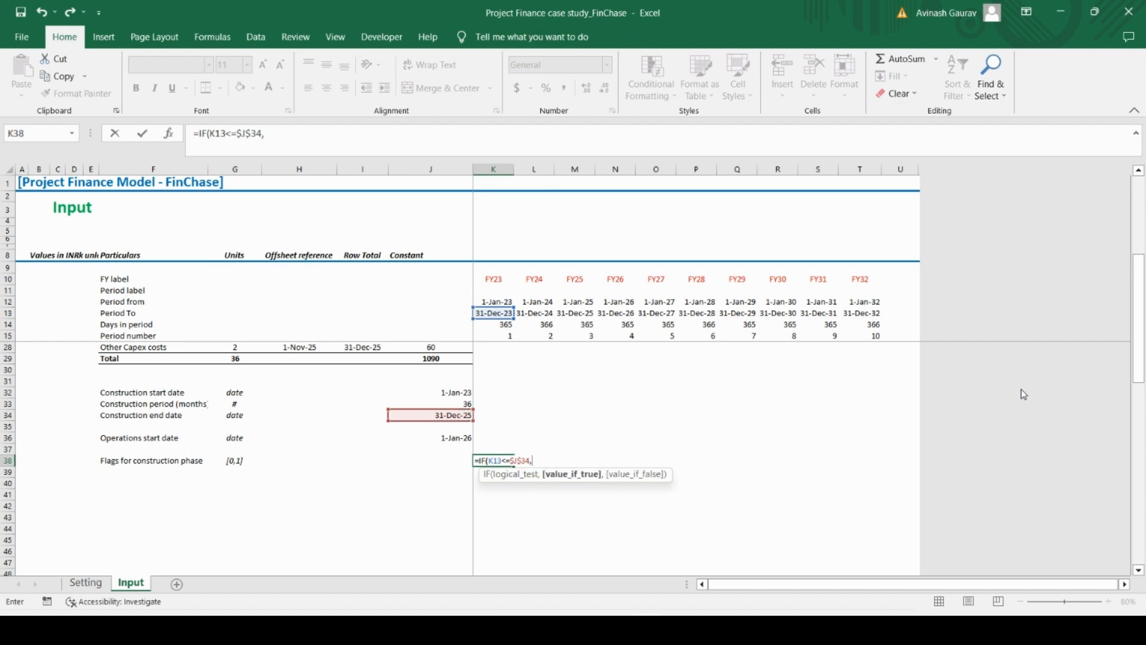
{"action": "type", "text": "1,0)"}
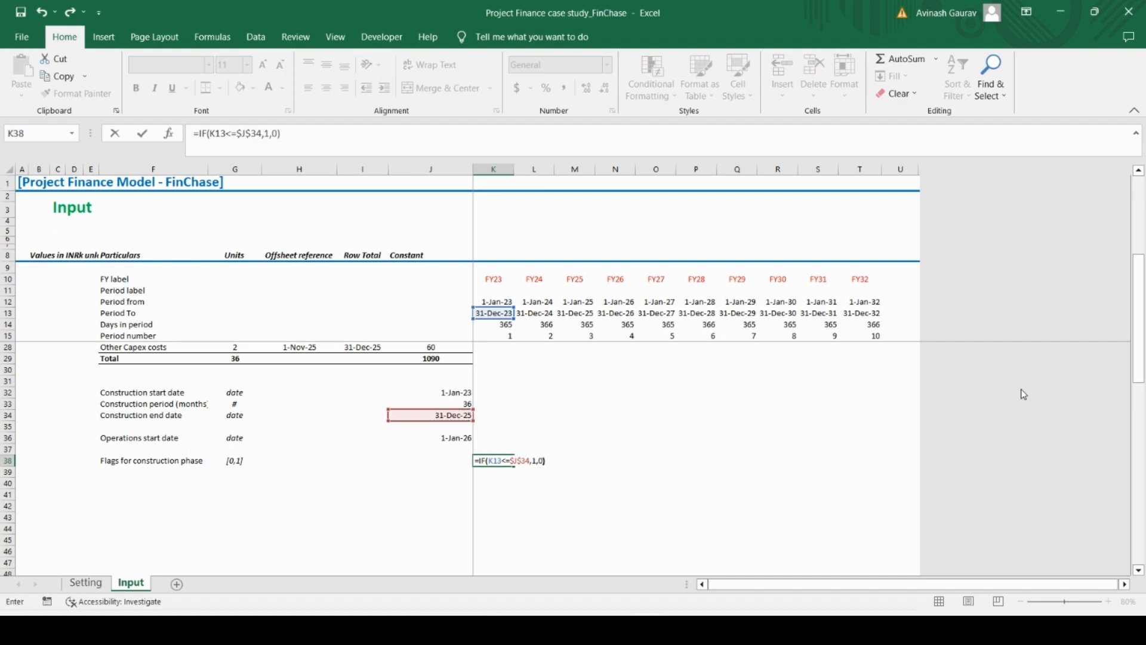
{"action": "key", "text": "Return"}
Copy the construction flag formula from K38 across the remaining years through FY32 in T38
{"action": "key", "text": "Up"}
{"action": "key", "text": "ctrl+c"}
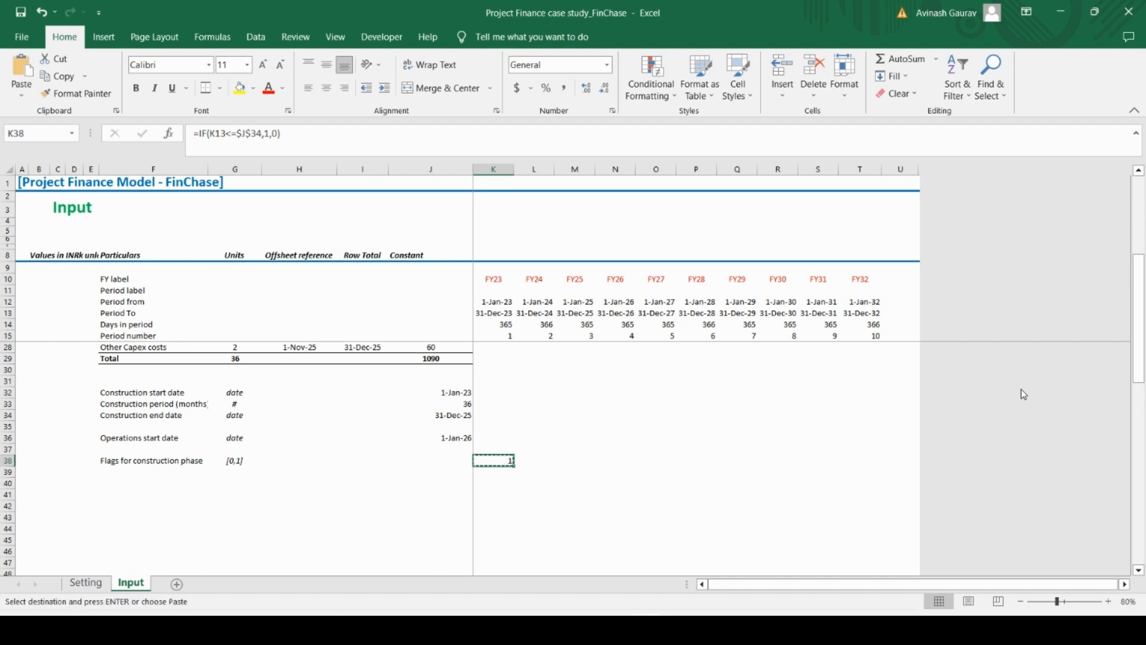
{"action": "key", "text": "shift+Right"}
{"action": "key", "text": "shift+Right"}
{"action": "key", "text": "shift+Right"}
{"action": "key", "text": "shift+Right"}
{"action": "key", "text": "shift+Right"}
{"action": "key", "text": "shift+Right"}
{"action": "key", "text": "shift+Right"}
{"action": "key", "text": "shift+Right"}
{"action": "key", "text": "shift+Right"}
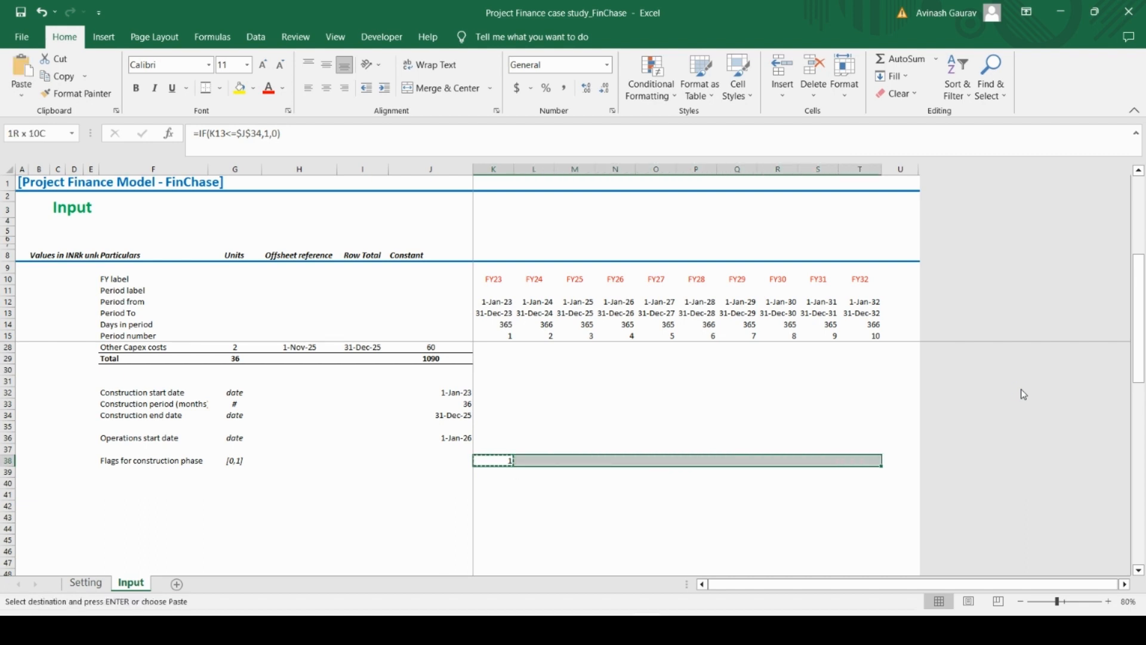
{"action": "key", "text": "ctrl+v"}
{"action": "key", "text": "Right"}
{"action": "key", "text": "Right"}
{"action": "key", "text": "Right"}
{"action": "key", "text": "Right"}
{"action": "key", "text": "Right"}
{"action": "key", "text": "Right"}
{"action": "key", "text": "Right"}
{"action": "key", "text": "Right"}
{"action": "key", "text": "Right"}
{"action": "key", "text": "Right"}
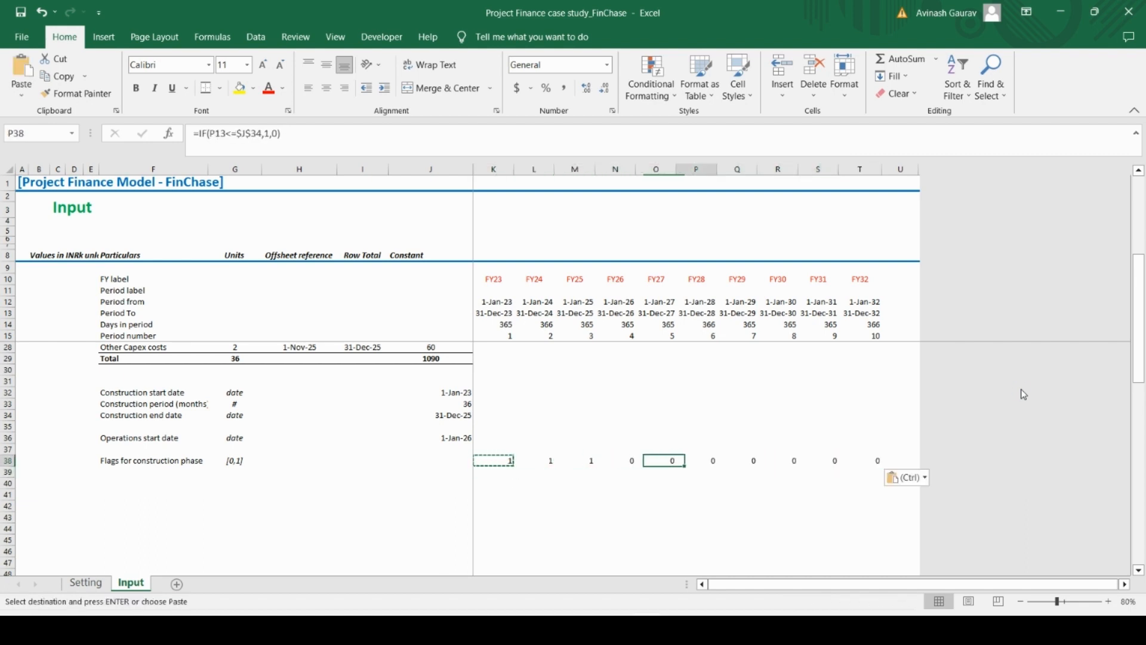
{"action": "key", "text": "Left"}
{"action": "key", "text": "Left"}
{"action": "key", "text": "Left"}
{"action": "key", "text": "Left"}
{"action": "key", "text": "Left"}
{"action": "key", "text": "Left"}
{"action": "key", "text": "Left"}
{"action": "key", "text": "Left"}
{"action": "key", "text": "Left"}
{"action": "key", "text": "Left"}
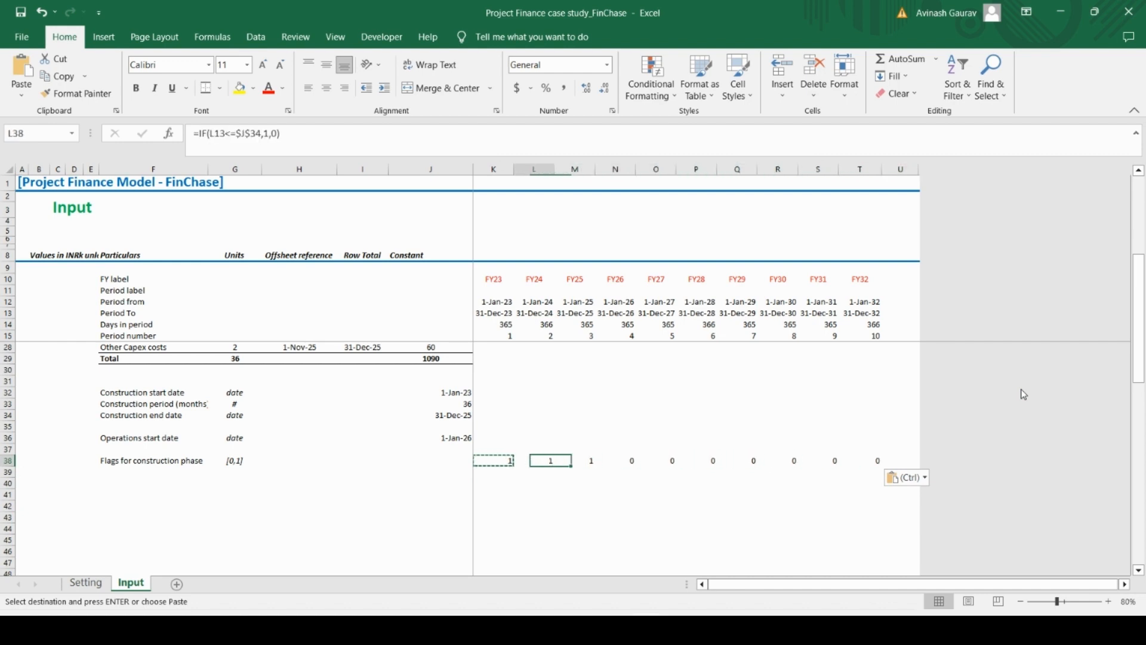
Apply the comma number style with no decimals to columns K through T from row 38 to the sheet's end
{"action": "key", "text": "ctrl+shift+Right"}
{"action": "key", "text": "ctrl+shift+Down"}
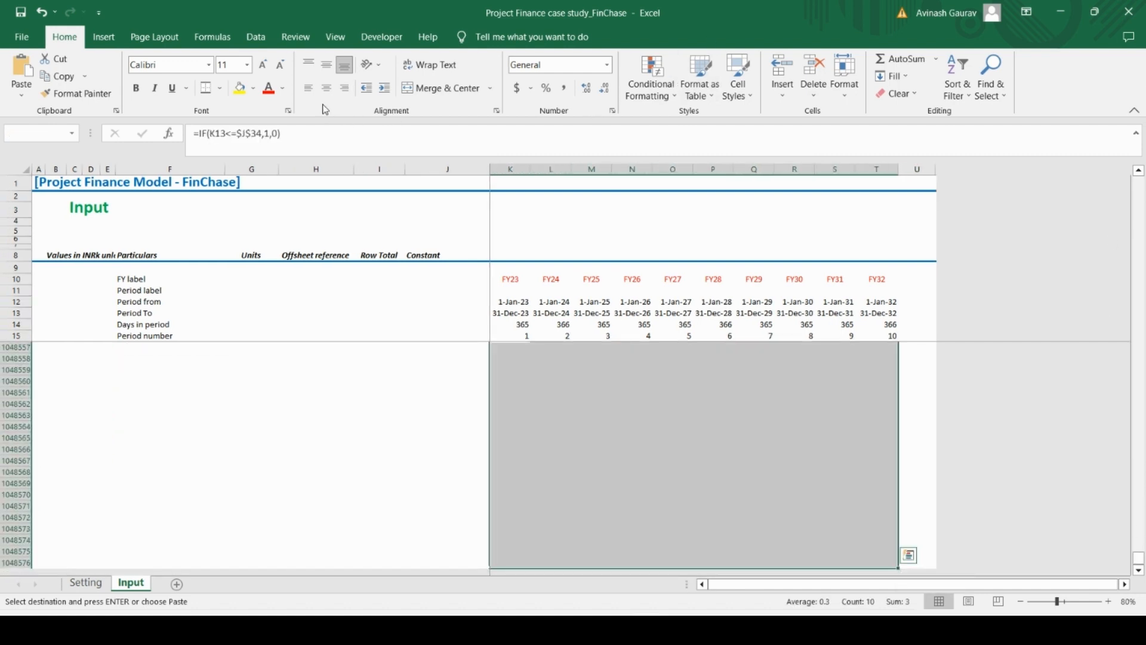
{"action": "left_click", "coordinate": [563, 87]}
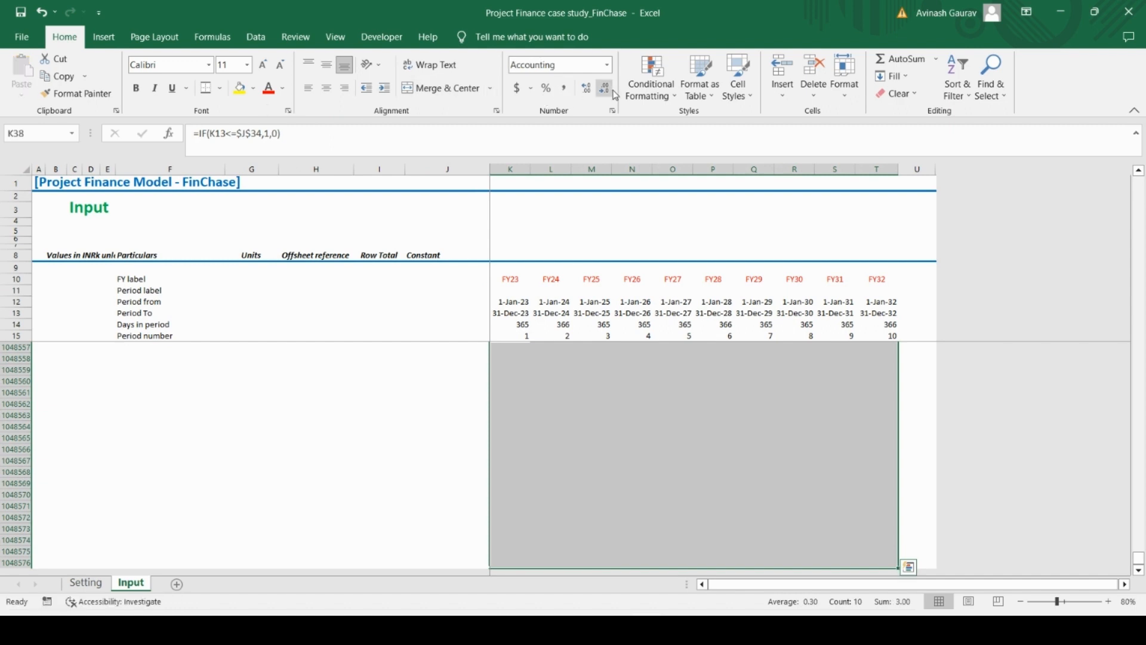
{"action": "left_click", "coordinate": [603, 89]}
{"action": "left_click", "coordinate": [603, 90]}
{"action": "scroll", "coordinate": [658, 407], "scroll_direction": "up", "scroll_amount": 20}
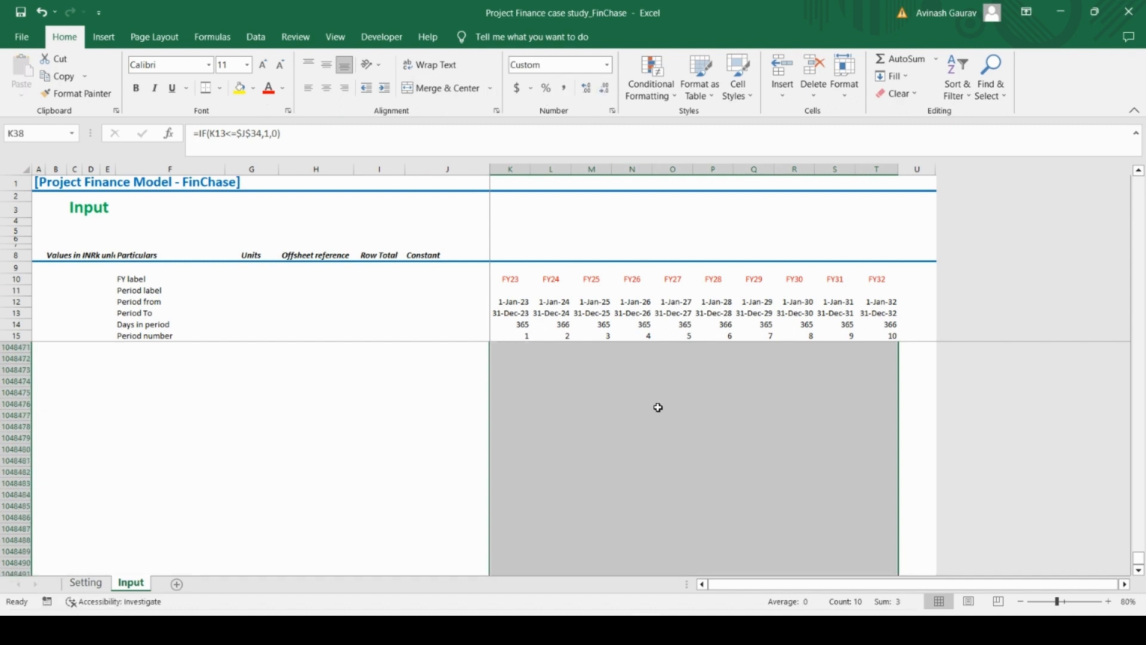
{"action": "key", "text": "Up"}
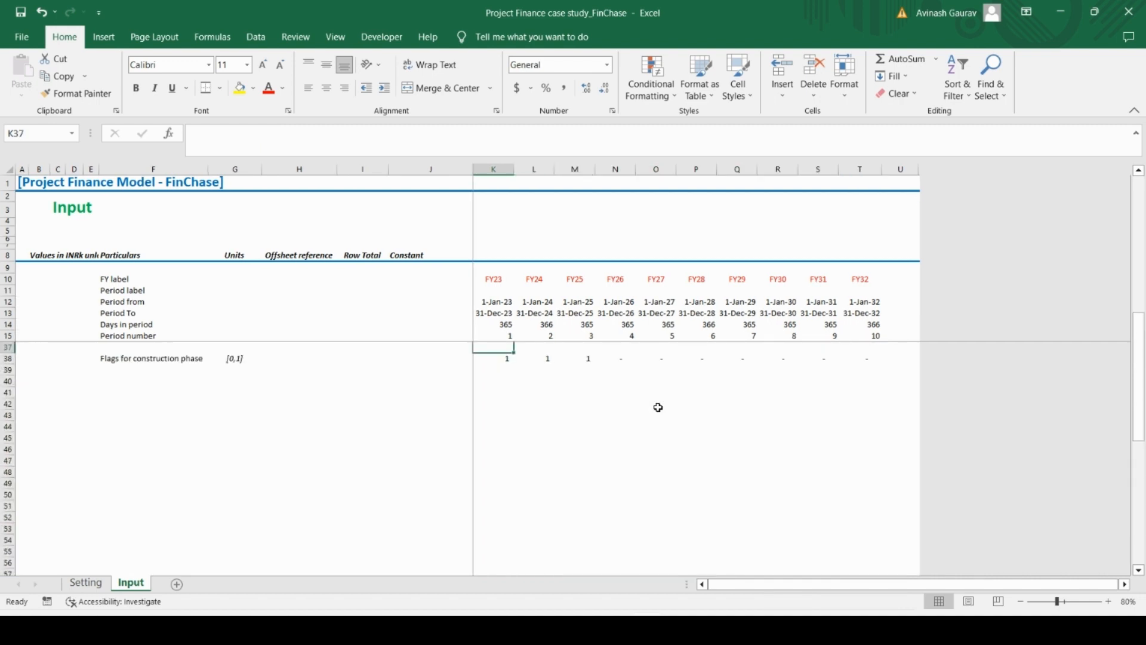
{"action": "key", "text": "ctrl+Up"}
{"action": "key", "text": "Down"}
{"action": "key", "text": "Down"}
{"action": "key", "text": "Down"}
{"action": "key", "text": "Down"}
{"action": "key", "text": "Down"}
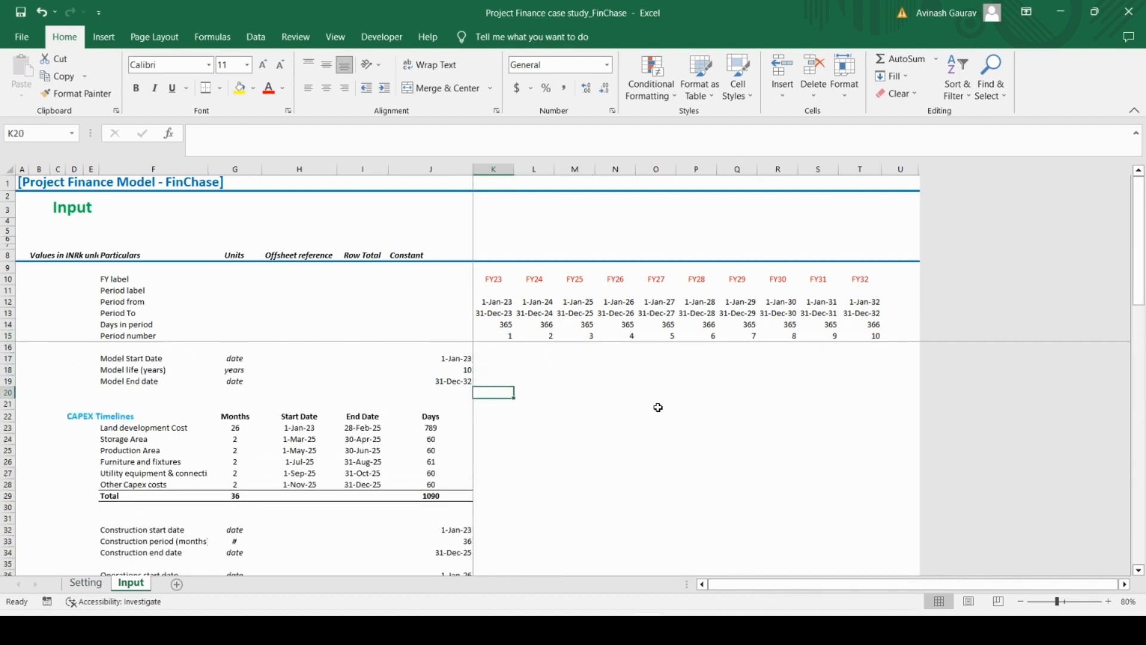
Add the row label "Flags for operations phase" in F39 by duplicating the construction flag label and changing its wording
{"action": "key", "text": "ctrl+Down"}
{"action": "key", "text": "ctrl+Up"}
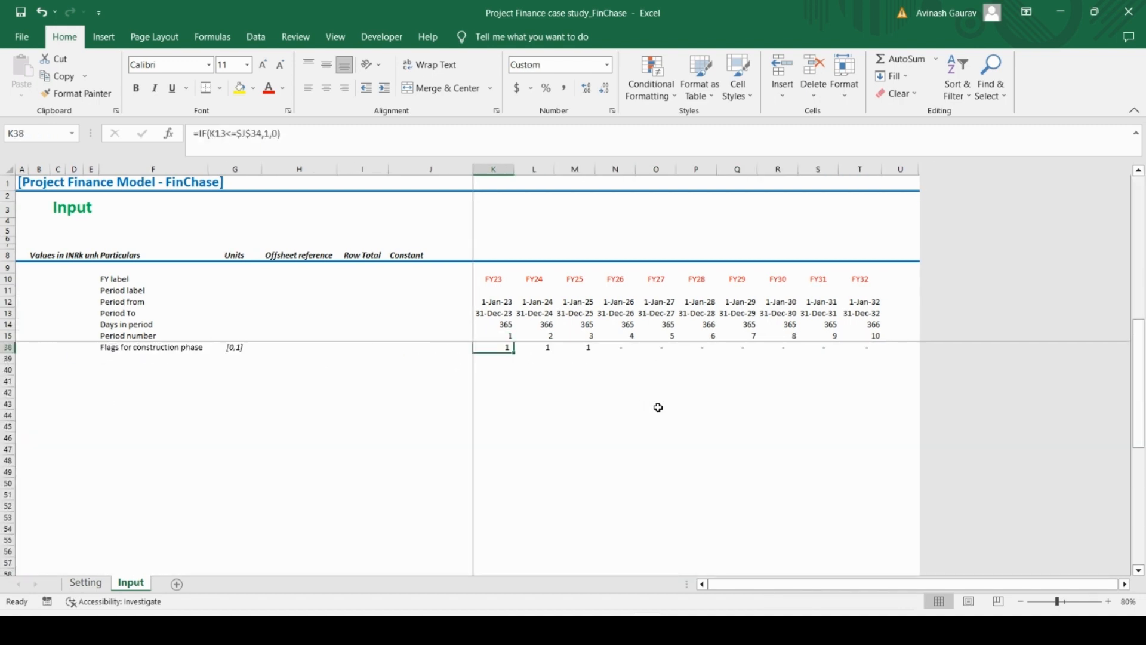
{"action": "key", "text": "Up"}
{"action": "key", "text": "Up"}
{"action": "key", "text": "Up"}
{"action": "key", "text": "Down"}
{"action": "key", "text": "Down"}
{"action": "key", "text": "Down"}
{"action": "key", "text": "Down"}
{"action": "key", "text": "Left"}
{"action": "key", "text": "Left"}
{"action": "key", "text": "Left"}
{"action": "key", "text": "Left"}
{"action": "key", "text": "Left"}
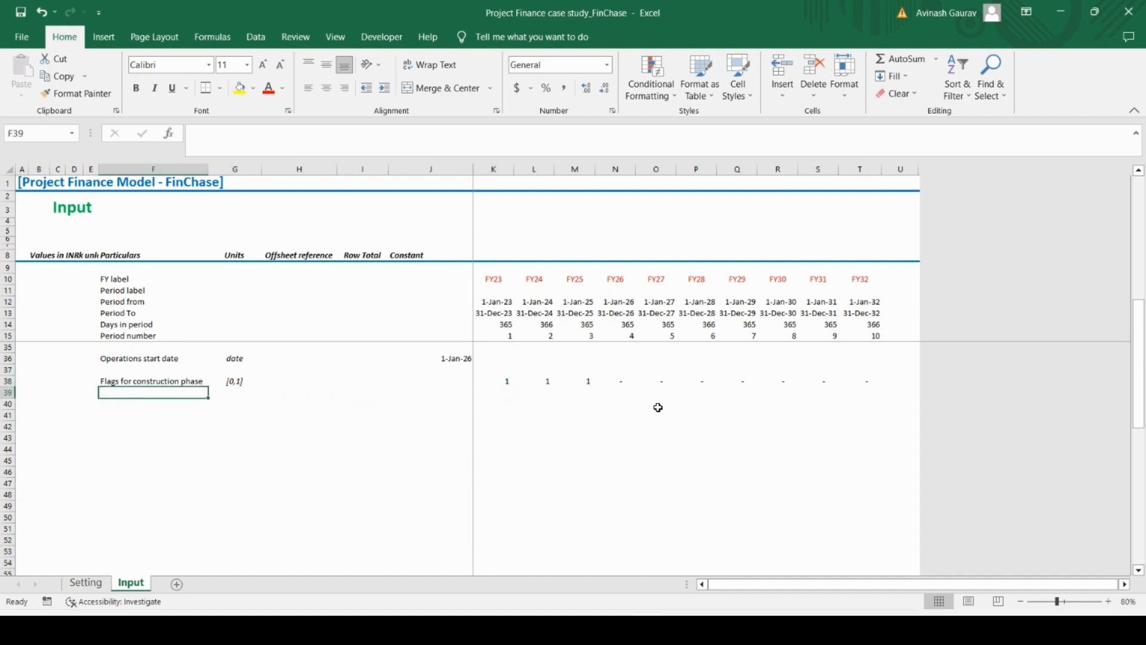
{"action": "key", "text": "Up"}
{"action": "key", "text": "ctrl+c"}
{"action": "key", "text": "Down"}
{"action": "key", "text": "ctrl+v"}
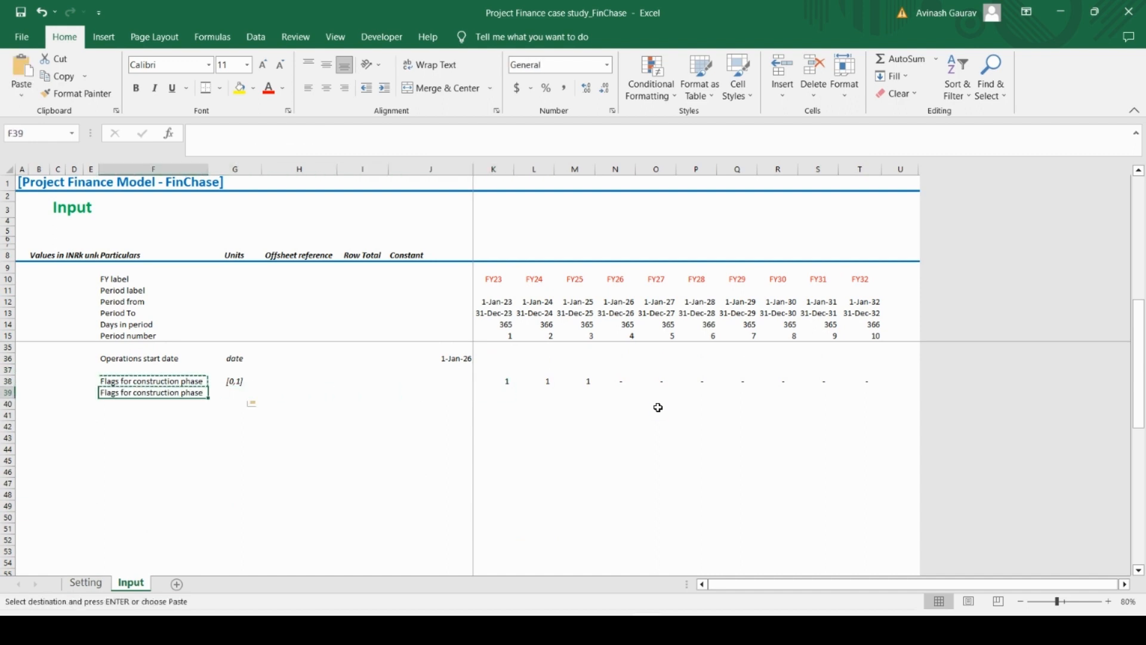
{"action": "double_click", "coordinate": [249, 134]}
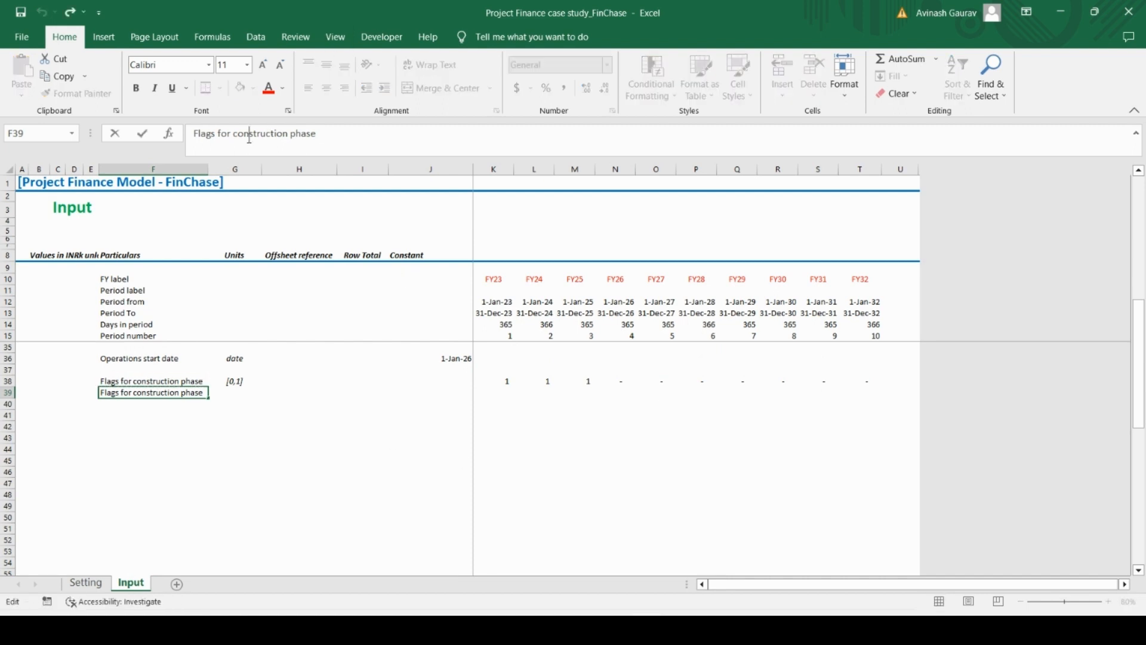
{"action": "type", "text": "operations"}
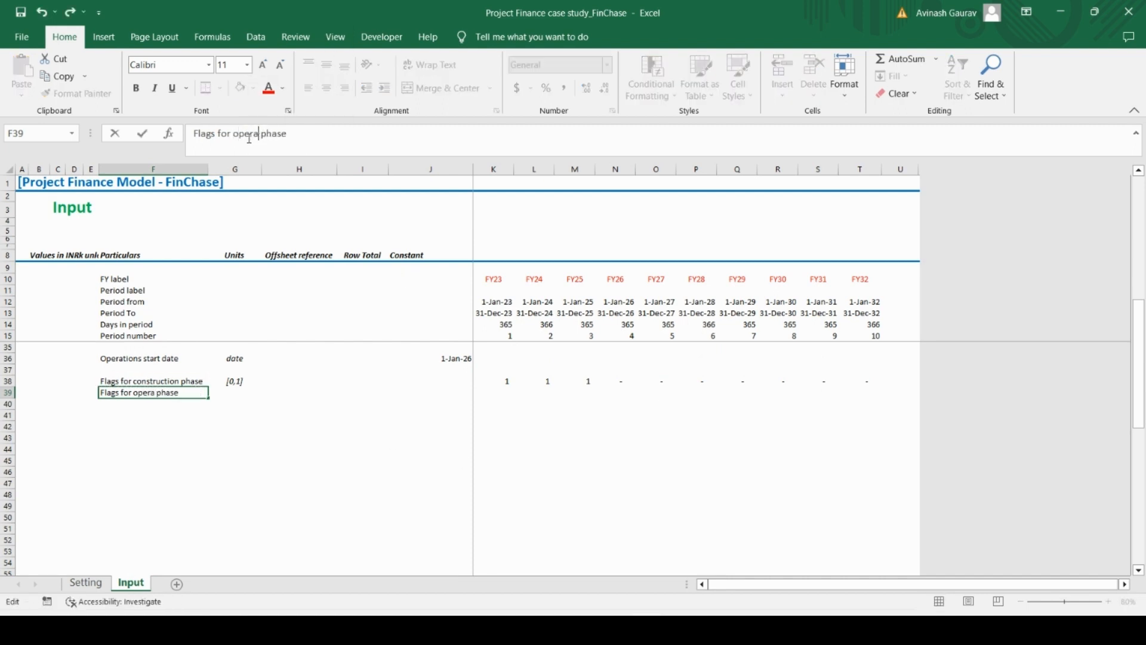
{"action": "key", "text": "Return"}
Fill the [0,1] unit from the construction flag row down into G39
{"action": "key", "text": "Up"}
{"action": "key", "text": "Right"}
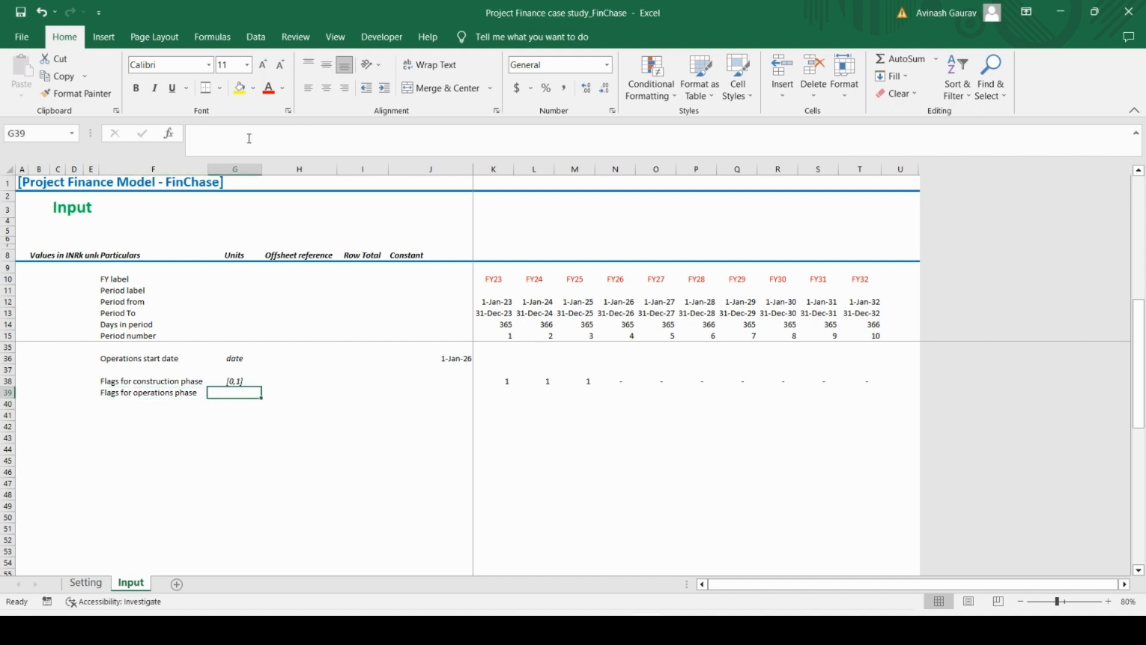
{"action": "key", "text": "ctrl+d"}
Calculate the FY23 operations flag in K39 with =IF($J$36<=K13,1,0), testing the operations start date against the period end
{"action": "key", "text": "Right"}
{"action": "key", "text": "Right"}
{"action": "key", "text": "Right"}
{"action": "key", "text": "Right"}
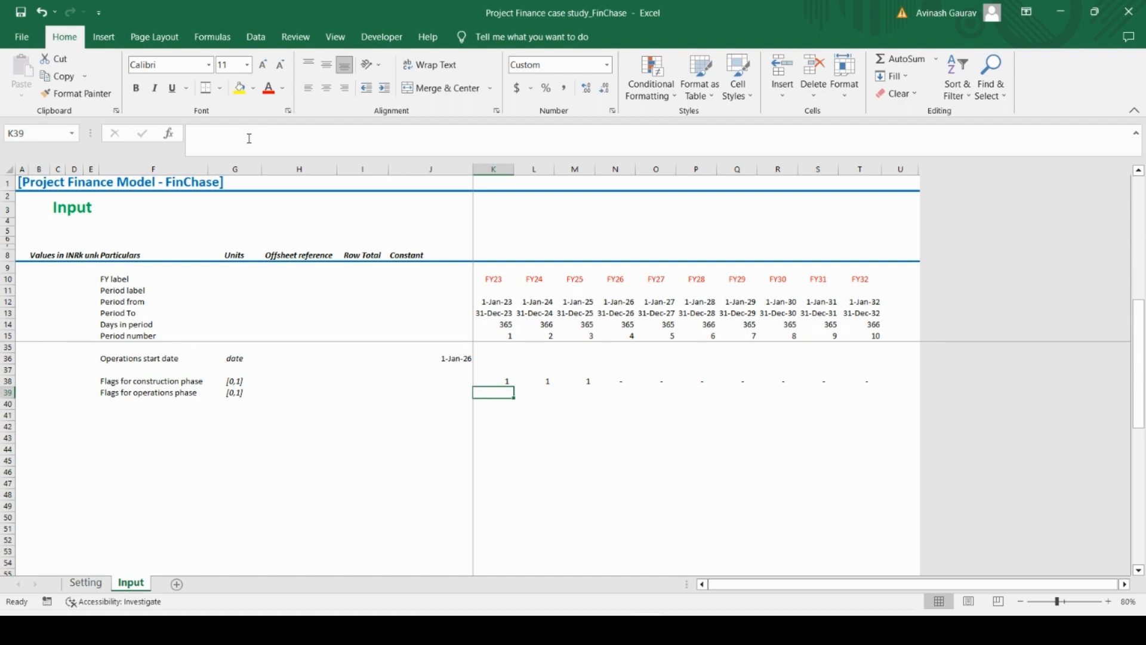
{"action": "type", "text": "="}
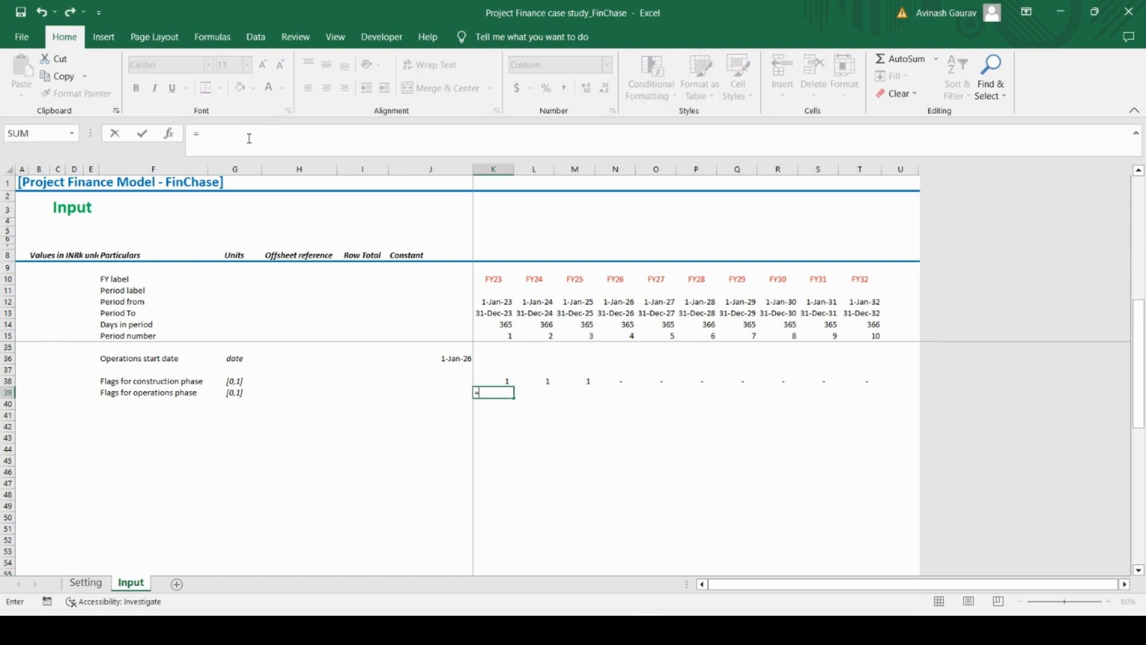
{"action": "type", "text": "IF("}
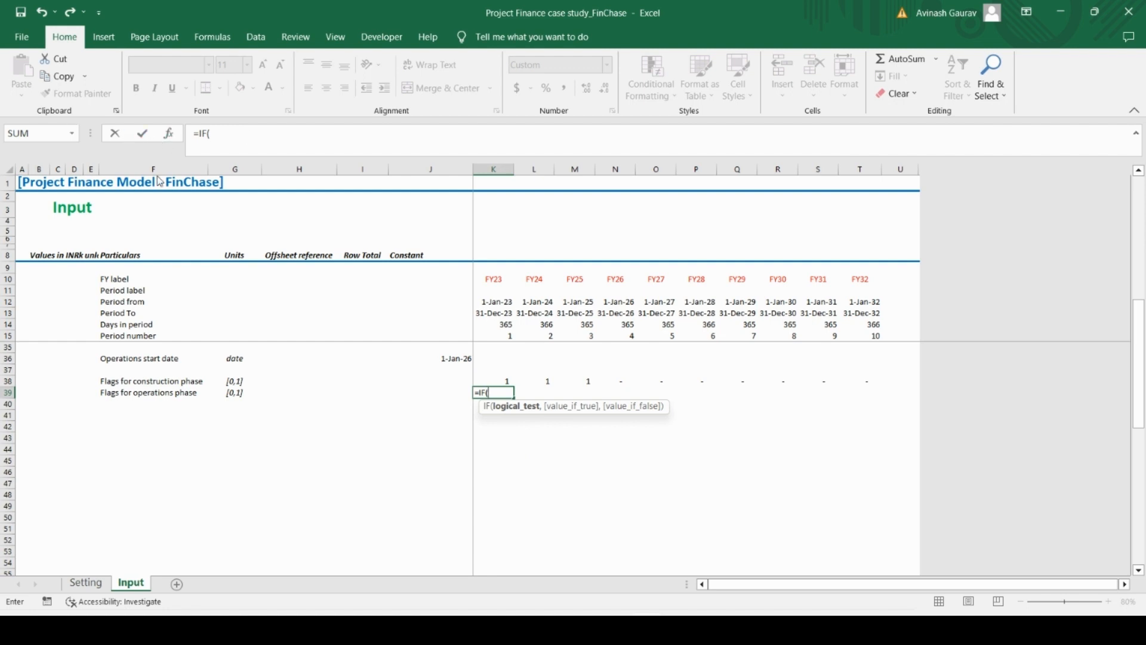
{"action": "left_click", "coordinate": [461, 360]}
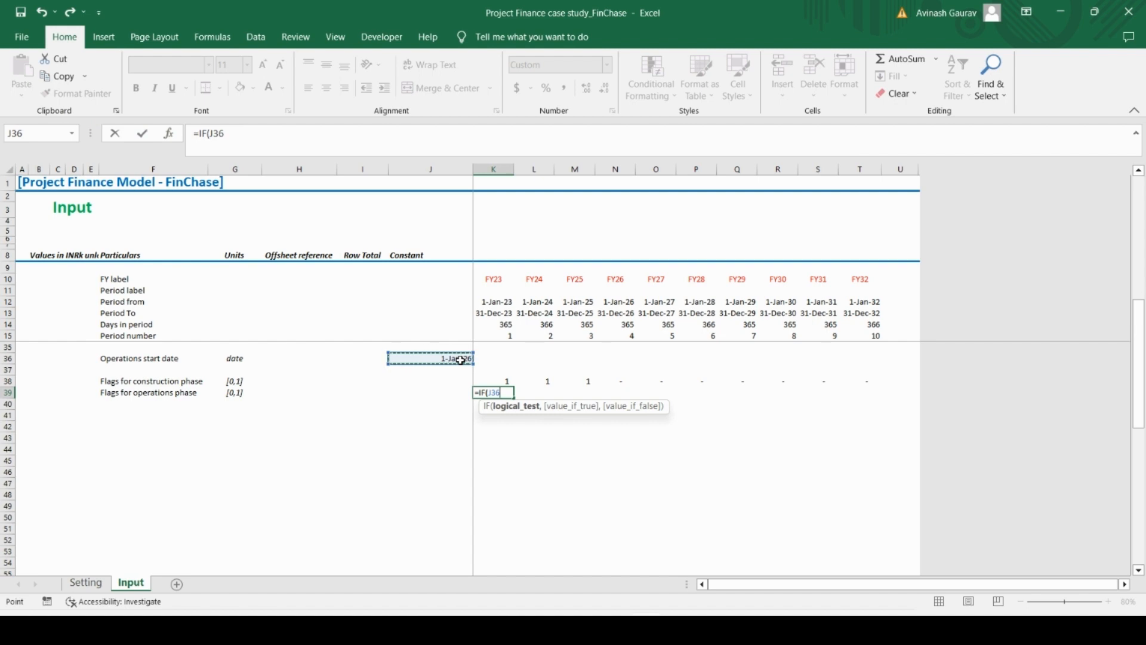
{"action": "type", "text": "<="}
{"action": "left_click", "coordinate": [219, 136]}
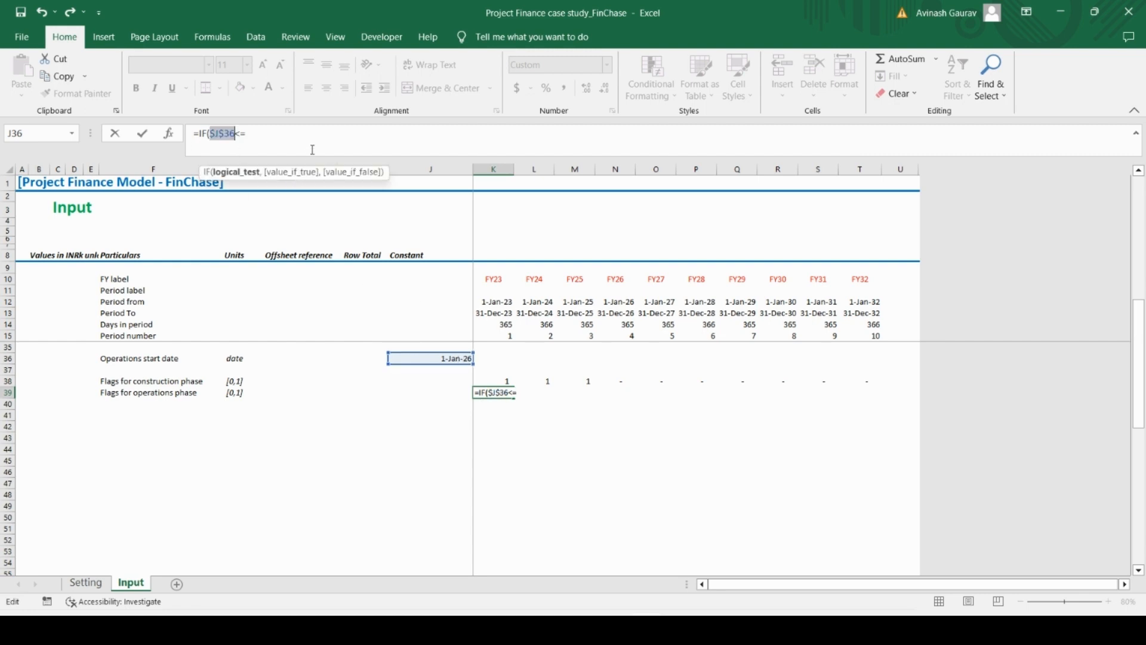
{"action": "key", "text": "F4"}
{"action": "left_click", "coordinate": [508, 313]}
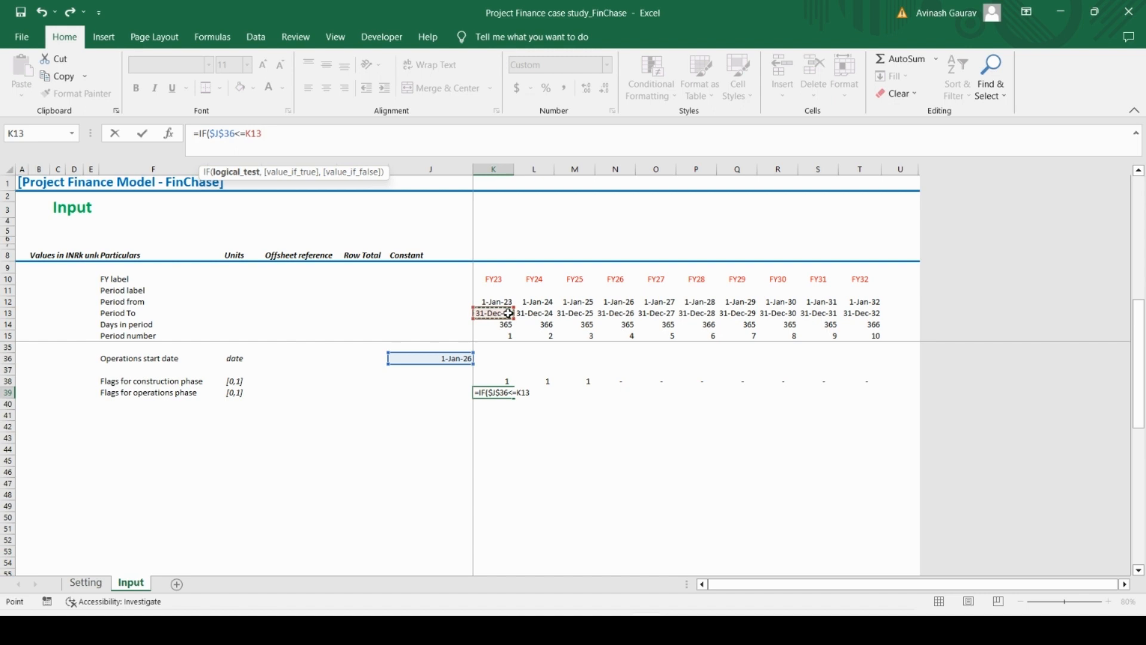
{"action": "type", "text": ",1,0)"}
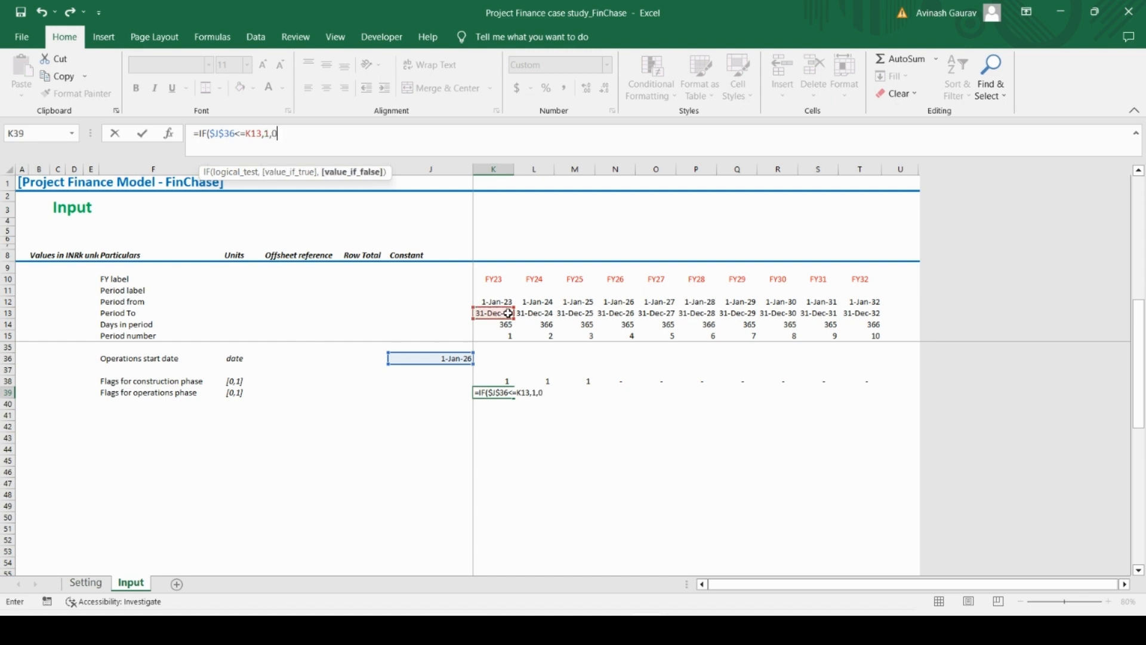
{"action": "key", "text": "ctrl+Return"}
Copy the operations flag formula from K39 across the remaining years through FY32 in T39
{"action": "key", "text": "ctrl+c"}
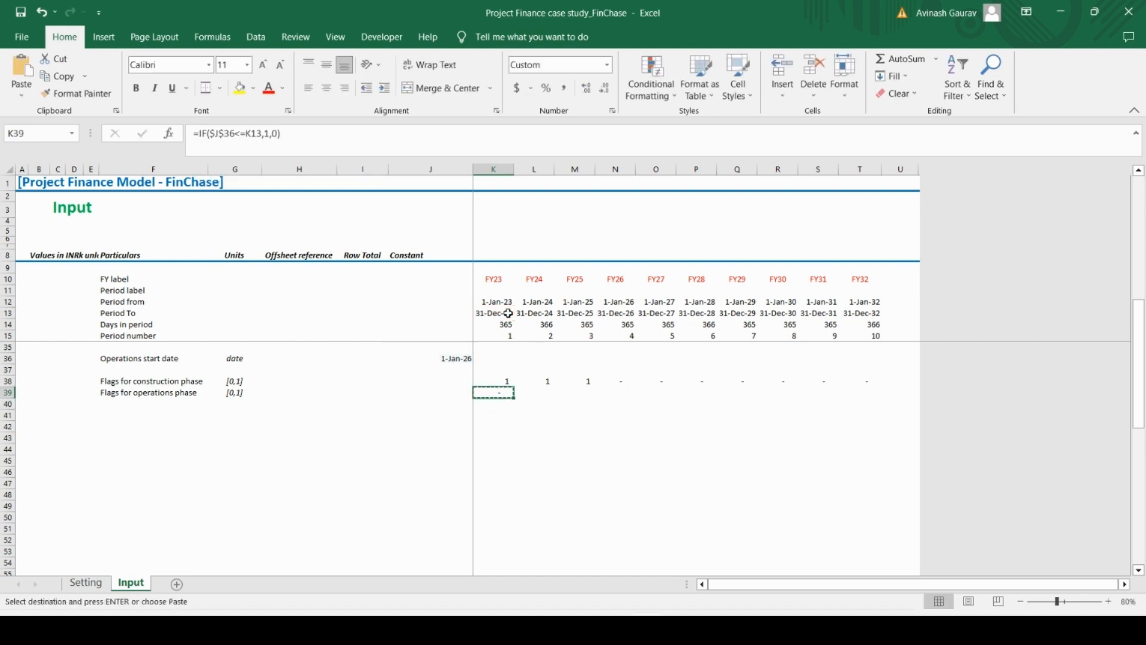
{"action": "key", "text": "shift+Right"}
{"action": "key", "text": "shift+Right"}
{"action": "key", "text": "shift+Right"}
{"action": "key", "text": "shift+Right"}
{"action": "key", "text": "shift+Right"}
{"action": "key", "text": "shift+Right"}
{"action": "key", "text": "shift+Right"}
{"action": "key", "text": "shift+Right"}
{"action": "key", "text": "shift+Right"}
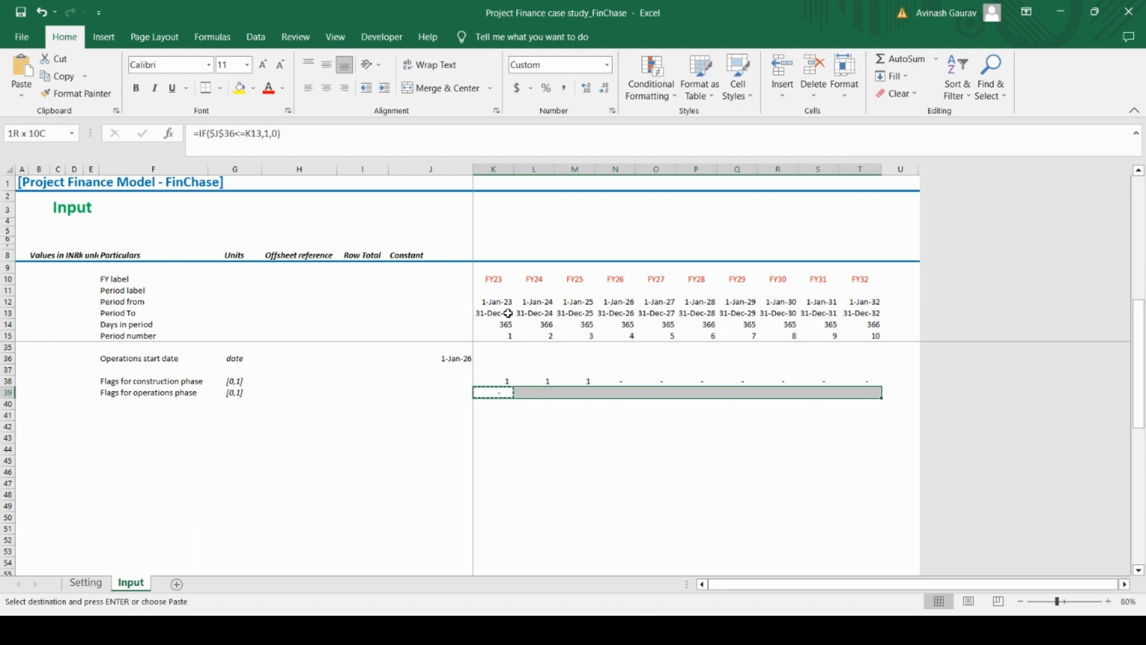
{"action": "key", "text": "ctrl+v"}
Check the construction and operations flag formulas in rows 38 and 39 around the change of phase
{"action": "key", "text": "Left"}
{"action": "key", "text": "Right"}
{"action": "key", "text": "Right"}
{"action": "key", "text": "Right"}
{"action": "key", "text": "Right"}
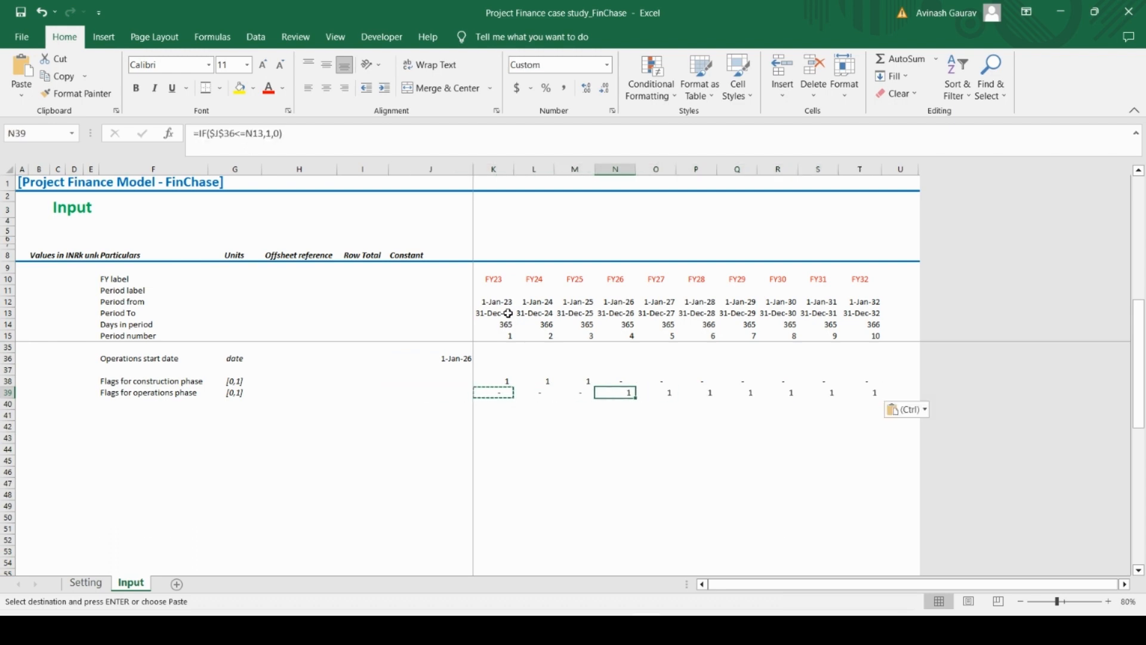
{"action": "key", "text": "Up"}
{"action": "key", "text": "Left"}
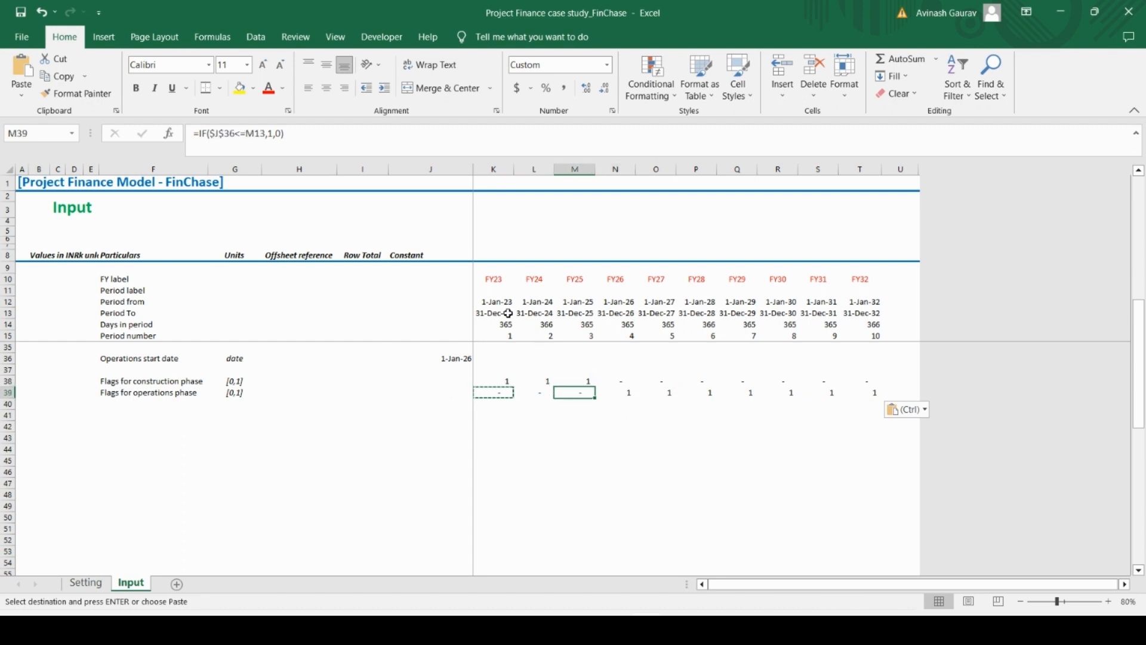
{"action": "key", "text": "Left"}
{"action": "key", "text": "Left"}
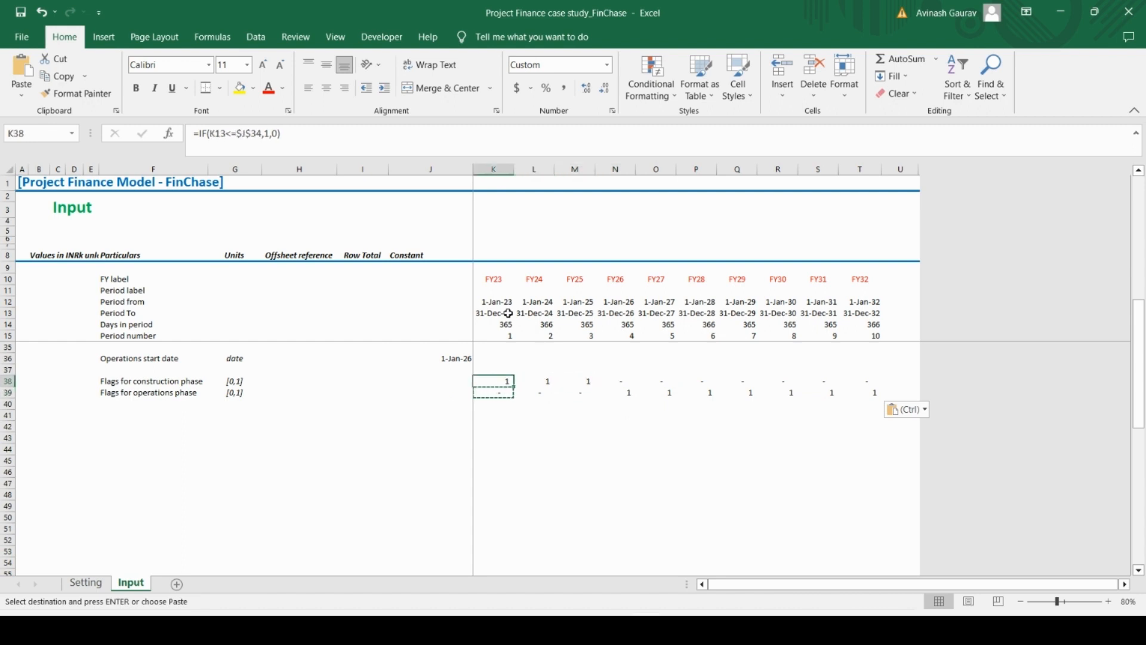
{"action": "key", "text": "Right"}
{"action": "key", "text": "Right"}
{"action": "key", "text": "Down"}
{"action": "key", "text": "Down"}
{"action": "key", "text": "Up"}
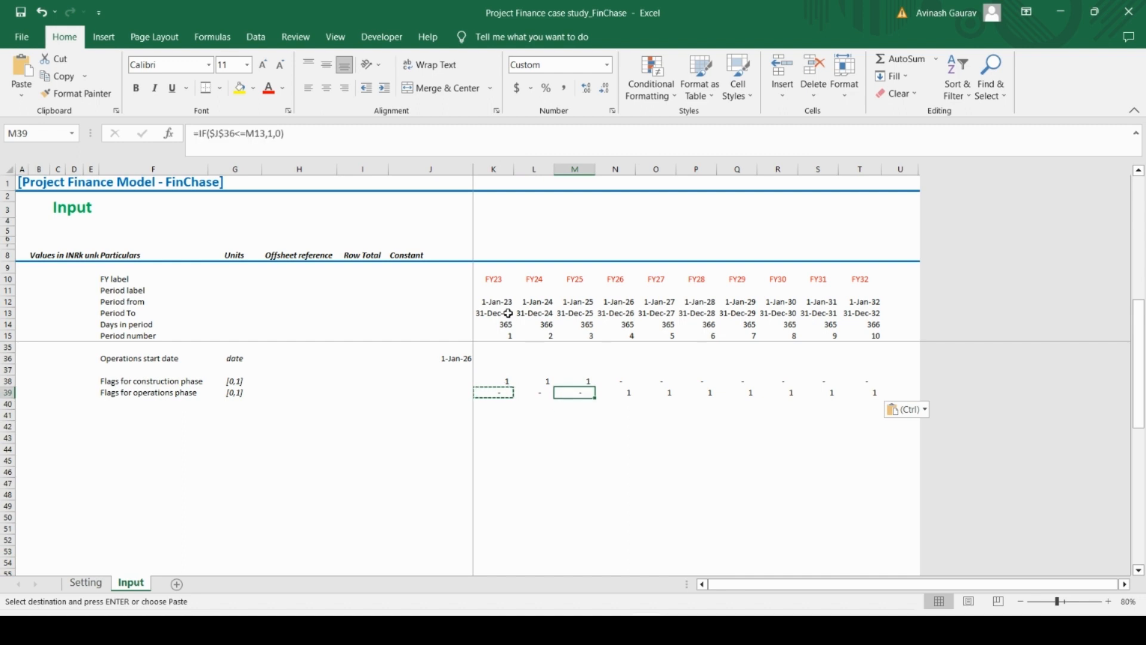
{"action": "key", "text": "Right"}
{"action": "key", "text": "Right"}
{"action": "key", "text": "Right"}
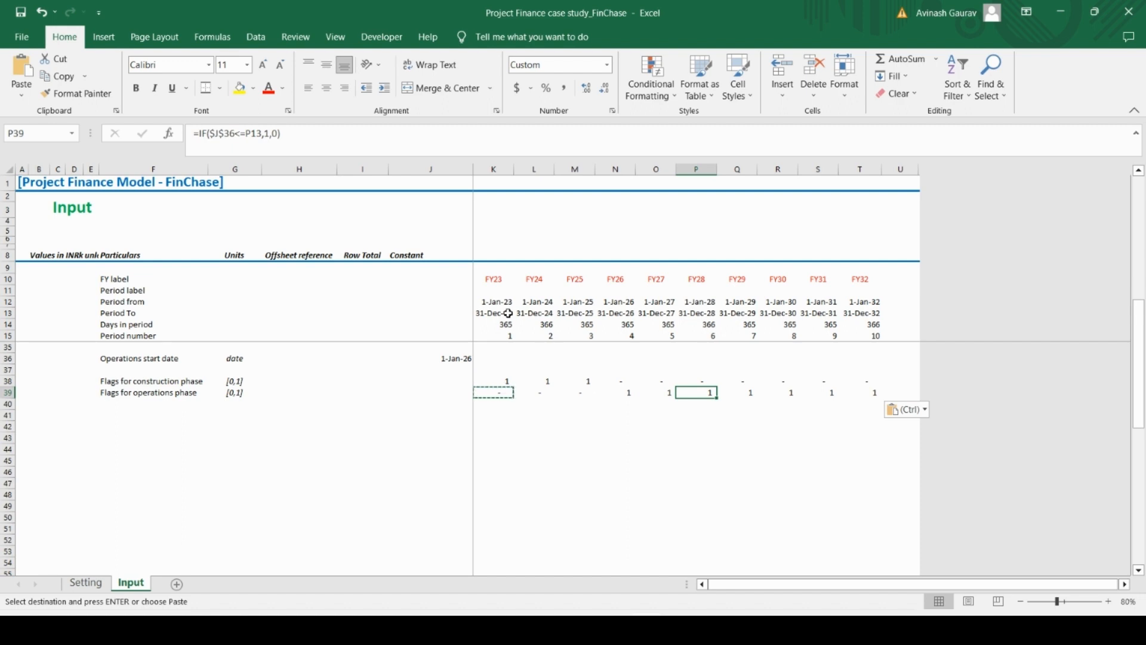
{"action": "key", "text": "Left"}
{"action": "key", "text": "Left"}
{"action": "key", "text": "Left"}
{"action": "key", "text": "Left"}
{"action": "key", "text": "Left"}
{"action": "key", "text": "Left"}
{"action": "key", "text": "Left"}
{"action": "key", "text": "Left"}
{"action": "key", "text": "Left"}
Add a row label "Period label" in F41, leaving a blank row below the operations flags
{"action": "key", "text": "Down"}
{"action": "key", "text": "Left"}
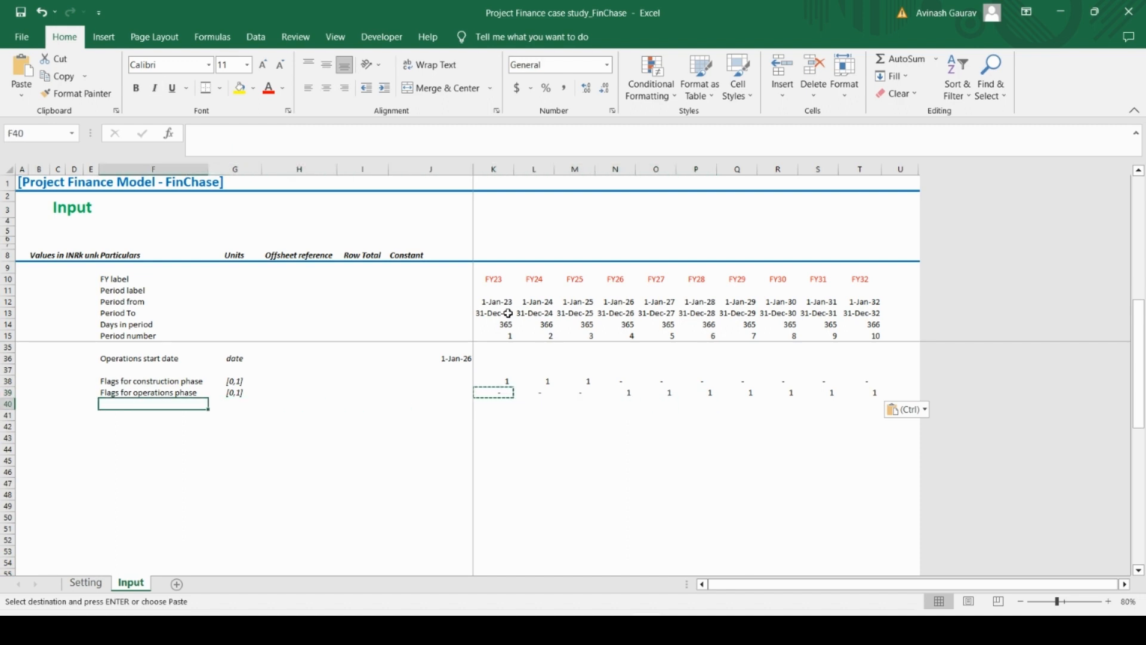
{"action": "key", "text": "Down"}
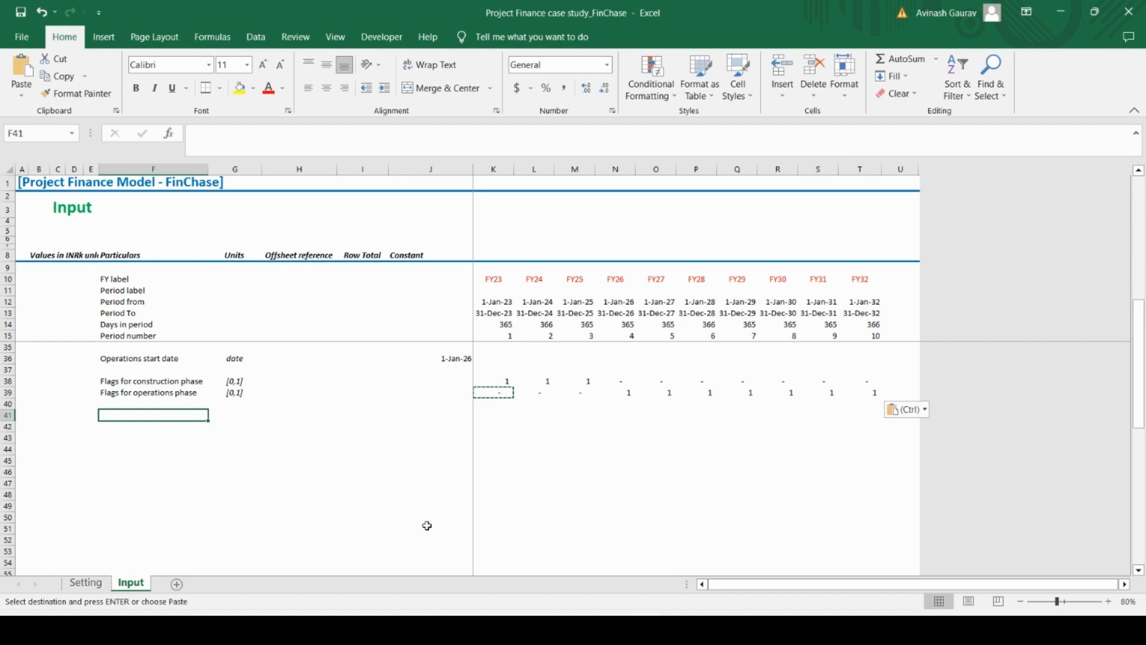
{"action": "type", "text": "Period"}
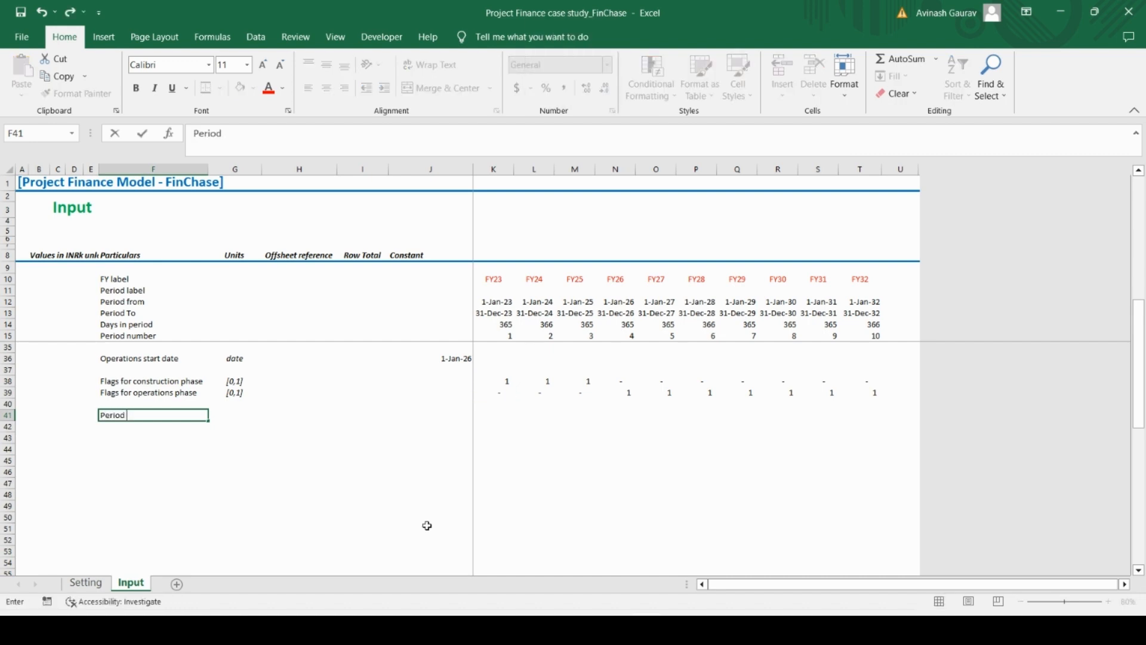
{"action": "type", "text": " label"}
{"action": "key", "text": "Return"}
Enter "text" as the unit of the Period label row in G41
{"action": "key", "text": "Up"}
{"action": "key", "text": "Right"}
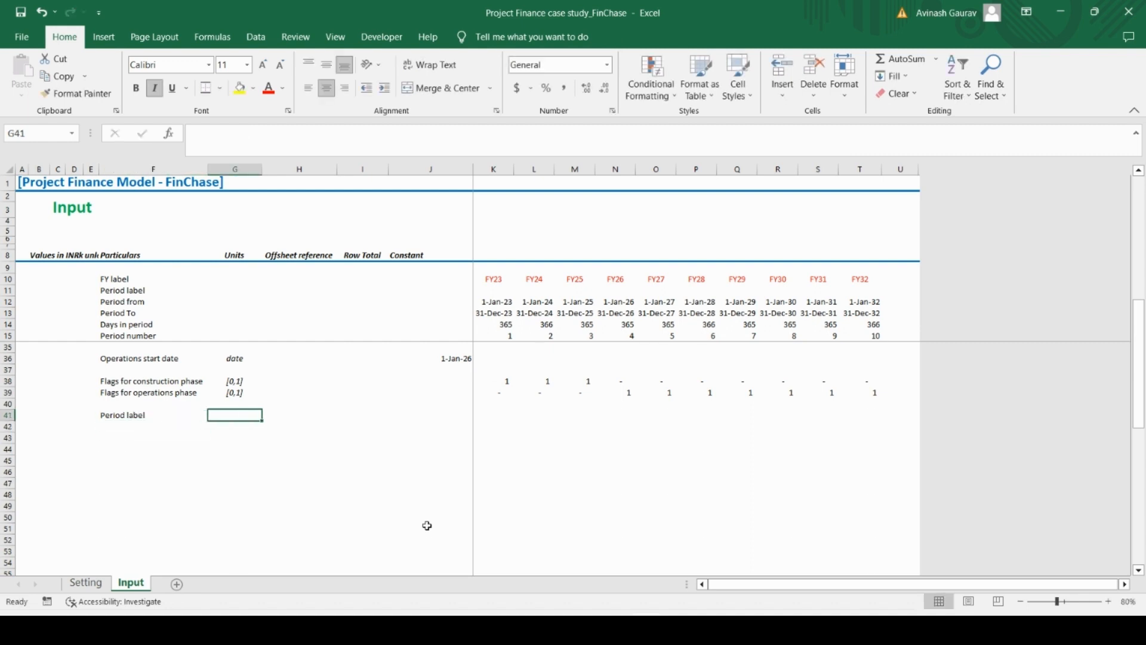
{"action": "type", "text": "text"}
{"action": "key", "text": "Return"}
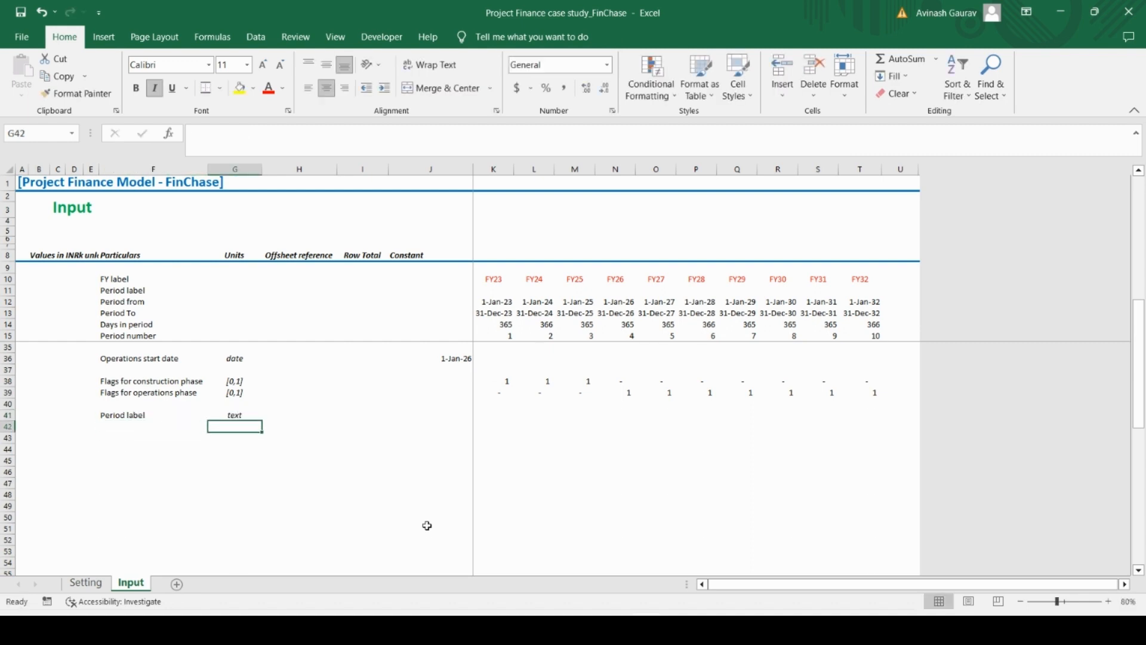
{"action": "key", "text": "Up"}
{"action": "type", "text": "00"}
{"action": "key", "text": "BackSpace"}
{"action": "key", "text": "BackSpace"}
{"action": "key", "text": "BackSpace"}
{"action": "type", "text": "text"}
{"action": "key", "text": "Tab"}
Derive the FY23 period label in K41 from the construction flag with =IF(K38=1,"Cons","Ops")
{"action": "key", "text": "Right"}
{"action": "key", "text": "Right"}
{"action": "key", "text": "Right"}
{"action": "key", "text": "Right"}
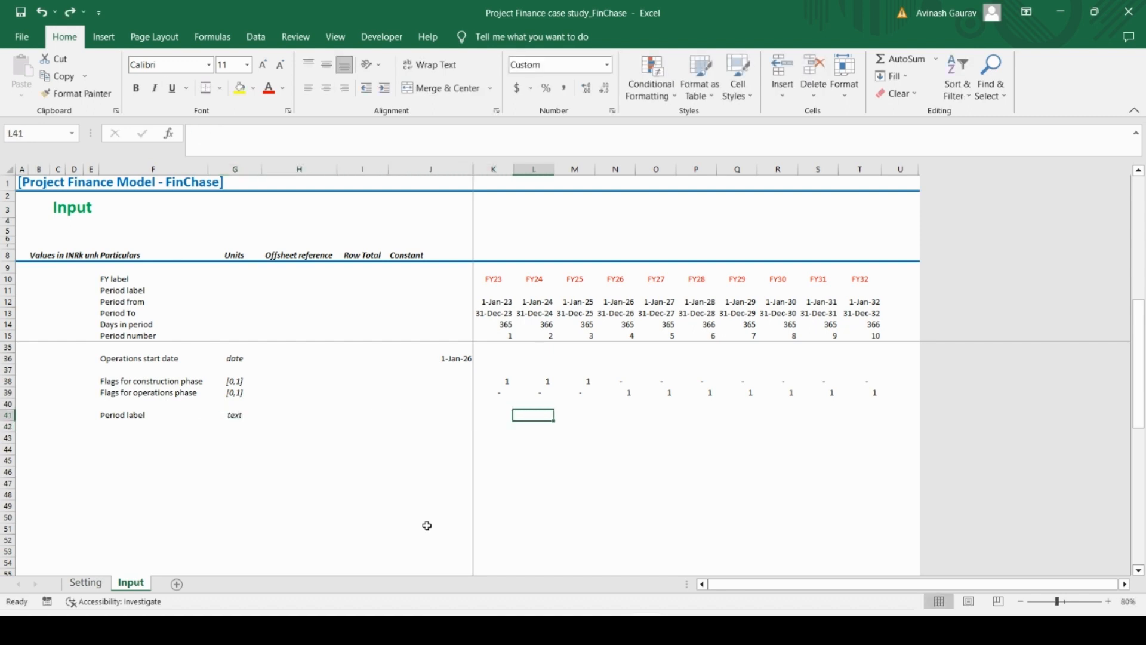
{"action": "key", "text": "Left"}
{"action": "type", "text": "=i"}
{"action": "key", "text": "Tab"}
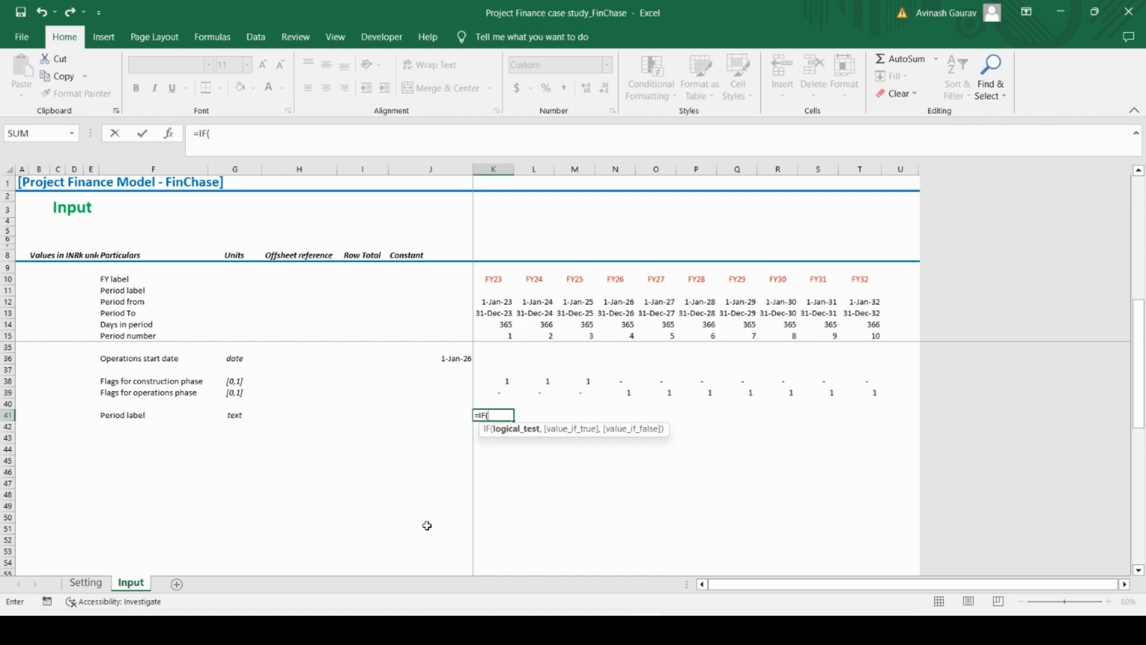
{"action": "key", "text": "Up"}
{"action": "key", "text": "Up"}
{"action": "key", "text": "Up"}
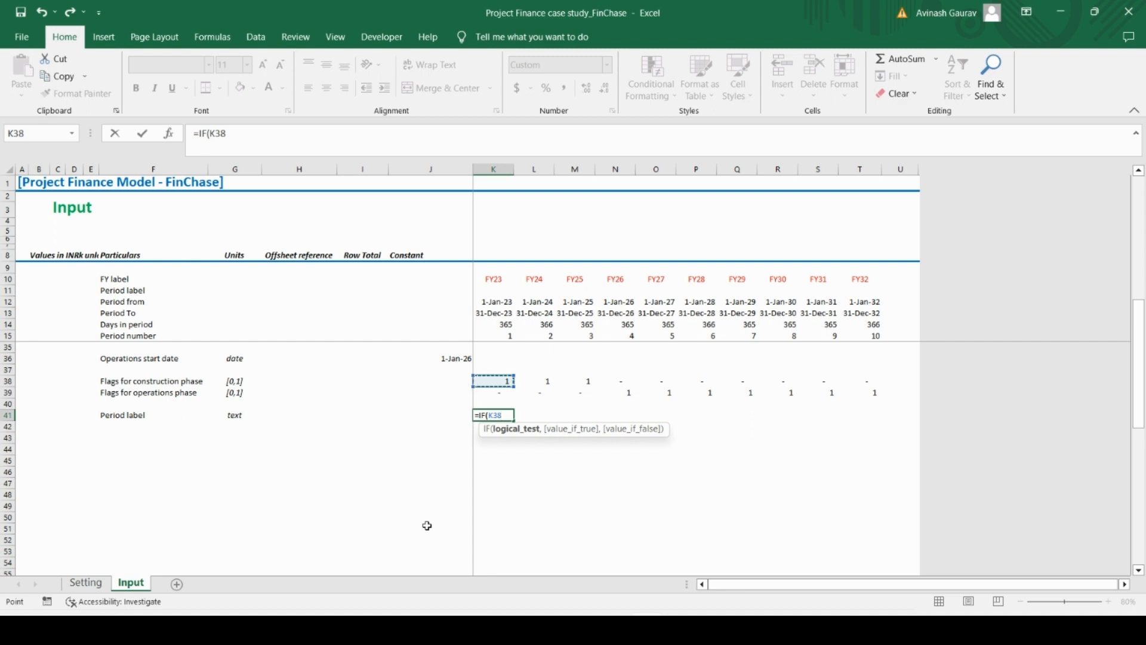
{"action": "type", "text": "=1,"}
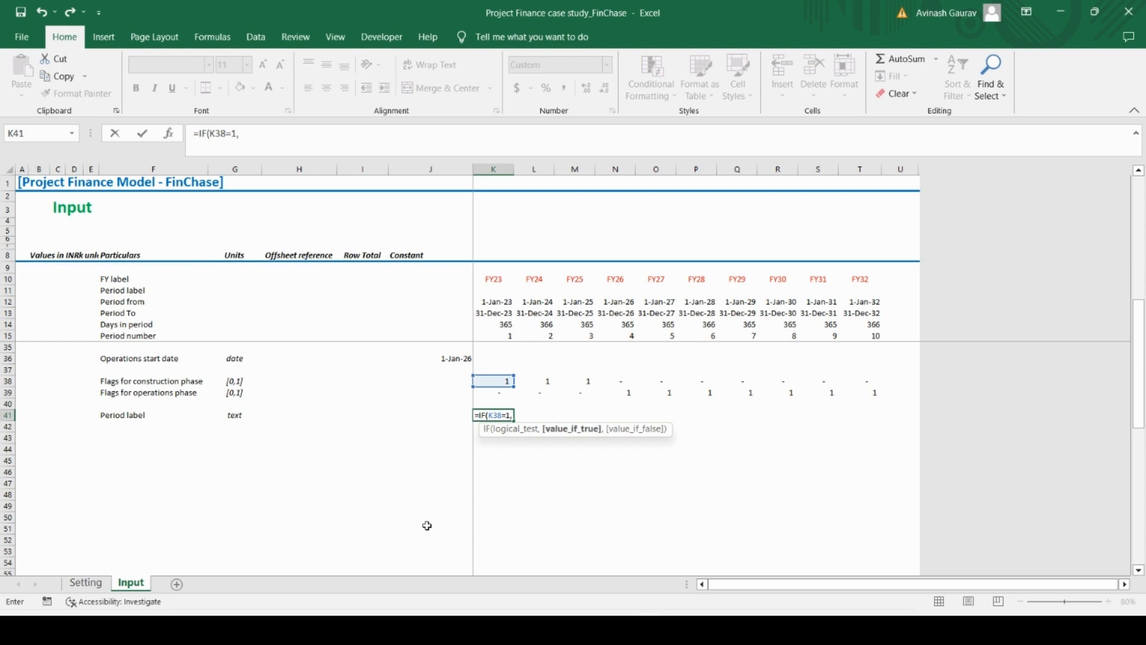
{"action": "type", "text": "\"Cons\","}
{"action": "key", "text": "Caps_Lock"}
{"action": "type", "text": "\"O"}
{"action": "key", "text": "Caps_Lock"}
{"action": "type", "text": "ps"}
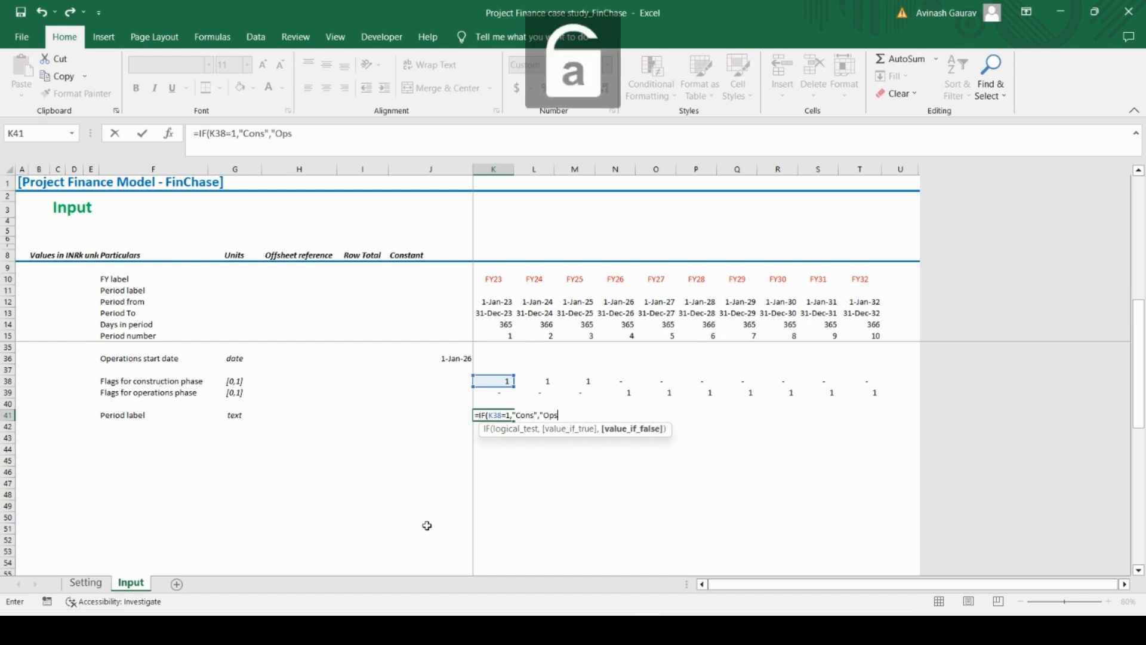
{"action": "key", "text": "ctrl+Return"}
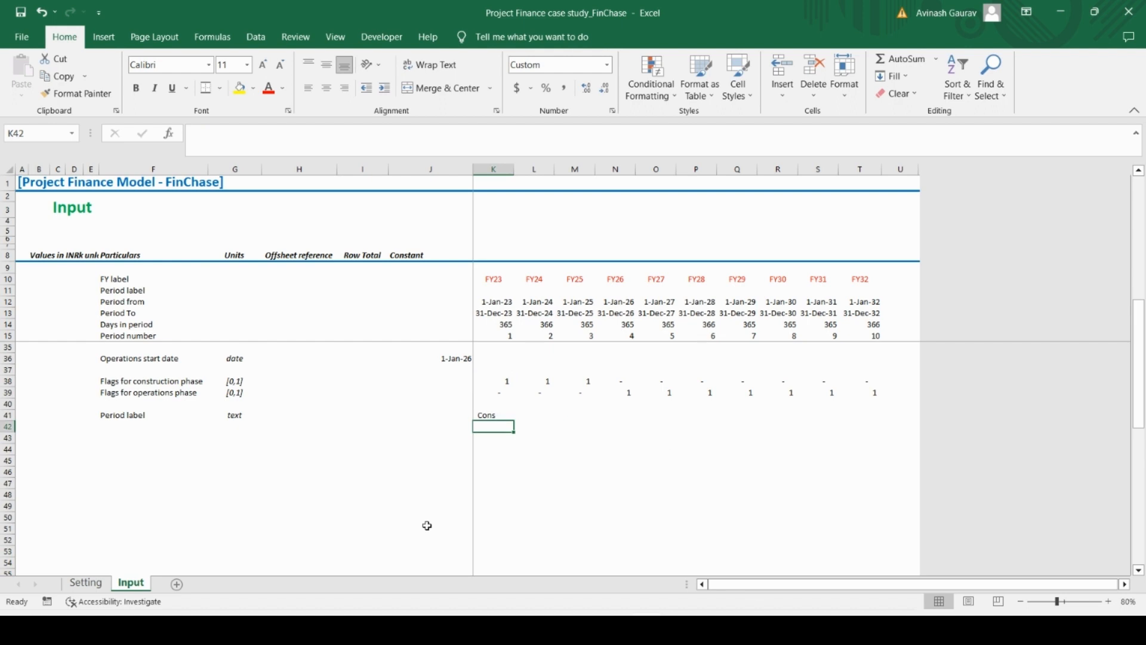
Copy the period label formula from K41 across the remaining years through FY32 in T41
{"action": "key", "text": "ctrl+c"}
{"action": "key", "text": "shift+Right"}
{"action": "key", "text": "shift+Right"}
{"action": "key", "text": "shift+Right"}
{"action": "key", "text": "shift+Right"}
{"action": "key", "text": "shift+Right"}
{"action": "key", "text": "shift+Right"}
{"action": "key", "text": "shift+Right"}
{"action": "key", "text": "shift+Right"}
{"action": "key", "text": "shift+Right"}
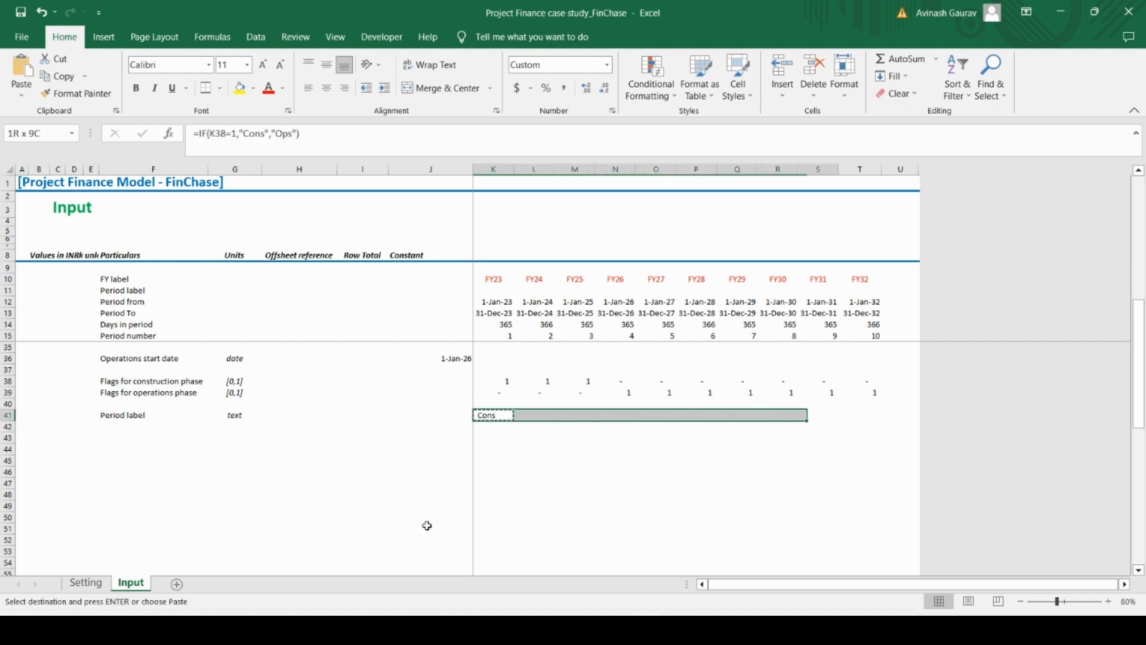
{"action": "key", "text": "ctrl+v"}
Check the period label formulas across K41:T41 against the construction flags
{"action": "key", "text": "Right"}
{"action": "key", "text": "Right"}
{"action": "key", "text": "Right"}
{"action": "key", "text": "Right"}
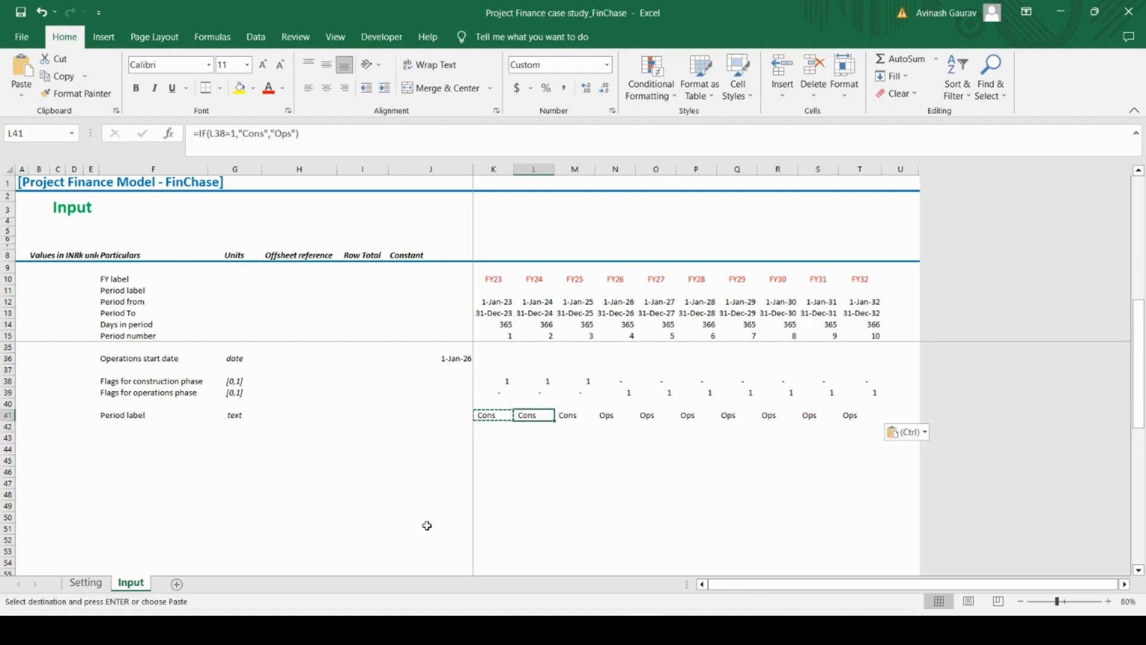
{"action": "key", "text": "Right"}
{"action": "key", "text": "Right"}
{"action": "key", "text": "Right"}
{"action": "key", "text": "Right"}
{"action": "key", "text": "Right"}
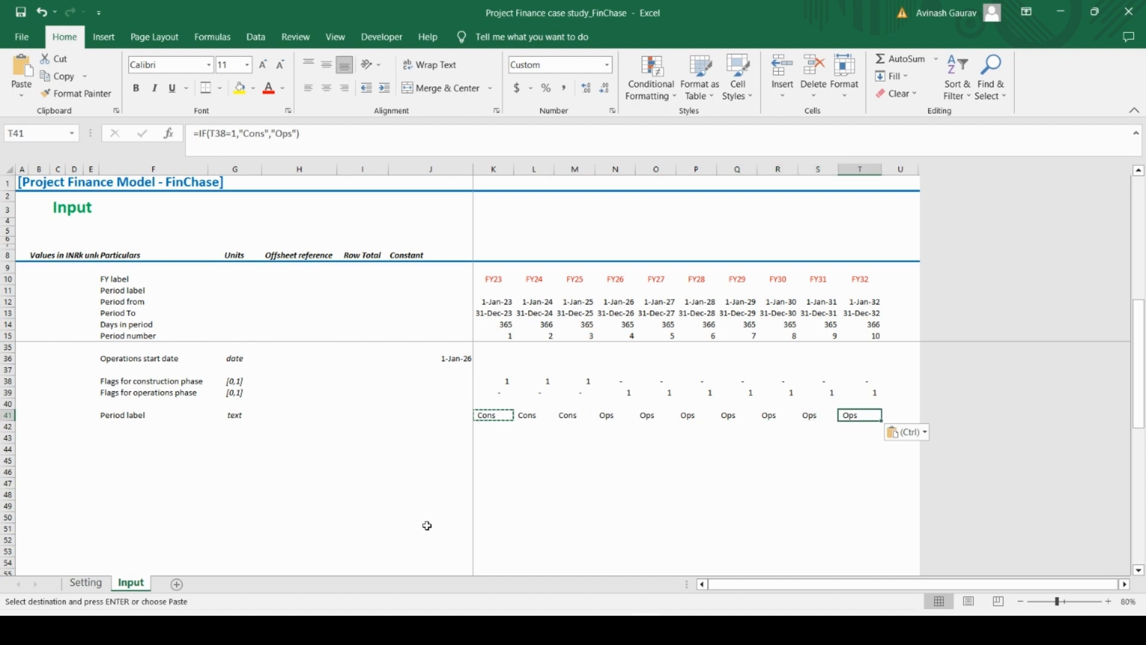
{"action": "key", "text": "Left"}
{"action": "key", "text": "Left"}
{"action": "key", "text": "Left"}
{"action": "key", "text": "Left"}
{"action": "key", "text": "Left"}
{"action": "key", "text": "Left"}
{"action": "key", "text": "Left"}
{"action": "key", "text": "Left"}
{"action": "key", "text": "Left"}
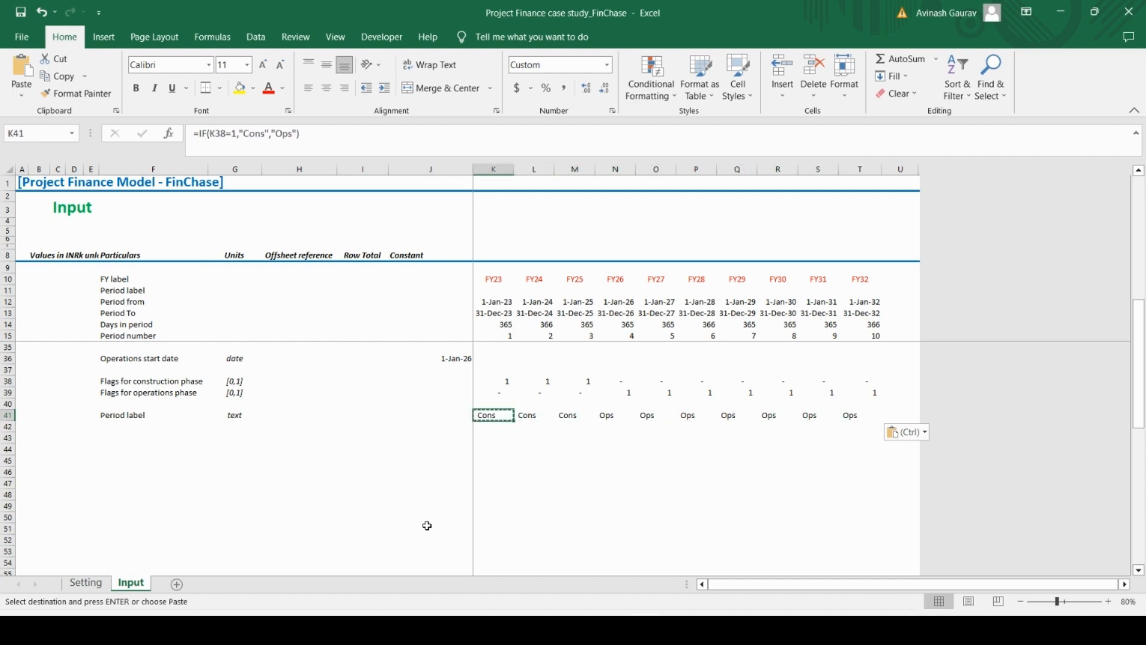
On the Setting sheet, link the FY23 period label in K56 to the Input sheet with =Input!K41
{"action": "scroll", "coordinate": [501, 315], "scroll_direction": "up", "scroll_amount": 6}
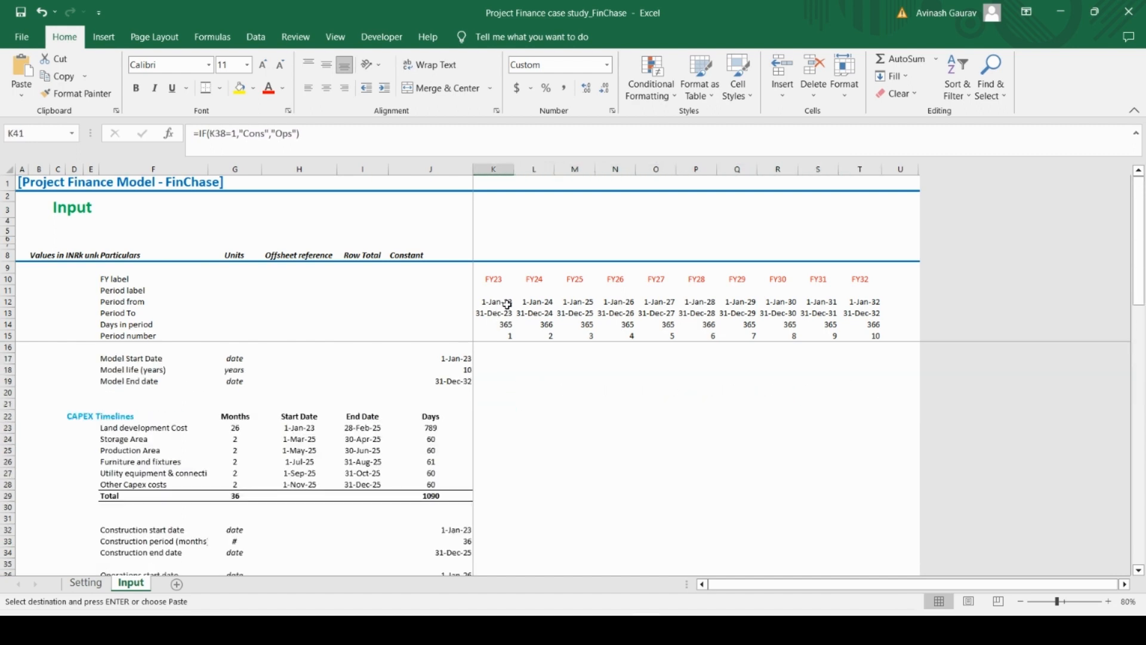
{"action": "scroll", "coordinate": [504, 316], "scroll_direction": "down", "scroll_amount": 4}
{"action": "scroll", "coordinate": [503, 319], "scroll_direction": "down", "scroll_amount": 4}
{"action": "scroll", "coordinate": [519, 403], "scroll_direction": "up", "scroll_amount": 4}
{"action": "left_click", "coordinate": [96, 587]}
{"action": "scroll", "coordinate": [404, 460], "scroll_direction": "down", "scroll_amount": 16}
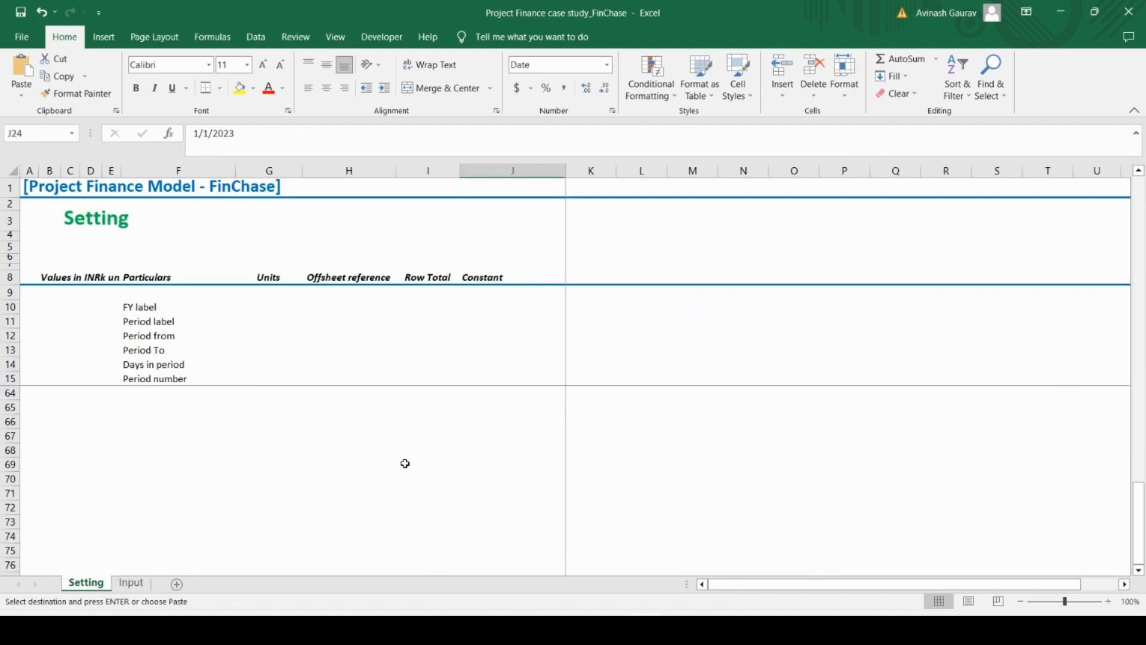
{"action": "scroll", "coordinate": [404, 463], "scroll_direction": "up", "scroll_amount": 8}
{"action": "scroll", "coordinate": [405, 463], "scroll_direction": "down", "scroll_amount": 4}
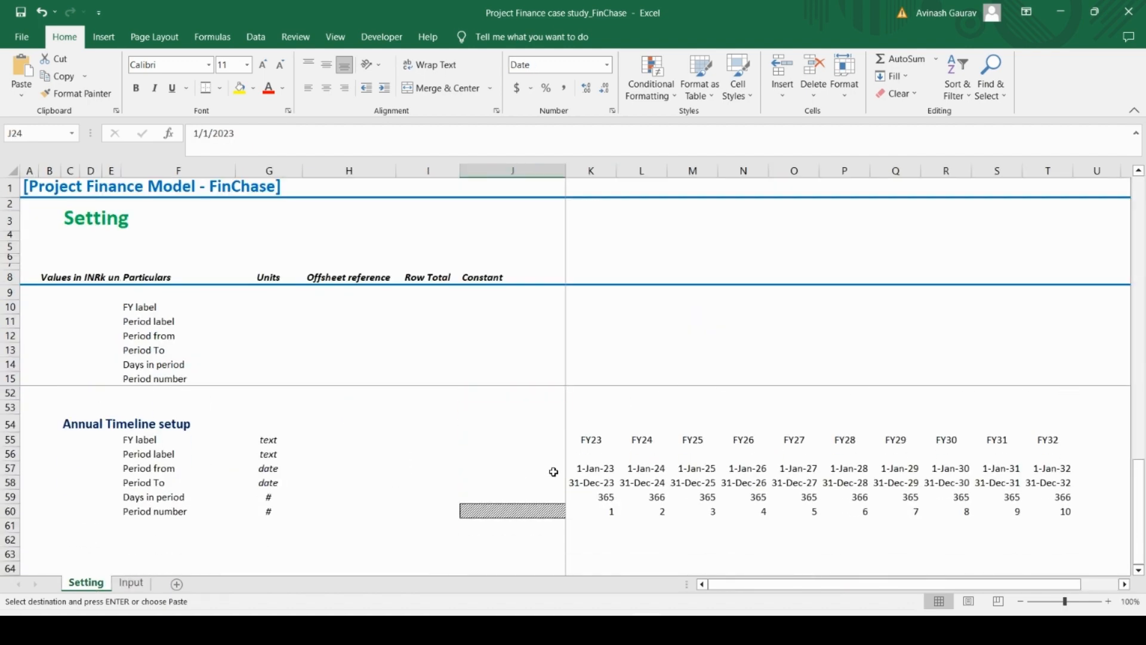
{"action": "left_click", "coordinate": [594, 452]}
{"action": "type", "text": "="}
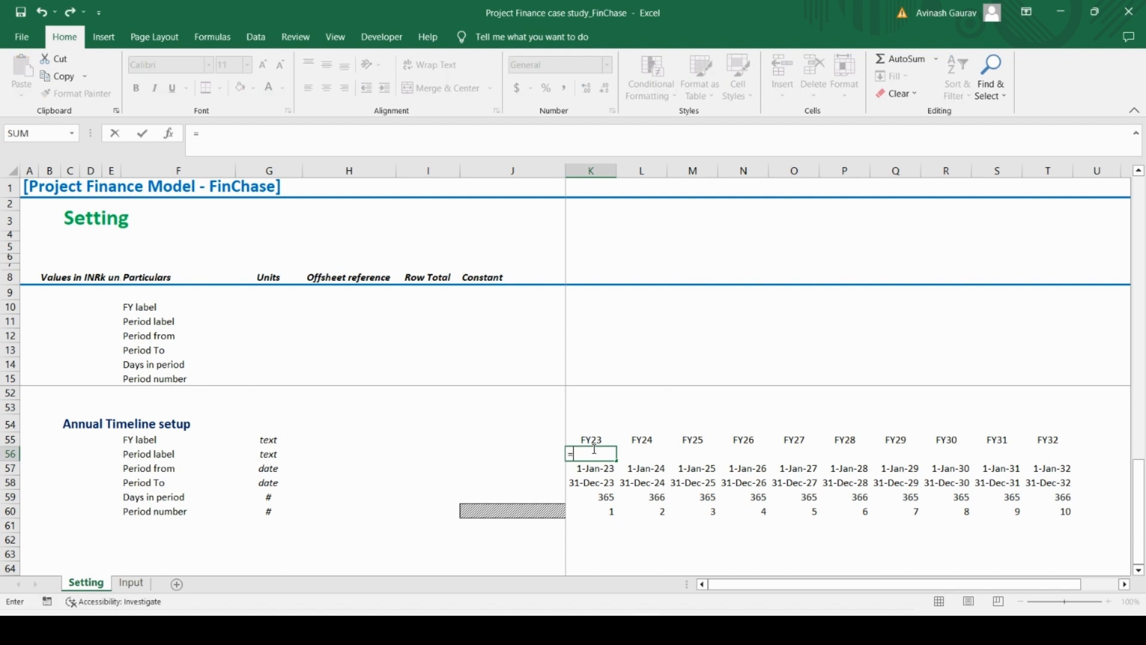
{"action": "left_click", "coordinate": [131, 583]}
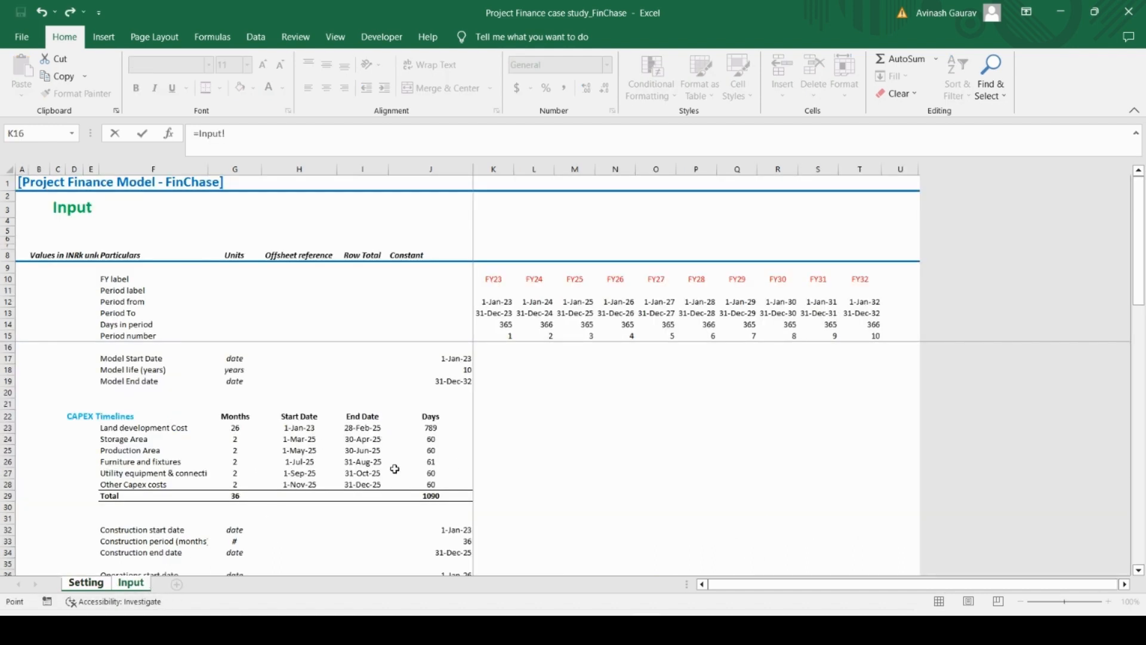
{"action": "scroll", "coordinate": [534, 478], "scroll_direction": "down", "scroll_amount": 4}
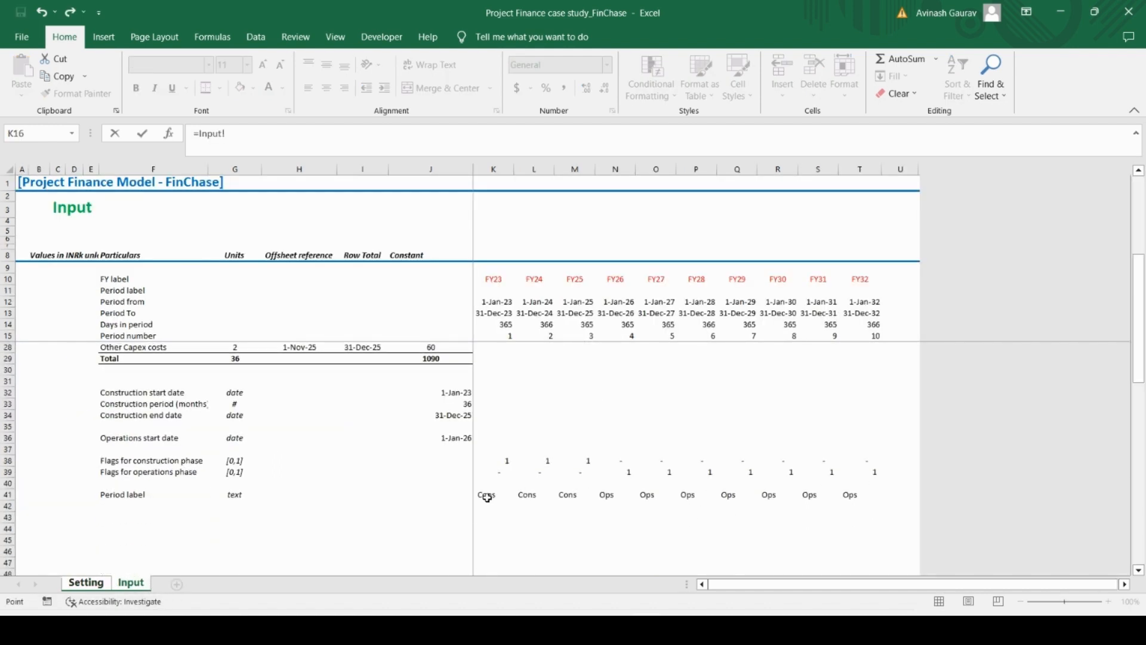
{"action": "left_click", "coordinate": [489, 497]}
{"action": "key", "text": "Return"}
{"action": "key", "text": "Up"}
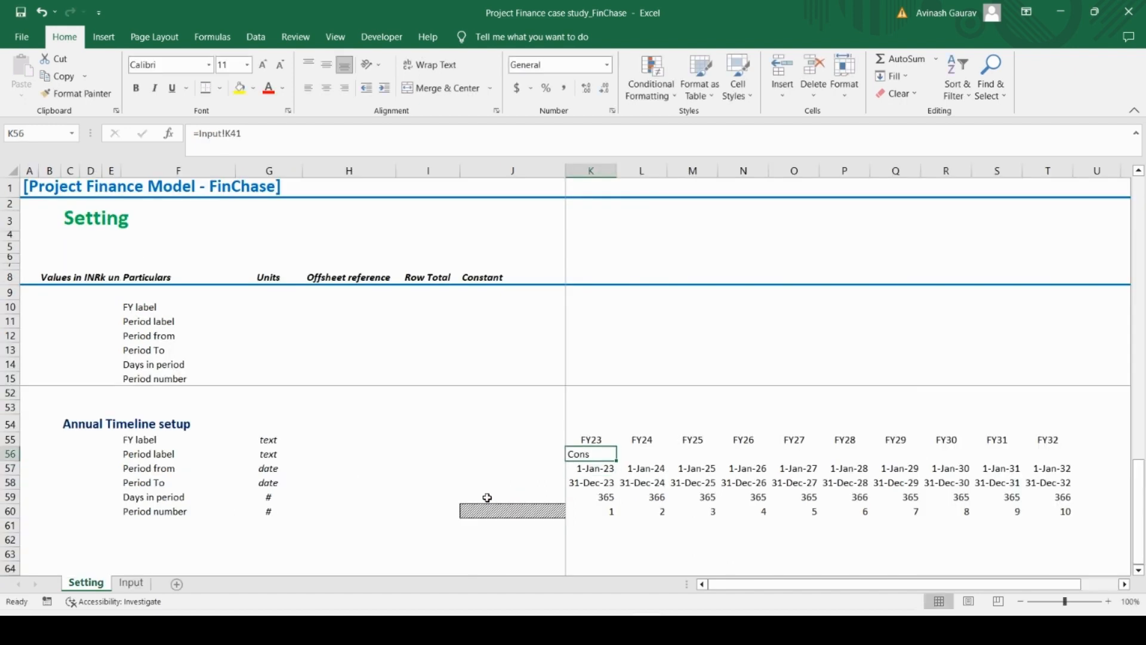
Copy the linked period label from K56 across the remaining years through FY32 in T56
{"action": "key", "text": "ctrl+c"}
{"action": "key", "text": "shift+Right"}
{"action": "key", "text": "shift+Right"}
{"action": "key", "text": "shift+Right"}
{"action": "key", "text": "shift+Right"}
{"action": "key", "text": "shift+Right"}
{"action": "key", "text": "shift+Right"}
{"action": "key", "text": "shift+Right"}
{"action": "key", "text": "shift+Right"}
{"action": "key", "text": "shift+Right"}
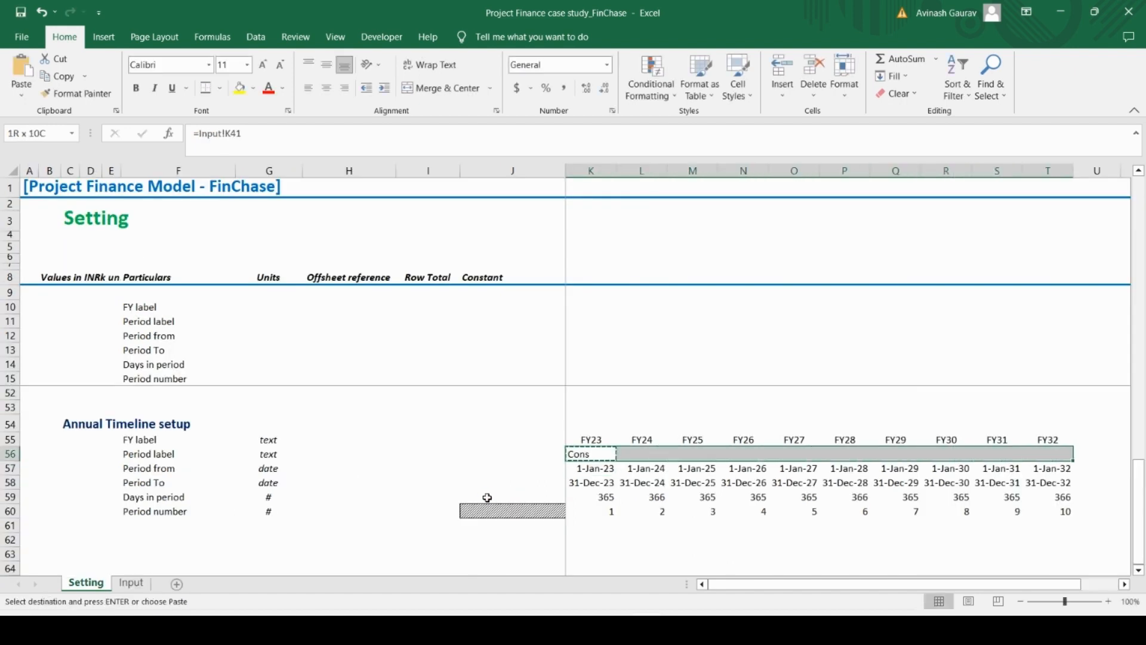
{"action": "key", "text": "ctrl+v"}
Check the Annual Timeline period labels in row 56 against the Period labels list on the Setting sheet
{"action": "key", "text": "Down"}
{"action": "key", "text": "Down"}
{"action": "key", "text": "Down"}
{"action": "key", "text": "Down"}
{"action": "key", "text": "Down"}
{"action": "key", "text": "Down"}
{"action": "key", "text": "Down"}
{"action": "key", "text": "Down"}
{"action": "key", "text": "Down"}
{"action": "key", "text": "Down"}
{"action": "key", "text": "Down"}
{"action": "key", "text": "Down"}
{"action": "key", "text": "Down"}
{"action": "key", "text": "Down"}
{"action": "key", "text": "Down"}
{"action": "key", "text": "Down"}
{"action": "key", "text": "Down"}
{"action": "key", "text": "Down"}
{"action": "key", "text": "Up"}
{"action": "key", "text": "Up"}
{"action": "key", "text": "Up"}
{"action": "key", "text": "Up"}
{"action": "key", "text": "Up"}
{"action": "key", "text": "Up"}
{"action": "key", "text": "Up"}
{"action": "key", "text": "Up"}
{"action": "key", "text": "Up"}
{"action": "key", "text": "Up"}
{"action": "key", "text": "Up"}
{"action": "key", "text": "Up"}
{"action": "key", "text": "Up"}
{"action": "key", "text": "Up"}
{"action": "key", "text": "Up"}
{"action": "key", "text": "Up"}
{"action": "key", "text": "Up"}
{"action": "key", "text": "Up"}
{"action": "key", "text": "Up"}
{"action": "key", "text": "Up"}
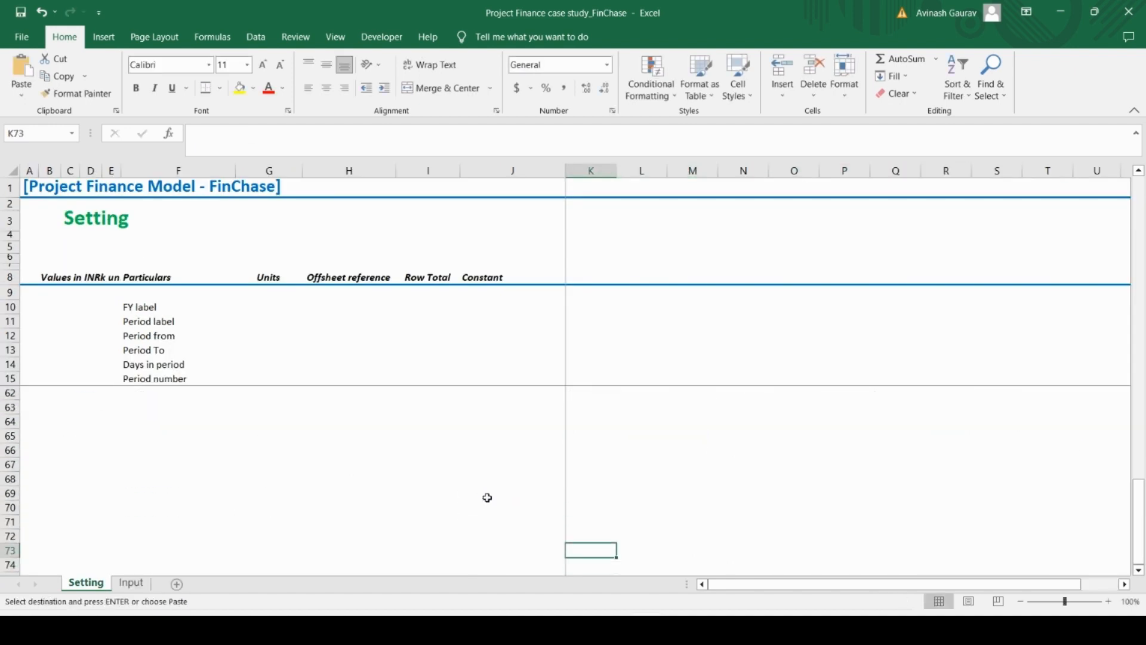
{"action": "key", "text": "Up"}
{"action": "key", "text": "Up"}
{"action": "key", "text": "Up"}
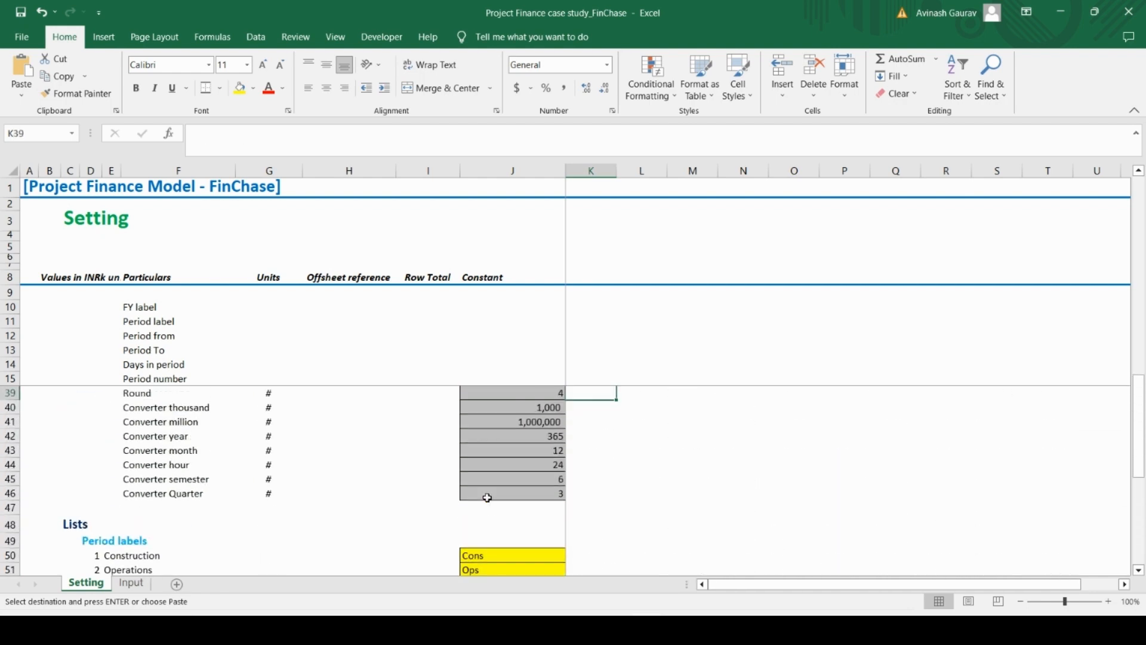
{"action": "key", "text": "Down"}
{"action": "key", "text": "Down"}
{"action": "key", "text": "Down"}
{"action": "key", "text": "Down"}
{"action": "key", "text": "Down"}
{"action": "key", "text": "Down"}
{"action": "key", "text": "Down"}
{"action": "key", "text": "Down"}
{"action": "key", "text": "Down"}
{"action": "key", "text": "Down"}
{"action": "key", "text": "Down"}
{"action": "key", "text": "Down"}
{"action": "key", "text": "Down"}
{"action": "key", "text": "Down"}
{"action": "key", "text": "Down"}
{"action": "key", "text": "Down"}
{"action": "key", "text": "Down"}
{"action": "key", "text": "Down"}
{"action": "key", "text": "Down"}
{"action": "key", "text": "Down"}
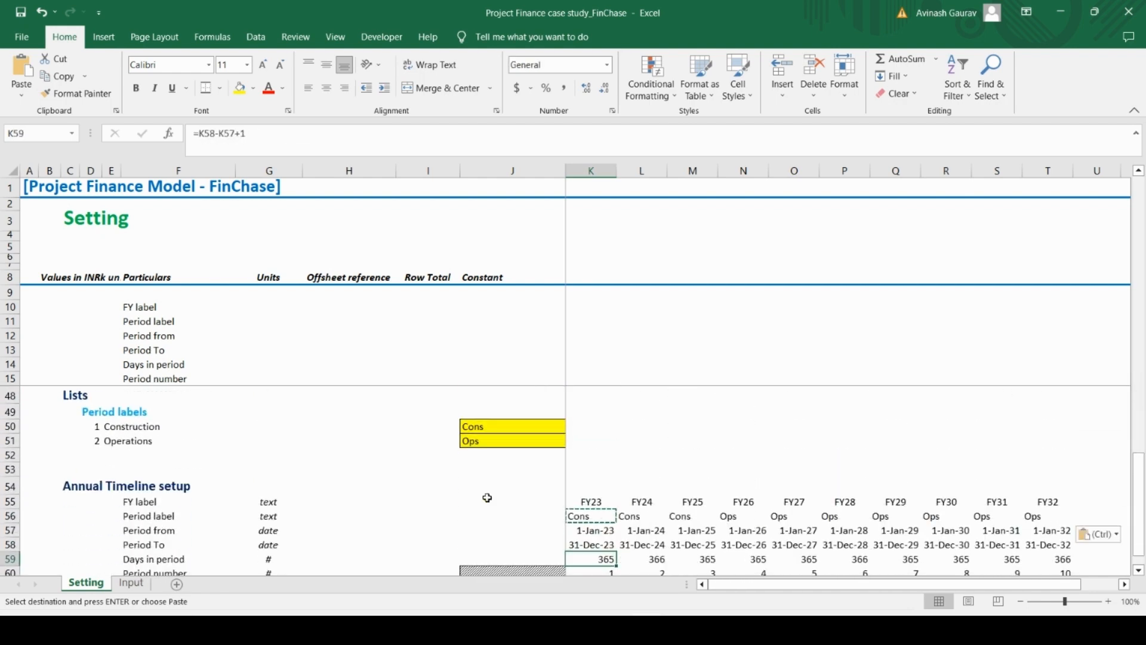
{"action": "key", "text": "Up"}
{"action": "key", "text": "Up"}
{"action": "key", "text": "Up"}
{"action": "key", "text": "Up"}
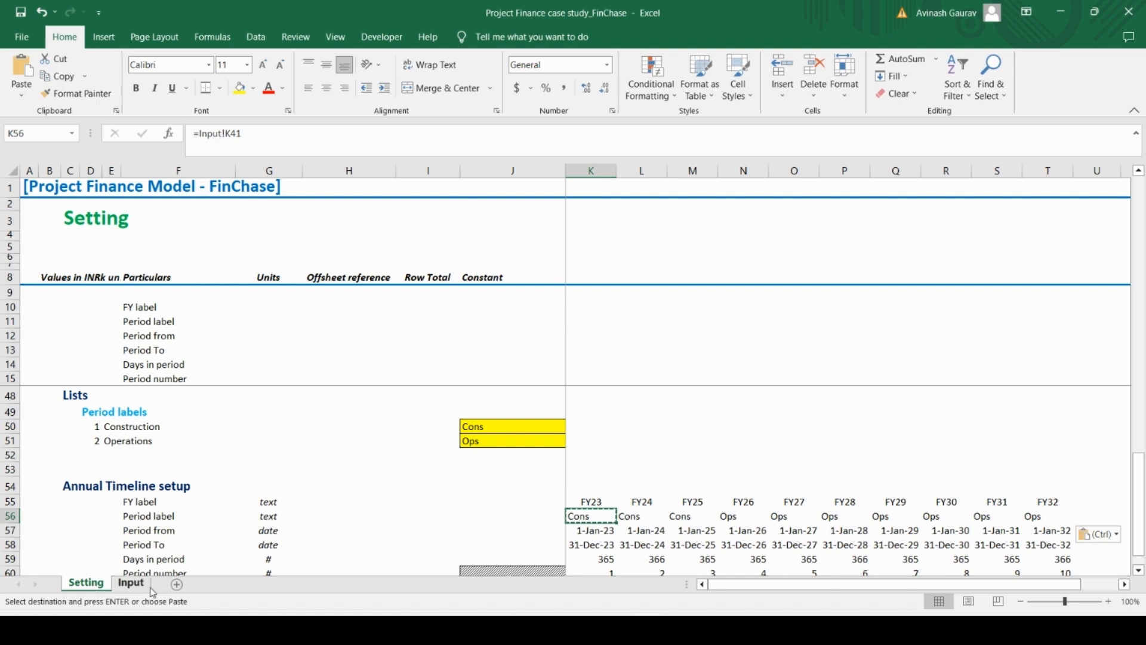
On the Input sheet, link the header's FY23 period label in K11 to the timeline with =Setting!K56
{"action": "left_click", "coordinate": [131, 583]}
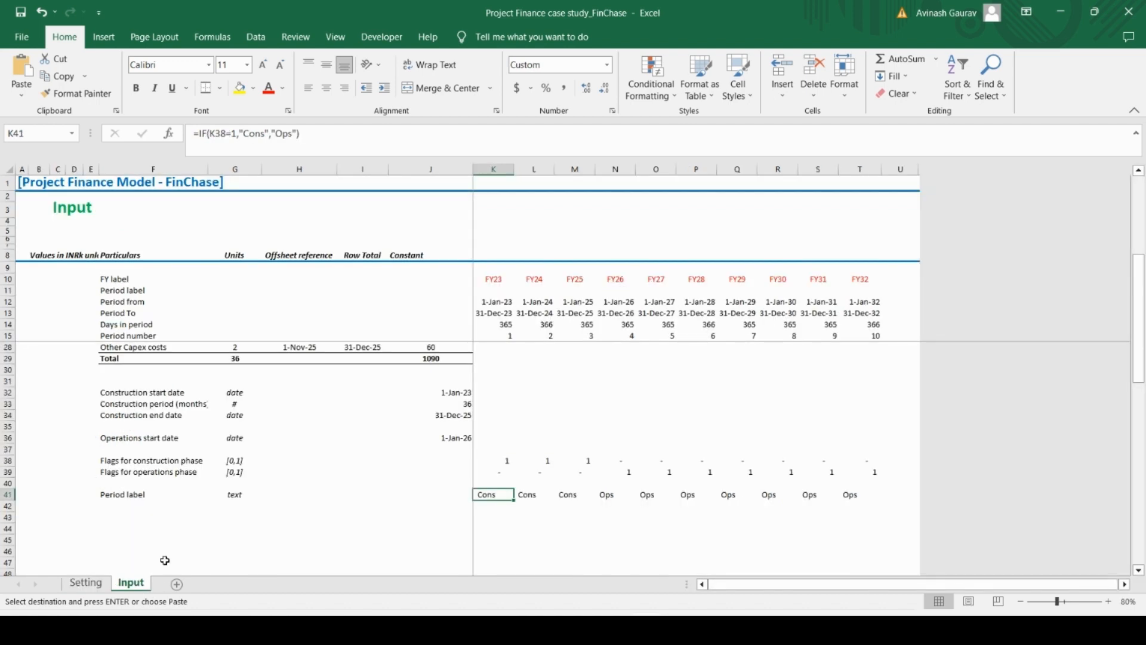
{"action": "left_click", "coordinate": [498, 291]}
{"action": "key", "text": "Left"}
{"action": "key", "text": "Left"}
{"action": "key", "text": "Right"}
{"action": "key", "text": "Right"}
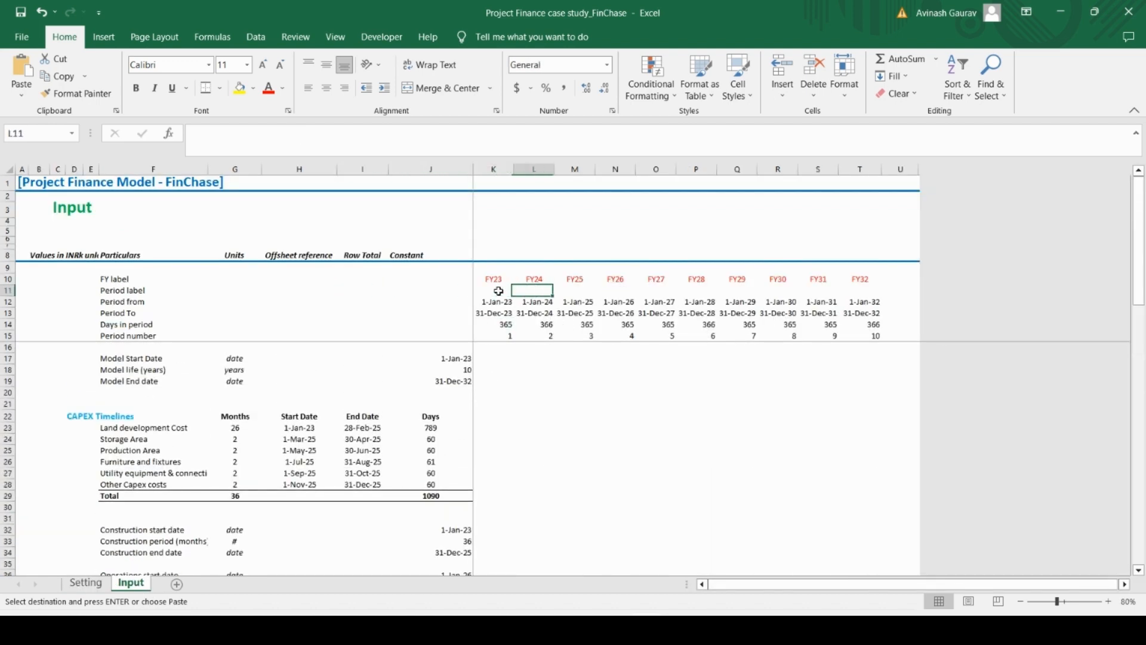
{"action": "key", "text": "Right"}
{"action": "key", "text": "Left"}
{"action": "type", "text": "="}
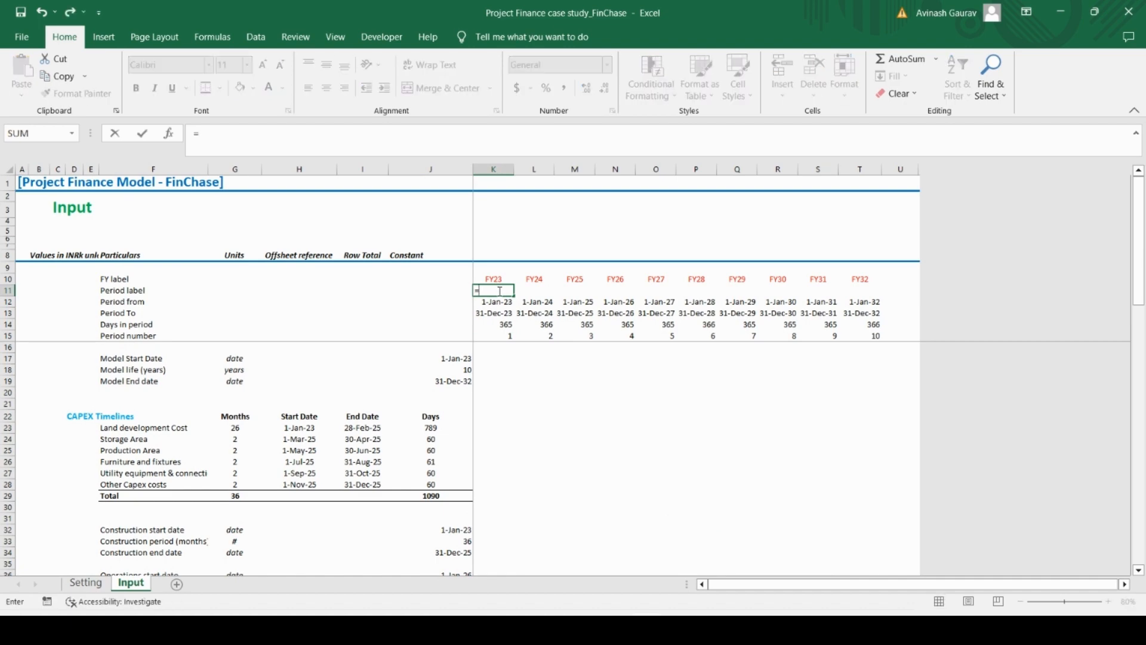
{"action": "left_click", "coordinate": [86, 583]}
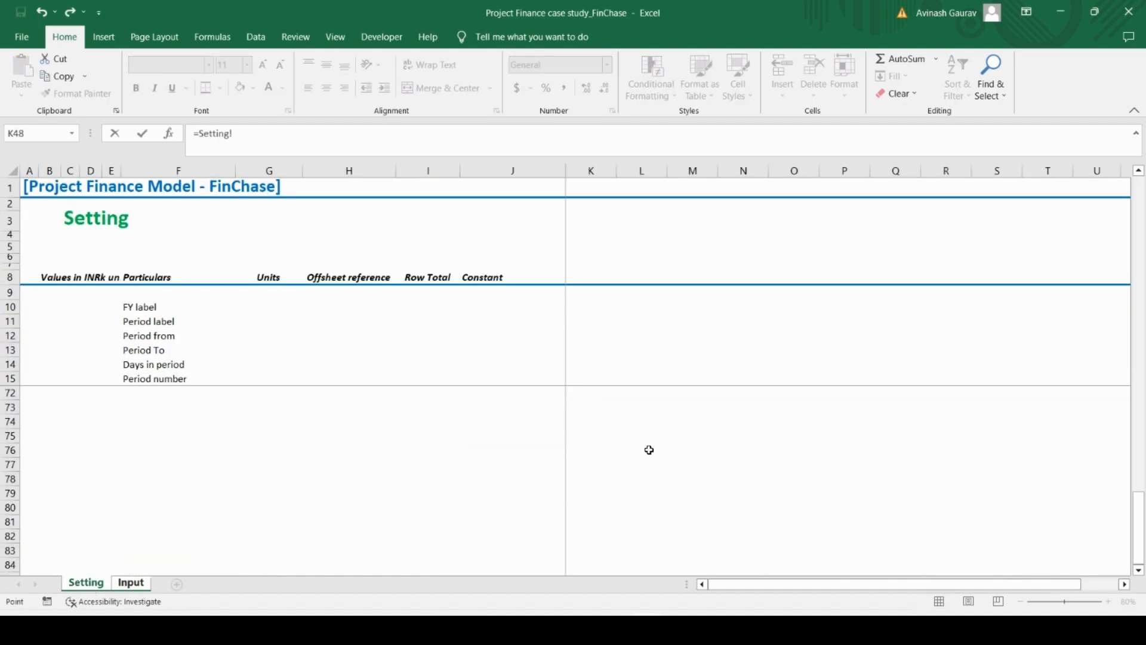
{"action": "scroll", "coordinate": [649, 450], "scroll_direction": "up", "scroll_amount": 8}
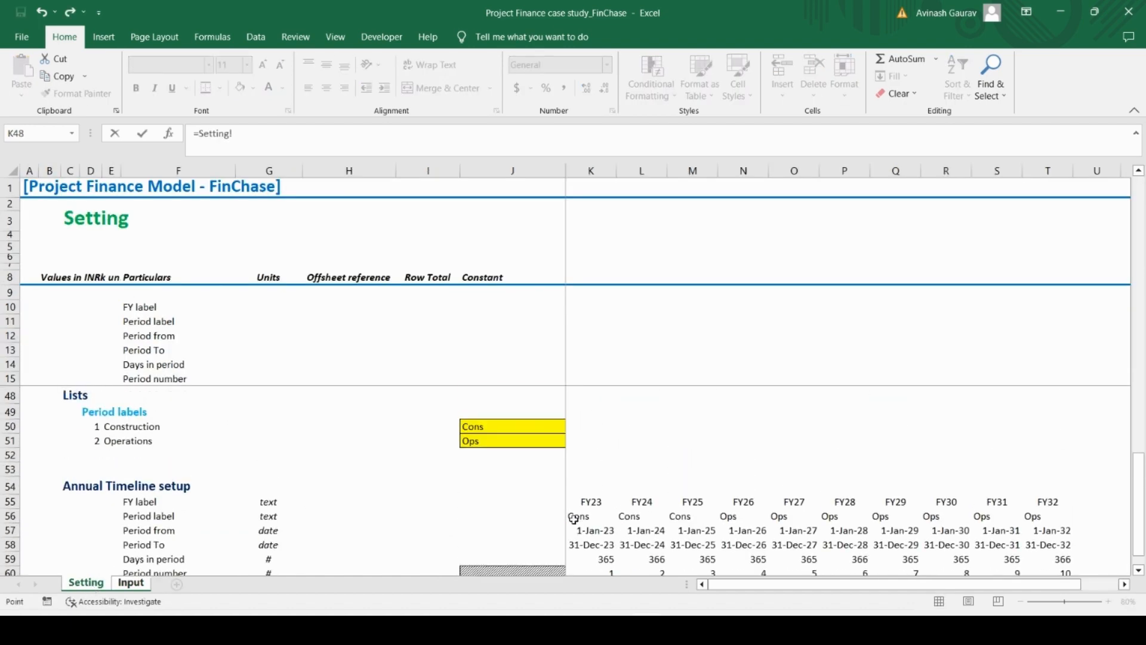
{"action": "left_click", "coordinate": [574, 518]}
{"action": "key", "text": "Return"}
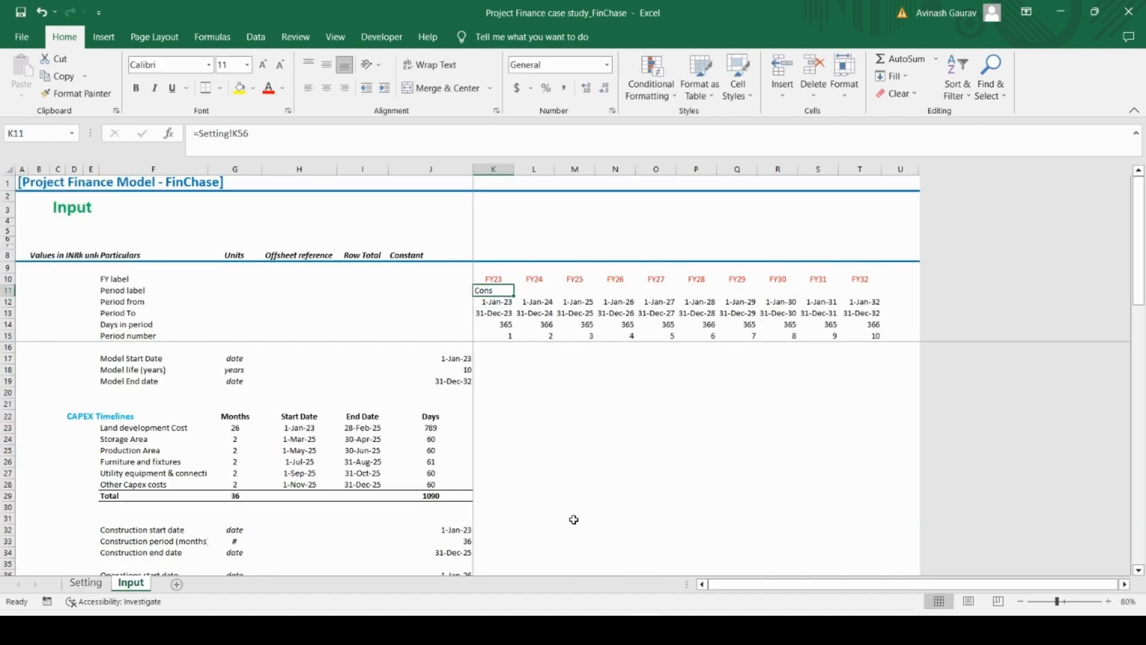
Copy the header period label from K11 across the remaining years through FY32 in T11
{"action": "key", "text": "ctrl+c"}
{"action": "key", "text": "shift+Right"}
{"action": "key", "text": "shift+Right"}
{"action": "key", "text": "shift+Right"}
{"action": "key", "text": "shift+Right"}
{"action": "key", "text": "shift+Right"}
{"action": "key", "text": "shift+Right"}
{"action": "key", "text": "shift+Right"}
{"action": "key", "text": "shift+Right"}
{"action": "key", "text": "shift+Right"}
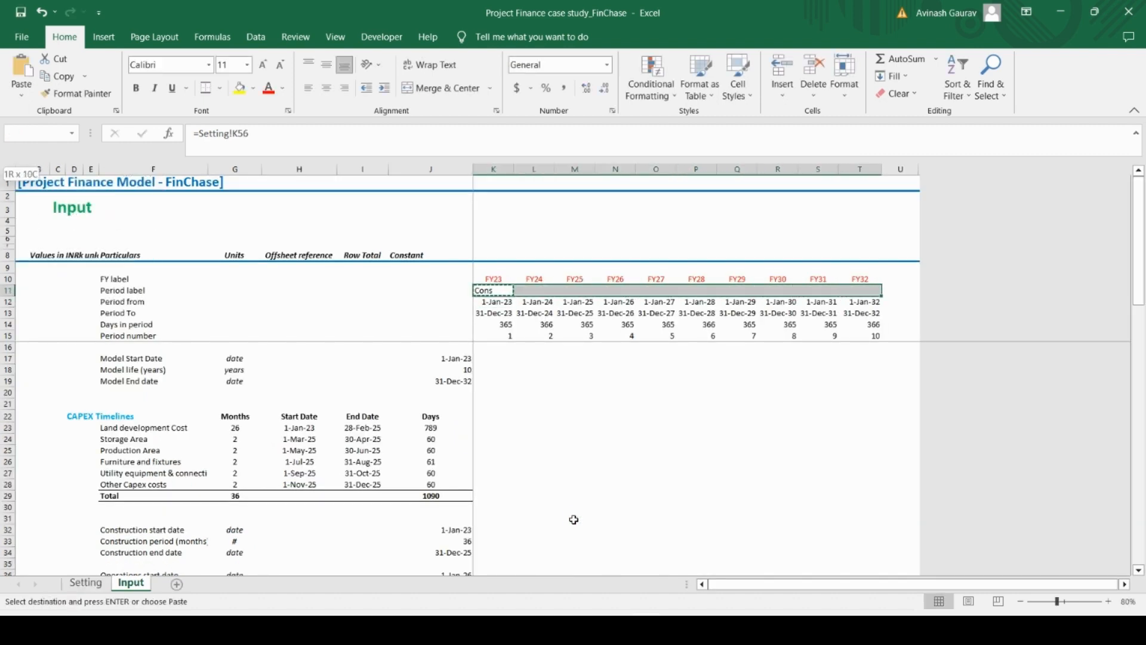
{"action": "key", "text": "ctrl+v"}
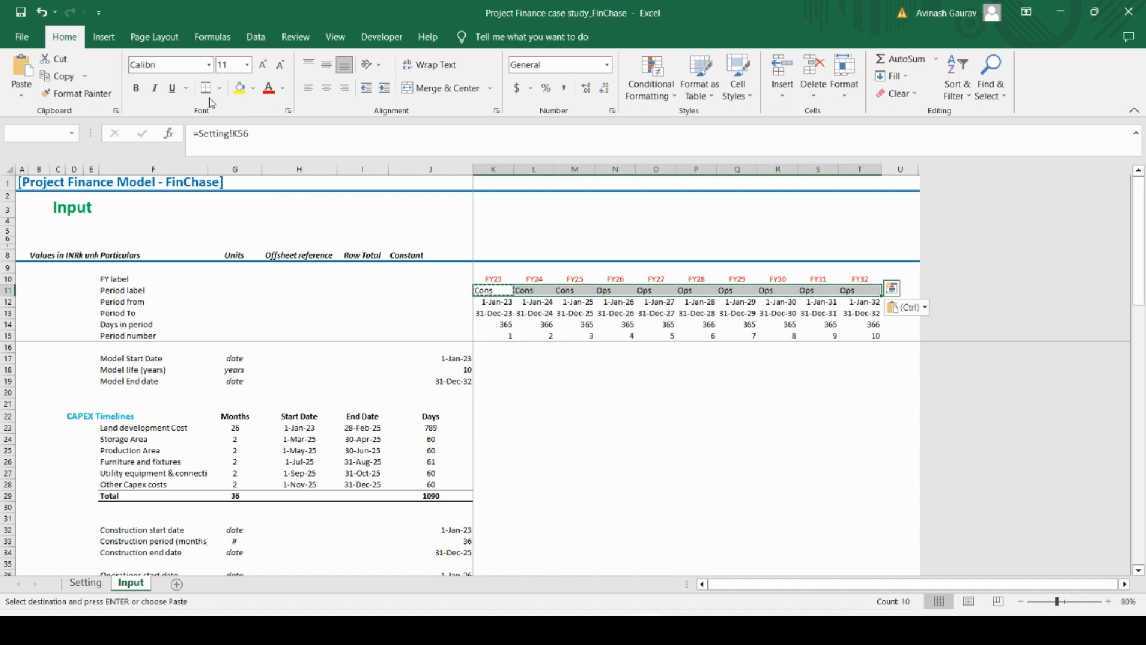
Apply top and bottom borders to the header period labels in K11:T11
{"action": "key", "text": "alt+h"}
{"action": "key", "text": "b"}
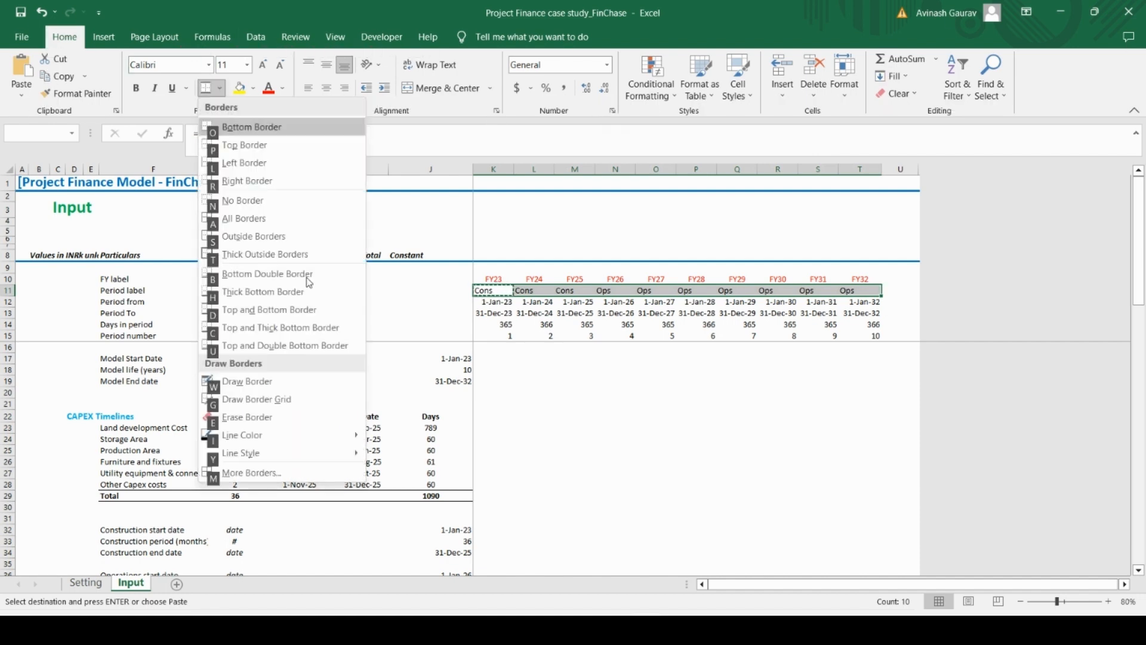
{"action": "key", "text": "n"}
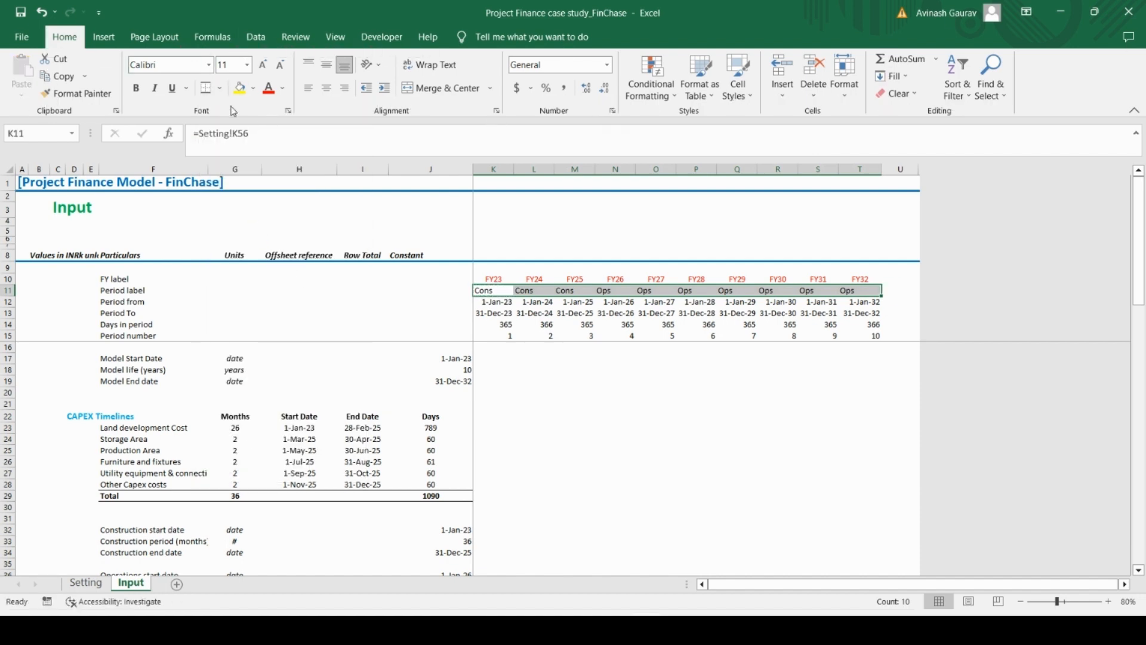
Format the header period labels in K11:T11 with all borders, centred alignment and bold text
{"action": "left_click", "coordinate": [494, 289]}
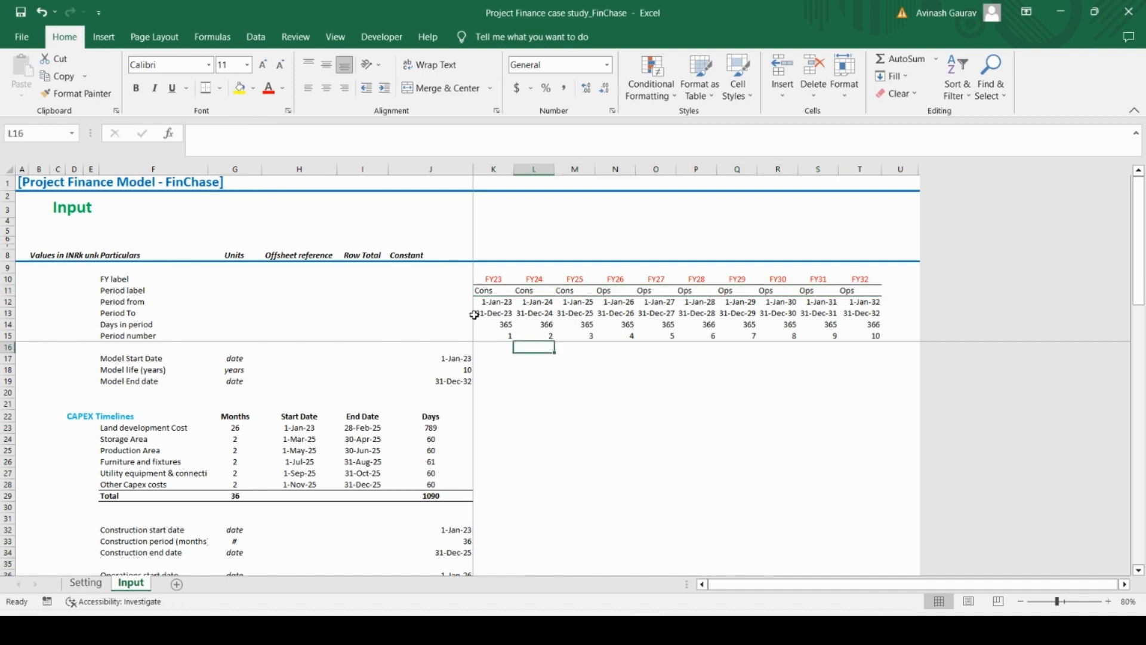
{"action": "key", "text": "ctrl+shift+Right"}
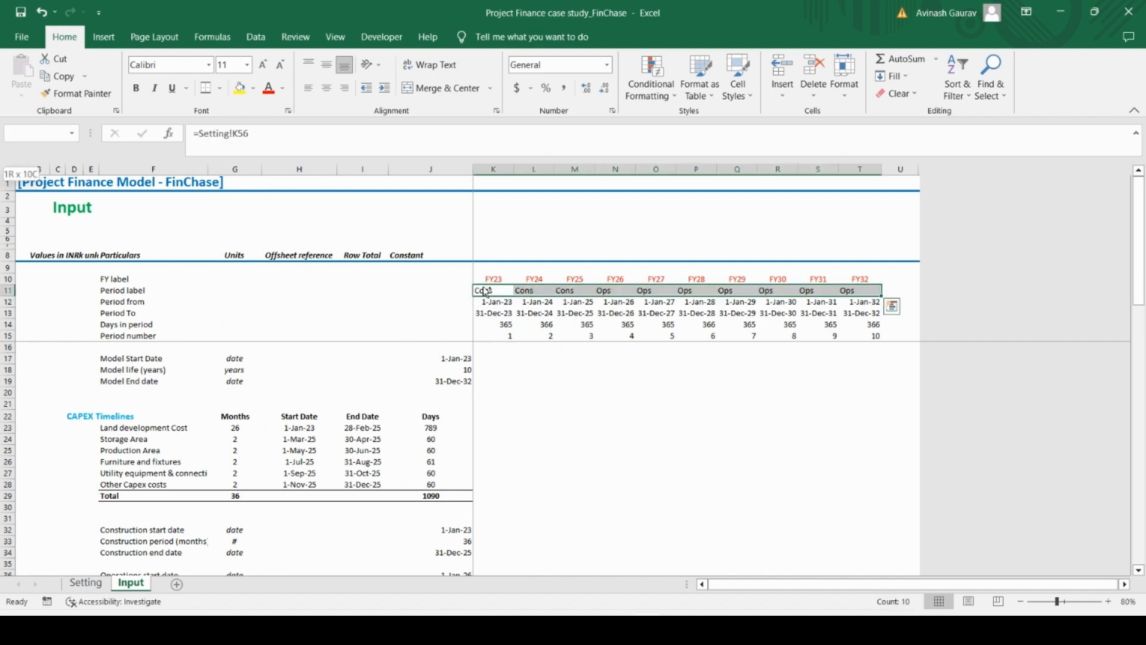
{"action": "key", "text": "alt+h"}
{"action": "key", "text": "b"}
{"action": "key", "text": "a"}
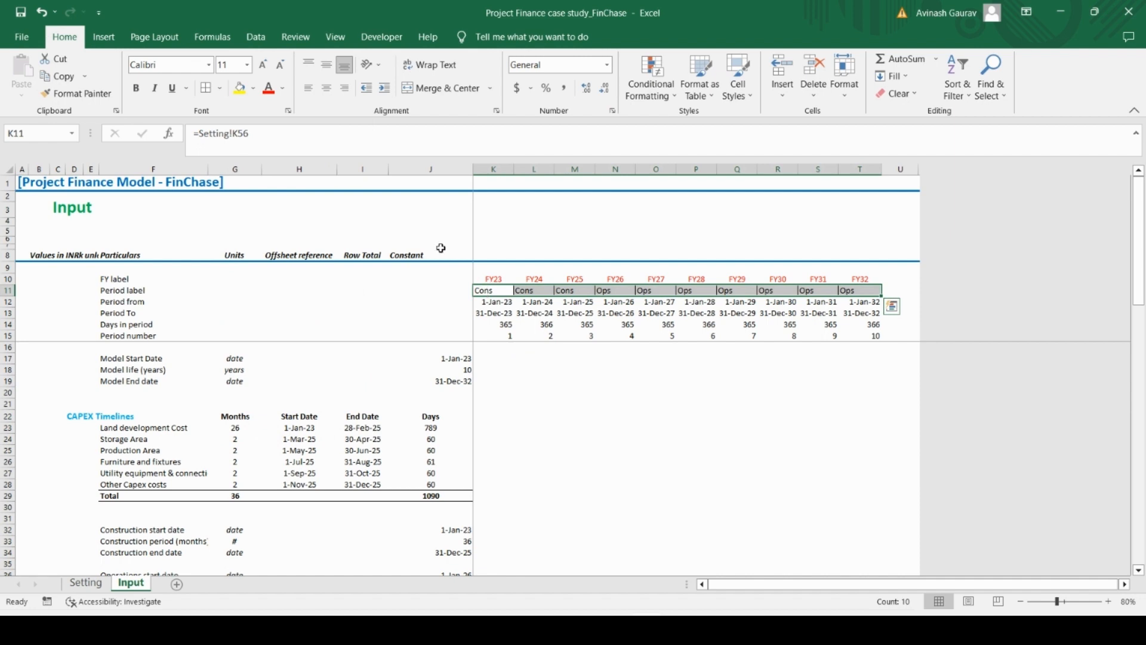
{"action": "left_click", "coordinate": [326, 88]}
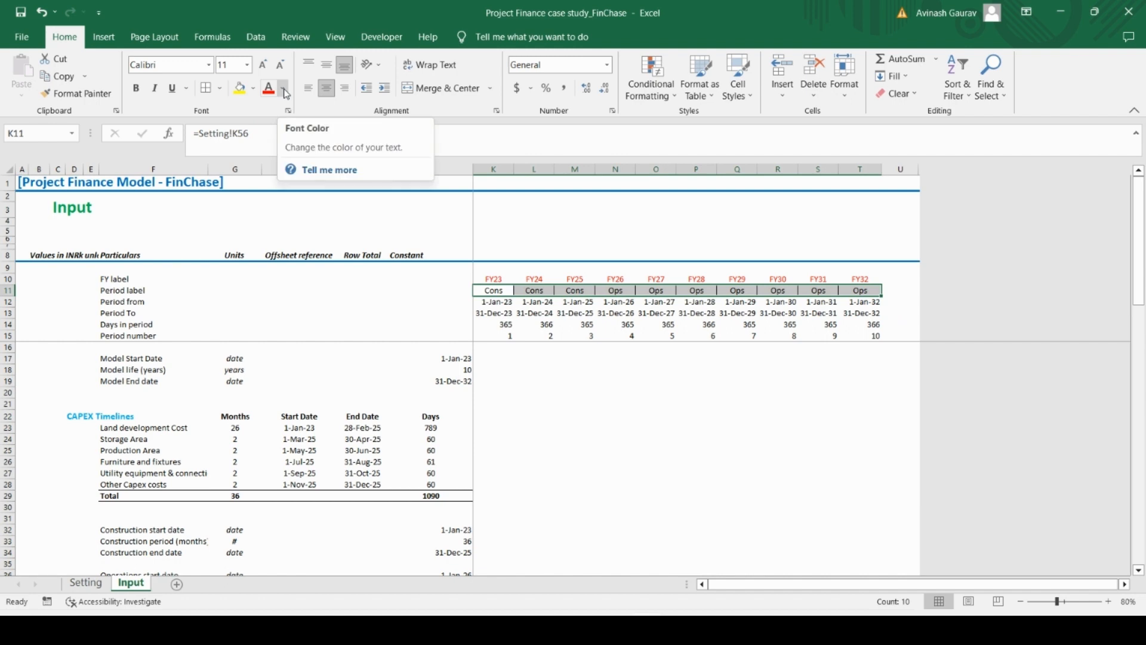
{"action": "key", "text": "Down"}
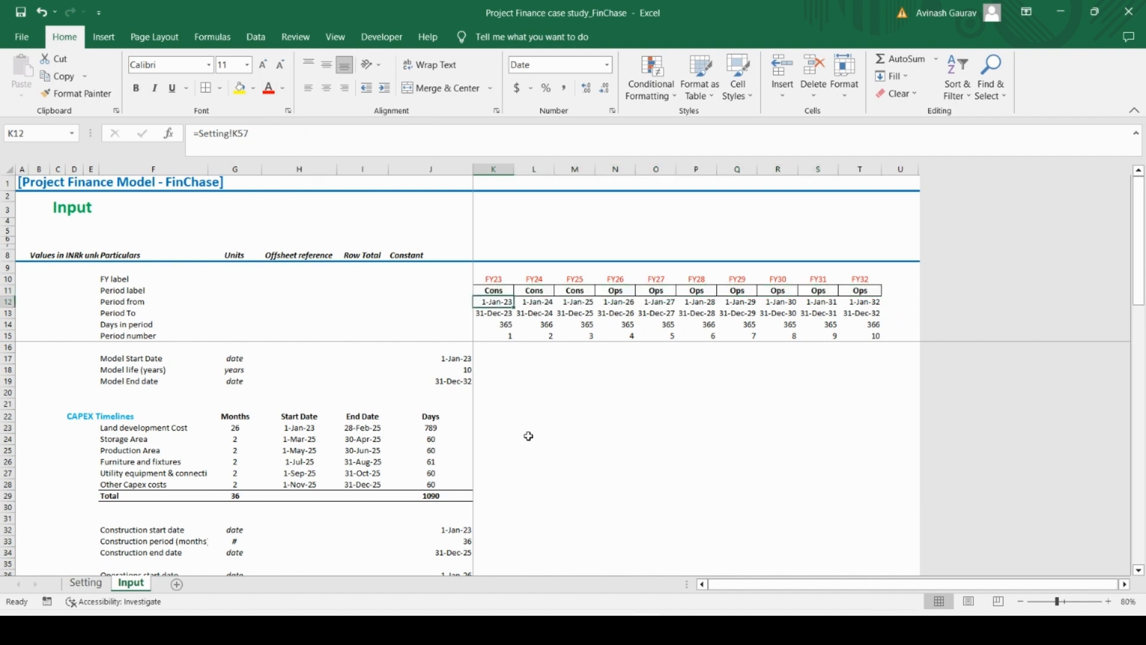
Review the Input sheet's header period labels against the phase flags and the period label row 41
{"action": "key", "text": "Down"}
{"action": "key", "text": "Down"}
{"action": "key", "text": "Down"}
{"action": "key", "text": "Down"}
{"action": "key", "text": "Down"}
{"action": "key", "text": "Down"}
{"action": "key", "text": "Down"}
{"action": "key", "text": "Down"}
{"action": "key", "text": "Down"}
{"action": "key", "text": "Down"}
{"action": "key", "text": "Down"}
{"action": "key", "text": "Down"}
{"action": "key", "text": "Down"}
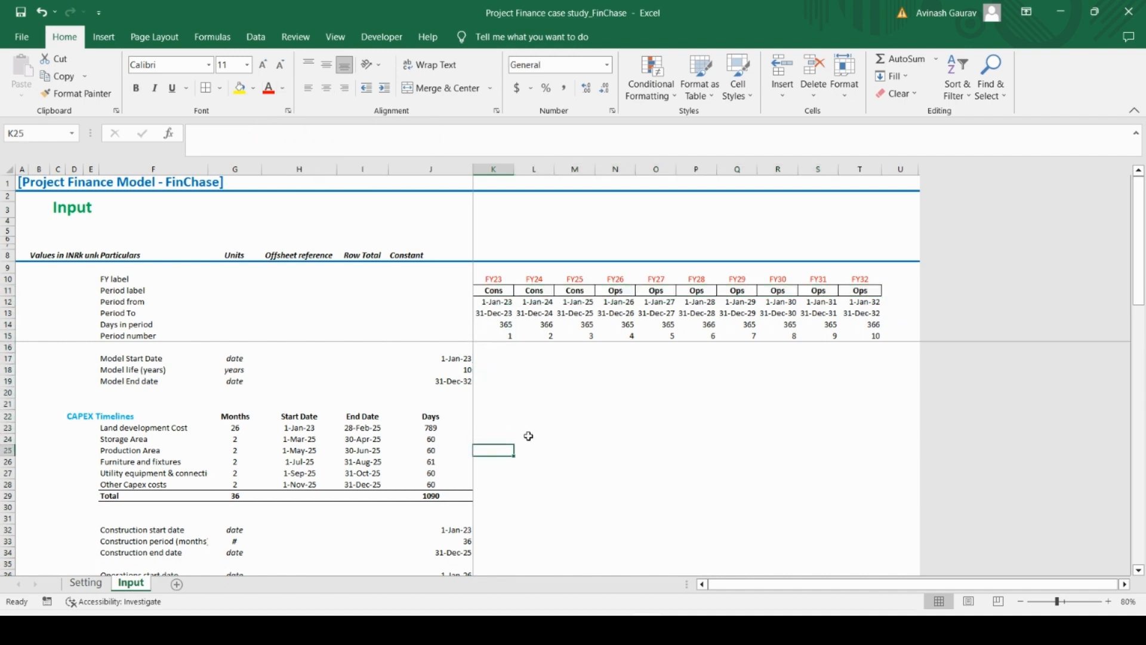
{"action": "key", "text": "Down"}
{"action": "key", "text": "Down"}
{"action": "key", "text": "Down"}
{"action": "key", "text": "Down"}
{"action": "key", "text": "Down"}
{"action": "key", "text": "Down"}
{"action": "key", "text": "Down"}
{"action": "key", "text": "Down"}
{"action": "key", "text": "Down"}
{"action": "key", "text": "Down"}
{"action": "key", "text": "Down"}
{"action": "key", "text": "Up"}
{"action": "key", "text": "Up"}
{"action": "key", "text": "Up"}
{"action": "key", "text": "Up"}
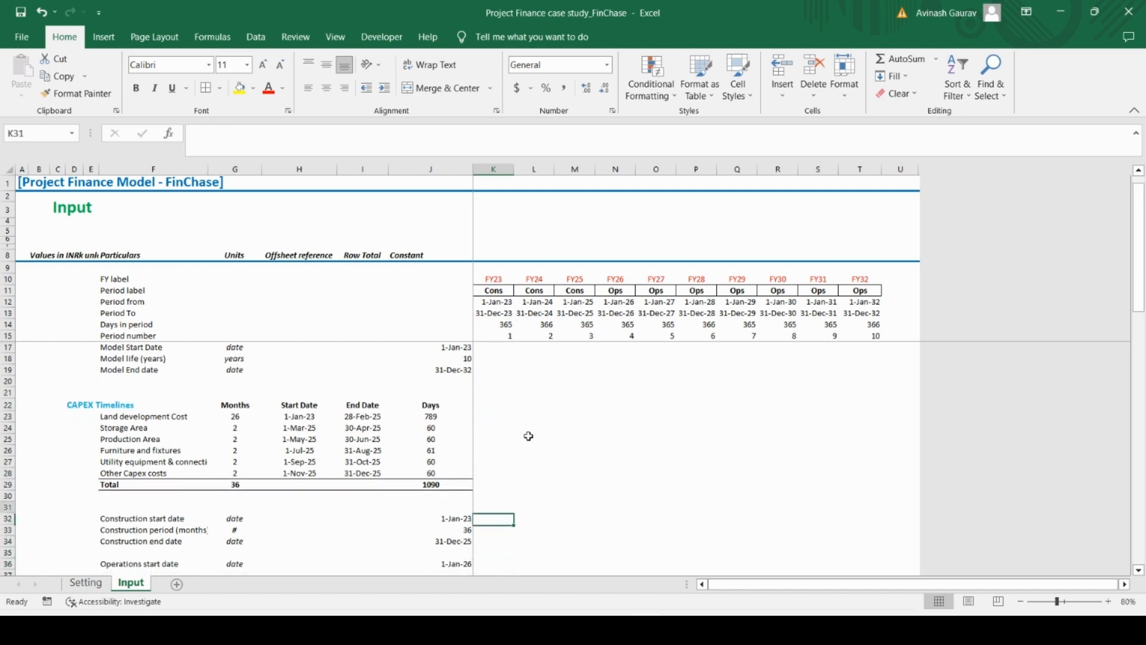
{"action": "key", "text": "Up"}
{"action": "key", "text": "Up"}
{"action": "key", "text": "Up"}
{"action": "key", "text": "Up"}
{"action": "key", "text": "Up"}
{"action": "key", "text": "Up"}
{"action": "key", "text": "Up"}
{"action": "key", "text": "Up"}
{"action": "key", "text": "Up"}
{"action": "key", "text": "Up"}
{"action": "key", "text": "Up"}
{"action": "key", "text": "Up"}
{"action": "key", "text": "Up"}
{"action": "key", "text": "Up"}
{"action": "key", "text": "Up"}
{"action": "key", "text": "Up"}
{"action": "key", "text": "Up"}
{"action": "key", "text": "Up"}
{"action": "key", "text": "Up"}
{"action": "key", "text": "Up"}
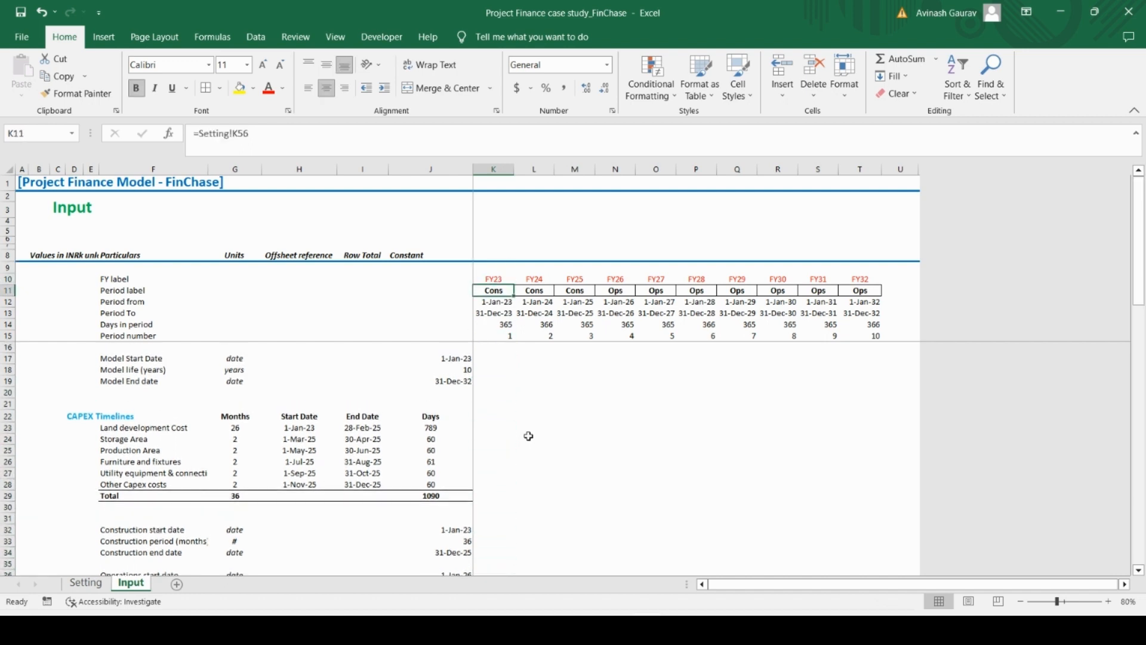
{"action": "key", "text": "Down"}
{"action": "key", "text": "Down"}
{"action": "key", "text": "Down"}
{"action": "key", "text": "Down"}
{"action": "key", "text": "Down"}
{"action": "key", "text": "Down"}
{"action": "key", "text": "Down"}
{"action": "key", "text": "Down"}
{"action": "key", "text": "Down"}
{"action": "key", "text": "Down"}
{"action": "key", "text": "Down"}
{"action": "key", "text": "Down"}
{"action": "key", "text": "Down"}
{"action": "key", "text": "Down"}
{"action": "key", "text": "Down"}
{"action": "key", "text": "Down"}
{"action": "key", "text": "Down"}
{"action": "key", "text": "Down"}
{"action": "key", "text": "Down"}
{"action": "key", "text": "Down"}
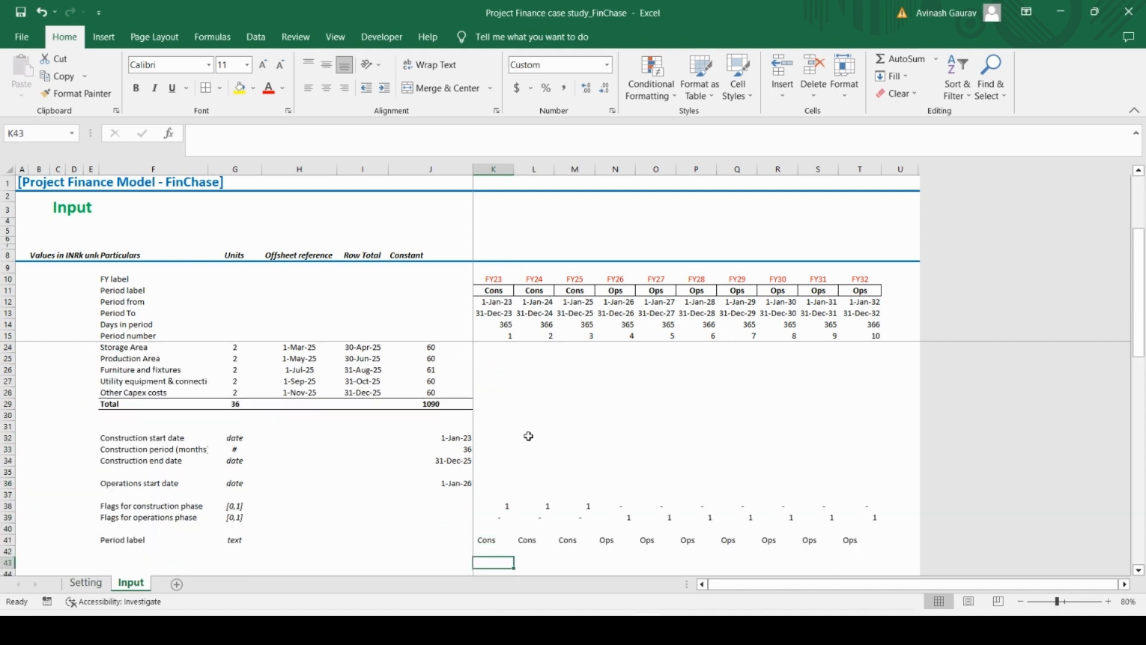
{"action": "key", "text": "Down"}
{"action": "key", "text": "Down"}
{"action": "key", "text": "Down"}
{"action": "key", "text": "Down"}
{"action": "key", "text": "Down"}
{"action": "key", "text": "Down"}
{"action": "key", "text": "Down"}
{"action": "key", "text": "Up"}
{"action": "key", "text": "Up"}
{"action": "key", "text": "Up"}
{"action": "key", "text": "Up"}
{"action": "key", "text": "Up"}
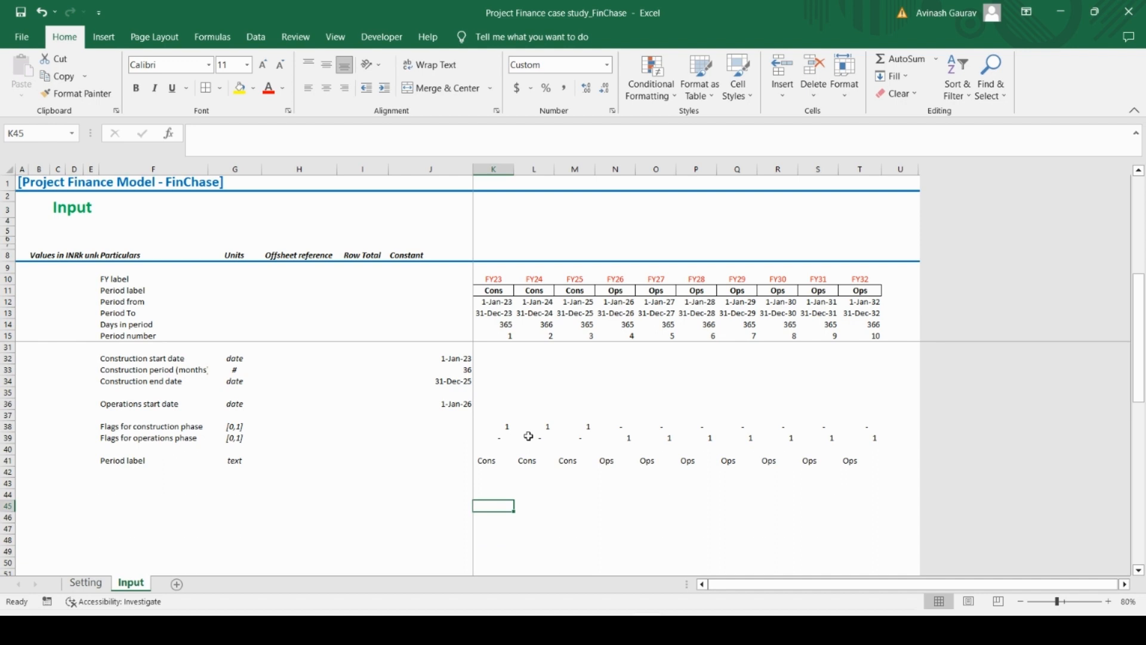
{"action": "key", "text": "Up"}
{"action": "key", "text": "Up"}
{"action": "key", "text": "Left"}
{"action": "key", "text": "Left"}
{"action": "key", "text": "Left"}
{"action": "key", "text": "Left"}
{"action": "key", "text": "Left"}
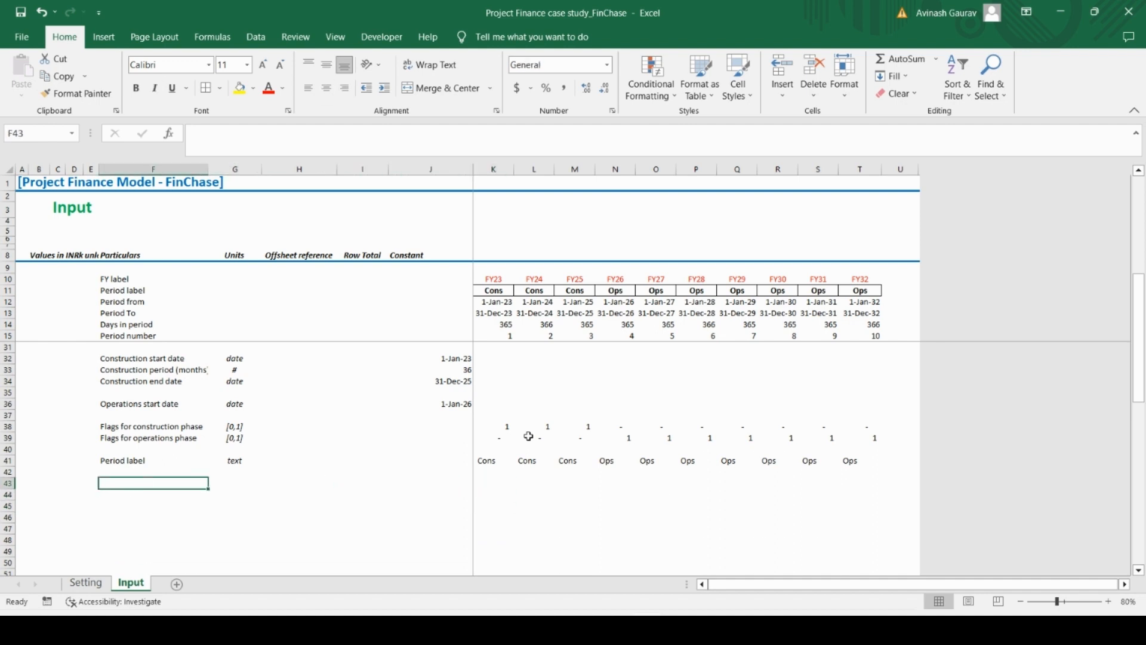
{"action": "key", "text": "Up"}
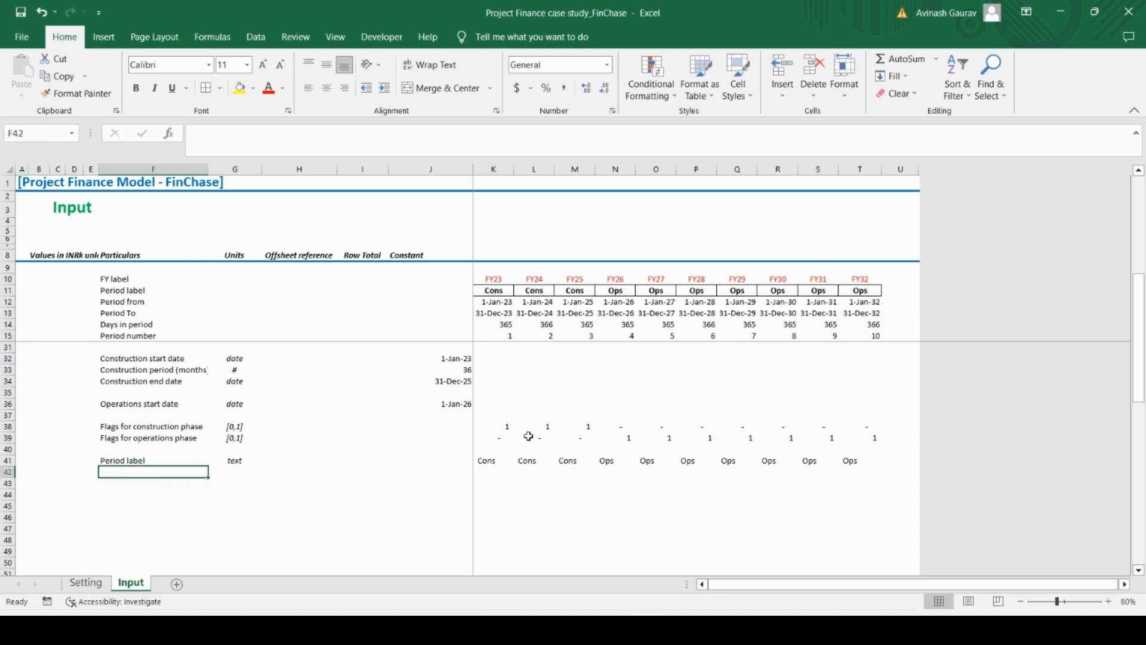
{"action": "key", "text": "Up"}
{"action": "key", "text": "Up"}
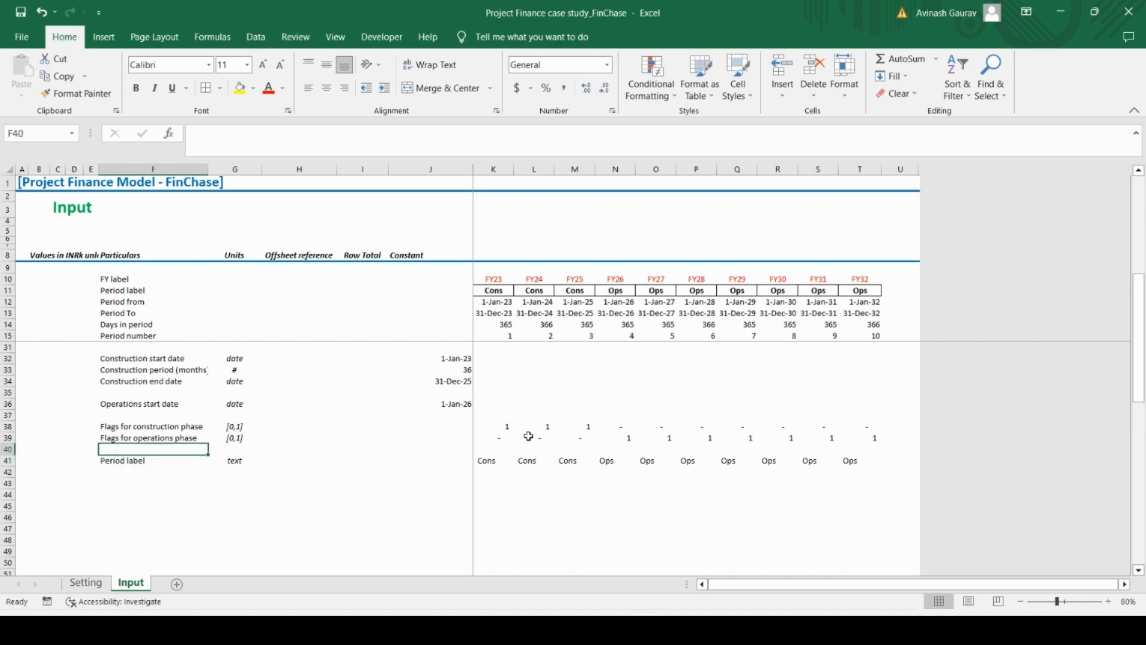
Insert a row above the blank row 40 and label it "Operartions period number flag" in F40
{"action": "key", "text": "shift+space"}
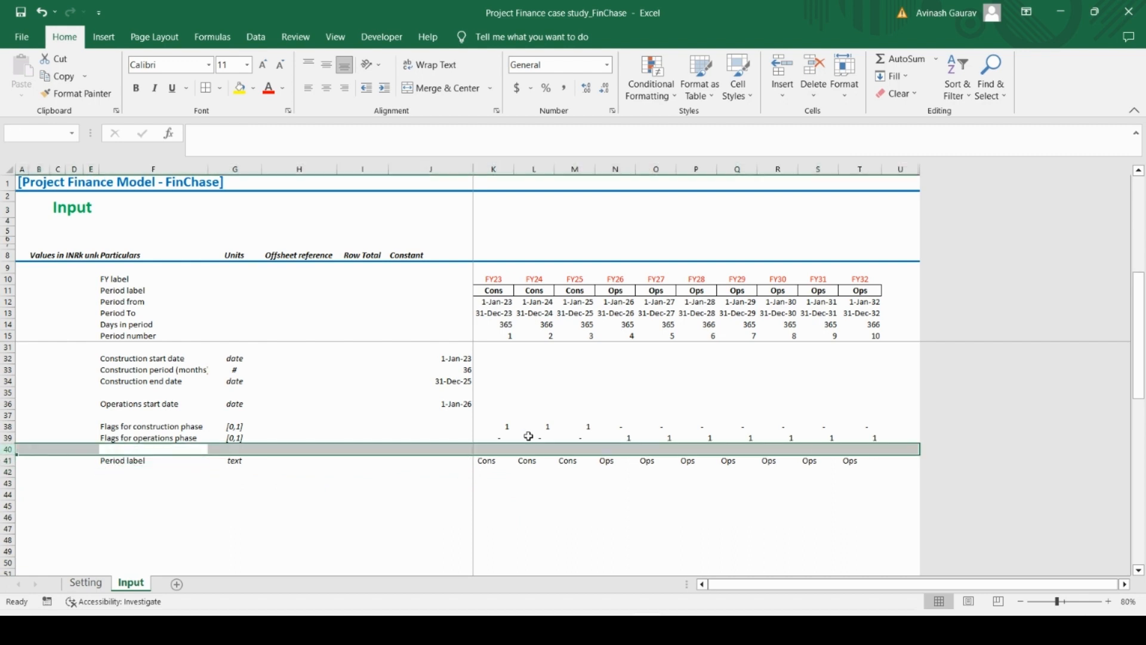
{"action": "key", "text": "ctrl+shift+plus"}
{"action": "key", "text": "Down"}
{"action": "key", "text": "Up"}
{"action": "key", "text": "Caps_Lock"}
{"action": "type", "text": "O"}
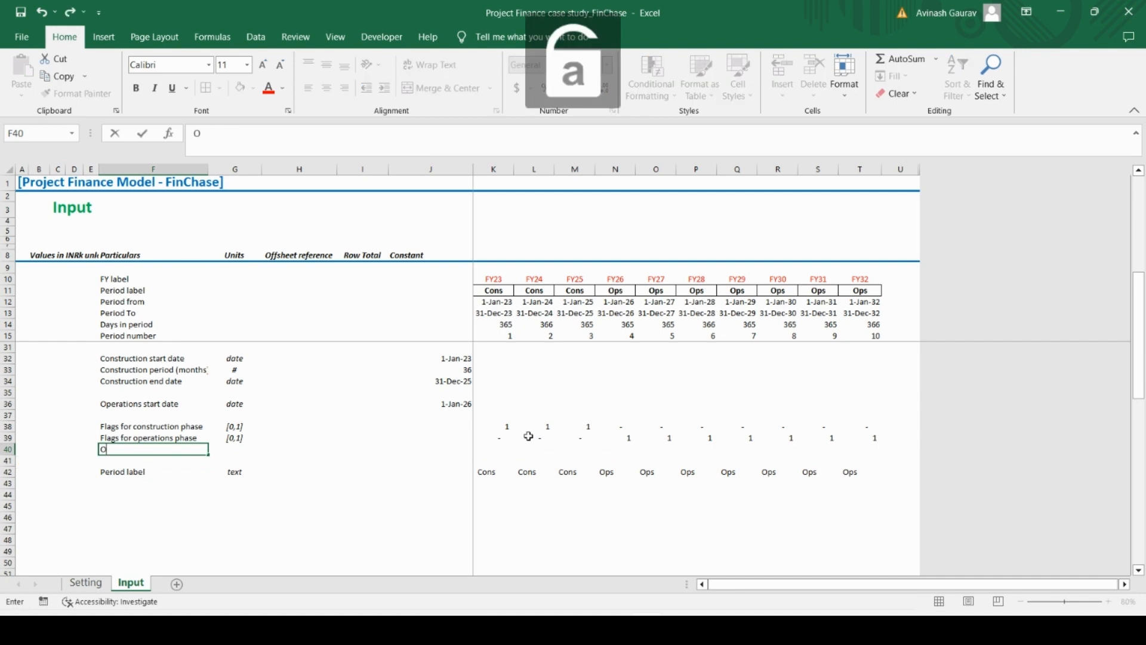
{"action": "type", "text": "perartions"}
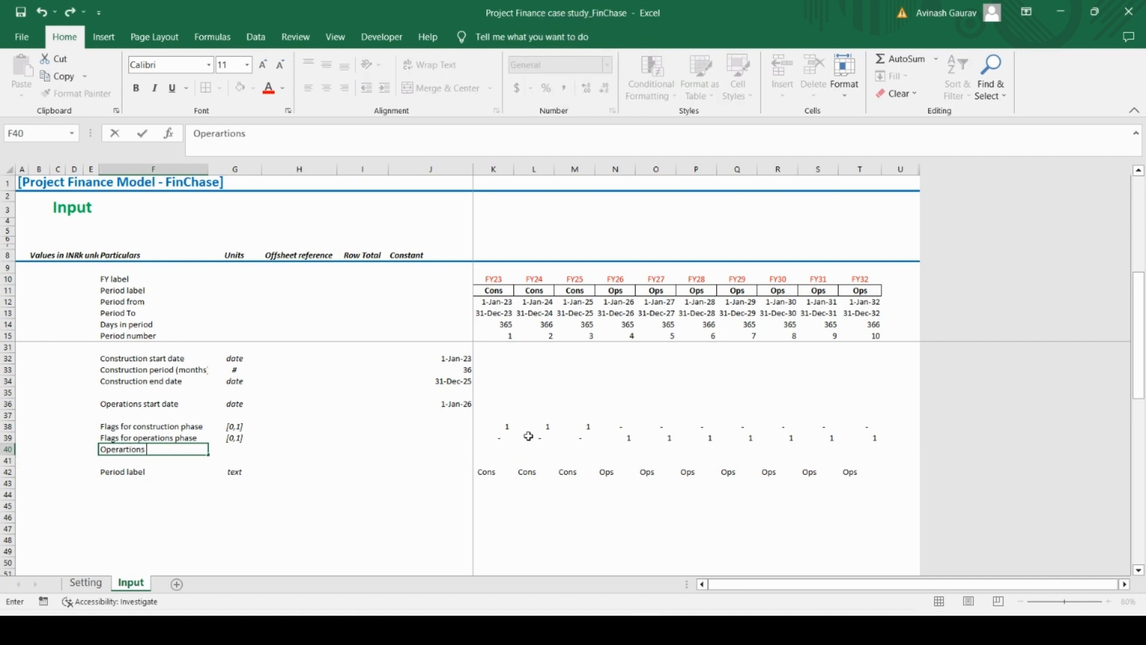
{"action": "type", "text": " period number flag"}
{"action": "key", "text": "Return"}
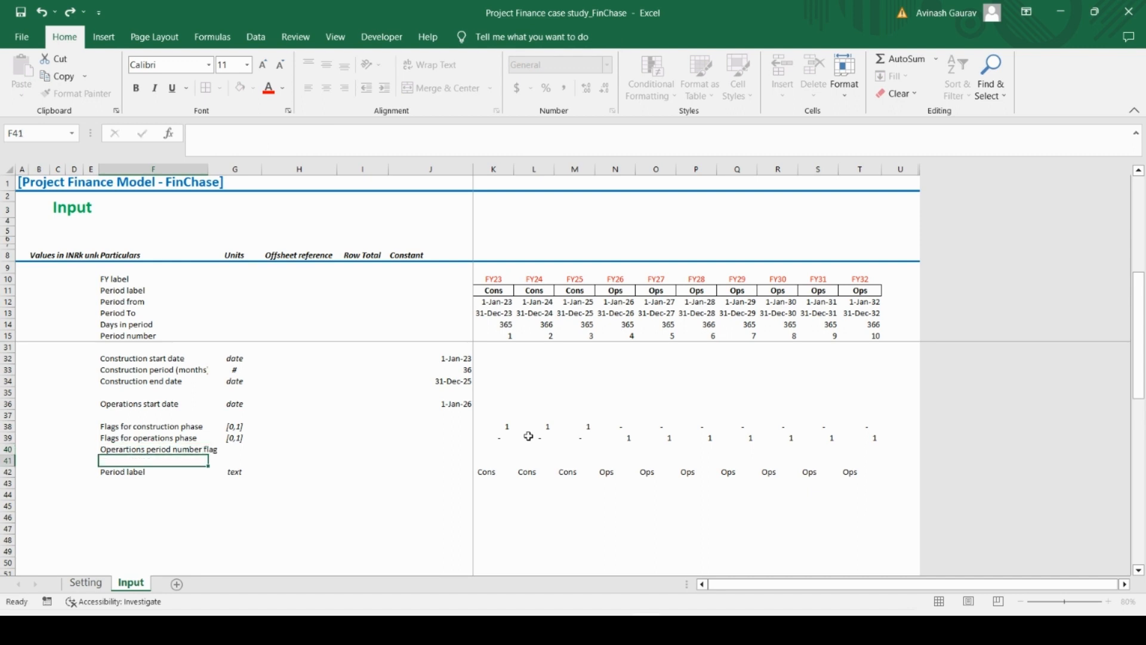
Fill the [0,1] unit down from the operations phase flag row into G40
{"action": "key", "text": "Up"}
{"action": "key", "text": "Right"}
{"action": "key", "text": "ctrl+d"}
{"action": "key", "text": "Left"}
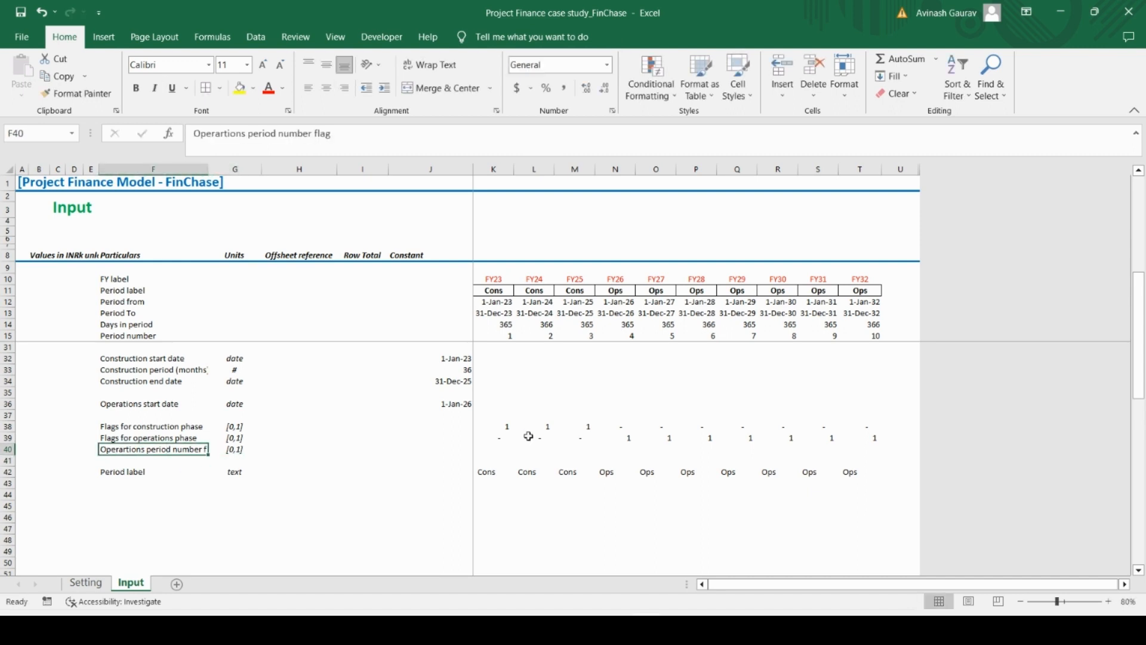
Enter the sample period numbers 1, 2 and 3 in N40:P40 for FY26 to FY28
{"action": "key", "text": "Right"}
{"action": "key", "text": "Right"}
{"action": "key", "text": "Right"}
{"action": "key", "text": "Right"}
{"action": "key", "text": "Right"}
{"action": "key", "text": "Right"}
{"action": "key", "text": "Right"}
{"action": "key", "text": "Right"}
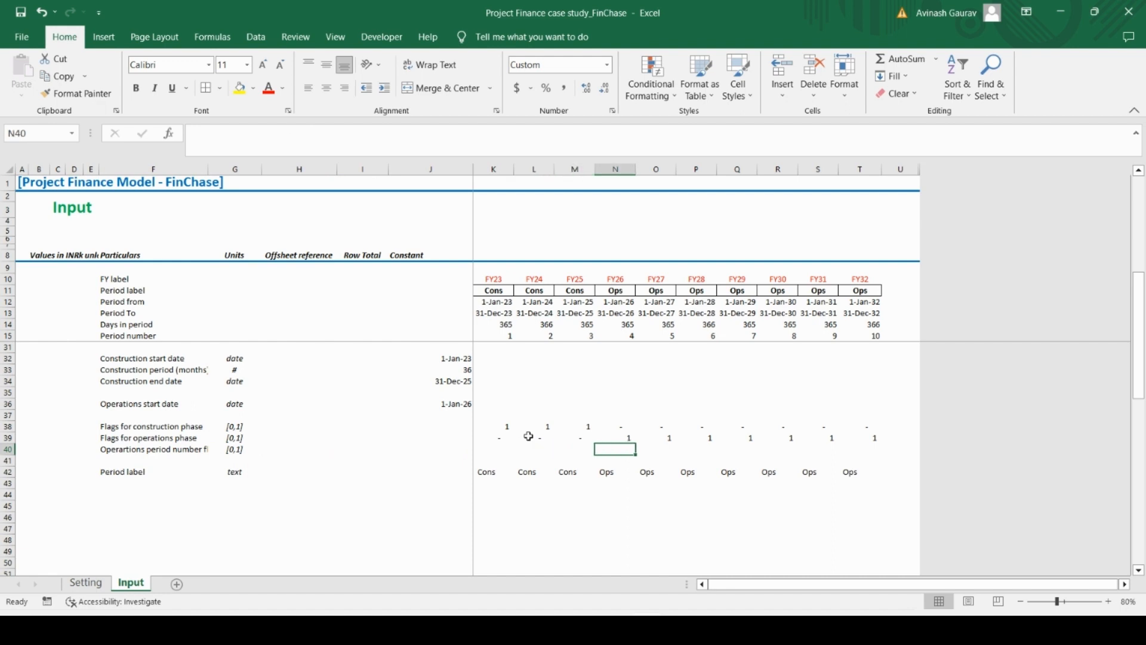
{"action": "type", "text": "1"}
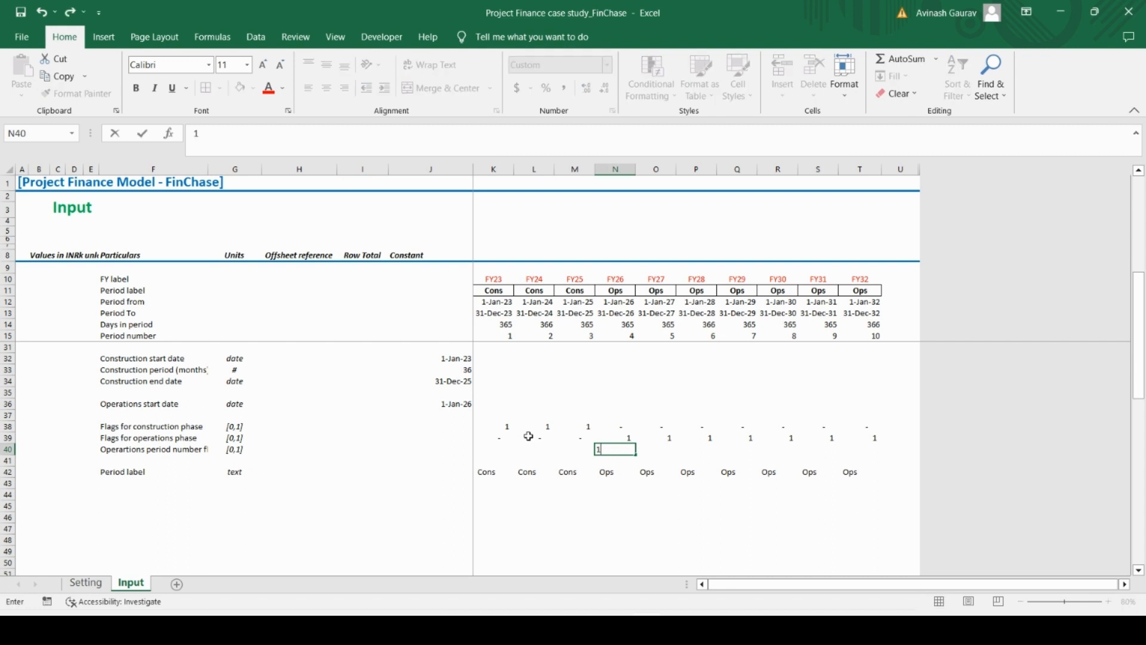
{"action": "key", "text": "Right"}
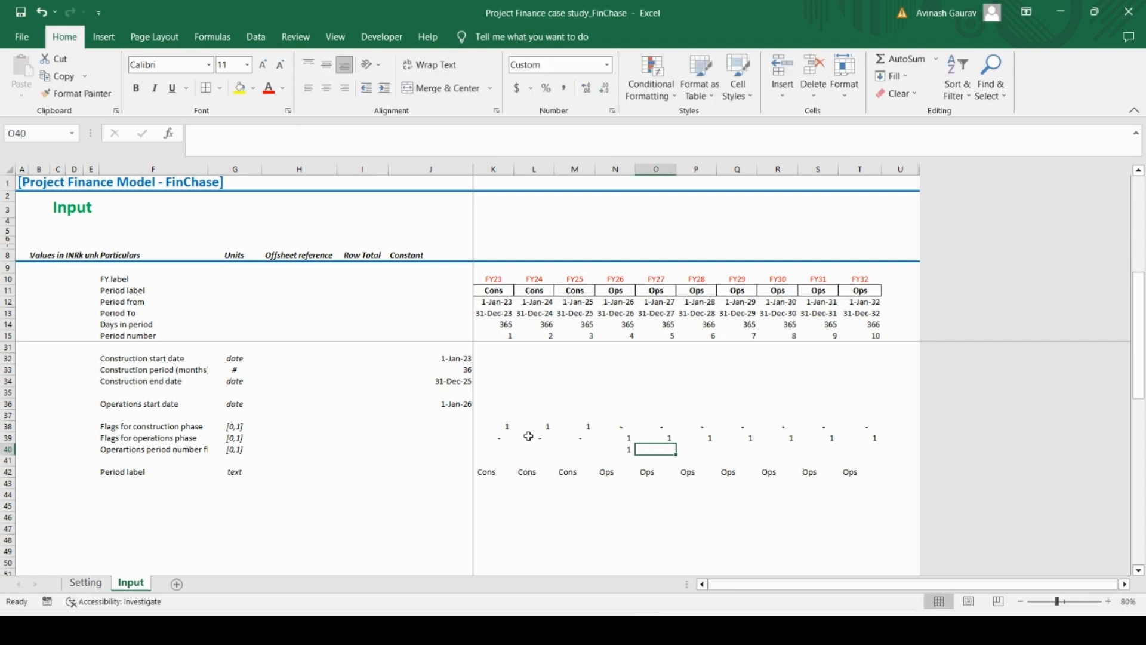
{"action": "type", "text": "2"}
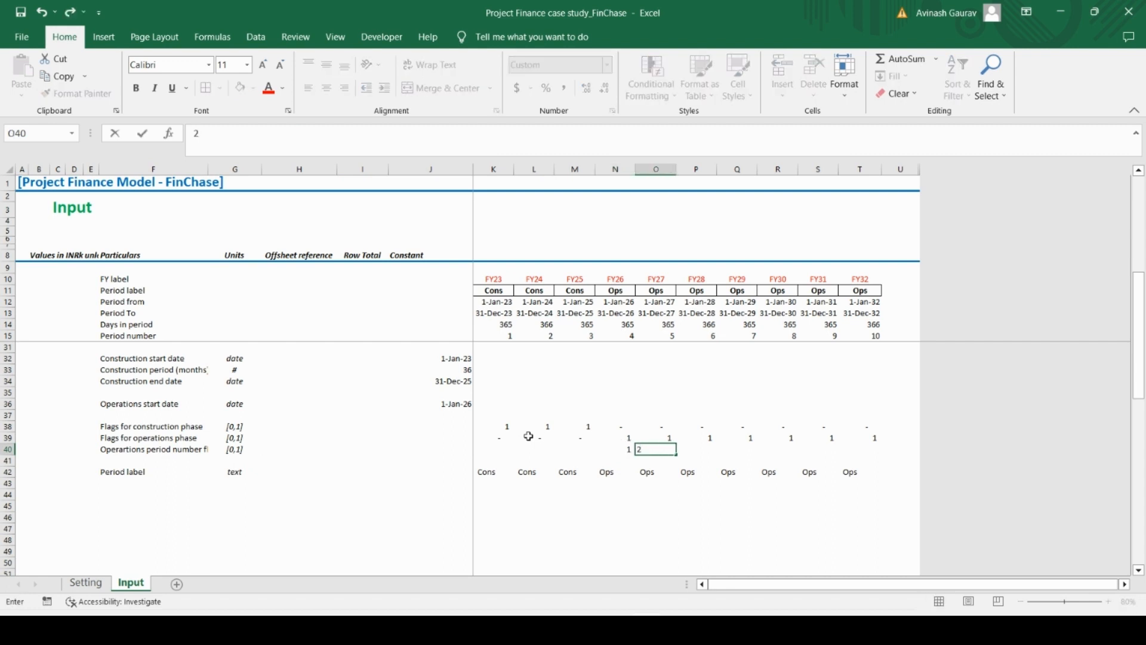
{"action": "key", "text": "Right"}
{"action": "type", "text": "3"}
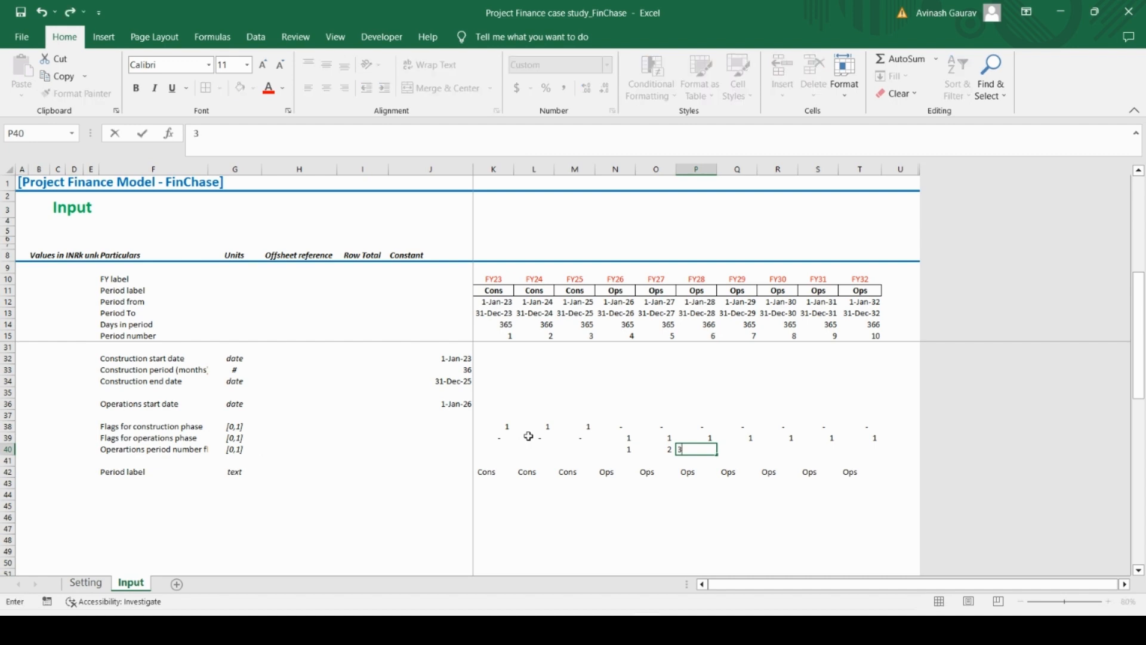
{"action": "key", "text": "Right"}
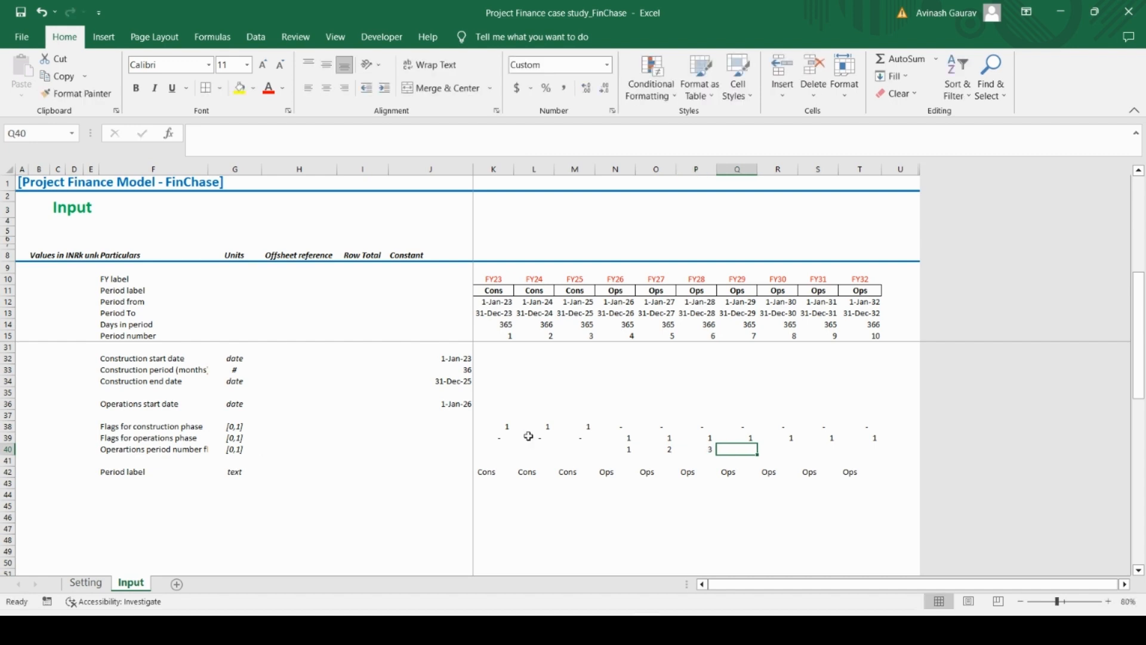
Enter the formula =J40+K39 in K40 to count operations periods cumulatively
{"action": "key", "text": "Left"}
{"action": "key", "text": "Left"}
{"action": "key", "text": "Left"}
{"action": "key", "text": "Left"}
{"action": "key", "text": "Left"}
{"action": "key", "text": "Left"}
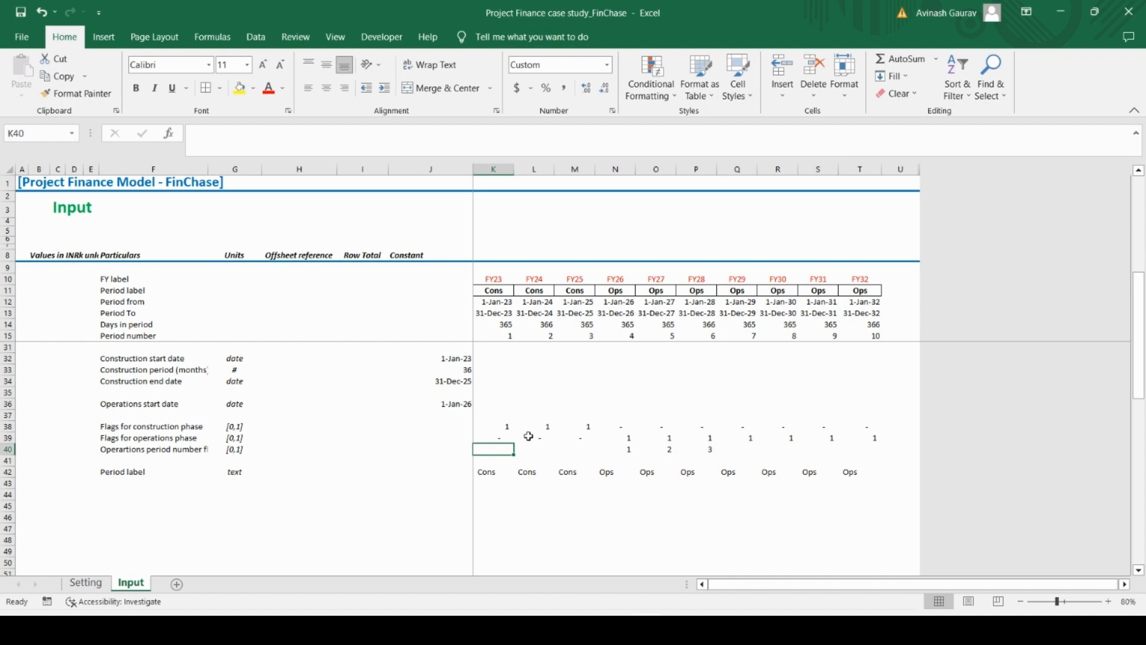
{"action": "type", "text": "="}
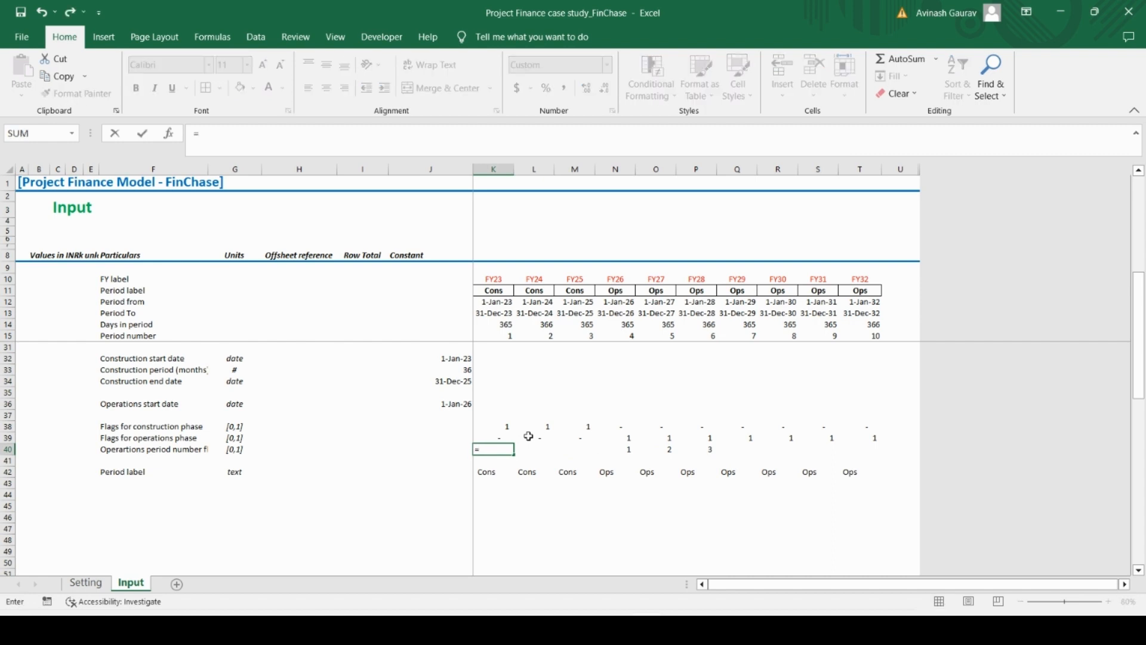
{"action": "key", "text": "Left"}
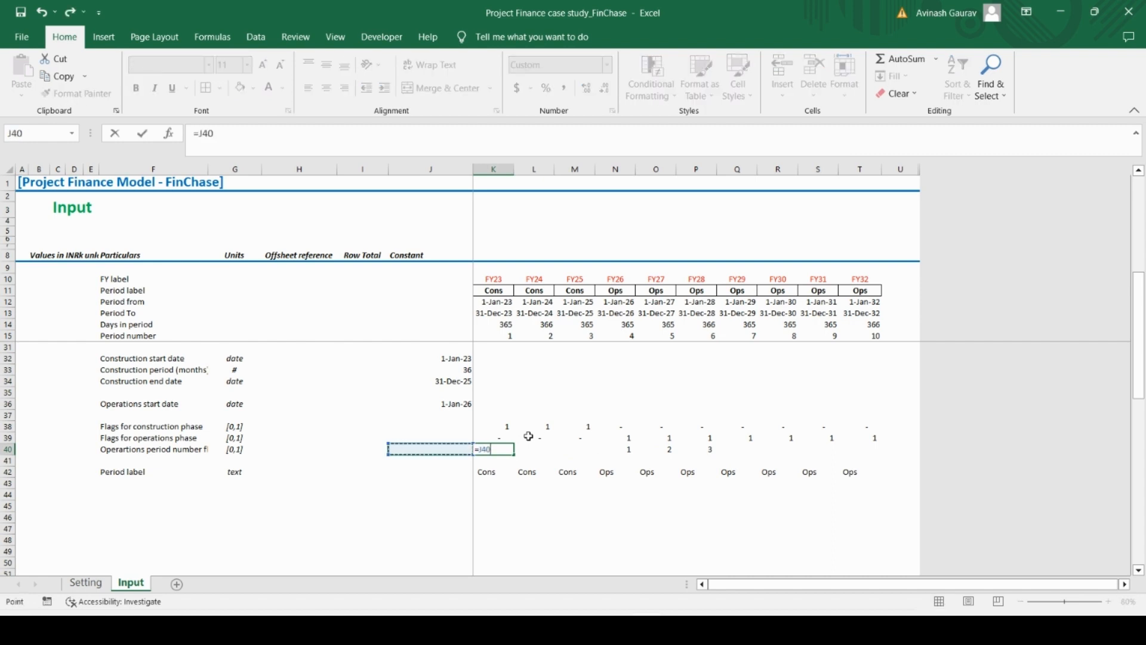
{"action": "type", "text": "="}
{"action": "left_click", "coordinate": [496, 437]}
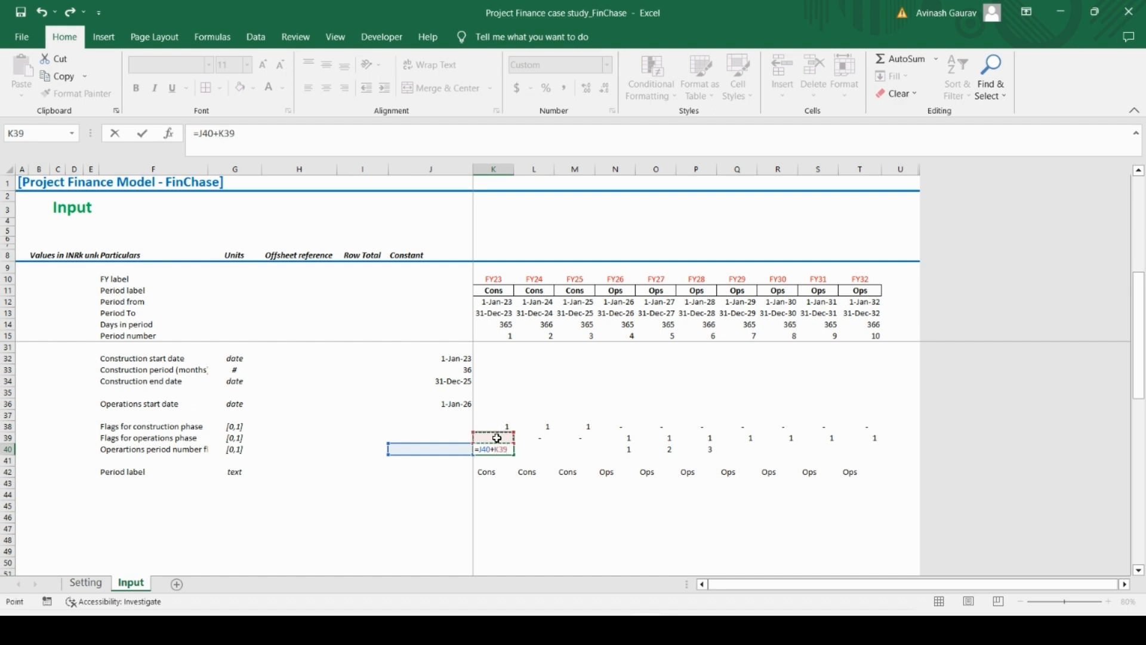
{"action": "key", "text": "Return"}
Copy the cumulative operations period formula from K40 across the remaining years through FY32 in T40
{"action": "key", "text": "Up"}
{"action": "key", "text": "ctrl+c"}
{"action": "key", "text": "shift+Right"}
{"action": "key", "text": "shift+Right"}
{"action": "key", "text": "shift+Right"}
{"action": "key", "text": "shift+Right"}
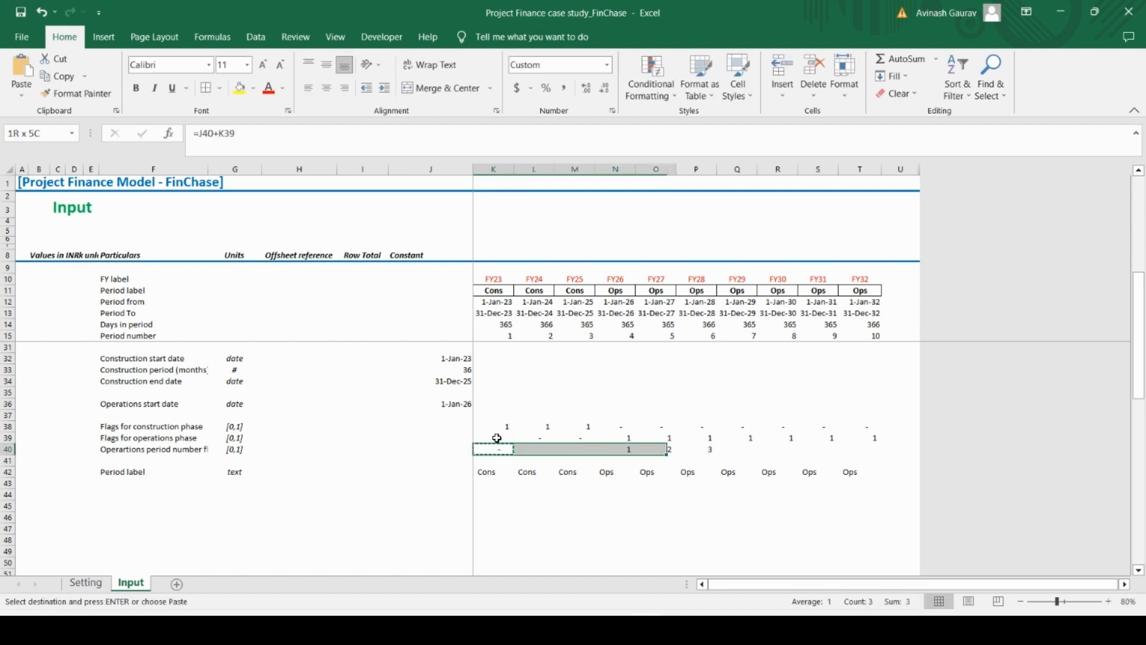
{"action": "key", "text": "shift+Right"}
{"action": "key", "text": "shift+Right"}
{"action": "key", "text": "shift+Right"}
{"action": "key", "text": "shift+Right"}
{"action": "key", "text": "shift+Right"}
{"action": "key", "text": "ctrl+v"}
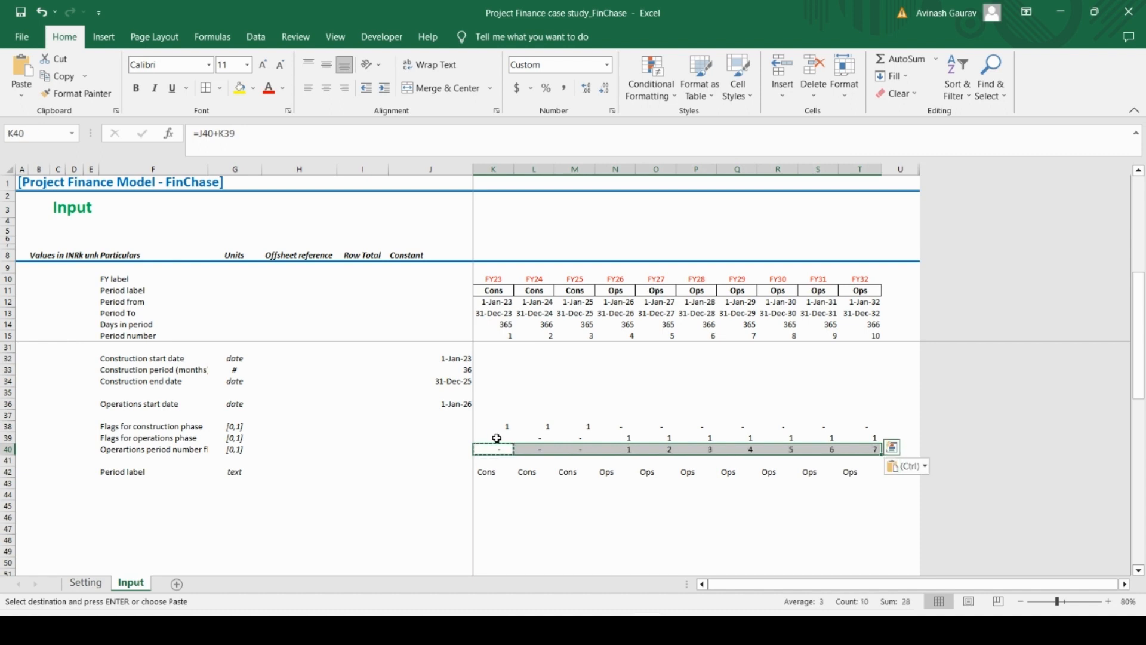
Check the operations period number formulas in row 40 against the phase flags and the period label row 42
{"action": "key", "text": "Right"}
{"action": "key", "text": "Right"}
{"action": "key", "text": "Right"}
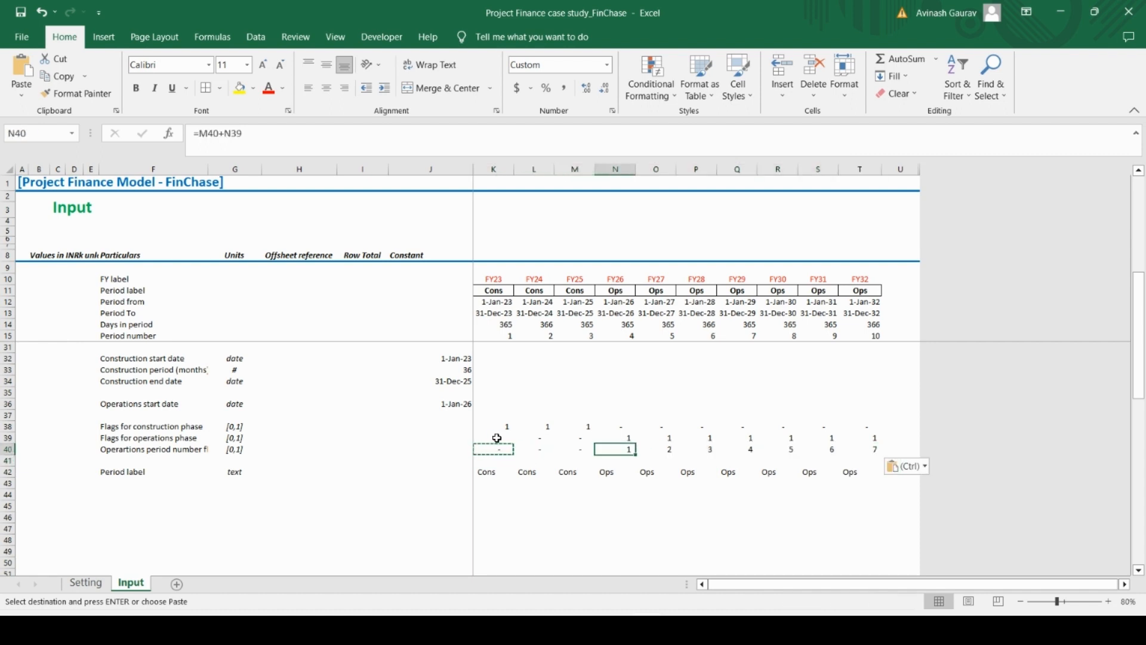
{"action": "key", "text": "Down"}
{"action": "key", "text": "Down"}
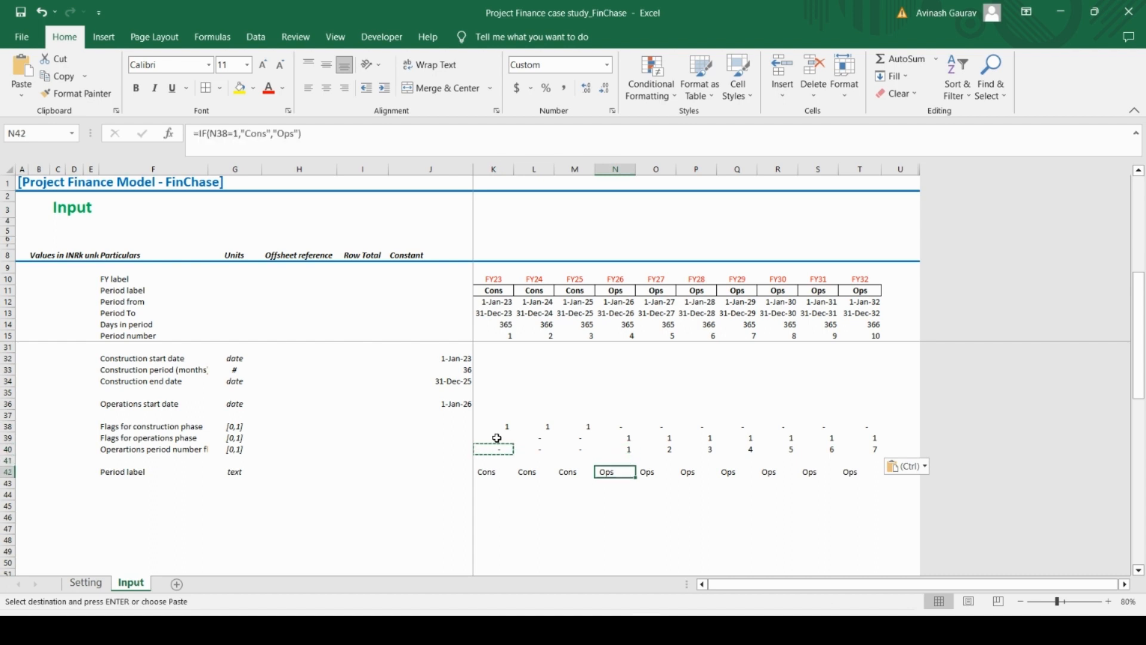
{"action": "key", "text": "Up"}
{"action": "key", "text": "Up"}
{"action": "key", "text": "Left"}
{"action": "key", "text": "Left"}
{"action": "key", "text": "Right"}
{"action": "key", "text": "Right"}
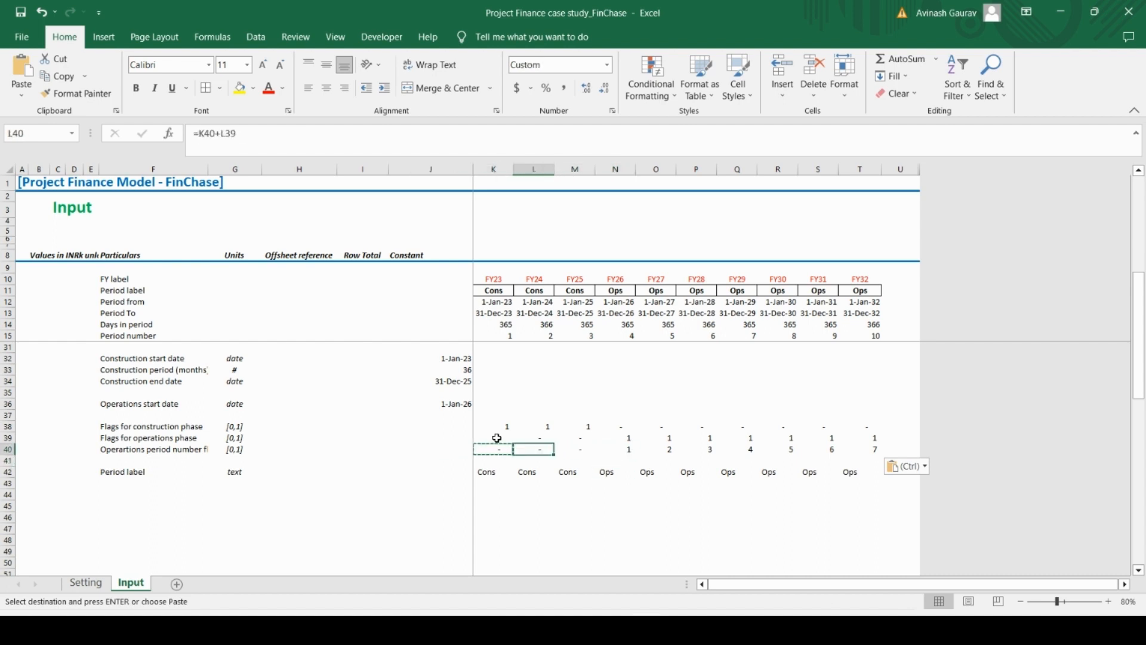
{"action": "key", "text": "Left"}
{"action": "key", "text": "Left"}
{"action": "key", "text": "Right"}
{"action": "key", "text": "Right"}
{"action": "key", "text": "Right"}
{"action": "key", "text": "Right"}
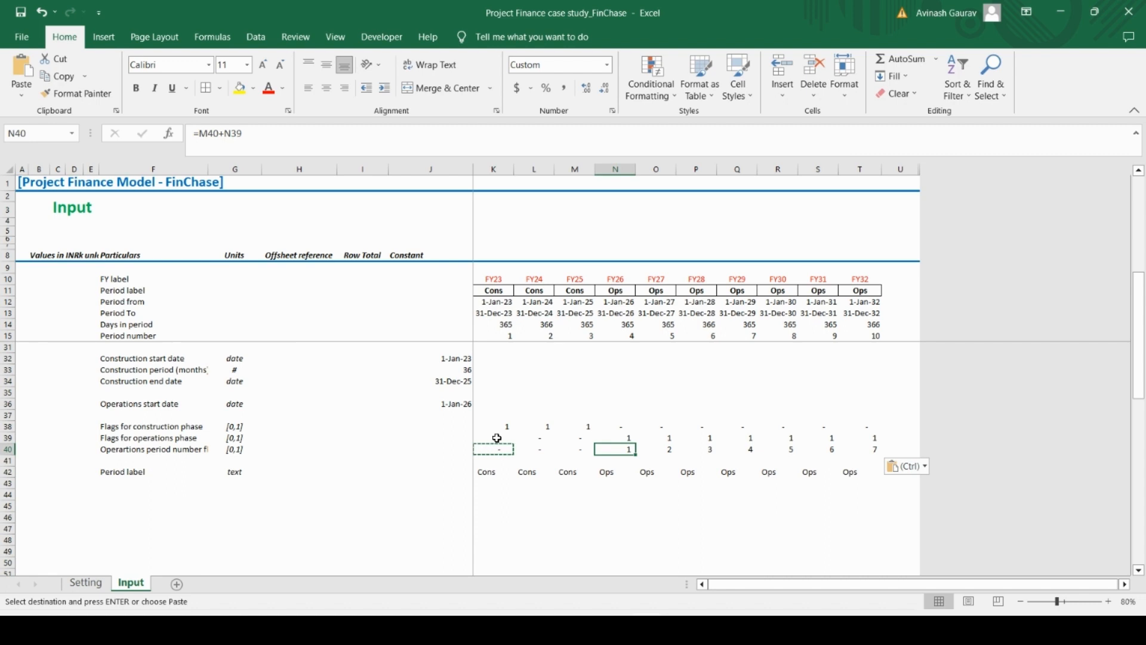
Apply the custom "Previous period" cell style to J40, the cell before the first operations period number
{"action": "key", "text": "Left"}
{"action": "key", "text": "Left"}
{"action": "key", "text": "Left"}
{"action": "key", "text": "Left"}
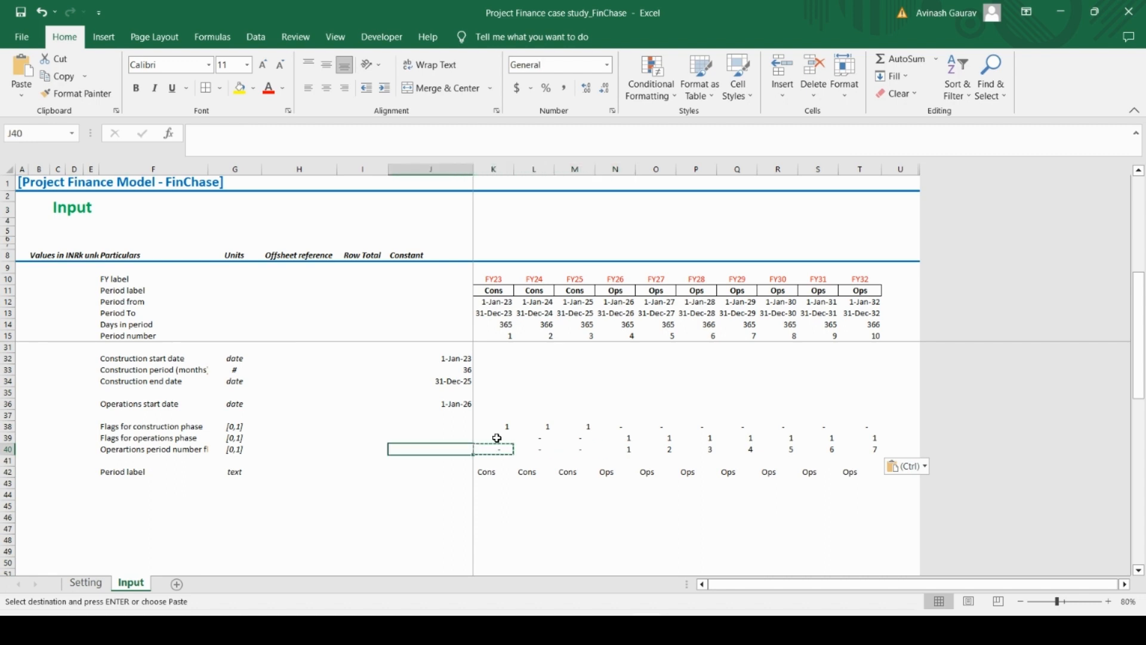
{"action": "scroll", "coordinate": [497, 438], "scroll_direction": "up", "scroll_amount": 5}
{"action": "scroll", "coordinate": [448, 460], "scroll_direction": "down", "scroll_amount": 8}
{"action": "scroll", "coordinate": [448, 461], "scroll_direction": "up", "scroll_amount": 3}
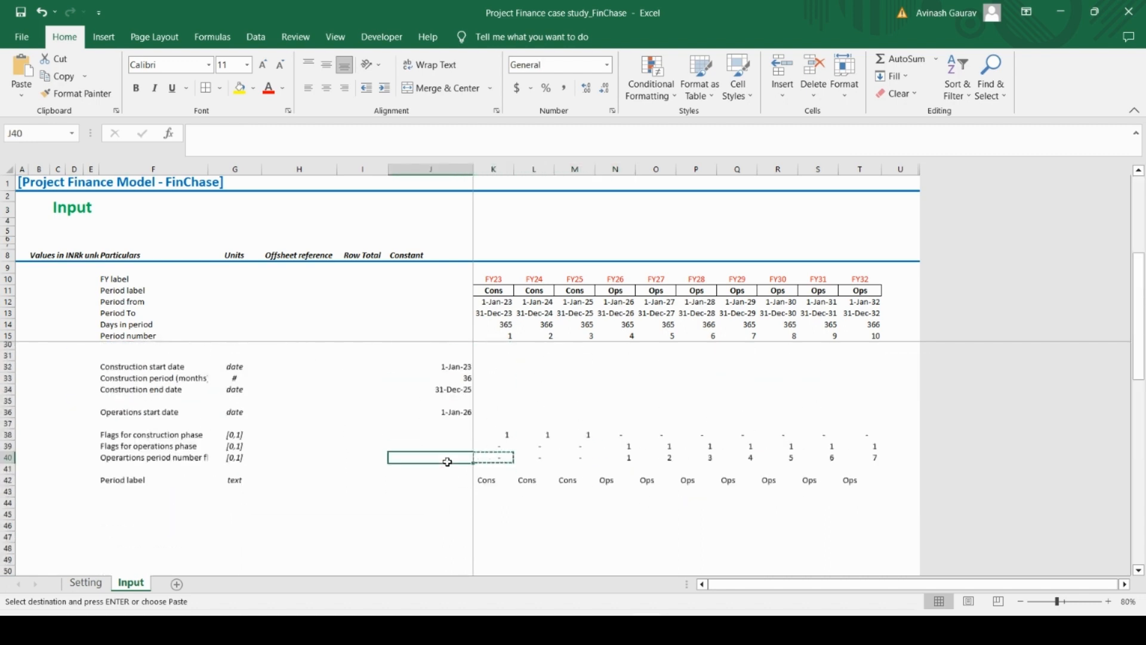
{"action": "scroll", "coordinate": [448, 461], "scroll_direction": "up", "scroll_amount": 1}
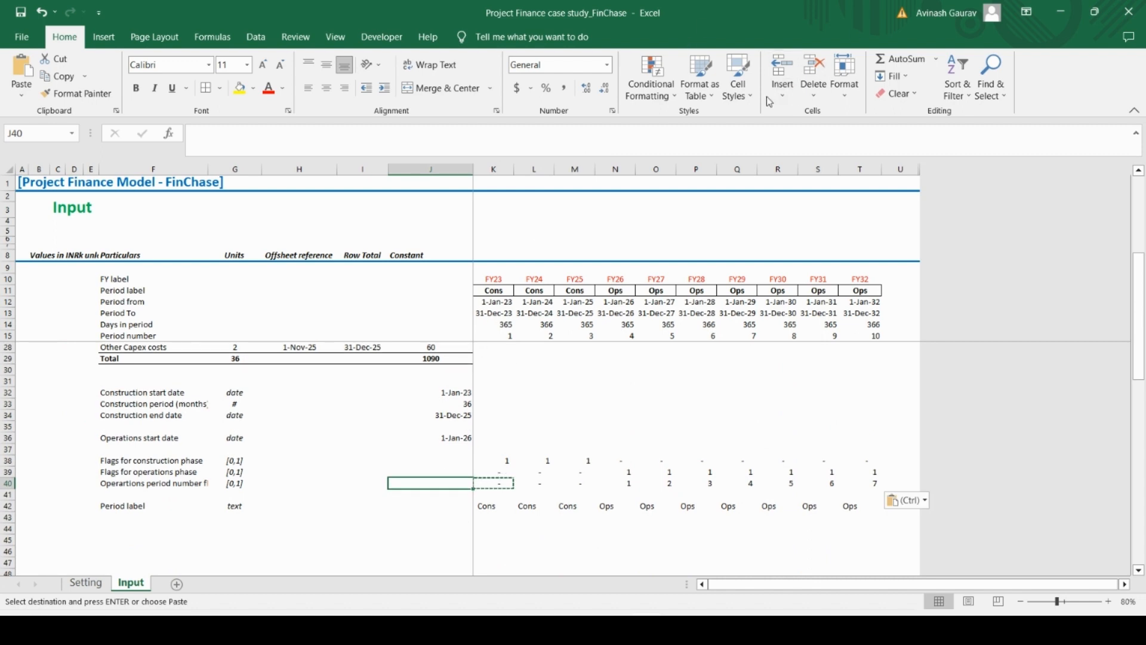
{"action": "left_click", "coordinate": [738, 81]}
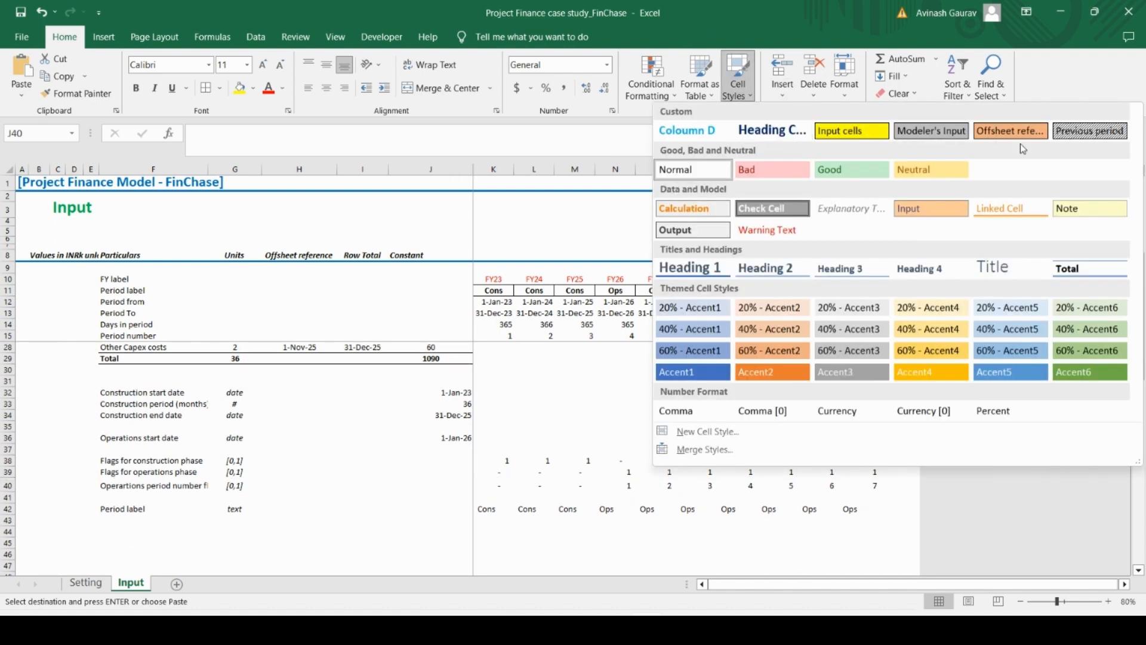
{"action": "left_click", "coordinate": [1090, 131]}
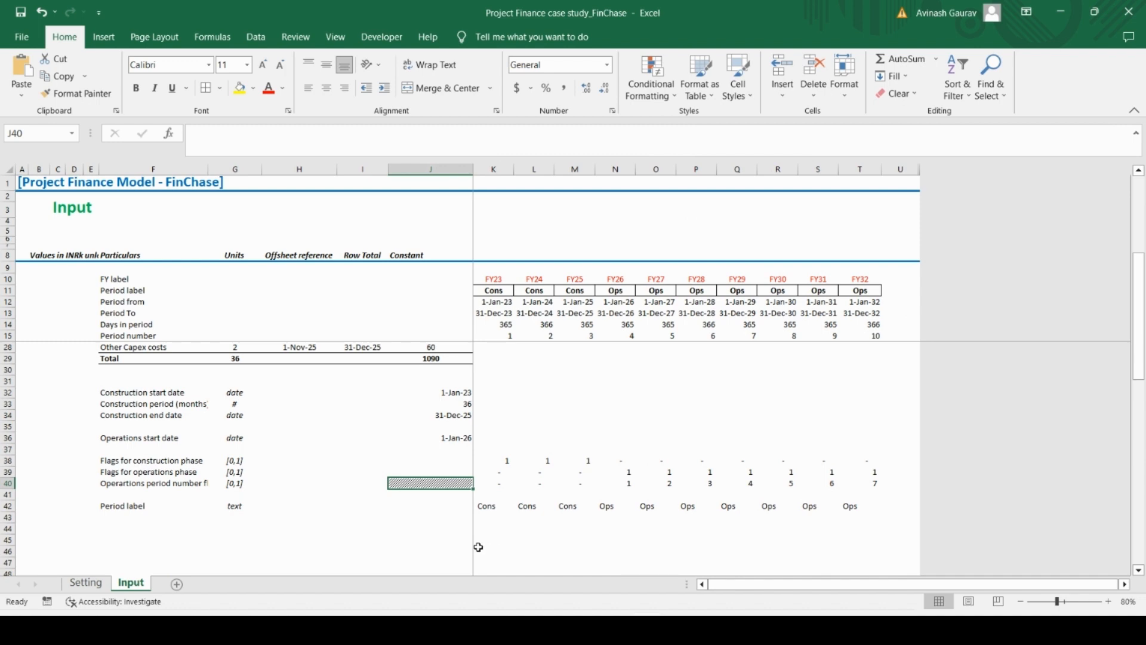
{"action": "left_click", "coordinate": [441, 507]}
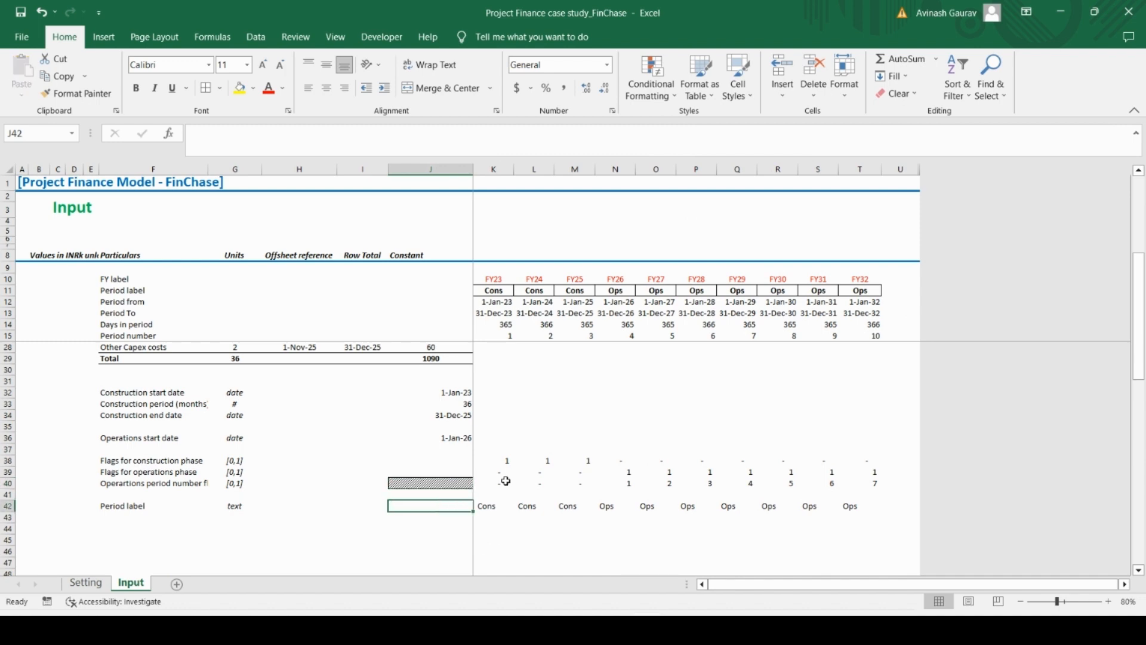
{"action": "key", "text": "Down"}
{"action": "key", "text": "Down"}
{"action": "key", "text": "Down"}
{"action": "key", "text": "Down"}
{"action": "key", "text": "Up"}
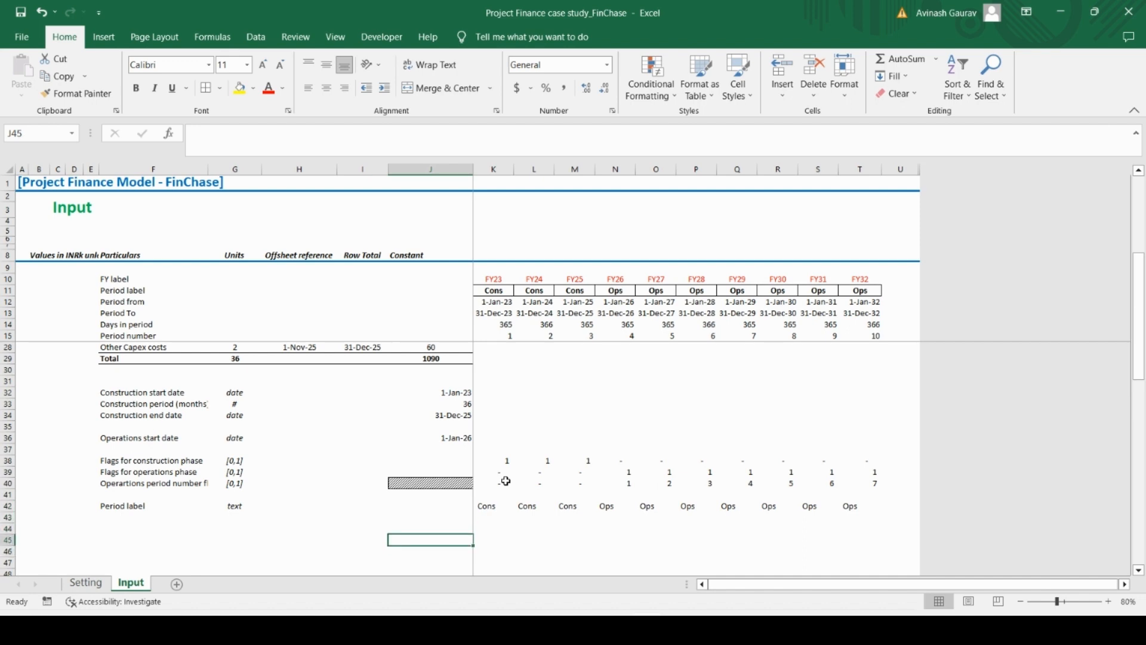
{"action": "key", "text": "Up"}
{"action": "key", "text": "Up"}
{"action": "key", "text": "Up"}
{"action": "key", "text": "Down"}
{"action": "key", "text": "Down"}
Enter the row label "No. of construction days in a year" in F44
{"action": "key", "text": "Left"}
{"action": "key", "text": "Left"}
{"action": "key", "text": "Left"}
{"action": "key", "text": "Left"}
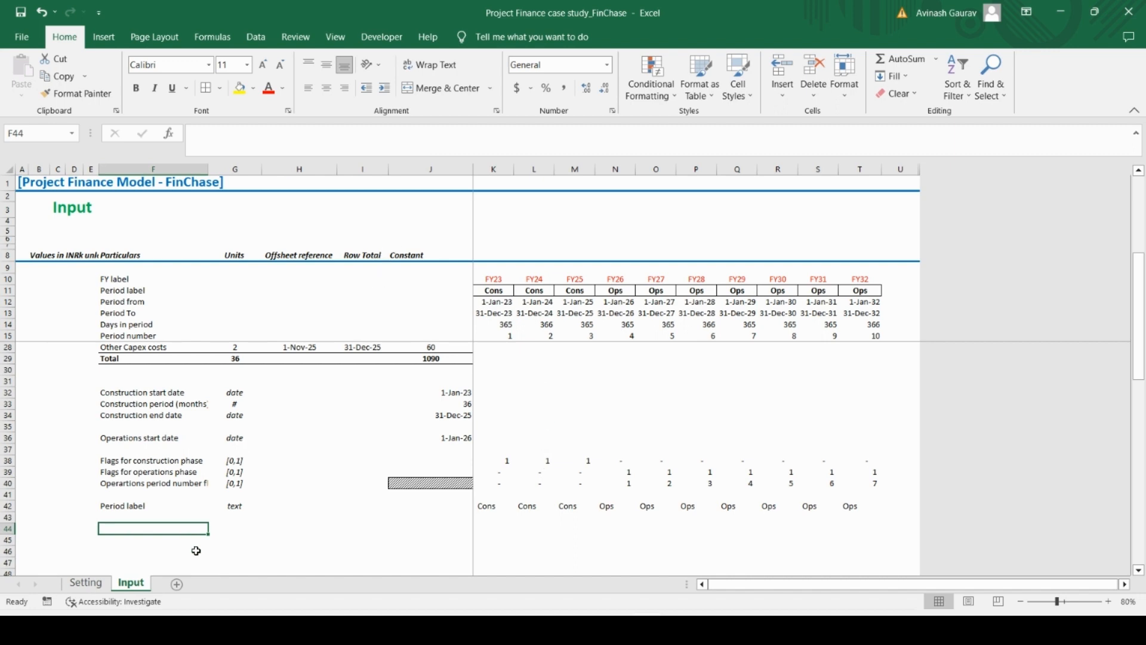
{"action": "type", "text": "No."}
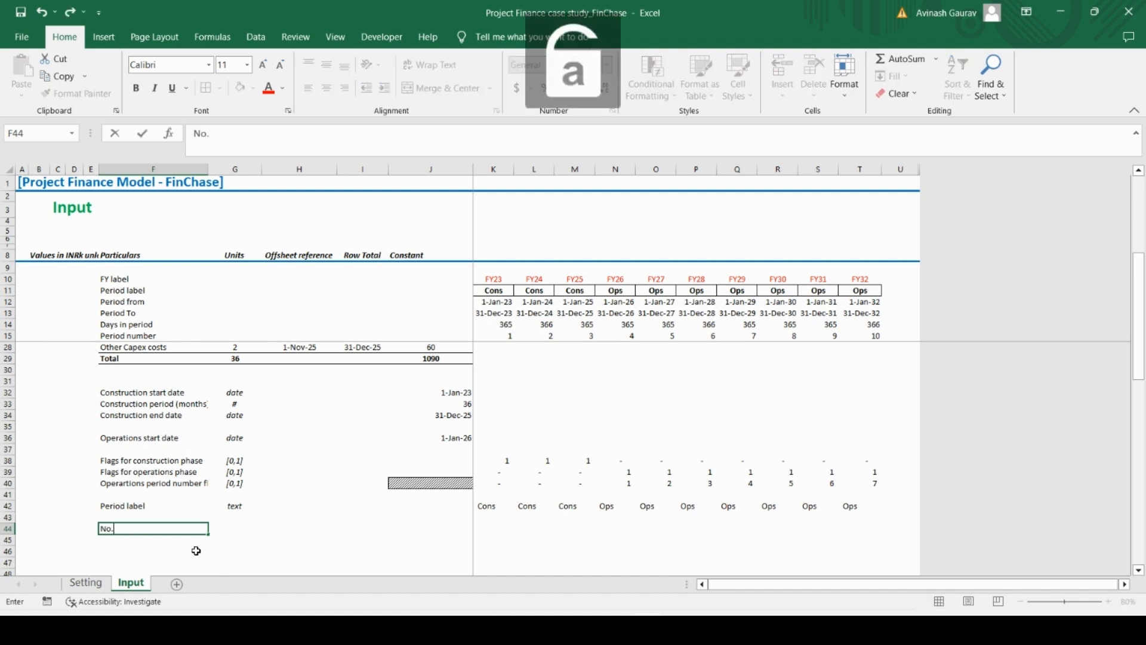
{"action": "type", "text": " of construrctio"}
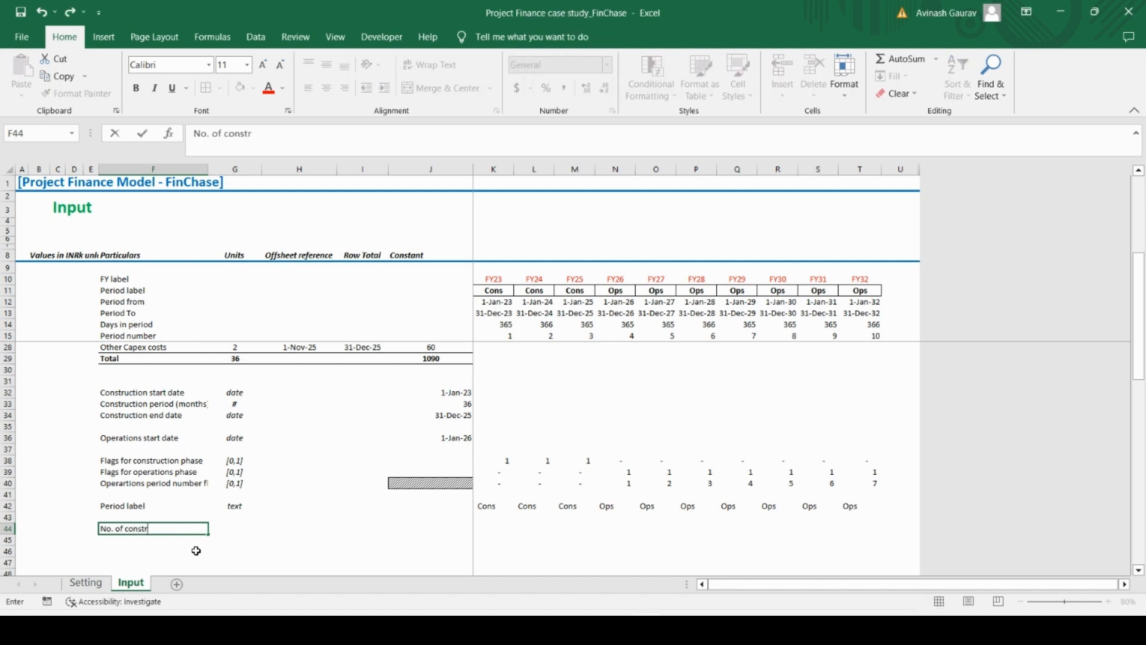
{"action": "key", "text": "BackSpace"}
{"action": "key", "text": "BackSpace"}
{"action": "key", "text": "BackSpace"}
{"action": "type", "text": "tion in a"}
{"action": "key", "text": "BackSpace"}
{"action": "key", "text": "BackSpace"}
{"action": "key", "text": "BackSpace"}
{"action": "key", "text": "BackSpace"}
{"action": "type", "text": "days in aye"}
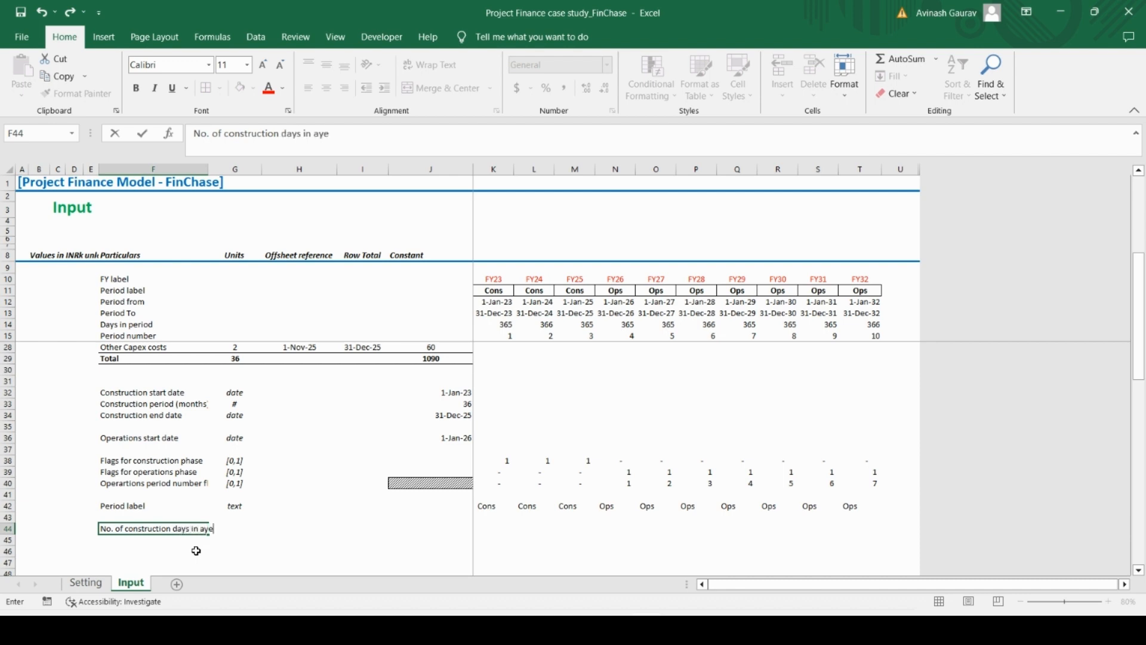
{"action": "key", "text": "BackSpace"}
{"action": "key", "text": "BackSpace"}
{"action": "type", "text": "year"}
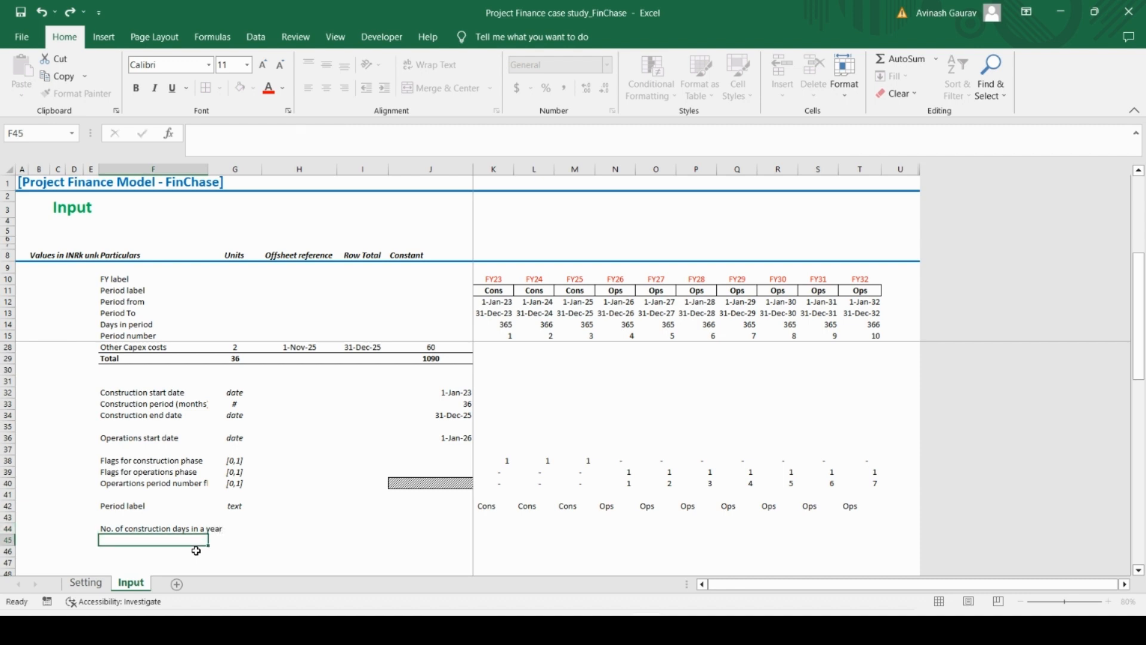
Set the unit of the construction days row in G44 to "days"
{"action": "key", "text": "Tab"}
{"action": "type", "text": "days"}
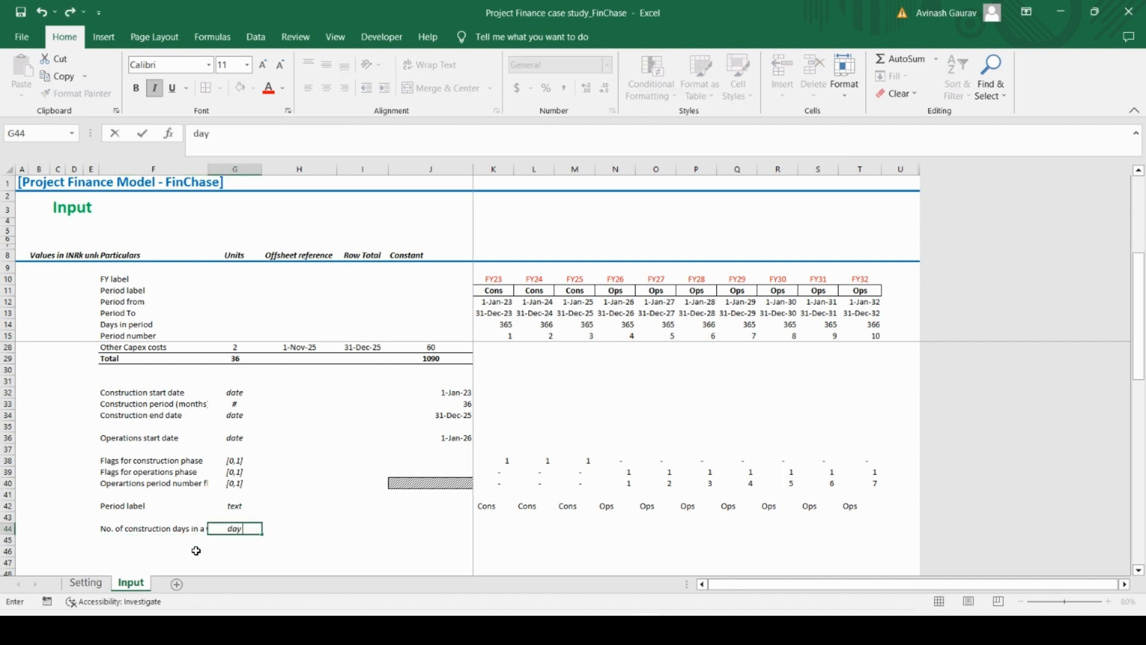
{"action": "key", "text": "Return"}
{"action": "key", "text": "Up"}
{"action": "key", "text": "Left"}
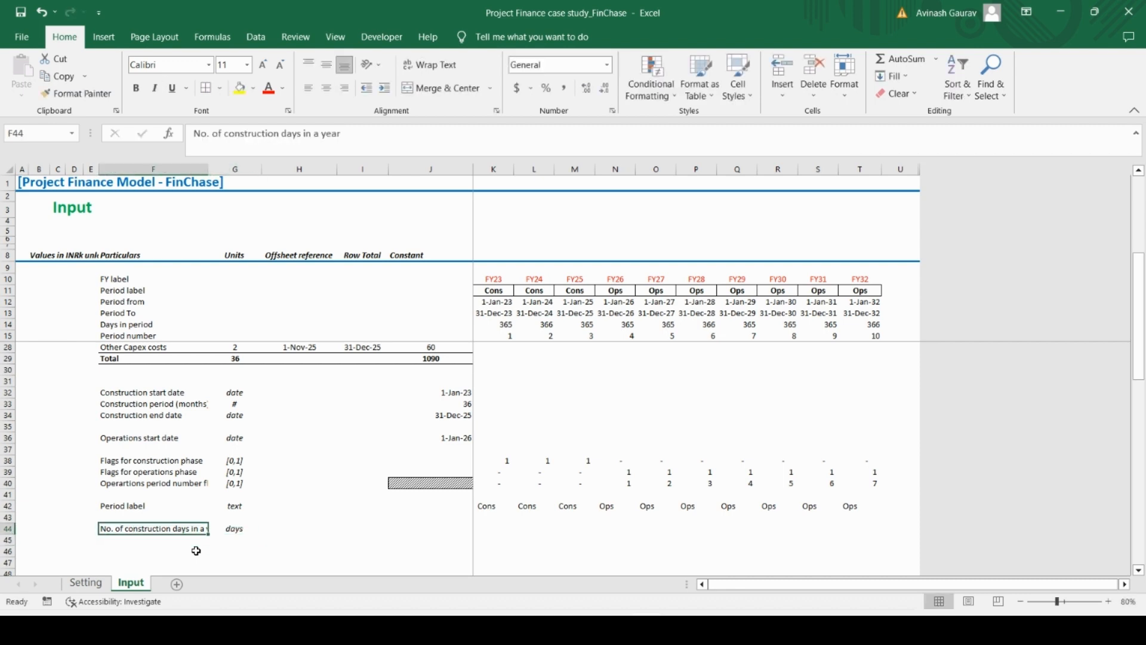
AutoFit the width of column F to its row labels
{"action": "key", "text": "alt+o"}
{"action": "key", "text": "c"}
{"action": "key", "text": "a"}
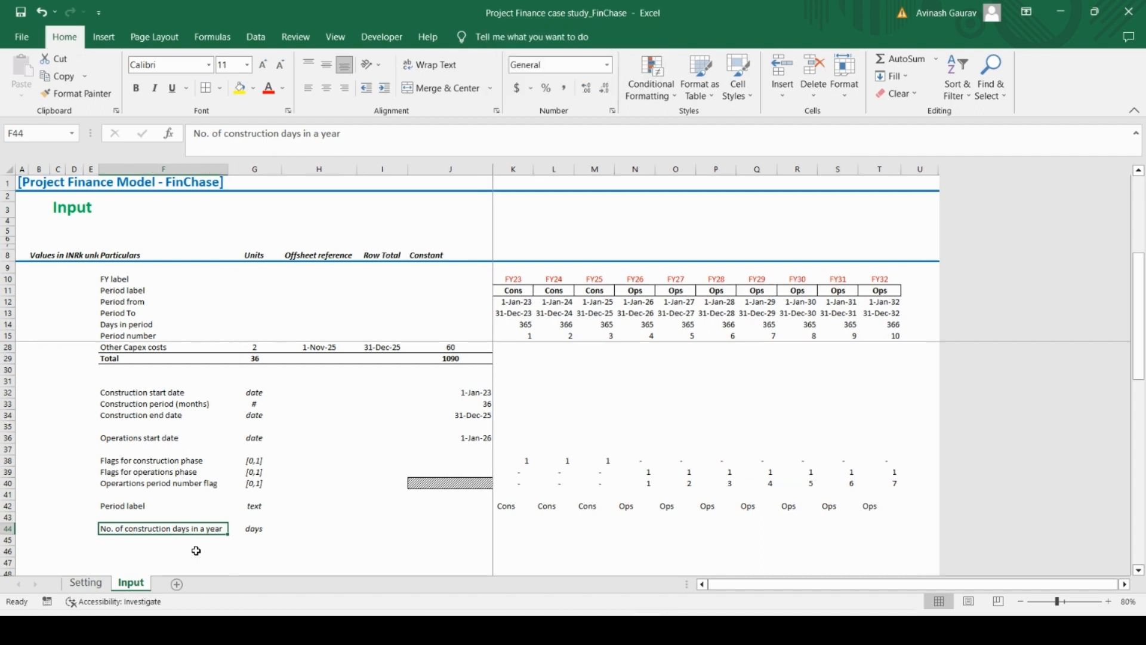
{"action": "key", "text": "Down"}
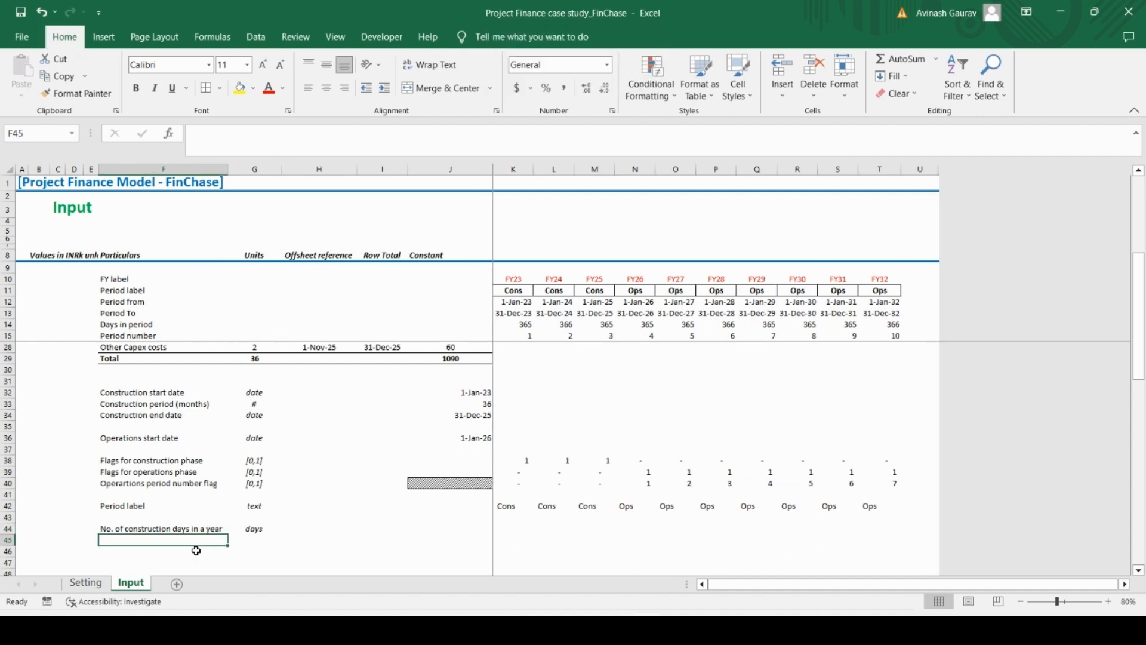
Copy the construction days label into F45 and reword it as "No. of operating days in a year"
{"action": "key", "text": "Up"}
{"action": "key", "text": "ctrl+c"}
{"action": "key", "text": "Down"}
{"action": "key", "text": "ctrl+v"}
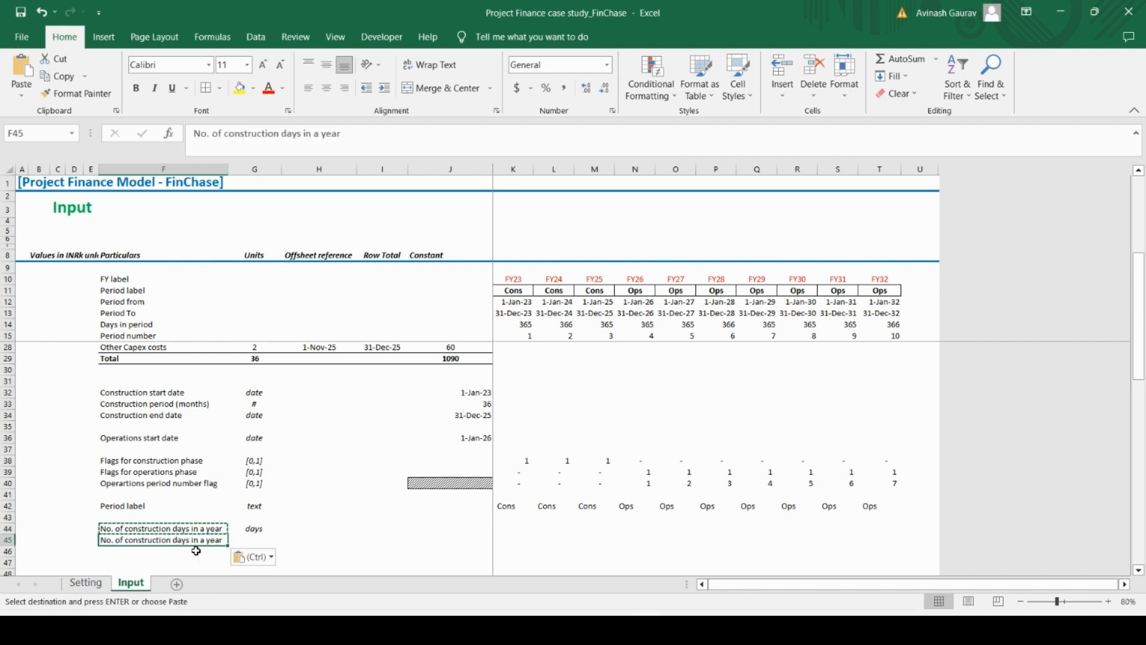
{"action": "double_click", "coordinate": [259, 130]}
{"action": "type", "text": "operat"}
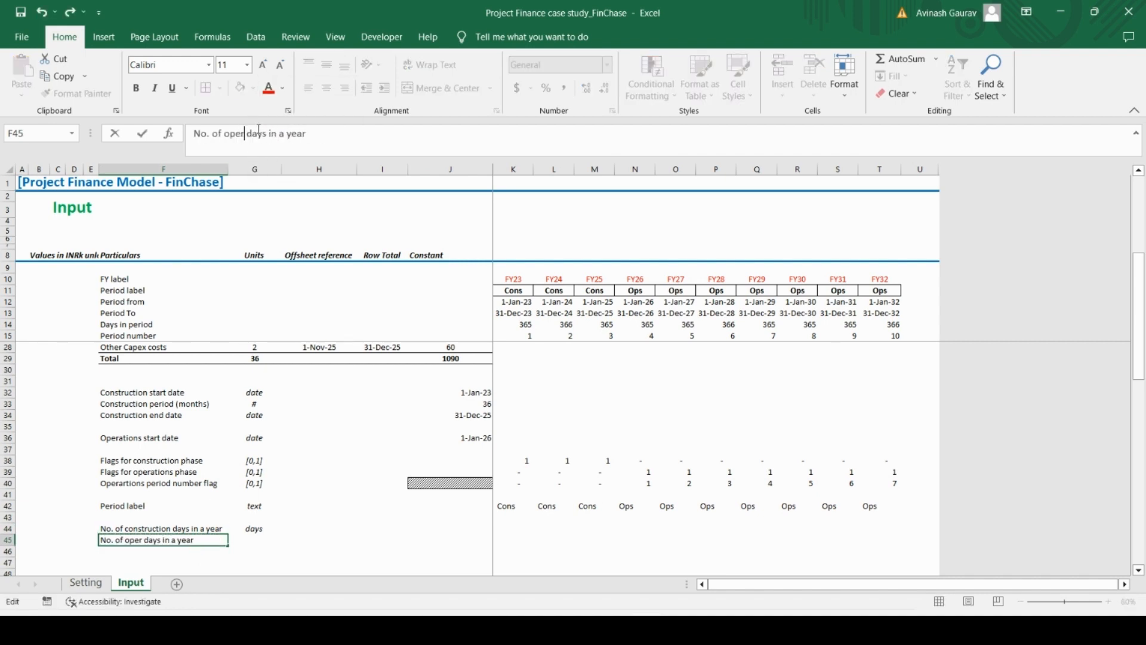
{"action": "type", "text": "ing"}
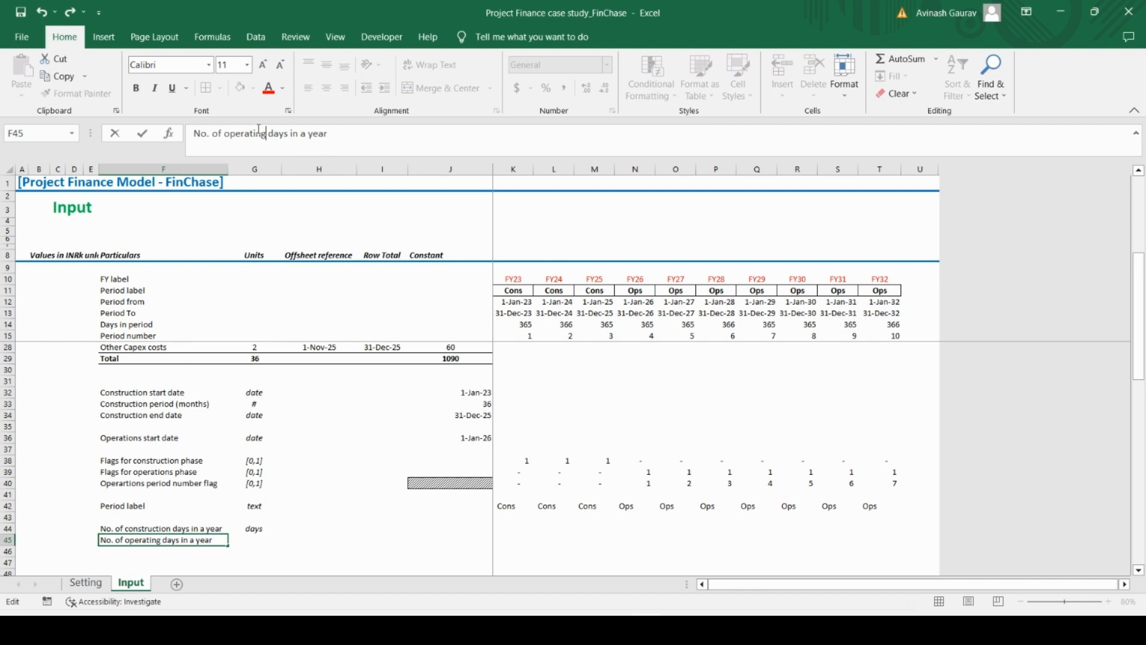
{"action": "key", "text": "Return"}
Fill the unit "days" down into G45 for the operating days row
{"action": "key", "text": "Up"}
{"action": "key", "text": "Right"}
{"action": "key", "text": "ctrl+d"}
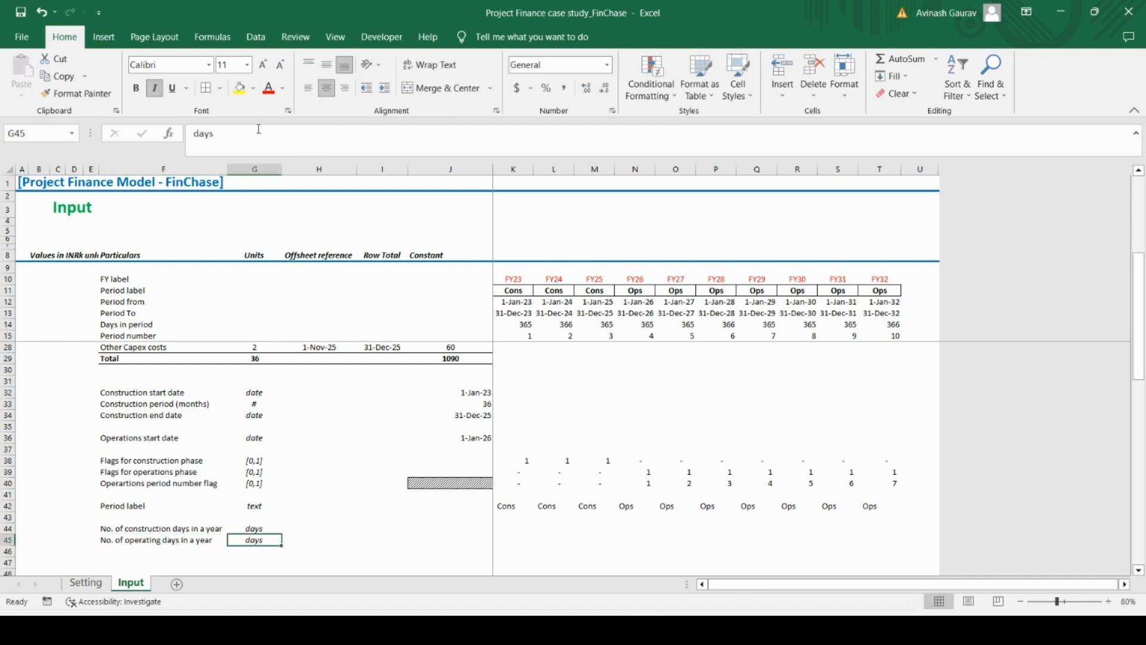
{"action": "key", "text": "Right"}
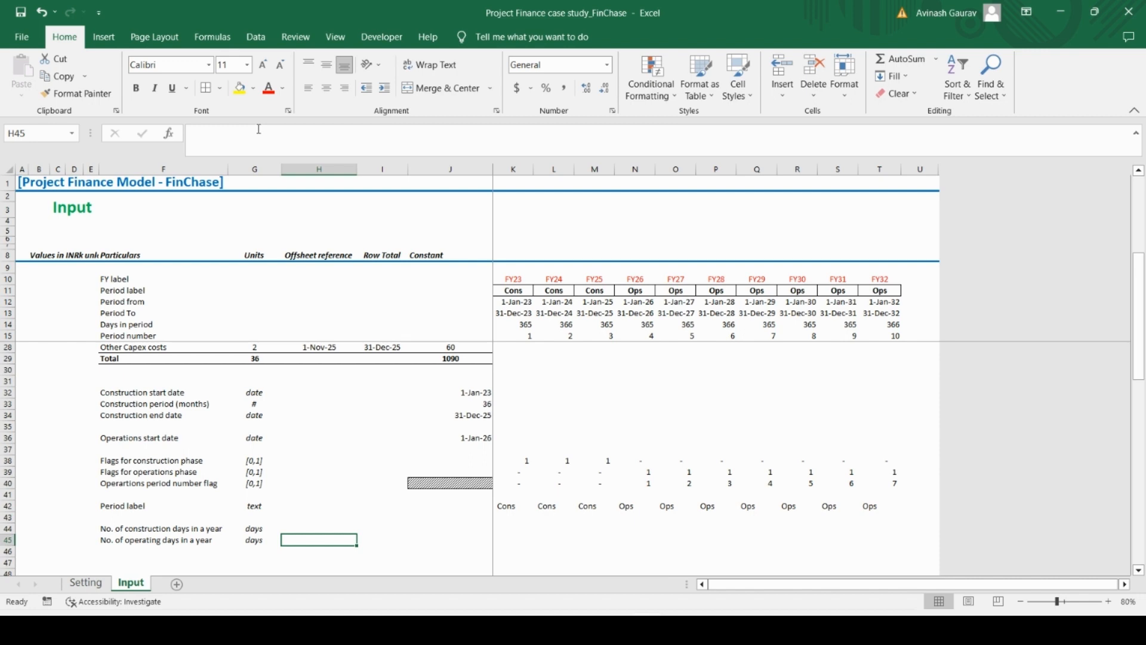
{"action": "key", "text": "Up"}
{"action": "key", "text": "Right"}
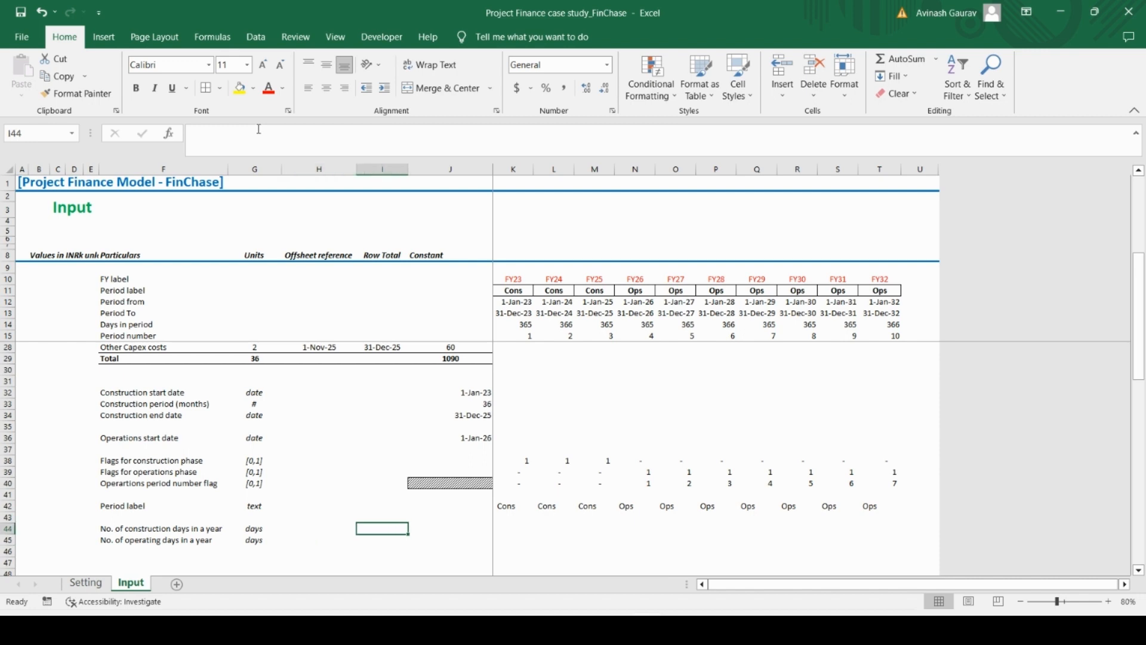
{"action": "key", "text": "Right"}
{"action": "key", "text": "Left"}
{"action": "key", "text": "Left"}
{"action": "key", "text": "Right"}
{"action": "key", "text": "Right"}
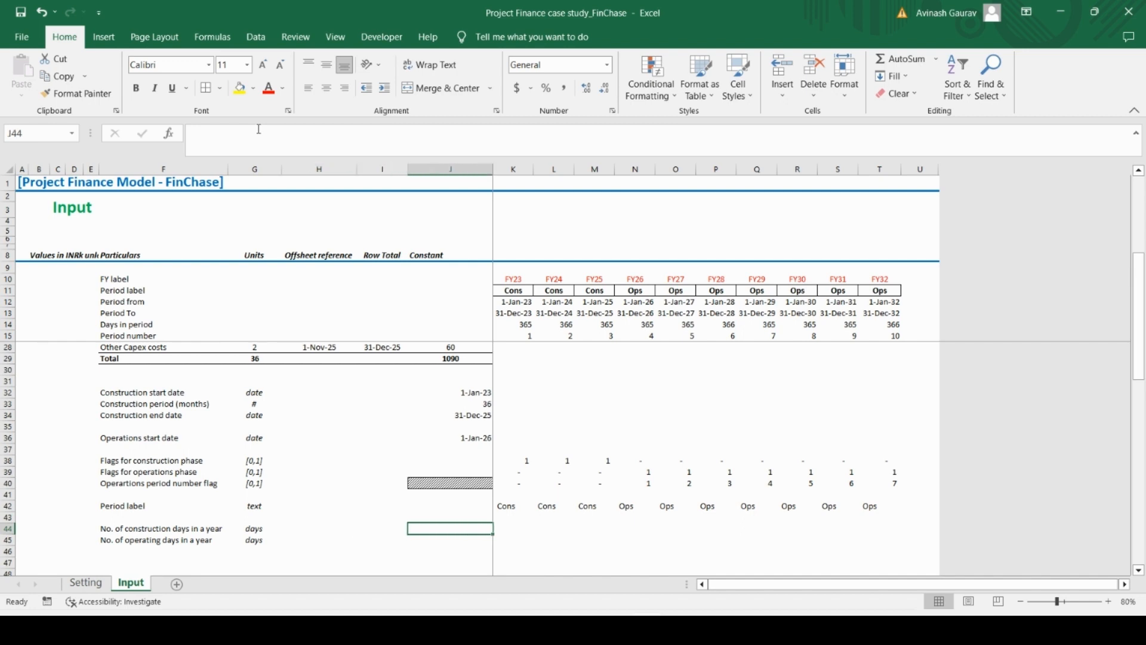
{"action": "type", "text": "="}
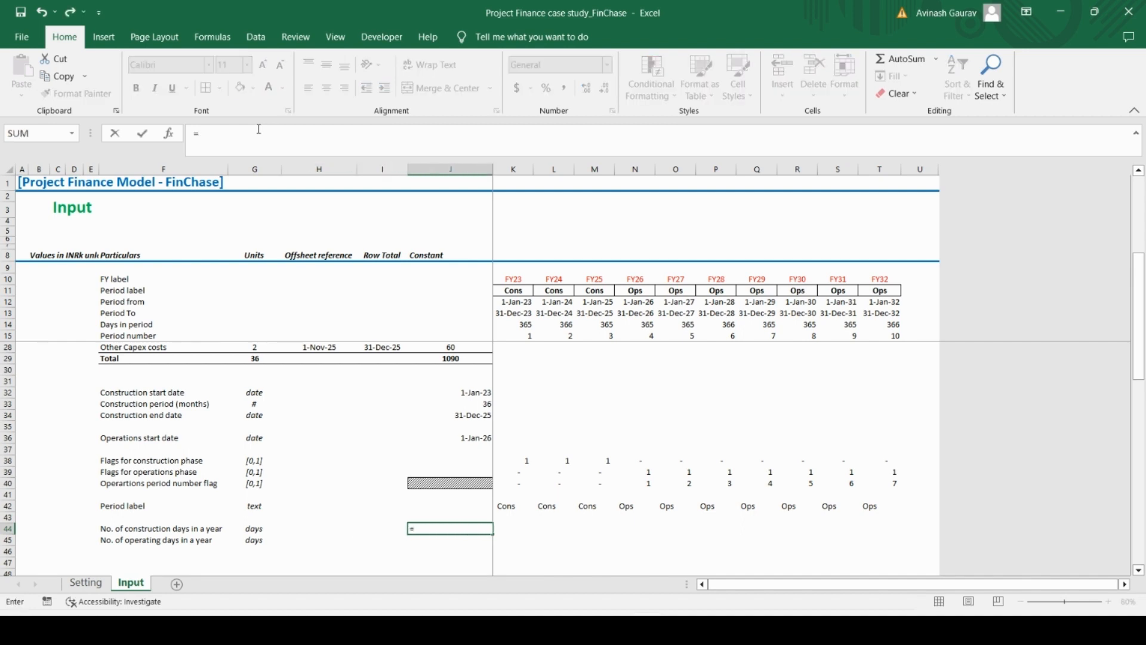
{"action": "key", "text": "Escape"}
Link the construction days cell H44 to the CAPEX timeline's total days with =J29
{"action": "key", "text": "Left"}
{"action": "key", "text": "Left"}
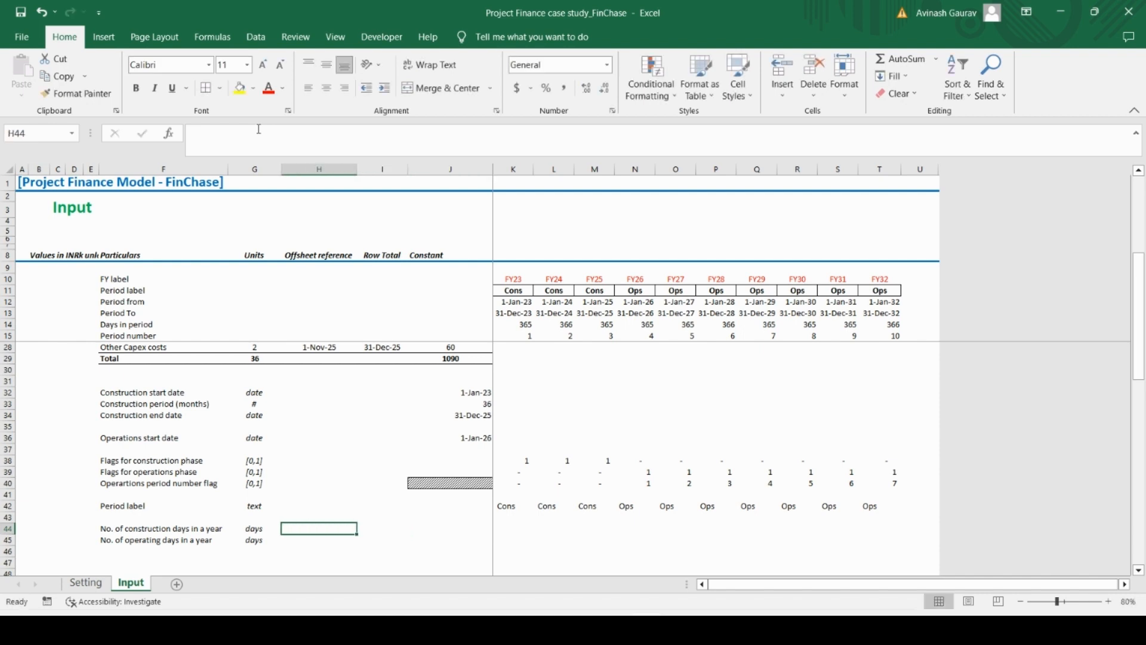
{"action": "type", "text": "="}
{"action": "key", "text": "Up"}
{"action": "key", "text": "Up"}
{"action": "key", "text": "Up"}
{"action": "key", "text": "Up"}
{"action": "key", "text": "Up"}
{"action": "key", "text": "Up"}
{"action": "key", "text": "Up"}
{"action": "key", "text": "Up"}
{"action": "key", "text": "Up"}
{"action": "key", "text": "Up"}
{"action": "key", "text": "Up"}
{"action": "key", "text": "Up"}
{"action": "key", "text": "Up"}
{"action": "key", "text": "Up"}
{"action": "key", "text": "Up"}
{"action": "key", "text": "Up"}
{"action": "key", "text": "Up"}
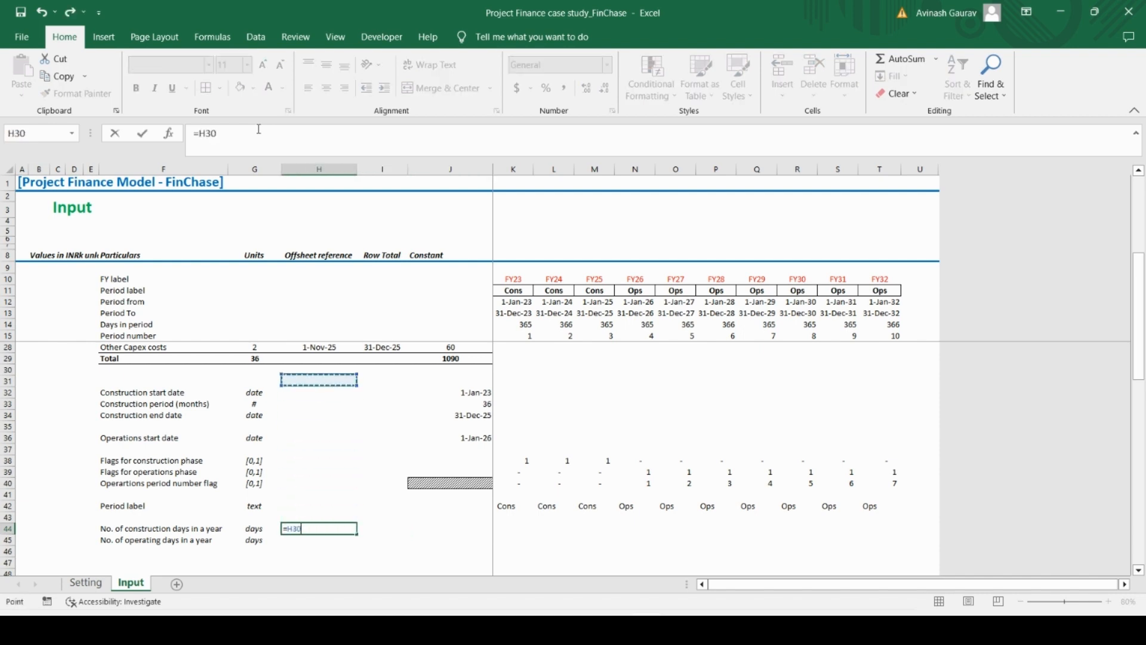
{"action": "key", "text": "Down"}
{"action": "key", "text": "Down"}
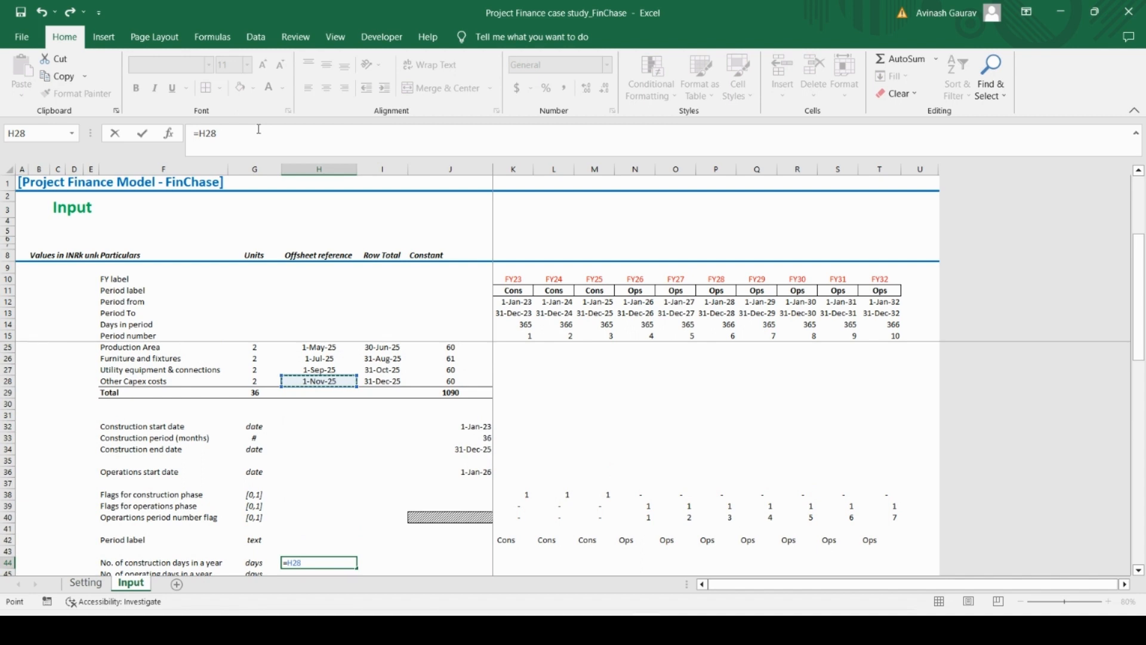
{"action": "key", "text": "Right"}
{"action": "key", "text": "Right"}
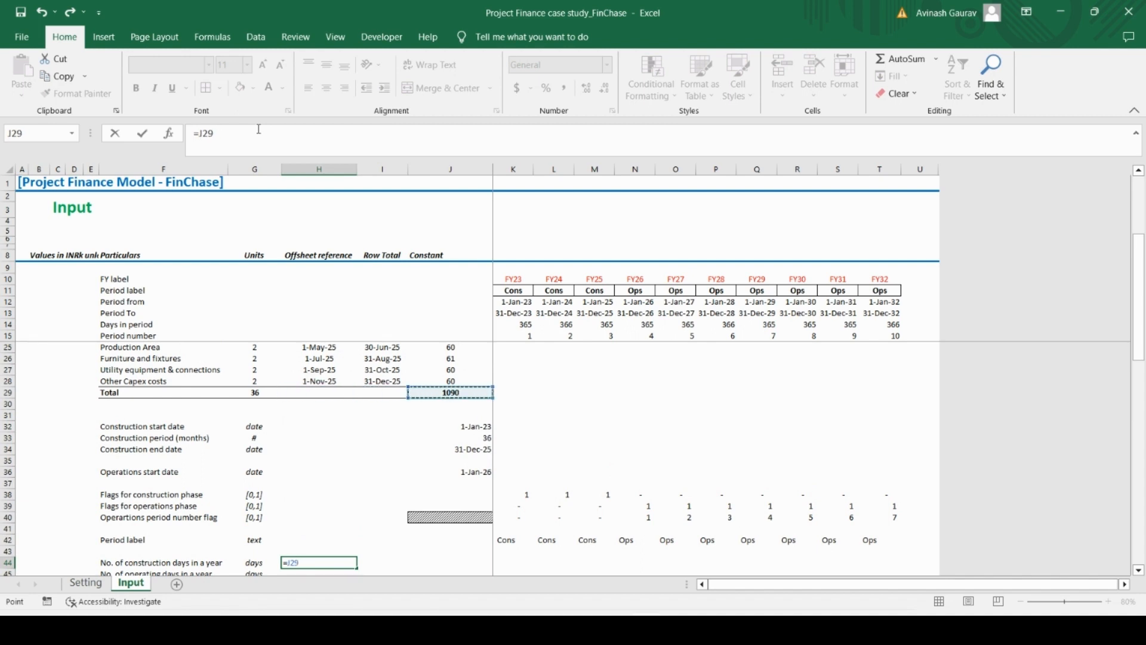
{"action": "key", "text": "Return"}
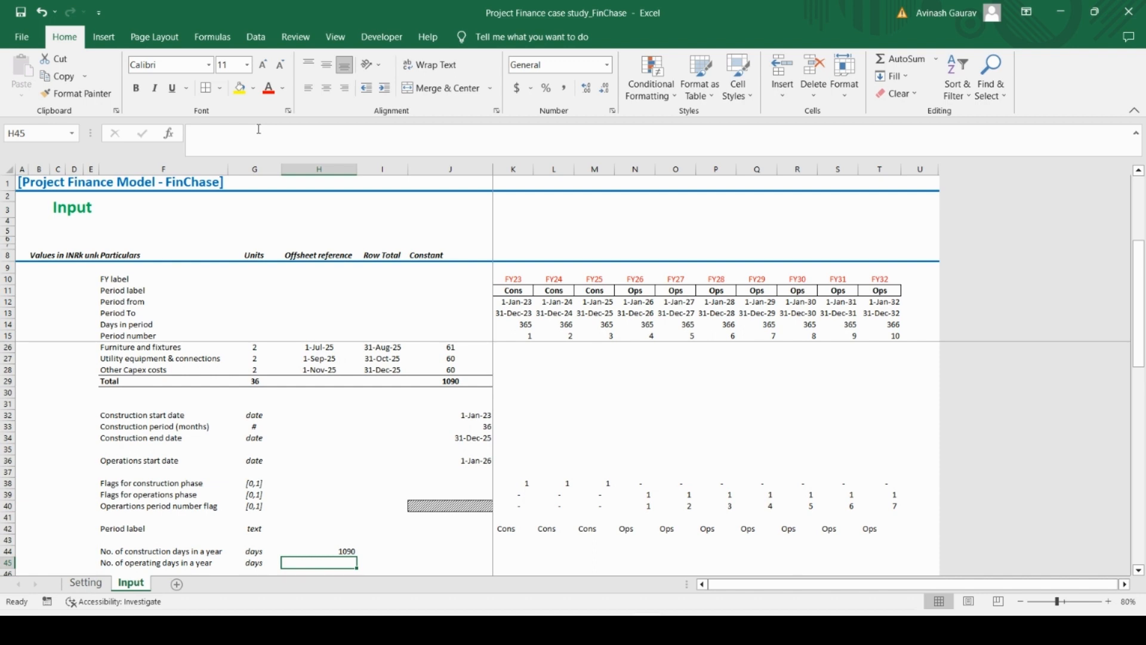
Replace the formula in H44 with construction end date minus construction start date, =J34-J32
{"action": "key", "text": "Up"}
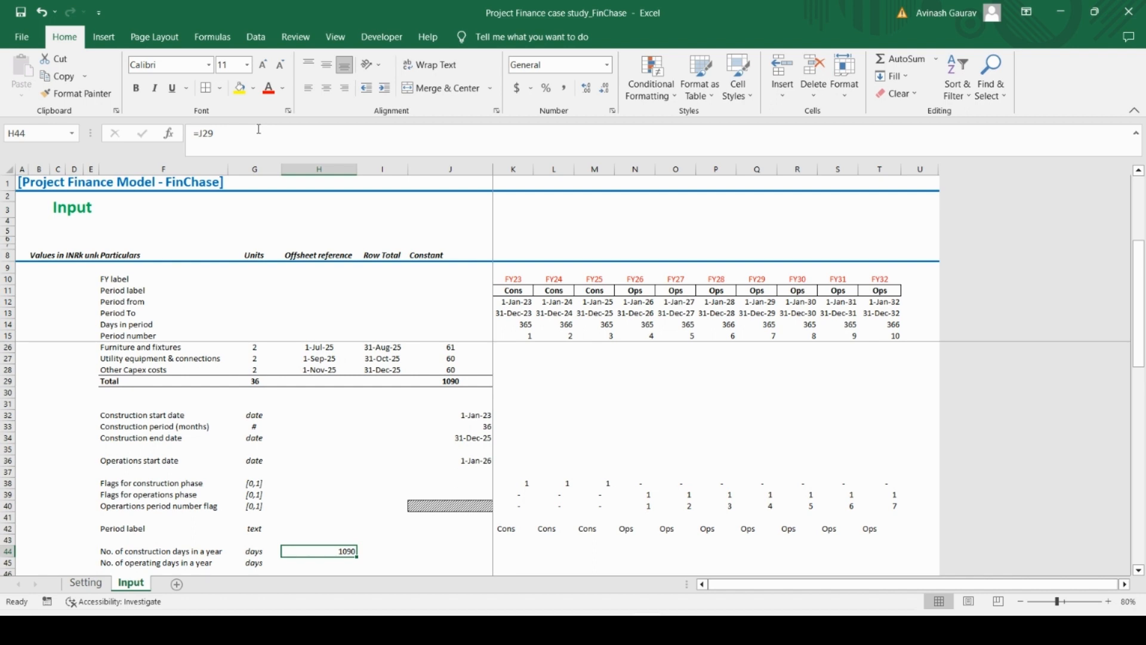
{"action": "type", "text": "="}
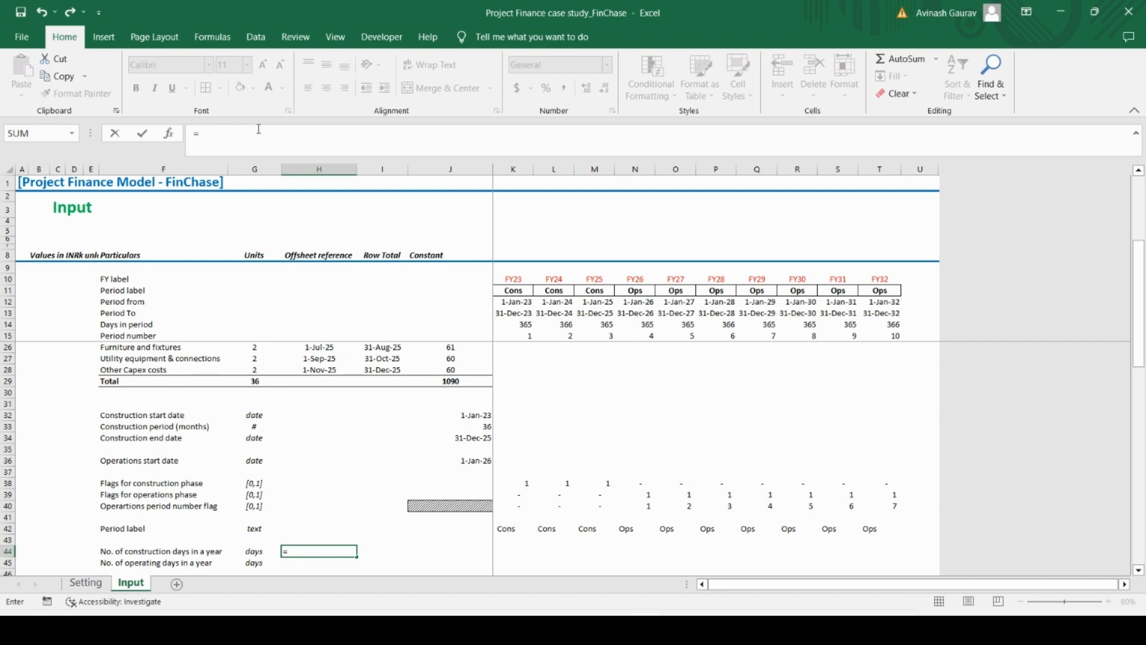
{"action": "key", "text": "Right"}
{"action": "key", "text": "Right"}
{"action": "key", "text": "Up"}
{"action": "key", "text": "Up"}
{"action": "key", "text": "Up"}
{"action": "key", "text": "Up"}
{"action": "key", "text": "Up"}
{"action": "key", "text": "Up"}
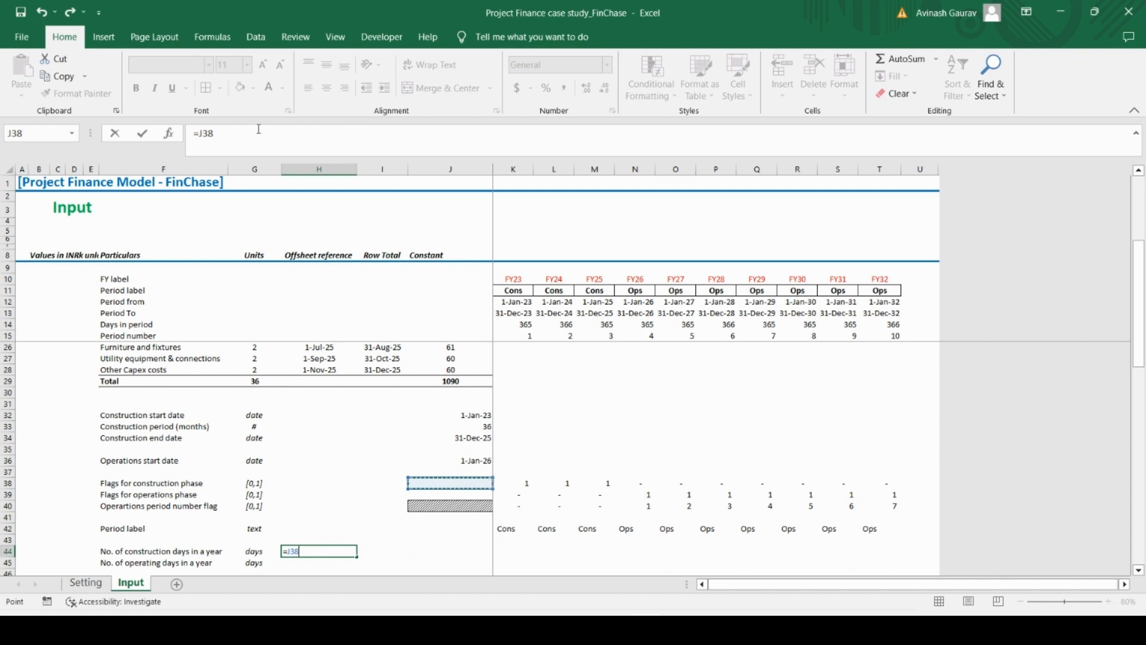
{"action": "key", "text": "Up"}
{"action": "key", "text": "Up"}
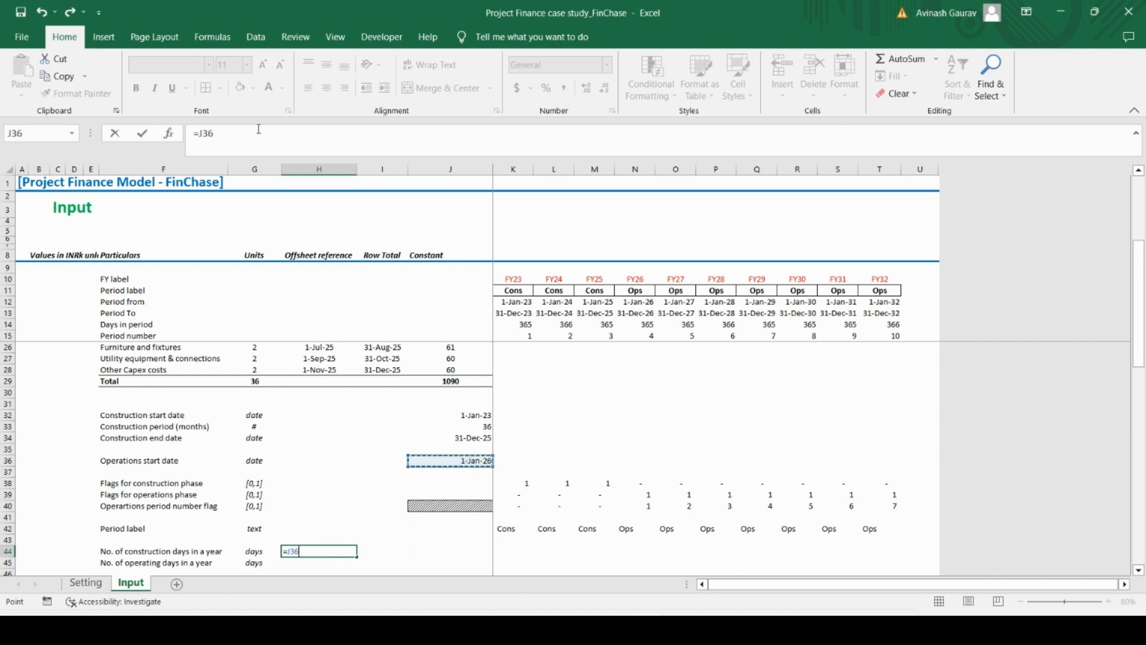
{"action": "key", "text": "Up"}
{"action": "key", "text": "Up"}
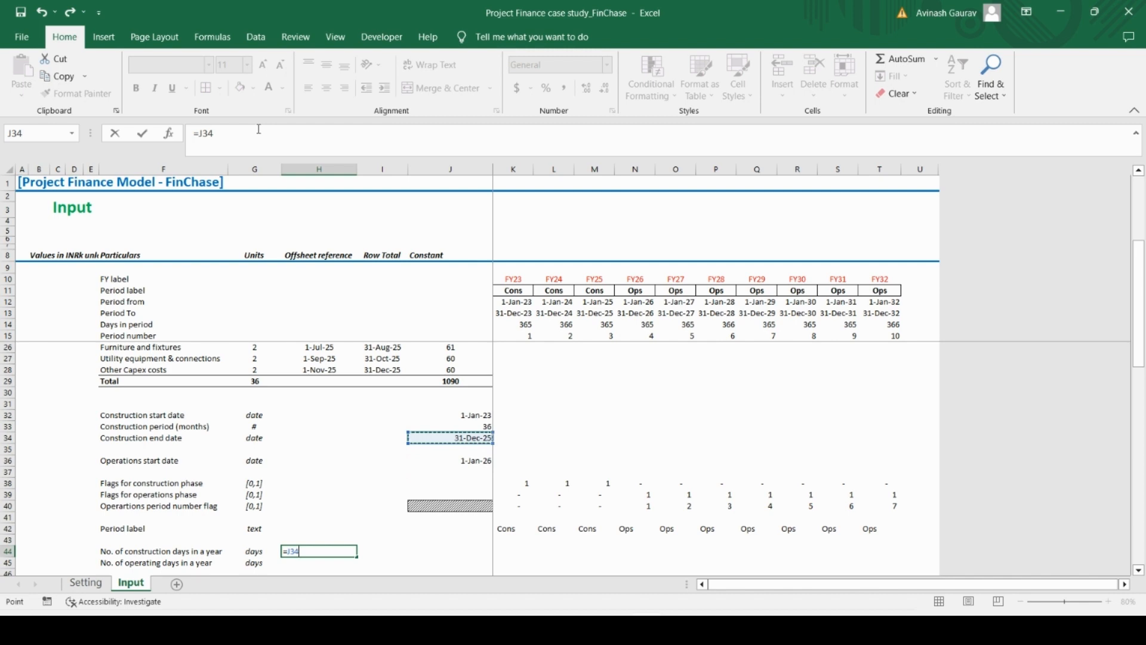
{"action": "key", "text": "Down"}
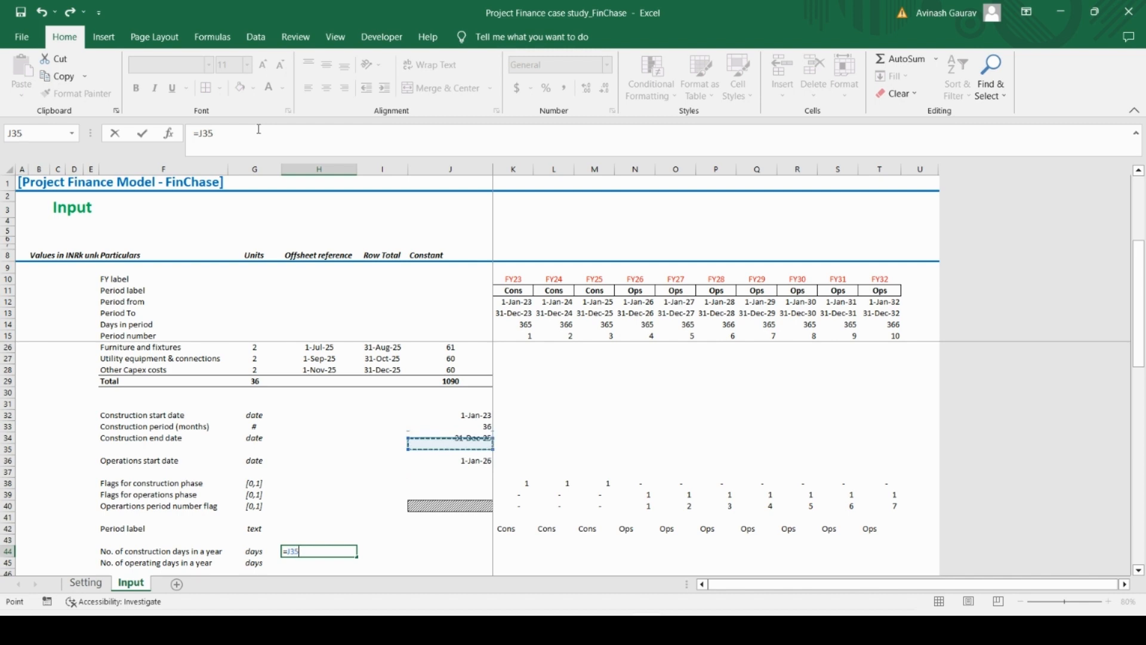
{"action": "key", "text": "Up"}
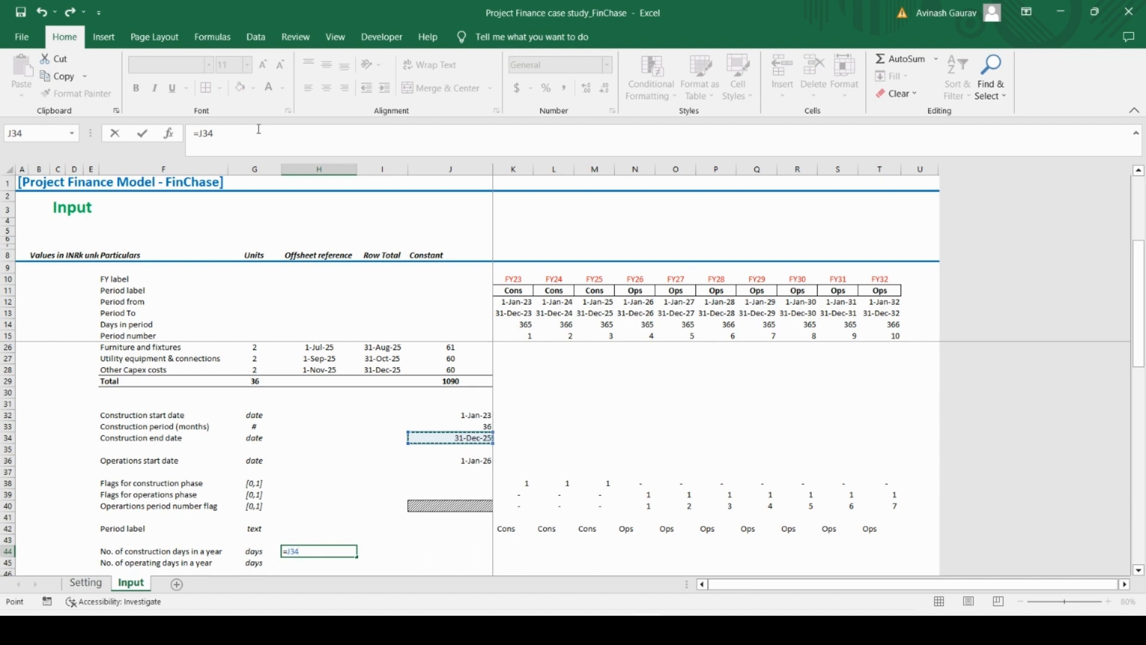
{"action": "type", "text": "-"}
{"action": "key", "text": "Up"}
{"action": "key", "text": "Up"}
{"action": "key", "text": "Up"}
{"action": "key", "text": "Up"}
{"action": "key", "text": "Up"}
{"action": "key", "text": "Up"}
{"action": "key", "text": "Up"}
{"action": "key", "text": "Up"}
{"action": "key", "text": "Up"}
{"action": "key", "text": "Up"}
{"action": "key", "text": "Up"}
{"action": "key", "text": "Up"}
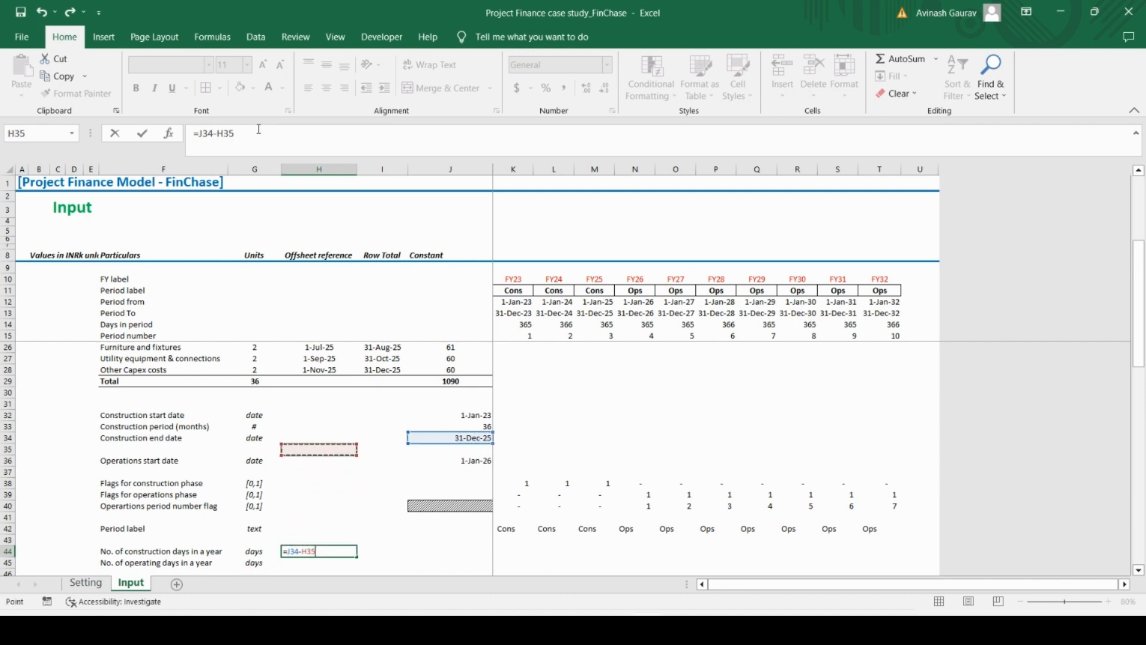
{"action": "key", "text": "Right"}
{"action": "key", "text": "Right"}
{"action": "key", "text": "Return"}
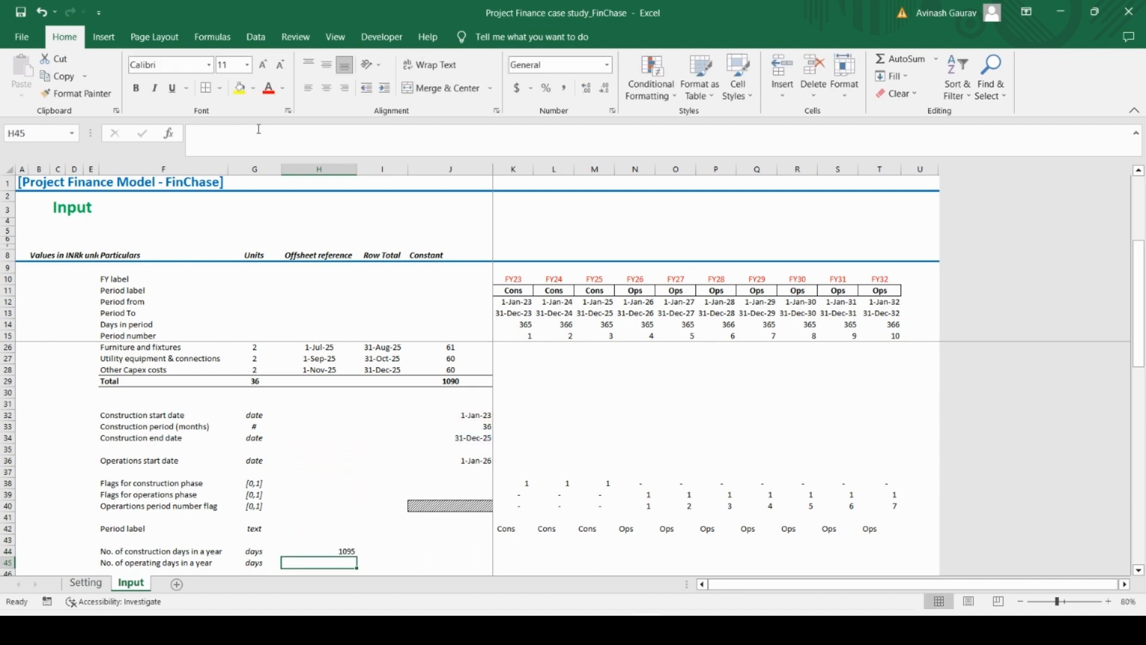
Extend the construction days formula in H44 to =(J34-J32)+1 so both end dates are counted
{"action": "key", "text": "Up"}
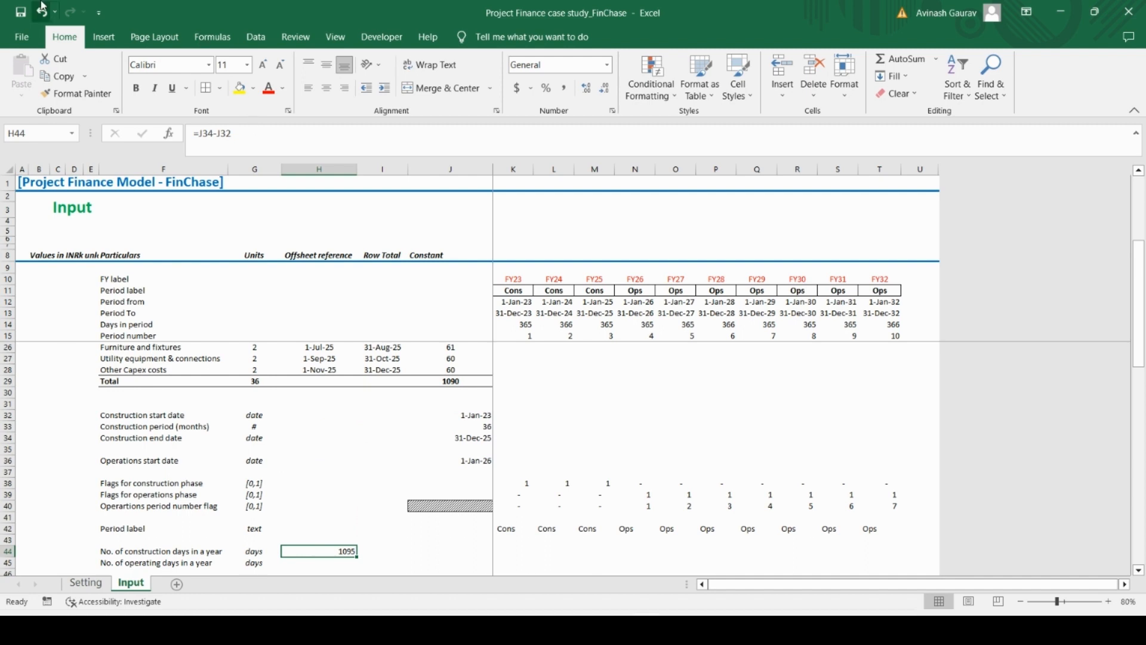
{"action": "left_click", "coordinate": [198, 133]}
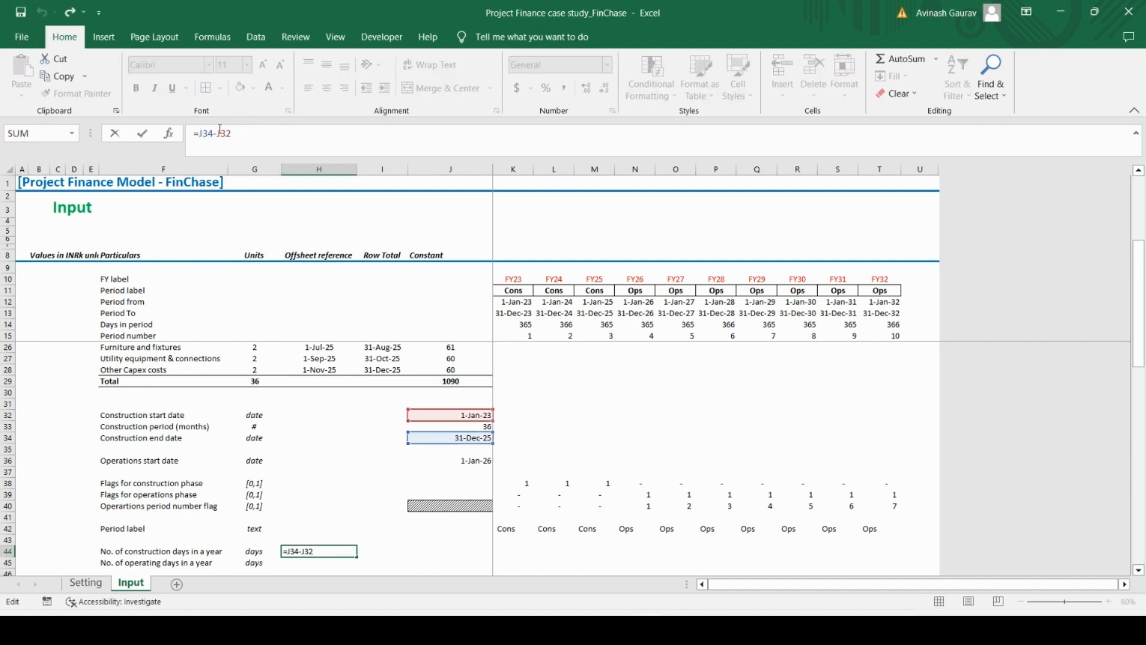
{"action": "type", "text": "("}
{"action": "left_click", "coordinate": [288, 138]}
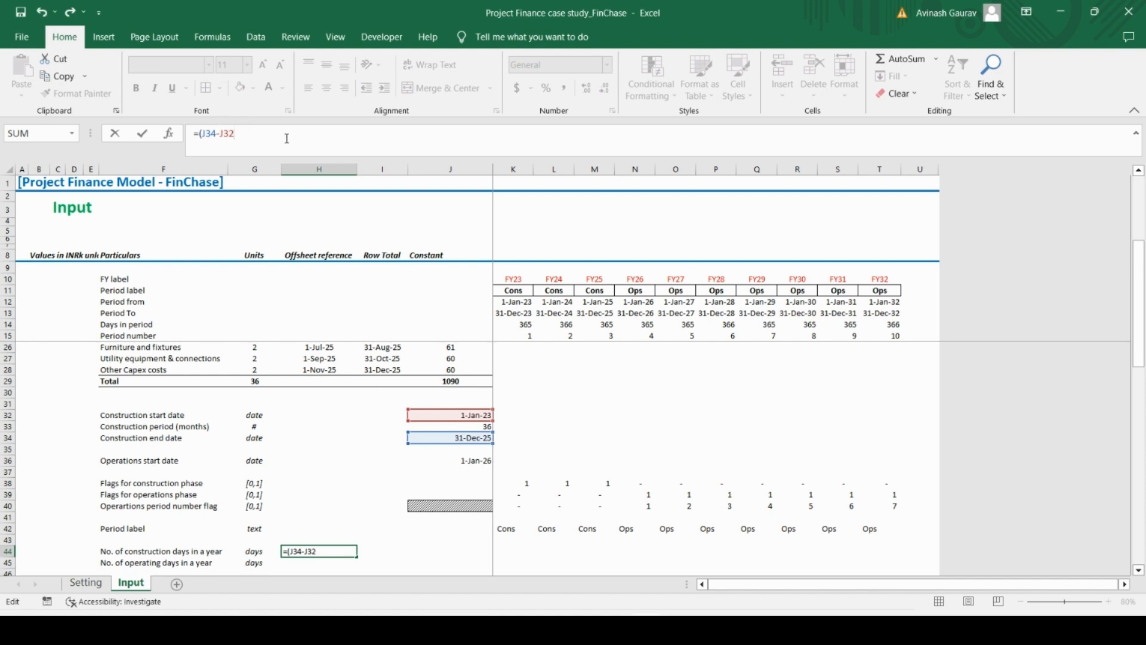
{"action": "type", "text": ")+1"}
{"action": "key", "text": "Return"}
{"action": "key", "text": "Up"}
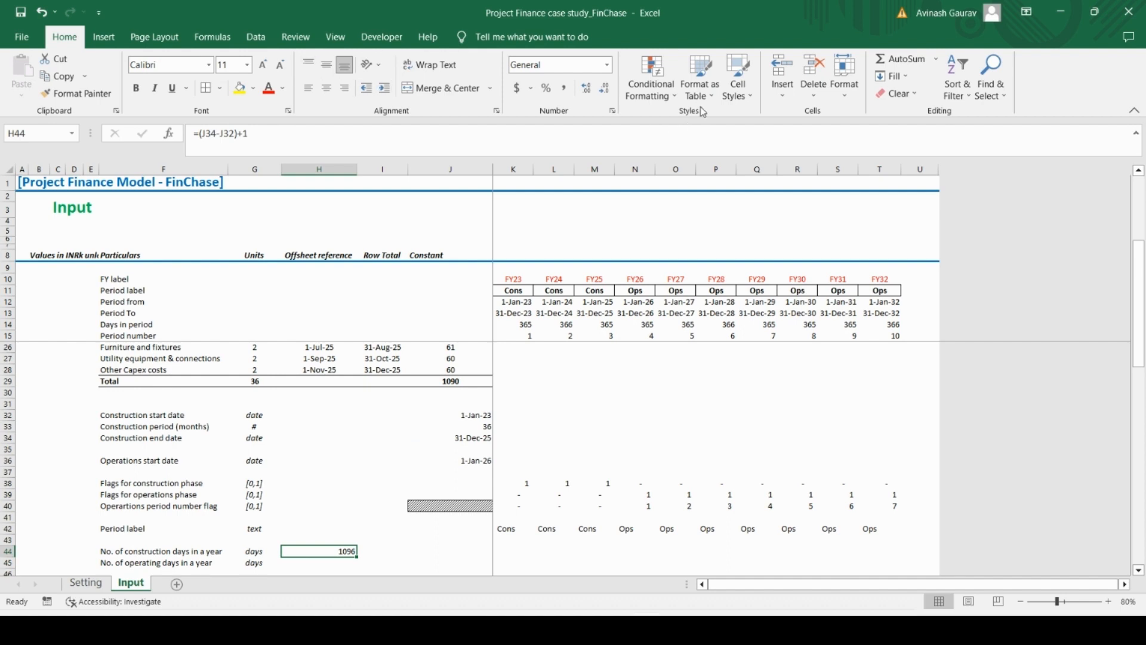
Apply the custom "Modeler's Input" cell style to the construction days cell H44
{"action": "left_click", "coordinate": [739, 96]}
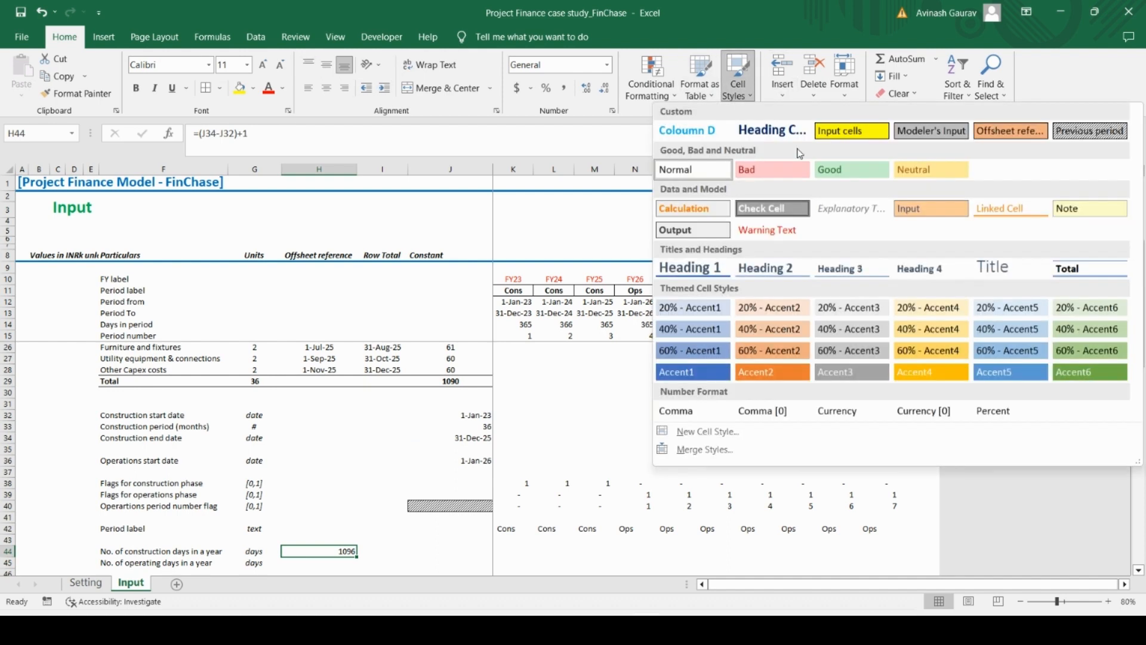
{"action": "left_click", "coordinate": [920, 136]}
{"action": "scroll", "coordinate": [372, 487], "scroll_direction": "down", "scroll_amount": 4}
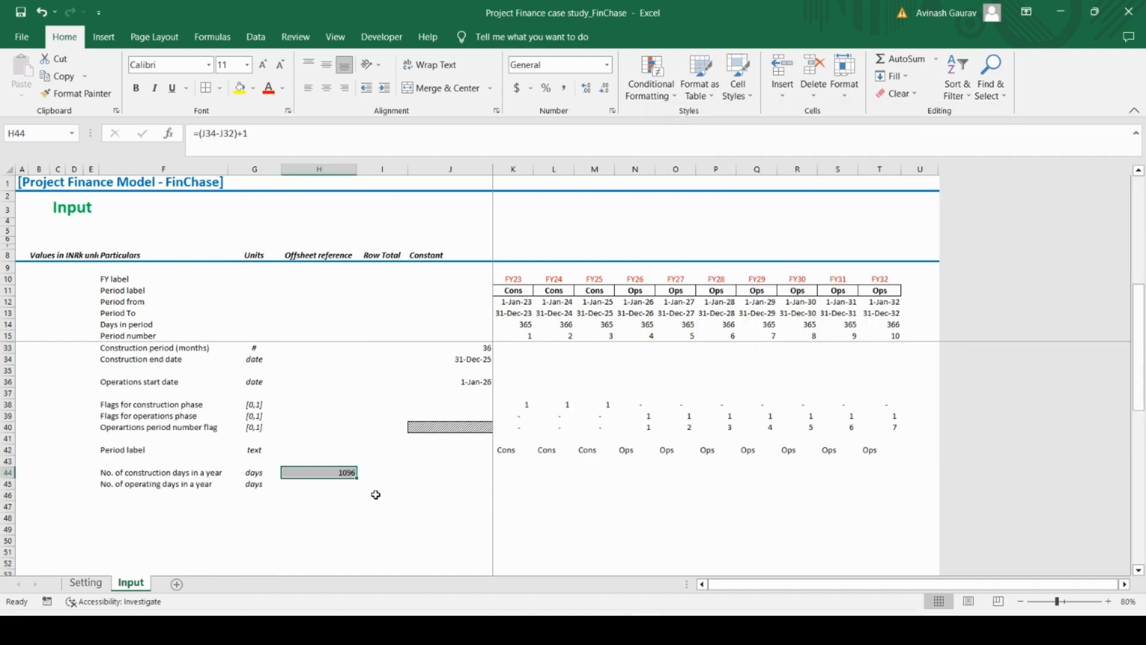
Compare the CAPEX timeline dates and total days formula in J29 with the construction days formula in H44
{"action": "left_click", "coordinate": [384, 417]}
{"action": "scroll", "coordinate": [391, 403], "scroll_direction": "up", "scroll_amount": 7}
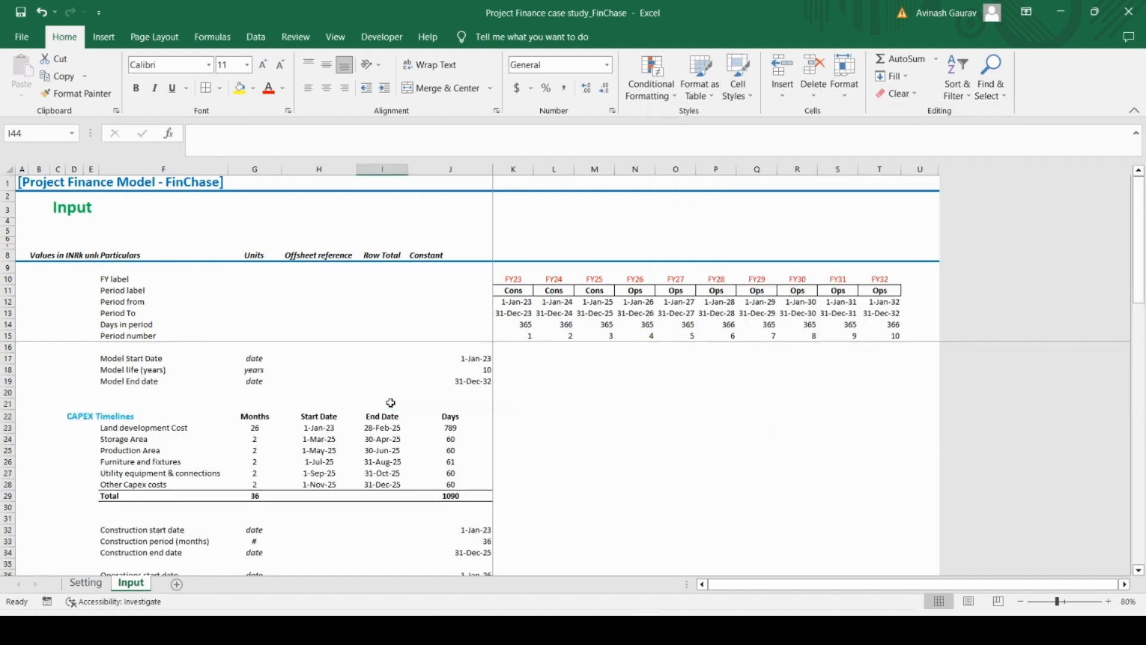
{"action": "scroll", "coordinate": [391, 403], "scroll_direction": "down", "scroll_amount": 7}
{"action": "scroll", "coordinate": [391, 402], "scroll_direction": "up", "scroll_amount": 7}
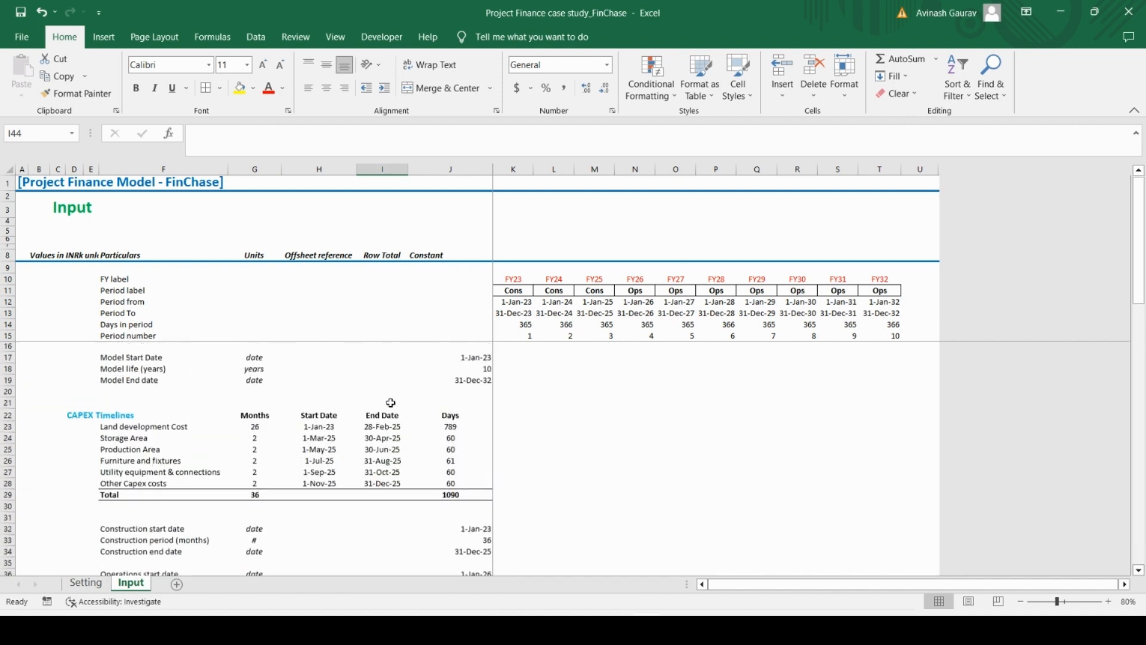
{"action": "left_click", "coordinate": [383, 427]}
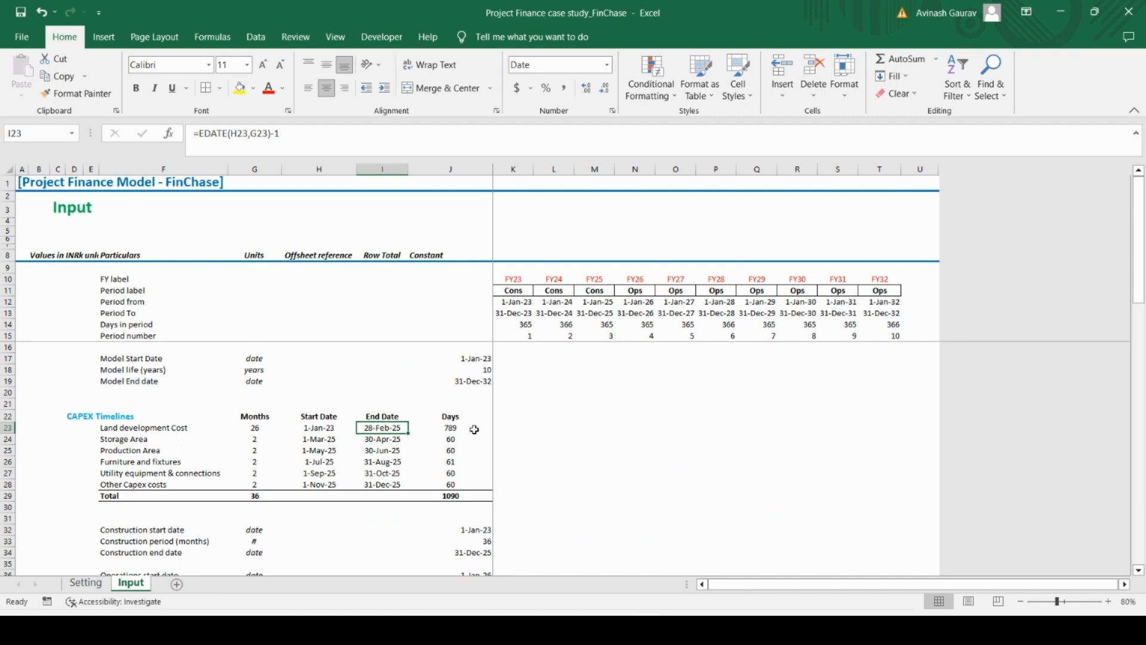
{"action": "left_click", "coordinate": [455, 497]}
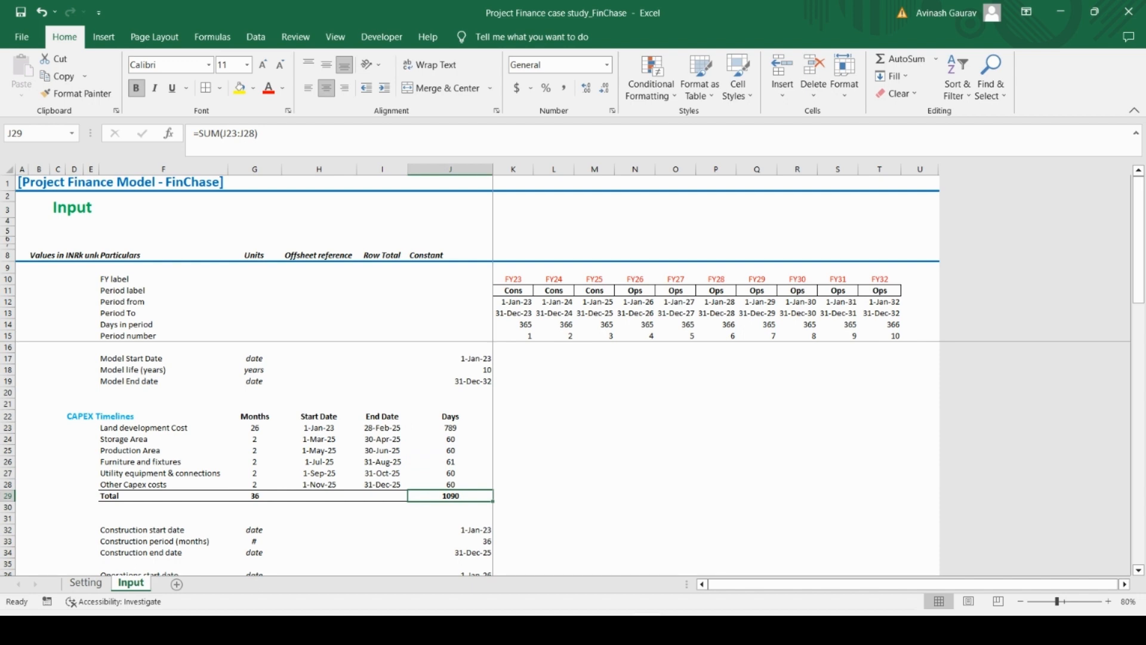
{"action": "scroll", "coordinate": [314, 439], "scroll_direction": "down", "scroll_amount": 4}
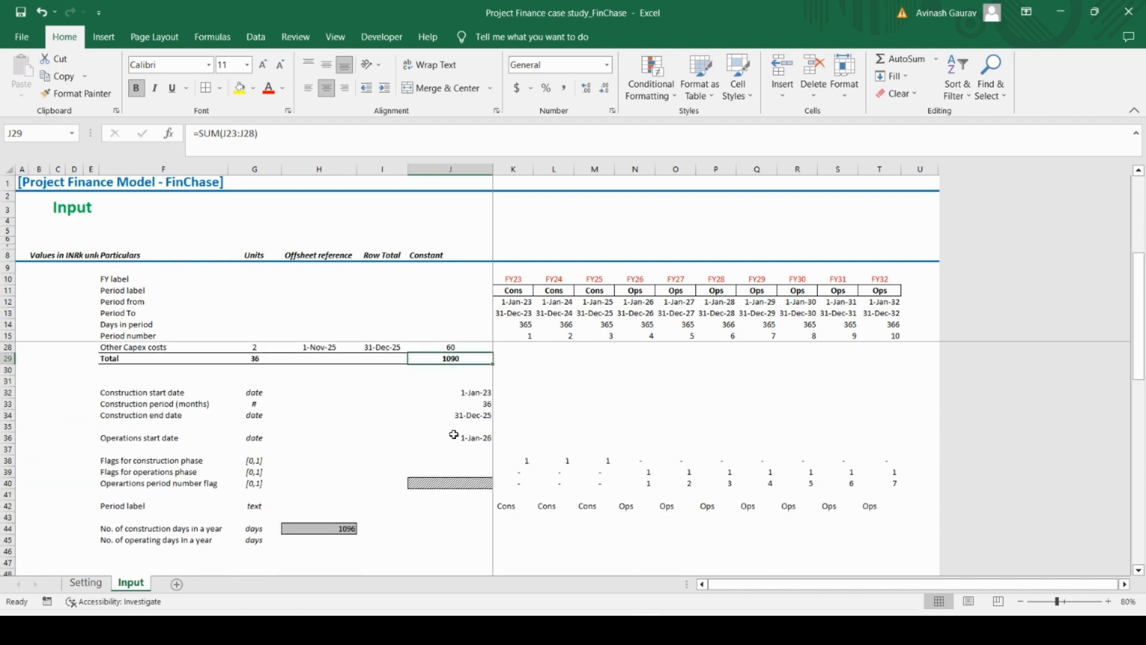
{"action": "left_click", "coordinate": [324, 526]}
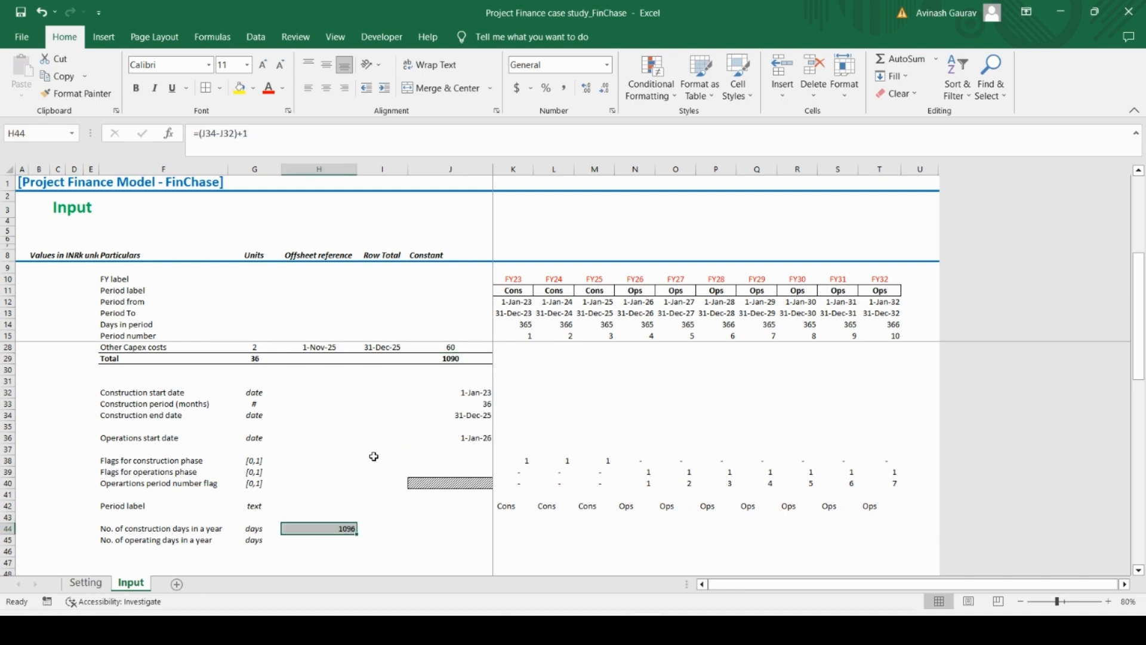
Remove the minus 1 from the Land development Cost end date formula in I23, leaving =EDATE(H23,G23)
{"action": "scroll", "coordinate": [374, 457], "scroll_direction": "up", "scroll_amount": 4}
{"action": "left_click", "coordinate": [379, 429]}
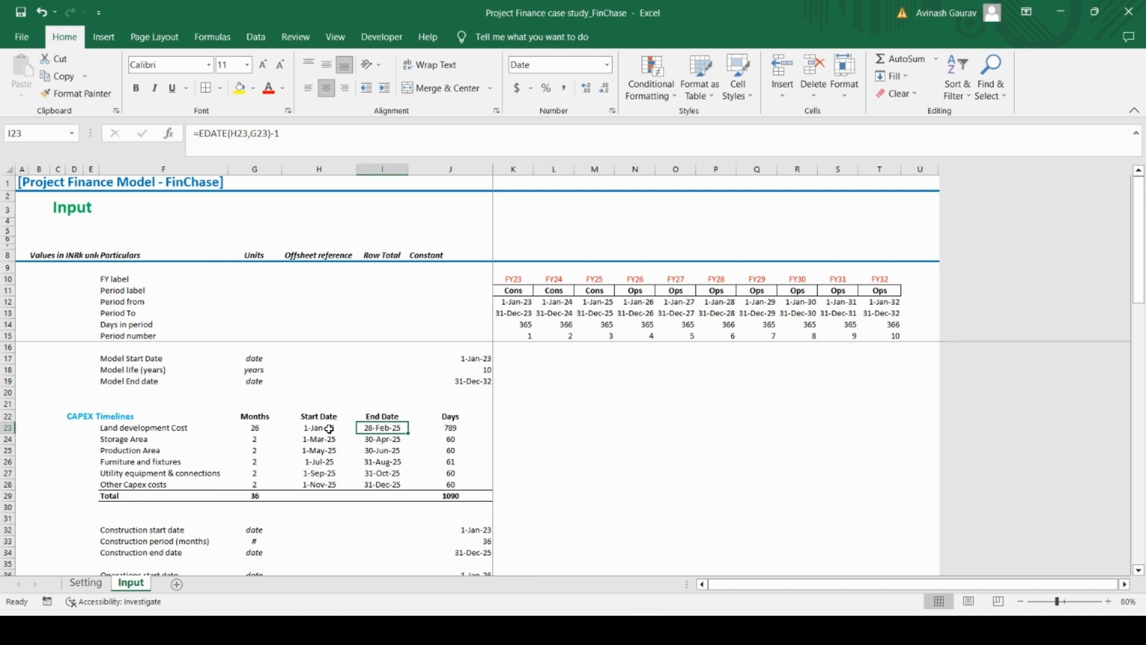
{"action": "left_click", "coordinate": [302, 142]}
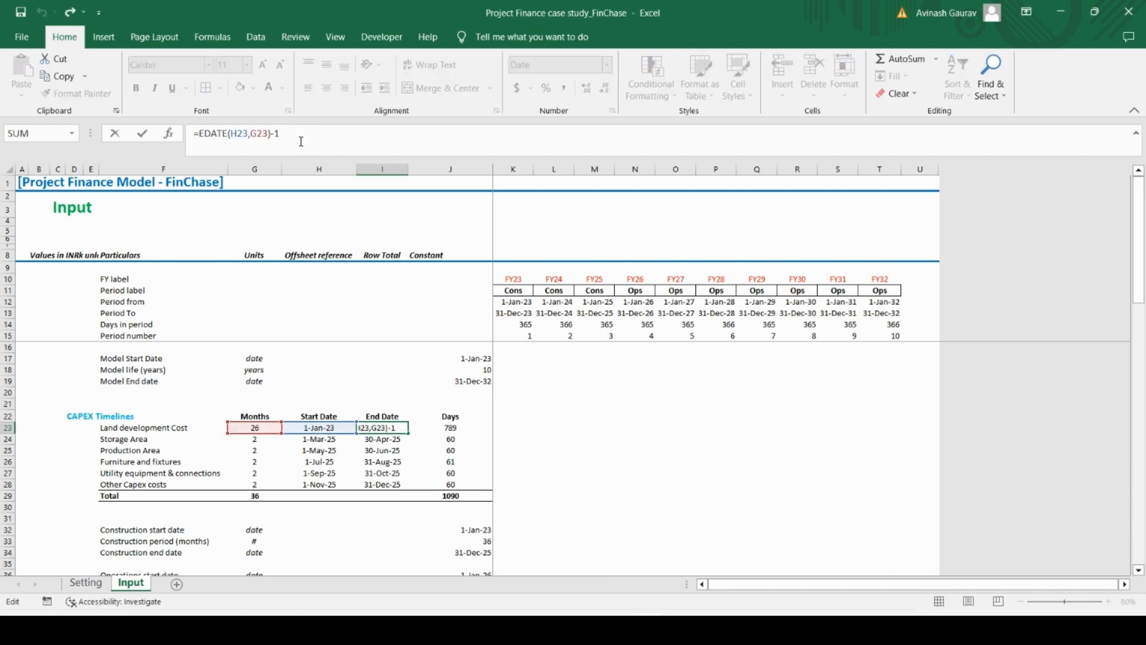
{"action": "key", "text": "BackSpace"}
{"action": "key", "text": "BackSpace"}
{"action": "key", "text": "Return"}
{"action": "key", "text": "Up"}
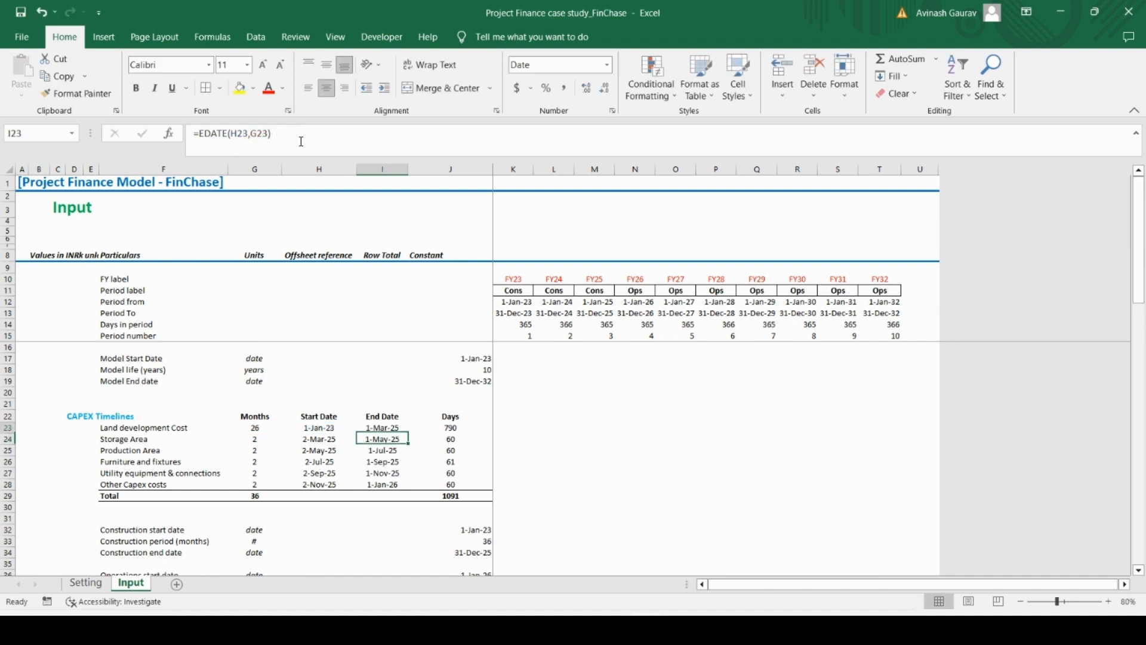
Change the Storage Area start date formula in H24 to =I23 without the extra day
{"action": "key", "text": "Left"}
{"action": "key", "text": "Down"}
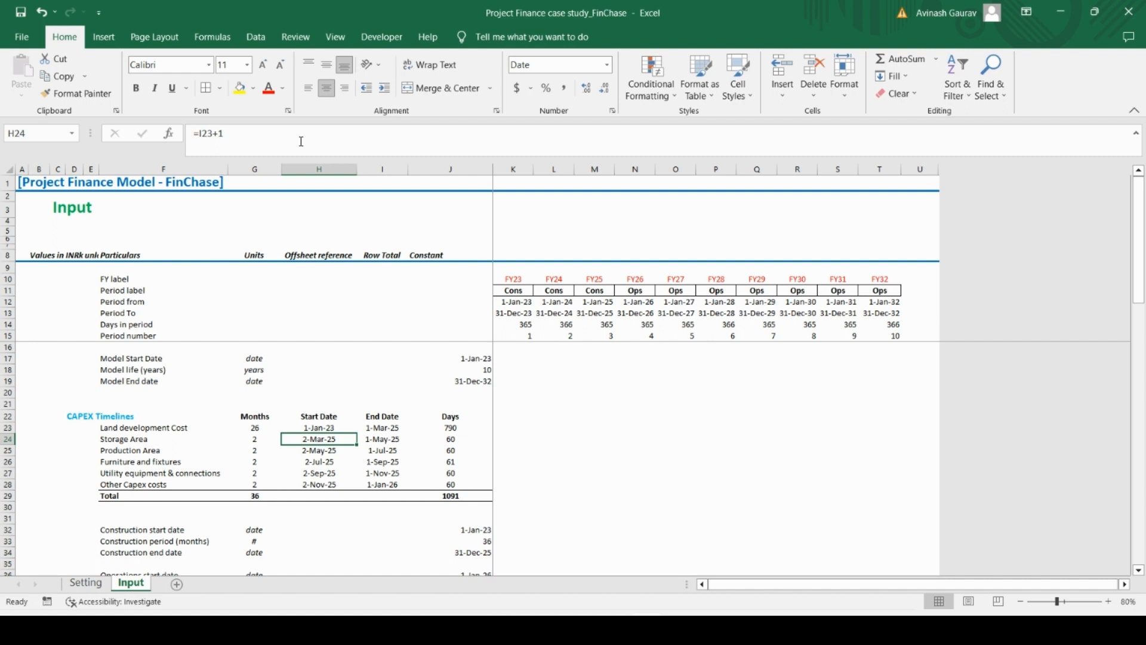
{"action": "left_click", "coordinate": [301, 142]}
{"action": "key", "text": "BackSpace"}
{"action": "key", "text": "BackSpace"}
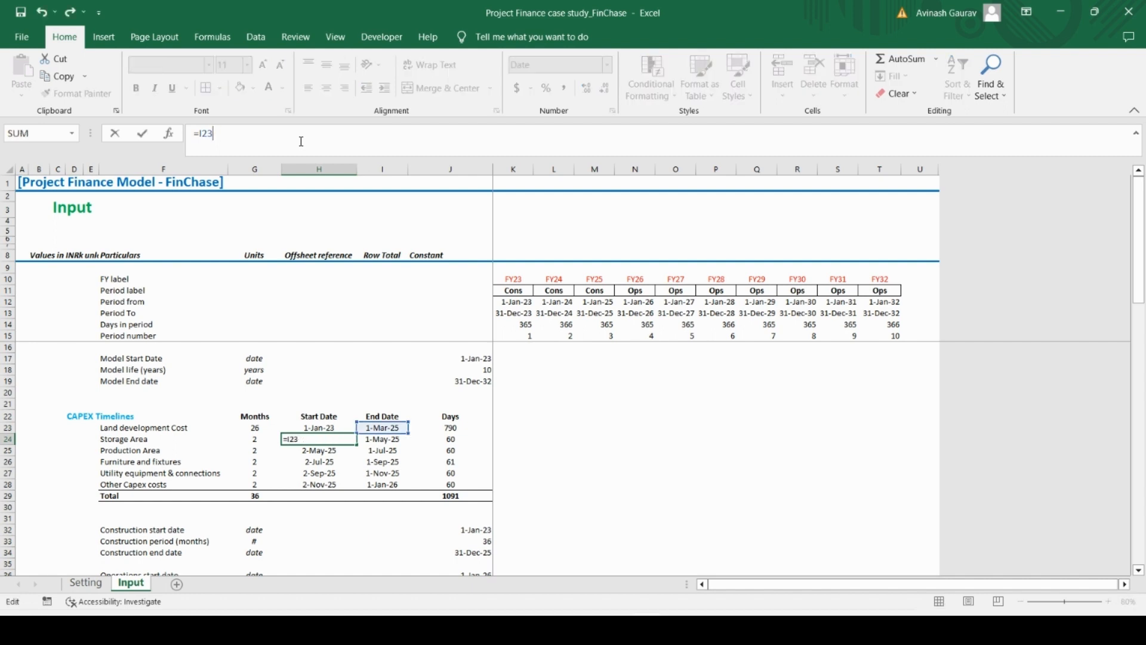
{"action": "key", "text": "ctrl+Return"}
Copy the end date formula in I23 to I24:I28, pasting formulas only
{"action": "key", "text": "Up"}
{"action": "key", "text": "Right"}
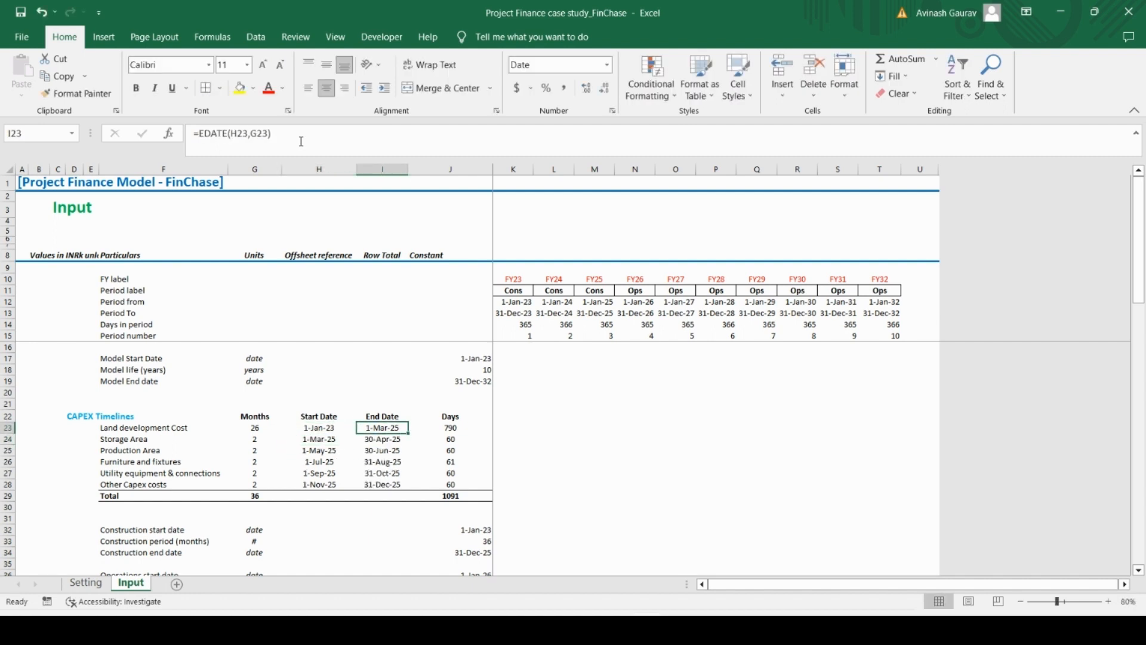
{"action": "key", "text": "ctrl+c"}
{"action": "key", "text": "Down"}
{"action": "key", "text": "ctrl+shift+Down"}
{"action": "key", "text": "ctrl+v"}
{"action": "key", "text": "alt+e"}
{"action": "key", "text": "s"}
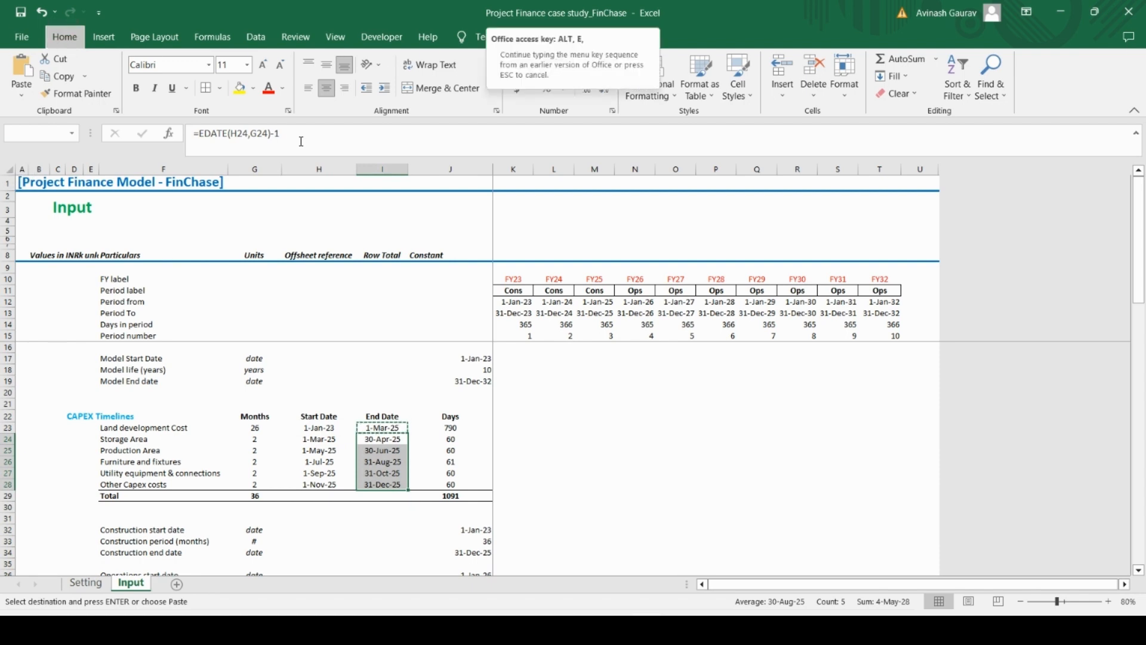
{"action": "key", "text": "f"}
{"action": "key", "text": "Return"}
Copy the start date formula in H24 down through H28 for the remaining CAPEX items, pasting formulas only
{"action": "key", "text": "Left"}
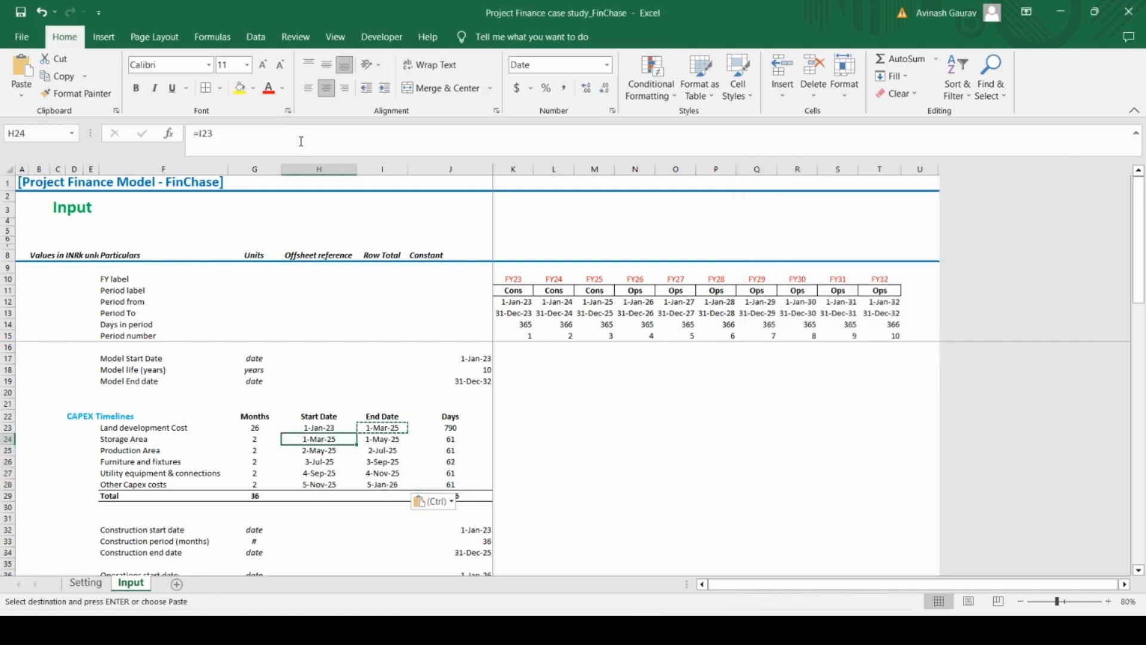
{"action": "key", "text": "ctrl+c"}
{"action": "key", "text": "shift+Down"}
{"action": "key", "text": "shift+Down"}
{"action": "key", "text": "shift+Down"}
{"action": "key", "text": "shift+Down"}
{"action": "key", "text": "ctrl+v"}
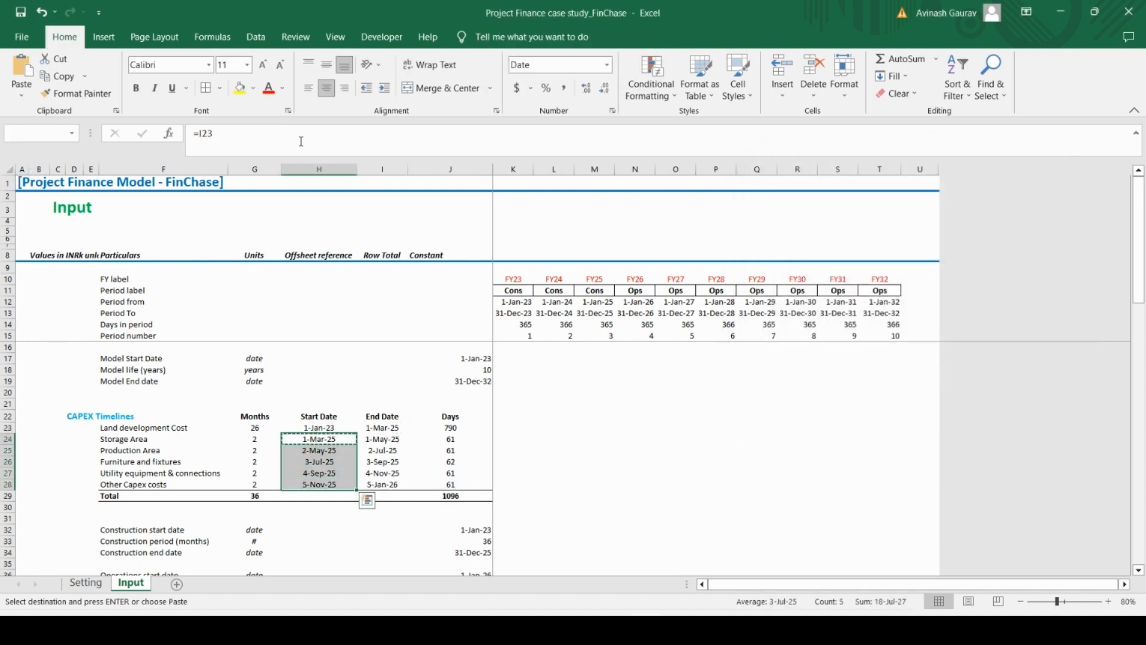
{"action": "key", "text": "alt+e"}
{"action": "key", "text": "s"}
{"action": "key", "text": "f"}
{"action": "key", "text": "Return"}
{"action": "key", "text": "shift+Up"}
{"action": "key", "text": "shift+Up"}
{"action": "key", "text": "shift+Up"}
{"action": "key", "text": "shift+Up"}
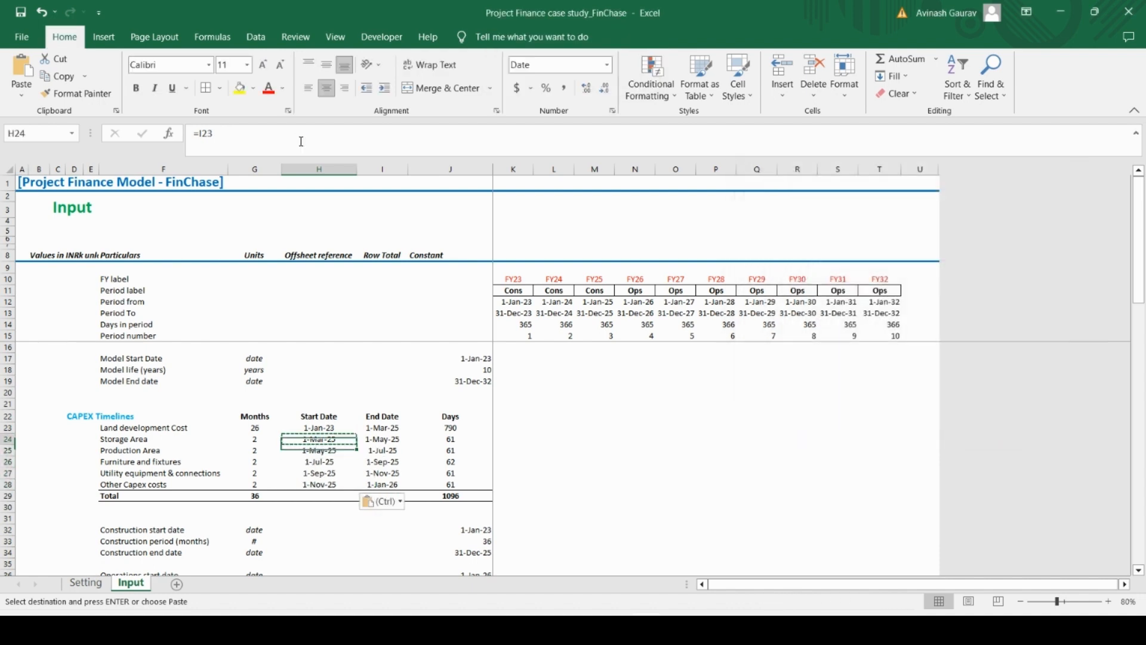
Review the revised CAPEX end dates and compare the total days with the construction days in H44
{"action": "key", "text": "Right"}
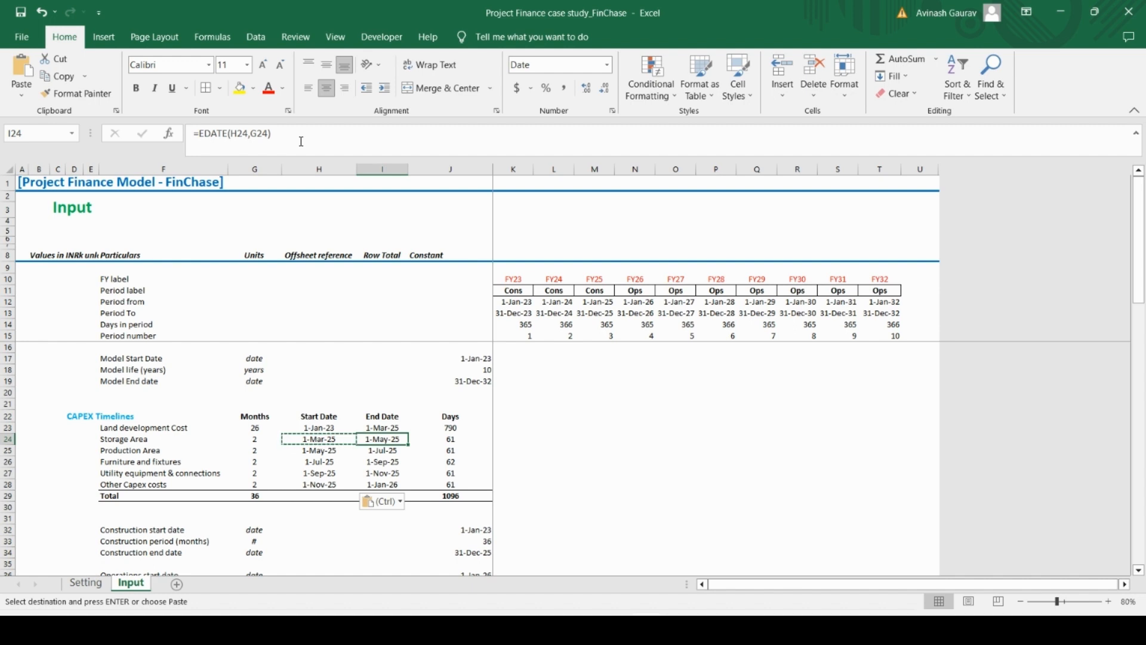
{"action": "key", "text": "Down"}
{"action": "key", "text": "Down"}
{"action": "key", "text": "Down"}
{"action": "key", "text": "Down"}
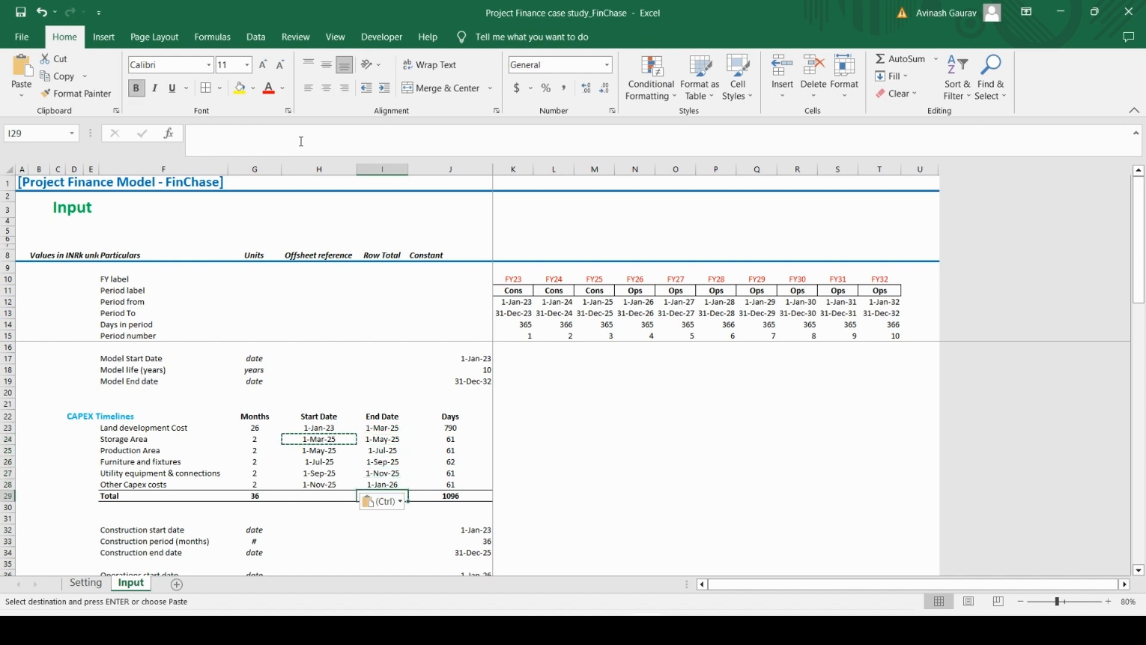
{"action": "key", "text": "Up"}
{"action": "key", "text": "Up"}
{"action": "key", "text": "Down"}
{"action": "key", "text": "Down"}
{"action": "key", "text": "Down"}
{"action": "key", "text": "Down"}
{"action": "key", "text": "Down"}
{"action": "key", "text": "Down"}
{"action": "key", "text": "Down"}
{"action": "key", "text": "Down"}
{"action": "key", "text": "Down"}
{"action": "key", "text": "Down"}
{"action": "key", "text": "Down"}
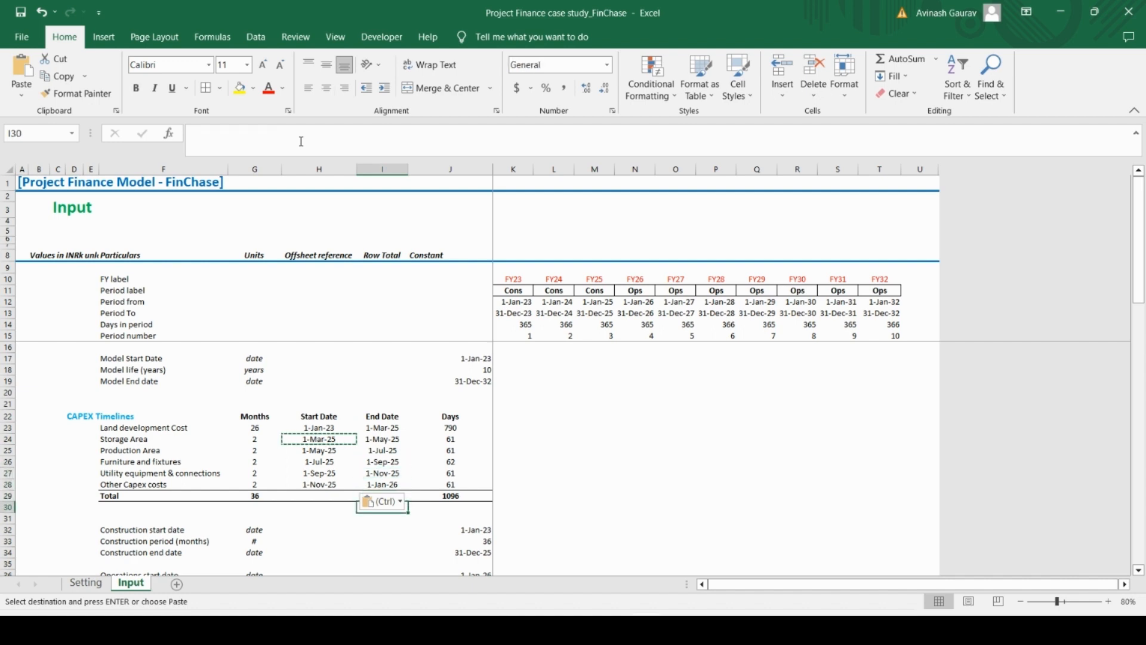
{"action": "key", "text": "Down"}
{"action": "key", "text": "Down"}
{"action": "key", "text": "Down"}
{"action": "key", "text": "Down"}
{"action": "key", "text": "Down"}
{"action": "key", "text": "Down"}
{"action": "key", "text": "Down"}
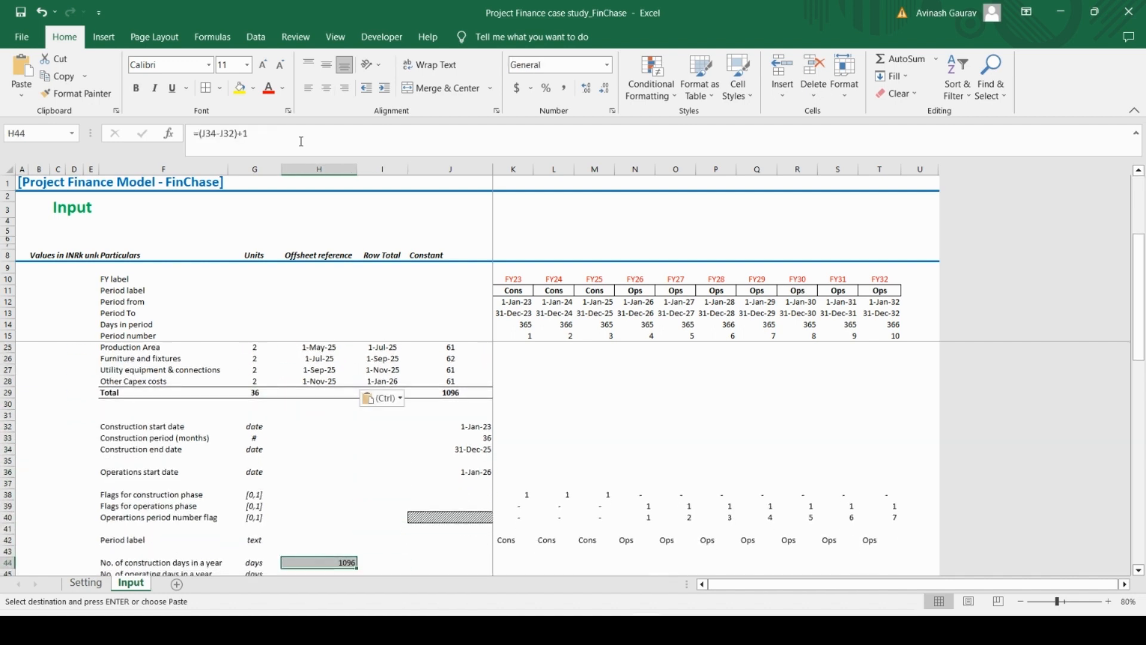
Enter 365, 366 and 365 as the construction days for FY23 to FY25 in K44:M44
{"action": "key", "text": "Right"}
{"action": "key", "text": "Right"}
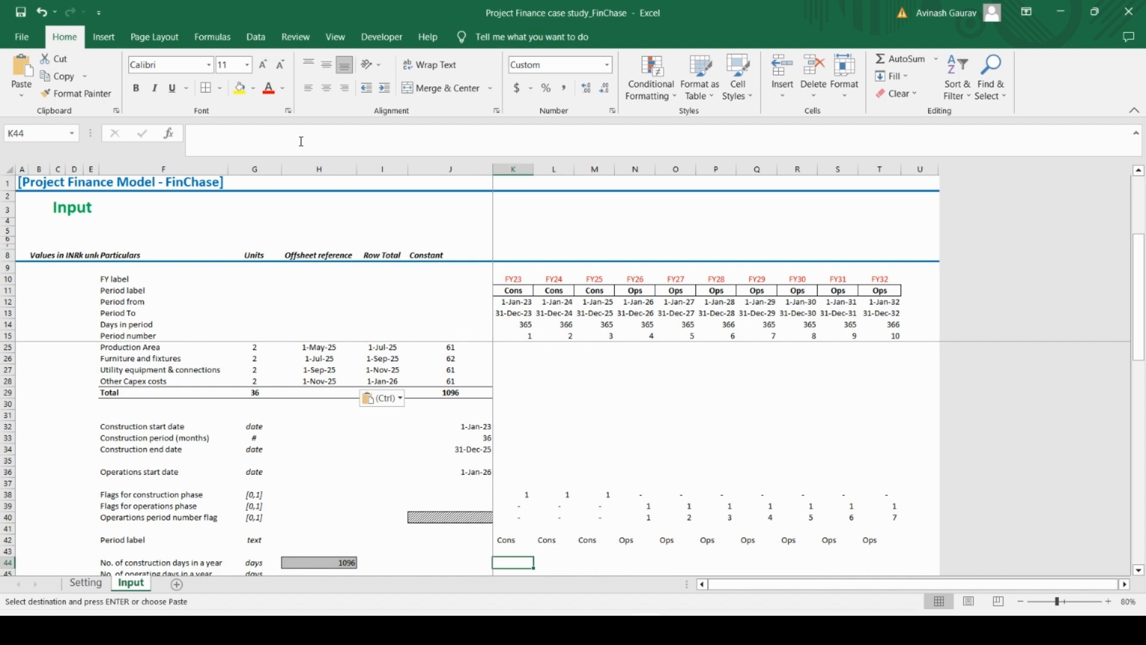
{"action": "scroll", "coordinate": [302, 142], "scroll_direction": "down", "scroll_amount": 1}
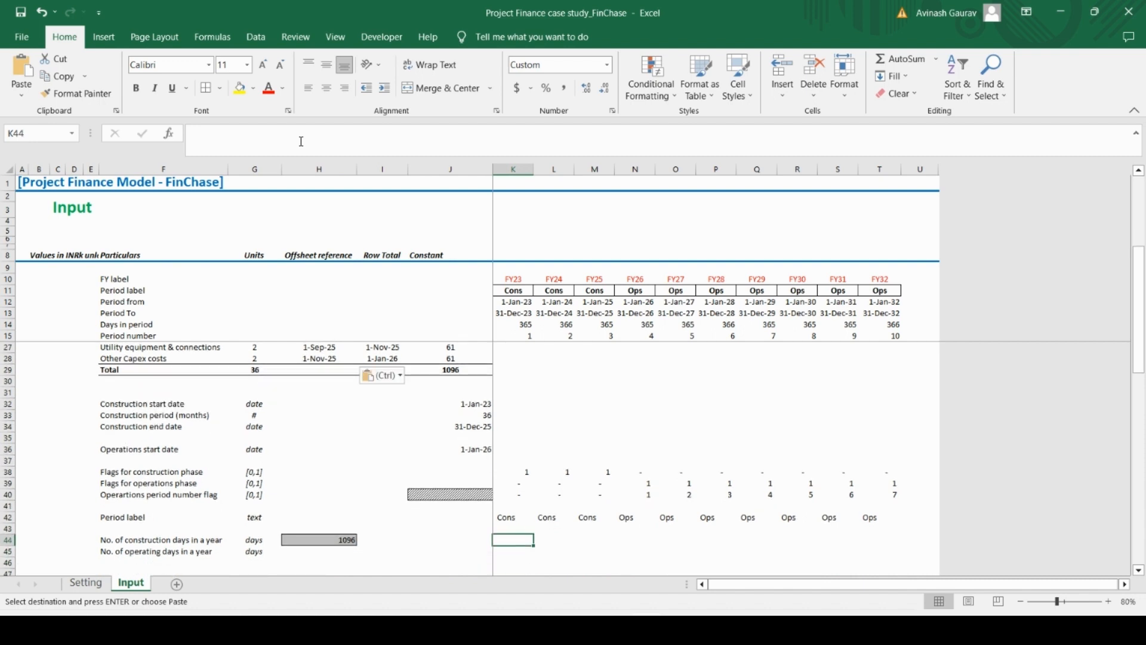
{"action": "type", "text": "365"}
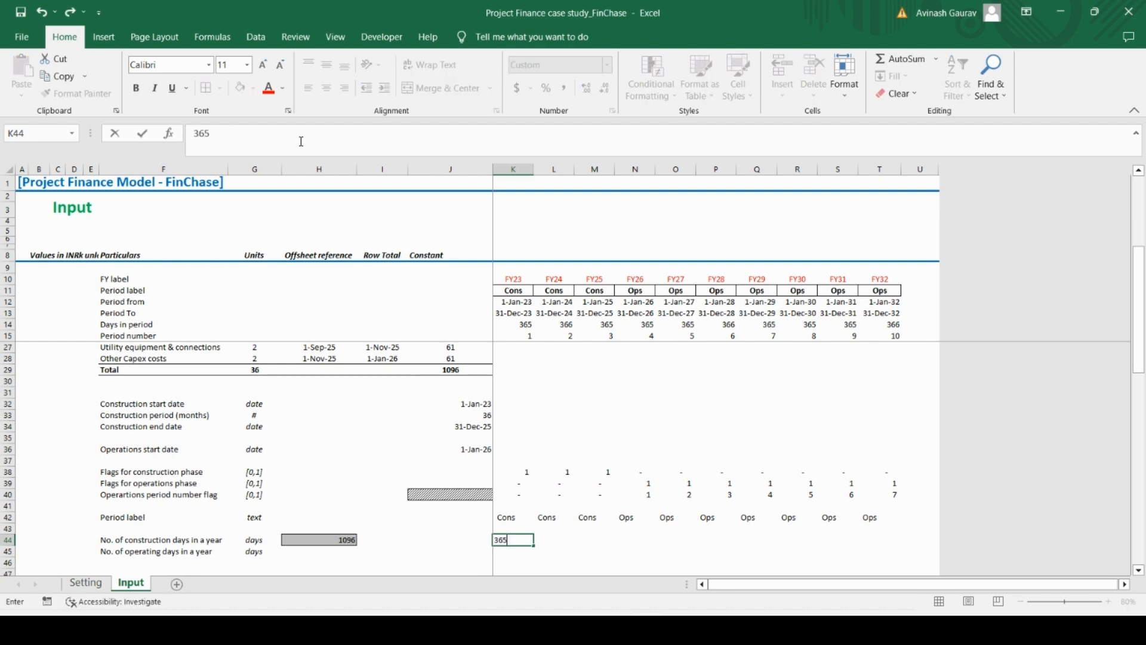
{"action": "key", "text": "Tab"}
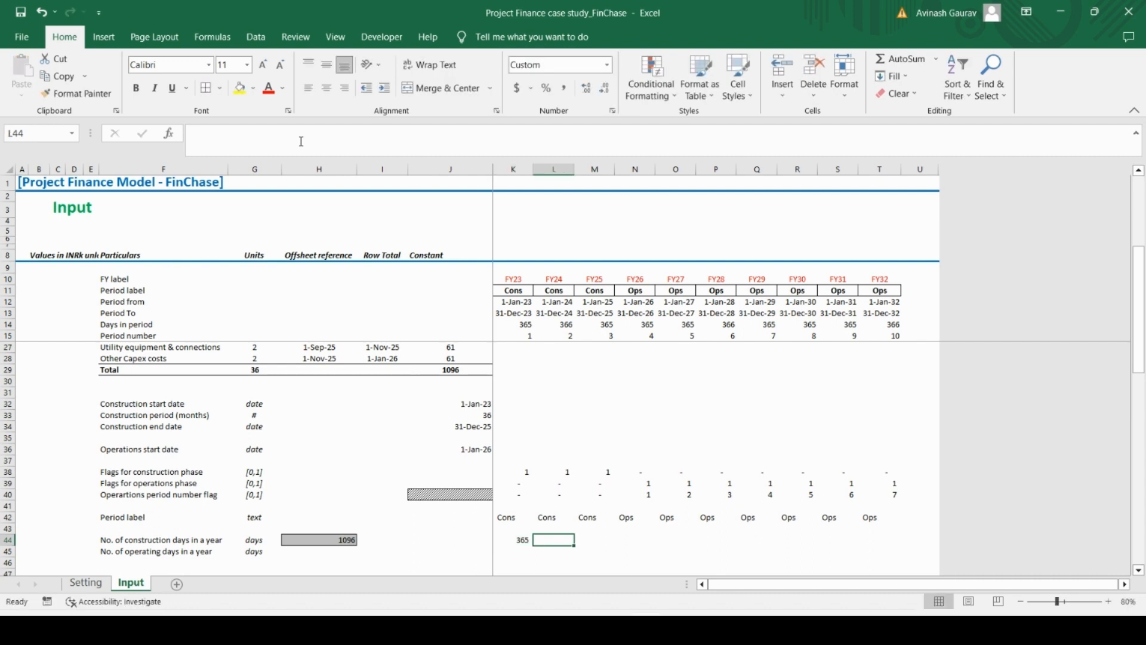
{"action": "type", "text": "366"}
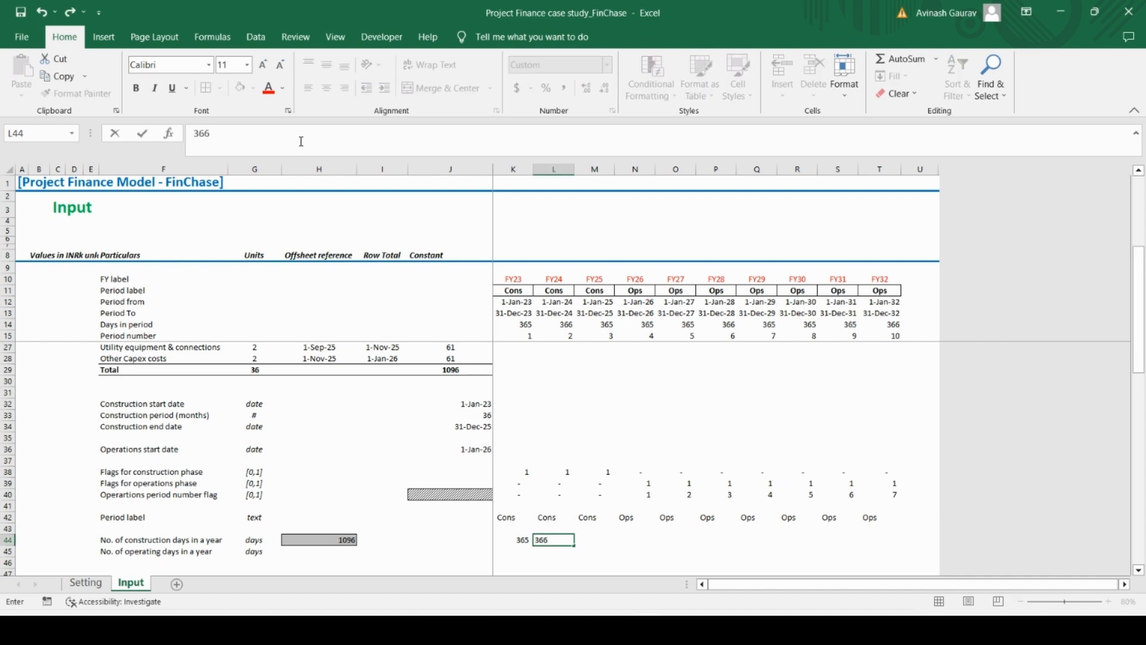
{"action": "key", "text": "Tab"}
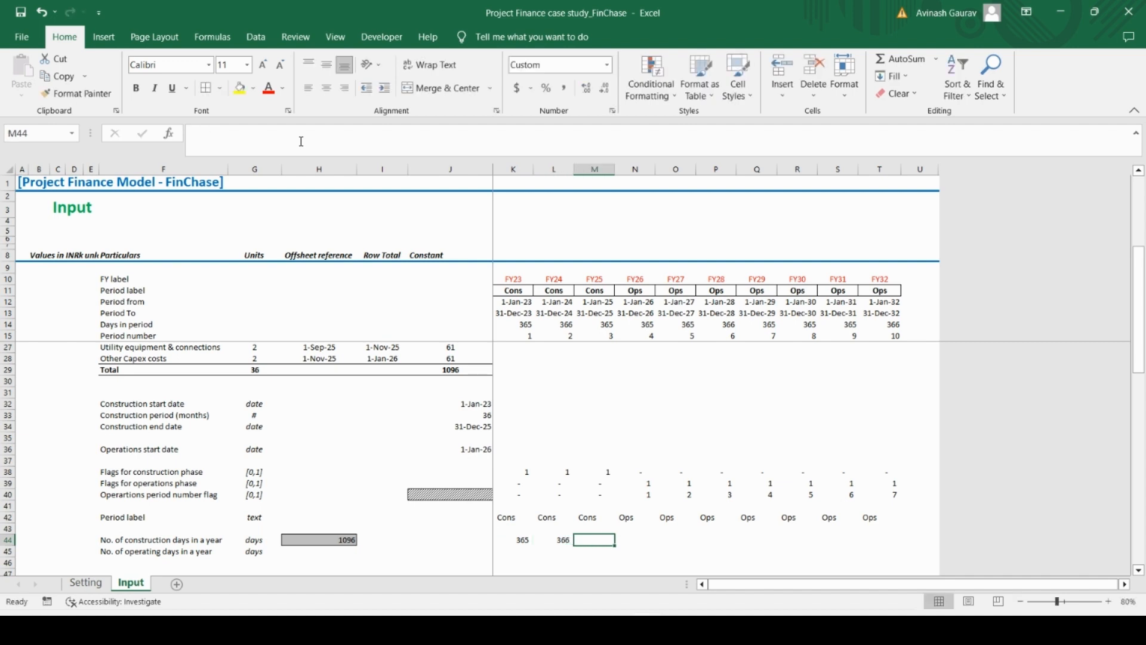
{"action": "type", "text": "365"}
{"action": "key", "text": "Return"}
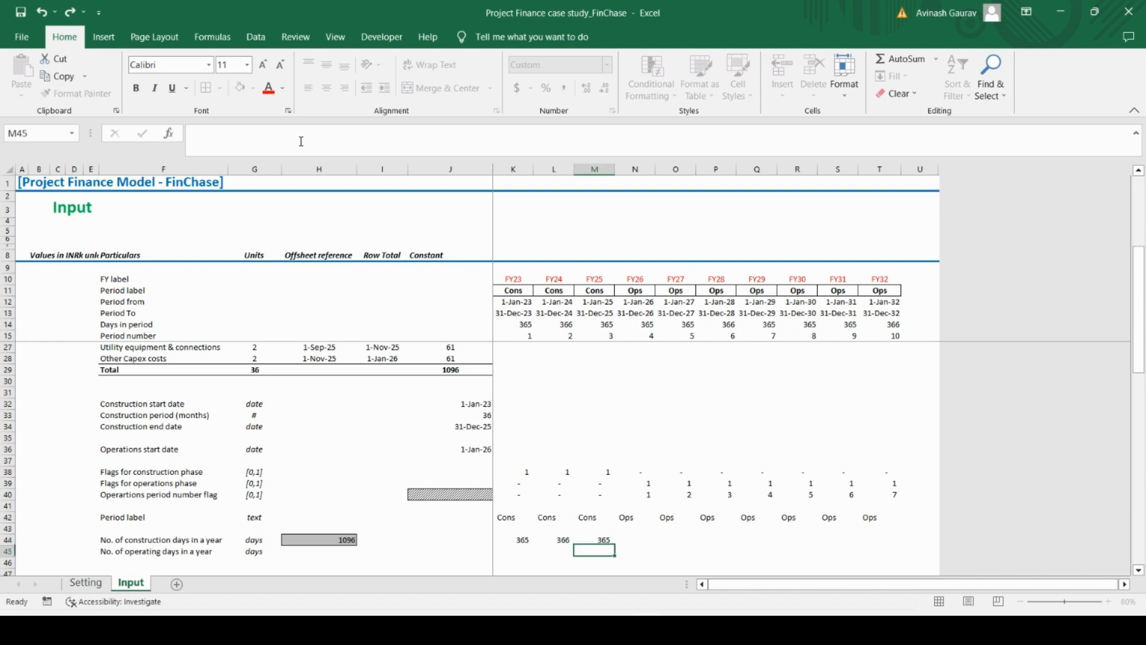
Enter 0 construction days for FY26 in N44 and copy it across the operating years to T44
{"action": "key", "text": "Up"}
{"action": "key", "text": "Right"}
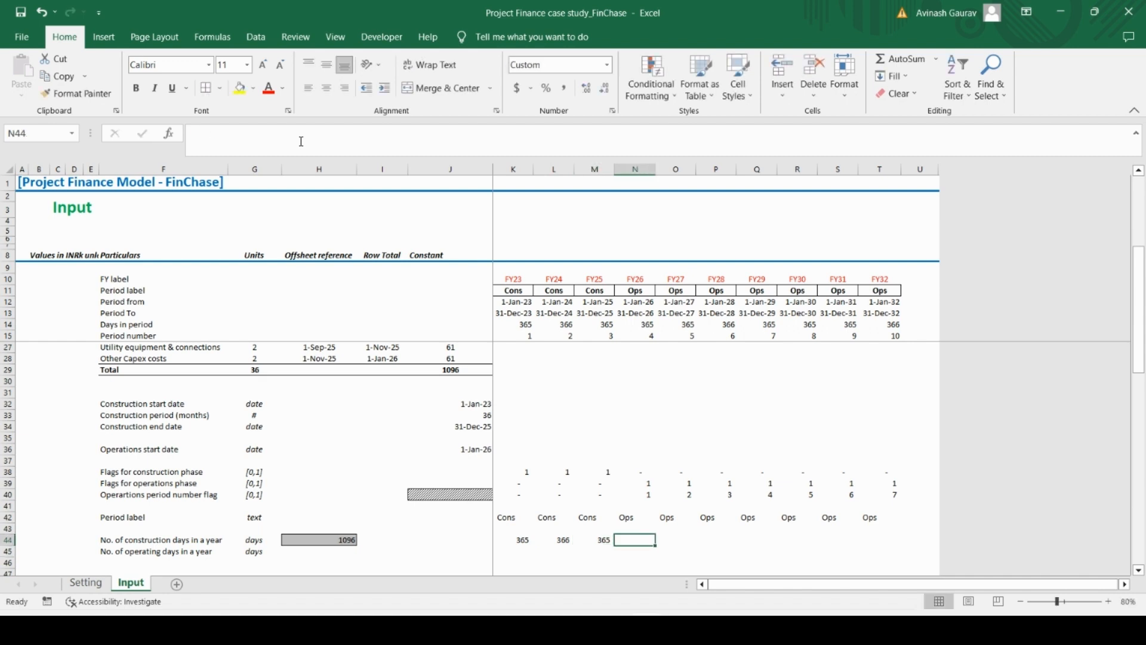
{"action": "type", "text": "36"}
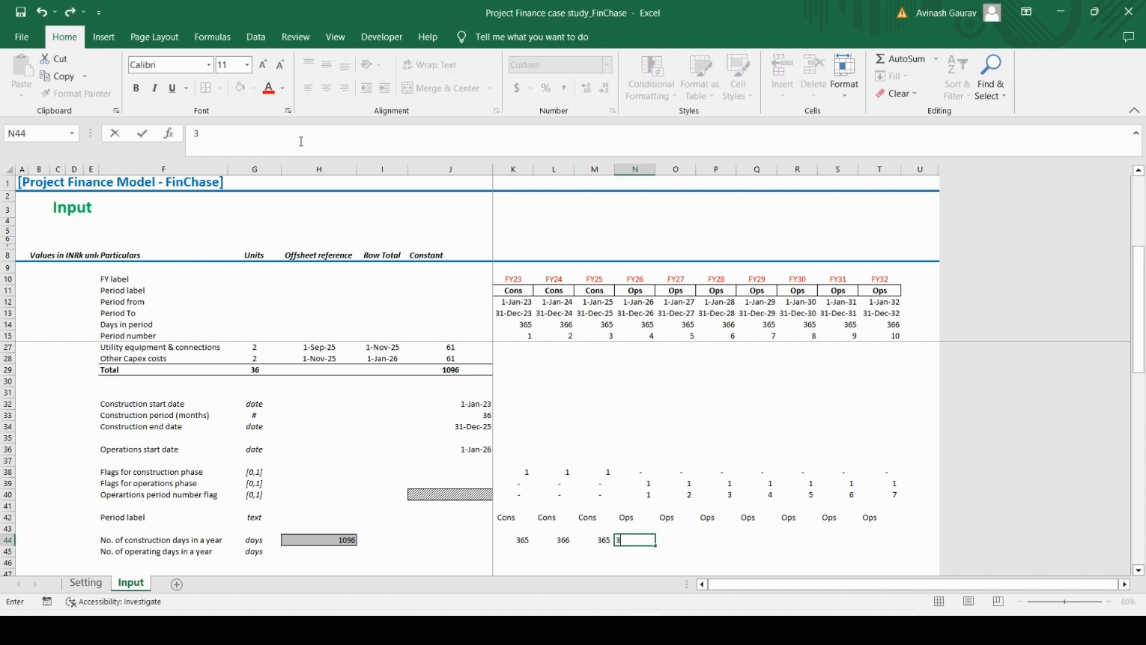
{"action": "key", "text": "BackSpace"}
{"action": "key", "text": "BackSpace"}
{"action": "type", "text": "0"}
{"action": "key", "text": "Right"}
{"action": "key", "text": "Left"}
{"action": "key", "text": "ctrl+c"}
{"action": "key", "text": "shift+Right"}
{"action": "key", "text": "shift+Right"}
{"action": "key", "text": "shift+Right"}
{"action": "key", "text": "shift+Right"}
{"action": "key", "text": "shift+Right"}
{"action": "key", "text": "shift+Right"}
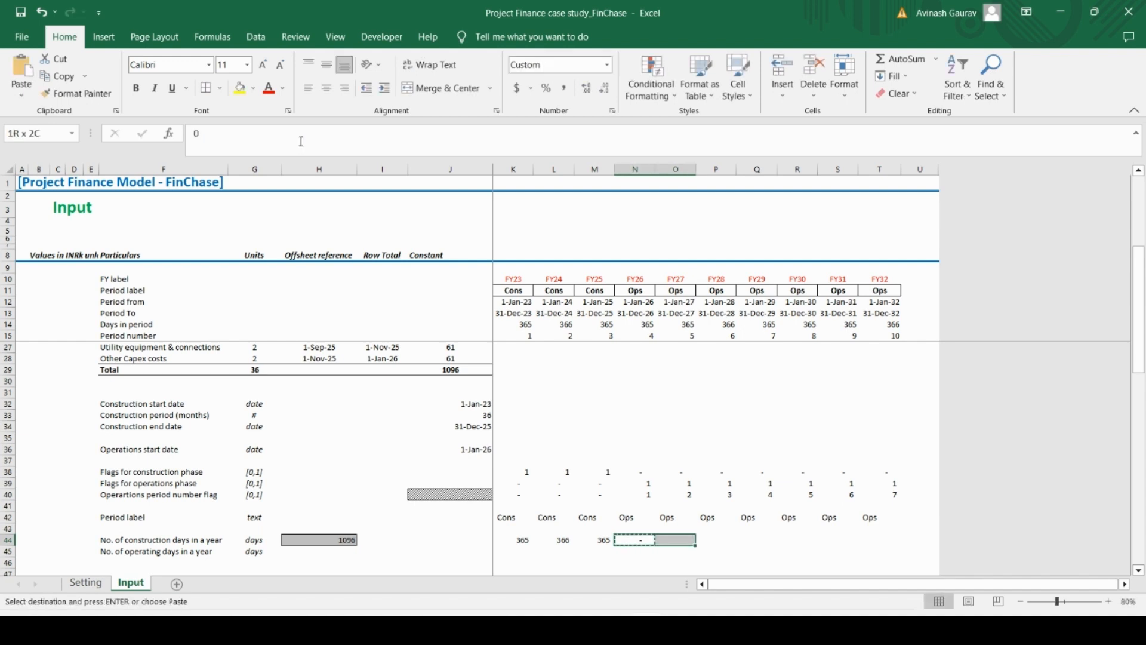
{"action": "key", "text": "ctrl+v"}
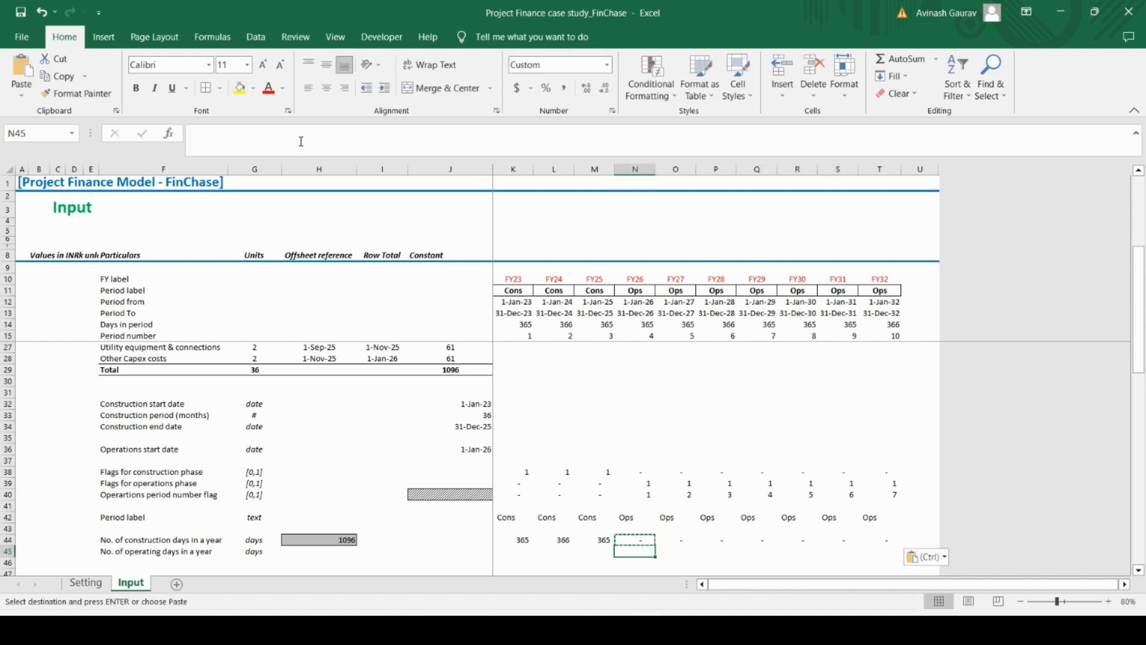
Clear the hard-coded construction days from K44:T44
{"action": "key", "text": "Left"}
{"action": "key", "text": "Left"}
{"action": "key", "text": "Left"}
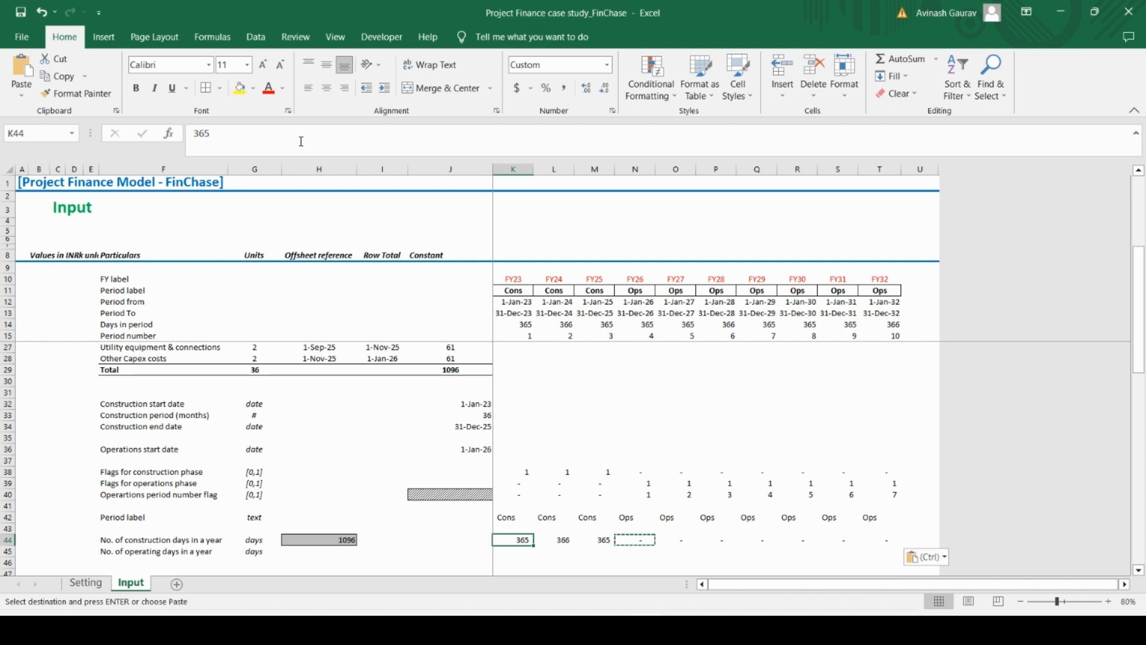
{"action": "key", "text": "Right"}
{"action": "key", "text": "Right"}
{"action": "key", "text": "Left"}
{"action": "key", "text": "Left"}
{"action": "key", "text": "ctrl+shift+Right"}
{"action": "key", "text": "Delete"}
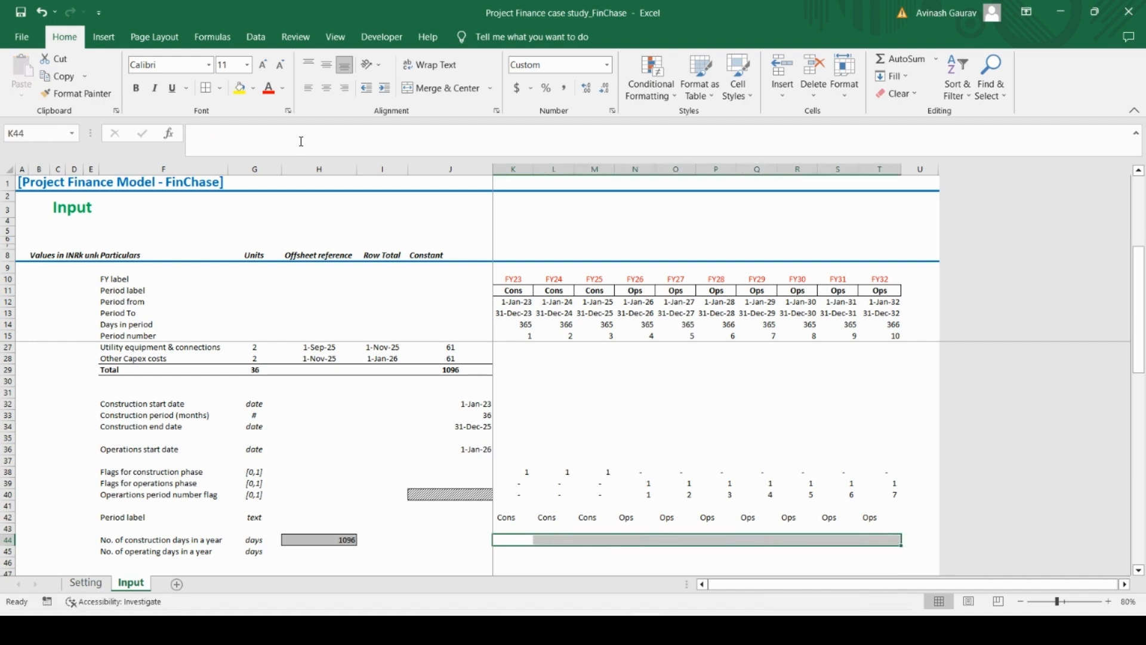
Start a MIN formula for the FY23 construction days in K44 with K13-$J$32+1 as its first argument
{"action": "key", "text": "Left"}
{"action": "key", "text": "Right"}
{"action": "type", "text": "="}
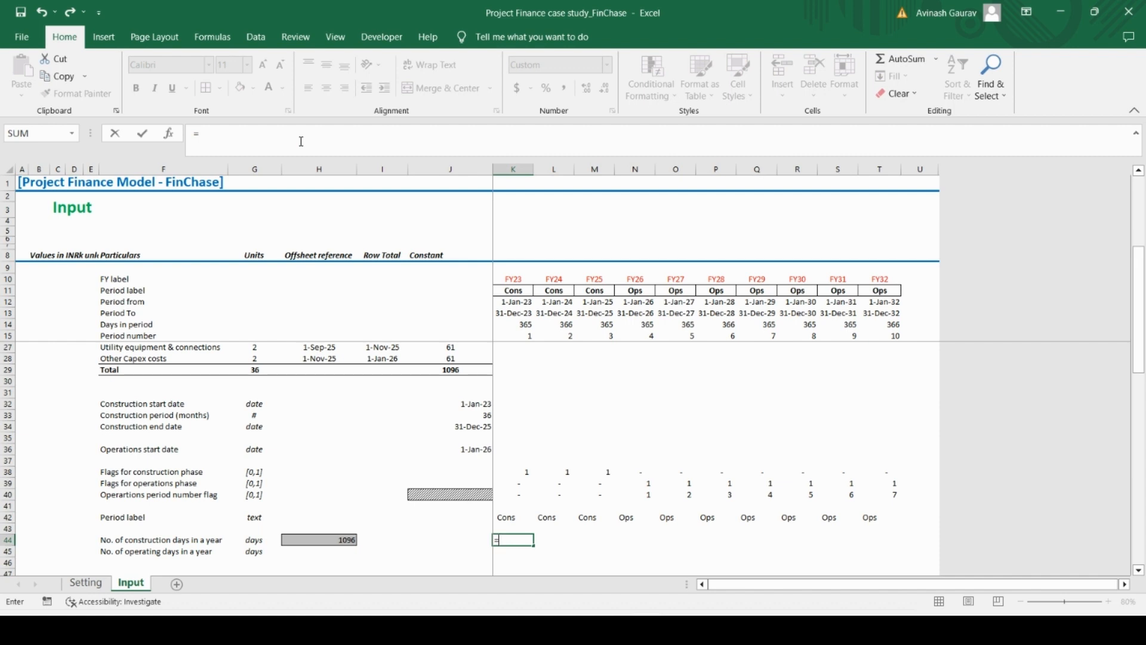
{"action": "type", "text": "MIN("}
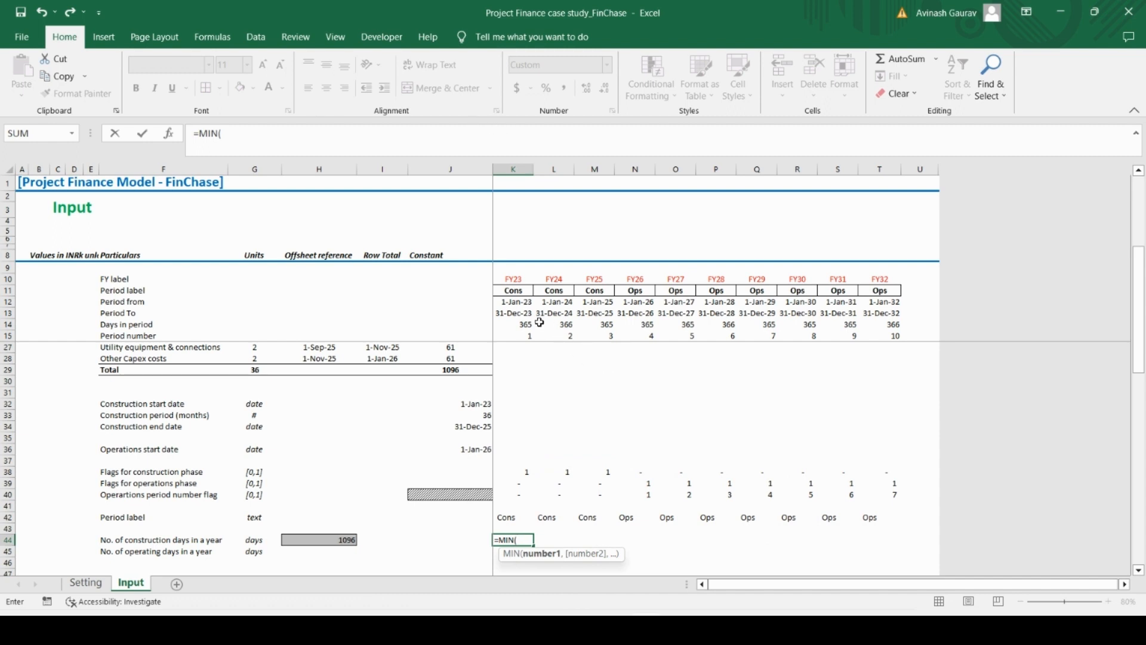
{"action": "left_click", "coordinate": [521, 313]}
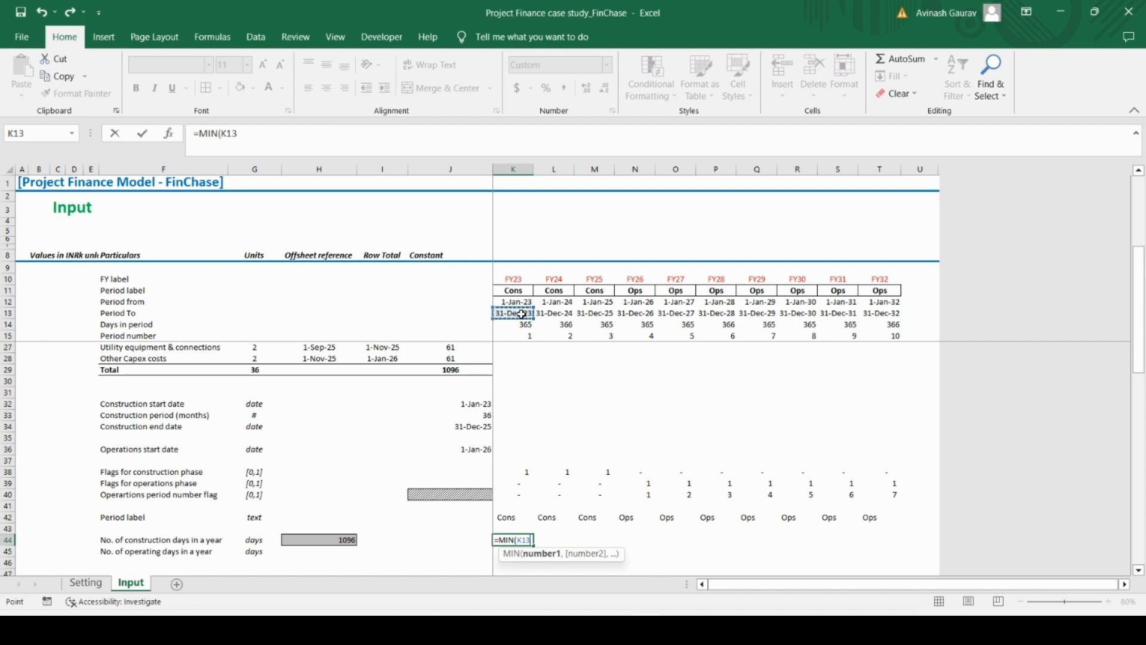
{"action": "type", "text": "-"}
{"action": "left_click", "coordinate": [470, 405]}
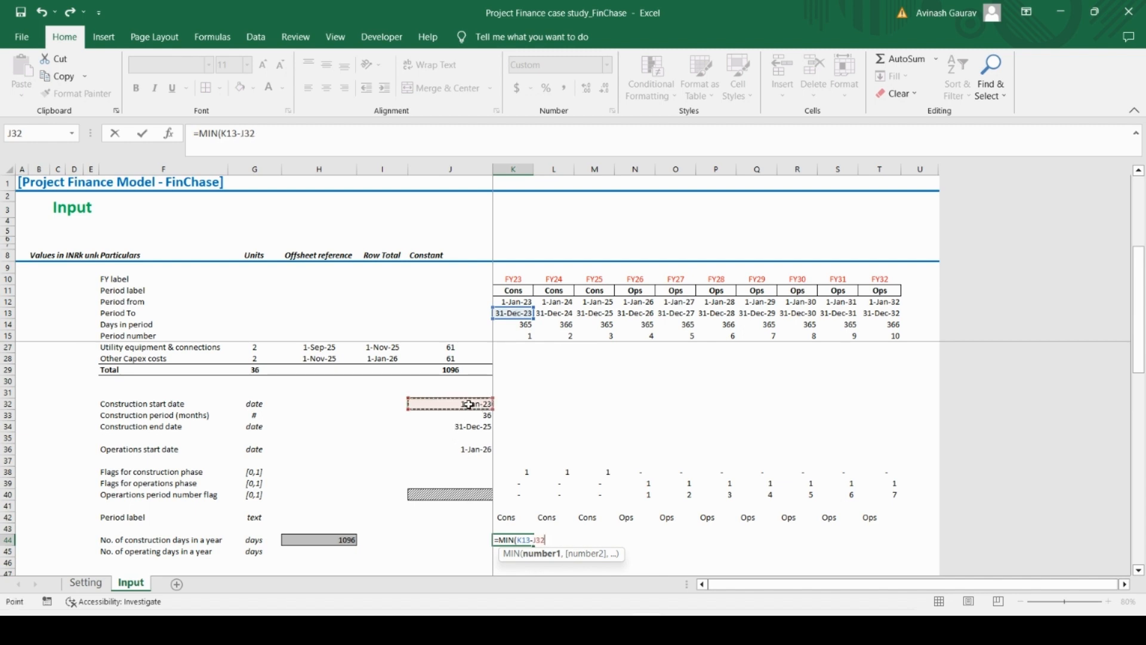
{"action": "key", "text": "F4"}
{"action": "type", "text": "+1"}
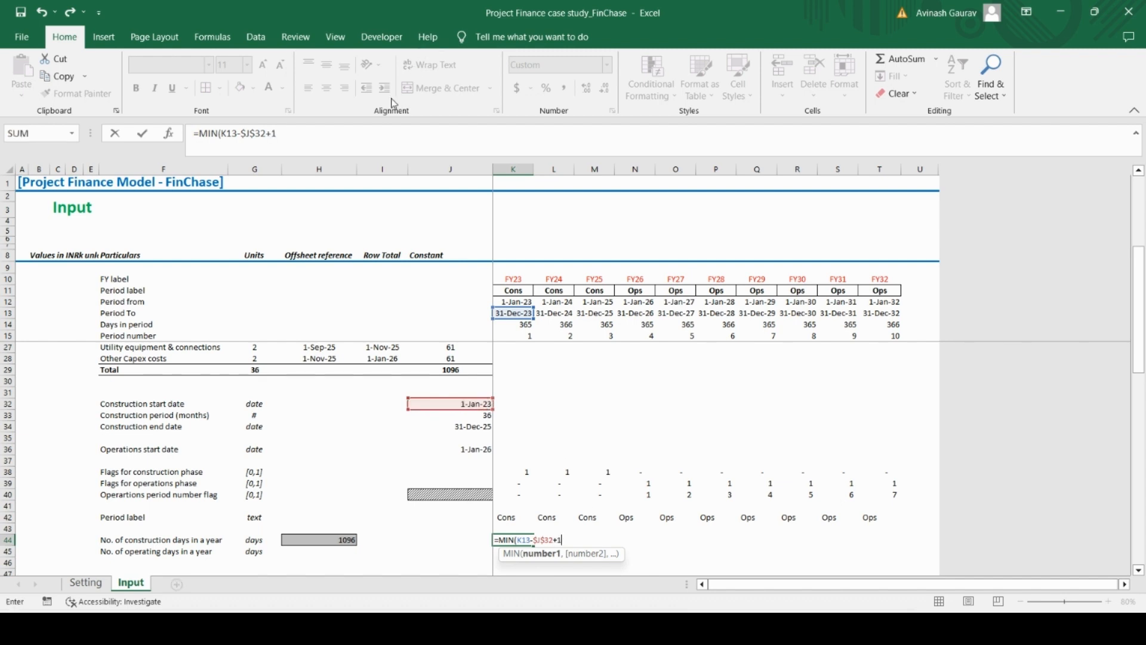
{"action": "left_click", "coordinate": [314, 140]}
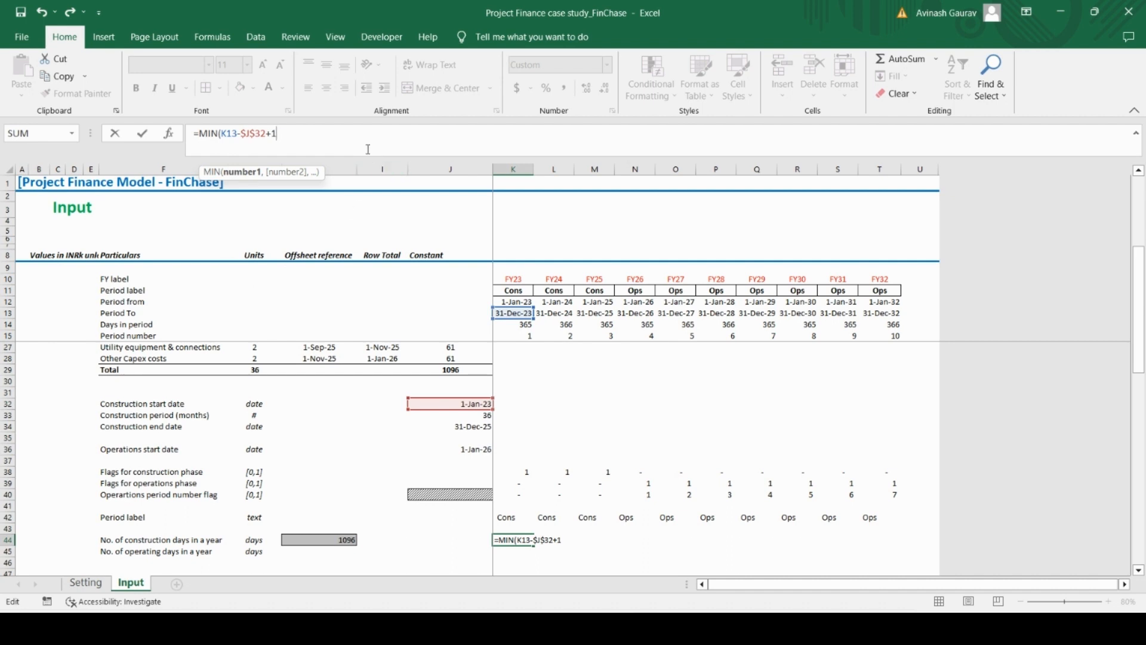
Add K13-J13 as the second argument of the MIN formula in K44
{"action": "type", "text": ","}
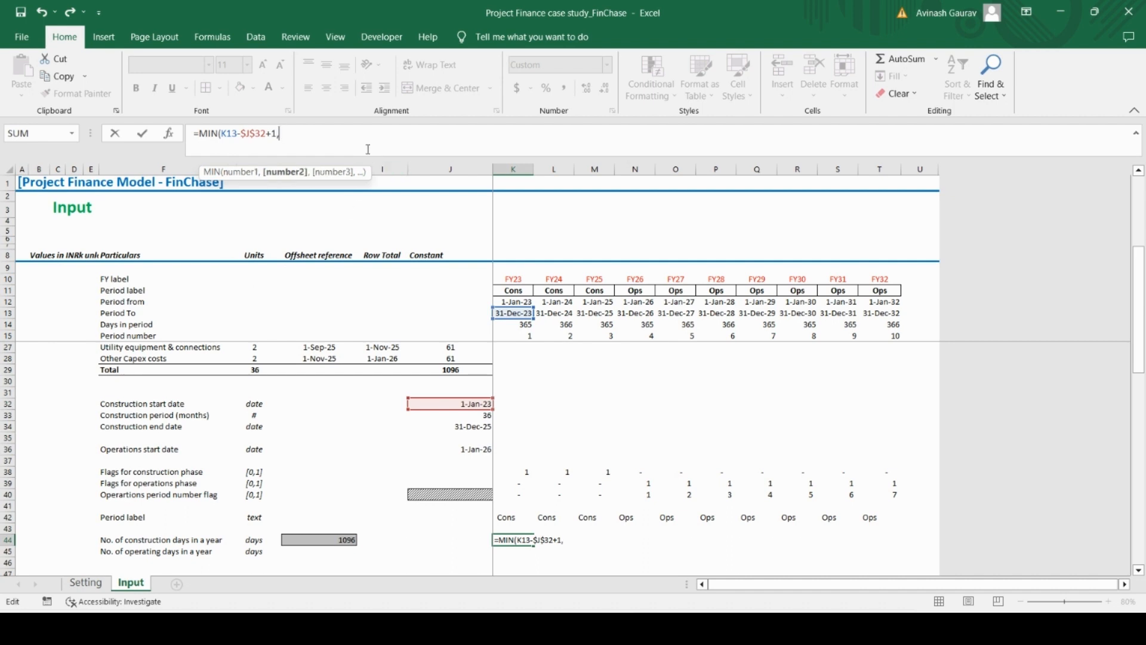
{"action": "left_click", "coordinate": [514, 314]}
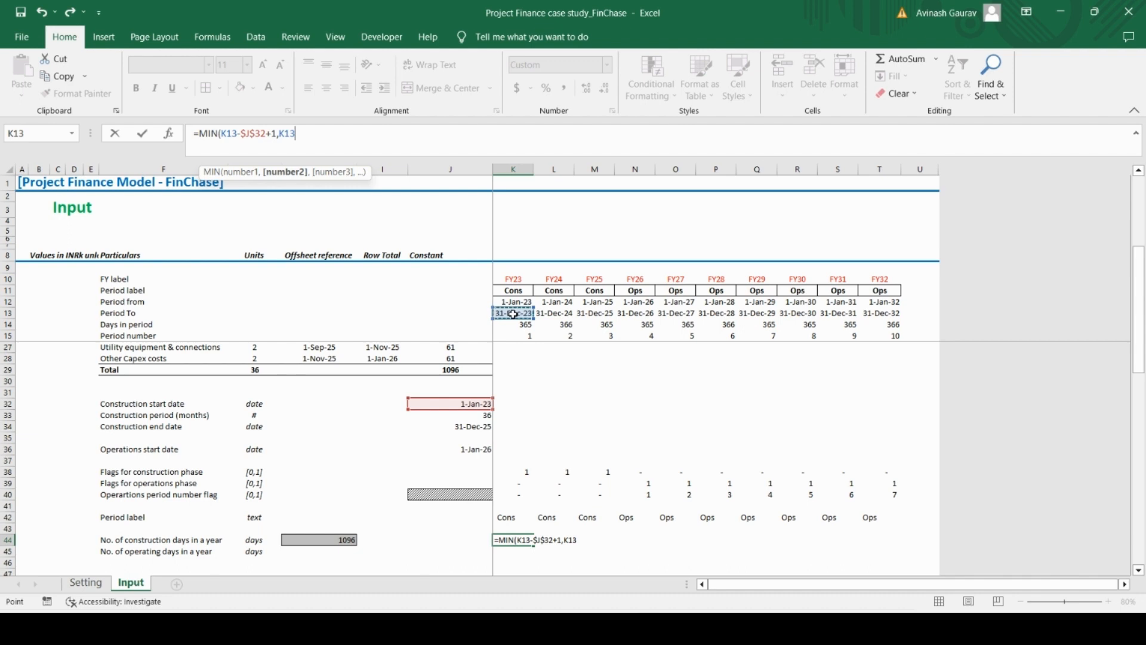
{"action": "type", "text": "-"}
{"action": "left_click", "coordinate": [483, 314]}
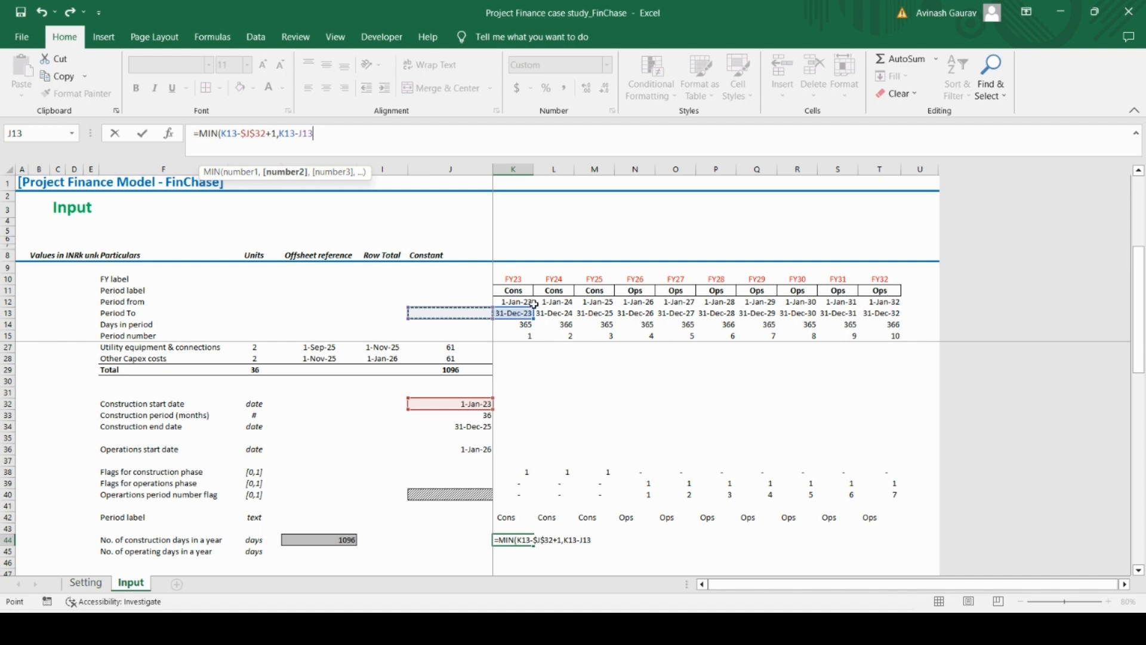
{"action": "type", "text": ","}
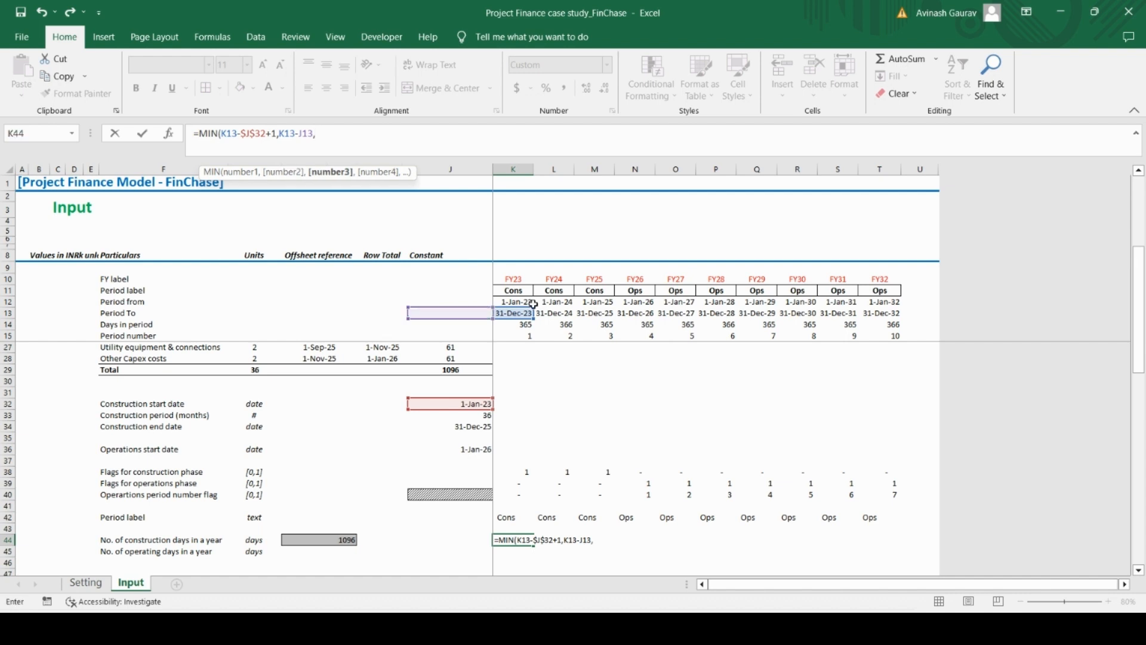
Complete the K44 formula with $H$44-SUM($J$44:J44) as the third MIN argument
{"action": "left_click", "coordinate": [328, 538]}
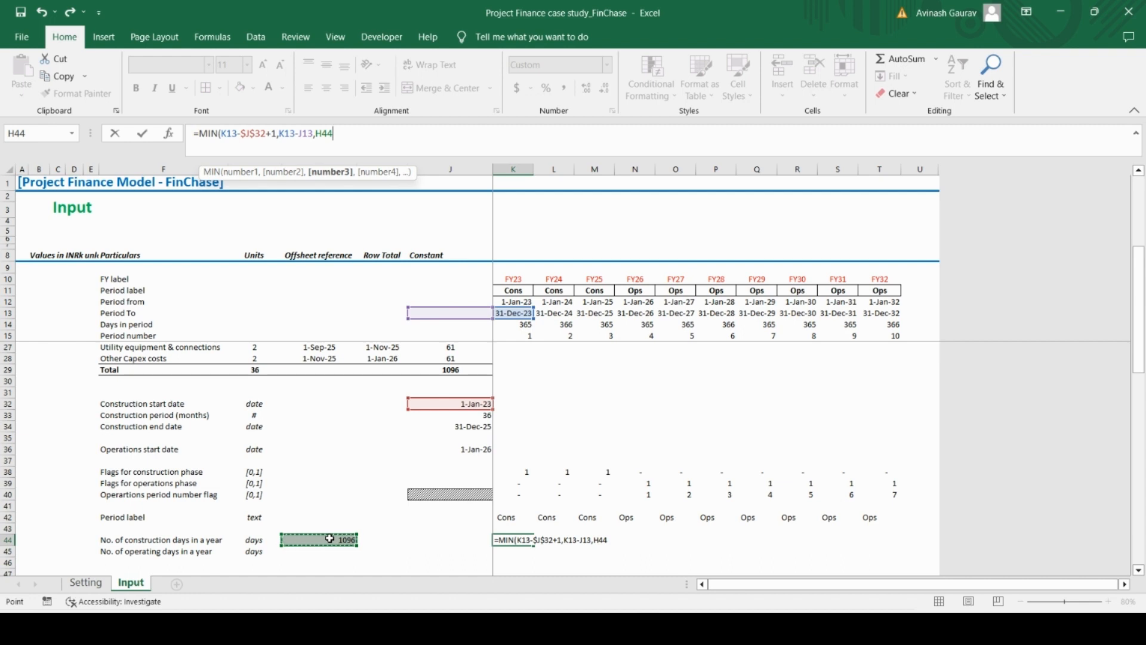
{"action": "key", "text": "F4"}
{"action": "type", "text": "-SUM("}
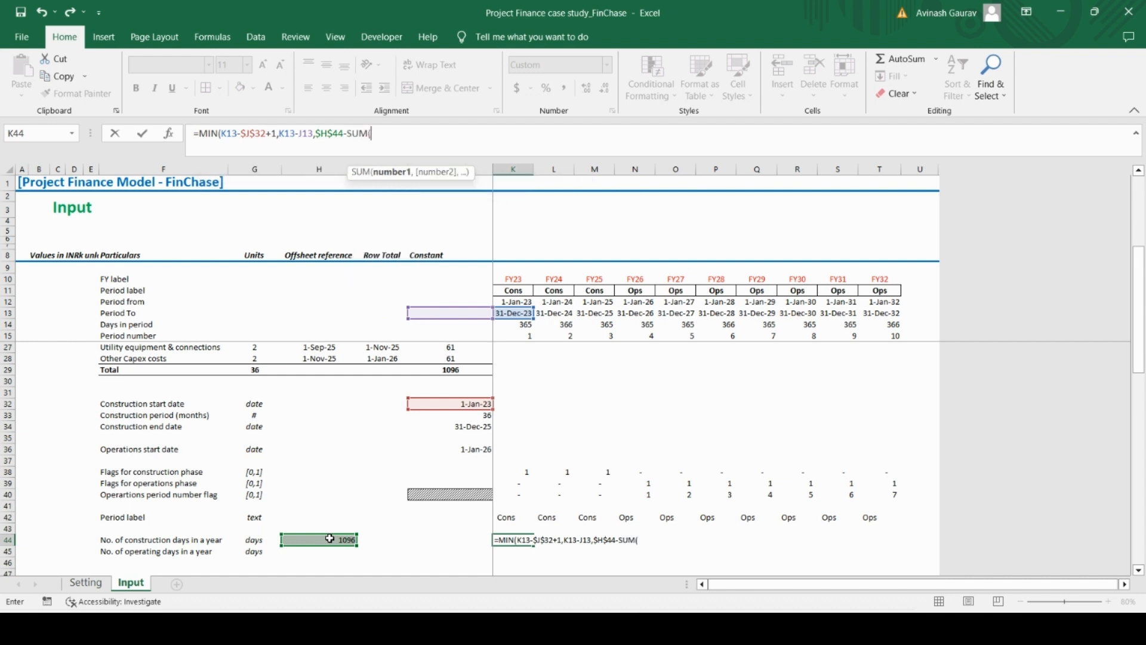
{"action": "left_click", "coordinate": [470, 543]}
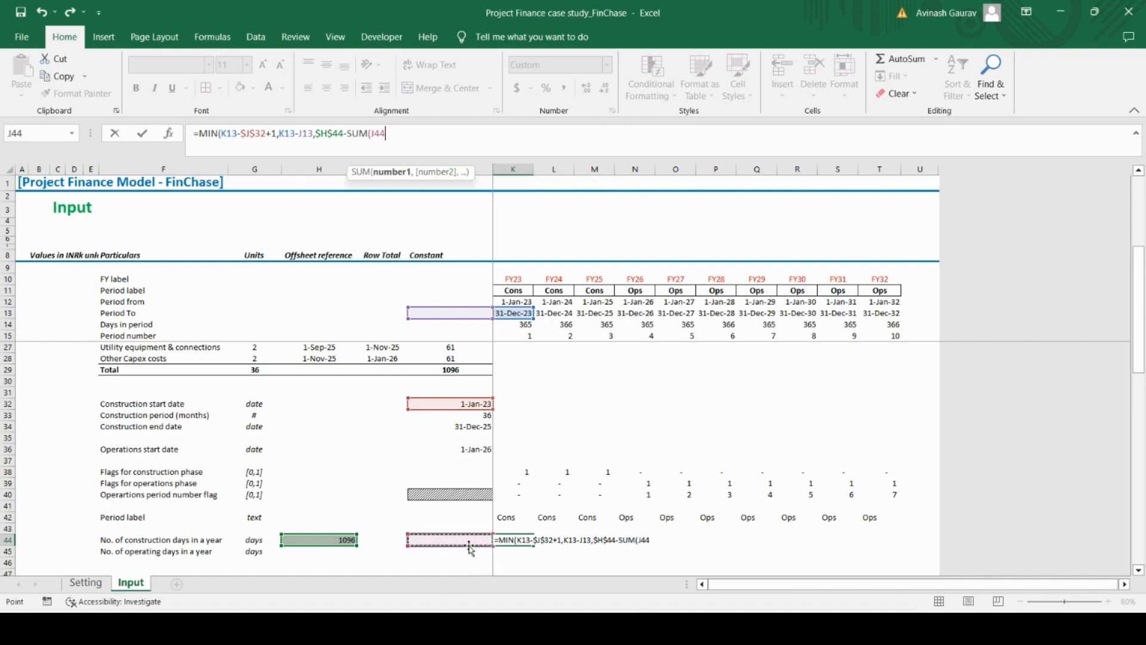
{"action": "key", "text": "F8"}
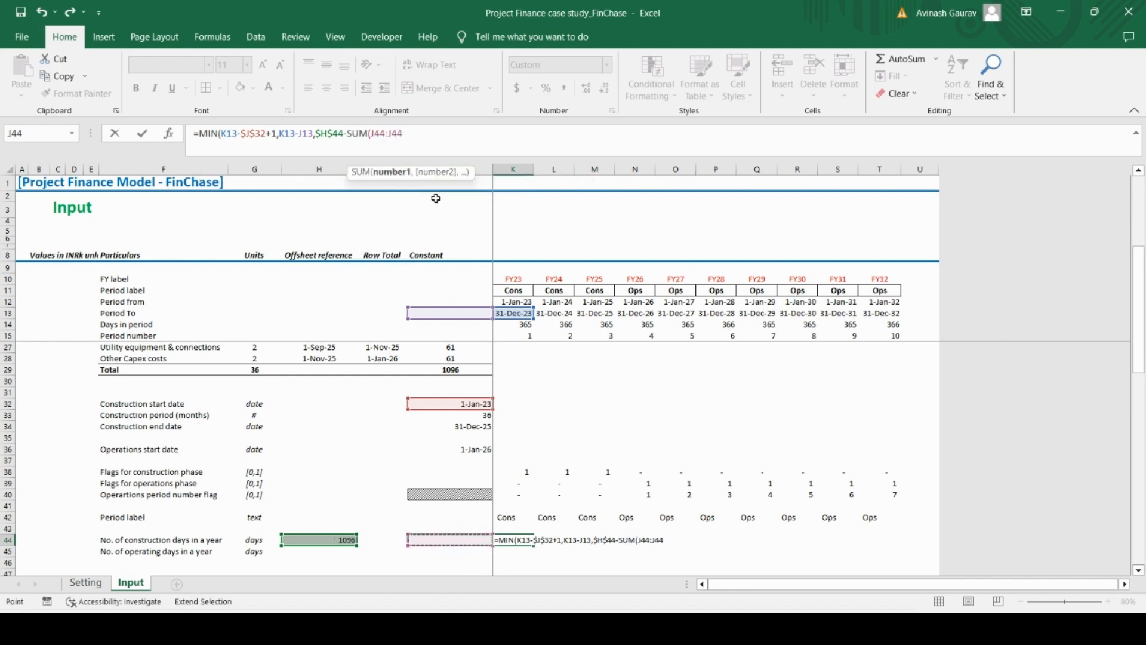
{"action": "mouse_move", "coordinate": [384, 133]}
{"action": "left_mouse_down"}
{"action": "mouse_move", "coordinate": [404, 133]}
{"action": "mouse_move", "coordinate": [377, 138]}
{"action": "left_mouse_up"}
{"action": "left_click", "coordinate": [397, 134]}
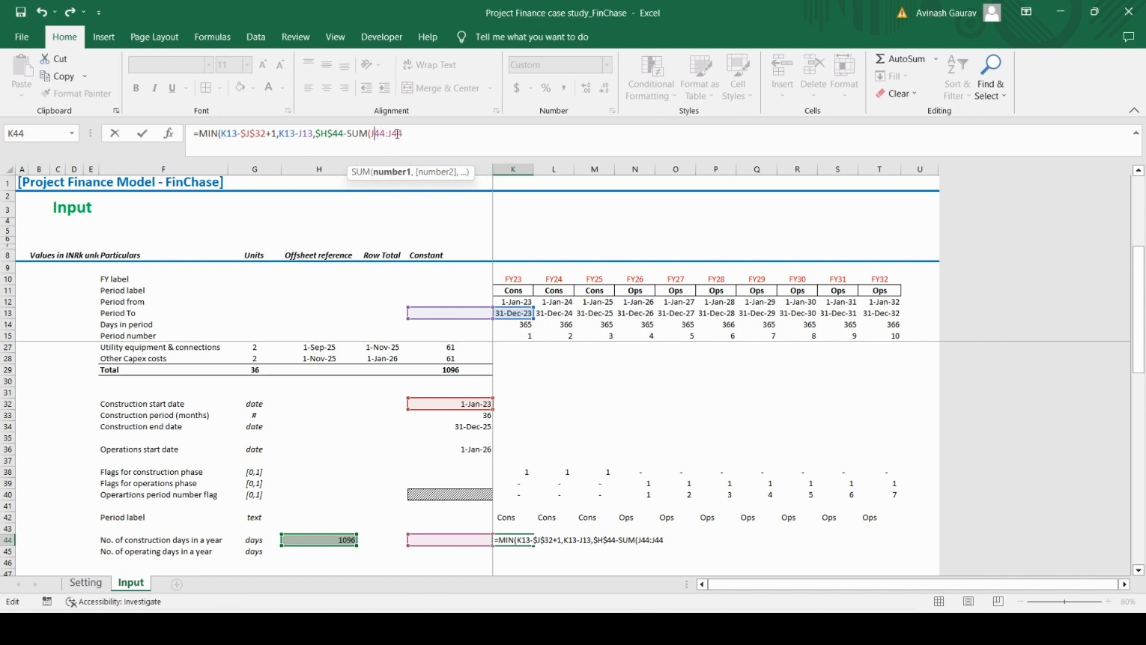
{"action": "key", "text": "F4"}
{"action": "left_click", "coordinate": [439, 134]}
{"action": "type", "text": "))"}
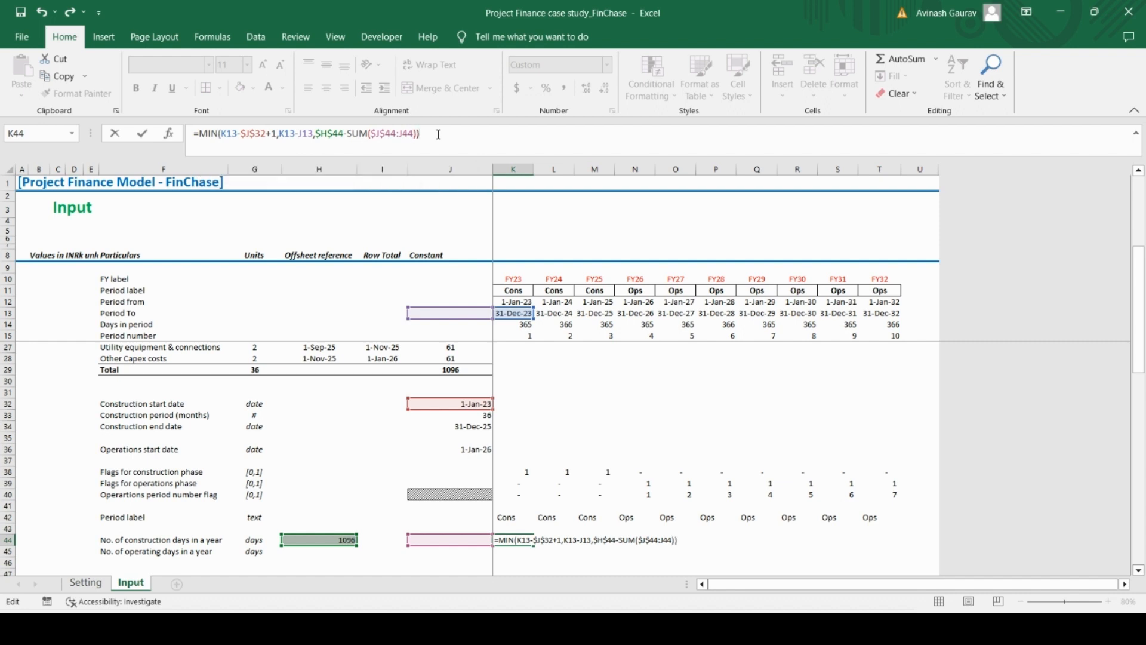
{"action": "key", "text": "Return"}
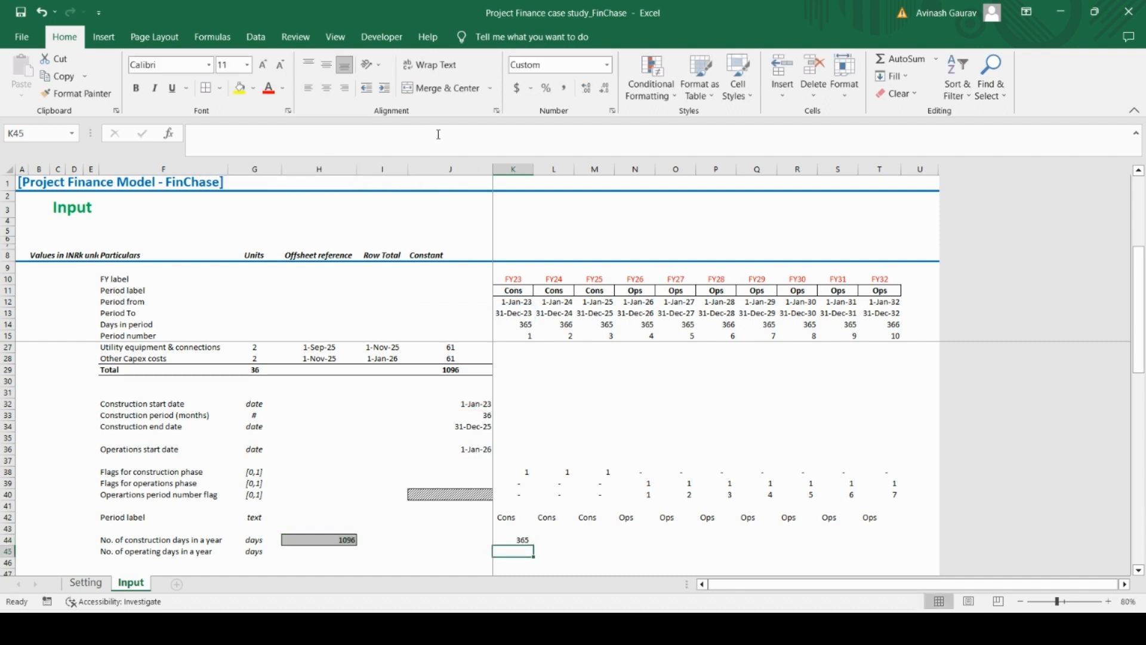
Copy the construction days formula from K44 across all years to T44
{"action": "key", "text": "Up"}
{"action": "key", "text": "ctrl+c"}
{"action": "key", "text": "shift+Right"}
{"action": "key", "text": "shift+Right"}
{"action": "key", "text": "shift+Right"}
{"action": "key", "text": "shift+Right"}
{"action": "key", "text": "shift+Right"}
{"action": "key", "text": "shift+Right"}
{"action": "key", "text": "shift+Right"}
{"action": "key", "text": "shift+Right"}
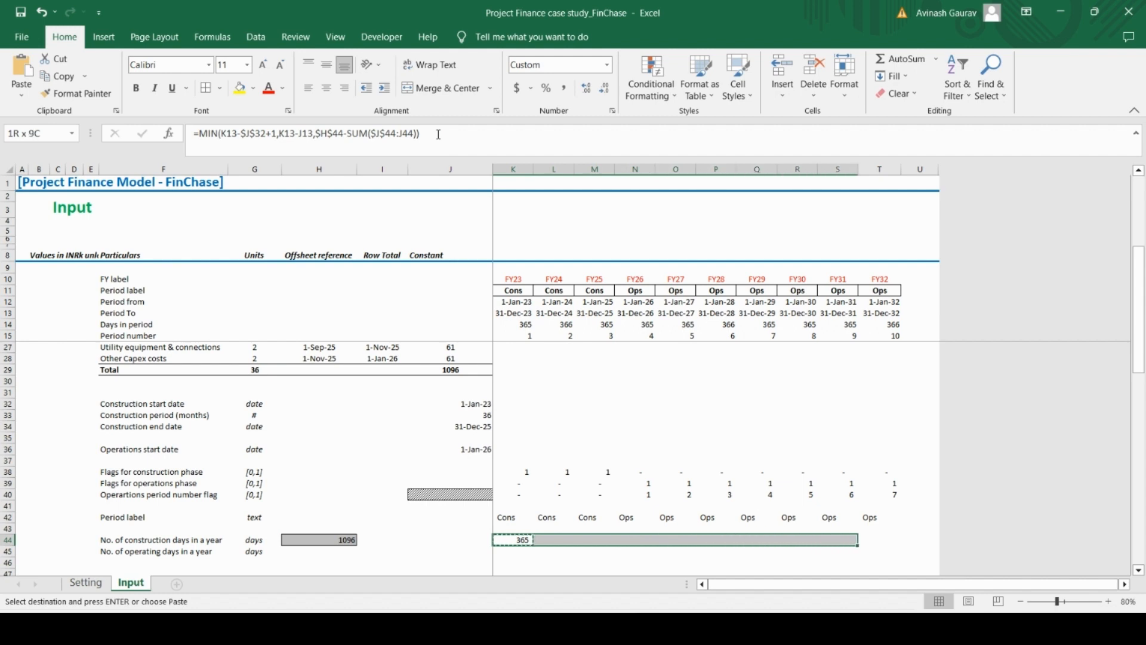
{"action": "key", "text": "shift+Right"}
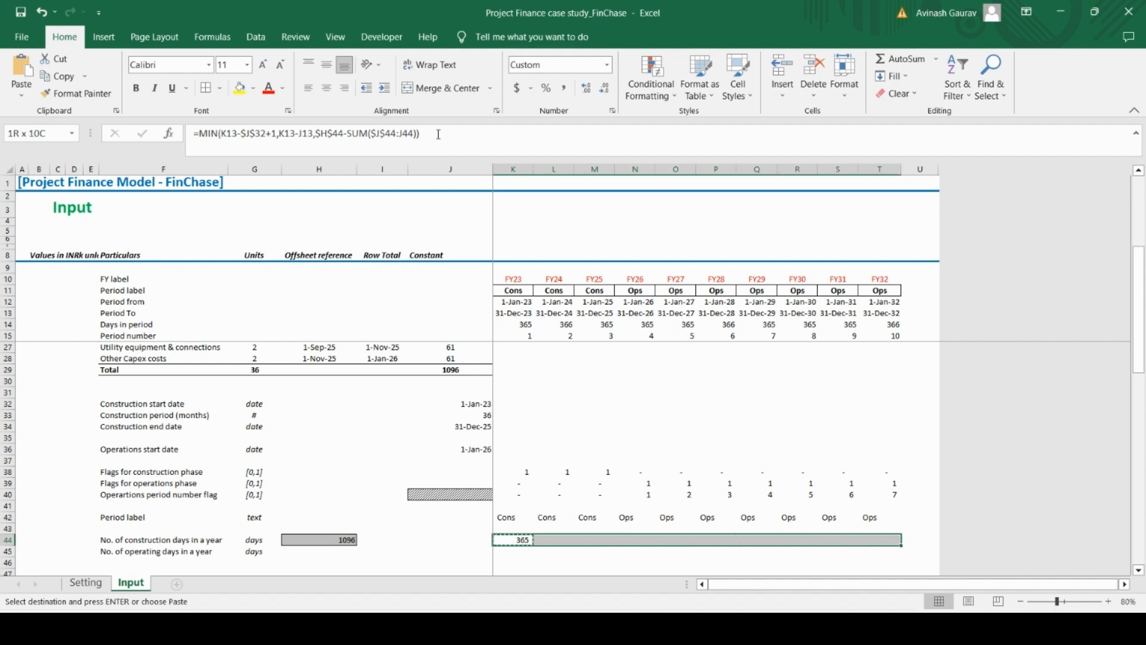
{"action": "key", "text": "ctrl+v"}
Copy the hatched previous-period cell J40 to J44 in the construction days row
{"action": "key", "text": "Left"}
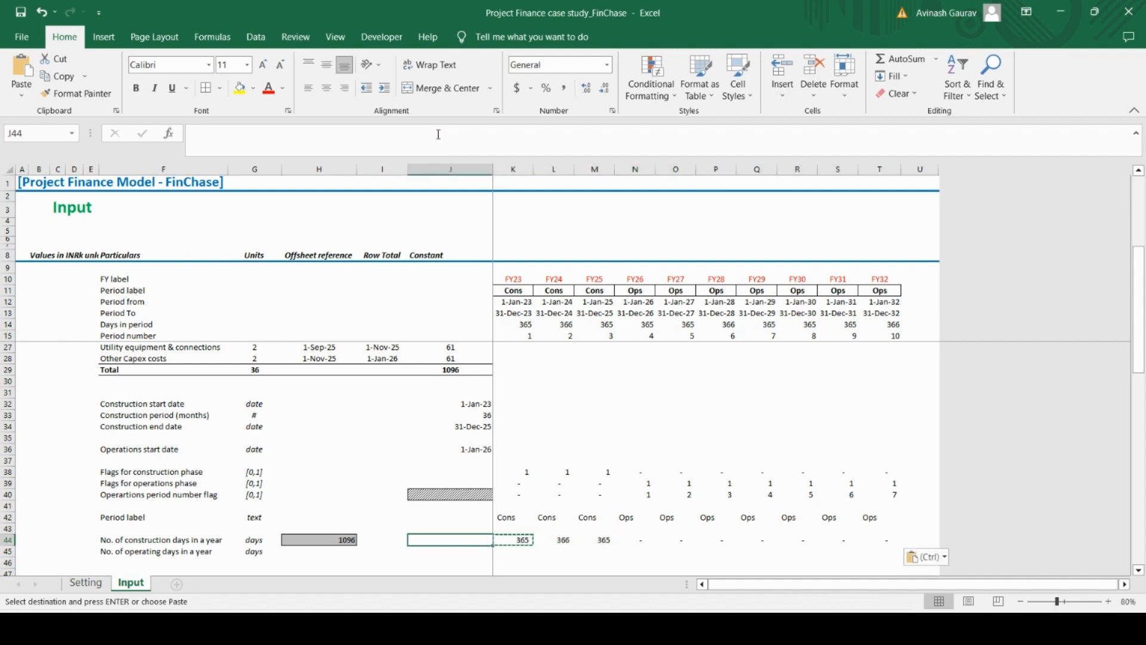
{"action": "key", "text": "Up"}
{"action": "key", "text": "Up"}
{"action": "key", "text": "Up"}
{"action": "key", "text": "Up"}
{"action": "key", "text": "ctrl+c"}
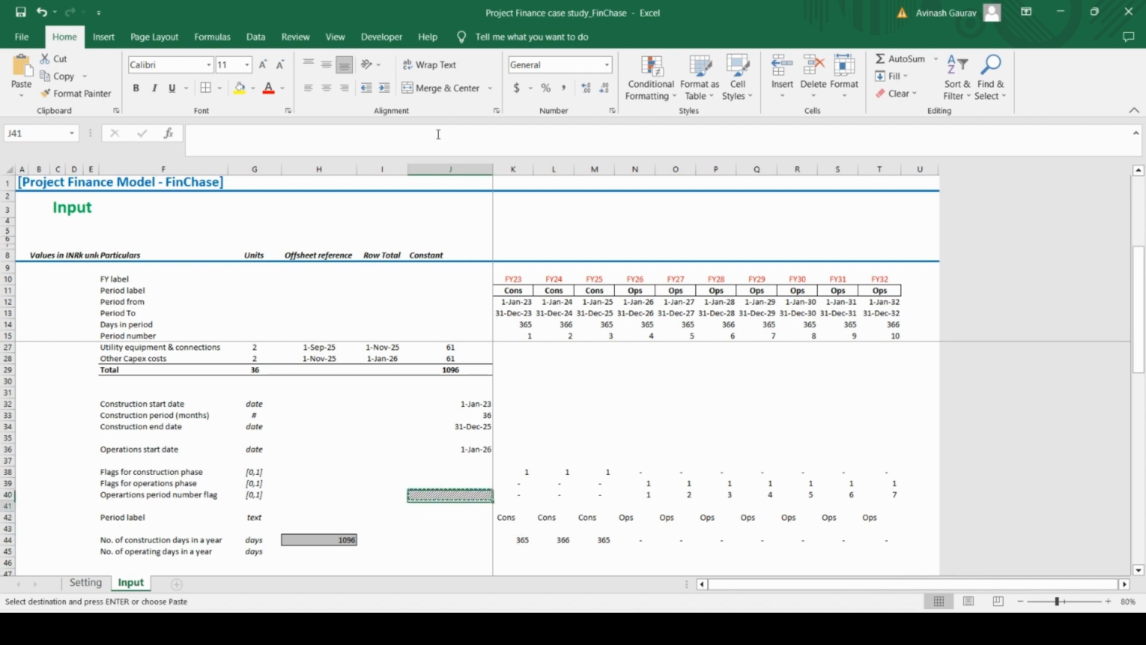
{"action": "key", "text": "Down"}
{"action": "key", "text": "Down"}
{"action": "key", "text": "Down"}
{"action": "key", "text": "Down"}
{"action": "key", "text": "ctrl+v"}
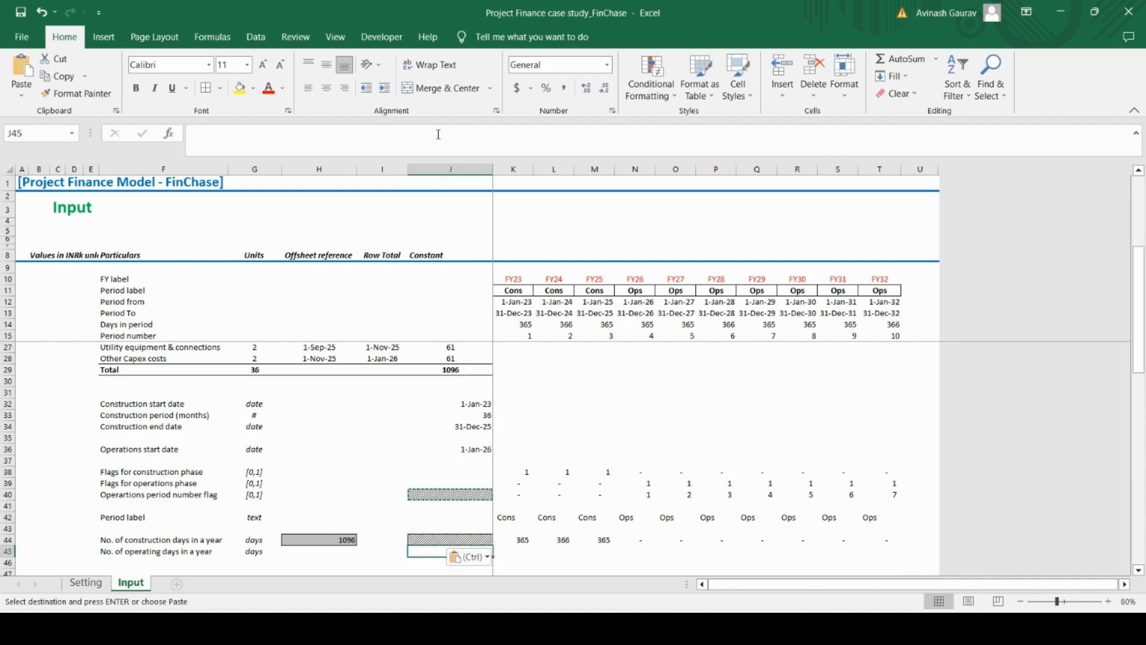
Enter =EDATE(K13,-12) in J13 of the Period To row as the end date preceding the first period
{"action": "key", "text": "Up"}
{"action": "key", "text": "Up"}
{"action": "key", "text": "Up"}
{"action": "key", "text": "Up"}
{"action": "key", "text": "Up"}
{"action": "key", "text": "Up"}
{"action": "key", "text": "Up"}
{"action": "key", "text": "Up"}
{"action": "key", "text": "Up"}
{"action": "key", "text": "Up"}
{"action": "key", "text": "Up"}
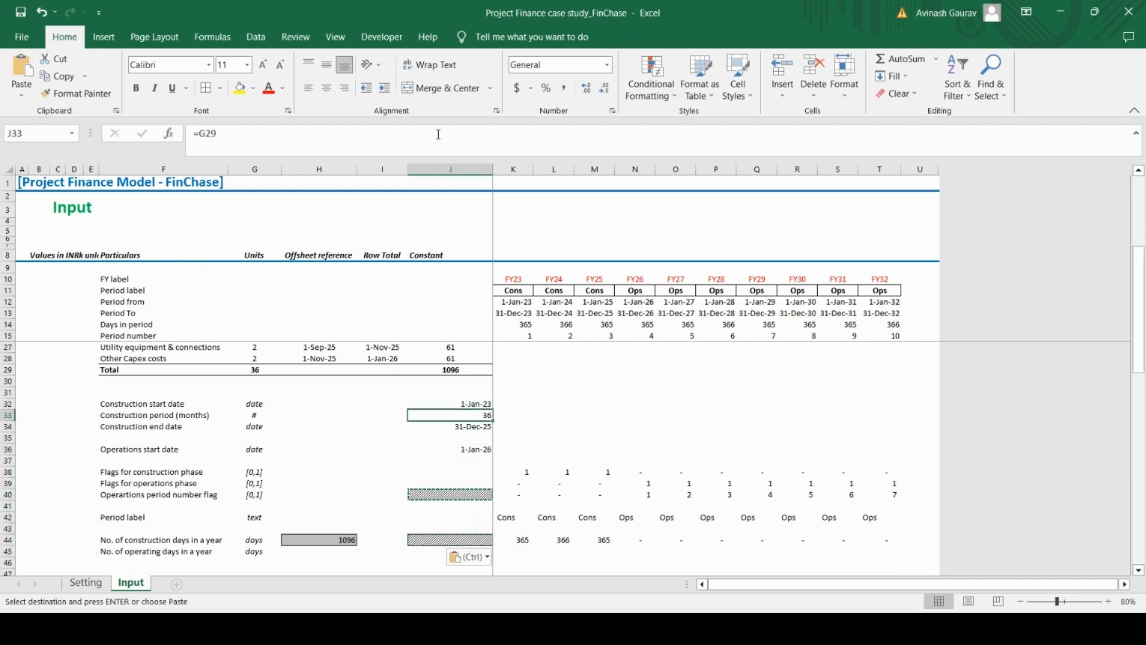
{"action": "scroll", "coordinate": [500, 304], "scroll_direction": "up", "scroll_amount": 4}
{"action": "left_click", "coordinate": [501, 316]}
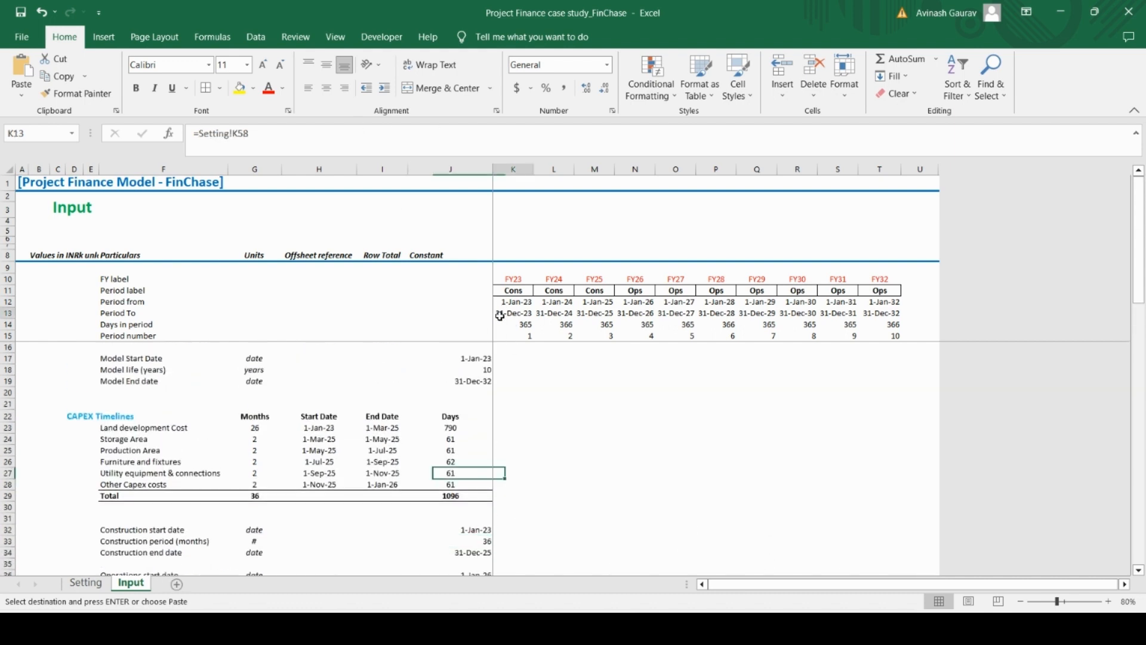
{"action": "key", "text": "Left"}
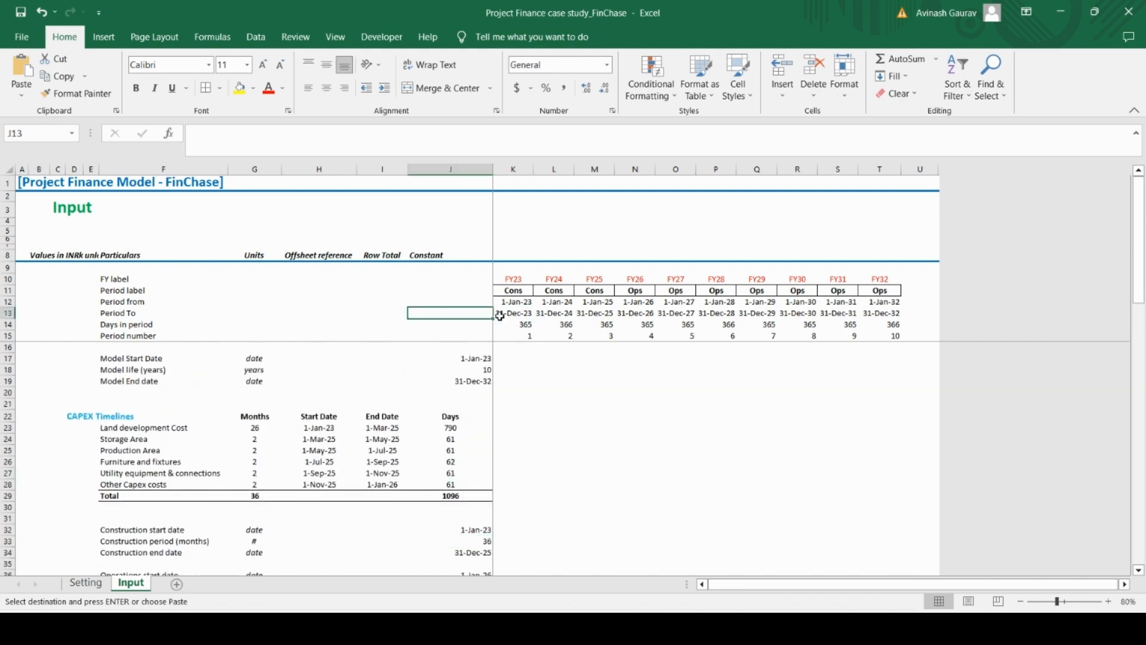
{"action": "type", "text": "=edate("}
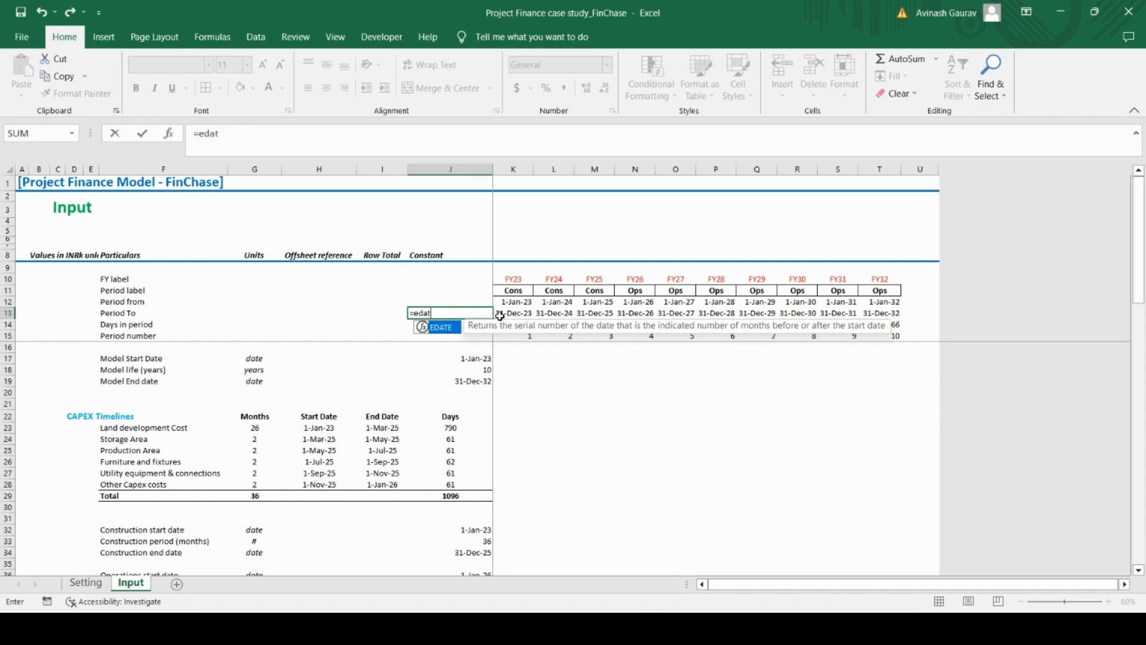
{"action": "left_click", "coordinate": [500, 315]}
{"action": "type", "text": ","}
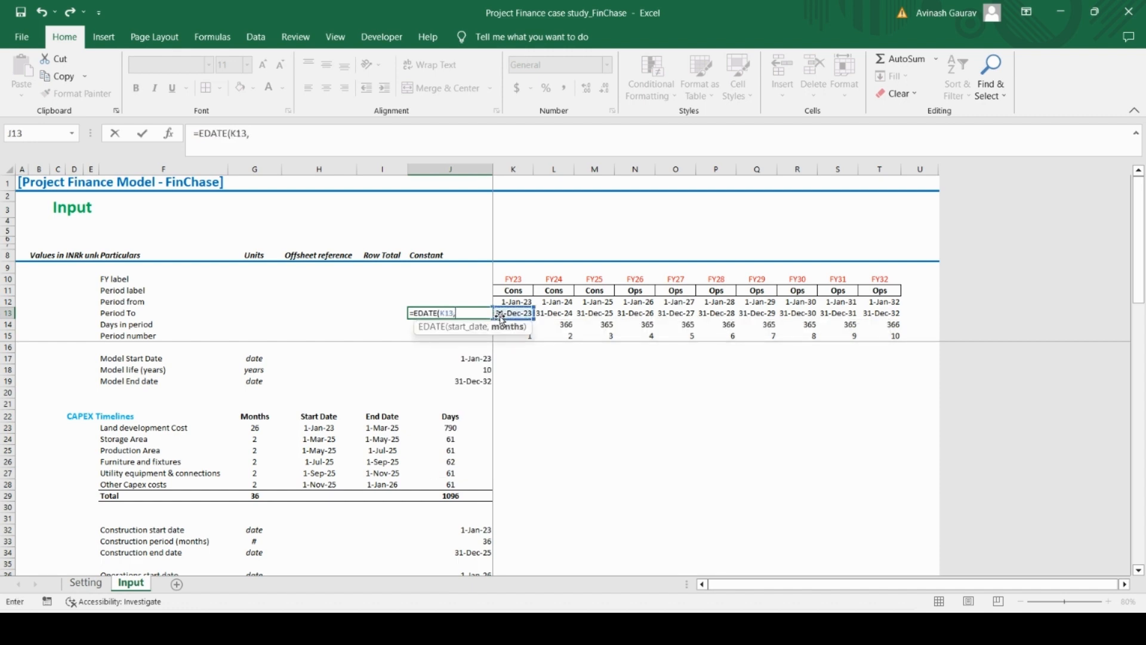
{"action": "type", "text": "-12)"}
{"action": "key", "text": "Return"}
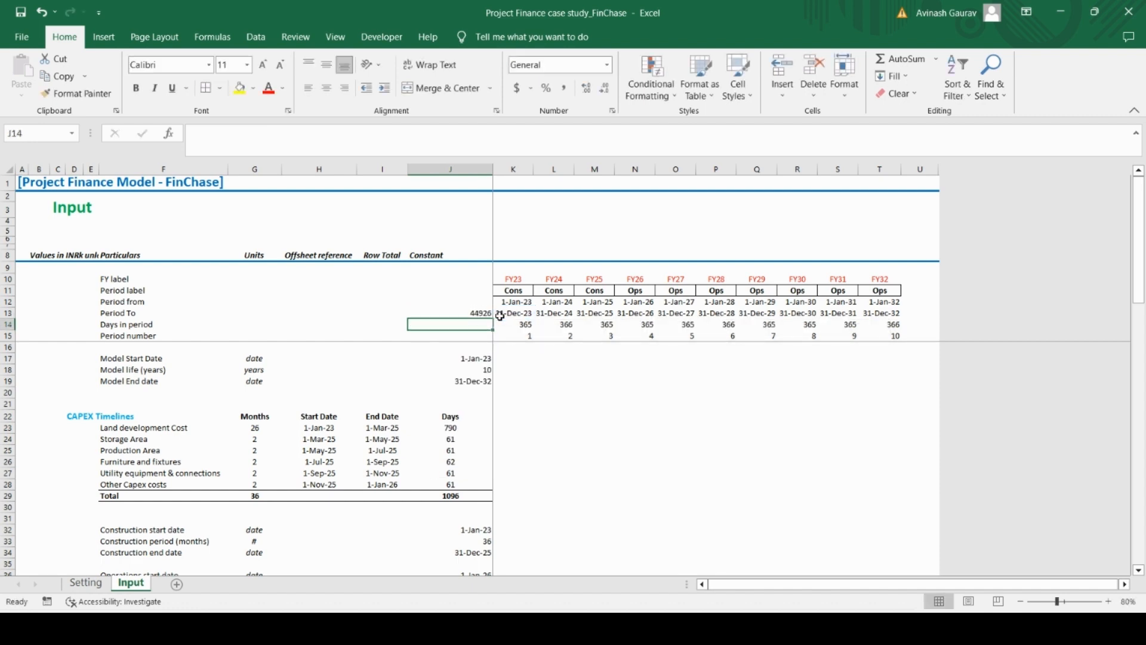
Apply the date formatting of K13 to J13 by pasting formats only
{"action": "key", "text": "Up"}
{"action": "left_click", "coordinate": [500, 315]}
{"action": "key", "text": "ctrl+c"}
{"action": "key", "text": "Left"}
{"action": "key", "text": "ctrl+alt+v"}
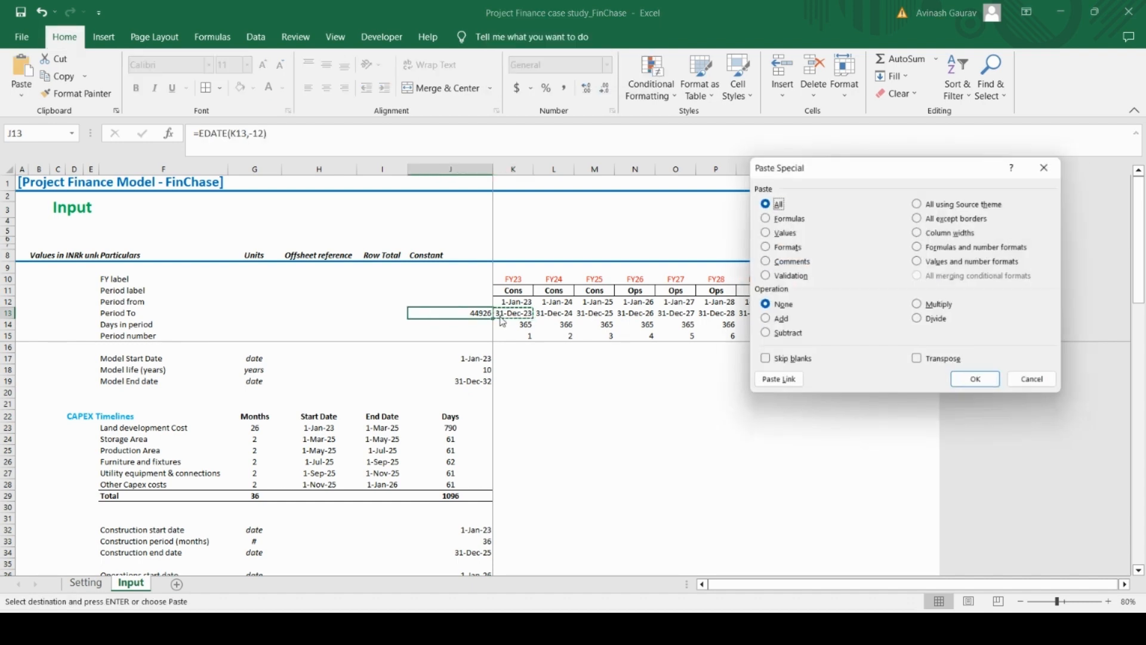
{"action": "key", "text": "t"}
{"action": "key", "text": "Return"}
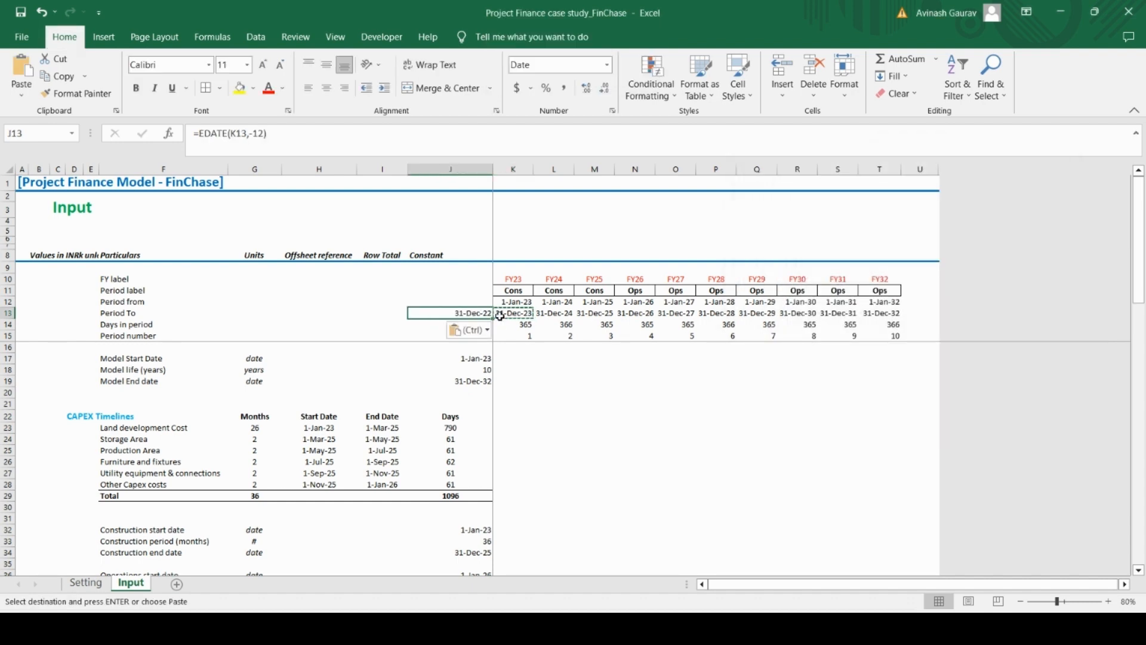
Apply the Modeler's Input cell style to J13 and give it the 14-Mar-12 date format
{"action": "left_click", "coordinate": [738, 80]}
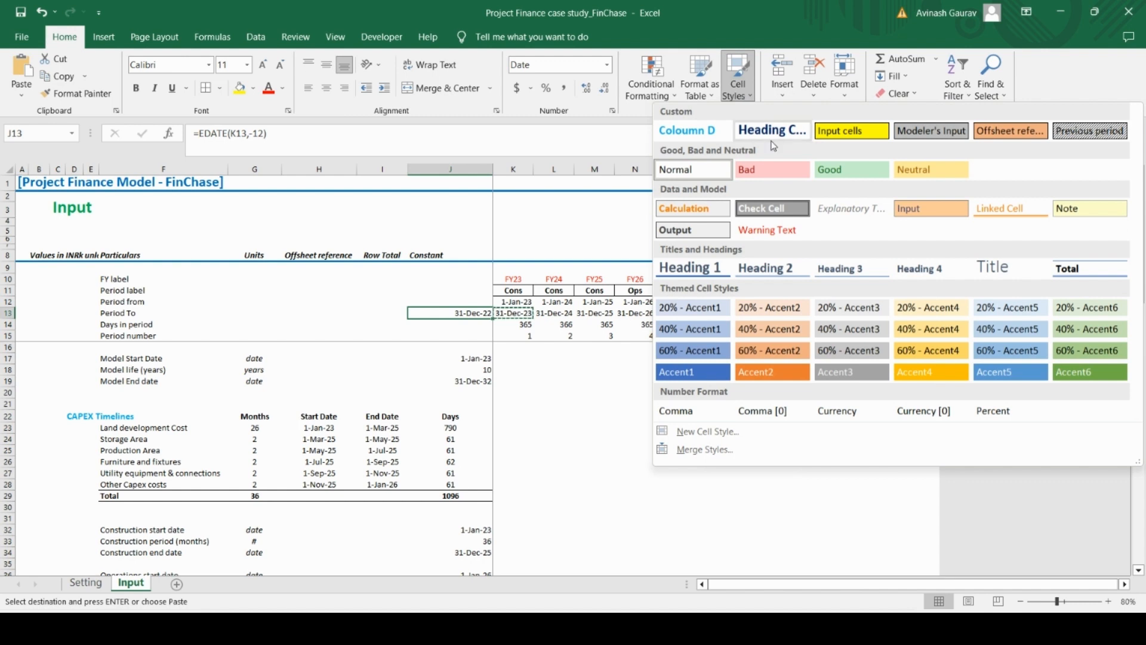
{"action": "left_click", "coordinate": [947, 139]}
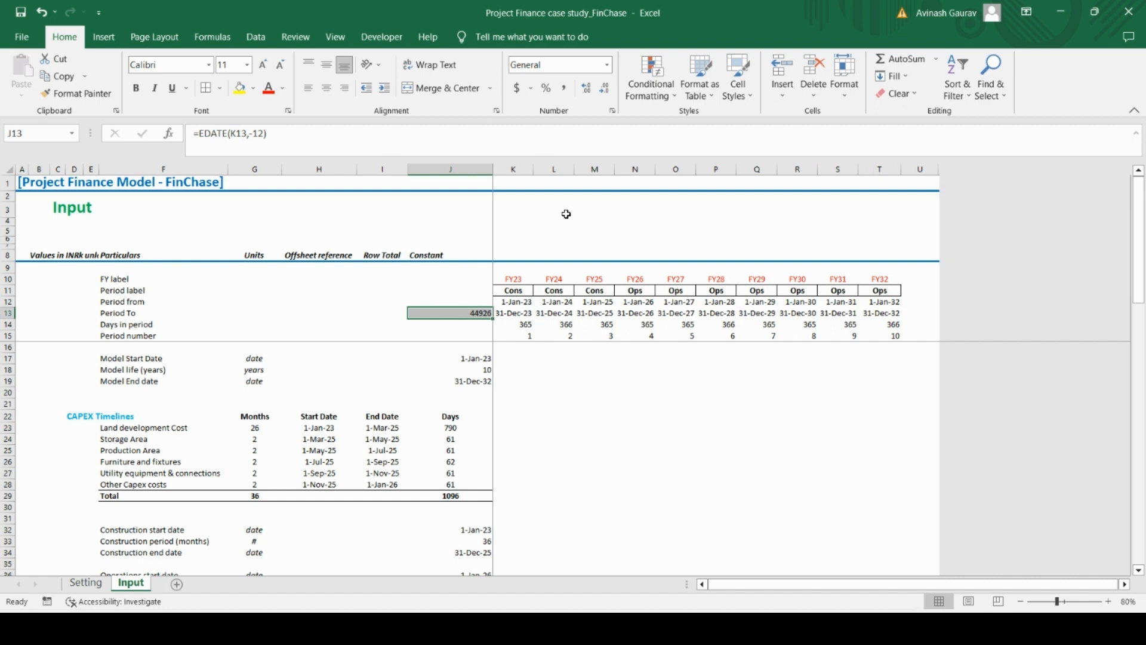
{"action": "key", "text": "ctrl+1"}
{"action": "left_click", "coordinate": [747, 176]}
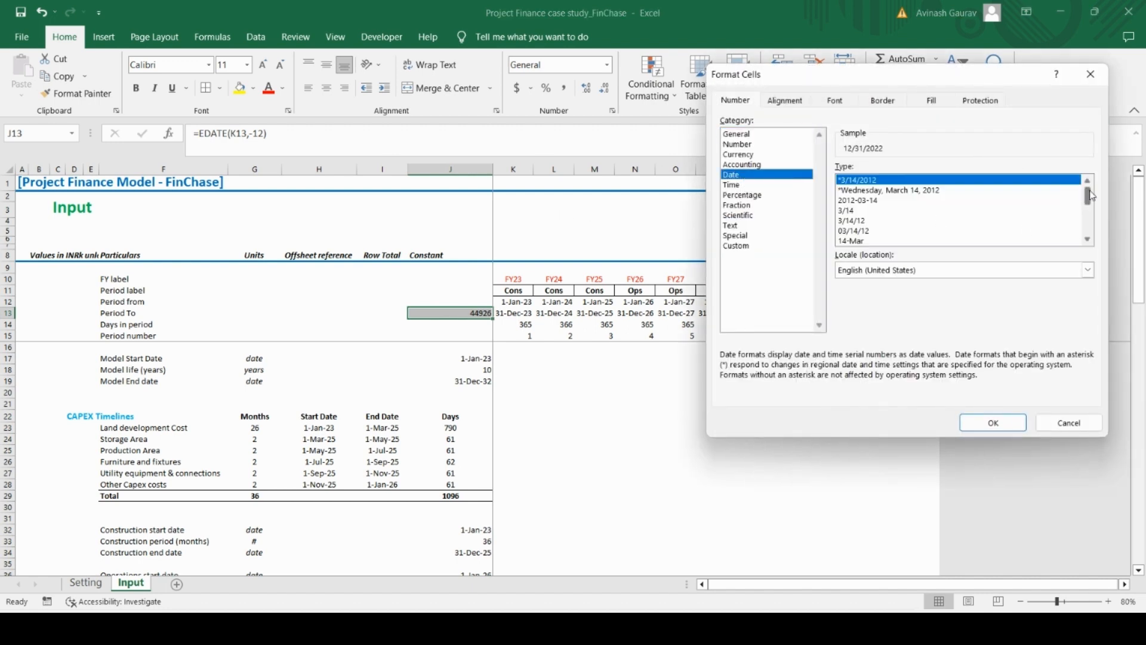
{"action": "left_click_drag", "start_coordinate": [1089, 190], "coordinate": [1089, 197]}
{"action": "left_click", "coordinate": [867, 221]}
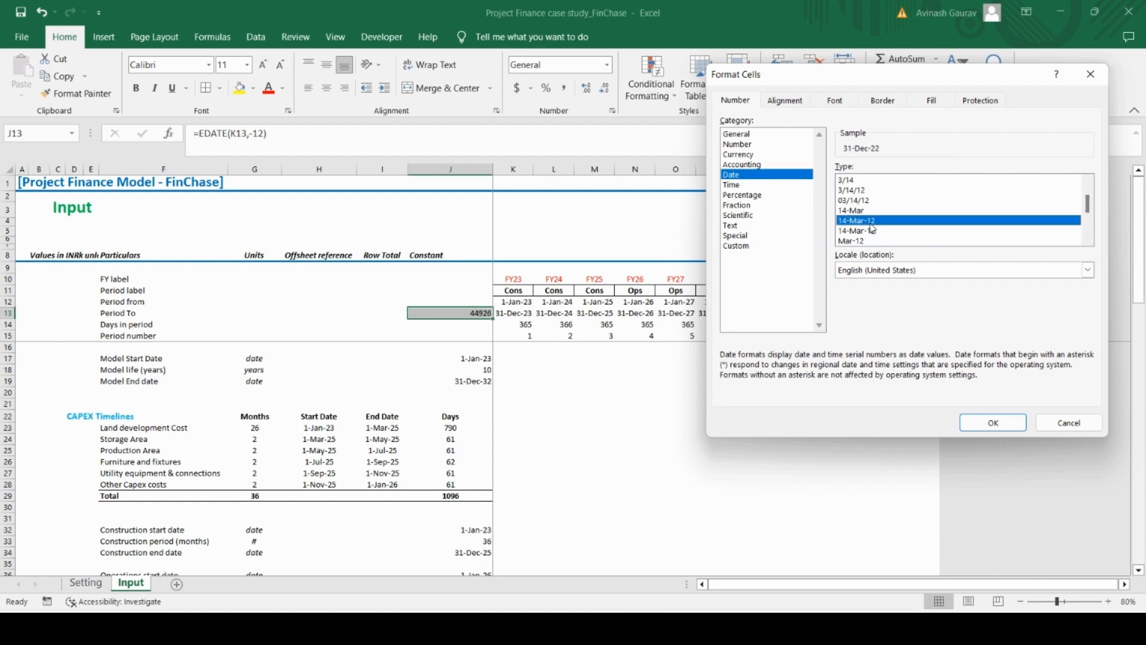
{"action": "left_click", "coordinate": [993, 422]}
{"action": "left_click", "coordinate": [568, 405]}
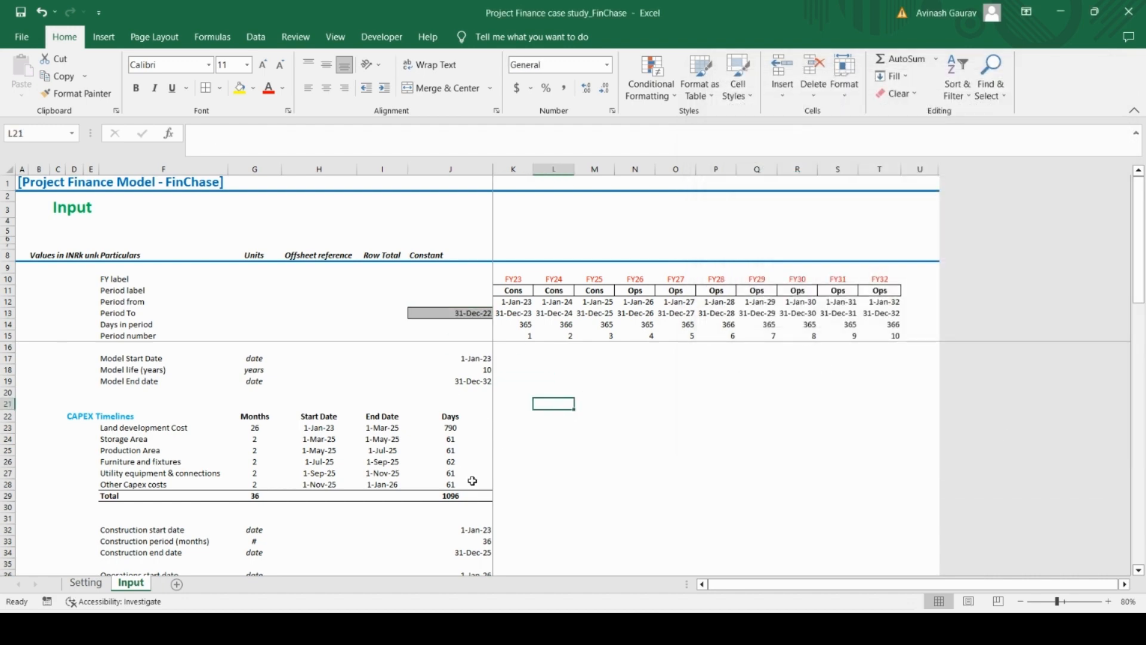
Select the constant cell J45 in the row for the number of operating days in a year
{"action": "scroll", "coordinate": [463, 487], "scroll_direction": "down", "scroll_amount": 4}
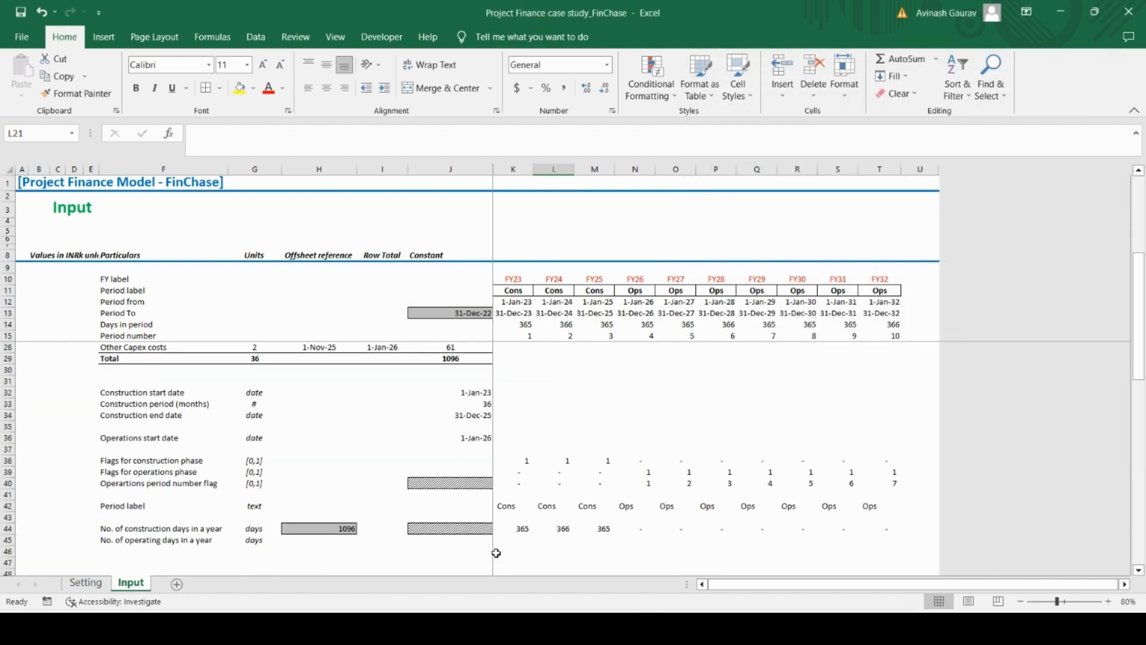
{"action": "left_click", "coordinate": [440, 542]}
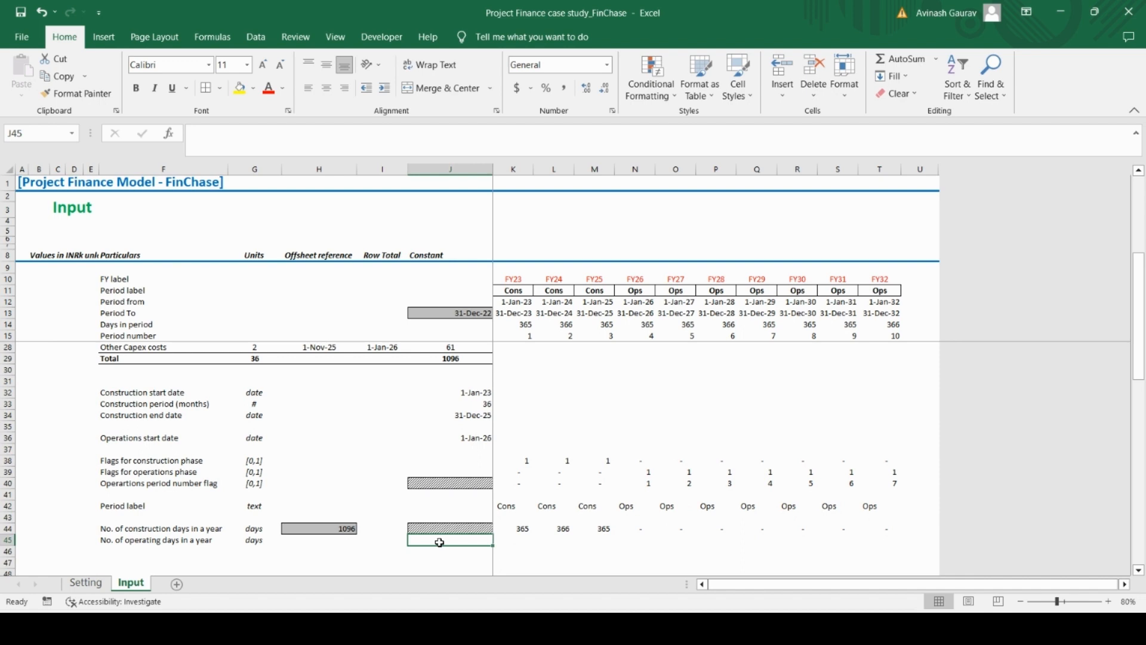
Start an IF formula in K45 for operating days, testing whether period end K13 is on or before the model end date $J$19
{"action": "key", "text": "Right"}
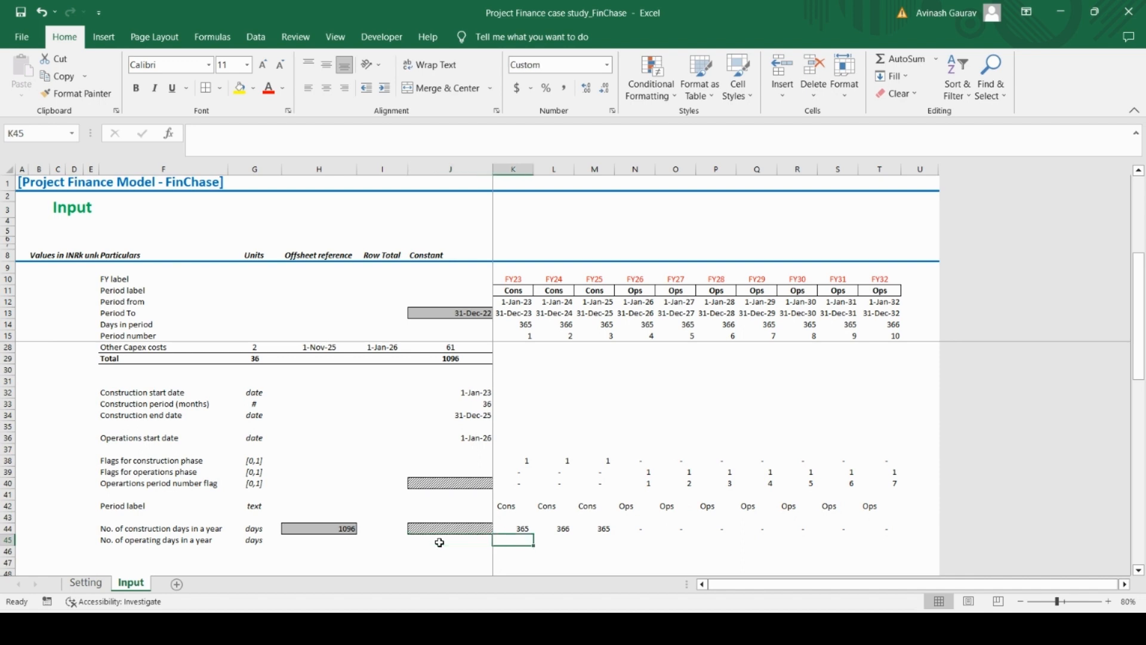
{"action": "type", "text": "=IF("}
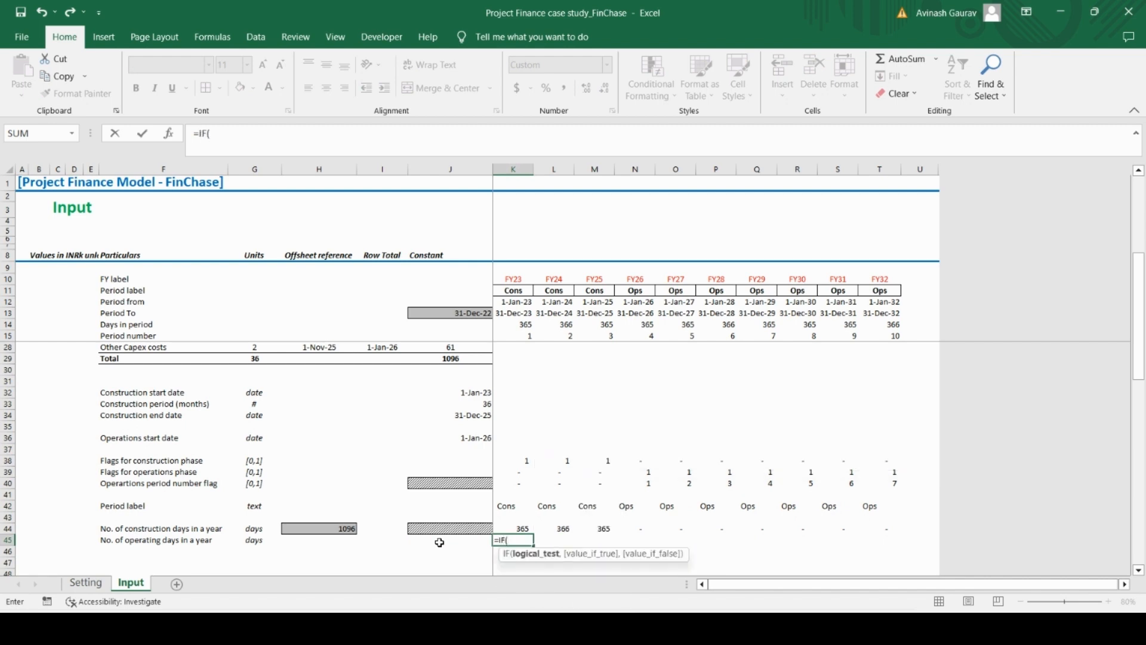
{"action": "left_click", "coordinate": [505, 315]}
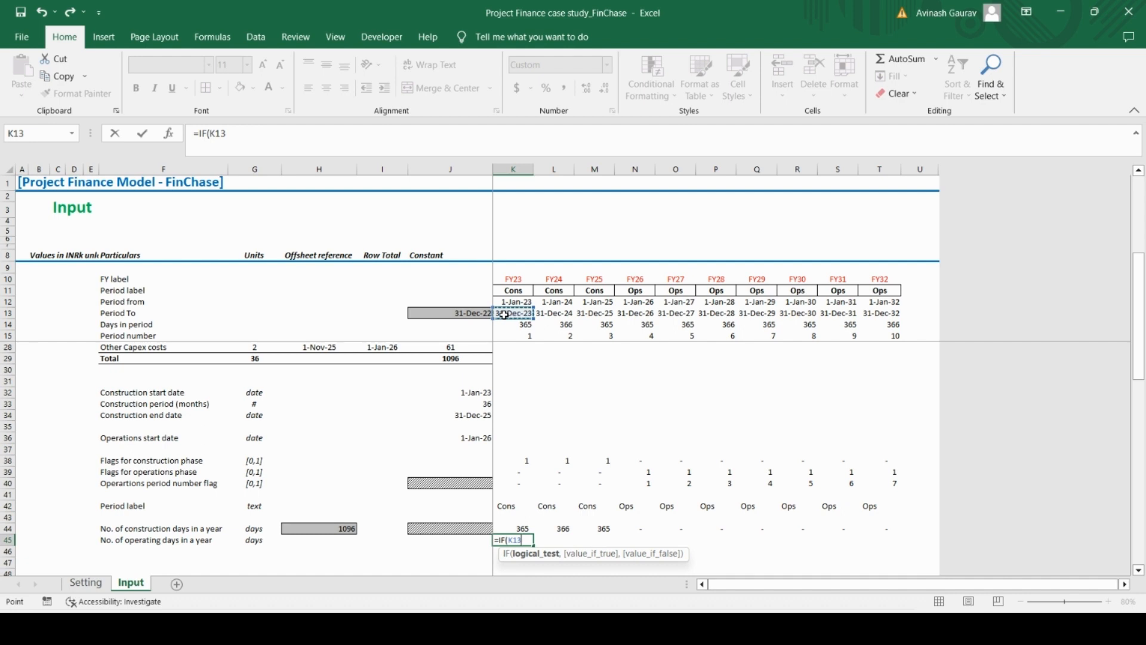
{"action": "type", "text": "<="}
{"action": "scroll", "coordinate": [440, 421], "scroll_direction": "up", "scroll_amount": 4}
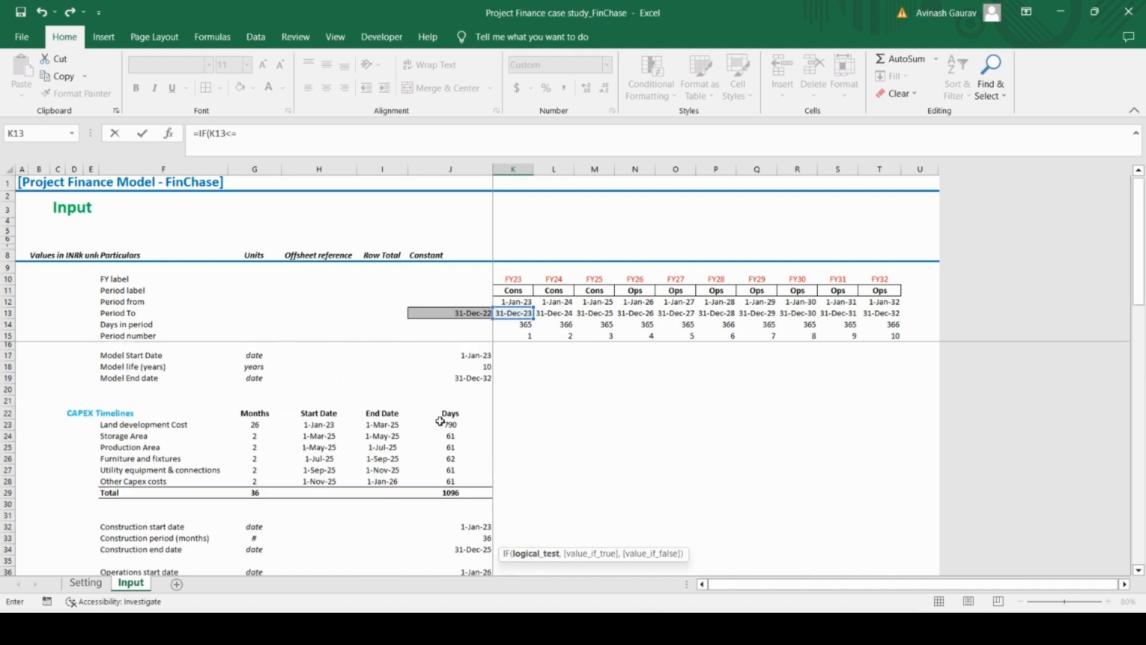
{"action": "left_click", "coordinate": [464, 383]}
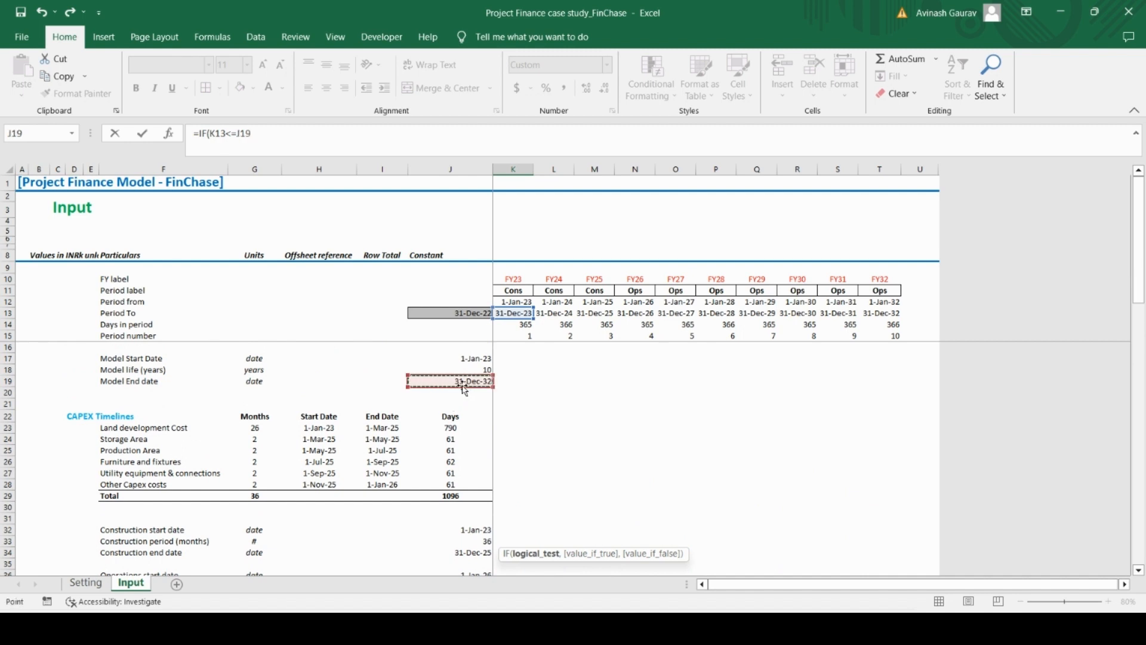
{"action": "key", "text": "F4"}
{"action": "type", "text": ","}
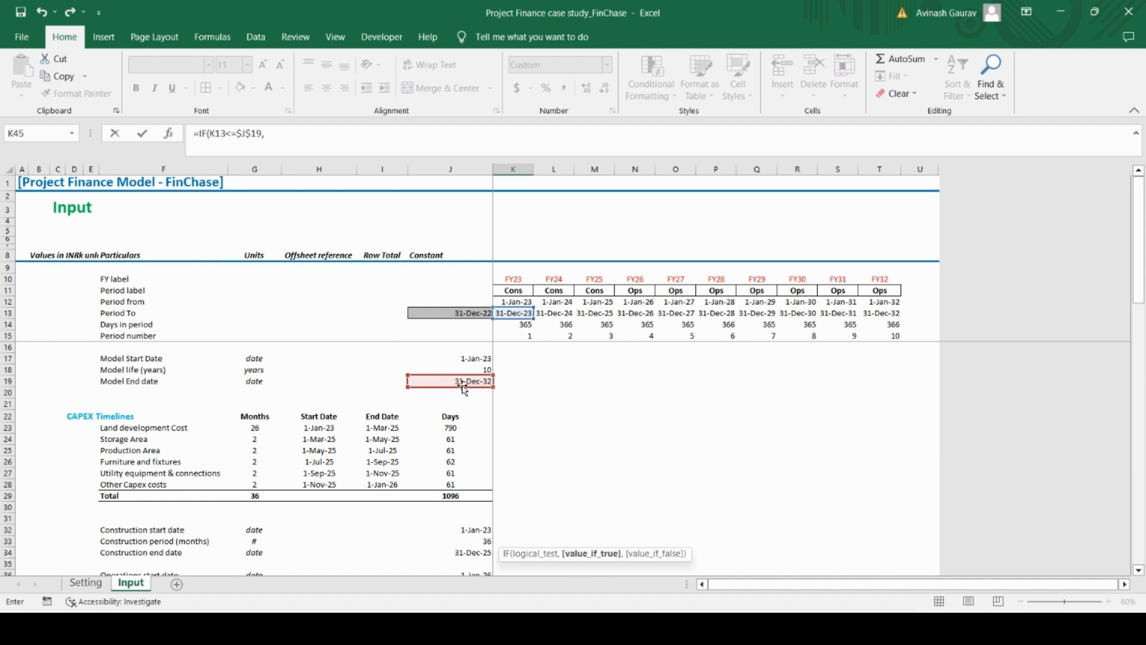
{"action": "type", "text": "max"}
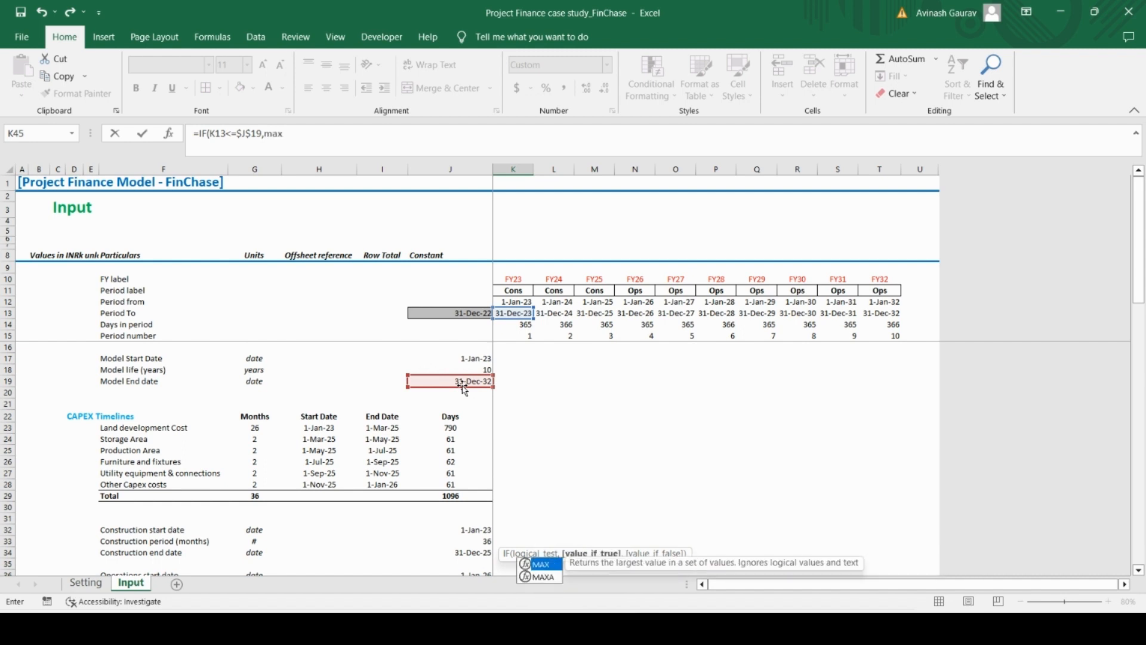
Make the value if true MAX(0,MIN(...)), with K13 minus the construction end date $J$34 as MIN's first argument
{"action": "key", "text": "Tab"}
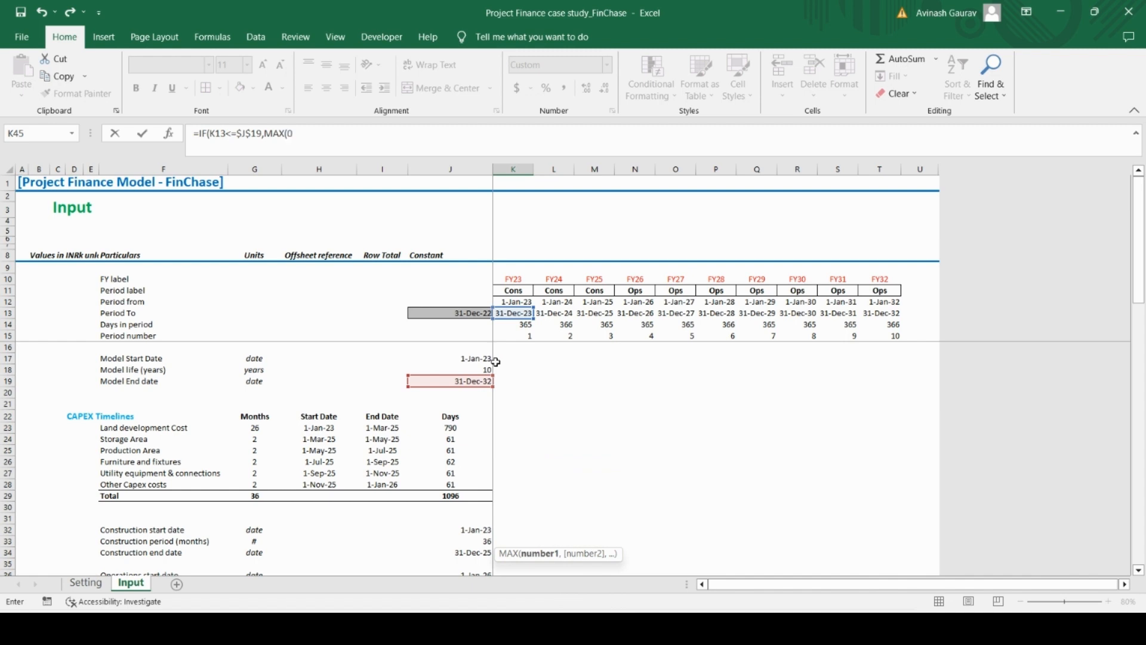
{"action": "type", "text": "0,"}
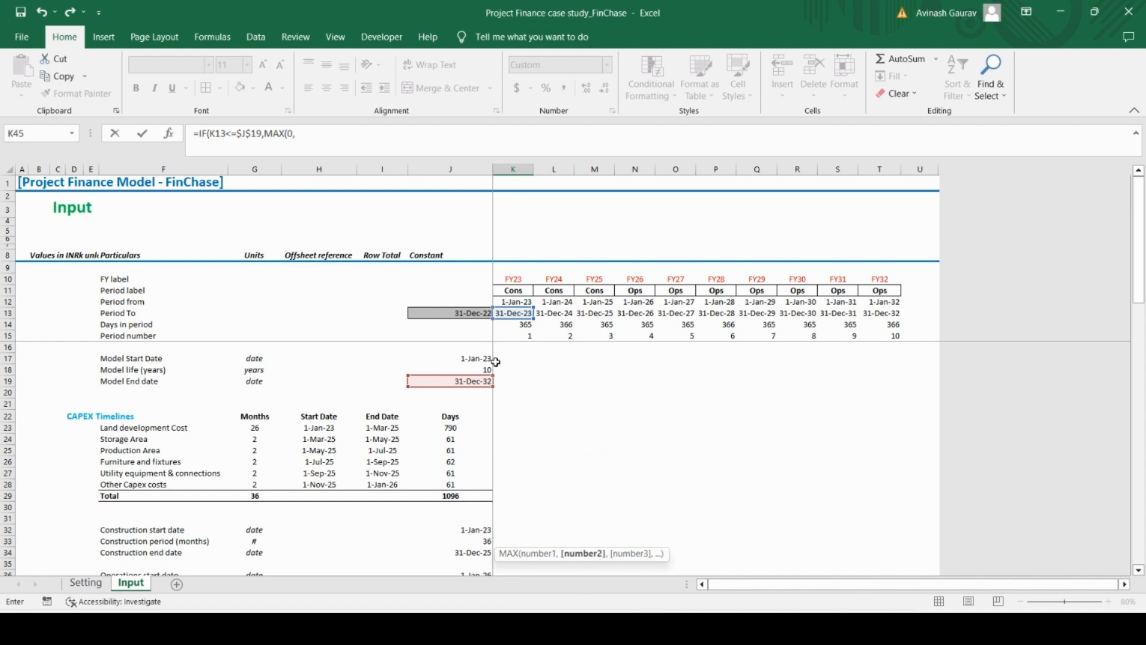
{"action": "type", "text": "min"}
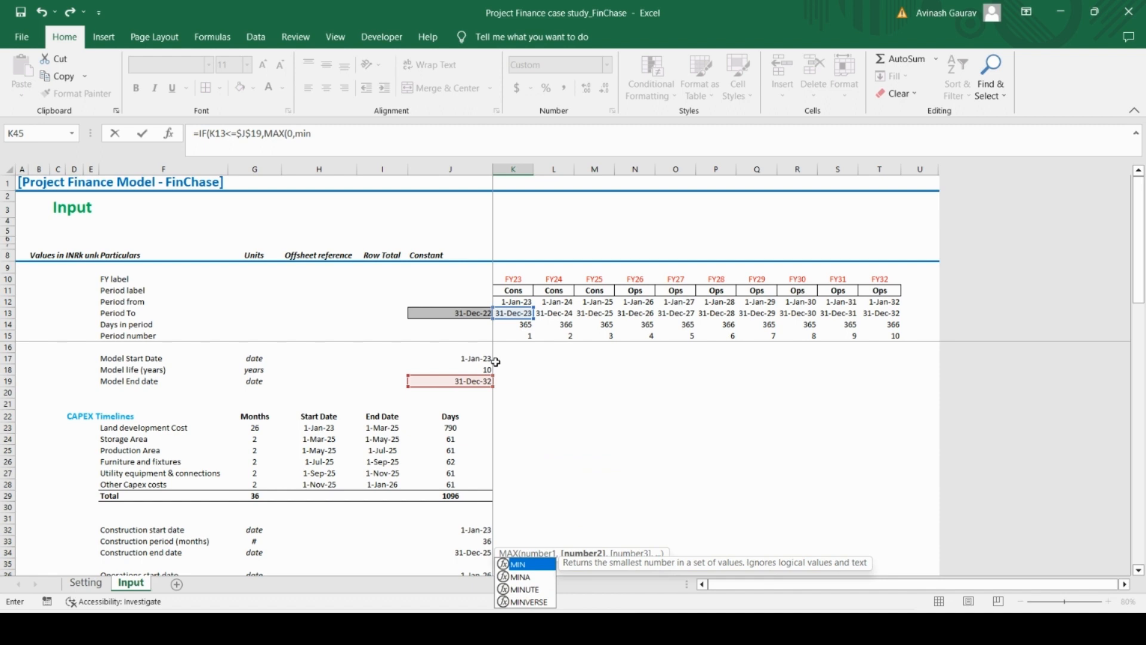
{"action": "key", "text": "Tab"}
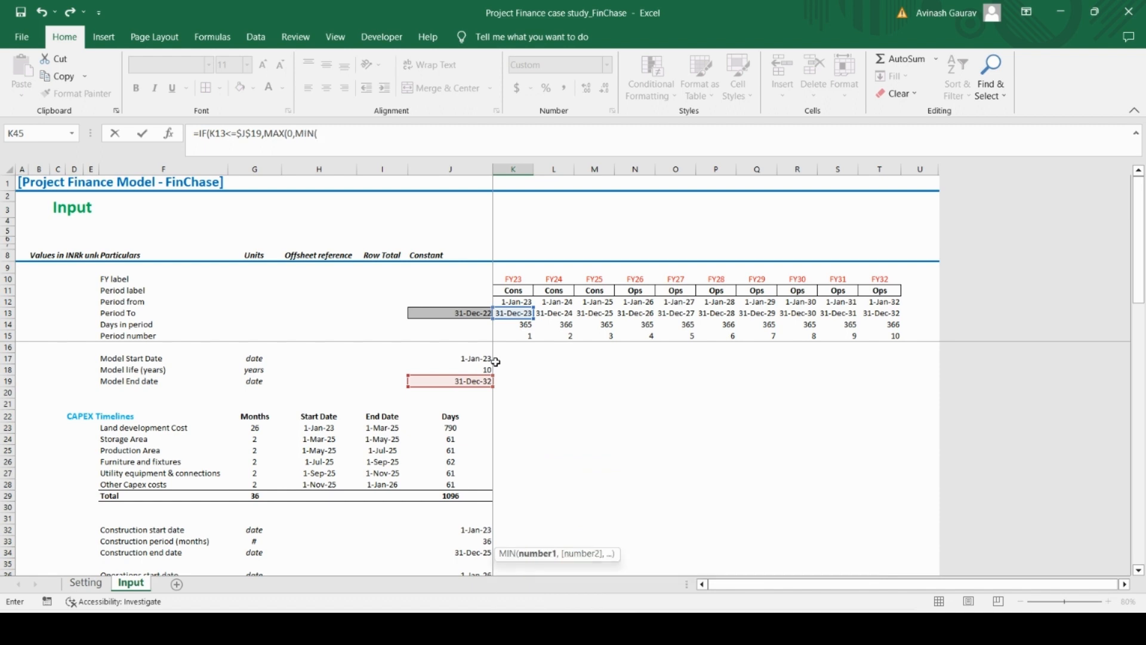
{"action": "left_click", "coordinate": [514, 313]}
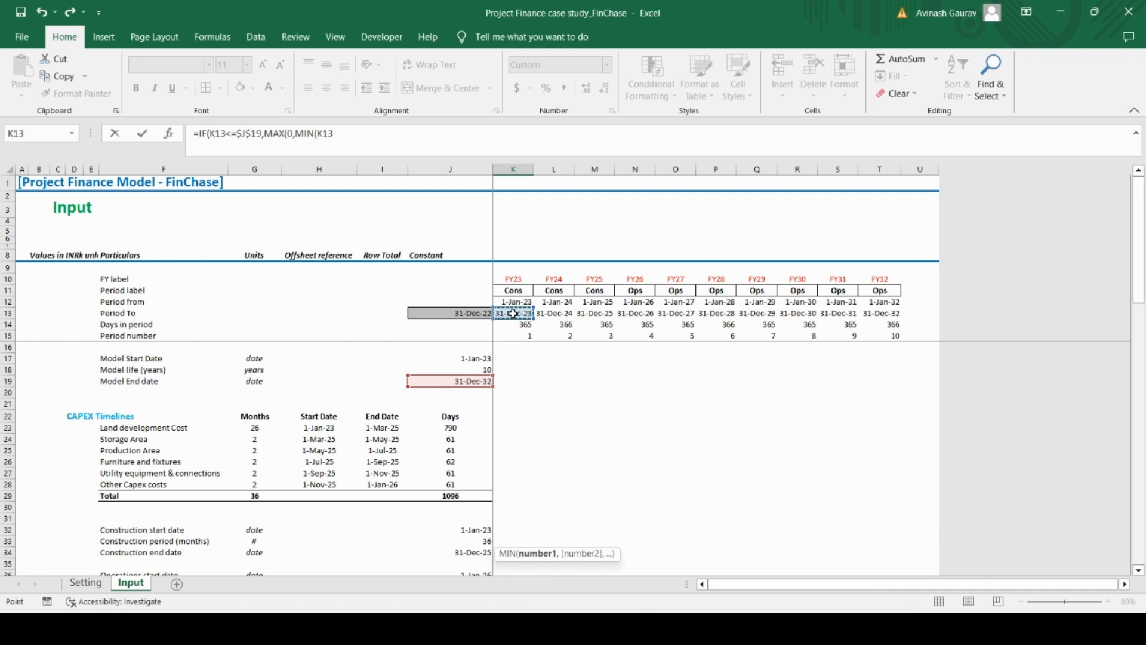
{"action": "type", "text": "-"}
{"action": "scroll", "coordinate": [473, 398], "scroll_direction": "down", "scroll_amount": 5}
{"action": "scroll", "coordinate": [474, 398], "scroll_direction": "up", "scroll_amount": 1}
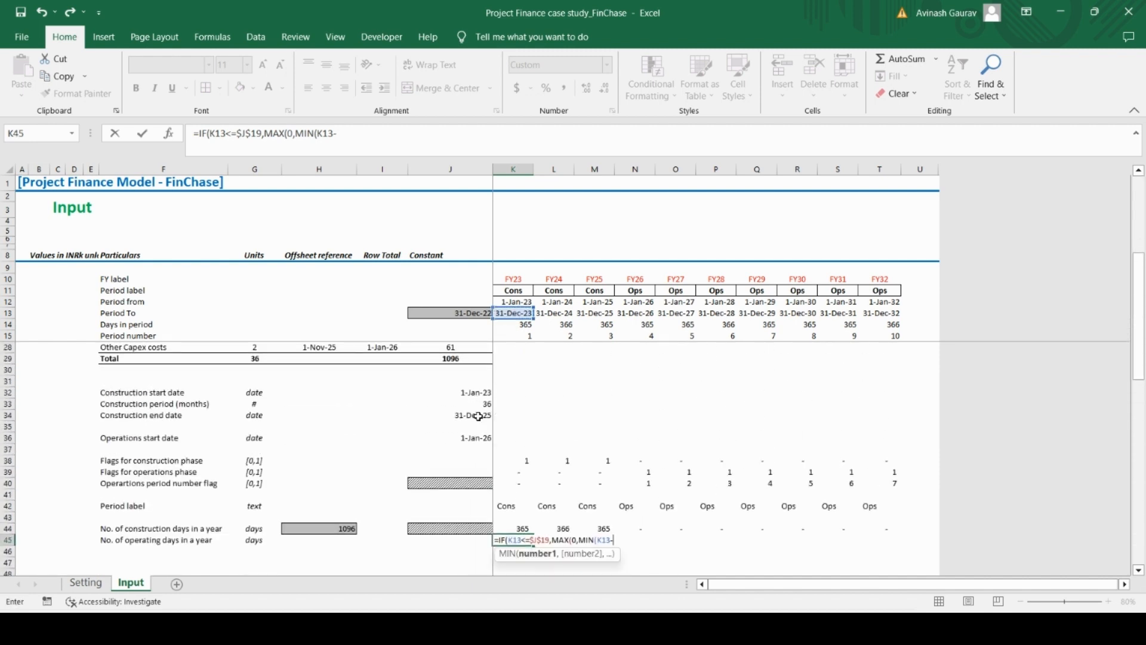
{"action": "left_click", "coordinate": [476, 415]}
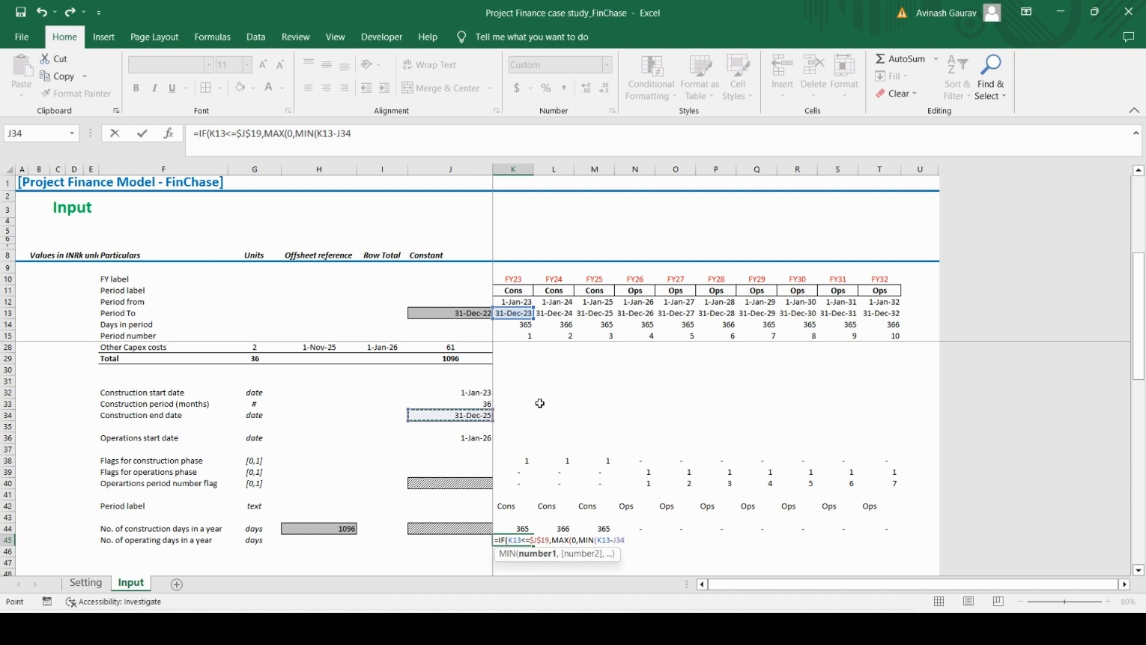
{"action": "key", "text": "F5"}
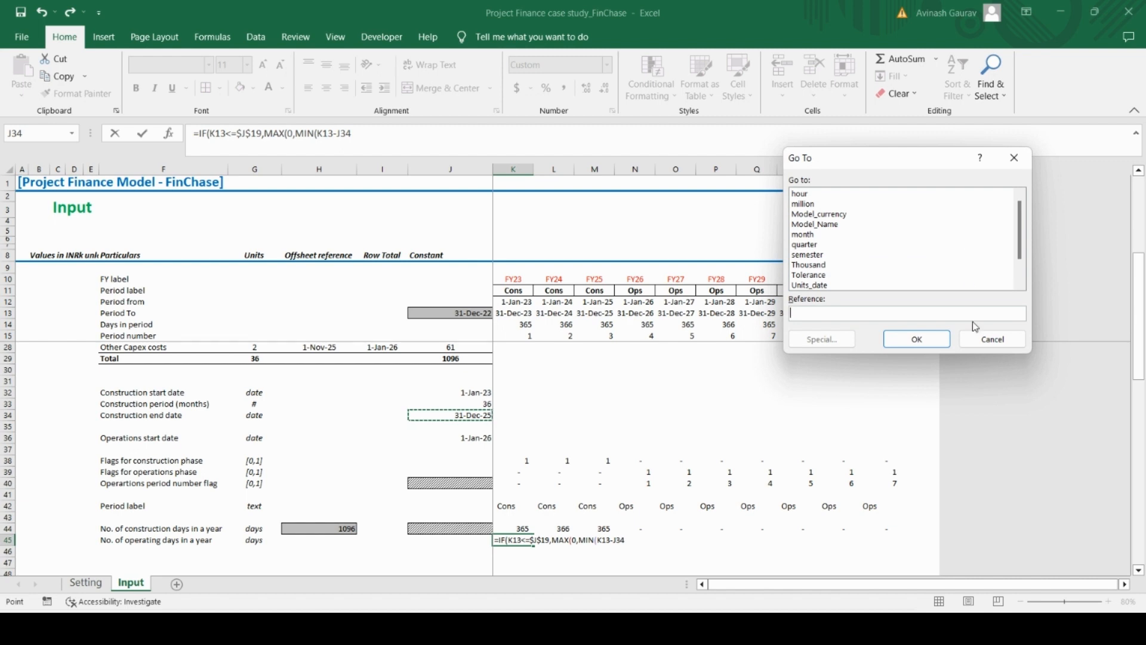
{"action": "left_click", "coordinate": [1015, 339]}
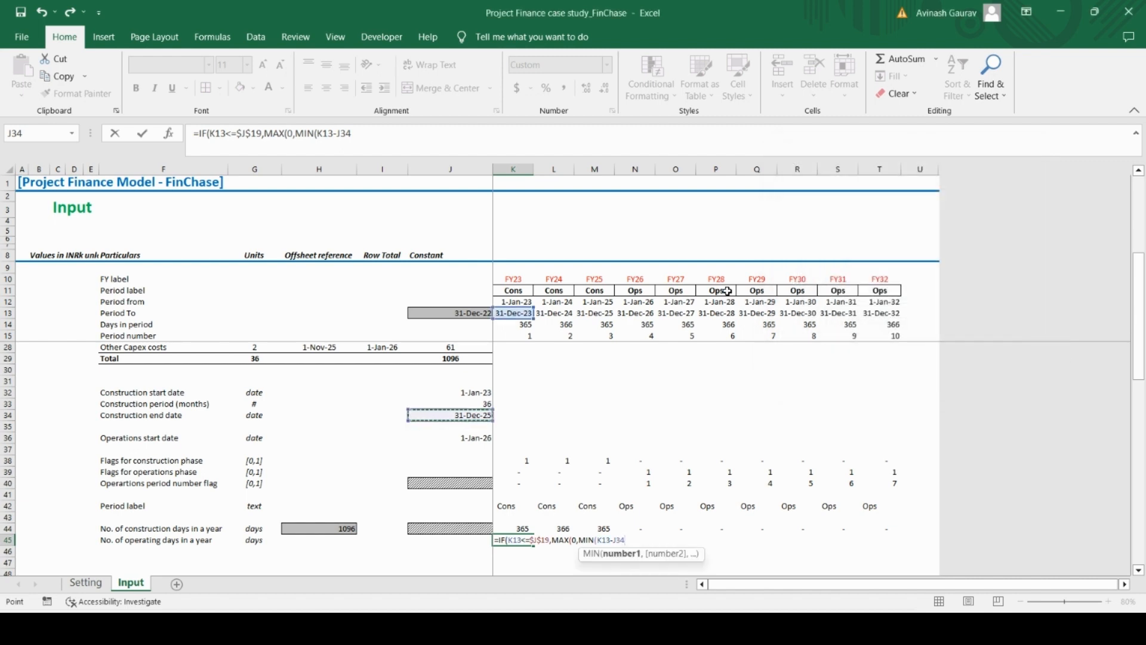
{"action": "left_click", "coordinate": [412, 148]}
{"action": "key", "text": "F4"}
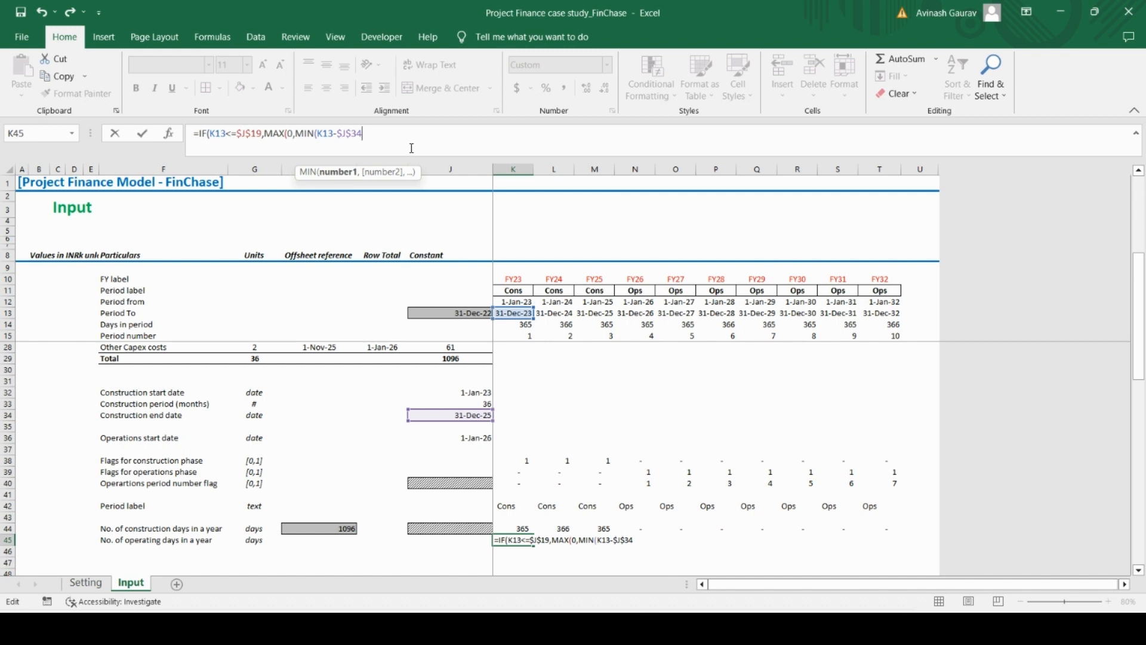
{"action": "type", "text": ","}
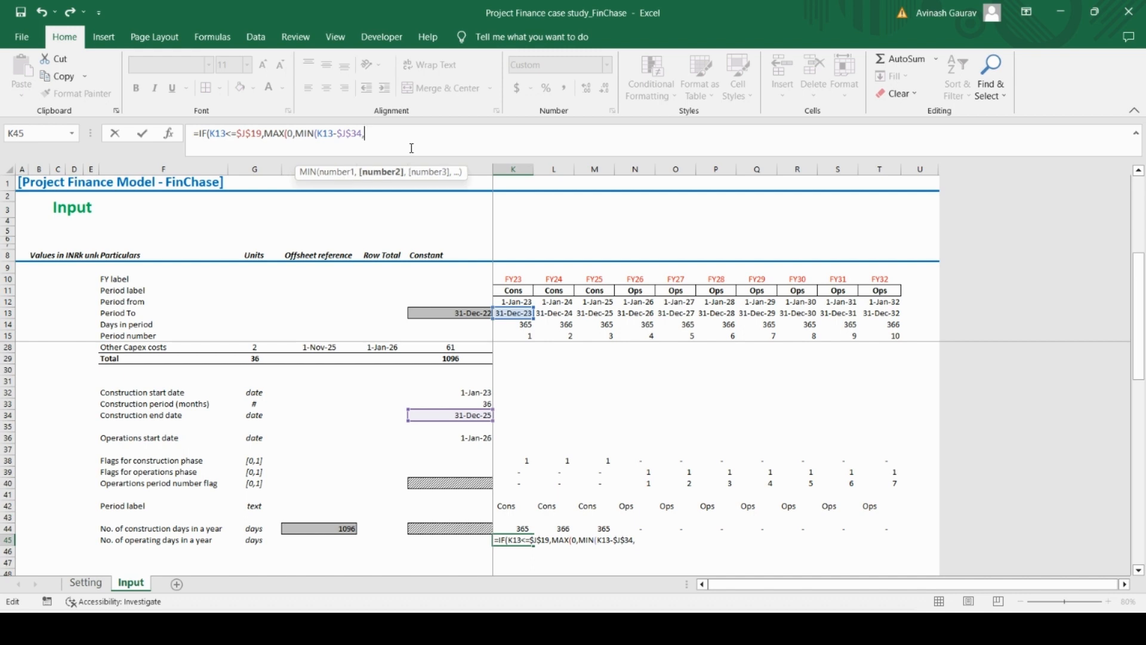
Complete the K45 formula with K13-J13 as MIN's second argument and 0 as the value if false, and enter it
{"action": "left_click", "coordinate": [514, 312]}
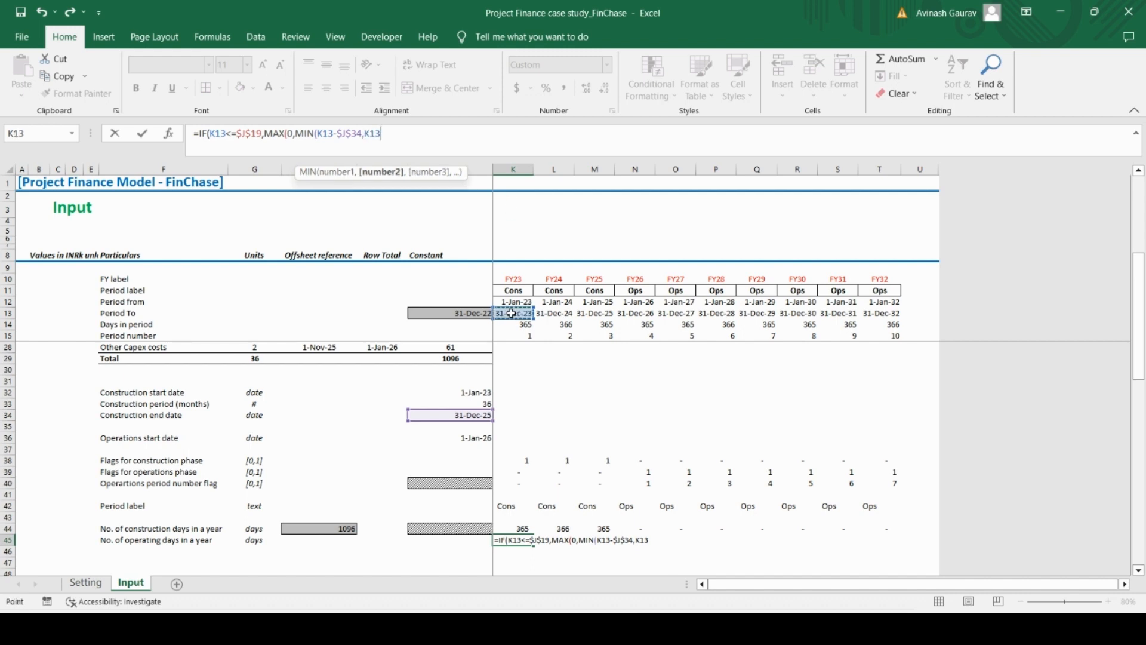
{"action": "type", "text": "-"}
{"action": "left_click", "coordinate": [449, 314]}
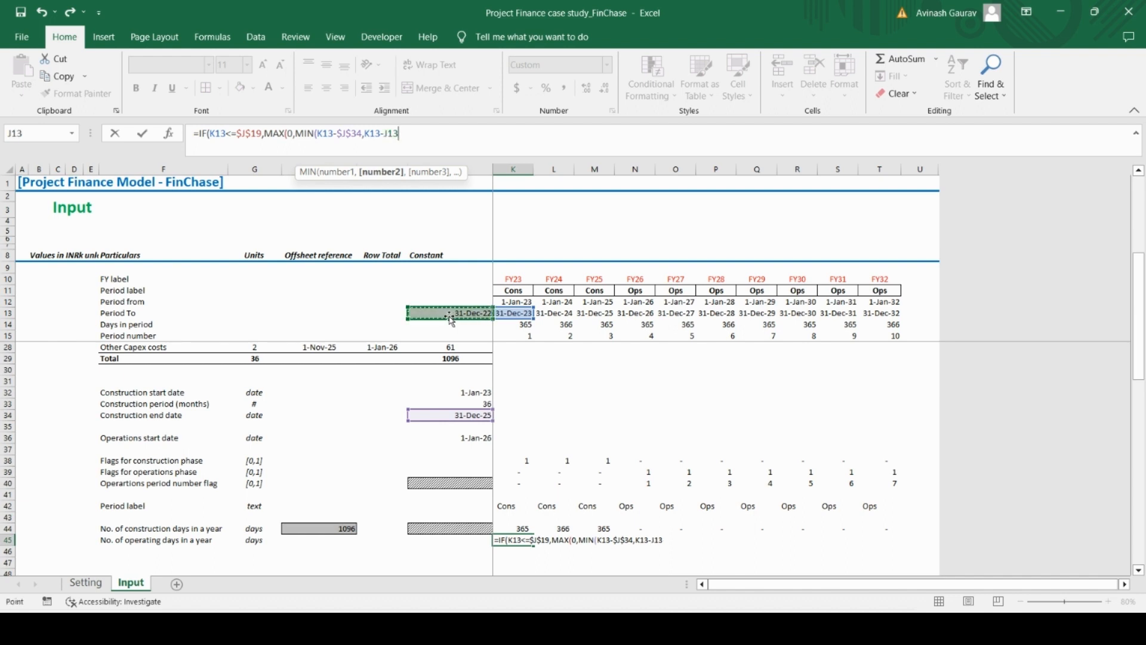
{"action": "type", "text": "))"}
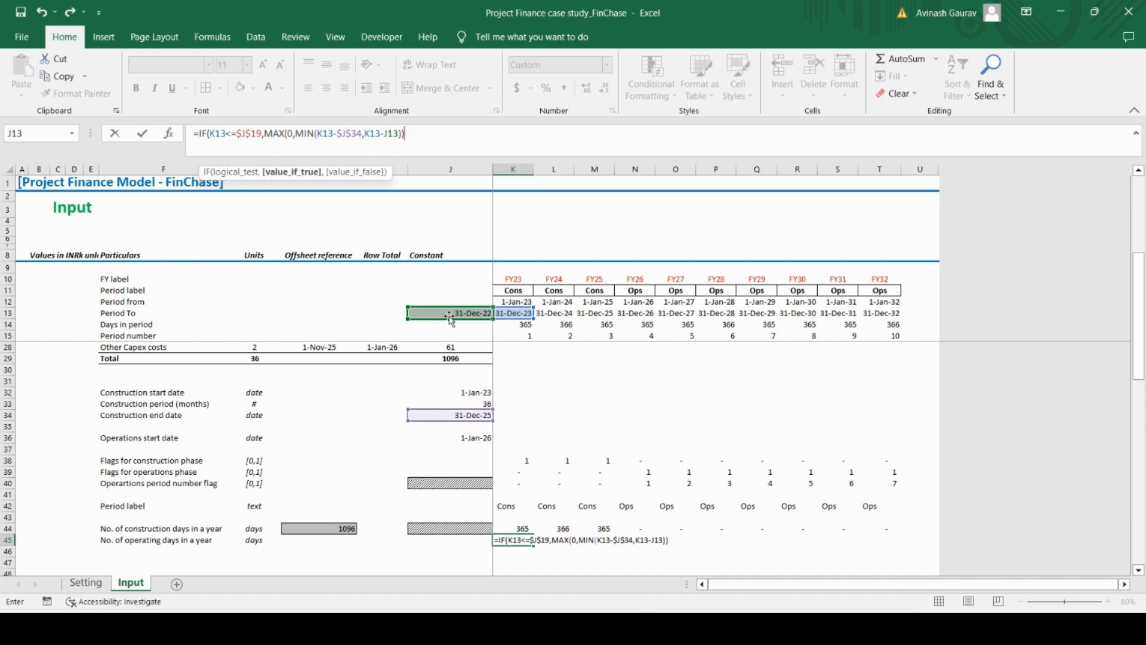
{"action": "type", "text": ",0"}
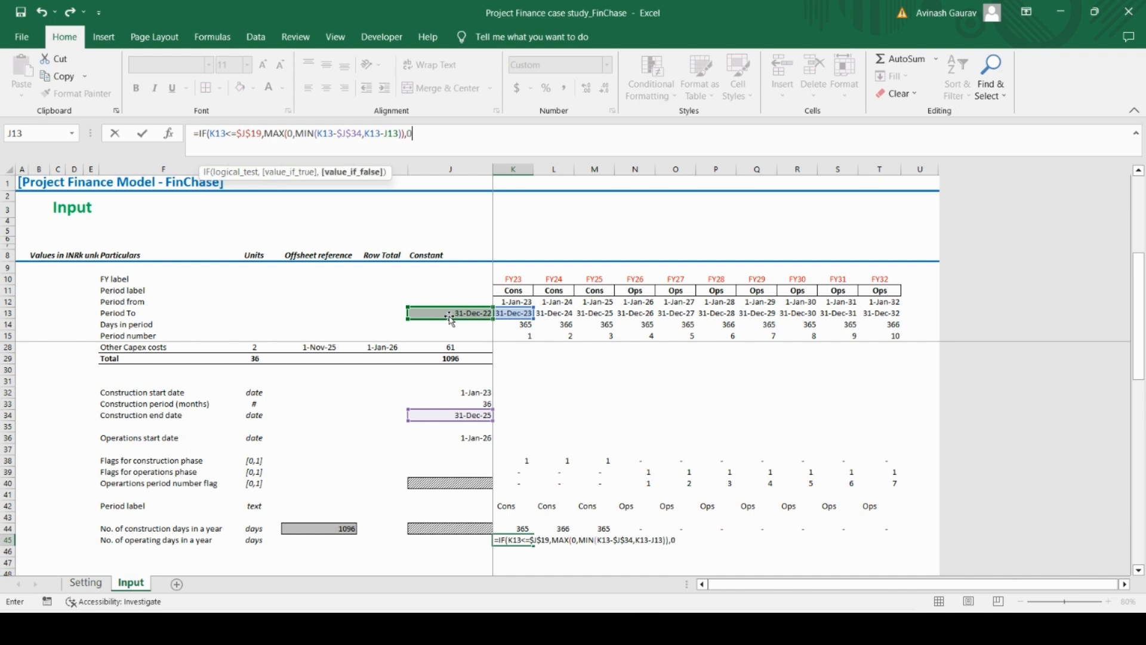
{"action": "type", "text": ")"}
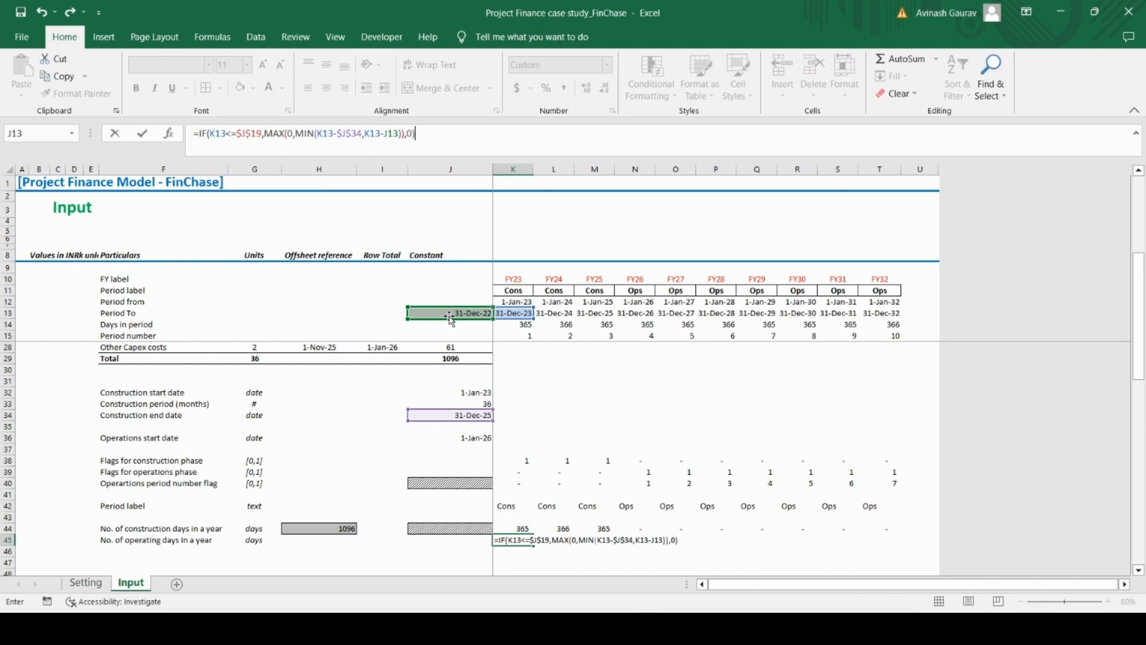
{"action": "key", "text": "Return"}
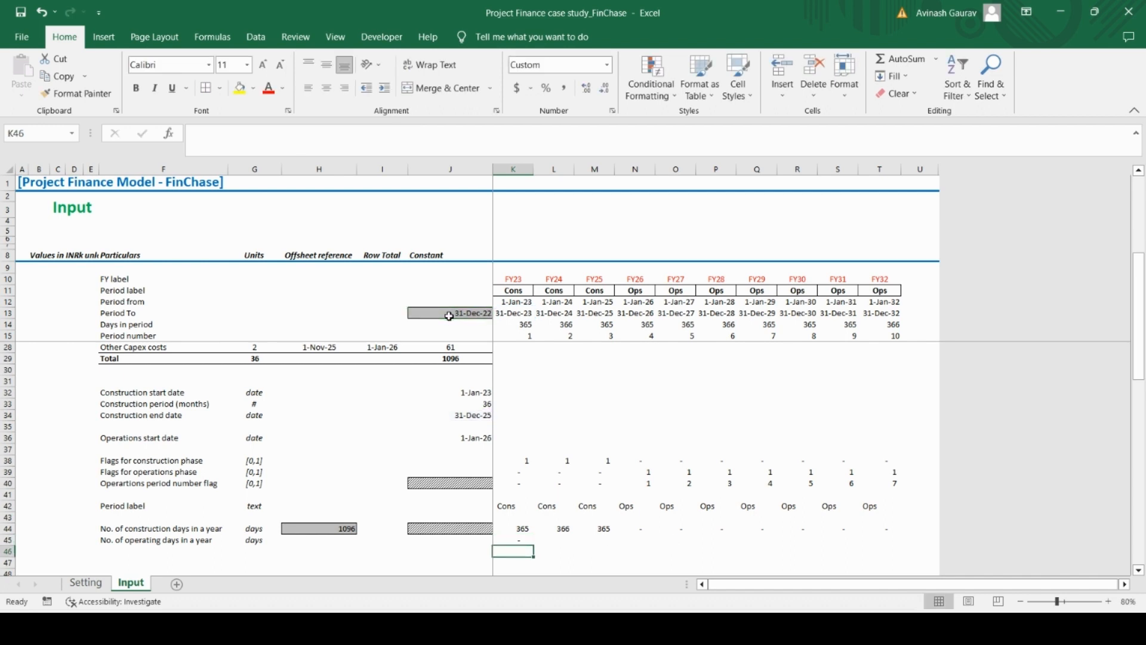
Copy the operating days formula from K45 across the timeline to T45
{"action": "key", "text": "Up"}
{"action": "key", "text": "ctrl+c"}
{"action": "key", "text": "shift+Right"}
{"action": "key", "text": "shift+Right"}
{"action": "key", "text": "shift+Right"}
{"action": "key", "text": "shift+Right"}
{"action": "key", "text": "shift+Right"}
{"action": "key", "text": "shift+Right"}
{"action": "key", "text": "shift+Right"}
{"action": "key", "text": "shift+Right"}
{"action": "key", "text": "shift+Right"}
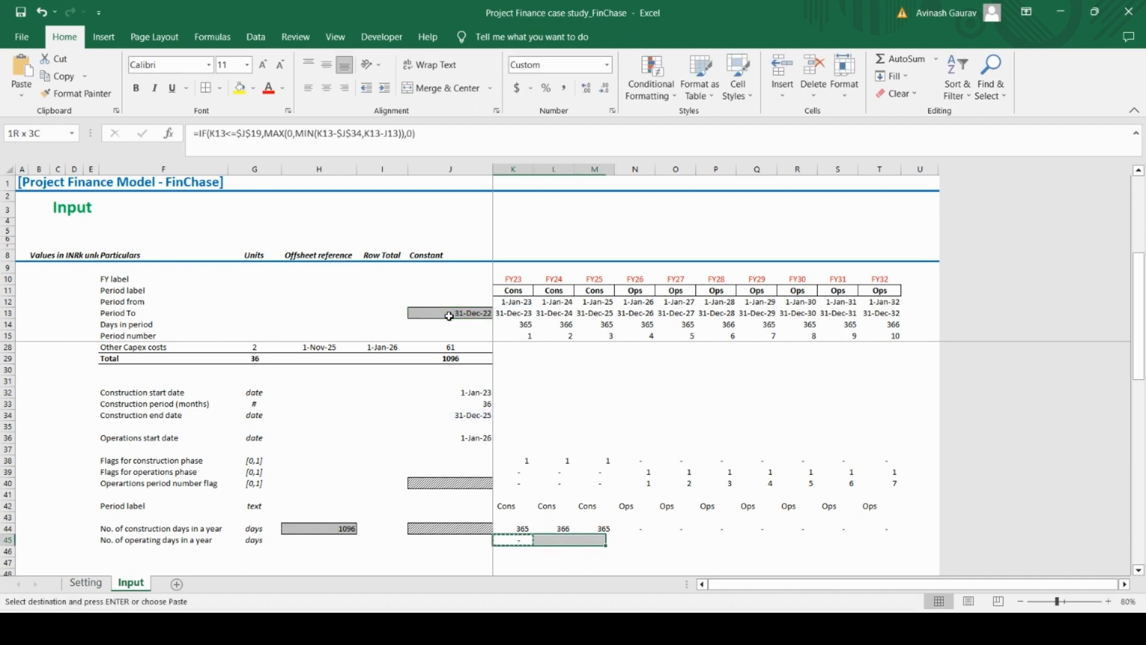
{"action": "key", "text": "ctrl+v"}
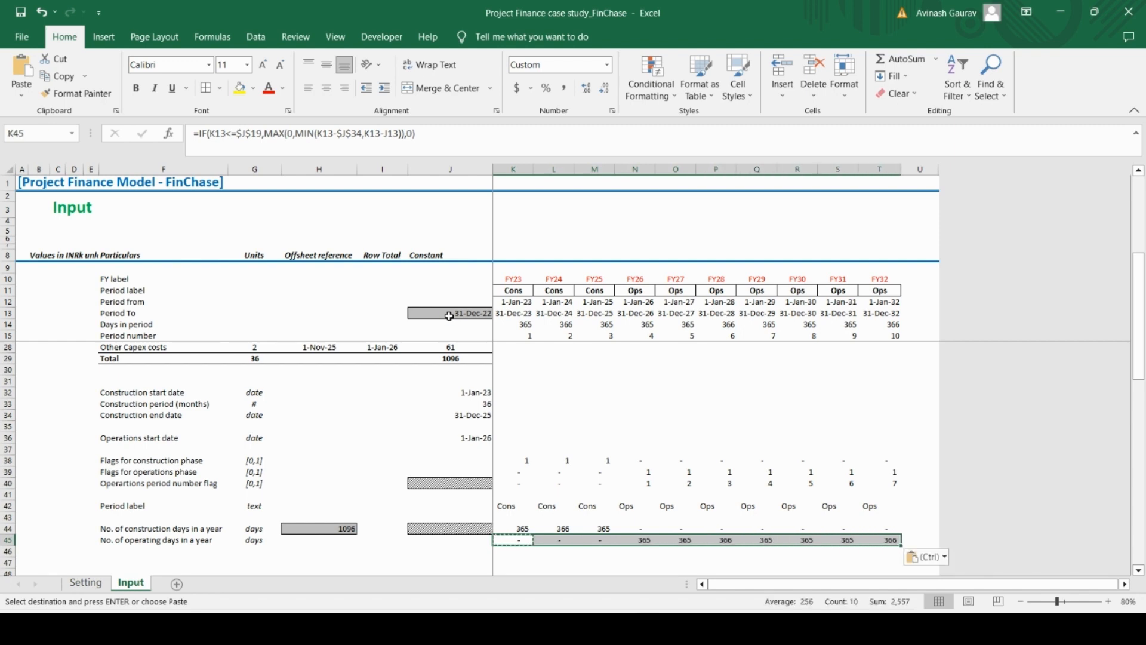
{"action": "key", "text": "Right"}
{"action": "key", "text": "Right"}
{"action": "key", "text": "Right"}
{"action": "key", "text": "Down"}
{"action": "key", "text": "Down"}
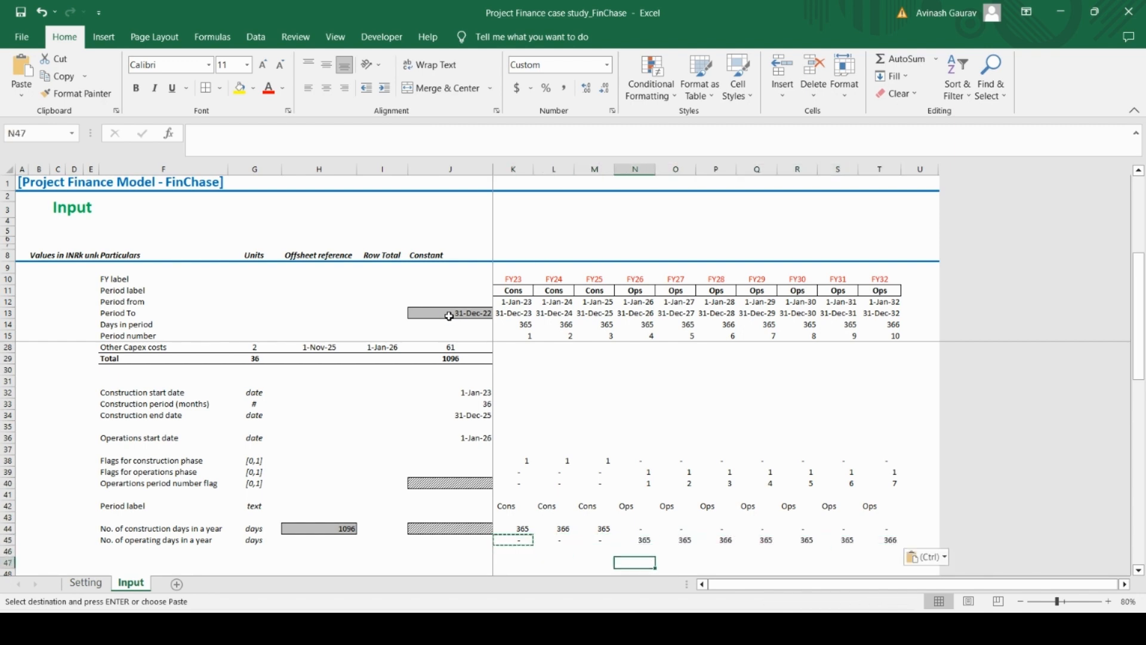
{"action": "key", "text": "Left"}
{"action": "key", "text": "Left"}
{"action": "key", "text": "Left"}
{"action": "key", "text": "Left"}
{"action": "key", "text": "Left"}
{"action": "key", "text": "Left"}
{"action": "key", "text": "Left"}
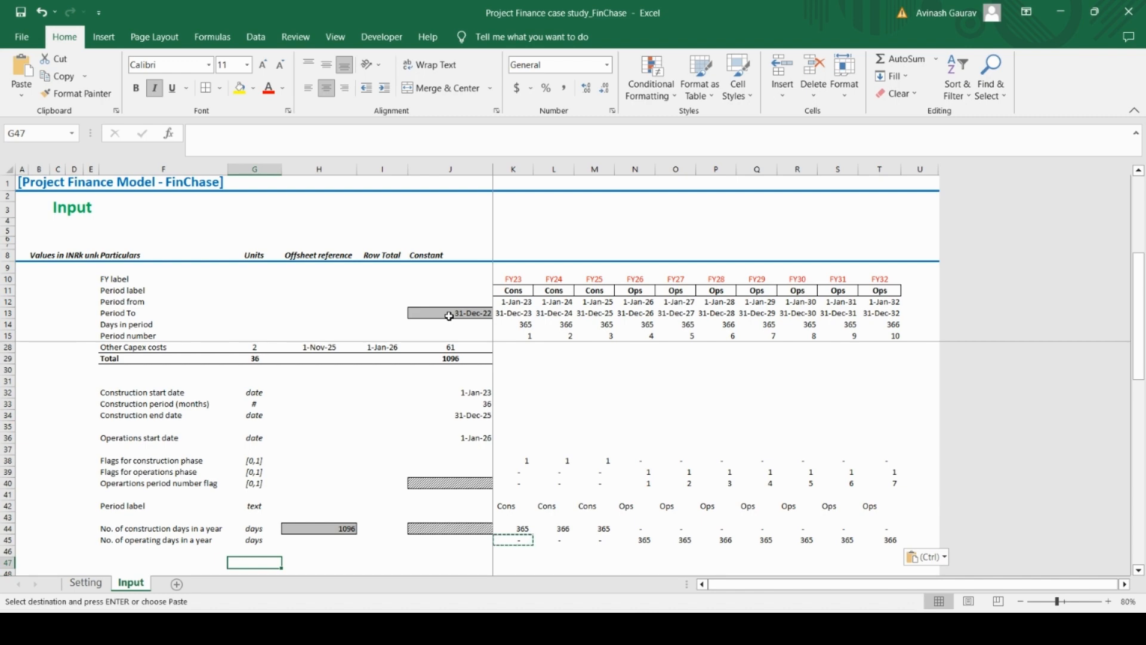
Switch to Case Study.pdf in Adobe Acrobat Reader and review the capital structure, product, COGS, OPEX, CAPEX and debt assumptions
{"action": "key", "text": "alt+Tab"}
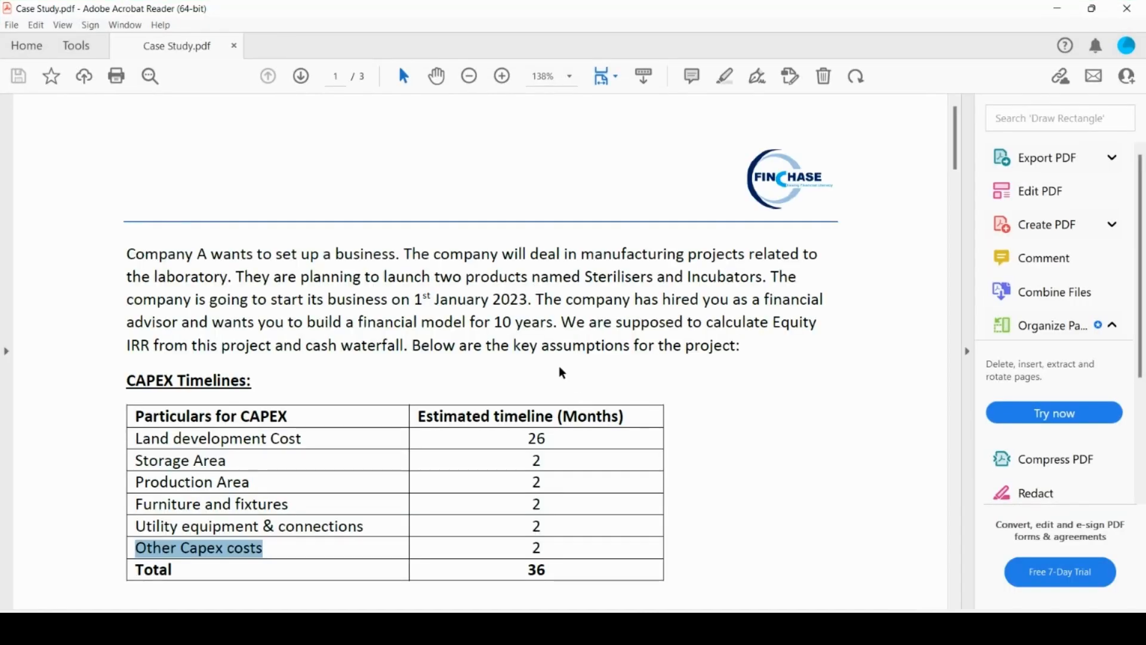
{"action": "scroll", "coordinate": [561, 372], "scroll_direction": "down", "scroll_amount": 4}
{"action": "left_click", "coordinate": [396, 436]}
{"action": "scroll", "coordinate": [345, 486], "scroll_direction": "down", "scroll_amount": 2}
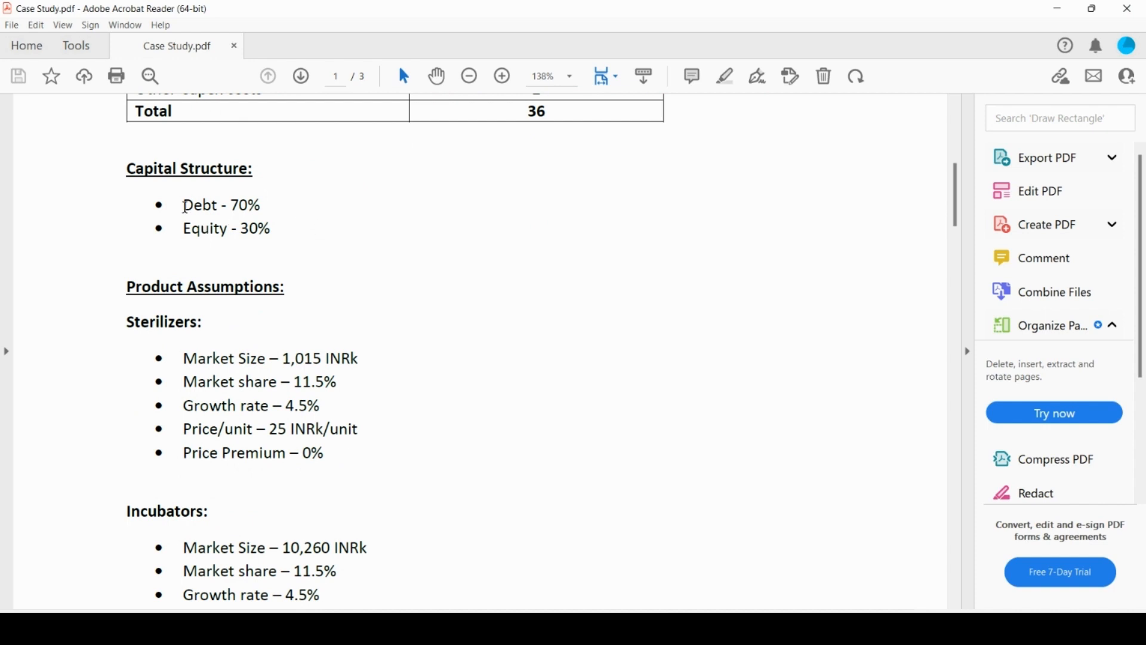
{"action": "left_click_drag", "start_coordinate": [184, 205], "coordinate": [265, 207]}
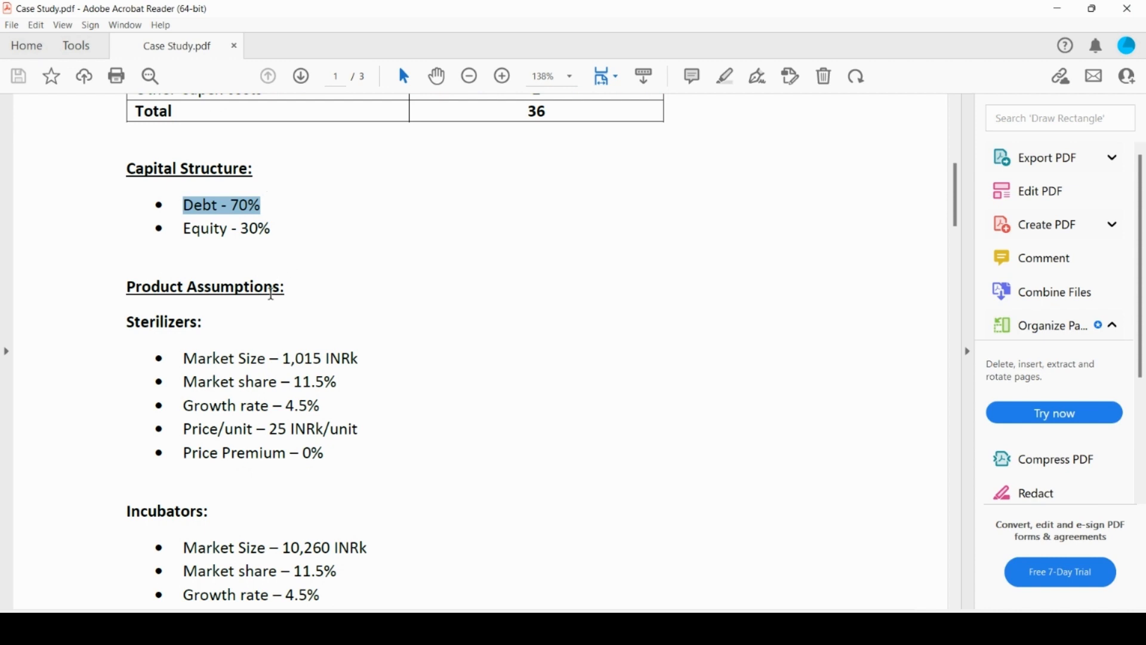
{"action": "scroll", "coordinate": [301, 309], "scroll_direction": "down", "scroll_amount": 2}
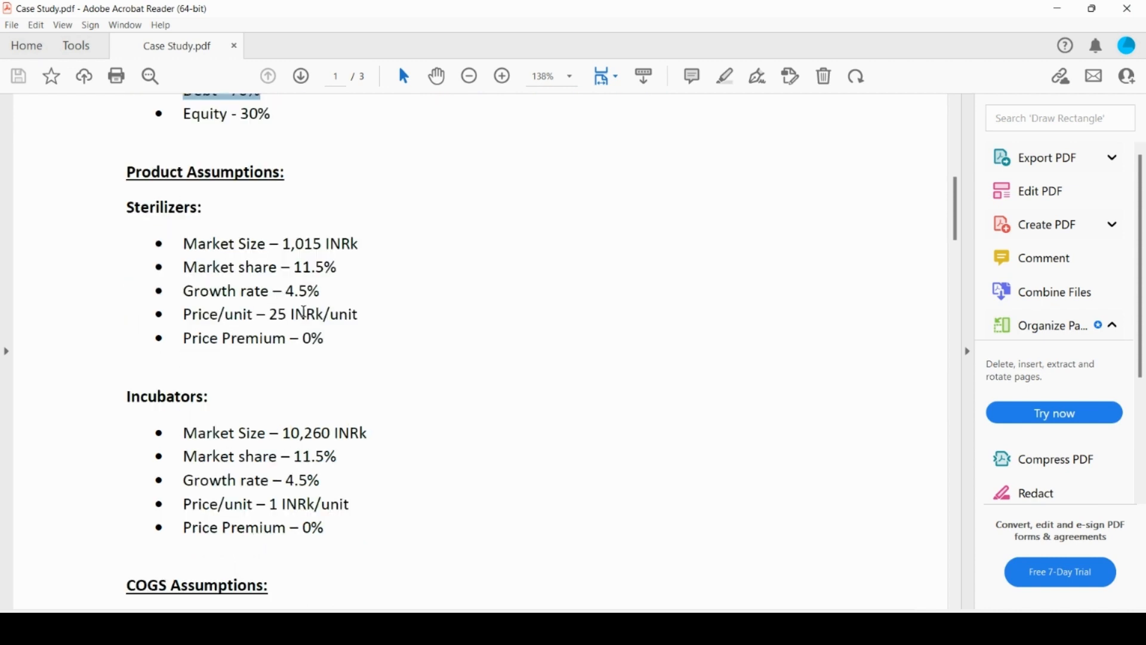
{"action": "scroll", "coordinate": [287, 331], "scroll_direction": "down", "scroll_amount": 12}
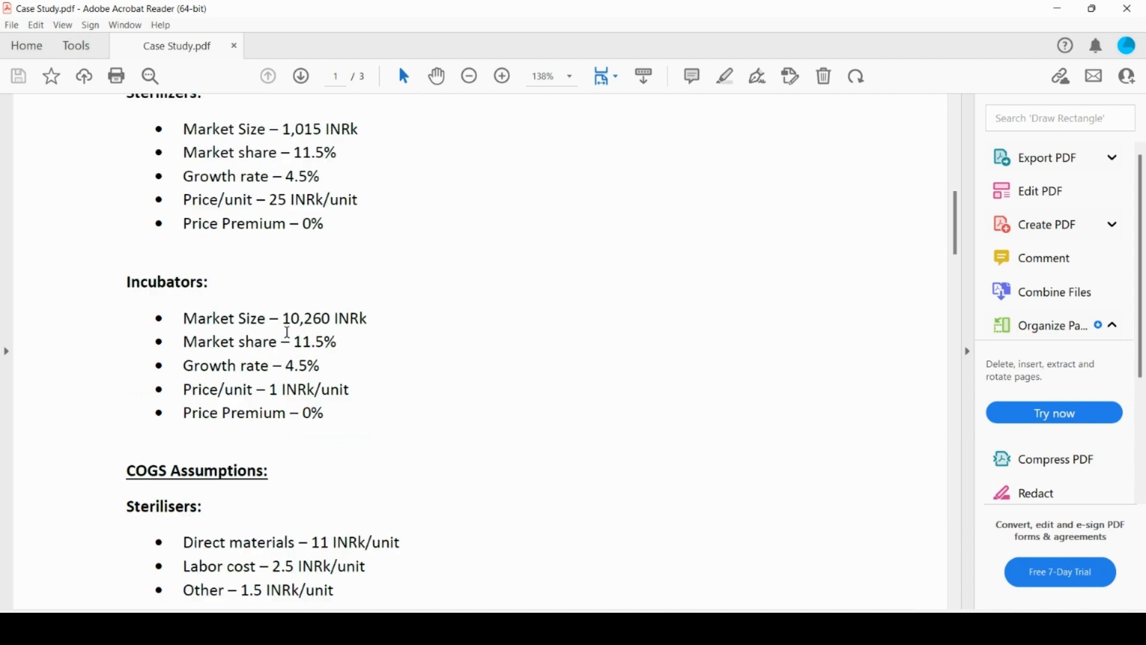
{"action": "scroll", "coordinate": [290, 339], "scroll_direction": "down", "scroll_amount": 20}
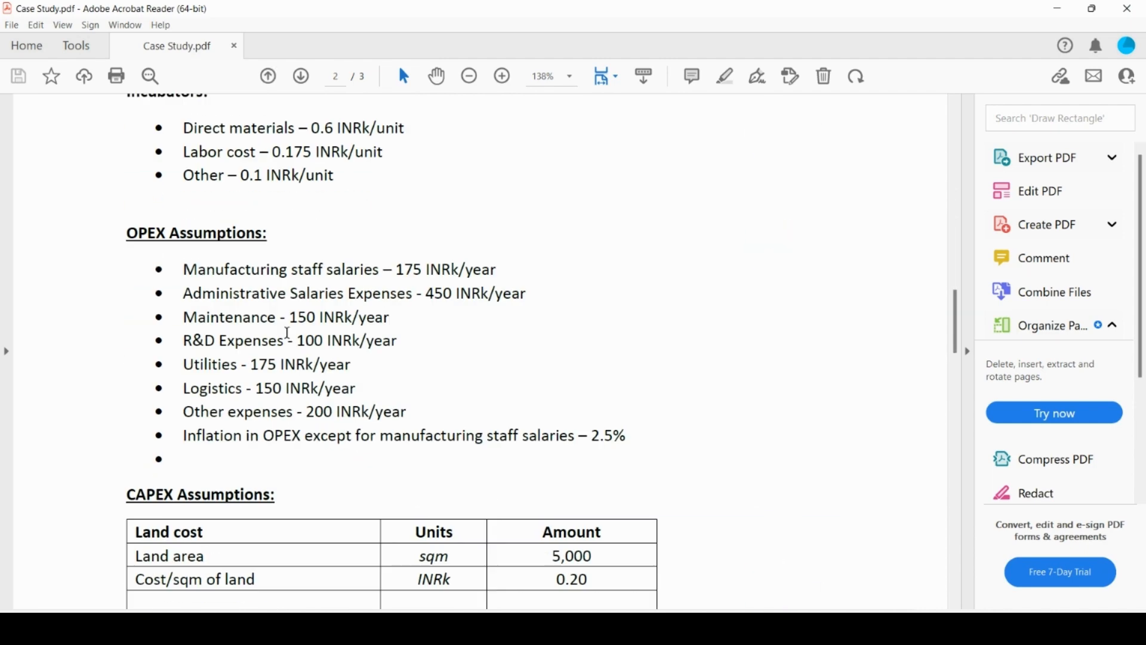
{"action": "scroll", "coordinate": [290, 339], "scroll_direction": "down", "scroll_amount": 15}
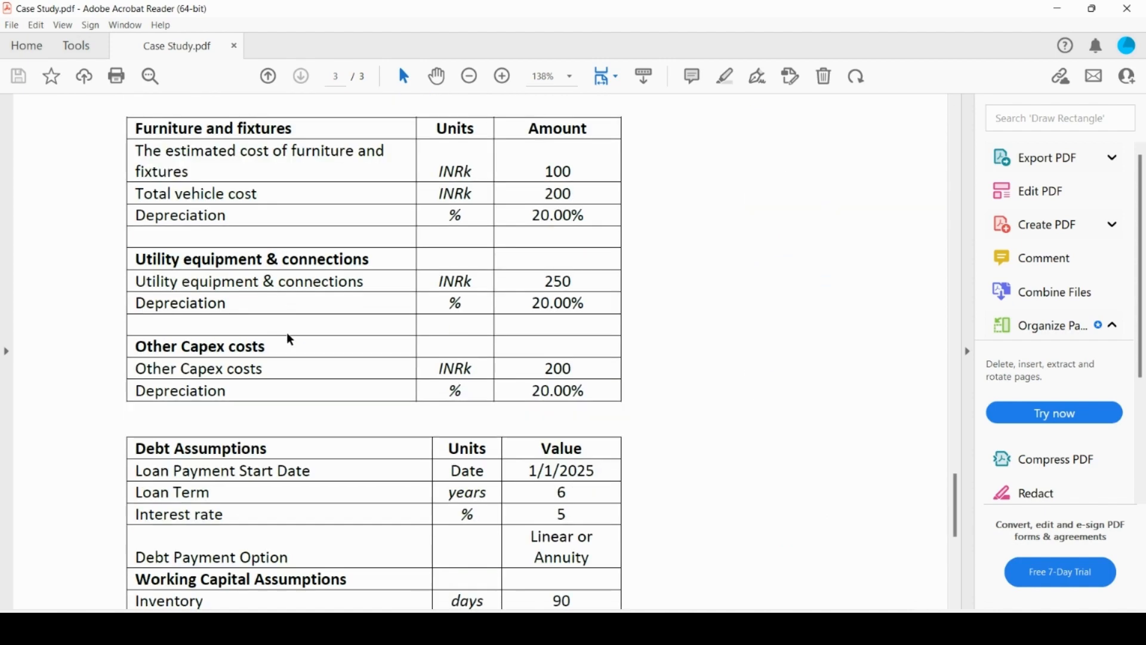
{"action": "scroll", "coordinate": [291, 339], "scroll_direction": "up", "scroll_amount": 20}
{"action": "scroll", "coordinate": [290, 340], "scroll_direction": "up", "scroll_amount": 10}
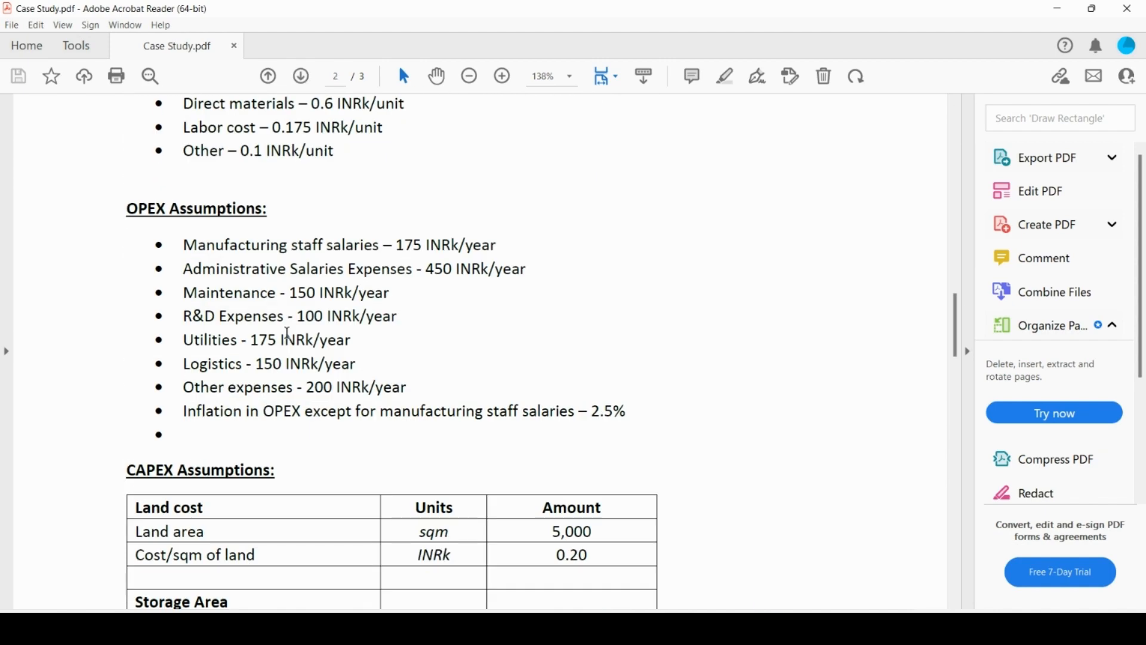
Review the case study's OPEX, COGS and product assumptions back up to the capital structure and CAPEX timelines
{"action": "scroll", "coordinate": [320, 337], "scroll_direction": "up", "scroll_amount": 6}
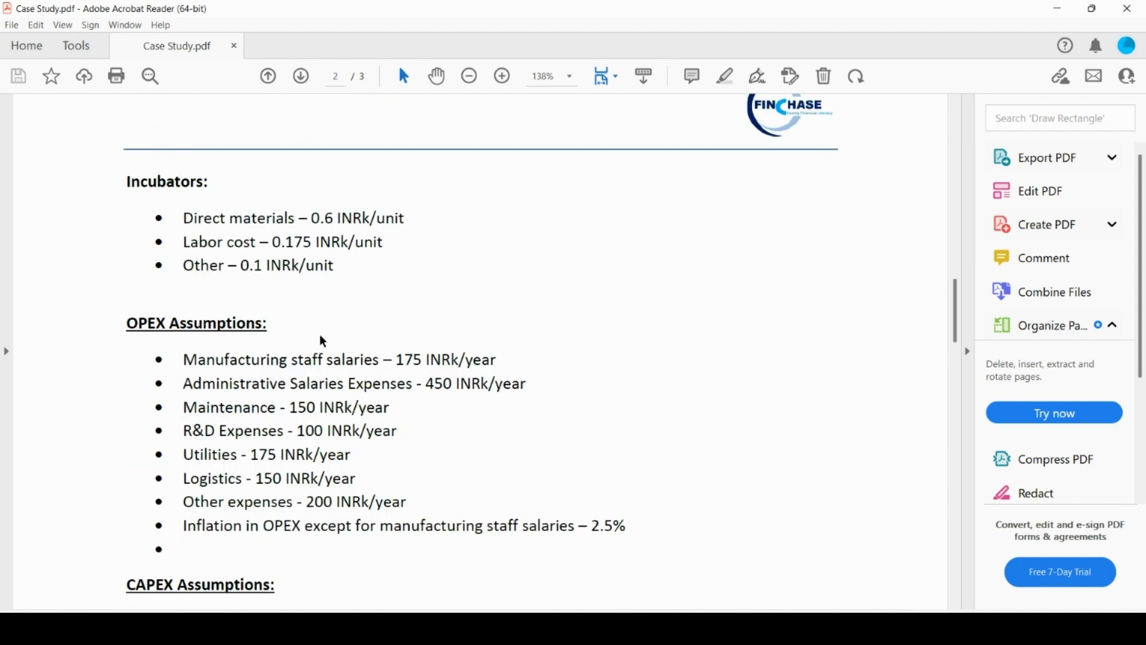
{"action": "scroll", "coordinate": [323, 342], "scroll_direction": "up", "scroll_amount": 4}
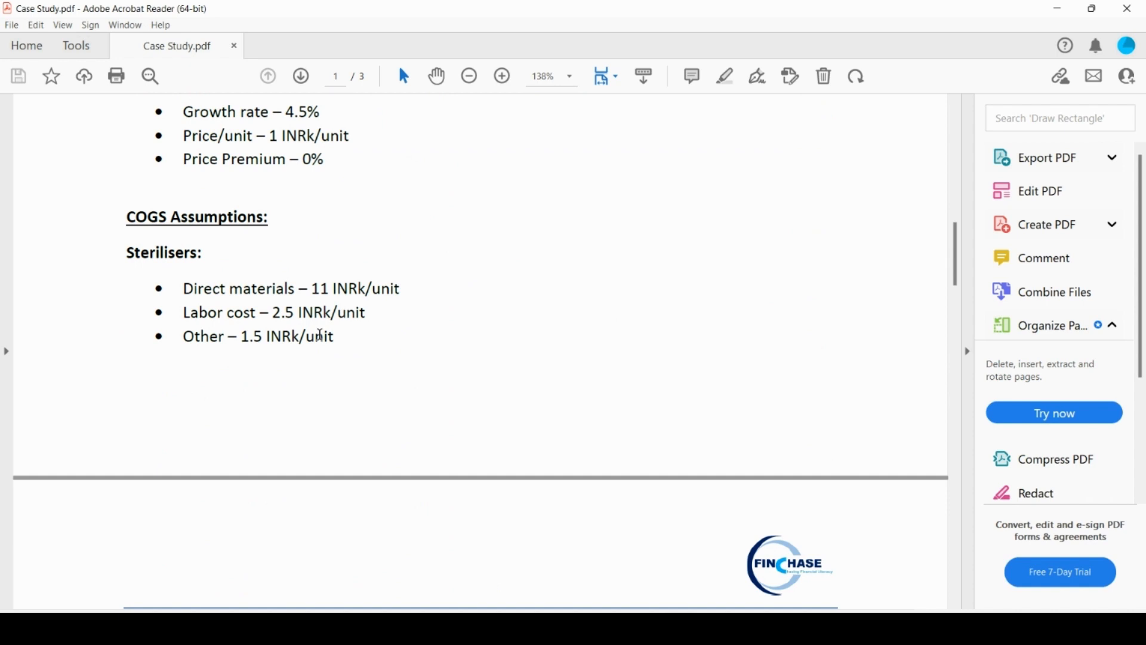
{"action": "scroll", "coordinate": [389, 272], "scroll_direction": "up", "scroll_amount": 4}
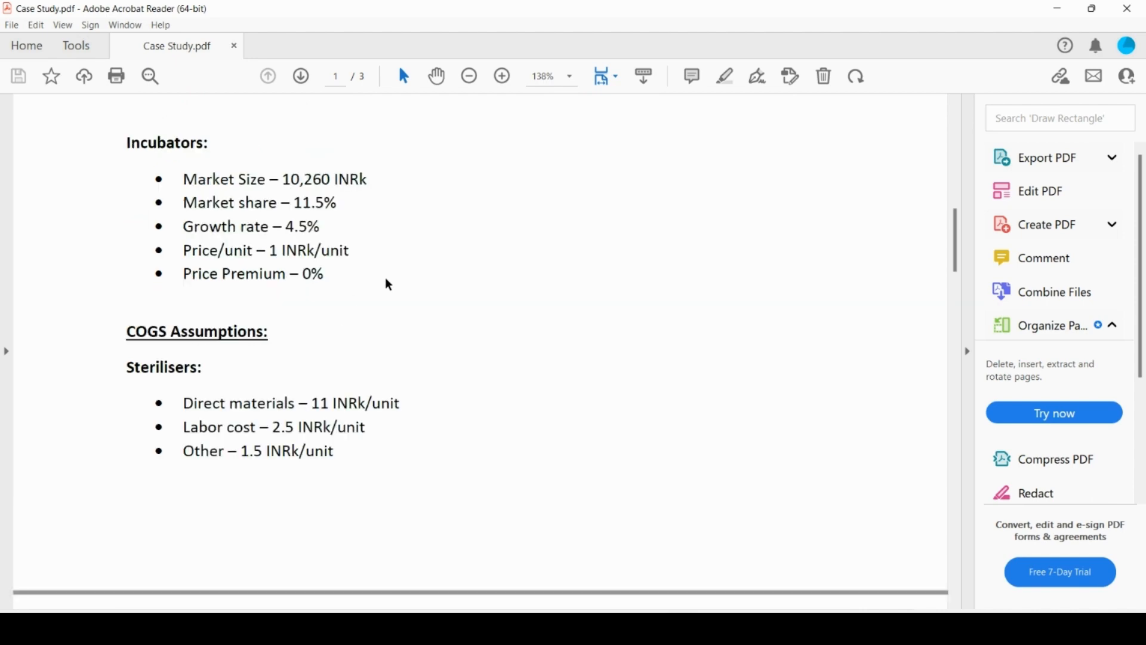
{"action": "scroll", "coordinate": [389, 284], "scroll_direction": "up", "scroll_amount": 4}
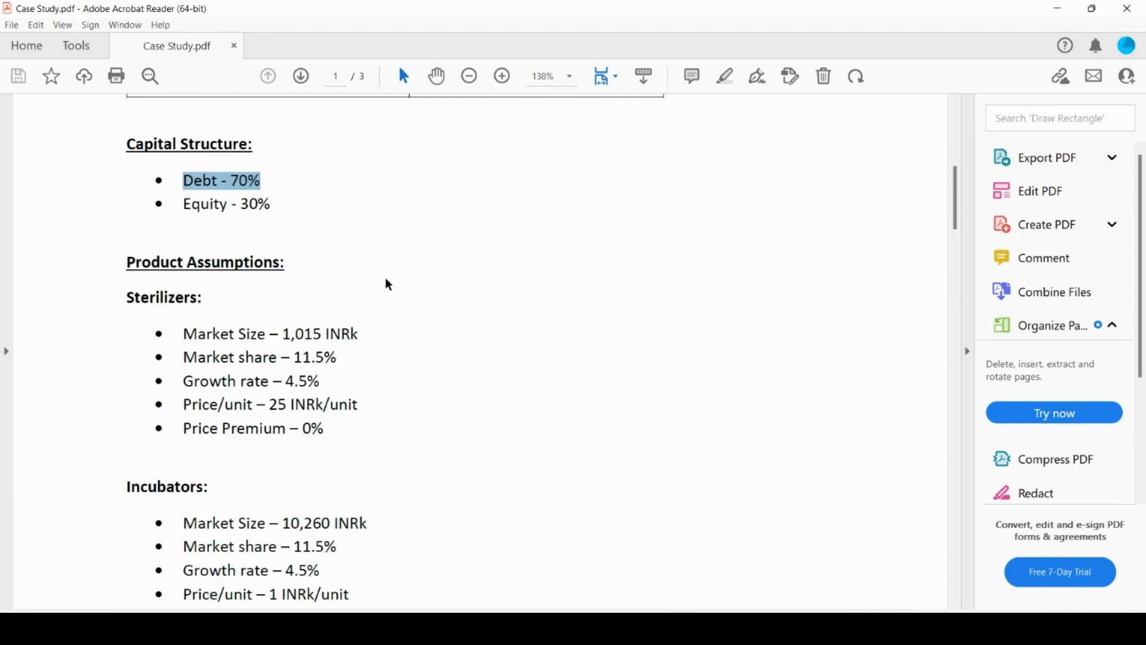
{"action": "scroll", "coordinate": [388, 285], "scroll_direction": "up", "scroll_amount": 8}
{"action": "scroll", "coordinate": [386, 277], "scroll_direction": "down", "scroll_amount": 4}
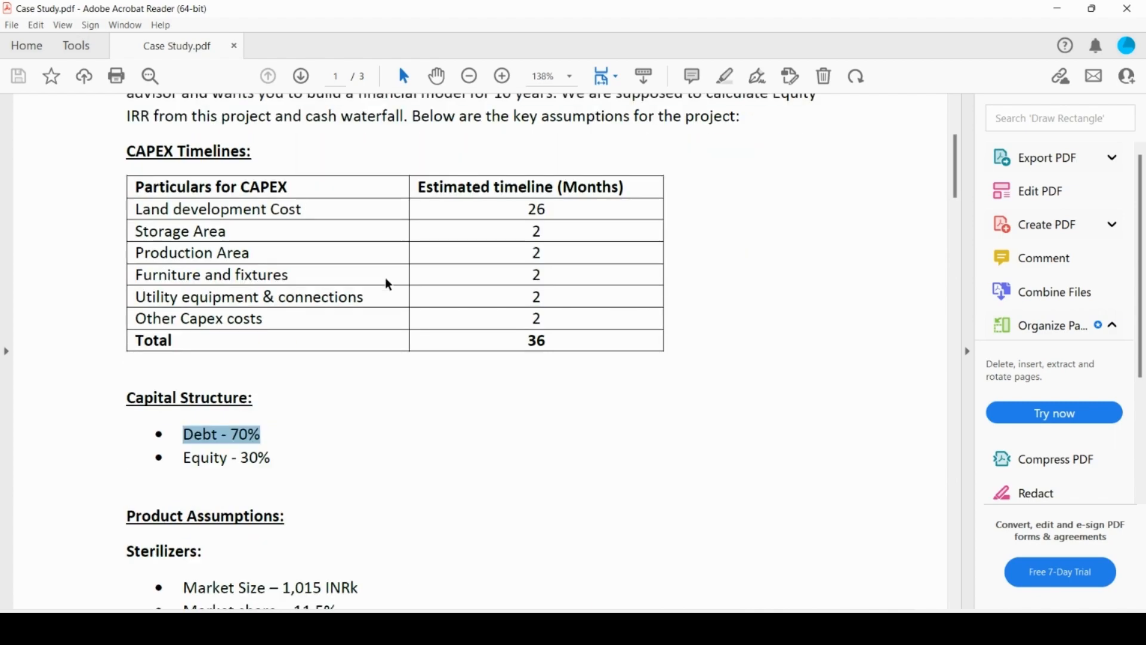
{"action": "left_click", "coordinate": [392, 448]}
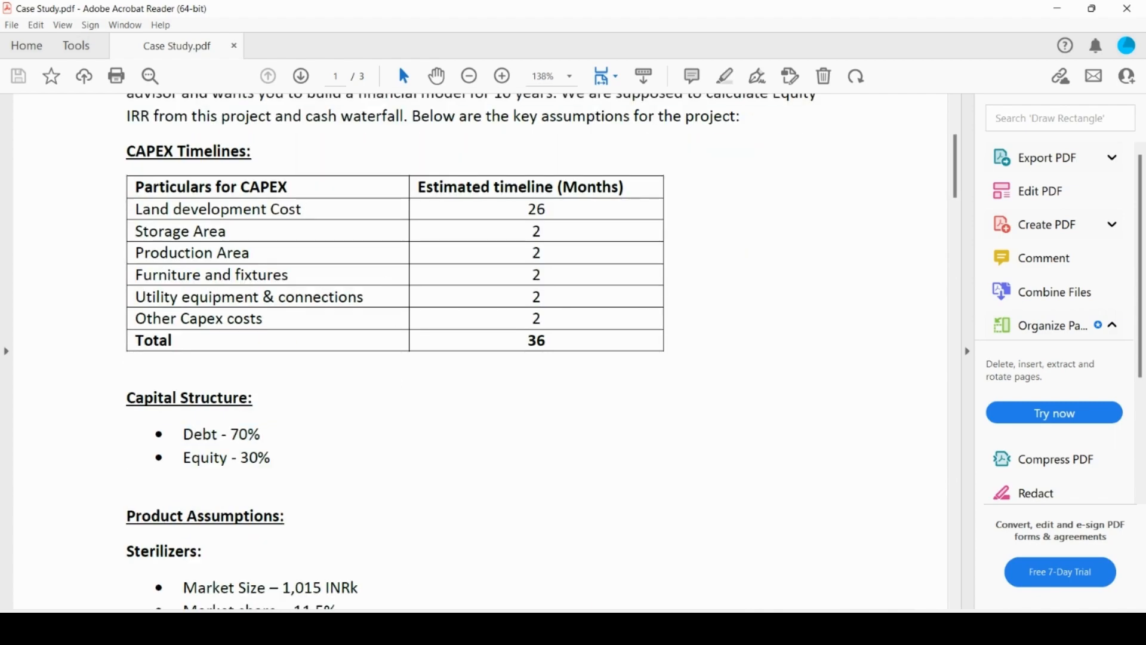
Switch to the Excel workbook and label row 47 of the Input sheet Inflation, with % as its unit
{"action": "key", "text": "alt+Tab"}
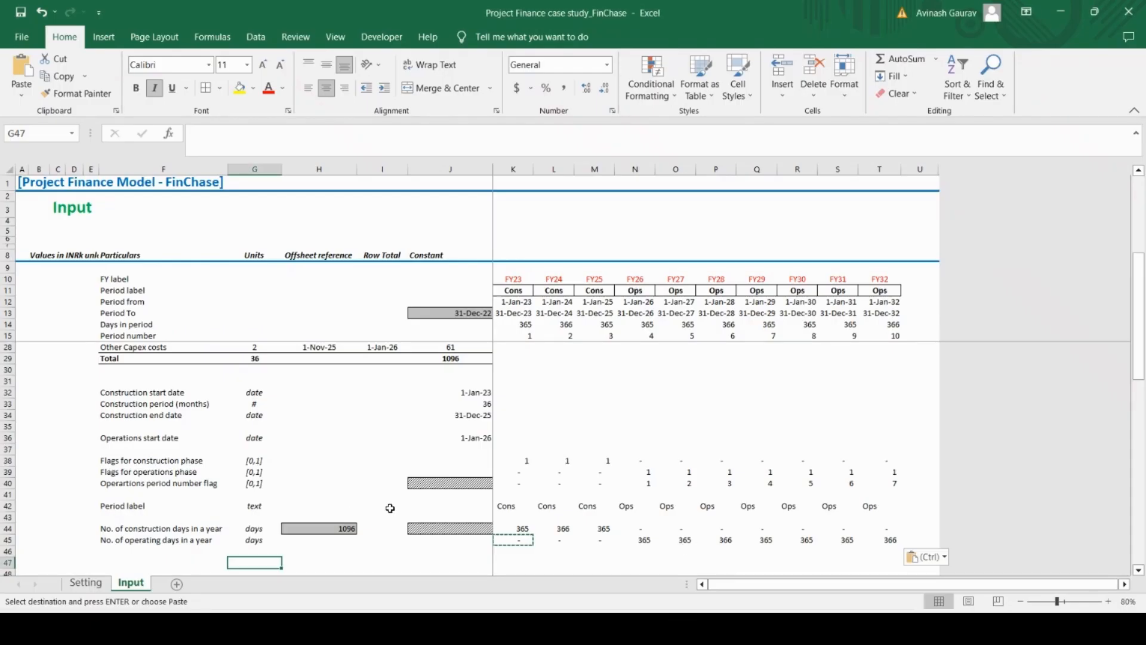
{"action": "key", "text": "Left"}
{"action": "key", "text": "Left"}
{"action": "key", "text": "Right"}
{"action": "key", "text": "Caps_Lock"}
{"action": "type", "text": "Inflation"}
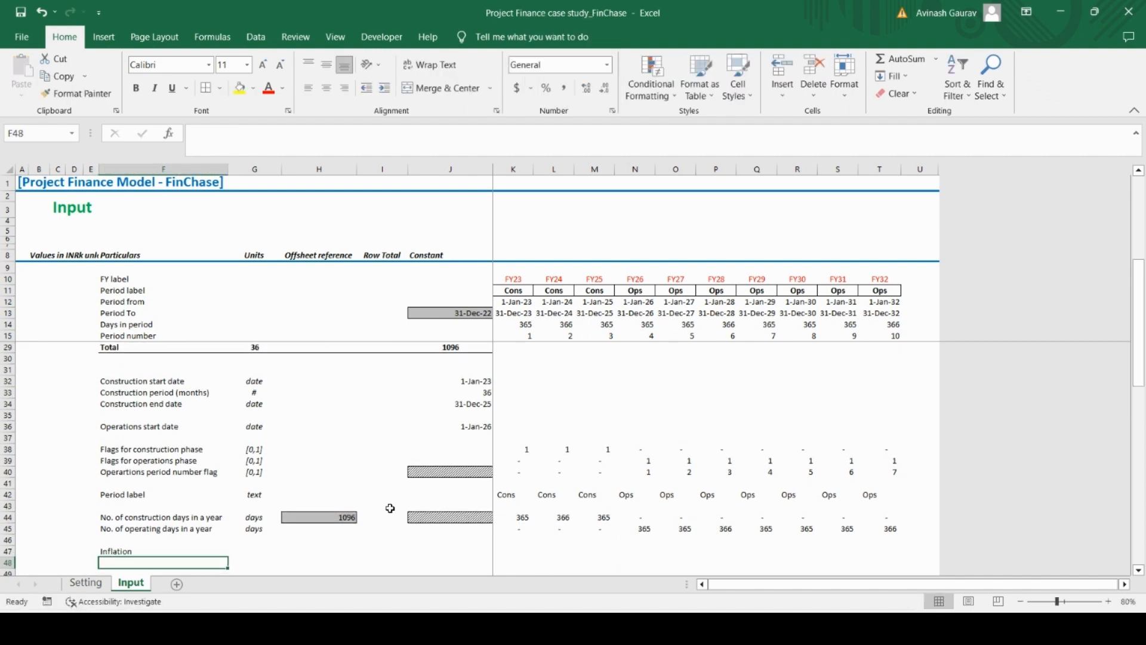
{"action": "key", "text": "Tab"}
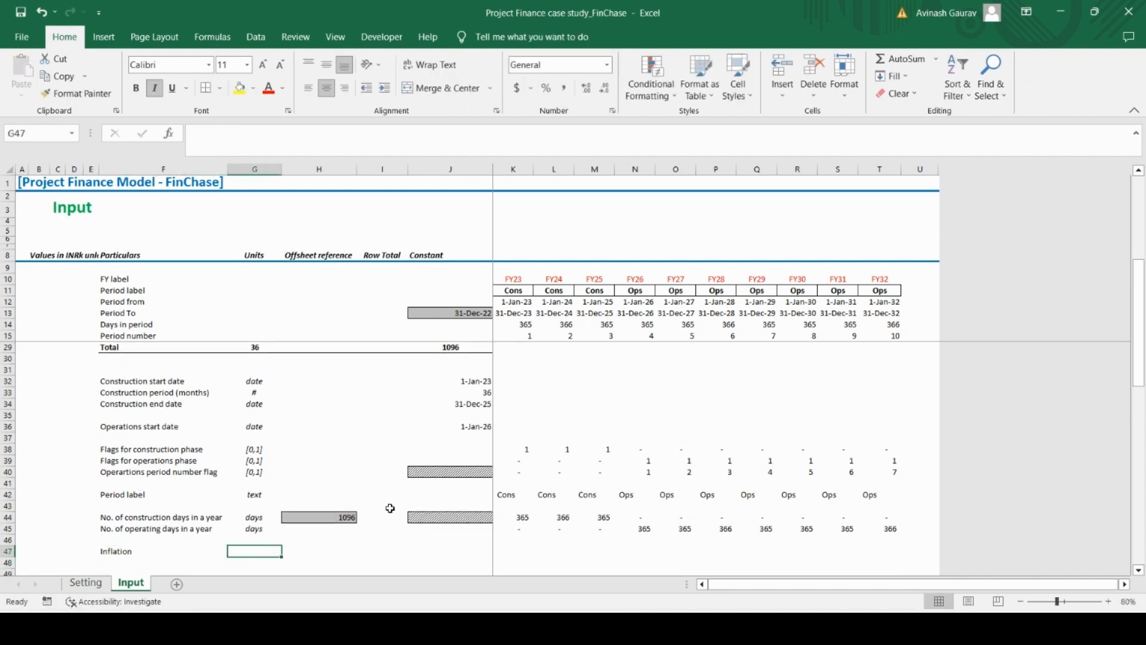
{"action": "type", "text": "%"}
{"action": "key", "text": "Tab"}
{"action": "key", "text": "Tab"}
{"action": "key", "text": "Tab"}
{"action": "key", "text": "Tab"}
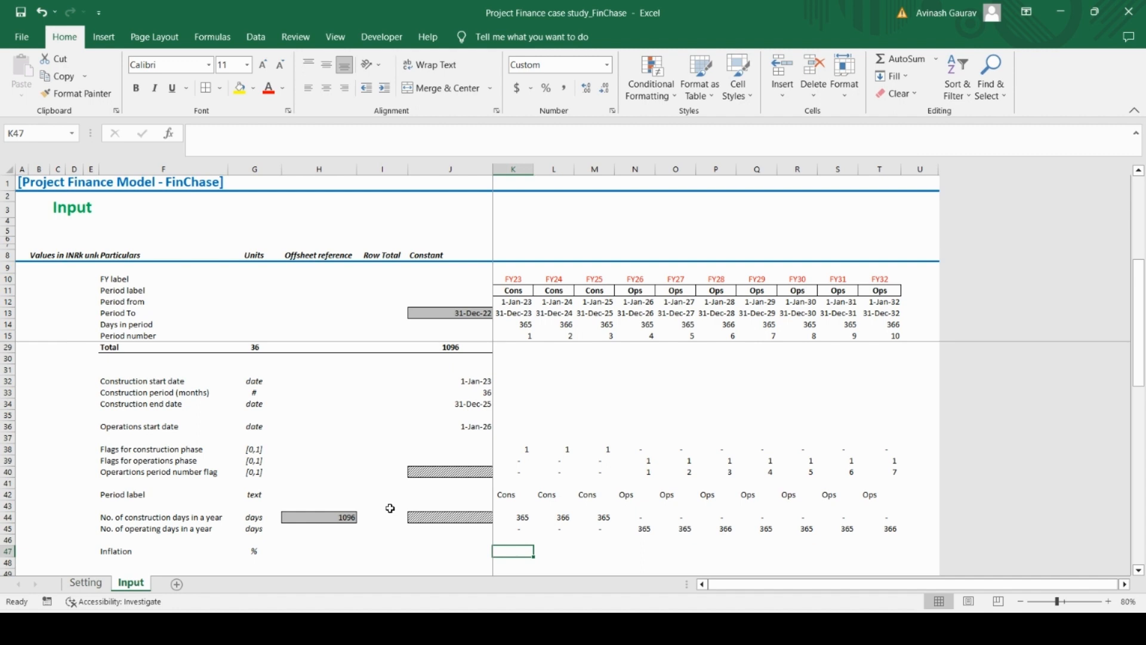
{"action": "key", "text": "Up"}
{"action": "key", "text": "Down"}
{"action": "key", "text": "Right"}
{"action": "key", "text": "Right"}
{"action": "key", "text": "Right"}
{"action": "key", "text": "Right"}
{"action": "key", "text": "Right"}
{"action": "key", "text": "Right"}
{"action": "key", "text": "Right"}
{"action": "key", "text": "Right"}
{"action": "key", "text": "Right"}
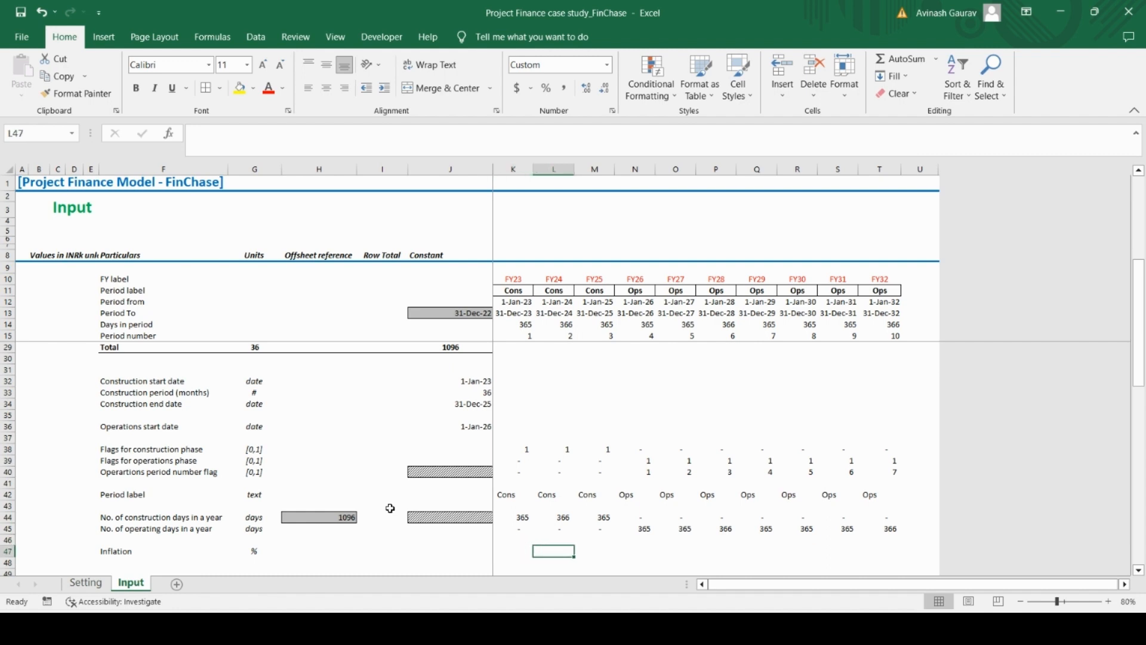
{"action": "key", "text": "Left"}
{"action": "key", "text": "Left"}
{"action": "key", "text": "Left"}
{"action": "key", "text": "Left"}
{"action": "key", "text": "Left"}
{"action": "key", "text": "Left"}
{"action": "key", "text": "Left"}
{"action": "key", "text": "Left"}
{"action": "key", "text": "Left"}
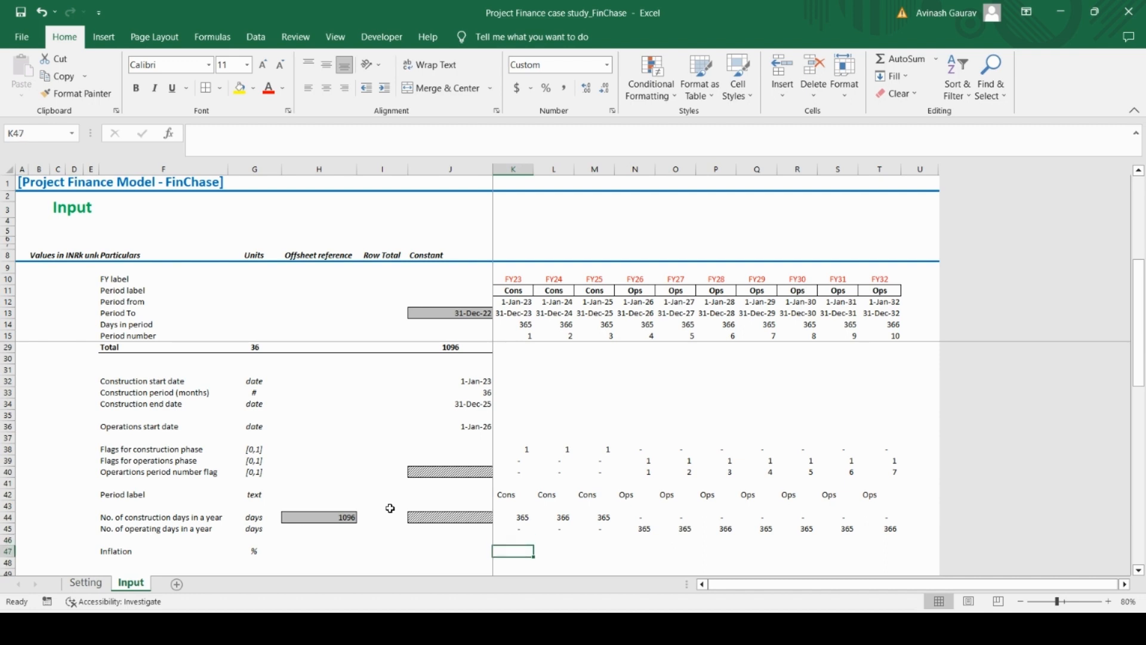
Enter inflation values of 0 for FY23 in K47 and 2.5 for FY24 in L47
{"action": "type", "text": "0"}
{"action": "key", "text": "ctrl+Return"}
{"action": "key", "text": "Right"}
{"action": "type", "text": "3"}
{"action": "key", "text": "Return"}
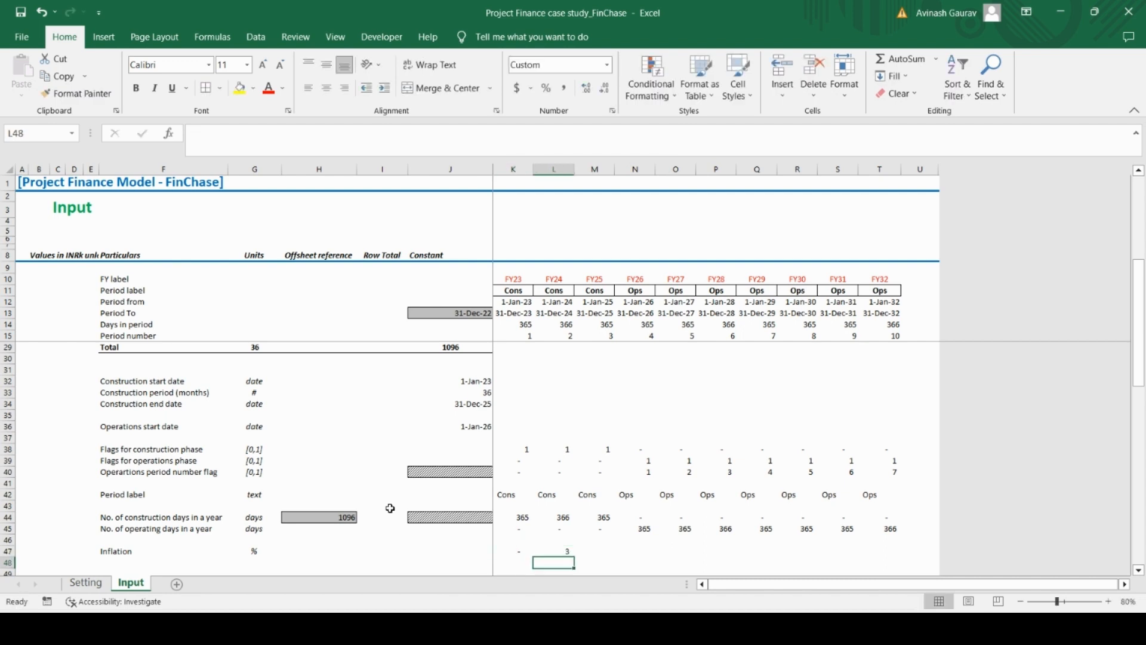
Format the inflation cells across the timeline, K47:T47, as percentages
{"action": "key", "text": "Up"}
{"action": "key", "text": "Left"}
{"action": "key", "text": "shift+Right"}
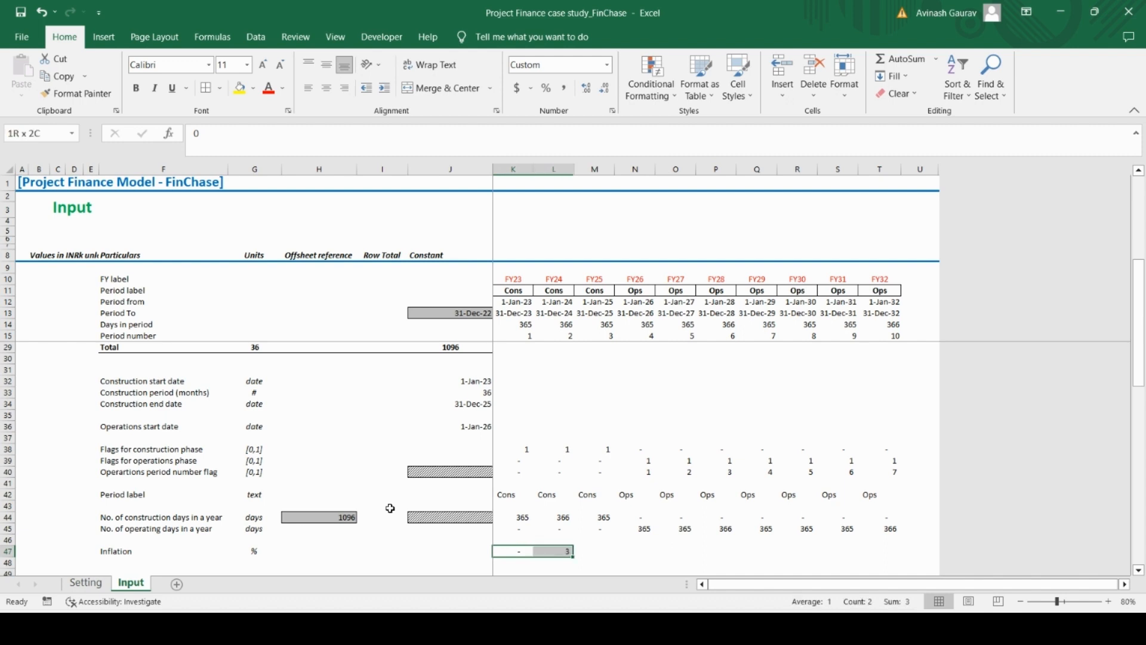
{"action": "key", "text": "ctrl+shift+Right"}
{"action": "key", "text": "shift+Left"}
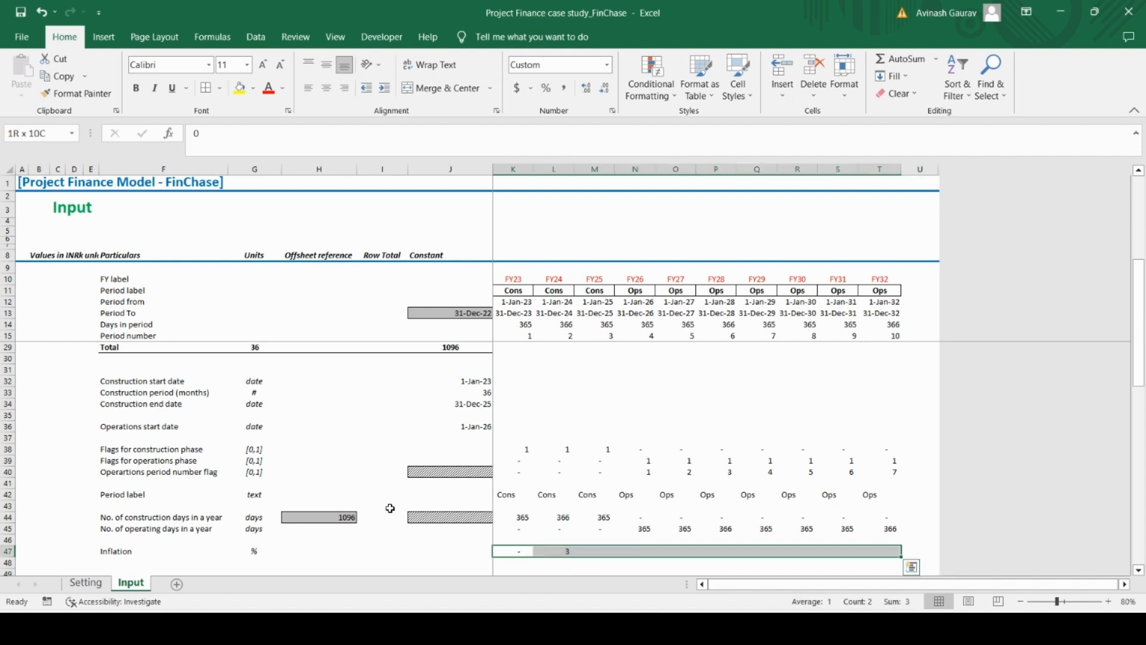
{"action": "key", "text": "alt"}
{"action": "key", "text": "h"}
{"action": "key", "text": "p"}
{"action": "key", "text": "Down"}
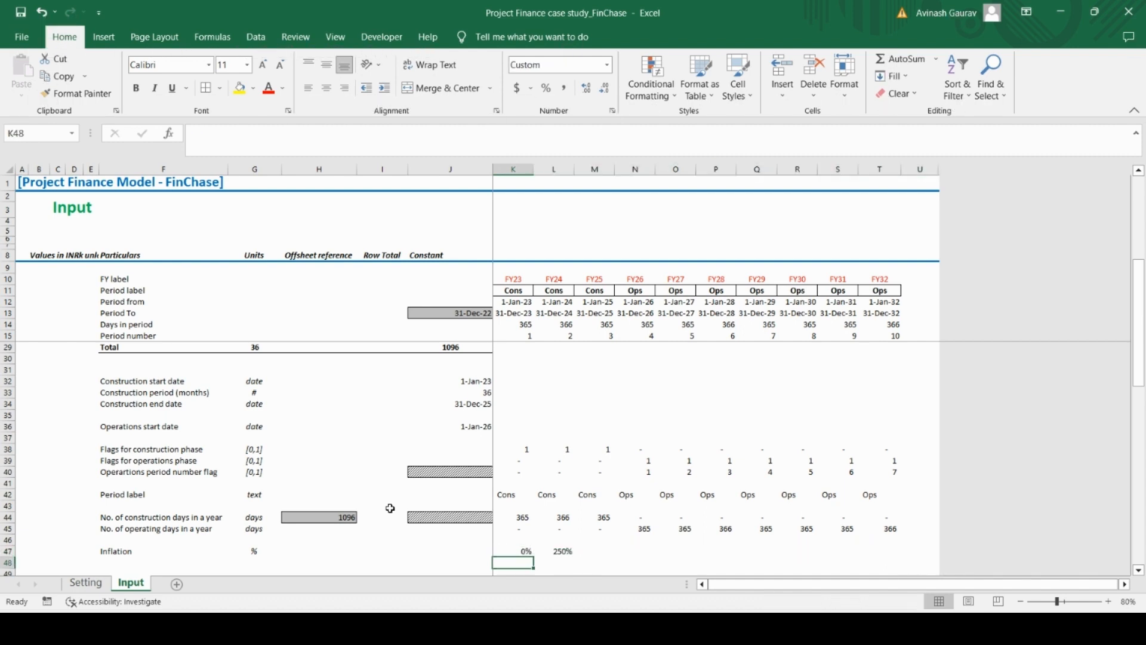
Set the FY24 inflation in L47 to 2.5% and display it with one decimal place
{"action": "key", "text": "Up"}
{"action": "key", "text": "Right"}
{"action": "type", "text": "2."}
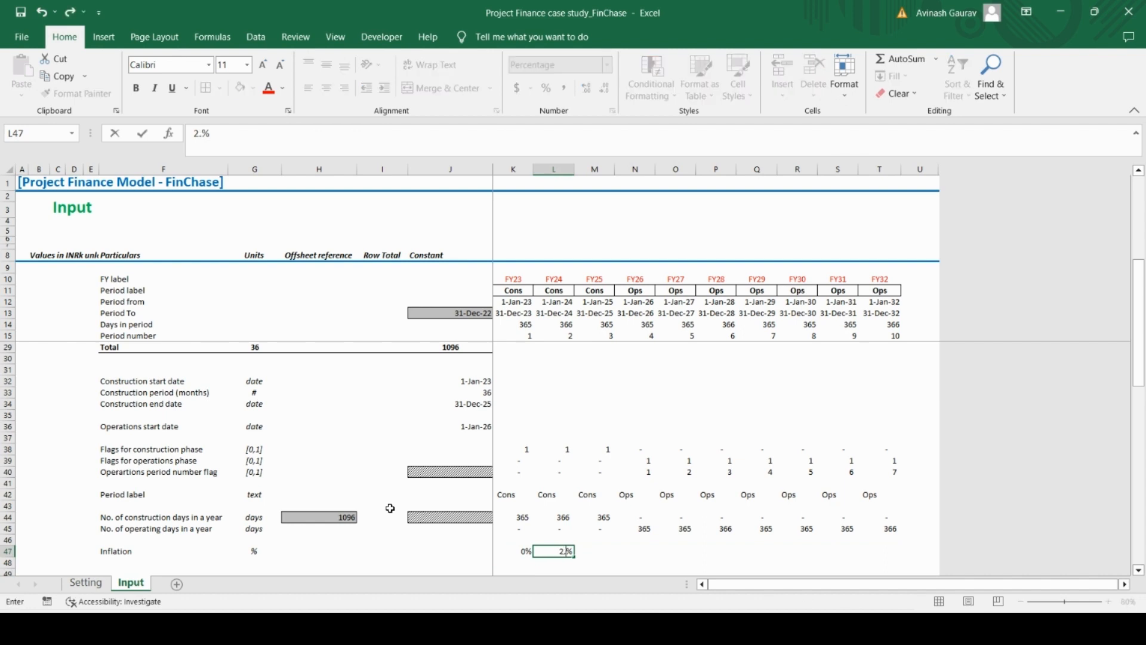
{"action": "type", "text": "5"}
{"action": "key", "text": "Return"}
{"action": "key", "text": "Up"}
{"action": "key", "text": "alt"}
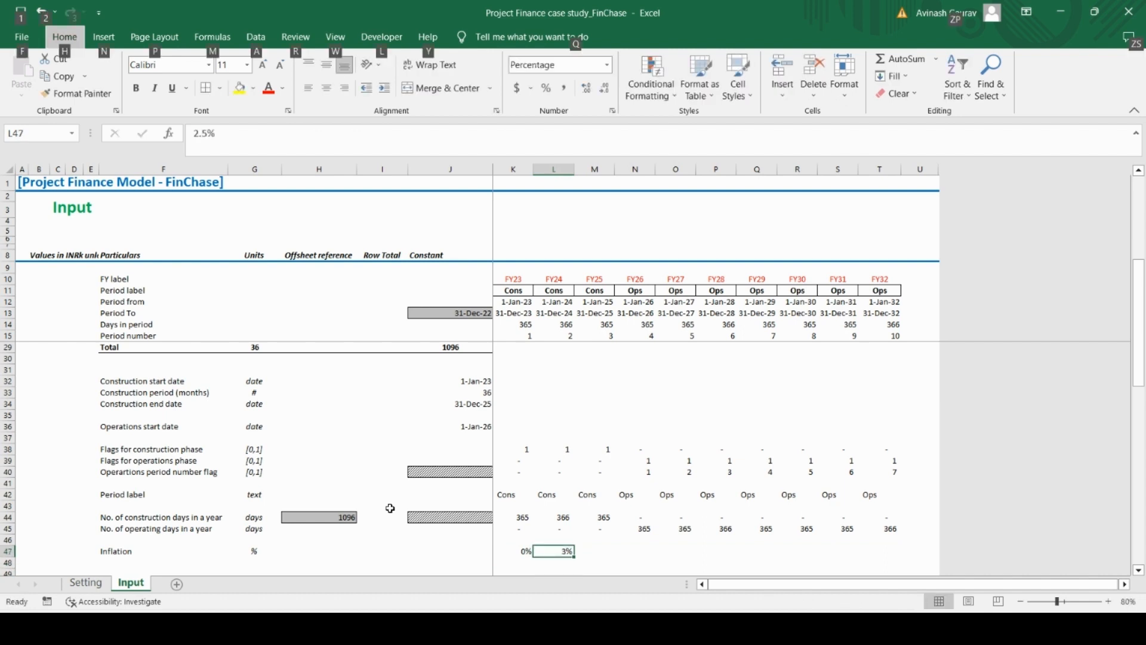
{"action": "key", "text": "h"}
{"action": "key", "text": "9"}
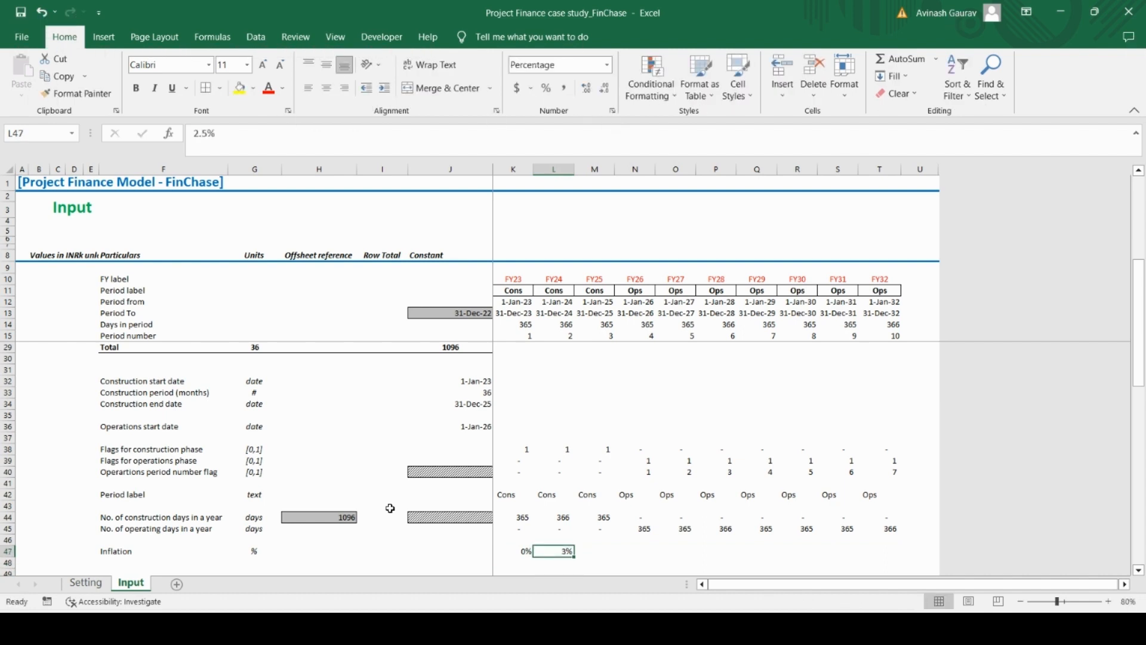
{"action": "left_click", "coordinate": [591, 96]}
Copy the 2.5% inflation rate from L47 across the remaining years to T47
{"action": "key", "text": "ctrl+c"}
{"action": "key", "text": "shift+Right"}
{"action": "key", "text": "shift+Right"}
{"action": "key", "text": "shift+Right"}
{"action": "key", "text": "shift+Right"}
{"action": "key", "text": "shift+Right"}
{"action": "key", "text": "shift+Right"}
{"action": "key", "text": "shift+Right"}
{"action": "key", "text": "shift+Right"}
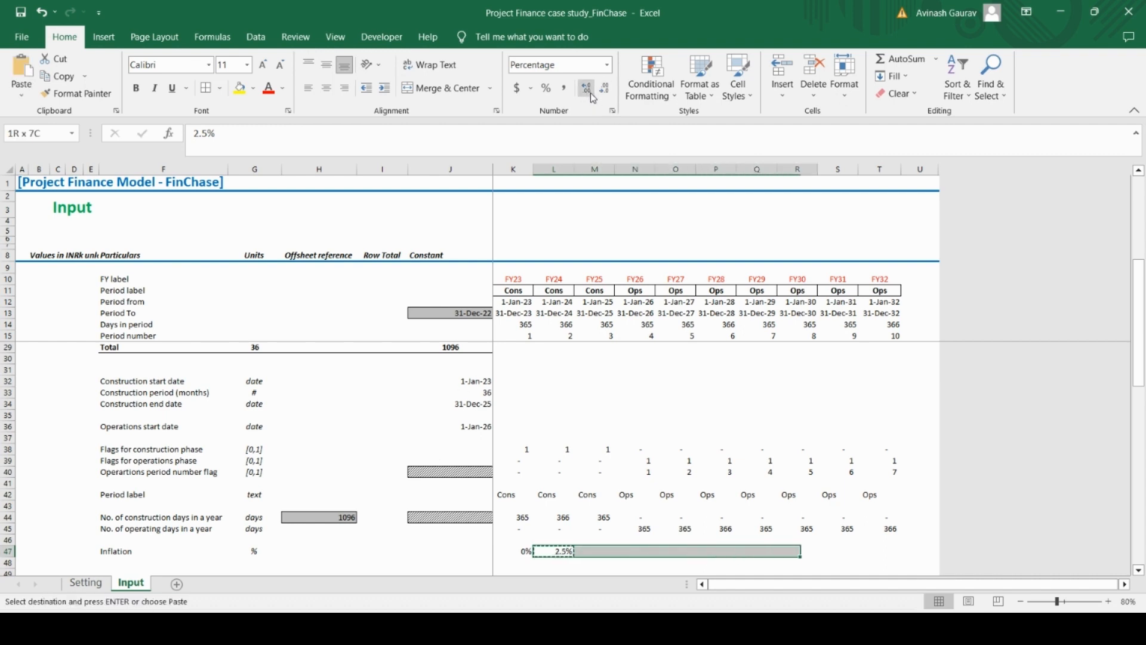
{"action": "key", "text": "ctrl+v"}
{"action": "key", "text": "Left"}
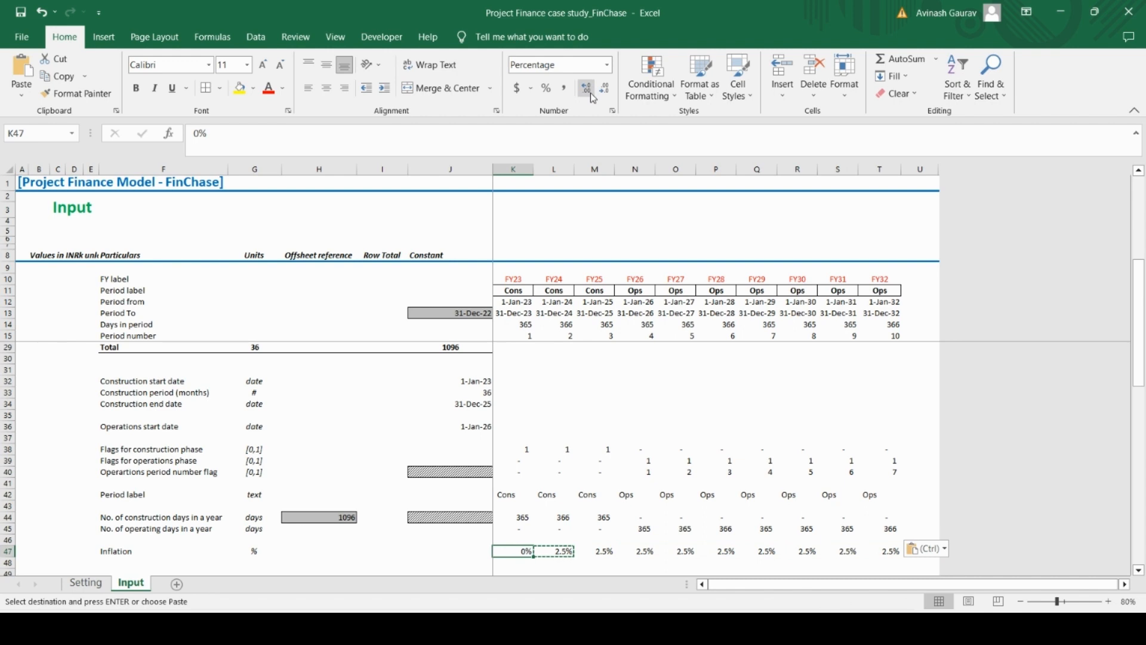
{"action": "key", "text": "Right"}
{"action": "key", "text": "Right"}
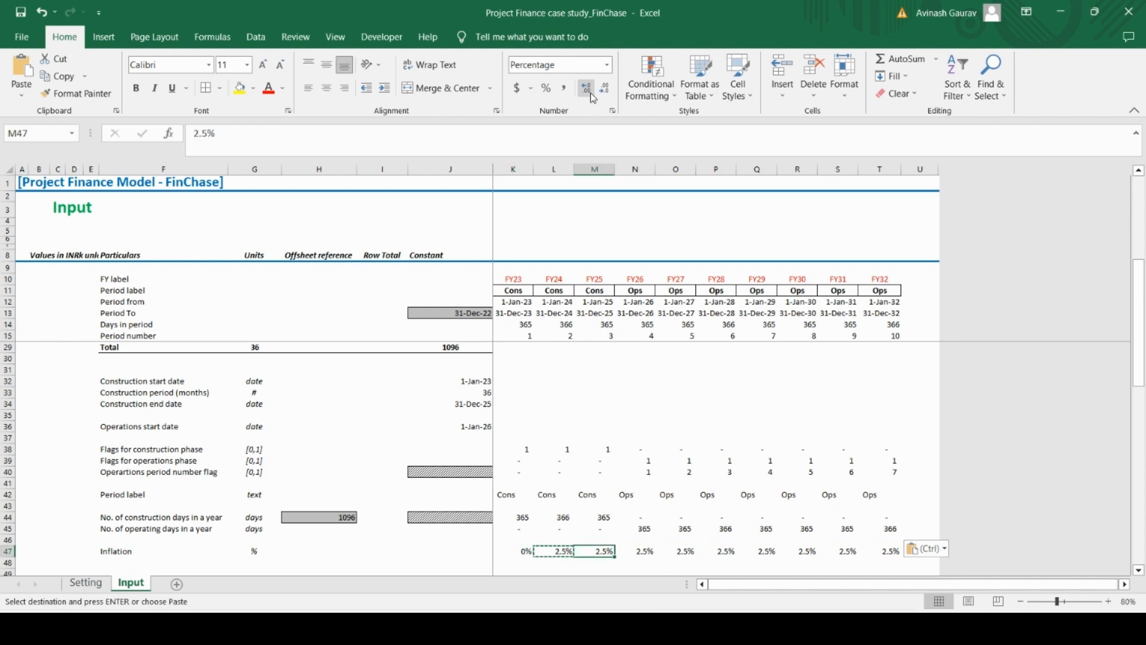
{"action": "key", "text": "Right"}
{"action": "key", "text": "Right"}
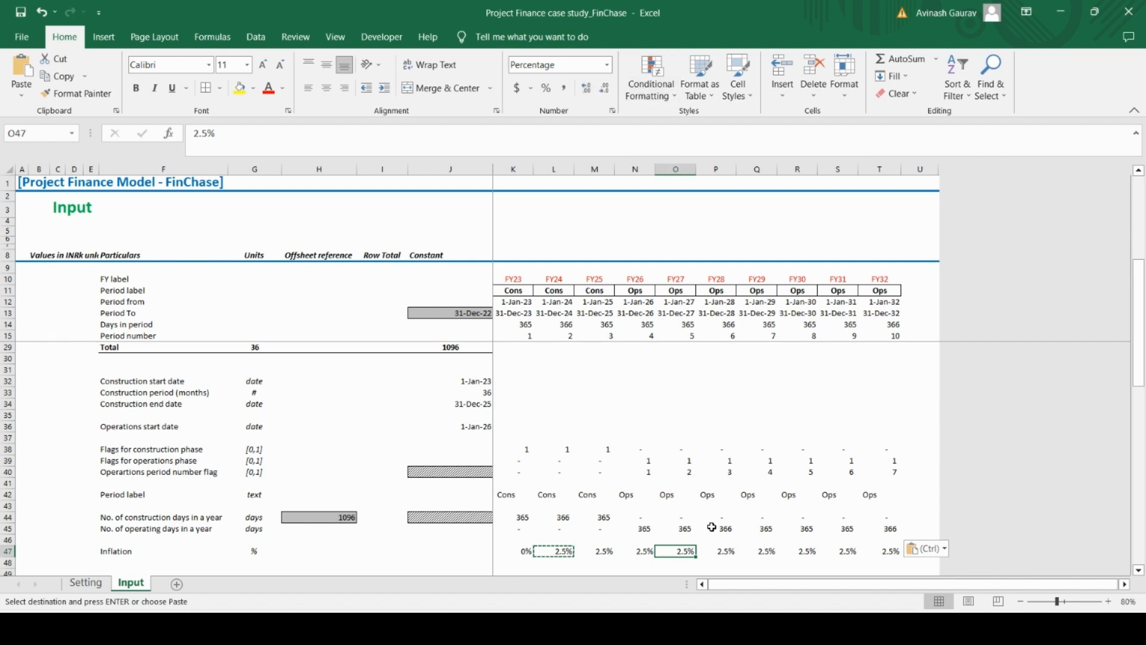
Apply the Input cells style to K47:T47 and format the values as percentages with one decimal place
{"action": "key", "text": "Left"}
{"action": "key", "text": "Left"}
{"action": "key", "text": "Left"}
{"action": "key", "text": "Left"}
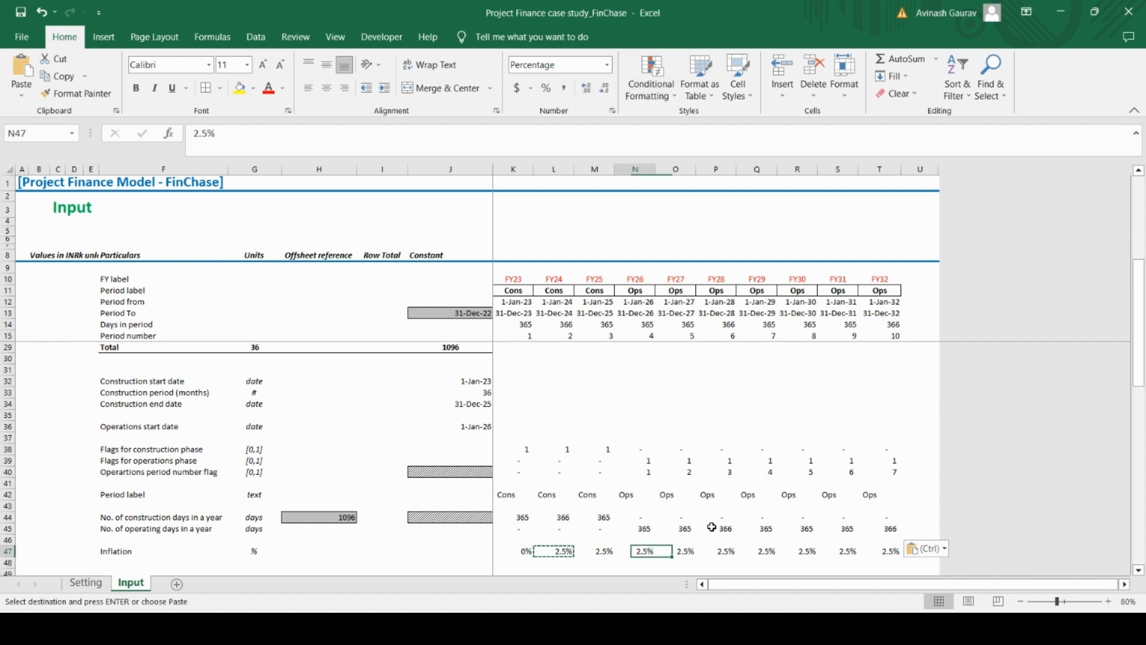
{"action": "key", "text": "ctrl+shift+Right"}
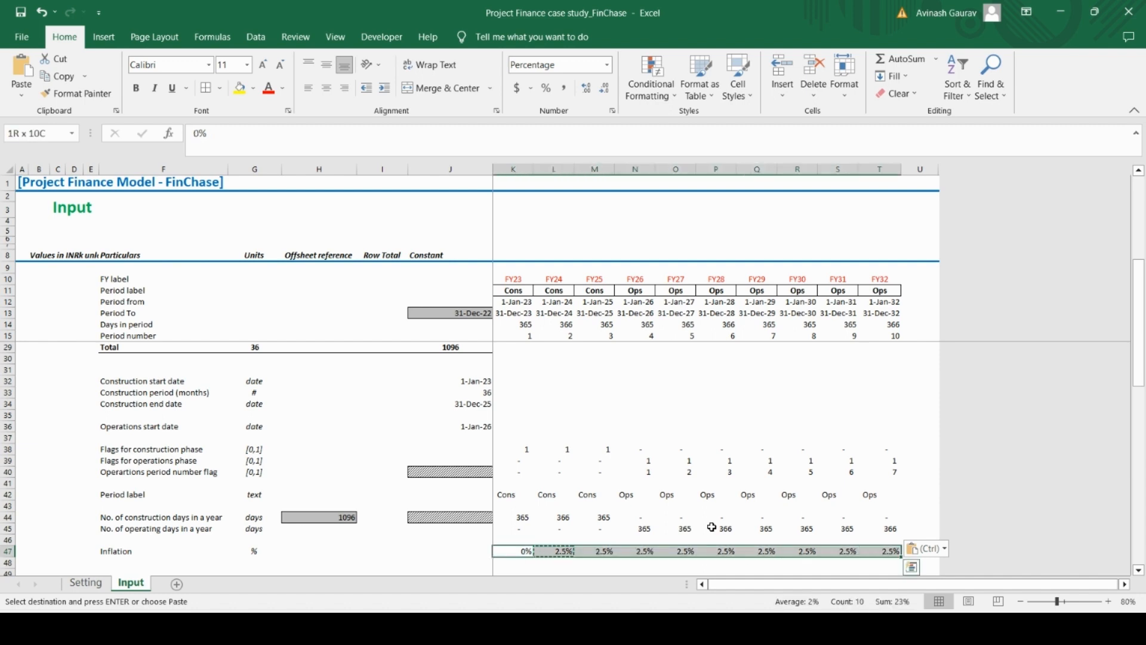
{"action": "left_click", "coordinate": [738, 84]}
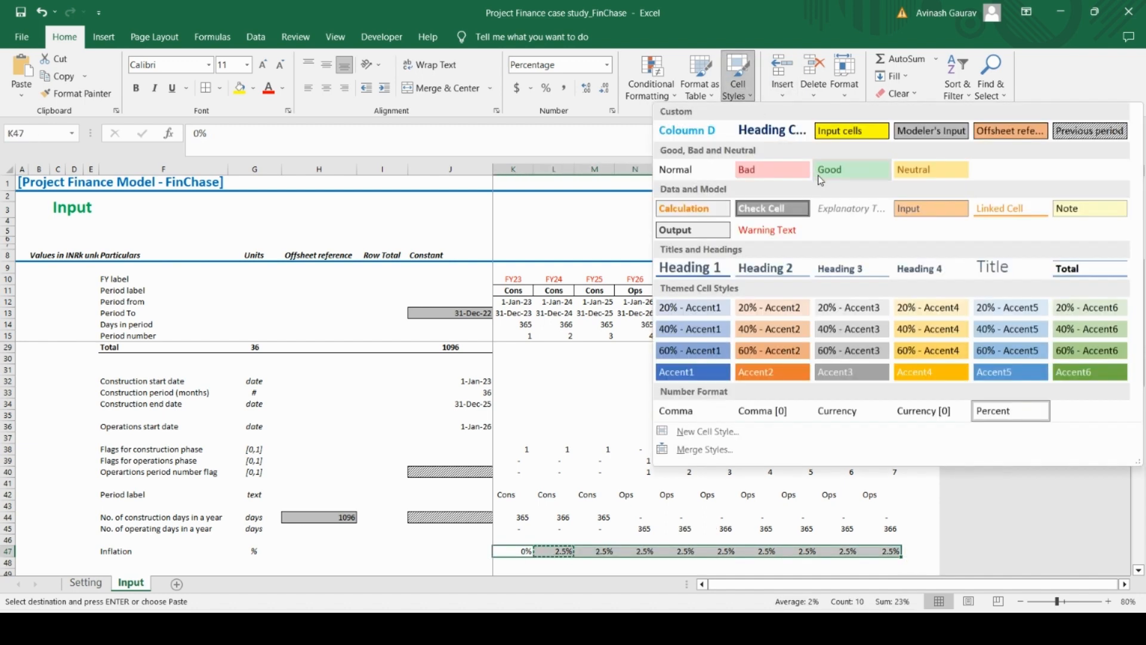
{"action": "left_click", "coordinate": [852, 131]}
{"action": "key", "text": "alt"}
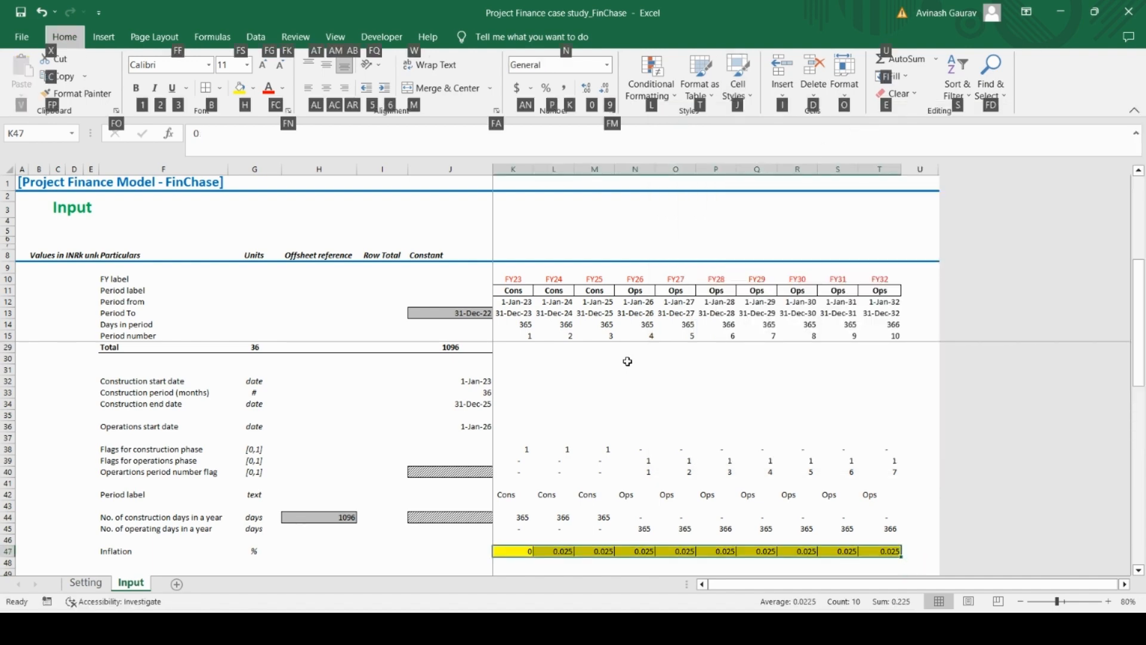
{"action": "key", "text": "p"}
{"action": "left_click", "coordinate": [587, 88]}
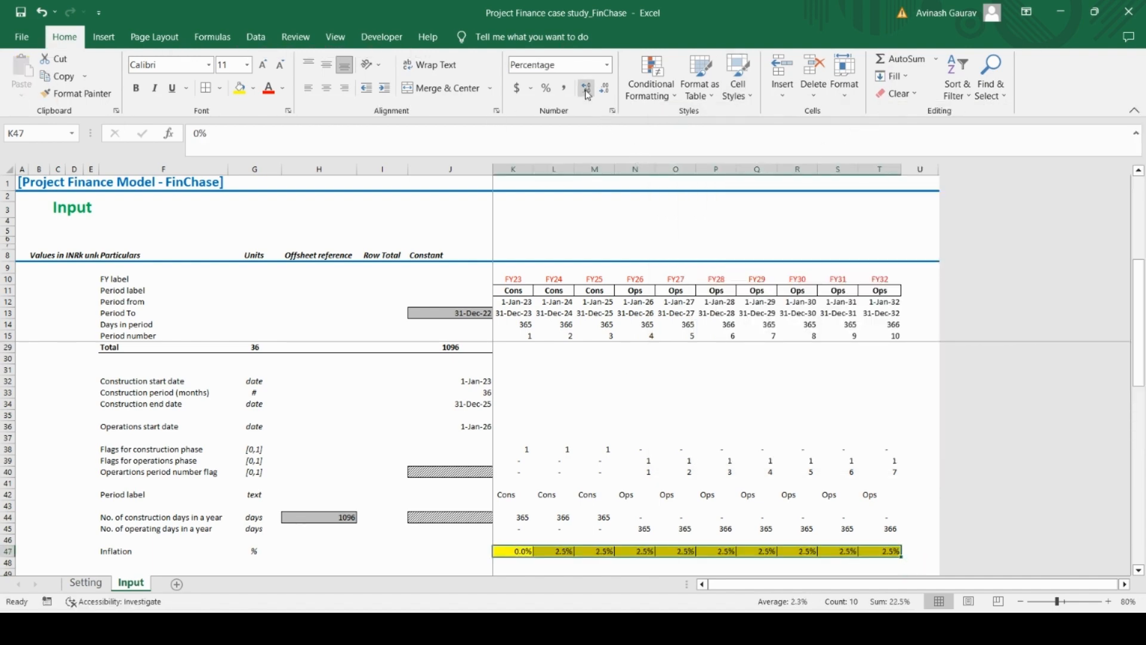
Label row 48 Price Increase, with % as its unit
{"action": "key", "text": "Left"}
{"action": "key", "text": "Left"}
{"action": "key", "text": "Left"}
{"action": "key", "text": "Left"}
{"action": "key", "text": "Left"}
{"action": "key", "text": "Down"}
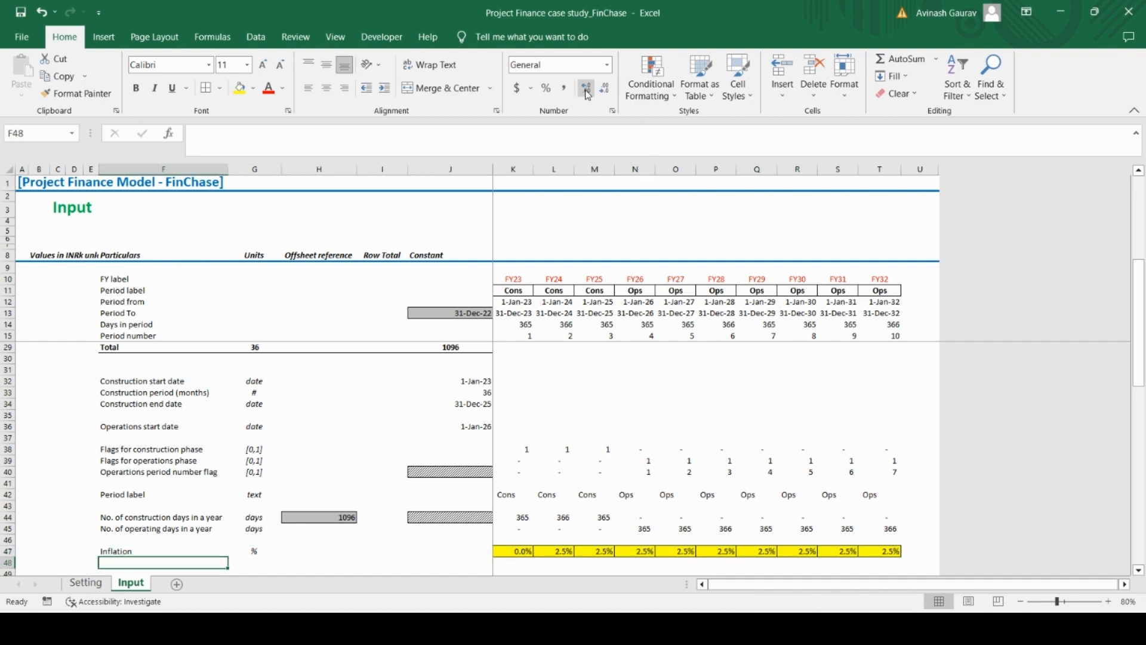
{"action": "type", "text": "P"}
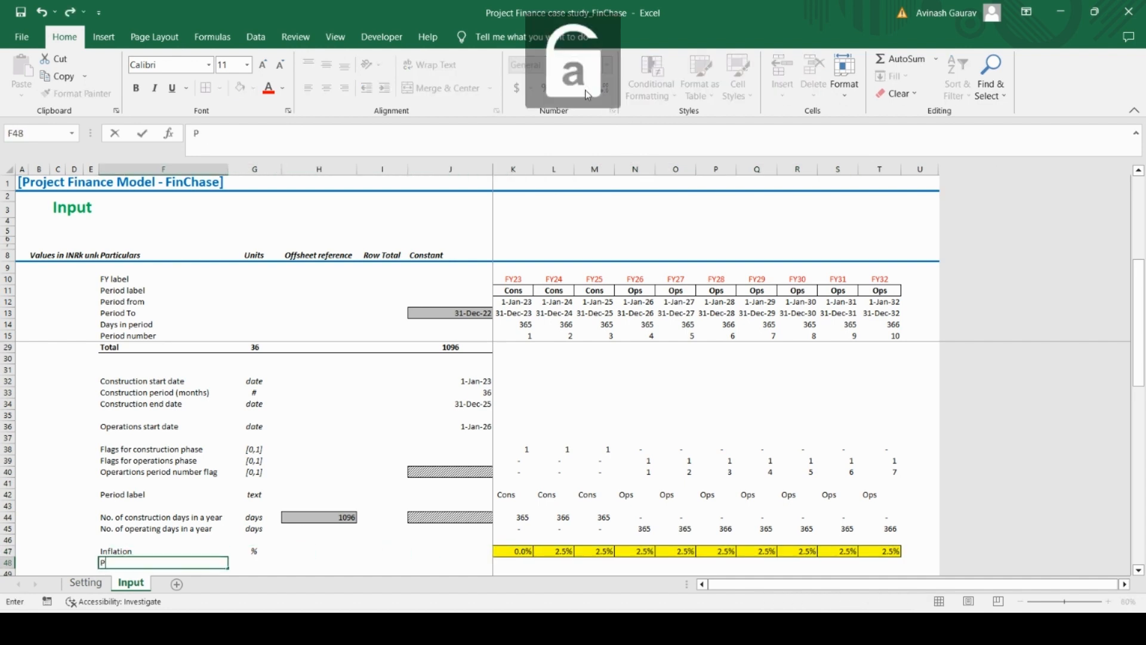
{"action": "type", "text": "rice Increase"}
{"action": "key", "text": "Tab"}
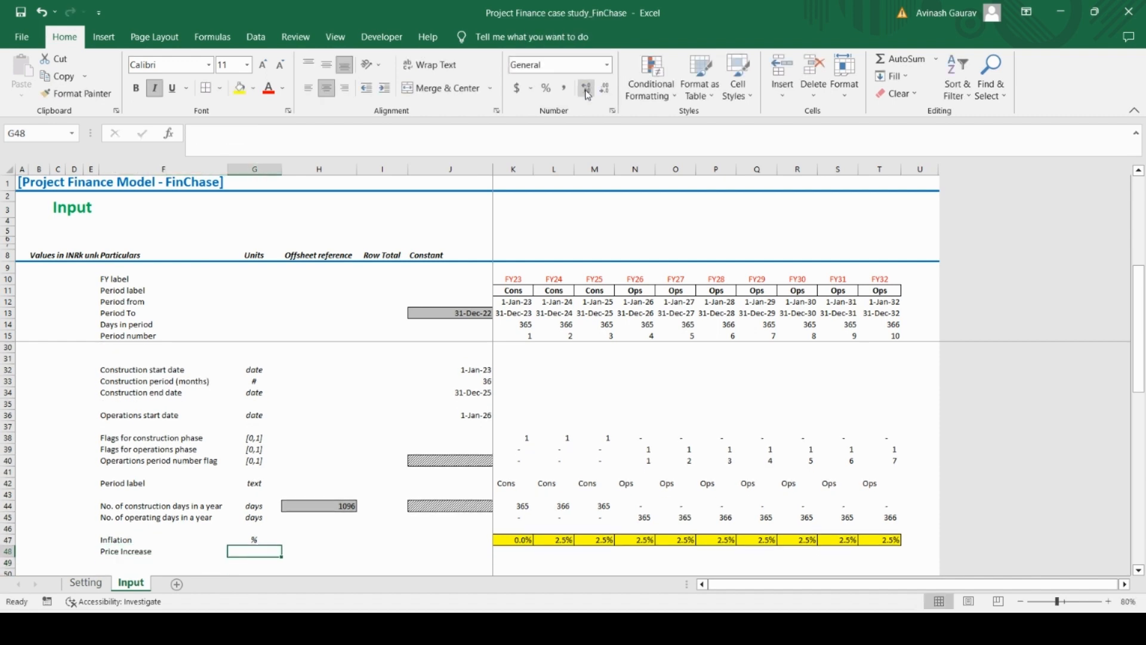
{"action": "type", "text": "%"}
{"action": "key", "text": "Tab"}
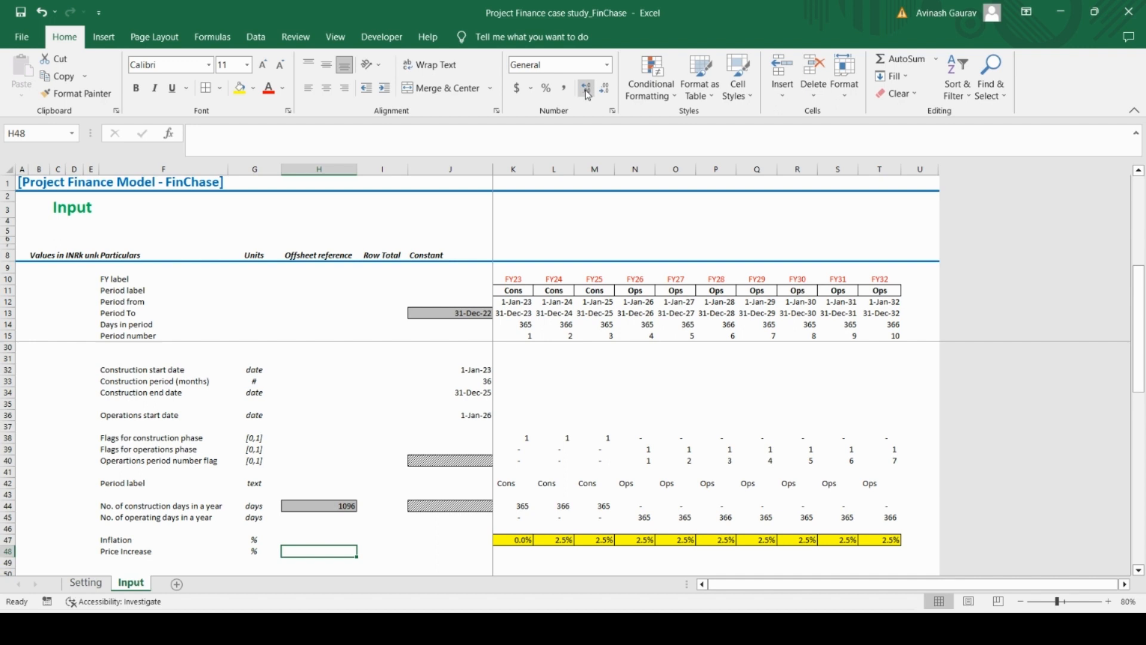
Copy the yearly inflation inputs K47:T47 into the Price Increase row, K48:T48
{"action": "key", "text": "Right"}
{"action": "key", "text": "Right"}
{"action": "key", "text": "Right"}
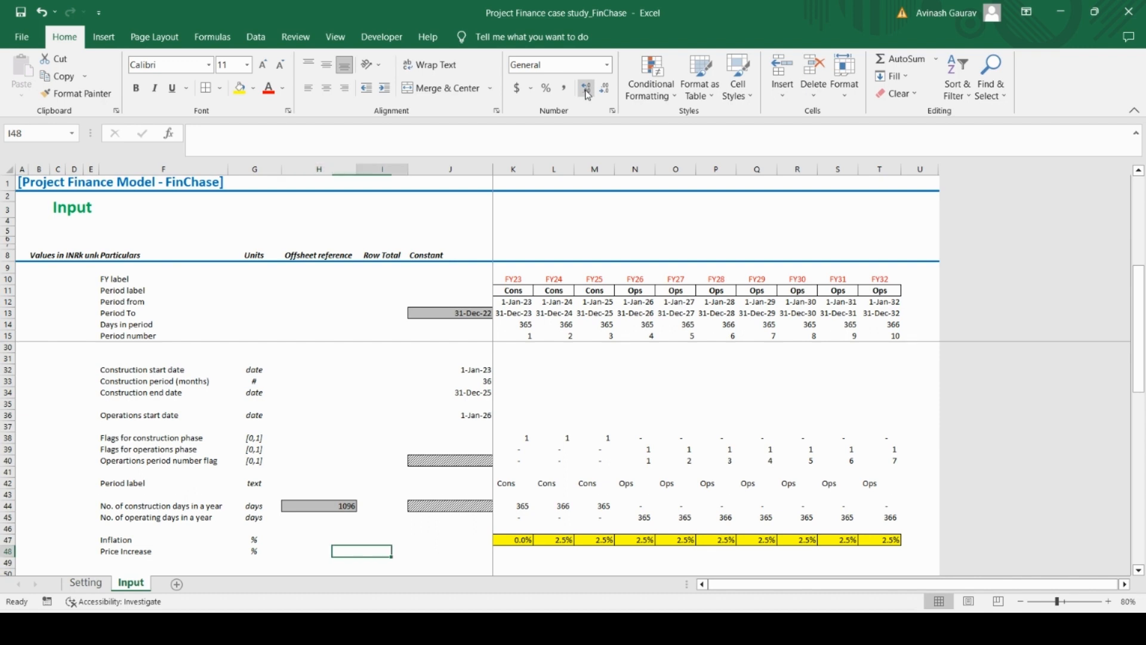
{"action": "key", "text": "Up"}
{"action": "key", "text": "ctrl+shift+Right"}
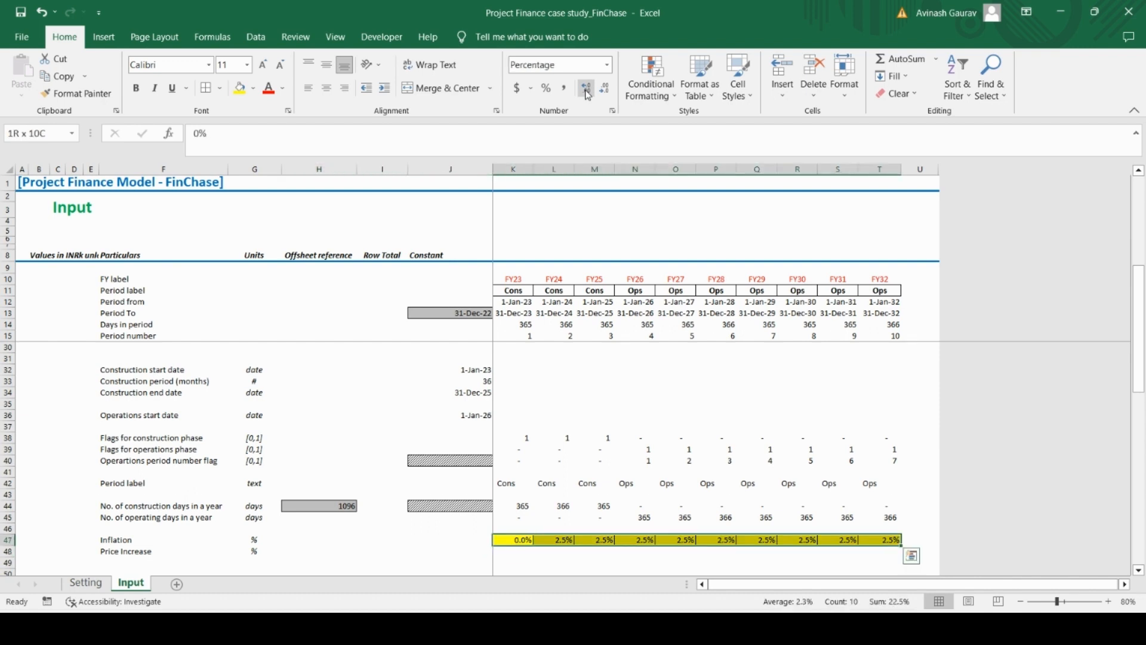
{"action": "key", "text": "ctrl+c"}
{"action": "key", "text": "Down"}
{"action": "key", "text": "ctrl+v"}
{"action": "key", "text": "Down"}
{"action": "key", "text": "Left"}
{"action": "key", "text": "Left"}
{"action": "key", "text": "Left"}
{"action": "key", "text": "Left"}
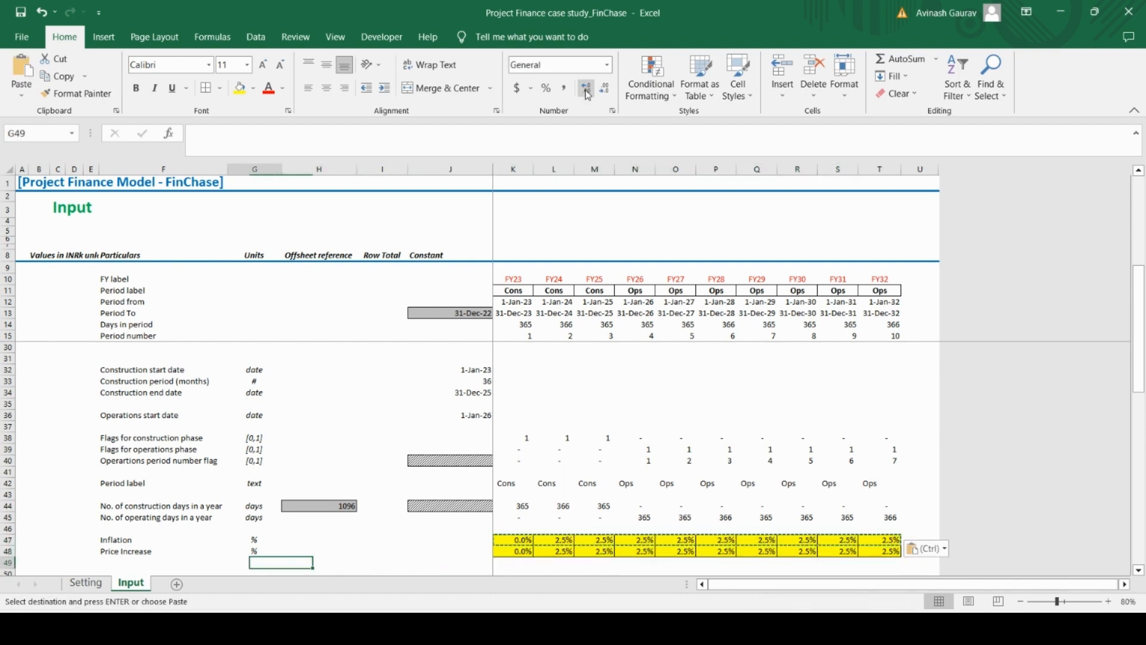
Enter the section heading Capital Structure in D50, leaving a blank row below Price Increase
{"action": "key", "text": "Left"}
{"action": "key", "text": "Left"}
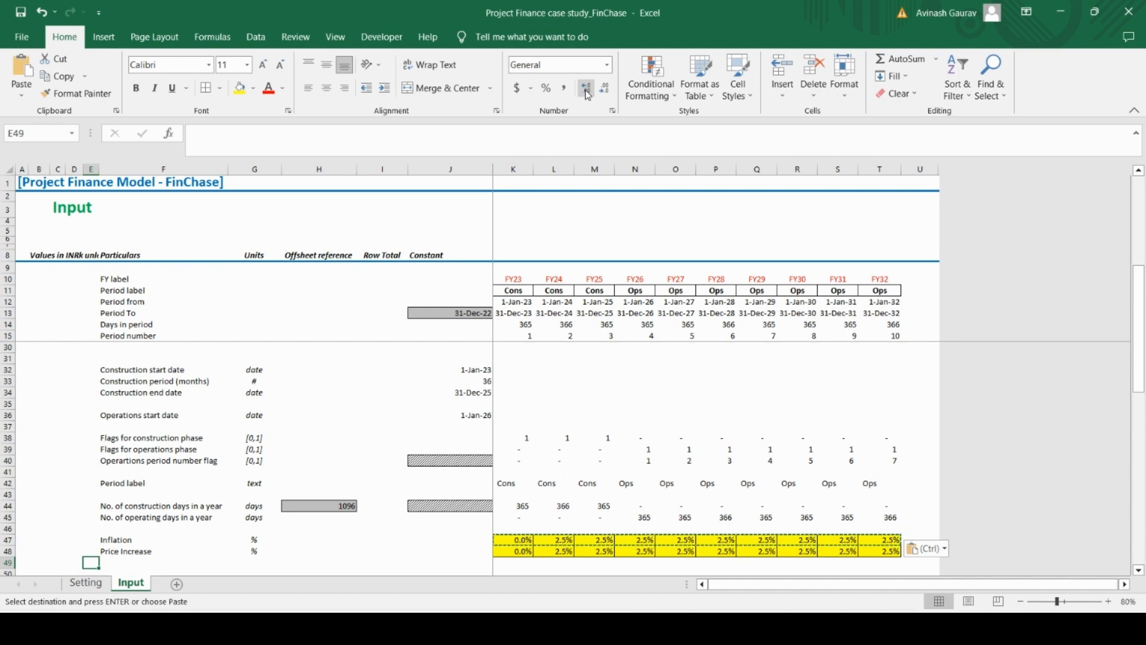
{"action": "key", "text": "Down"}
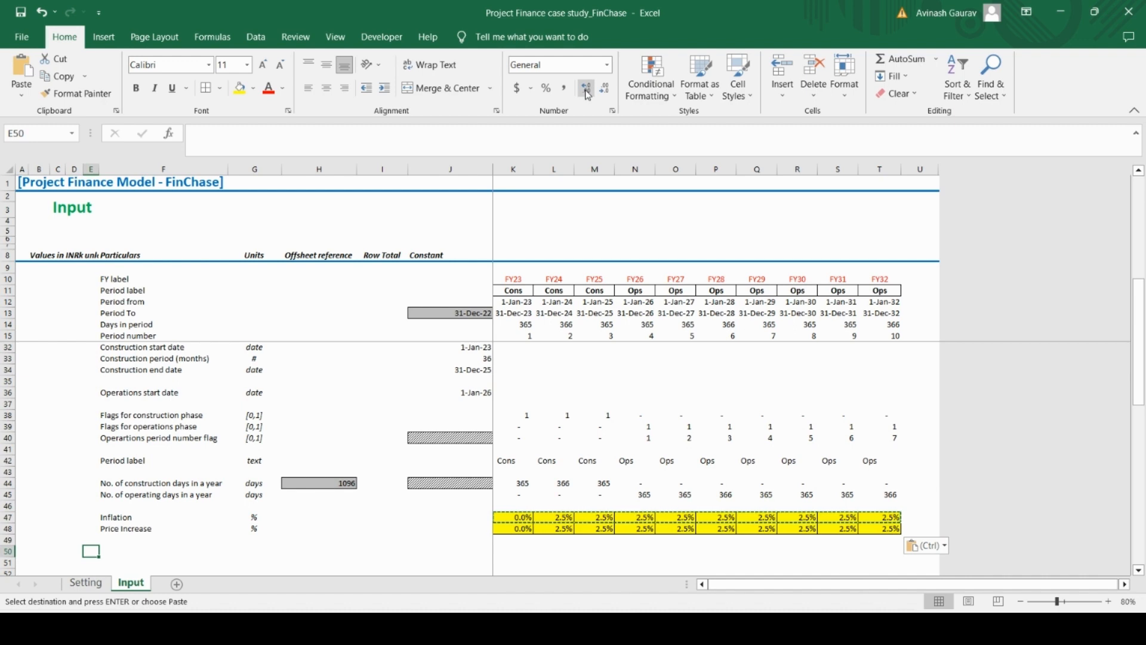
{"action": "key", "text": "Left"}
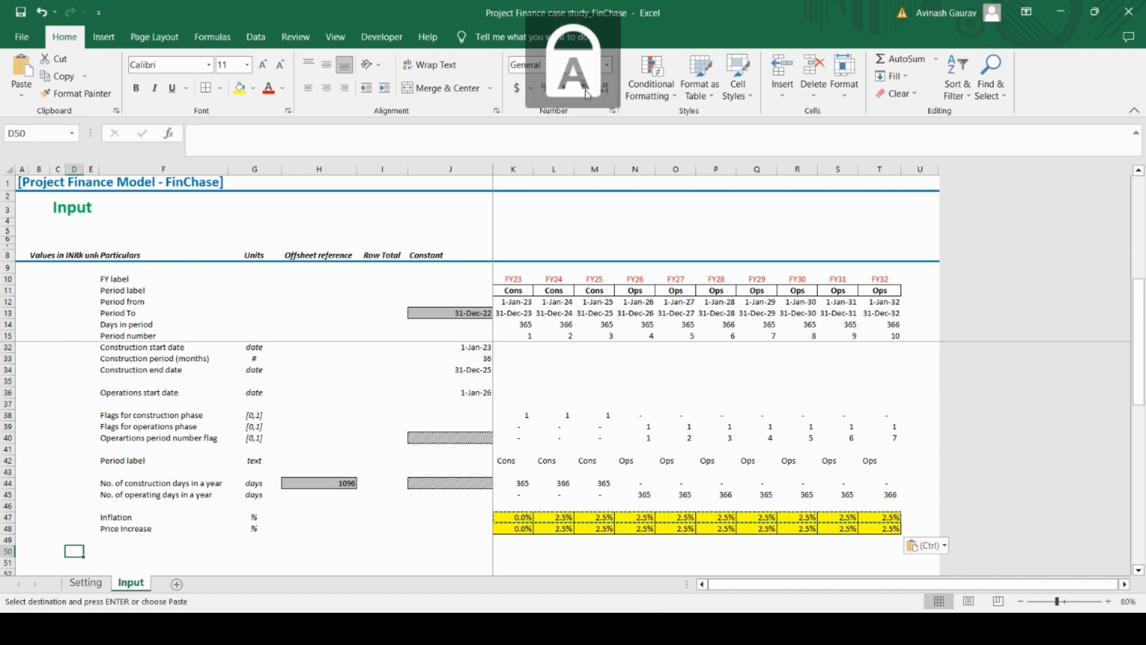
{"action": "type", "text": "Ca"}
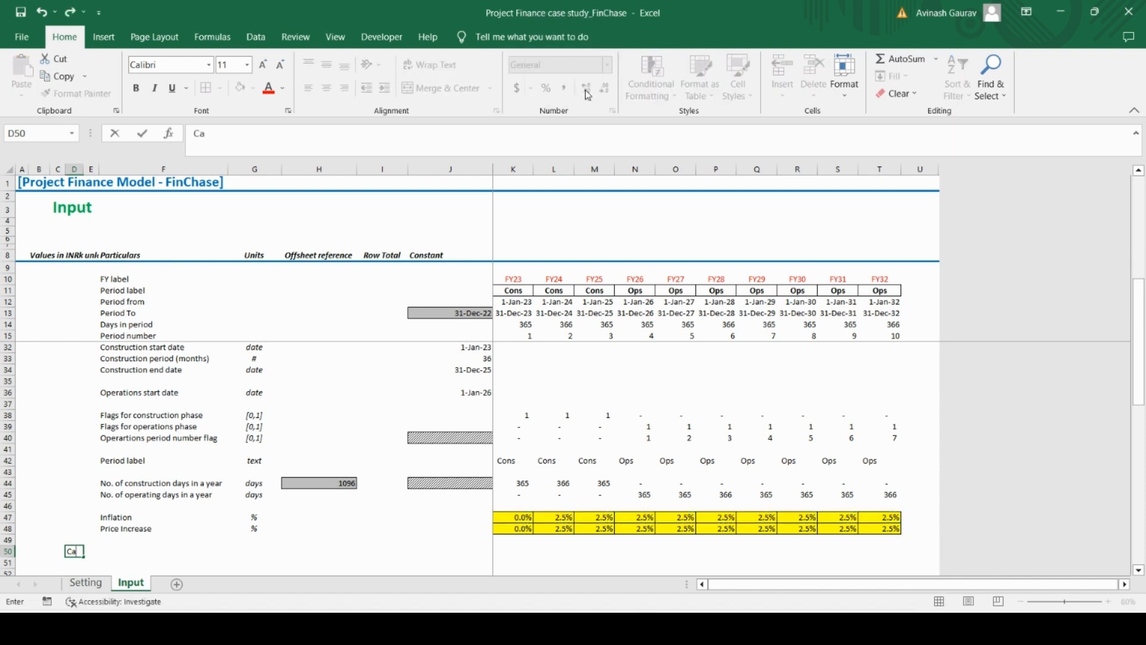
{"action": "type", "text": "pital"}
{"action": "key", "text": "Caps_Lock"}
{"action": "type", "text": "S"}
{"action": "key", "text": "Caps_Lock"}
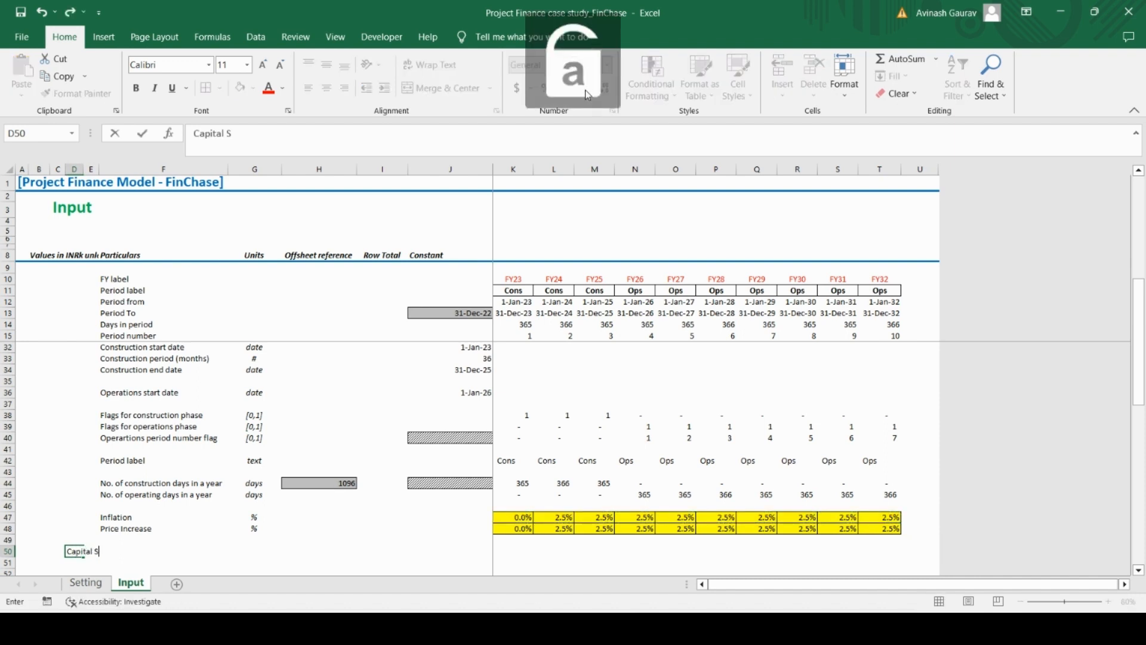
{"action": "type", "text": "tructure"}
{"action": "key", "text": "Return"}
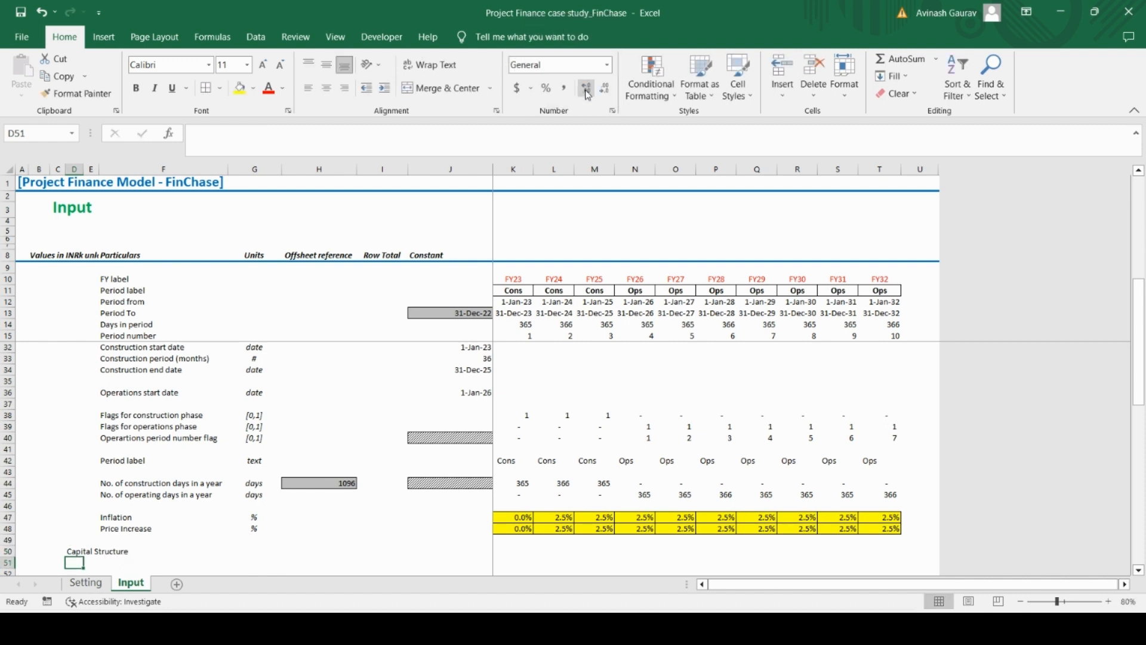
Apply the custom Column D cell style to the Capital Structure heading
{"action": "key", "text": "Up"}
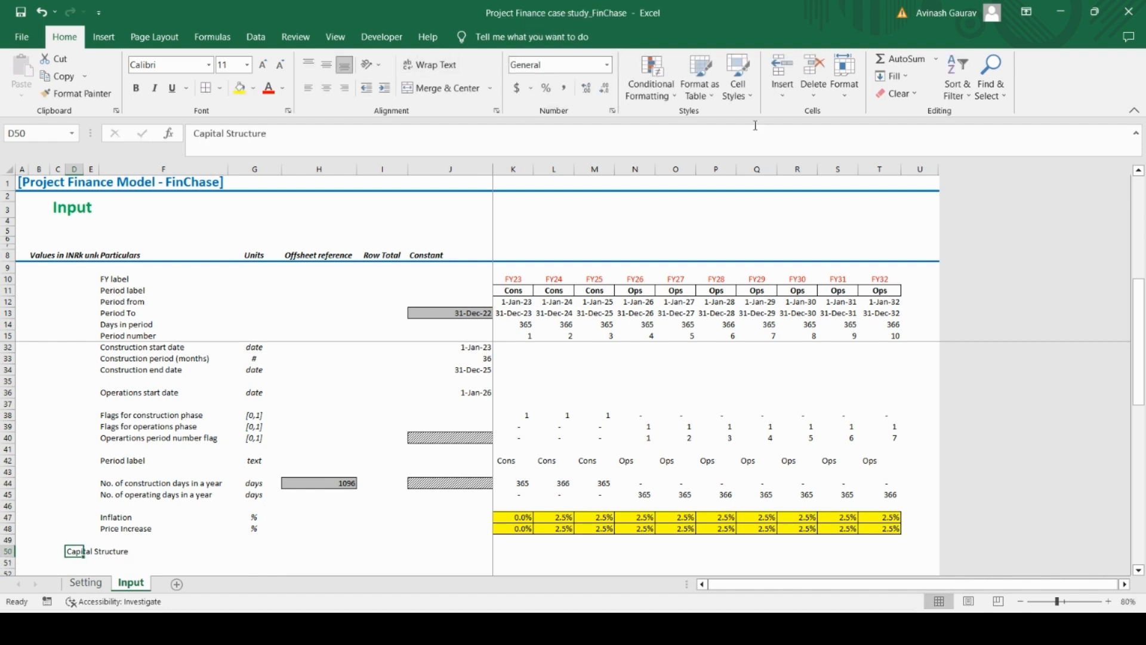
{"action": "left_click", "coordinate": [738, 89]}
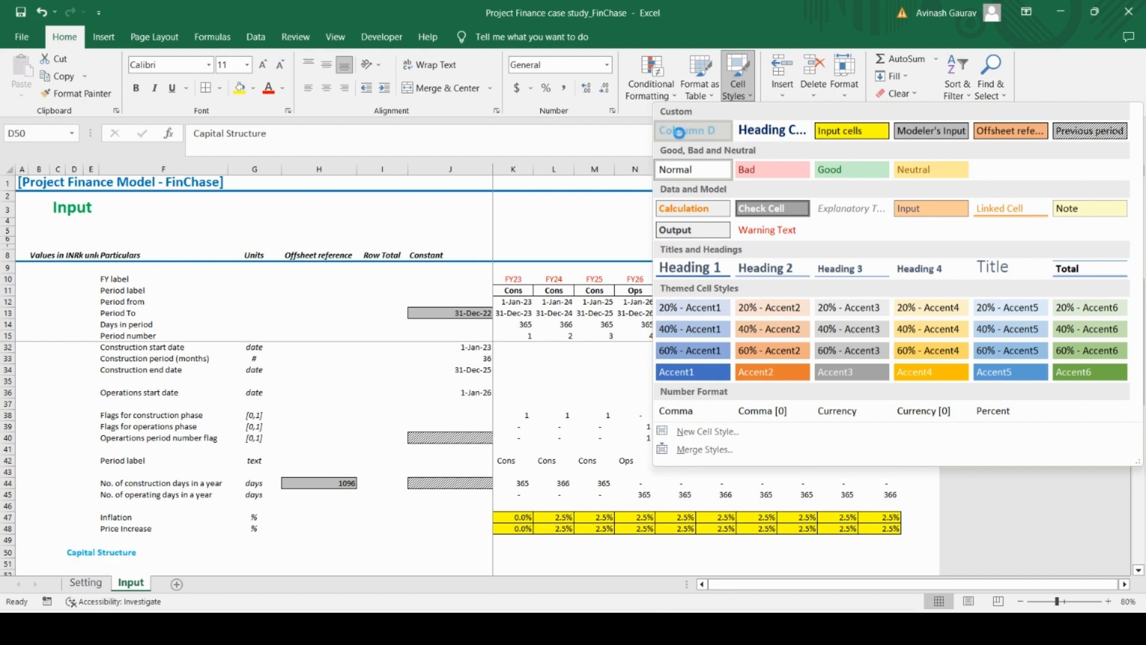
{"action": "left_click", "coordinate": [687, 130]}
Add the row labels Equity in F51 and Debt in F52 under Capital Structure
{"action": "key", "text": "Down"}
{"action": "key", "text": "Right"}
{"action": "key", "text": "Right"}
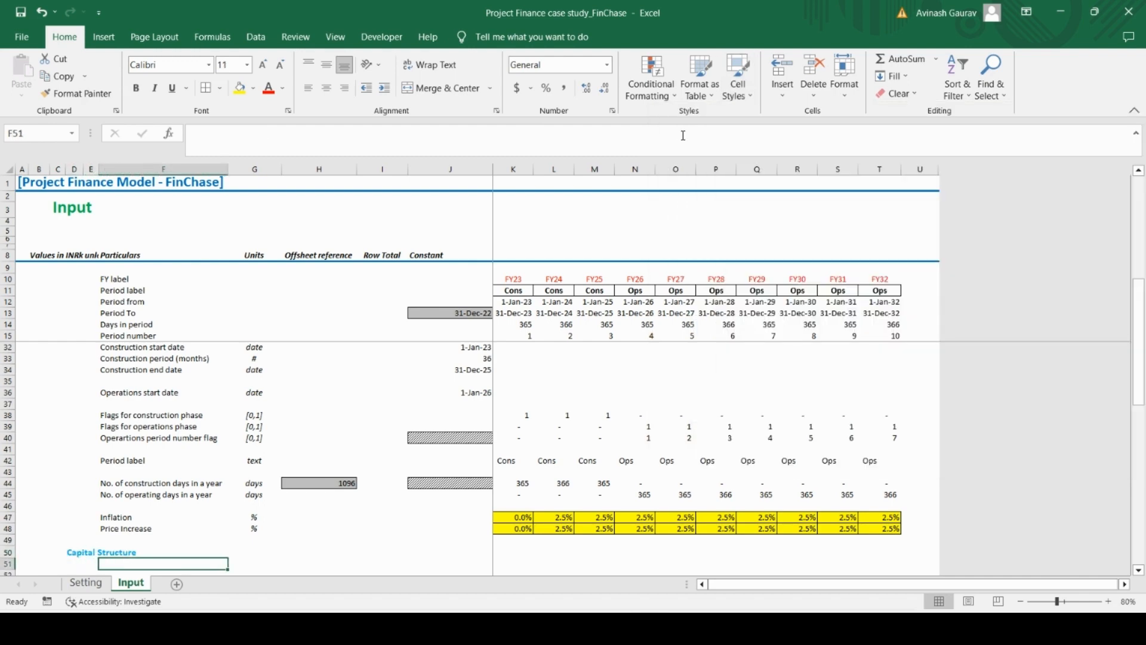
{"action": "key", "text": "Caps_Lock"}
{"action": "key", "text": "Caps_Lock"}
{"action": "type", "text": "Equity"}
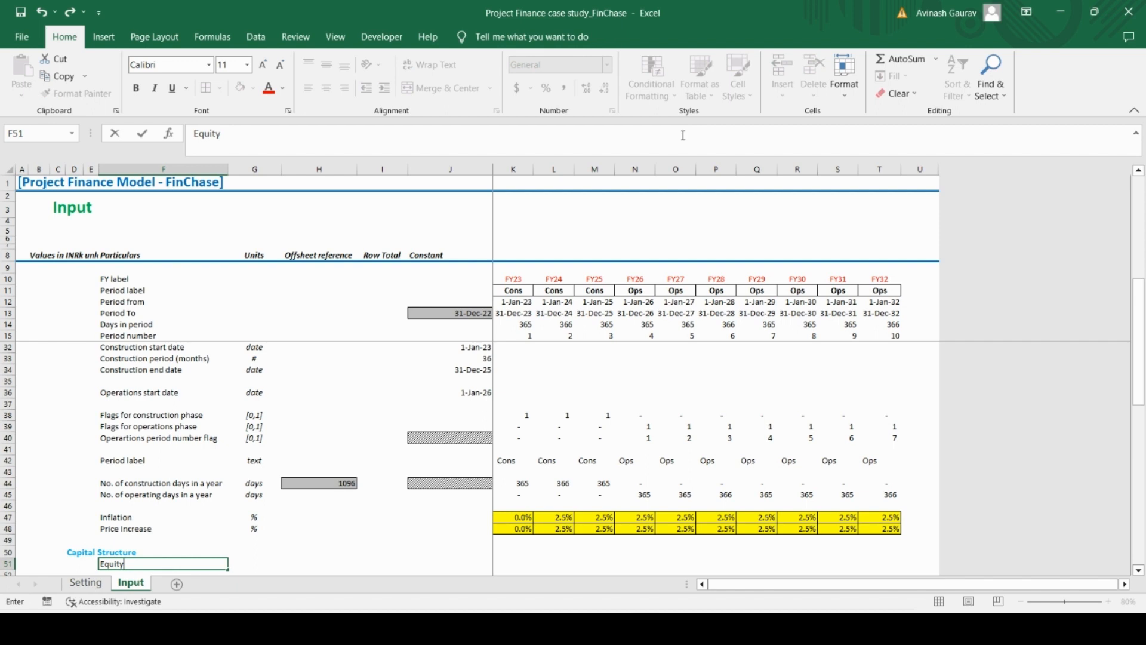
{"action": "key", "text": "Return"}
{"action": "key", "text": "Caps_Lock"}
{"action": "key", "text": "Caps_Lock"}
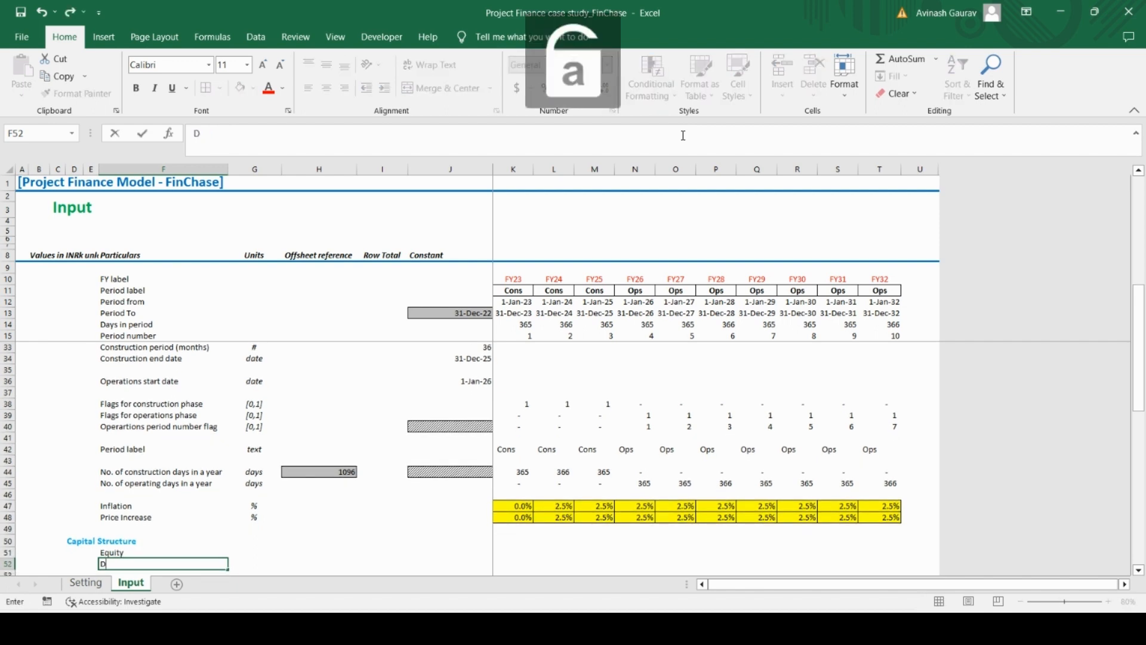
{"action": "type", "text": "Debt"}
{"action": "key", "text": "Return"}
Copy the % unit from the Price Increase row in G48 to the Equity and Debt rows, G51:G52
{"action": "key", "text": "Up"}
{"action": "key", "text": "Right"}
{"action": "key", "text": "Right"}
{"action": "key", "text": "Up"}
{"action": "key", "text": "Up"}
{"action": "key", "text": "Up"}
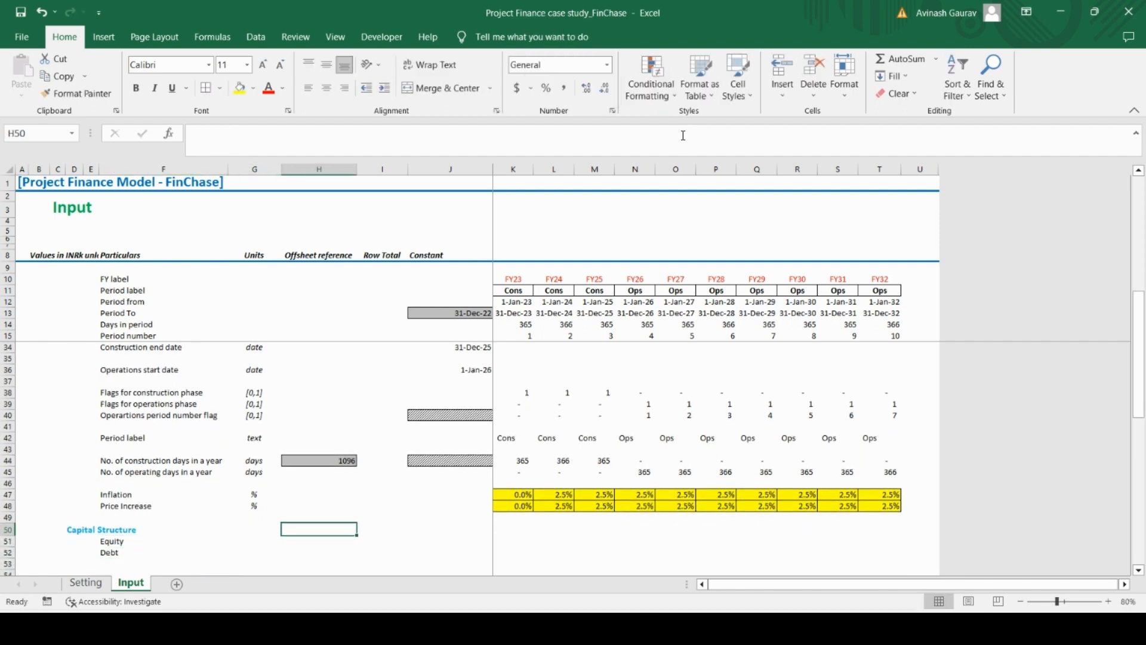
{"action": "key", "text": "Left"}
{"action": "key", "text": "ctrl+c"}
{"action": "key", "text": "Down"}
{"action": "key", "text": "Down"}
{"action": "key", "text": "Down"}
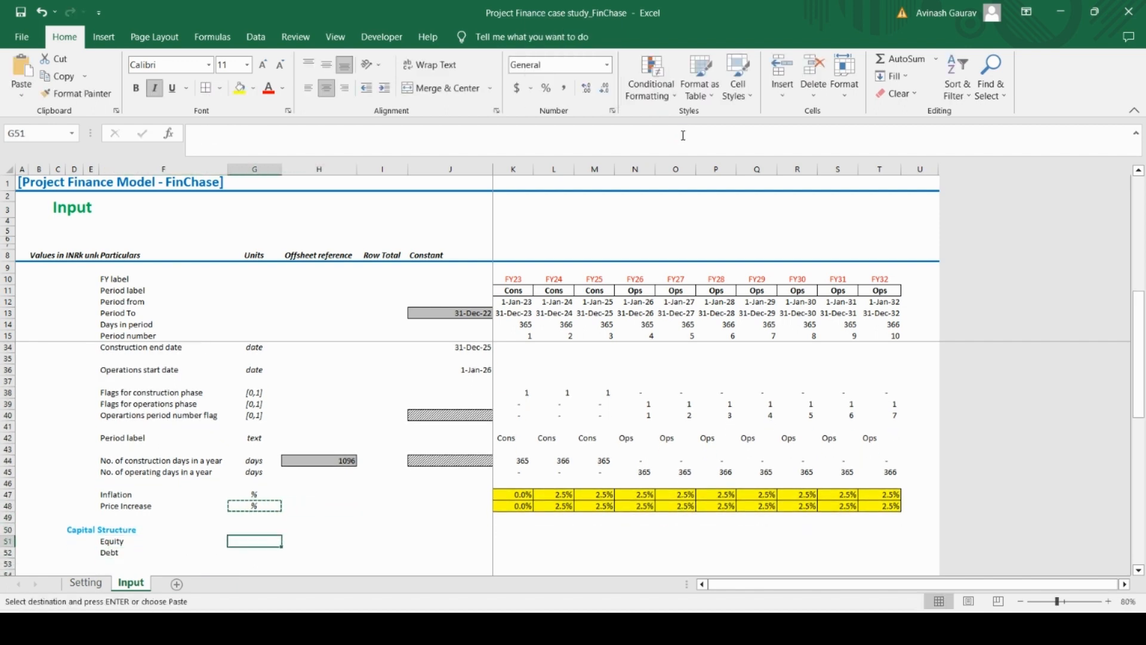
{"action": "key", "text": "shift+Down"}
{"action": "key", "text": "ctrl+v"}
Set the Equity share in the Constant column, J51, to 30%
{"action": "key", "text": "Right"}
{"action": "key", "text": "Right"}
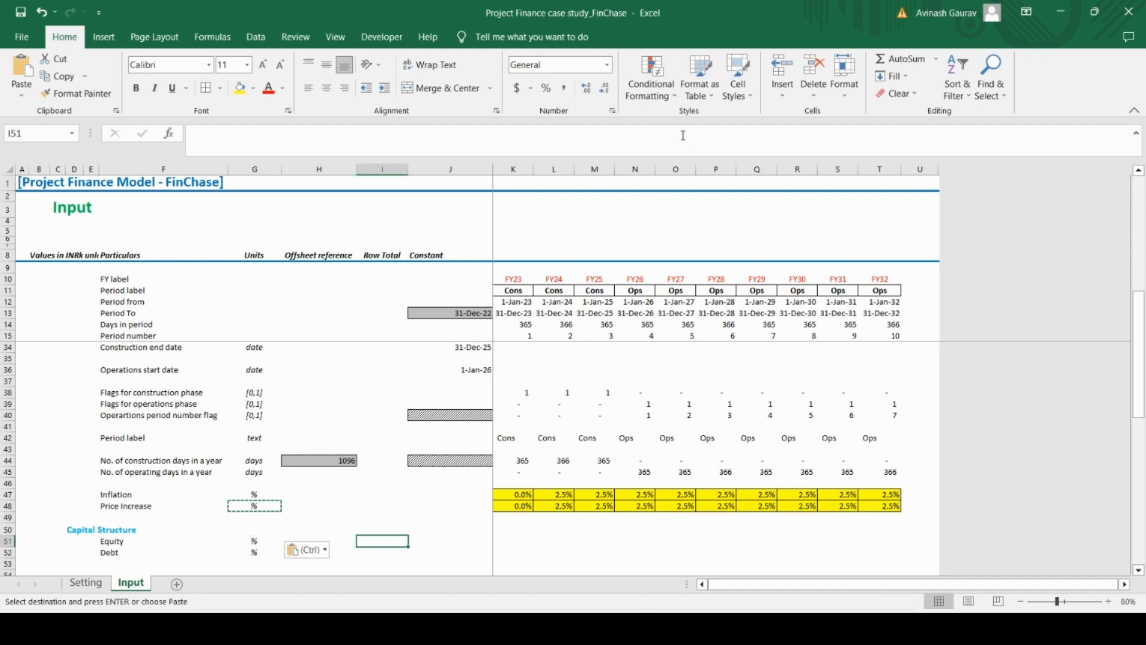
{"action": "key", "text": "Right"}
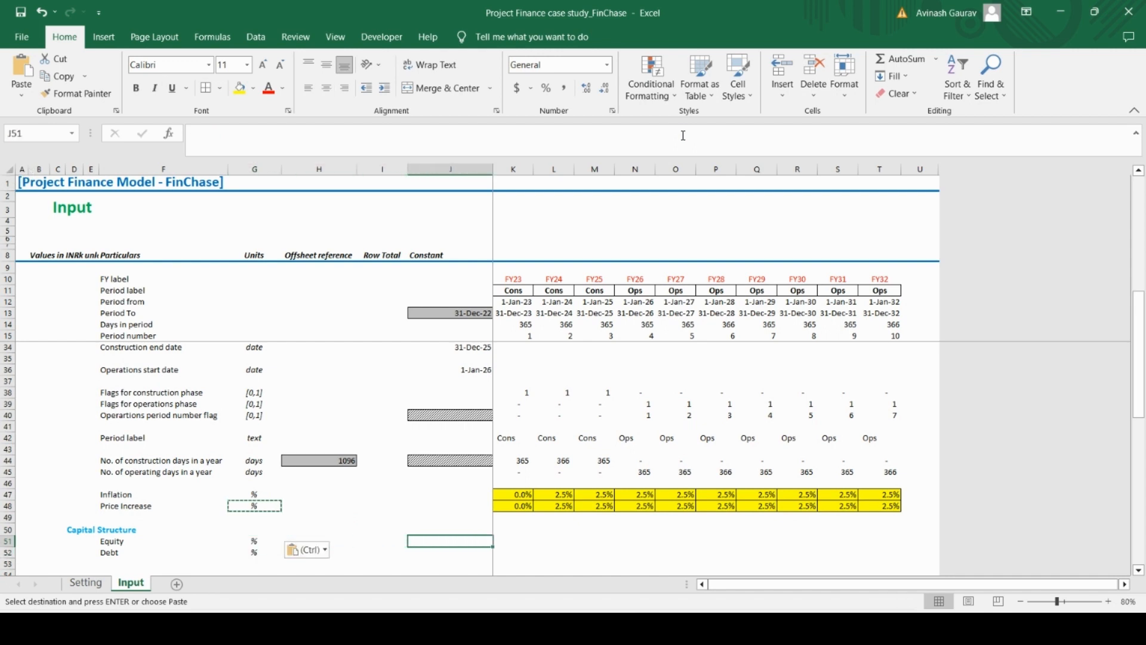
{"action": "type", "text": "30"}
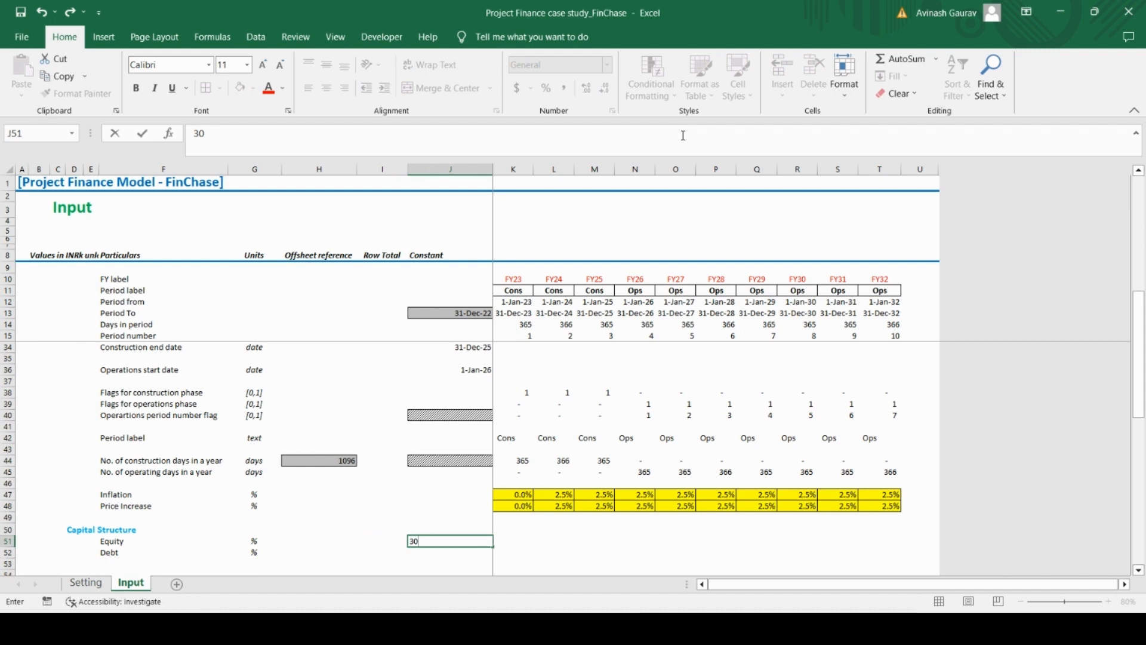
{"action": "key", "text": "Return"}
Calculate the Debt share in J52 as the remainder after equity with the formula =1-J51
{"action": "type", "text": "=1-"}
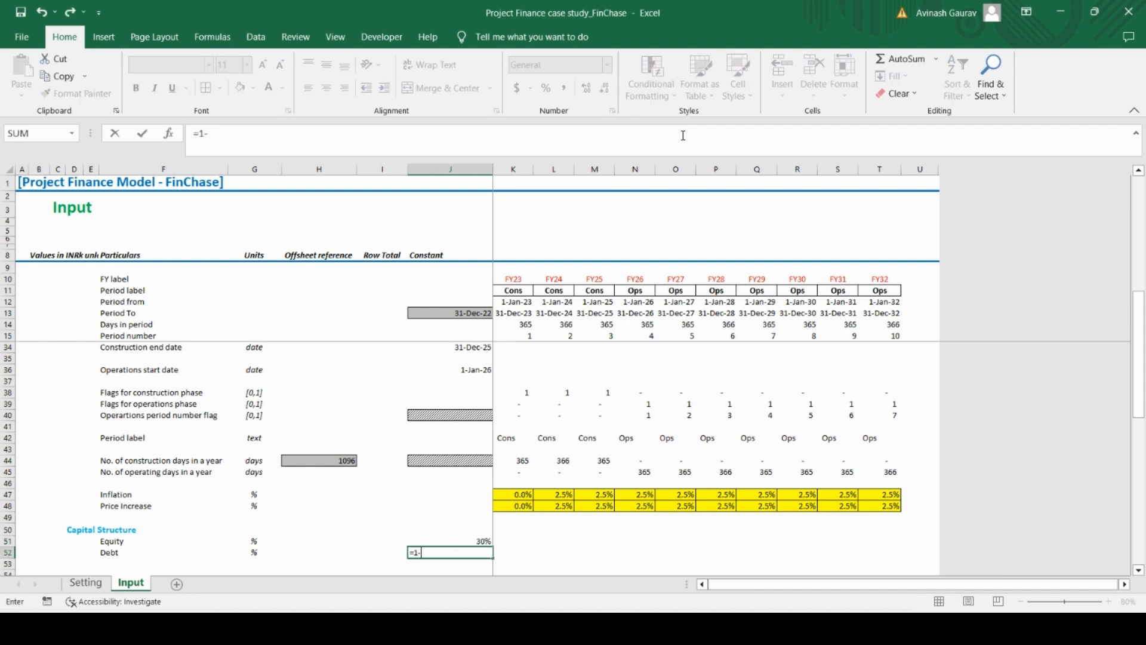
{"action": "key", "text": "Up"}
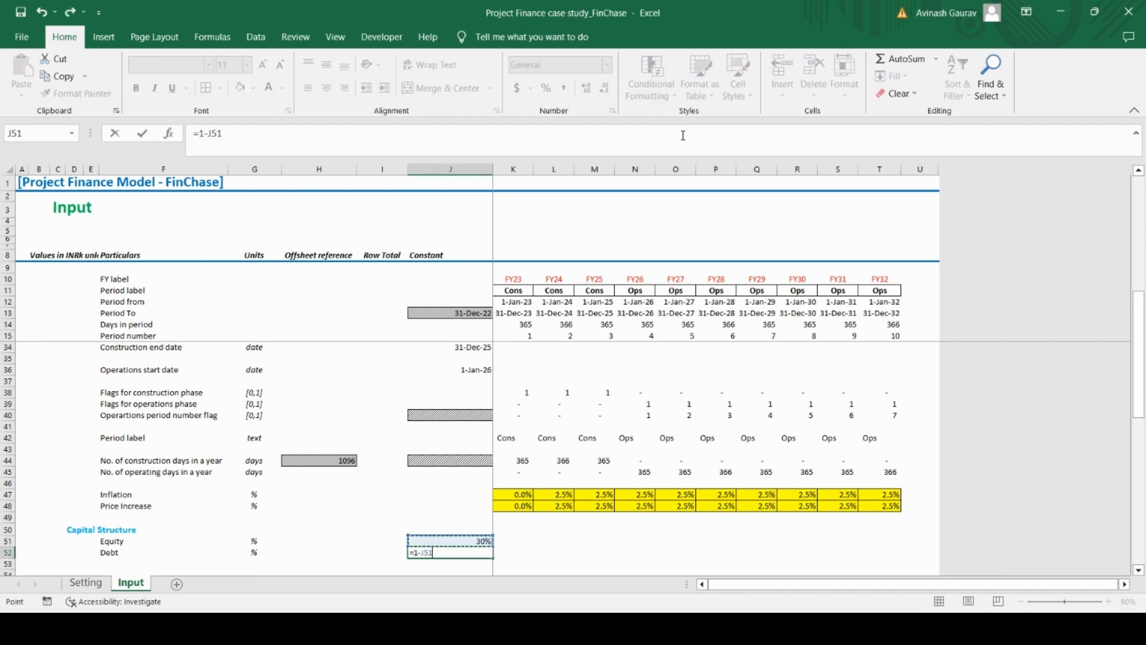
{"action": "key", "text": "Return"}
{"action": "key", "text": "Up"}
{"action": "key", "text": "Up"}
{"action": "key", "text": "Down"}
{"action": "key", "text": "Down"}
{"action": "key", "text": "Down"}
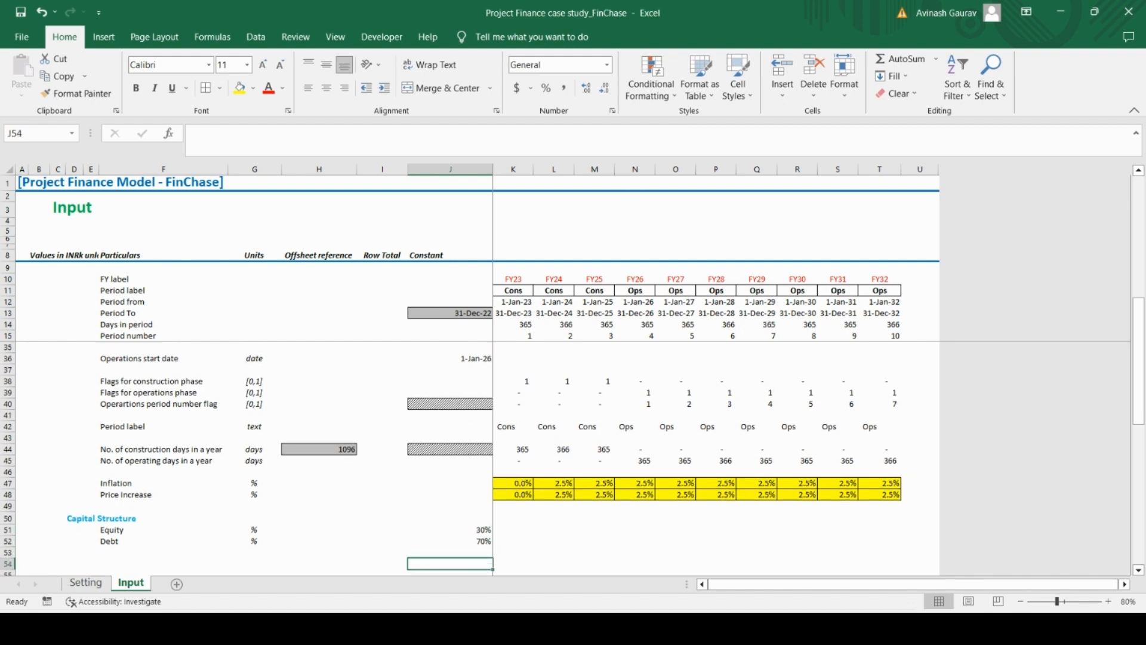
Review the Input sheet, then switch to Case Study.pdf in Acrobat Reader and examine the Product Assumptions section
{"action": "scroll", "coordinate": [404, 503], "scroll_direction": "up", "scroll_amount": 4}
{"action": "scroll", "coordinate": [404, 503], "scroll_direction": "up", "scroll_amount": 3}
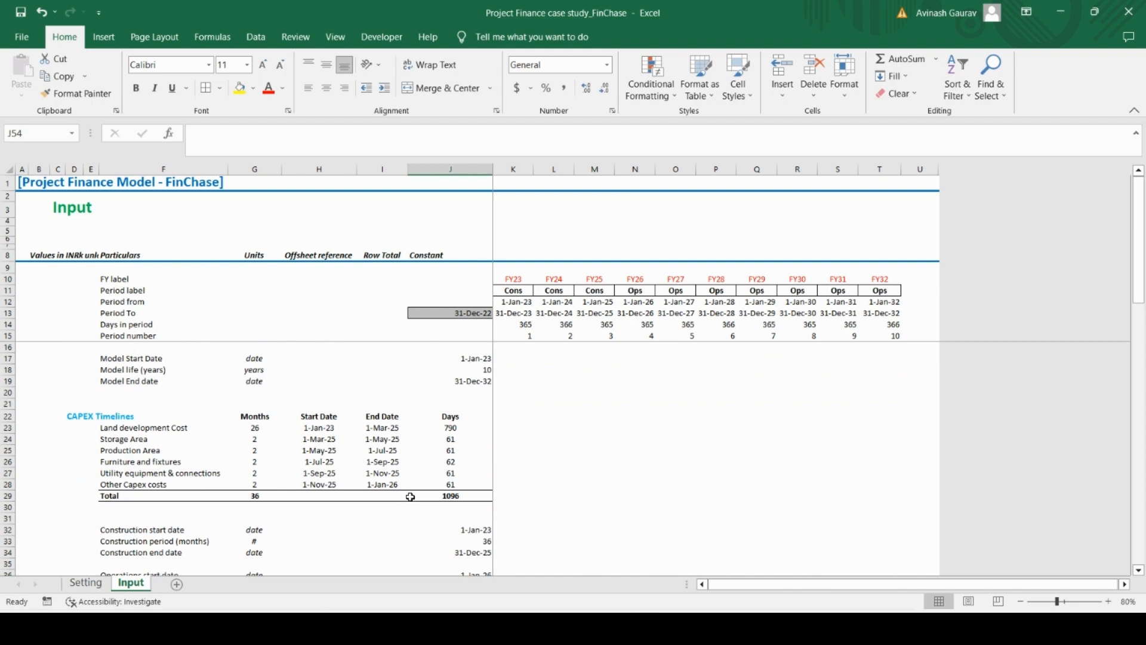
{"action": "scroll", "coordinate": [400, 491], "scroll_direction": "down", "scroll_amount": 8}
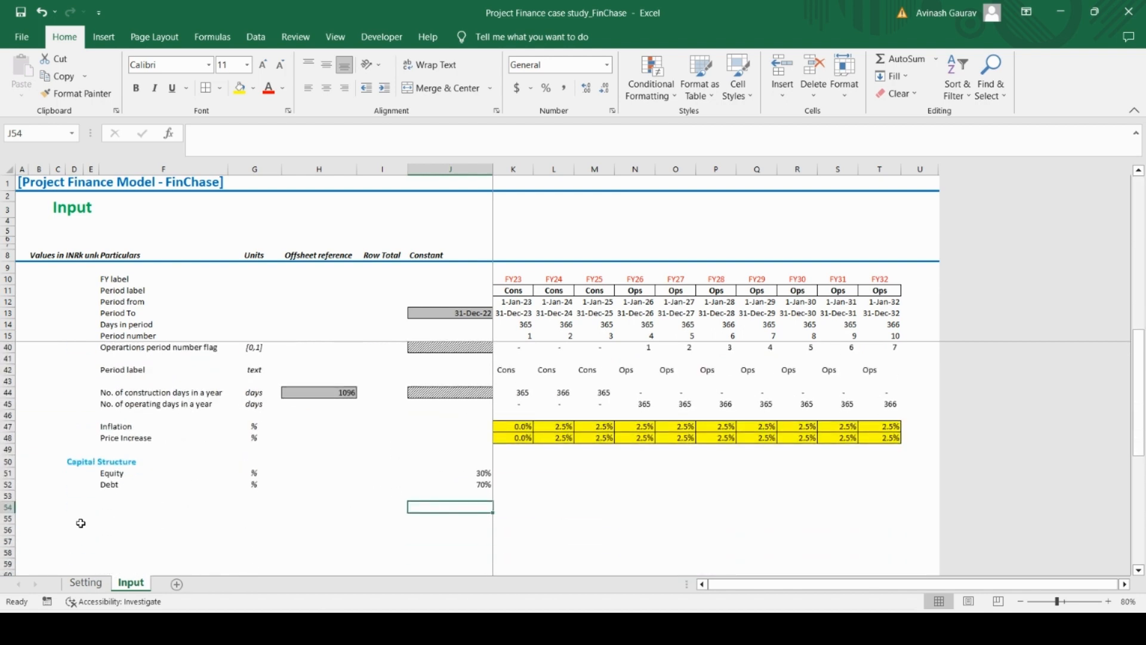
{"action": "left_click", "coordinate": [112, 507]}
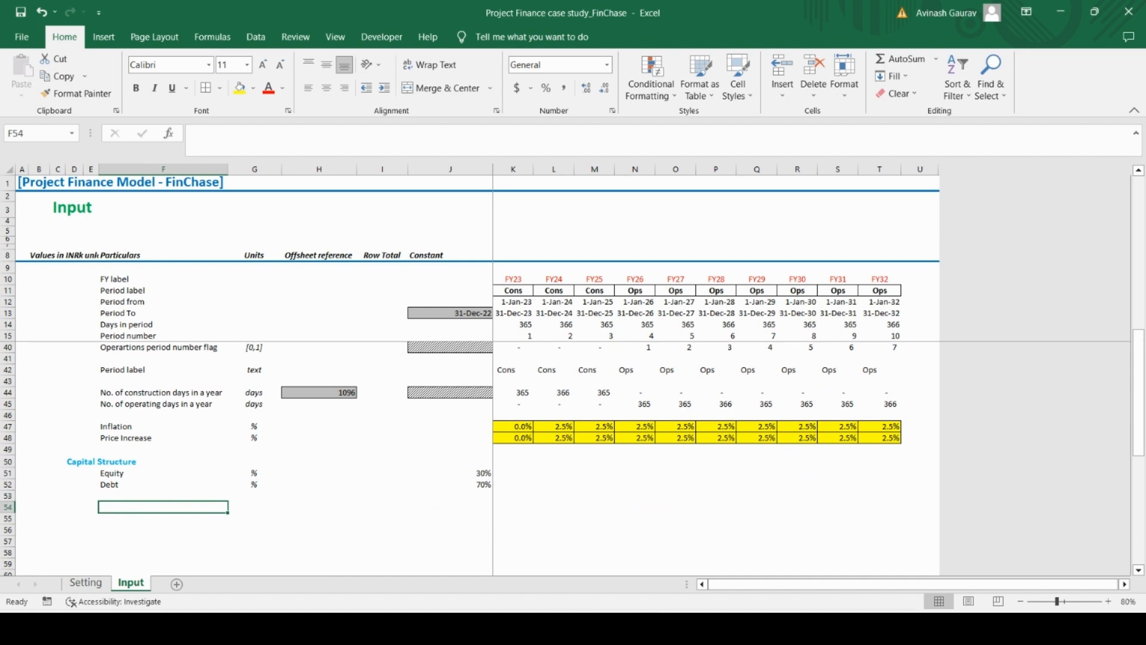
{"action": "key", "text": "alt+Tab"}
{"action": "scroll", "coordinate": [401, 486], "scroll_direction": "down", "scroll_amount": 4}
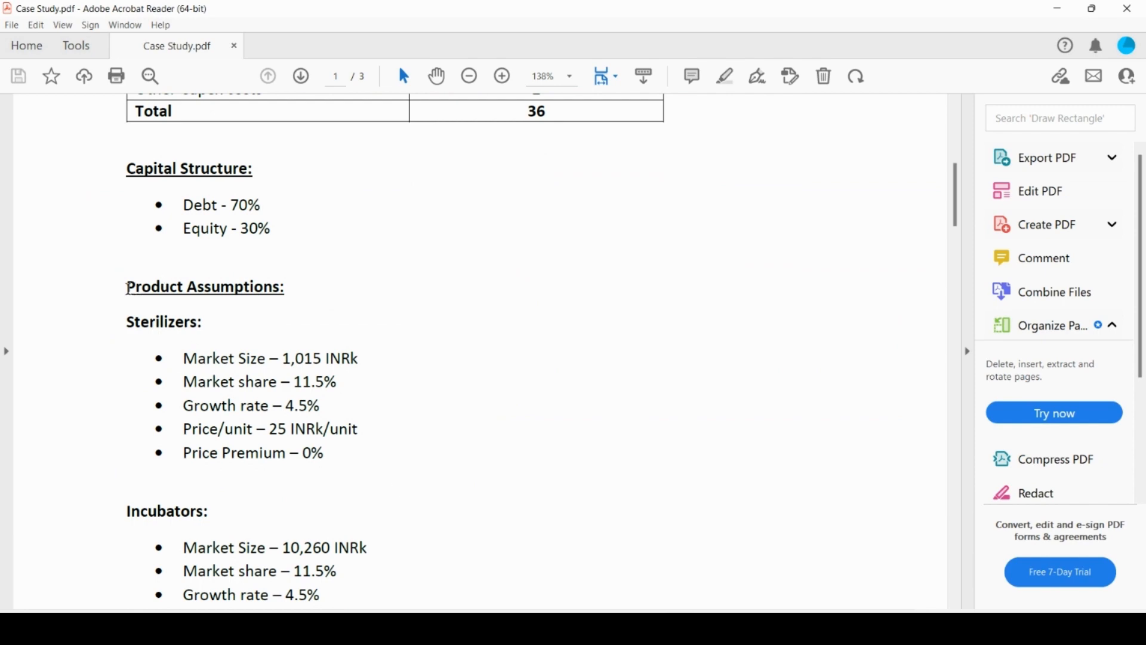
{"action": "left_click_drag", "start_coordinate": [129, 289], "coordinate": [303, 315]}
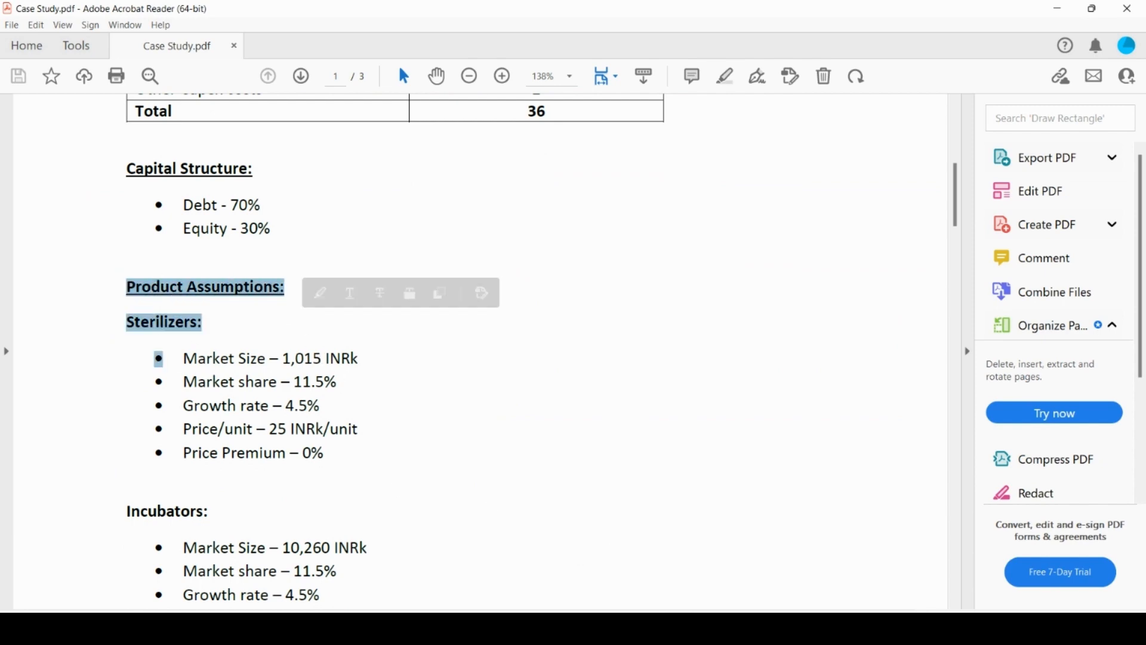
Switch back to Excel and enter the section heading Product Assumptions in D54
{"action": "left_click", "coordinate": [679, 629]}
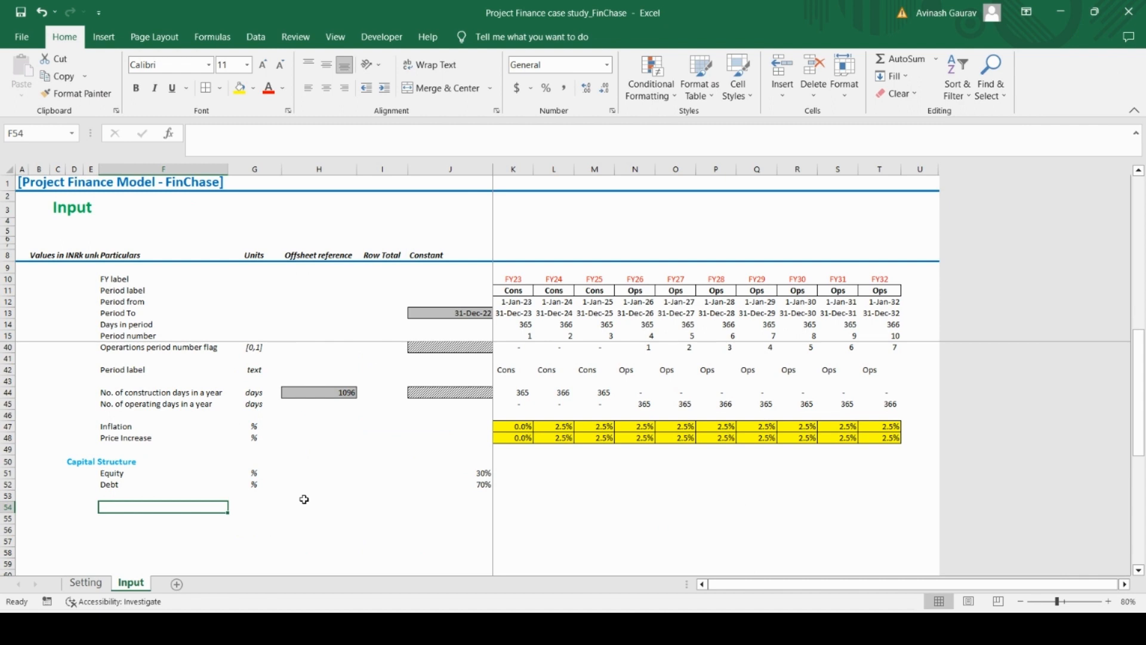
{"action": "key", "text": "Left"}
{"action": "key", "text": "Left"}
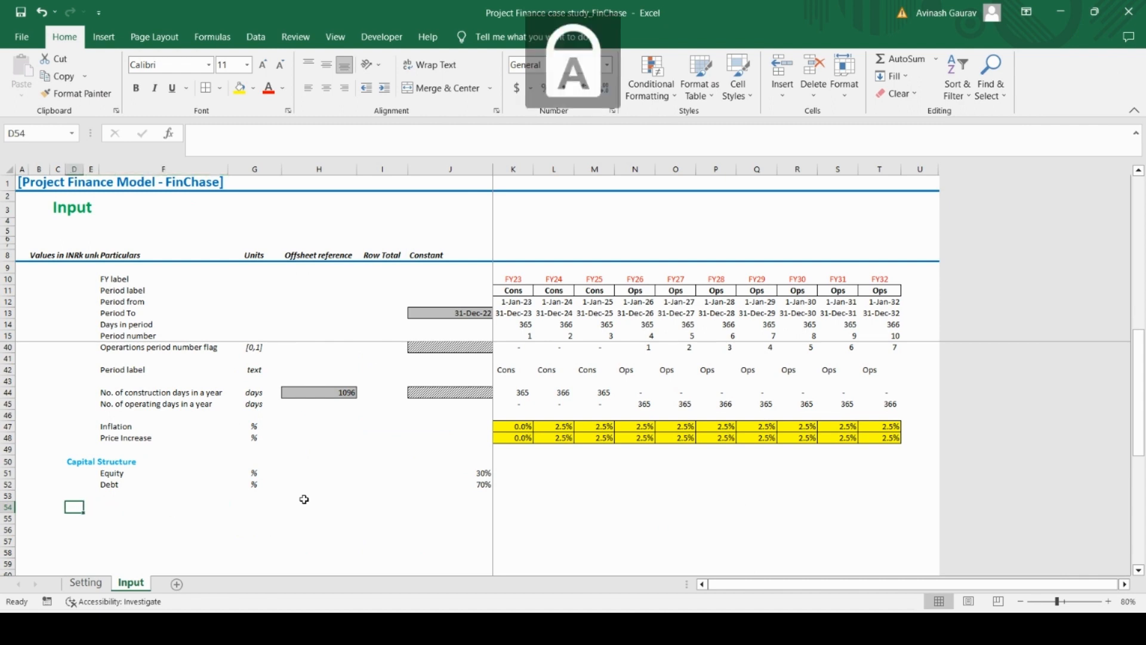
{"action": "type", "text": "Product"}
{"action": "key", "text": "Caps_Lock"}
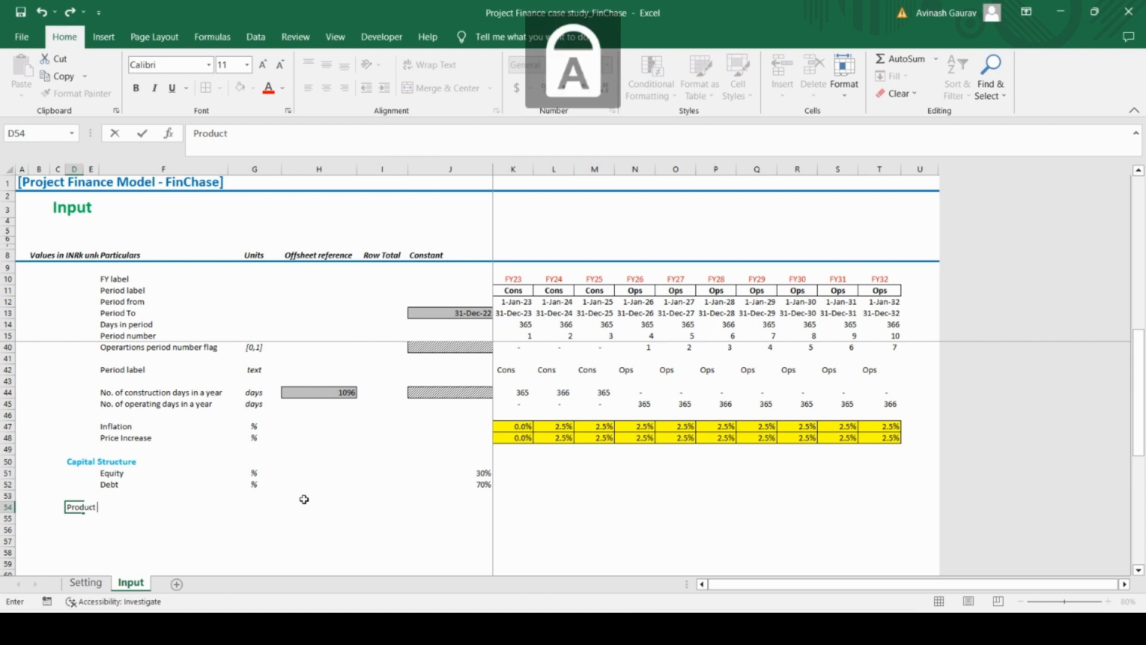
{"action": "type", "text": "A"}
{"action": "key", "text": "Caps_Lock"}
{"action": "type", "text": "ssumptions"}
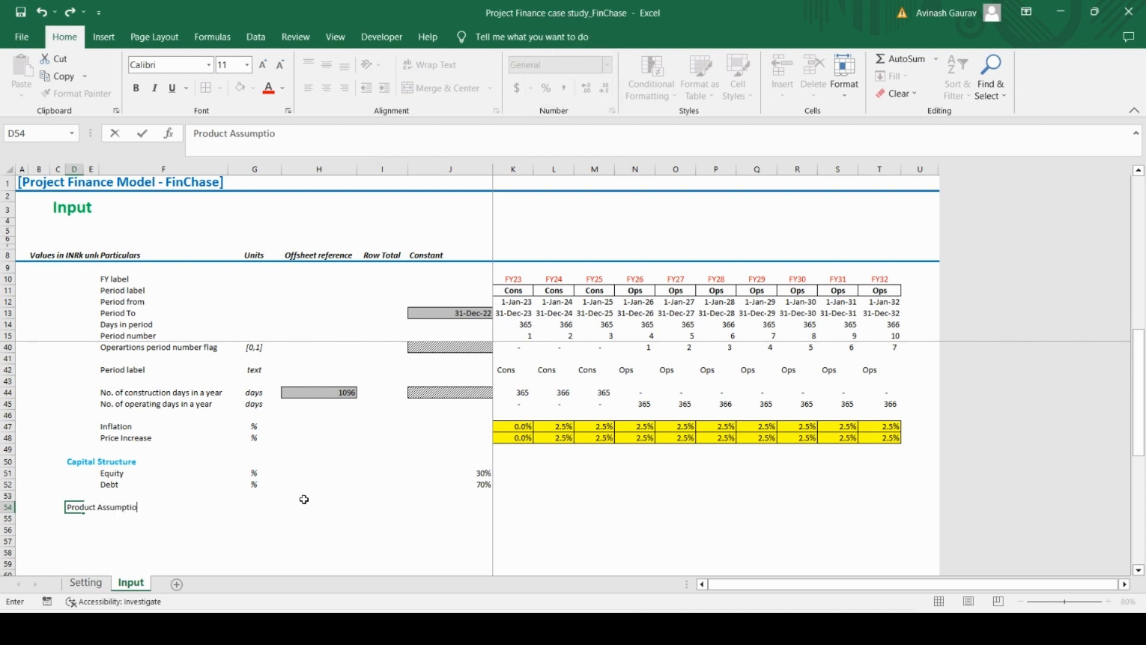
{"action": "key", "text": "Return"}
Copy only the formats of the Capital Structure heading in D50 onto the Product Assumptions heading in D54 with Paste Special
{"action": "key", "text": "Up"}
{"action": "key", "text": "Up"}
{"action": "key", "text": "Up"}
{"action": "key", "text": "Up"}
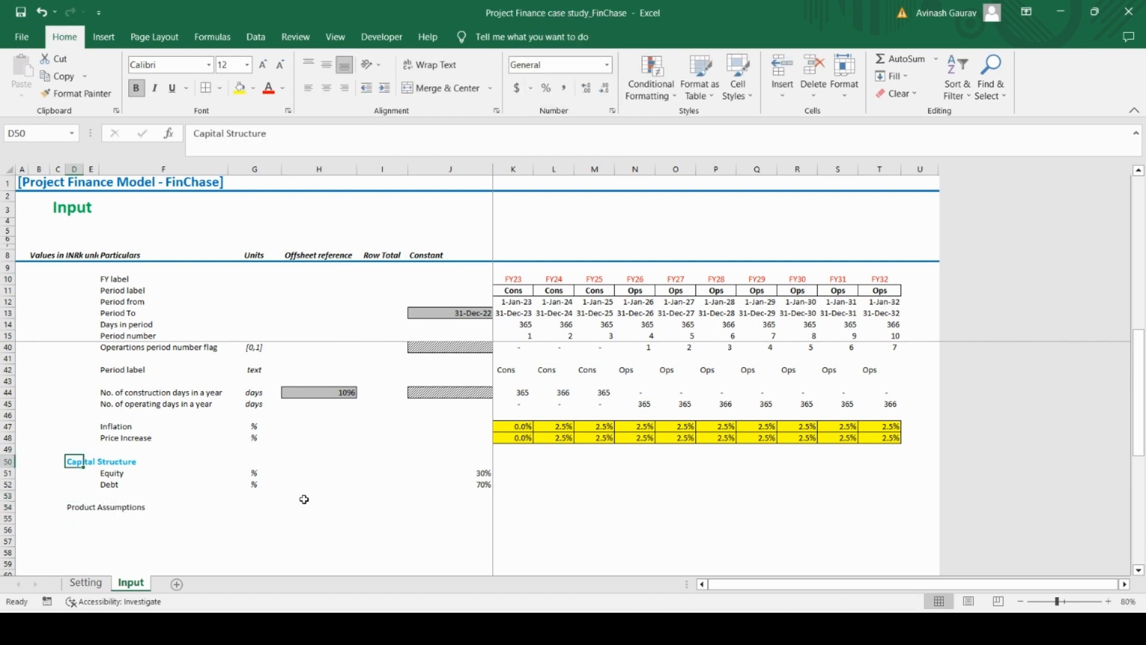
{"action": "key", "text": "ctrl+c"}
{"action": "key", "text": "Down"}
{"action": "key", "text": "Down"}
{"action": "key", "text": "Down"}
{"action": "key", "text": "Down"}
{"action": "key", "text": "ctrl+alt+v"}
{"action": "key", "text": "t"}
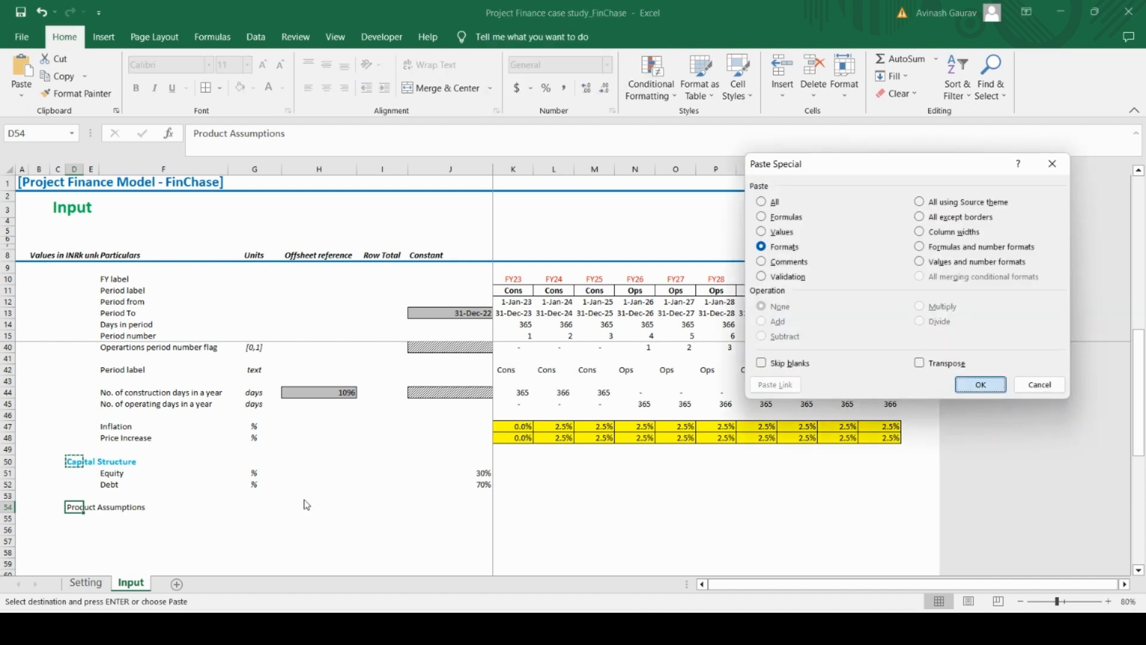
{"action": "key", "text": "Return"}
Switch to Case Study.pdf in Acrobat Reader and read the Sterilizers assumptions
{"action": "key", "text": "Down"}
{"action": "key", "text": "Right"}
{"action": "key", "text": "Right"}
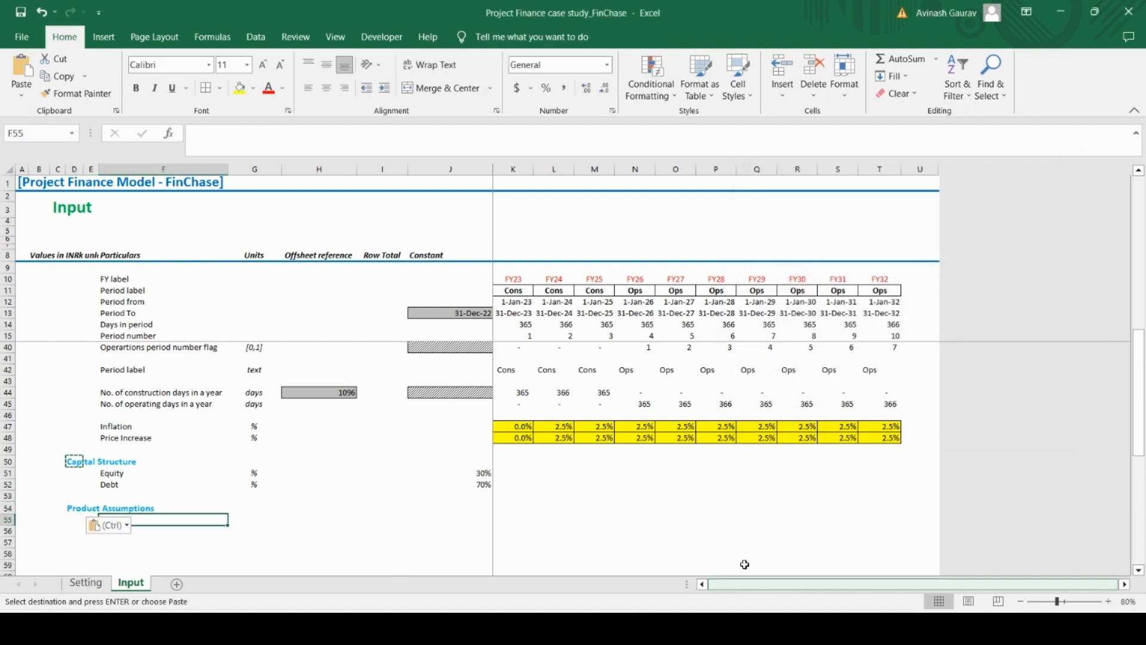
{"action": "left_click", "coordinate": [746, 629]}
{"action": "left_click", "coordinate": [710, 628]}
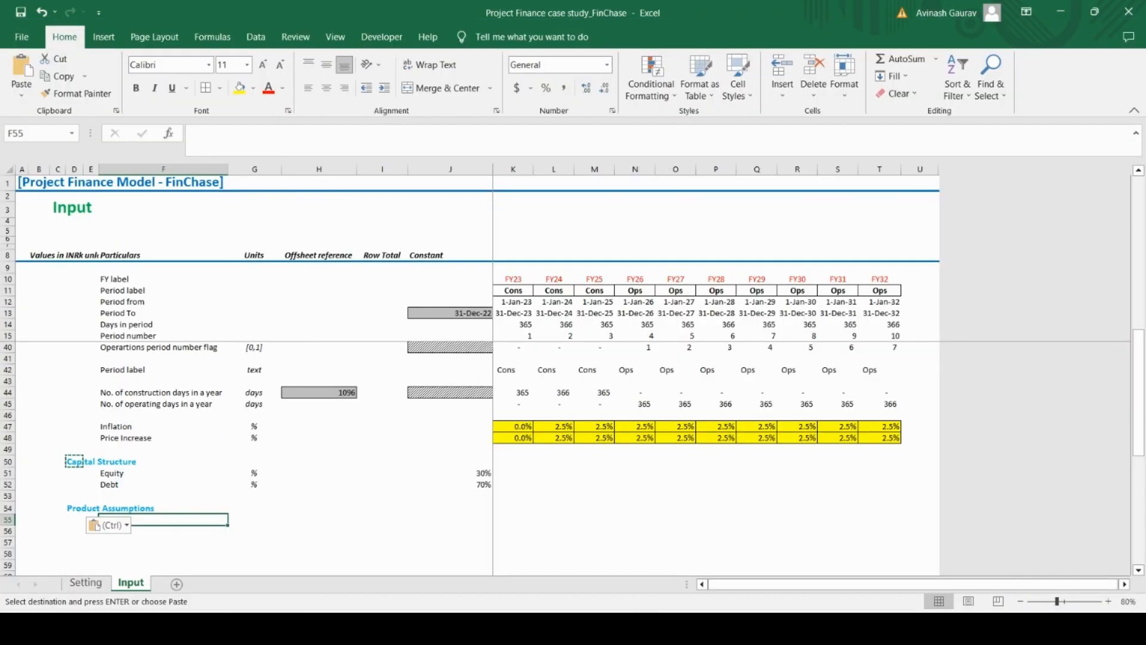
{"action": "left_click", "coordinate": [677, 629]}
{"action": "left_click", "coordinate": [262, 400]}
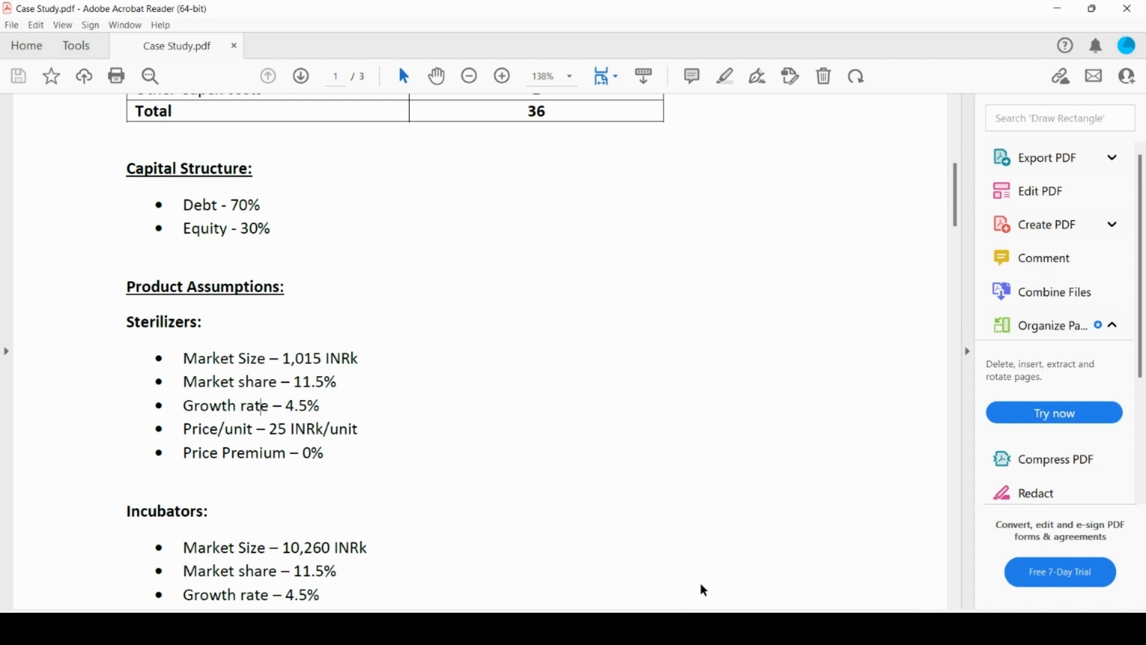
Switch back to Excel and enter the product subheading Sterlizers in F55 under Product Assumptions
{"action": "left_click", "coordinate": [687, 628]}
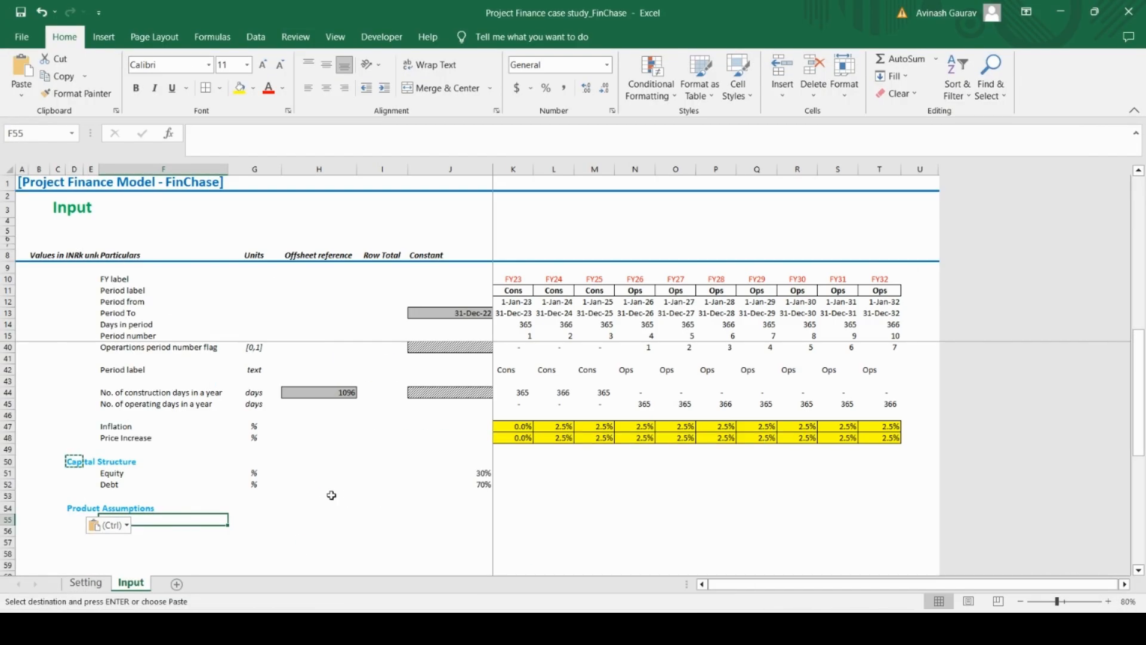
{"action": "key", "text": "Caps_Lock"}
{"action": "type", "text": "S"}
{"action": "key", "text": "Caps_Lock"}
{"action": "type", "text": "ter"}
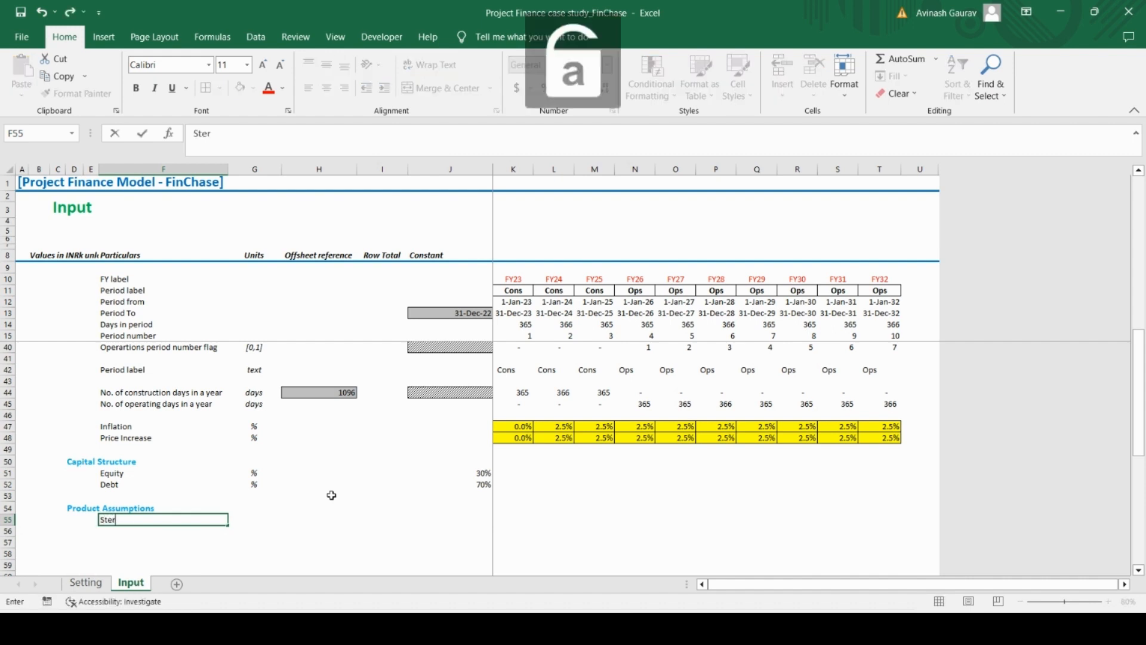
{"action": "type", "text": "lizers"}
{"action": "key", "text": "ctrl+Return"}
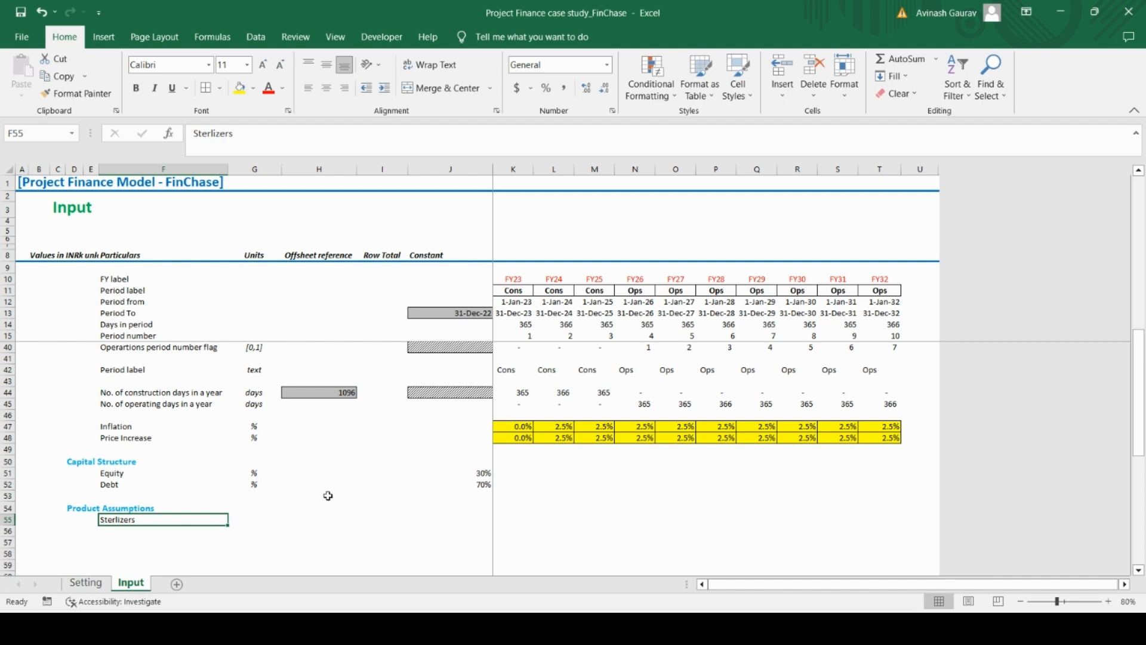
Check the product name in Case Study.pdf, correct the spelling in F55 to Sterilizers in Excel, and make it bold
{"action": "key", "text": "ctrl+c"}
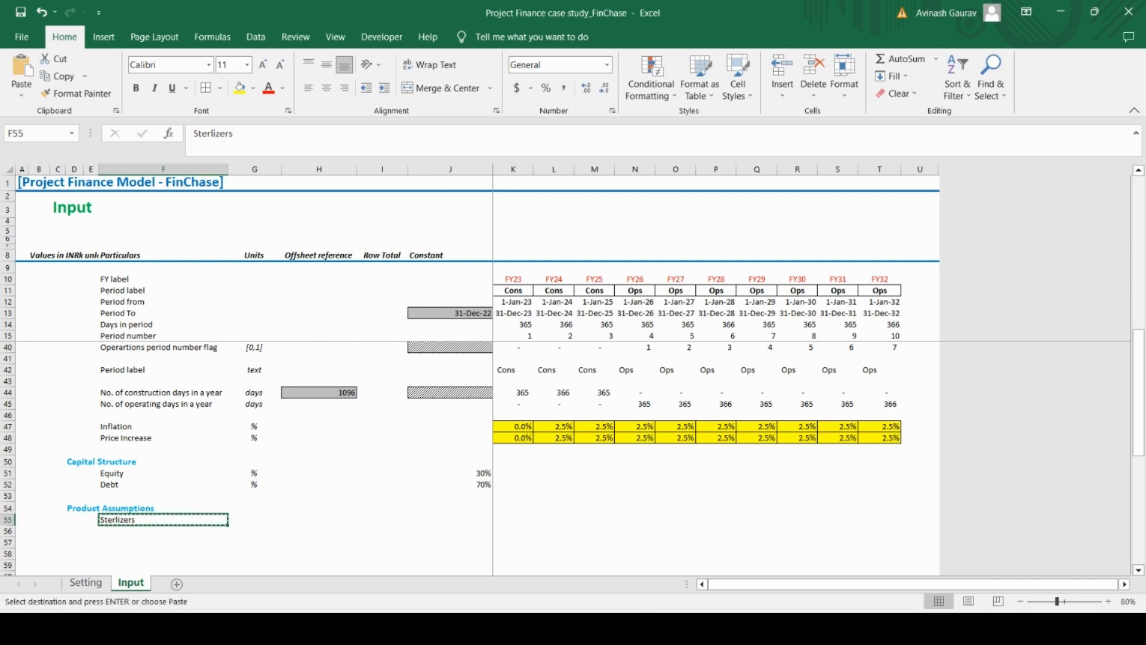
{"action": "key", "text": "alt+Tab"}
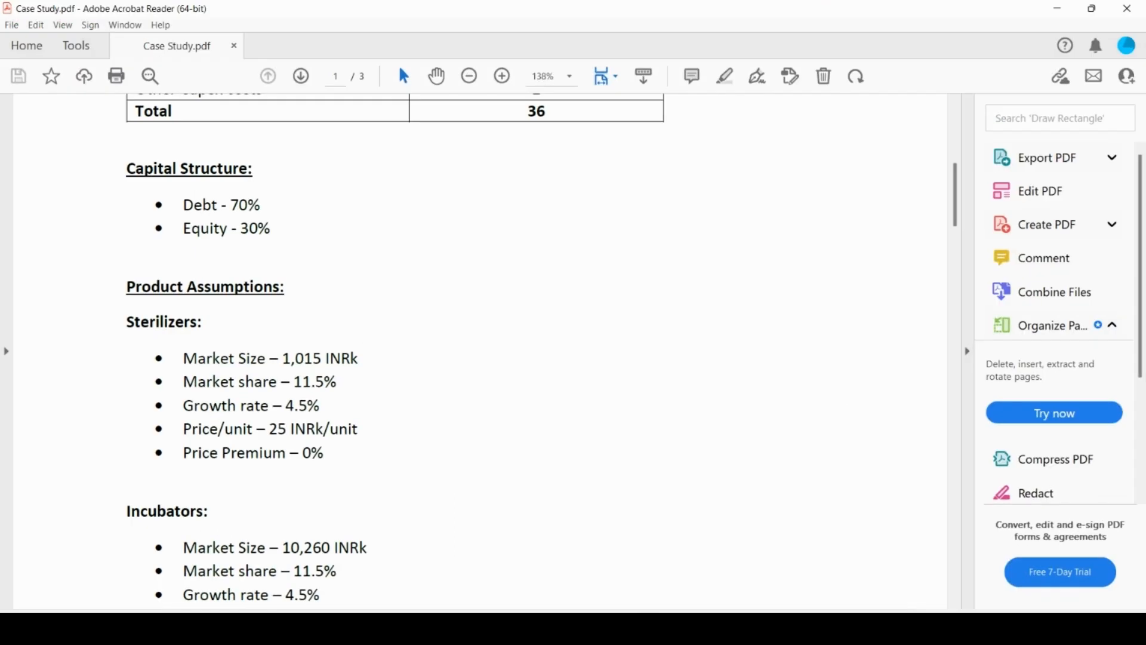
{"action": "key", "text": "alt+Tab"}
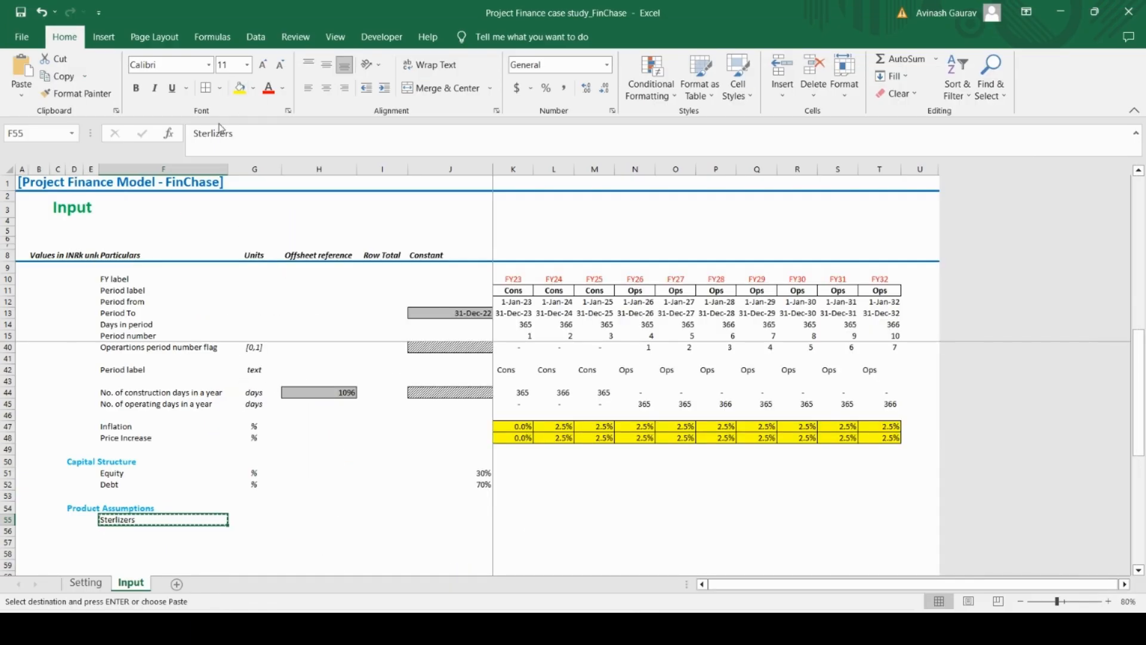
{"action": "left_click", "coordinate": [212, 133]}
{"action": "type", "text": "i"}
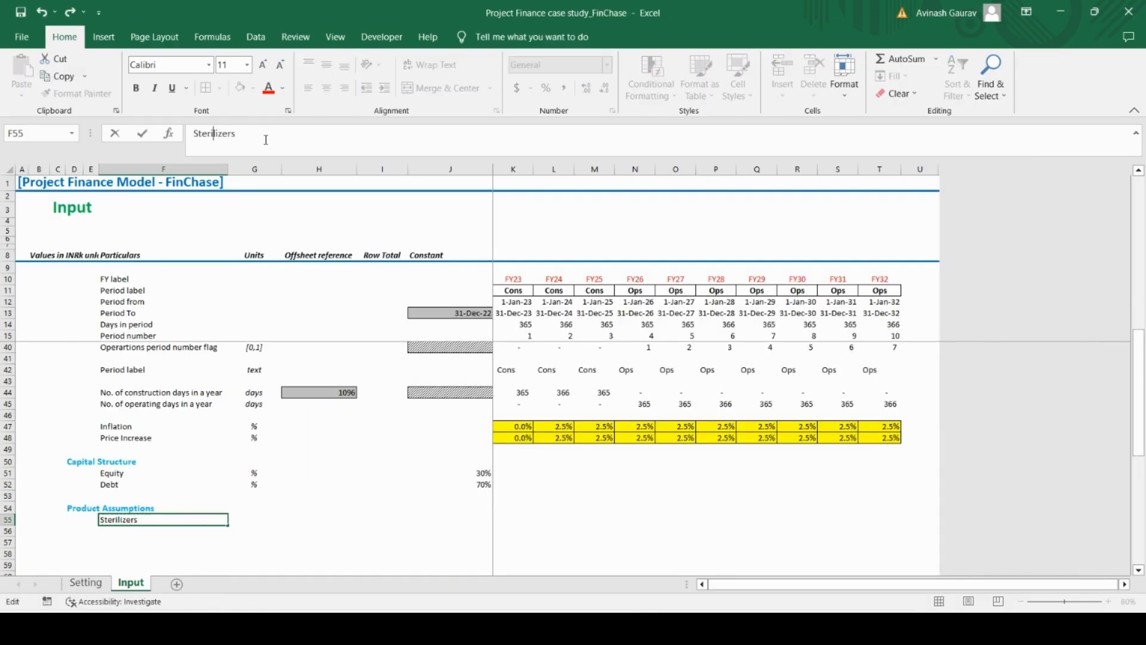
{"action": "key", "text": "Return"}
{"action": "key", "text": "ctrl+b"}
{"action": "key", "text": "Return"}
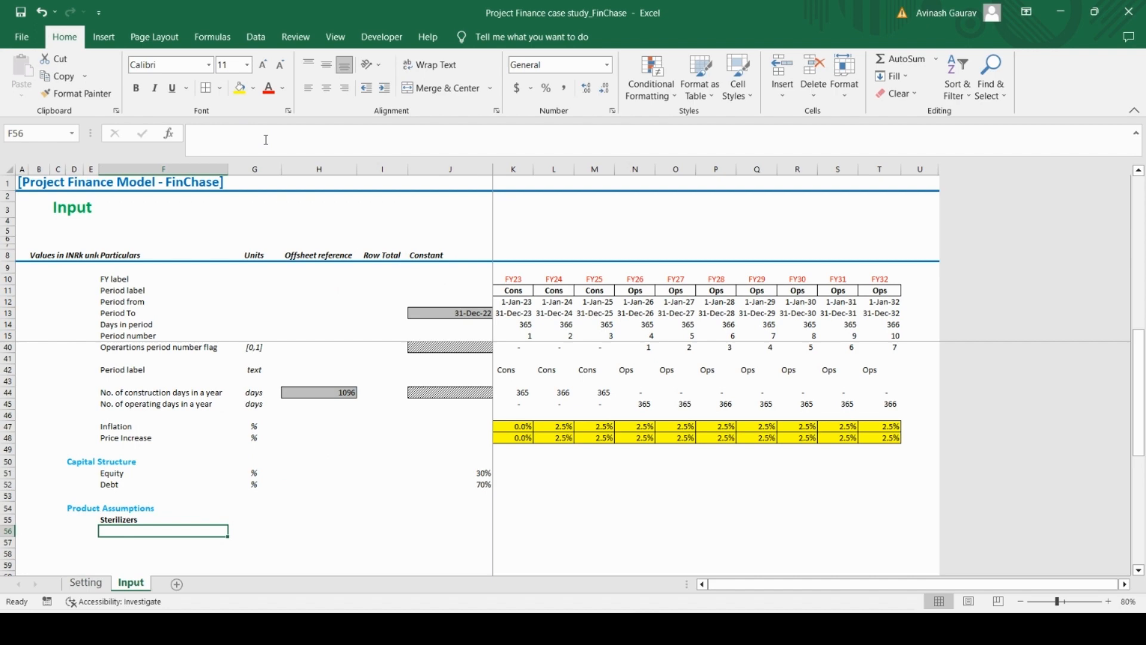
Check the first Sterilizers item in Case Study.pdf, then enter Market Size in F56 with the unit INRk in G56 in Excel
{"action": "key", "text": "alt+Tab"}
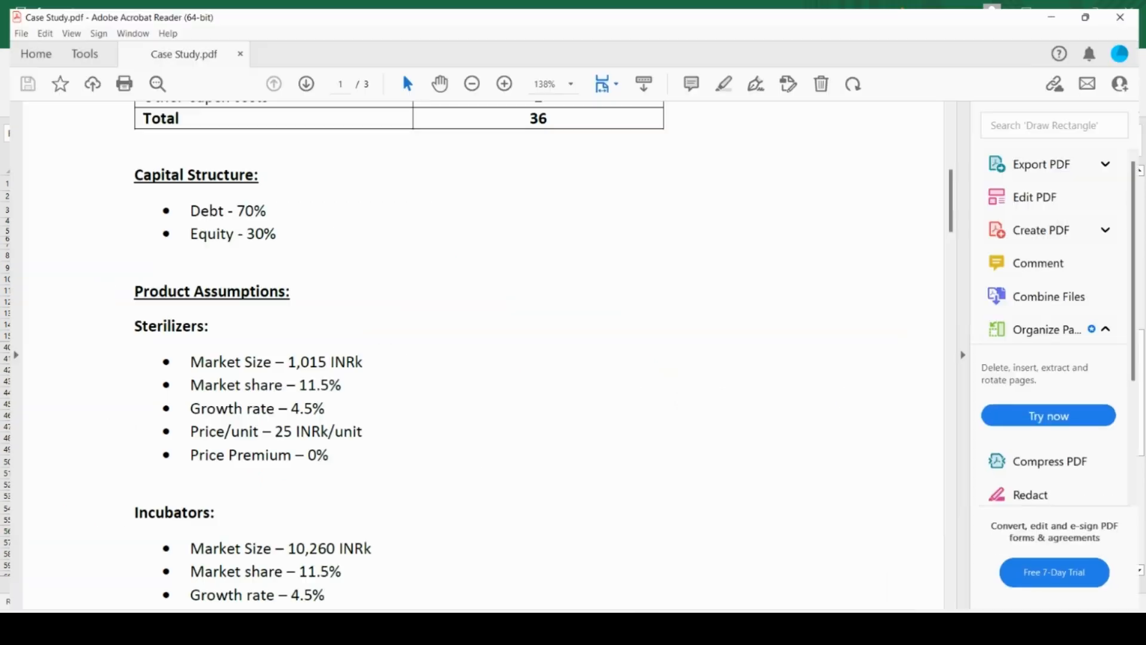
{"action": "key", "text": "alt+Tab"}
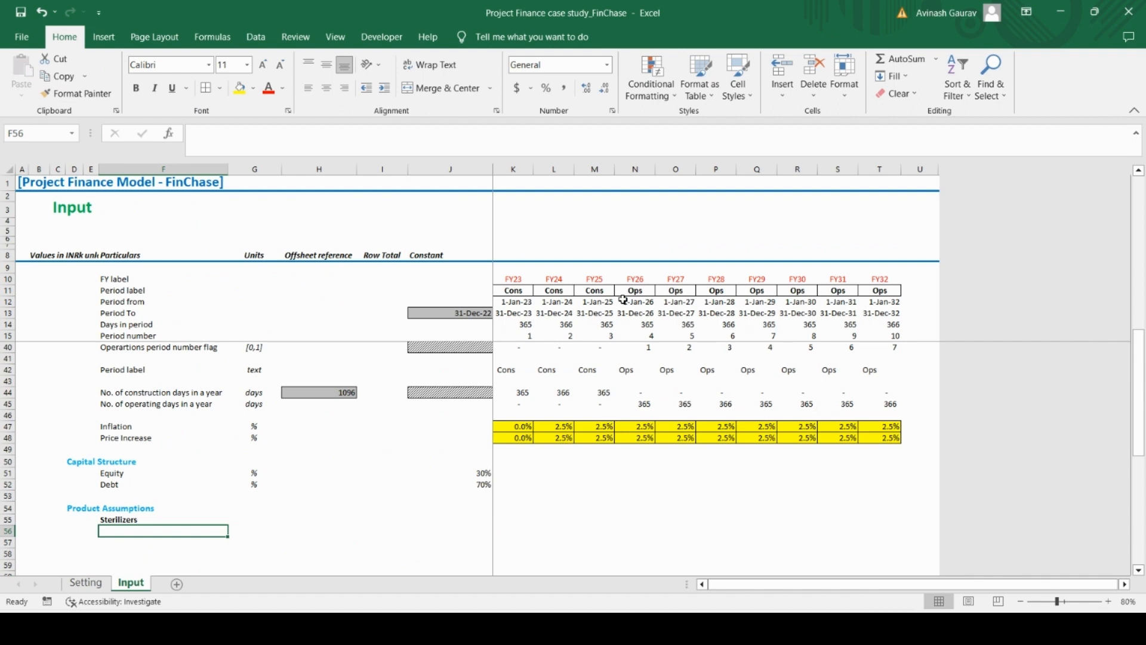
{"action": "type", "text": "Market"}
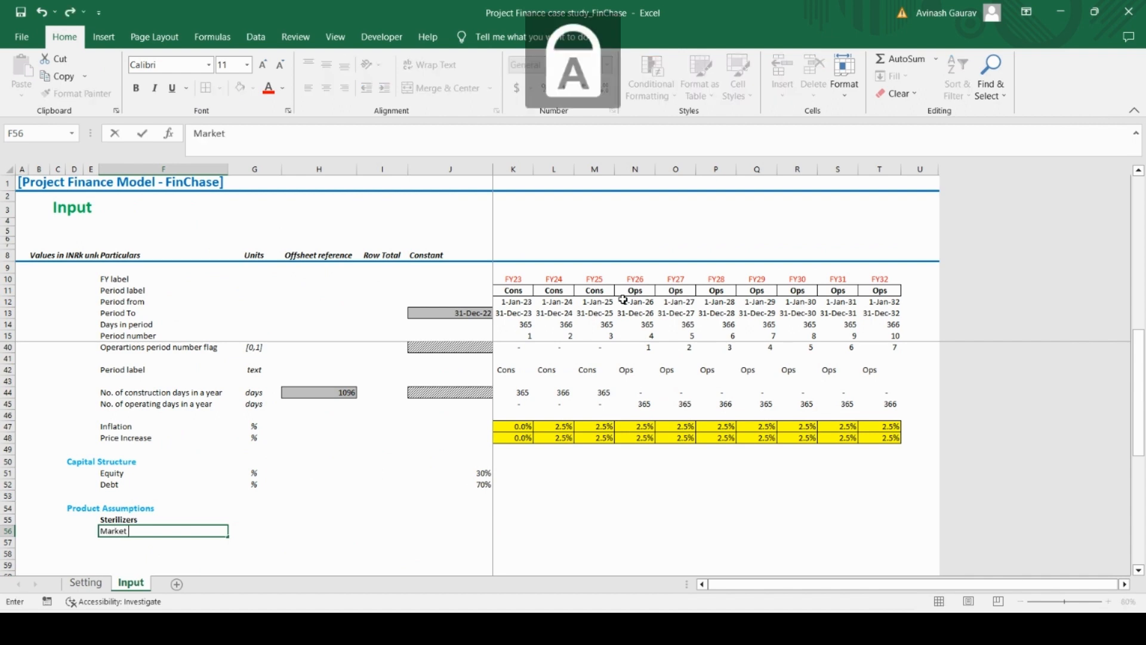
{"action": "type", "text": " Size"}
{"action": "key", "text": "Tab"}
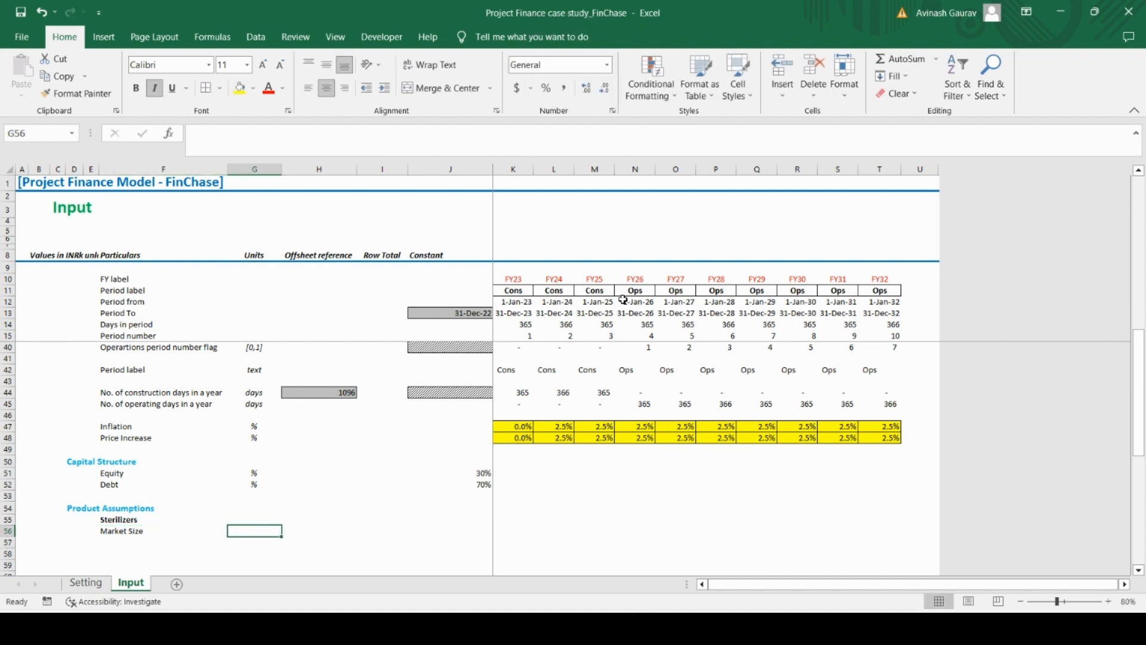
{"action": "key", "text": "Caps_Lock"}
{"action": "type", "text": "INR"}
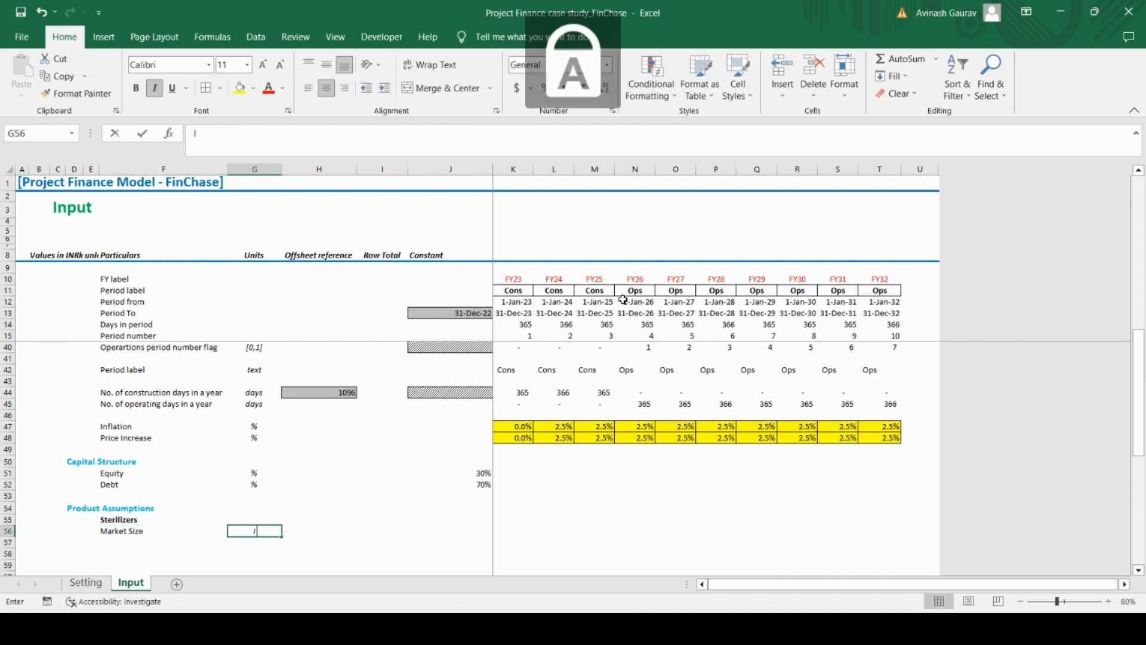
{"action": "key", "text": "Caps_Lock"}
{"action": "type", "text": "k"}
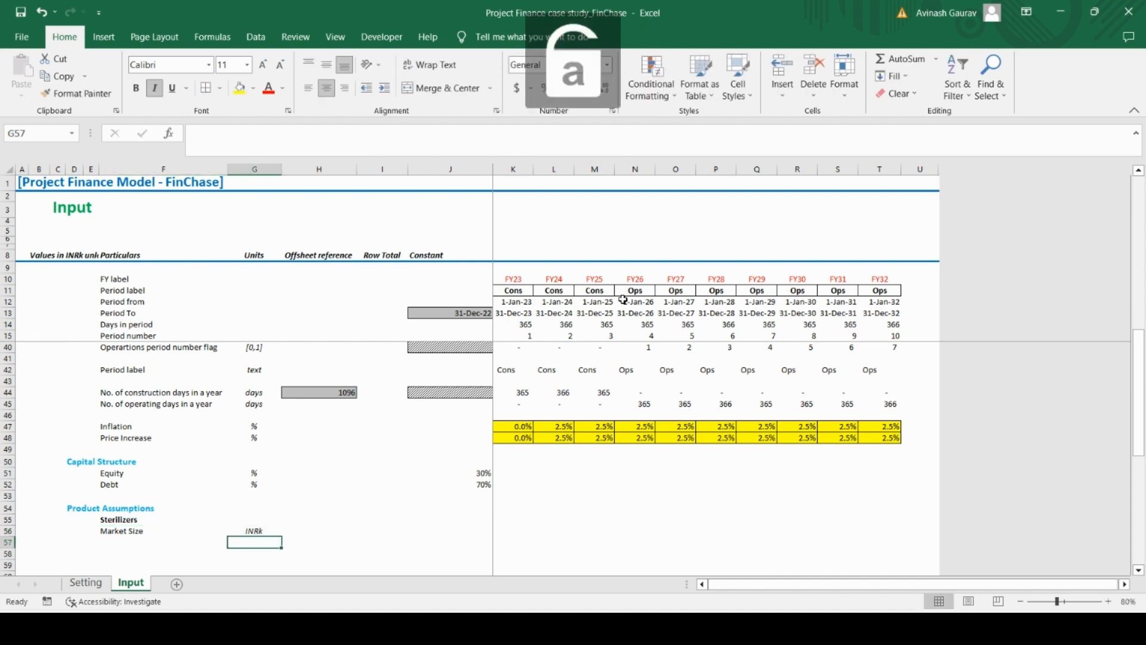
Look up the Sterilizers market size in Case Study.pdf and enter 1015 as its constant in J56 in Excel
{"action": "key", "text": "Tab"}
{"action": "key", "text": "Tab"}
{"action": "key", "text": "Tab"}
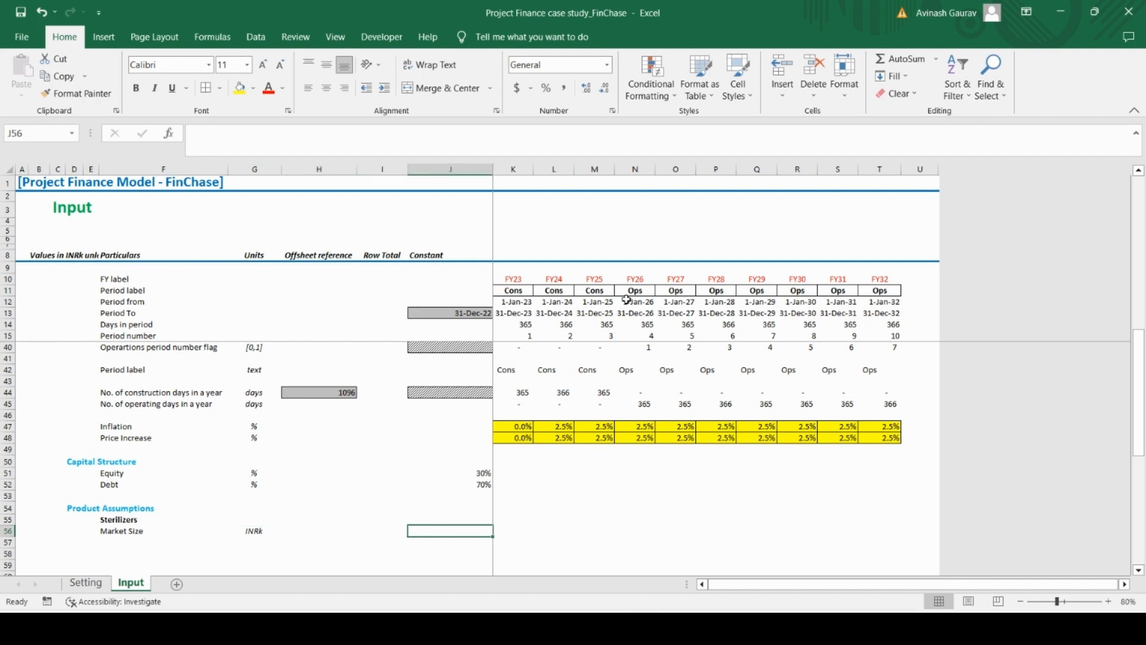
{"action": "key", "text": "alt+Tab"}
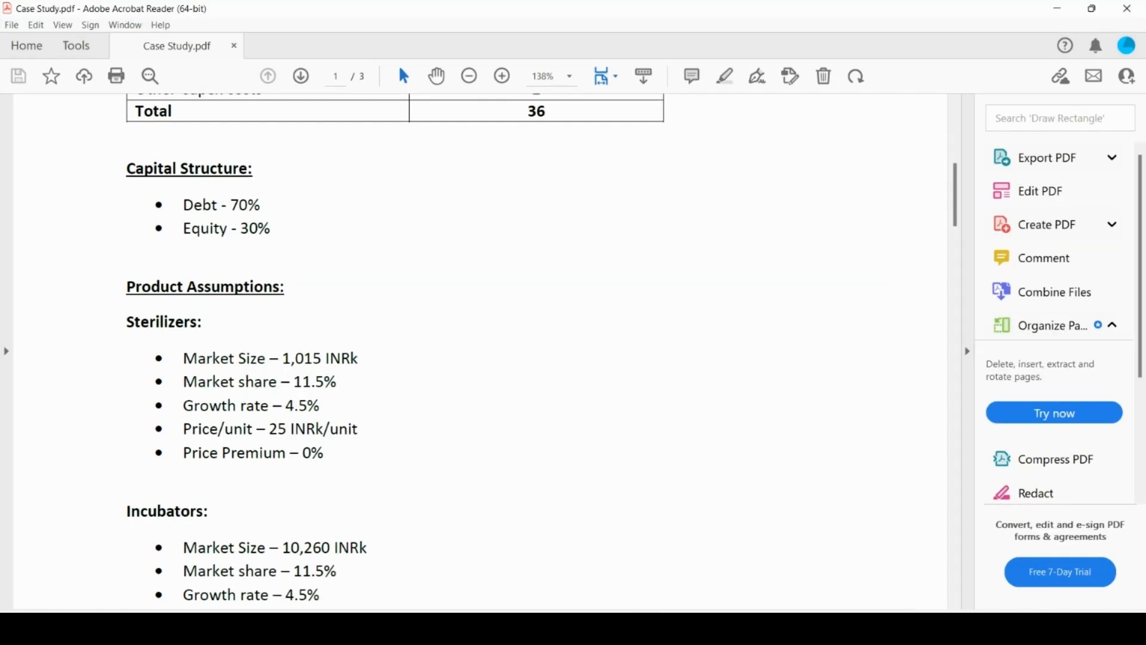
{"action": "key", "text": "alt+Tab"}
{"action": "type", "text": "1015"}
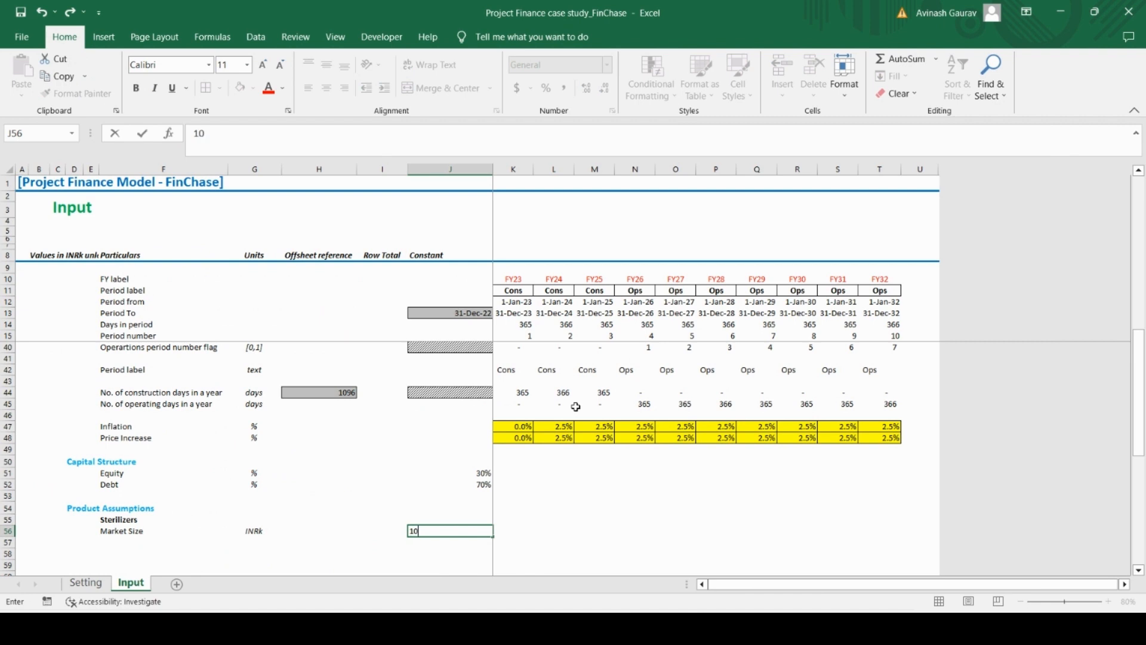
{"action": "key", "text": "Return"}
{"action": "key", "text": "Left"}
{"action": "key", "text": "Left"}
{"action": "key", "text": "Left"}
{"action": "key", "text": "Left"}
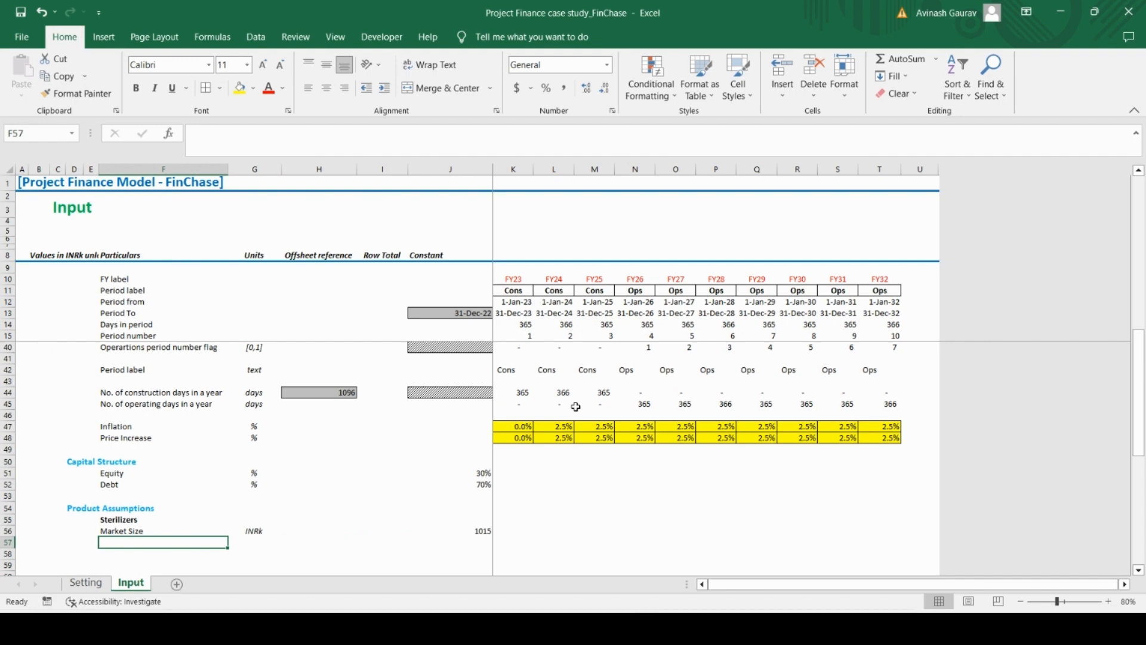
Check the second Sterilizers item in Case Study.pdf, then enter the label Market Share in F57 in Excel
{"action": "key", "text": "alt+Tab"}
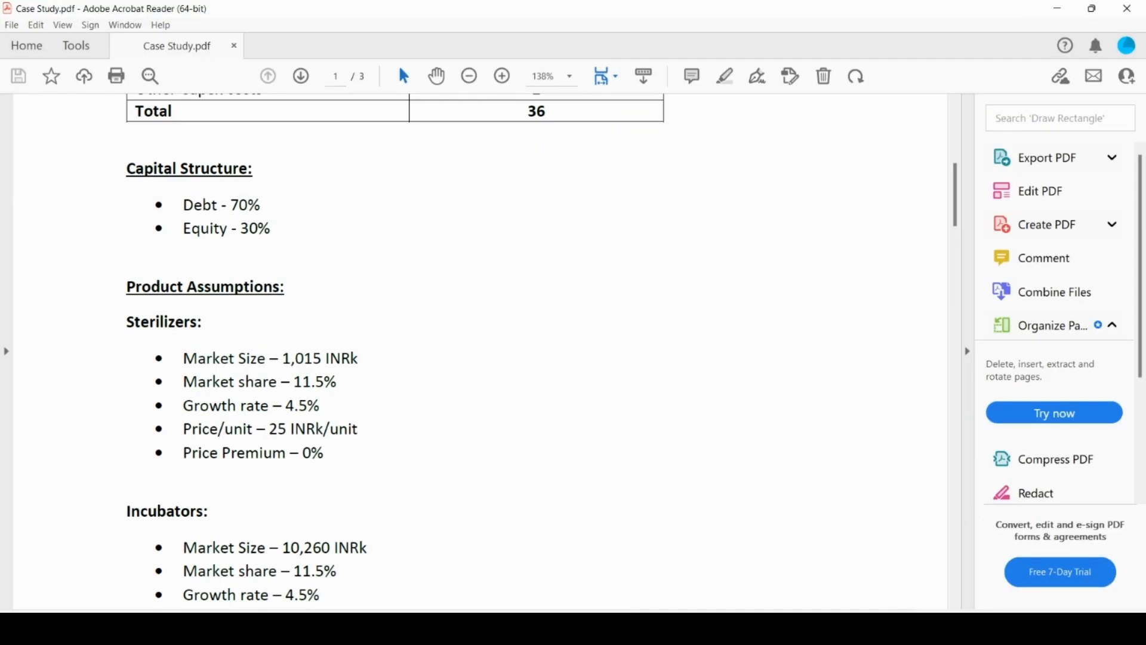
{"action": "key", "text": "alt+Tab"}
{"action": "key", "text": "Caps_Lock"}
{"action": "type", "text": "M"}
{"action": "key", "text": "Caps_Lock"}
{"action": "type", "text": "a"}
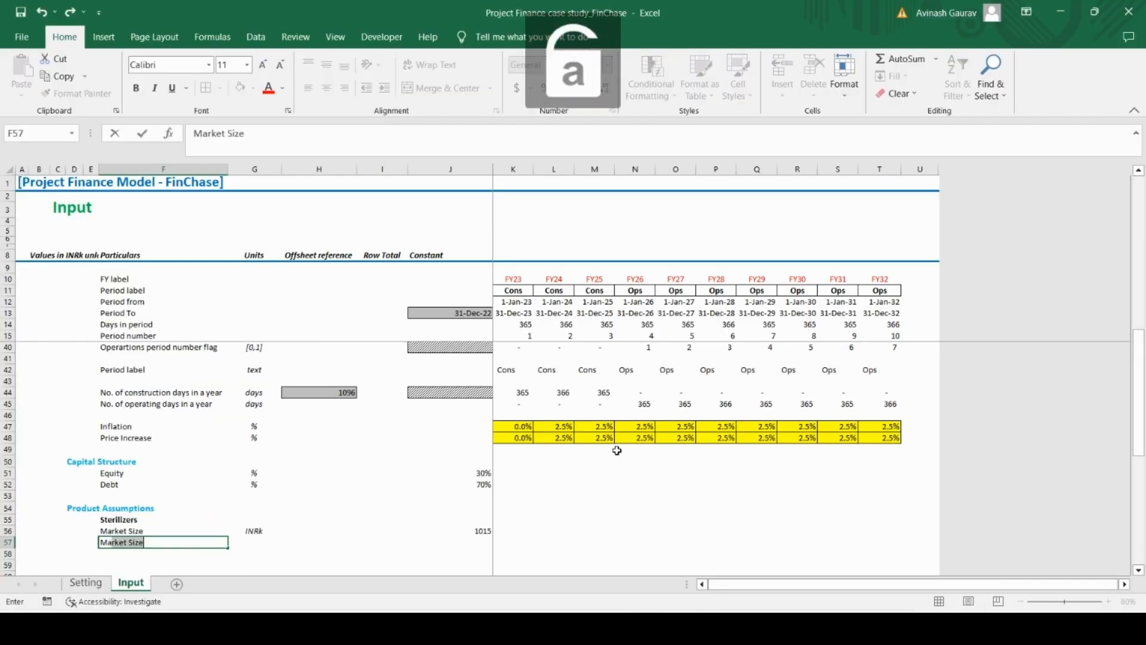
{"action": "type", "text": "rket"}
{"action": "key", "text": "Caps_Lock"}
{"action": "type", "text": "S"}
{"action": "key", "text": "Caps_Lock"}
{"action": "type", "text": "hare"}
{"action": "key", "text": "Tab"}
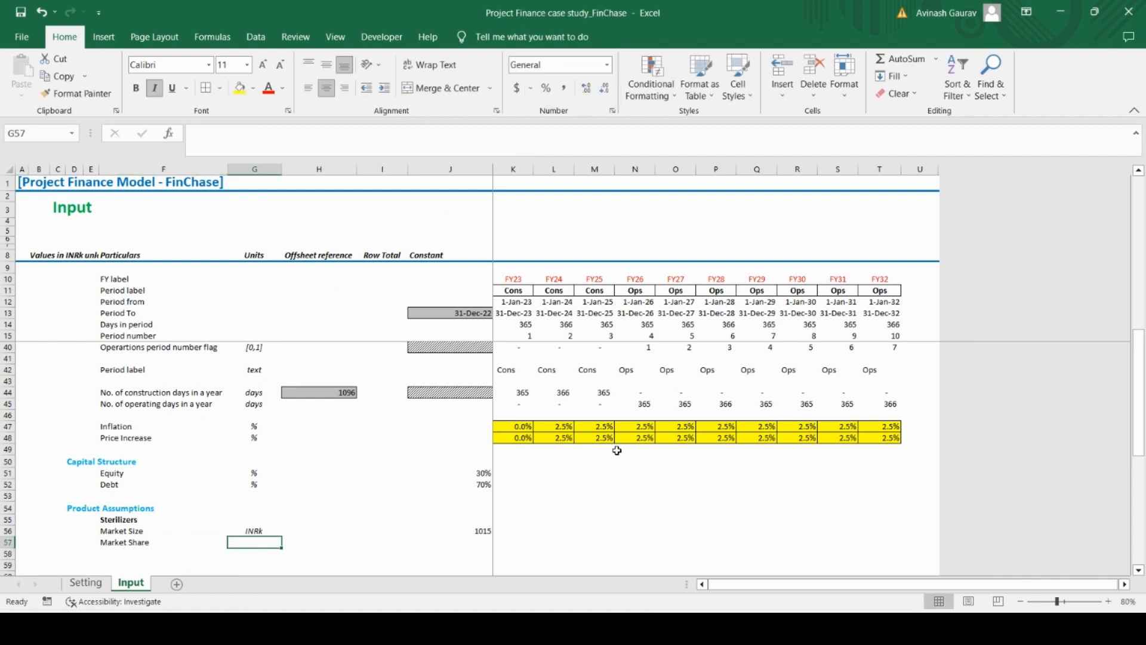
Give Market Share the unit % in G57 and the constant 11.5% in J57
{"action": "type", "text": "%"}
{"action": "key", "text": "Tab"}
{"action": "key", "text": "Tab"}
{"action": "key", "text": "Tab"}
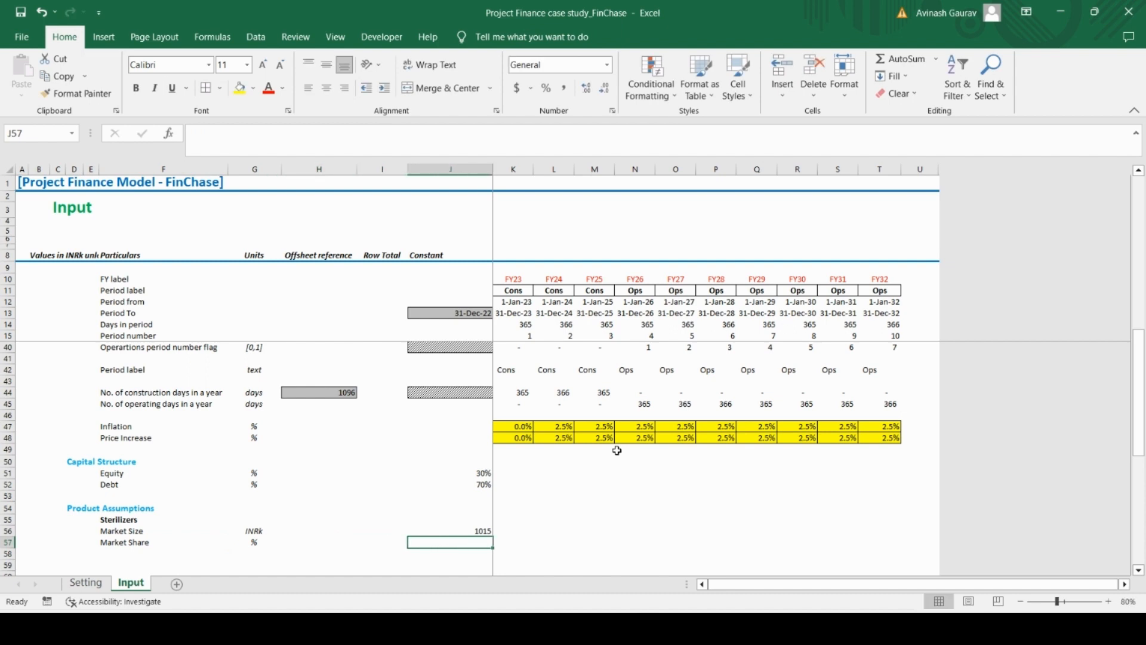
{"action": "type", "text": "11.5%"}
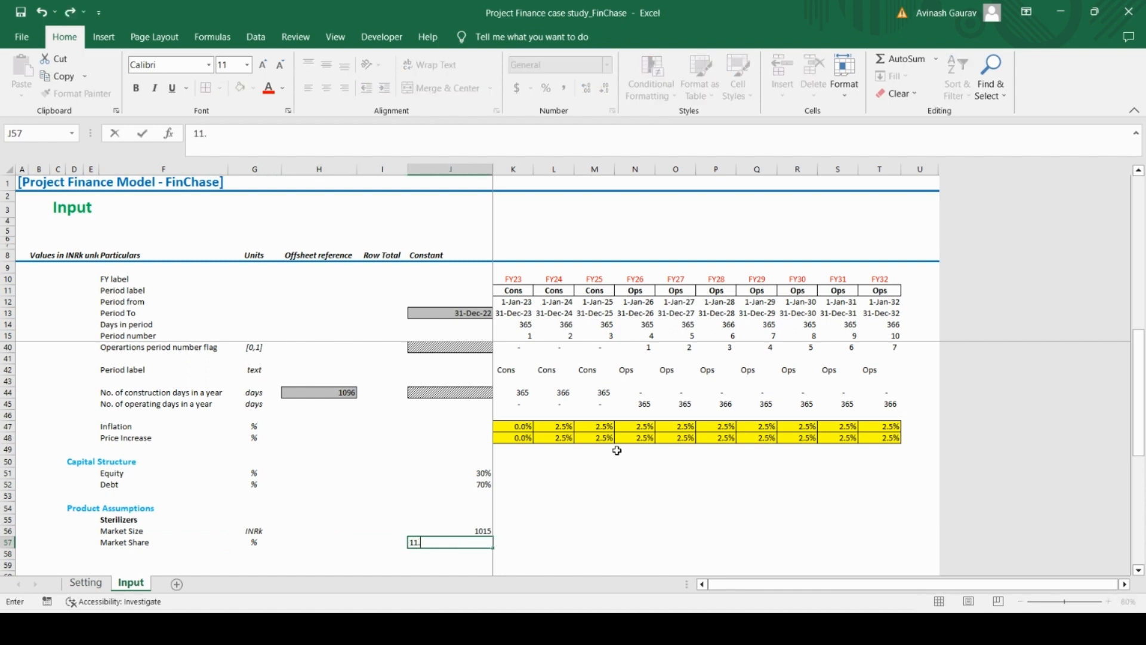
{"action": "key", "text": "Return"}
{"action": "key", "text": "Left"}
{"action": "key", "text": "Left"}
{"action": "key", "text": "Left"}
{"action": "key", "text": "Left"}
{"action": "key", "text": "Left"}
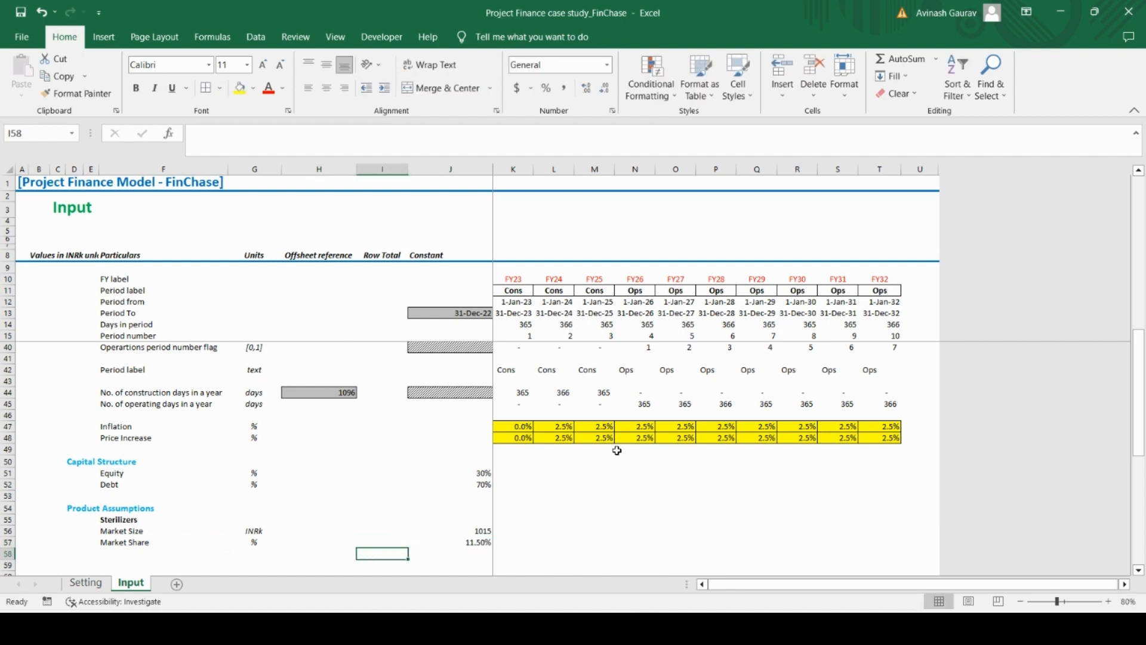
{"action": "key", "text": "Right"}
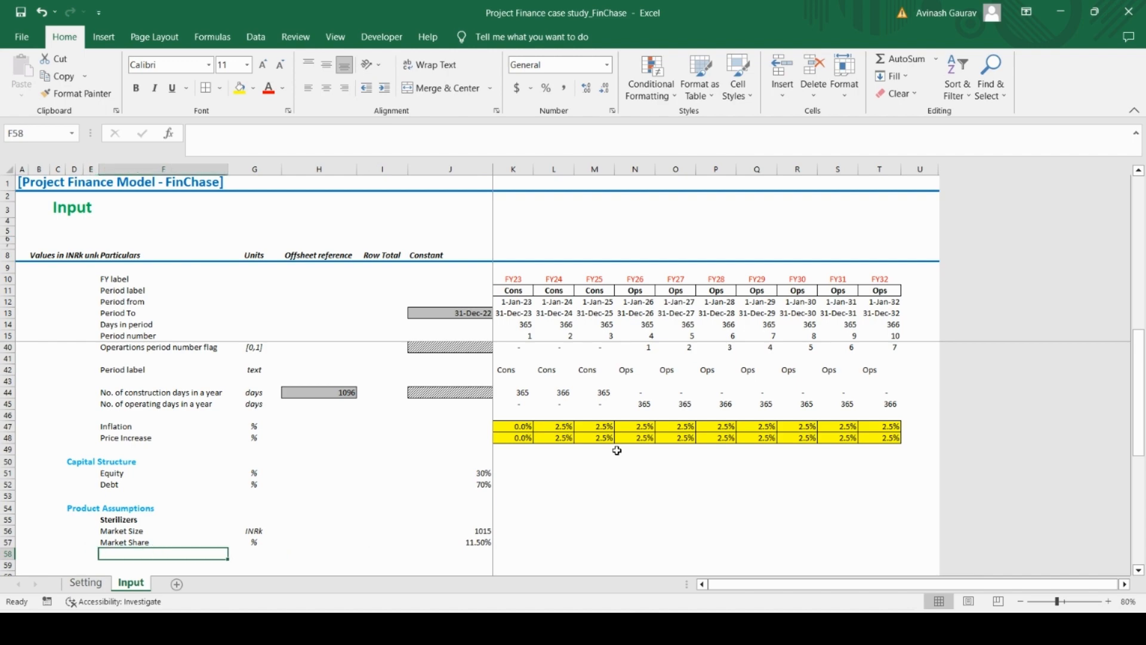
Check the third Sterilizers item in Case Study.pdf, then enter Growth Rate in F58 with the unit % in G58 in Excel
{"action": "key", "text": "alt+Tab"}
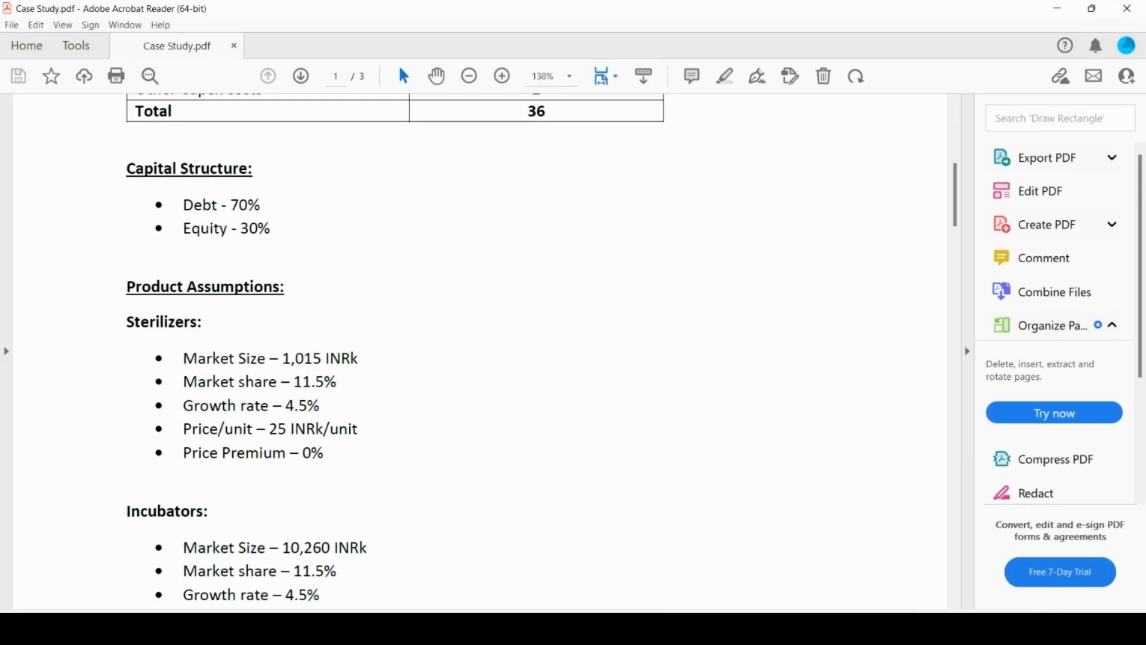
{"action": "key", "text": "alt+Tab"}
{"action": "type", "text": "G"}
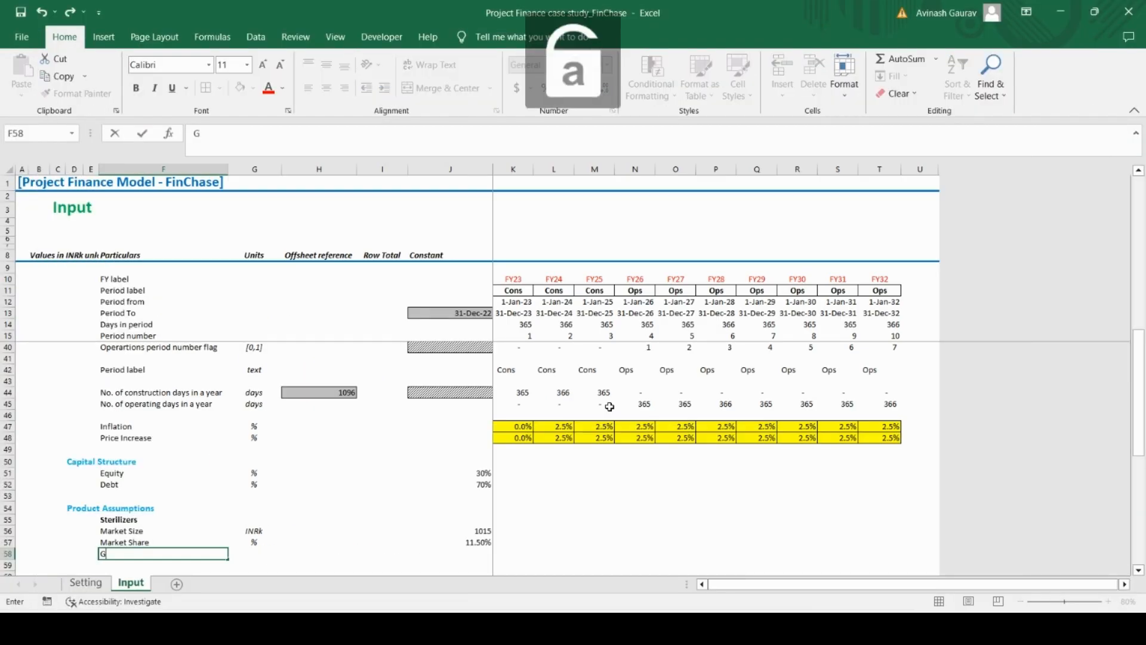
{"action": "type", "text": "rowth Rate"}
{"action": "key", "text": "Tab"}
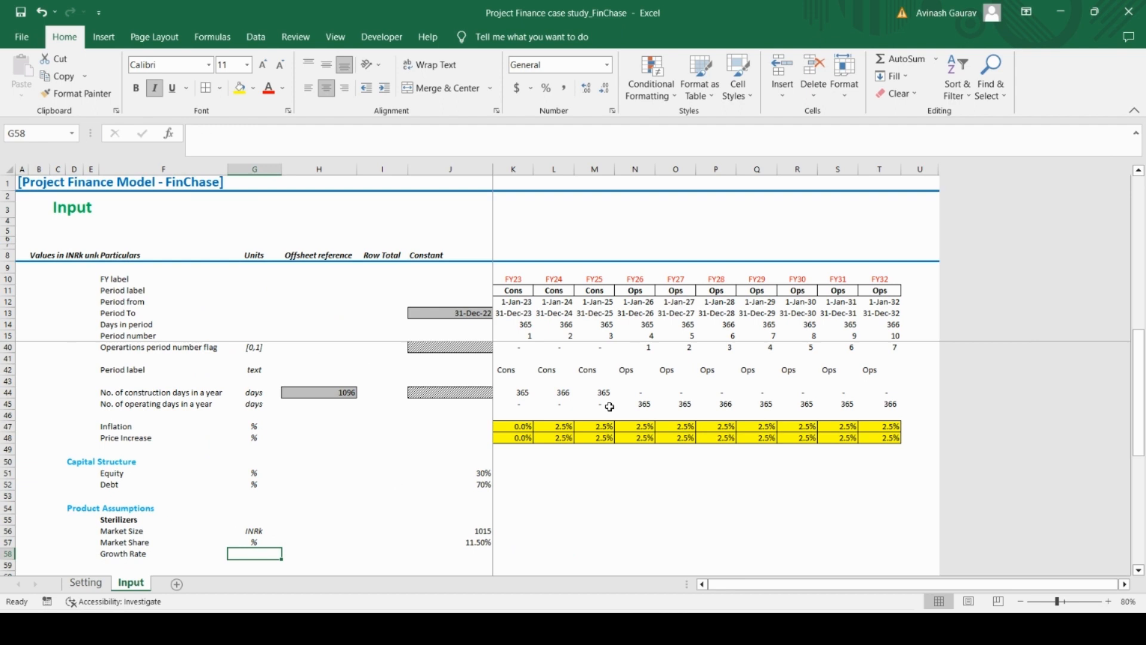
{"action": "type", "text": "%"}
{"action": "key", "text": "Tab"}
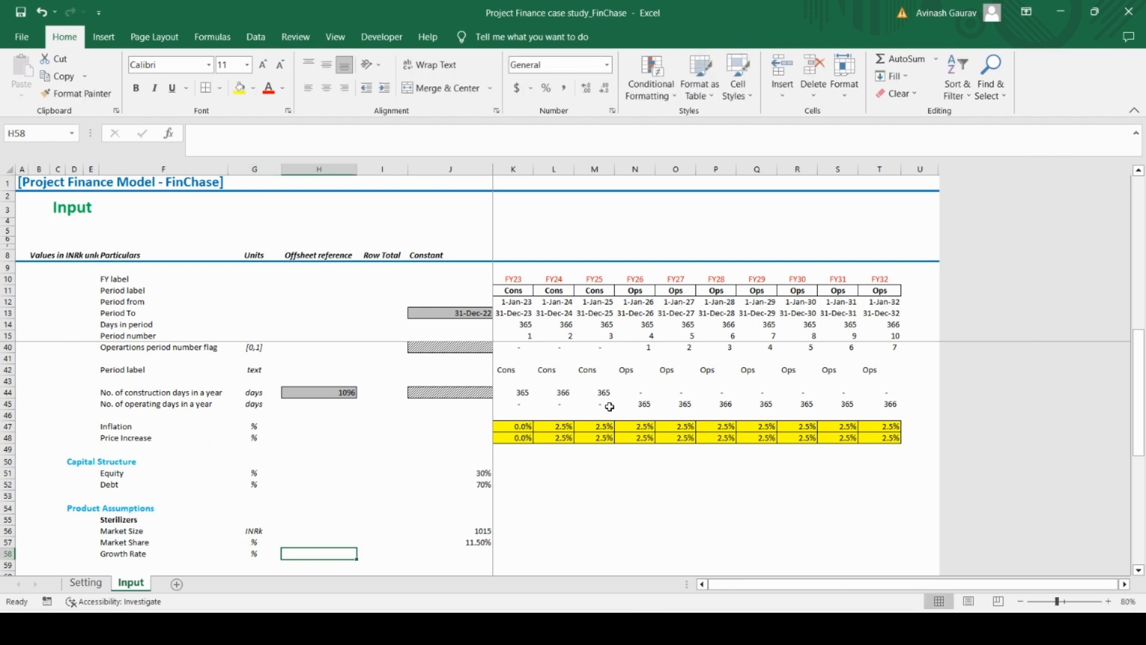
Enter 4.5% as the Growth Rate constant in J58
{"action": "key", "text": "Tab"}
{"action": "key", "text": "Tab"}
{"action": "type", "text": "4"}
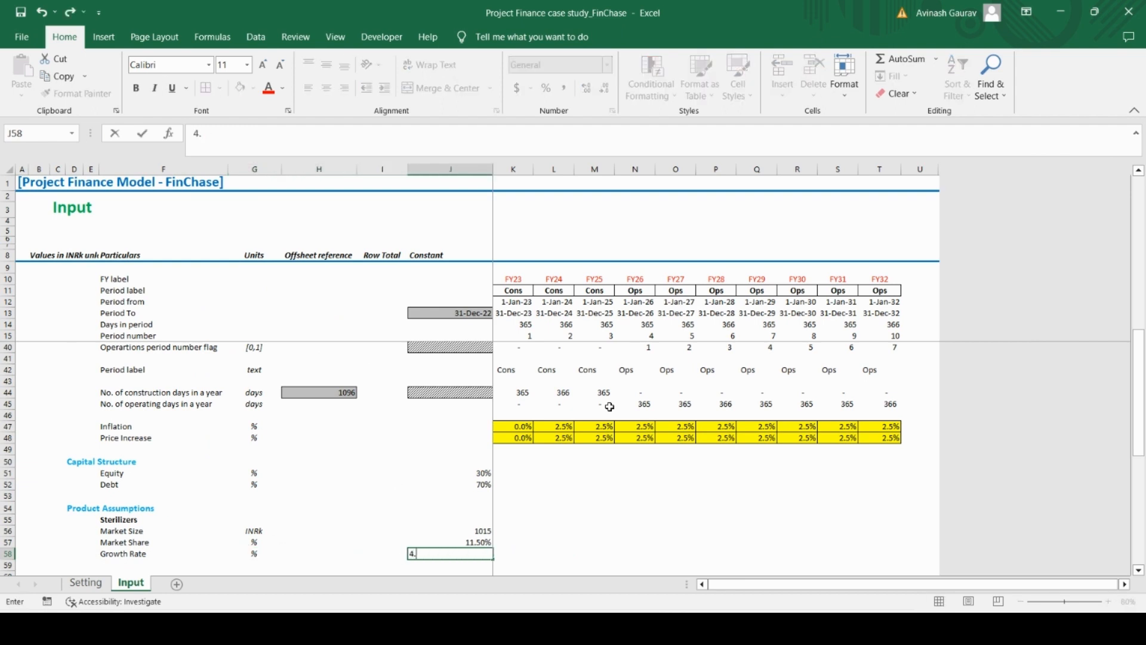
{"action": "type", "text": ".50%"}
{"action": "key", "text": "Return"}
{"action": "key", "text": "Up"}
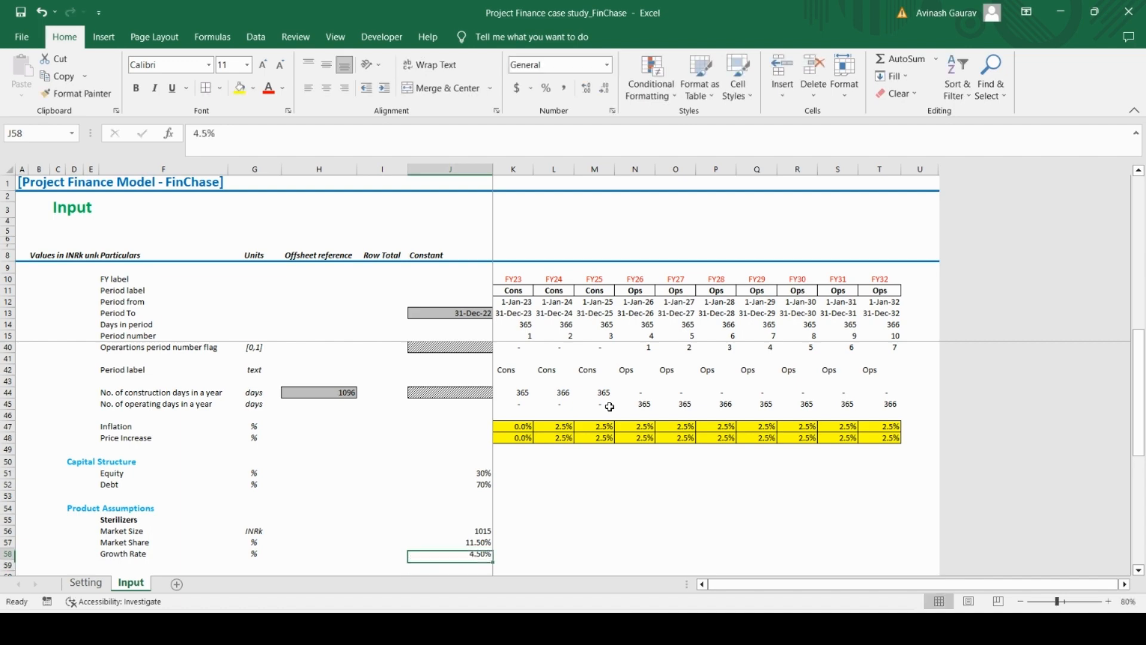
Check the fourth Sterilizers item in Case Study.pdf, then enter the label Price in F59 in Excel
{"action": "scroll", "coordinate": [389, 537], "scroll_direction": "down", "scroll_amount": 4}
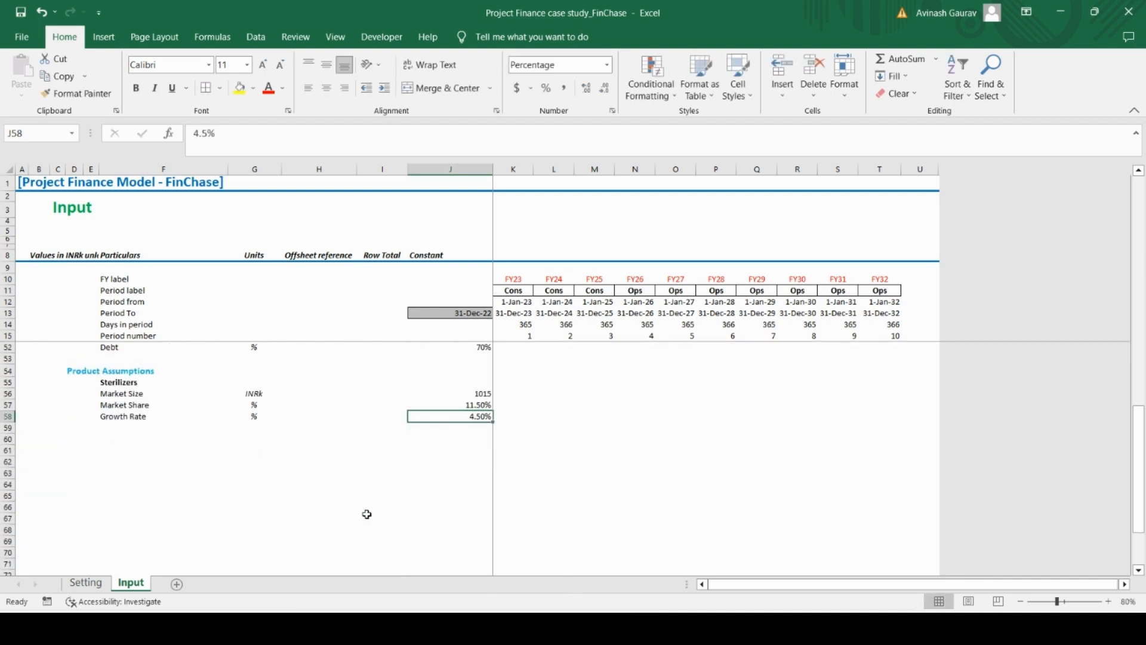
{"action": "key", "text": "alt+Tab"}
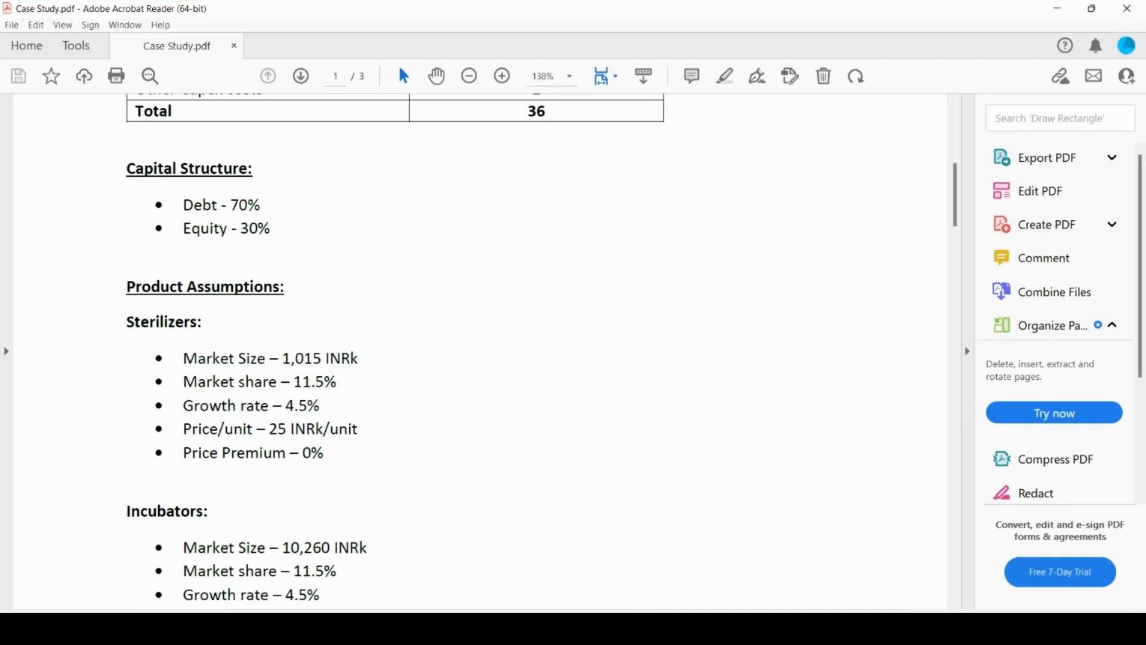
{"action": "key", "text": "alt+Tab"}
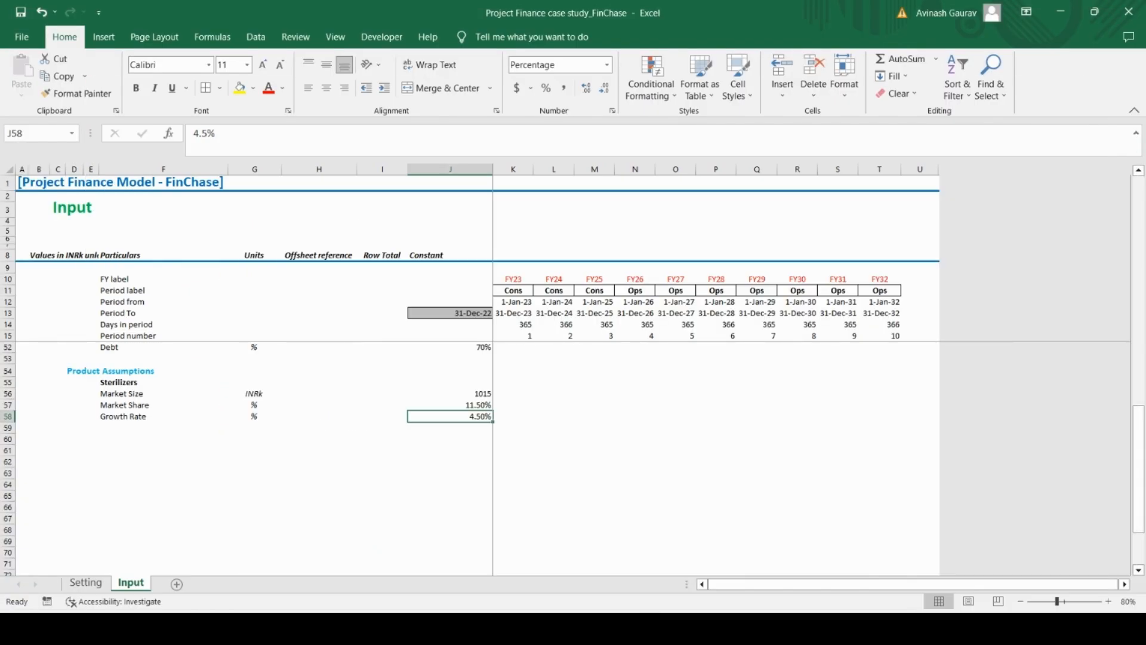
{"action": "key", "text": "alt+Tab"}
{"action": "key", "text": "alt+Tab"}
{"action": "left_click", "coordinate": [118, 420]}
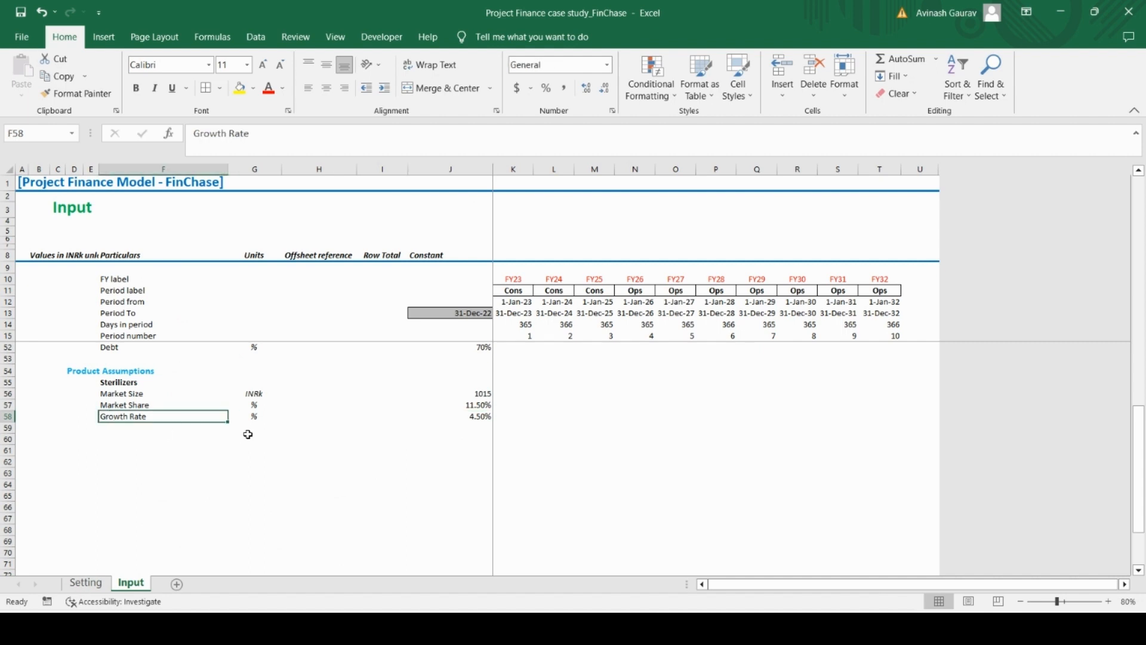
{"action": "key", "text": "Down"}
{"action": "type", "text": "Price"}
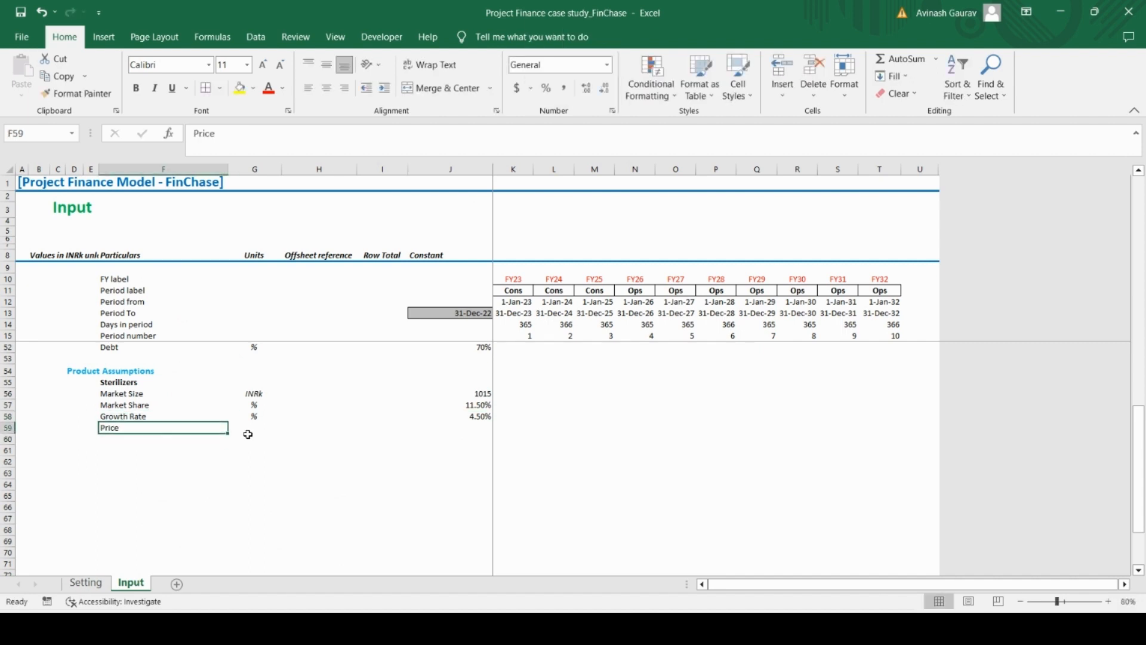
Give Price the unit INRk/unit in G59 and the constant 25 in J59
{"action": "left_click", "coordinate": [248, 432]}
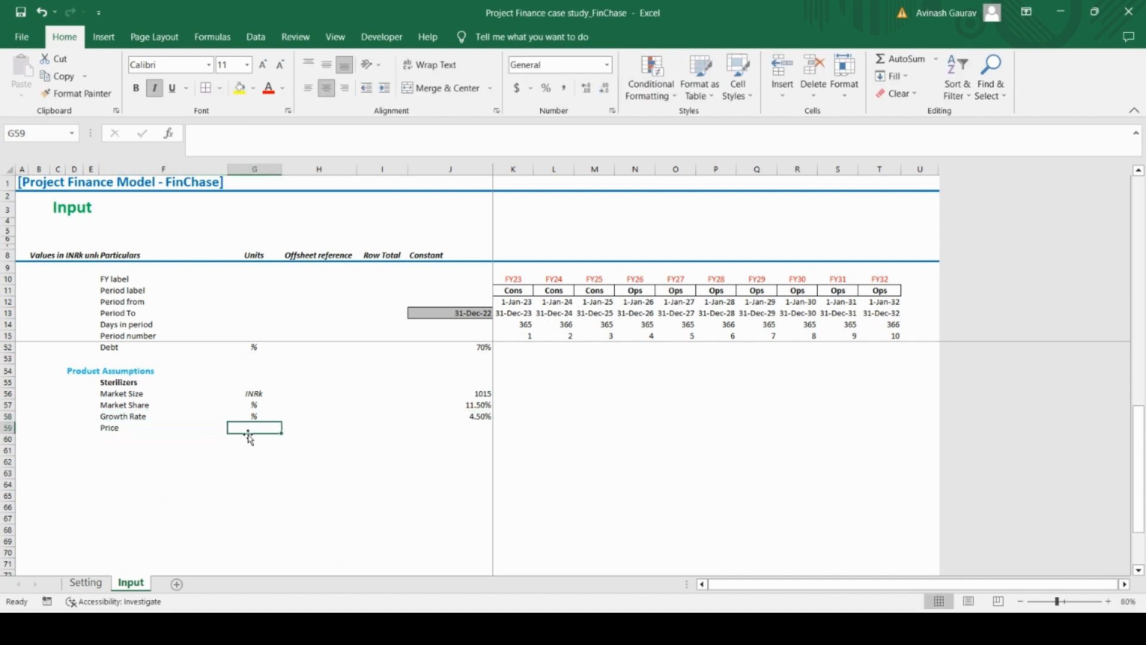
{"action": "key", "text": "Caps_Lock"}
{"action": "type", "text": "INRk"}
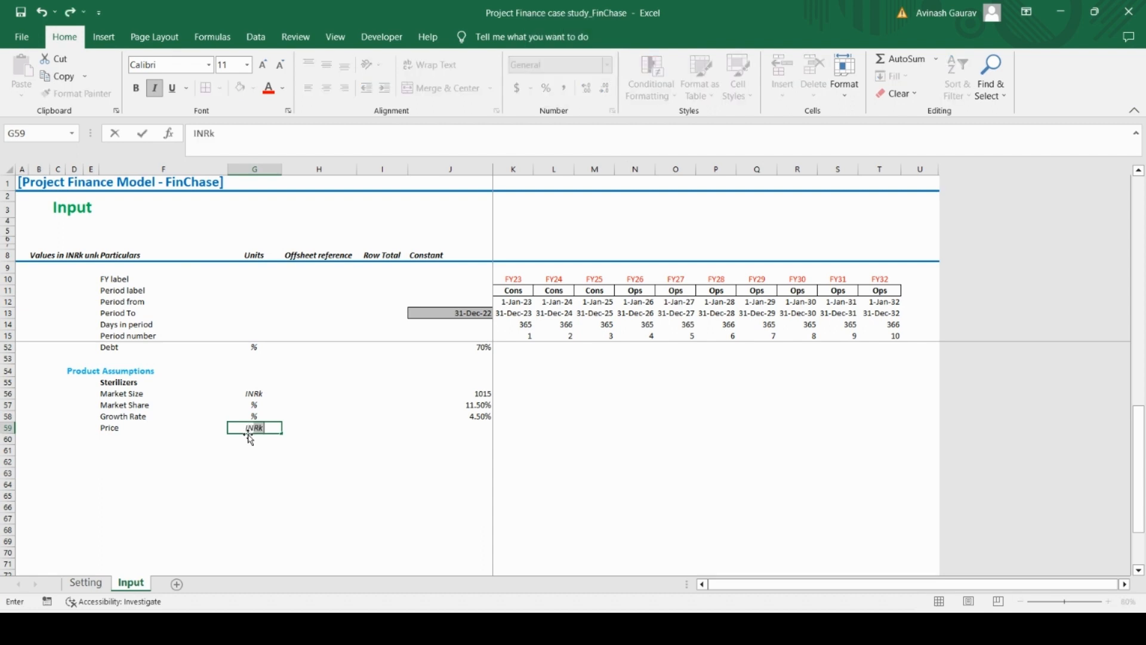
{"action": "key", "text": "Caps_Lock"}
{"action": "type", "text": "k/unit"}
{"action": "key", "text": "Return"}
{"action": "key", "text": "Up"}
{"action": "key", "text": "Right"}
{"action": "key", "text": "Right"}
{"action": "key", "text": "Right"}
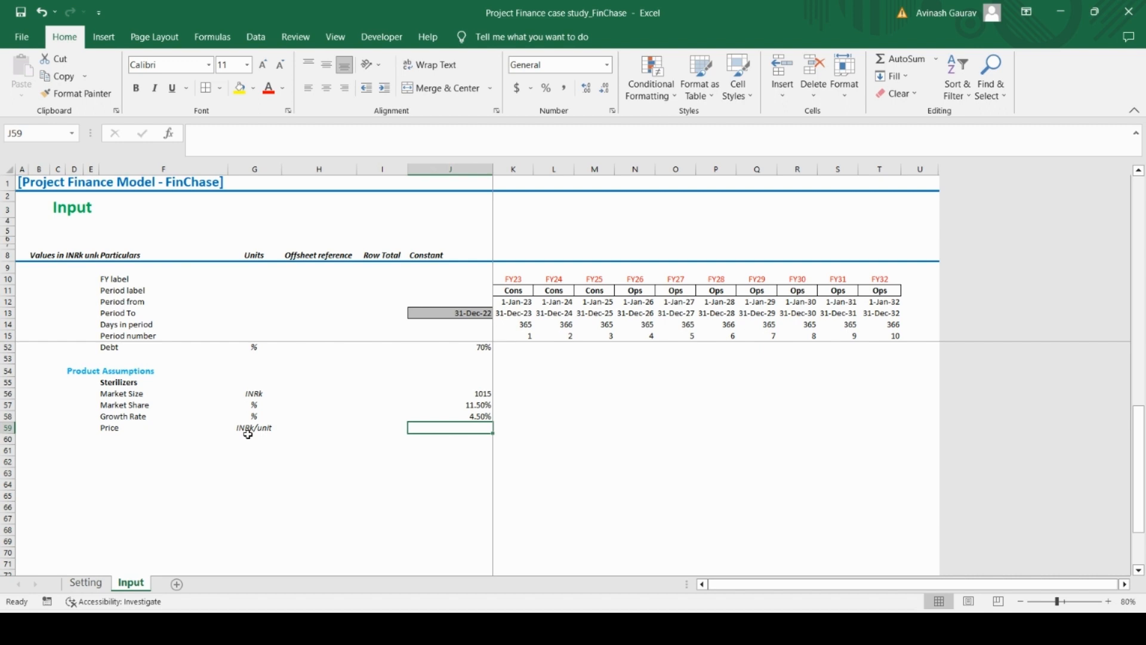
{"action": "type", "text": "25"}
{"action": "key", "text": "Return"}
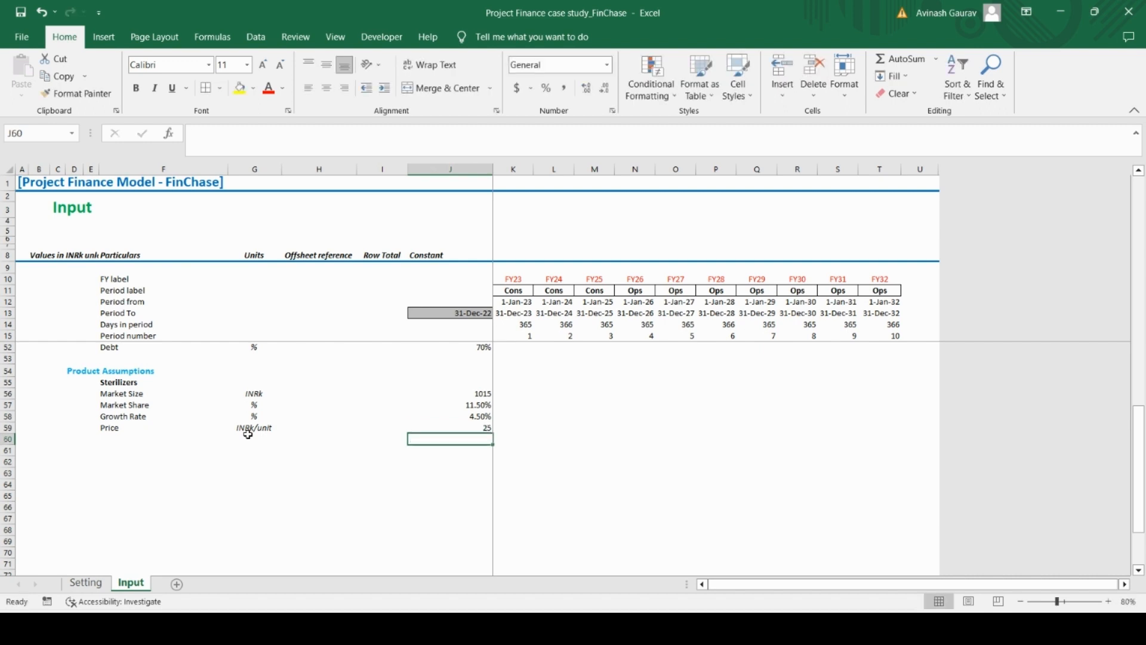
Check the fifth Sterilizers item in Case Study.pdf, then enter the label Price premium in F60 in Excel
{"action": "key", "text": "Up"}
{"action": "left_click", "coordinate": [664, 629]}
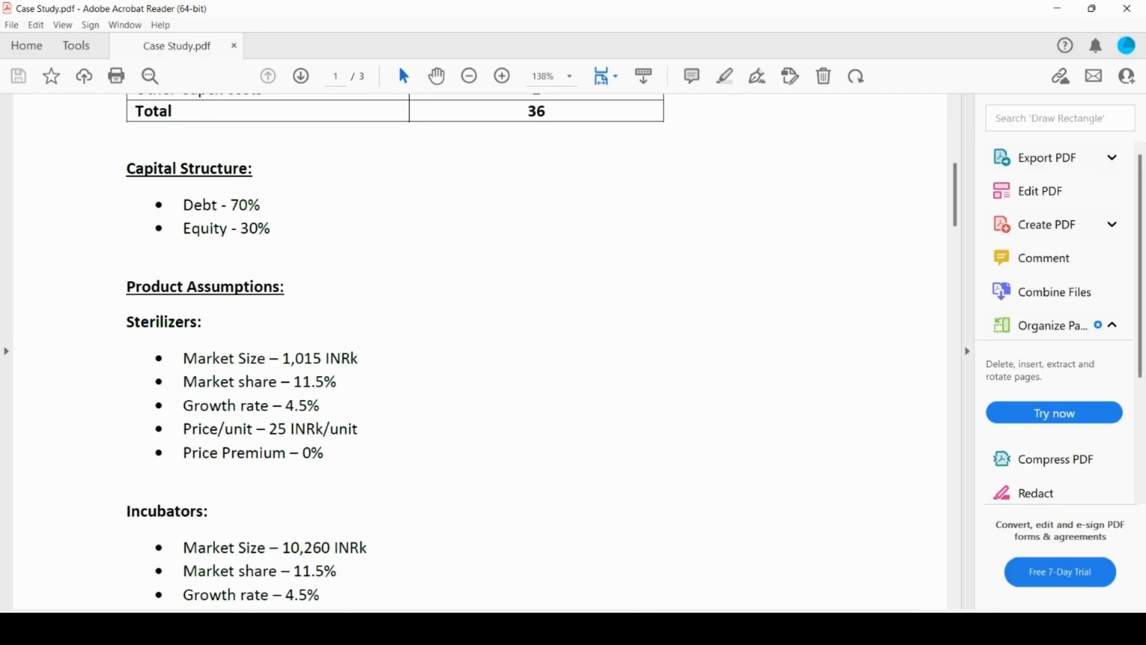
{"action": "key", "text": "alt+Tab"}
{"action": "left_click", "coordinate": [111, 439]}
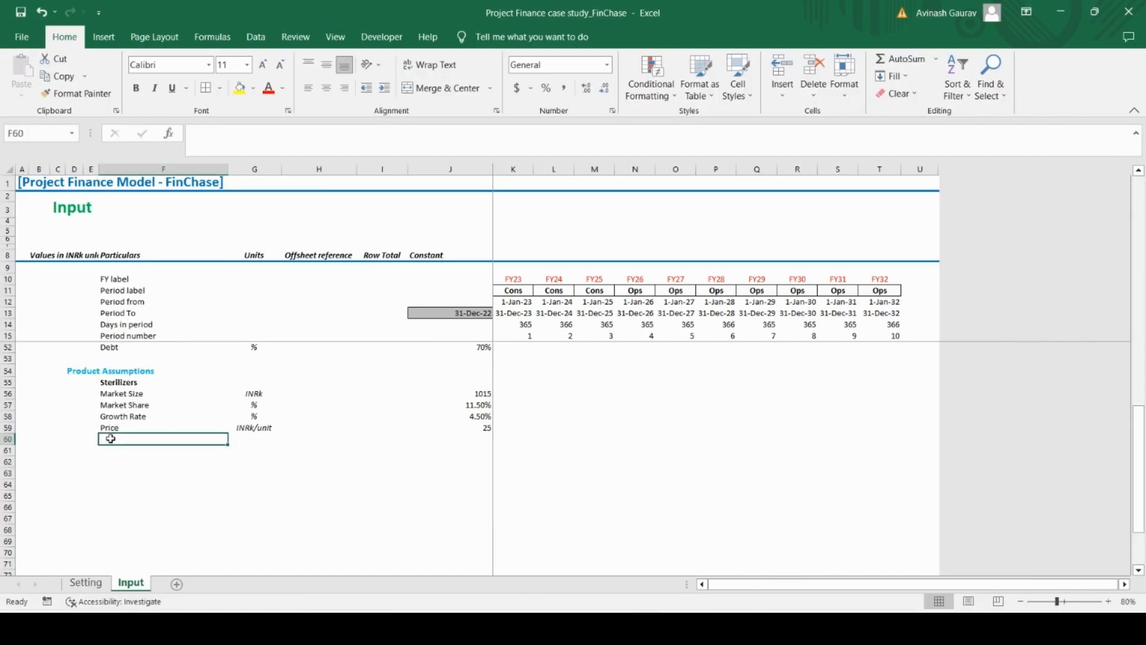
{"action": "key", "text": "Caps_Lock"}
{"action": "type", "text": "P"}
{"action": "key", "text": "Caps_Lock"}
{"action": "type", "text": "ti"}
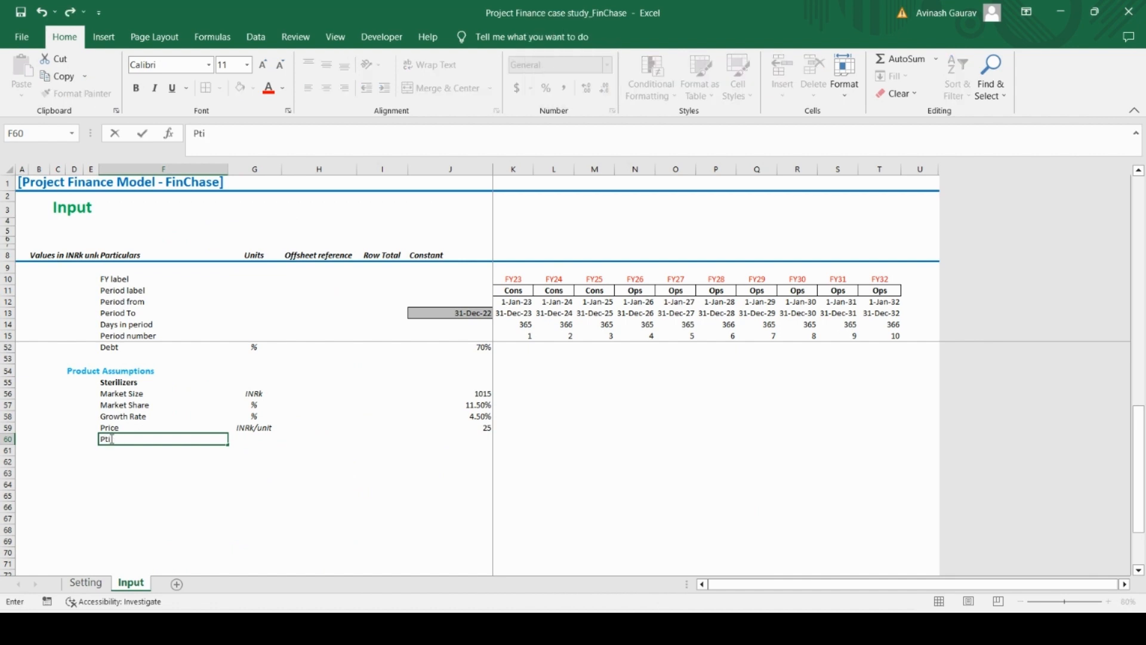
{"action": "key", "text": "BackSpace"}
{"action": "key", "text": "BackSpace"}
{"action": "type", "text": "rice premium"}
{"action": "key", "text": "Return"}
Copy the % unit from the Growth Rate row into G60 for Price premium
{"action": "key", "text": "Up"}
{"action": "key", "text": "Right"}
{"action": "key", "text": "Up"}
{"action": "key", "text": "Up"}
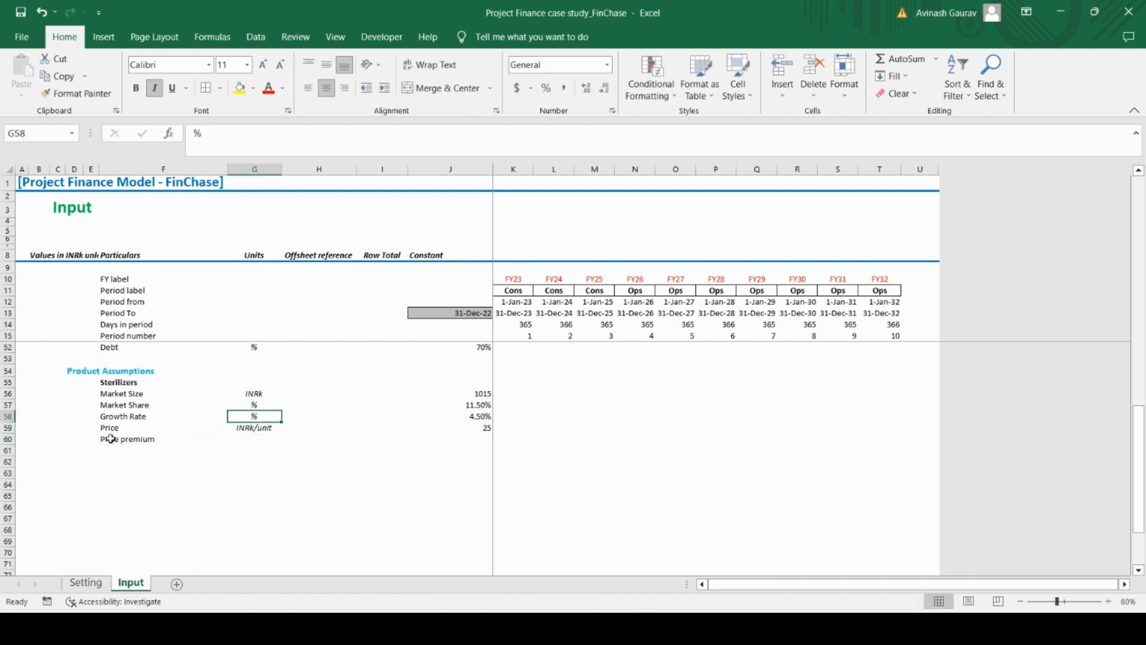
{"action": "key", "text": "ctrl+c"}
{"action": "key", "text": "Down"}
{"action": "key", "text": "Down"}
{"action": "key", "text": "ctrl+v"}
Enter 0% as the Price premium constant in J60
{"action": "key", "text": "Right"}
{"action": "key", "text": "Right"}
{"action": "key", "text": "Right"}
{"action": "key", "text": "Right"}
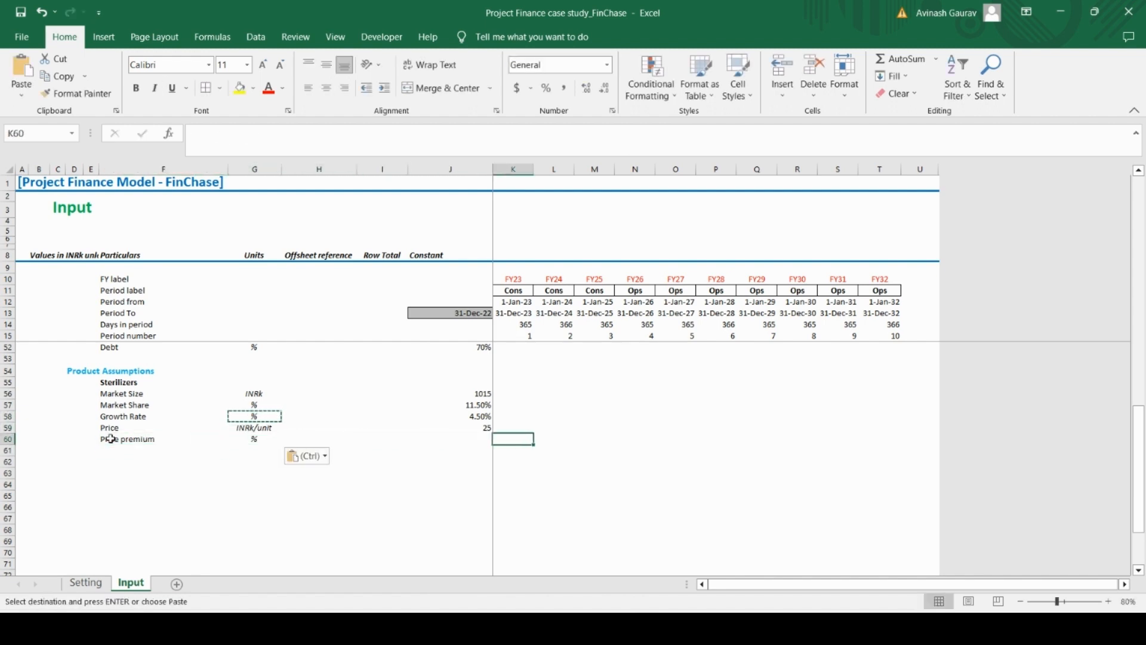
{"action": "key", "text": "Left"}
{"action": "type", "text": "0"}
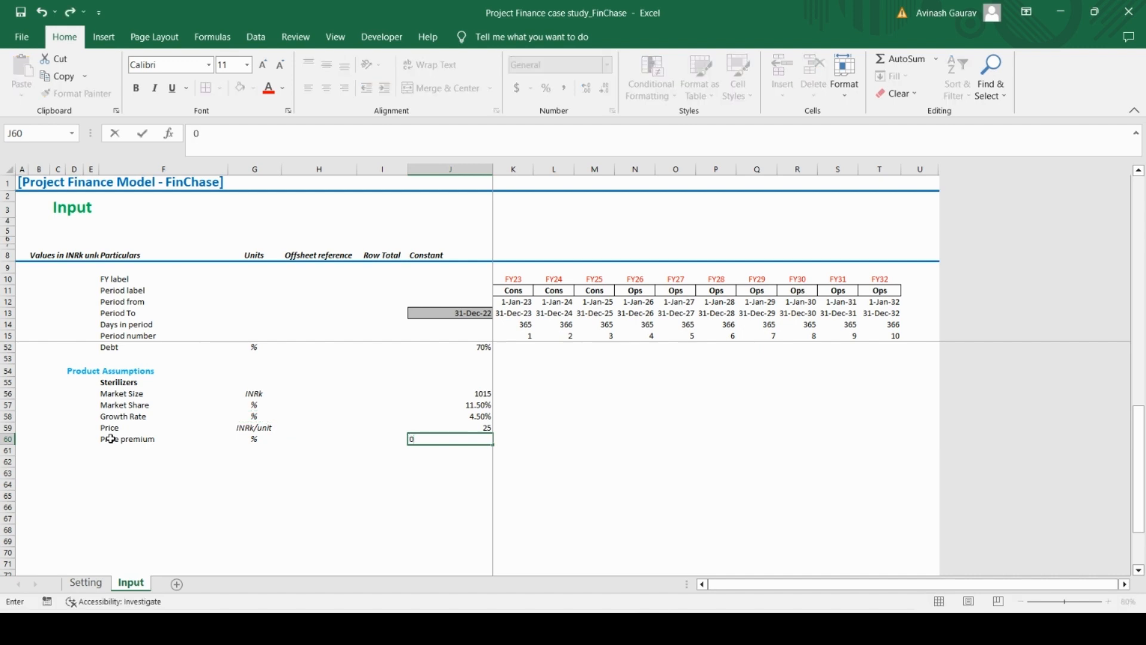
{"action": "key", "text": "Return"}
Insert a blank row 59 between the Growth Rate and Price rows
{"action": "key", "text": "Up"}
{"action": "key", "text": "Up"}
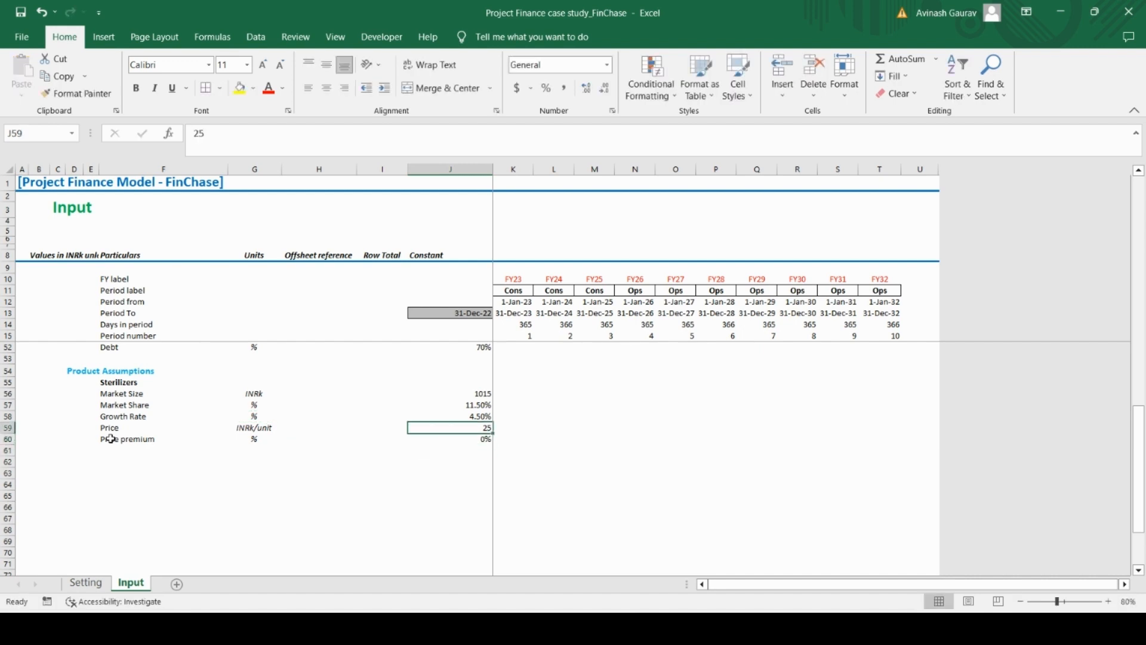
{"action": "key", "text": "shift+space"}
{"action": "key", "text": "ctrl+shift+equal"}
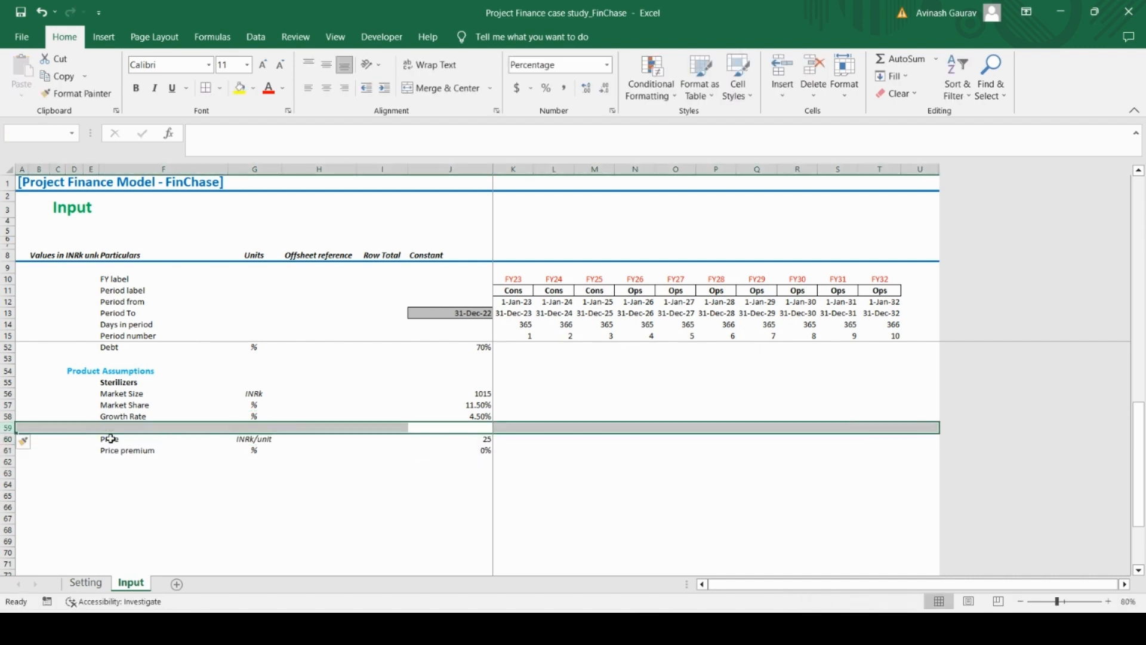
{"action": "key", "text": "Down"}
{"action": "key", "text": "Left"}
{"action": "key", "text": "Left"}
{"action": "key", "text": "Left"}
{"action": "key", "text": "Left"}
{"action": "key", "text": "Left"}
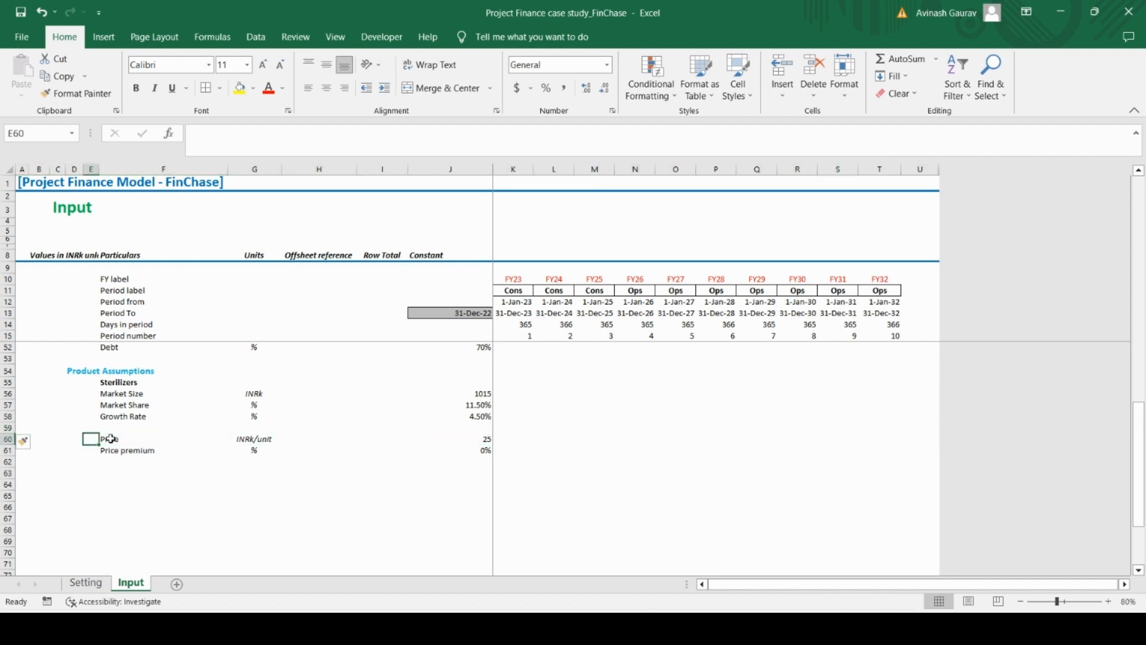
{"action": "key", "text": "Up"}
{"action": "key", "text": "Right"}
{"action": "key", "text": "Up"}
{"action": "key", "text": "Right"}
{"action": "key", "text": "Right"}
{"action": "key", "text": "Right"}
{"action": "key", "text": "Right"}
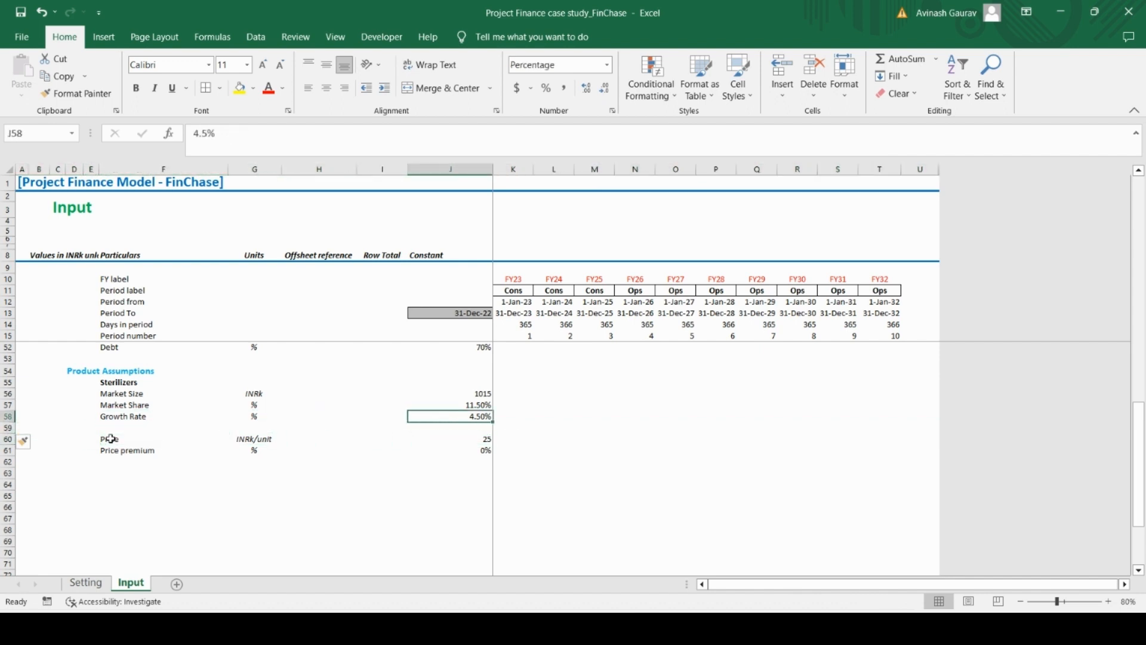
{"action": "key", "text": "Up"}
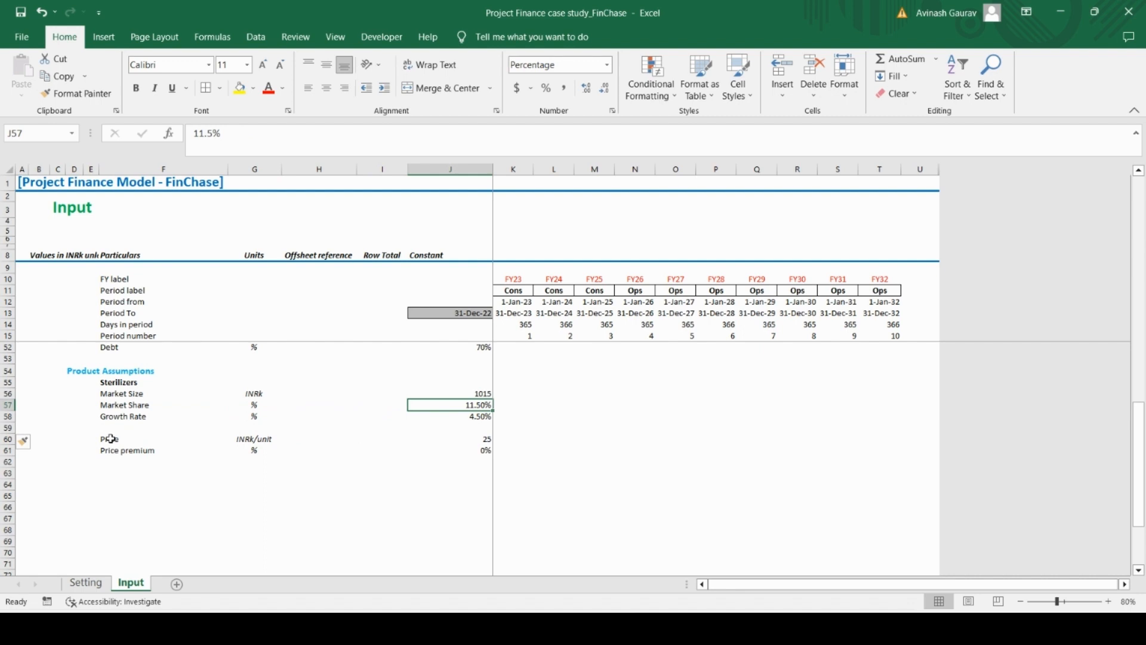
{"action": "key", "text": "Down"}
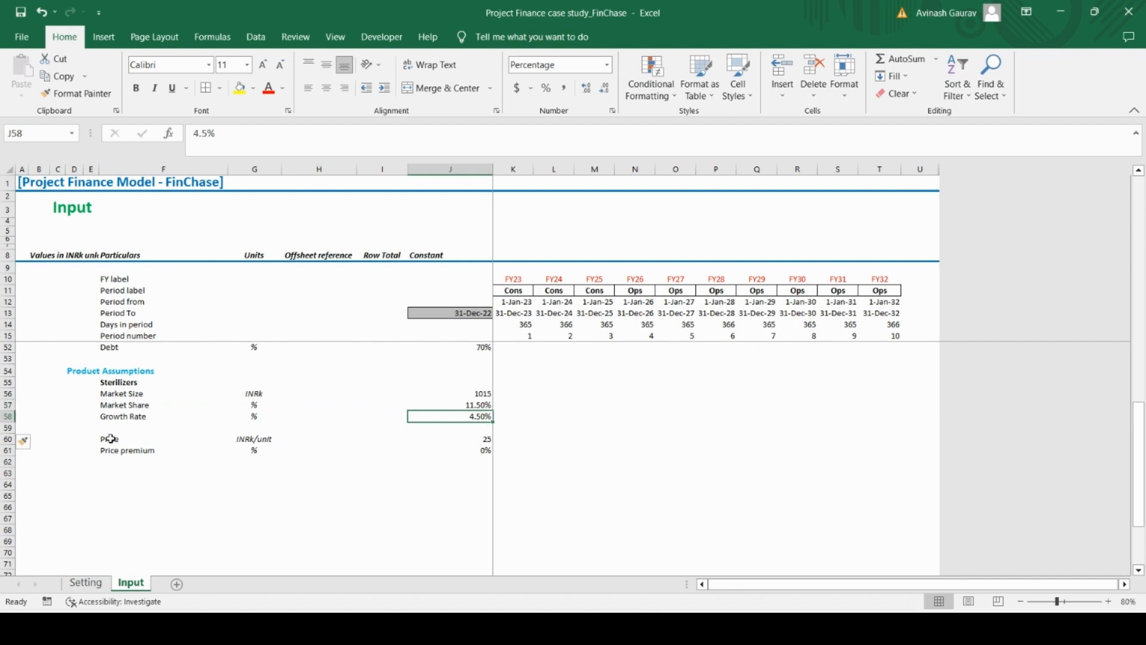
{"action": "key", "text": "Down"}
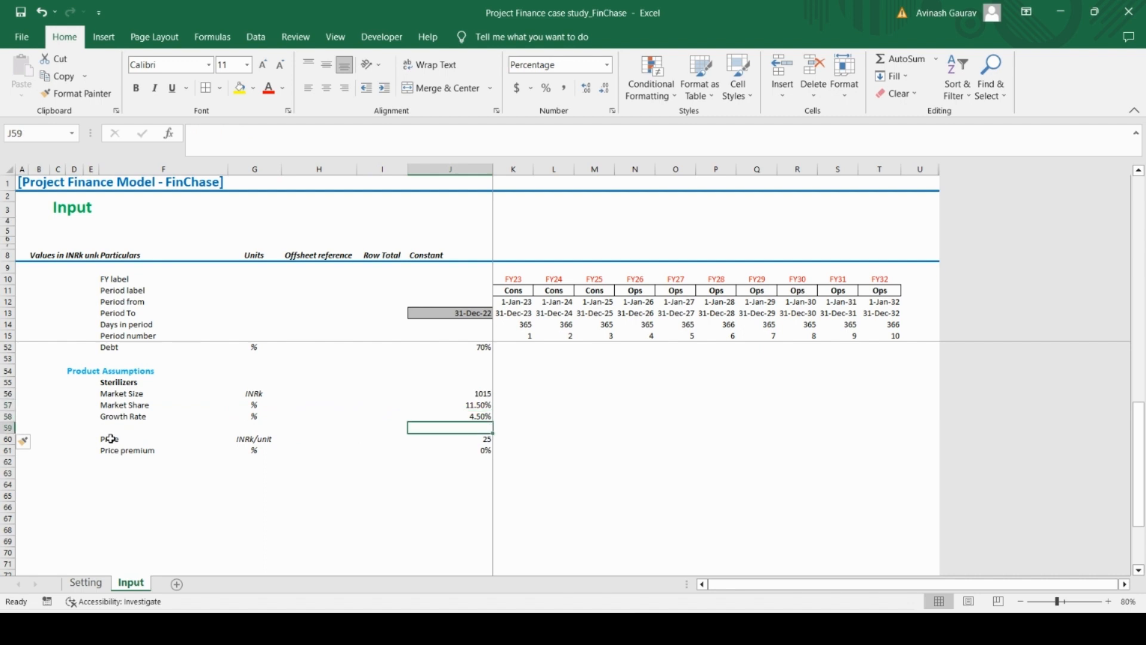
{"action": "key", "text": "Right"}
{"action": "key", "text": "Right"}
{"action": "key", "text": "Left"}
{"action": "key", "text": "Right"}
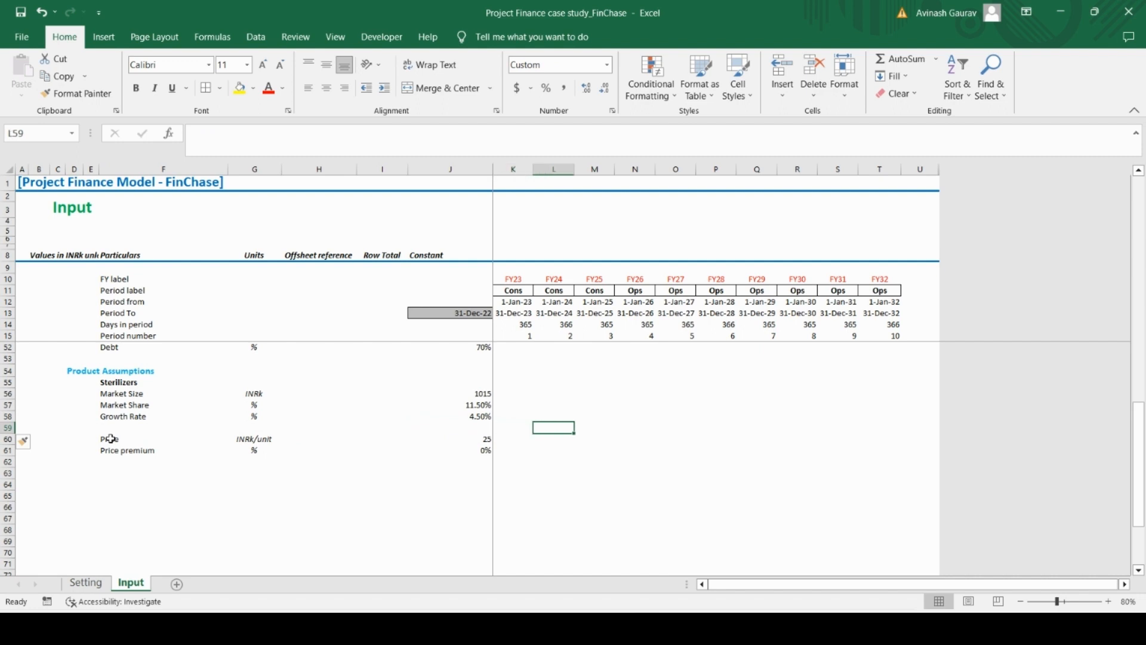
{"action": "key", "text": "Right"}
{"action": "key", "text": "Right"}
{"action": "key", "text": "Right"}
{"action": "key", "text": "Right"}
{"action": "key", "text": "Right"}
{"action": "key", "text": "Right"}
{"action": "key", "text": "Right"}
{"action": "key", "text": "Right"}
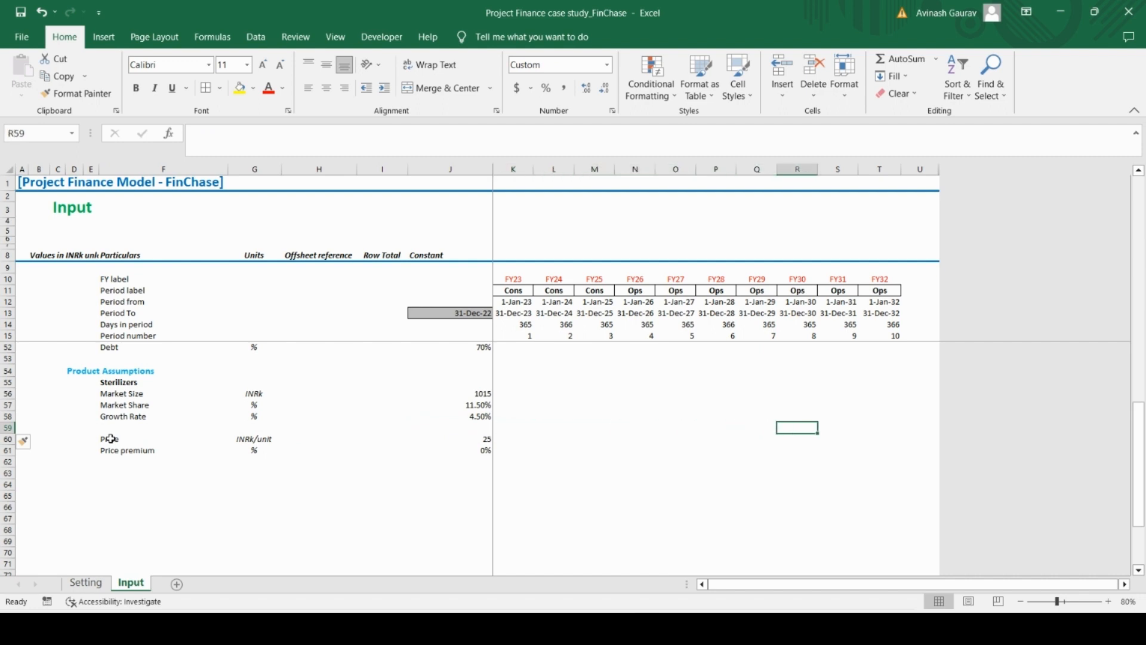
{"action": "key", "text": "Left"}
{"action": "key", "text": "Left"}
{"action": "key", "text": "Left"}
{"action": "key", "text": "Left"}
{"action": "key", "text": "Left"}
{"action": "key", "text": "Left"}
{"action": "key", "text": "Left"}
{"action": "key", "text": "Left"}
{"action": "key", "text": "Left"}
{"action": "key", "text": "Left"}
{"action": "key", "text": "Left"}
{"action": "key", "text": "Left"}
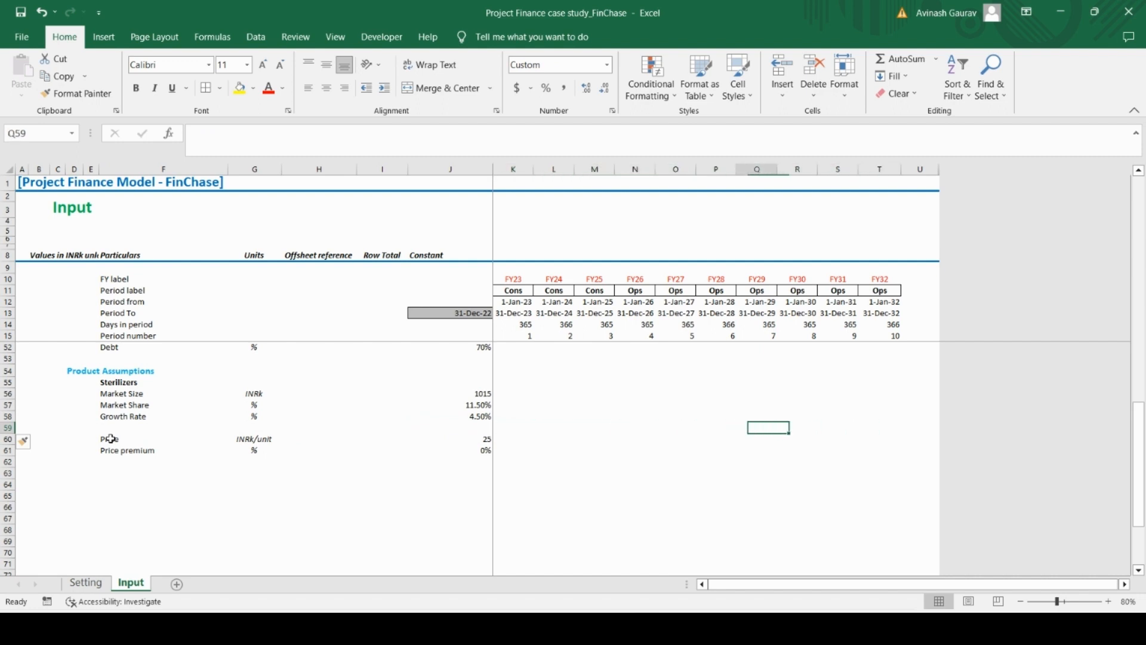
Enter the label Units sold in F59 with the unit # in G59
{"action": "key", "text": "Left"}
{"action": "key", "text": "Left"}
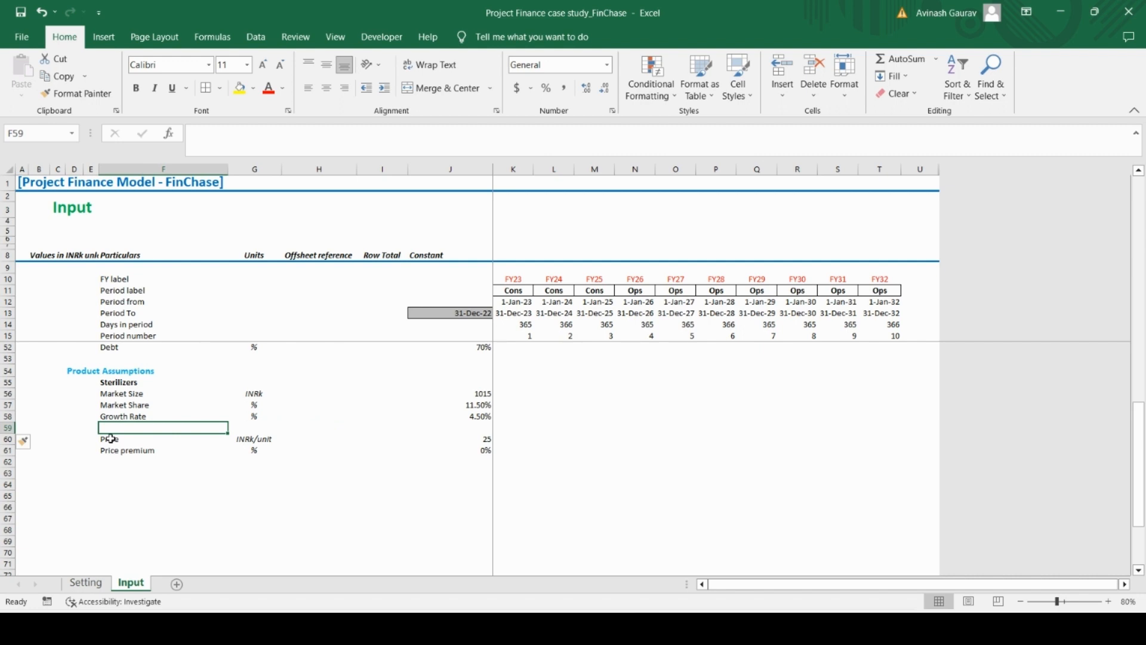
{"action": "type", "text": "Units s"}
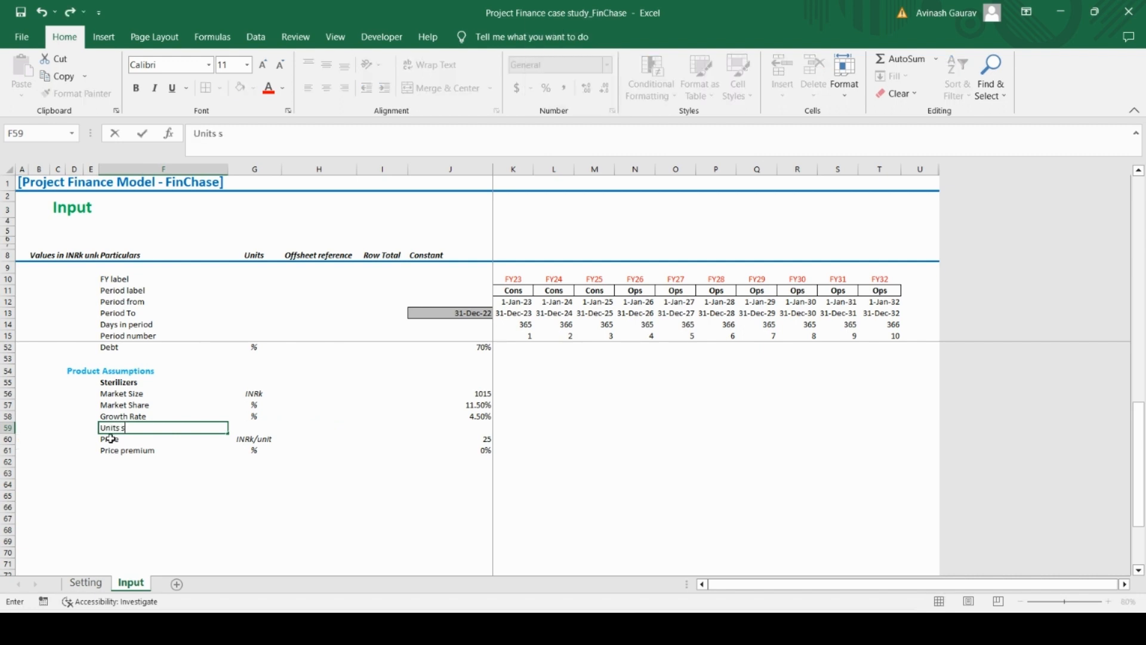
{"action": "type", "text": "old"}
{"action": "key", "text": "Tab"}
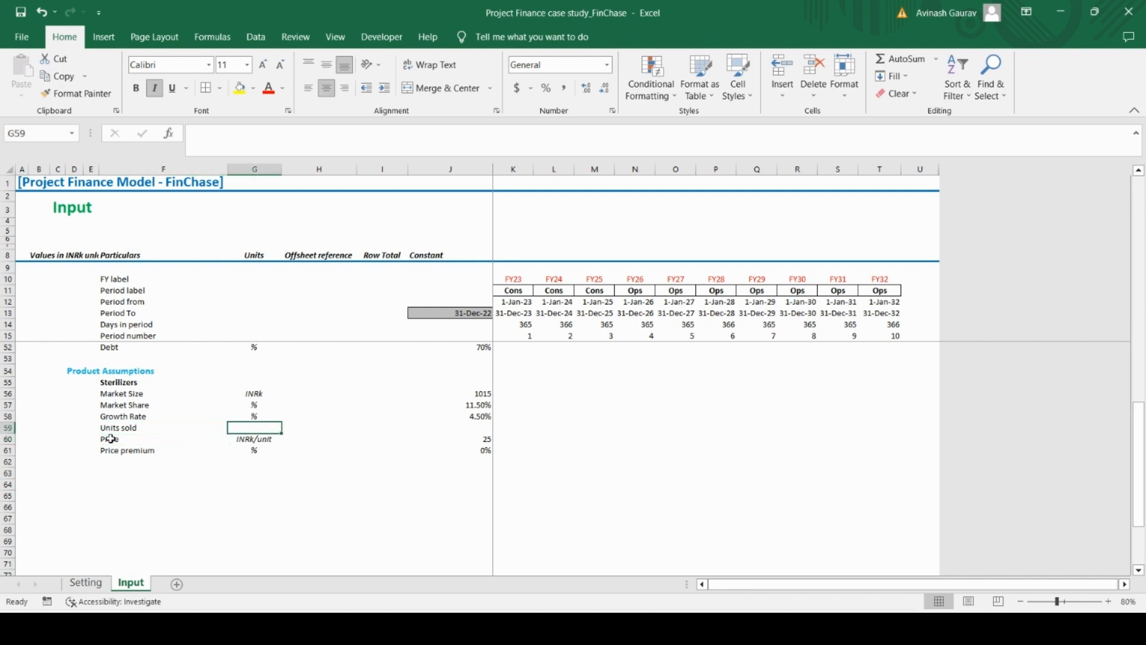
{"action": "type", "text": "#"}
{"action": "key", "text": "Tab"}
{"action": "key", "text": "Tab"}
{"action": "key", "text": "Tab"}
{"action": "key", "text": "Tab"}
{"action": "key", "text": "Tab"}
Begin the Units sold formula in K59 with an IF that returns J56*J57 when period number K15 equals 1
{"action": "key", "text": "Left"}
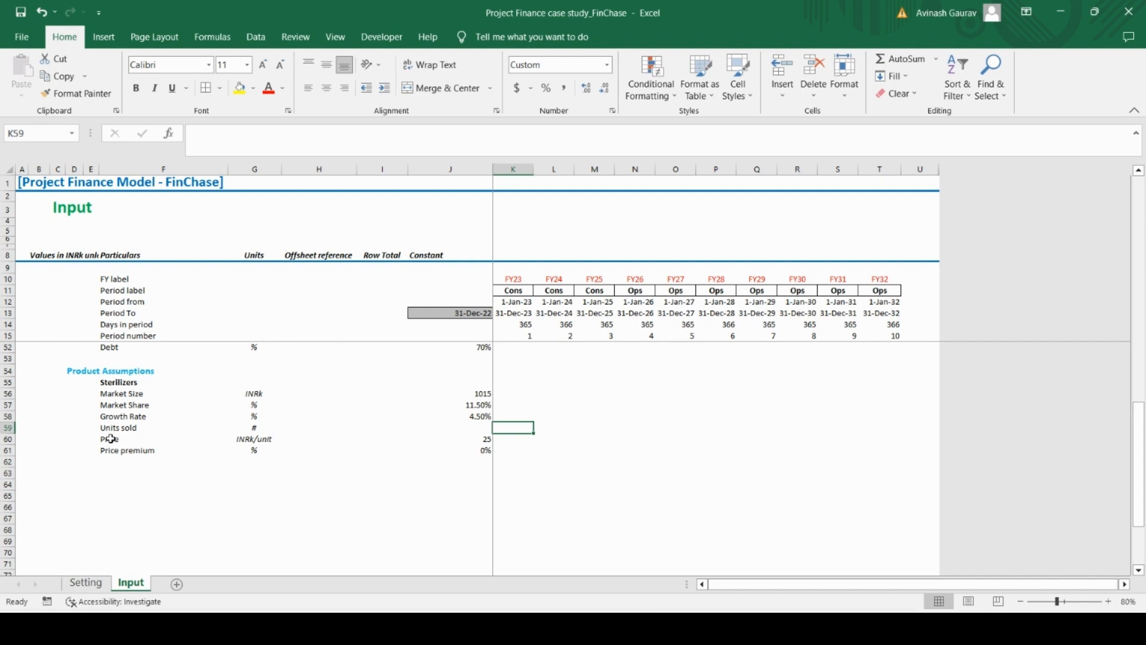
{"action": "type", "text": "=IF("}
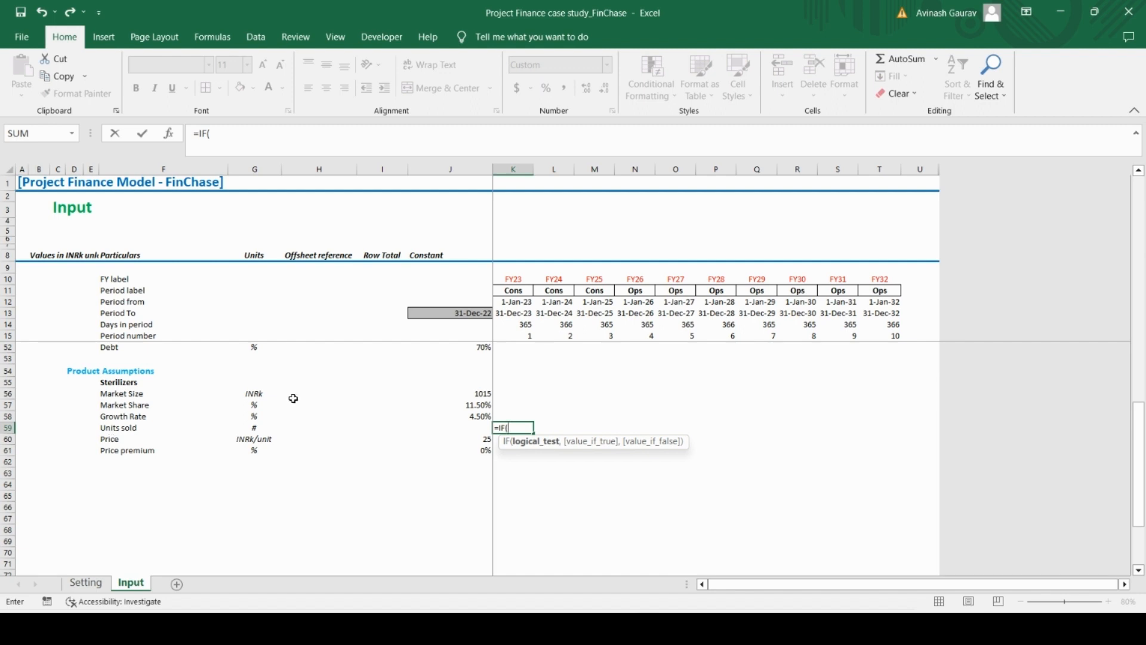
{"action": "left_click", "coordinate": [530, 336]}
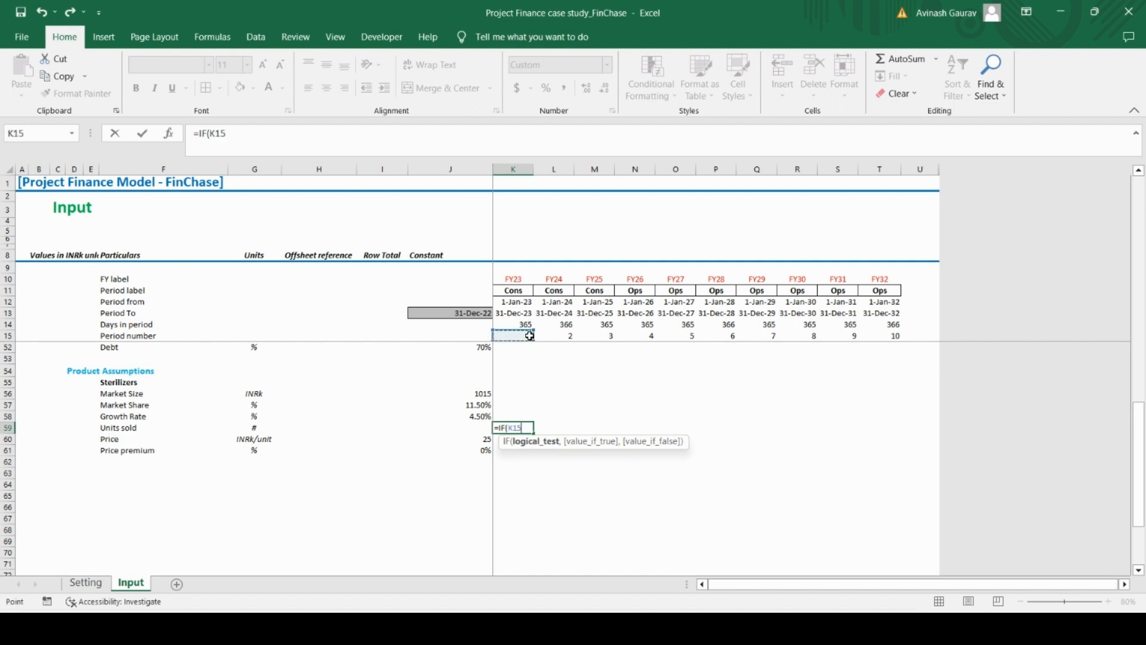
{"action": "type", "text": "=1,"}
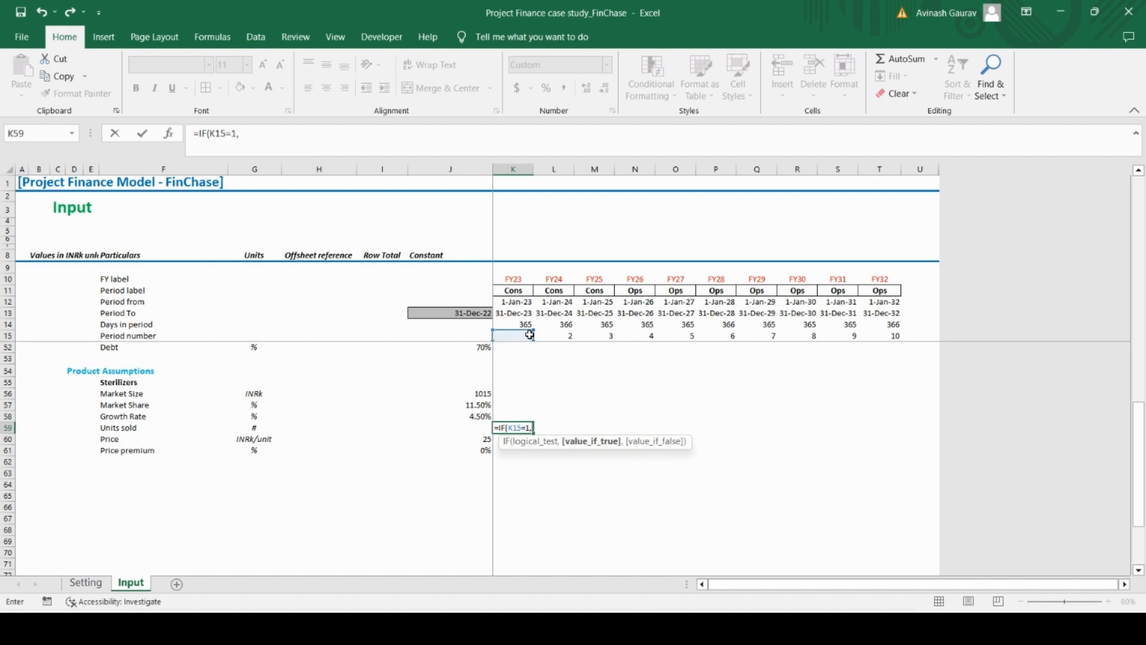
{"action": "left_click", "coordinate": [473, 394]}
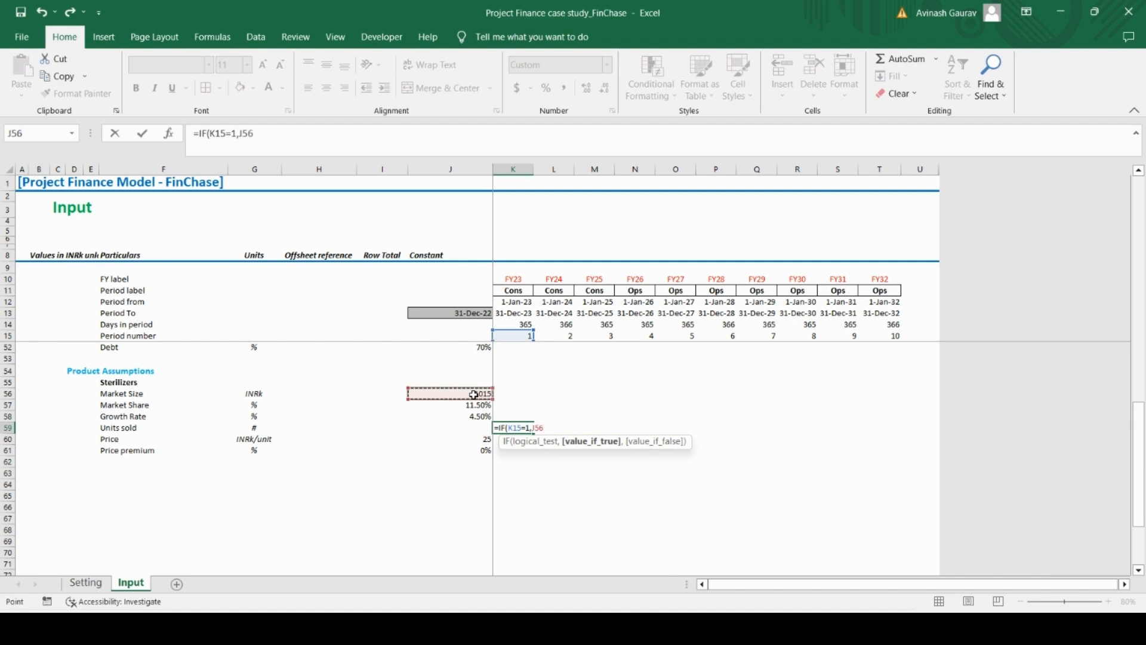
{"action": "type", "text": "*"}
{"action": "left_click", "coordinate": [487, 406]}
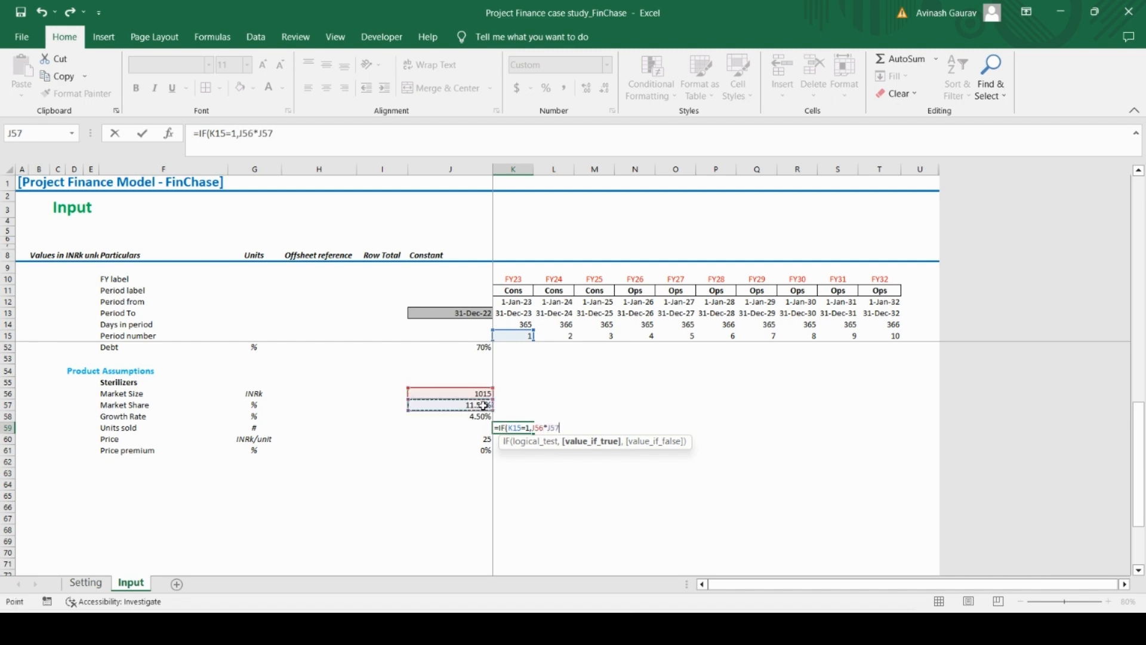
Make the market size and market share references in the K59 formula absolute as $J$56*$J$57
{"action": "left_click", "coordinate": [248, 133]}
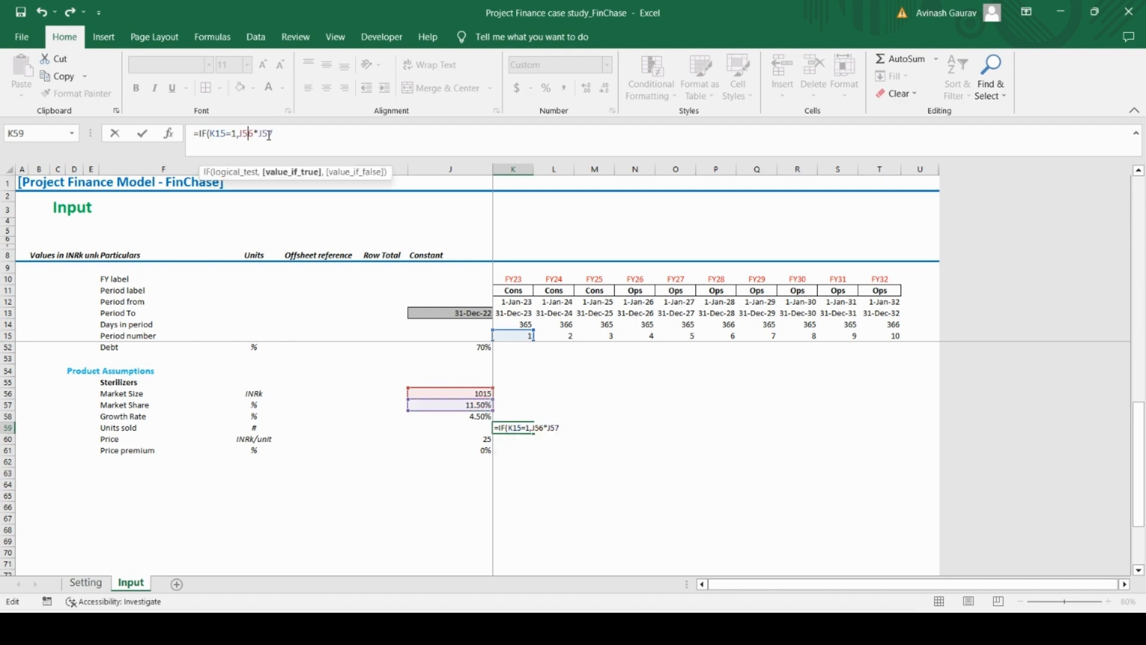
{"action": "key", "text": "F4"}
{"action": "left_click", "coordinate": [275, 134]}
{"action": "key", "text": "F4"}
{"action": "left_click", "coordinate": [307, 134]}
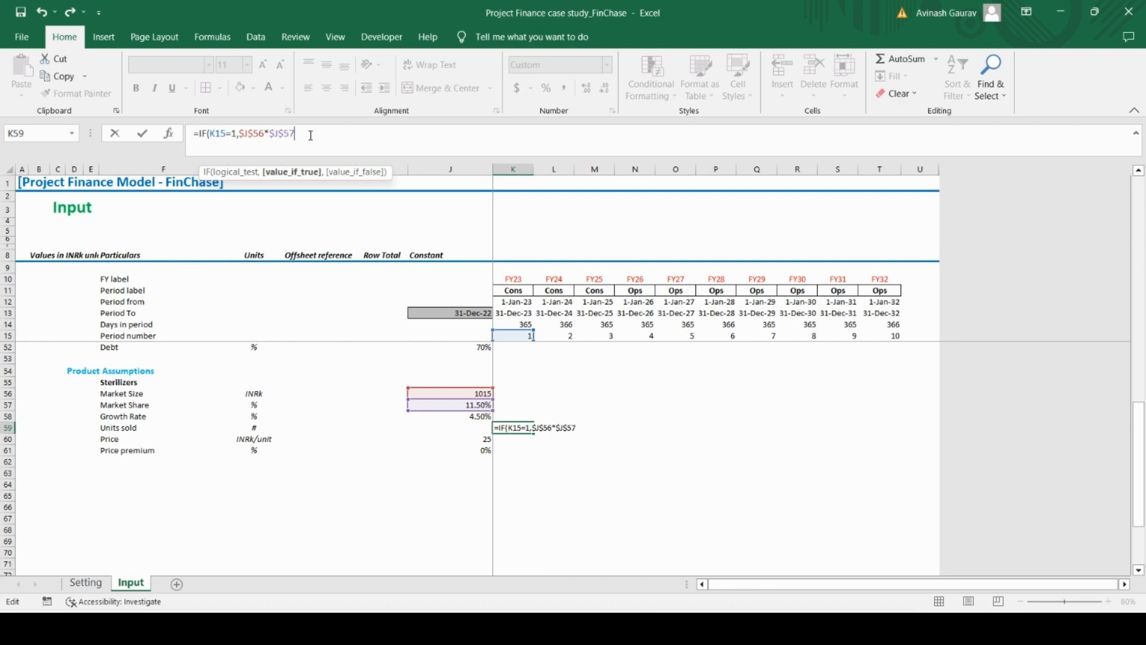
Complete the K59 formula with the false value ROUNDUP(J59*(1+$J$58),0) and enter it
{"action": "type", "text": ",roun"}
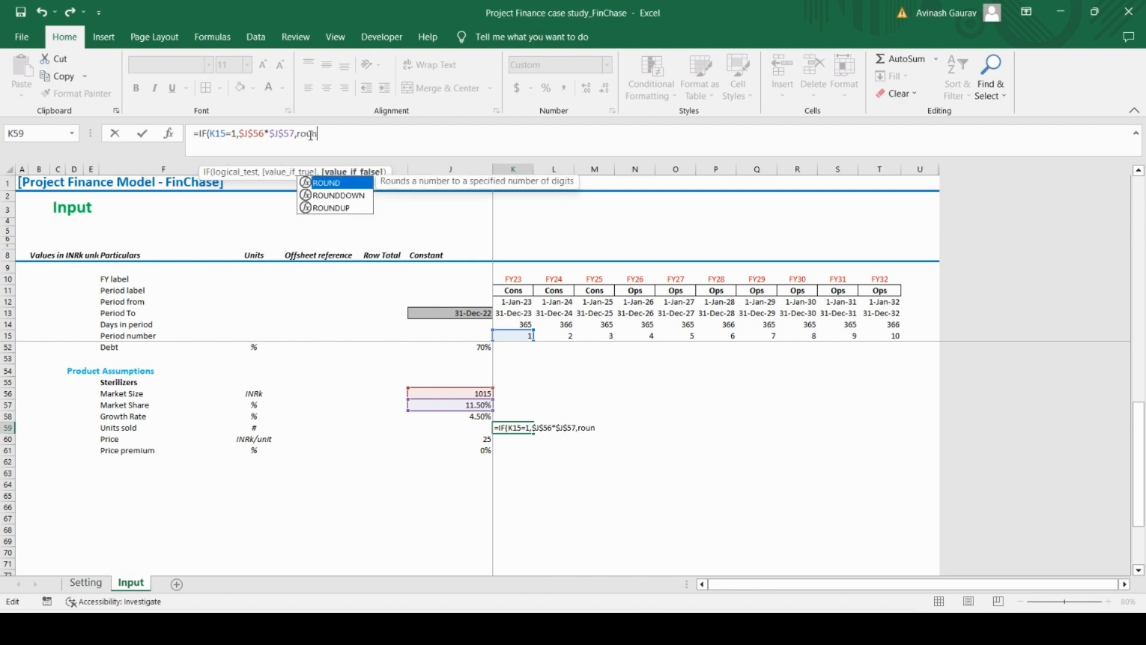
{"action": "type", "text": "dup"}
{"action": "key", "text": "Tab"}
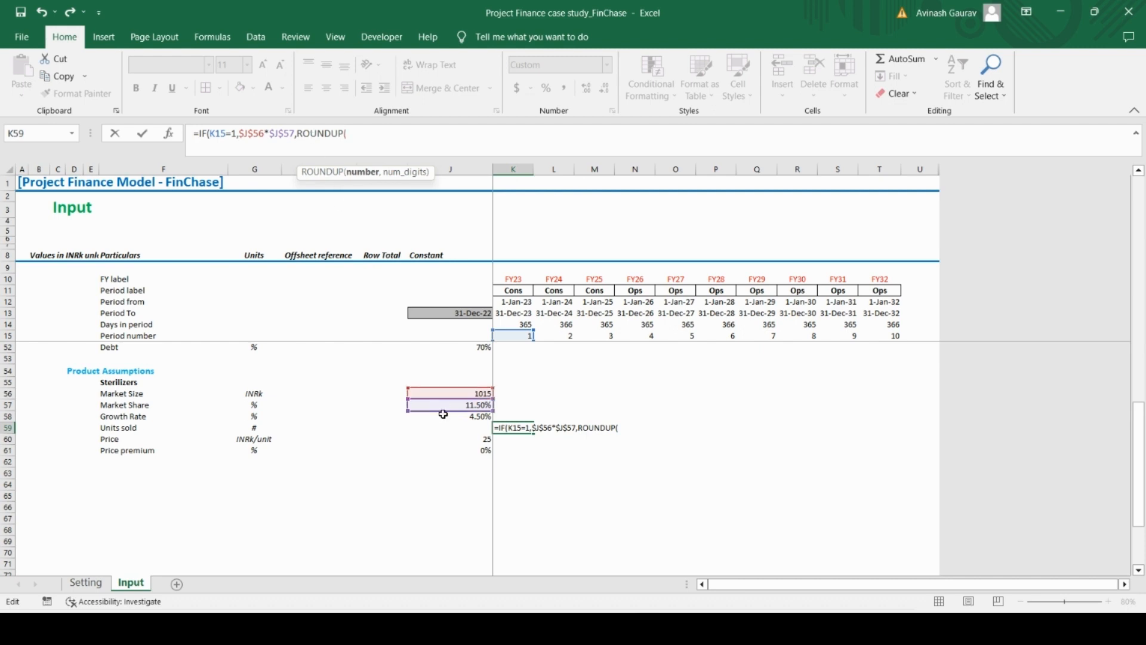
{"action": "left_click", "coordinate": [477, 430]}
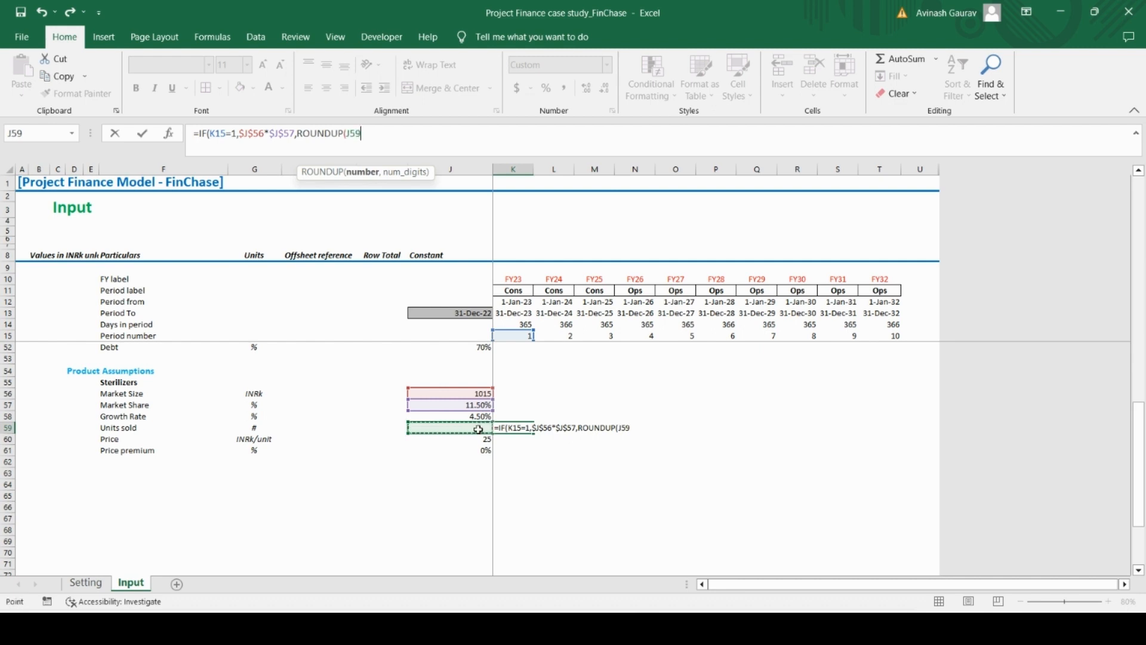
{"action": "type", "text": "*(1+"}
{"action": "left_click", "coordinate": [488, 416]}
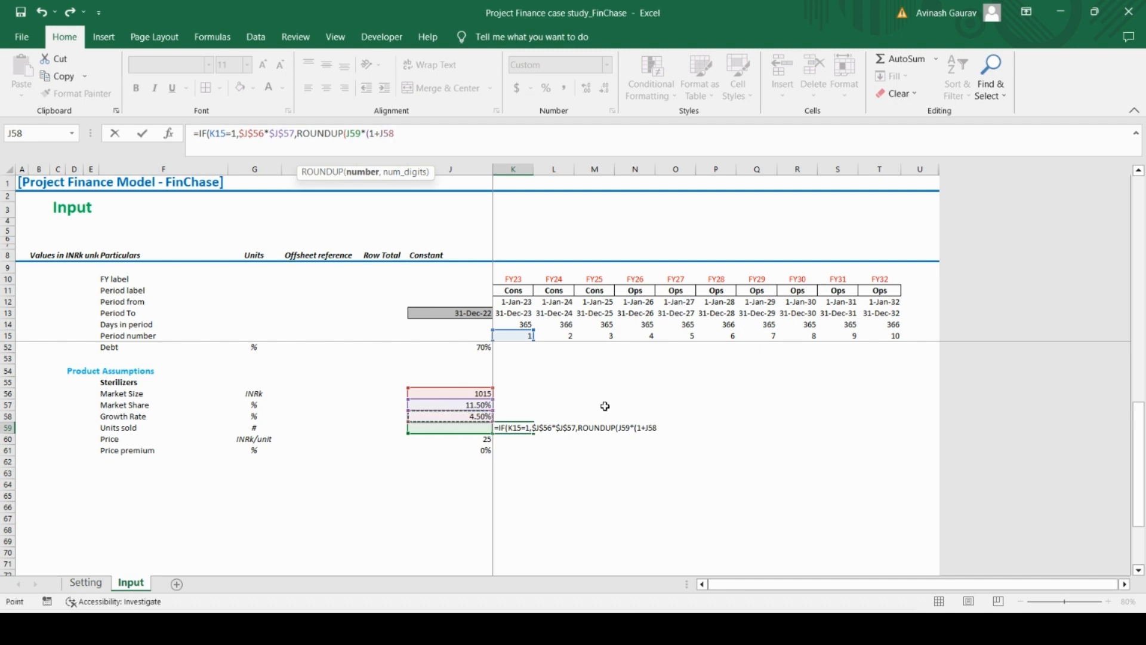
{"action": "key", "text": "F4"}
{"action": "type", "text": "),0"}
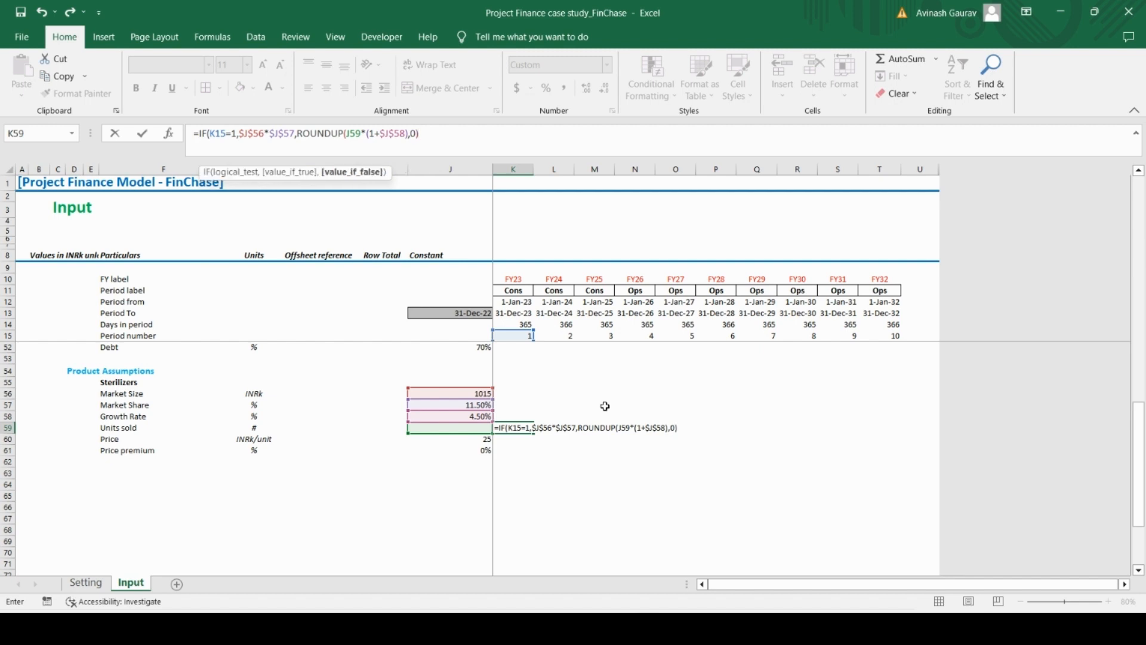
{"action": "type", "text": ")"}
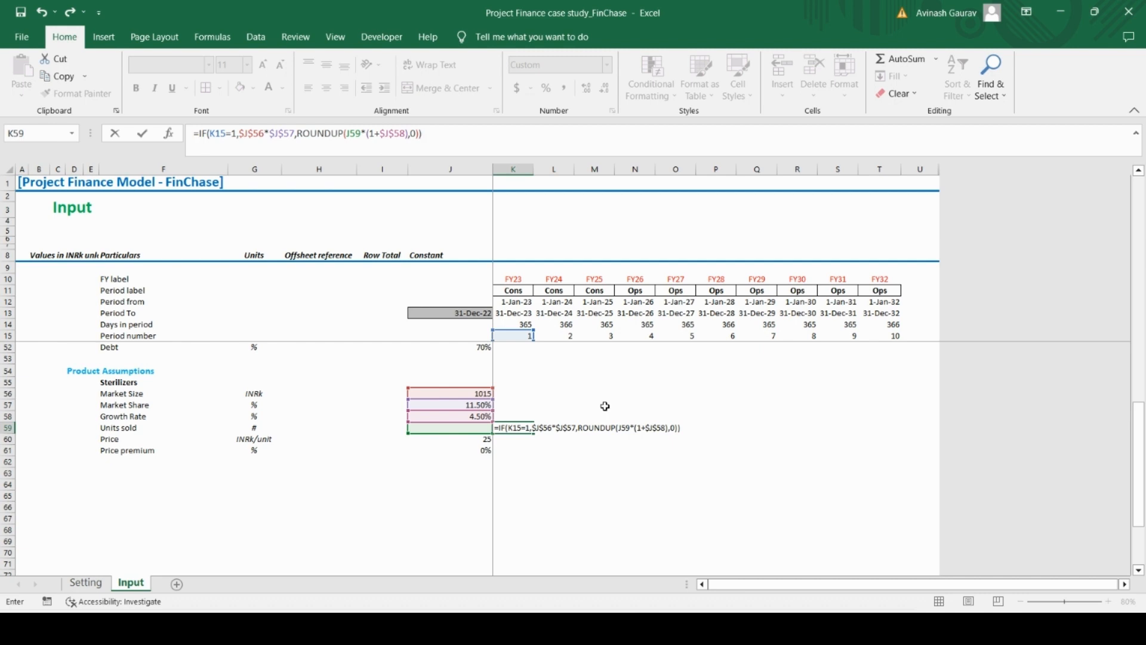
{"action": "key", "text": "ctrl+Return"}
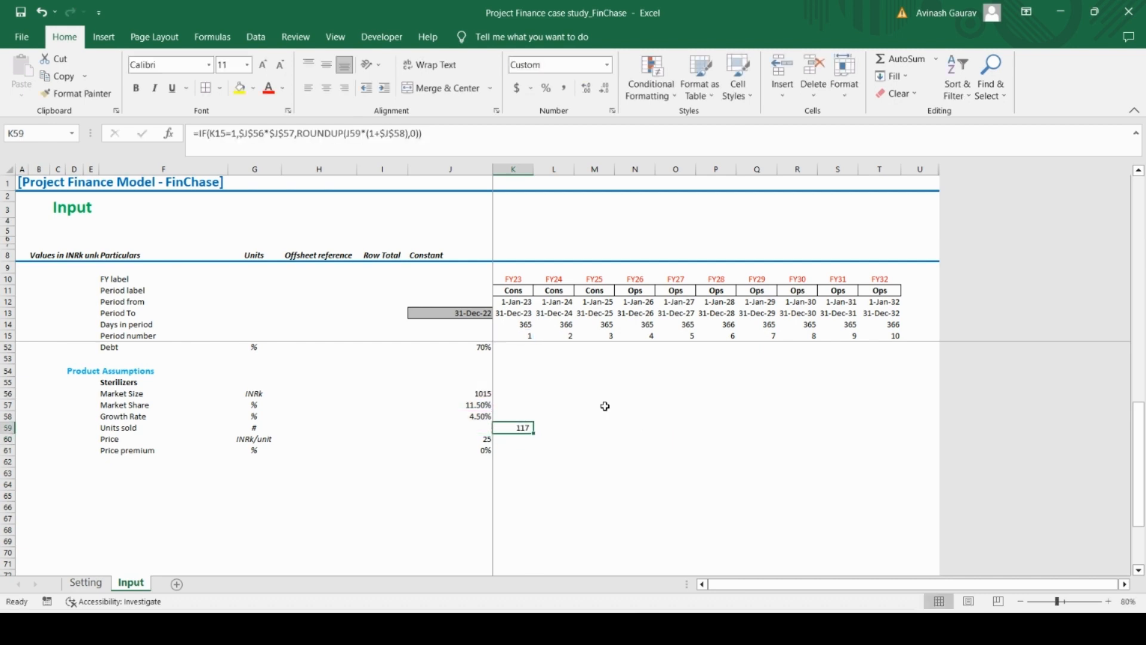
Copy the Units sold formula from K59 across the remaining periods through T59
{"action": "key", "text": "ctrl+c"}
{"action": "key", "text": "shift+Right"}
{"action": "key", "text": "shift+Right"}
{"action": "key", "text": "shift+Right"}
{"action": "key", "text": "shift+Right"}
{"action": "key", "text": "shift+Right"}
{"action": "key", "text": "shift+Right"}
{"action": "key", "text": "shift+Right"}
{"action": "key", "text": "shift+Right"}
{"action": "key", "text": "shift+Right"}
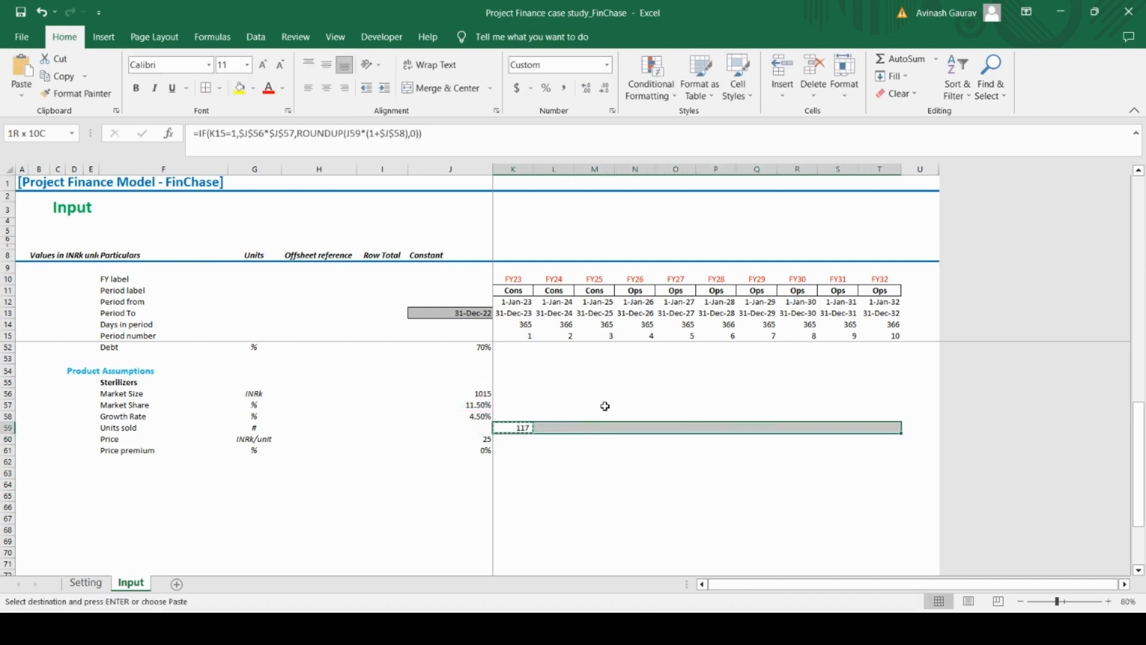
{"action": "key", "text": "ctrl+v"}
Examine the Units sold formulas in row 59 for the first construction period and the first operating period
{"action": "key", "text": "Down"}
{"action": "key", "text": "Down"}
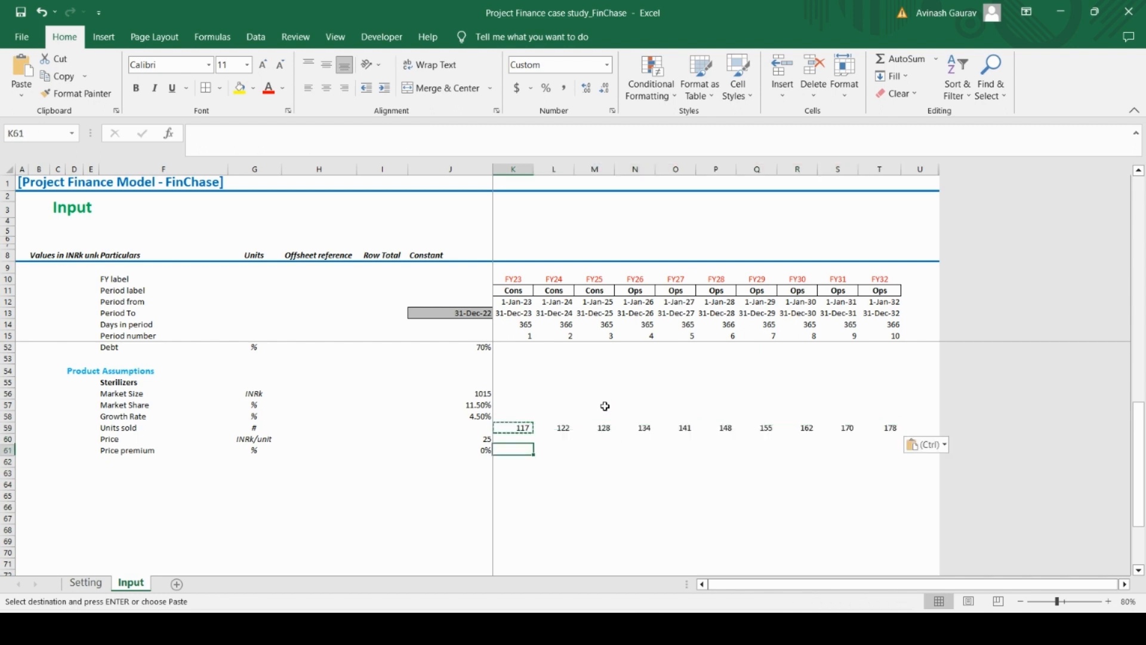
{"action": "key", "text": "Up"}
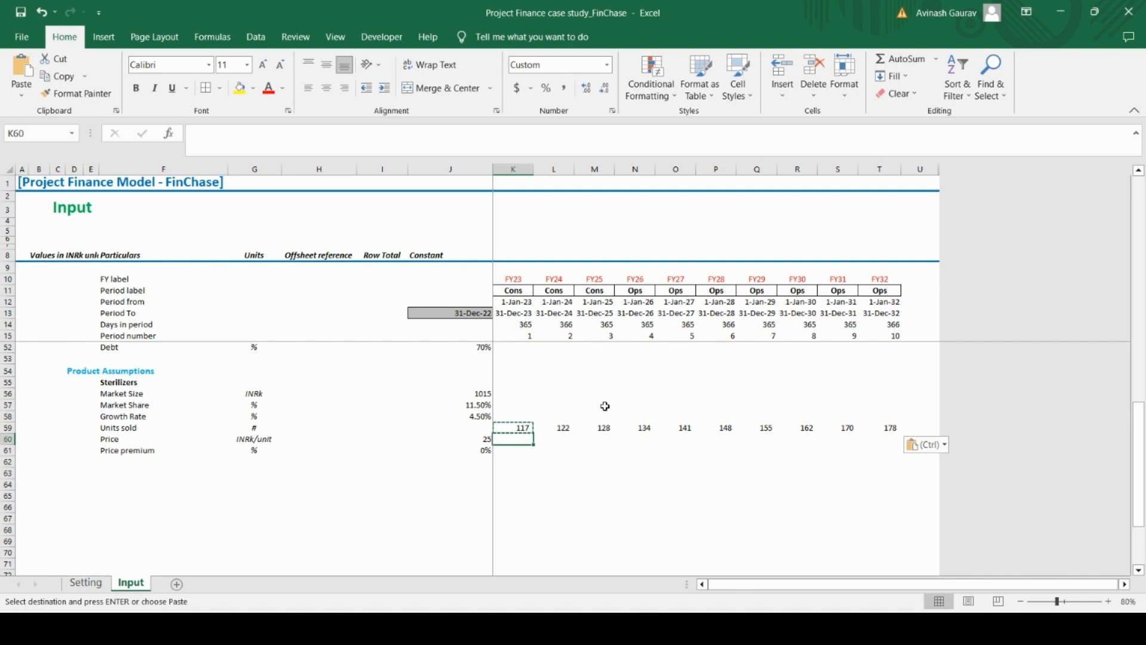
{"action": "key", "text": "Right"}
{"action": "key", "text": "Right"}
{"action": "key", "text": "Down"}
{"action": "key", "text": "Up"}
{"action": "key", "text": "Up"}
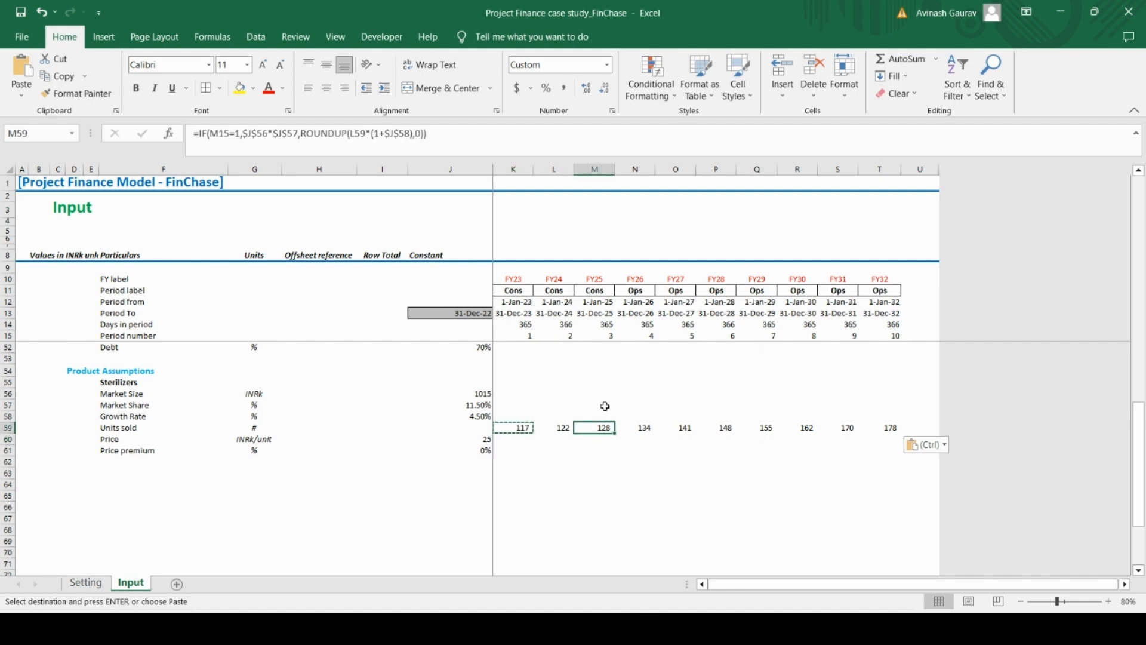
{"action": "scroll", "coordinate": [605, 406], "scroll_direction": "up", "scroll_amount": 4}
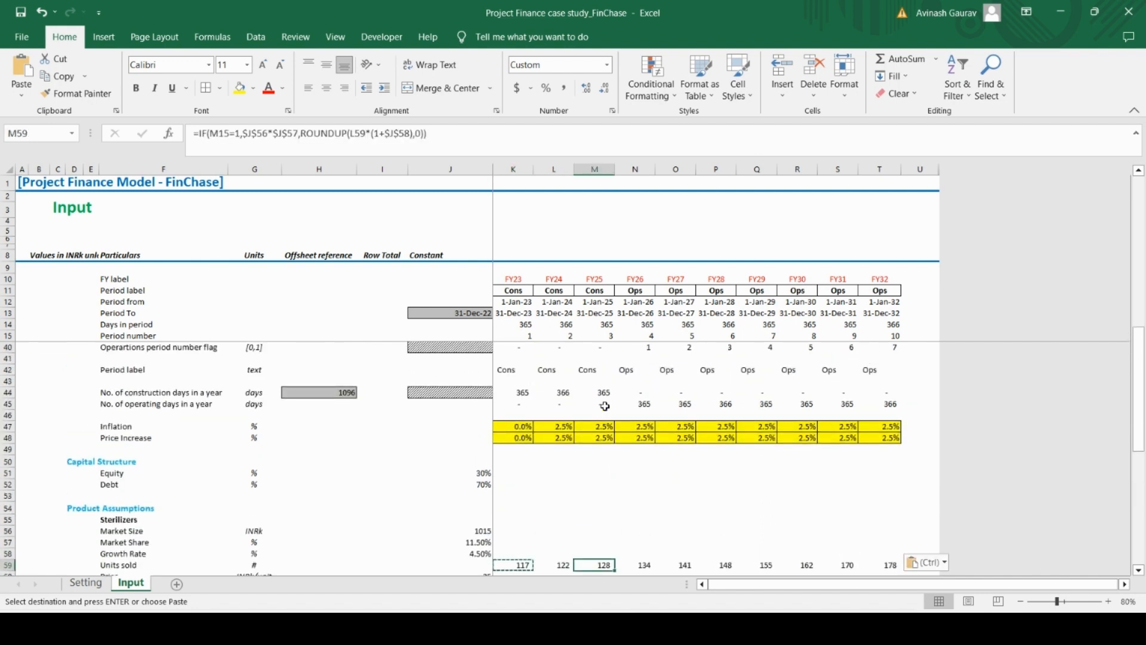
{"action": "left_click", "coordinate": [649, 565]}
{"action": "scroll", "coordinate": [638, 501], "scroll_direction": "down", "scroll_amount": 4}
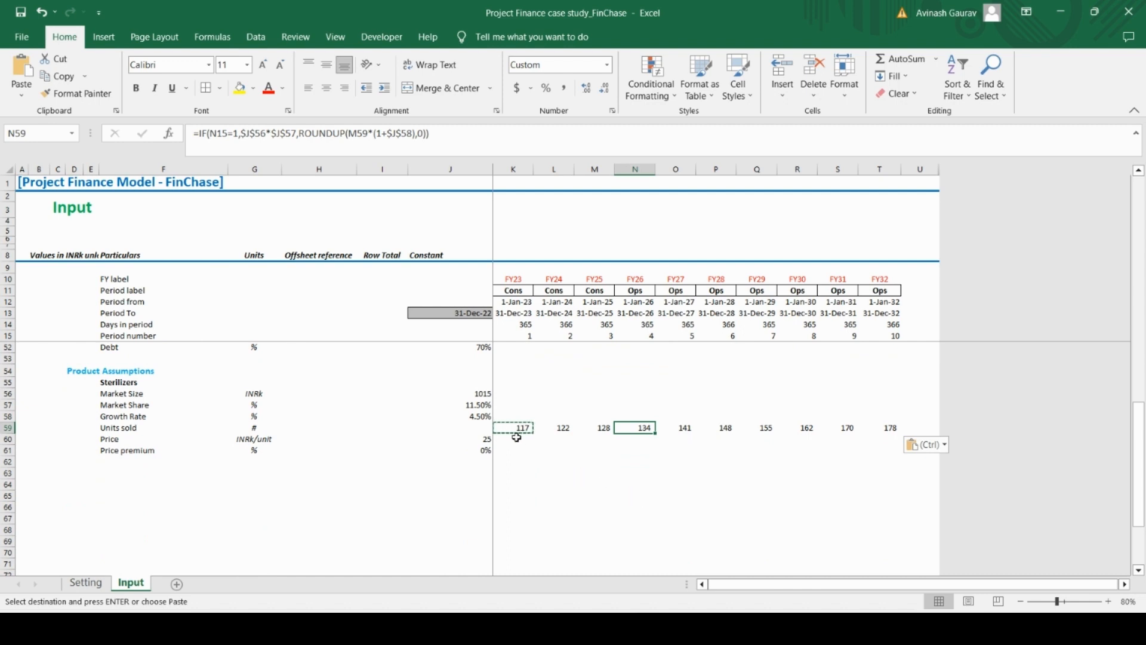
{"action": "left_click", "coordinate": [531, 337]}
{"action": "left_click", "coordinate": [519, 427]}
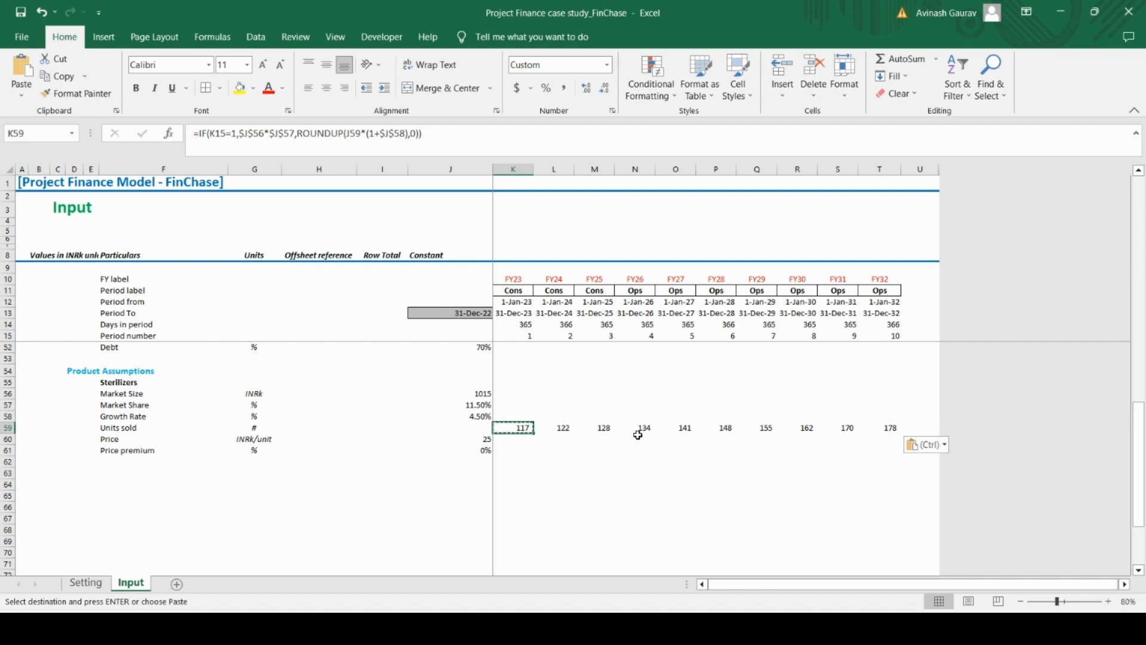
{"action": "left_click", "coordinate": [642, 427]}
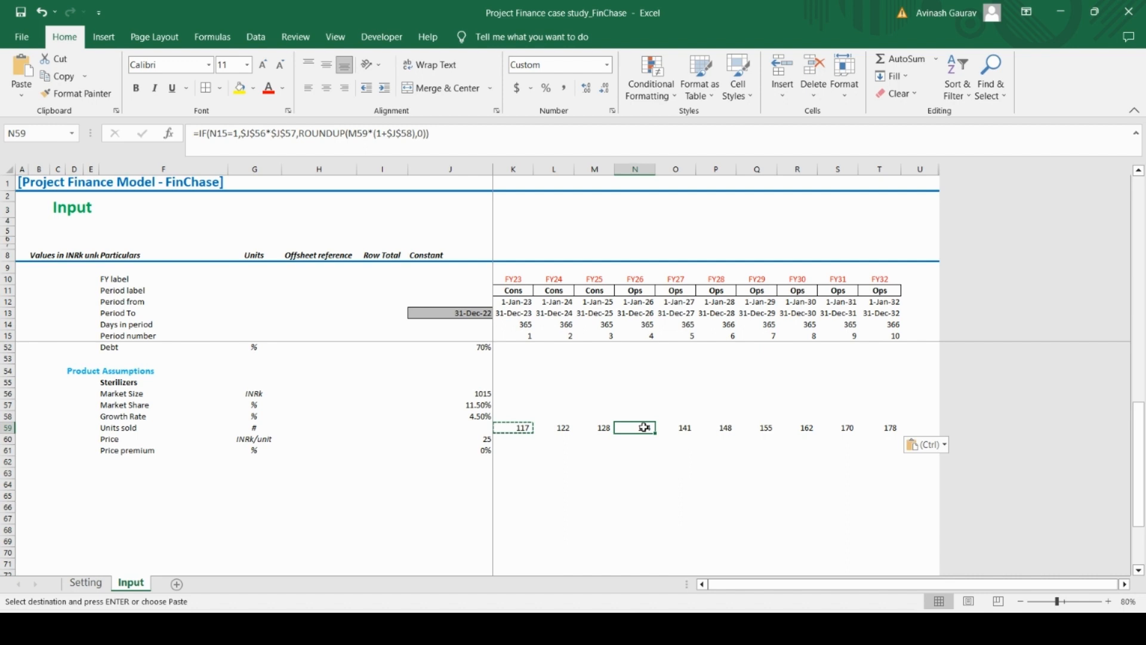
Start an IF formula in K60 for Price that tests whether period number K15 equals 1
{"action": "key", "text": "Down"}
{"action": "key", "text": "Left"}
{"action": "key", "text": "Left"}
{"action": "key", "text": "Left"}
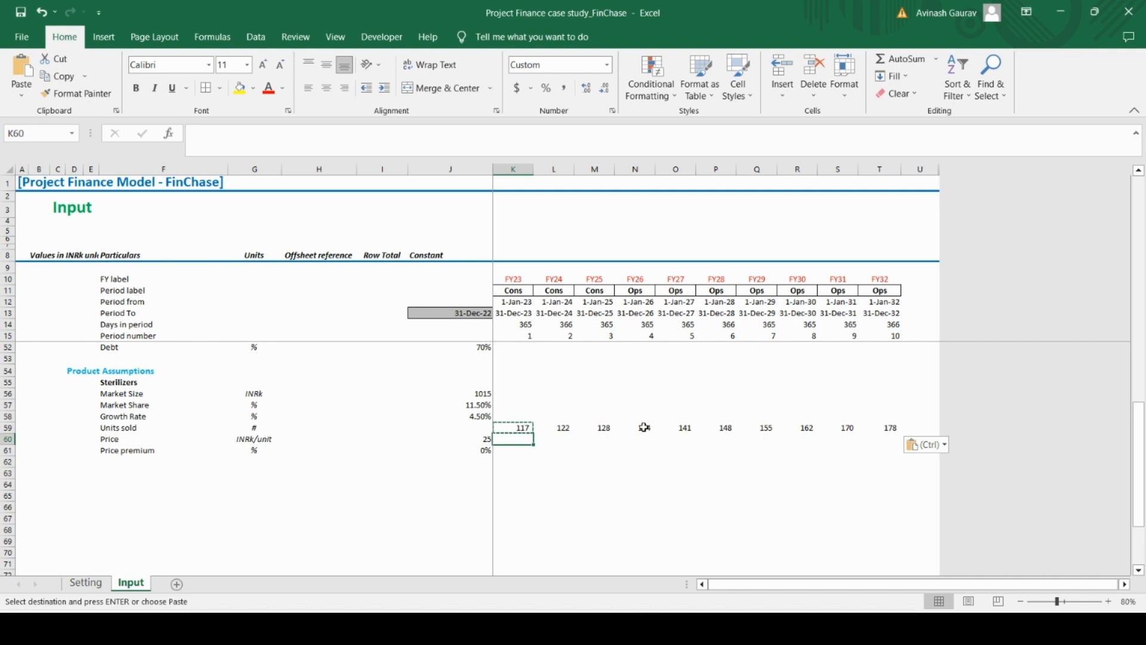
{"action": "type", "text": "=IF("}
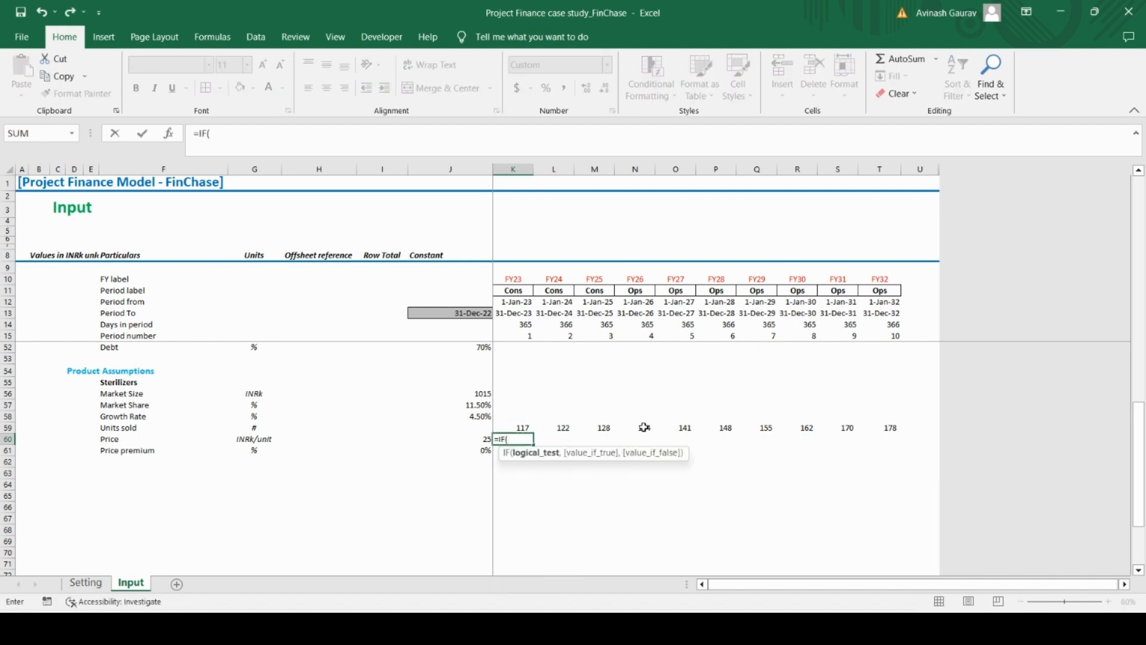
{"action": "left_click", "coordinate": [528, 337]}
{"action": "type", "text": "=1,"}
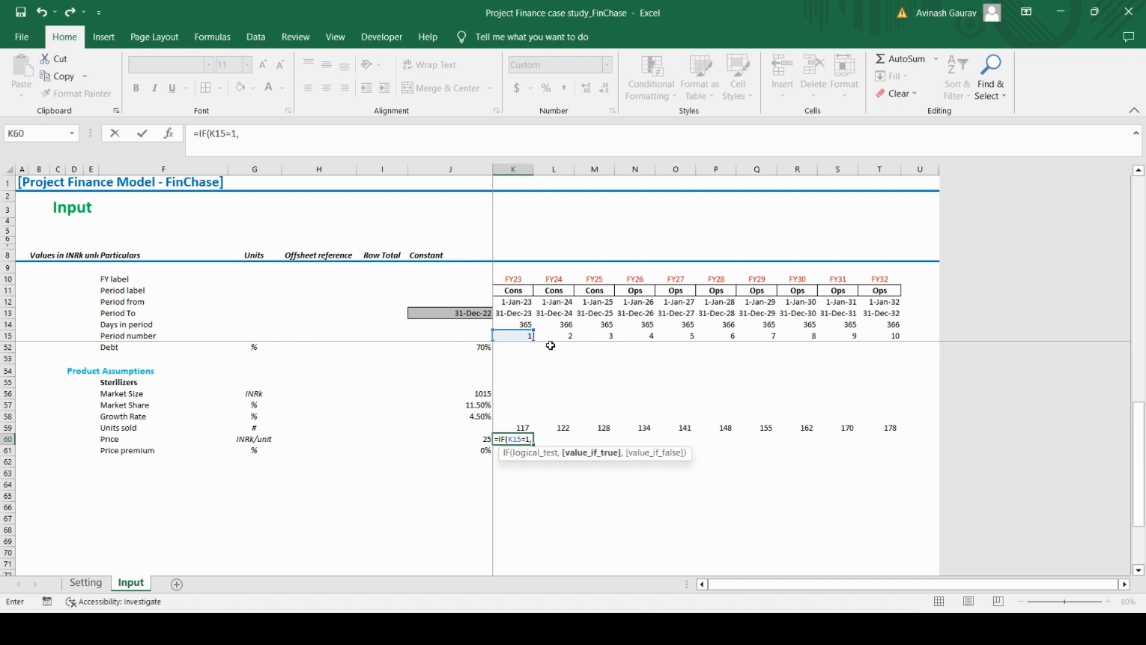
Set the true value of the K60 Price formula to $J$60*(1+$J$61), applying the price premium
{"action": "left_click", "coordinate": [476, 442]}
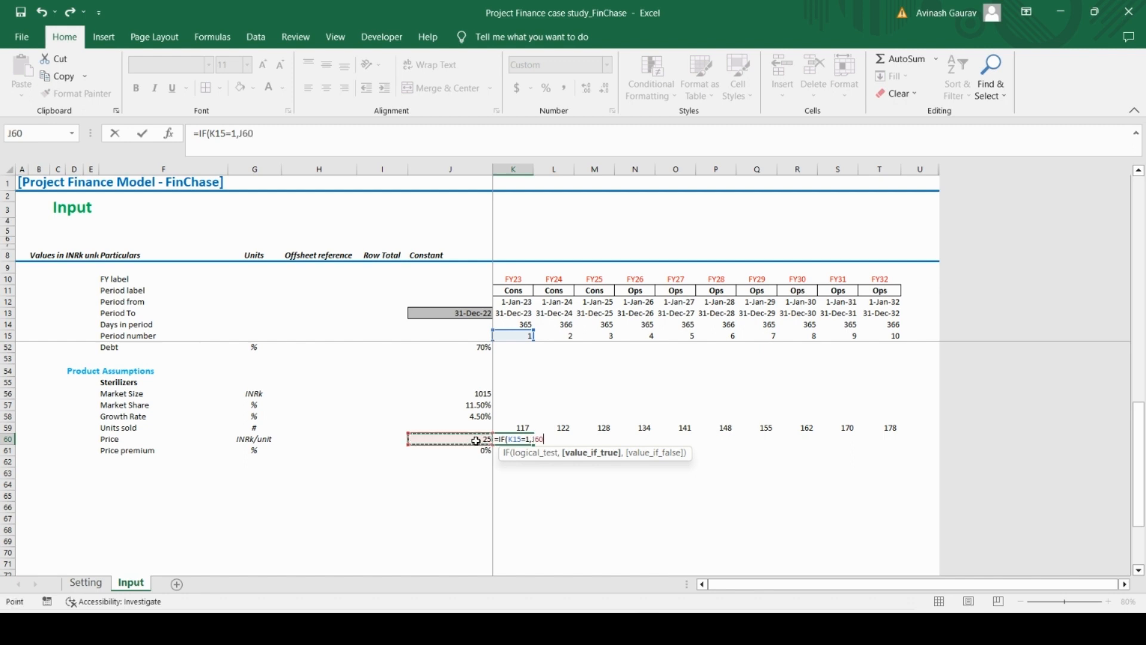
{"action": "key", "text": "F4"}
{"action": "type", "text": "*"}
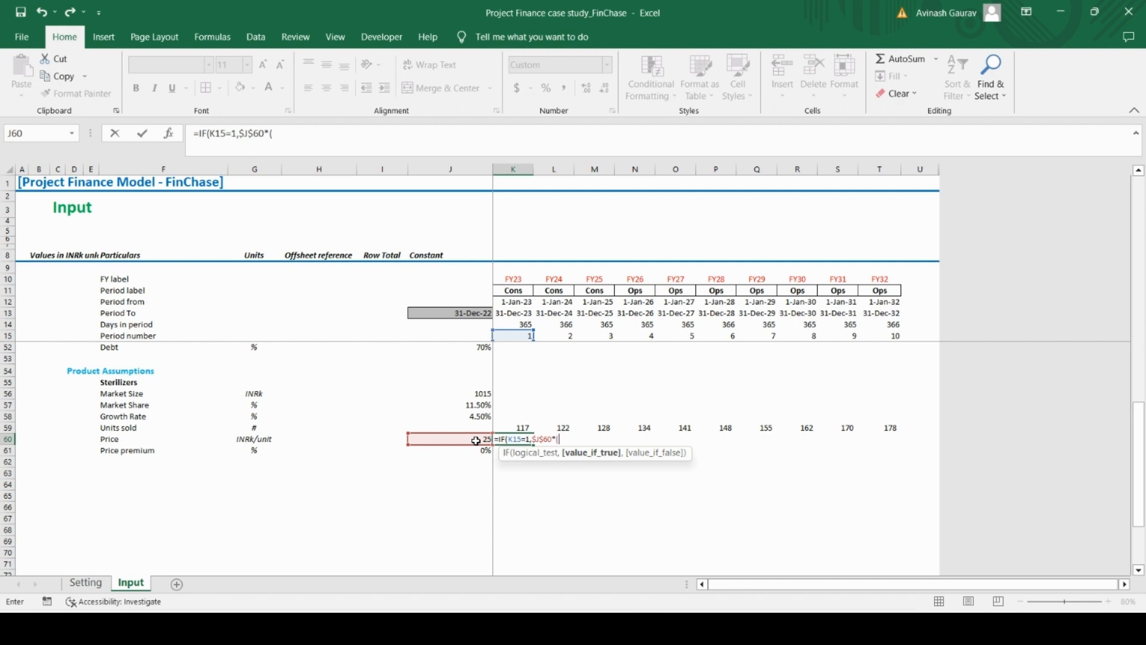
{"action": "type", "text": "(1+"}
{"action": "left_click", "coordinate": [469, 452]}
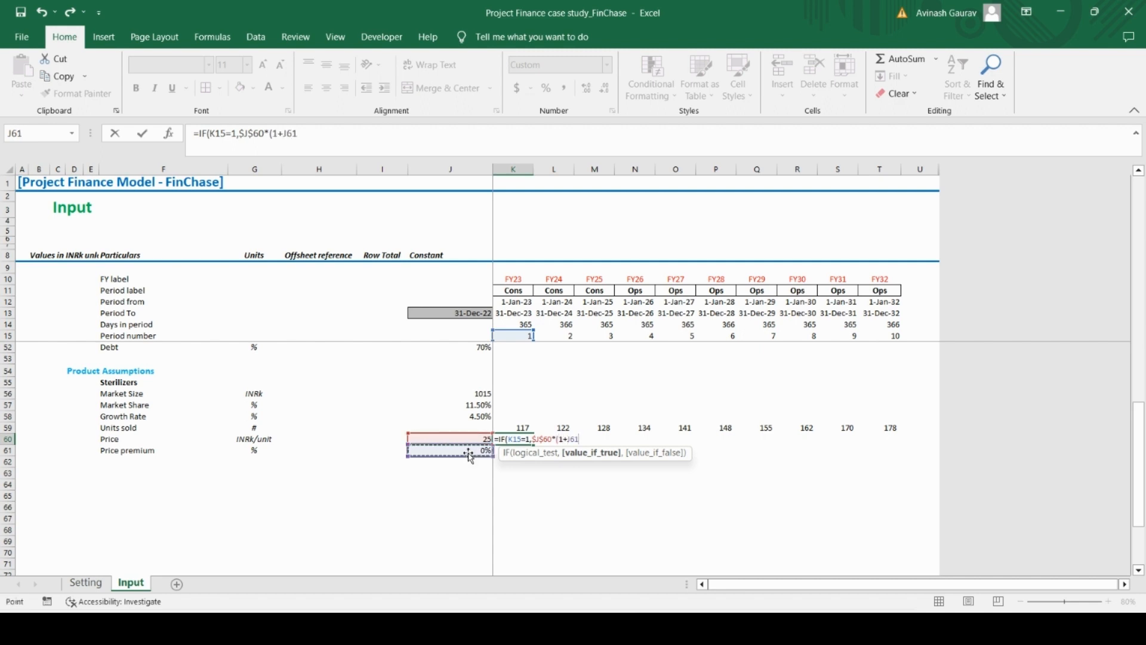
{"action": "key", "text": "F4"}
{"action": "type", "text": ")"}
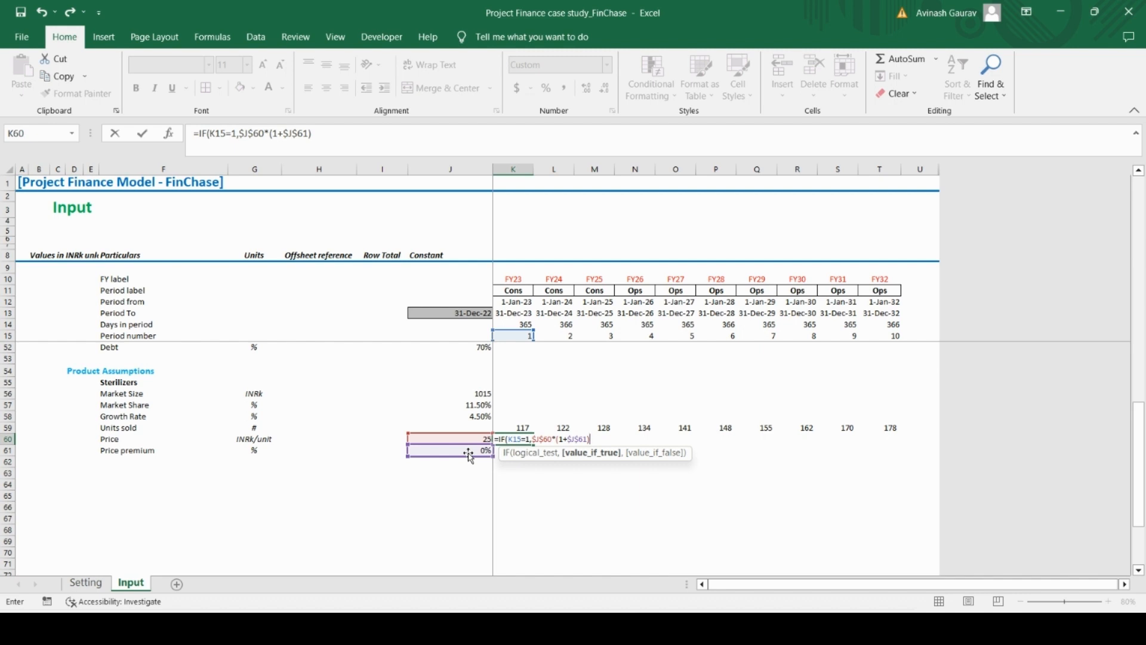
Complete the Price formula in K60 with J60*(1+K48) as the false value, applying the period's price increase
{"action": "type", "text": ","}
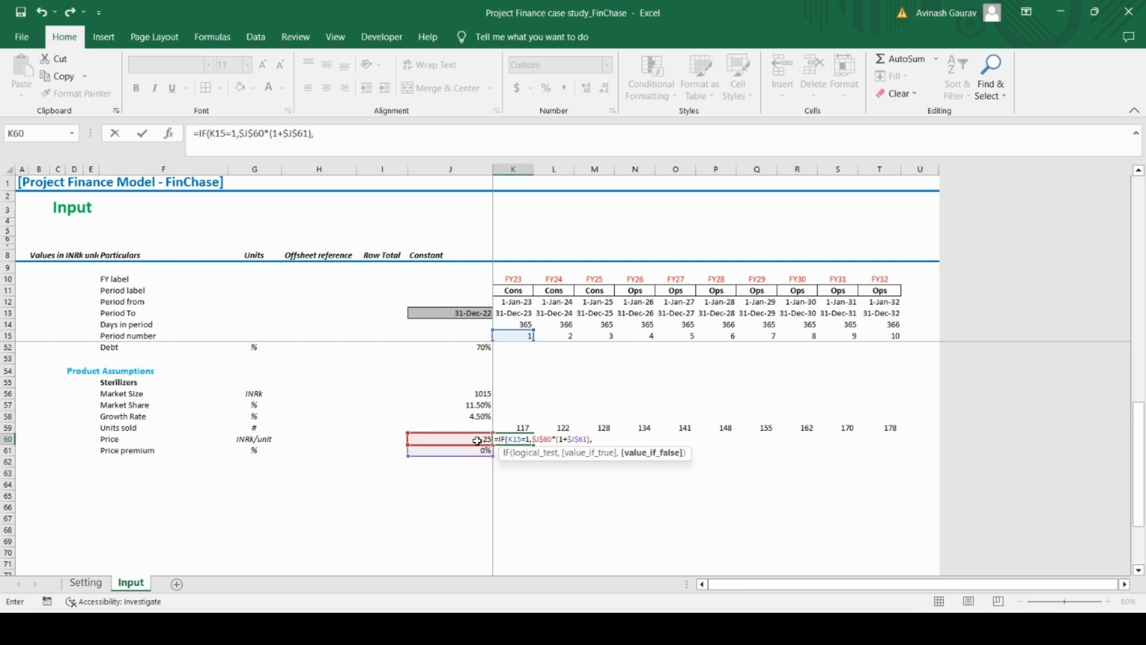
{"action": "left_click", "coordinate": [474, 440]}
{"action": "type", "text": "*"}
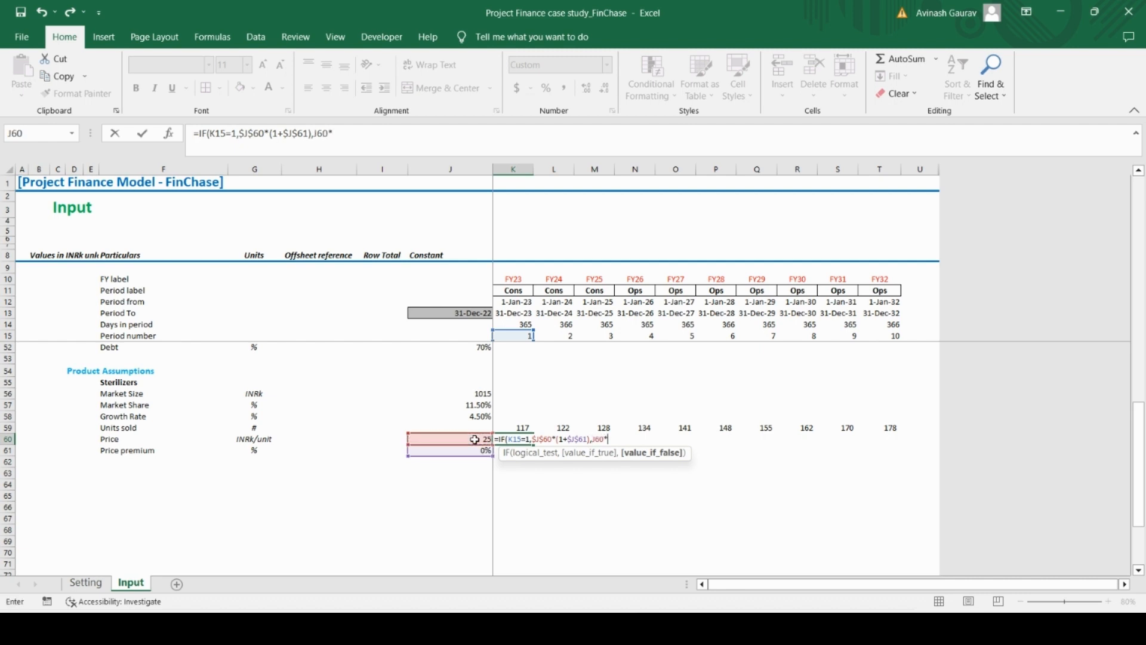
{"action": "type", "text": "(1+"}
{"action": "scroll", "coordinate": [480, 421], "scroll_direction": "up", "scroll_amount": 8}
{"action": "scroll", "coordinate": [541, 542], "scroll_direction": "down", "scroll_amount": 4}
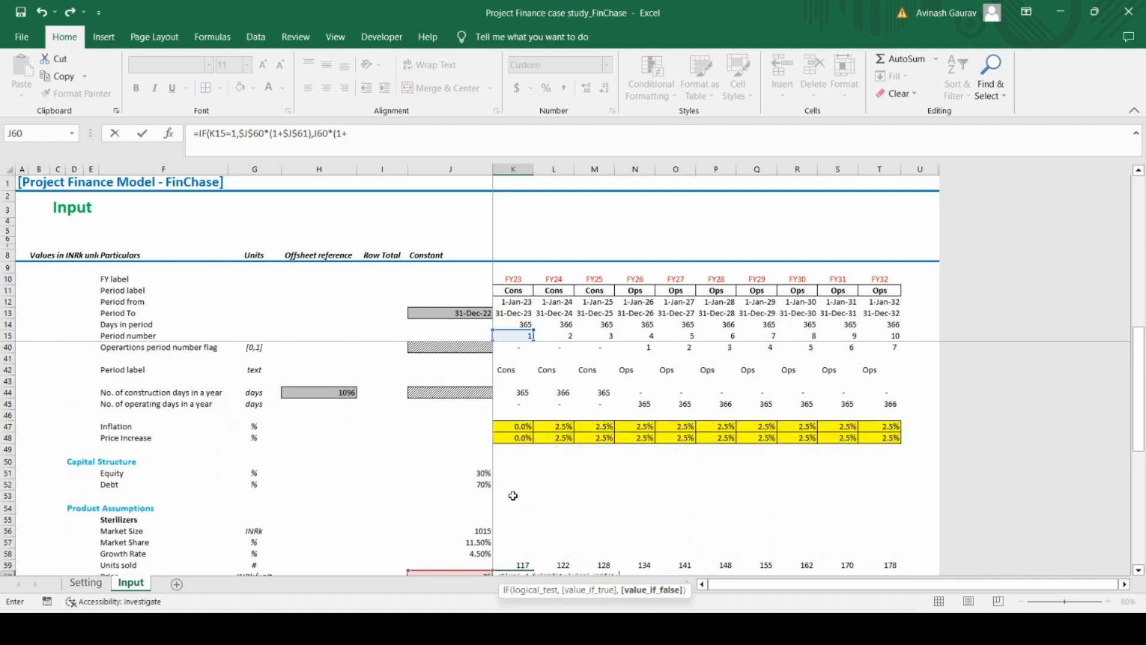
{"action": "left_click", "coordinate": [517, 442]}
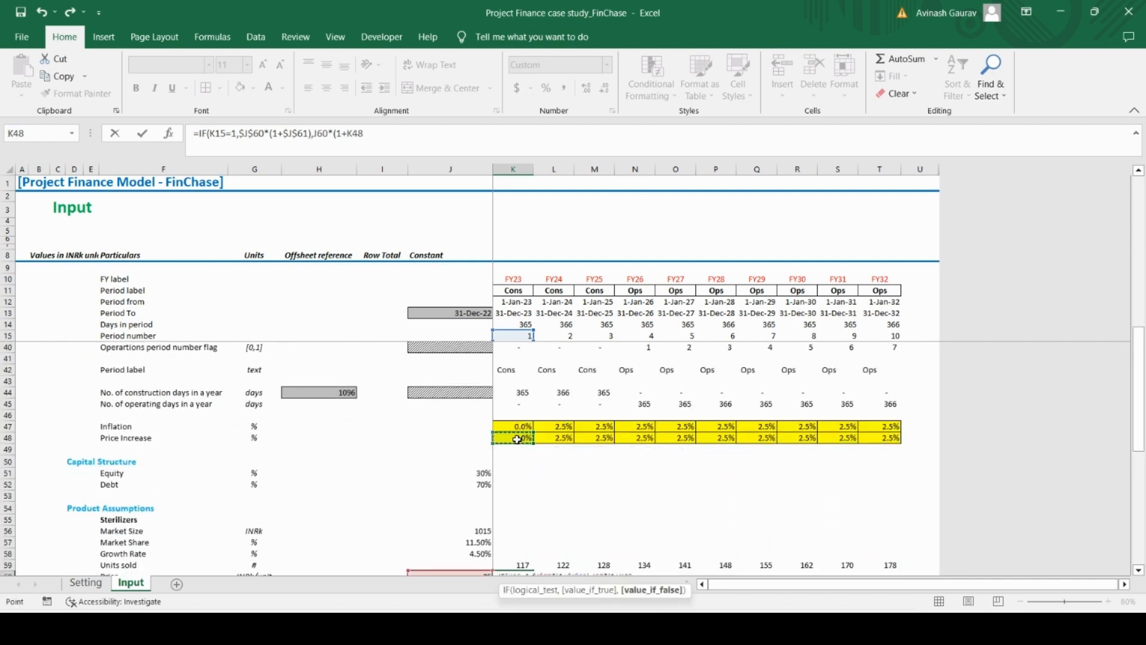
{"action": "type", "text": ")"}
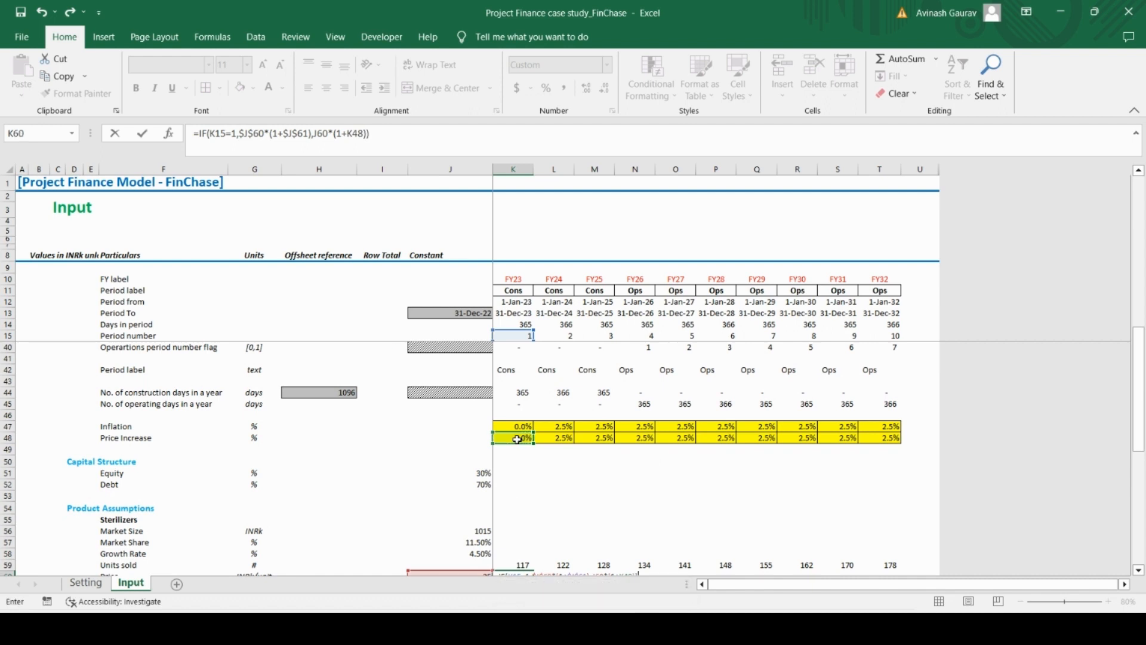
{"action": "key", "text": "ctrl+Return"}
Copy the Price formula from K60 across the remaining periods through T60
{"action": "key", "text": "ctrl+c"}
{"action": "key", "text": "shift+Right"}
{"action": "key", "text": "shift+Right"}
{"action": "key", "text": "shift+Right"}
{"action": "key", "text": "shift+Right"}
{"action": "key", "text": "shift+Right"}
{"action": "key", "text": "shift+Right"}
{"action": "key", "text": "shift+Right"}
{"action": "key", "text": "shift+Right"}
{"action": "key", "text": "shift+Right"}
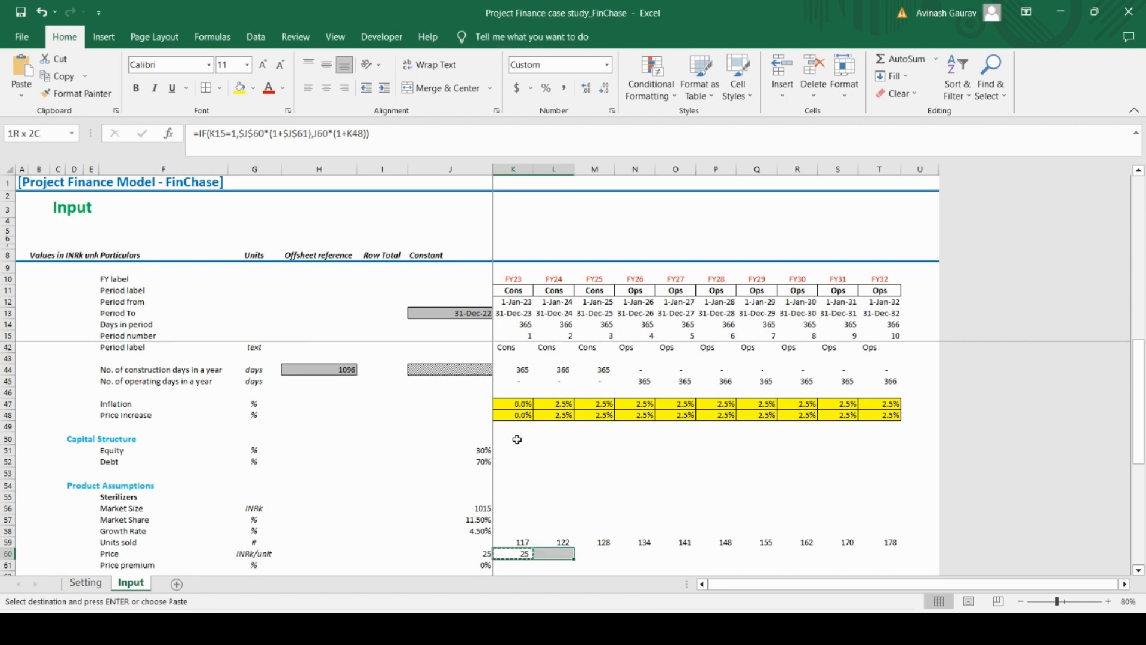
{"action": "key", "text": "ctrl+v"}
{"action": "key", "text": "Down"}
{"action": "key", "text": "Down"}
{"action": "key", "text": "Down"}
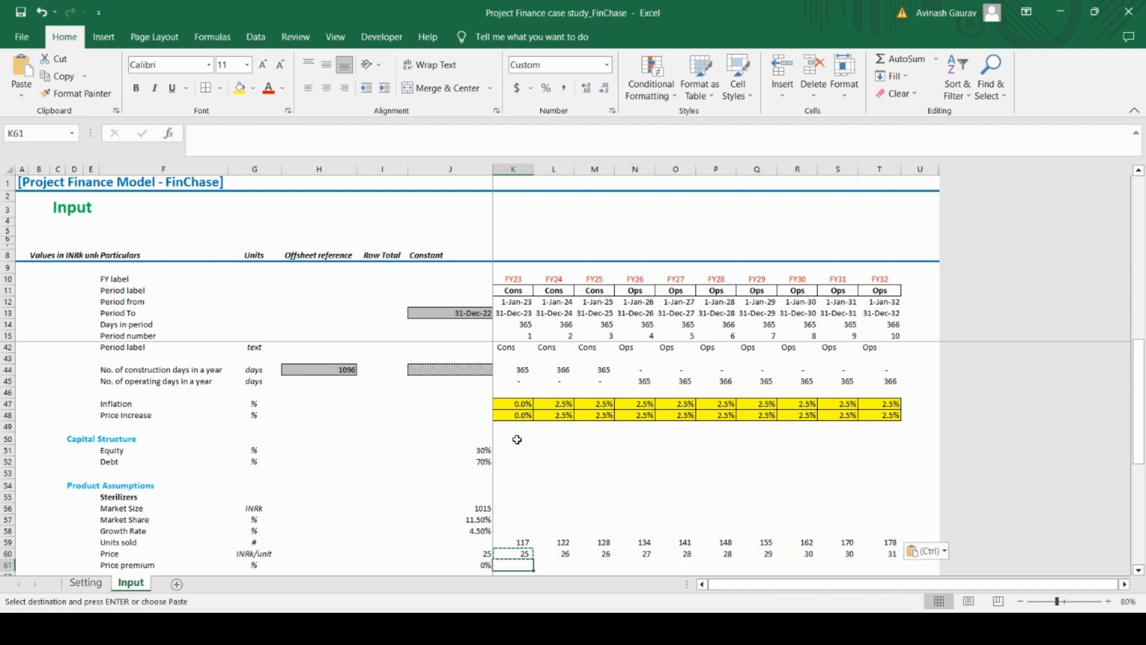
{"action": "key", "text": "Up"}
{"action": "key", "text": "Up"}
{"action": "key", "text": "Up"}
{"action": "key", "text": "Down"}
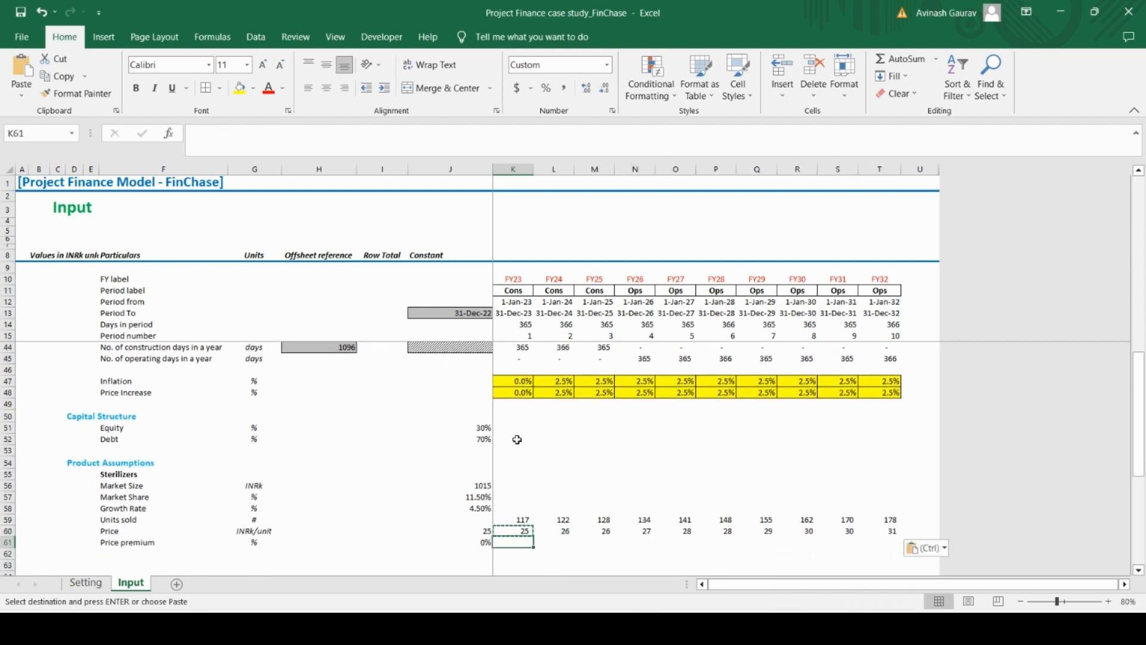
{"action": "key", "text": "Up"}
{"action": "key", "text": "Right"}
{"action": "key", "text": "Right"}
{"action": "key", "text": "Right"}
{"action": "key", "text": "Right"}
{"action": "key", "text": "Right"}
{"action": "key", "text": "Right"}
{"action": "key", "text": "Left"}
{"action": "key", "text": "Left"}
{"action": "key", "text": "Left"}
{"action": "key", "text": "Left"}
{"action": "key", "text": "Left"}
{"action": "key", "text": "Left"}
{"action": "key", "text": "Left"}
{"action": "key", "text": "Left"}
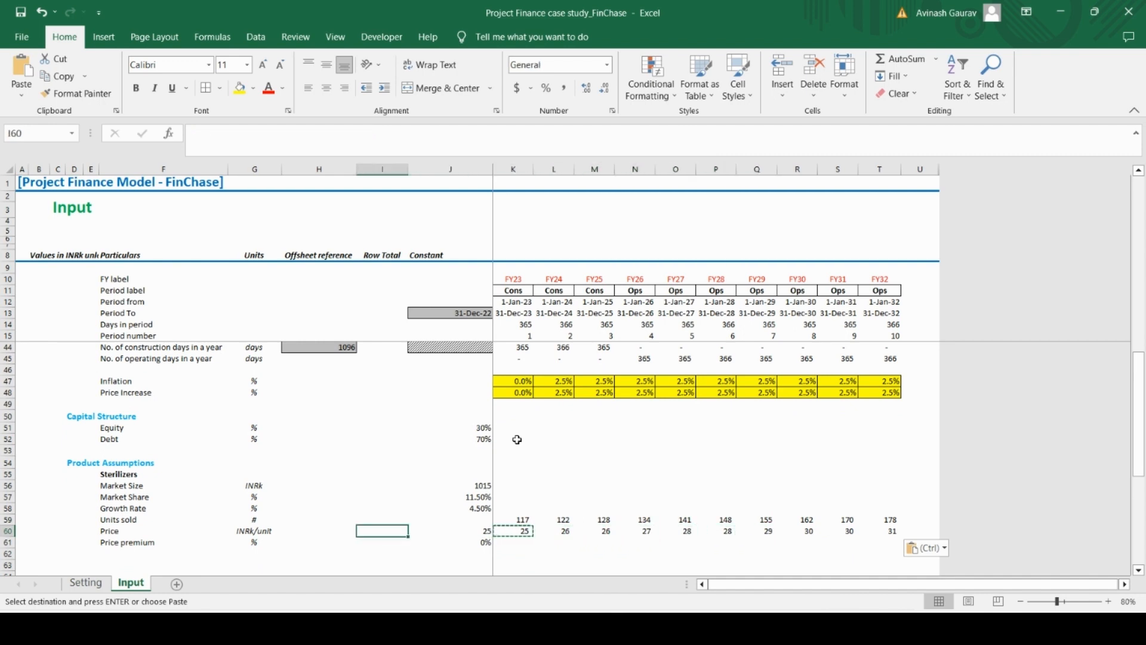
{"action": "key", "text": "Right"}
{"action": "key", "text": "Down"}
{"action": "key", "text": "Down"}
{"action": "key", "text": "Down"}
{"action": "key", "text": "Down"}
{"action": "key", "text": "Down"}
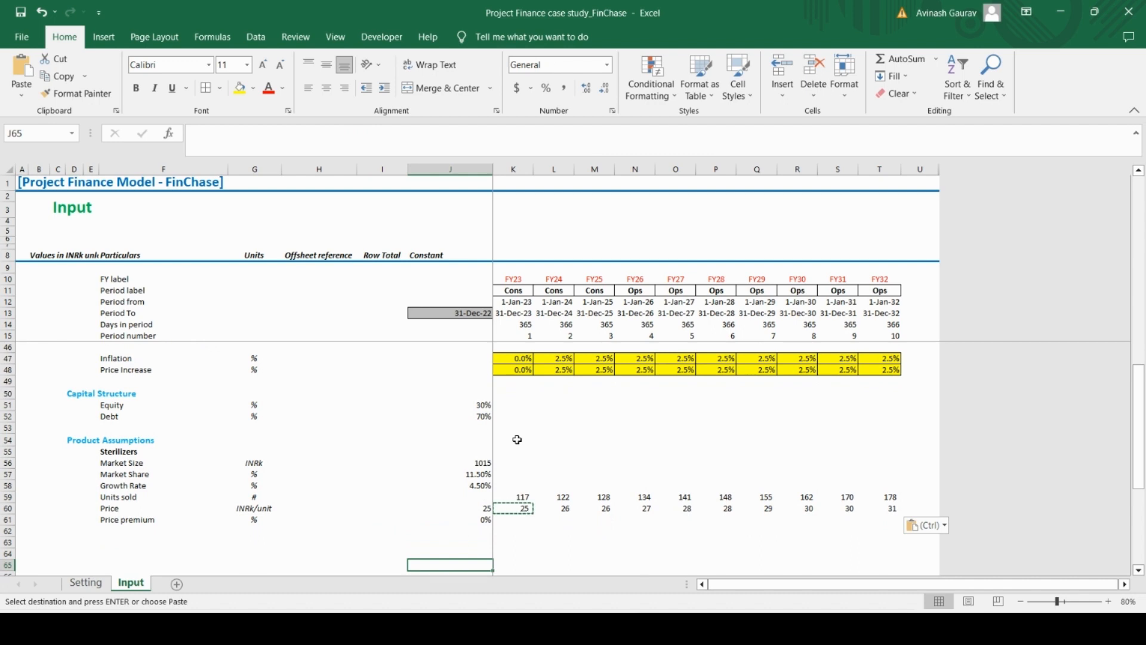
{"action": "key", "text": "Left"}
{"action": "key", "text": "Left"}
{"action": "key", "text": "Left"}
{"action": "key", "text": "Left"}
{"action": "key", "text": "Up"}
{"action": "key", "text": "Up"}
{"action": "key", "text": "Up"}
{"action": "key", "text": "Up"}
{"action": "key", "text": "Up"}
{"action": "key", "text": "Up"}
{"action": "key", "text": "Up"}
{"action": "key", "text": "Up"}
{"action": "key", "text": "Up"}
{"action": "key", "text": "Up"}
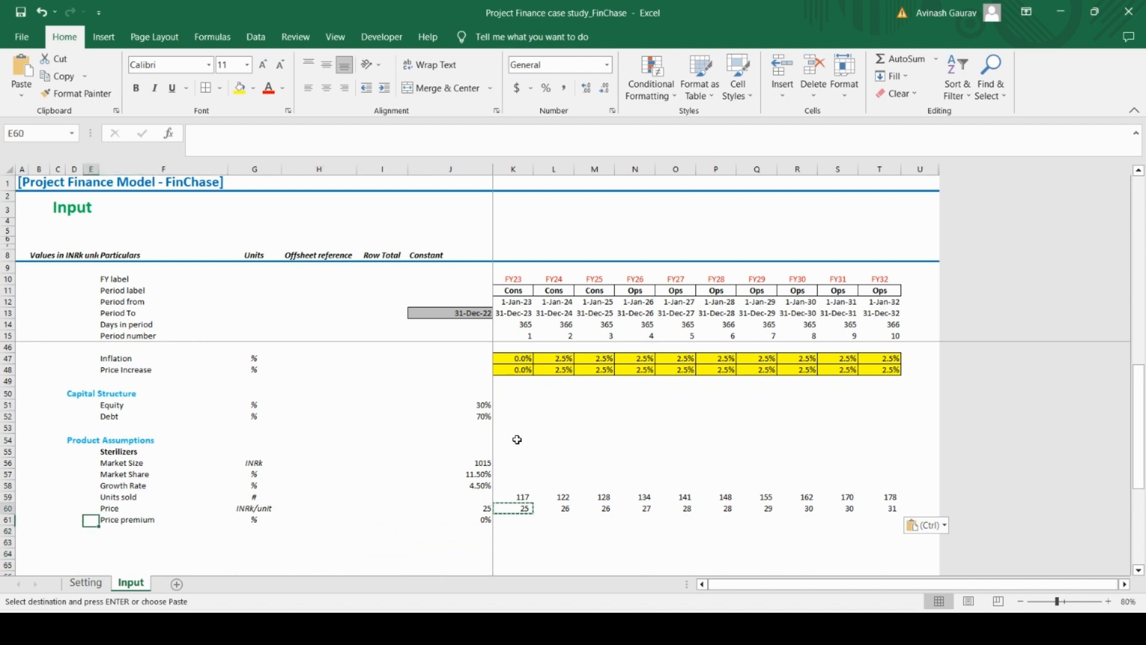
{"action": "key", "text": "shift+Down"}
{"action": "key", "text": "shift+Down"}
{"action": "key", "text": "shift+Down"}
{"action": "key", "text": "shift+Down"}
{"action": "key", "text": "shift+Down"}
{"action": "key", "text": "shift+Down"}
{"action": "key", "text": "ctrl+shift+Right"}
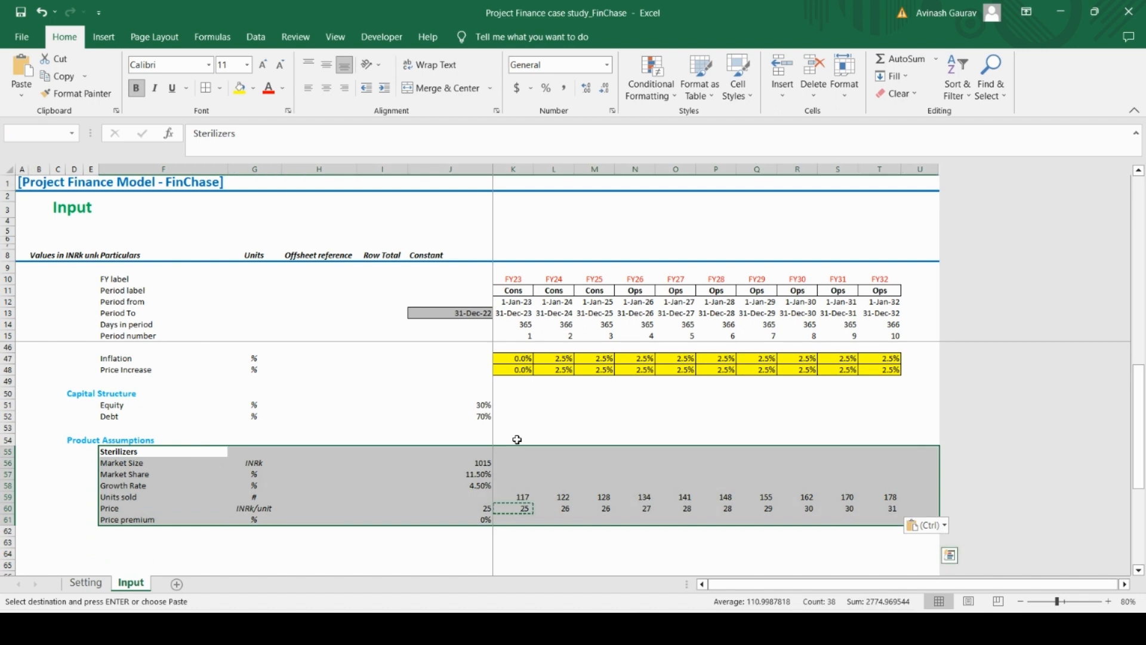
{"action": "key", "text": "ctrl+c"}
{"action": "key", "text": "Down"}
{"action": "key", "text": "Down"}
{"action": "key", "text": "Down"}
{"action": "key", "text": "Down"}
{"action": "key", "text": "Down"}
{"action": "key", "text": "Down"}
{"action": "key", "text": "Down"}
{"action": "key", "text": "Down"}
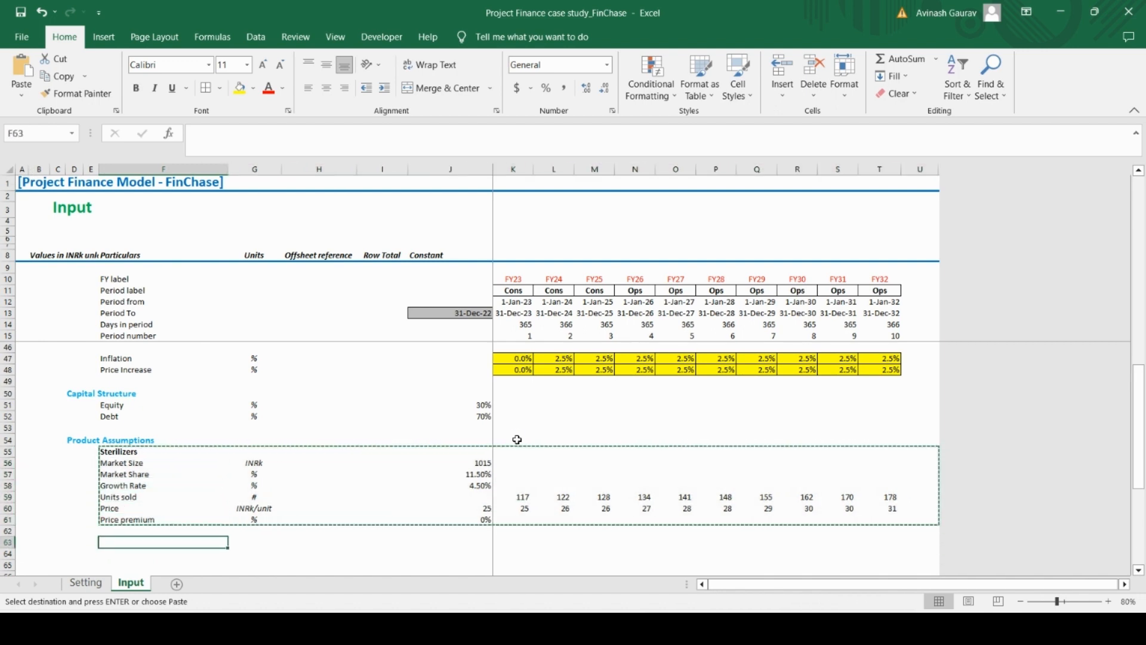
Lock the row of the period number reference in the K59 Units sold formula, making it K$15
{"action": "key", "text": "Up"}
{"action": "key", "text": "Up"}
{"action": "key", "text": "Up"}
{"action": "key", "text": "Up"}
{"action": "key", "text": "Up"}
{"action": "key", "text": "Up"}
{"action": "key", "text": "Up"}
{"action": "key", "text": "Right"}
{"action": "key", "text": "Right"}
{"action": "key", "text": "Right"}
{"action": "key", "text": "Right"}
{"action": "key", "text": "Right"}
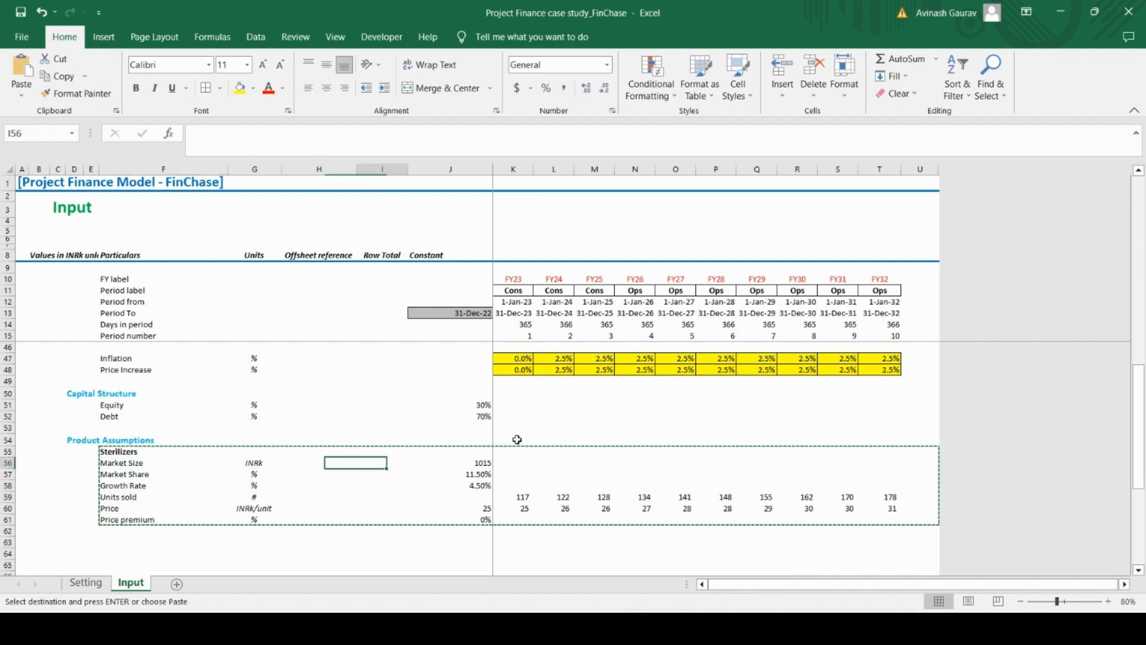
{"action": "key", "text": "Left"}
{"action": "key", "text": "Down"}
{"action": "key", "text": "Down"}
{"action": "key", "text": "Down"}
{"action": "key", "text": "Down"}
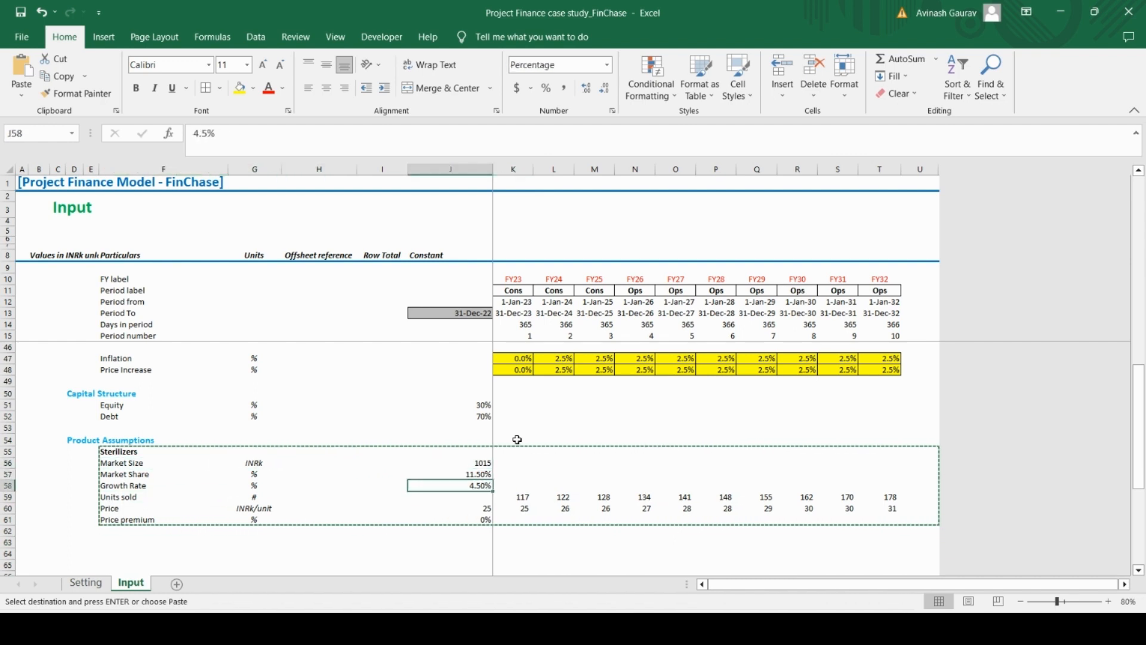
{"action": "key", "text": "Up"}
{"action": "key", "text": "Right"}
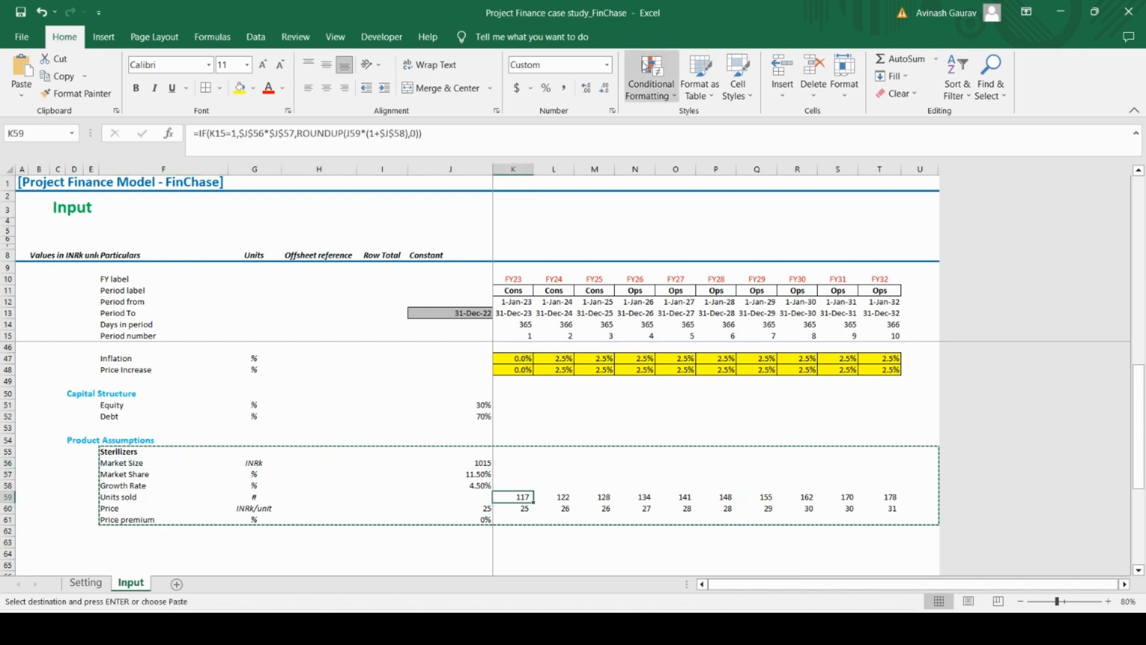
{"action": "left_click", "coordinate": [228, 134]}
{"action": "key", "text": "F4"}
{"action": "key", "text": "F4"}
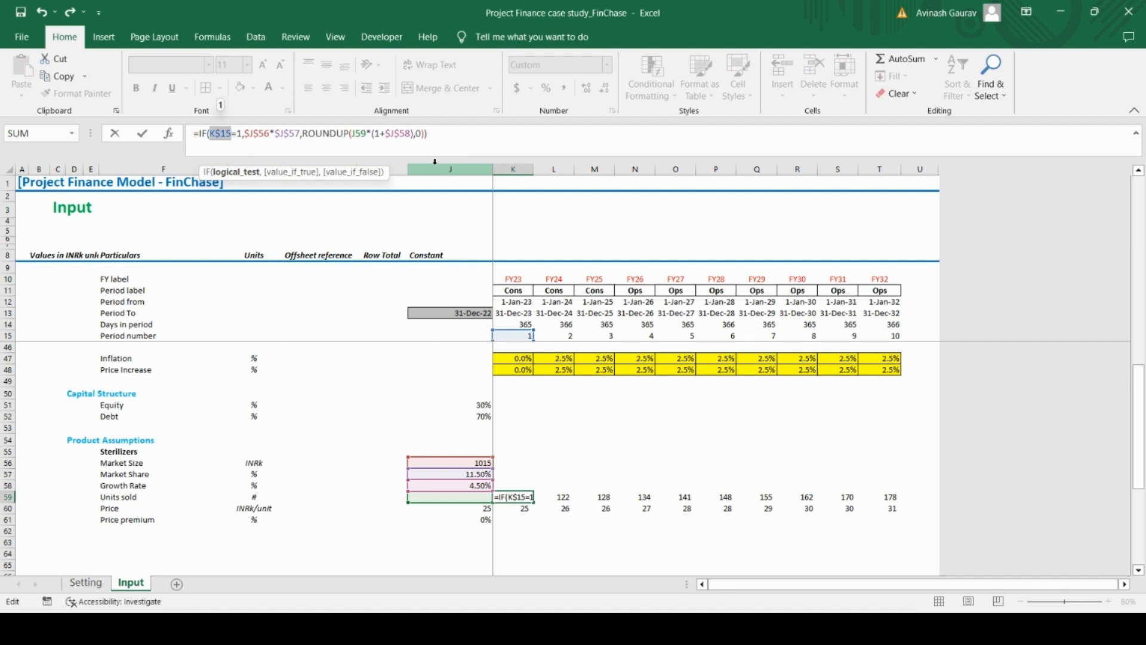
{"action": "key", "text": "Return"}
Copy the revised Units sold formula from K59 across all periods through T59
{"action": "key", "text": "Up"}
{"action": "key", "text": "ctrl+c"}
{"action": "key", "text": "ctrl+shift+Right"}
{"action": "key", "text": "ctrl+v"}
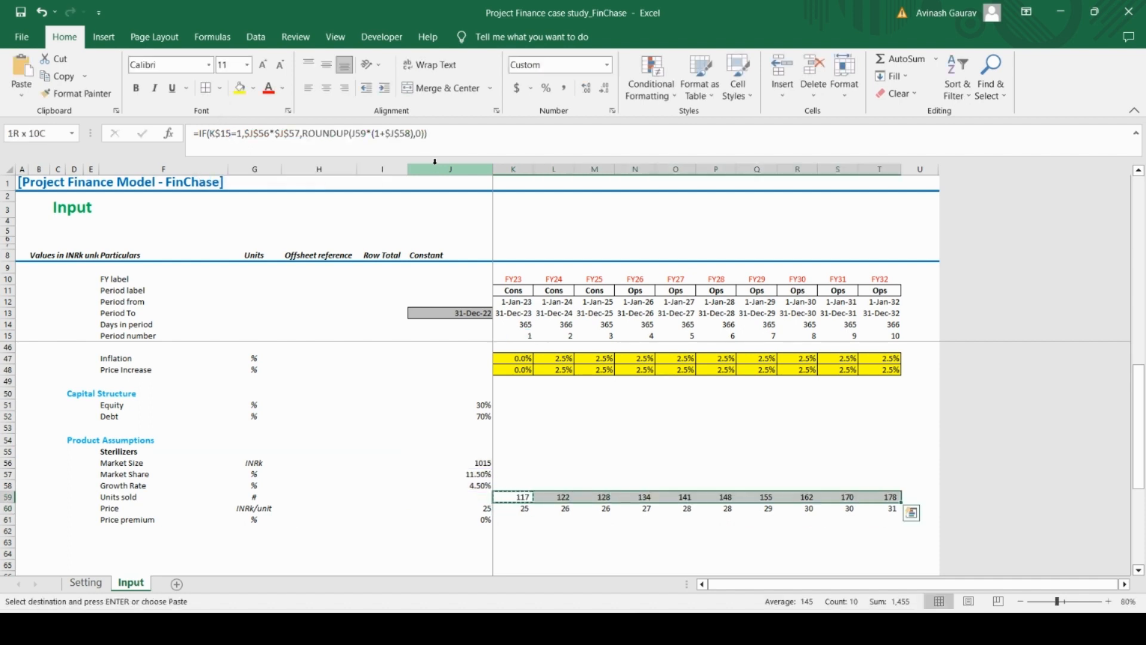
Change the period number reference in the K60 Price formula to K$15
{"action": "key", "text": "Down"}
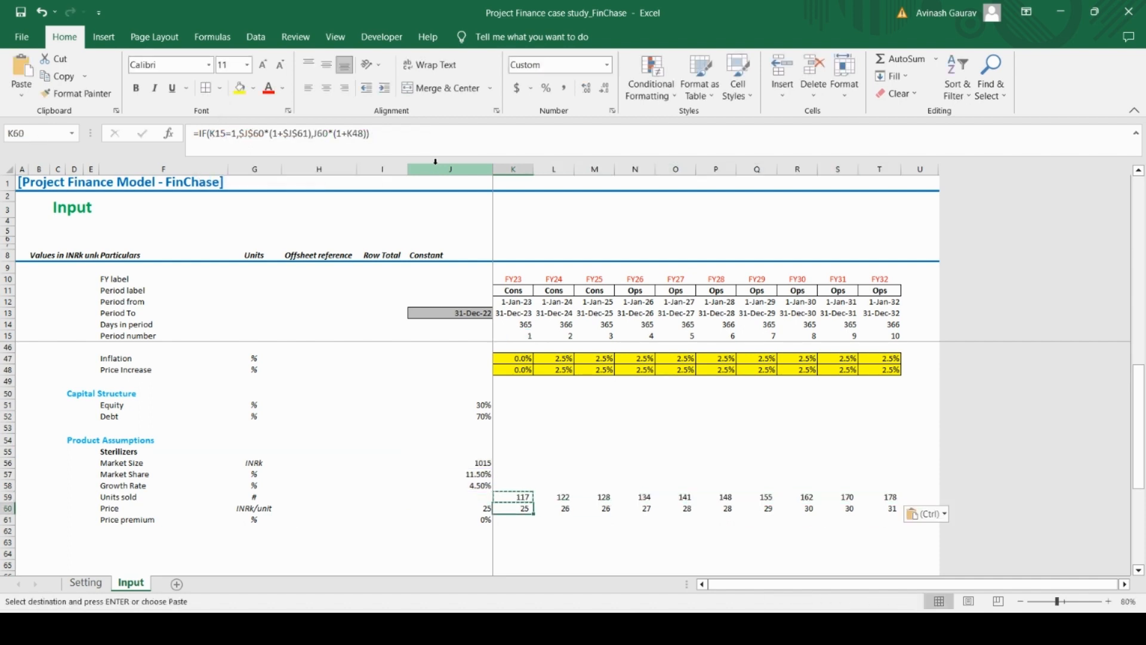
{"action": "left_click", "coordinate": [215, 133]}
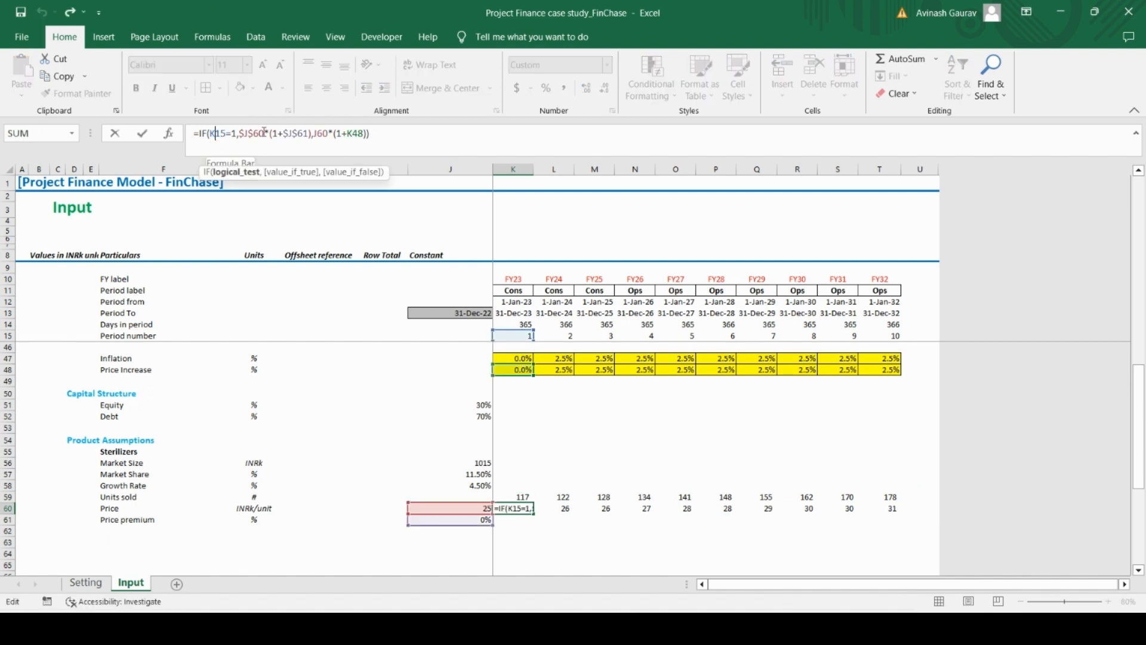
{"action": "type", "text": "$"}
{"action": "key", "text": "Return"}
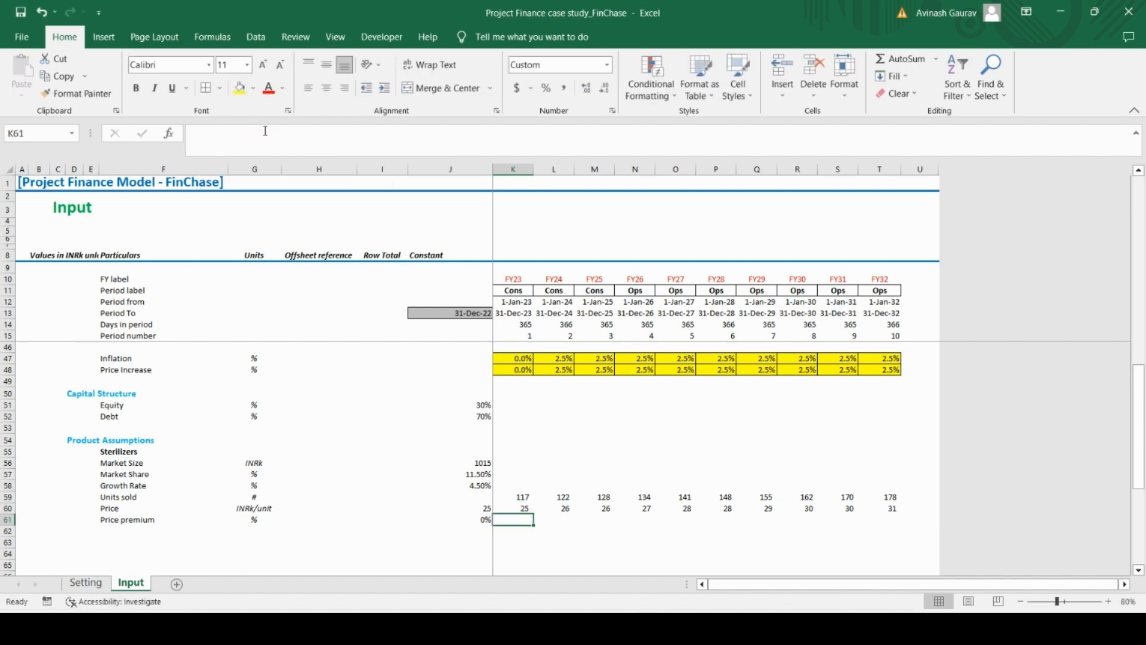
Copy the revised Price formula from K60 across all periods through T60
{"action": "key", "text": "Up"}
{"action": "key", "text": "ctrl+c"}
{"action": "key", "text": "ctrl+shift+Right"}
{"action": "key", "text": "ctrl+v"}
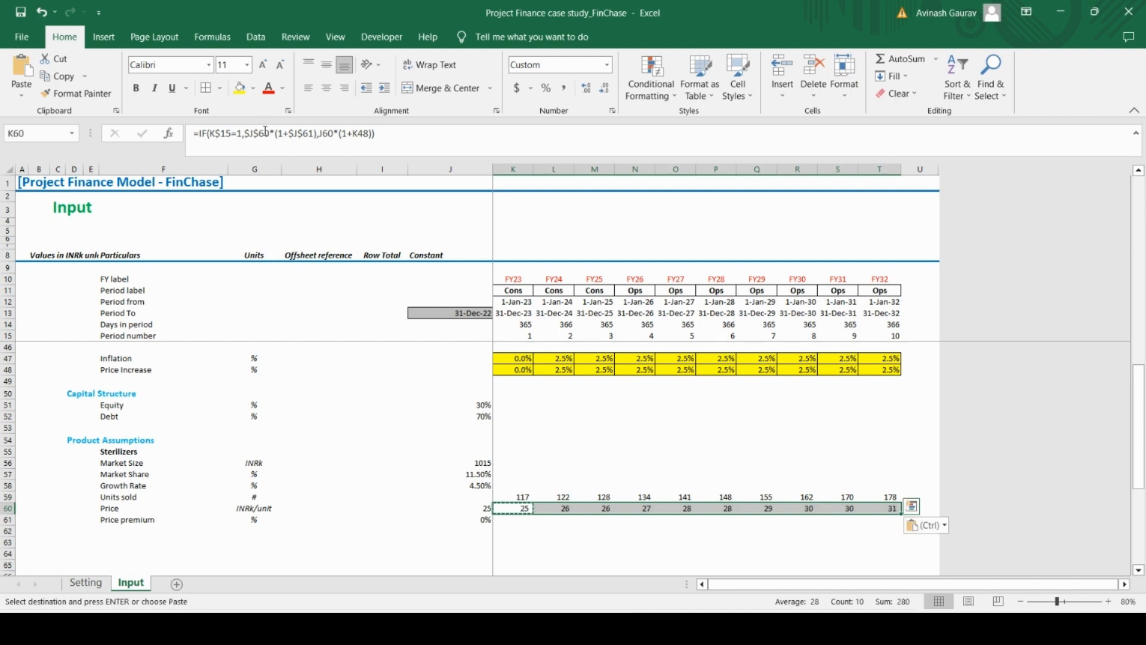
Duplicate the Sterilizers assumptions block, rows 55 to 61 from column F to U, with its copy starting at F64
{"action": "key", "text": "Down"}
{"action": "key", "text": "Down"}
{"action": "key", "text": "Left"}
{"action": "key", "text": "Left"}
{"action": "key", "text": "Left"}
{"action": "key", "text": "Left"}
{"action": "key", "text": "Left"}
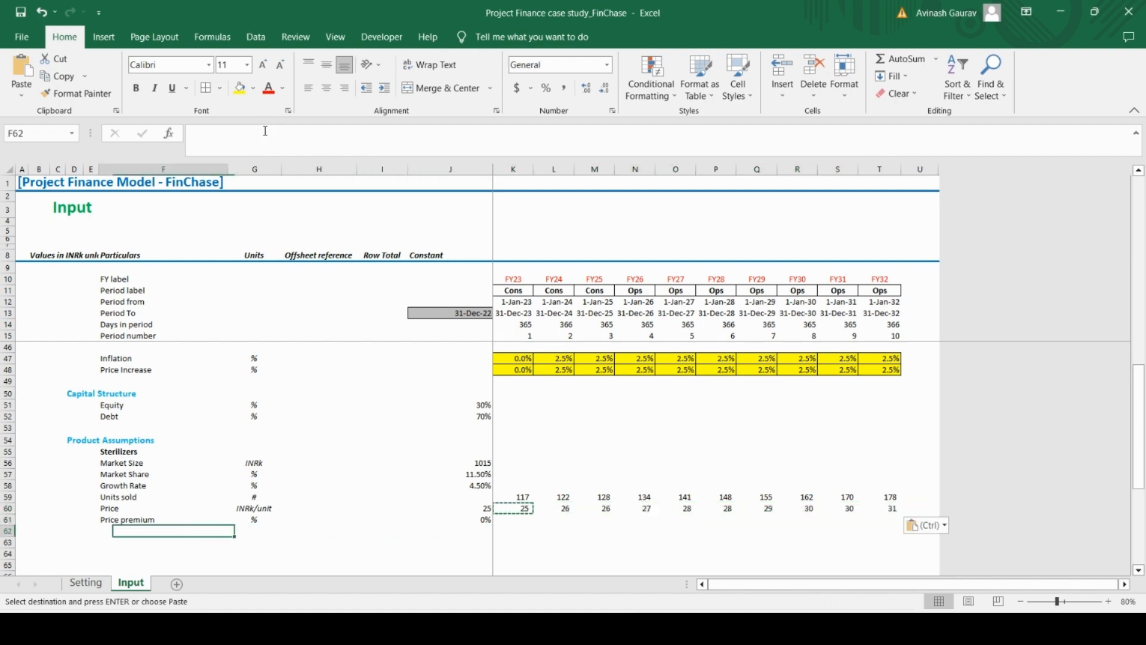
{"action": "key", "text": "Up"}
{"action": "key", "text": "Up"}
{"action": "key", "text": "Up"}
{"action": "key", "text": "Up"}
{"action": "key", "text": "Up"}
{"action": "key", "text": "Up"}
{"action": "key", "text": "Up"}
{"action": "key", "text": "shift+Down"}
{"action": "key", "text": "shift+Down"}
{"action": "key", "text": "shift+Down"}
{"action": "key", "text": "shift+Down"}
{"action": "key", "text": "shift+Down"}
{"action": "key", "text": "shift+Down"}
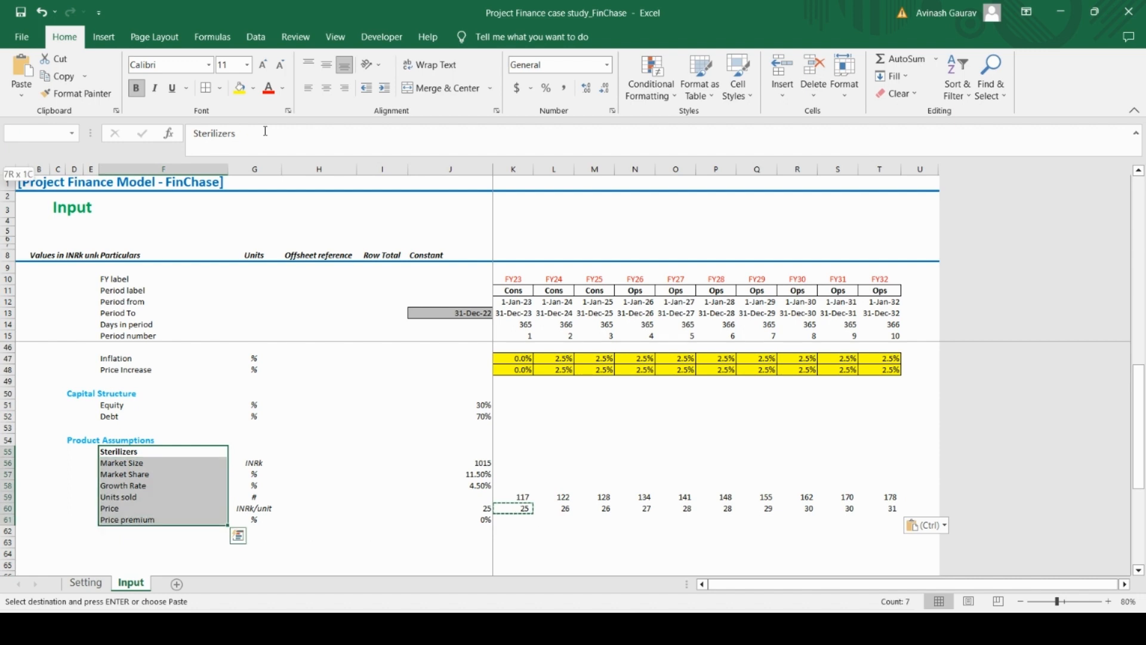
{"action": "key", "text": "shift+Right"}
{"action": "key", "text": "shift+Right"}
{"action": "key", "text": "shift+Right"}
{"action": "key", "text": "shift+Right"}
{"action": "key", "text": "shift+Right"}
{"action": "key", "text": "shift+Right"}
{"action": "key", "text": "shift+Right"}
{"action": "key", "text": "shift+Right"}
{"action": "key", "text": "shift+Right"}
{"action": "key", "text": "shift+Right"}
{"action": "key", "text": "shift+Right"}
{"action": "key", "text": "shift+Right"}
{"action": "key", "text": "shift+Right"}
{"action": "key", "text": "shift+Right"}
{"action": "key", "text": "shift+Right"}
{"action": "key", "text": "ctrl+c"}
{"action": "key", "text": "Down"}
{"action": "key", "text": "Down"}
{"action": "key", "text": "Down"}
{"action": "key", "text": "Down"}
{"action": "key", "text": "Down"}
{"action": "key", "text": "Down"}
{"action": "key", "text": "Down"}
{"action": "key", "text": "Down"}
{"action": "key", "text": "Down"}
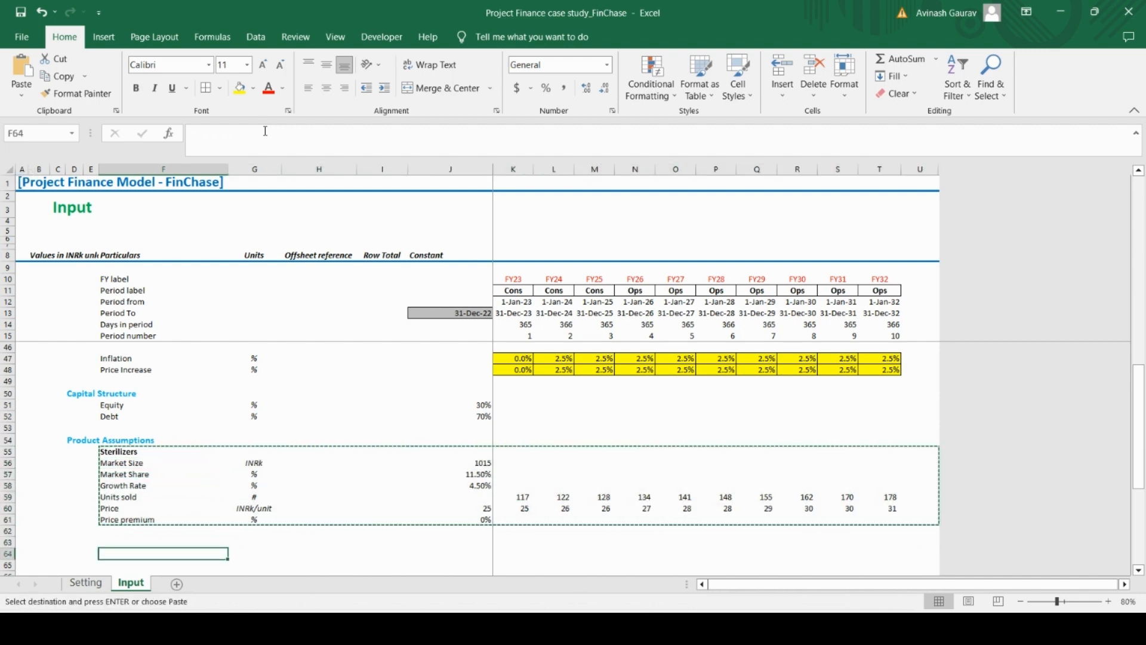
{"action": "key", "text": "ctrl+v"}
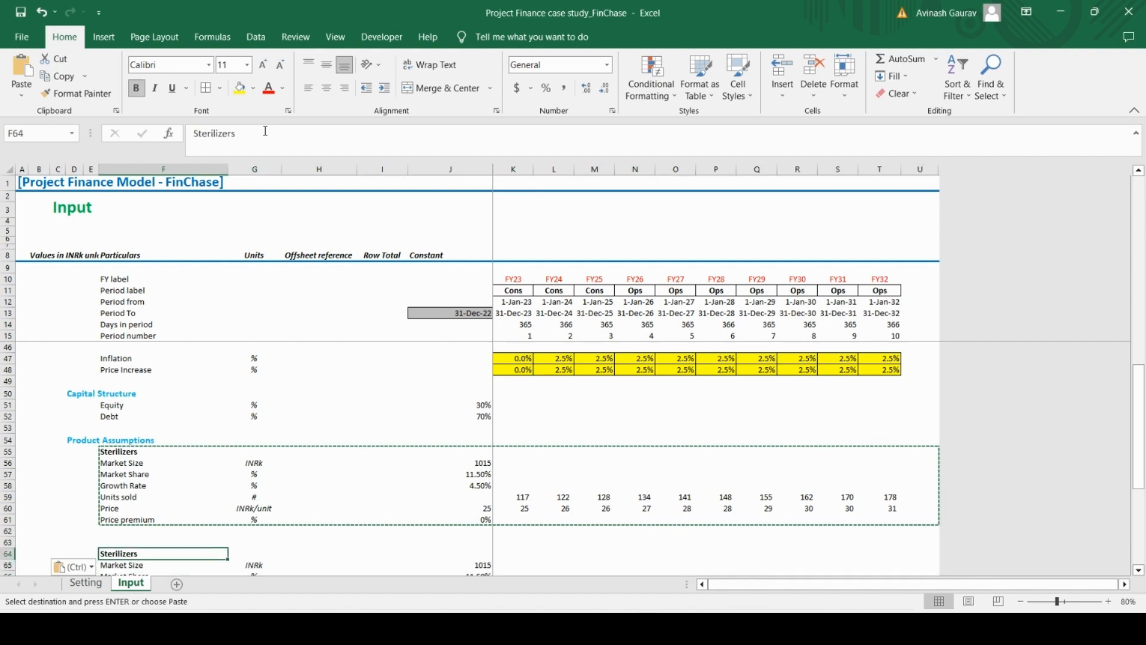
Rename the copied block's heading to Incubators and delete the extra blank row 63 above it
{"action": "key", "text": "Caps_Lock"}
{"action": "type", "text": "Inc"}
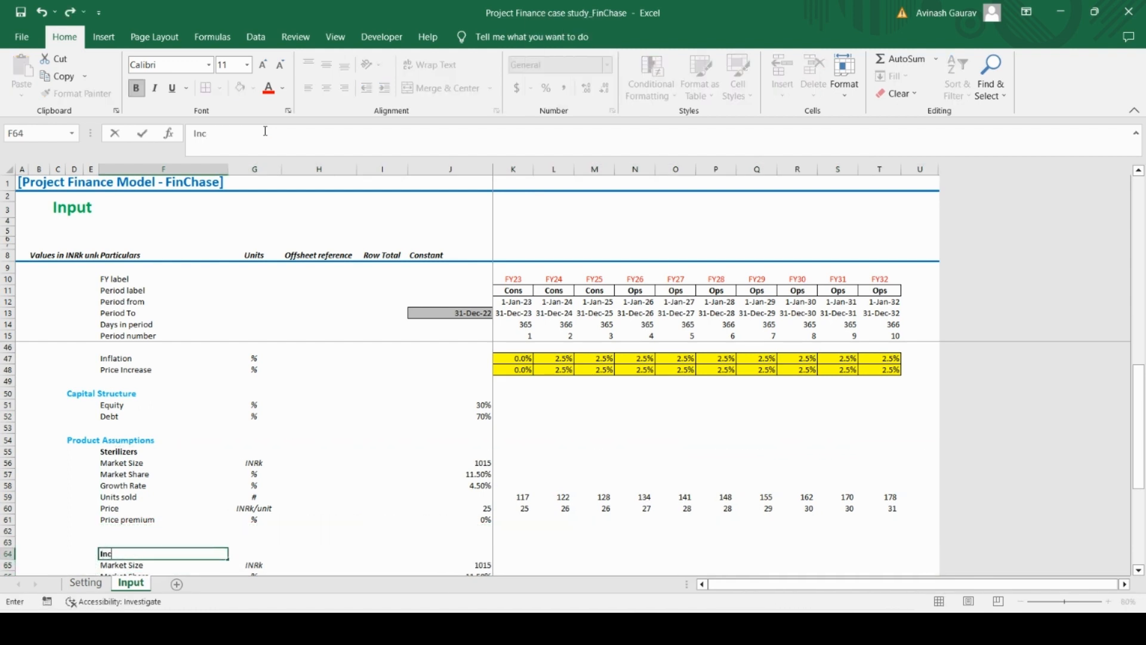
{"action": "type", "text": "ubators"}
{"action": "key", "text": "Up"}
{"action": "key", "text": "shift+space"}
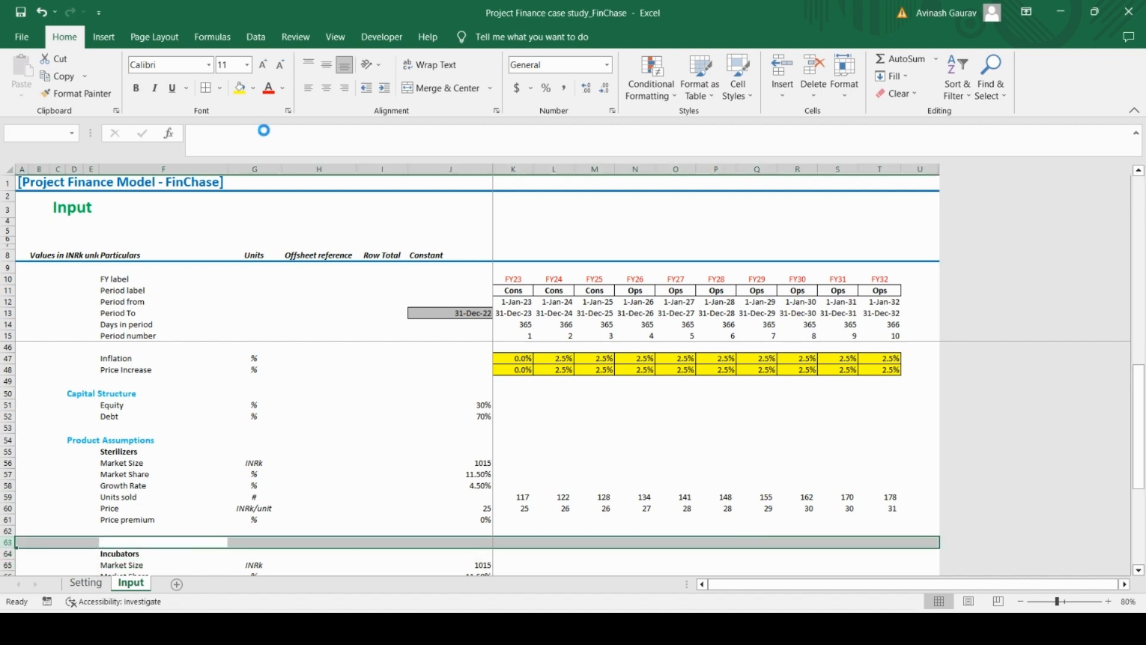
{"action": "key", "text": "ctrl+minus"}
Look up the Incubators market size in the Case Study PDF and set Market Size in J64 to 10260
{"action": "key", "text": "Down"}
{"action": "key", "text": "Down"}
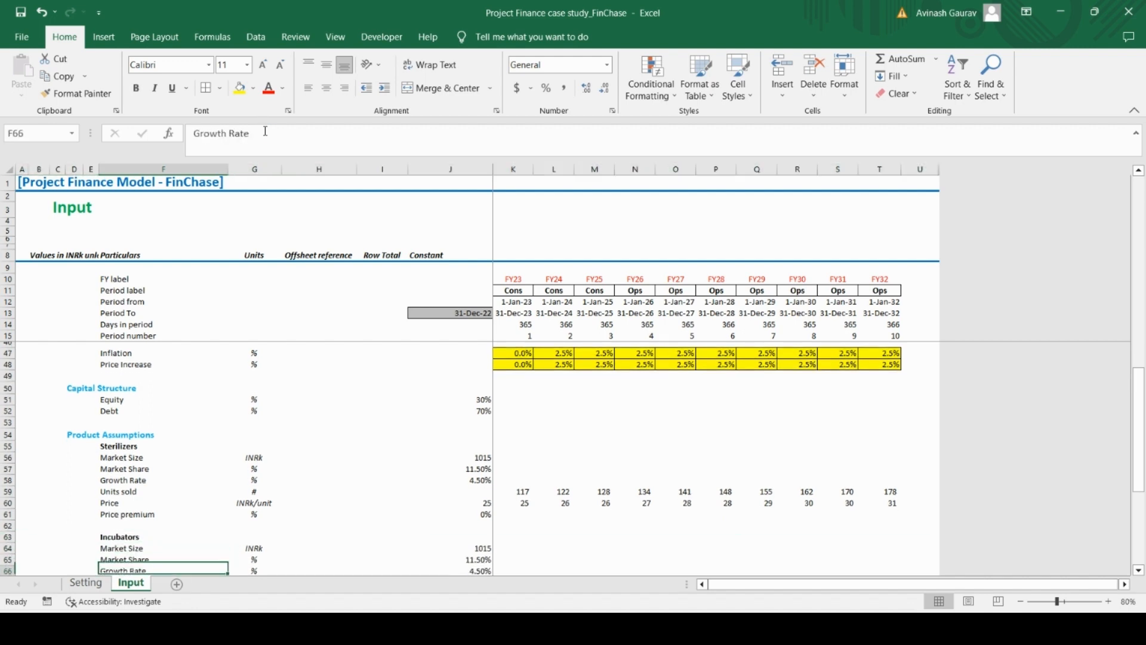
{"action": "key", "text": "Down"}
{"action": "key", "text": "Down"}
{"action": "key", "text": "Down"}
{"action": "key", "text": "Down"}
{"action": "key", "text": "Up"}
{"action": "key", "text": "Up"}
{"action": "key", "text": "Up"}
{"action": "key", "text": "Right"}
{"action": "key", "text": "Right"}
{"action": "key", "text": "Right"}
{"action": "key", "text": "Right"}
{"action": "key", "text": "Up"}
{"action": "key", "text": "Up"}
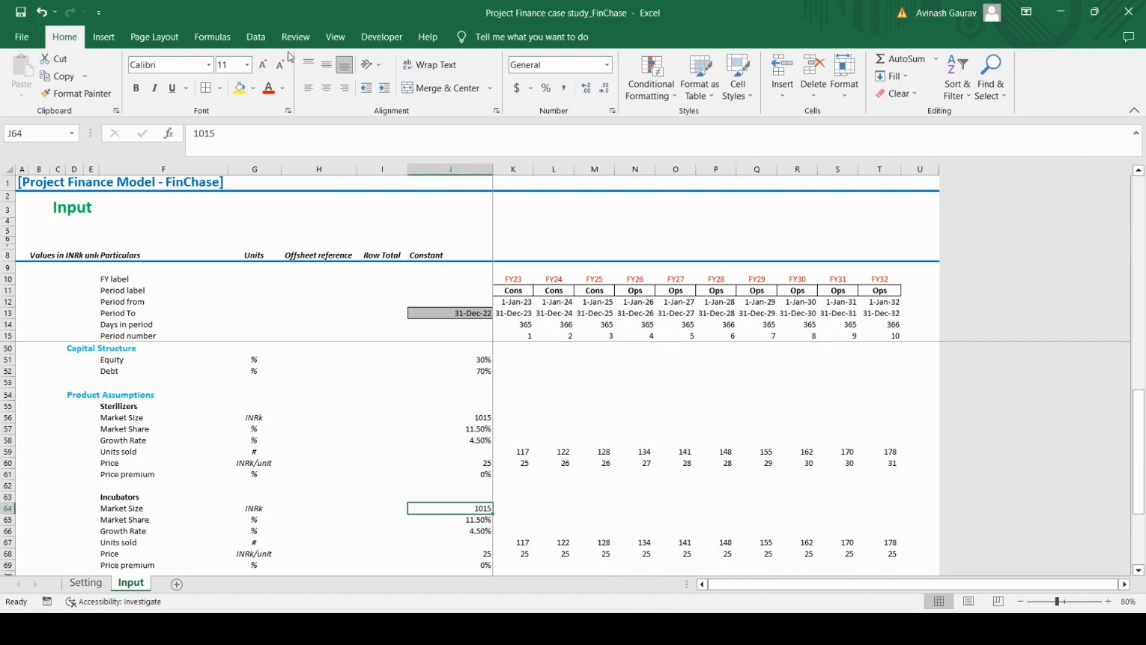
{"action": "key", "text": "alt+Tab"}
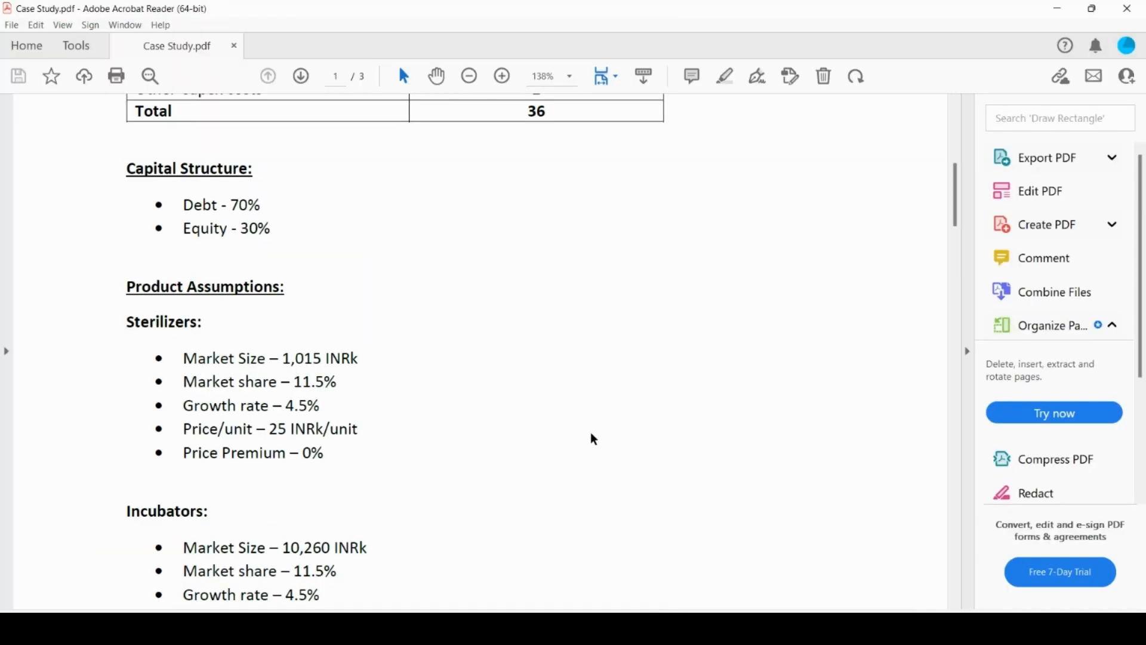
{"action": "scroll", "coordinate": [593, 440], "scroll_direction": "down", "scroll_amount": 3}
{"action": "key", "text": "alt+Tab"}
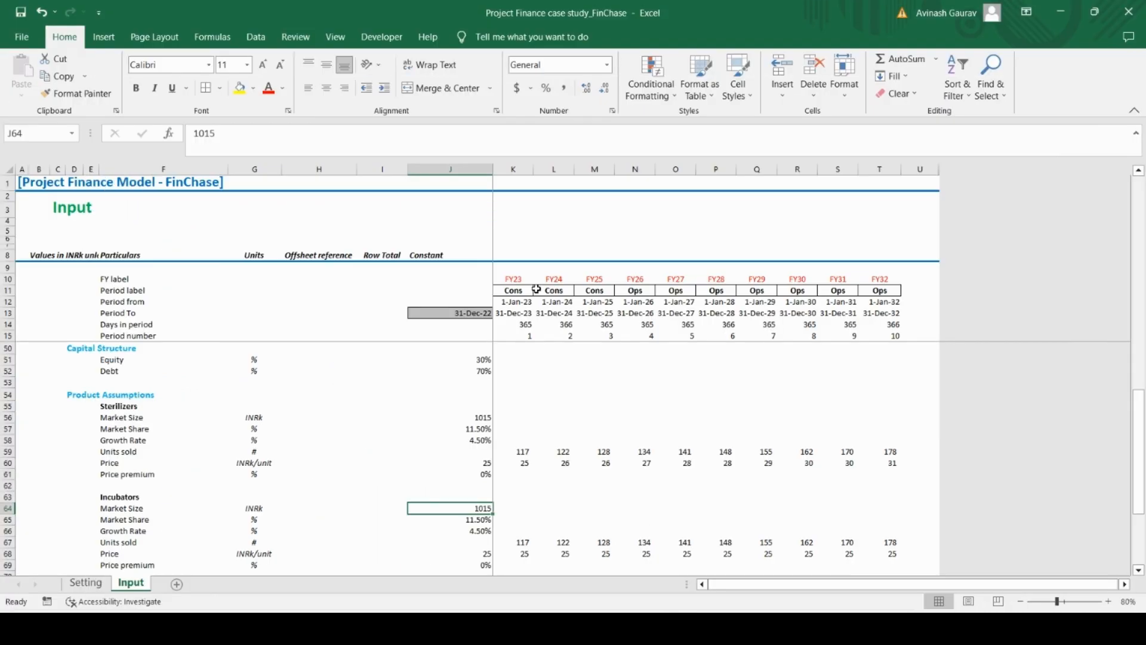
{"action": "type", "text": "10260"}
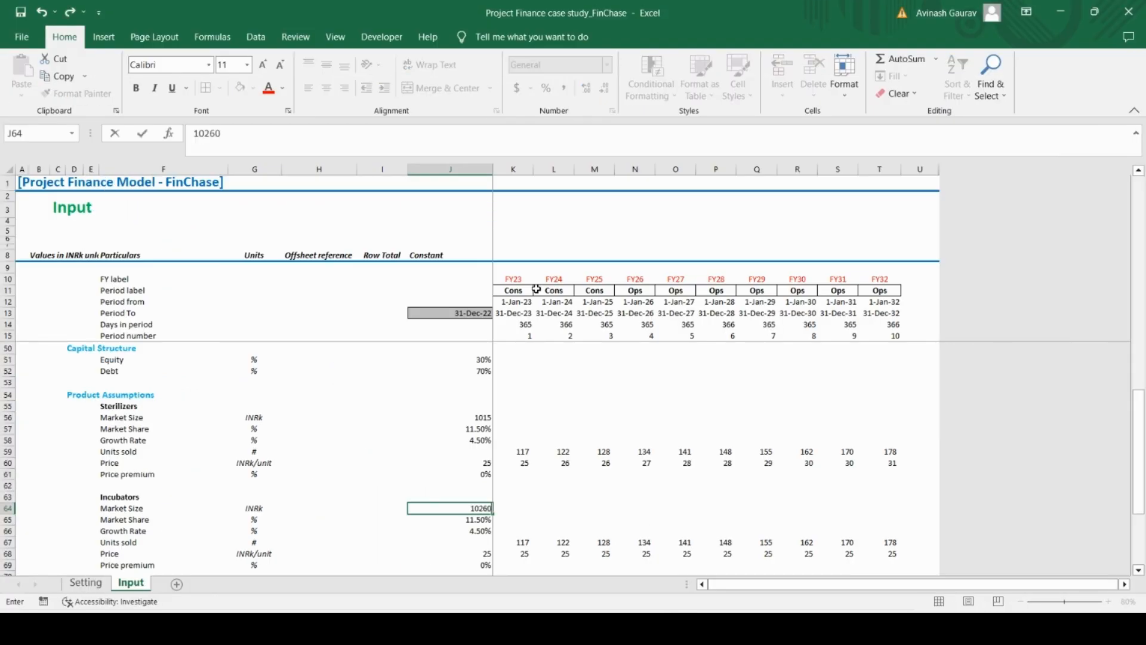
{"action": "key", "text": "Return"}
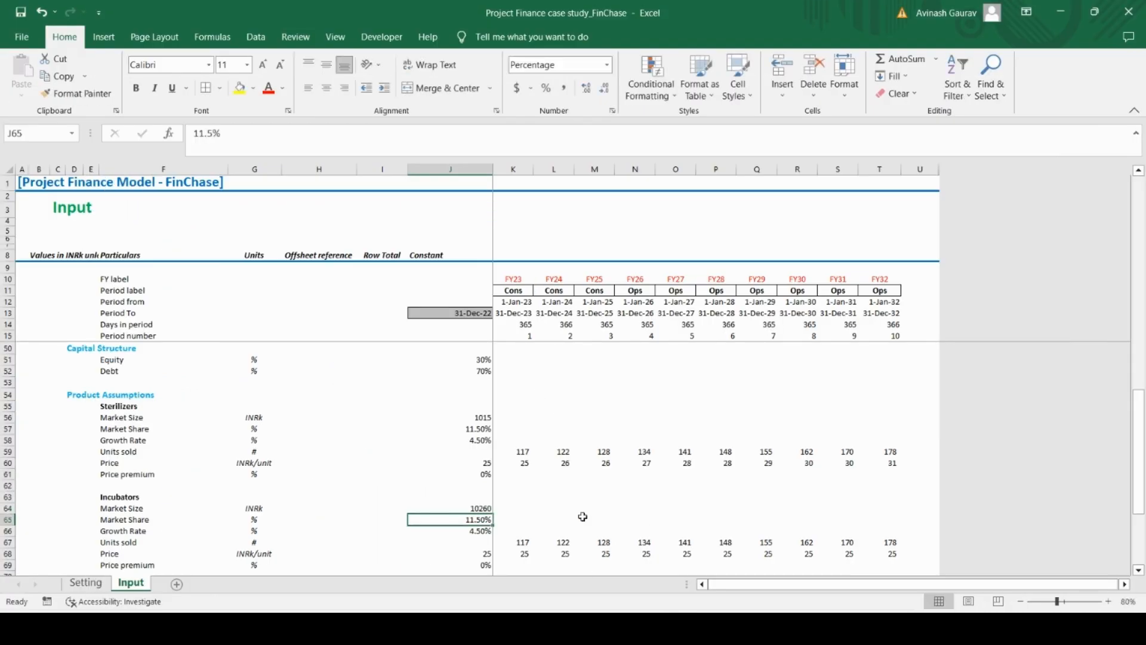
Look up the Incubators price per unit in the Case Study PDF and set Price in J68 to 1
{"action": "key", "text": "alt+Tab"}
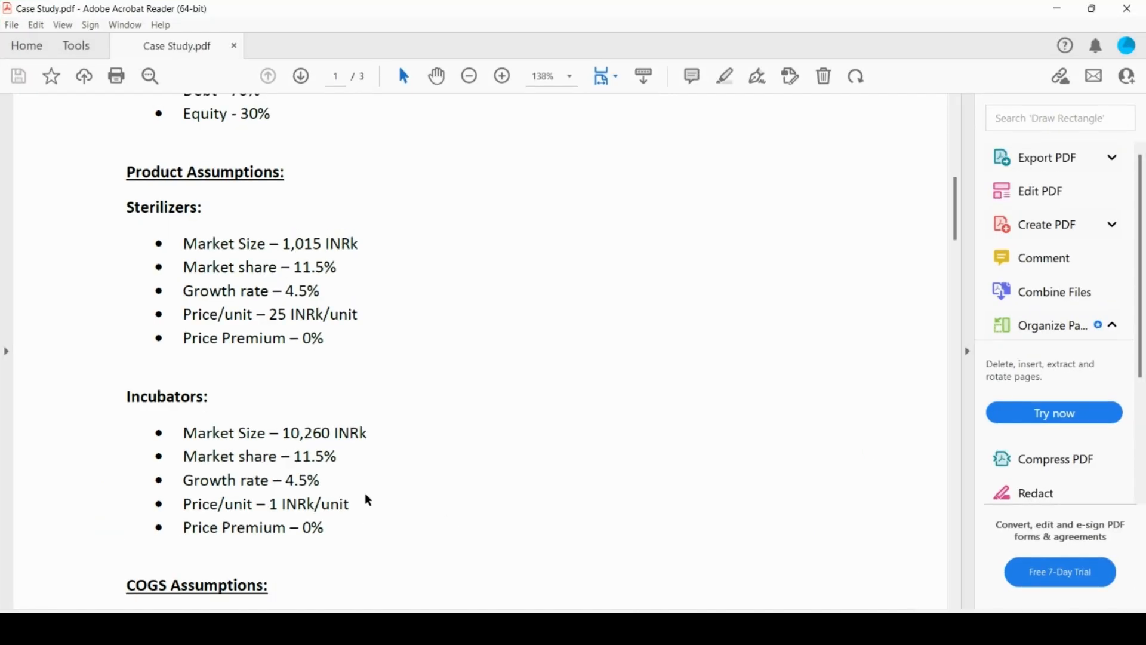
{"action": "key", "text": "alt+Tab"}
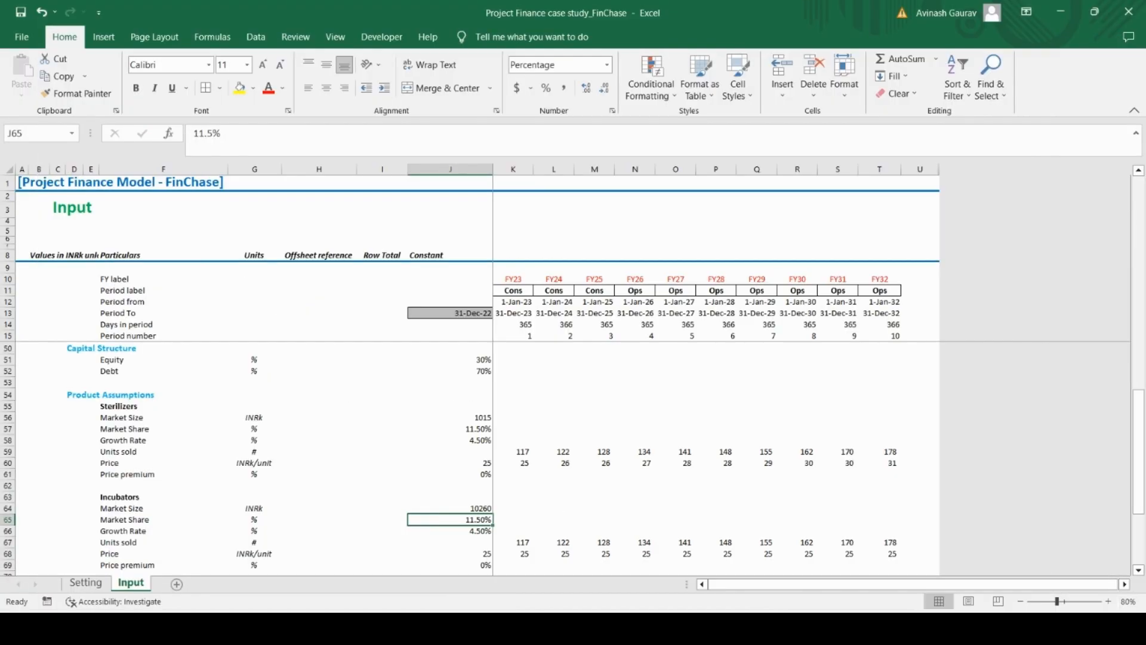
{"action": "left_click", "coordinate": [483, 554]}
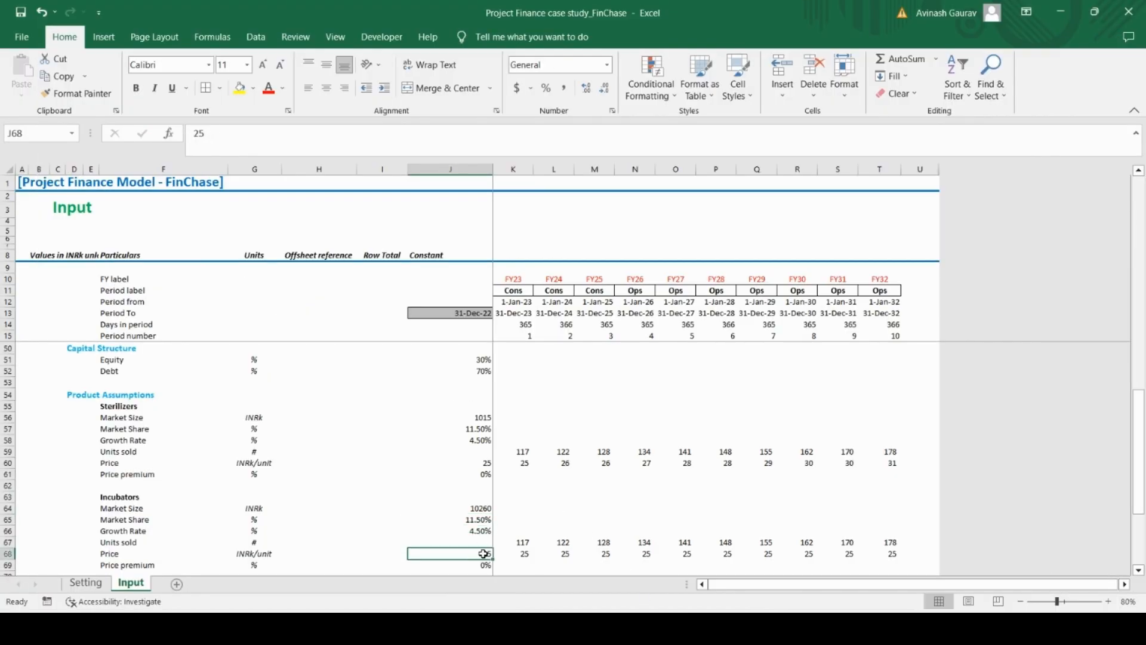
{"action": "type", "text": "191"}
{"action": "key", "text": "Return"}
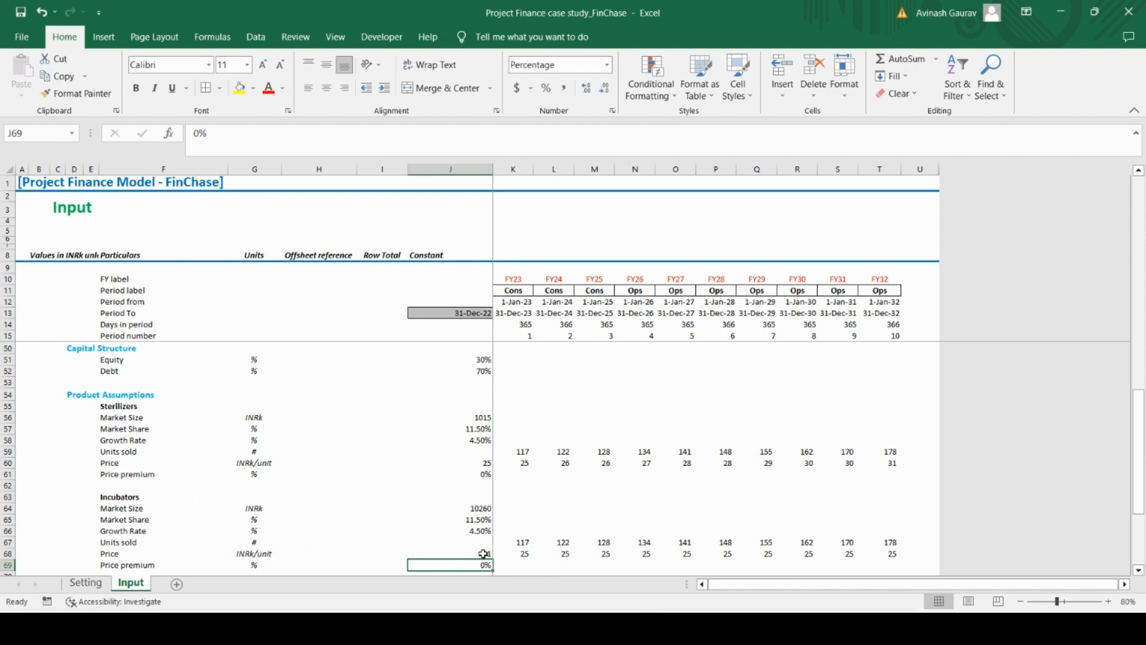
{"action": "scroll", "coordinate": [484, 553], "scroll_direction": "down", "scroll_amount": 1}
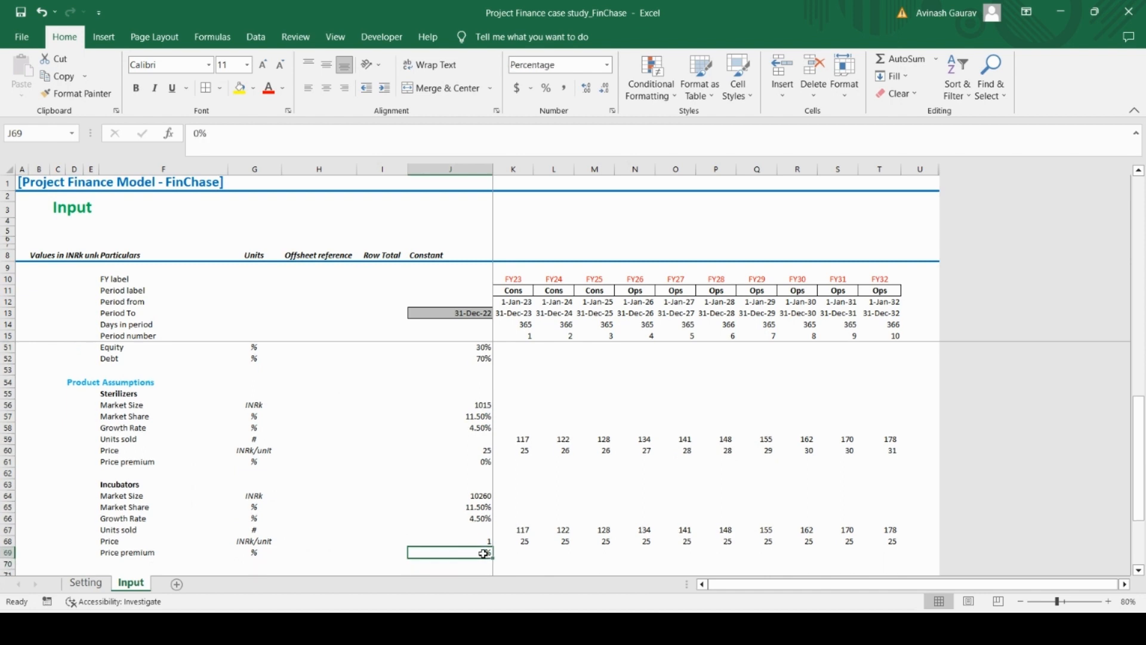
{"action": "key", "text": "alt+Tab"}
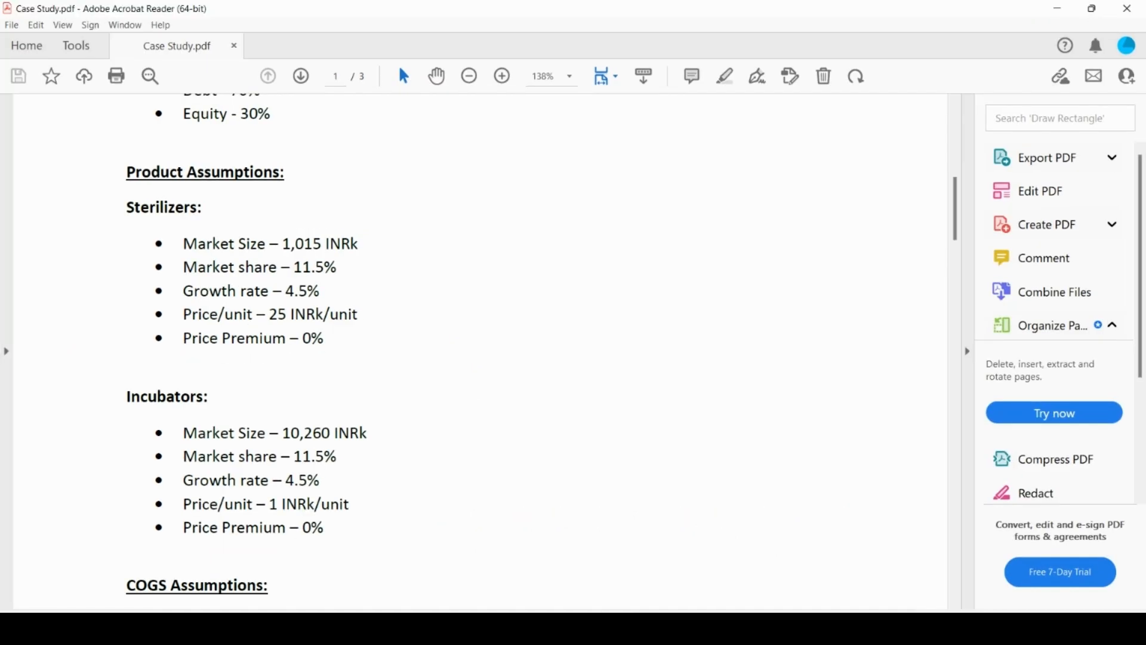
{"action": "key", "text": "alt+Tab"}
Change the first-period result in the Incubators Units sold formula in K67 to J64*J65, Market Size times Market Share
{"action": "left_click", "coordinate": [525, 530]}
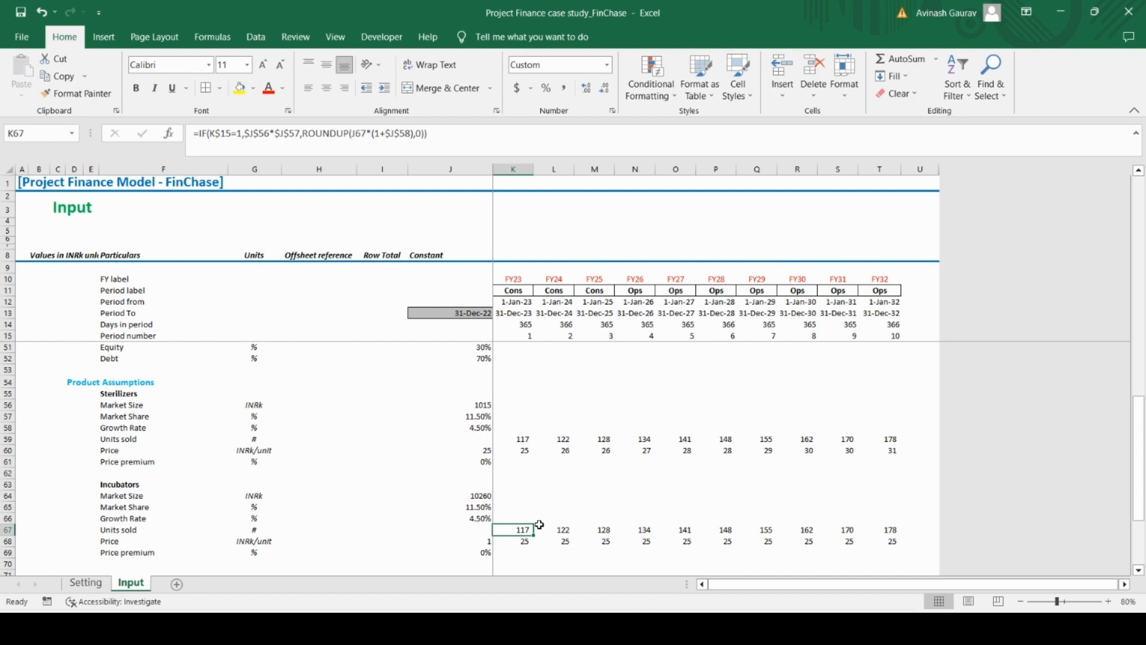
{"action": "key", "text": "F2"}
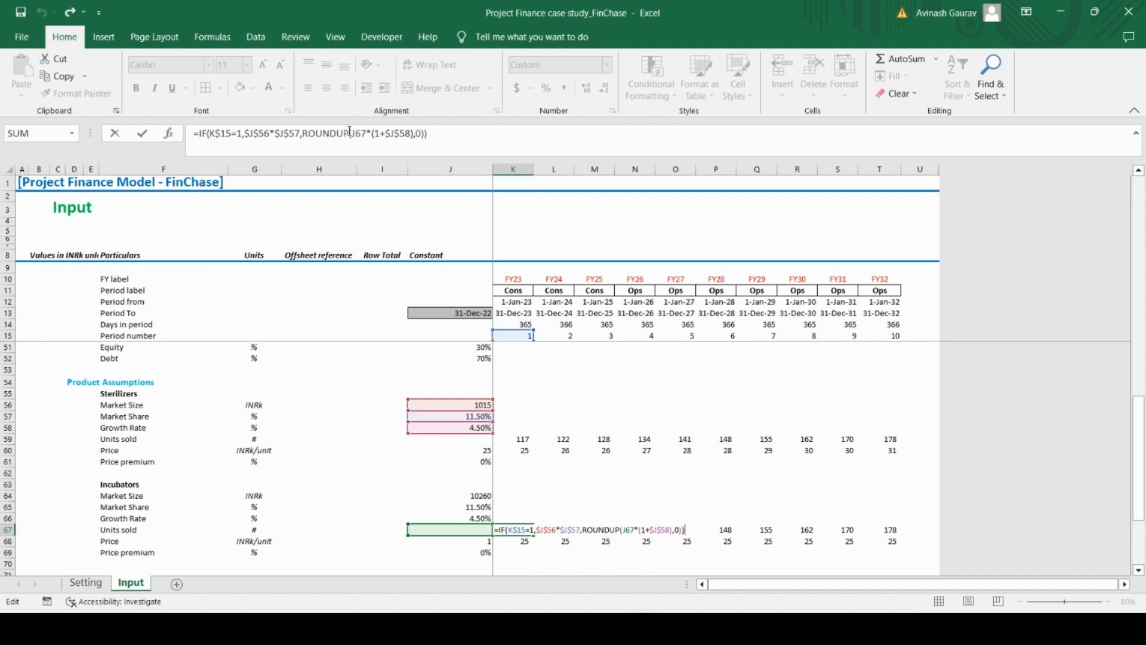
{"action": "left_click", "coordinate": [289, 135]}
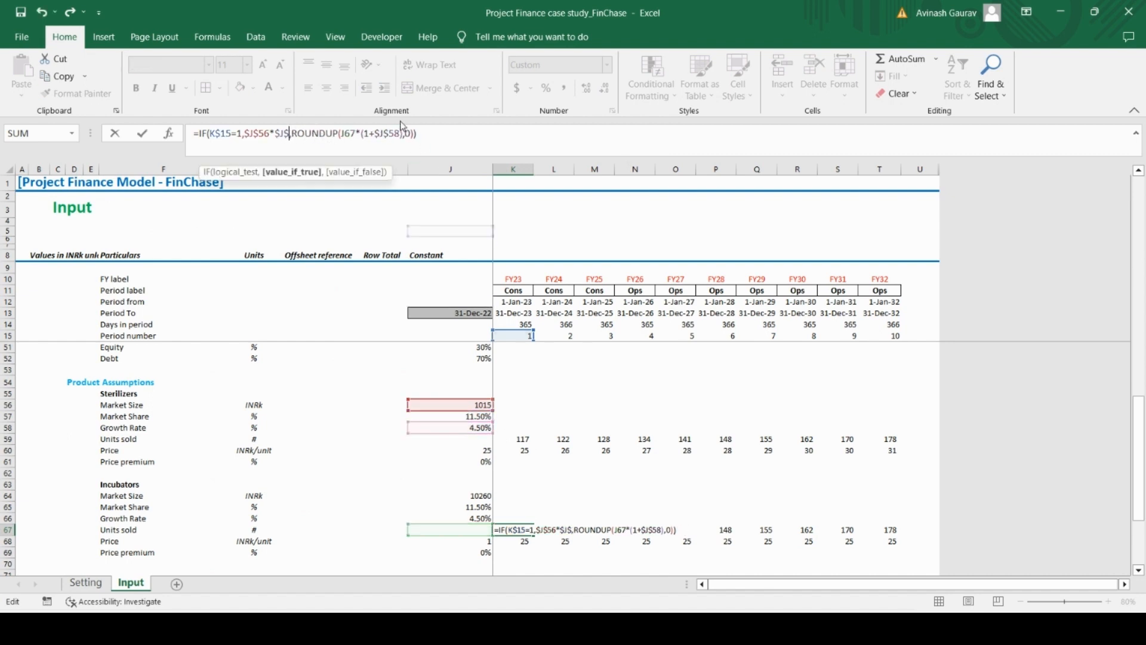
{"action": "key", "text": "BackSpace"}
{"action": "key", "text": "BackSpace"}
{"action": "key", "text": "BackSpace"}
{"action": "key", "text": "BackSpace"}
{"action": "key", "text": "BackSpace"}
{"action": "key", "text": "BackSpace"}
{"action": "key", "text": "BackSpace"}
{"action": "key", "text": "BackSpace"}
{"action": "key", "text": "BackSpace"}
{"action": "key", "text": "BackSpace"}
{"action": "key", "text": "BackSpace"}
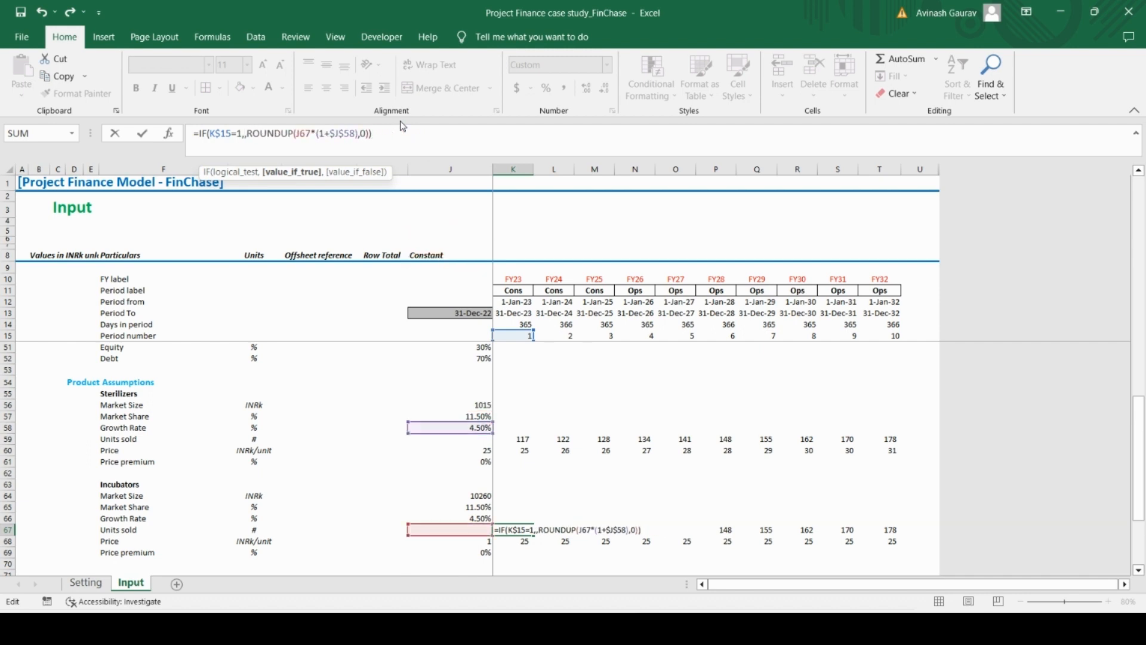
{"action": "left_click", "coordinate": [470, 496]}
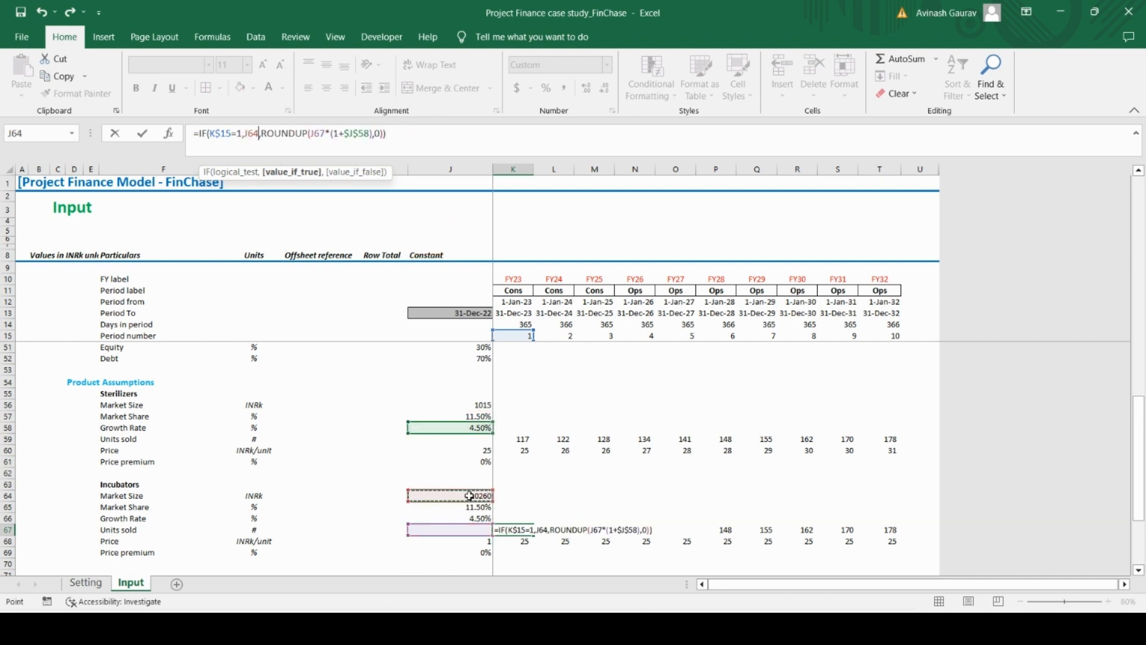
{"action": "type", "text": "*"}
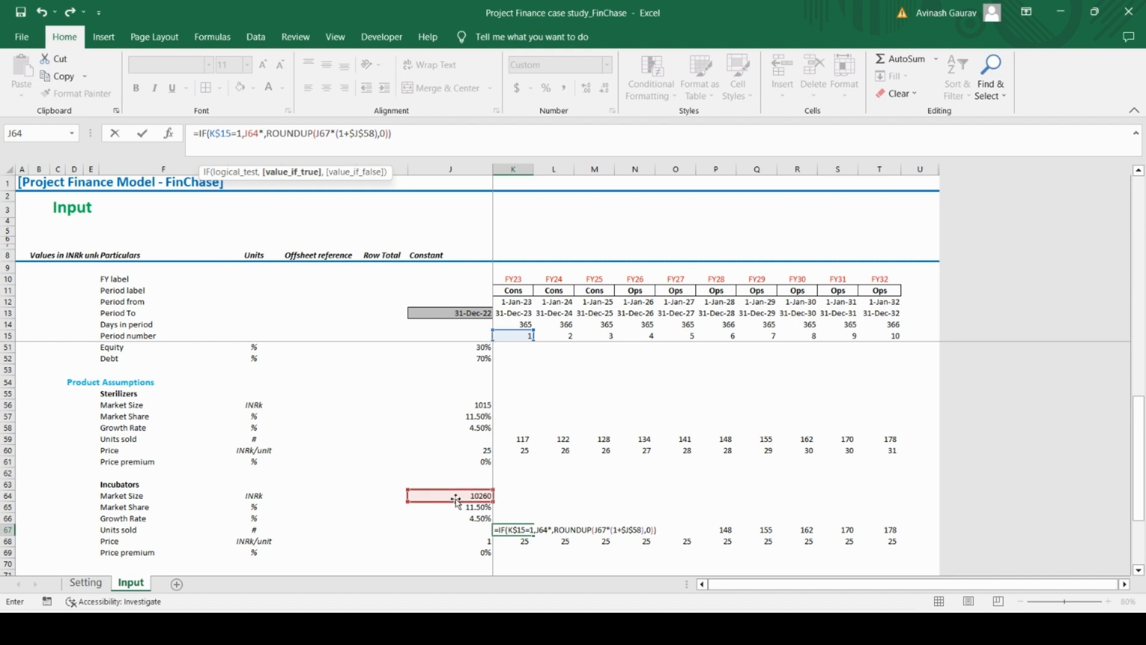
{"action": "left_click", "coordinate": [457, 507]}
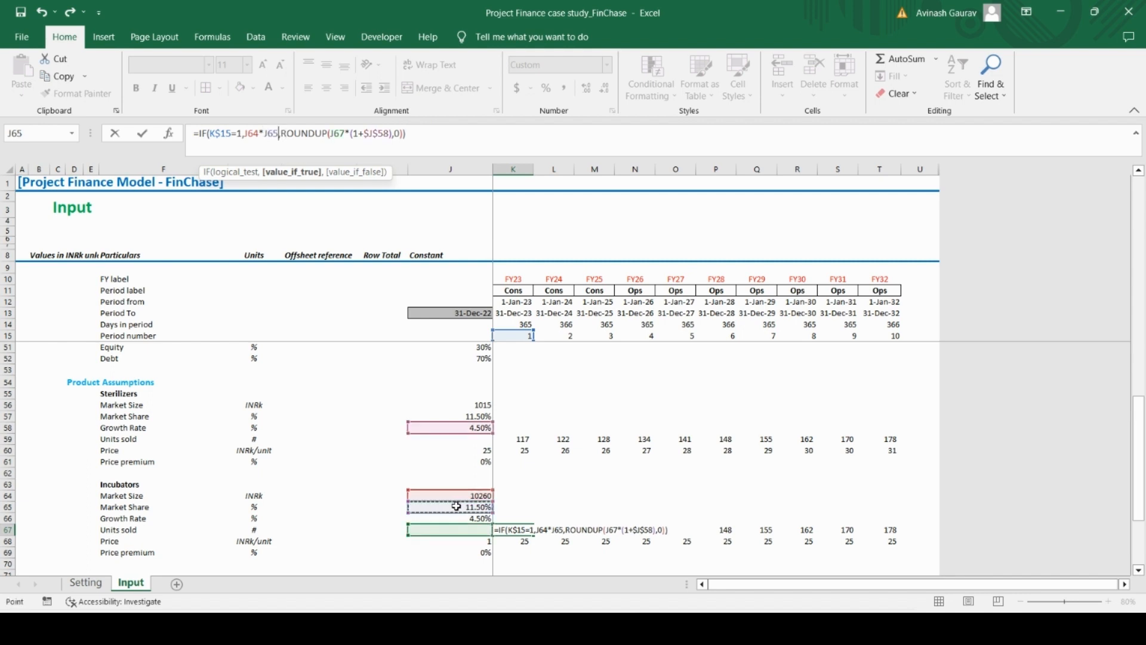
Make the Market Size and Market Share references in the K67 formula absolute as $J$64*$J$65
{"action": "left_click", "coordinate": [254, 135]}
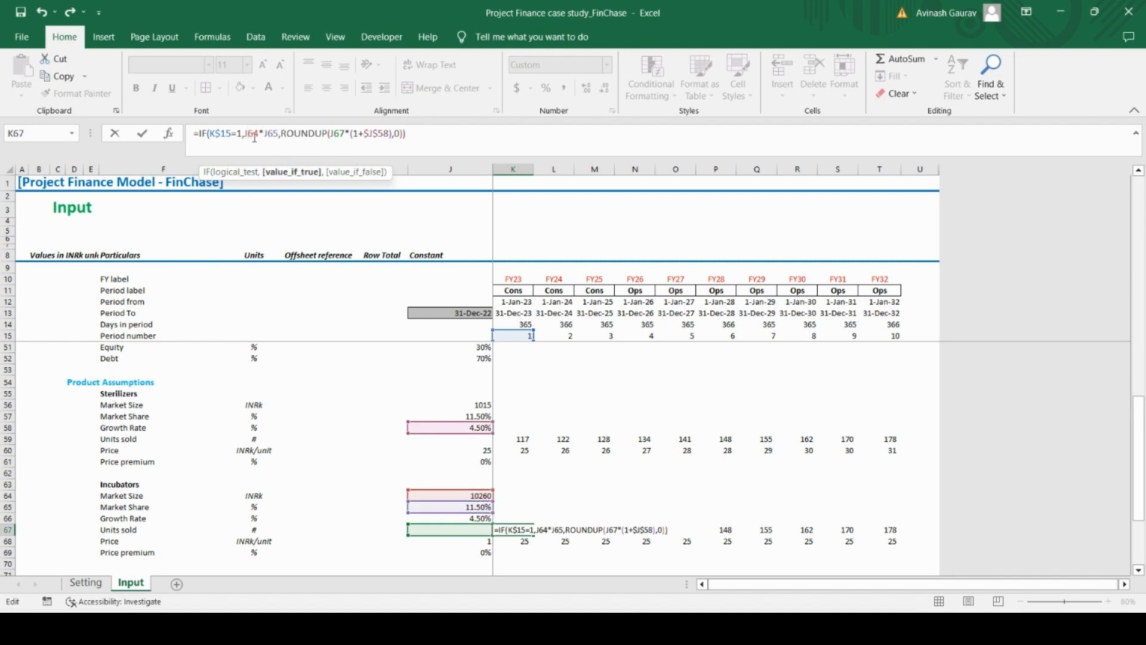
{"action": "key", "text": "ctrl+Return"}
{"action": "key", "text": "F5"}
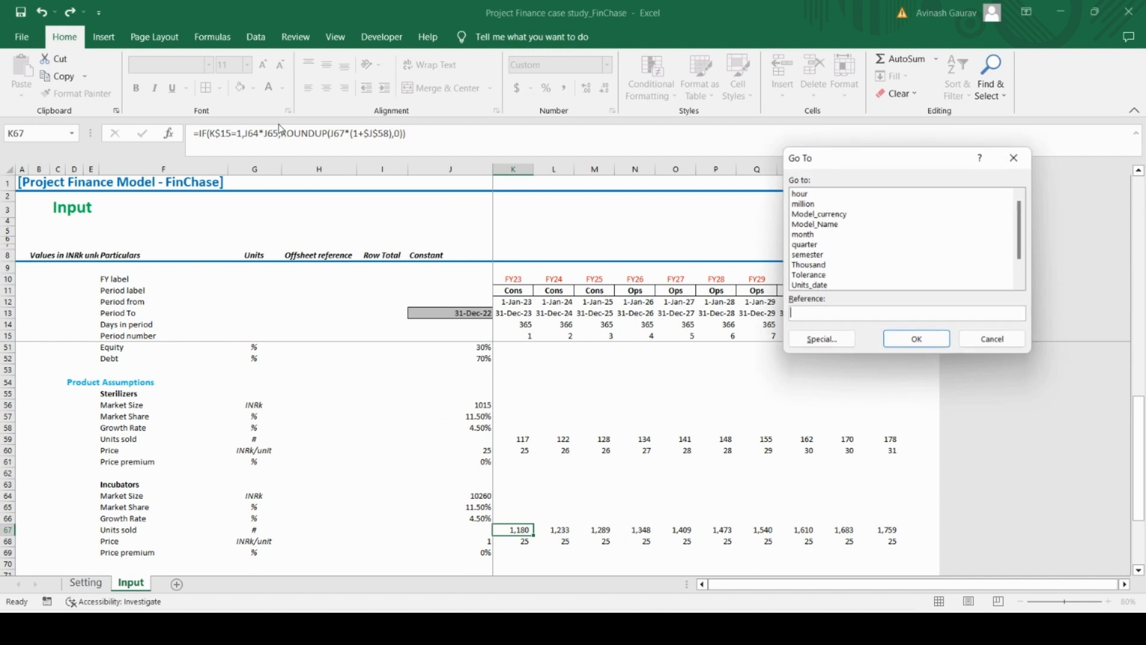
{"action": "left_click", "coordinate": [1018, 338]}
{"action": "left_click", "coordinate": [256, 137]}
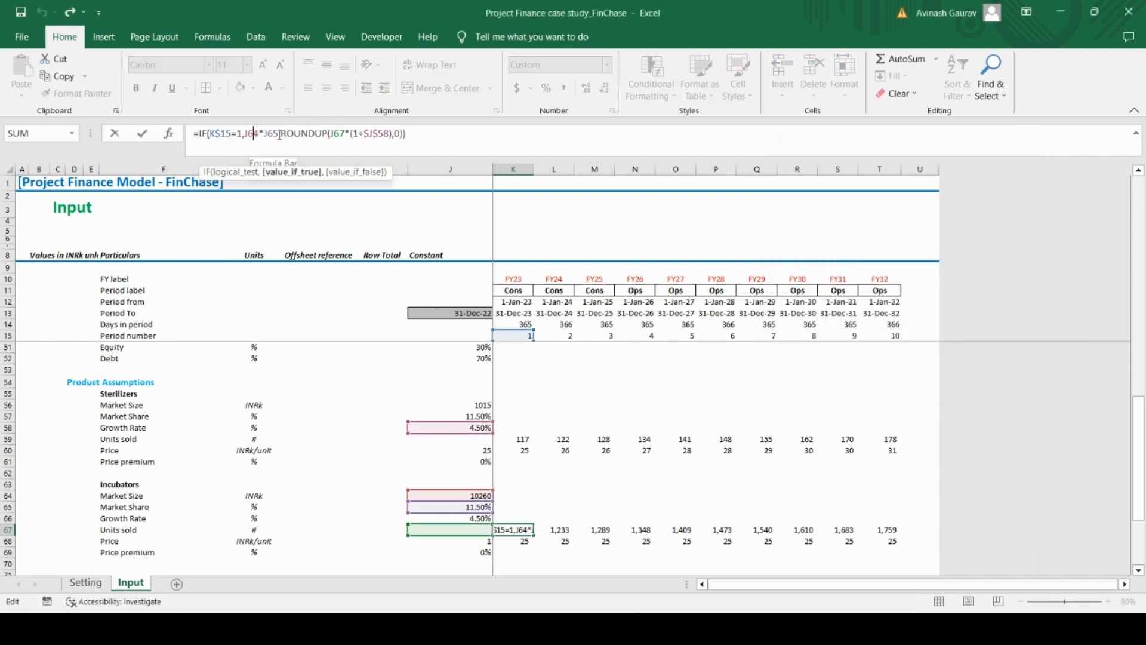
{"action": "key", "text": "F4"}
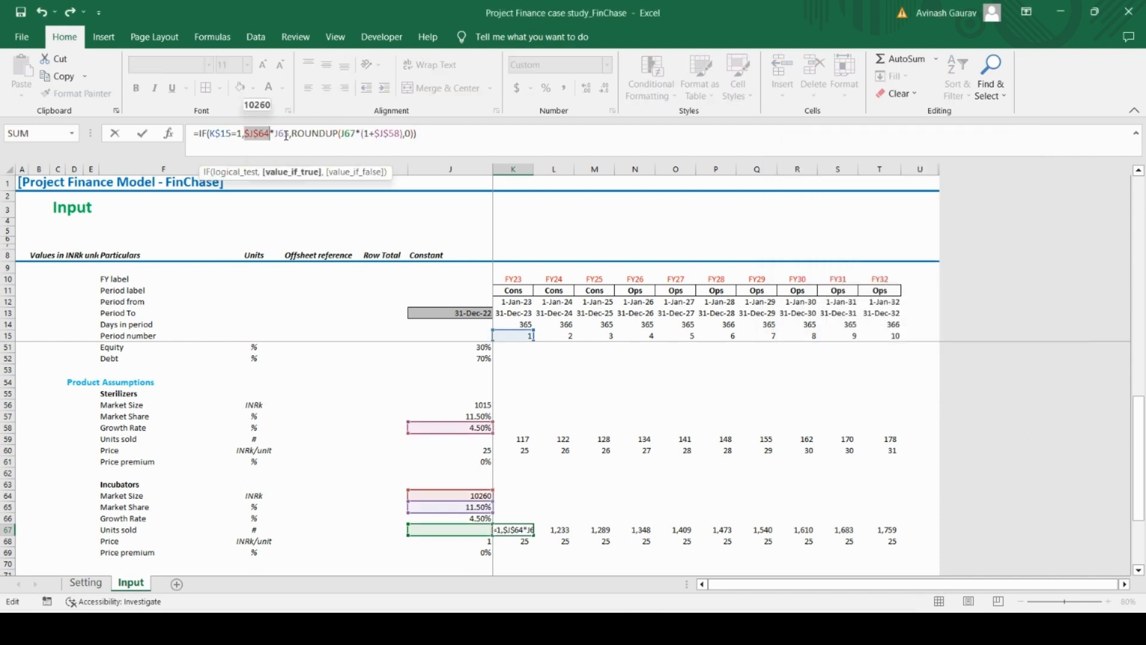
{"action": "left_click", "coordinate": [285, 133]}
{"action": "key", "text": "F4"}
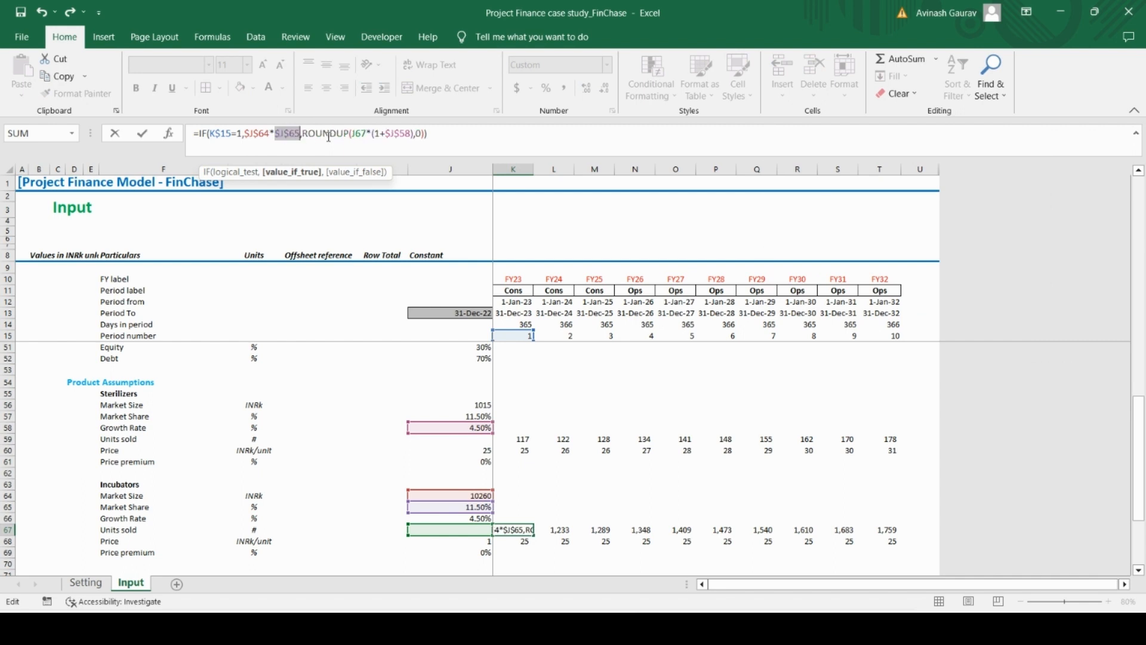
Point the growth rate inside the K67 ROUNDUP at the Incubators Growth Rate, $J$66
{"action": "left_click", "coordinate": [406, 133]}
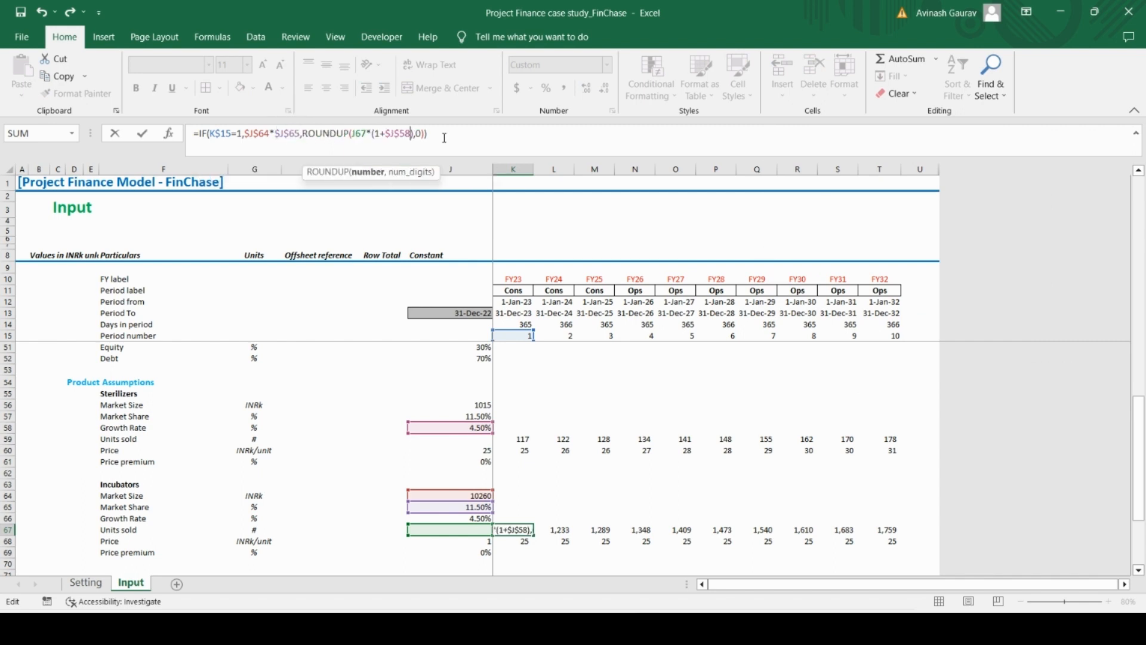
{"action": "key", "text": "BackSpace"}
{"action": "key", "text": "BackSpace"}
{"action": "key", "text": "BackSpace"}
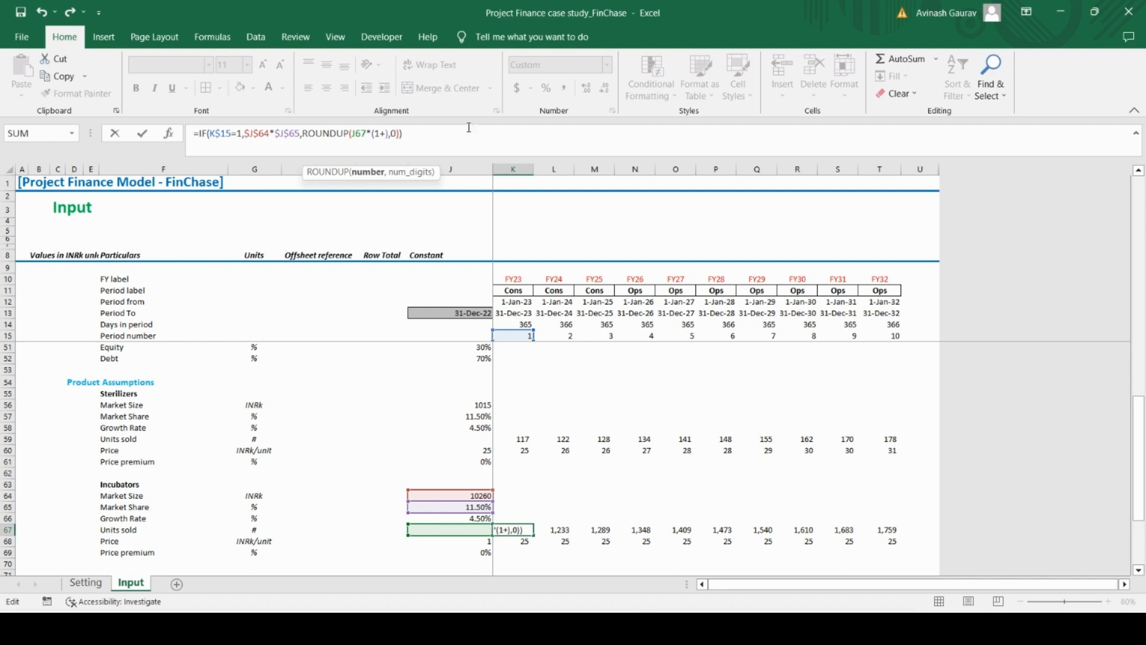
{"action": "left_click", "coordinate": [440, 519]}
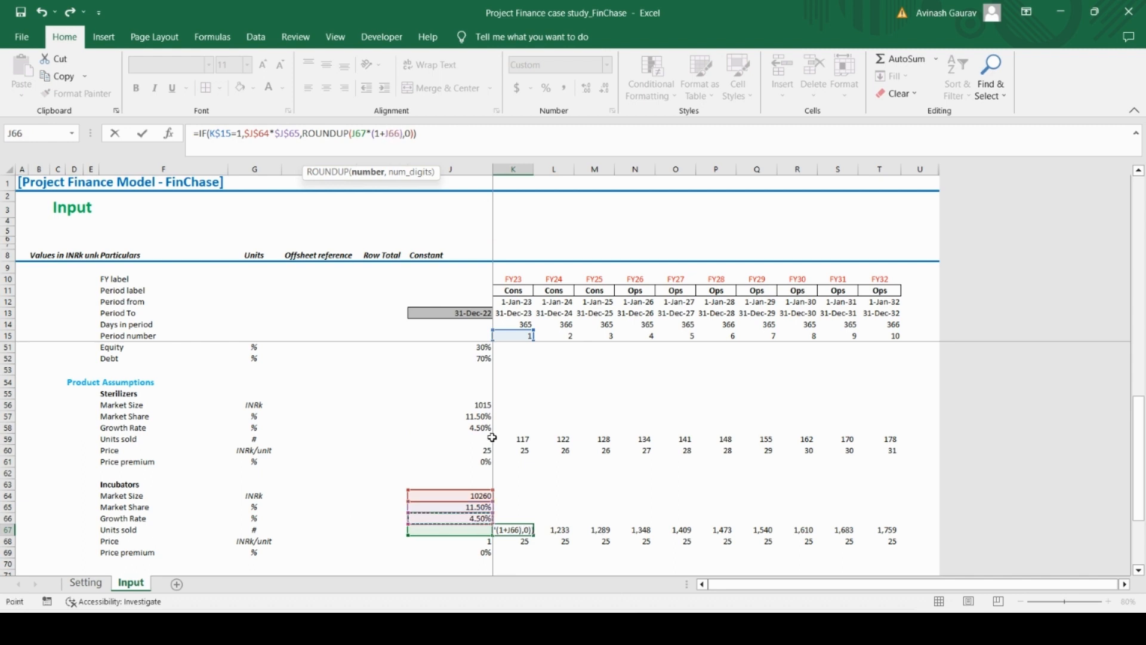
{"action": "key", "text": "F4"}
{"action": "key", "text": "Return"}
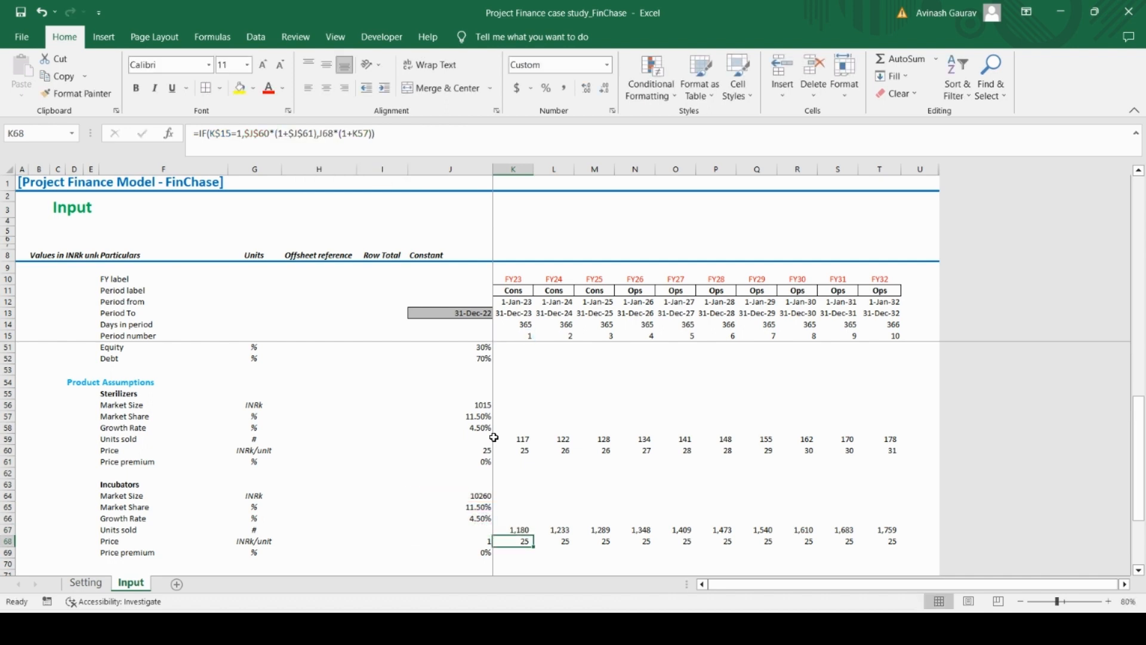
Copy the Incubators Units sold formula from K67 across all periods through T67
{"action": "key", "text": "Up"}
{"action": "key", "text": "ctrl+c"}
{"action": "key", "text": "ctrl+shift+Right"}
{"action": "key", "text": "ctrl+v"}
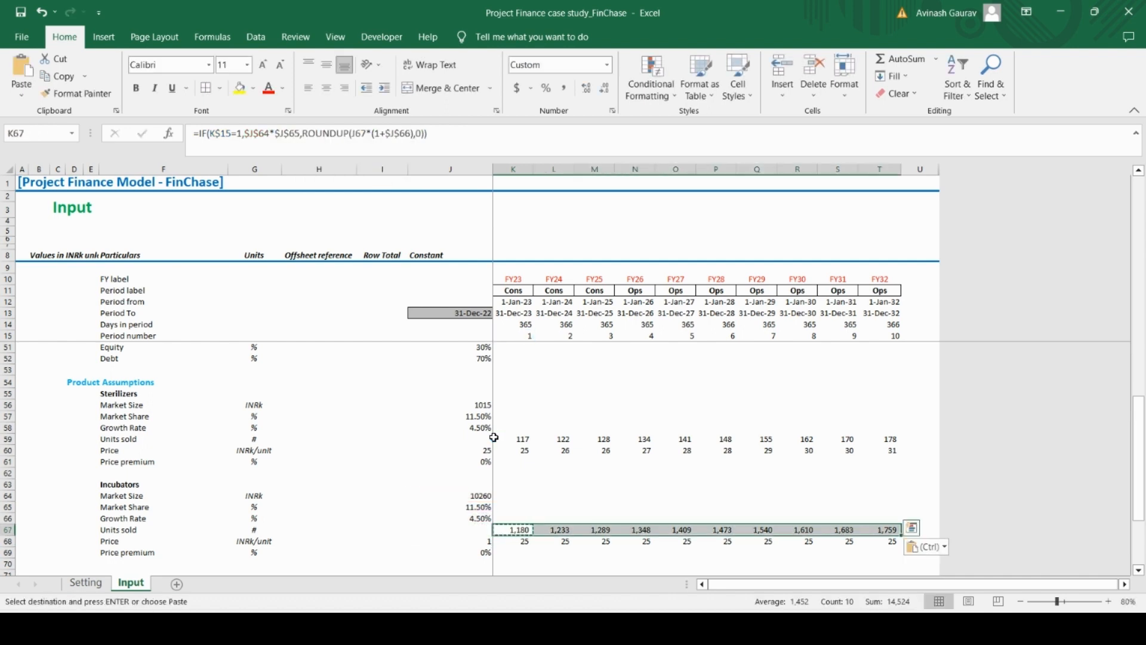
Replace the base price reference in the Incubators Price formula in K68 with $J$68
{"action": "key", "text": "Down"}
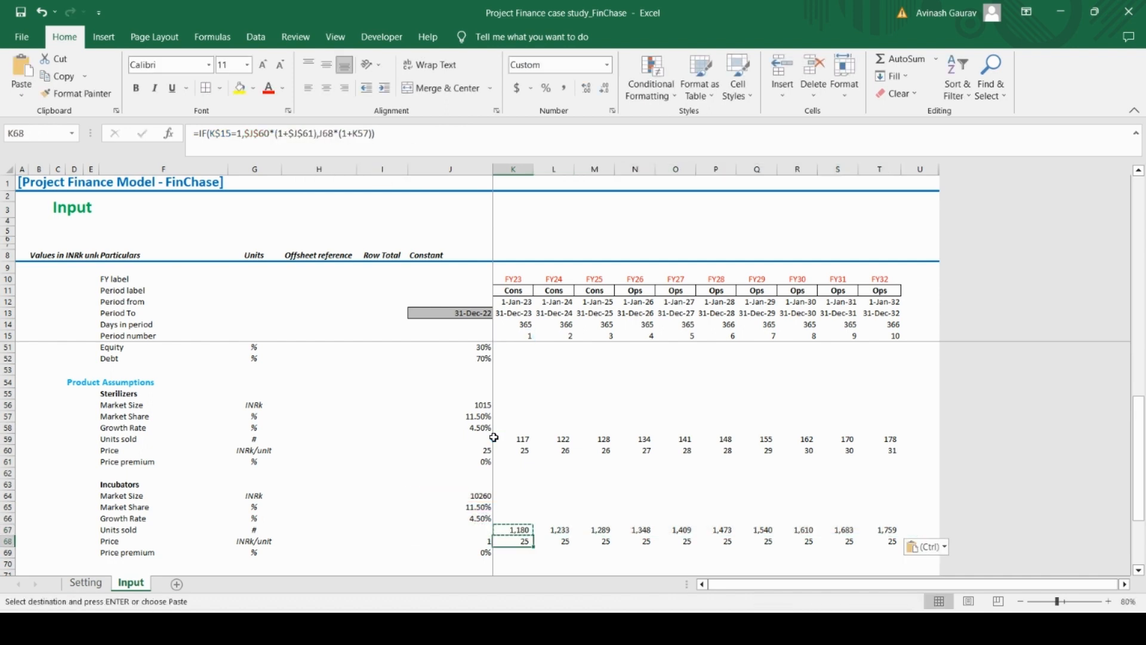
{"action": "left_click", "coordinate": [270, 132]}
{"action": "key", "text": "BackSpace"}
{"action": "key", "text": "BackSpace"}
{"action": "key", "text": "BackSpace"}
{"action": "key", "text": "BackSpace"}
{"action": "key", "text": "BackSpace"}
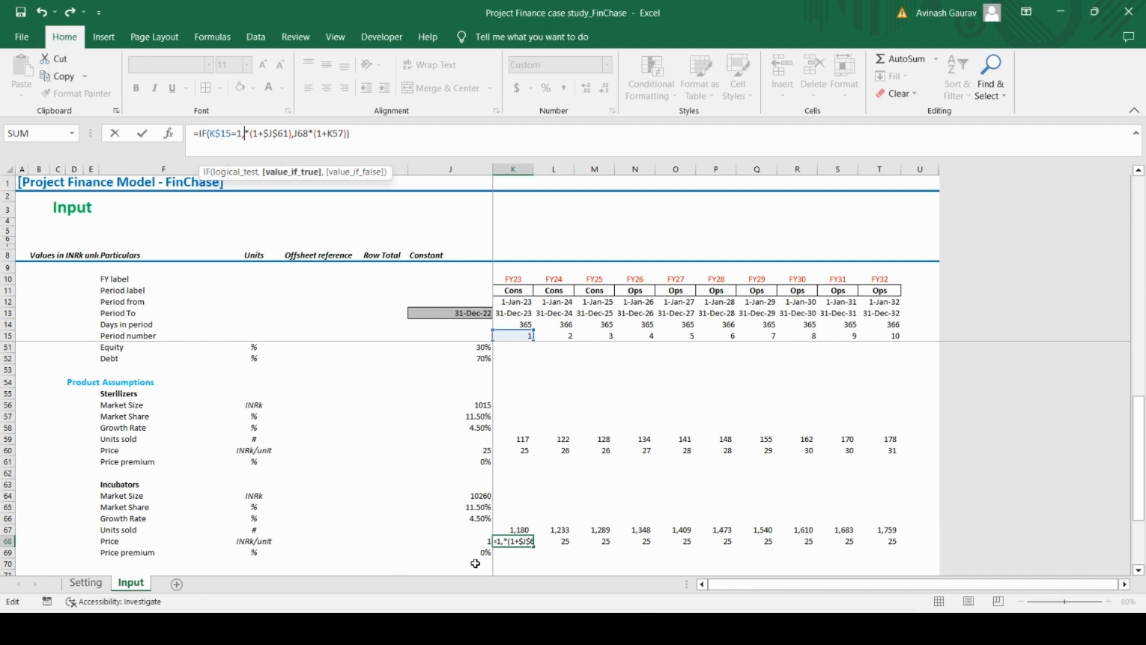
{"action": "left_click", "coordinate": [479, 541]}
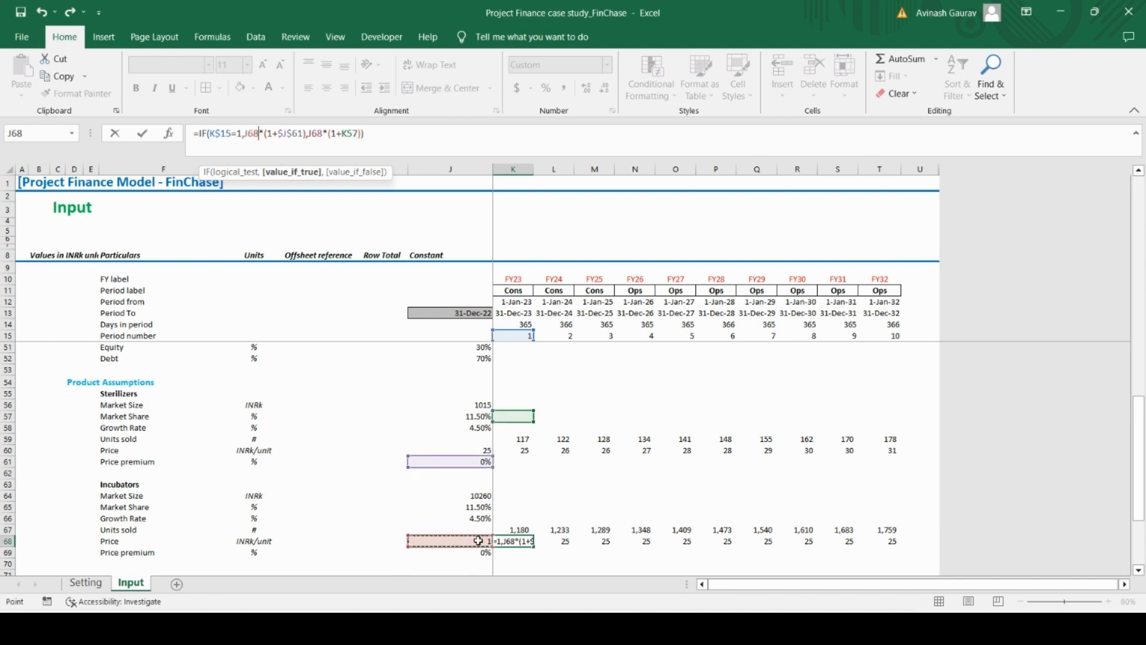
{"action": "key", "text": "F4"}
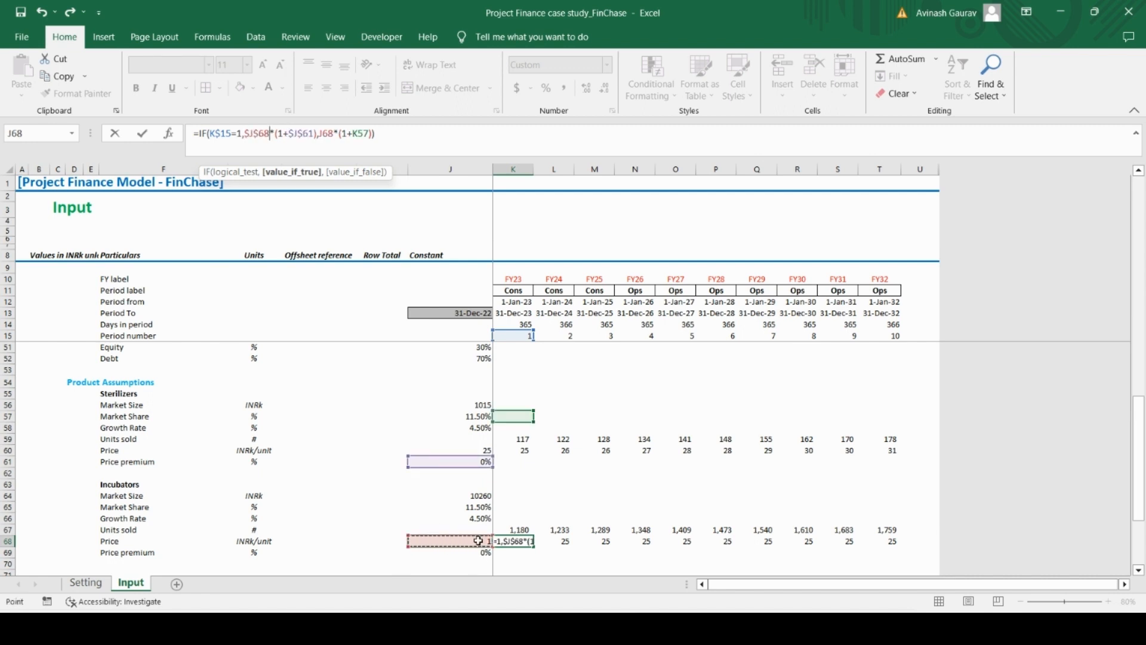
Replace the price premium reference in the K68 formula with the Incubators Price premium, $J$69
{"action": "left_click", "coordinate": [311, 133]}
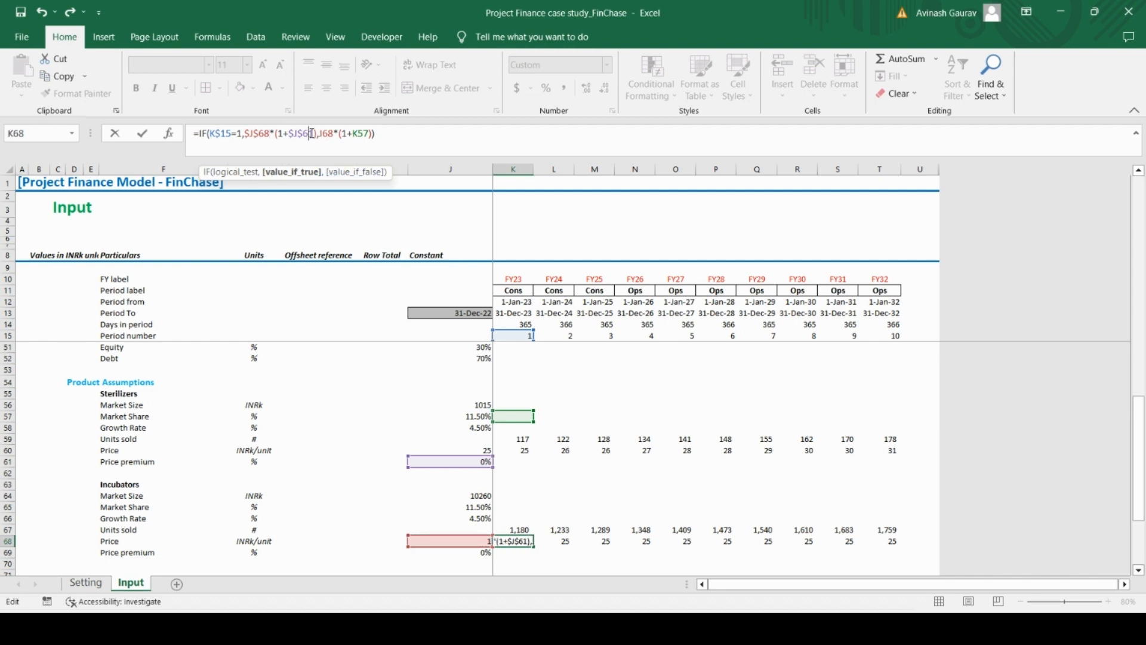
{"action": "key", "text": "BackSpace"}
{"action": "key", "text": "BackSpace"}
{"action": "key", "text": "BackSpace"}
{"action": "key", "text": "BackSpace"}
{"action": "key", "text": "BackSpace"}
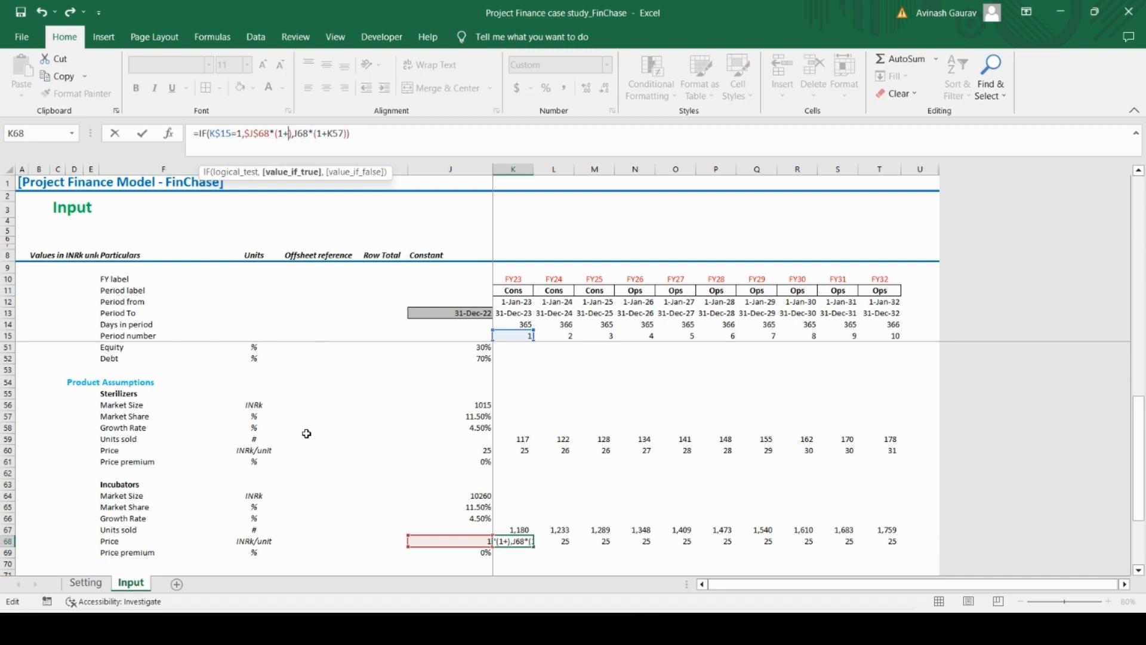
{"action": "left_click", "coordinate": [467, 553]}
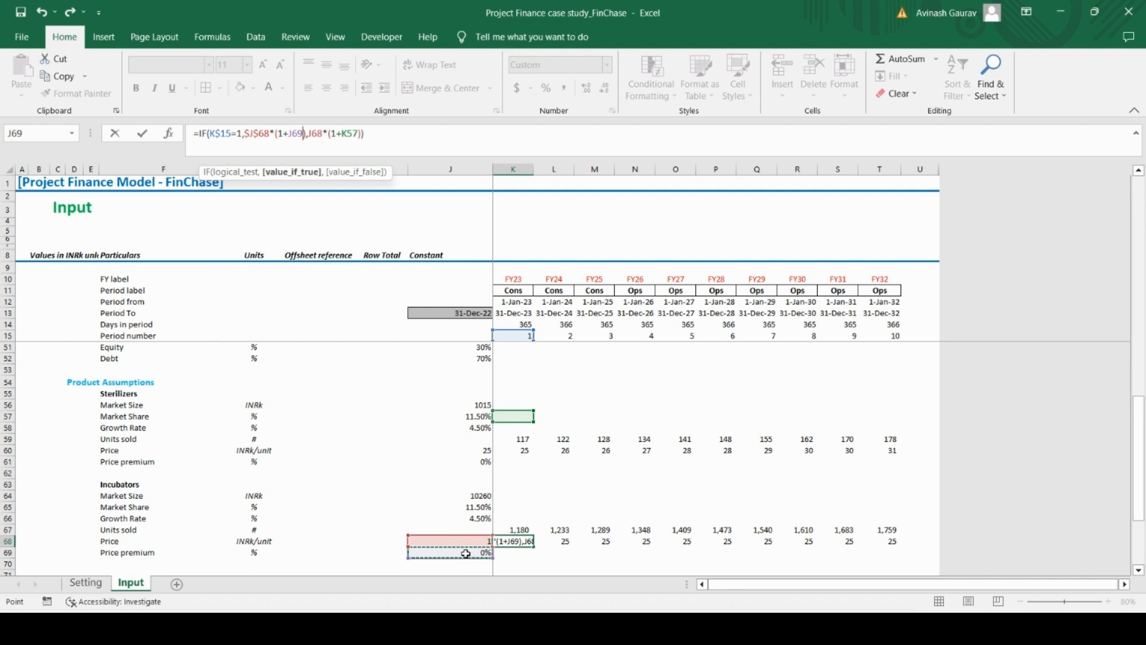
{"action": "key", "text": "F4"}
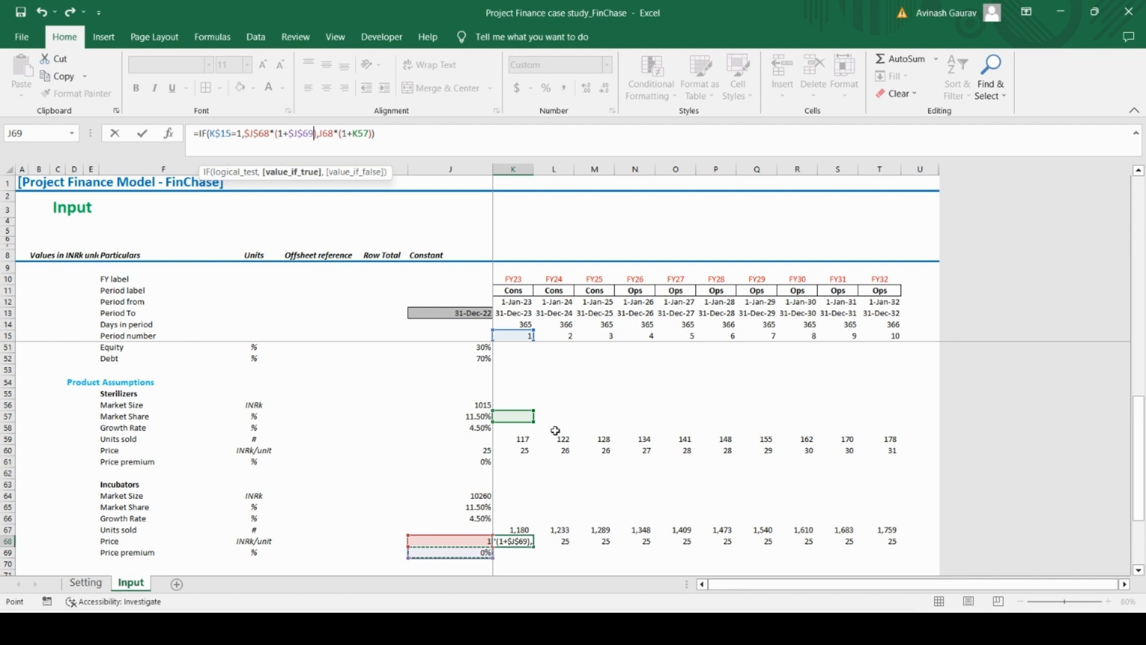
Point the yearly increase in the K68 Price formula at the Price Increase row, cell K48
{"action": "left_click", "coordinate": [370, 133]}
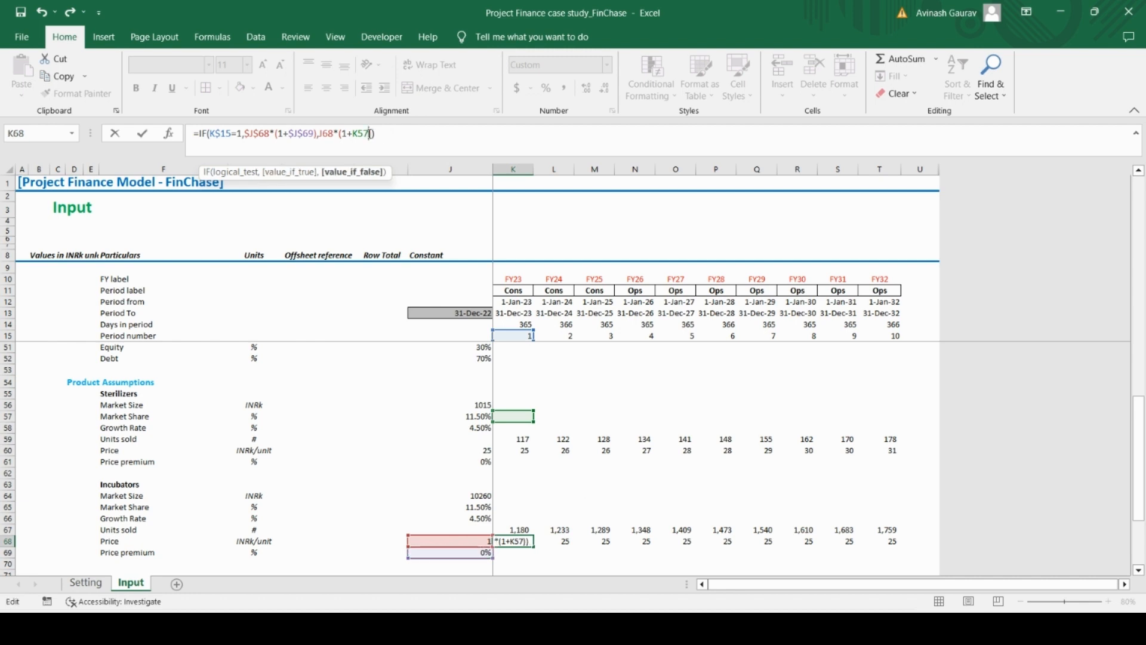
{"action": "key", "text": "BackSpace"}
{"action": "key", "text": "BackSpace"}
{"action": "key", "text": "BackSpace"}
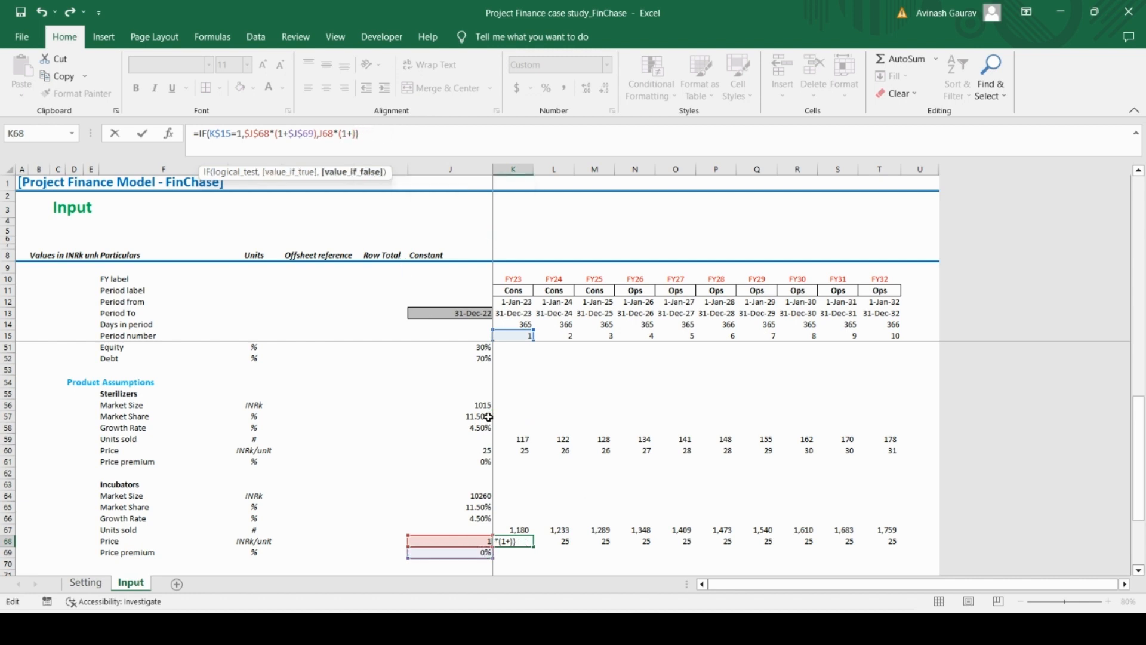
{"action": "scroll", "coordinate": [578, 484], "scroll_direction": "up", "scroll_amount": 4}
{"action": "scroll", "coordinate": [578, 485], "scroll_direction": "up", "scroll_amount": 1}
{"action": "left_click", "coordinate": [517, 452]}
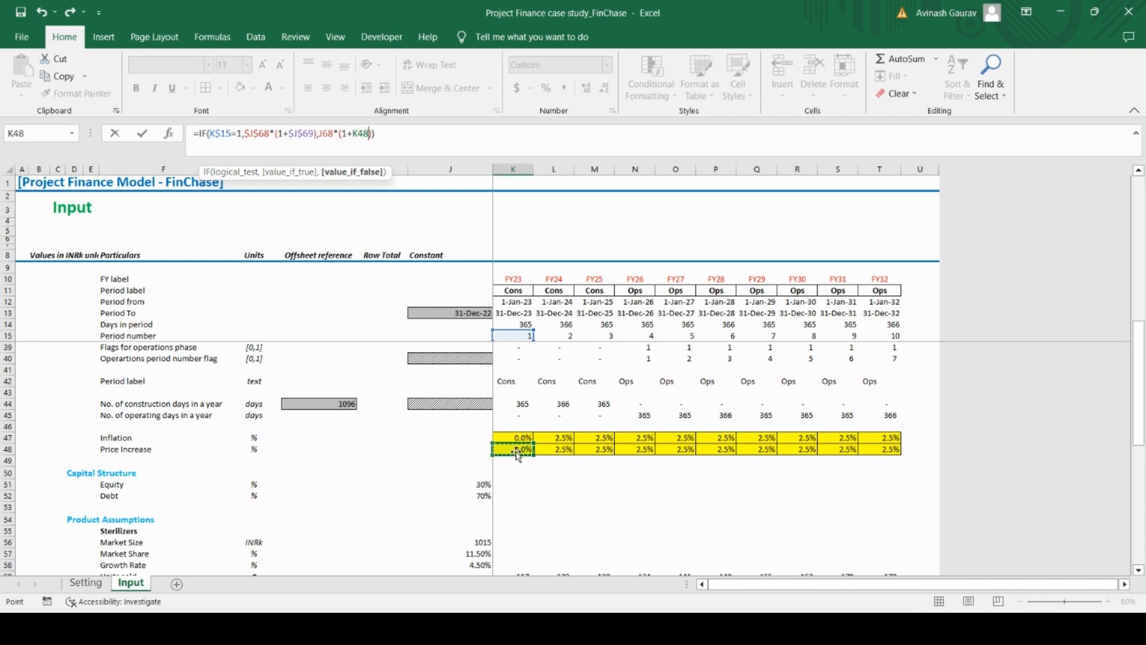
{"action": "key", "text": "Return"}
Copy the Incubators Price formula from K68 across all periods through T68
{"action": "key", "text": "Up"}
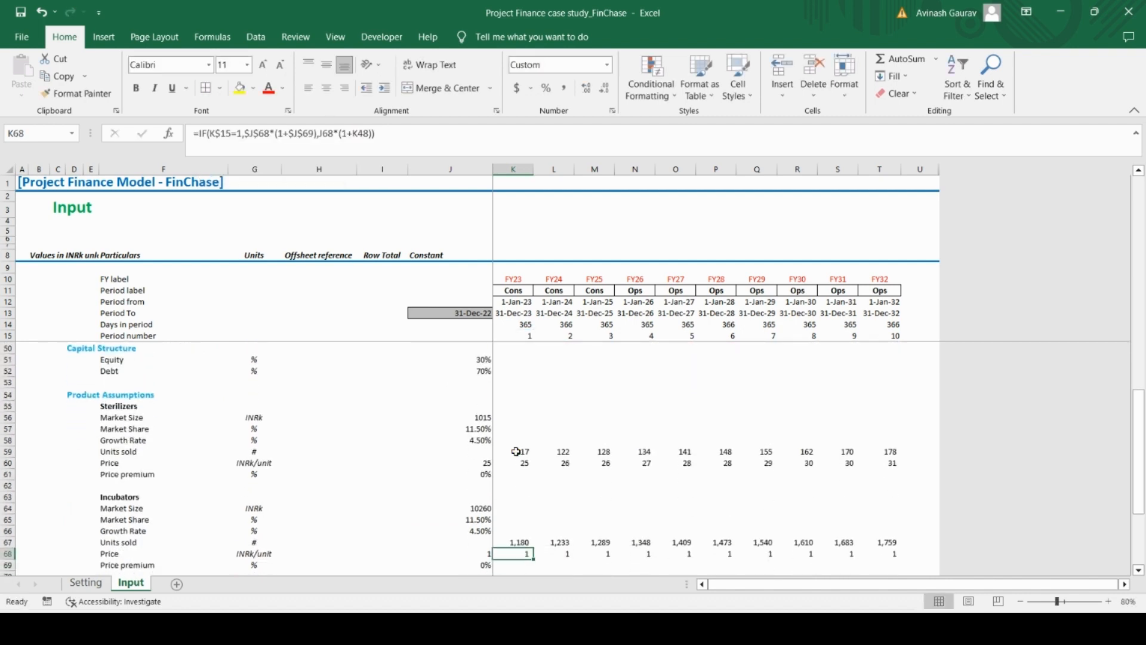
{"action": "key", "text": "ctrl+c"}
{"action": "key", "text": "ctrl+shift+Right"}
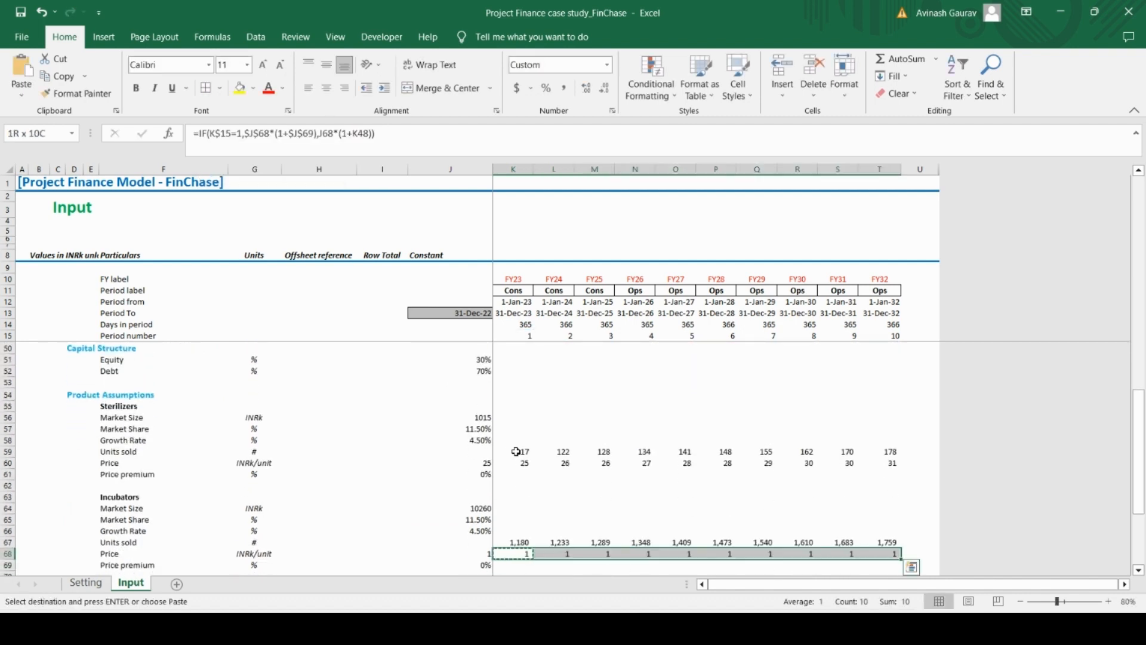
{"action": "key", "text": "ctrl+v"}
Compare the Incubators Price formulas in row 68 with the Sterilizers Price formula in M60
{"action": "key", "text": "Down"}
{"action": "key", "text": "Up"}
{"action": "key", "text": "Right"}
{"action": "key", "text": "Right"}
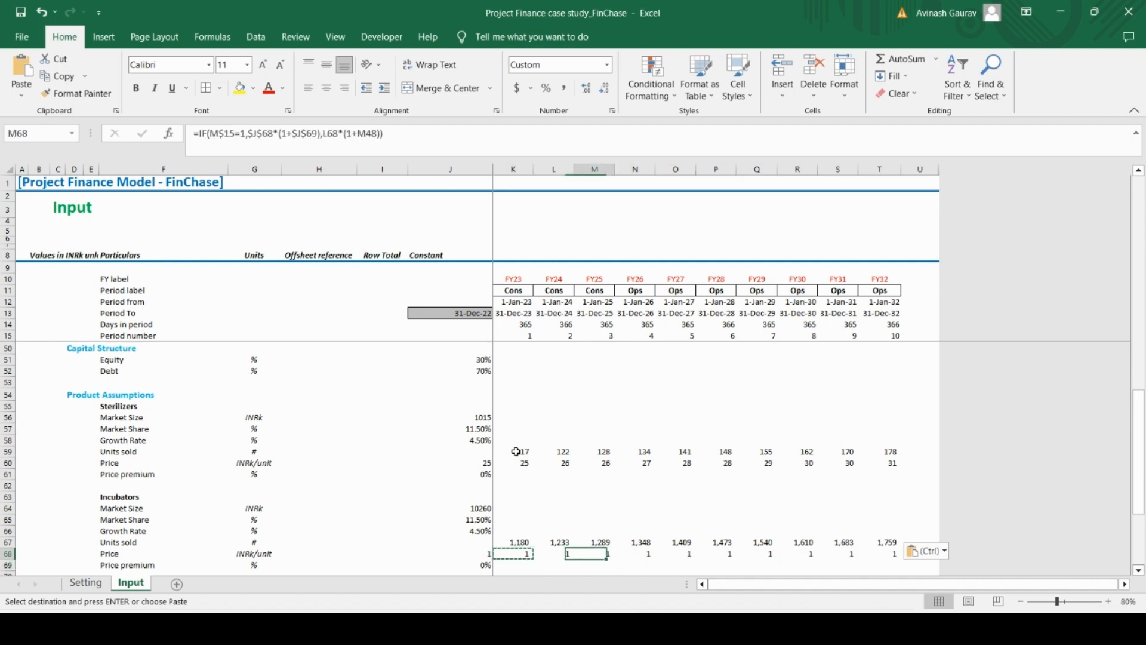
{"action": "key", "text": "Up"}
{"action": "key", "text": "ctrl+Up"}
{"action": "key", "text": "Up"}
{"action": "key", "text": "Down"}
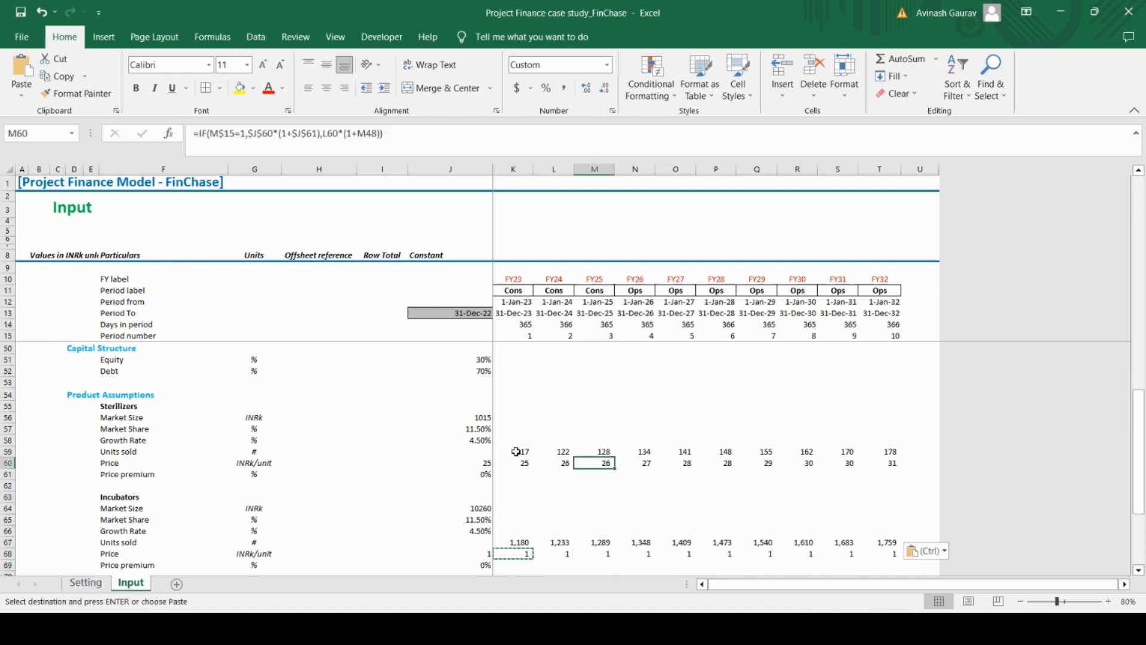
{"action": "key", "text": "Down"}
{"action": "key", "text": "Down"}
{"action": "key", "text": "Down"}
{"action": "key", "text": "Down"}
{"action": "key", "text": "Down"}
{"action": "key", "text": "Down"}
{"action": "key", "text": "Down"}
{"action": "key", "text": "Down"}
{"action": "key", "text": "Down"}
{"action": "key", "text": "Down"}
{"action": "key", "text": "Up"}
{"action": "key", "text": "Up"}
{"action": "key", "text": "Left"}
{"action": "key", "text": "Left"}
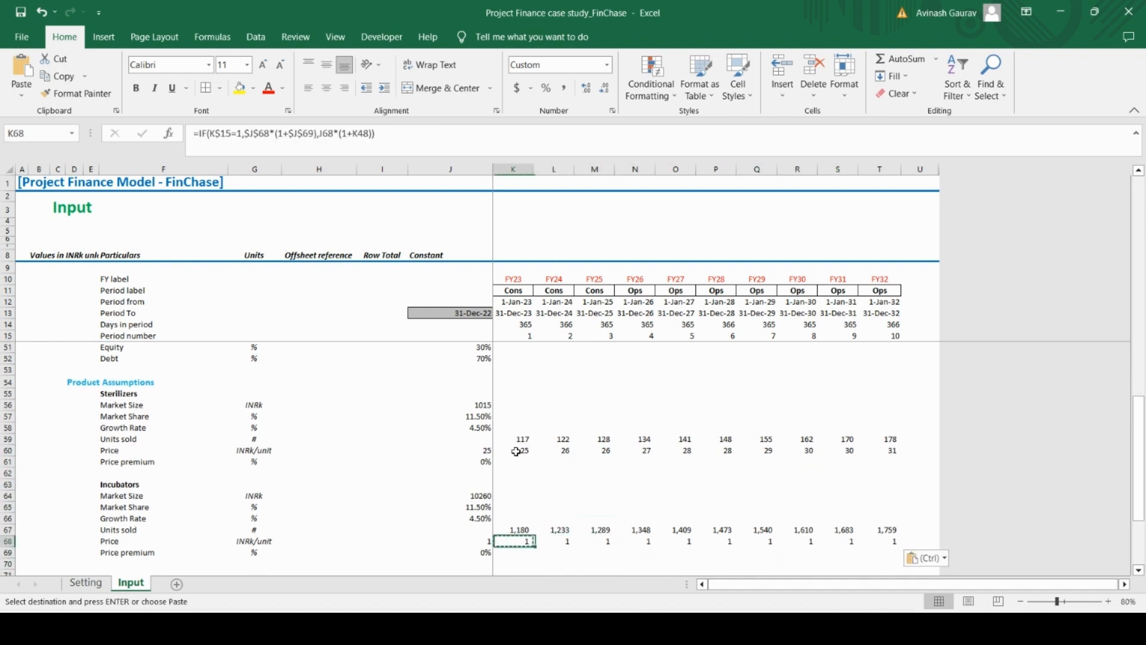
{"action": "key", "text": "Down"}
{"action": "key", "text": "Down"}
{"action": "key", "text": "Down"}
{"action": "key", "text": "Down"}
{"action": "key", "text": "Down"}
{"action": "key", "text": "Down"}
{"action": "key", "text": "Down"}
{"action": "key", "text": "Down"}
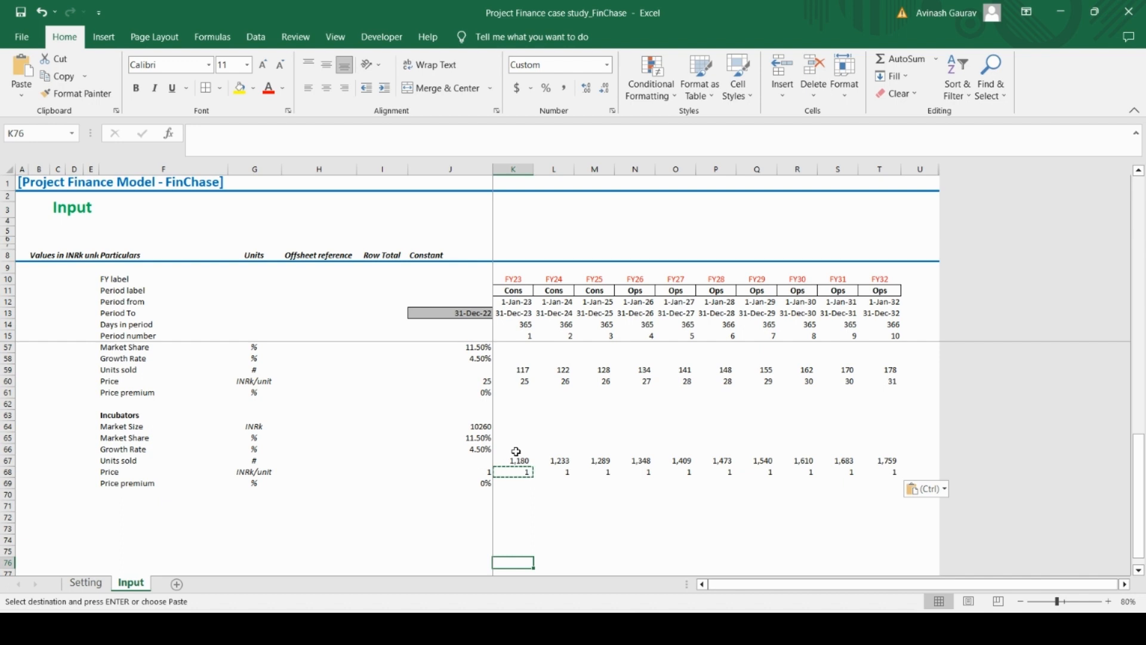
Switch to the case study PDF in Acrobat Reader and review the COGS Assumptions for Sterilisers and Incubators
{"action": "scroll", "coordinate": [517, 452], "scroll_direction": "up", "scroll_amount": 14}
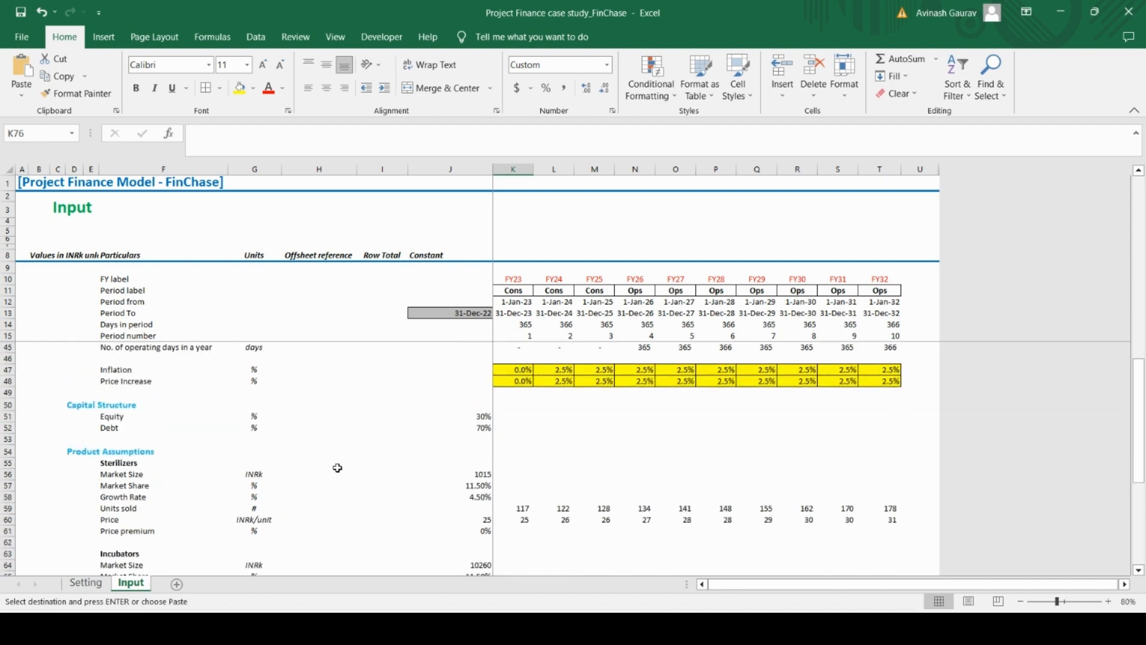
{"action": "scroll", "coordinate": [335, 468], "scroll_direction": "down", "scroll_amount": 14}
{"action": "scroll", "coordinate": [336, 468], "scroll_direction": "up", "scroll_amount": 4}
{"action": "key", "text": "alt+Tab"}
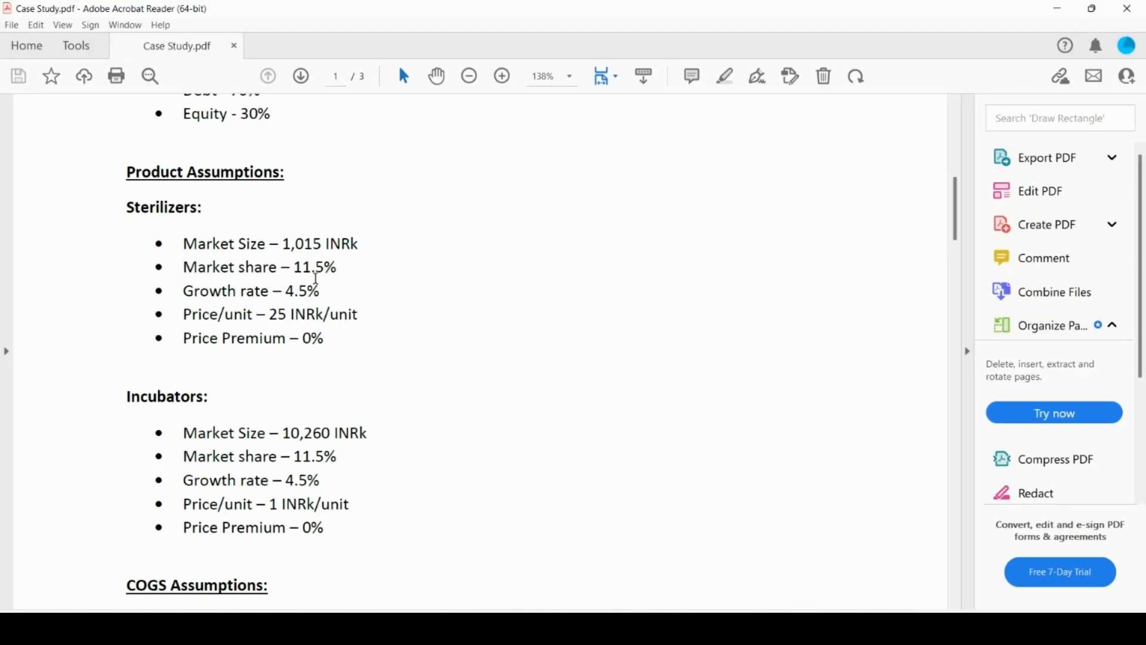
{"action": "scroll", "coordinate": [233, 332], "scroll_direction": "down", "scroll_amount": 6}
{"action": "left_click_drag", "start_coordinate": [127, 242], "coordinate": [263, 246]}
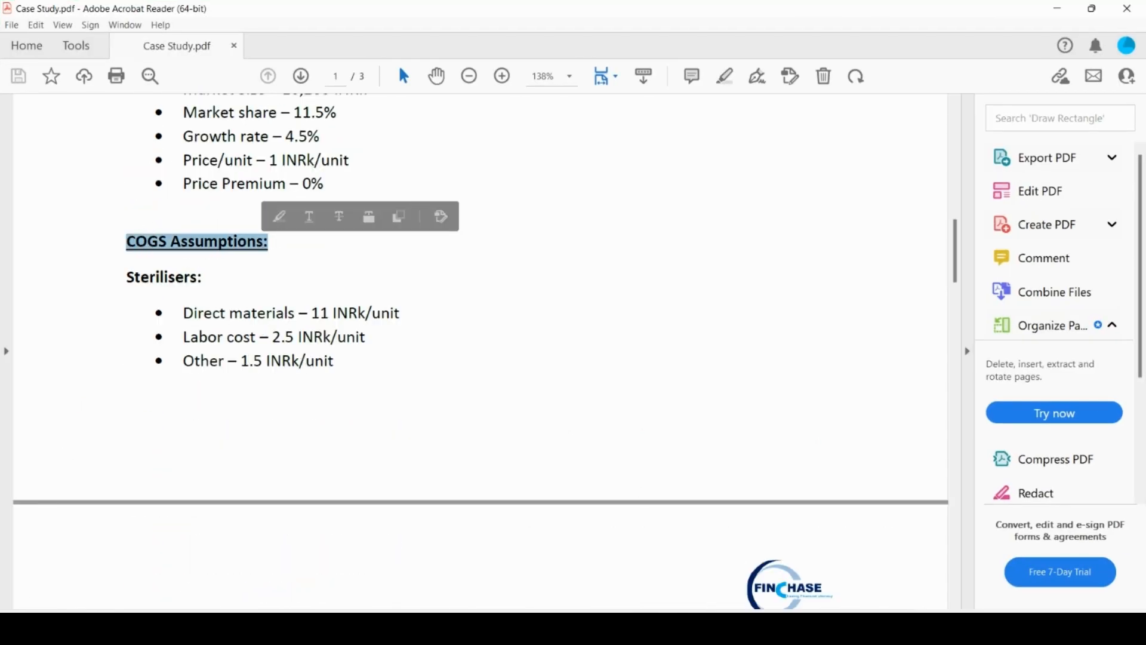
{"action": "scroll", "coordinate": [561, 323], "scroll_direction": "down", "scroll_amount": 5}
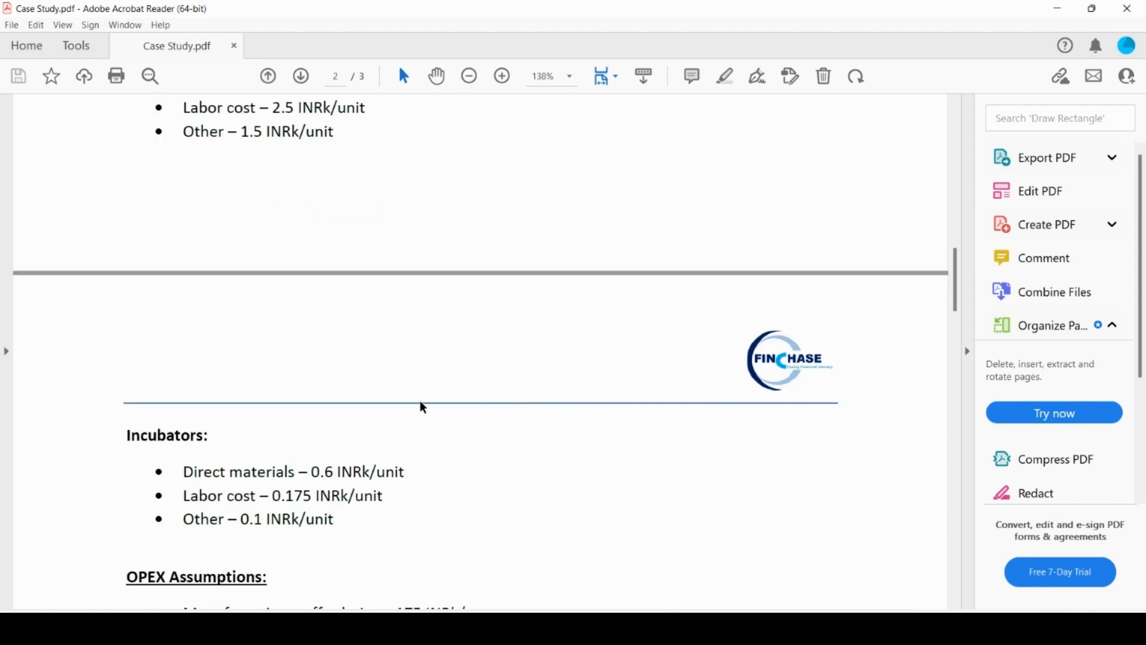
{"action": "scroll", "coordinate": [406, 406], "scroll_direction": "up", "scroll_amount": 2}
{"action": "scroll", "coordinate": [388, 410], "scroll_direction": "down", "scroll_amount": 4}
{"action": "scroll", "coordinate": [378, 447], "scroll_direction": "up", "scroll_amount": 2}
Return to the Excel model and copy the Product Assumptions heading from D54 into D71, below the Incubators block
{"action": "left_click", "coordinate": [679, 627]}
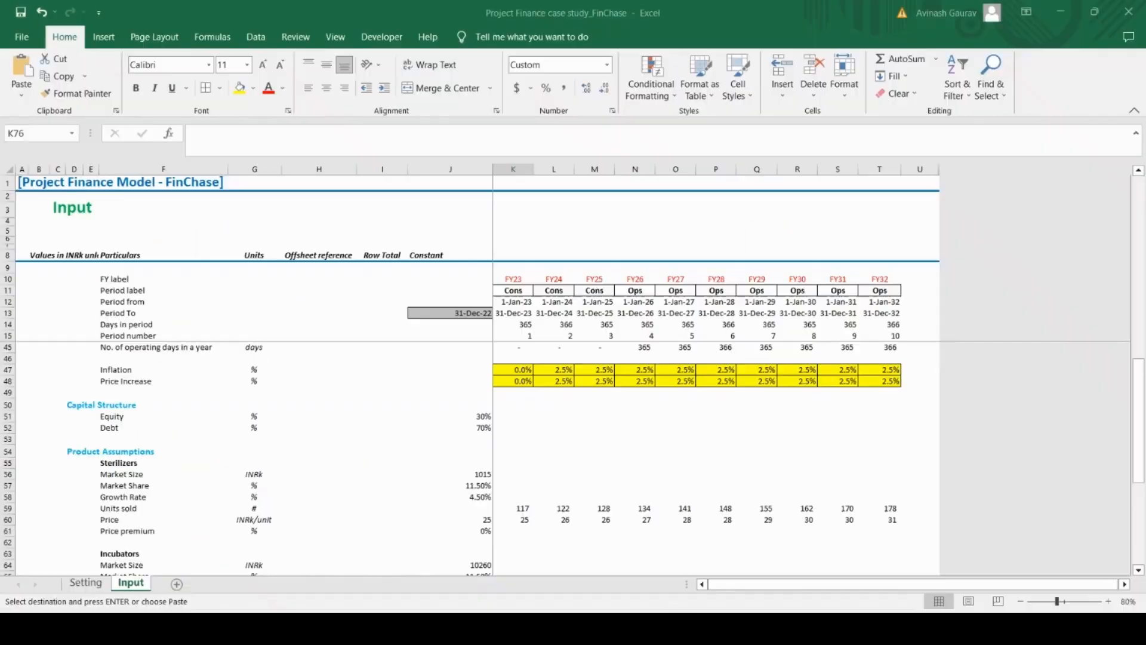
{"action": "left_click", "coordinate": [78, 451]}
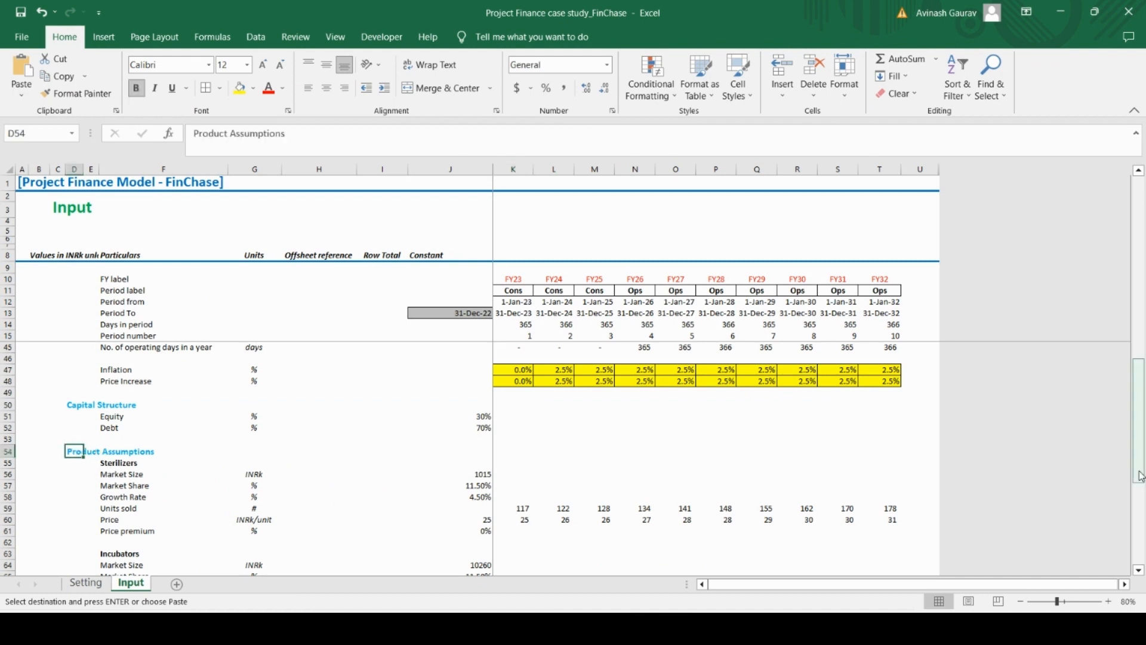
{"action": "key", "text": "Down"}
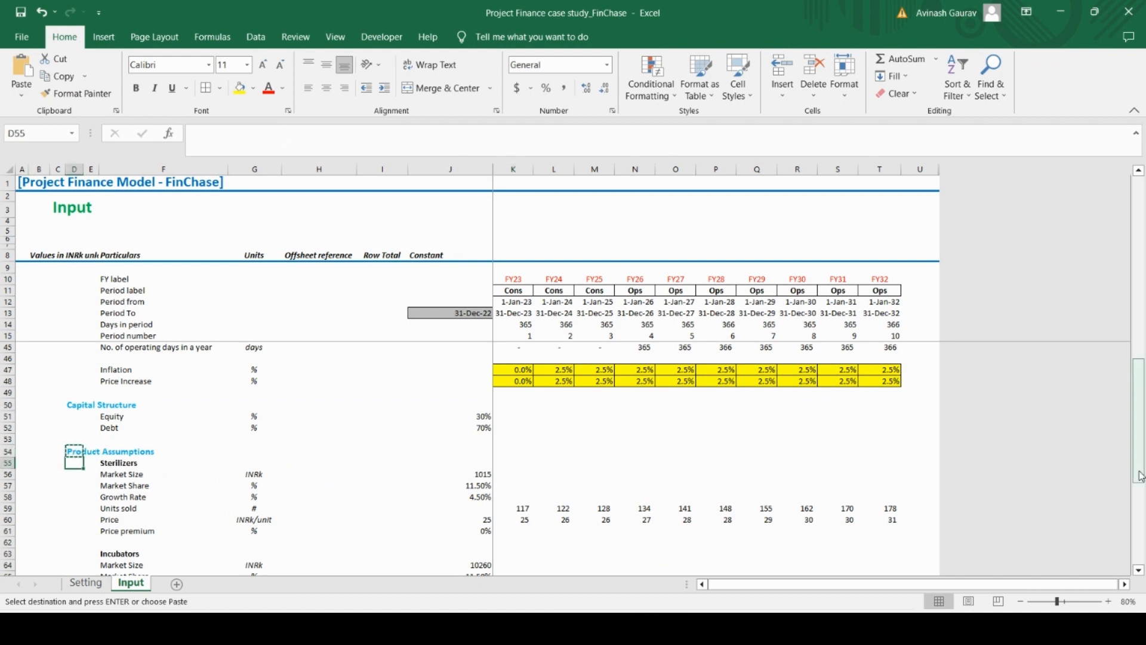
{"action": "key", "text": "Down"}
{"action": "key", "text": "Down"}
{"action": "key", "text": "Down"}
{"action": "key", "text": "Down"}
{"action": "key", "text": "Down"}
{"action": "key", "text": "Down"}
{"action": "key", "text": "Down"}
{"action": "key", "text": "Down"}
{"action": "key", "text": "Down"}
{"action": "key", "text": "Down"}
{"action": "key", "text": "Down"}
{"action": "key", "text": "Down"}
{"action": "key", "text": "Down"}
{"action": "key", "text": "Down"}
{"action": "key", "text": "Down"}
{"action": "key", "text": "Down"}
{"action": "key", "text": "Down"}
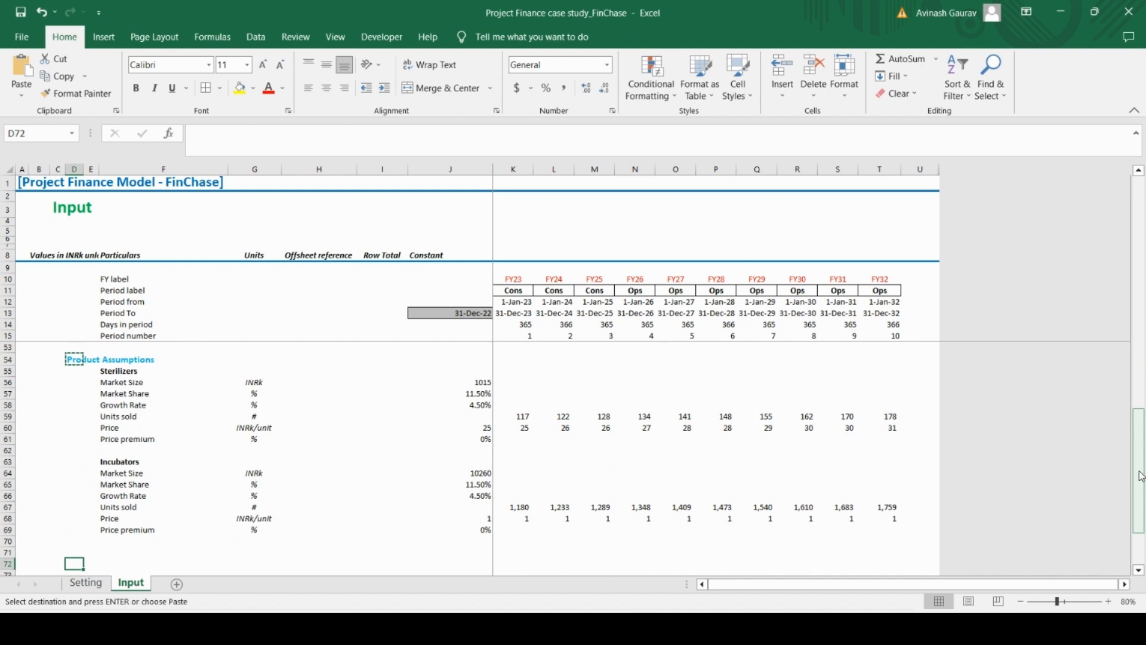
{"action": "key", "text": "Up"}
{"action": "type", "text": "Product Assumptions"}
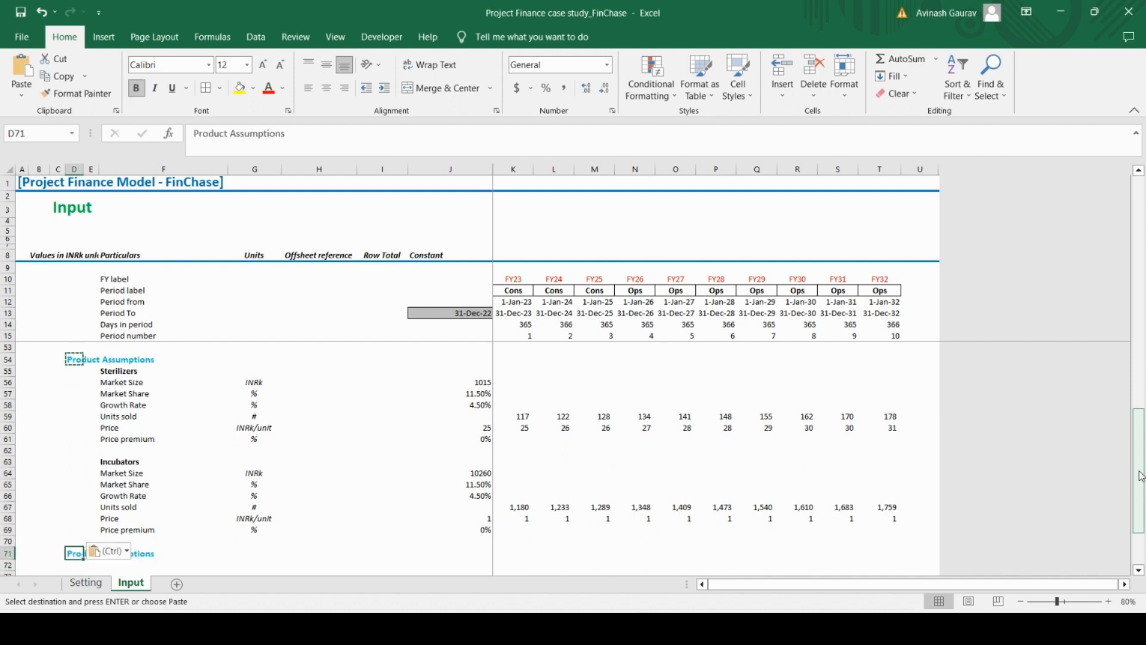
Change the copied heading in D71 to read COGS Assumptions
{"action": "double_click", "coordinate": [206, 136]}
{"action": "key", "text": "Caps_Lock"}
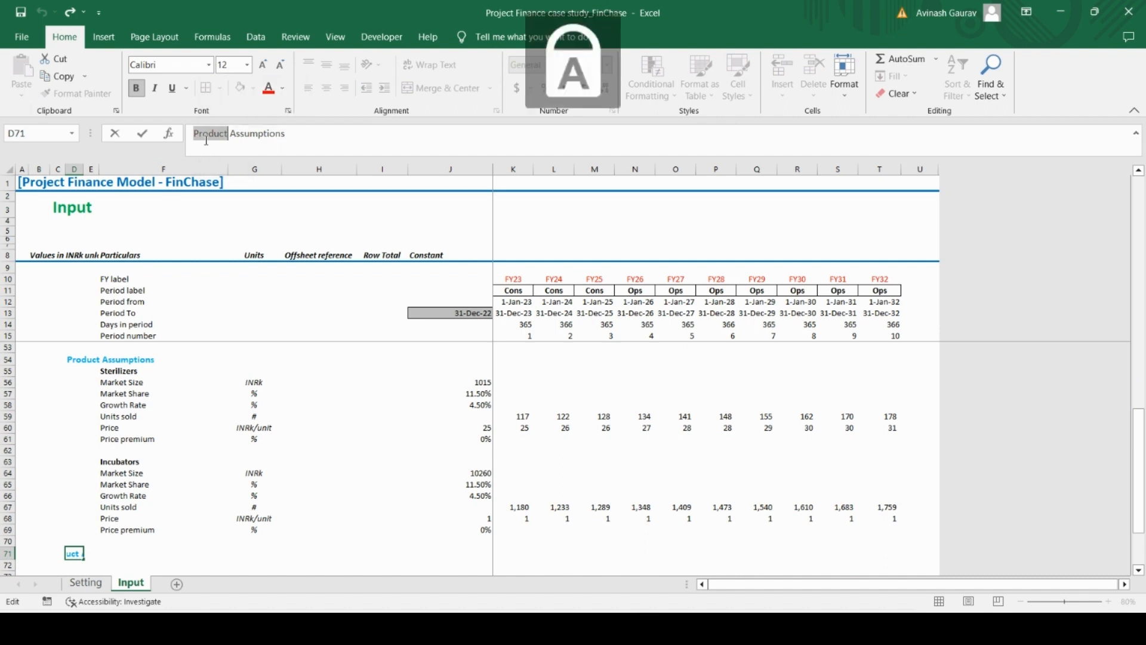
{"action": "type", "text": "COGS"}
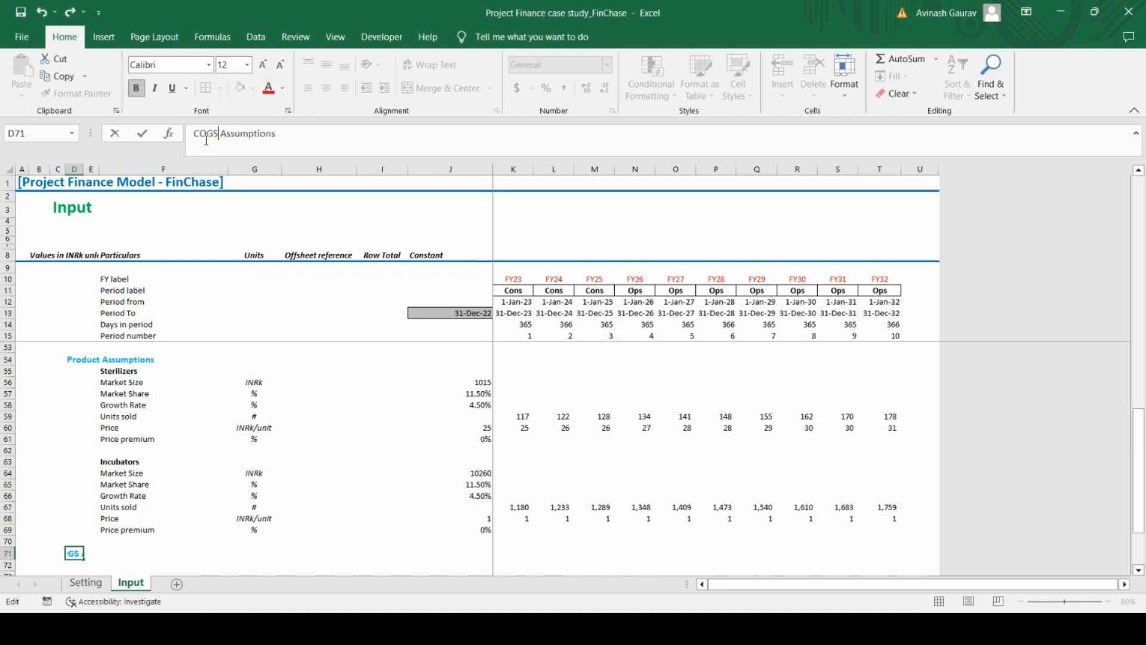
{"action": "key", "text": "Return"}
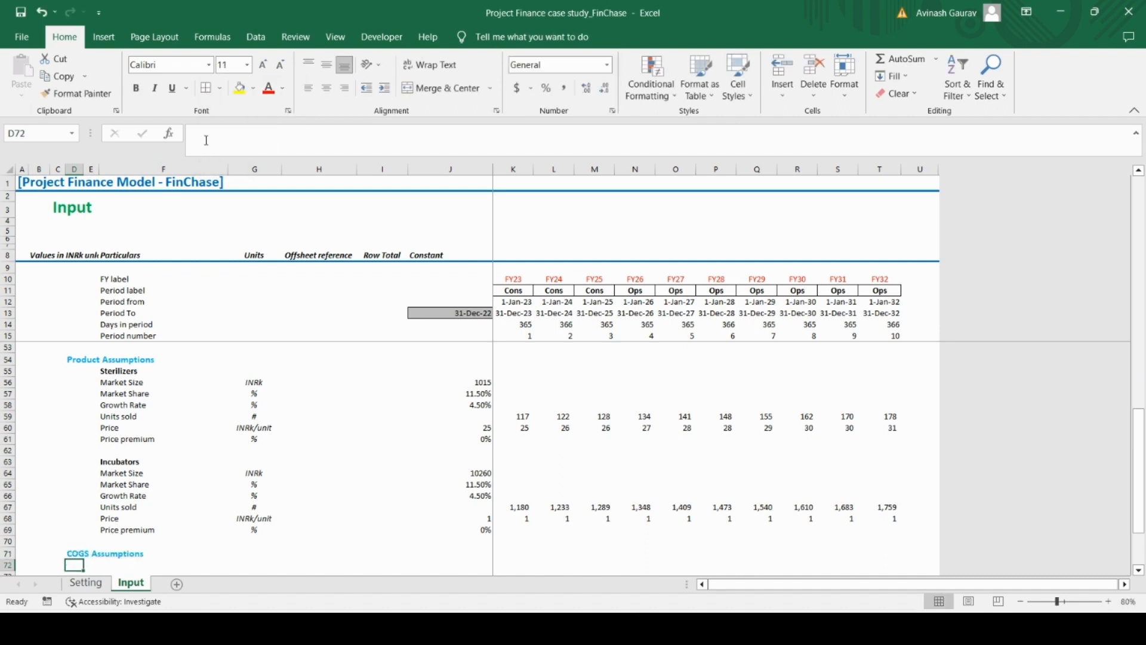
Copy the bold Sterilizers subheading from F55 into F72 under COGS Assumptions
{"action": "key", "text": "Right"}
{"action": "key", "text": "Right"}
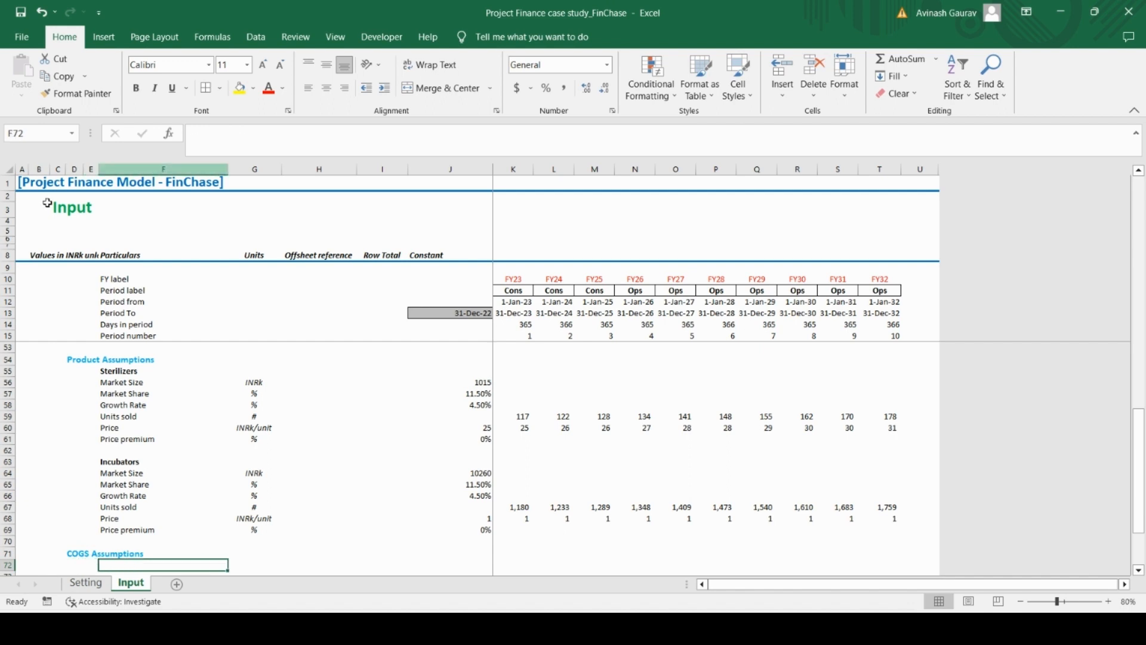
{"action": "left_click", "coordinate": [133, 374]}
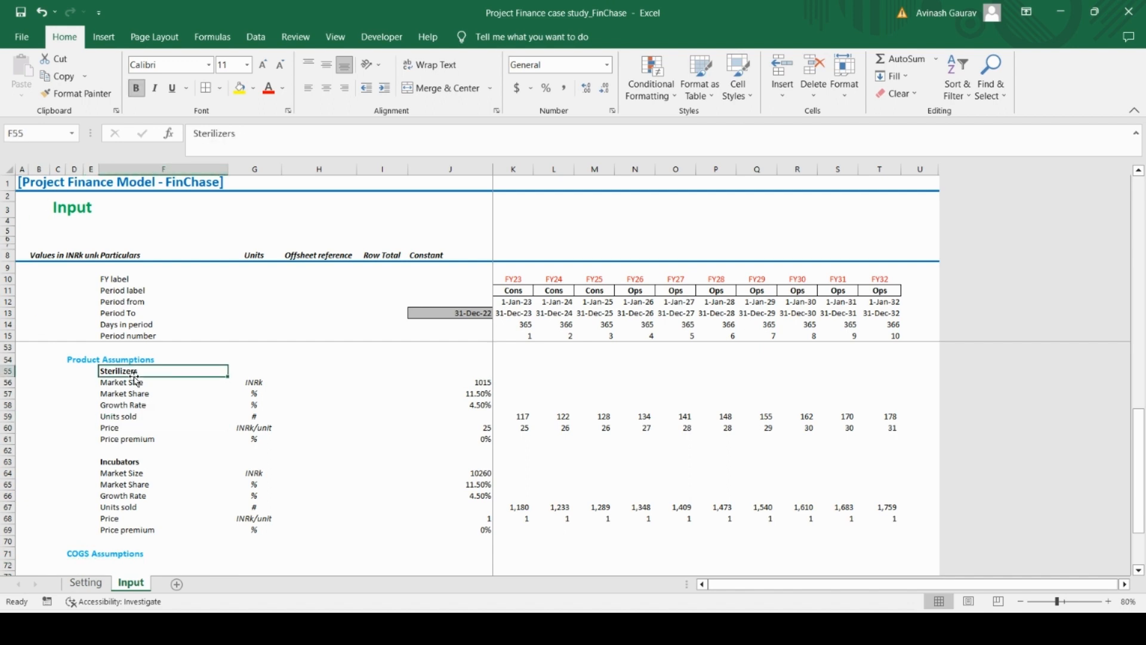
{"action": "key", "text": "ctrl+c"}
{"action": "left_click", "coordinate": [123, 565]}
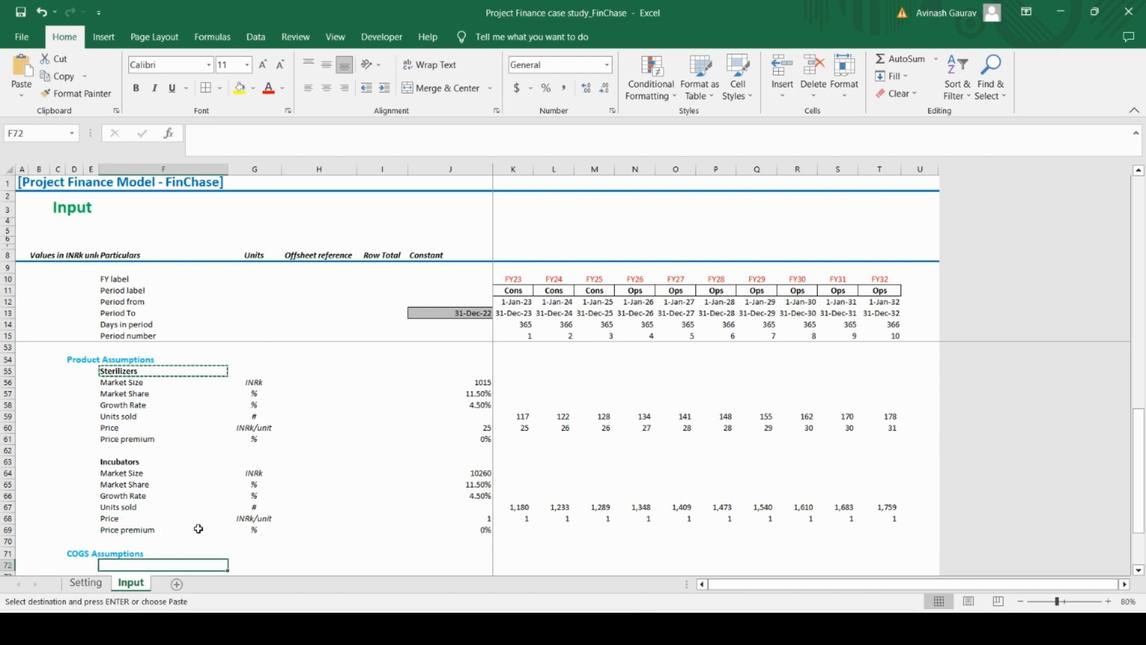
{"action": "key", "text": "ctrl+v"}
{"action": "scroll", "coordinate": [209, 513], "scroll_direction": "down", "scroll_amount": 4}
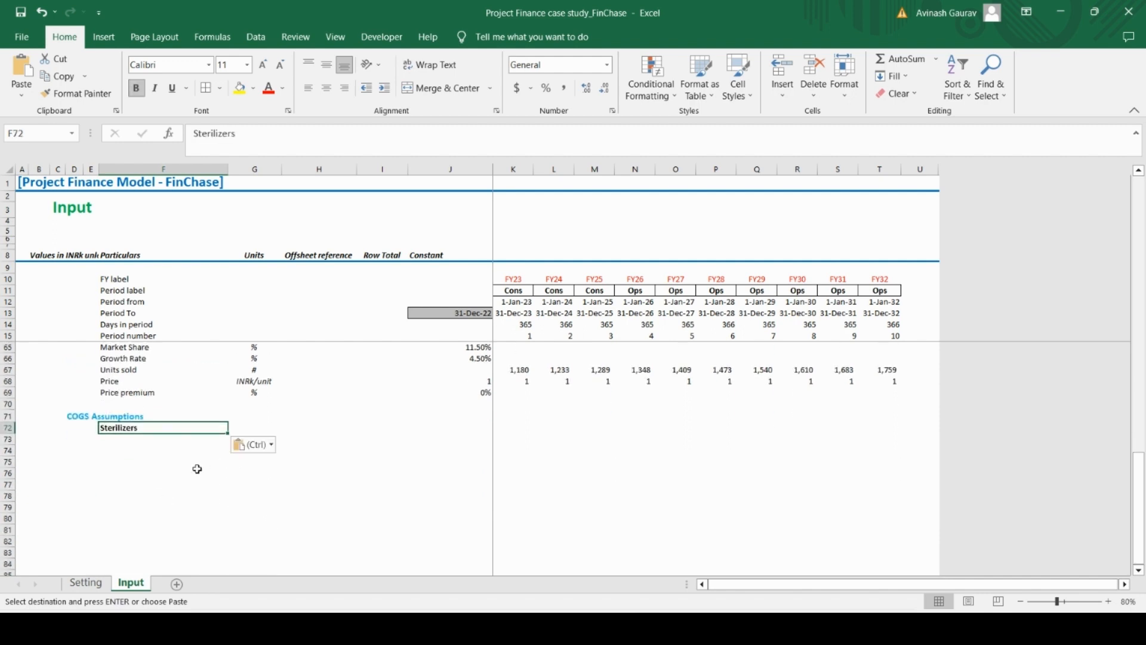
Check the Sterilisers cost items under COGS Assumptions in the case study PDF, and return to cell F73 in Excel
{"action": "left_click", "coordinate": [164, 438]}
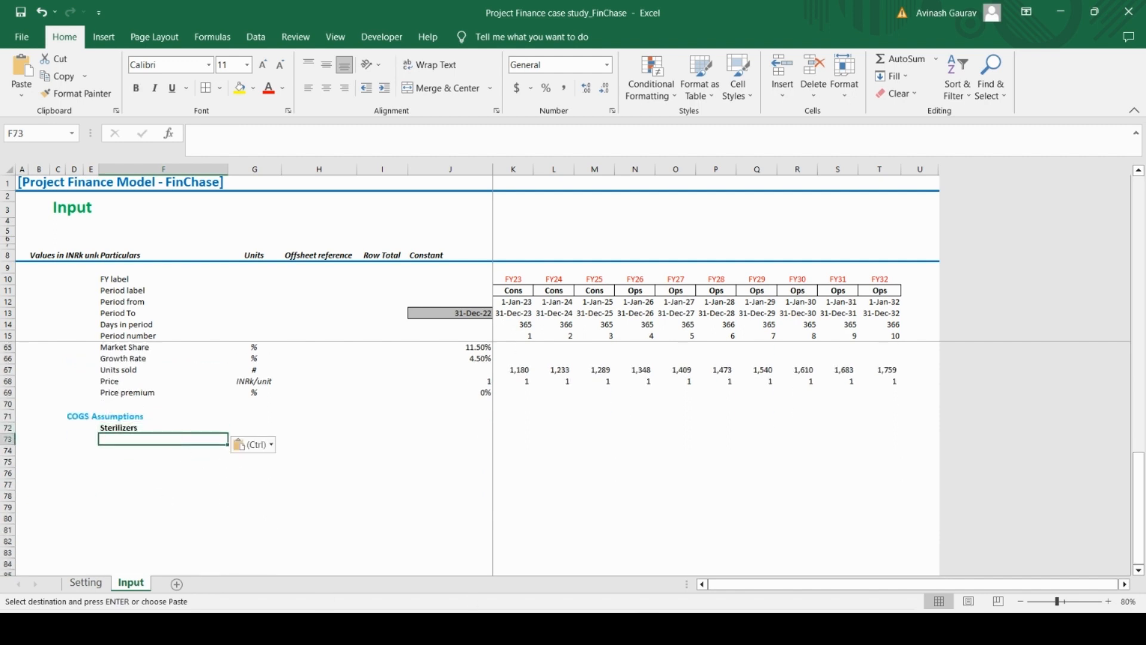
{"action": "key", "text": "alt+Tab"}
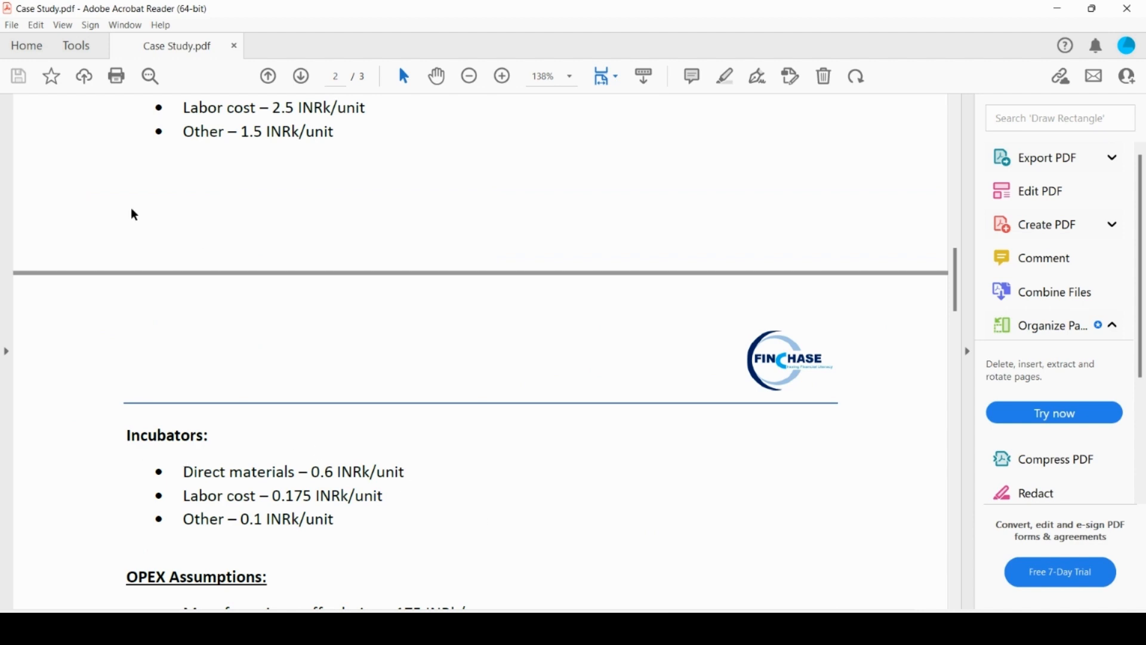
{"action": "scroll", "coordinate": [140, 239], "scroll_direction": "up", "scroll_amount": 2}
{"action": "left_click_drag", "start_coordinate": [181, 196], "coordinate": [254, 247]}
{"action": "mouse_move", "coordinate": [645, 629]}
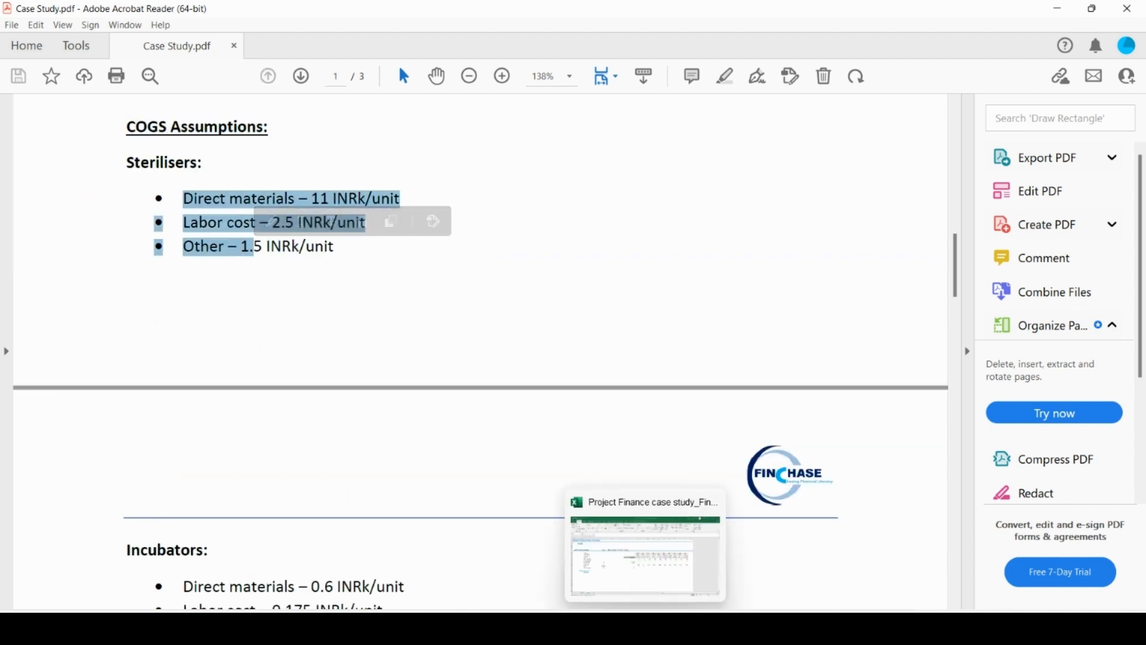
{"action": "left_click", "coordinate": [646, 555]}
{"action": "key", "text": "ctrl+v"}
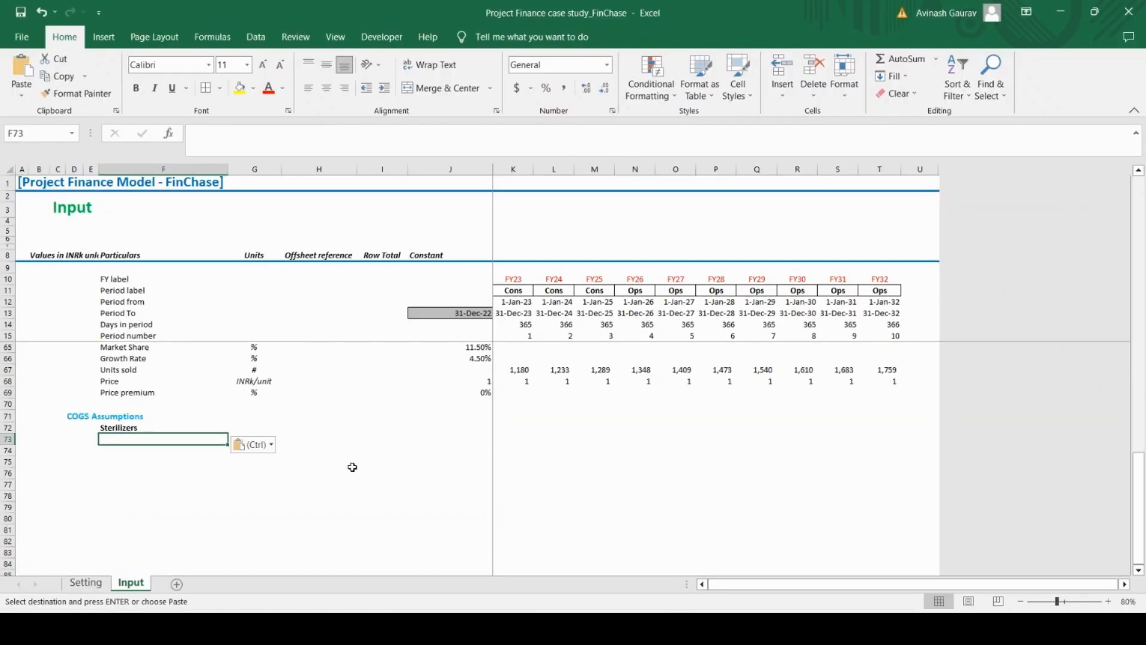
Enter the row label Direct Materials in F73 under the COGS Sterilizers subheading
{"action": "type", "text": "Direct"}
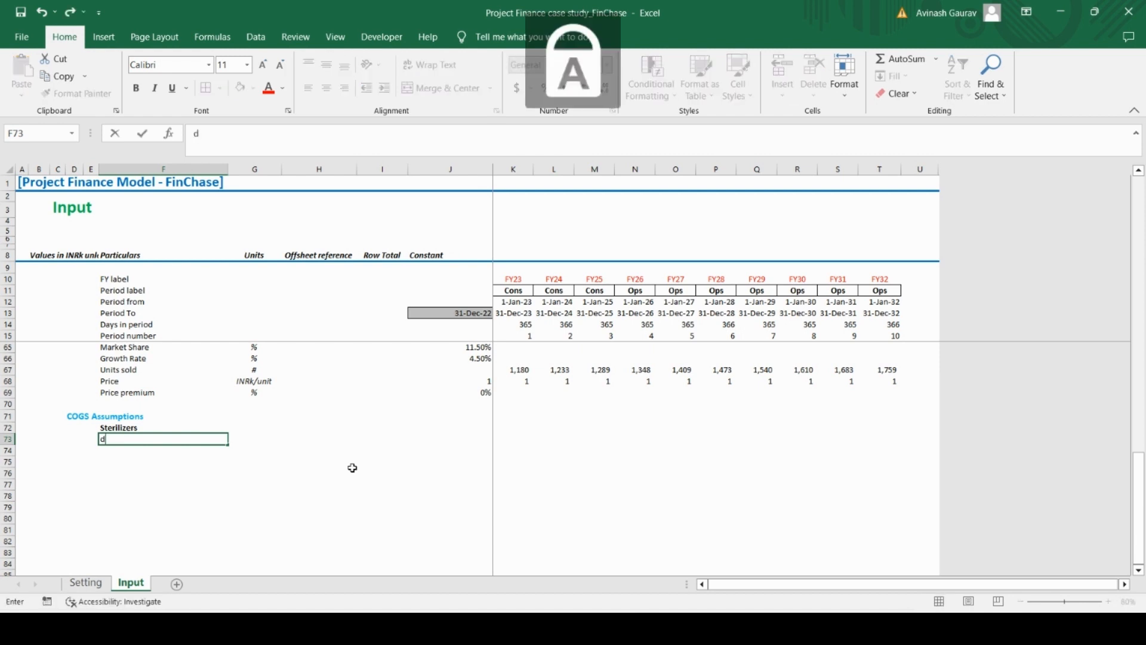
{"action": "type", "text": " M"}
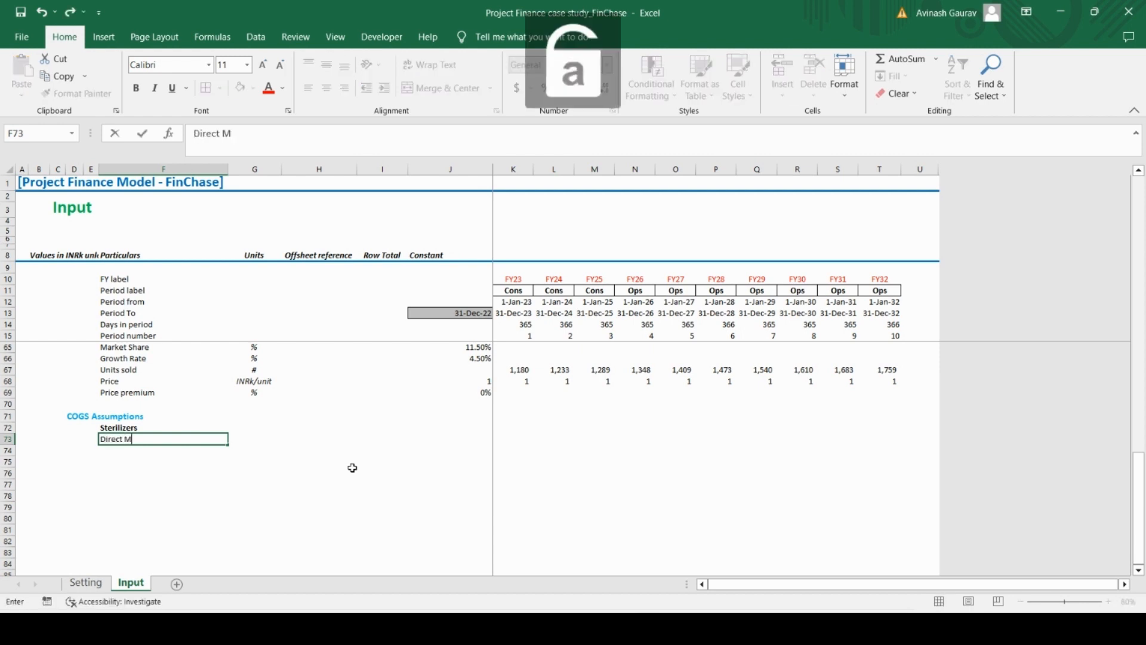
{"action": "type", "text": "aterials"}
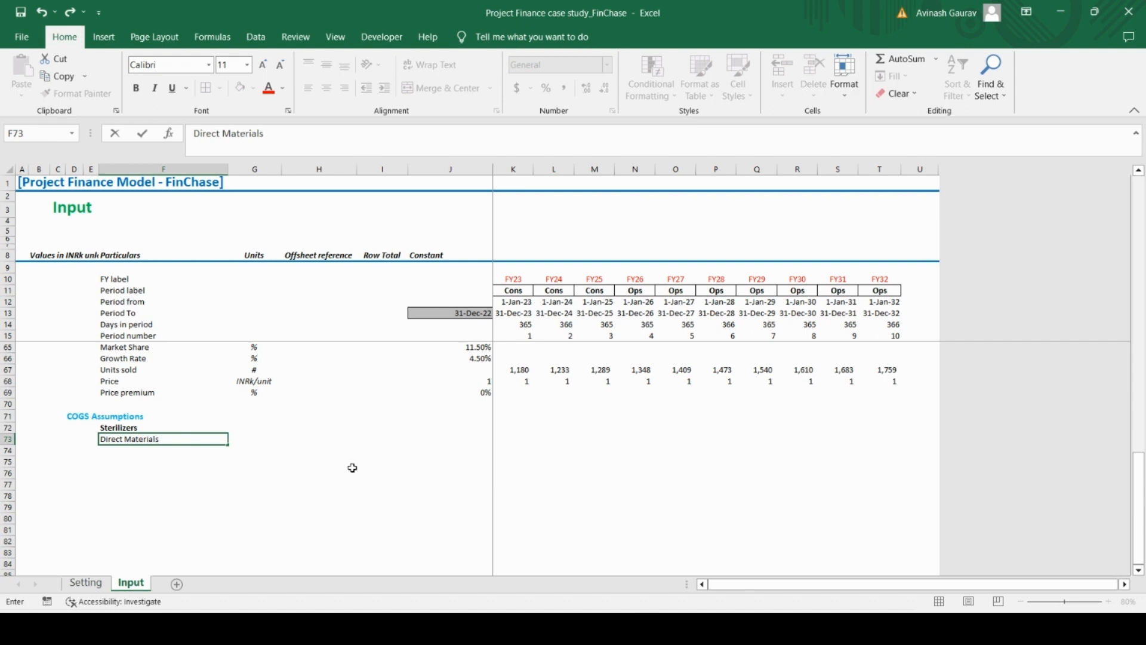
{"action": "key", "text": "Return"}
Add the row labels Labor cost in F74 and Other in F75
{"action": "key", "text": "Caps_Lock"}
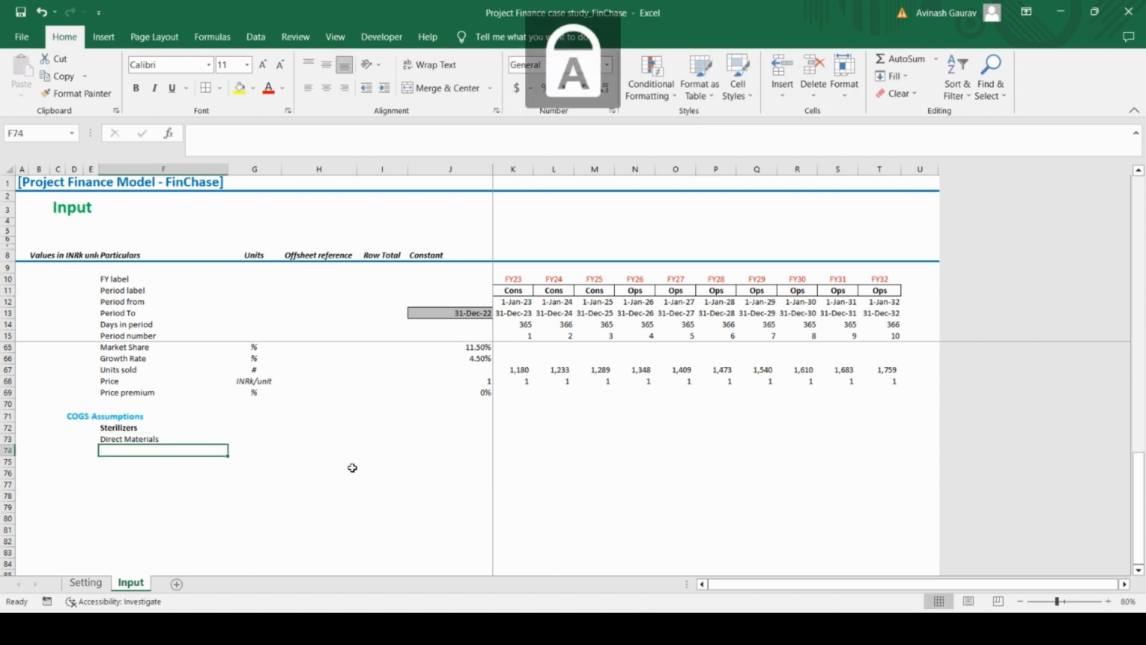
{"action": "type", "text": "L"}
{"action": "key", "text": "Caps_Lock"}
{"action": "type", "text": "abo"}
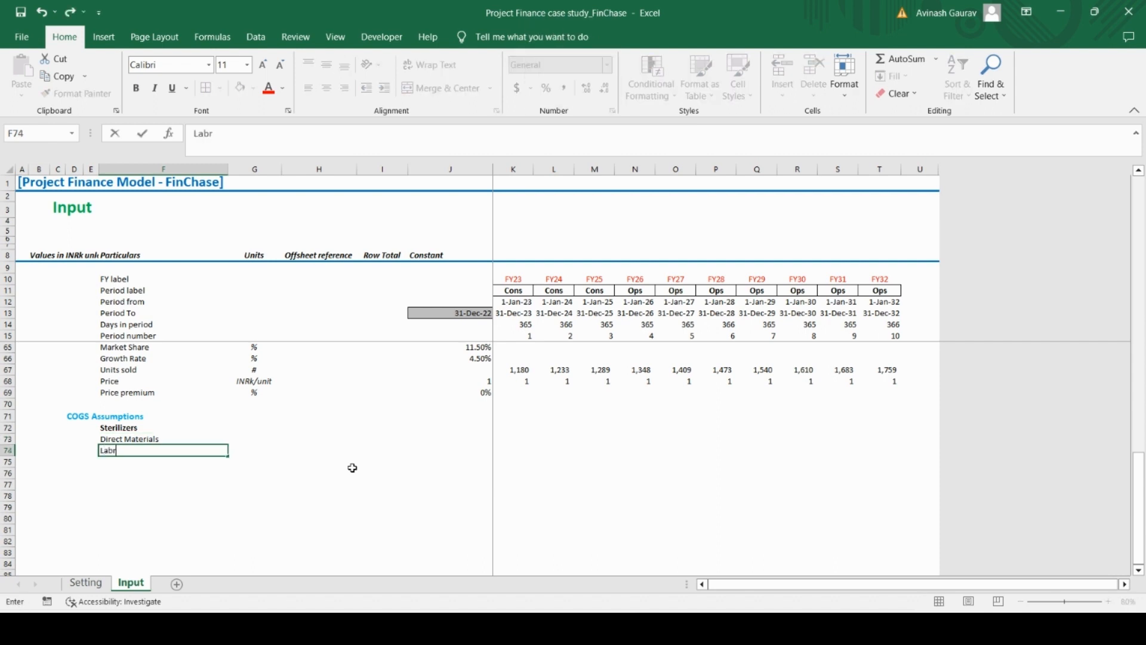
{"action": "type", "text": "r"}
{"action": "key", "text": "BackSpace"}
{"action": "type", "text": "or cost"}
{"action": "key", "text": "Return"}
{"action": "key", "text": "Caps_Lock"}
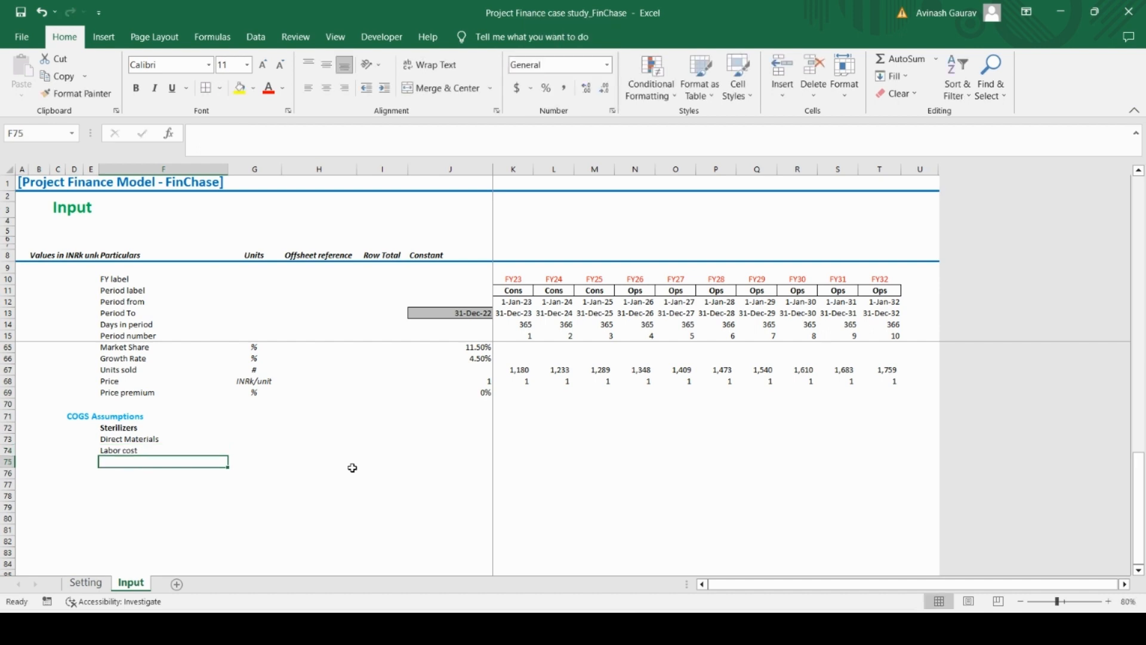
{"action": "key", "text": "Caps_Lock"}
{"action": "type", "text": "Other"}
{"action": "key", "text": "Return"}
Check the units of the Sterilisers COGS items in the case study PDF and return to the Units cell G73 in Excel
{"action": "key", "text": "Up"}
{"action": "key", "text": "Up"}
{"action": "key", "text": "Right"}
{"action": "key", "text": "Up"}
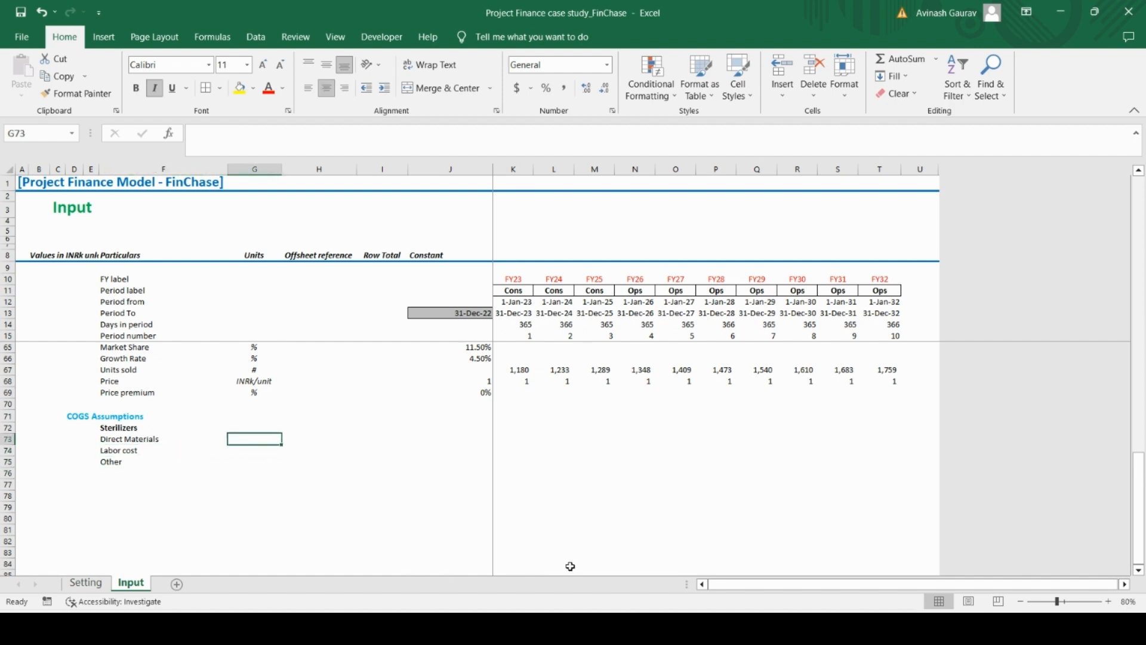
{"action": "mouse_move", "coordinate": [678, 627]}
{"action": "left_click", "coordinate": [678, 537]}
{"action": "left_click", "coordinate": [495, 445]}
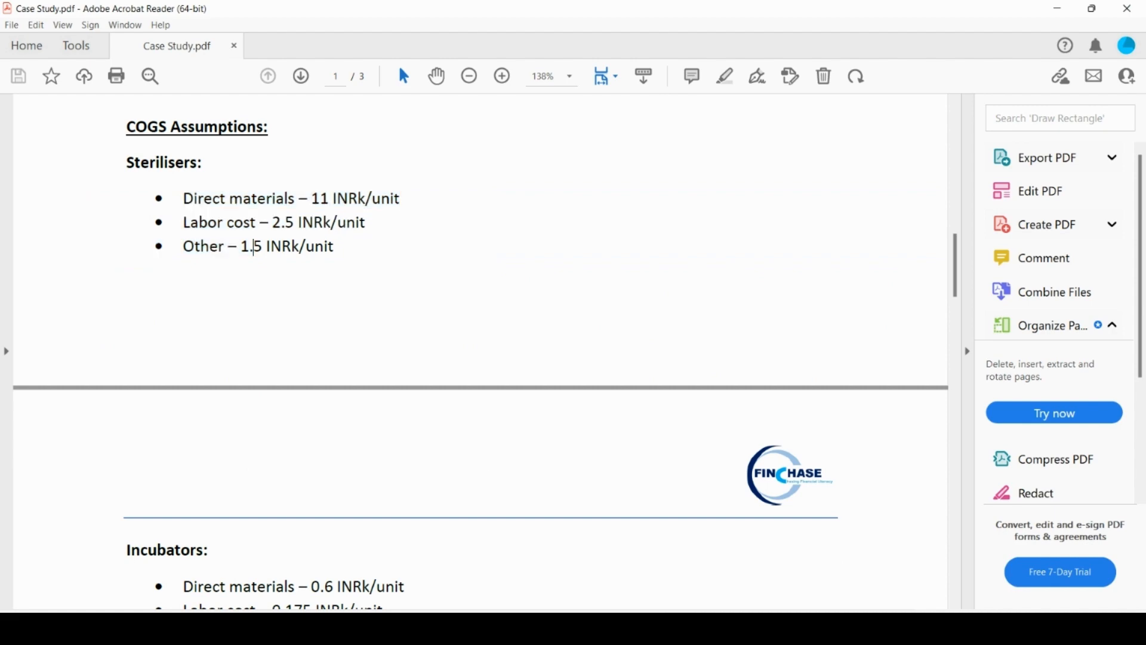
{"action": "key", "text": "alt+Tab"}
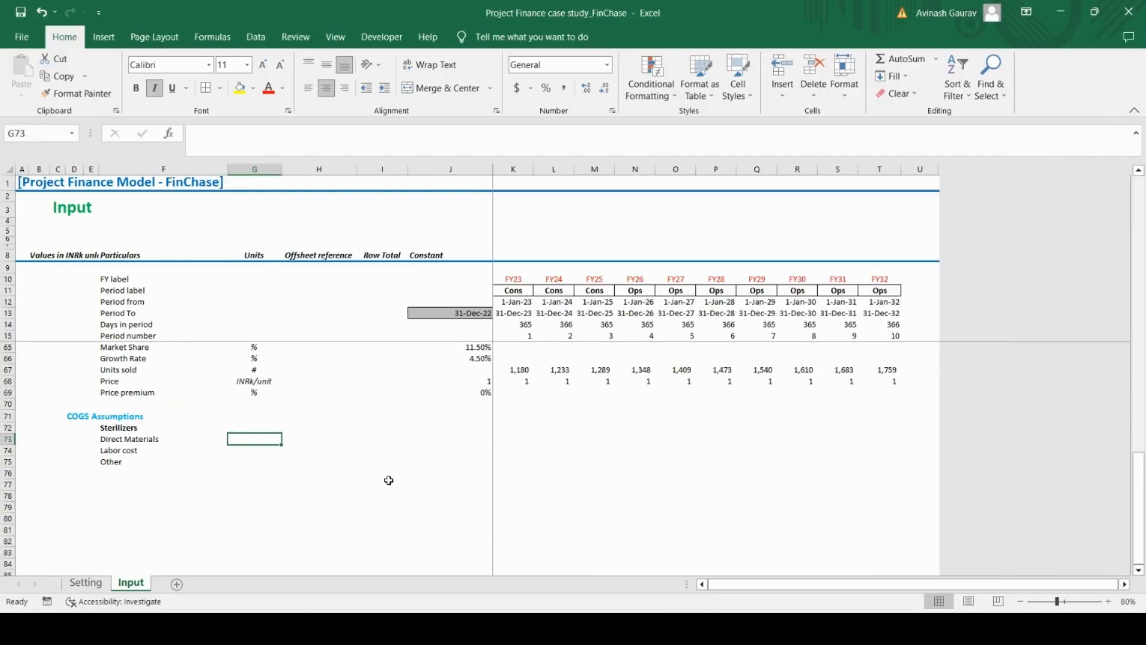
Copy the INRk/unit label from G68 into G73:G75 for the three Sterilizers cost rows
{"action": "key", "text": "Up"}
{"action": "key", "text": "Up"}
{"action": "key", "text": "Up"}
{"action": "key", "text": "Up"}
{"action": "key", "text": "Up"}
{"action": "key", "text": "ctrl+c"}
{"action": "key", "text": "Down"}
{"action": "key", "text": "Down"}
{"action": "key", "text": "Down"}
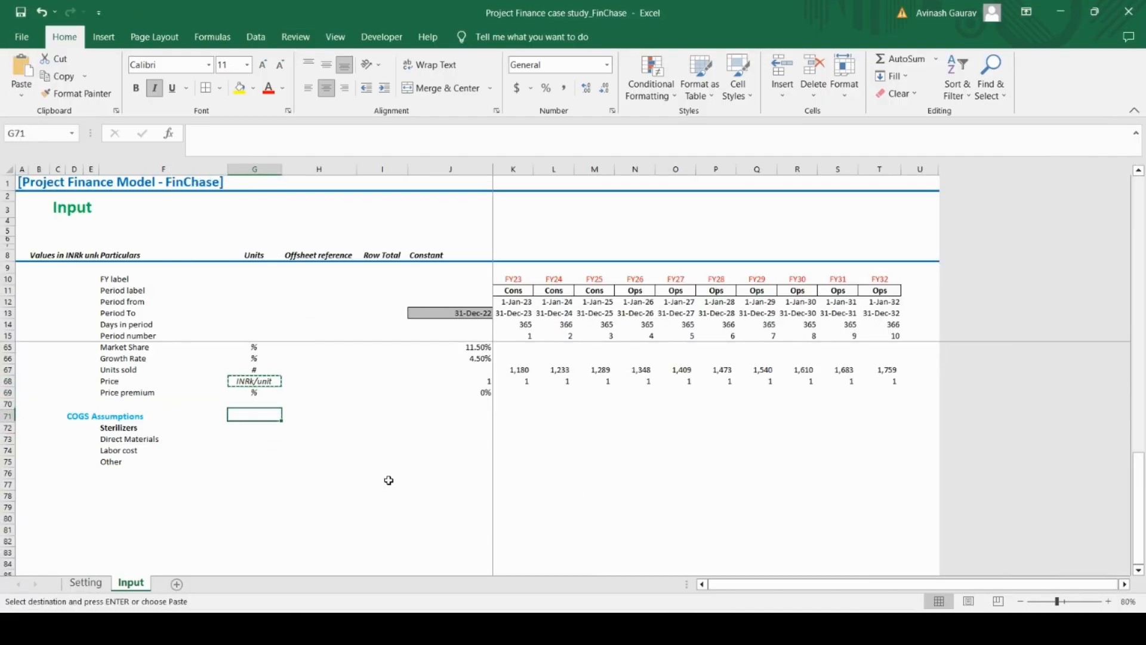
{"action": "key", "text": "Down"}
{"action": "key", "text": "Down"}
{"action": "key", "text": "shift+Down"}
{"action": "key", "text": "shift+Down"}
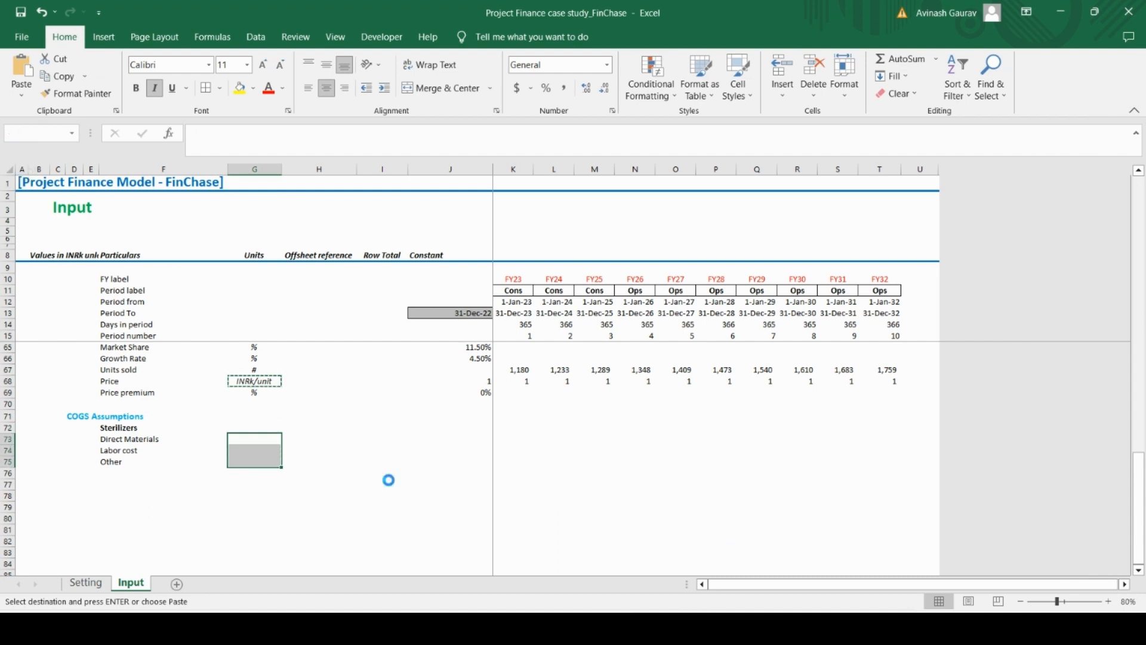
{"action": "key", "text": "ctrl+v"}
Look up the Sterilisers direct materials cost in the case study PDF and enter 11 in J73 in Excel
{"action": "key", "text": "Right"}
{"action": "key", "text": "Right"}
{"action": "key", "text": "Right"}
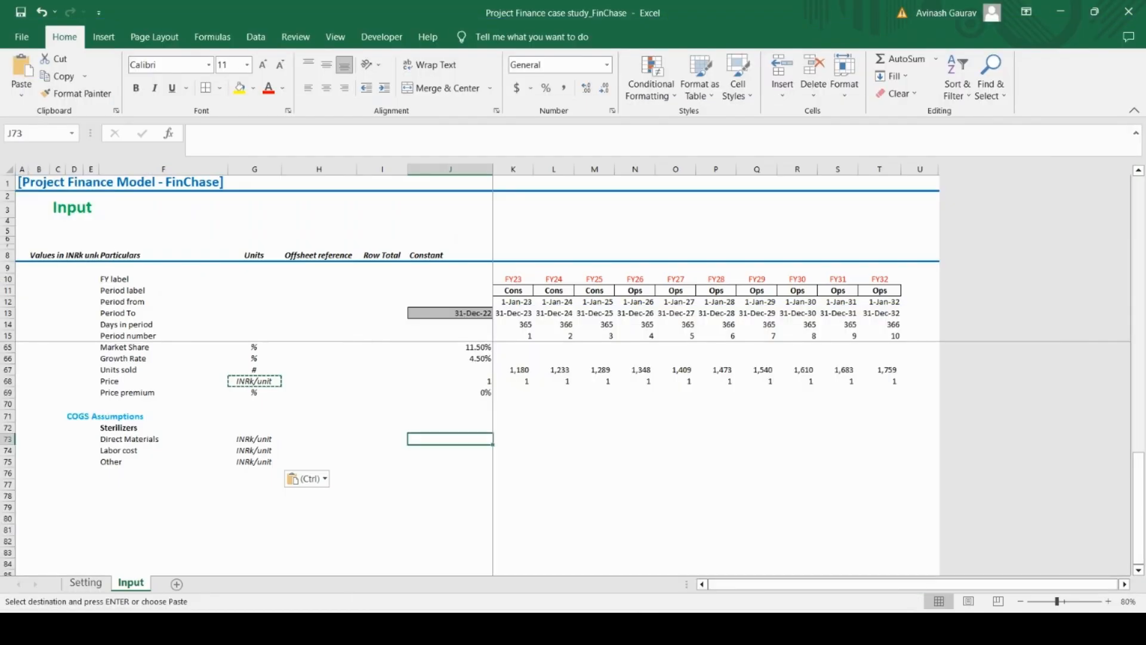
{"action": "key", "text": "alt+Tab"}
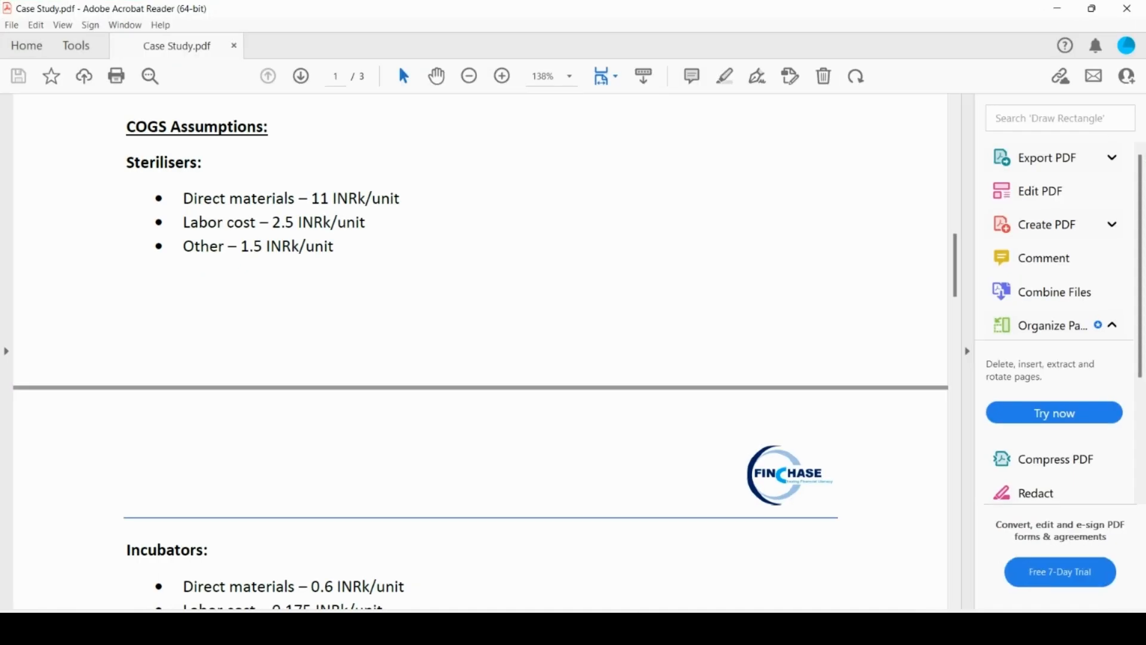
{"action": "key", "text": "alt+Tab"}
{"action": "type", "text": "11"}
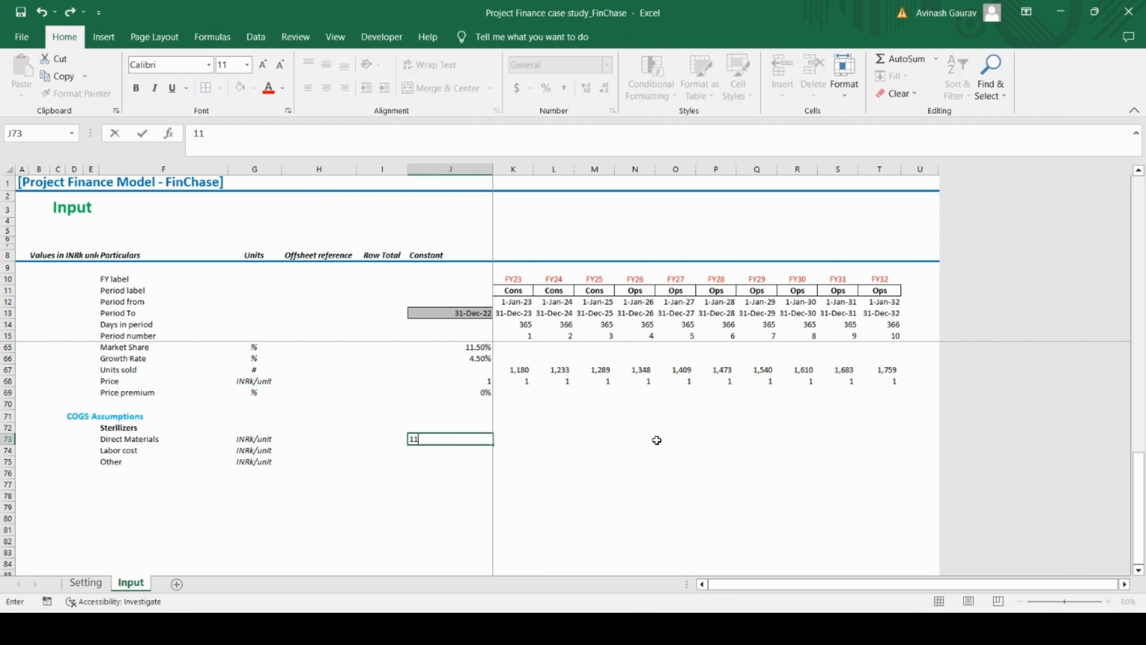
{"action": "key", "text": "Return"}
Enter 2.5 for Labor cost in J74 and 1.5 for Other in J75, checking them against the case study PDF
{"action": "type", "text": ".5"}
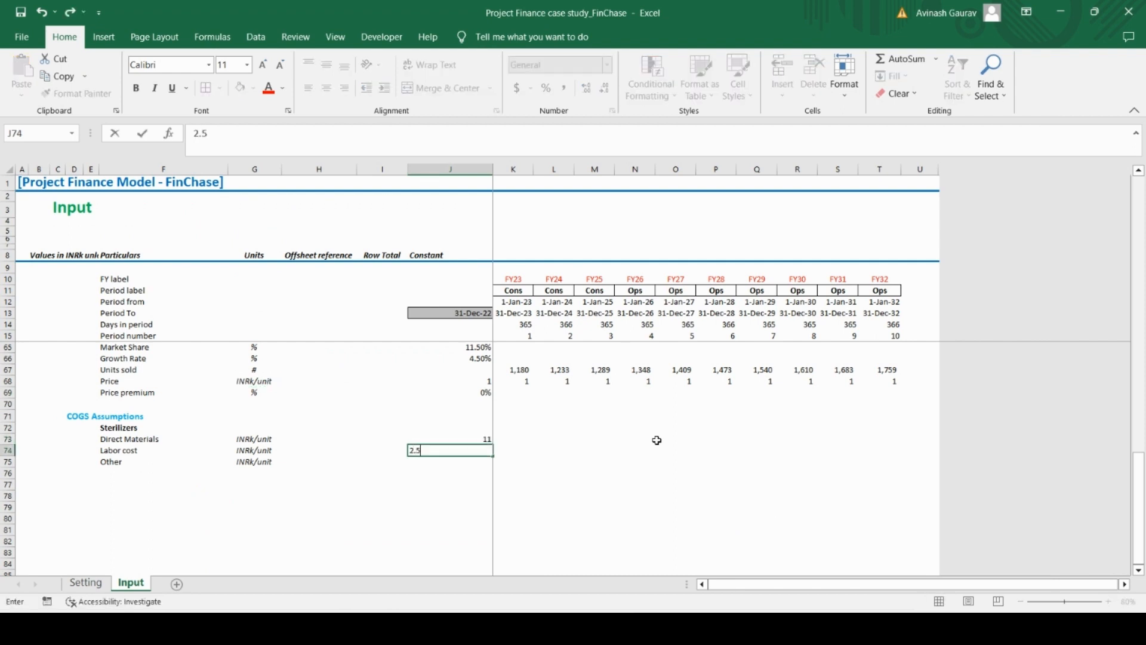
{"action": "key", "text": "Return"}
{"action": "type", "text": "1"}
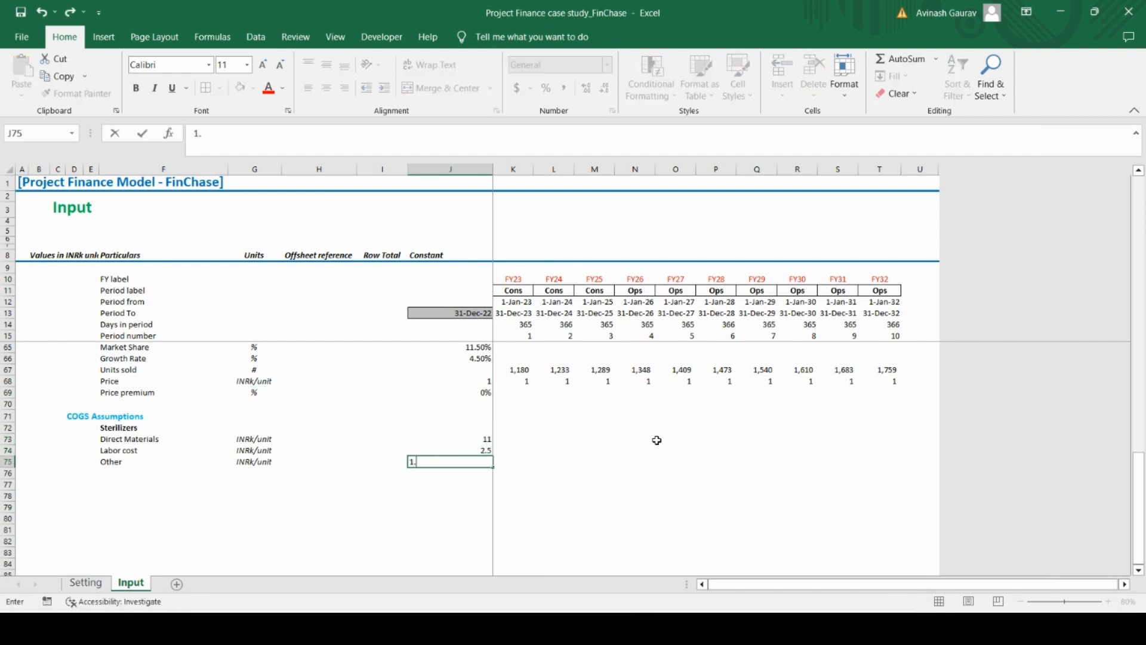
{"action": "type", "text": ".5"}
{"action": "key", "text": "Return"}
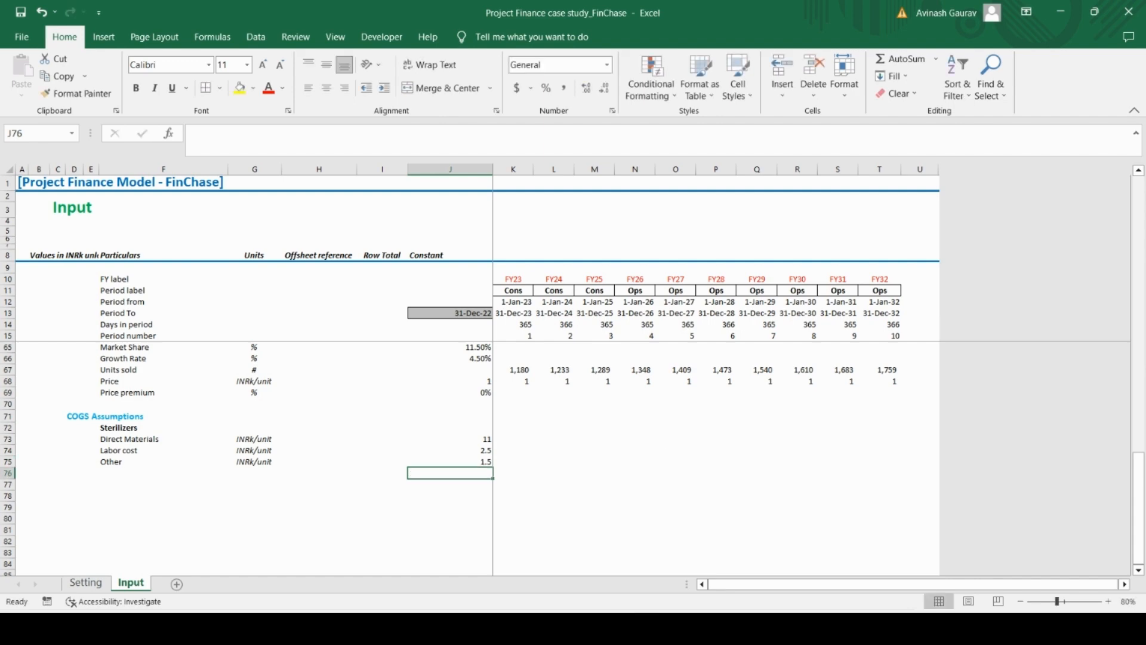
{"action": "key", "text": "alt+Tab"}
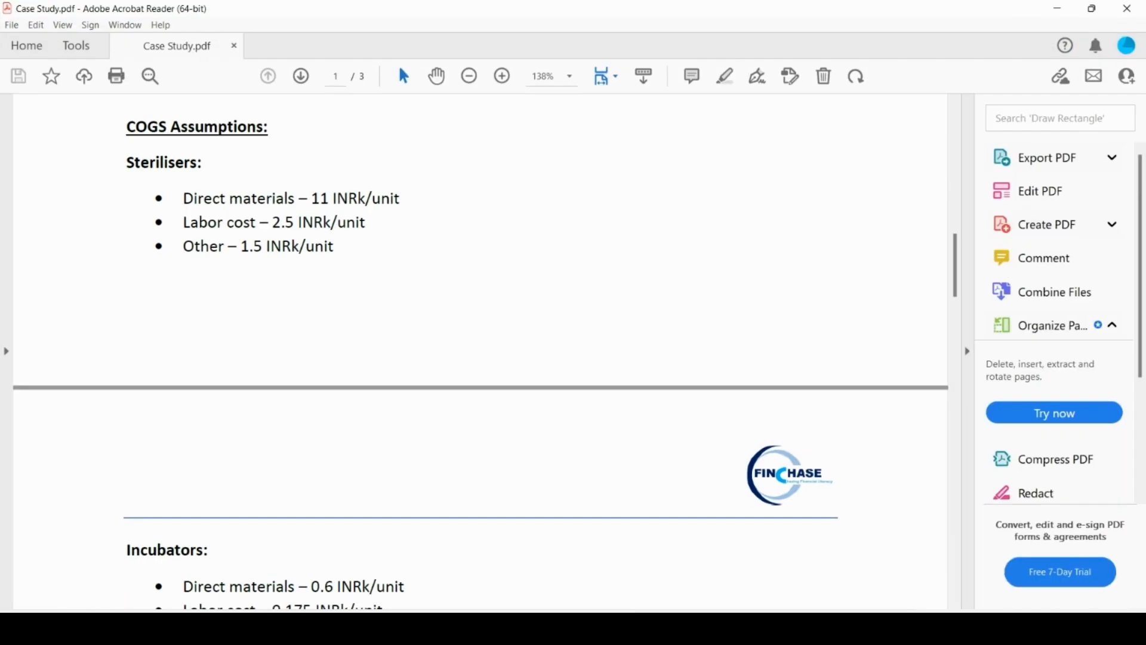
{"action": "key", "text": "alt+Tab"}
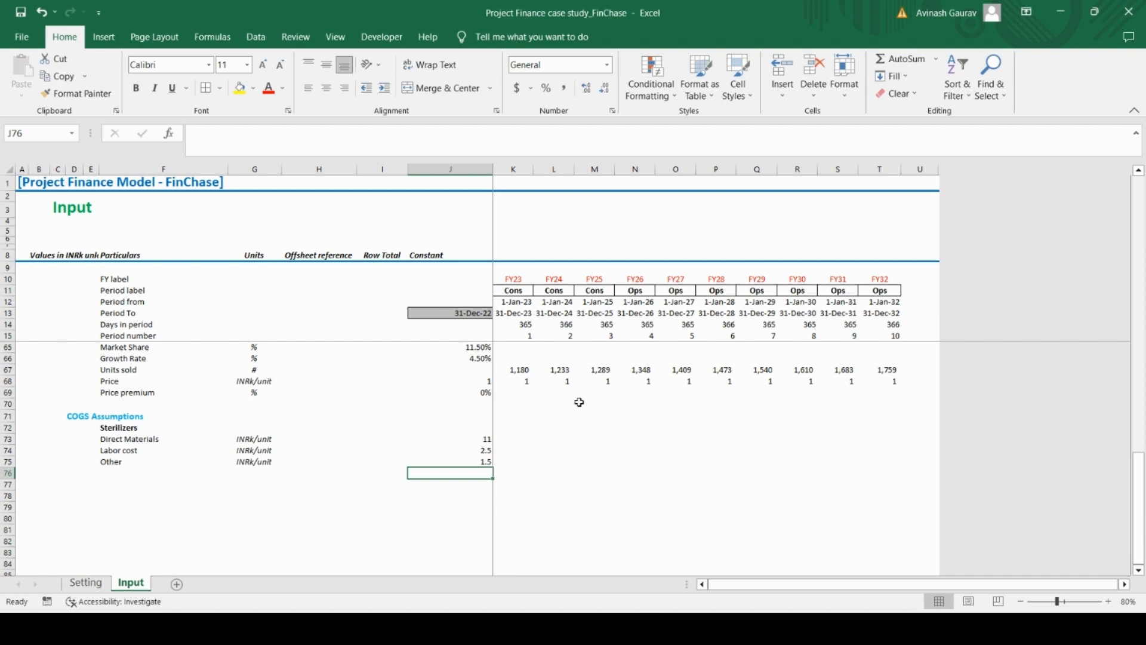
Start an IF formula in K73 testing whether the operations period number flag K$40 equals 0
{"action": "left_click", "coordinate": [516, 438]}
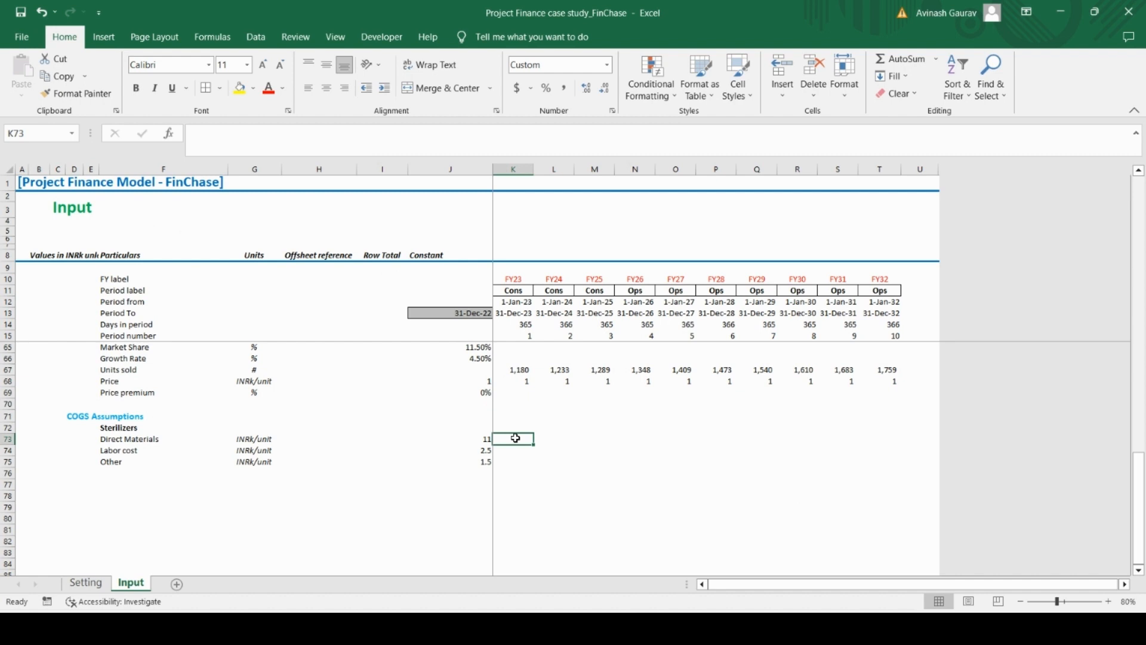
{"action": "type", "text": "=IF("}
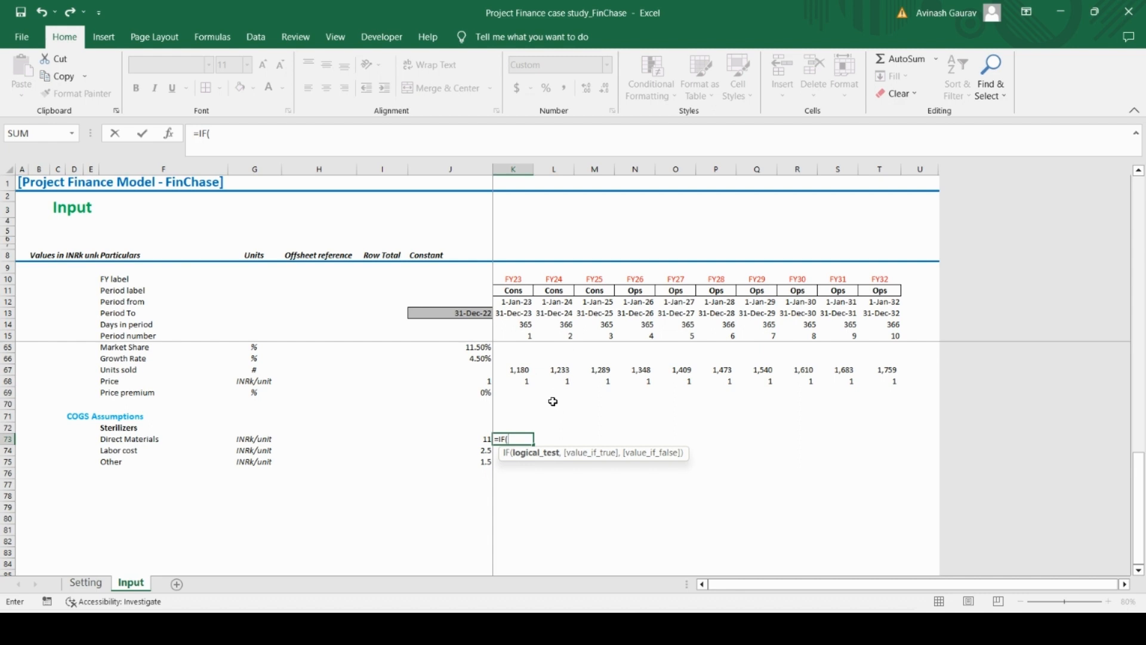
{"action": "scroll", "coordinate": [551, 401], "scroll_direction": "up", "scroll_amount": 8}
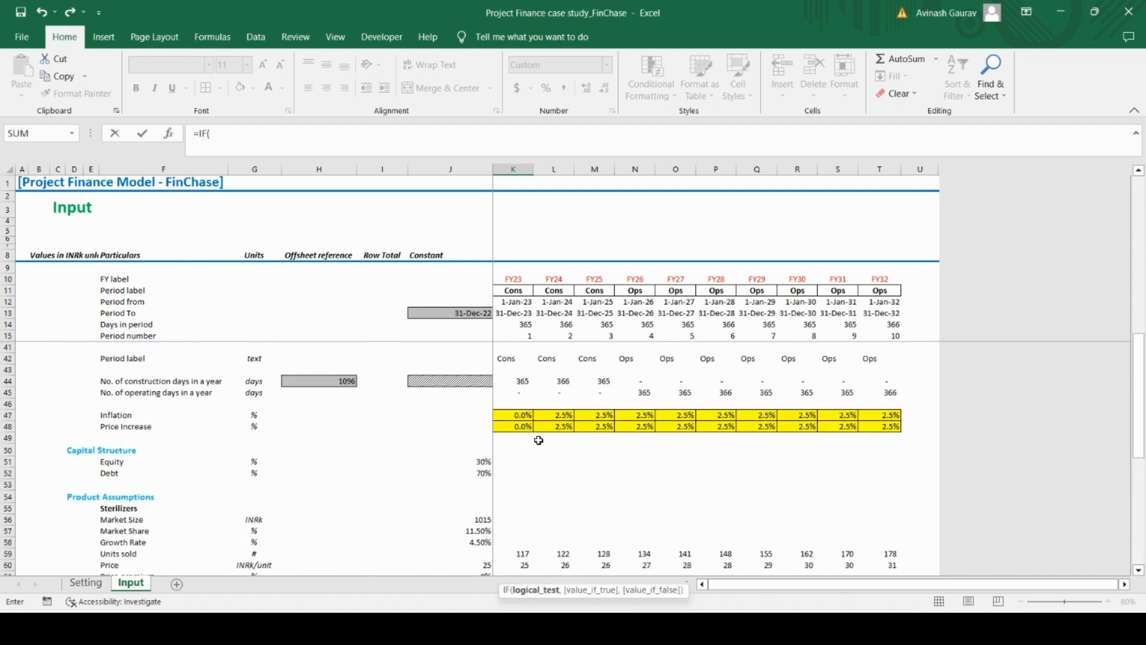
{"action": "scroll", "coordinate": [541, 448], "scroll_direction": "down", "scroll_amount": 3}
{"action": "scroll", "coordinate": [541, 447], "scroll_direction": "down", "scroll_amount": 1}
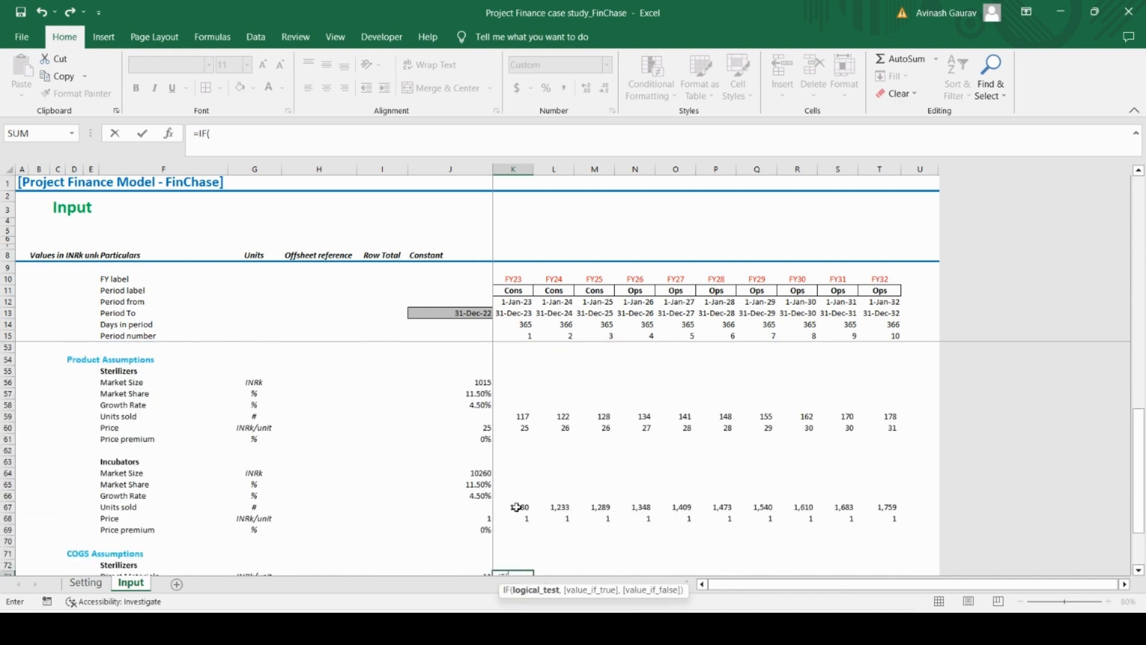
{"action": "scroll", "coordinate": [519, 504], "scroll_direction": "up", "scroll_amount": 8}
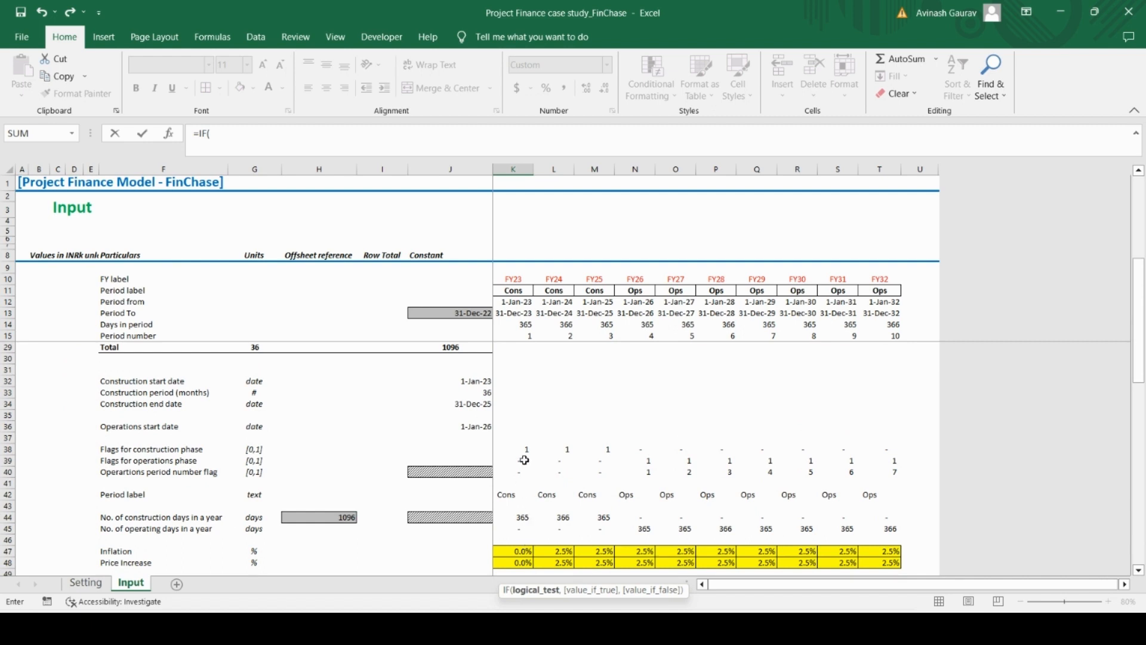
{"action": "left_click", "coordinate": [517, 474]}
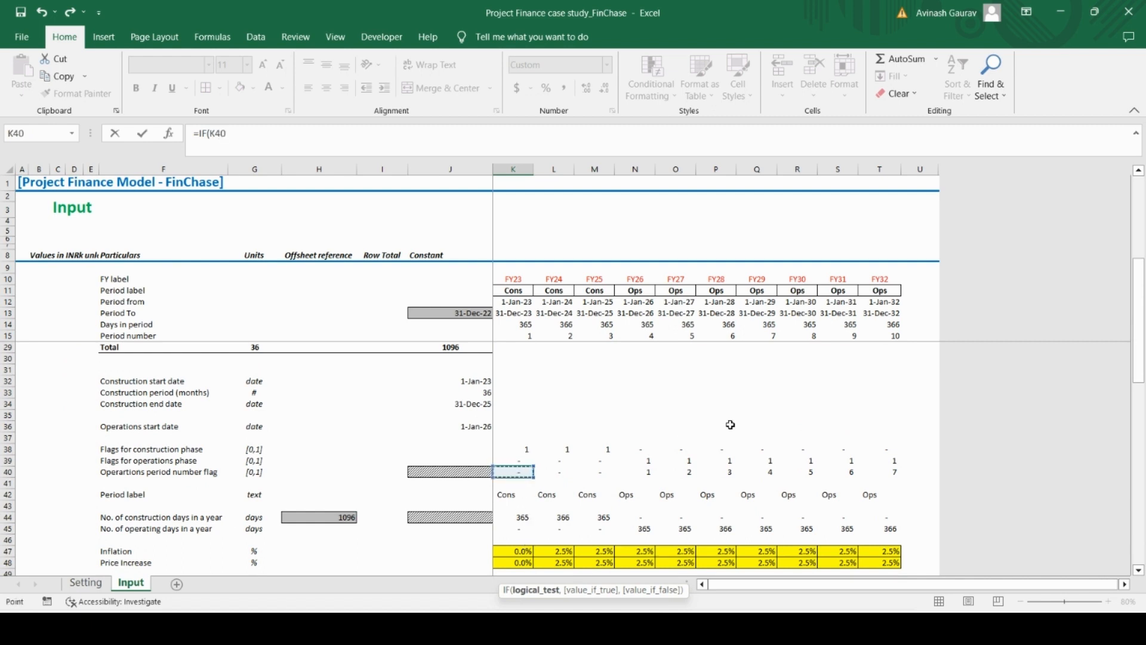
{"action": "key", "text": "F4"}
{"action": "key", "text": "F4"}
{"action": "type", "text": "="}
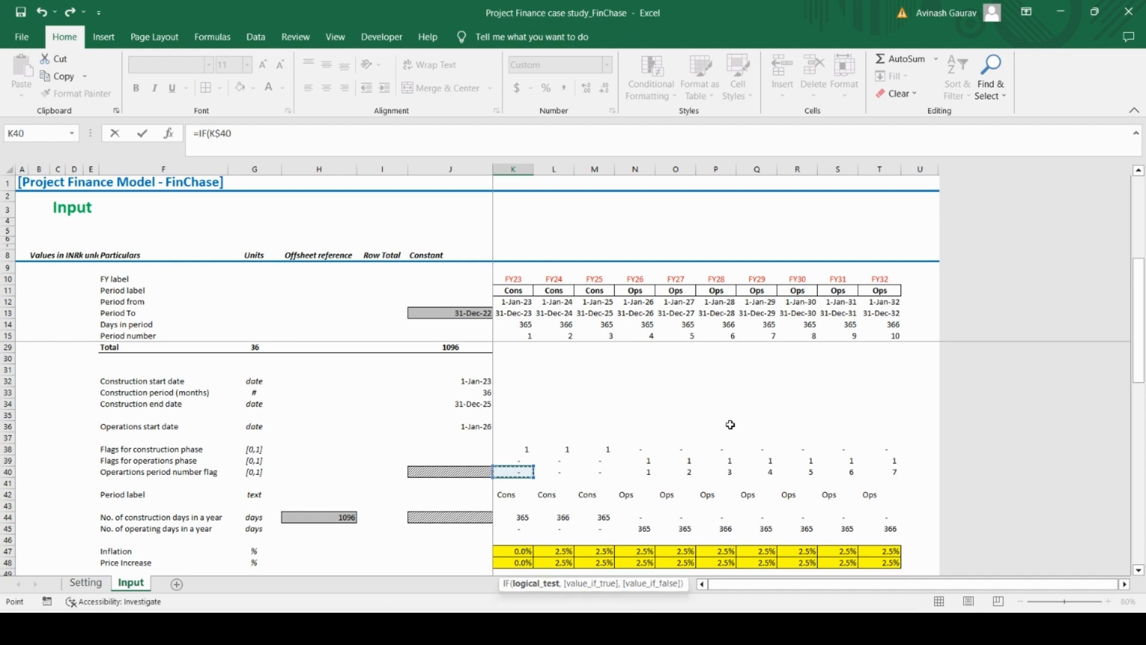
{"action": "type", "text": "0,"}
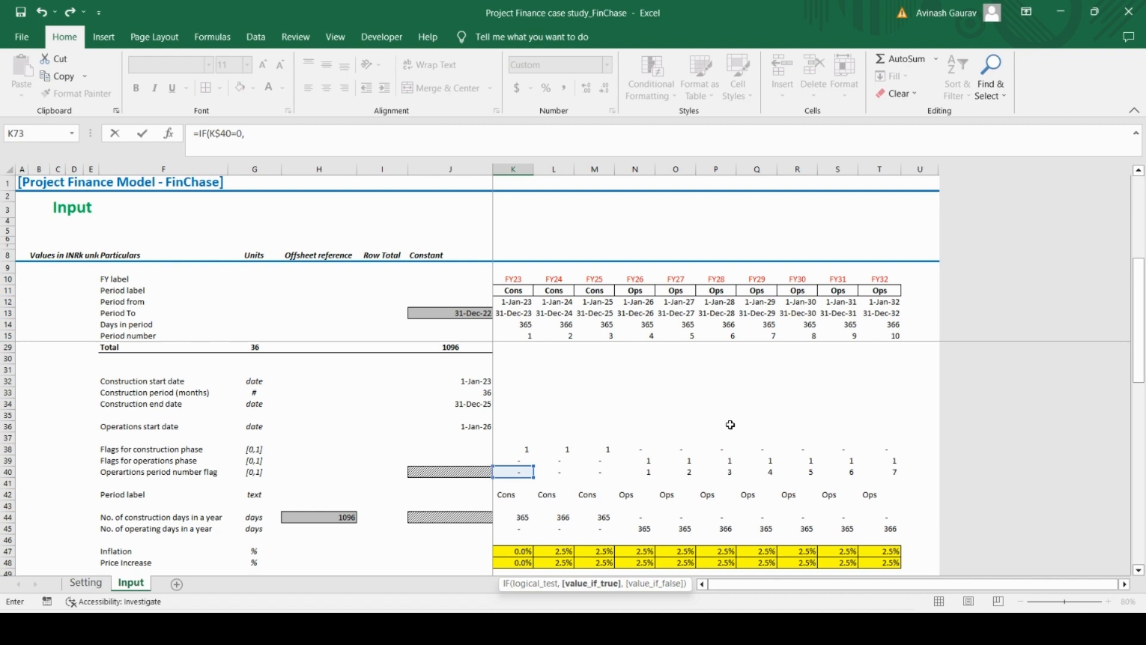
{"action": "type", "text": "IF("}
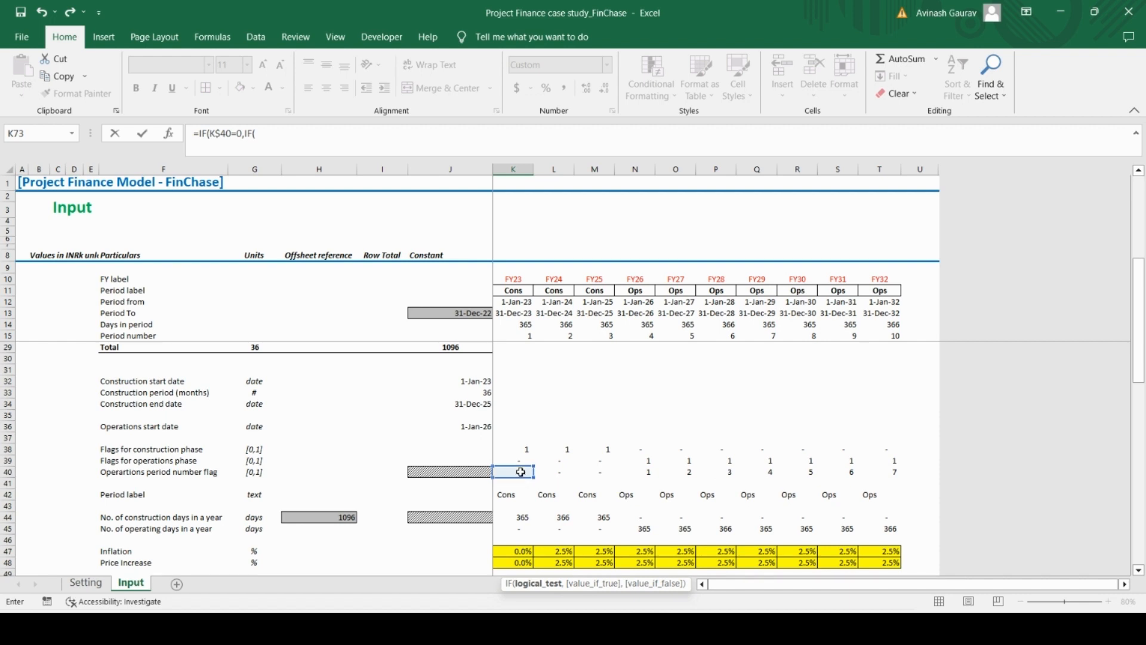
Nest a second IF in the K73 formula that returns $J73 when K$40 equals 1
{"action": "left_click", "coordinate": [520, 472]}
{"action": "key", "text": "F4"}
{"action": "key", "text": "F4"}
{"action": "type", "text": "=1,"}
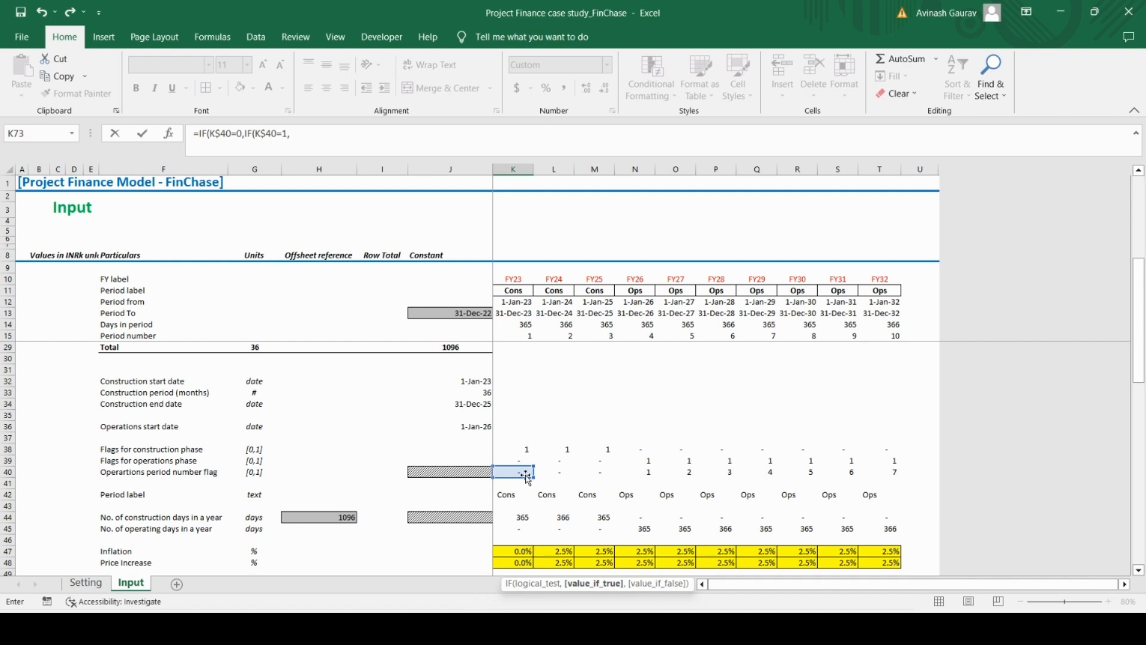
{"action": "scroll", "coordinate": [520, 478], "scroll_direction": "down", "scroll_amount": 7}
{"action": "scroll", "coordinate": [512, 478], "scroll_direction": "down", "scroll_amount": 5}
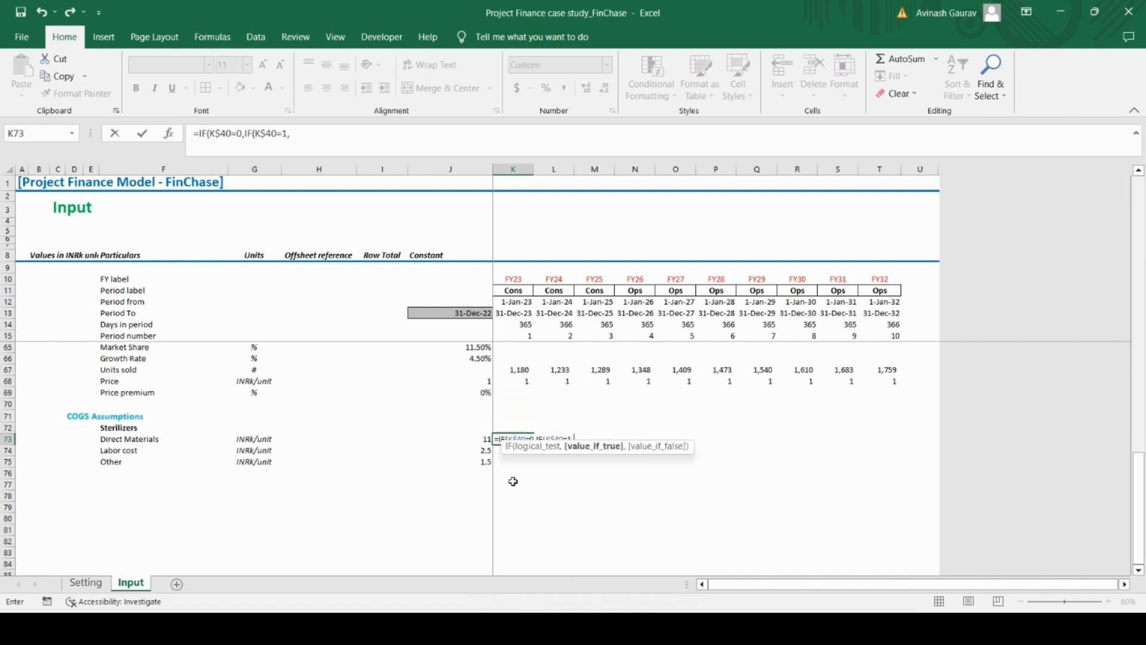
{"action": "left_click", "coordinate": [485, 438]}
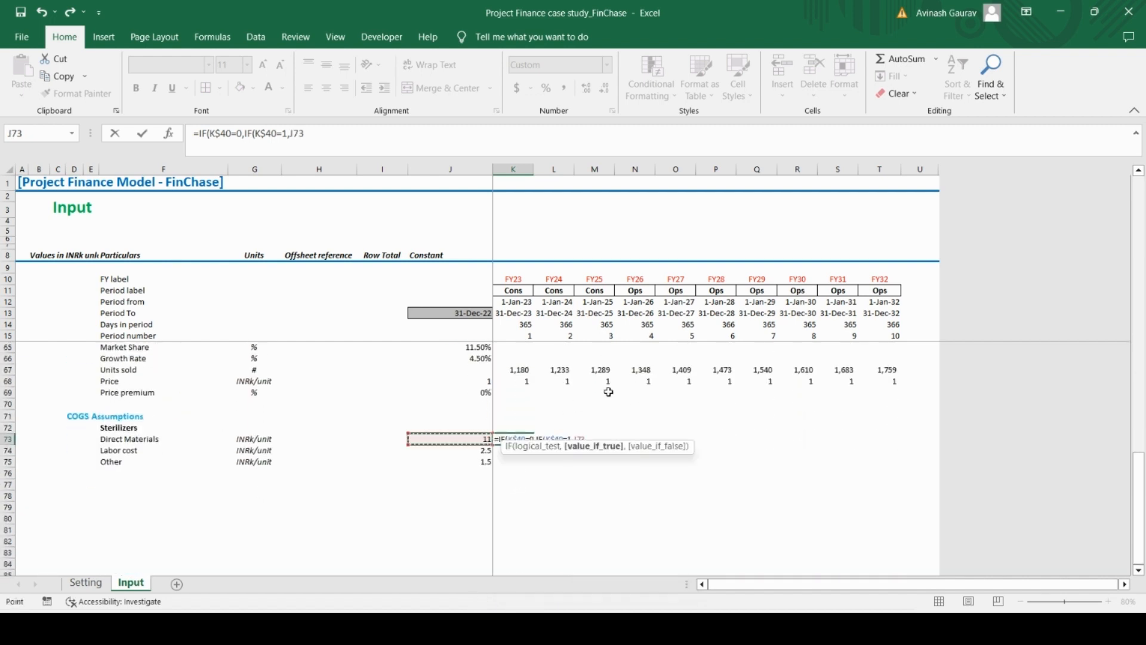
{"action": "key", "text": "F4"}
{"action": "key", "text": "F4"}
{"action": "key", "text": "F4"}
{"action": "type", "text": ","}
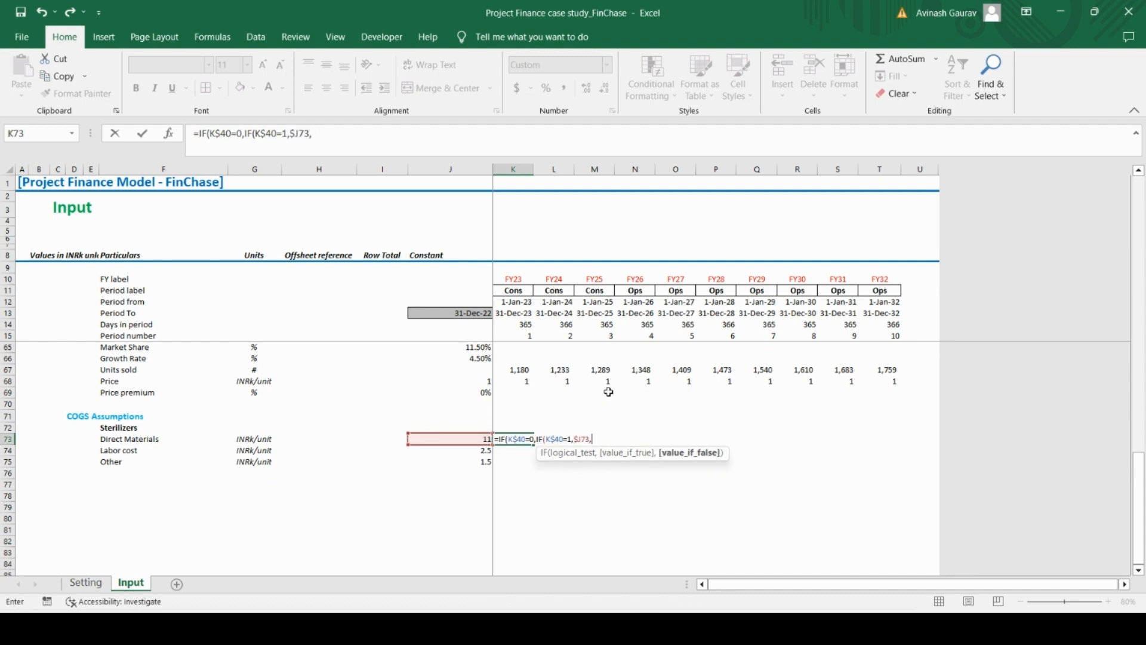
Complete the K73 formula with J73*(1+K$47) as the nested IF's false result, applying inflation to the cost
{"action": "left_click", "coordinate": [478, 439]}
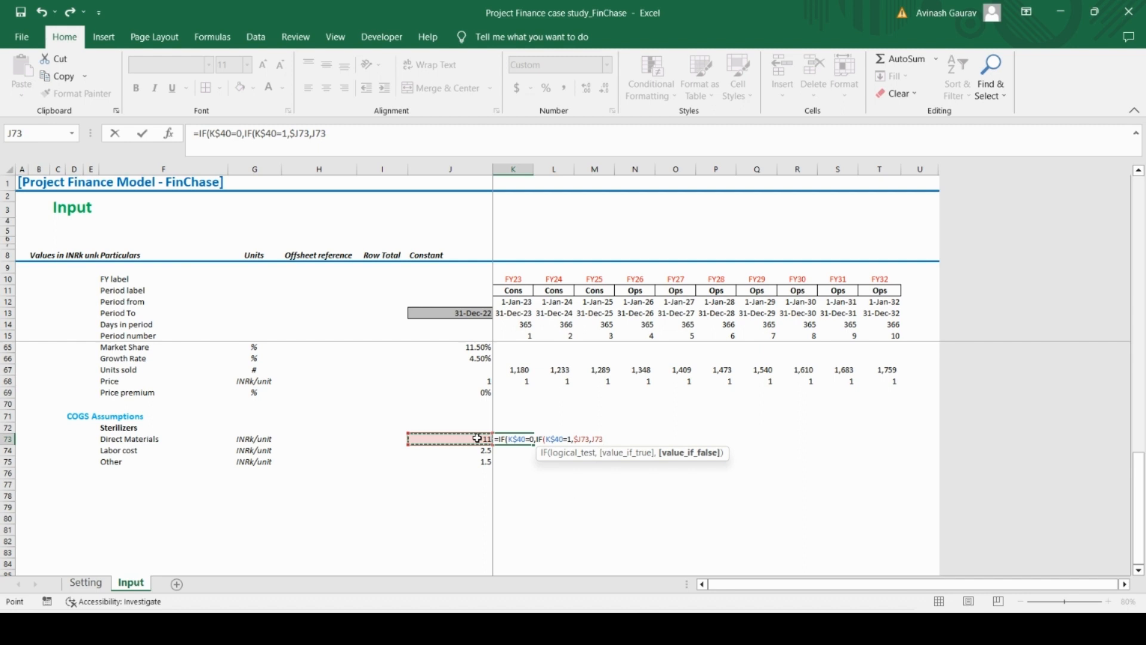
{"action": "type", "text": "*(1+"}
{"action": "scroll", "coordinate": [554, 415], "scroll_direction": "up", "scroll_amount": 8}
{"action": "left_click", "coordinate": [515, 415]}
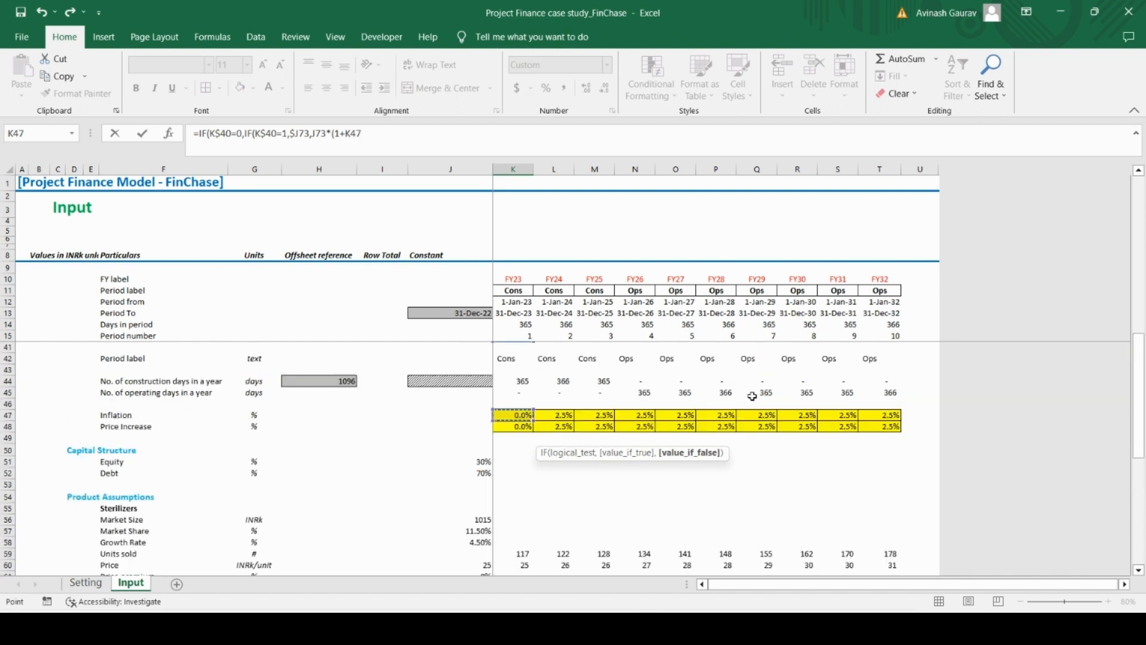
{"action": "key", "text": "F4"}
{"action": "key", "text": "F4"}
{"action": "type", "text": "))"}
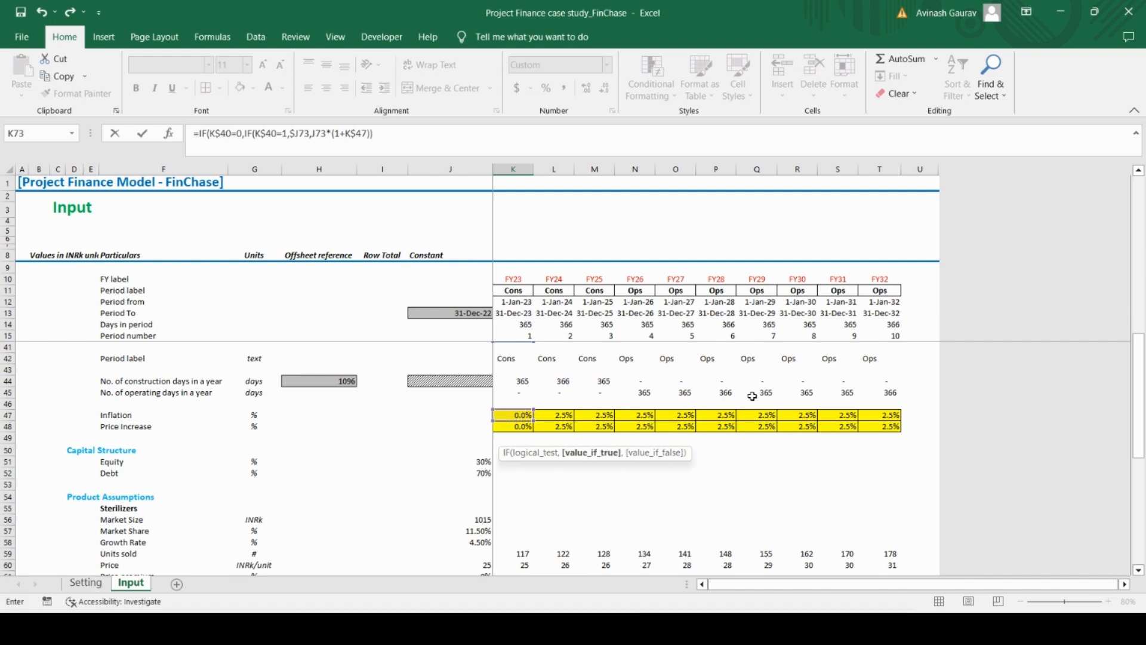
{"action": "type", "text": ")"}
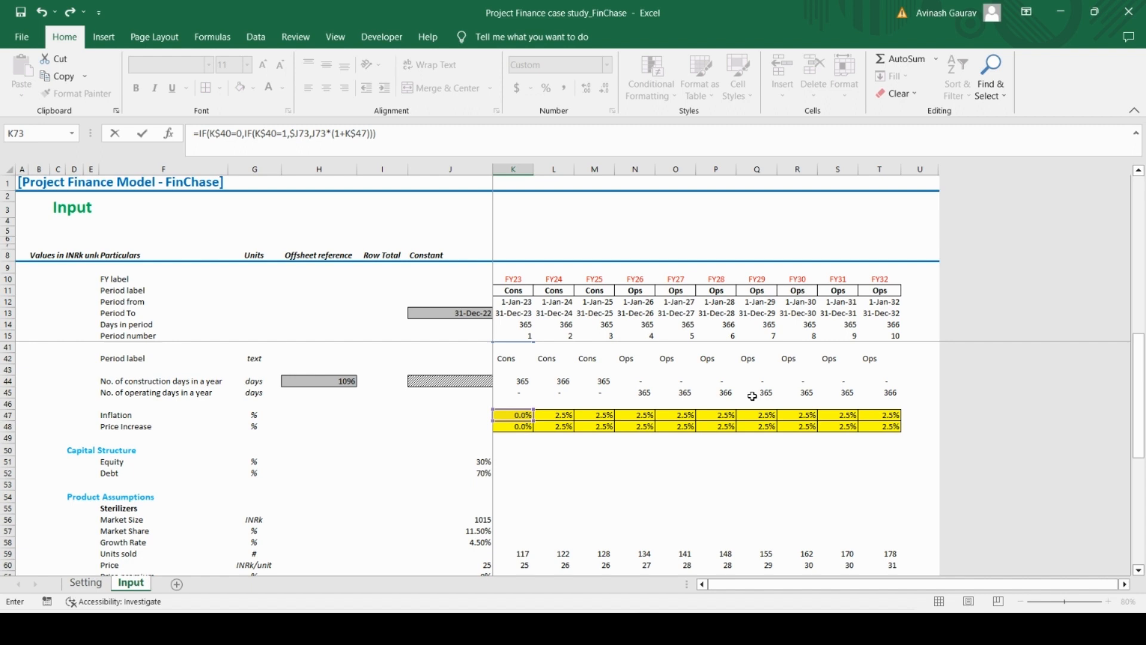
{"action": "key", "text": "ctrl+Return"}
{"action": "key", "text": "ctrl+c"}
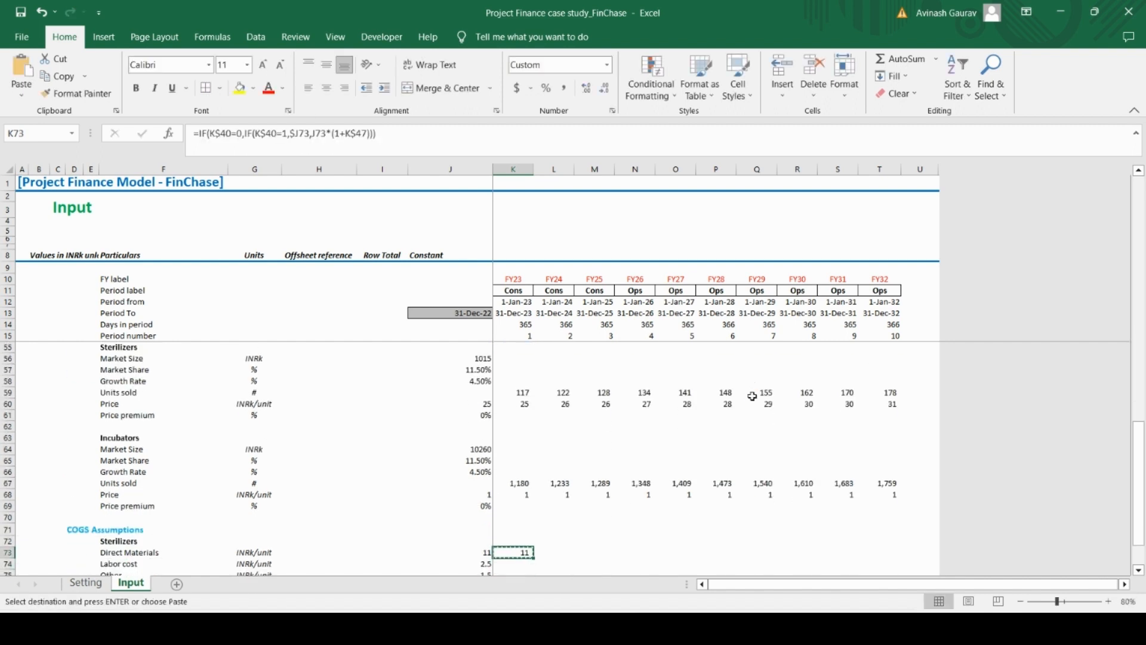
{"action": "key", "text": "shift+Right"}
{"action": "key", "text": "shift+Right"}
{"action": "key", "text": "shift+Right"}
{"action": "key", "text": "shift+Right"}
{"action": "key", "text": "shift+Right"}
{"action": "key", "text": "shift+Right"}
{"action": "key", "text": "shift+Right"}
{"action": "key", "text": "shift+Right"}
{"action": "key", "text": "shift+Right"}
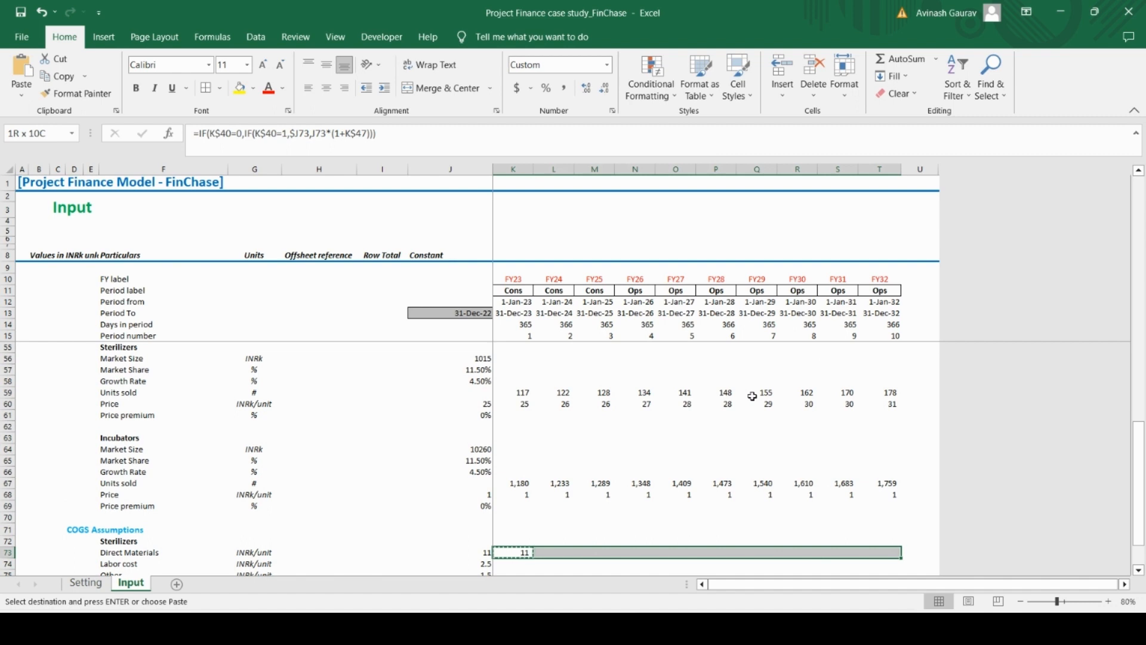
{"action": "key", "text": "Left"}
{"action": "key", "text": "Right"}
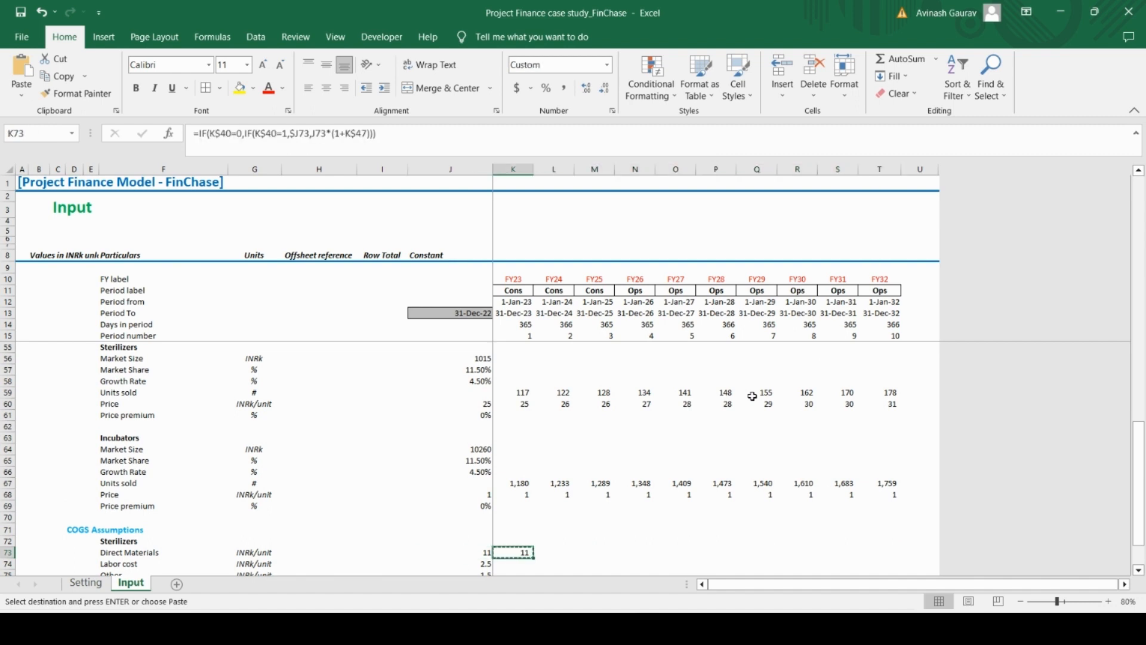
Insert 0 as the first IF's true result in K73, making it =IF(K$40=0,0,IF(K$40=1,$J73,J73*(1+K$47)))
{"action": "left_click", "coordinate": [245, 134]}
{"action": "type", "text": ","}
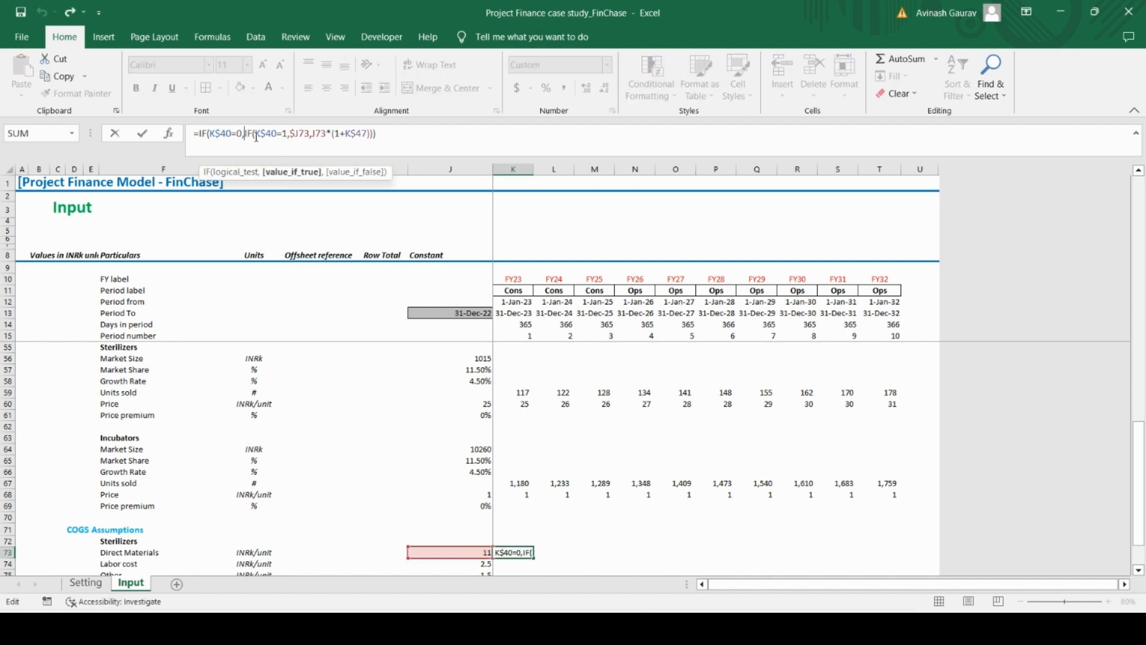
{"action": "type", "text": "0,"}
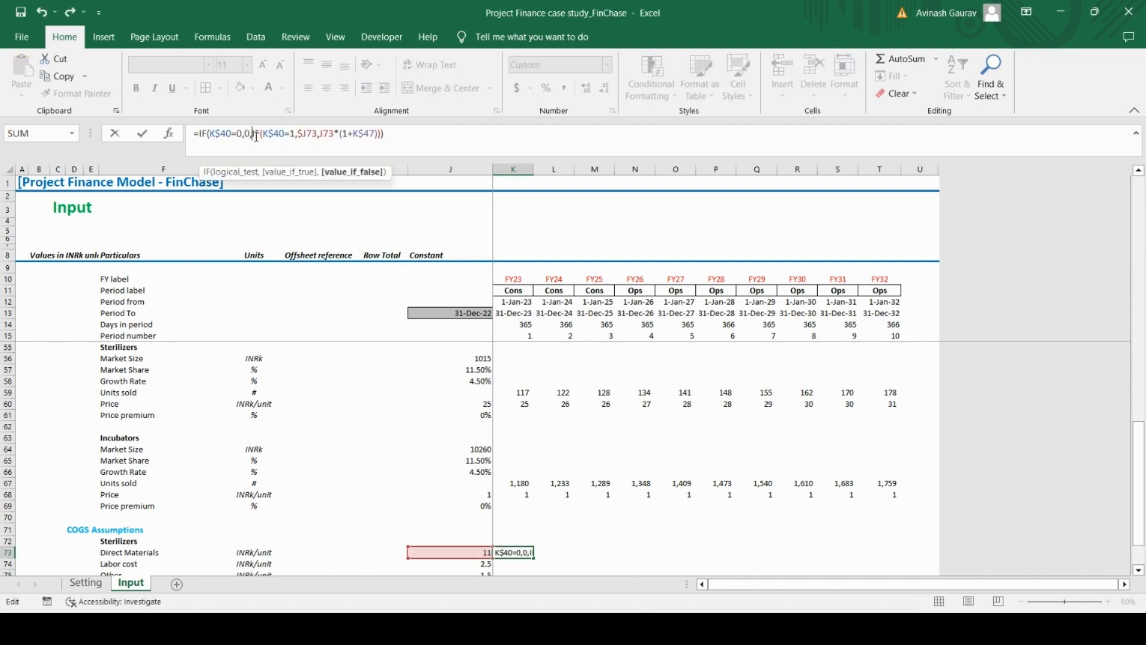
{"action": "key", "text": "ctrl+Return"}
Copy the Direct Materials formula from K73 across the forecast years through T73
{"action": "key", "text": "ctrl+c"}
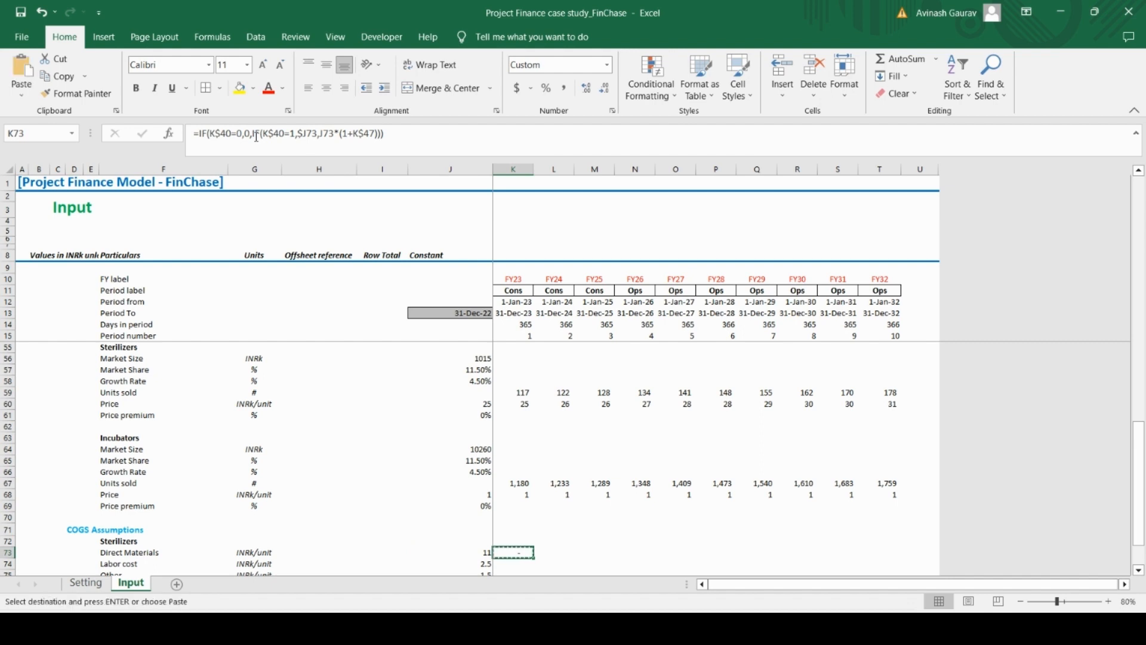
{"action": "key", "text": "shift+Right"}
{"action": "key", "text": "shift+Right"}
{"action": "key", "text": "shift+Right"}
{"action": "key", "text": "shift+Right"}
{"action": "key", "text": "shift+Right"}
{"action": "key", "text": "shift+Right"}
{"action": "key", "text": "shift+Right"}
{"action": "key", "text": "shift+Right"}
{"action": "key", "text": "shift+Right"}
{"action": "key", "text": "ctrl+v"}
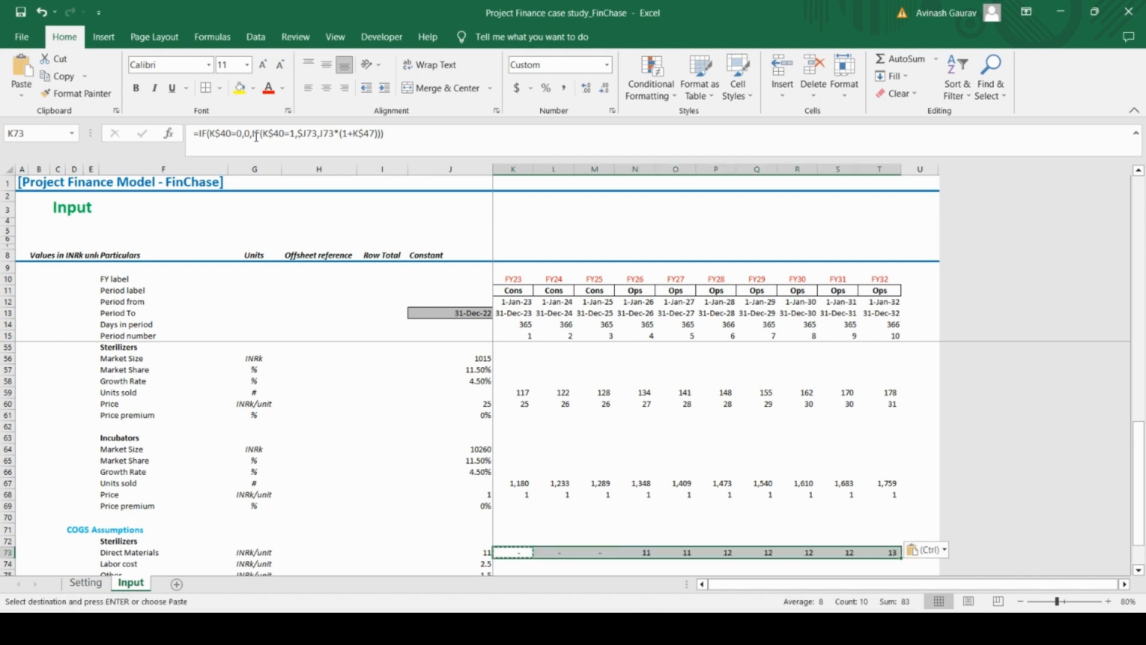
Copy the Direct Materials formulas in K73:T73 down to the Labor cost and Other rows through T75
{"action": "key", "text": "ctrl+c"}
{"action": "key", "text": "shift+Down"}
{"action": "key", "text": "shift+Down"}
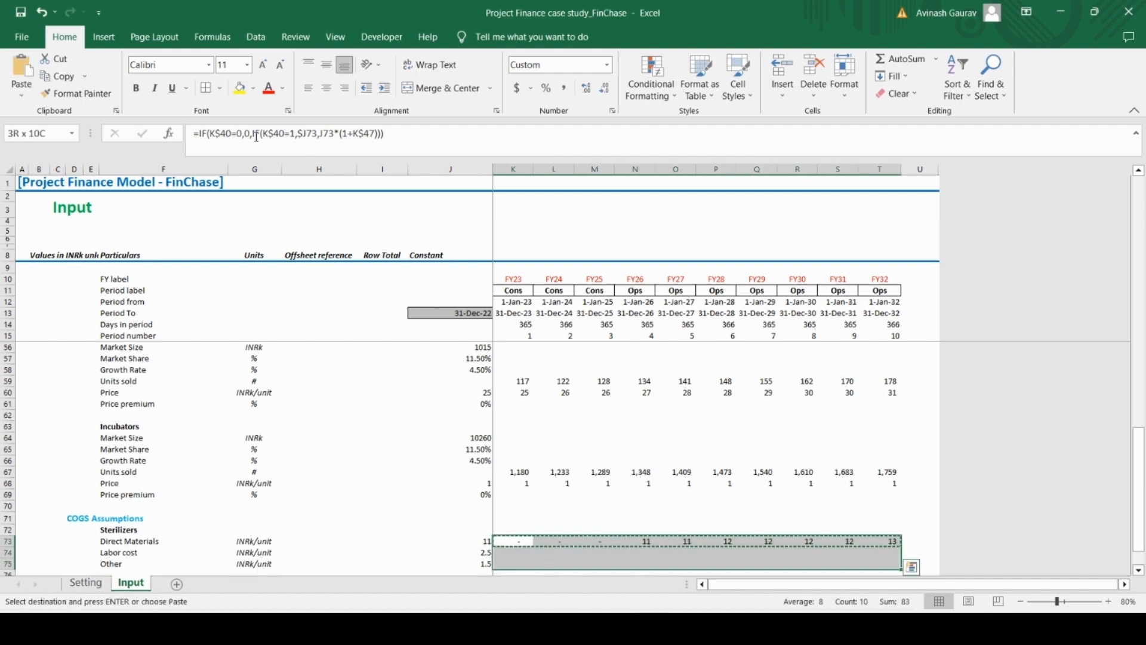
{"action": "key", "text": "ctrl+v"}
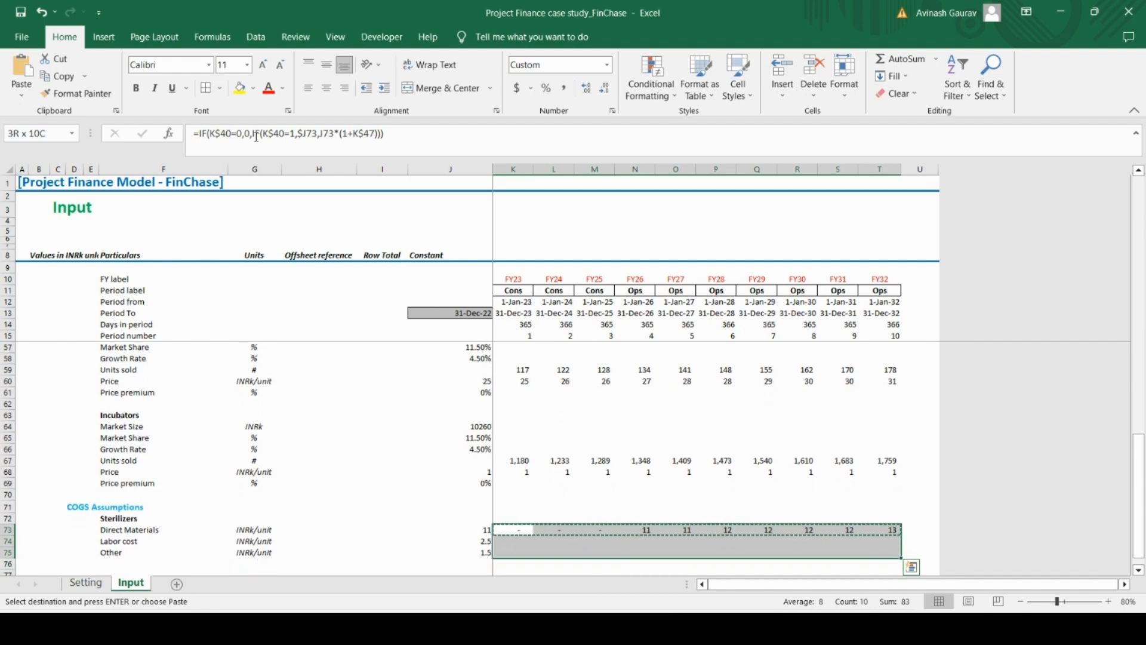
Show the Sterilizers unit costs in K73:T75 with two decimal places
{"action": "left_click", "coordinate": [587, 91]}
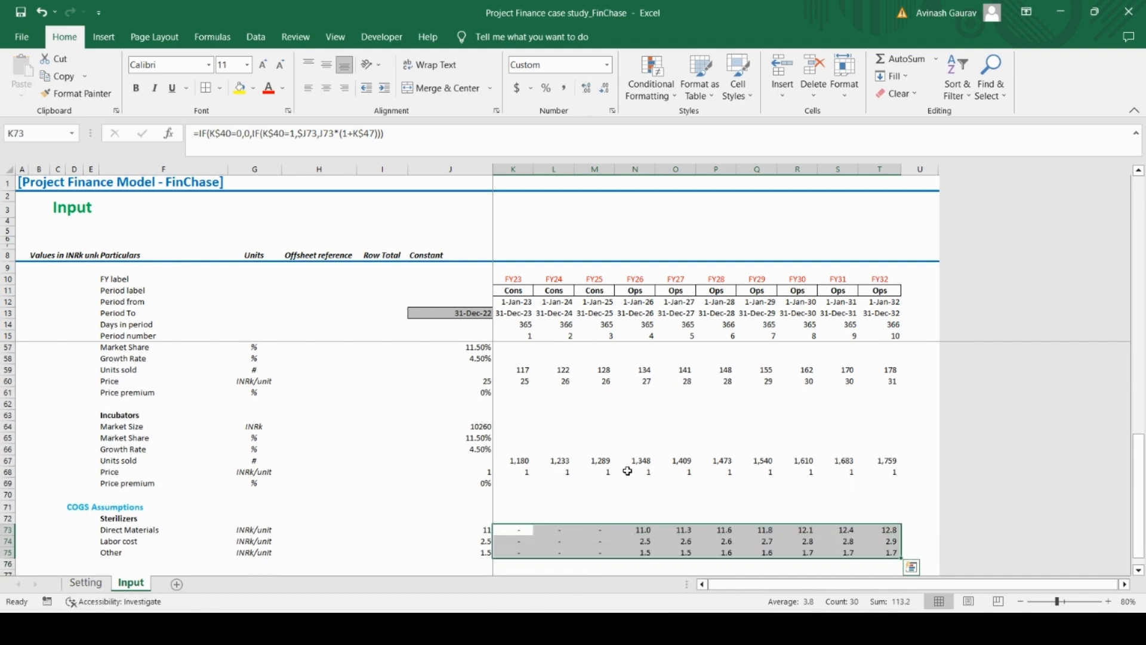
{"action": "left_click", "coordinate": [589, 90]}
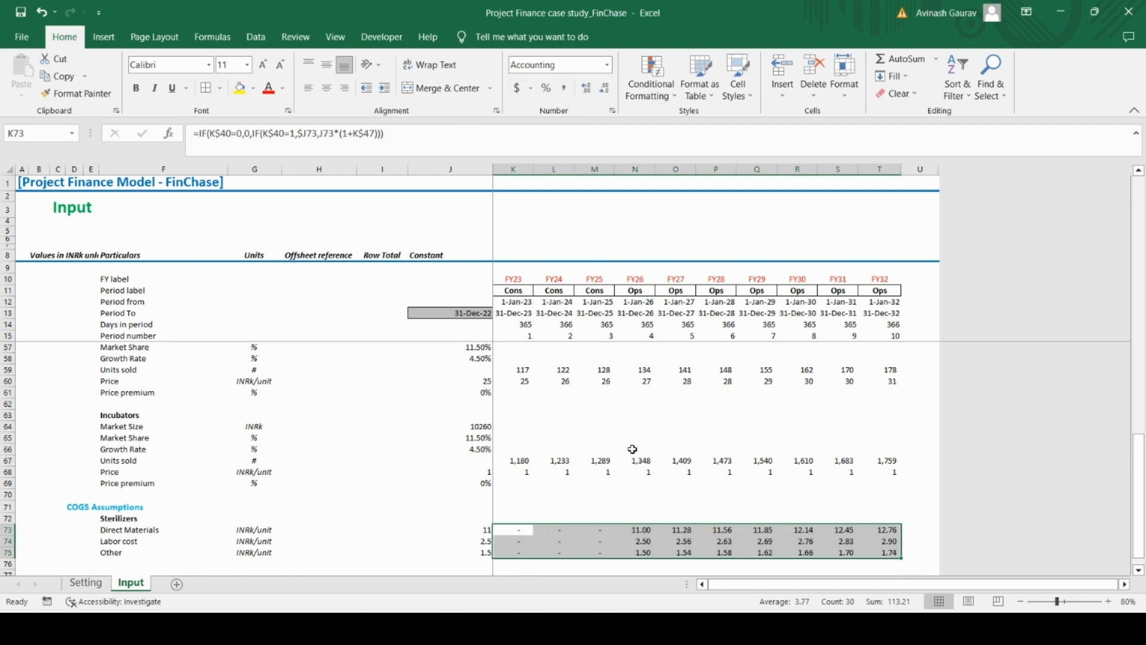
{"action": "left_click", "coordinate": [514, 533]}
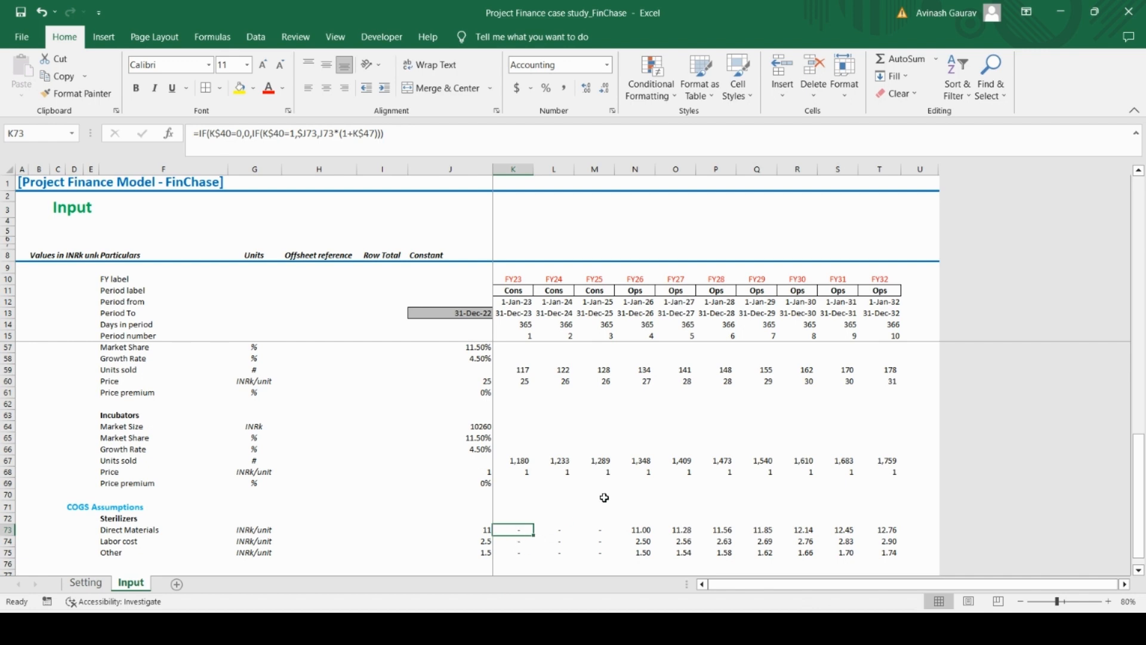
{"action": "left_click", "coordinate": [635, 530]}
{"action": "left_click", "coordinate": [517, 532]}
Copy the Incubators heading from F63 to F77, below the Sterilizers COGS rows
{"action": "key", "text": "Left"}
{"action": "key", "text": "Left"}
{"action": "key", "text": "Left"}
{"action": "key", "text": "Left"}
{"action": "key", "text": "Left"}
{"action": "key", "text": "Left"}
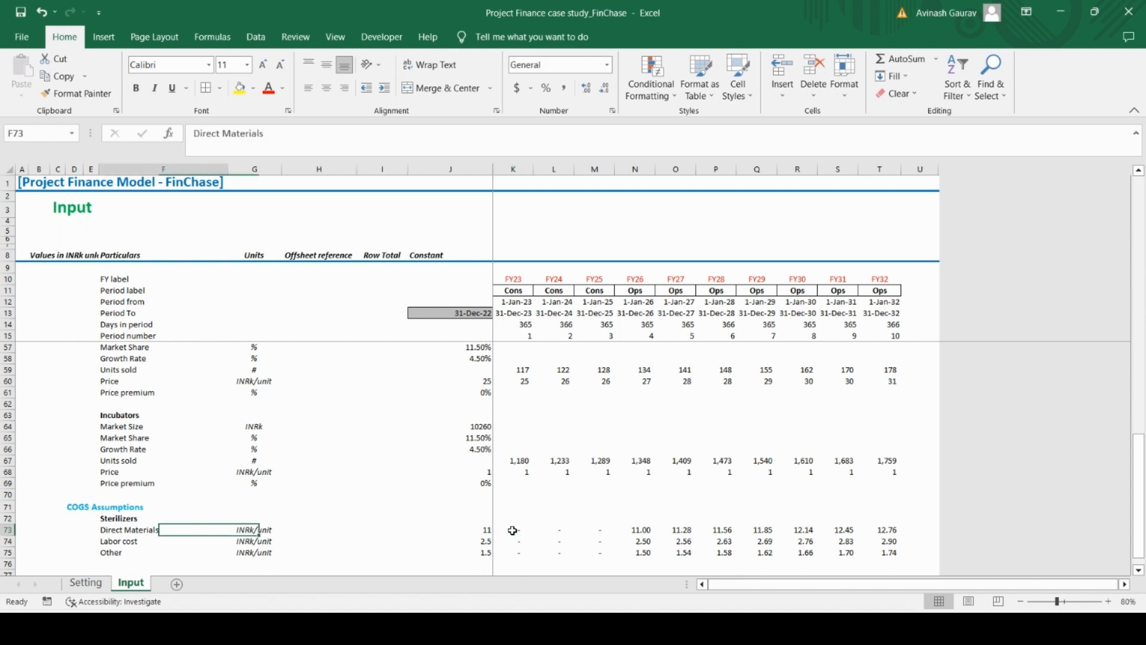
{"action": "key", "text": "Up"}
{"action": "key", "text": "Up"}
{"action": "key", "text": "Up"}
{"action": "key", "text": "Up"}
{"action": "key", "text": "Up"}
{"action": "key", "text": "Up"}
{"action": "key", "text": "Up"}
{"action": "key", "text": "Up"}
{"action": "key", "text": "Up"}
{"action": "key", "text": "Up"}
{"action": "key", "text": "Right"}
{"action": "key", "text": "shift+Down"}
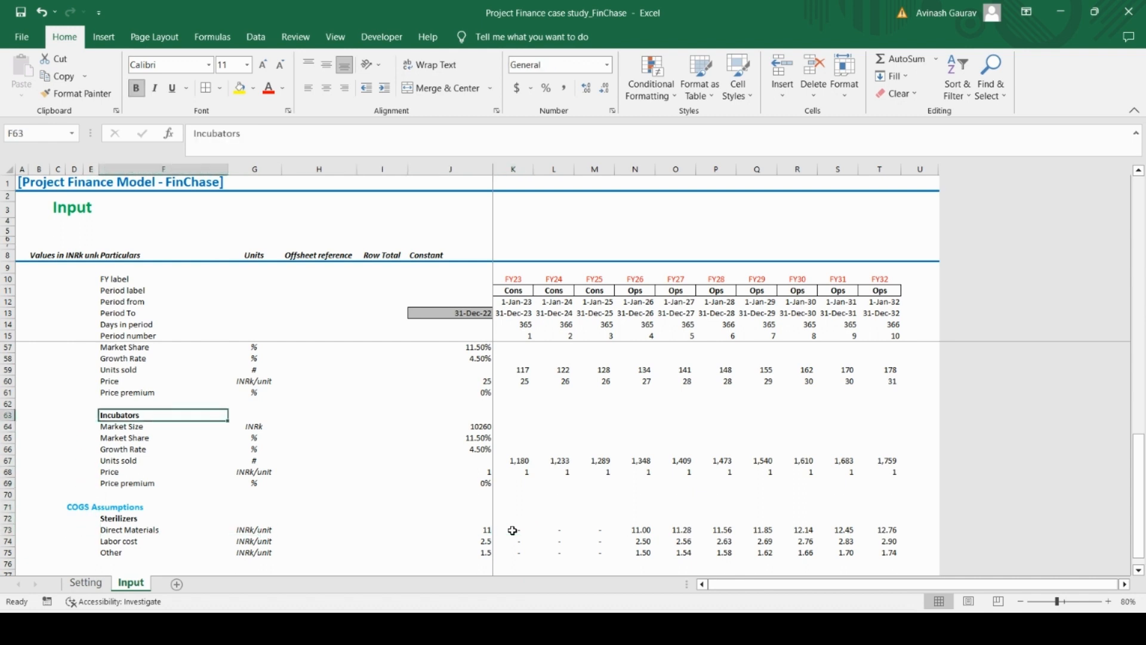
{"action": "key", "text": "ctrl+c"}
{"action": "key", "text": "Down"}
{"action": "key", "text": "Down"}
{"action": "key", "text": "Down"}
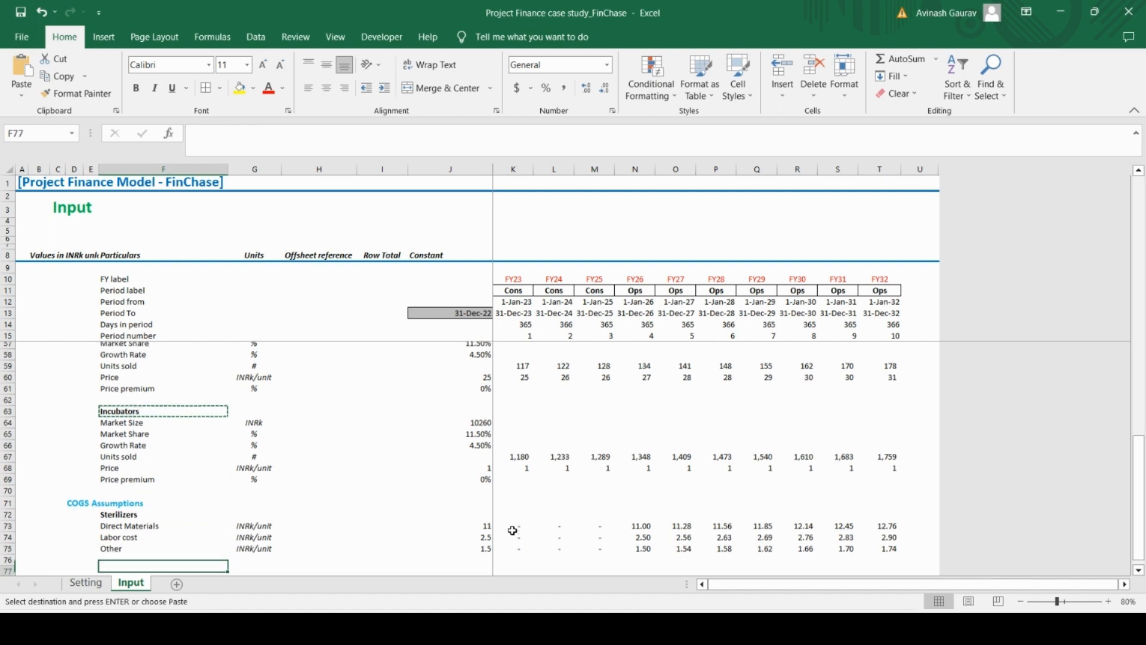
{"action": "key", "text": "ctrl+v"}
{"action": "key", "text": "Up"}
{"action": "key", "text": "Up"}
{"action": "key", "text": "Up"}
{"action": "key", "text": "Up"}
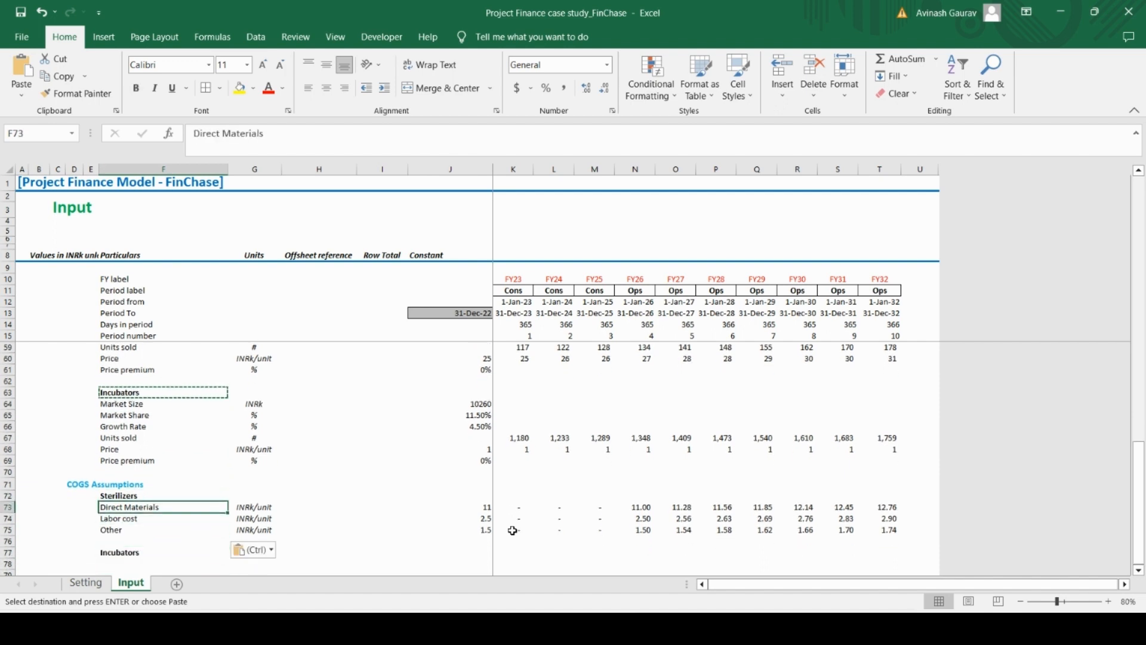
{"action": "key", "text": "shift+Down"}
{"action": "key", "text": "shift+Down"}
{"action": "key", "text": "shift+Right"}
{"action": "key", "text": "ctrl+c"}
{"action": "key", "text": "Down"}
{"action": "key", "text": "Down"}
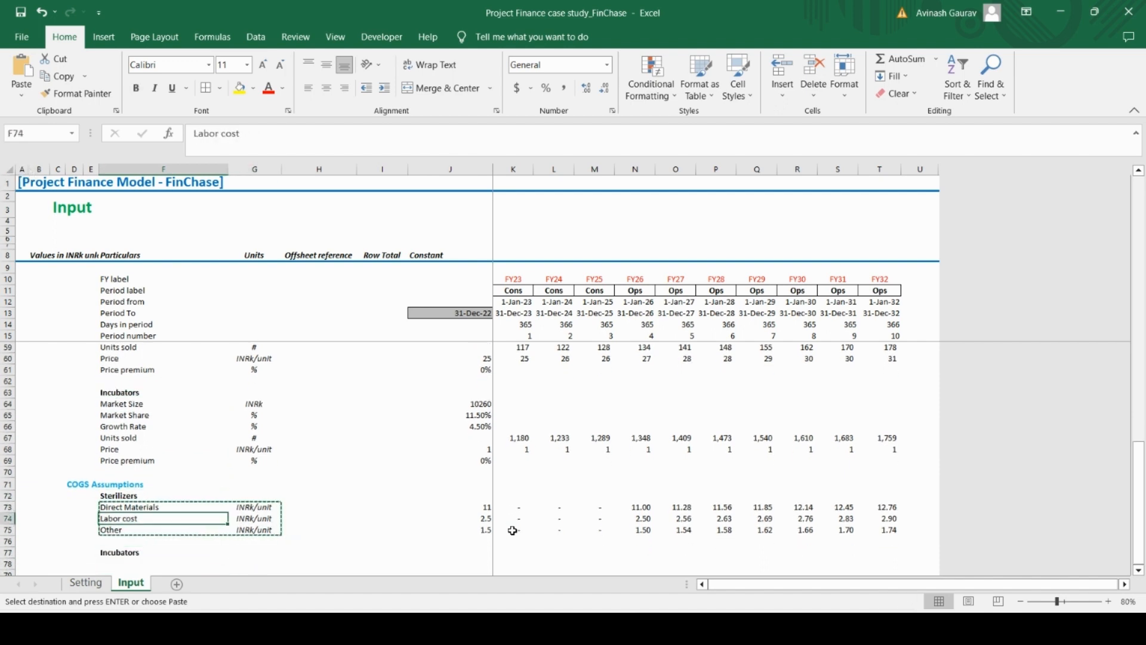
Copy the Sterilizers Direct Materials, Labor cost and Other rows (F73:T75) under the Incubators heading, starting at F78
{"action": "key", "text": "Up"}
{"action": "key", "text": "Up"}
{"action": "key", "text": "shift+Down"}
{"action": "key", "text": "shift+Down"}
{"action": "key", "text": "shift+Right"}
{"action": "key", "text": "ctrl+shift+Right"}
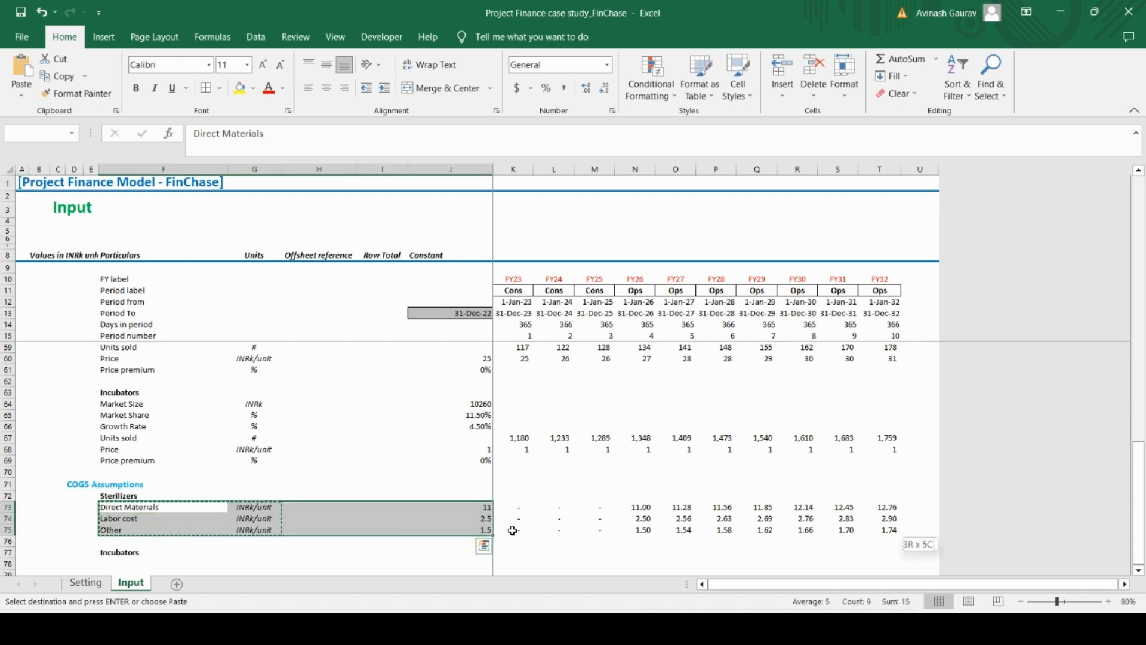
{"action": "key", "text": "ctrl+shift+Right"}
{"action": "key", "text": "ctrl+c"}
{"action": "key", "text": "Down"}
{"action": "key", "text": "Down"}
{"action": "key", "text": "Down"}
{"action": "key", "text": "Down"}
{"action": "key", "text": "Down"}
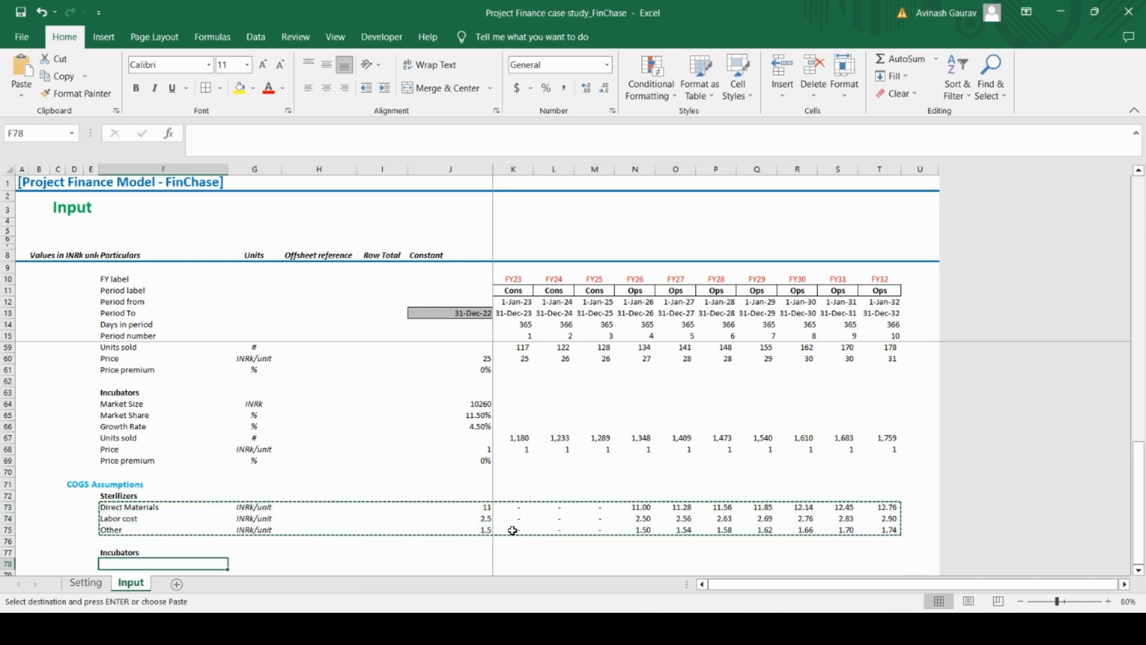
{"action": "key", "text": "ctrl+v"}
{"action": "key", "text": "Down"}
{"action": "key", "text": "Up"}
Look up the Incubators unit costs in the Case Study PDF and set Direct Materials in J78 to 0.6
{"action": "key", "text": "Right"}
{"action": "key", "text": "Right"}
{"action": "key", "text": "Right"}
{"action": "key", "text": "Right"}
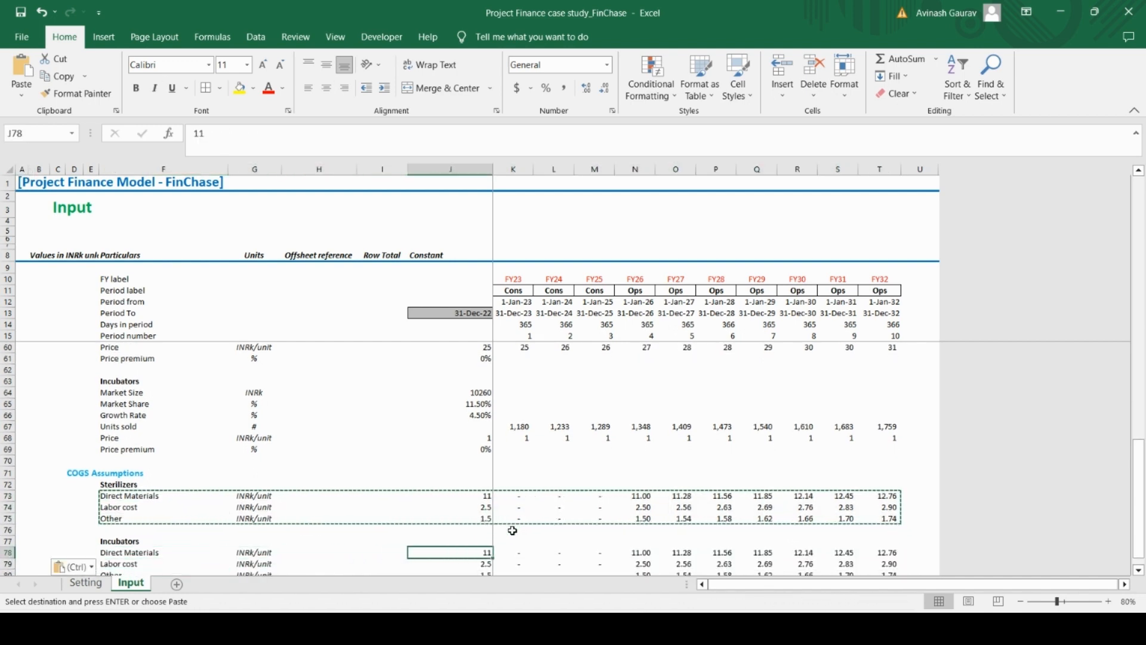
{"action": "key", "text": "Right"}
{"action": "key", "text": "Left"}
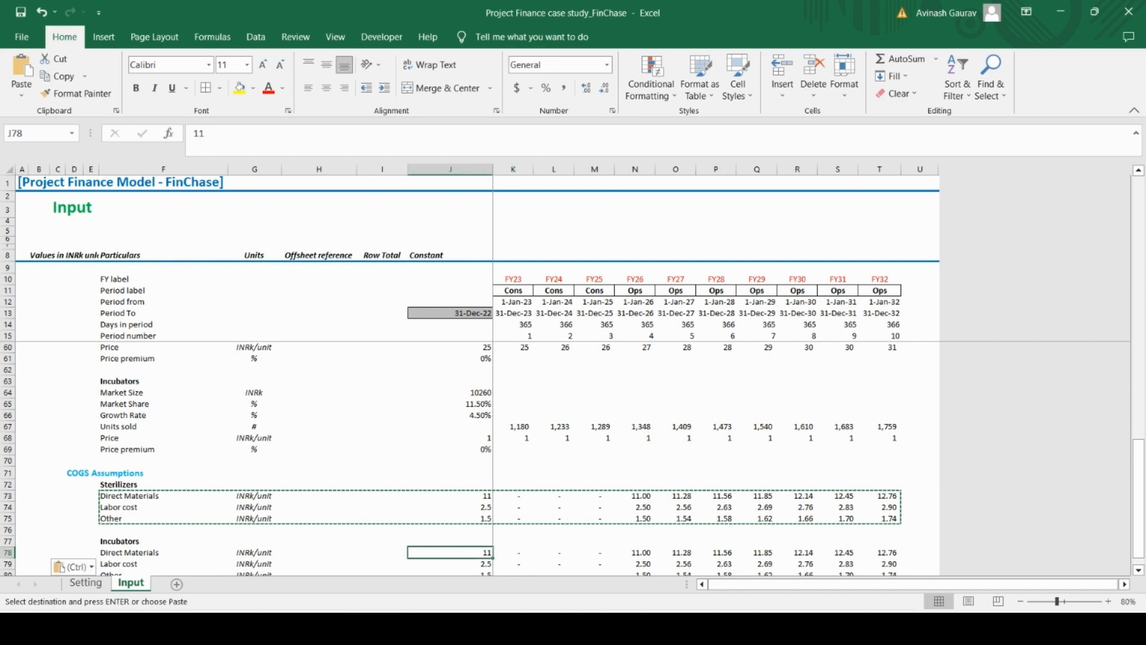
{"action": "mouse_move", "coordinate": [679, 627]}
{"action": "left_click", "coordinate": [663, 552]}
{"action": "scroll", "coordinate": [599, 478], "scroll_direction": "down", "scroll_amount": 4}
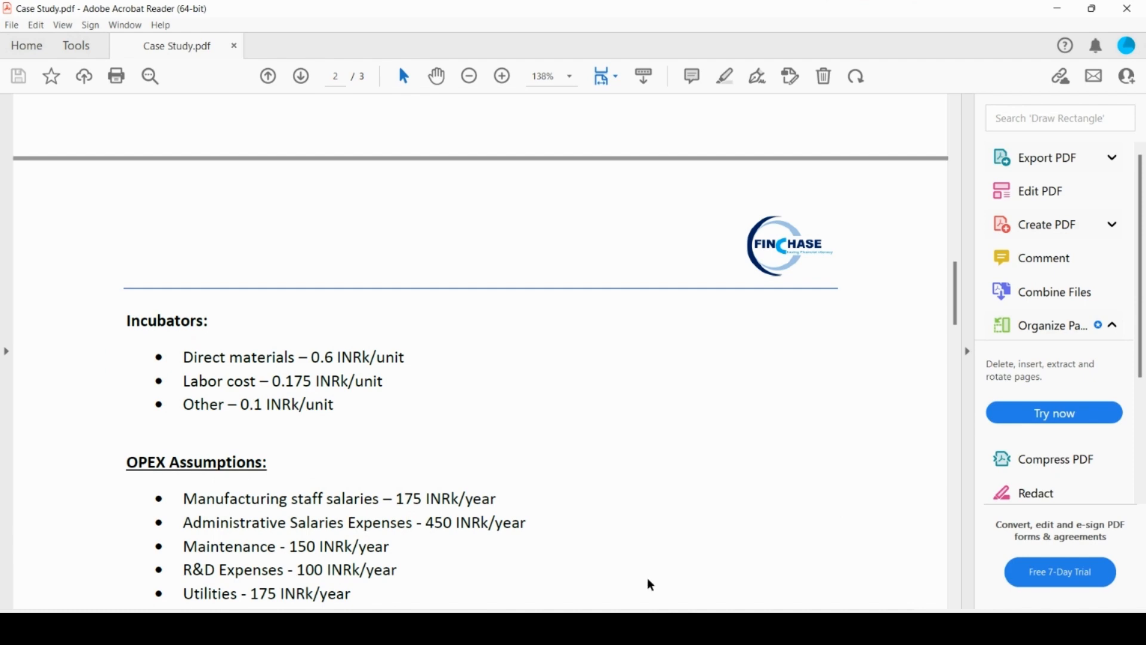
{"action": "left_click", "coordinate": [678, 627]}
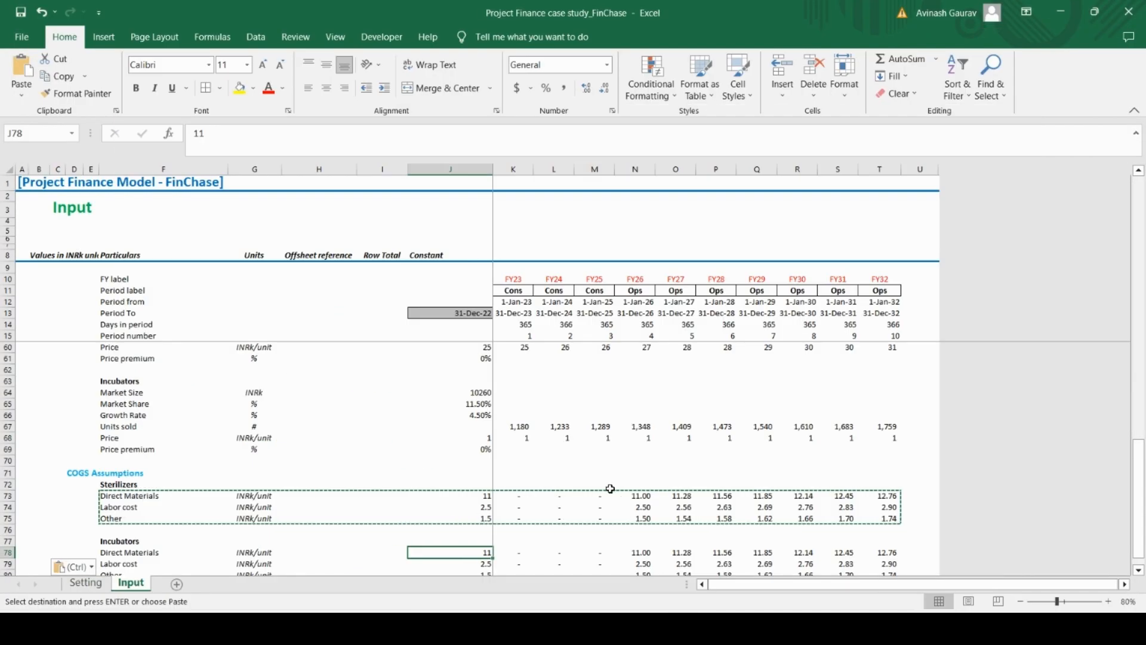
{"action": "type", "text": "0."}
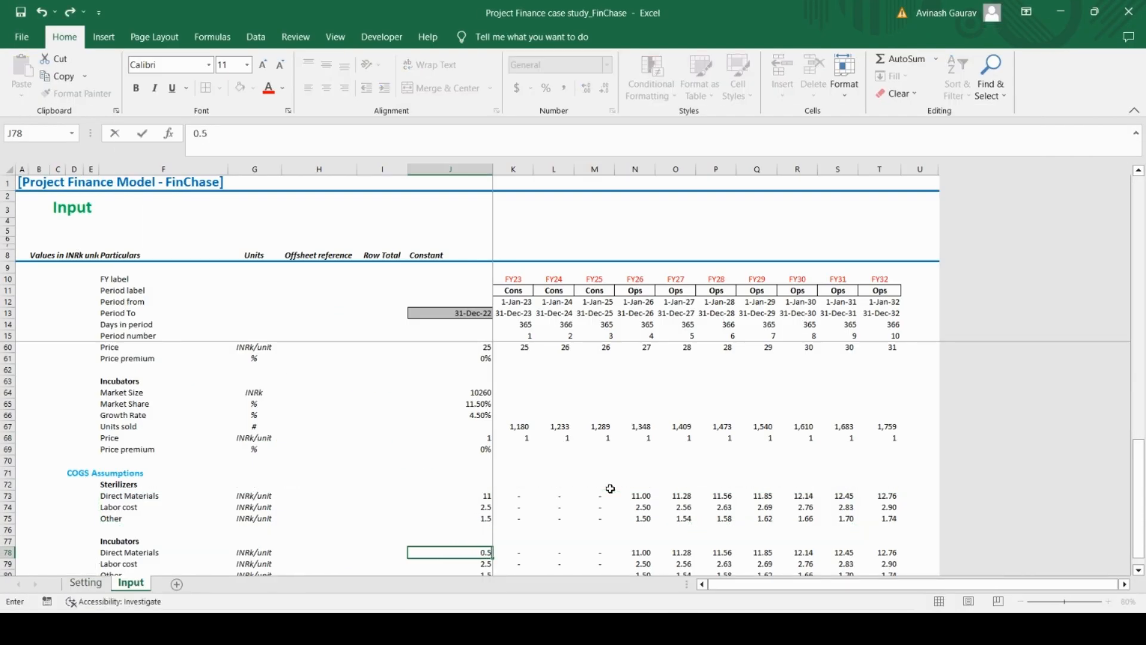
{"action": "type", "text": "6"}
{"action": "key", "text": "Return"}
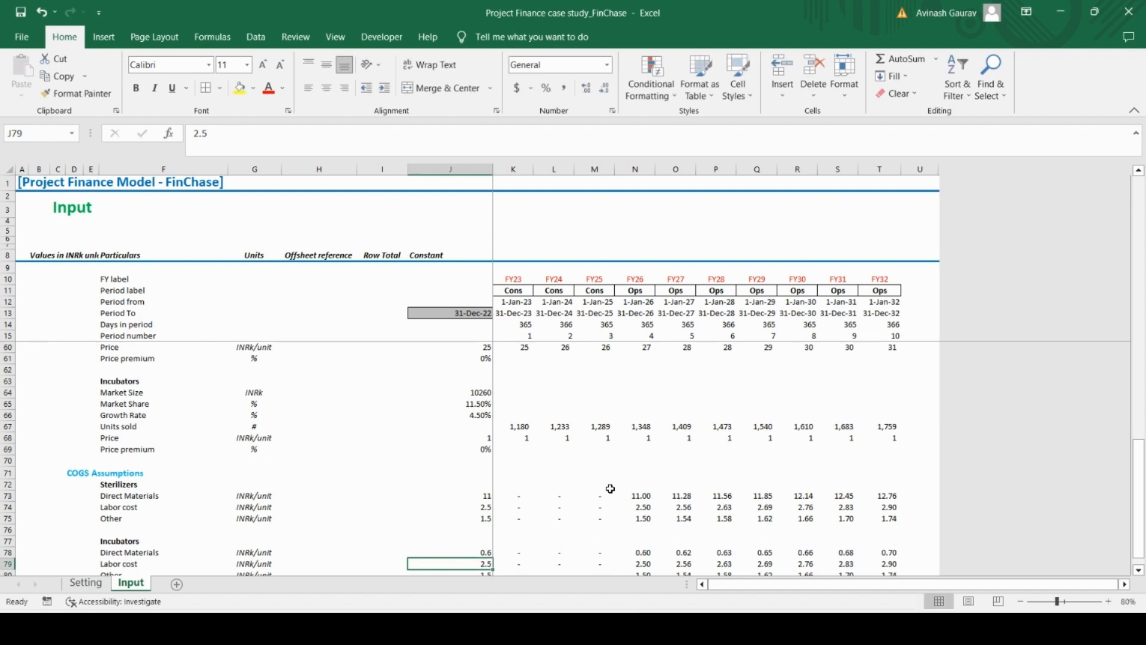
Set the Incubators Labor cost in J79 to 0.175 and Other in J80 to 0.1
{"action": "type", "text": "0.175"}
{"action": "key", "text": "Return"}
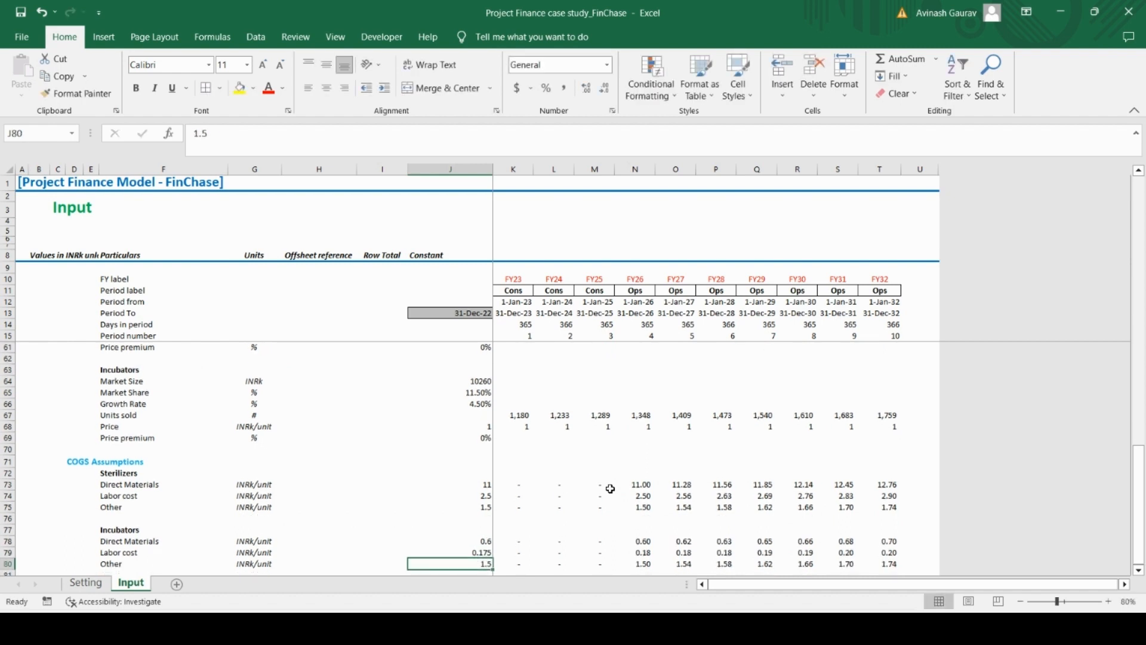
{"action": "type", "text": "0.1"}
{"action": "key", "text": "Return"}
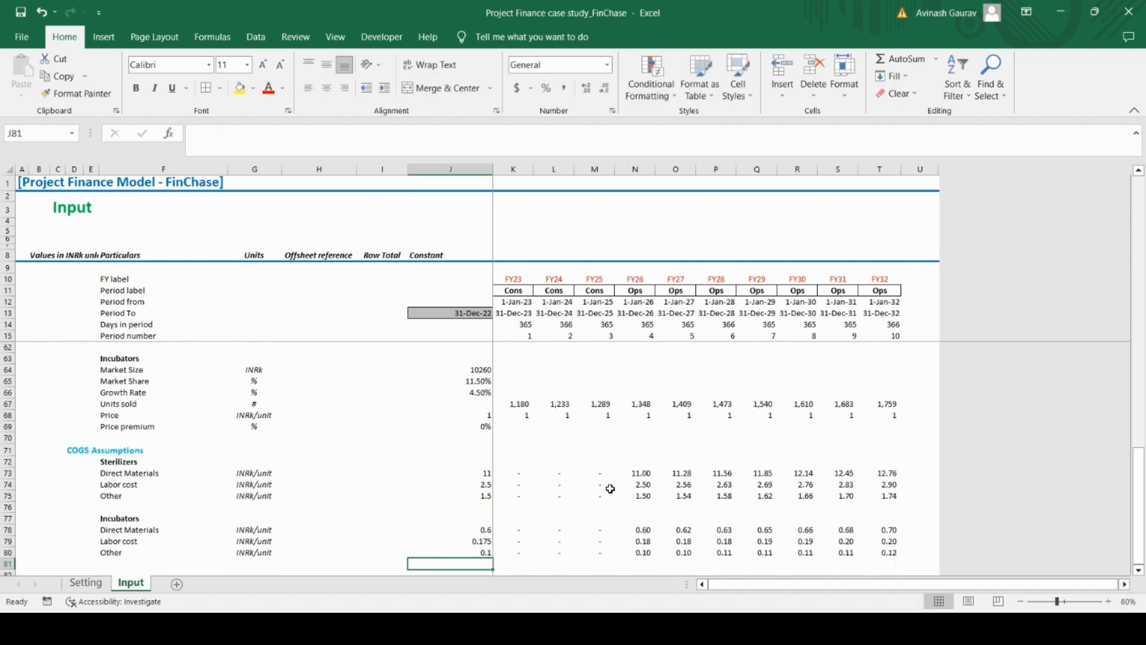
Check the copied Incubators cost formulas in K78, K79 and K80
{"action": "key", "text": "Up"}
{"action": "key", "text": "Up"}
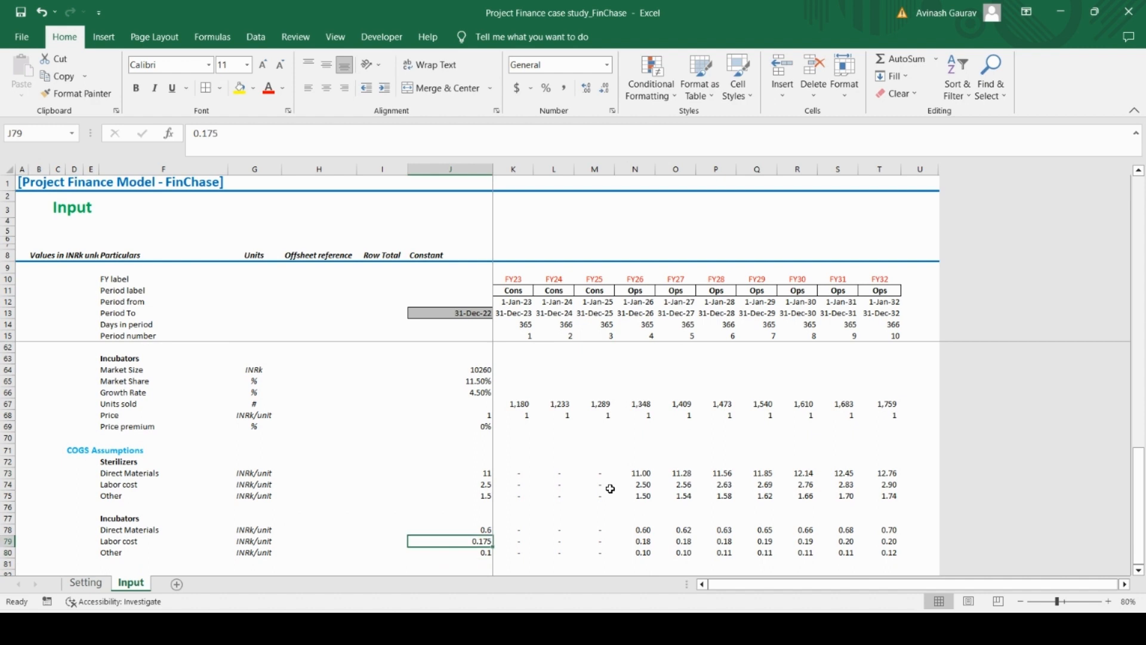
{"action": "left_click", "coordinate": [517, 534]}
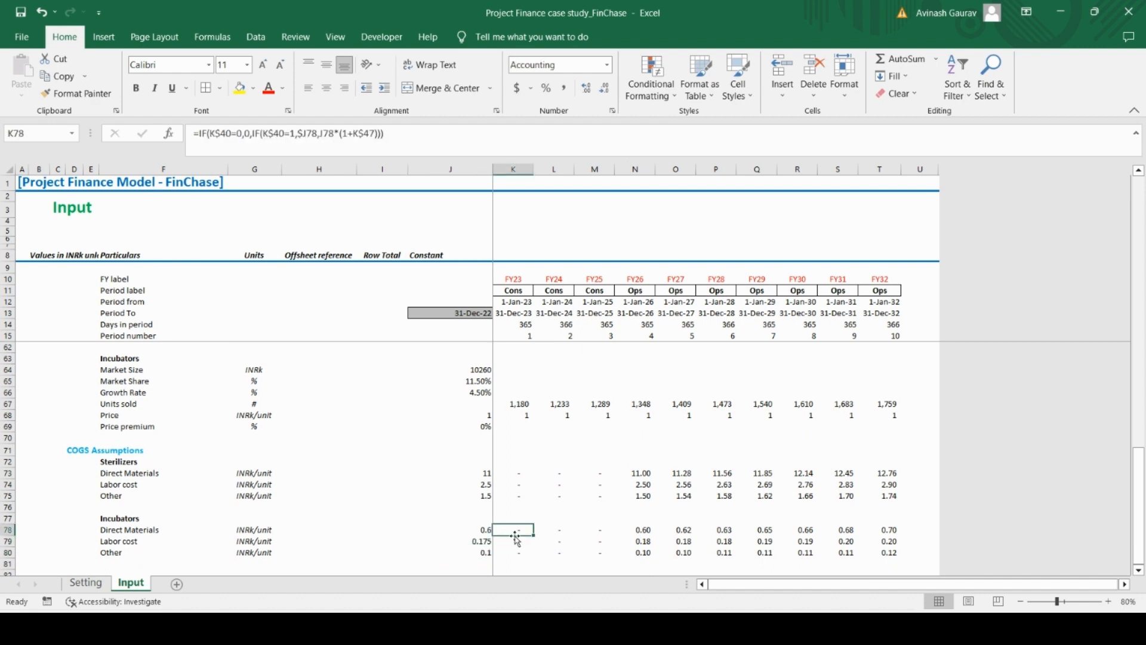
{"action": "left_click", "coordinate": [512, 541]}
{"action": "left_click", "coordinate": [525, 551]}
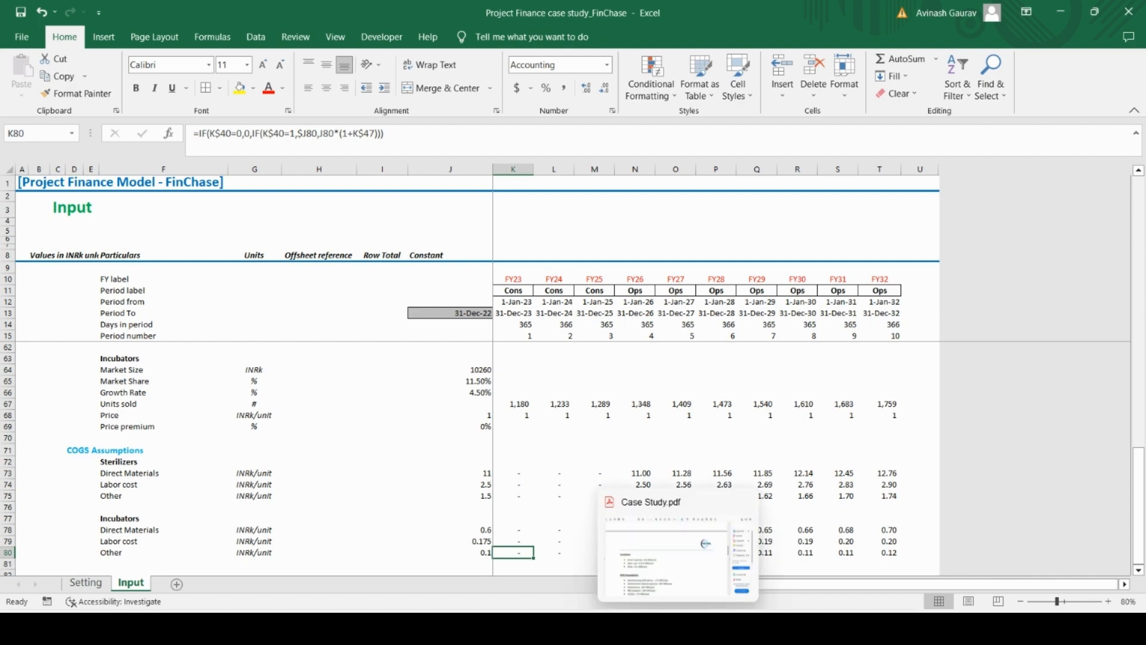
Examine the OPEX Assumptions in the Case Study PDF and the free rows below Incubators on the Input sheet
{"action": "left_click", "coordinate": [689, 498]}
{"action": "scroll", "coordinate": [525, 488], "scroll_direction": "down", "scroll_amount": 4}
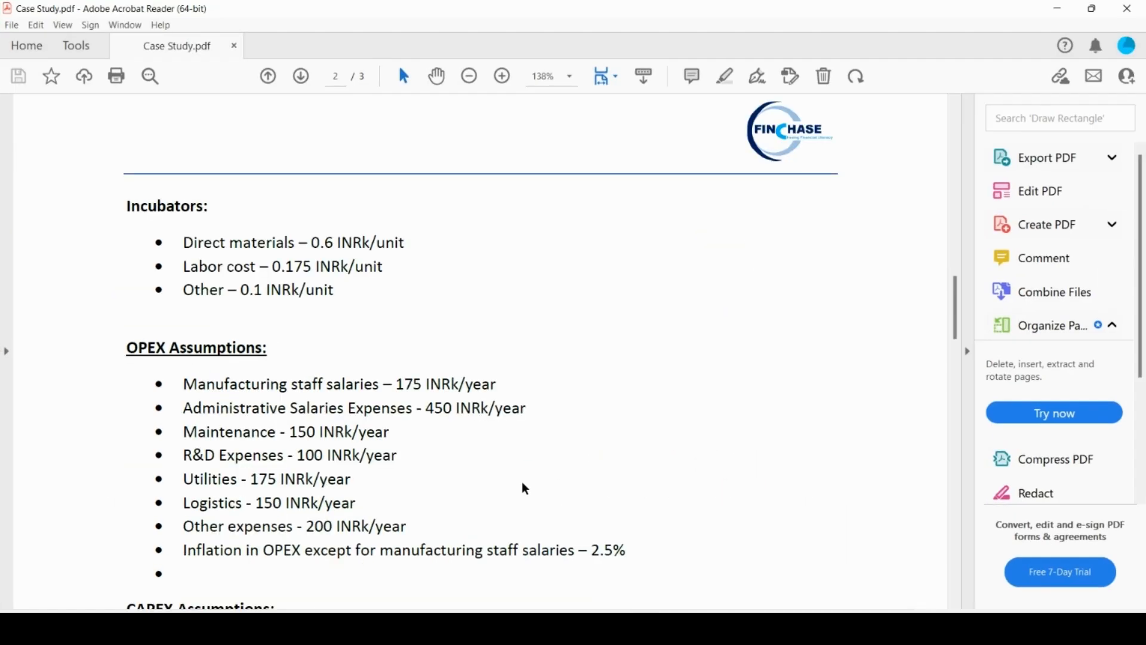
{"action": "scroll", "coordinate": [508, 463], "scroll_direction": "down", "scroll_amount": 4}
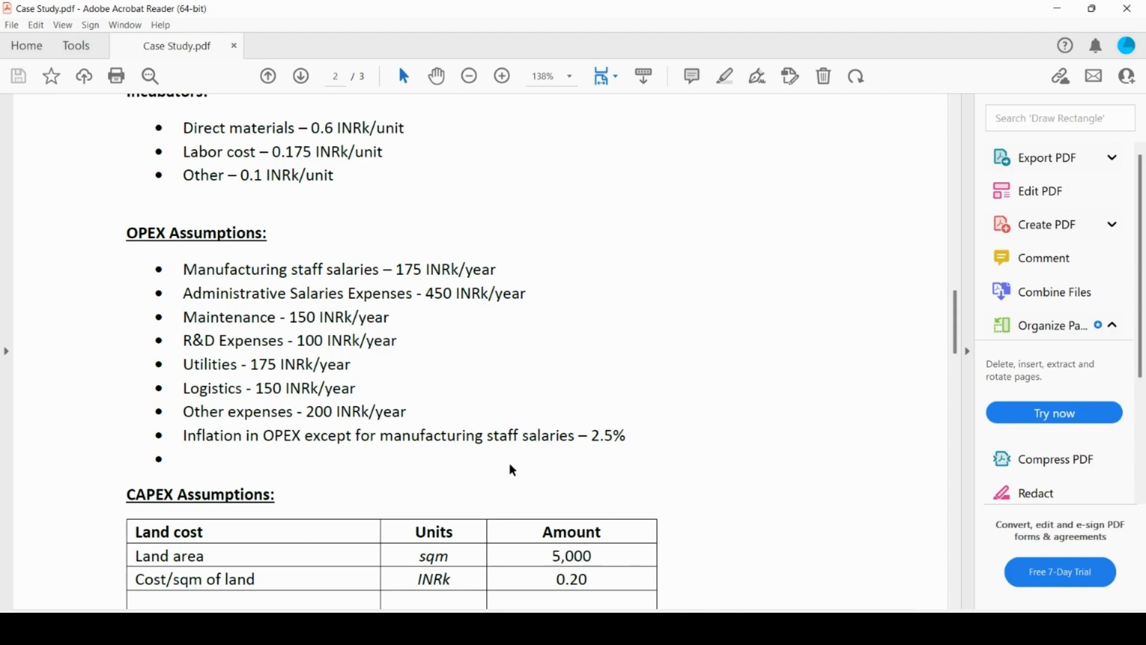
{"action": "key", "text": "alt+Tab"}
{"action": "scroll", "coordinate": [591, 442], "scroll_direction": "up", "scroll_amount": 10}
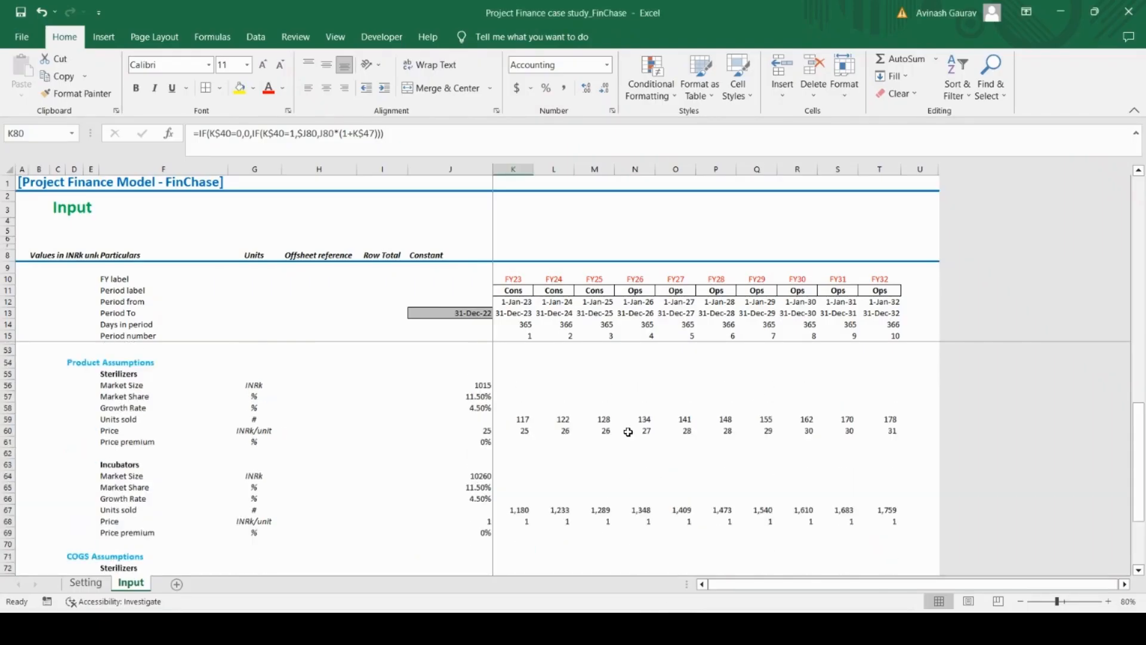
{"action": "scroll", "coordinate": [591, 443], "scroll_direction": "down", "scroll_amount": 12}
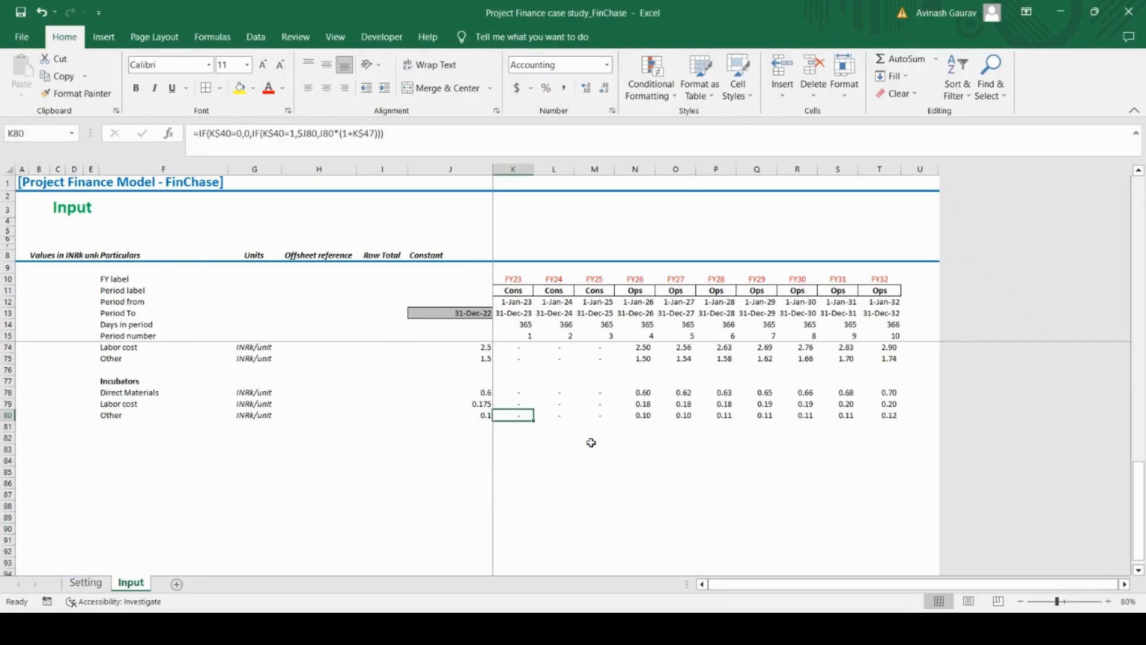
{"action": "scroll", "coordinate": [545, 475], "scroll_direction": "up", "scroll_amount": 5}
{"action": "scroll", "coordinate": [545, 477], "scroll_direction": "down", "scroll_amount": 5}
{"action": "left_click", "coordinate": [110, 438]}
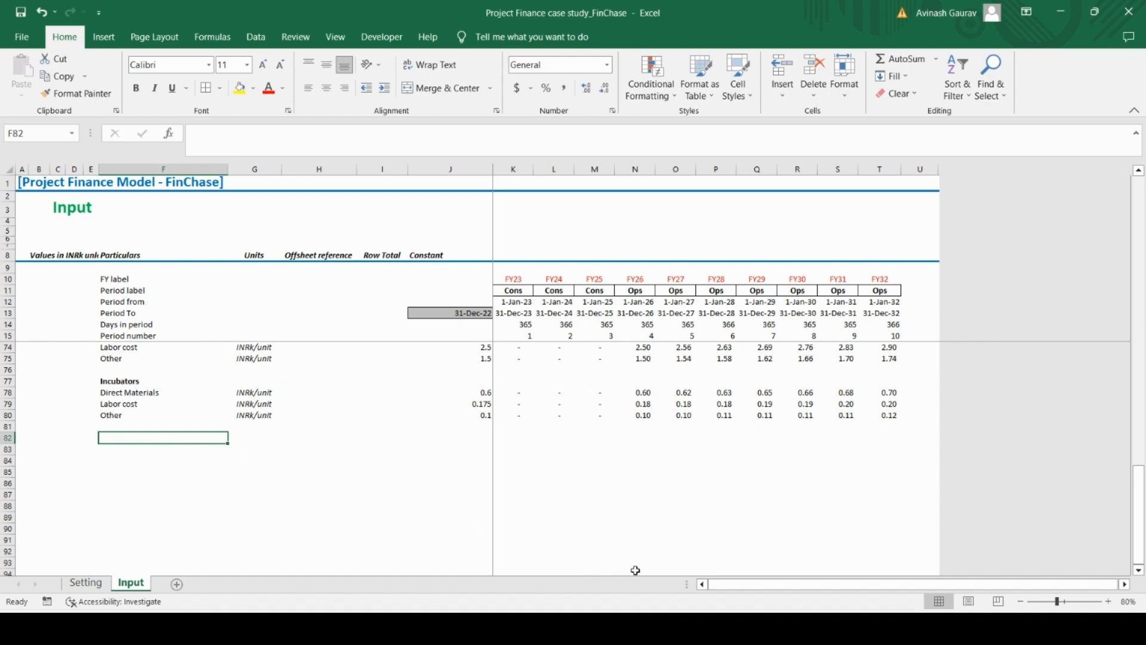
{"action": "key", "text": "alt+Tab"}
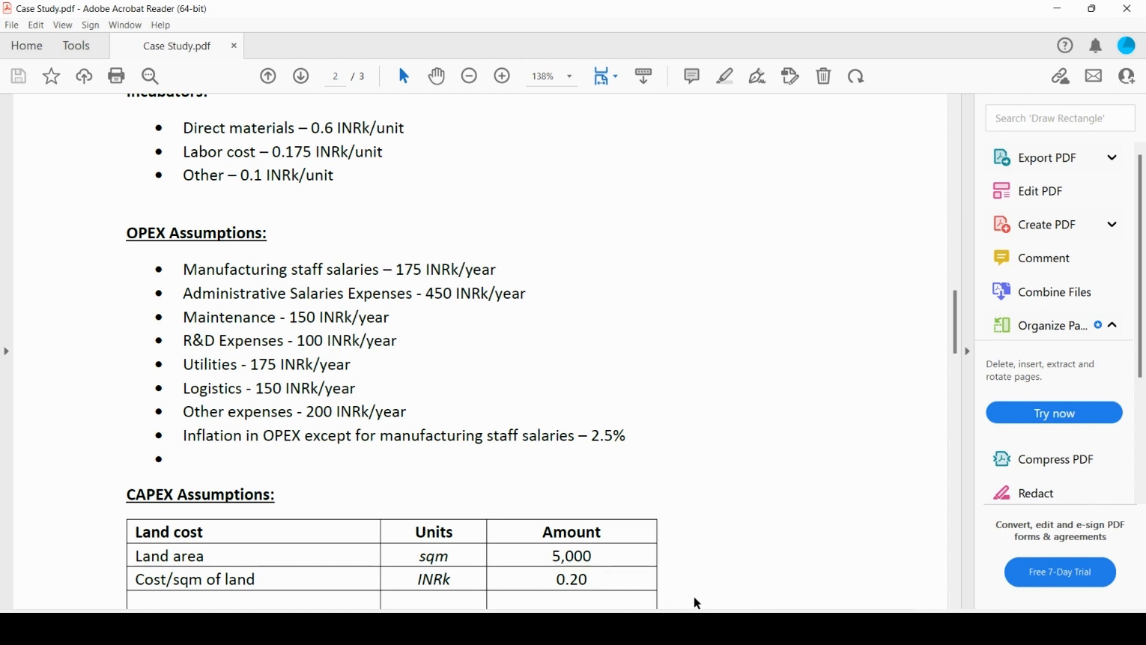
{"action": "mouse_move", "coordinate": [679, 628]}
{"action": "key", "text": "alt+Tab"}
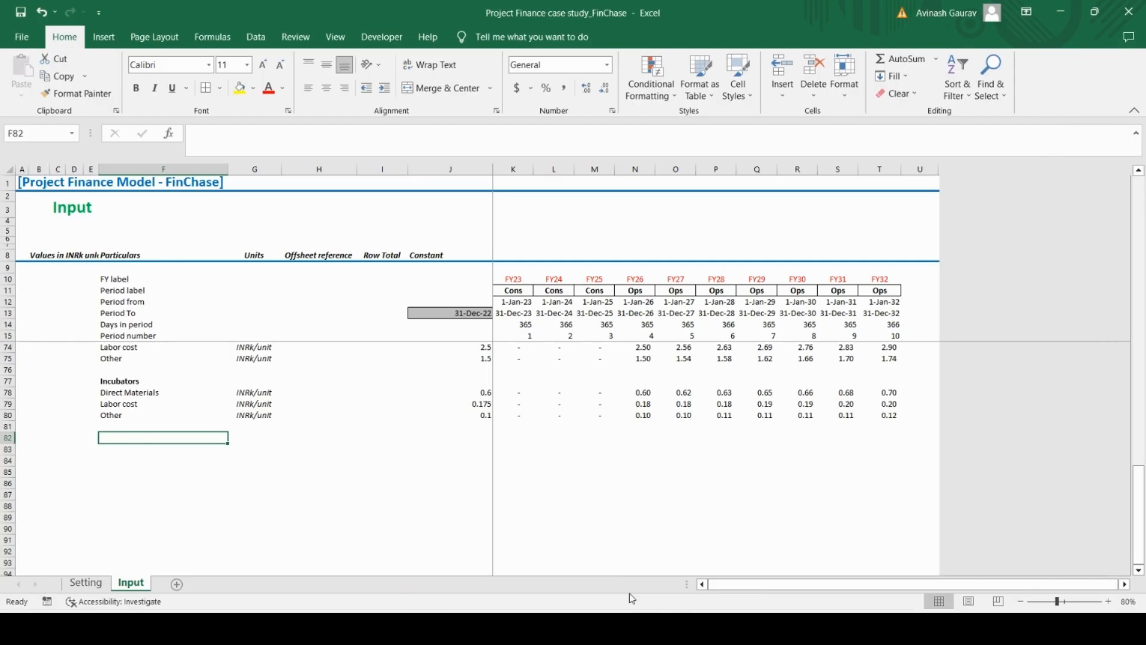
{"action": "left_click", "coordinate": [507, 438]}
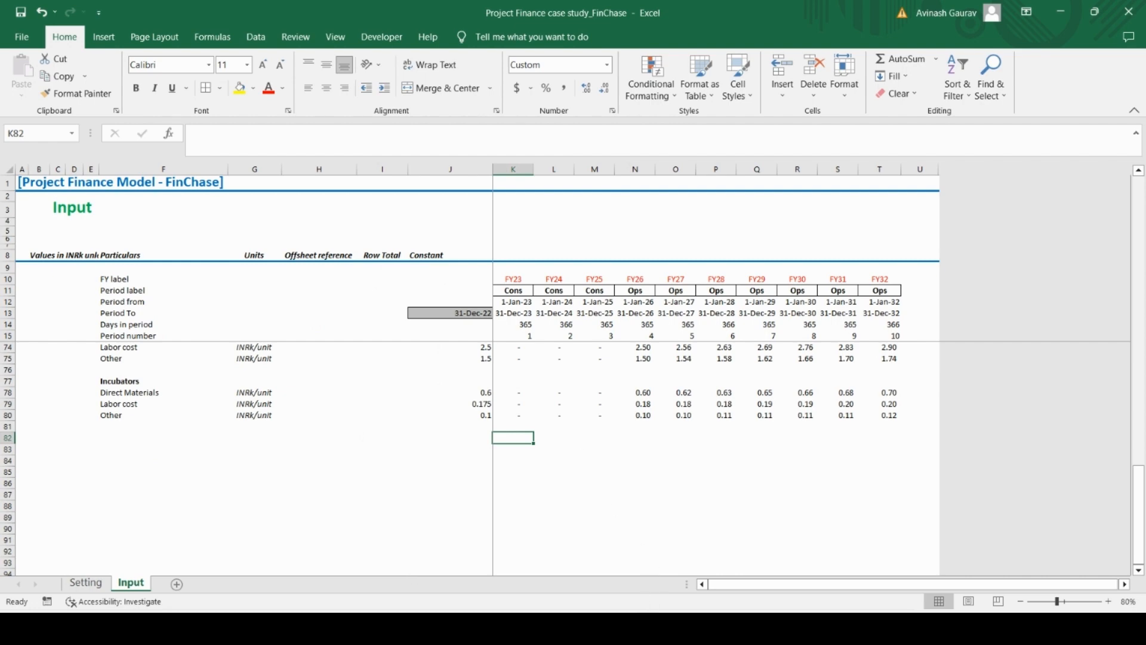
Copy the text "Manufacturing staff salaries" from the Case Study PDF and return to cell F83 of the Input sheet
{"action": "left_click", "coordinate": [644, 628]}
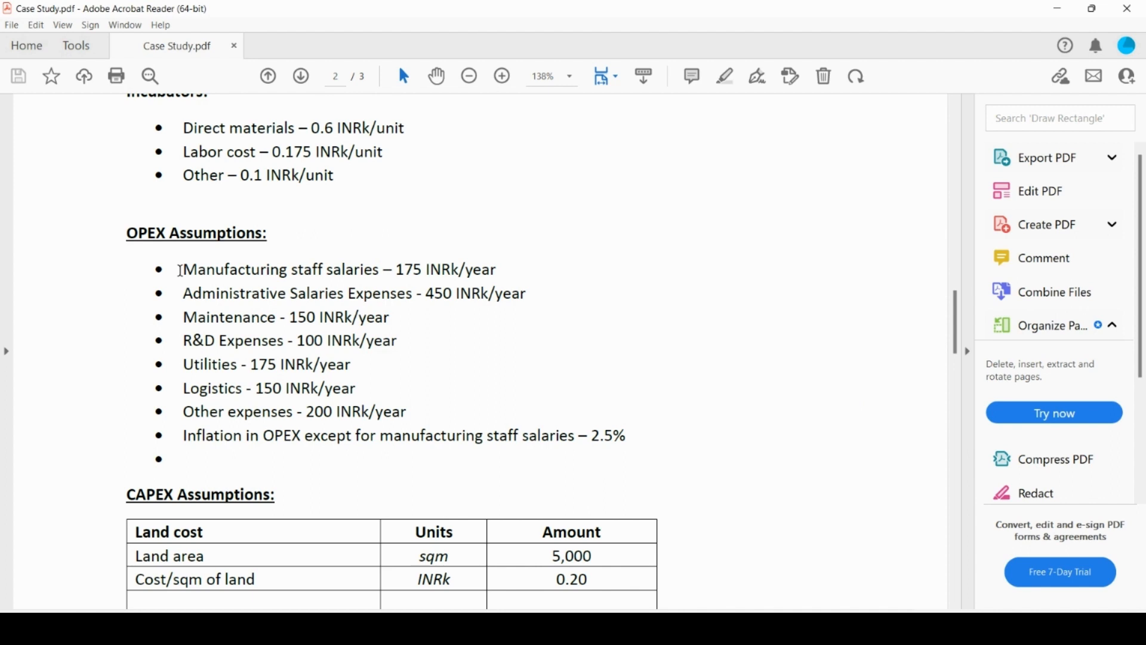
{"action": "left_click_drag", "start_coordinate": [183, 270], "coordinate": [352, 272]}
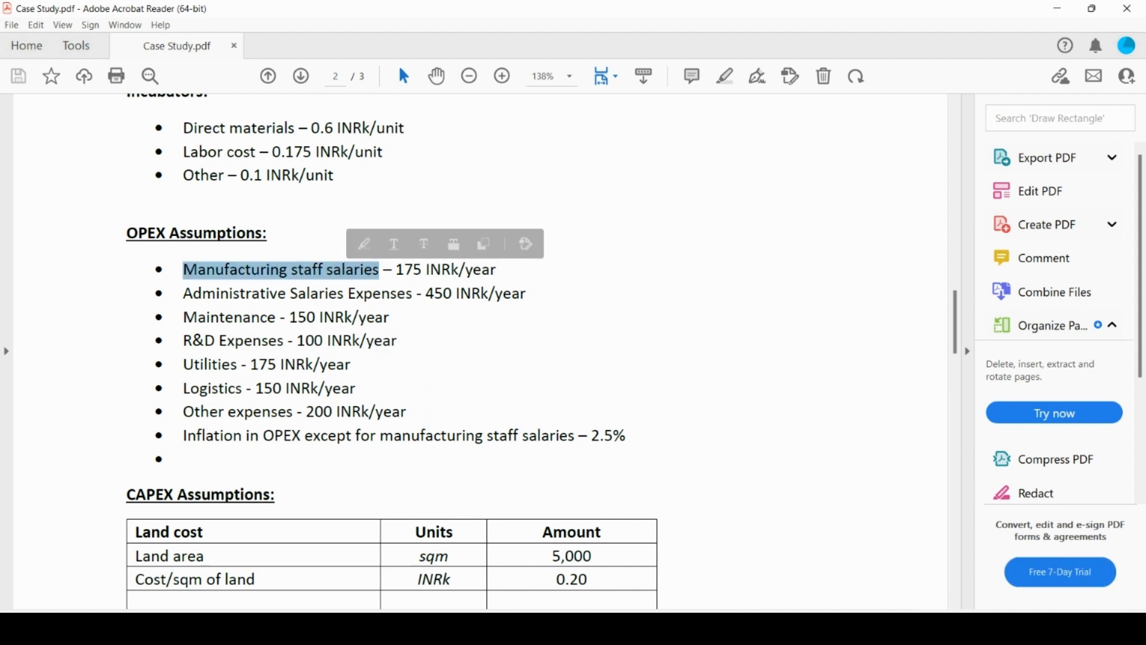
{"action": "mouse_move", "coordinate": [645, 627]}
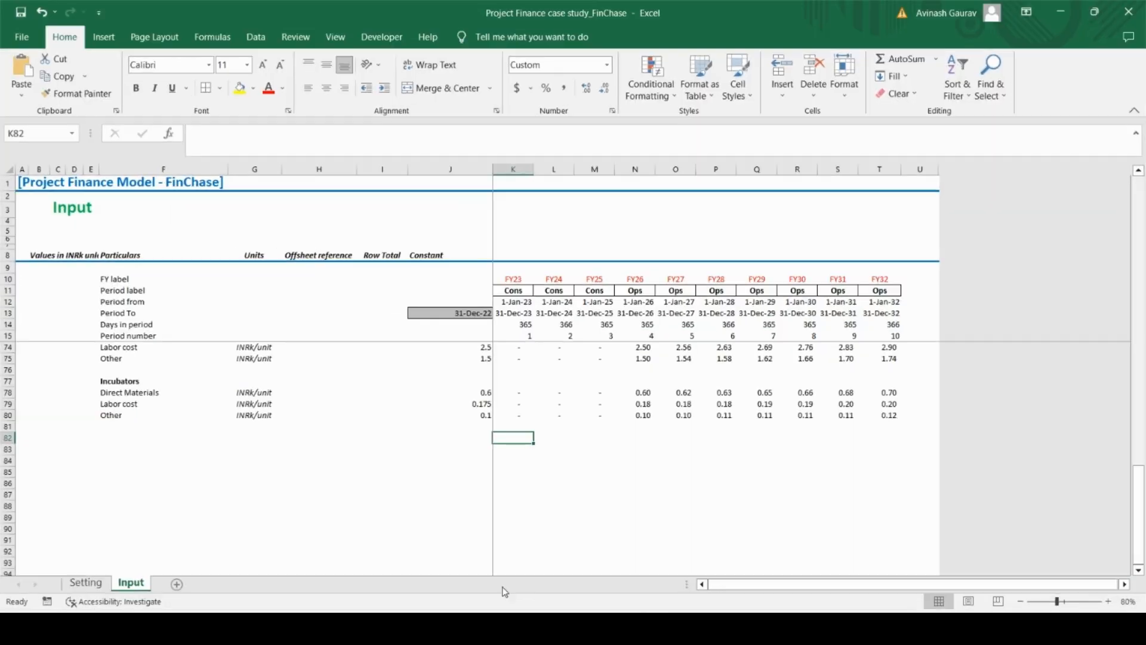
{"action": "left_click", "coordinate": [645, 556]}
{"action": "left_click", "coordinate": [145, 448]}
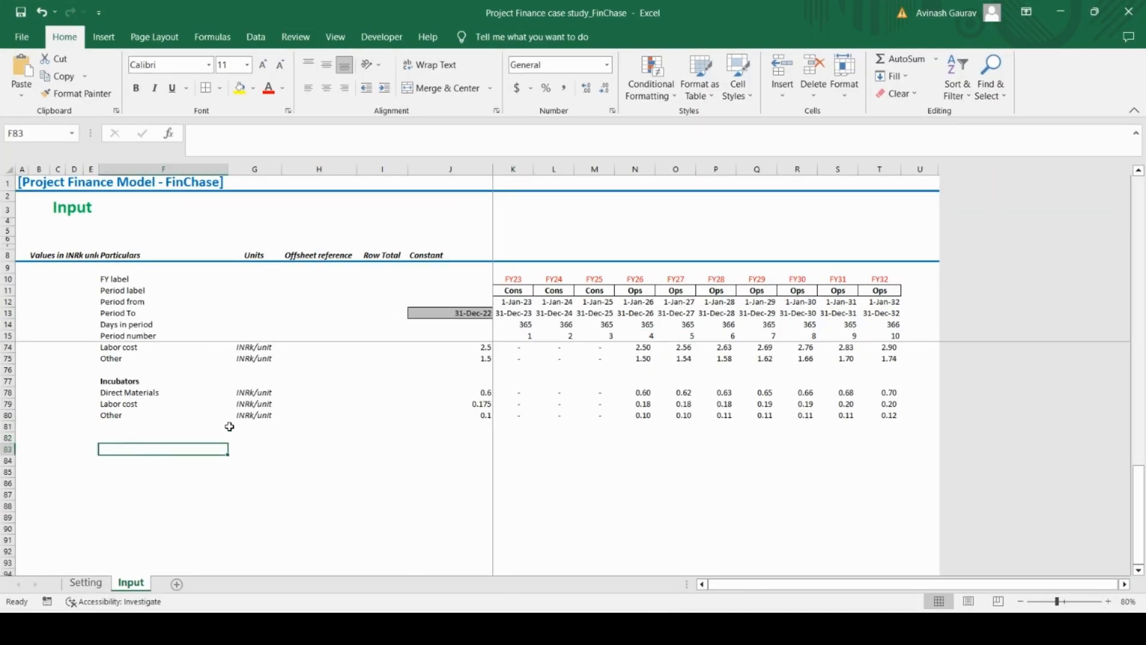
Copy the COGS Assumptions section heading from D71 to D82, below the Incubators block
{"action": "key", "text": "Left"}
{"action": "key", "text": "Up"}
{"action": "key", "text": "Up"}
{"action": "key", "text": "Up"}
{"action": "key", "text": "Up"}
{"action": "key", "text": "Up"}
{"action": "key", "text": "Up"}
{"action": "key", "text": "Up"}
{"action": "key", "text": "Up"}
{"action": "key", "text": "Up"}
{"action": "key", "text": "Up"}
{"action": "key", "text": "Up"}
{"action": "key", "text": "Up"}
{"action": "key", "text": "Up"}
{"action": "key", "text": "Up"}
{"action": "key", "text": "Up"}
{"action": "key", "text": "Up"}
{"action": "key", "text": "Up"}
{"action": "key", "text": "Down"}
{"action": "key", "text": "Down"}
{"action": "key", "text": "Down"}
{"action": "key", "text": "Down"}
{"action": "key", "text": "Down"}
{"action": "key", "text": "Down"}
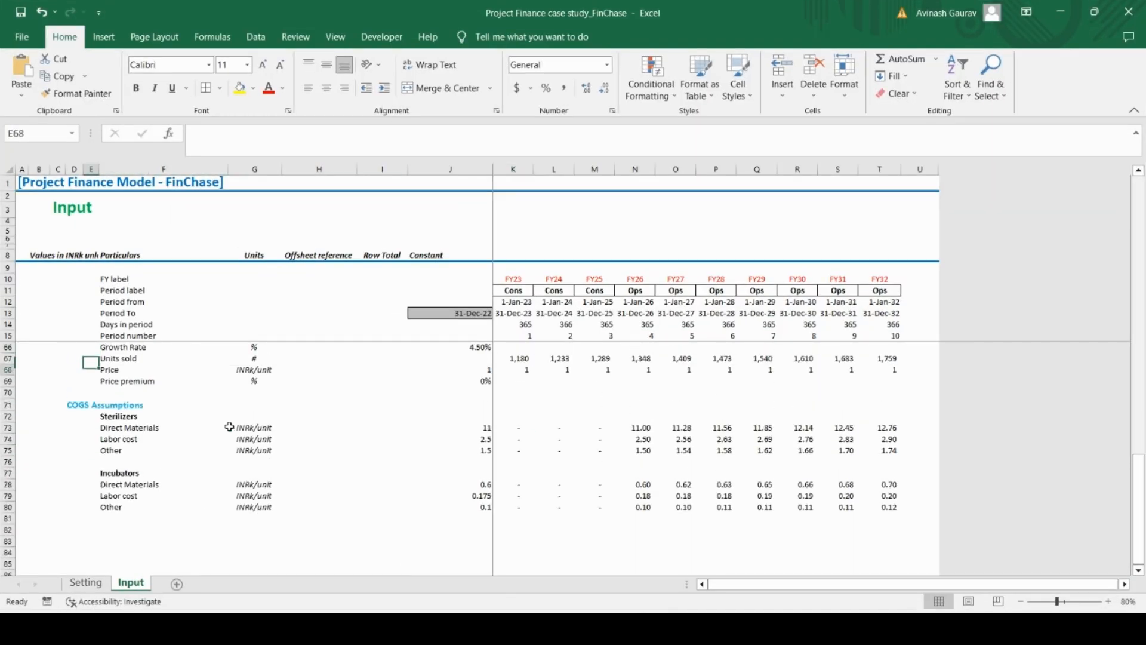
{"action": "key", "text": "Up"}
{"action": "key", "text": "Left"}
{"action": "key", "text": "ctrl+c"}
{"action": "key", "text": "Down"}
{"action": "key", "text": "Down"}
{"action": "key", "text": "Down"}
{"action": "key", "text": "Down"}
{"action": "key", "text": "Down"}
{"action": "key", "text": "Down"}
{"action": "key", "text": "Down"}
{"action": "key", "text": "Down"}
{"action": "key", "text": "Down"}
{"action": "key", "text": "Down"}
{"action": "key", "text": "Down"}
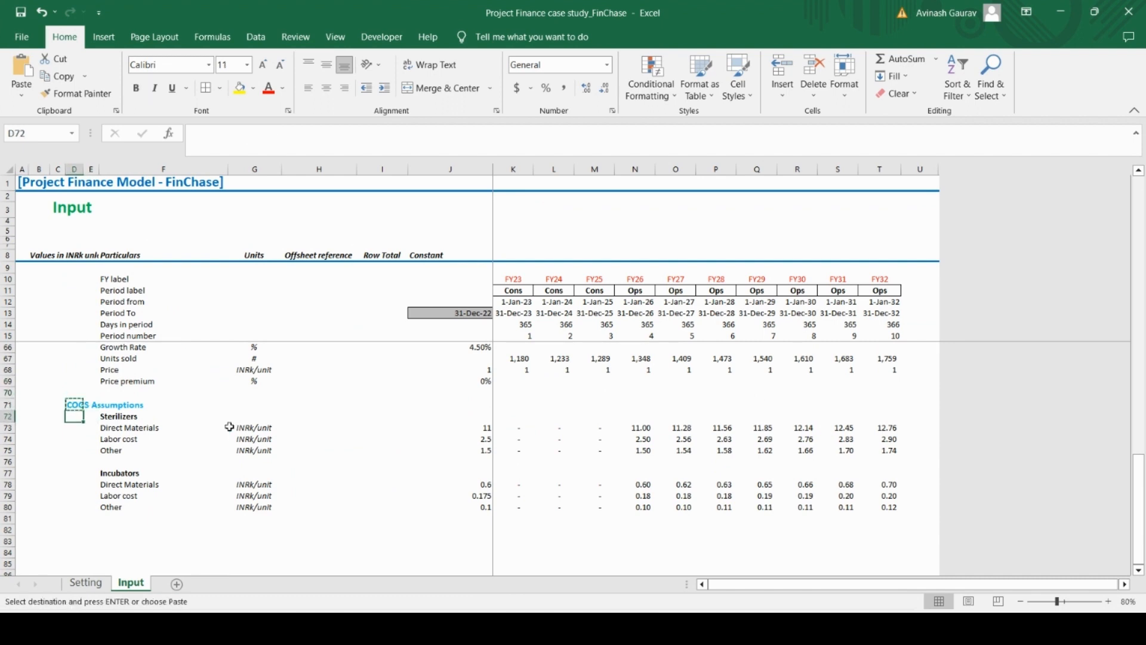
{"action": "key", "text": "ctrl+v"}
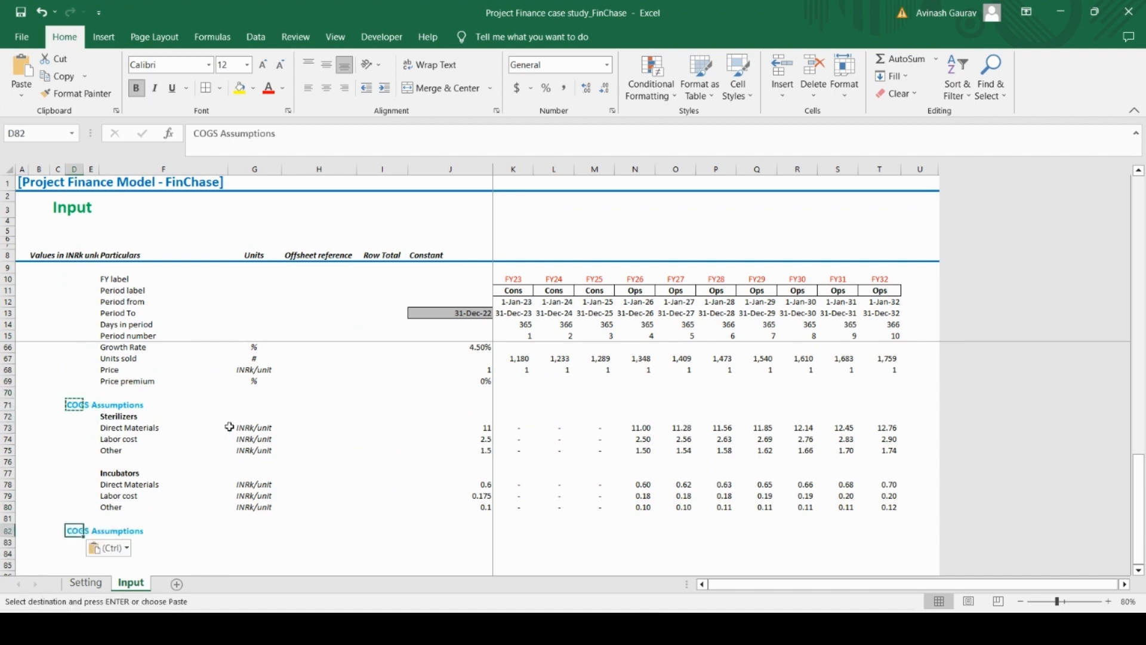
Change the copied section heading in D82 to "OPEX Assumptions" and go to F83
{"action": "key", "text": "Caps_Lock"}
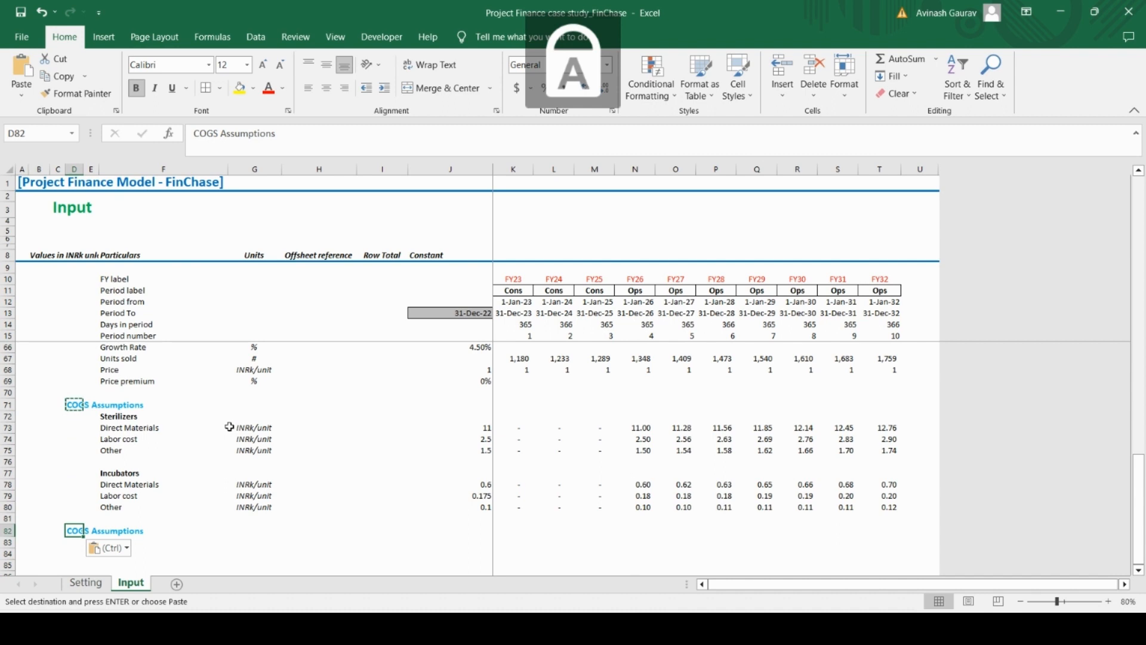
{"action": "left_click", "coordinate": [199, 133]}
{"action": "double_click", "coordinate": [199, 133]}
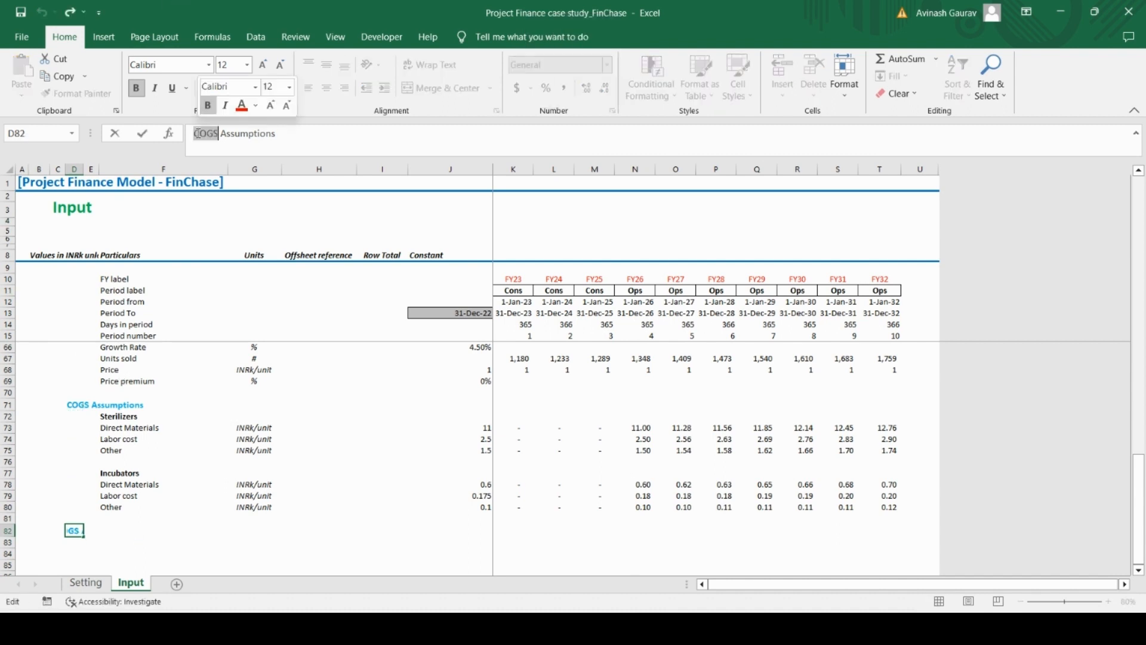
{"action": "type", "text": "OPEX"}
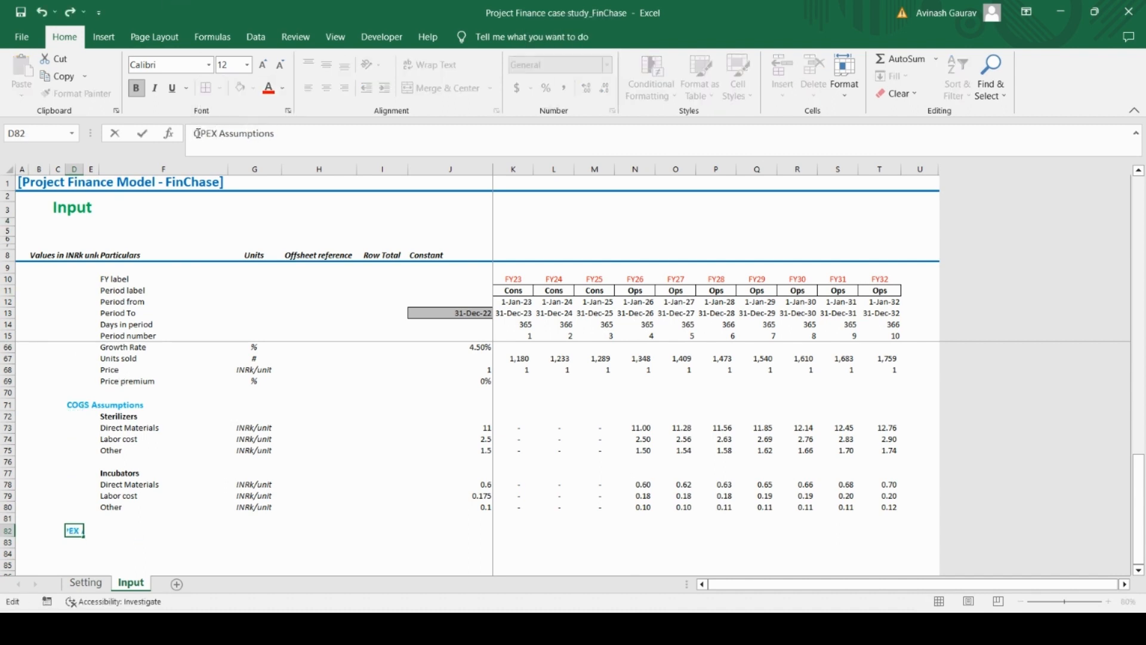
{"action": "key", "text": "Return"}
{"action": "key", "text": "Right"}
{"action": "key", "text": "Right"}
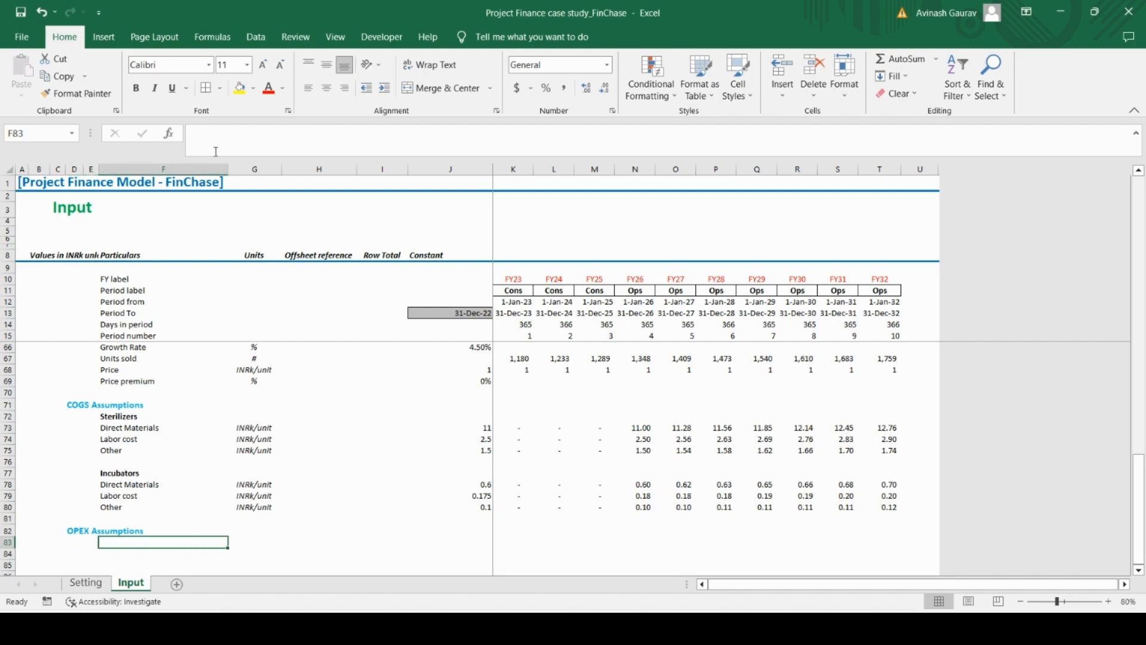
Review the OPEX Assumptions in the Case Study PDF and copy the label "Manufacturing staff salaries" into F83 of the Input sheet
{"action": "key", "text": "alt+Tab"}
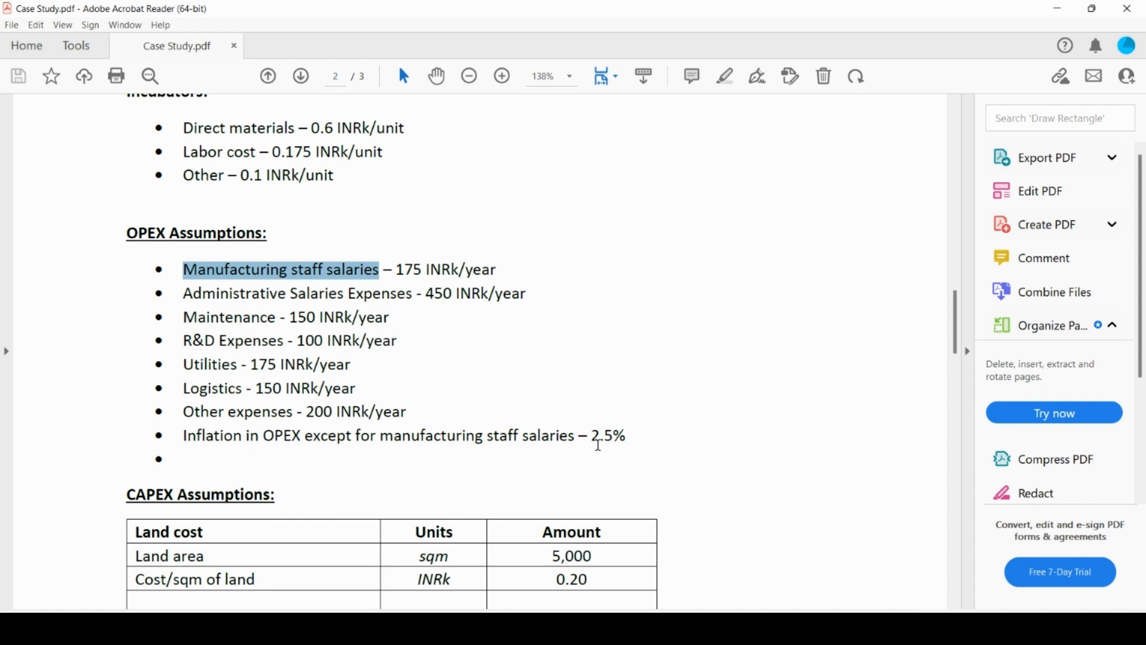
{"action": "left_click", "coordinate": [599, 446]}
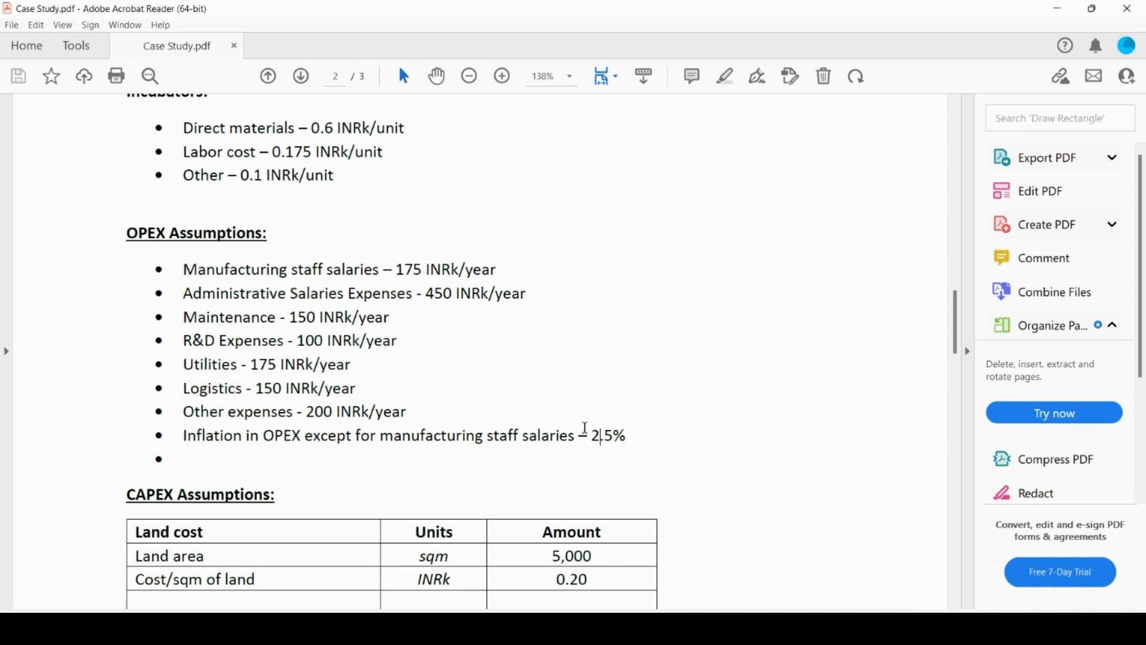
{"action": "mouse_move", "coordinate": [645, 628]}
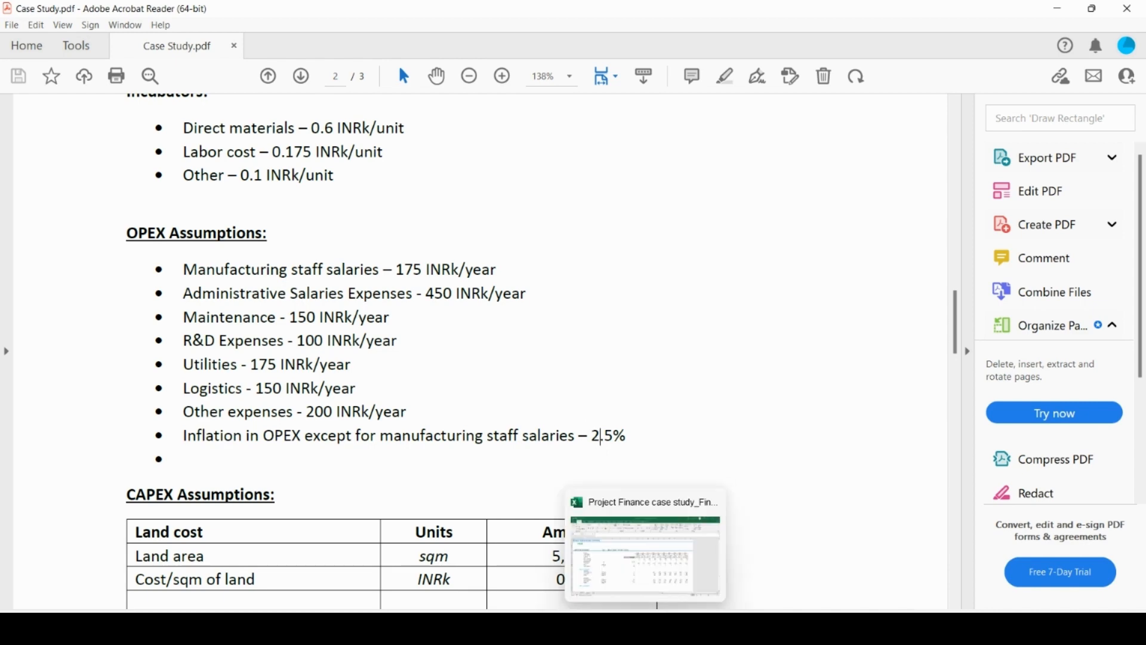
{"action": "left_click", "coordinate": [647, 559]}
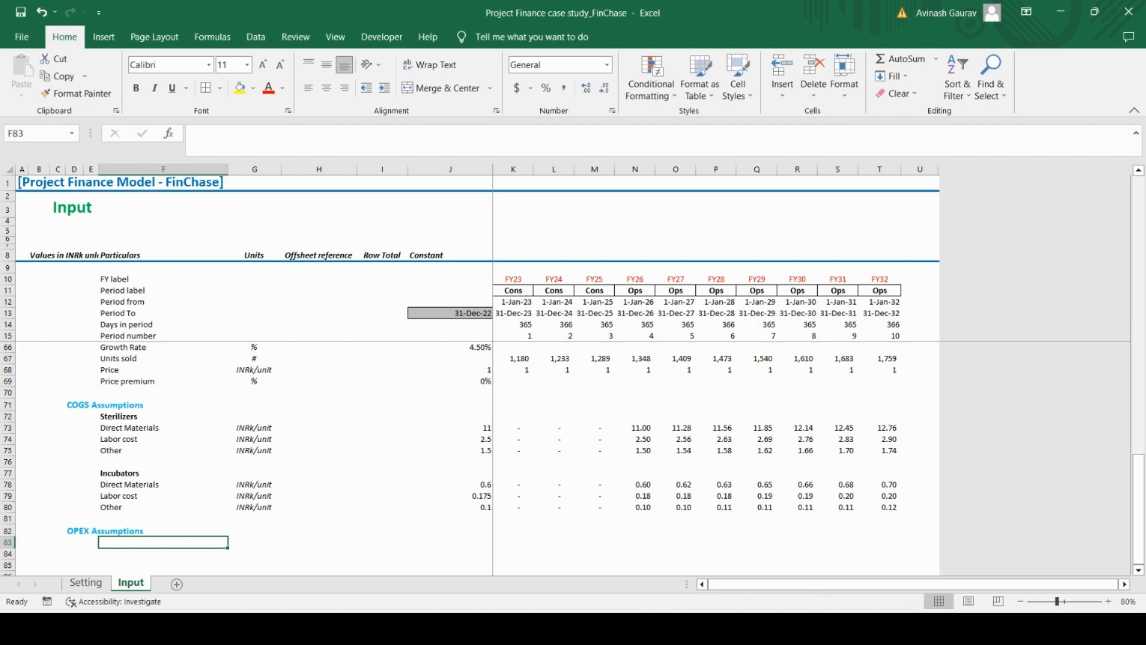
{"action": "left_click", "coordinate": [677, 629]}
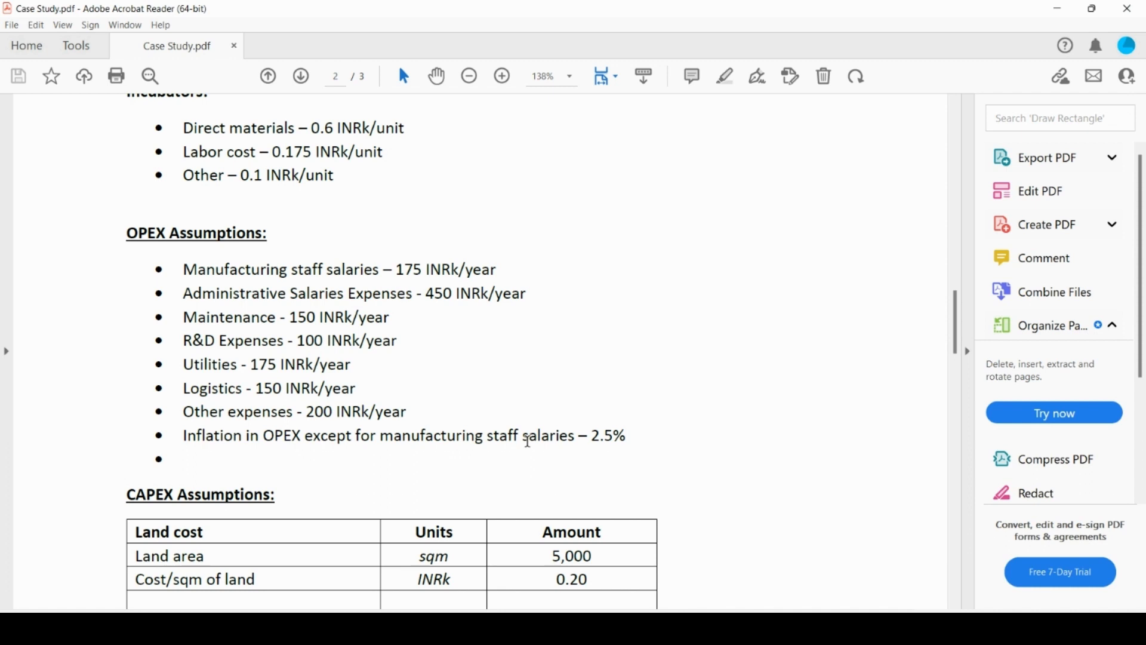
{"action": "key", "text": "alt+Tab"}
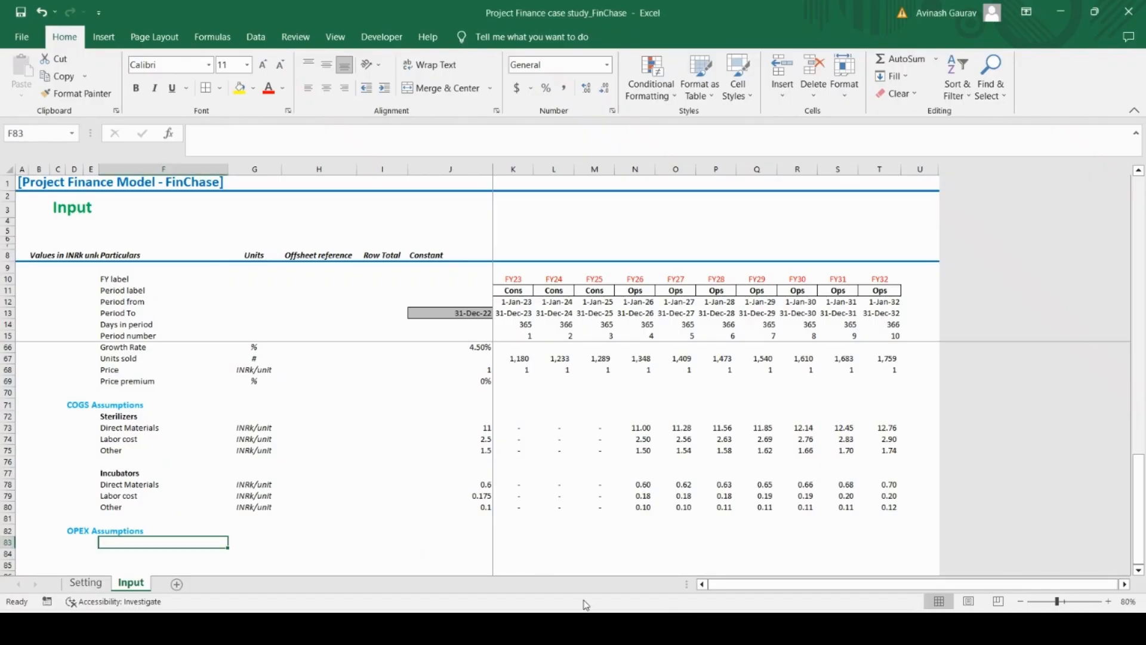
{"action": "key", "text": "alt+Tab"}
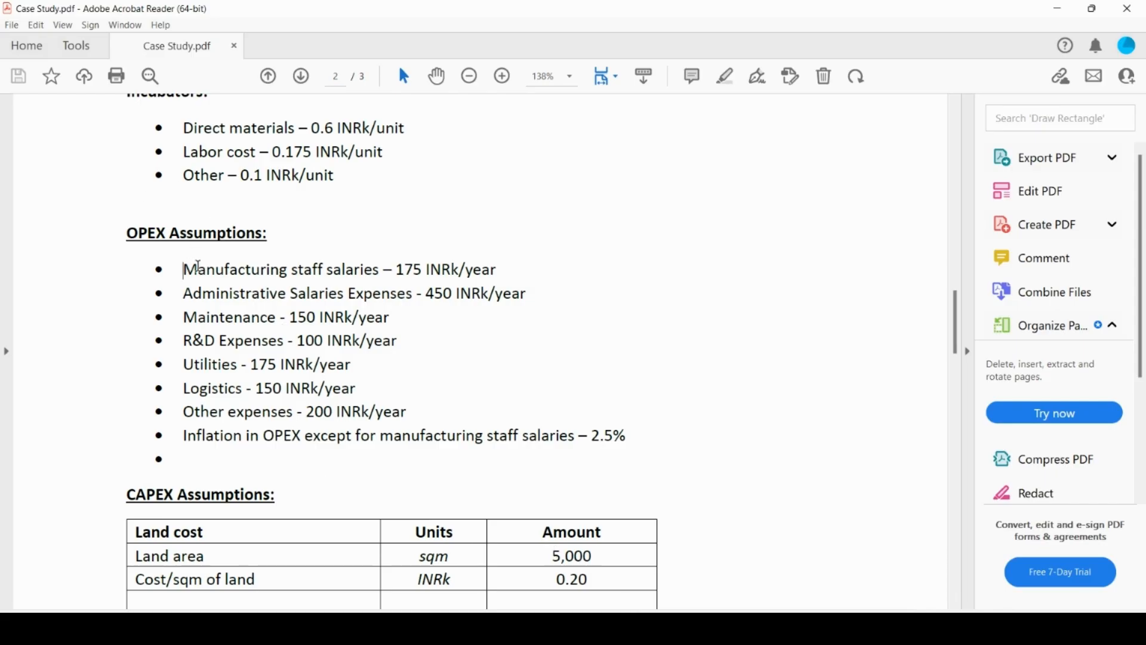
{"action": "left_click_drag", "start_coordinate": [184, 270], "coordinate": [356, 277]}
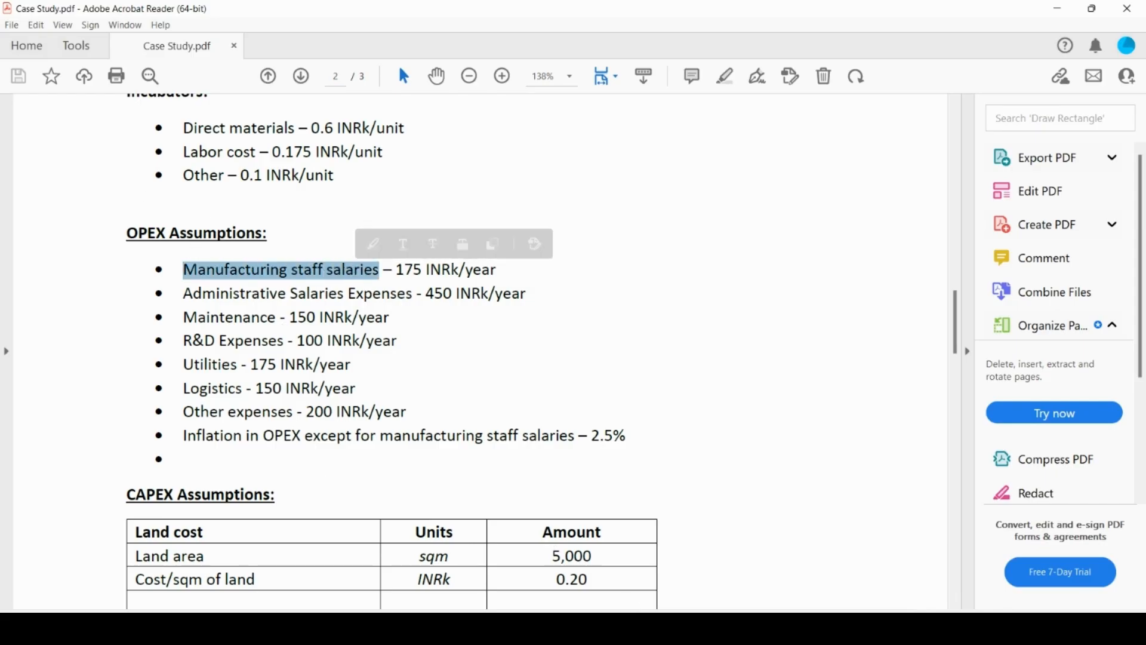
{"action": "mouse_move", "coordinate": [679, 627]}
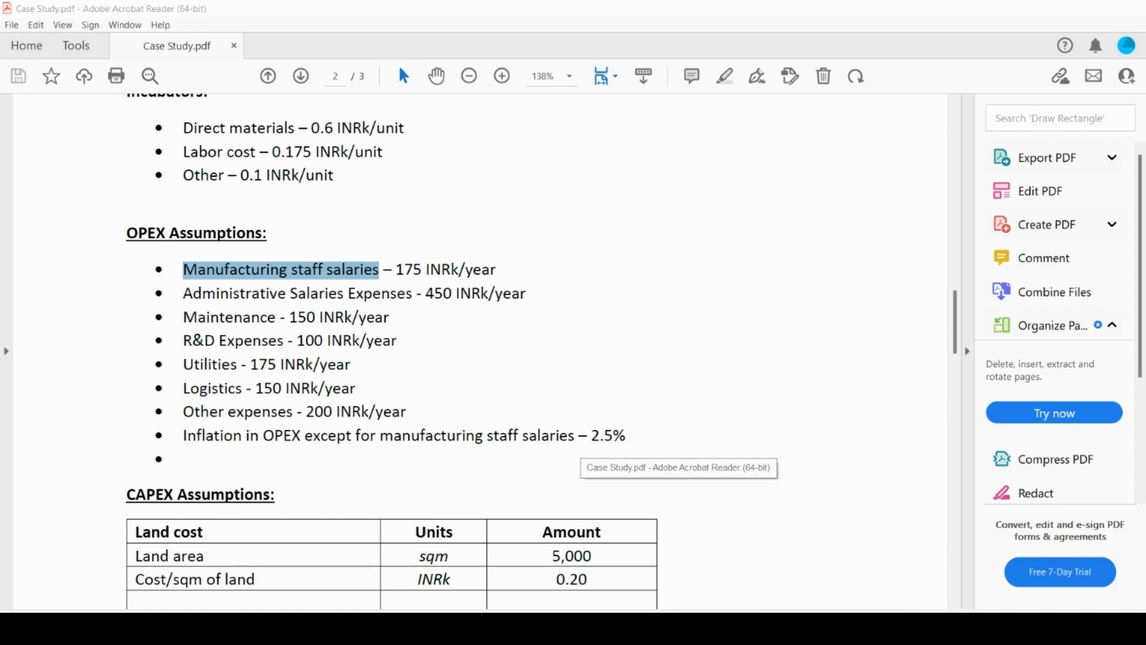
{"action": "key", "text": "alt+Tab"}
{"action": "key", "text": "ctrl+v"}
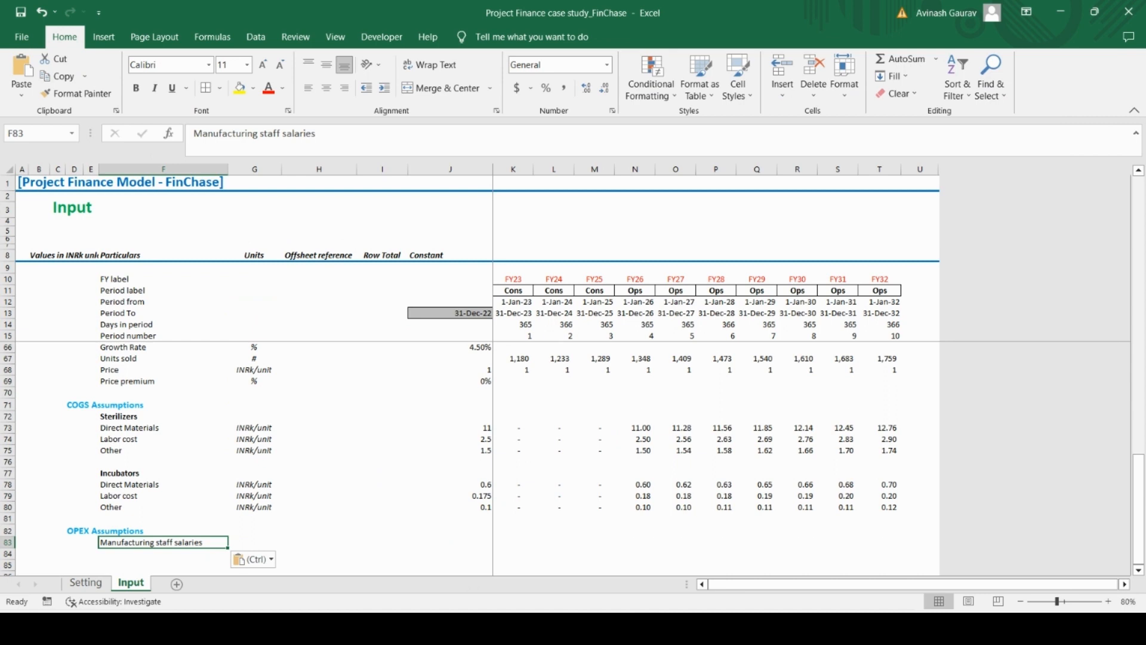
Check the salary unit in the Case Study PDF and enter INRk as the unit for Manufacturing staff salaries in G83
{"action": "left_click", "coordinate": [268, 542]}
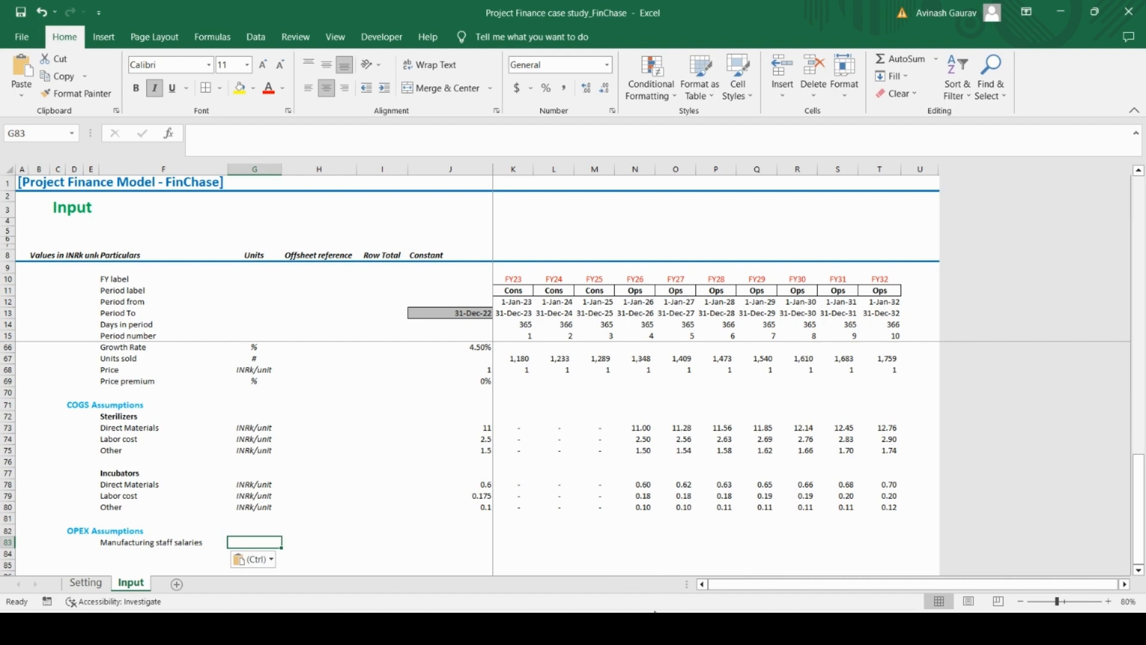
{"action": "key", "text": "alt+Tab"}
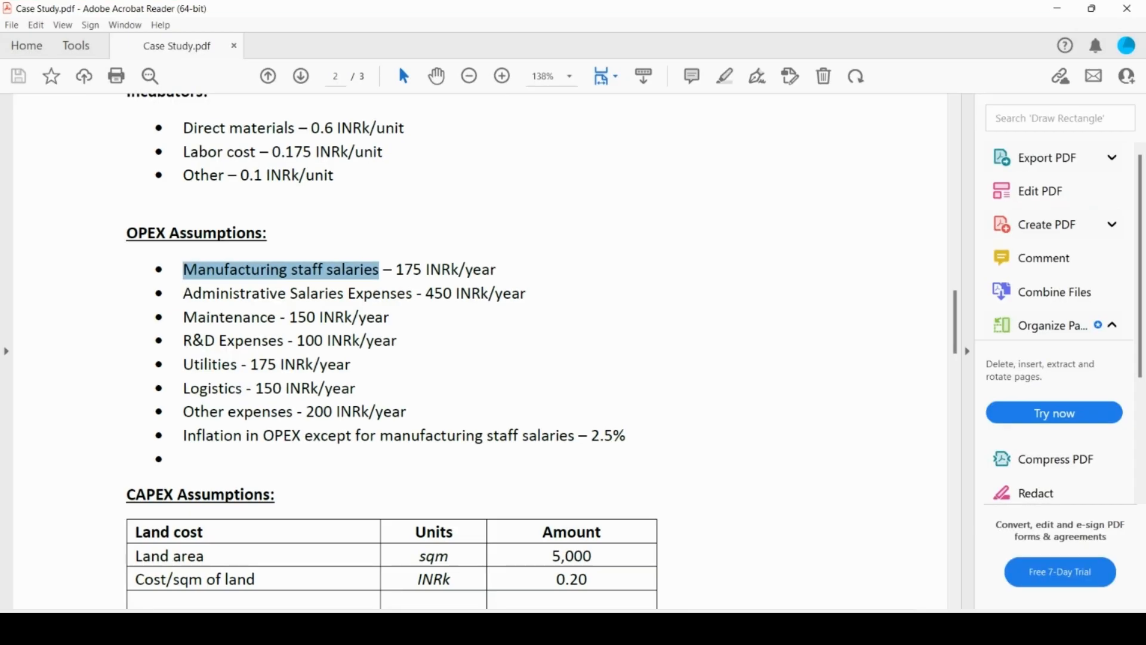
{"action": "key", "text": "alt+Tab"}
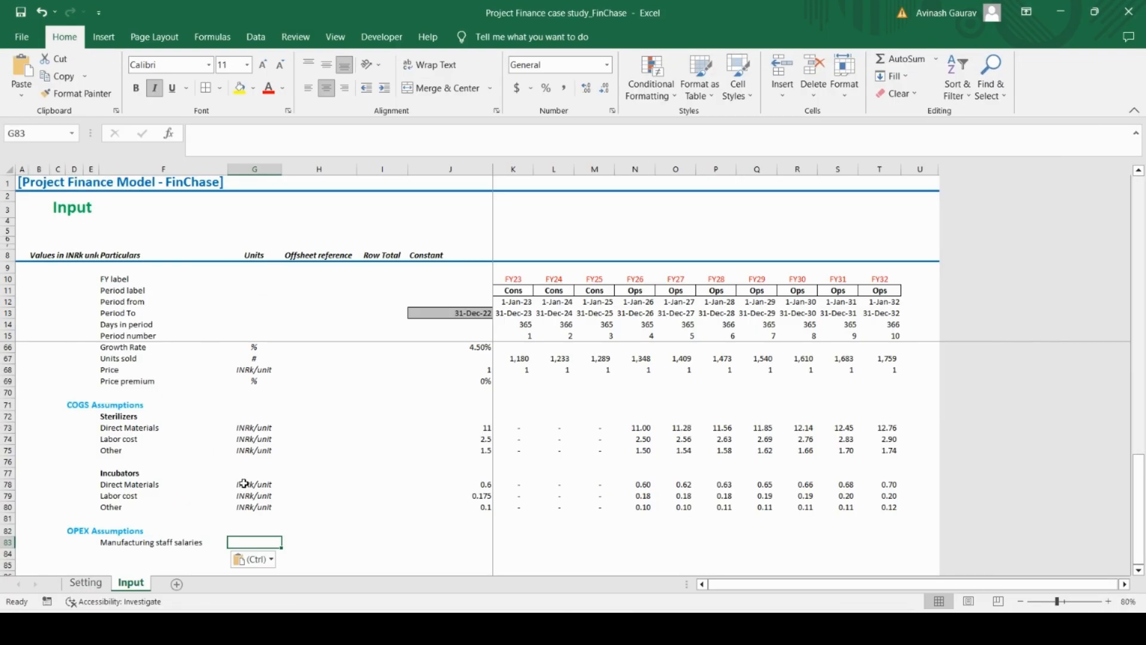
{"action": "key", "text": "Caps_Lock"}
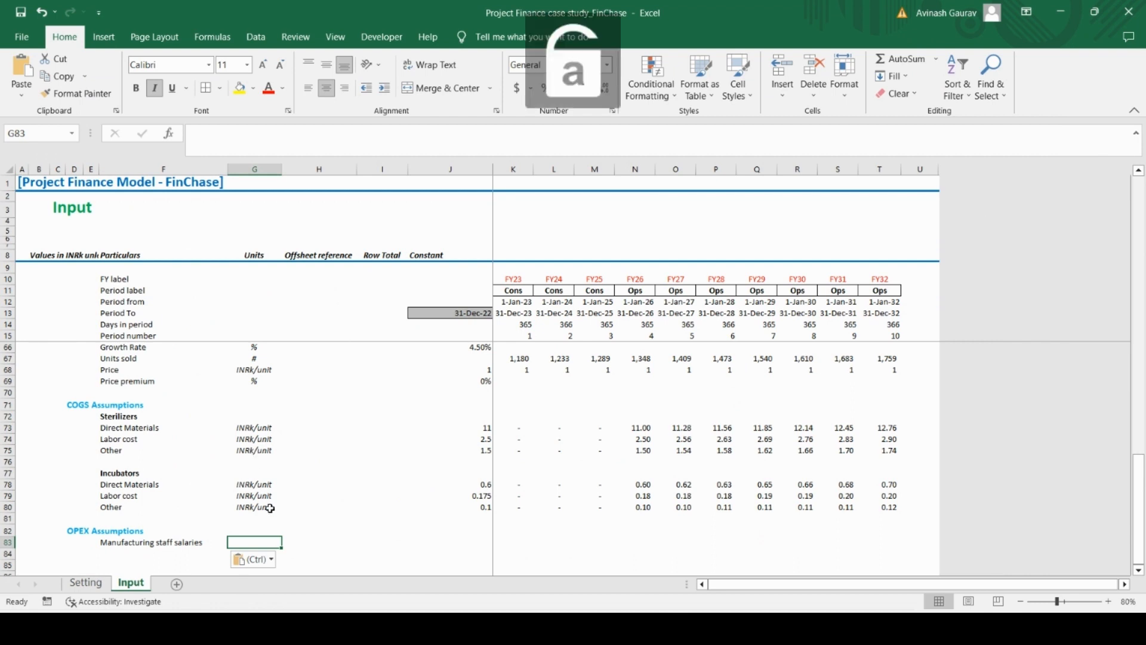
{"action": "type", "text": "INR"}
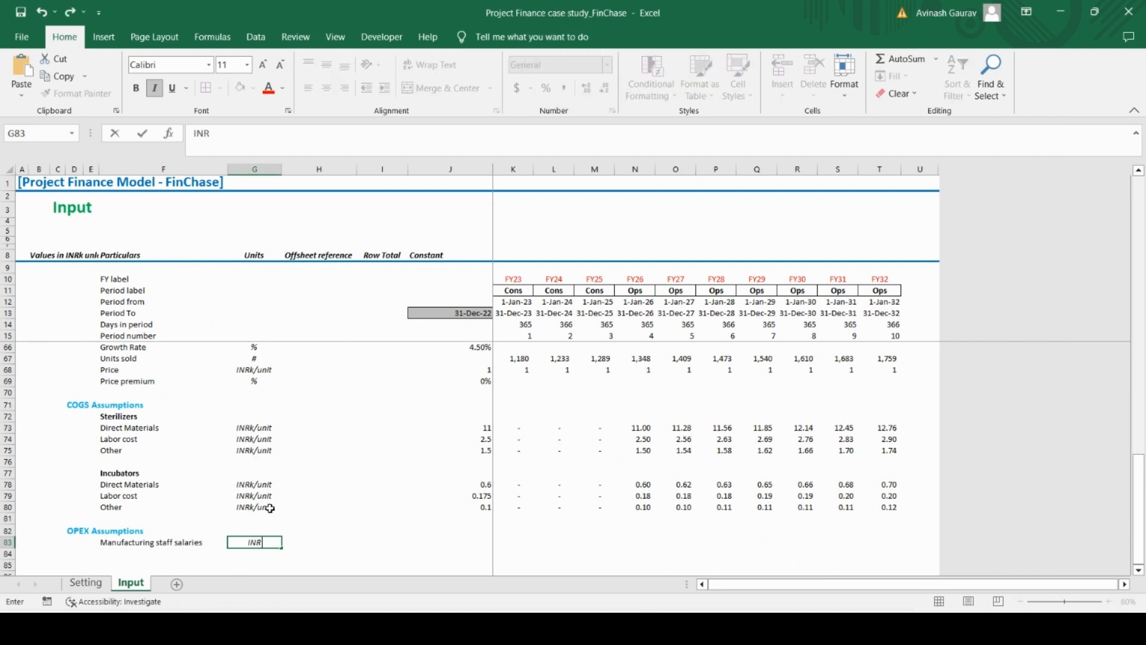
{"action": "key", "text": "Caps_Lock"}
{"action": "type", "text": "k"}
{"action": "key", "text": "Tab"}
{"action": "key", "text": "Tab"}
{"action": "key", "text": "Tab"}
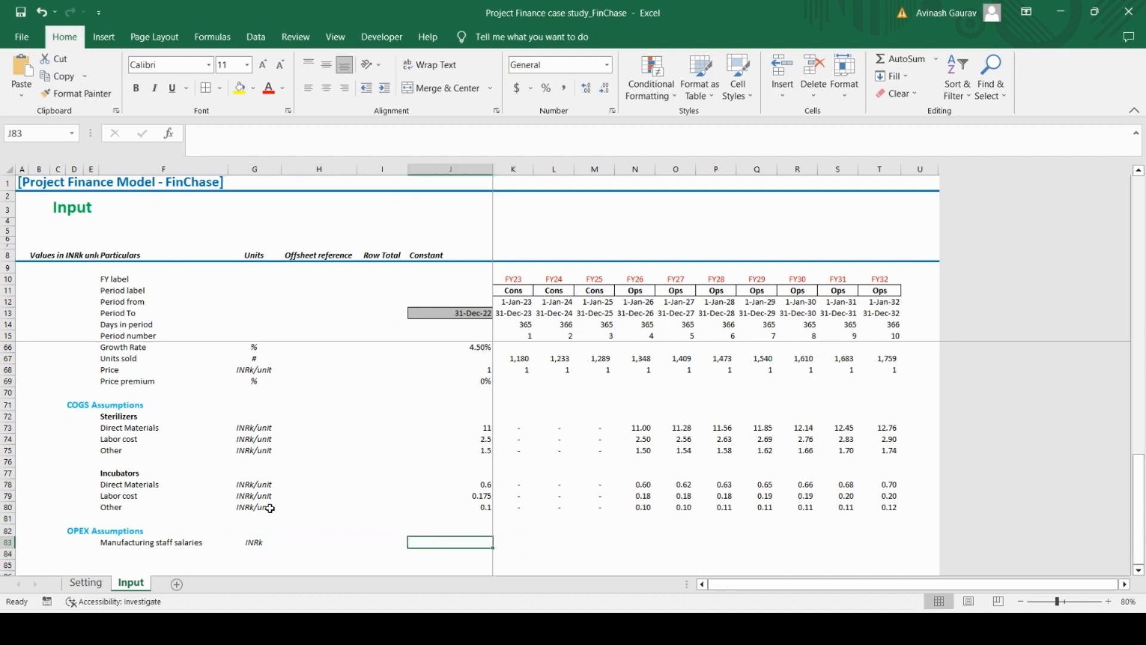
Enter 175 as the FY23 Manufacturing staff salaries amount in K83
{"action": "key", "text": "Tab"}
{"action": "type", "text": "175"}
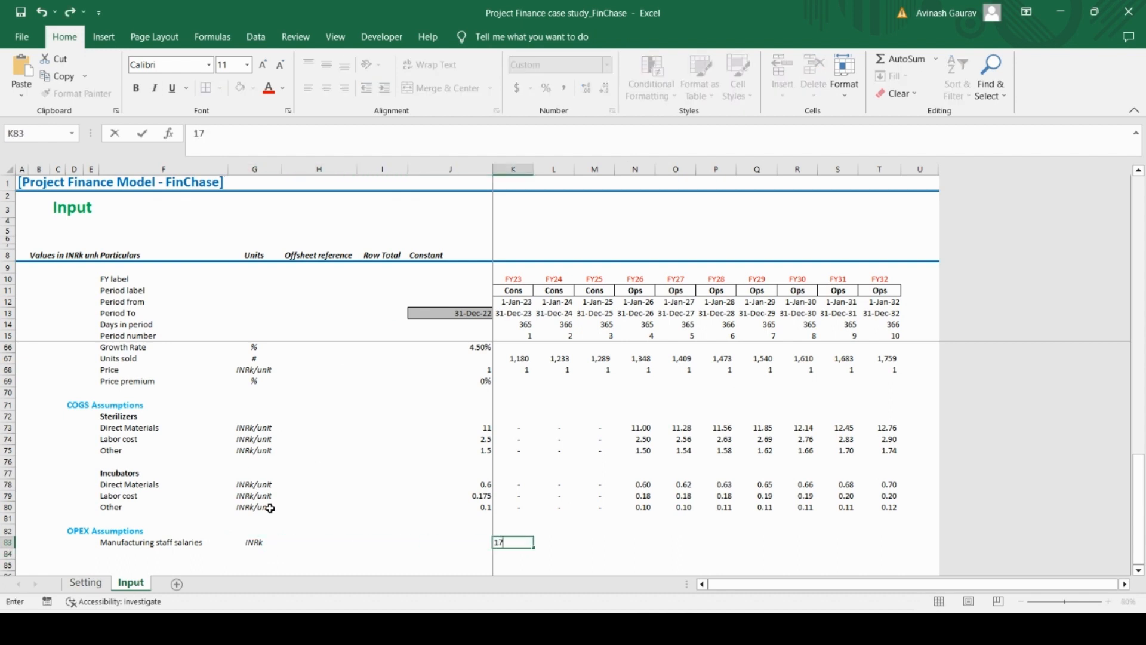
{"action": "key", "text": "ctrl+Return"}
Link L83 to the prior year with =K83 and copy the formula across to T83 (FY32)
{"action": "key", "text": "Tab"}
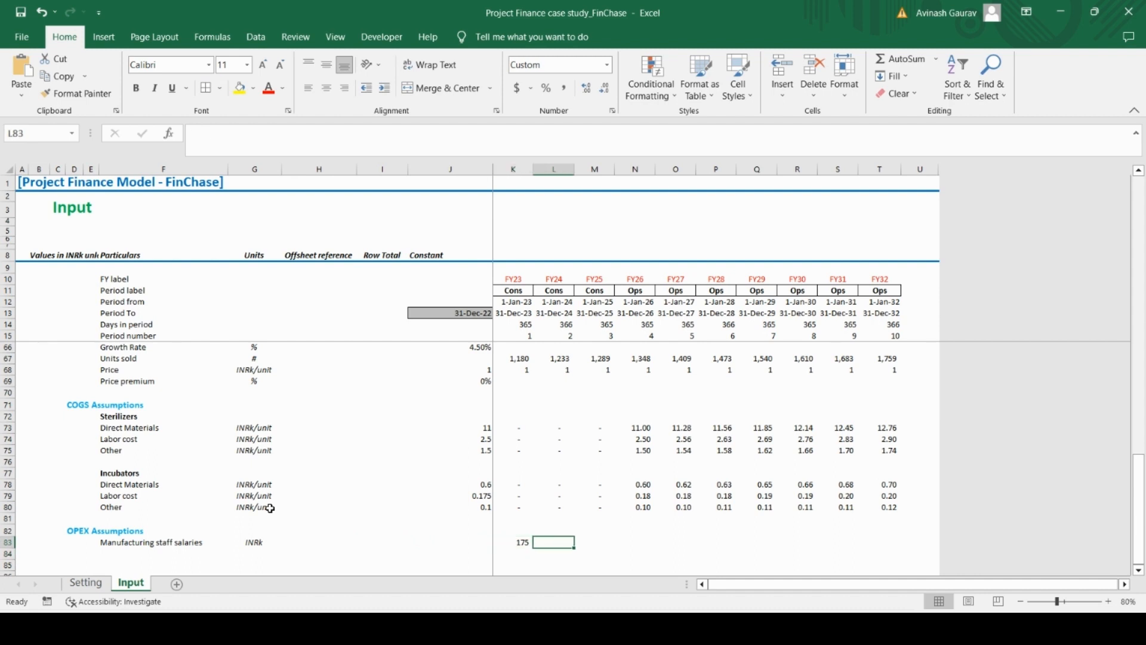
{"action": "type", "text": "=K83"}
{"action": "key", "text": "ctrl+Return"}
{"action": "key", "text": "ctrl+c"}
{"action": "key", "text": "shift+Right"}
{"action": "key", "text": "shift+Right"}
{"action": "key", "text": "shift+Right"}
{"action": "key", "text": "shift+Right"}
{"action": "key", "text": "shift+Right"}
{"action": "key", "text": "shift+Right"}
{"action": "key", "text": "shift+Right"}
{"action": "key", "text": "shift+Right"}
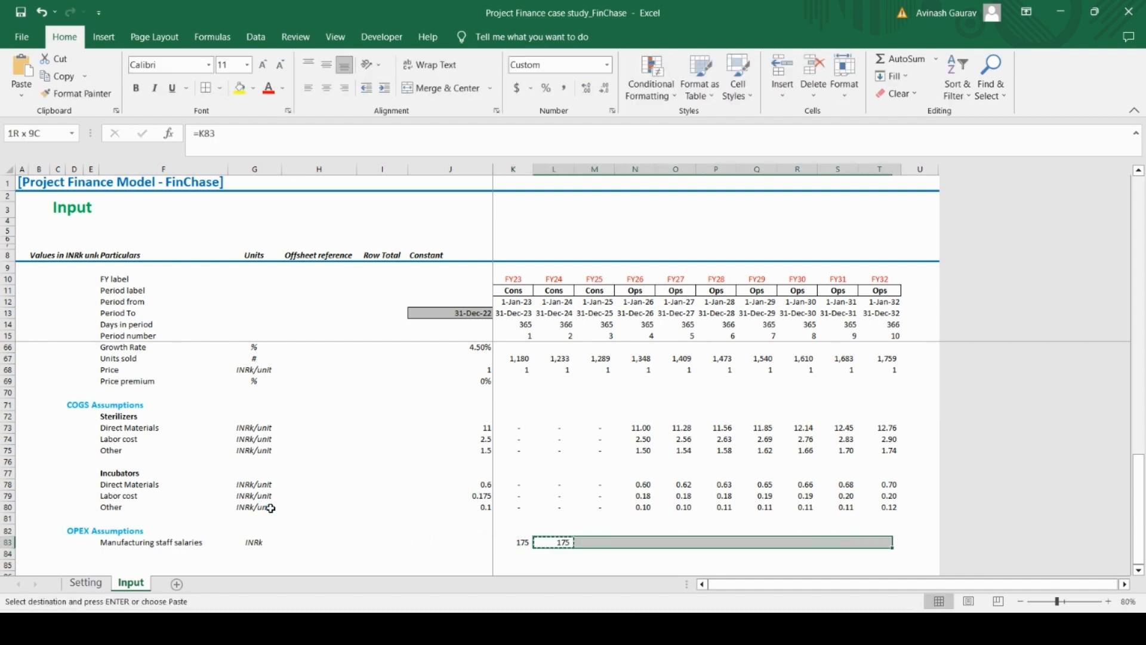
{"action": "key", "text": "ctrl+v"}
Copy the label "Administrative Salaries Expenses" from the Case Study PDF into F84 of the Input sheet
{"action": "key", "text": "Down"}
{"action": "key", "text": "Left"}
{"action": "key", "text": "Left"}
{"action": "key", "text": "Left"}
{"action": "key", "text": "Left"}
{"action": "key", "text": "Left"}
{"action": "key", "text": "Left"}
{"action": "key", "text": "Left"}
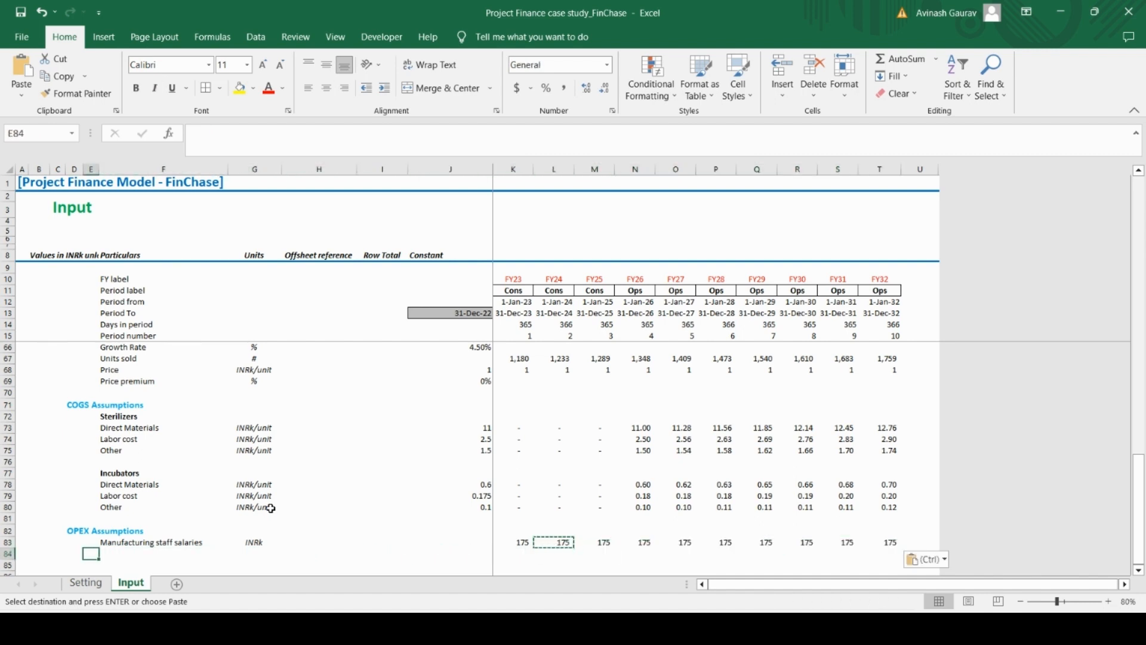
{"action": "key", "text": "Right"}
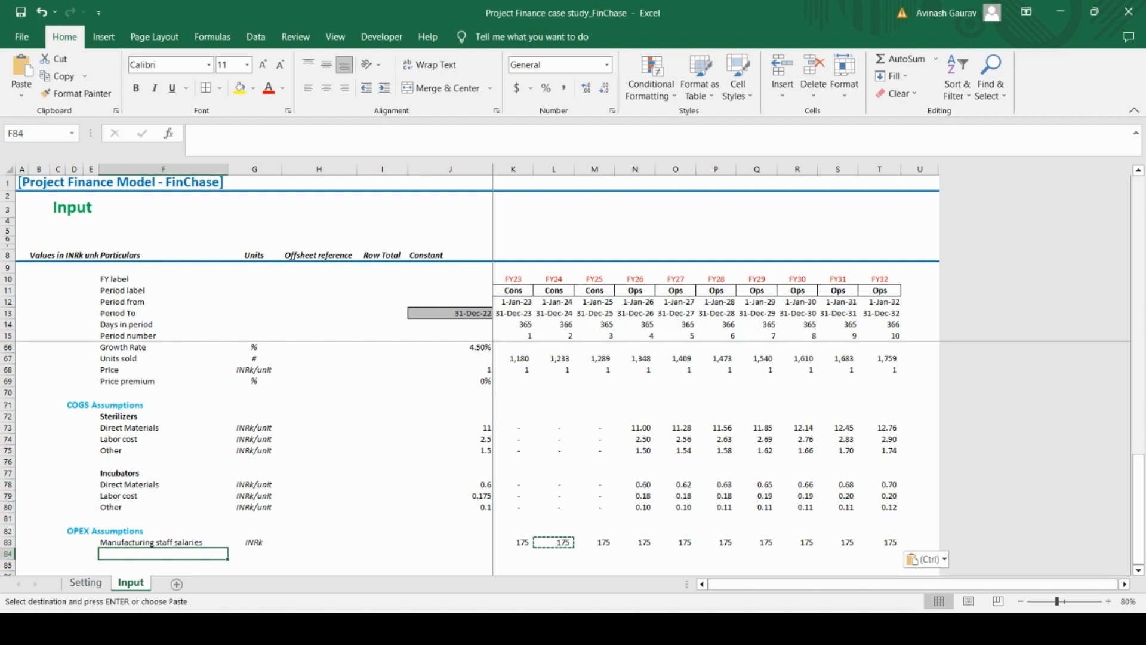
{"action": "left_click", "coordinate": [679, 627]}
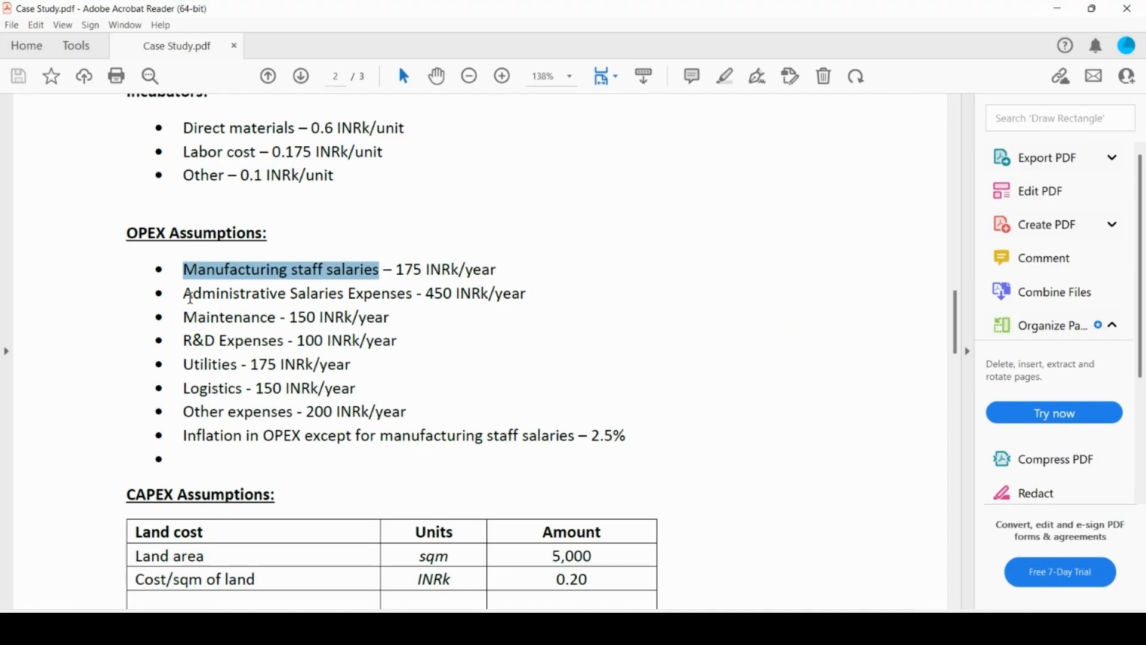
{"action": "left_click_drag", "start_coordinate": [186, 295], "coordinate": [383, 300]}
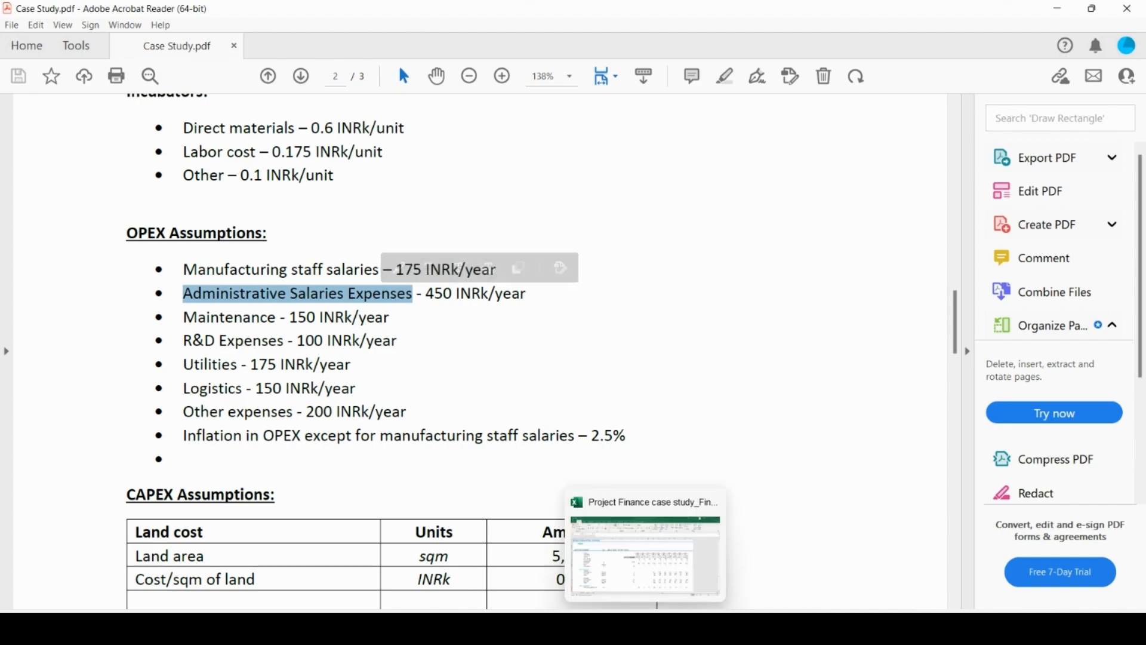
{"action": "left_click", "coordinate": [645, 627]}
{"action": "key", "text": "ctrl+v"}
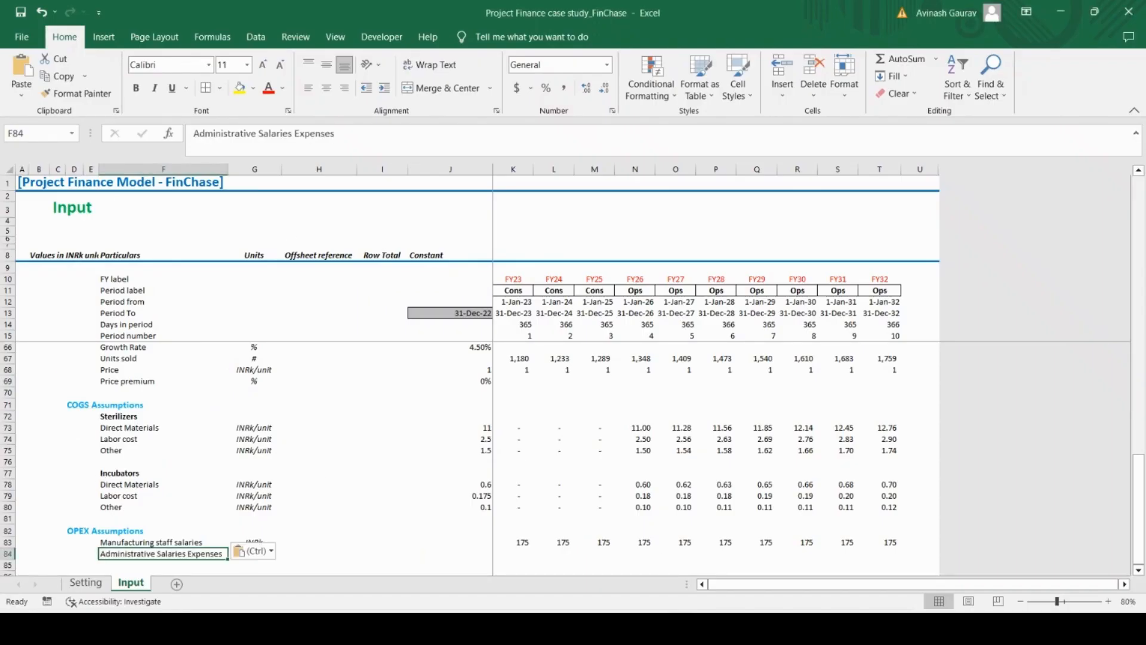
Copy the label "Maintenance" from the Case Study PDF into F85 of the Input sheet
{"action": "mouse_move", "coordinate": [644, 627]}
{"action": "left_click", "coordinate": [684, 627]}
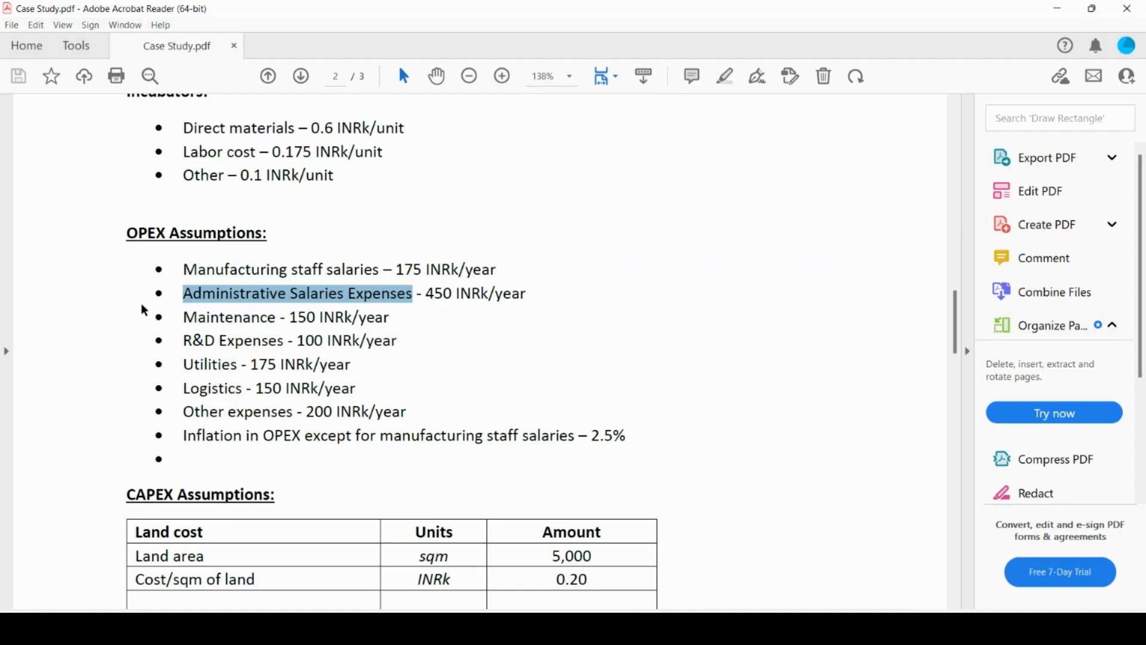
{"action": "left_click_drag", "start_coordinate": [180, 316], "coordinate": [272, 326]}
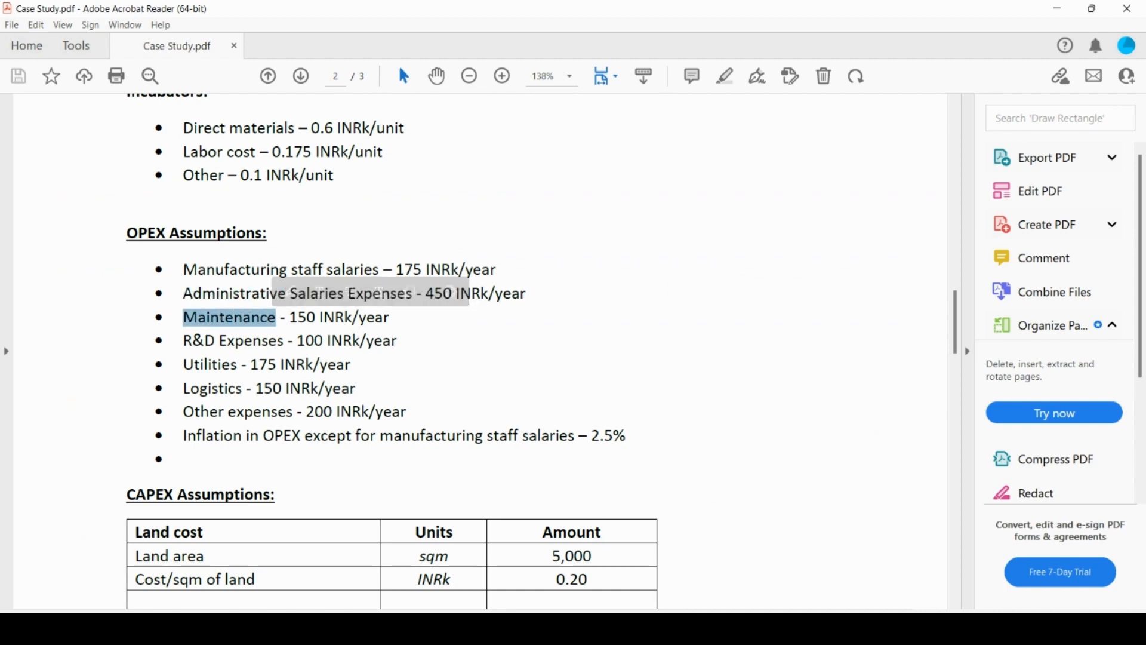
{"action": "left_click", "coordinate": [654, 627]}
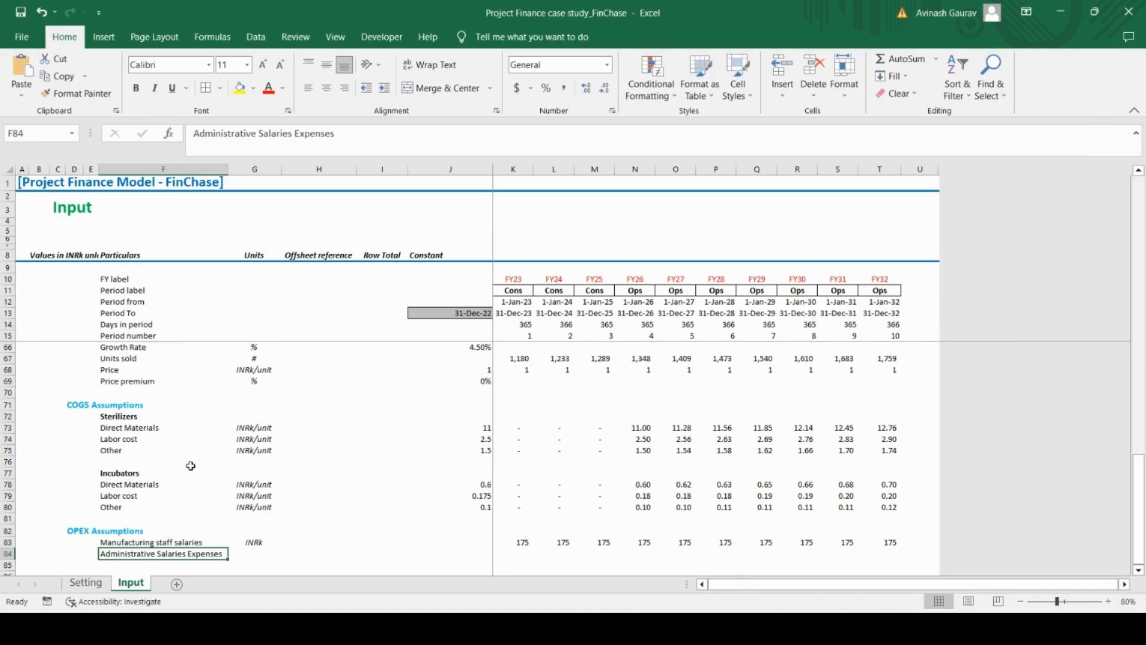
{"action": "left_click", "coordinate": [138, 565]}
{"action": "key", "text": "ctrl+v"}
{"action": "scroll", "coordinate": [249, 486], "scroll_direction": "down", "scroll_amount": 4}
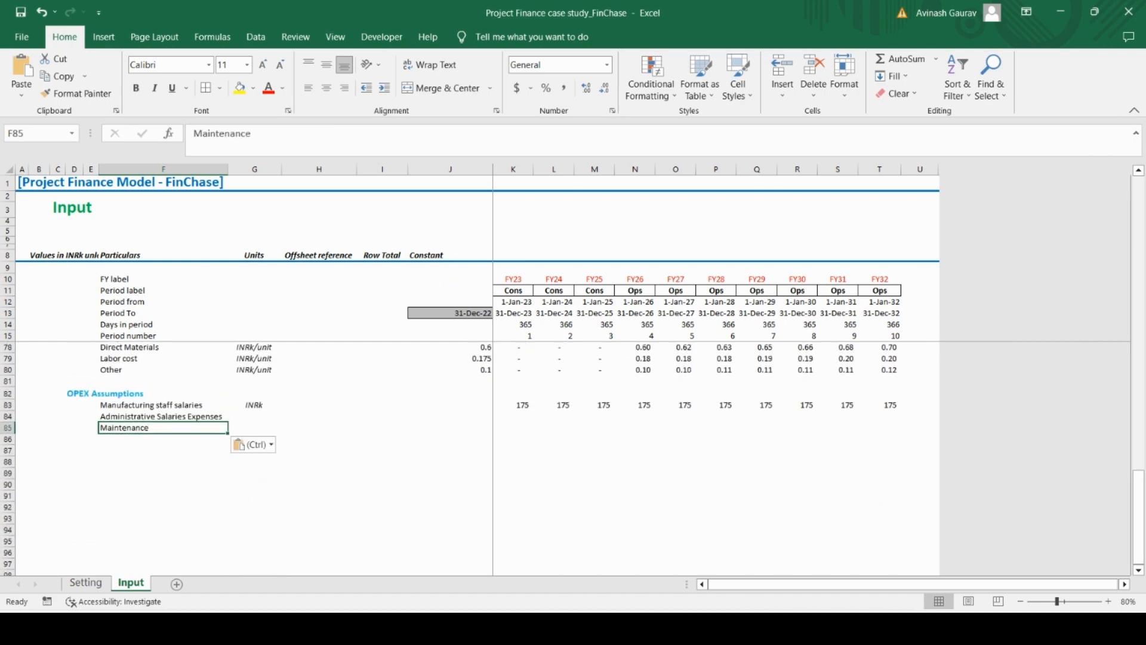
Copy the label "R&D Expenses" from the Case Study PDF into F86 of the Input sheet
{"action": "key", "text": "alt+Tab"}
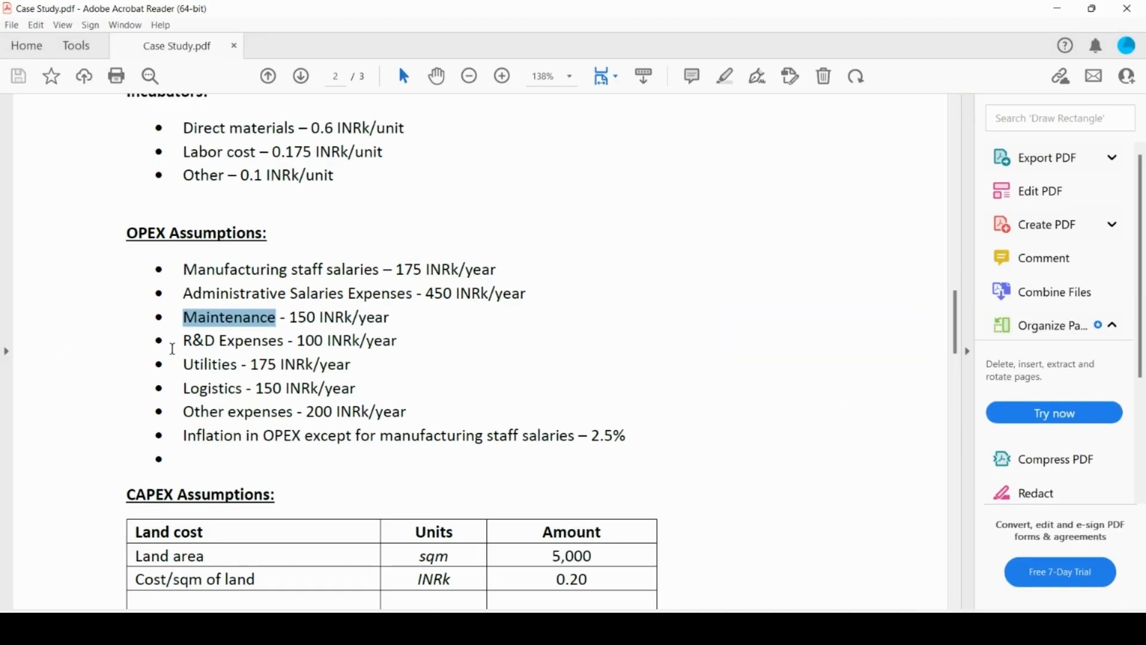
{"action": "left_click_drag", "start_coordinate": [183, 340], "coordinate": [280, 343]}
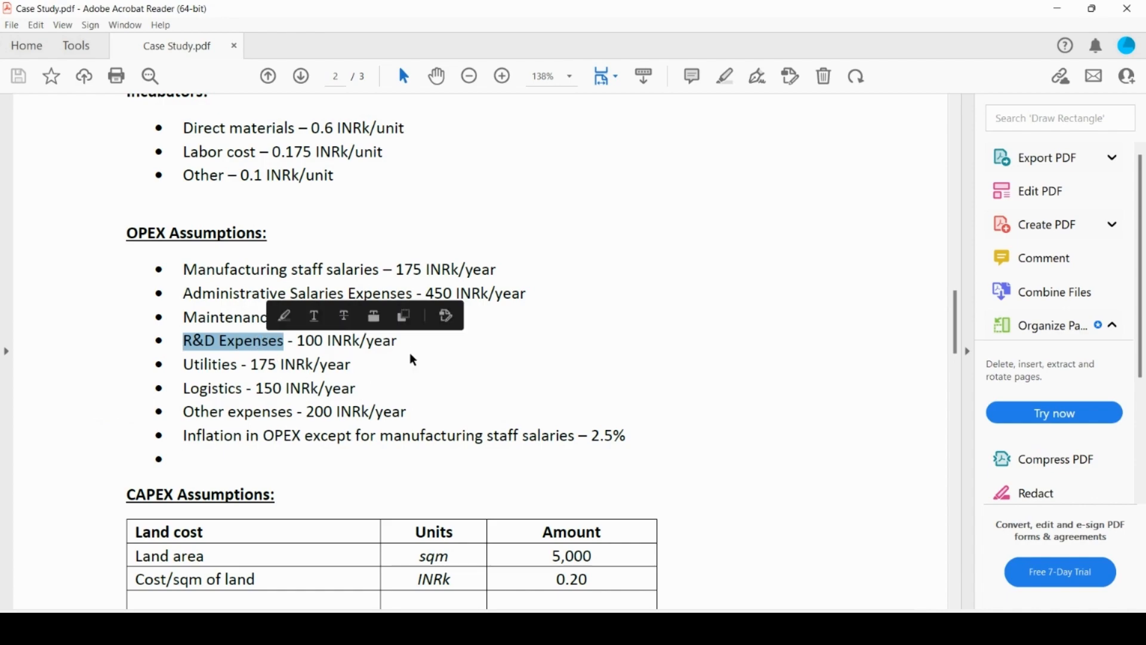
{"action": "key", "text": "alt+Tab"}
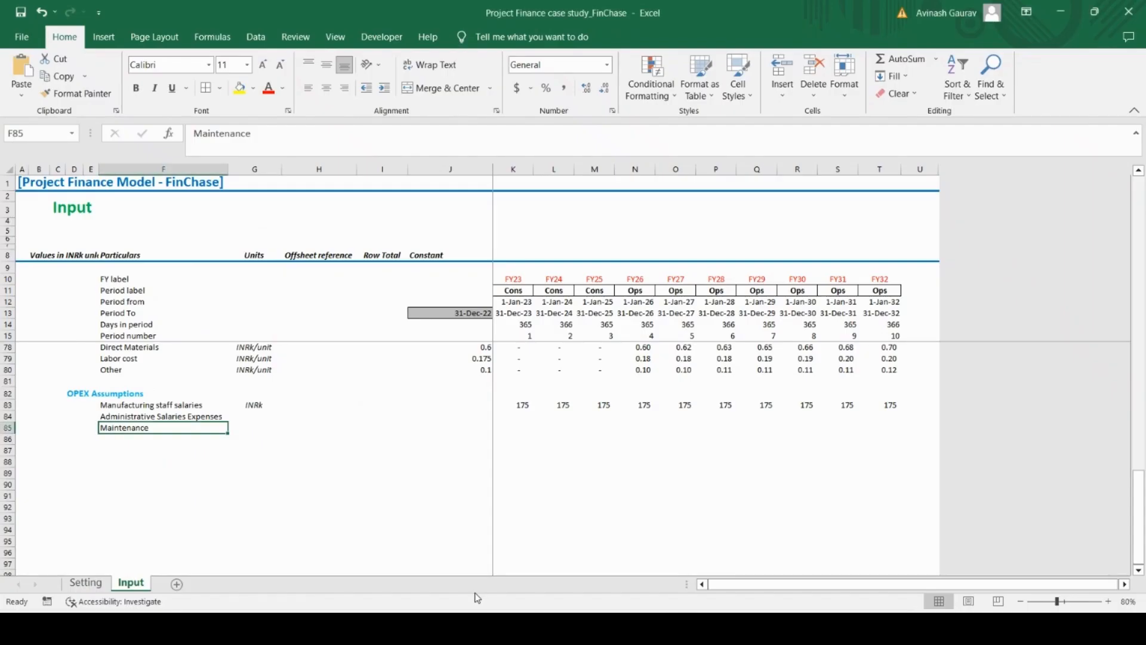
{"action": "left_click", "coordinate": [128, 439]}
{"action": "key", "text": "ctrl+v"}
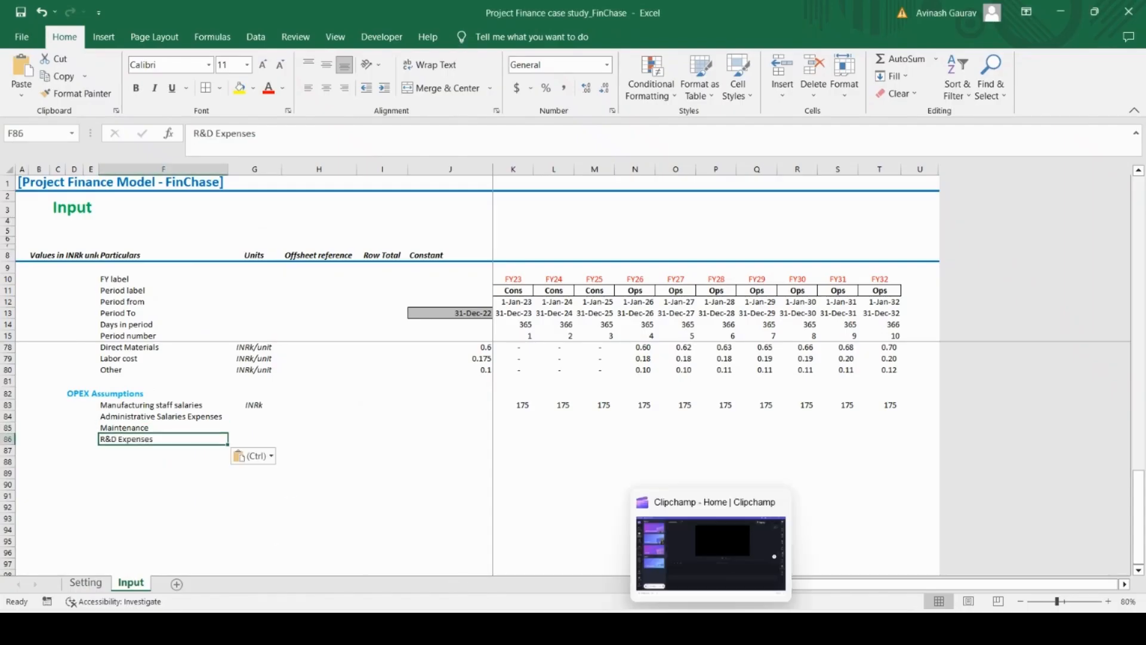
Copy the label "Utilities" from the Case Study PDF into F87 of the Input sheet
{"action": "key", "text": "alt+Tab"}
{"action": "left_click_drag", "start_coordinate": [182, 365], "coordinate": [238, 367]}
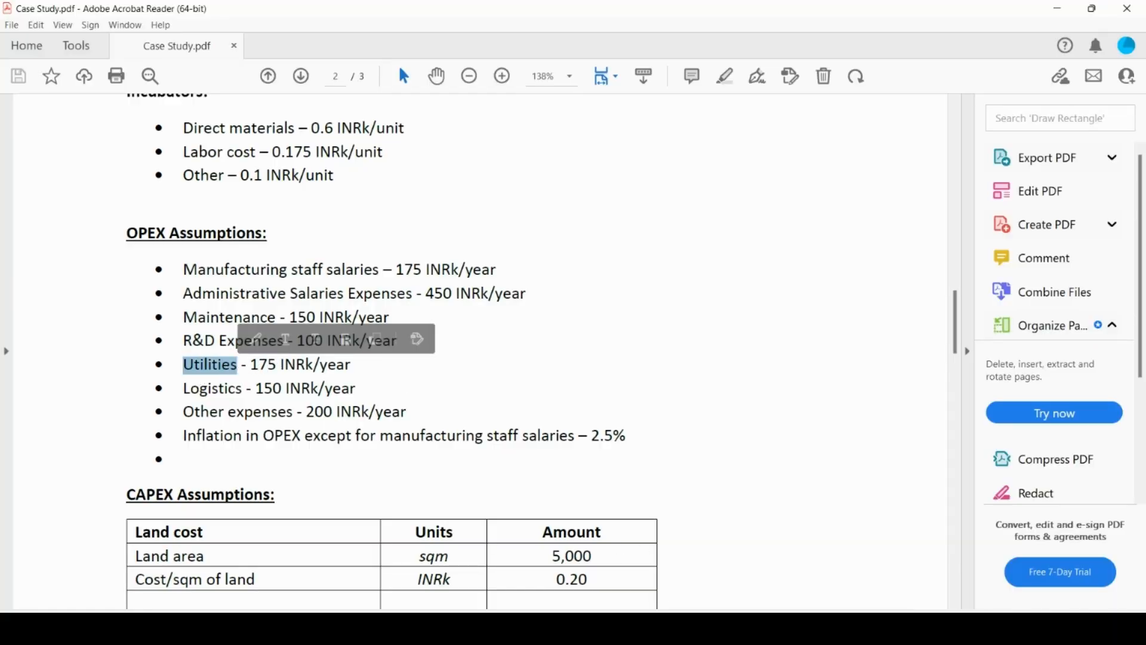
{"action": "key", "text": "alt+Tab"}
{"action": "left_click", "coordinate": [117, 452]}
{"action": "key", "text": "ctrl+v"}
{"action": "key", "text": "ctrl"}
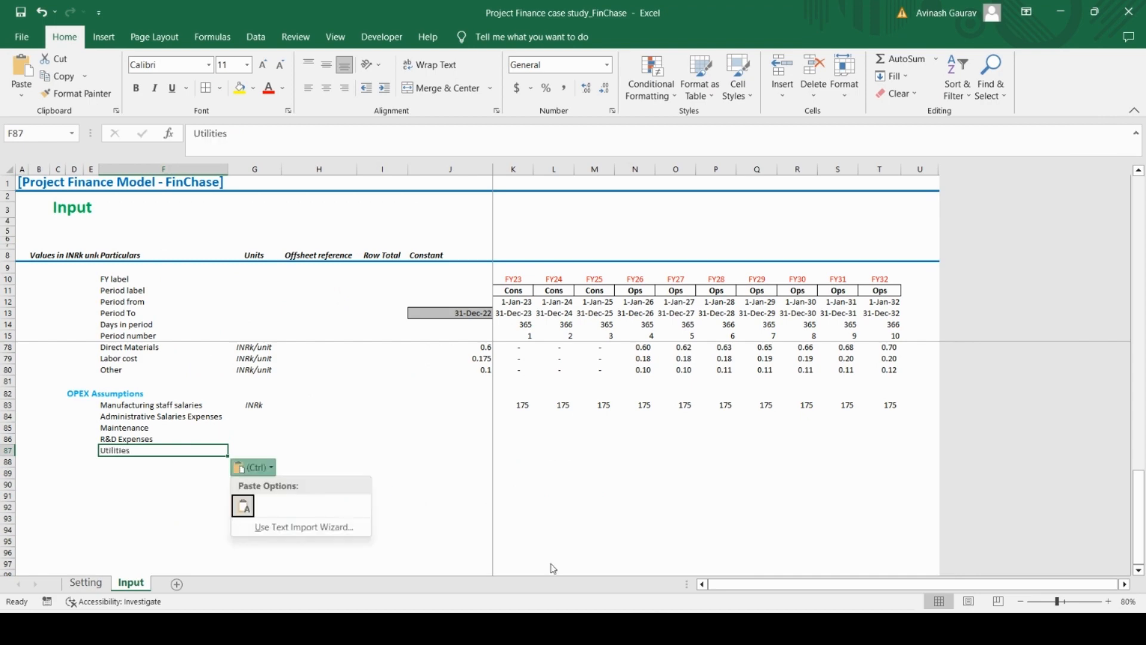
{"action": "key", "text": "Escape"}
Copy the label "Logistics" from the Case Study PDF into F88 of the Input sheet
{"action": "key", "text": "alt+Tab"}
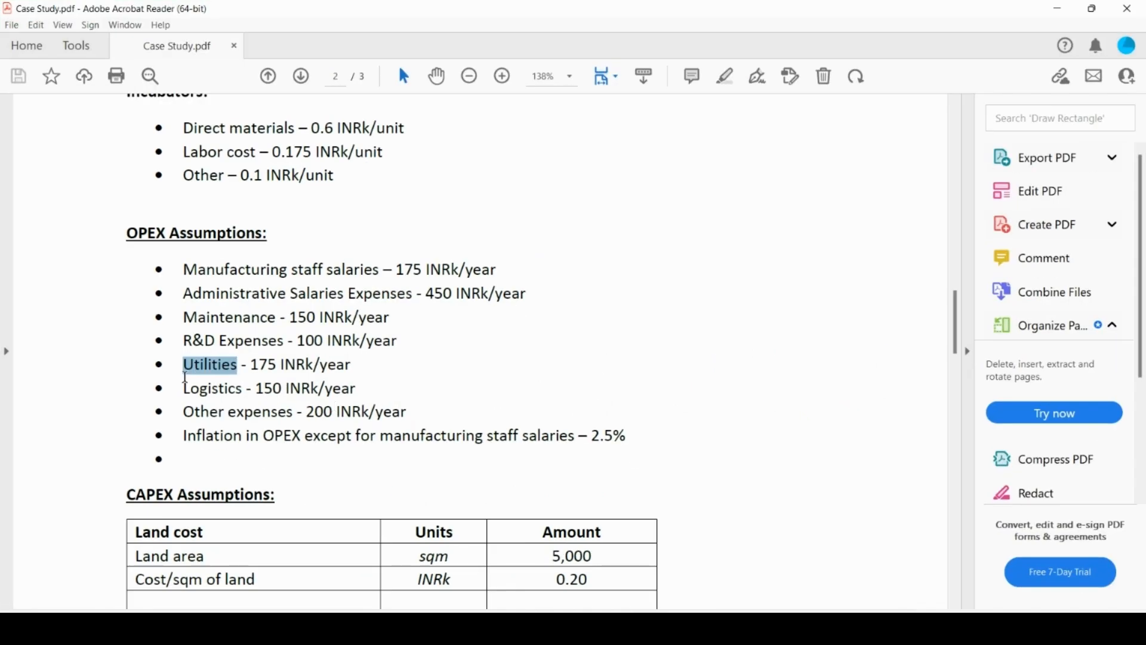
{"action": "left_click_drag", "start_coordinate": [183, 388], "coordinate": [243, 386]}
{"action": "key", "text": "ctrl+c"}
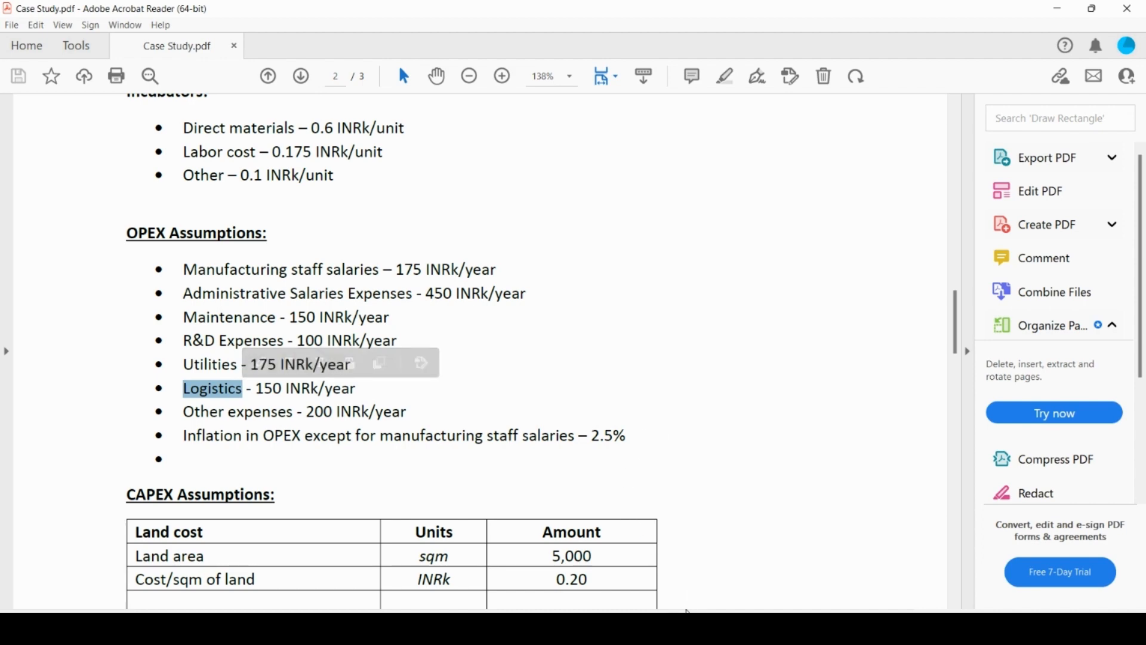
{"action": "left_click", "coordinate": [681, 609]}
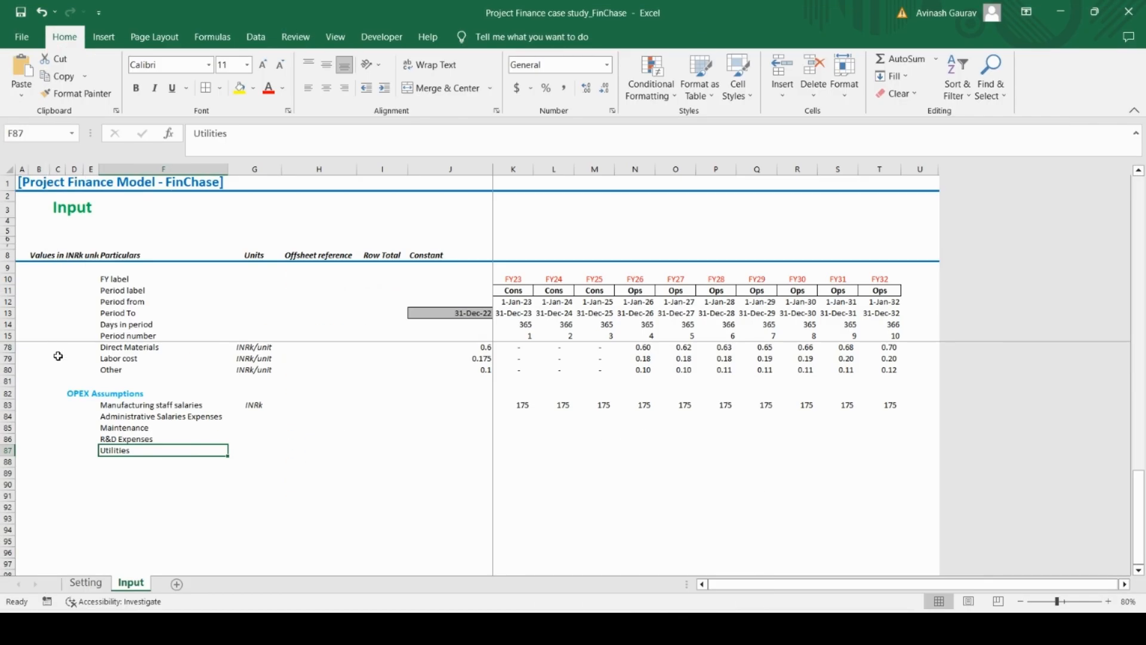
{"action": "left_click", "coordinate": [144, 462]}
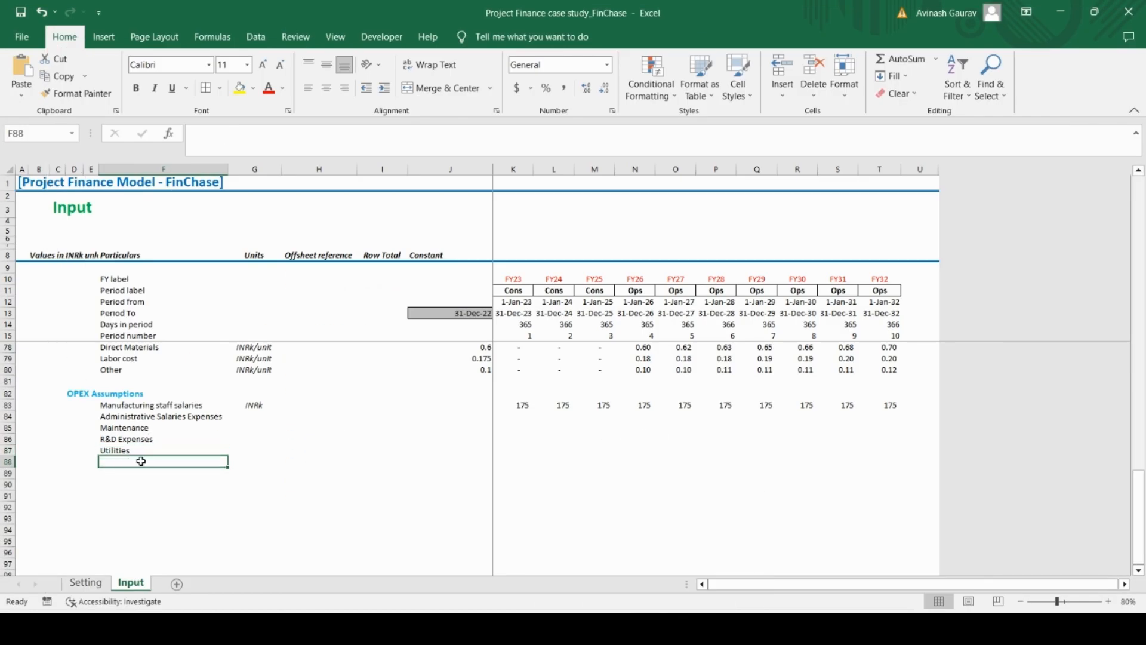
{"action": "key", "text": "ctrl+v"}
Copy the label "Other expenses" from the Case Study PDF into F89 of the Input sheet
{"action": "key", "text": "alt+Tab"}
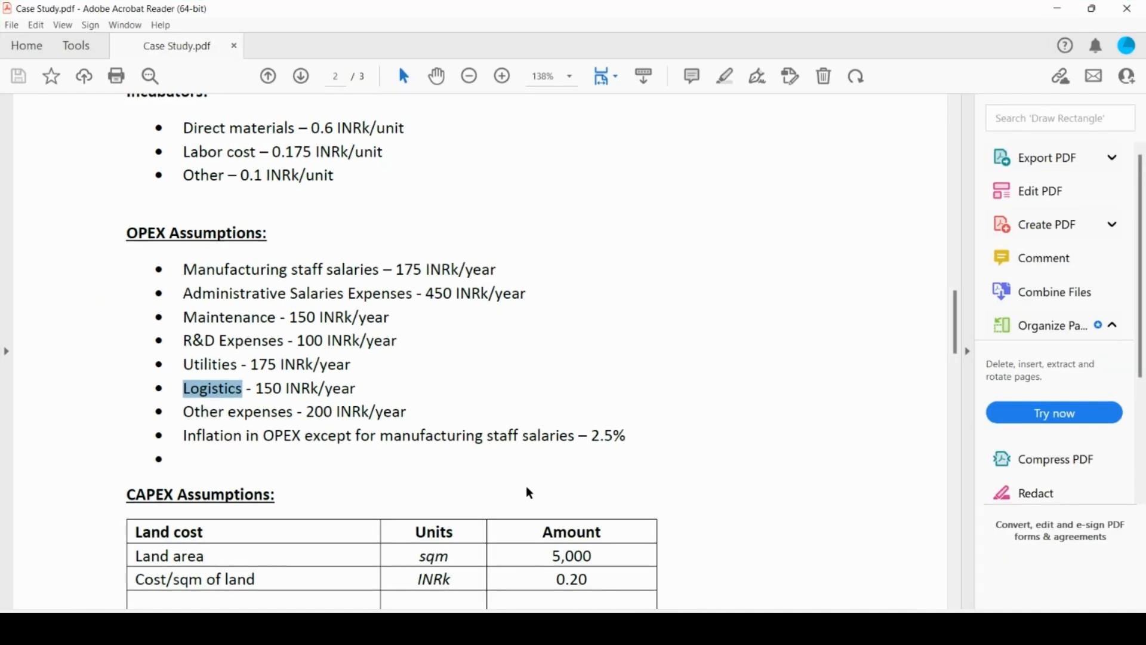
{"action": "left_click_drag", "start_coordinate": [184, 412], "coordinate": [258, 418]}
{"action": "key", "text": "ctrl+c"}
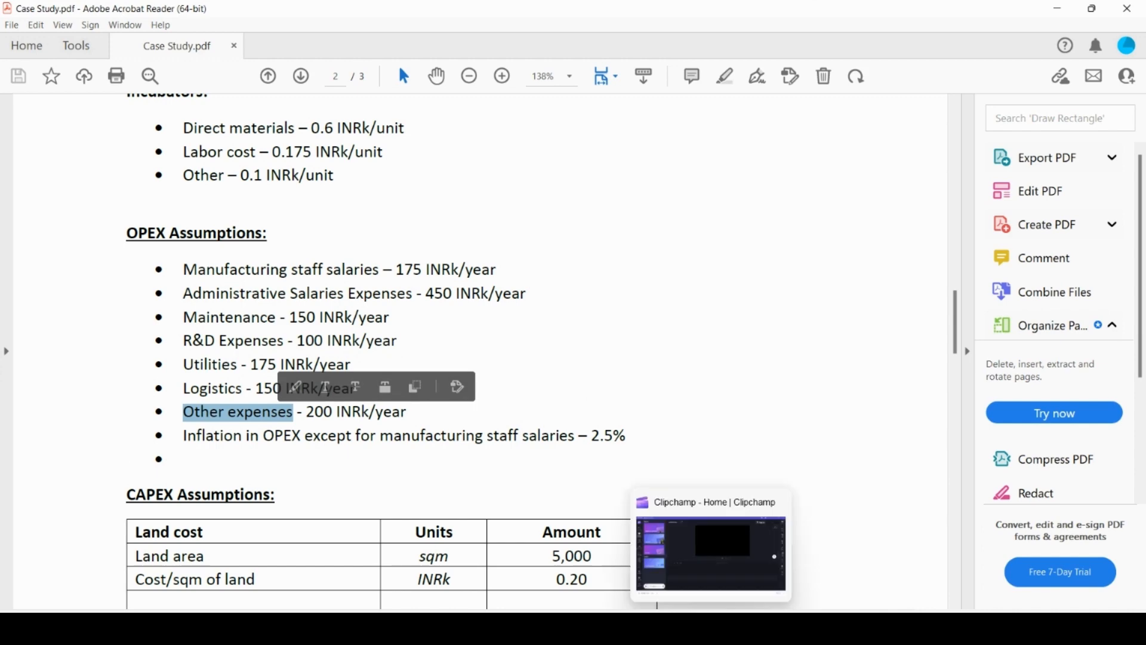
{"action": "left_click", "coordinate": [645, 627]}
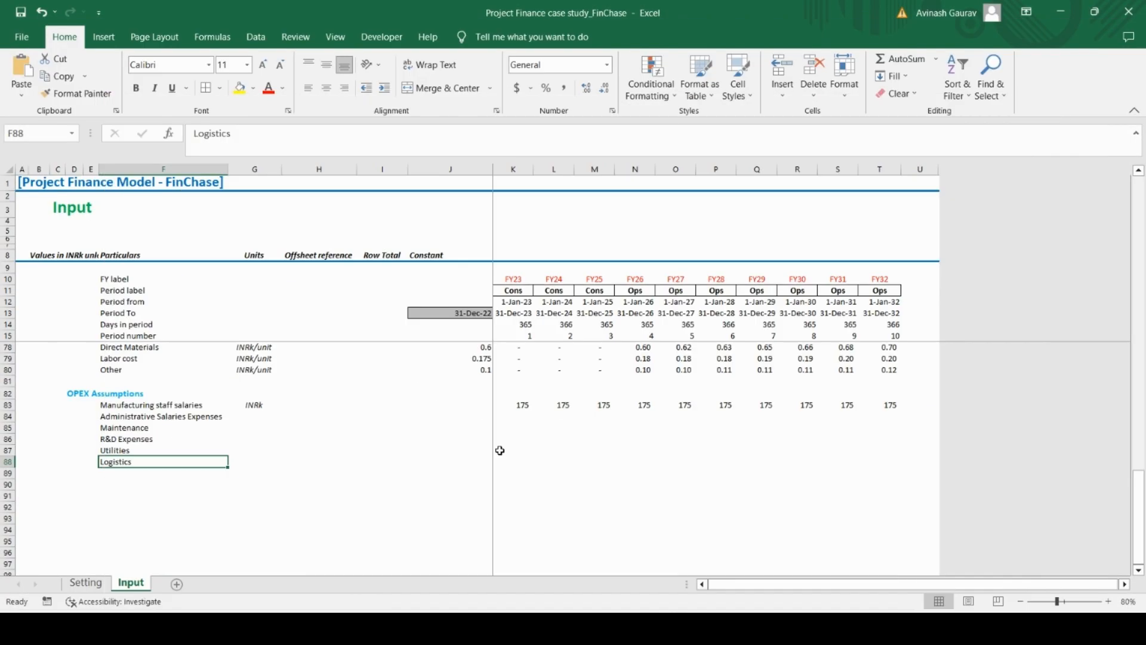
{"action": "left_click", "coordinate": [124, 473]}
{"action": "key", "text": "ctrl+v"}
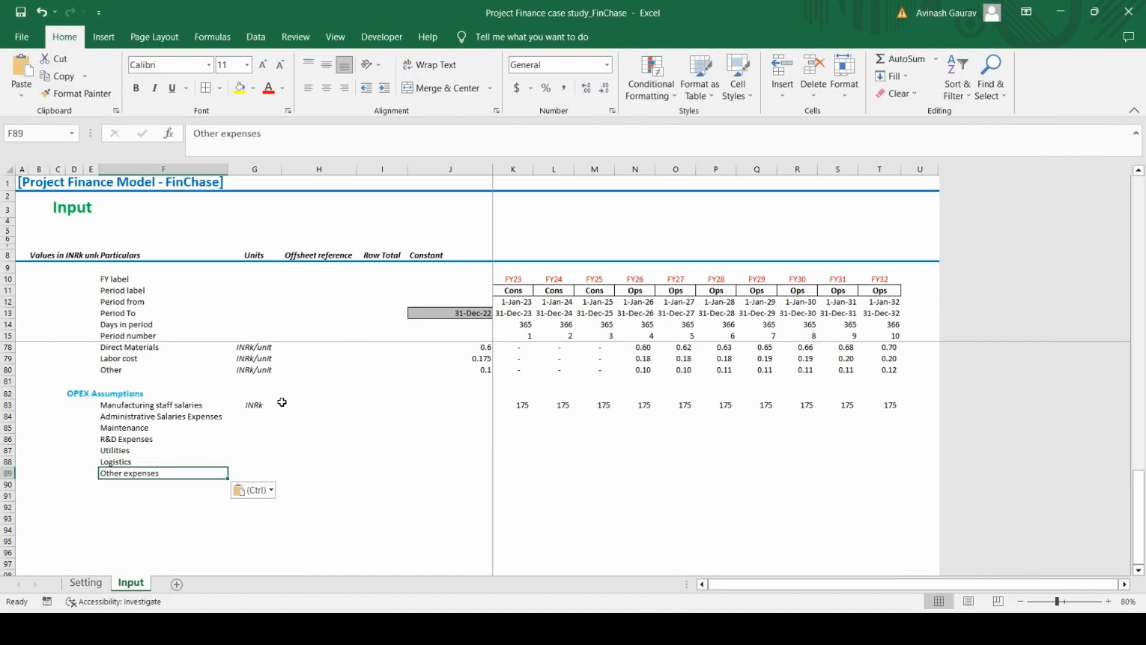
Copy the INRk unit from G83 to G84:G89 for the remaining OPEX rows
{"action": "left_click", "coordinate": [264, 407]}
{"action": "key", "text": "ctrl+c"}
{"action": "left_click", "coordinate": [265, 416]}
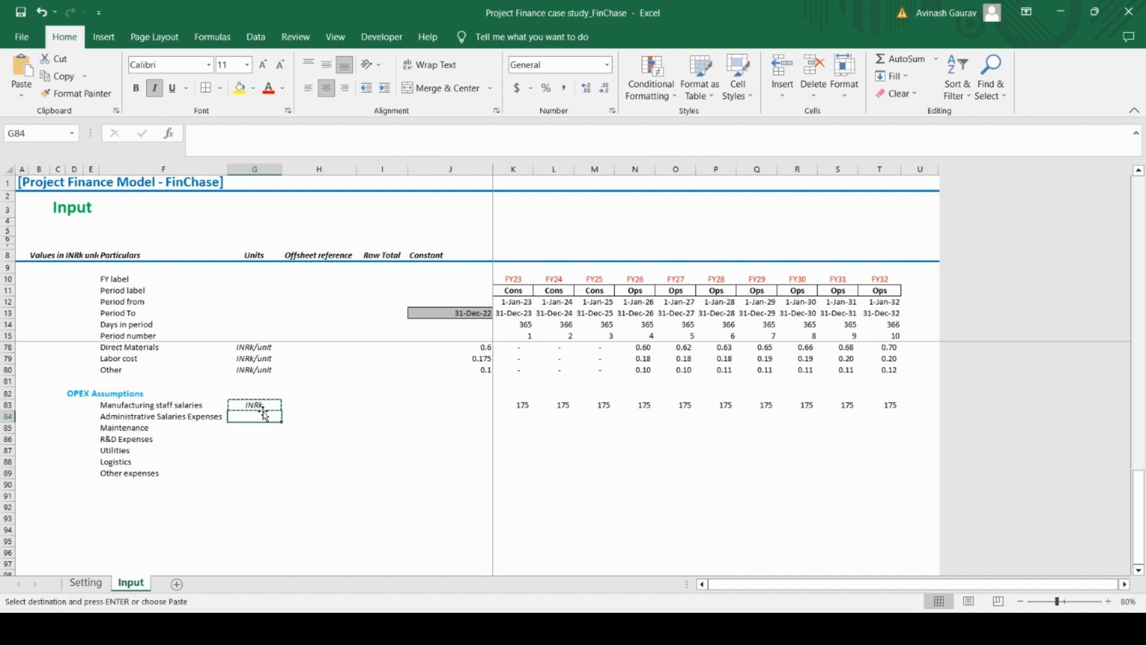
{"action": "key", "text": "shift+Down"}
{"action": "key", "text": "shift+Down"}
{"action": "key", "text": "shift+Down"}
{"action": "key", "text": "shift+Down"}
{"action": "key", "text": "shift+Down"}
{"action": "key", "text": "ctrl+v"}
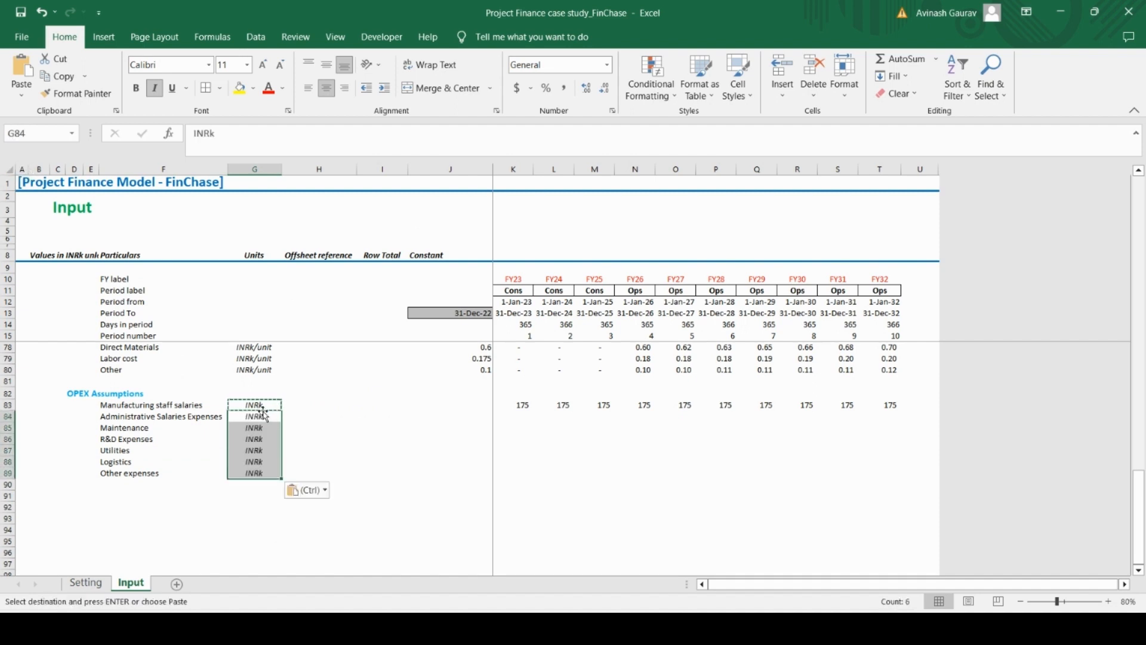
Check the OPEX amounts in the Case Study PDF and enter 450 as the FY23 Administrative Salaries Expenses in K84
{"action": "key", "text": "Right"}
{"action": "key", "text": "Right"}
{"action": "key", "text": "Right"}
{"action": "key", "text": "Right"}
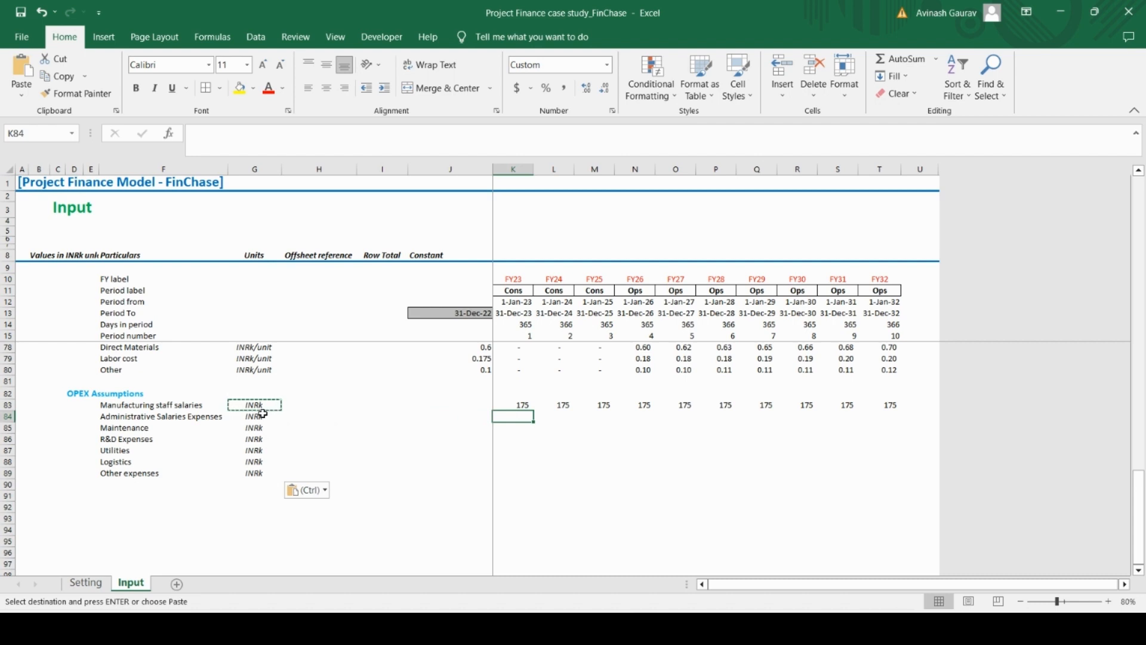
{"action": "mouse_move", "coordinate": [678, 629]}
{"action": "left_click", "coordinate": [670, 537]}
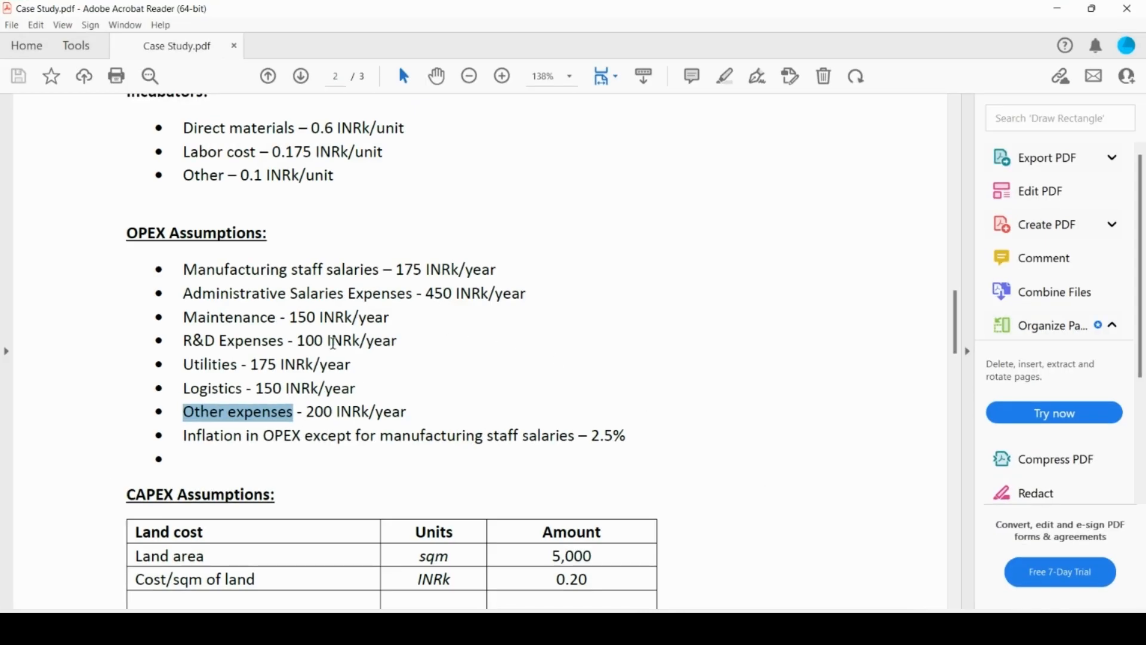
{"action": "left_click", "coordinate": [678, 629]}
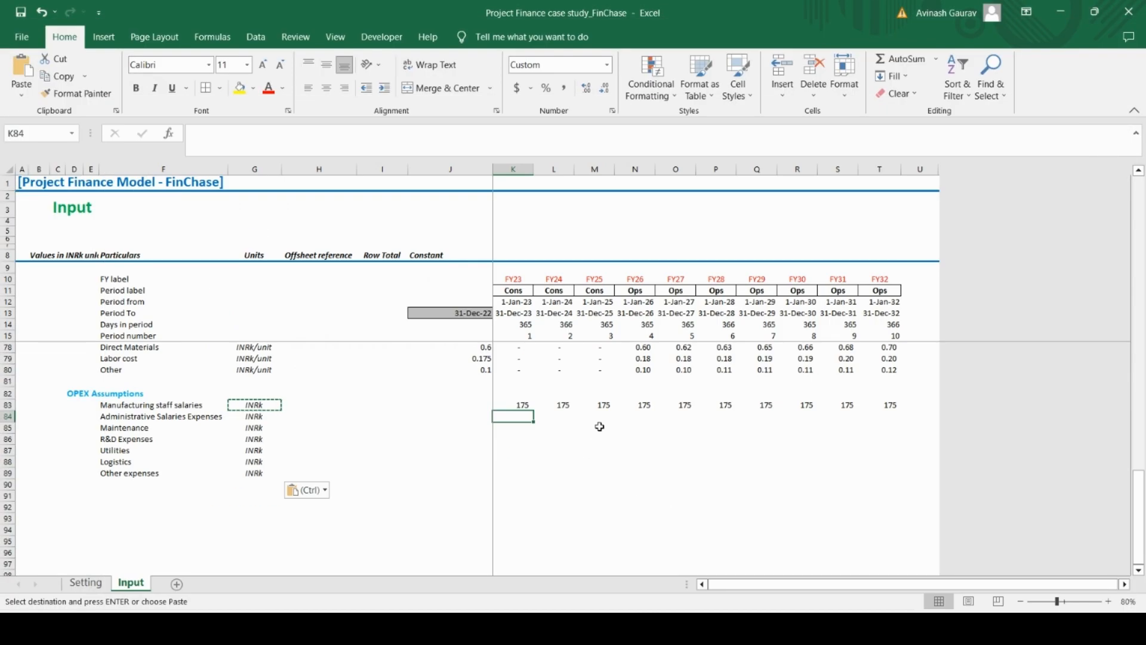
{"action": "type", "text": "450"}
{"action": "key", "text": "Return"}
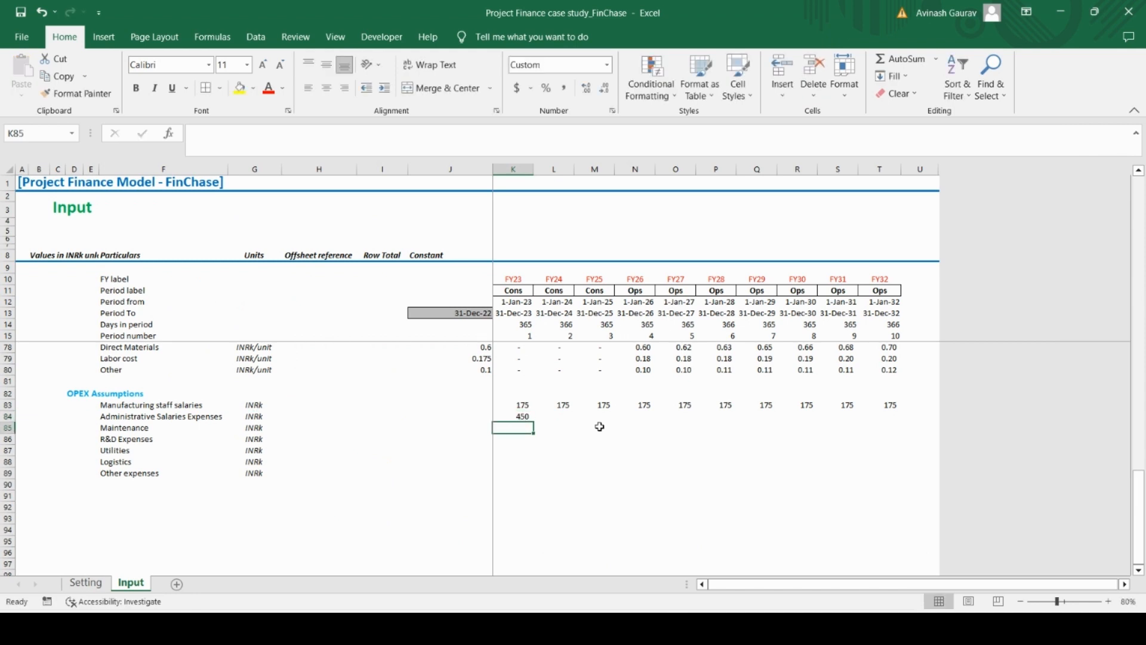
Enter the FY23 amounts 150 for Maintenance in K85 and 100 for R&D Expenses in K86
{"action": "type", "text": "150"}
{"action": "key", "text": "Return"}
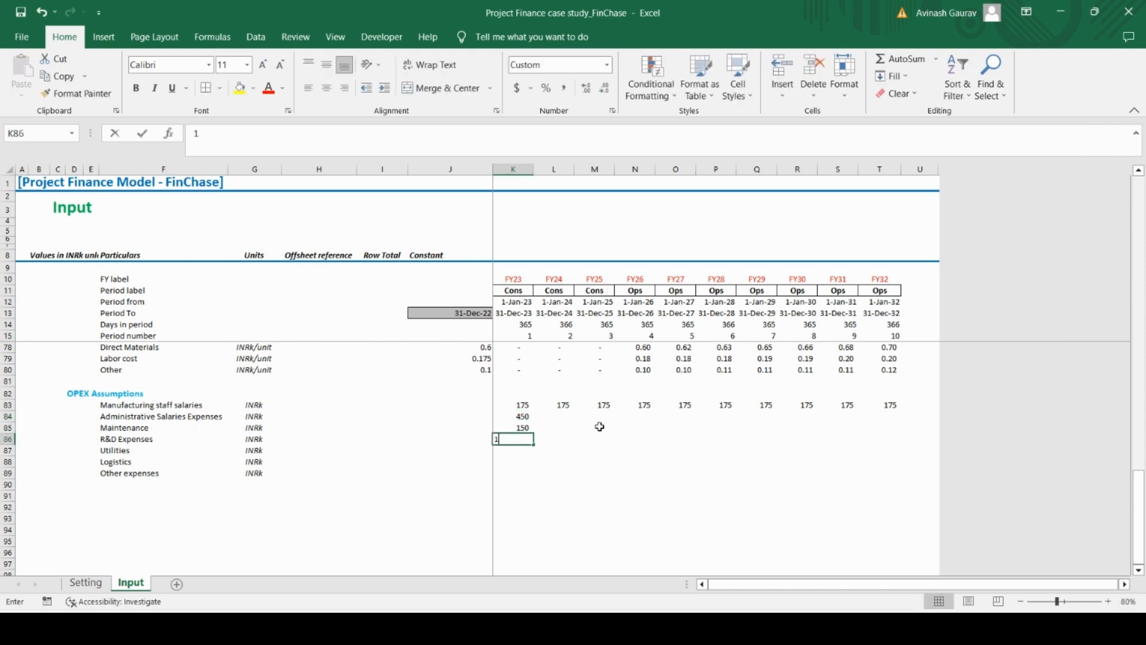
{"action": "type", "text": "100"}
{"action": "key", "text": "Return"}
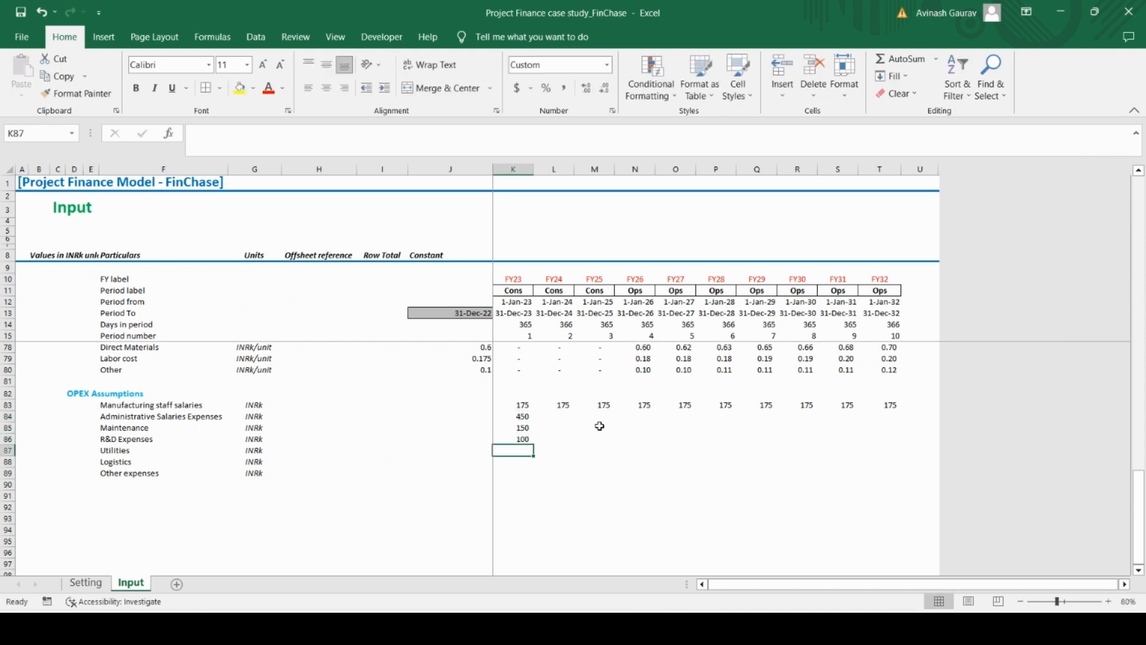
Enter the remaining FY23 amounts from the Case Study PDF: Utilities 175, Logistics 150 and Other expenses 200 in K87:K89
{"action": "mouse_move", "coordinate": [679, 621]}
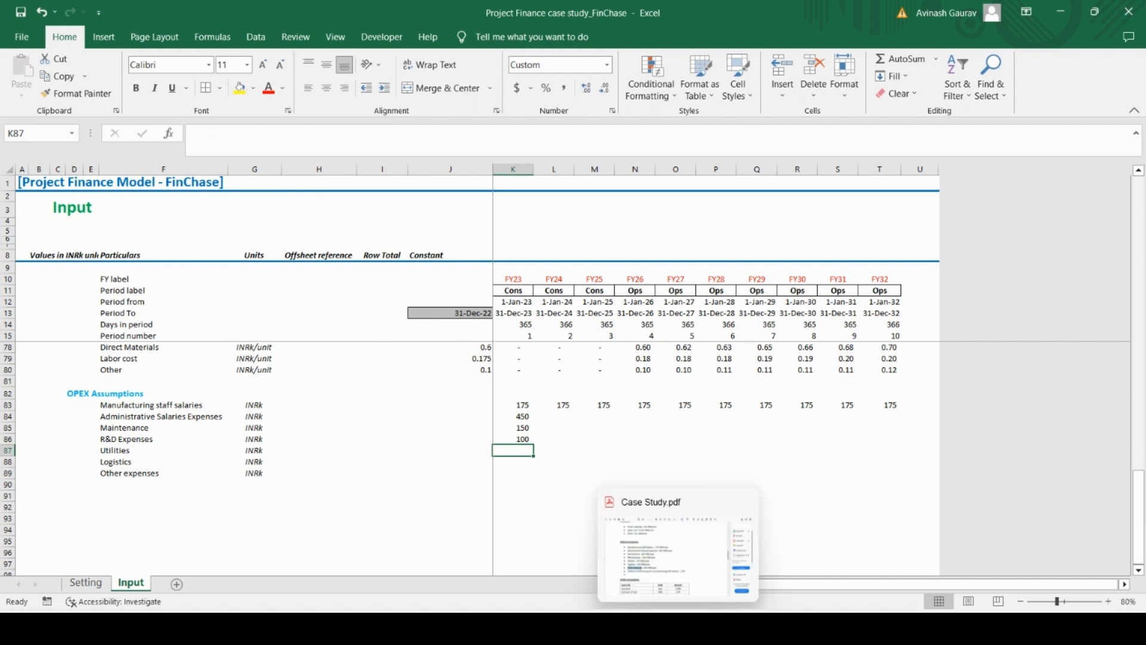
{"action": "left_click", "coordinate": [679, 553]}
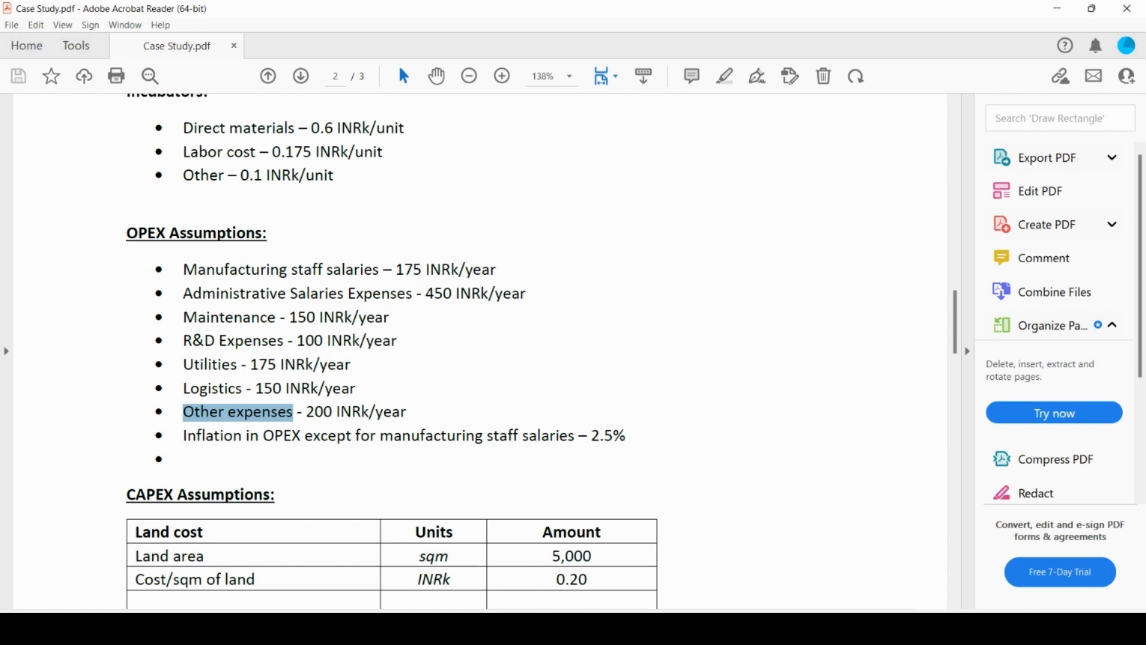
{"action": "key", "text": "alt+Tab"}
{"action": "type", "text": "175"}
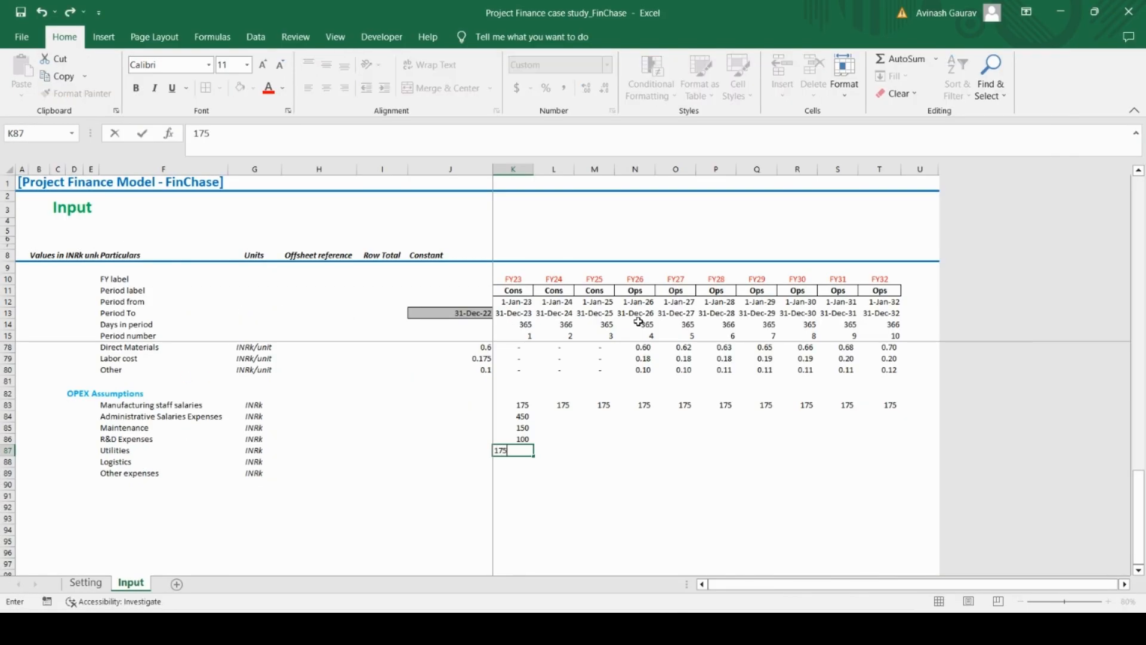
{"action": "key", "text": "Return"}
{"action": "type", "text": "150"}
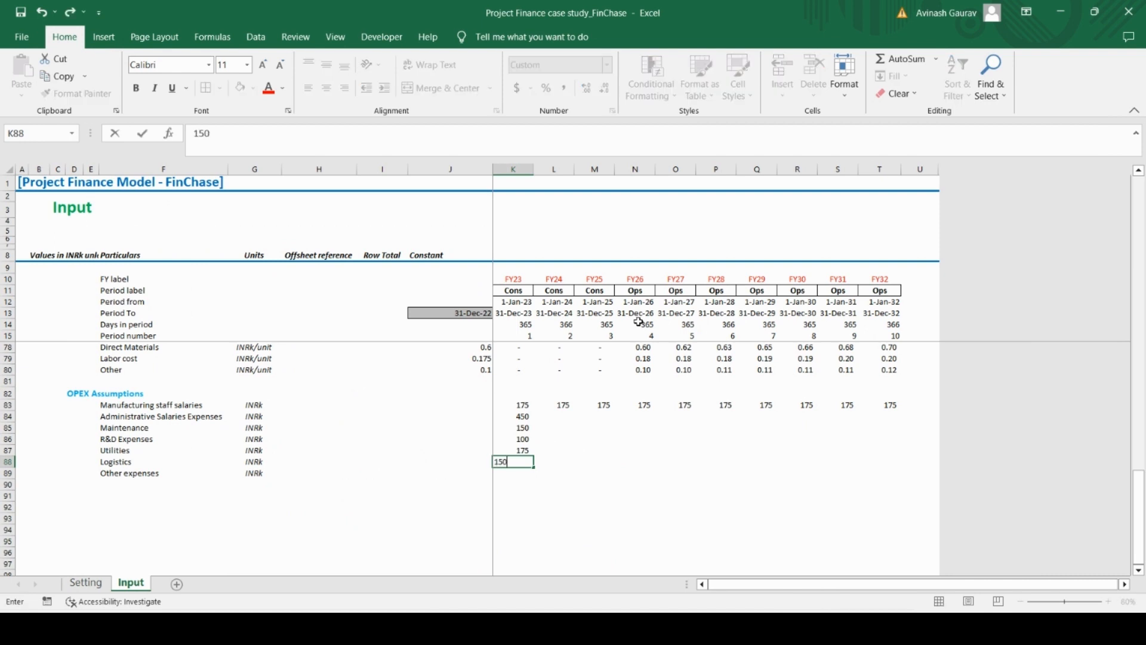
{"action": "key", "text": "Return"}
{"action": "type", "text": "200"}
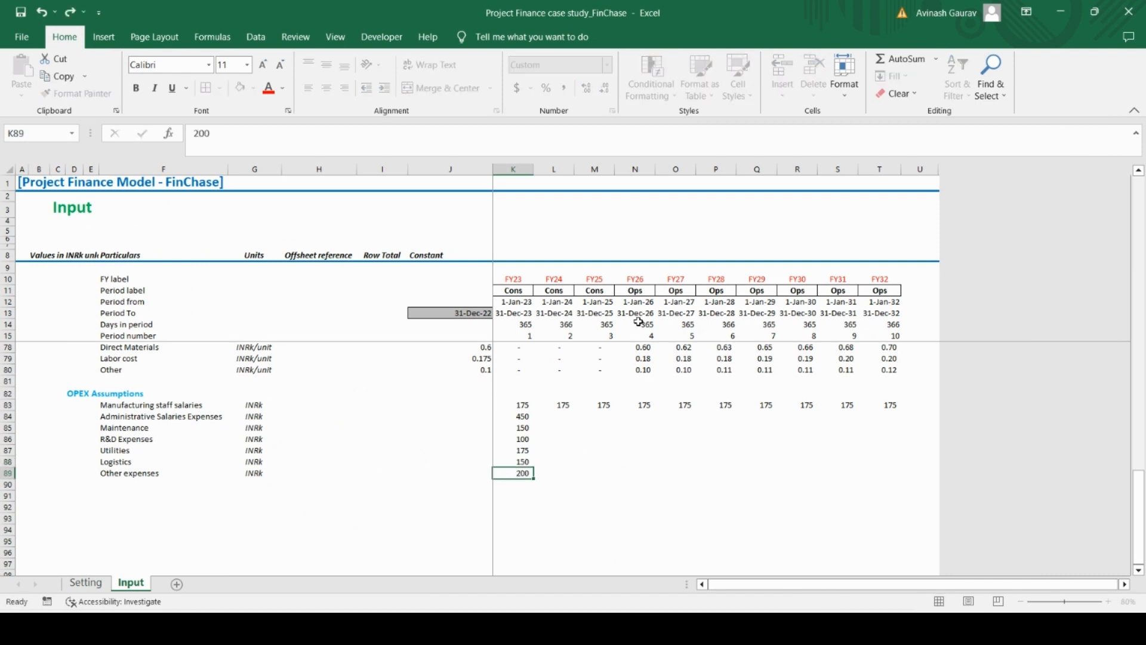
{"action": "key", "text": "Return"}
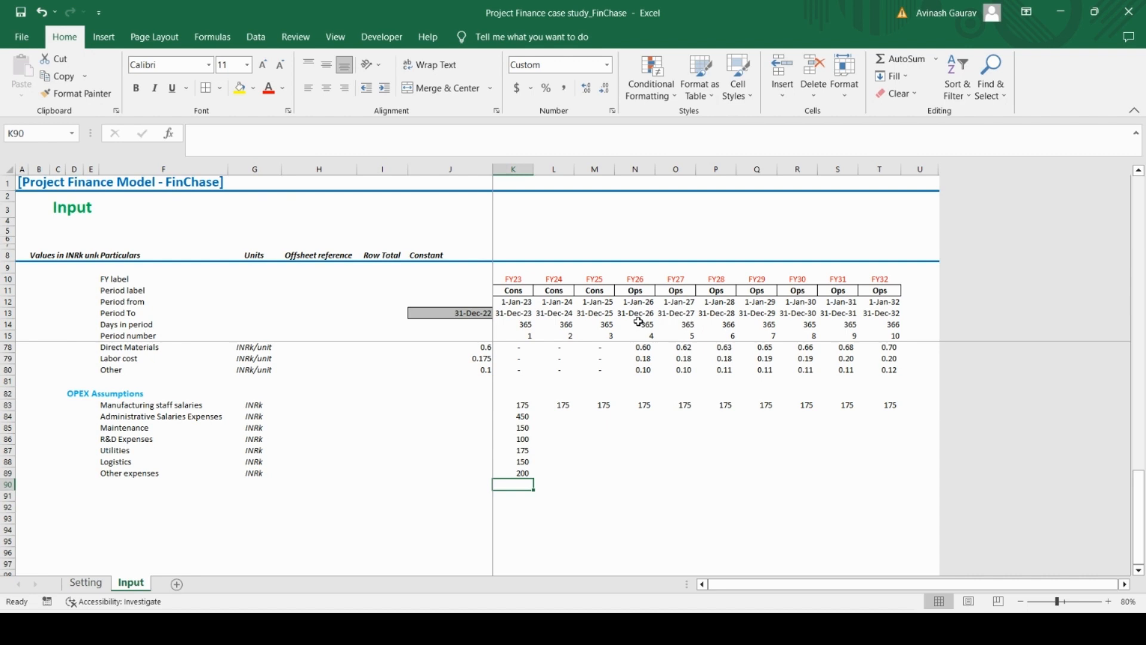
Enter the inflation-indexed formula =K84*(1+L$47) for FY24 Administrative Salaries Expenses in L84
{"action": "scroll", "coordinate": [639, 322], "scroll_direction": "up", "scroll_amount": 1}
{"action": "left_click", "coordinate": [554, 439]}
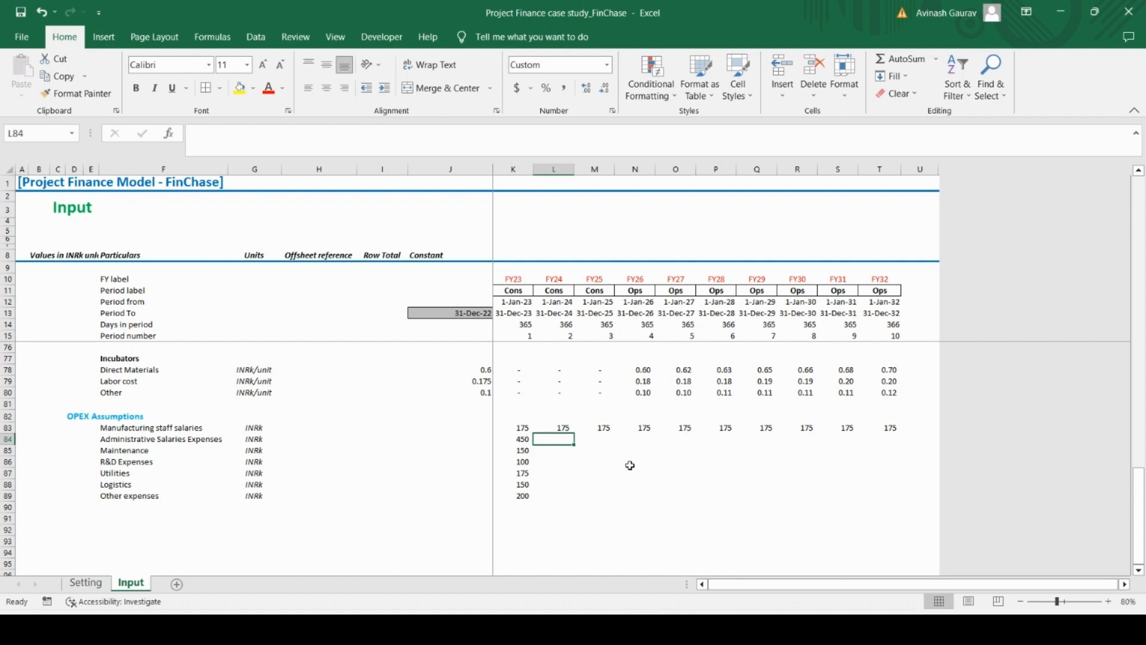
{"action": "type", "text": "="}
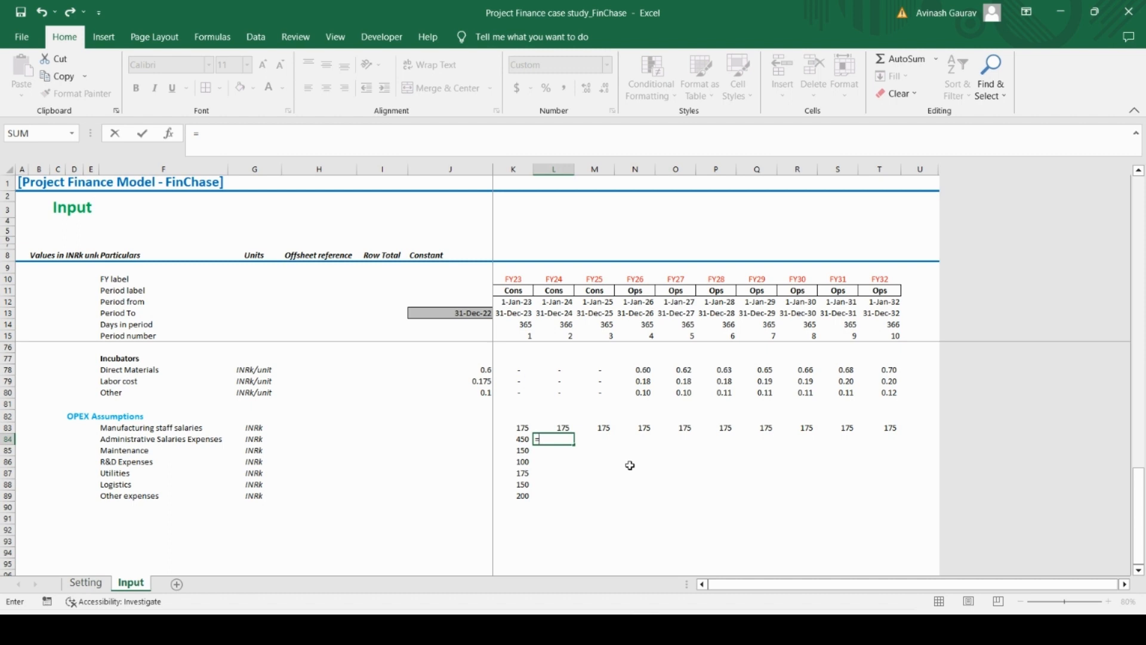
{"action": "key", "text": "Left"}
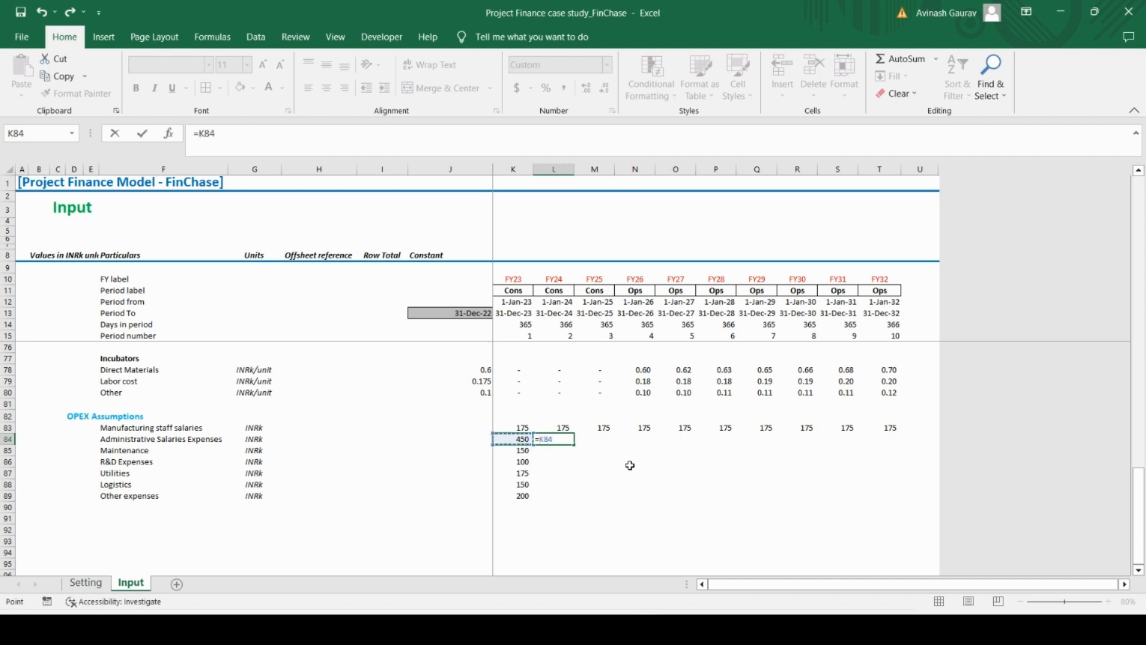
{"action": "type", "text": "*(1+"}
{"action": "scroll", "coordinate": [660, 451], "scroll_direction": "up", "scroll_amount": 16}
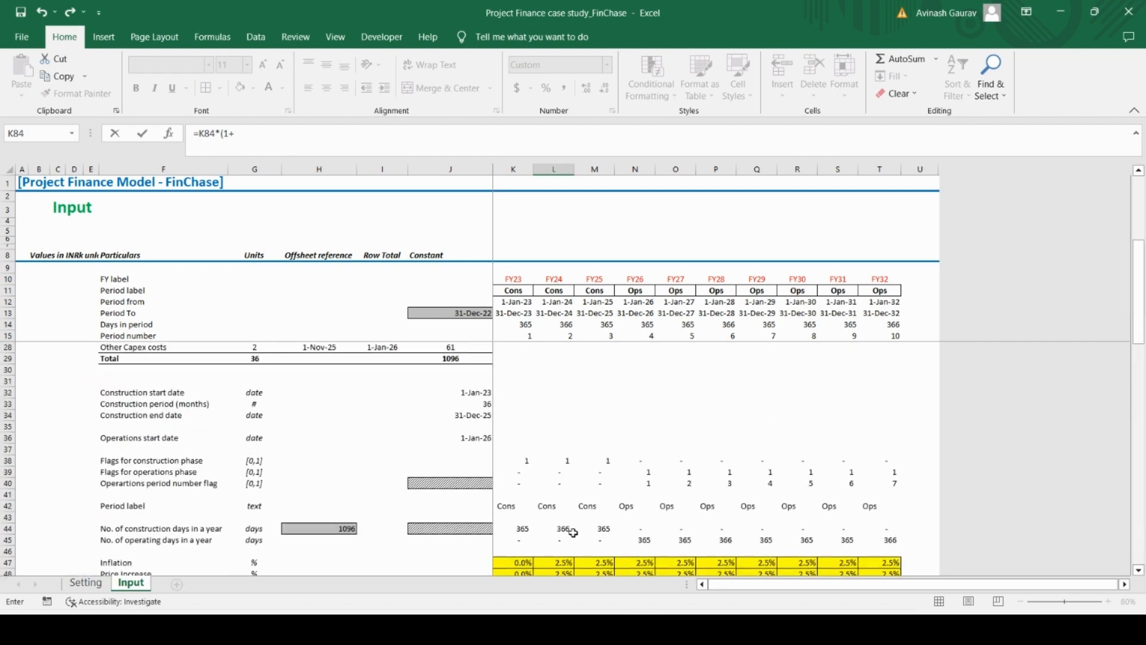
{"action": "scroll", "coordinate": [523, 563], "scroll_direction": "down", "scroll_amount": 12}
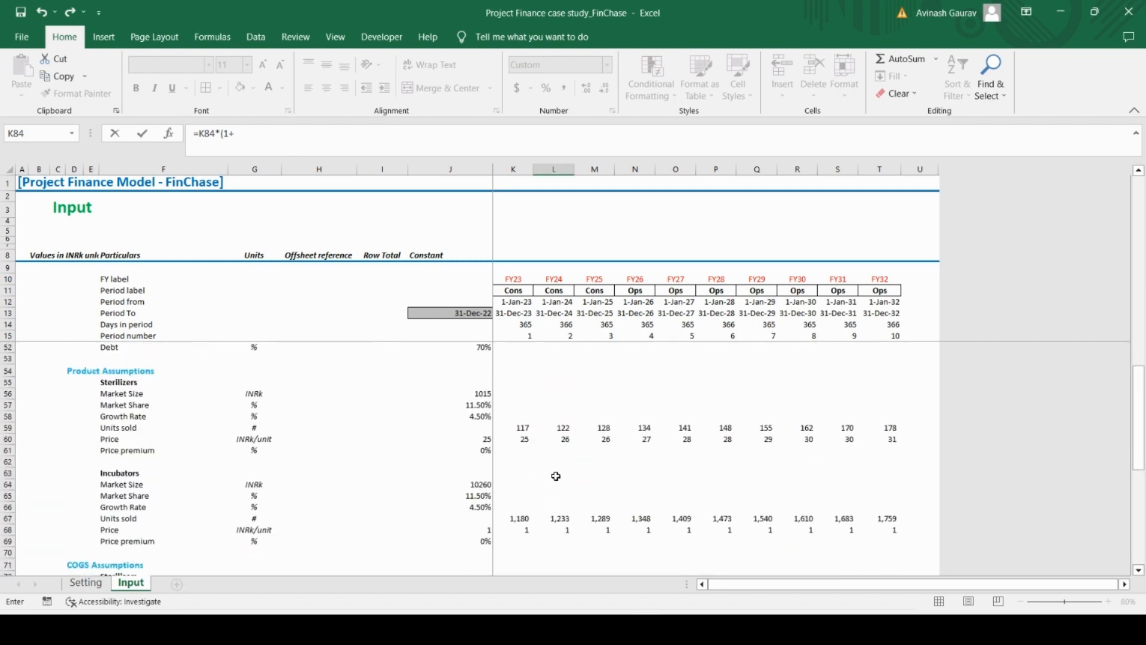
{"action": "scroll", "coordinate": [556, 476], "scroll_direction": "down", "scroll_amount": 3}
{"action": "scroll", "coordinate": [556, 476], "scroll_direction": "up", "scroll_amount": 16}
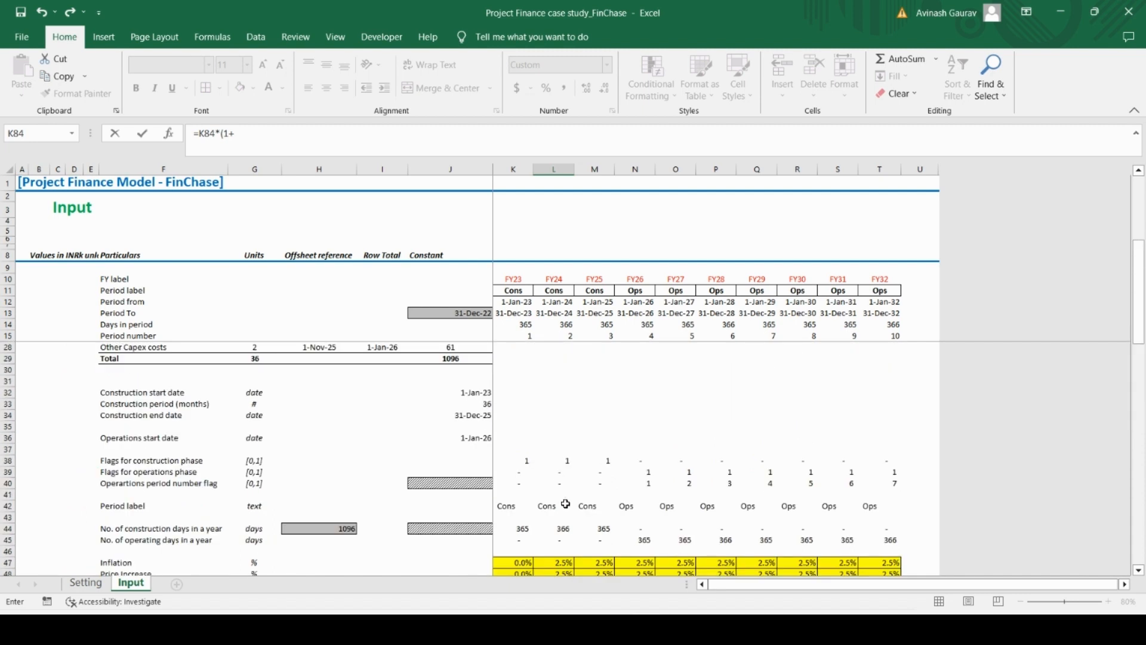
{"action": "left_click", "coordinate": [558, 561]}
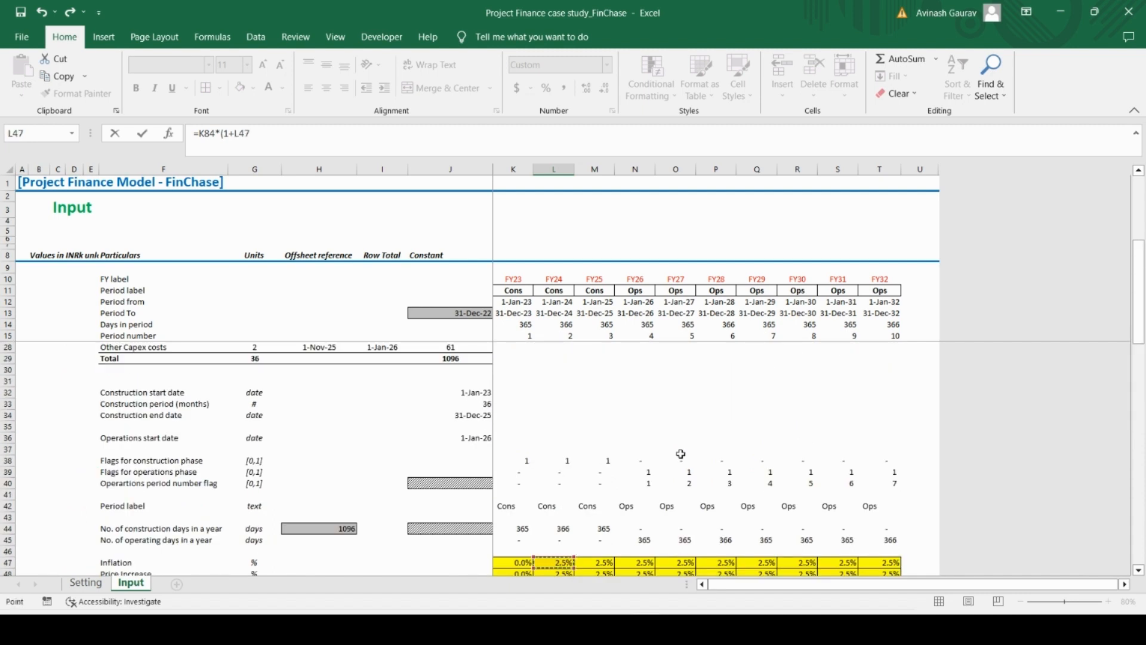
{"action": "key", "text": "F4"}
{"action": "key", "text": "F4"}
{"action": "type", "text": ")"}
{"action": "key", "text": "ctrl+Return"}
Copy the indexed formula in L84 across L84:T89 to fill FY24 to FY32 for the remaining OPEX rows
{"action": "key", "text": "ctrl+c"}
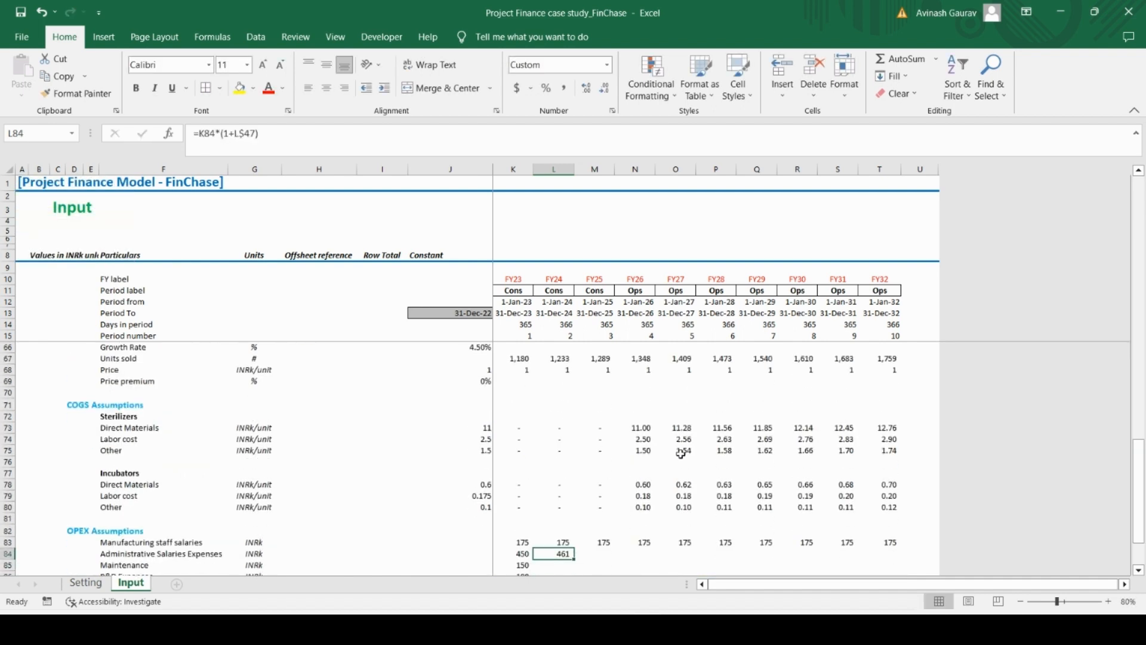
{"action": "key", "text": "shift+Down"}
{"action": "key", "text": "shift+Down"}
{"action": "key", "text": "shift+Down"}
{"action": "key", "text": "shift+Down"}
{"action": "key", "text": "shift+Down"}
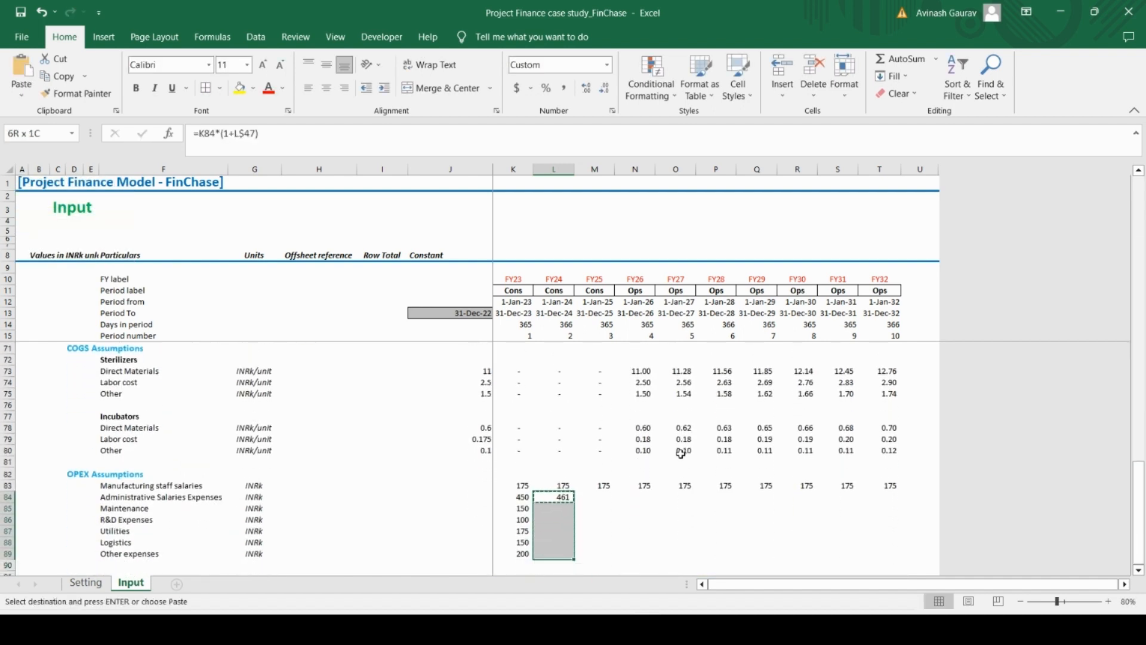
{"action": "key", "text": "shift+Right"}
{"action": "key", "text": "shift+Right"}
{"action": "key", "text": "shift+Right"}
{"action": "key", "text": "shift+Right"}
{"action": "key", "text": "shift+Right"}
{"action": "key", "text": "shift+Right"}
{"action": "key", "text": "shift+Right"}
{"action": "key", "text": "shift+Right"}
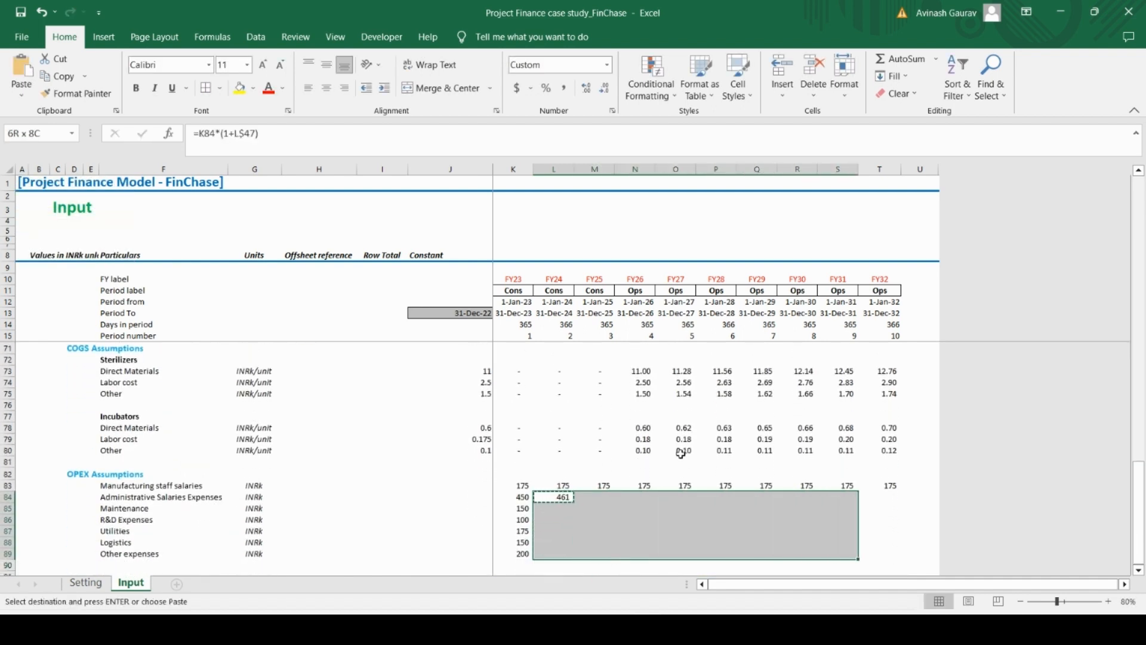
{"action": "key", "text": "ctrl+v"}
{"action": "key", "text": "Down"}
{"action": "key", "text": "Down"}
{"action": "key", "text": "Down"}
{"action": "key", "text": "Down"}
{"action": "key", "text": "Down"}
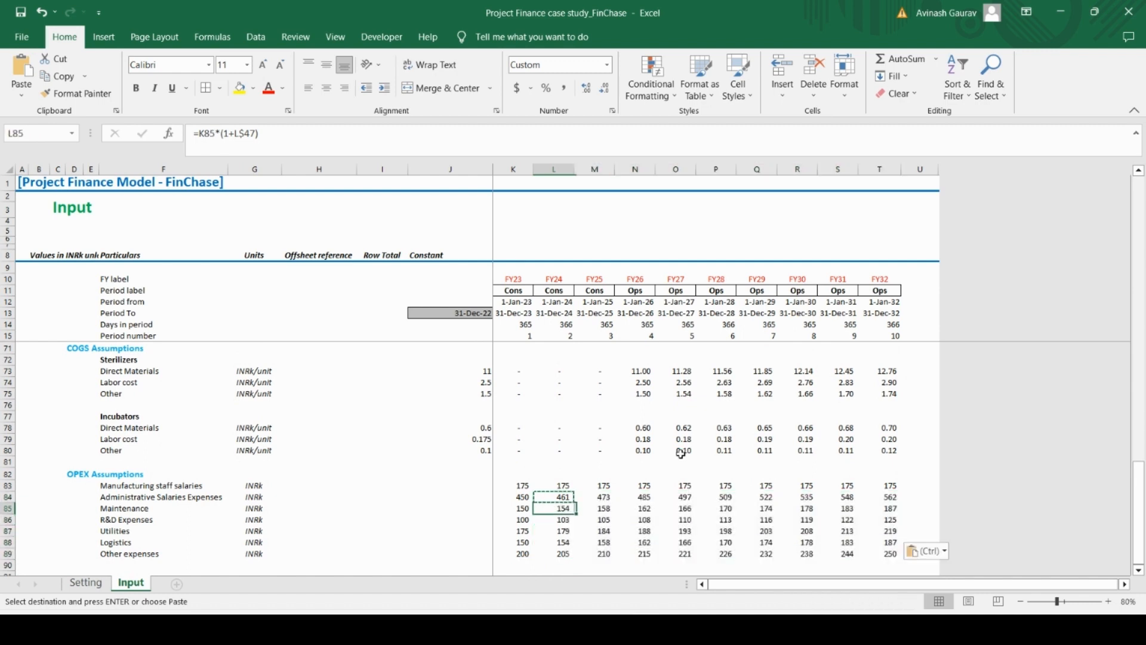
{"action": "key", "text": "Down"}
{"action": "key", "text": "Down"}
{"action": "key", "text": "Down"}
{"action": "key", "text": "Down"}
{"action": "key", "text": "Down"}
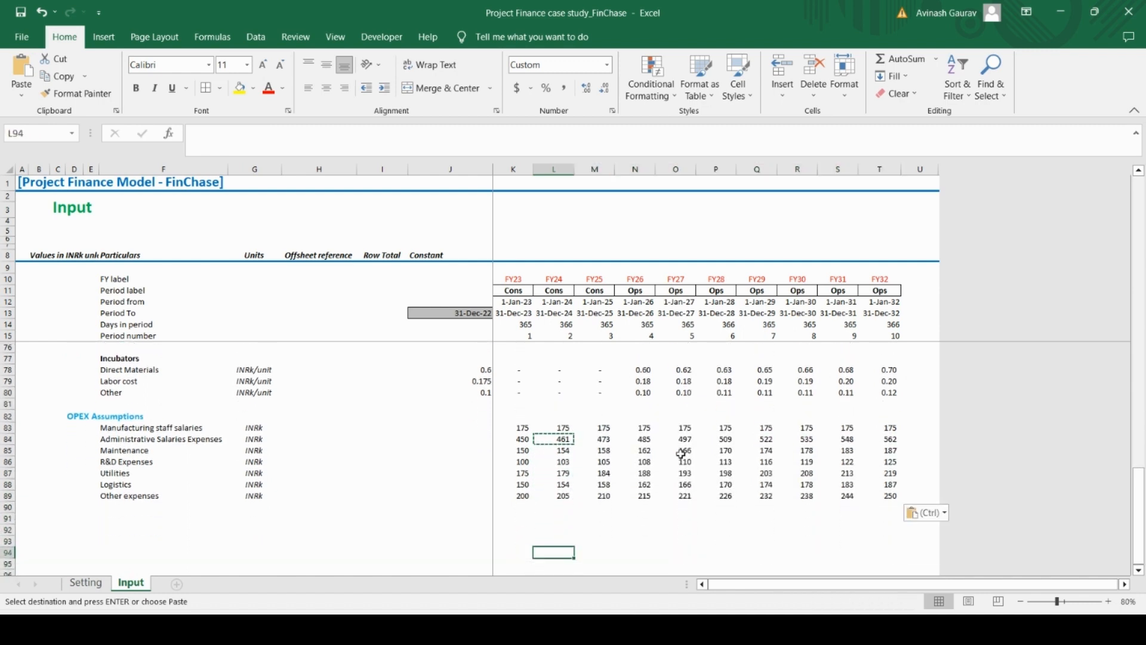
Switch to the Case Study PDF and examine the CAPEX Assumptions section that follows the OPEX list
{"action": "key", "text": "Up"}
{"action": "key", "text": "Up"}
{"action": "key", "text": "Up"}
{"action": "key", "text": "Up"}
{"action": "key", "text": "Up"}
{"action": "key", "text": "Up"}
{"action": "key", "text": "Left"}
{"action": "key", "text": "Left"}
{"action": "key", "text": "Left"}
{"action": "key", "text": "Left"}
{"action": "key", "text": "Left"}
{"action": "key", "text": "Left"}
{"action": "key", "text": "Left"}
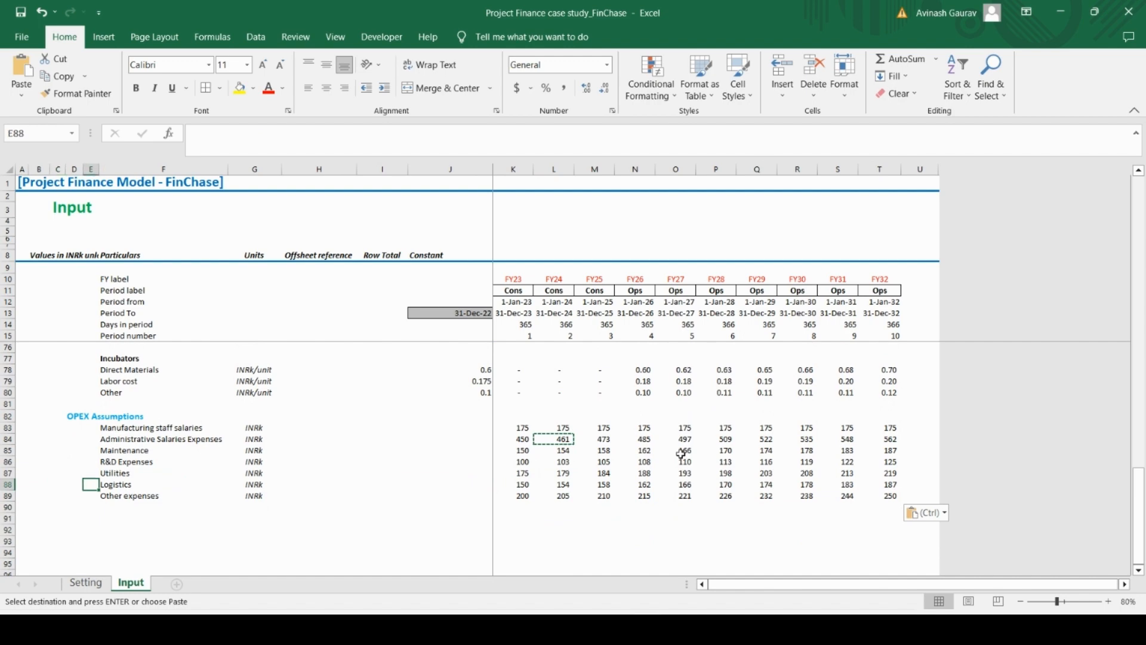
{"action": "key", "text": "Down"}
{"action": "key", "text": "Down"}
{"action": "key", "text": "Down"}
{"action": "key", "text": "Right"}
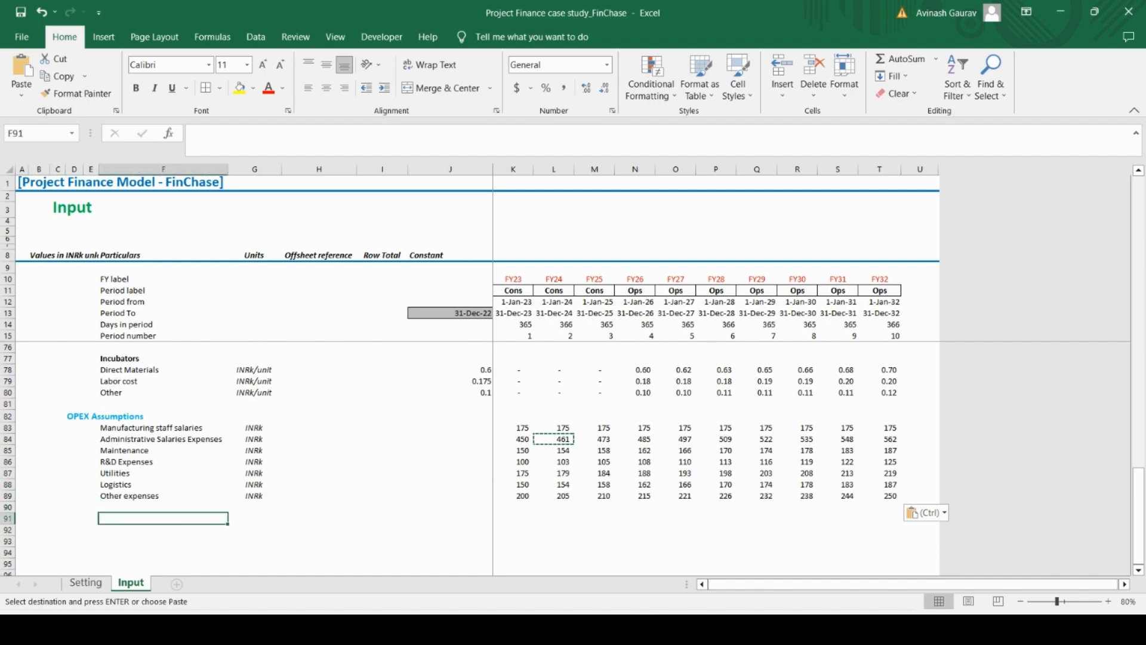
{"action": "key", "text": "alt+Tab"}
{"action": "scroll", "coordinate": [535, 408], "scroll_direction": "up", "scroll_amount": 10}
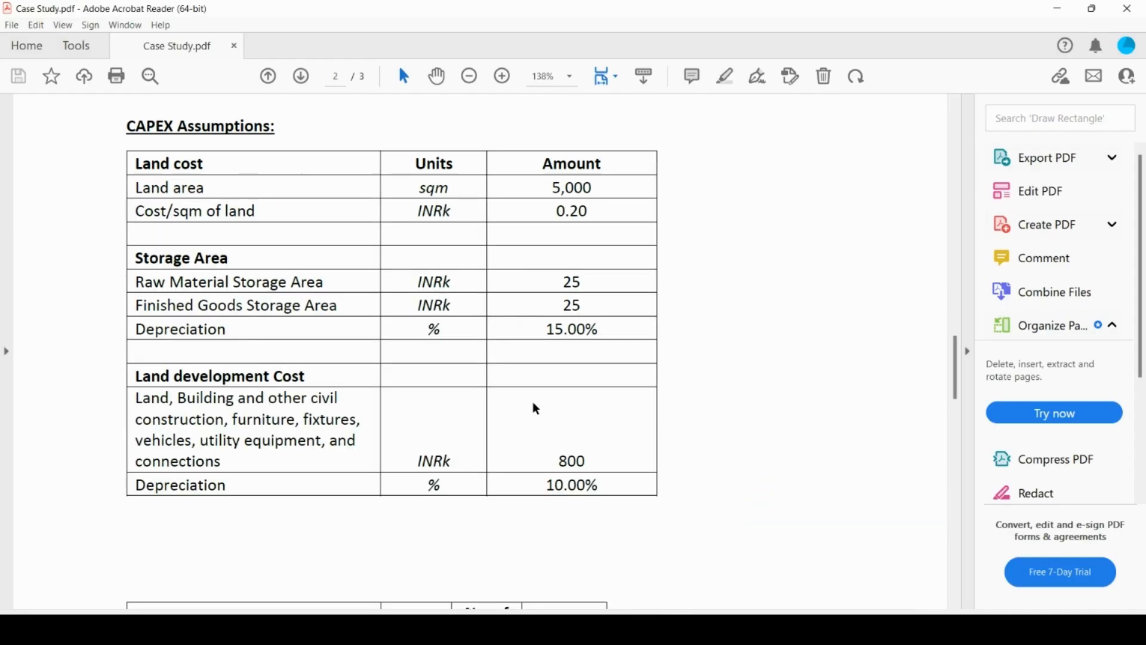
{"action": "scroll", "coordinate": [535, 409], "scroll_direction": "up", "scroll_amount": 8}
{"action": "scroll", "coordinate": [540, 410], "scroll_direction": "down", "scroll_amount": 4}
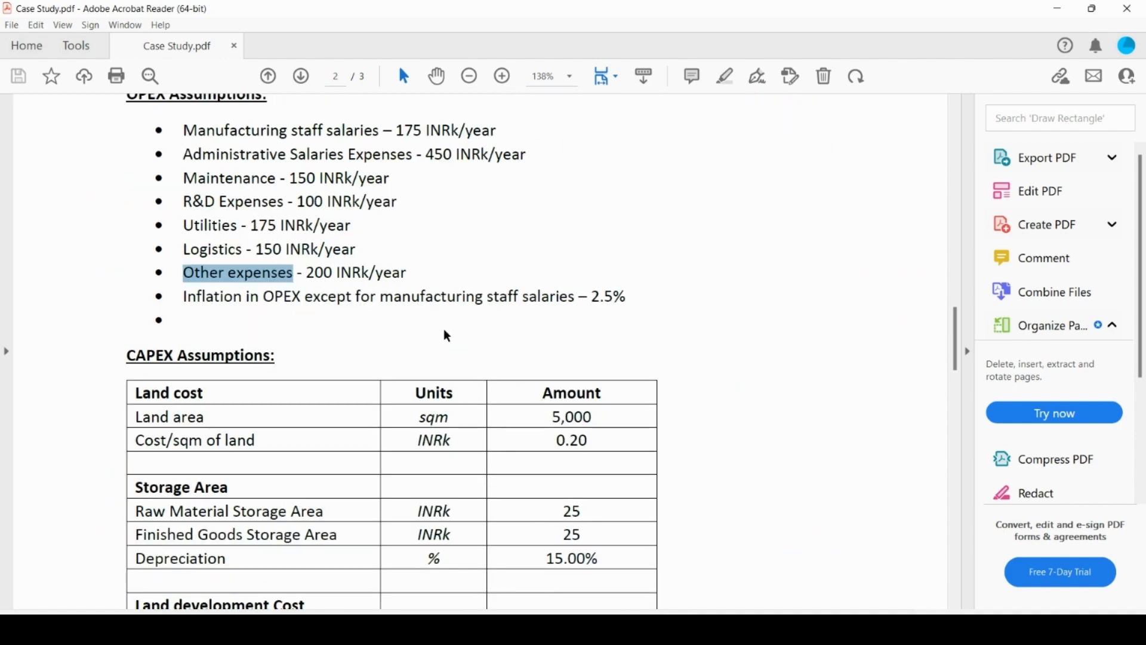
{"action": "left_click", "coordinate": [384, 345]}
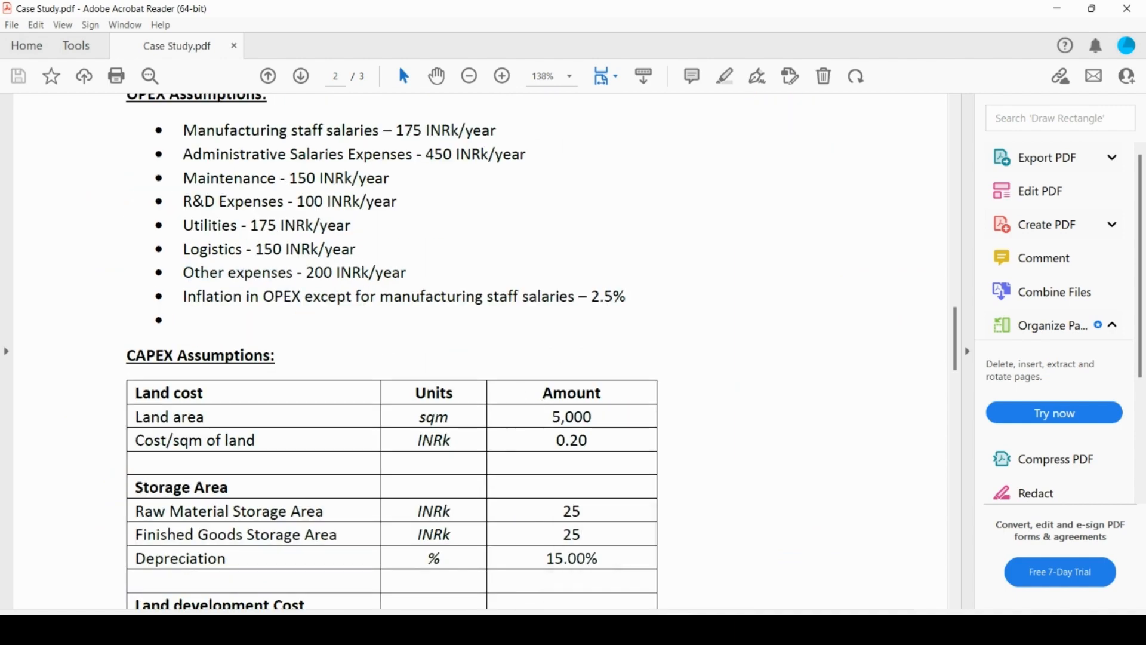
Return to the Excel Input sheet and copy the OPEX Assumptions heading from D82 to D91
{"action": "key", "text": "alt+Tab"}
{"action": "left_click", "coordinate": [77, 414]}
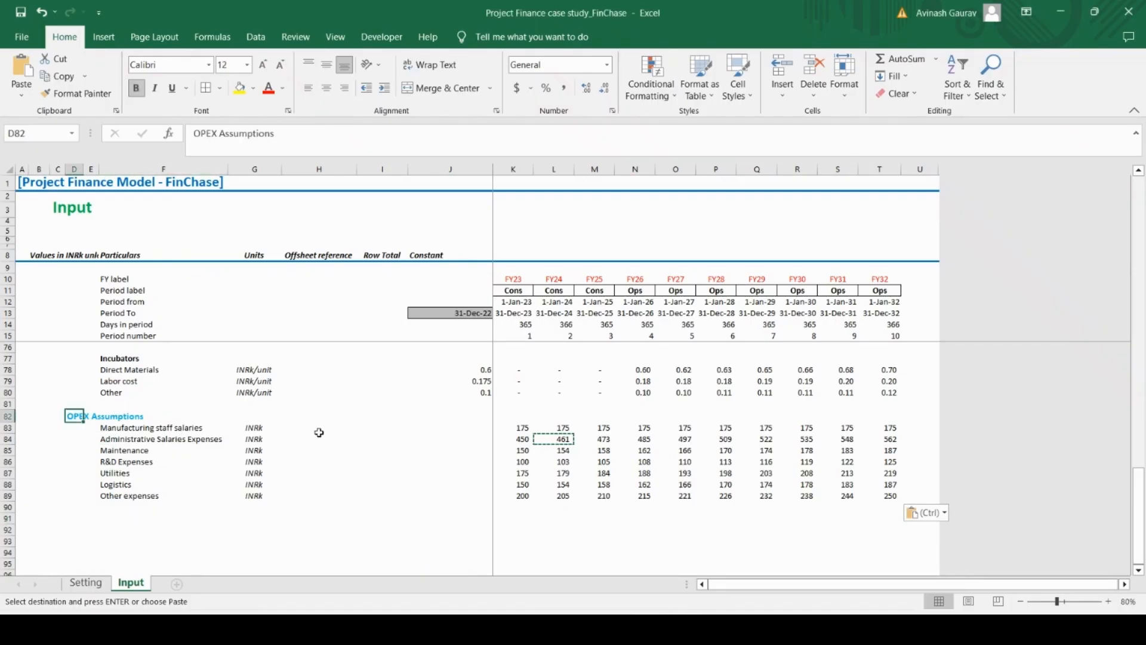
{"action": "key", "text": "ctrl+c"}
{"action": "key", "text": "Down"}
{"action": "key", "text": "Down"}
{"action": "key", "text": "Down"}
{"action": "key", "text": "Down"}
{"action": "key", "text": "Down"}
{"action": "key", "text": "Down"}
{"action": "key", "text": "Down"}
{"action": "key", "text": "Down"}
{"action": "key", "text": "Down"}
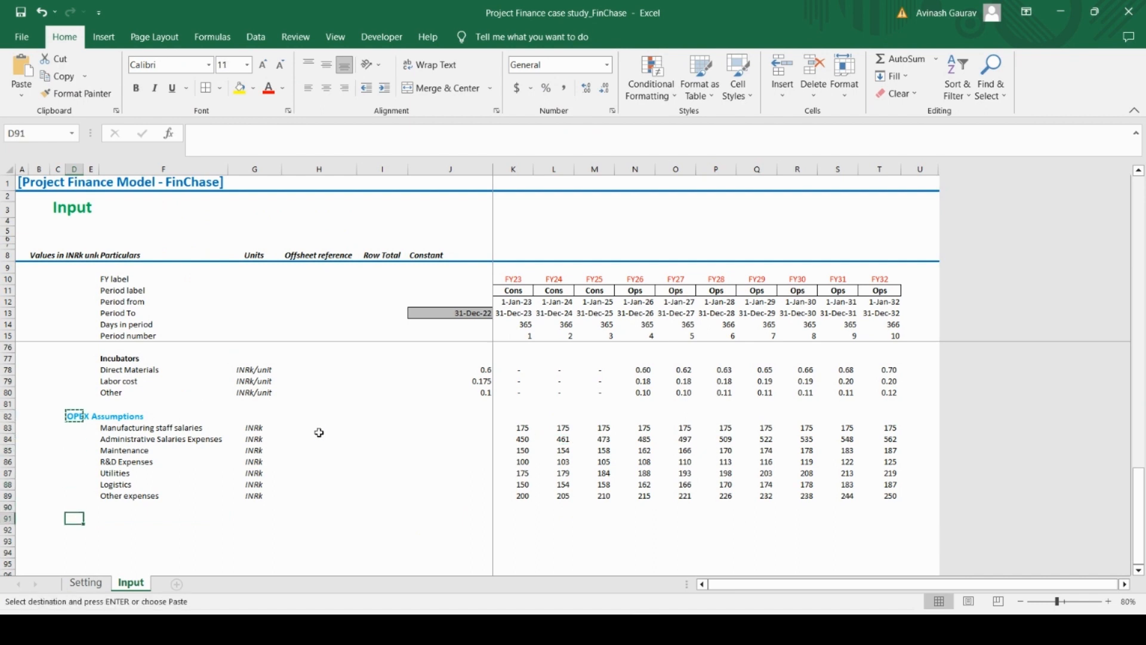
{"action": "key", "text": "ctrl+v"}
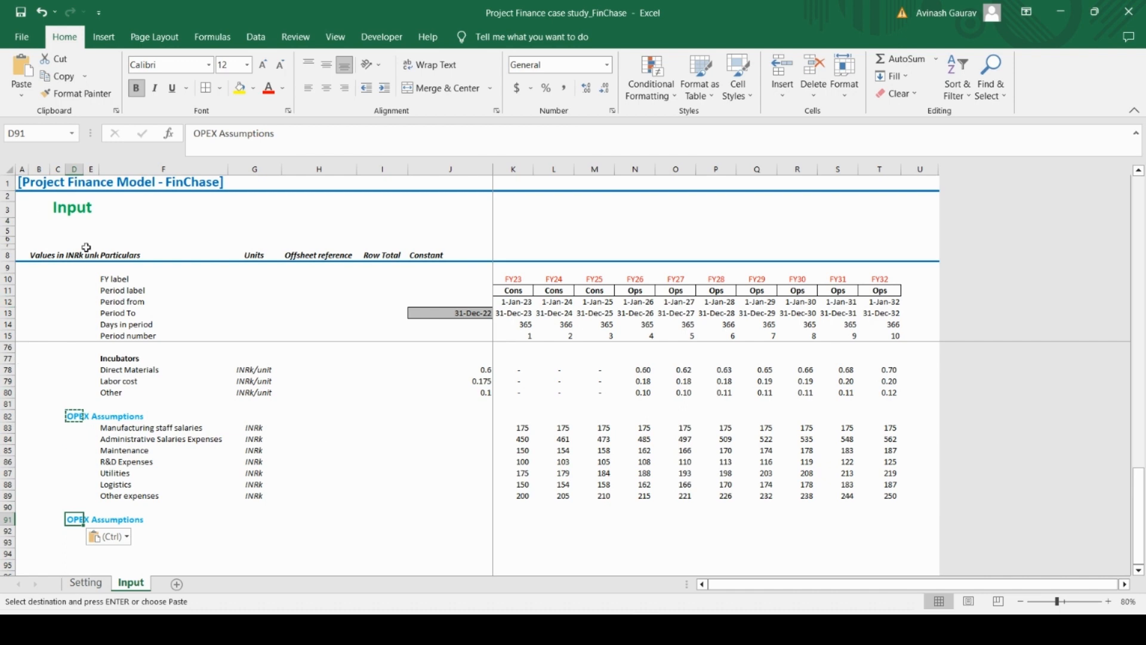
Change the copied heading in D91 to CAPEX Assumptions
{"action": "left_click", "coordinate": [206, 139]}
{"action": "double_click", "coordinate": [206, 134]}
{"action": "key", "text": "Caps_Lock"}
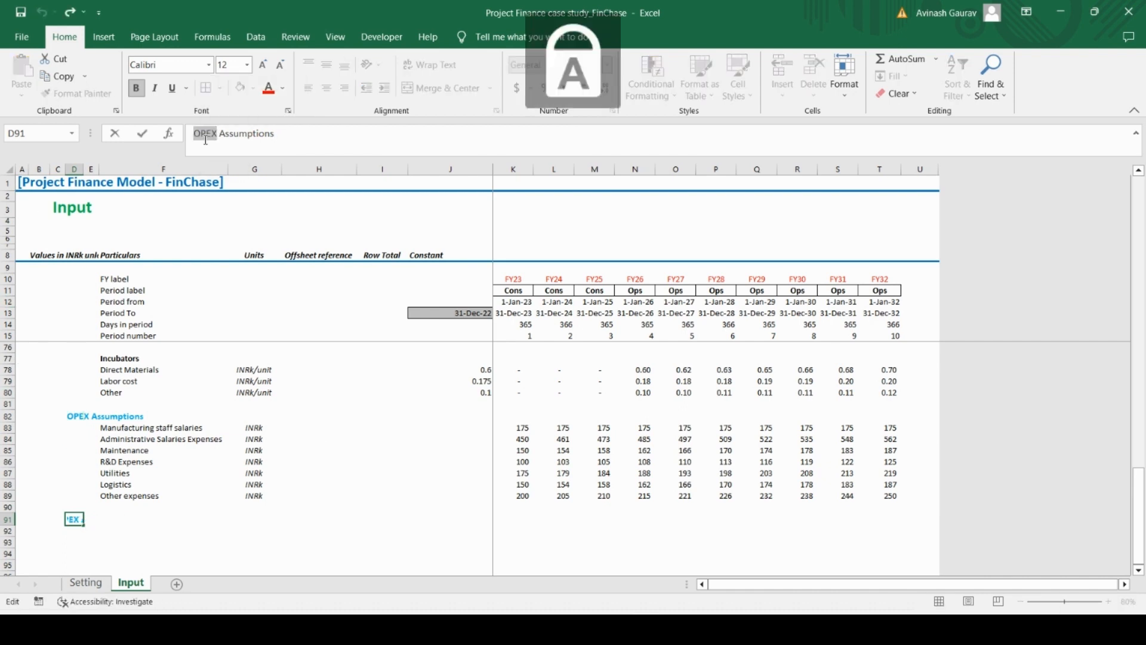
{"action": "type", "text": "CAPEX"}
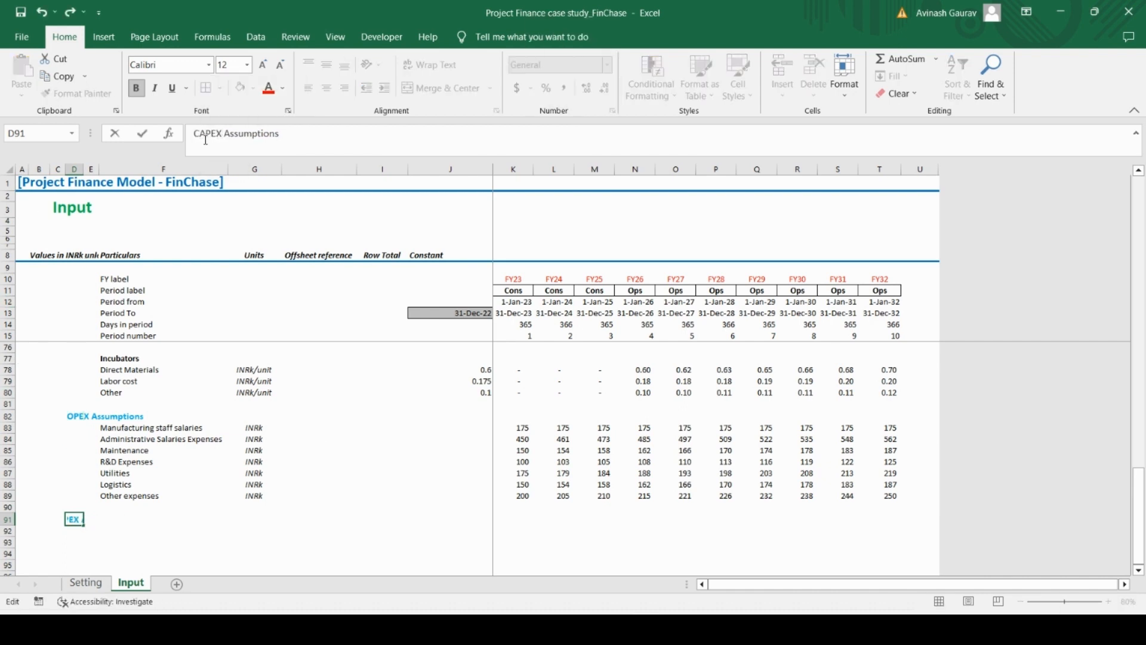
{"action": "key", "text": "Return"}
Check the first CAPEX item in the Case Study PDF and add a bold Land Cost subheading in F92
{"action": "key", "text": "Right"}
{"action": "key", "text": "Right"}
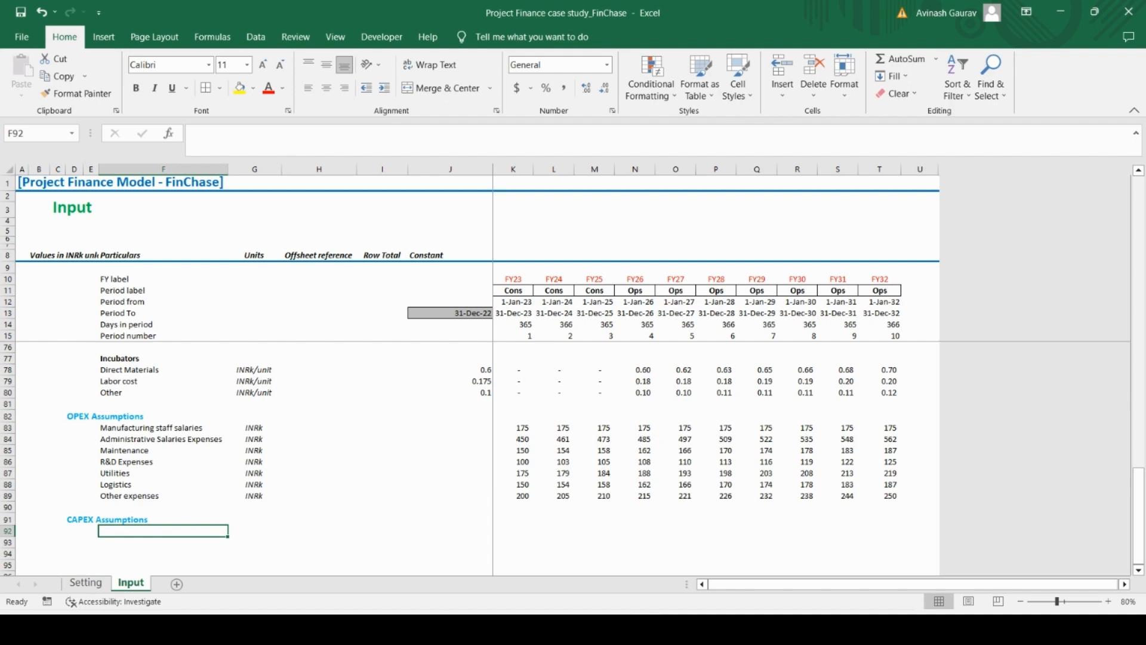
{"action": "key", "text": "alt+Tab"}
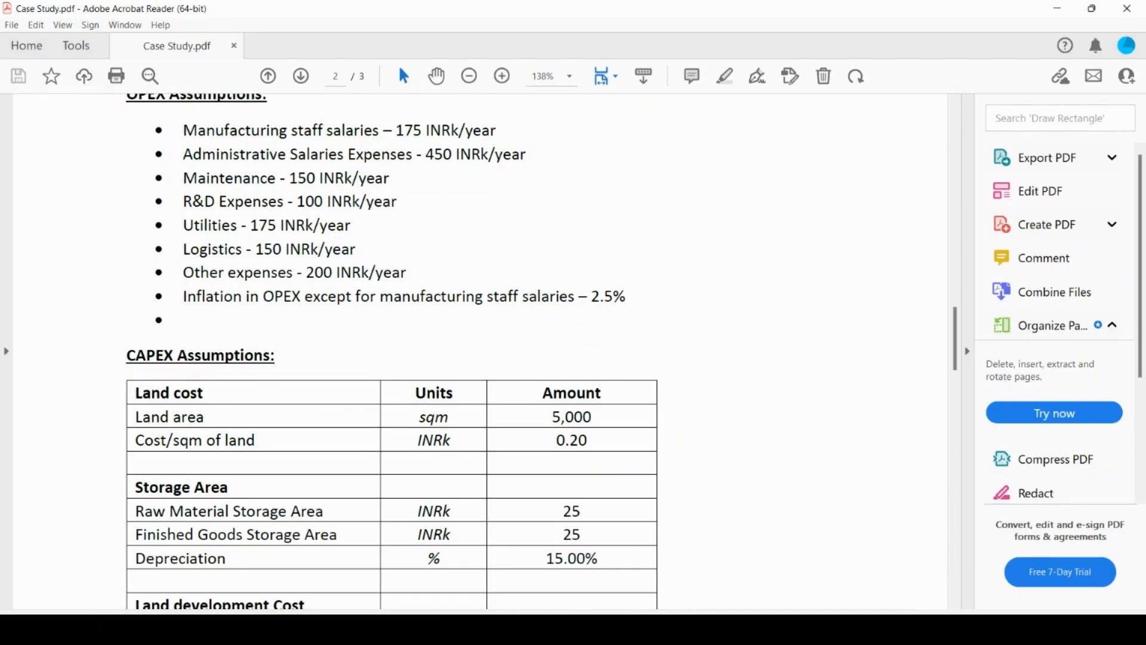
{"action": "key", "text": "alt+Tab"}
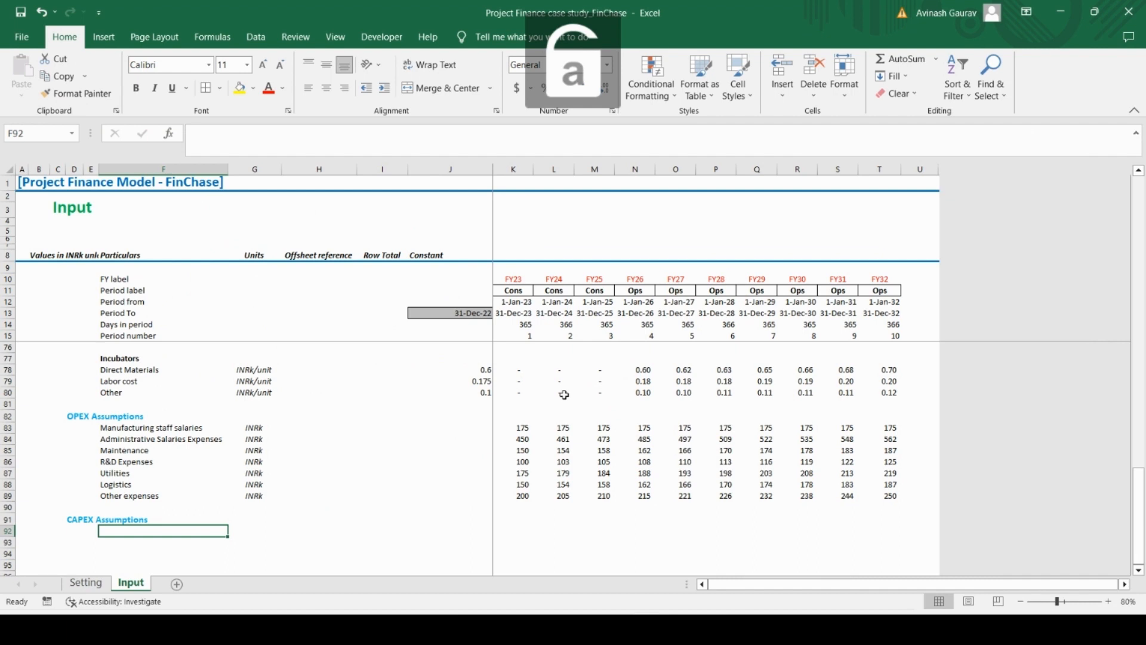
{"action": "key", "text": "Caps_Lock"}
{"action": "type", "text": "IAND Cost"}
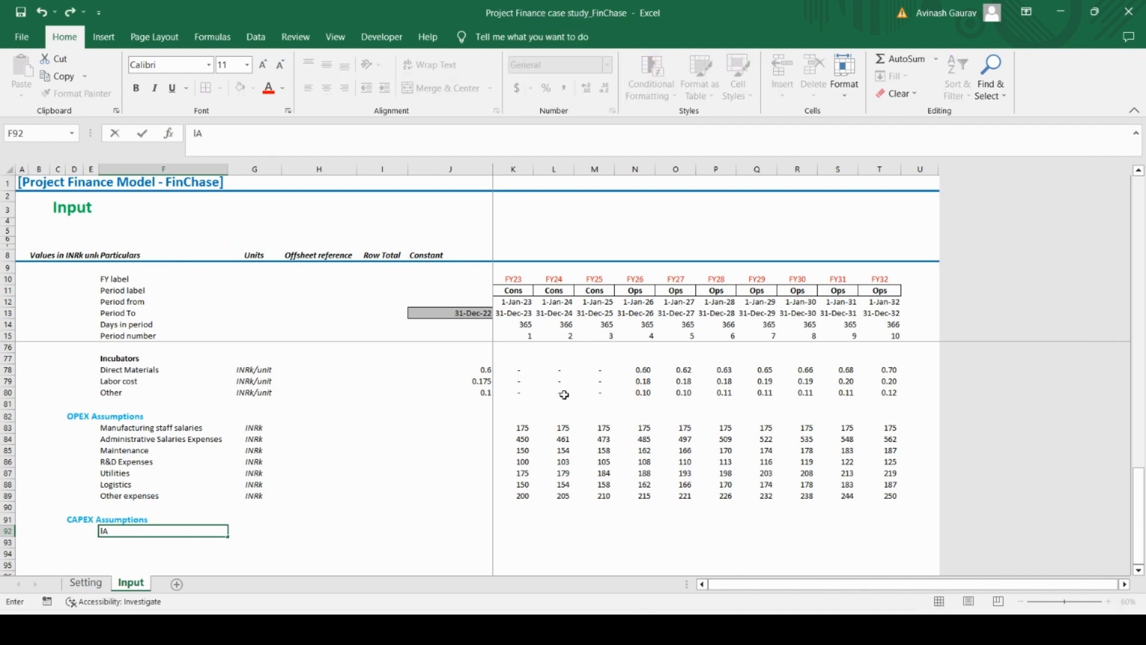
{"action": "key", "text": "ctrl+Return"}
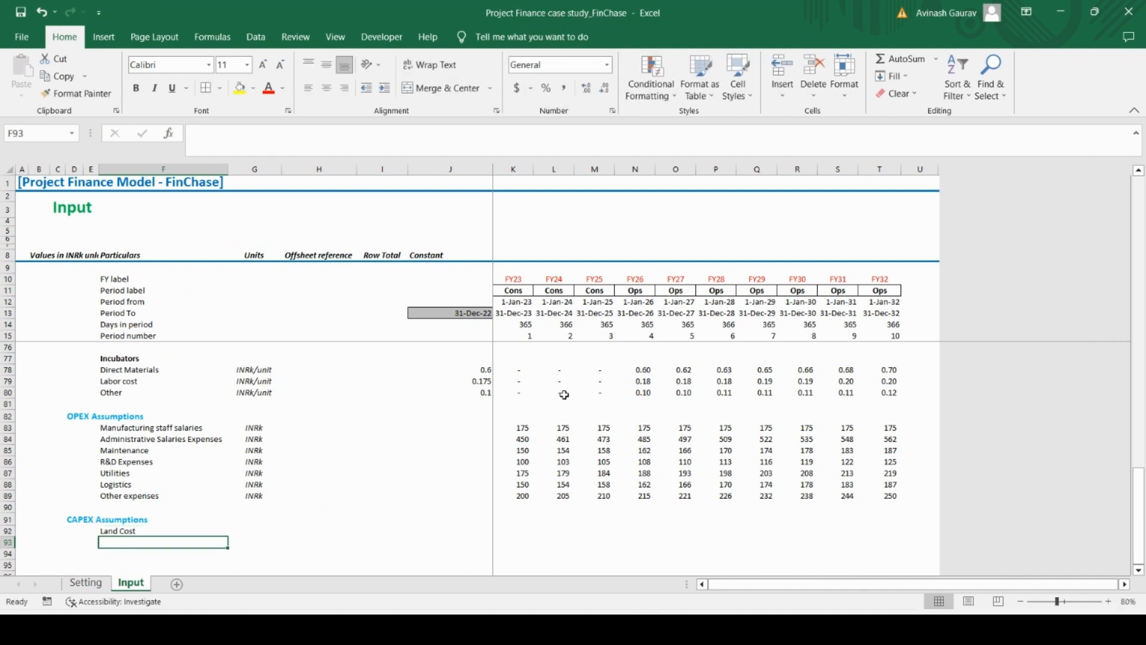
{"action": "key", "text": "ctrl+b"}
Add the row label Land area in F93 under the Land Cost subheading
{"action": "key", "text": "Down"}
{"action": "key", "text": "Caps_Lock"}
{"action": "type", "text": "L"}
{"action": "key", "text": "Caps_Lock"}
{"action": "type", "text": "and ares"}
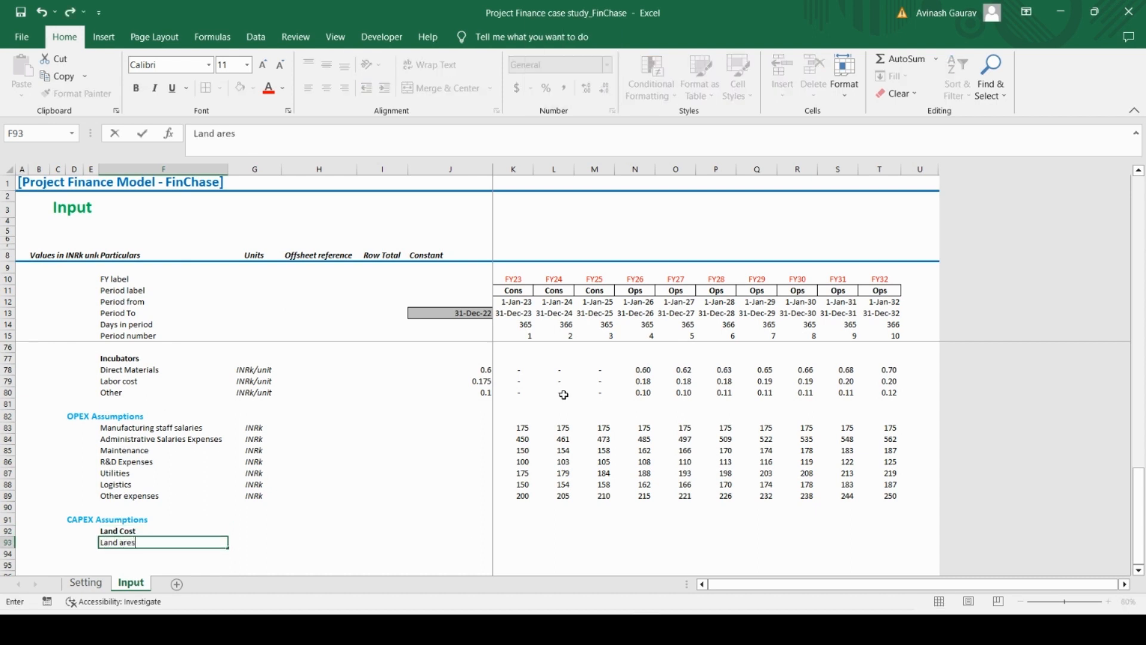
{"action": "key", "text": "Return"}
Add the row label Cost/sqm of land in F94
{"action": "key", "text": "Caps_Lock"}
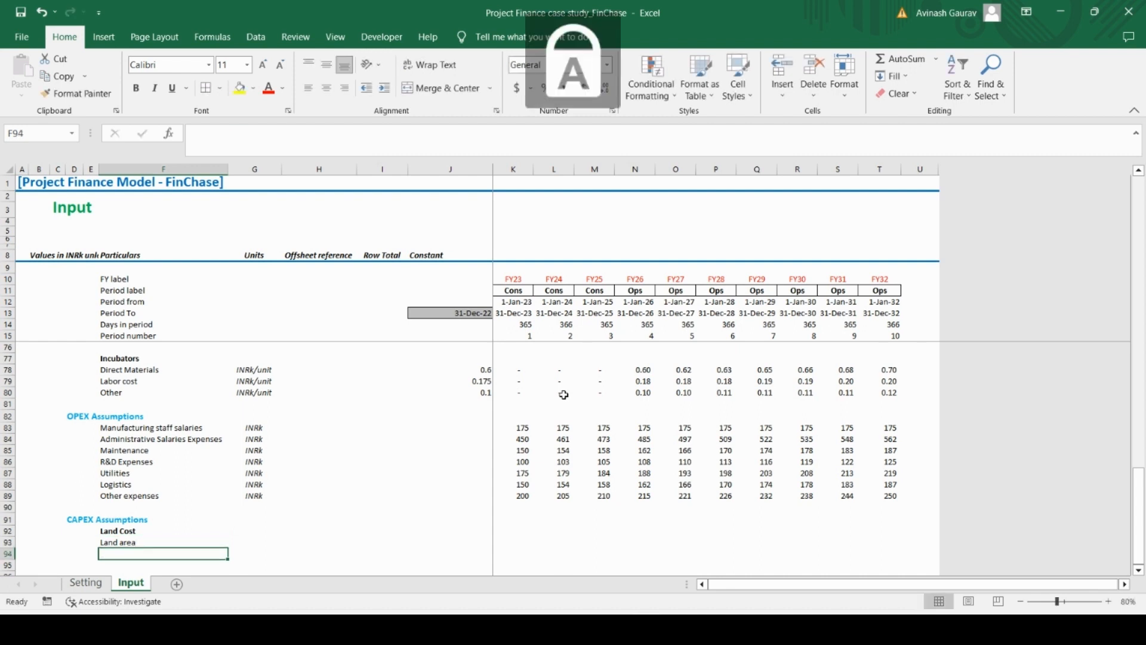
{"action": "type", "text": "C"}
{"action": "key", "text": "Caps_Lock"}
{"action": "type", "text": "ost/sqm"}
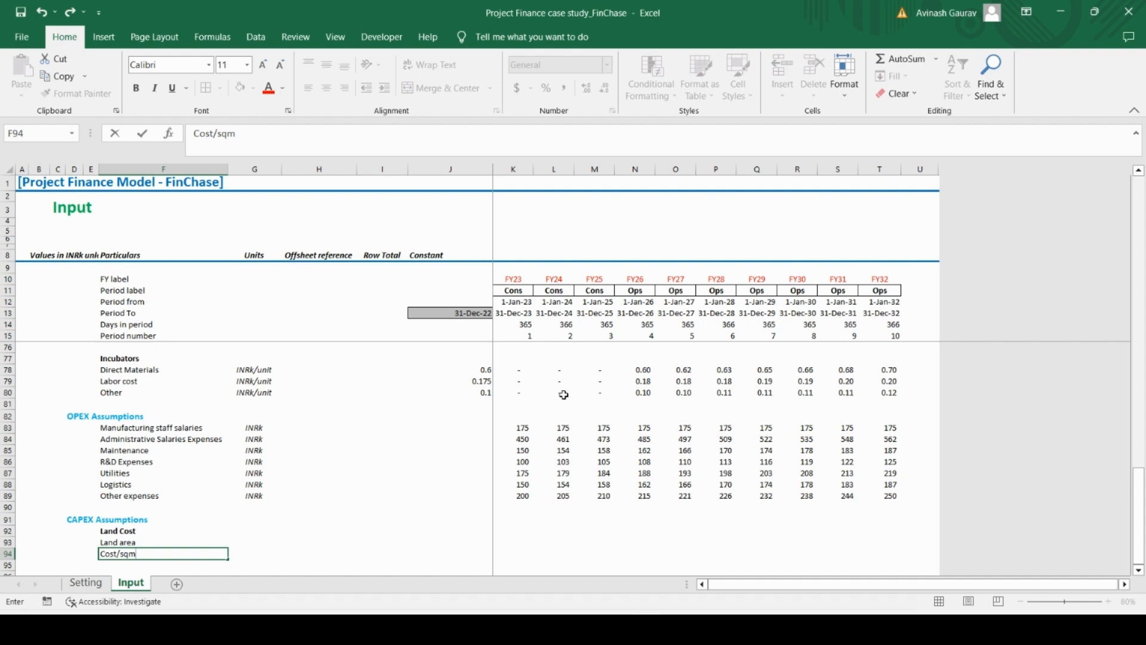
{"action": "type", "text": " of land"}
{"action": "key", "text": "Return"}
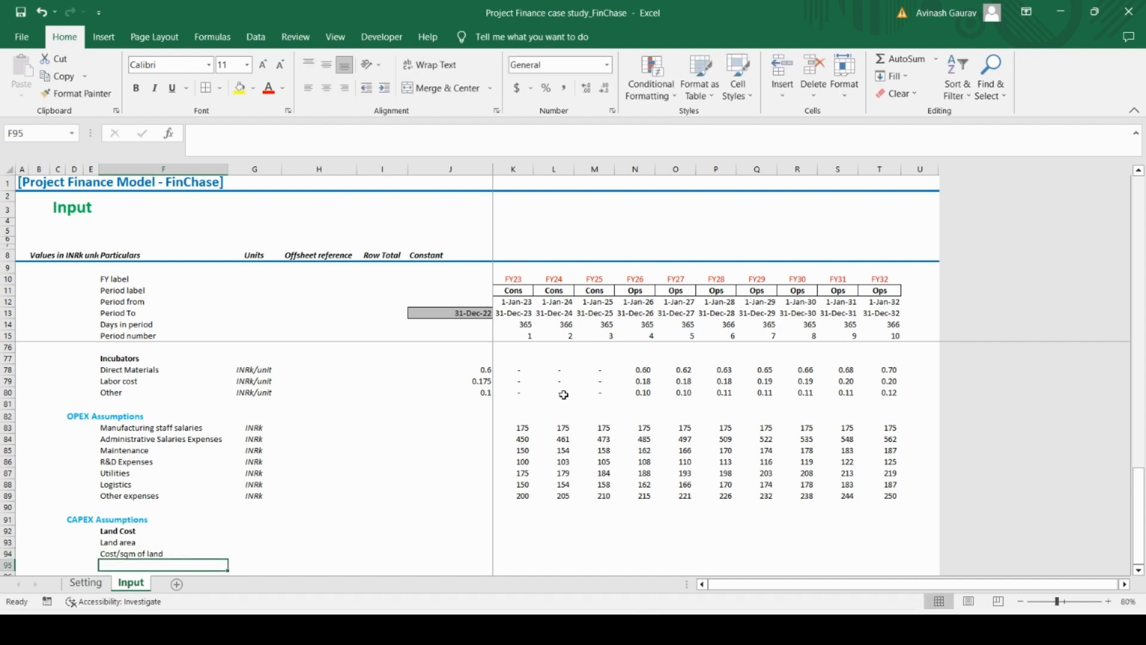
Enter sqm as the unit for Land area in G93
{"action": "key", "text": "Up"}
{"action": "key", "text": "Up"}
{"action": "key", "text": "Right"}
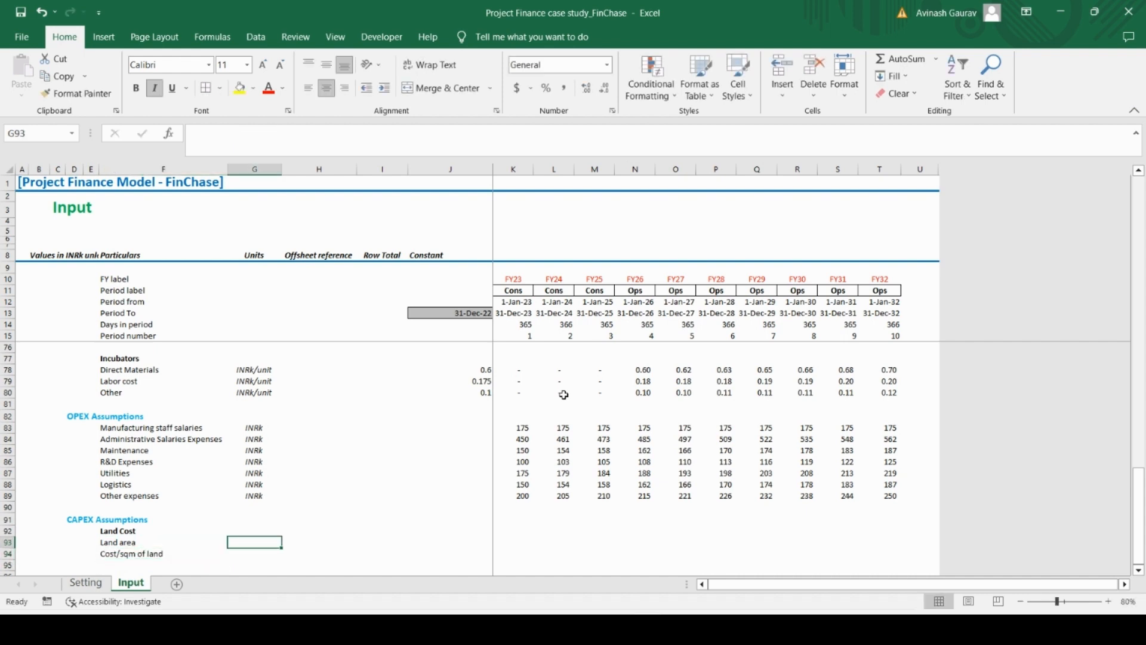
{"action": "type", "text": "sqm"}
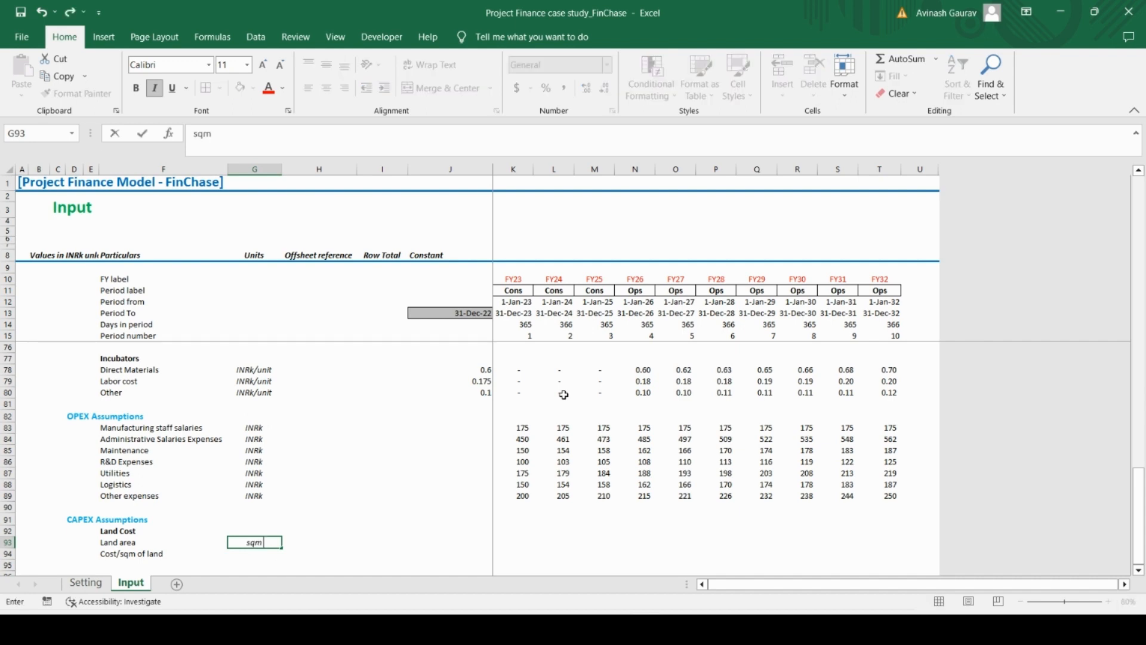
{"action": "key", "text": "Return"}
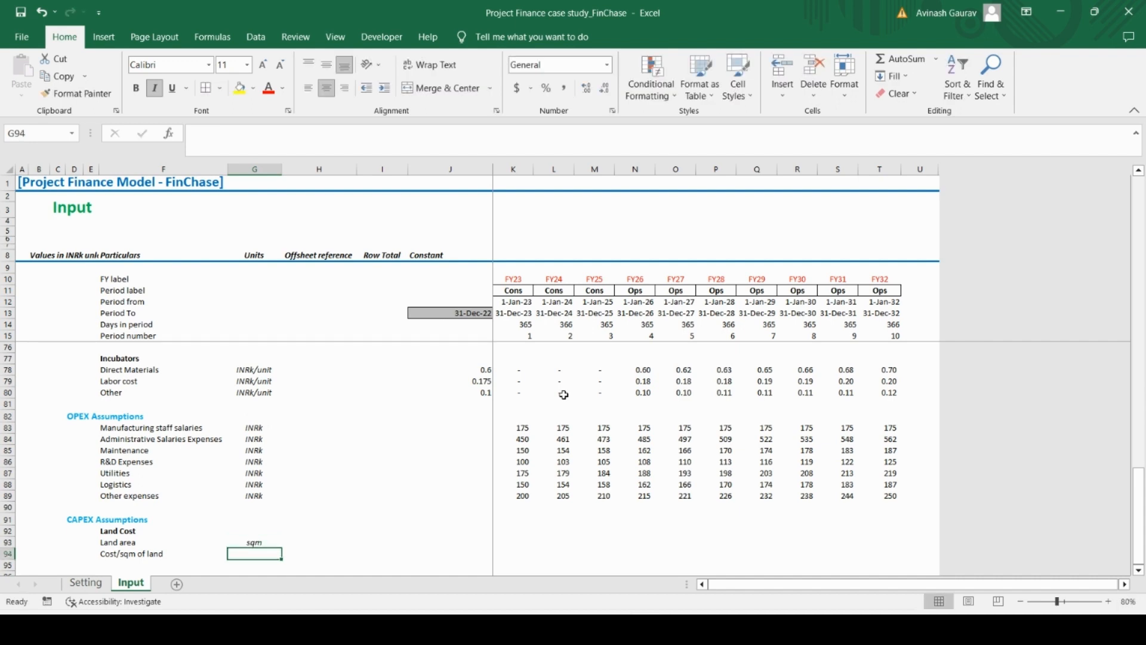
Enter INRk as the unit for Cost/sqm of land in G94
{"action": "key", "text": "Caps_Lock"}
{"action": "type", "text": "I"}
{"action": "key", "text": "Caps_Lock"}
{"action": "type", "text": "n"}
{"action": "key", "text": "Caps_Lock"}
{"action": "key", "text": "BackSpace"}
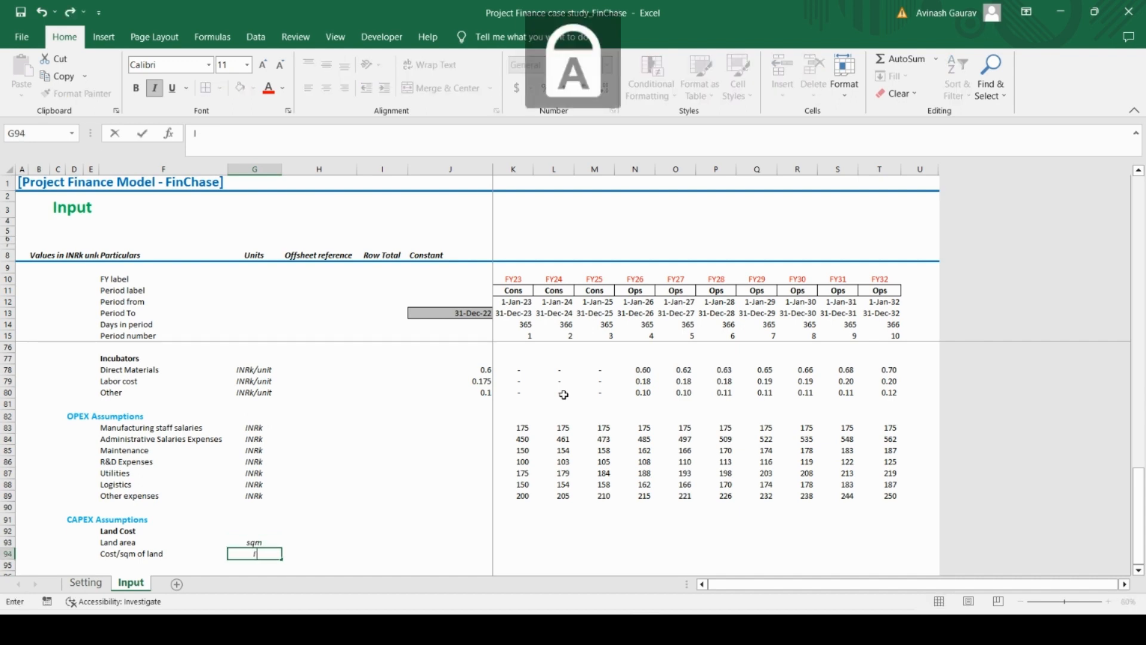
{"action": "type", "text": "NR"}
{"action": "key", "text": "Caps_Lock"}
{"action": "type", "text": "k"}
{"action": "key", "text": "Up"}
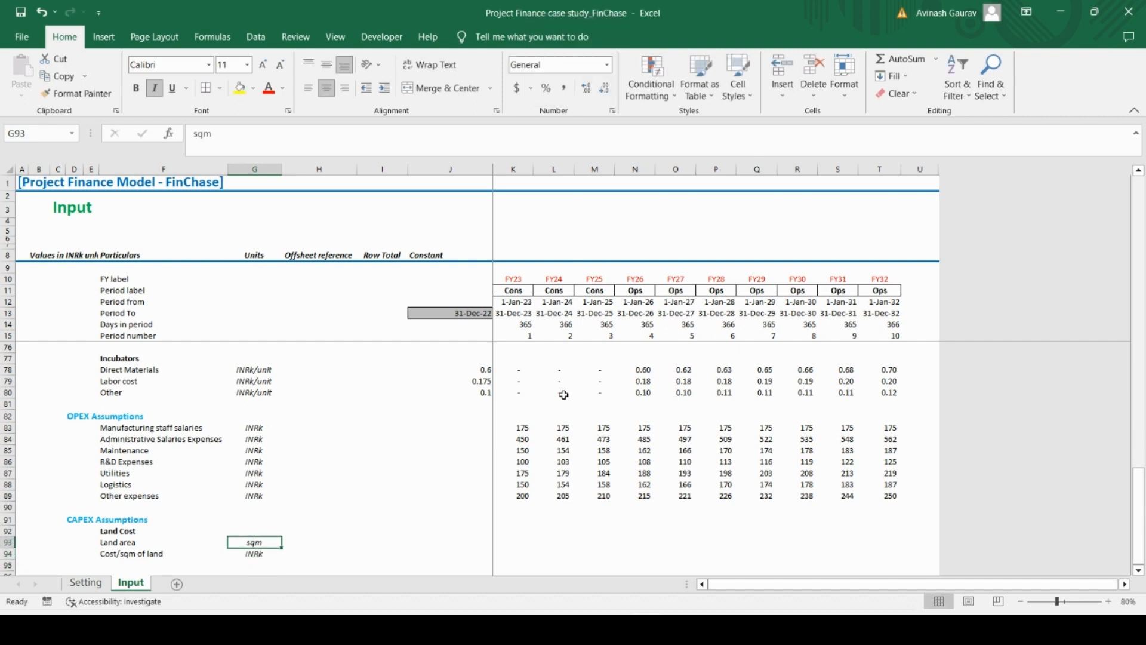
Check the land cost amounts in the Case Study PDF and enter 5000 for Land area in J93 and 0.2 for Cost/sqm of land in J94
{"action": "key", "text": "Right"}
{"action": "key", "text": "Right"}
{"action": "key", "text": "Right"}
{"action": "key", "text": "Right"}
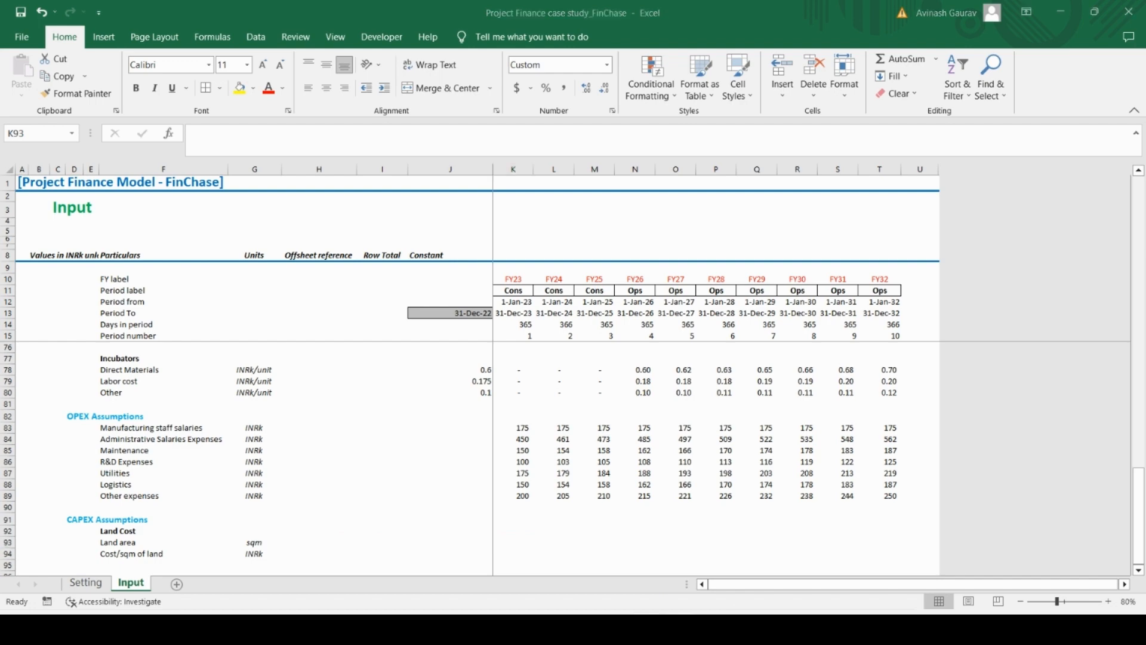
{"action": "key", "text": "alt+Tab"}
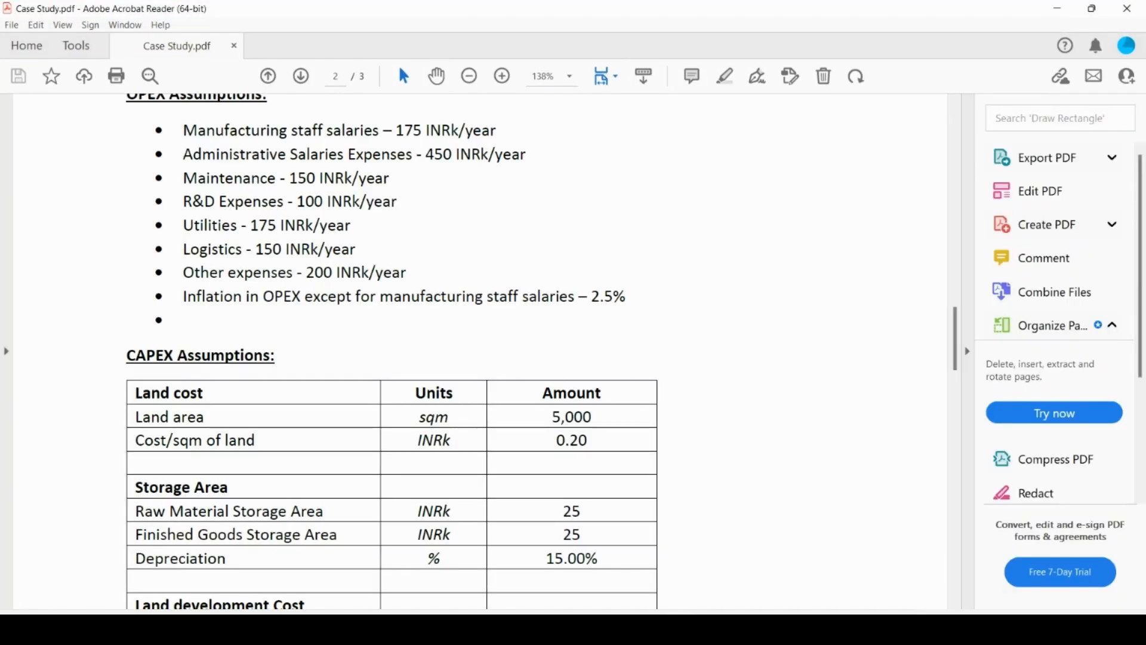
{"action": "key", "text": "alt+Tab"}
{"action": "key", "text": "Left"}
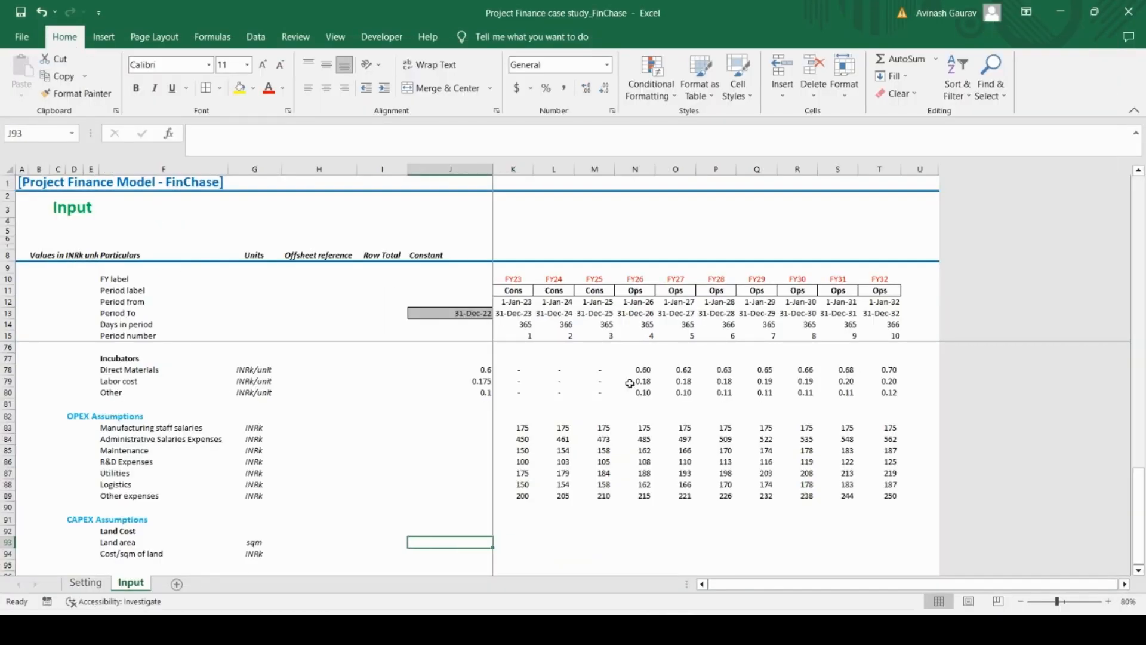
{"action": "type", "text": "5000"}
{"action": "key", "text": "Return"}
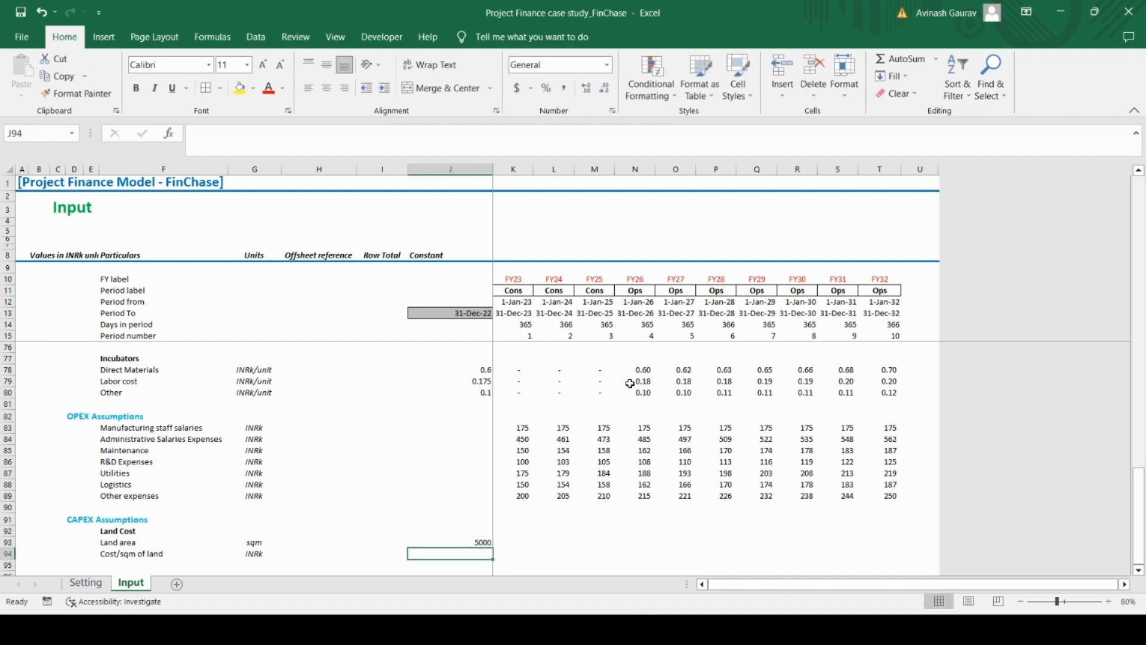
{"action": "type", "text": "0.2"}
{"action": "key", "text": "Return"}
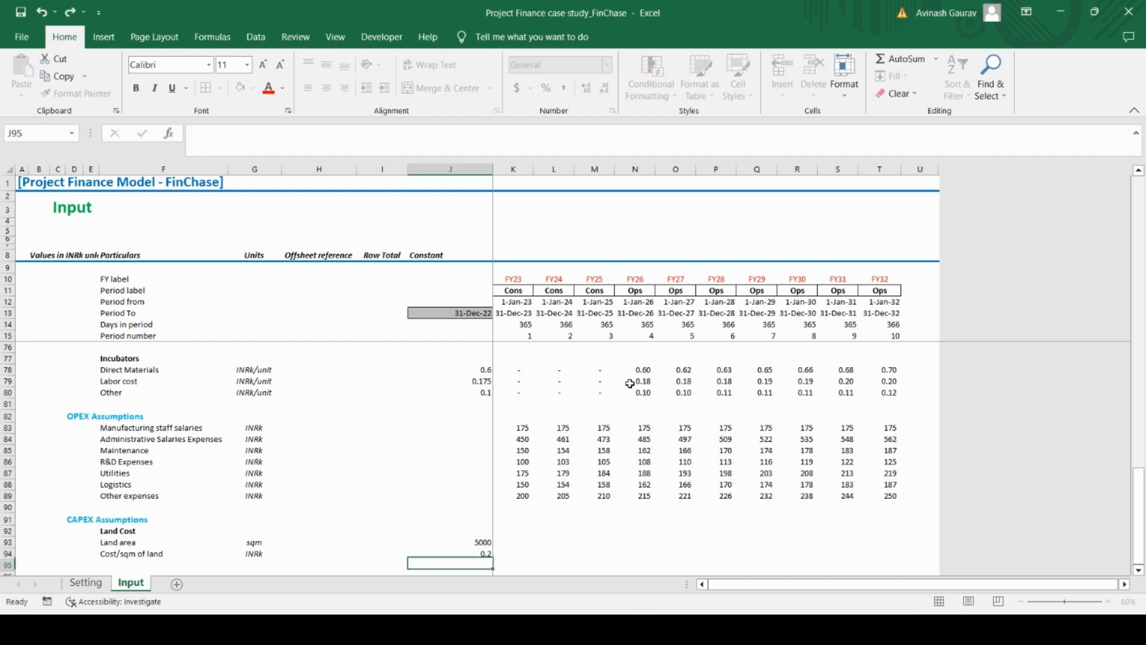
Copy the Storage Area block, including its Depreciation row, from the Case Study PDF and paste it into the Input sheet starting at F96
{"action": "key", "text": "Left"}
{"action": "key", "text": "Left"}
{"action": "key", "text": "Left"}
{"action": "key", "text": "Left"}
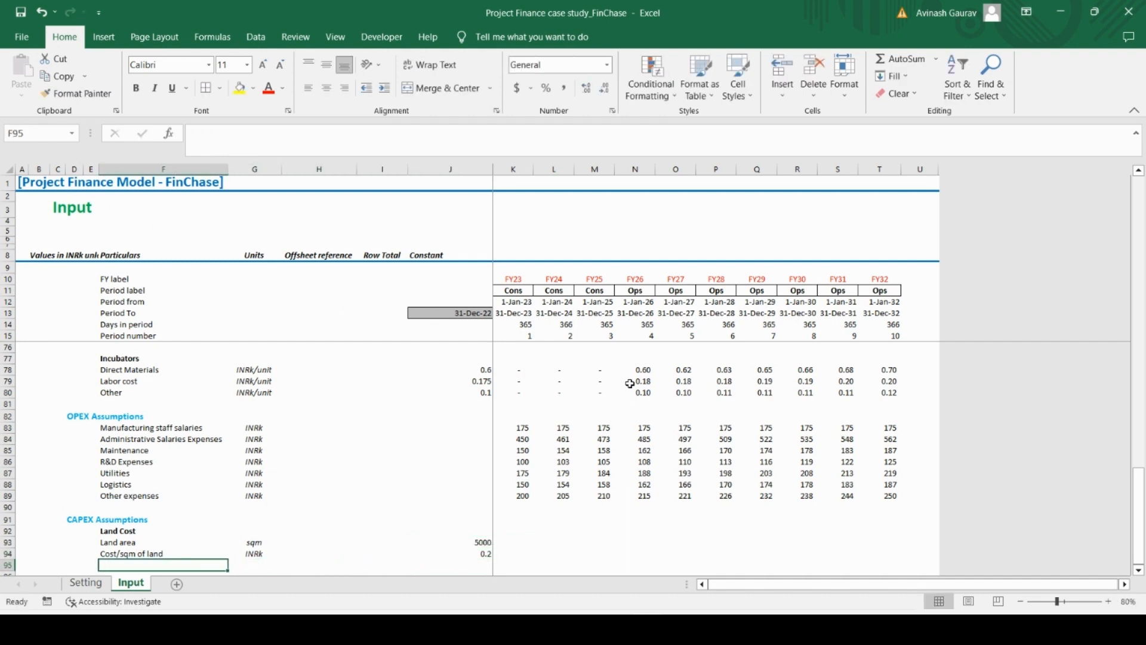
{"action": "key", "text": "Down"}
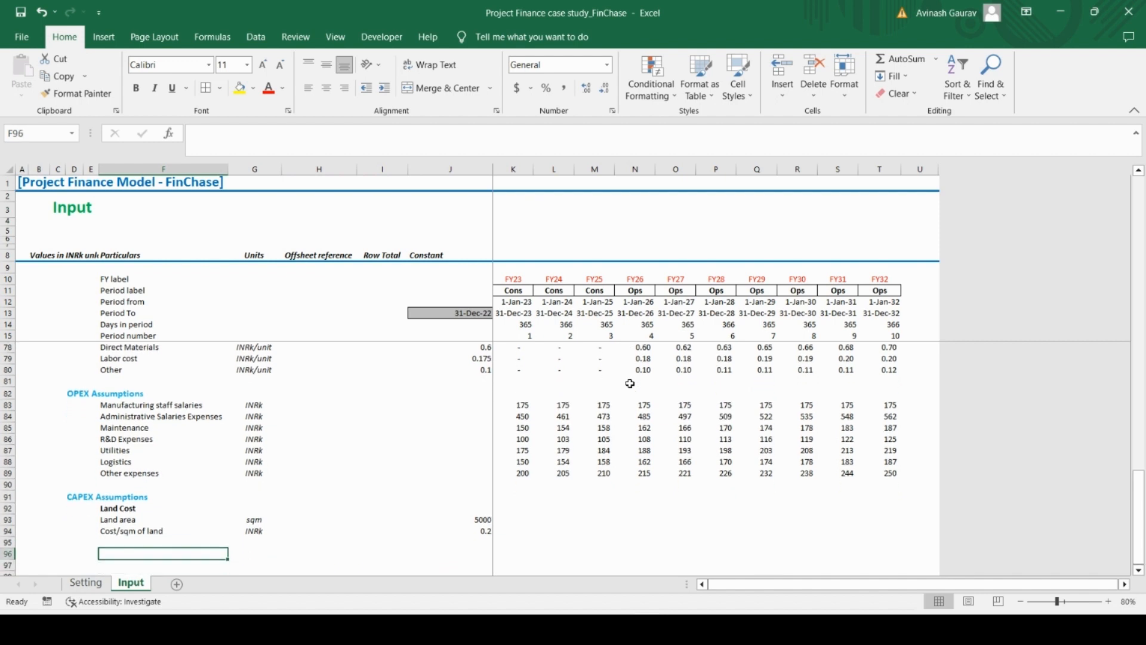
{"action": "key", "text": "alt+Tab"}
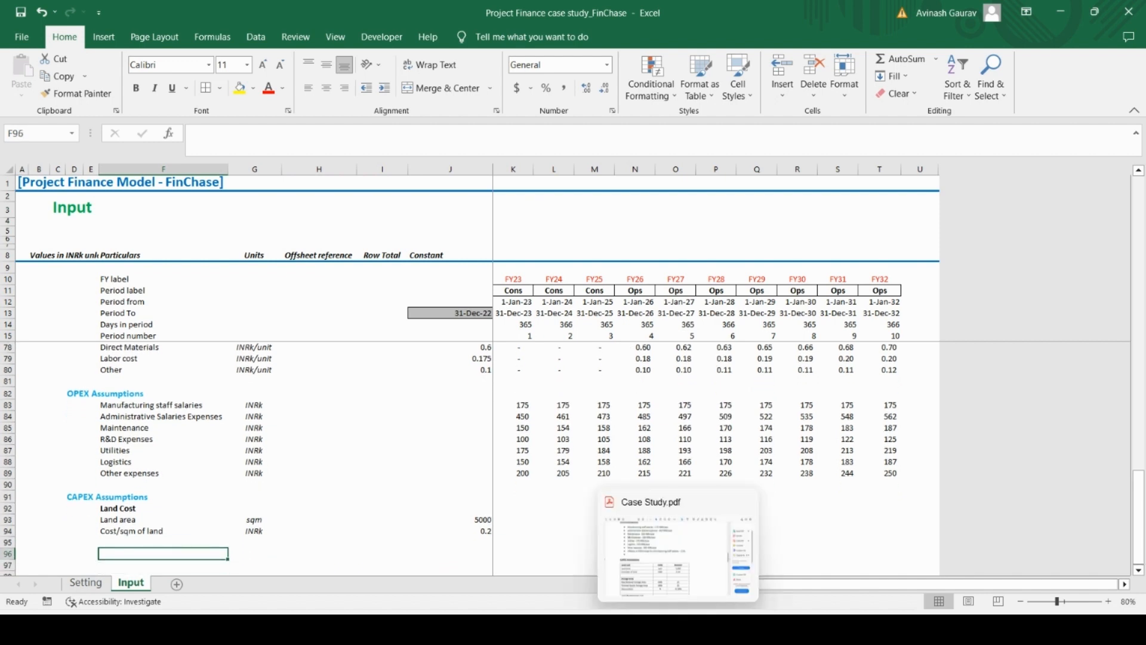
{"action": "scroll", "coordinate": [422, 477], "scroll_direction": "down", "scroll_amount": 5}
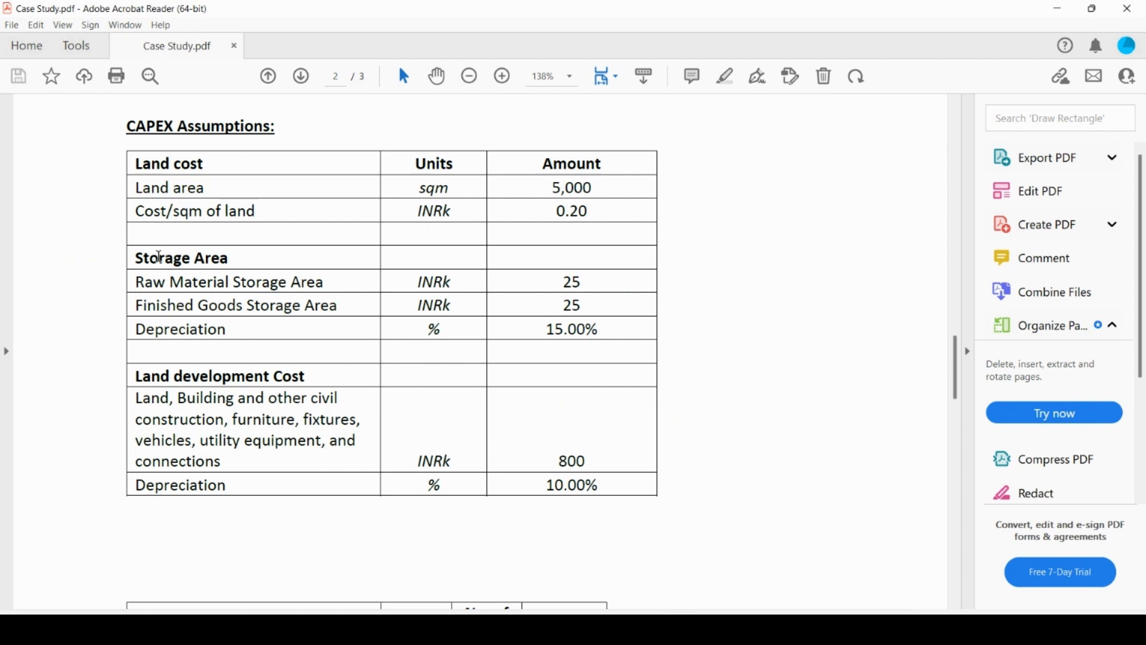
{"action": "left_click_drag", "start_coordinate": [134, 258], "coordinate": [619, 346]}
{"action": "key", "text": "ctrl+c"}
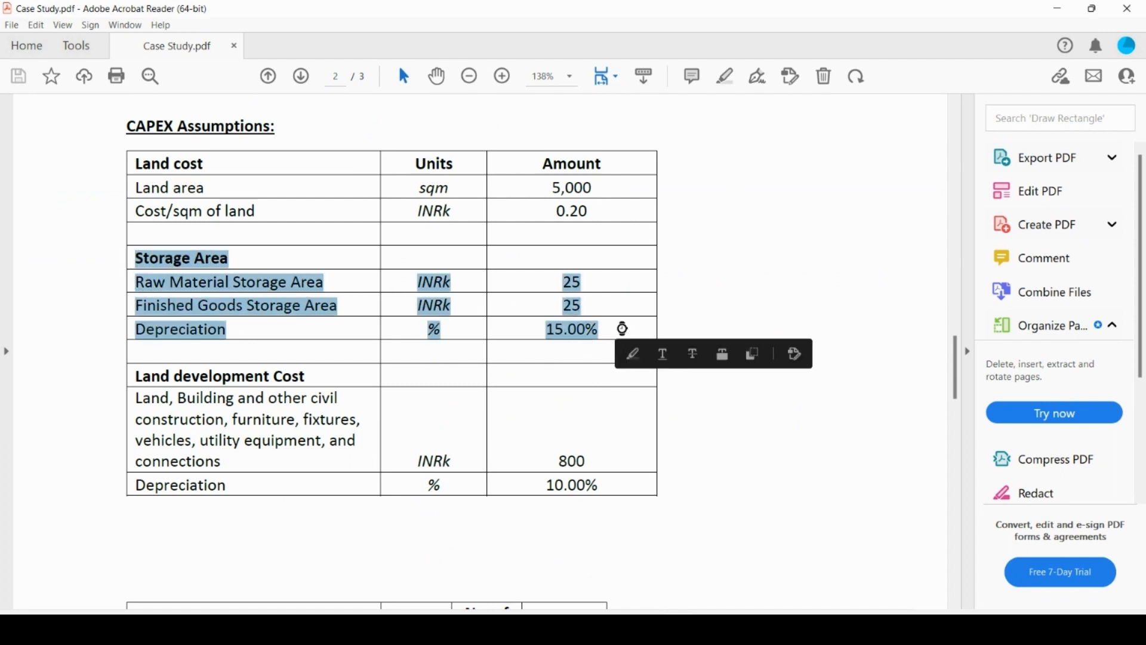
{"action": "left_click", "coordinate": [244, 629]}
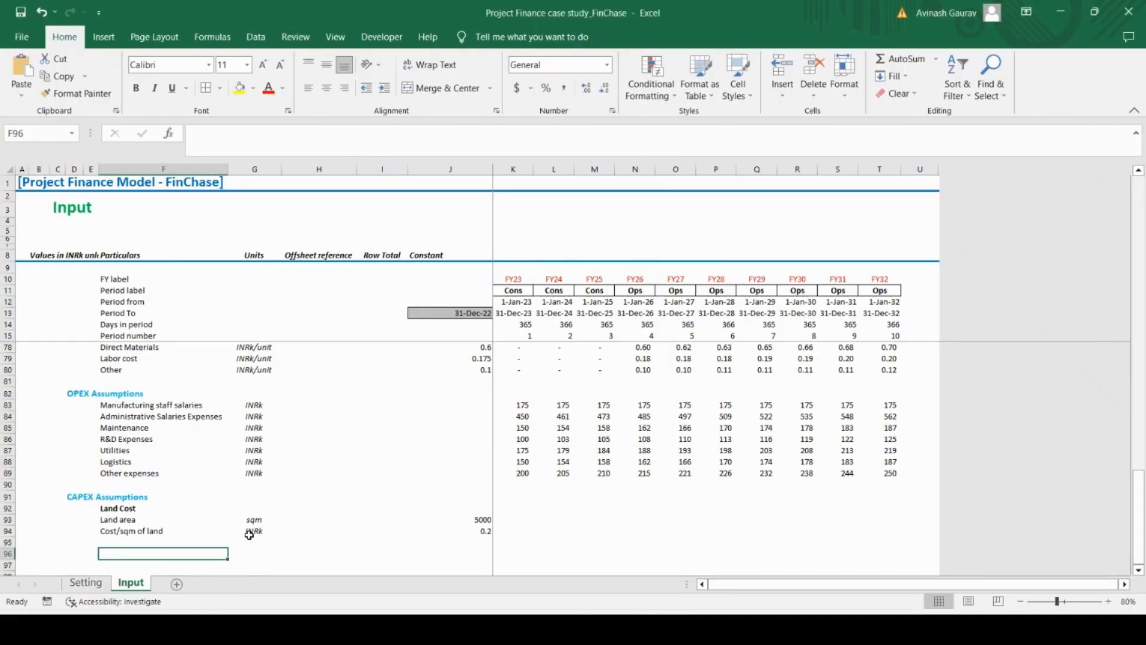
{"action": "key", "text": "ctrl+v"}
{"action": "scroll", "coordinate": [283, 527], "scroll_direction": "down", "scroll_amount": 4}
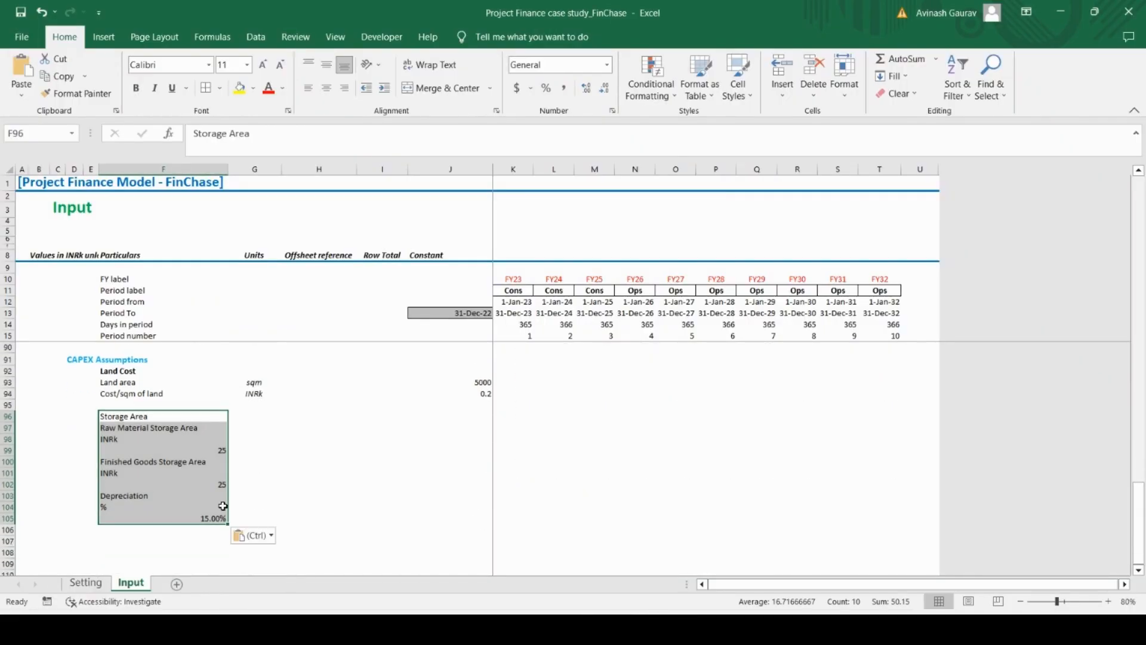
Delete the sheet rows holding the pasted units and amounts, keeping only the Storage Area heading and its three item labels in F96:F99
{"action": "left_click", "coordinate": [159, 442]}
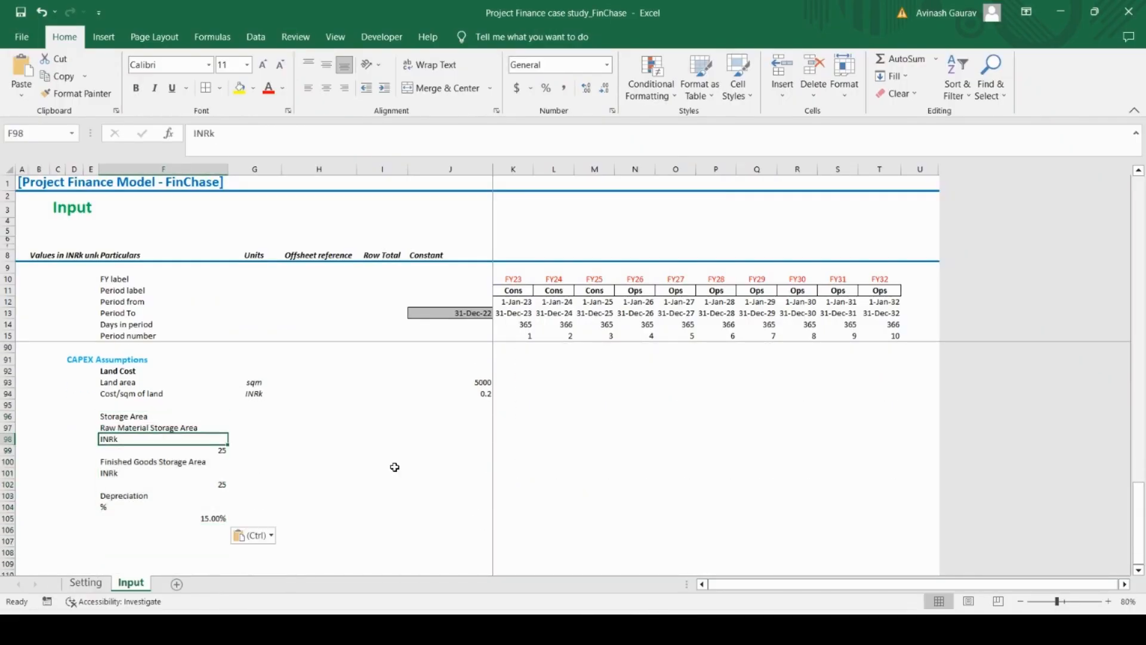
{"action": "key", "text": "shift+space"}
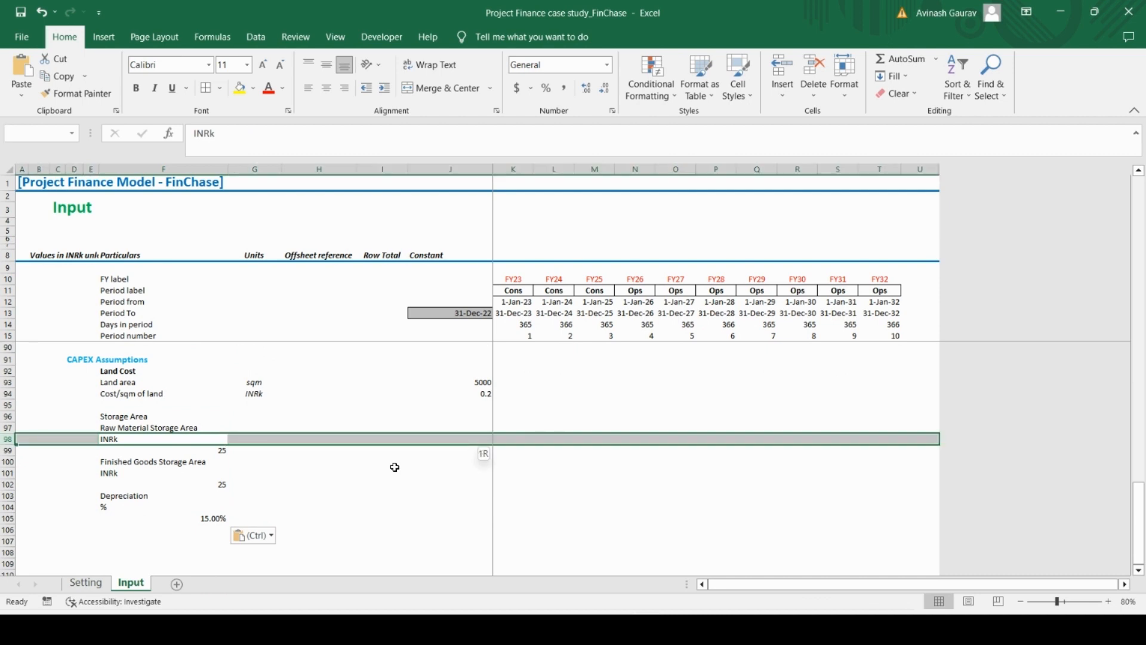
{"action": "key", "text": "shift+Down"}
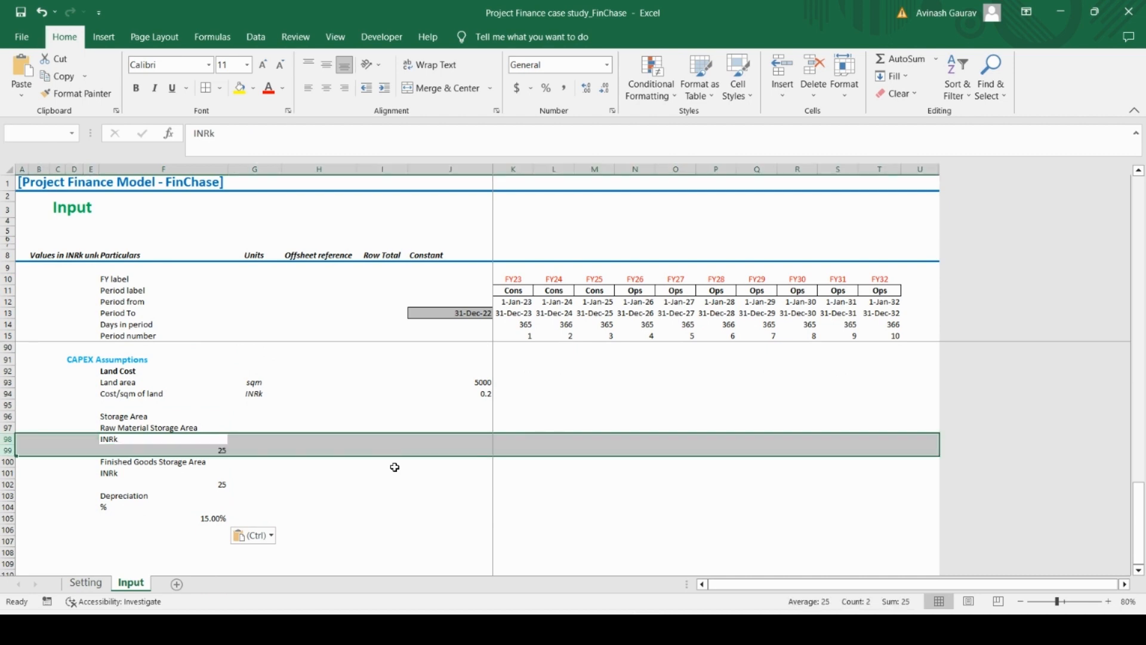
{"action": "key", "text": "ctrl+minus"}
{"action": "key", "text": "Down"}
{"action": "key", "text": "shift+space"}
{"action": "key", "text": "shift+Down"}
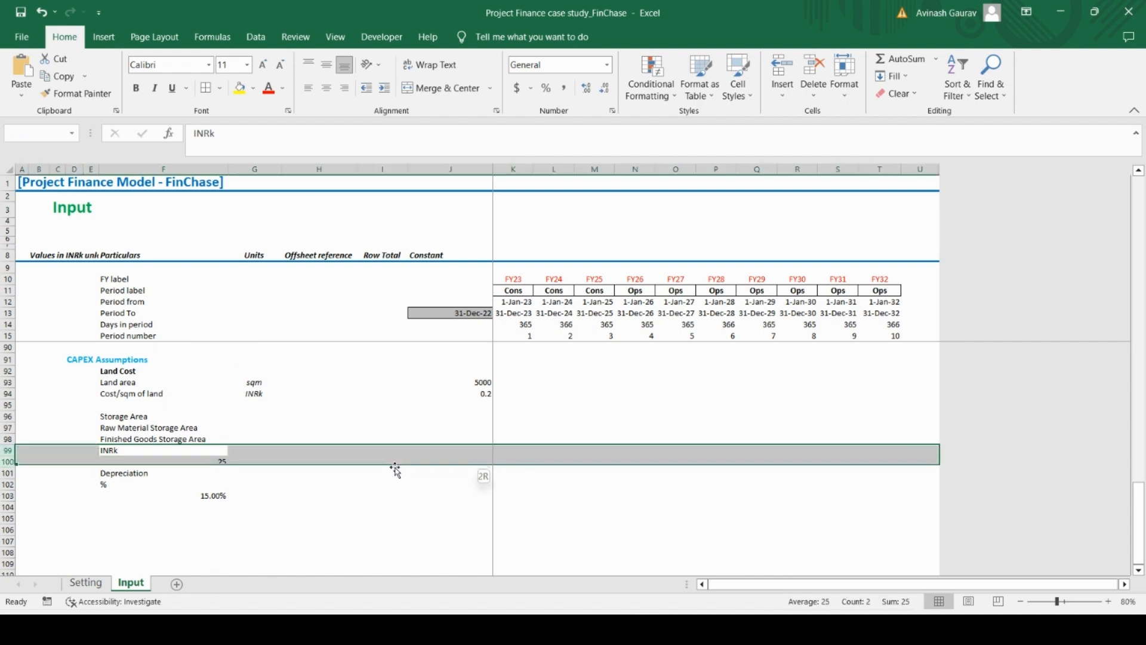
{"action": "key", "text": "ctrl+minus"}
{"action": "key", "text": "Down"}
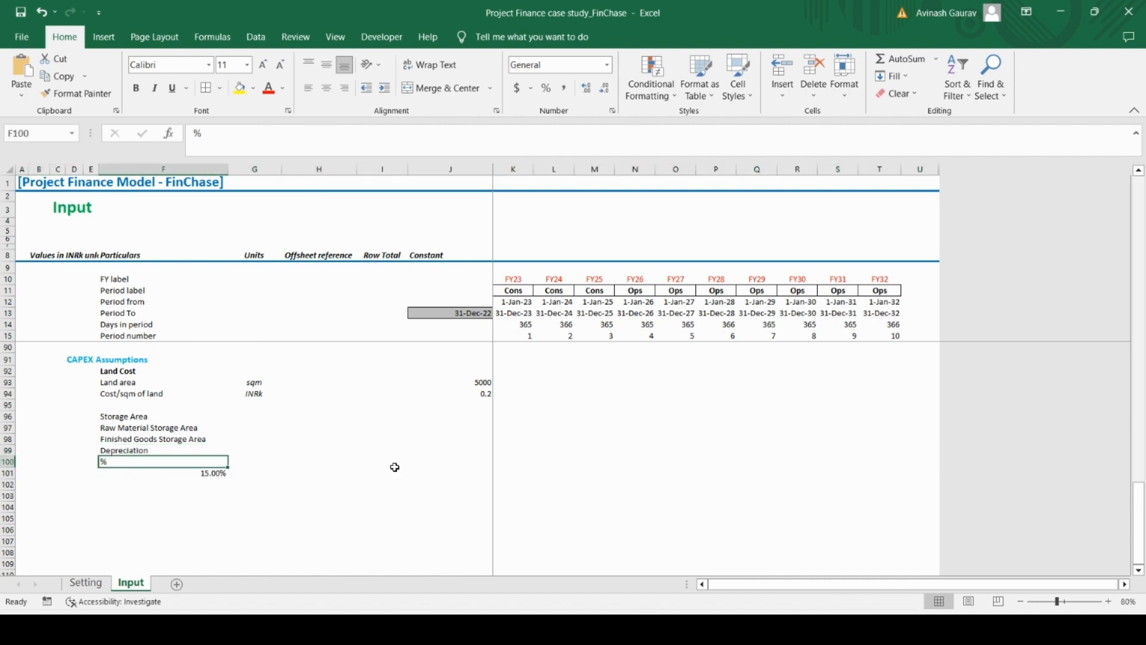
{"action": "key", "text": "shift+space"}
{"action": "key", "text": "shift+Down"}
{"action": "key", "text": "ctrl+minus"}
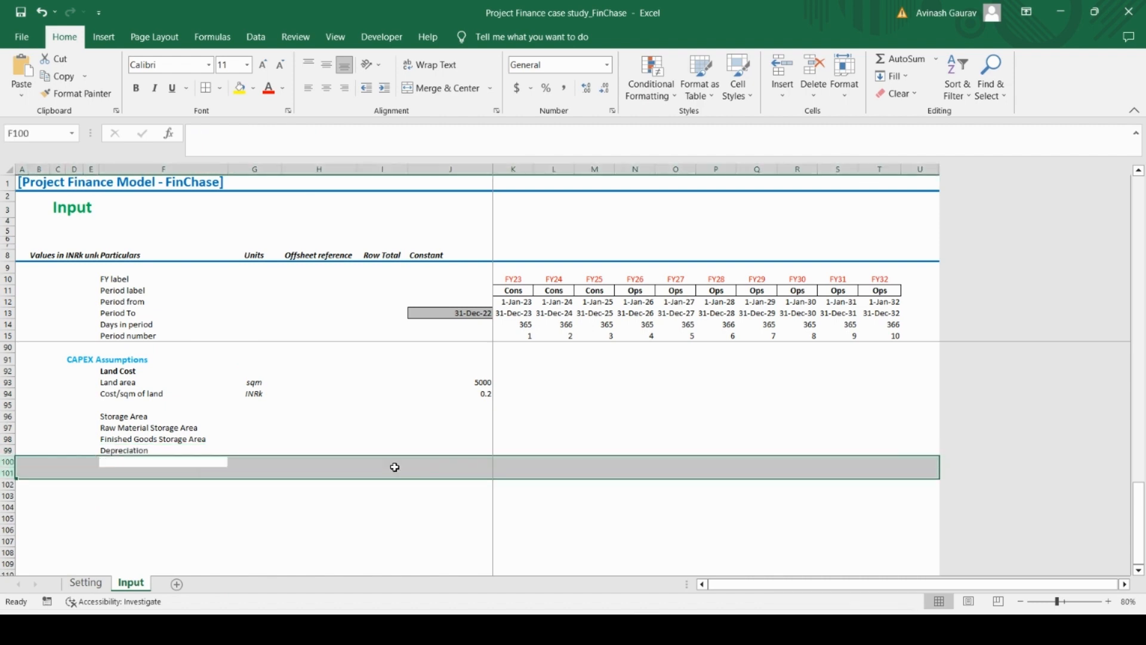
Make the Storage Area subheading in F96 bold
{"action": "key", "text": "Up"}
{"action": "key", "text": "Up"}
{"action": "key", "text": "Up"}
{"action": "key", "text": "Up"}
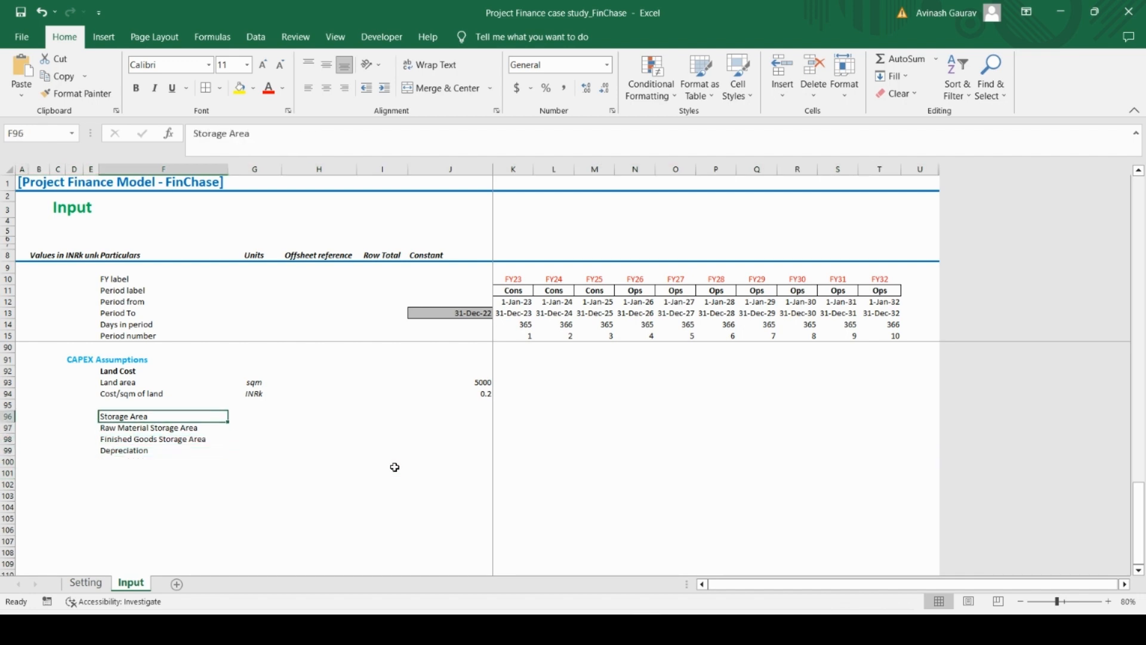
{"action": "key", "text": "ctrl+b"}
Select the unit cell G97 for Raw Material Storage Area and check the Storage Area units in the Case Study PDF
{"action": "key", "text": "Right"}
{"action": "key", "text": "Right"}
{"action": "key", "text": "Down"}
{"action": "key", "text": "Left"}
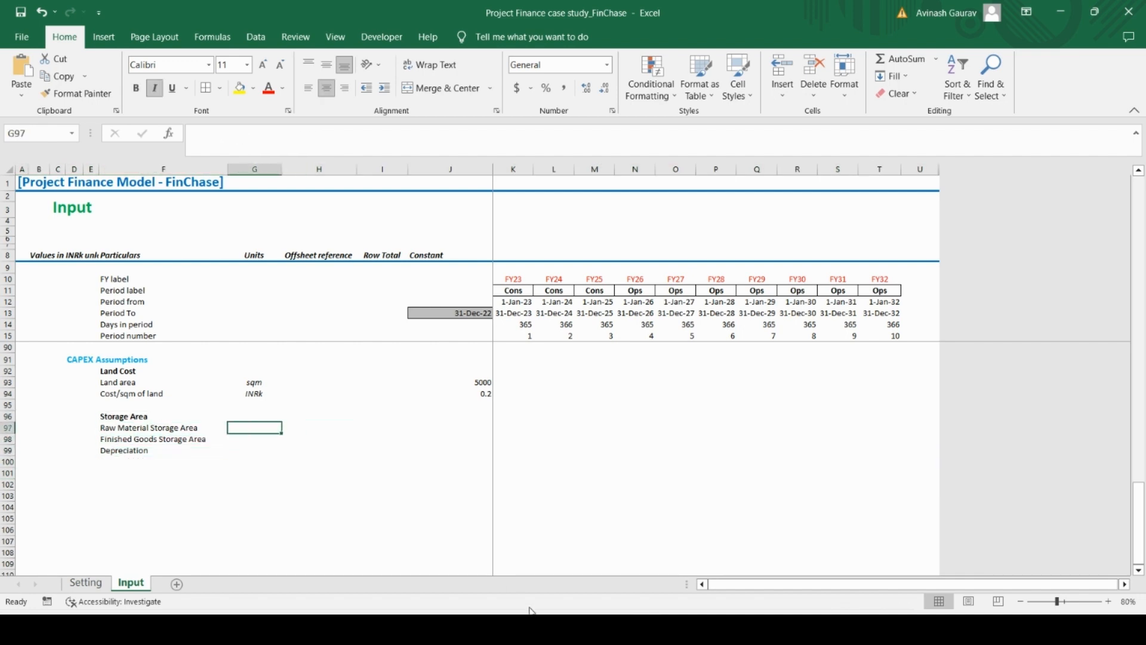
{"action": "key", "text": "alt+Tab"}
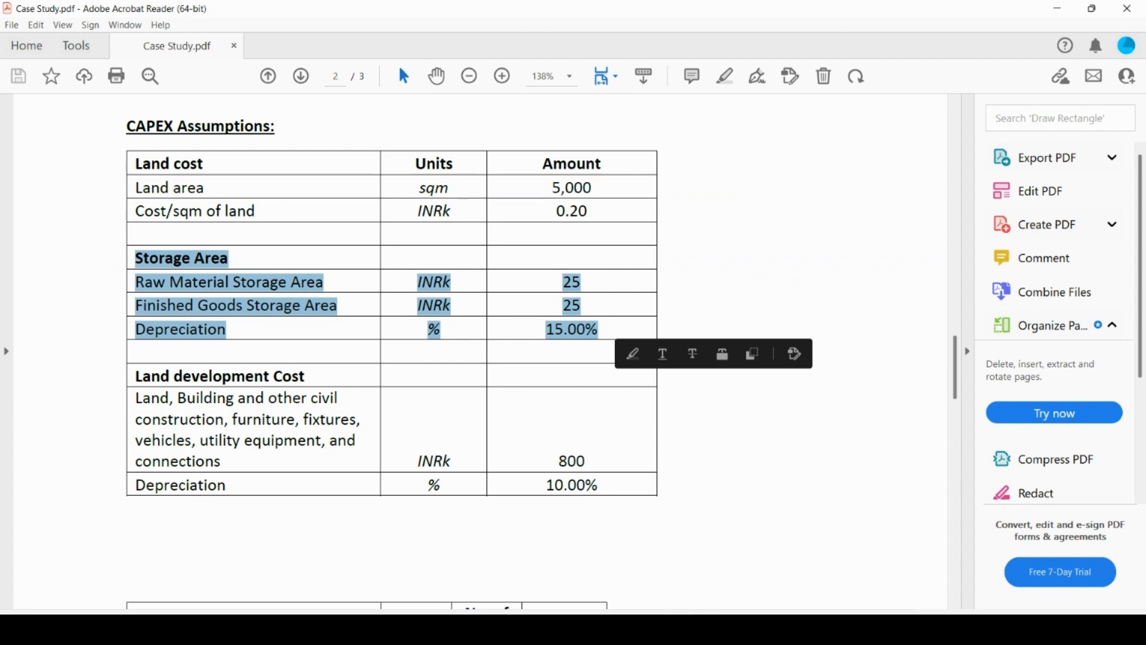
Switch to the Excel model and enter the Storage Area units: INRk for both storage rows and % for Depreciation
{"action": "key", "text": "alt+Tab"}
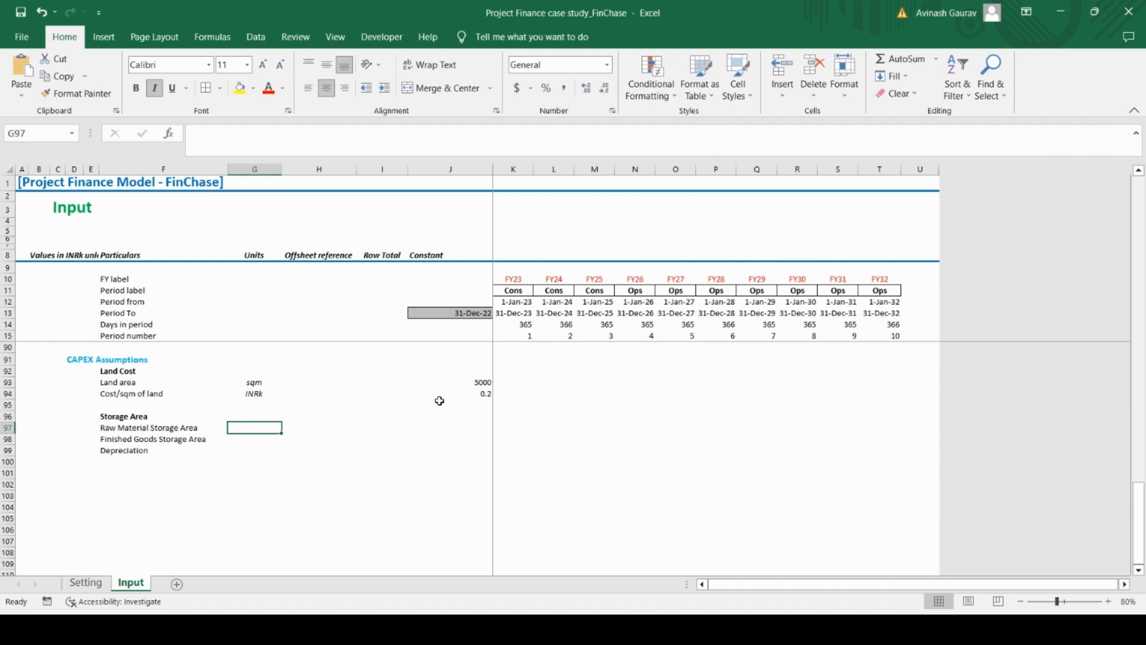
{"action": "key", "text": "Caps_Lock"}
{"action": "type", "text": "INR"}
{"action": "key", "text": "Caps_Lock"}
{"action": "type", "text": "k"}
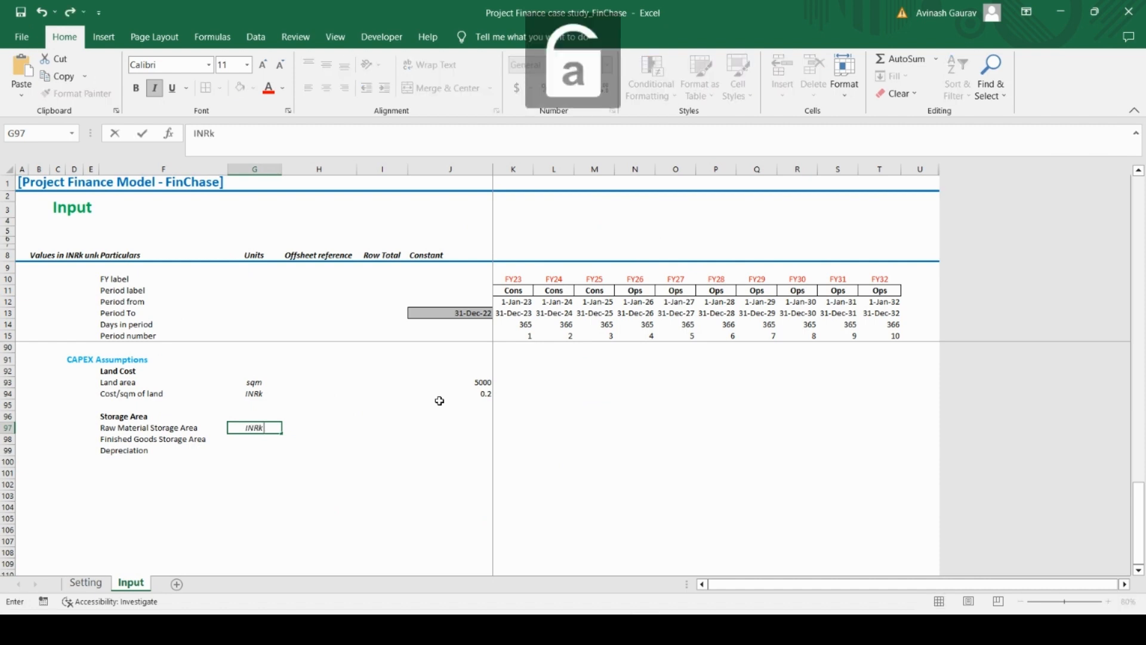
{"action": "key", "text": "Return"}
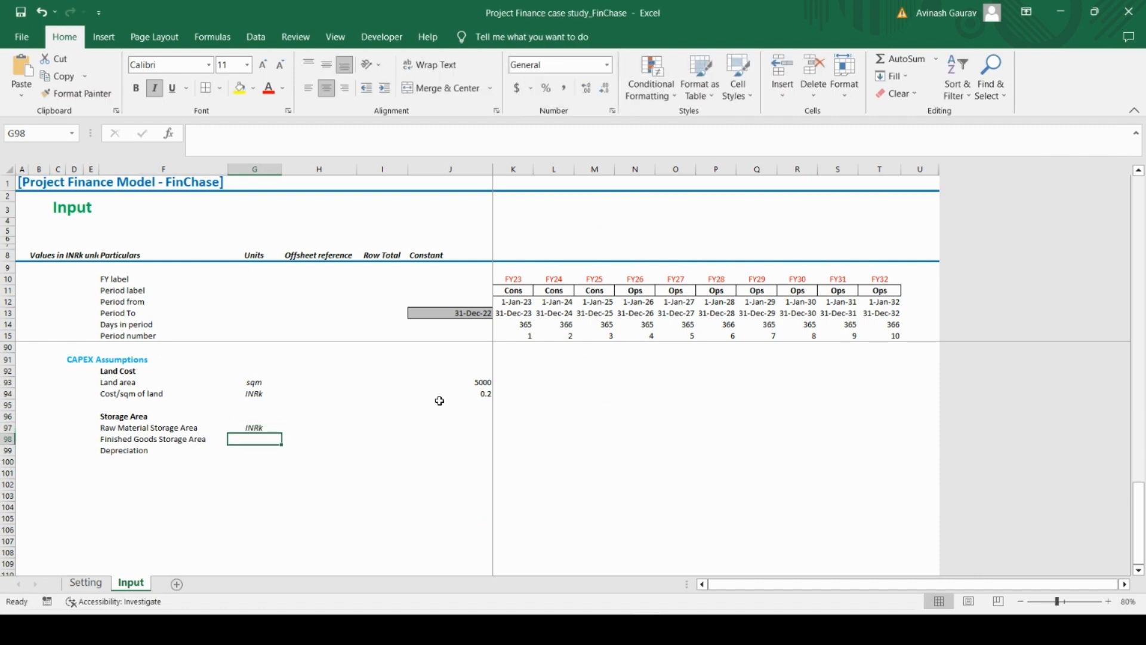
{"action": "type", "text": "INRk"}
{"action": "key", "text": "Return"}
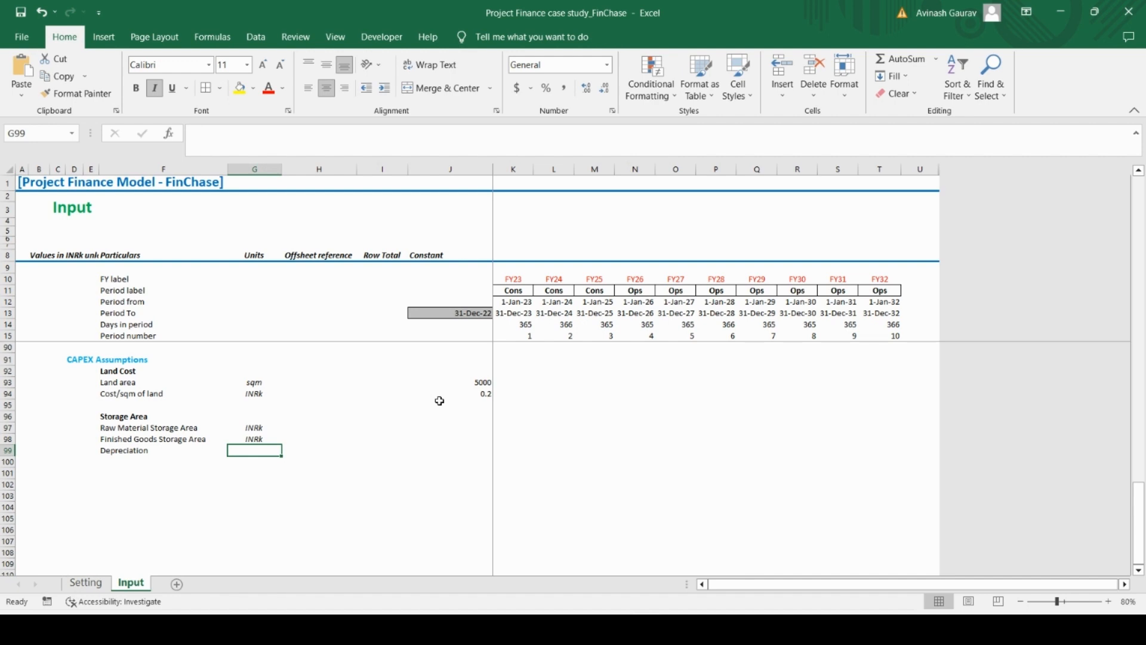
{"action": "type", "text": "%"}
Enter the Storage Area constants: 25 for raw material storage, 25 for finished goods storage and 15% for depreciation
{"action": "key", "text": "Up"}
{"action": "key", "text": "Right"}
{"action": "key", "text": "Right"}
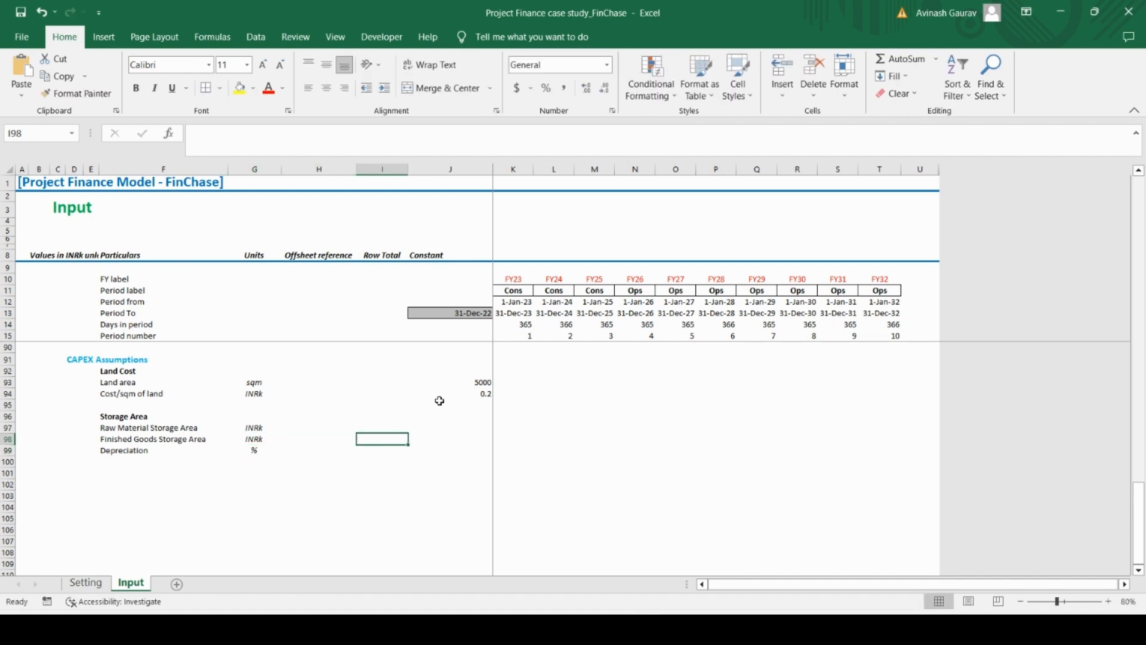
{"action": "key", "text": "Up"}
{"action": "key", "text": "Right"}
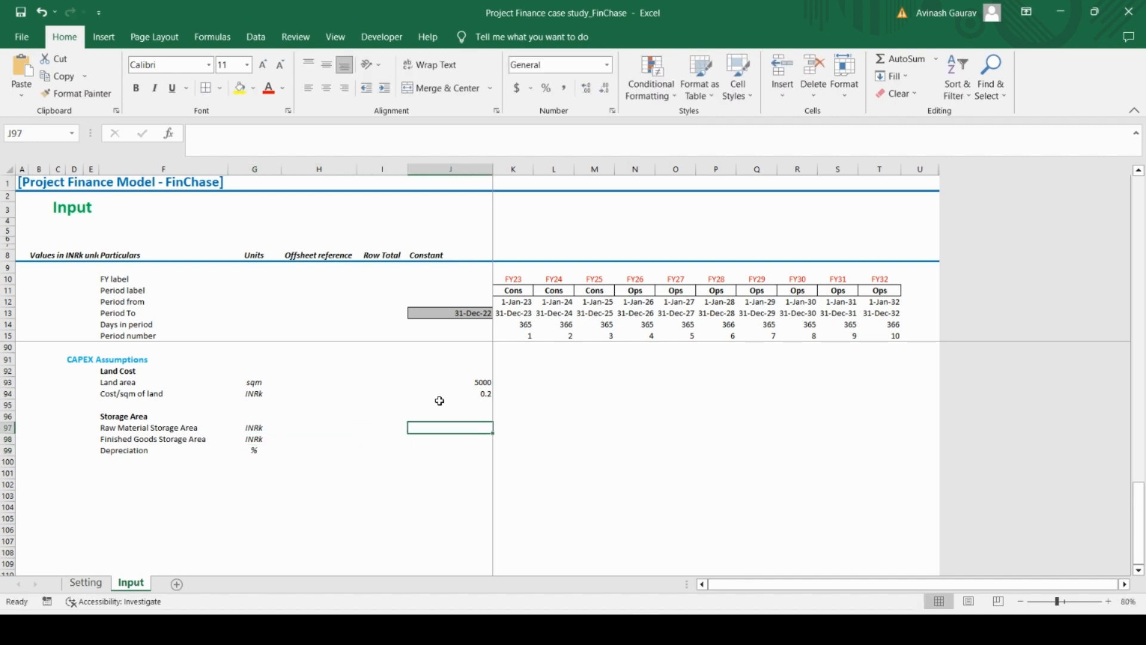
{"action": "type", "text": "25"}
{"action": "key", "text": "Return"}
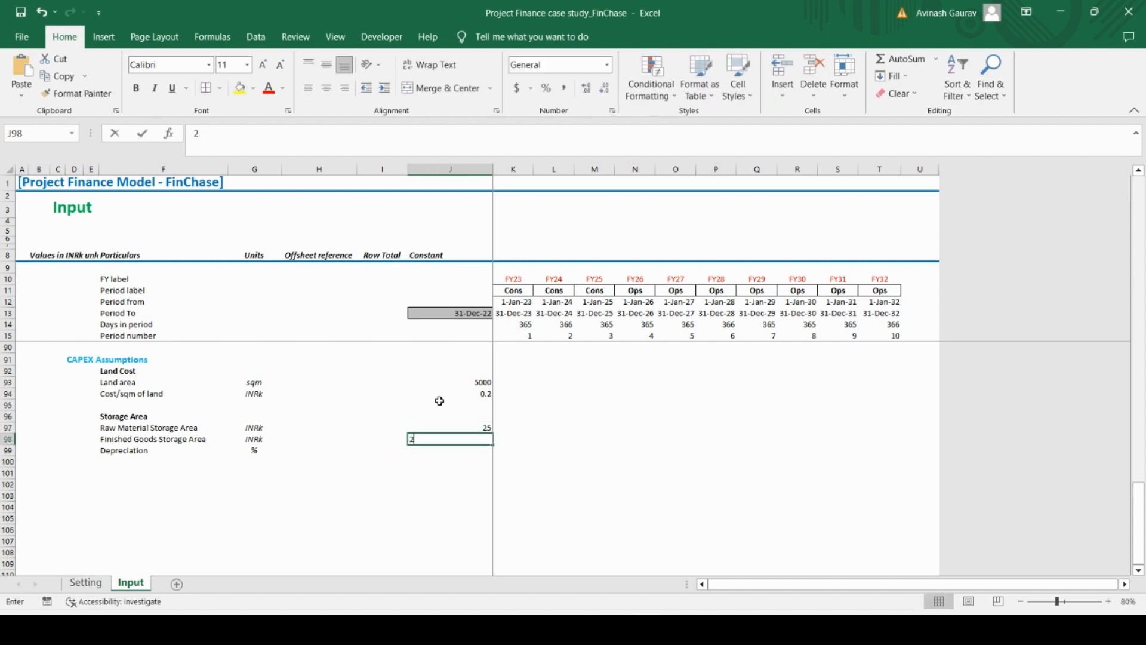
{"action": "type", "text": "25"}
{"action": "key", "text": "Return"}
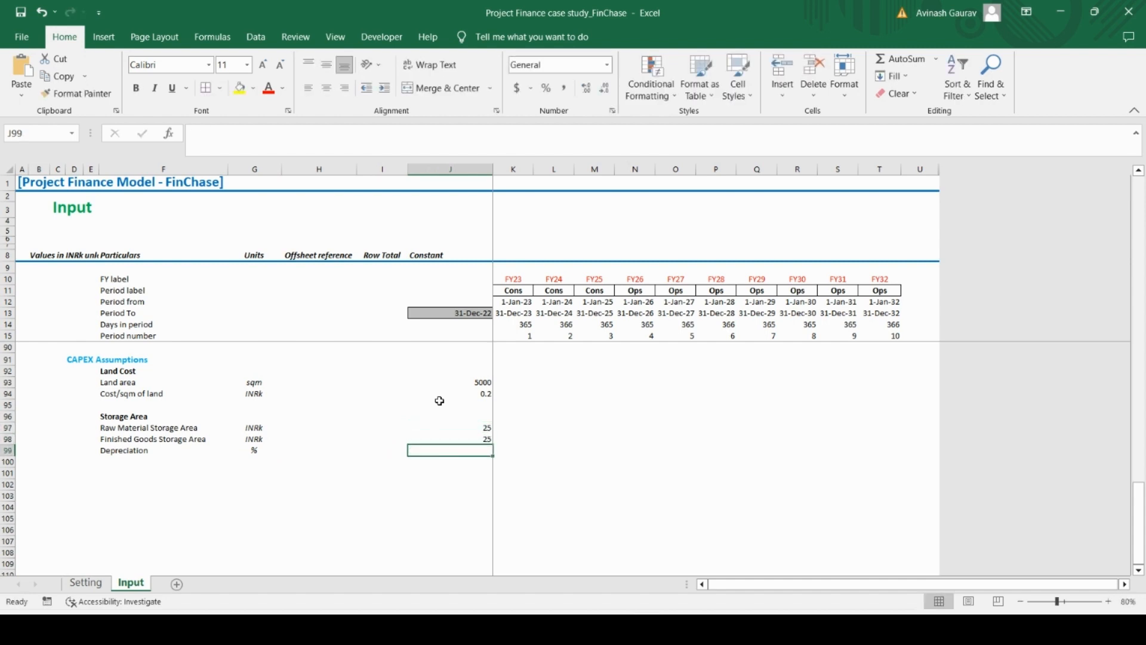
{"action": "type", "text": "15%"}
{"action": "key", "text": "Return"}
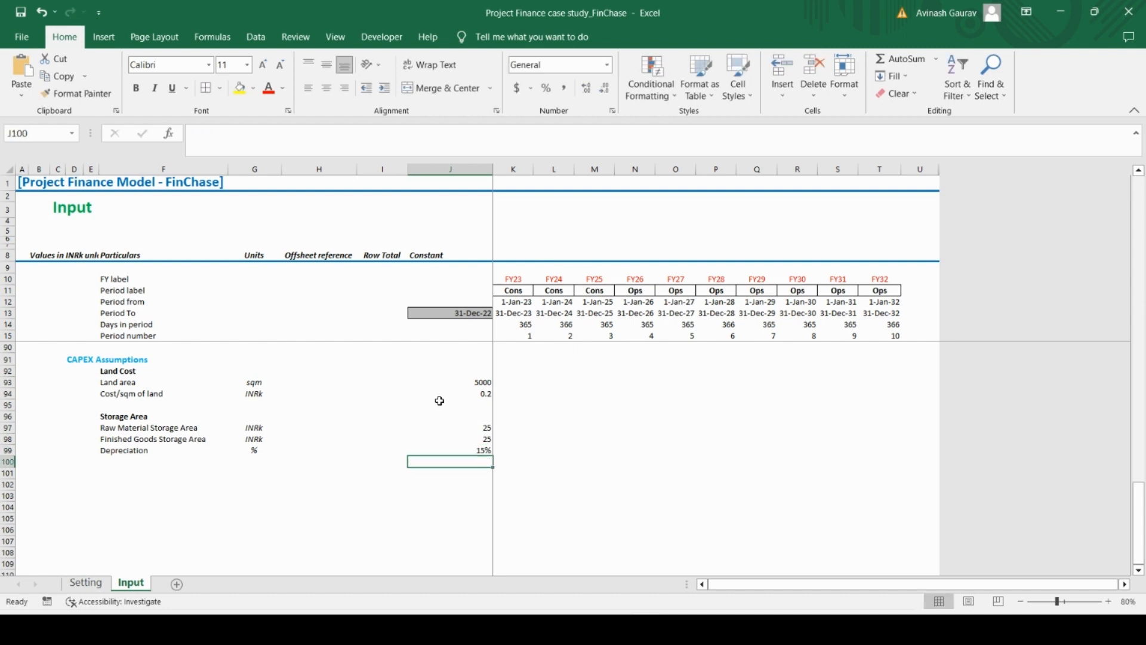
Copy the heading "Land development Cost" from the Case Study PDF into cell F101 of the Excel Input sheet and make it bold
{"action": "key", "text": "Left"}
{"action": "key", "text": "Left"}
{"action": "key", "text": "Left"}
{"action": "key", "text": "Left"}
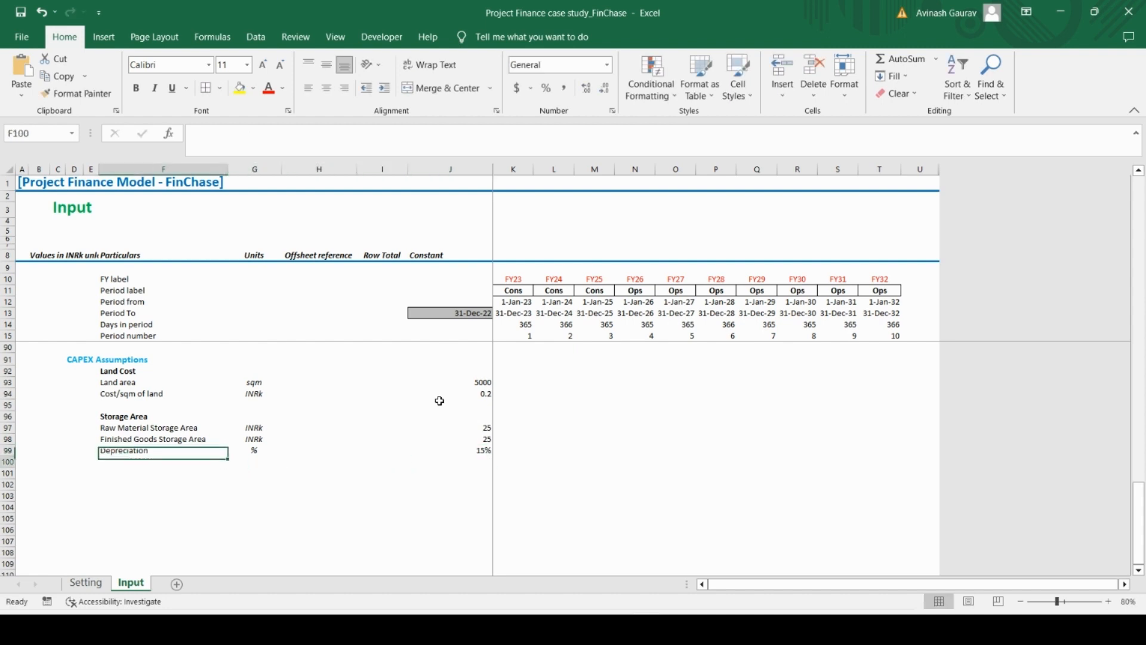
{"action": "key", "text": "Down"}
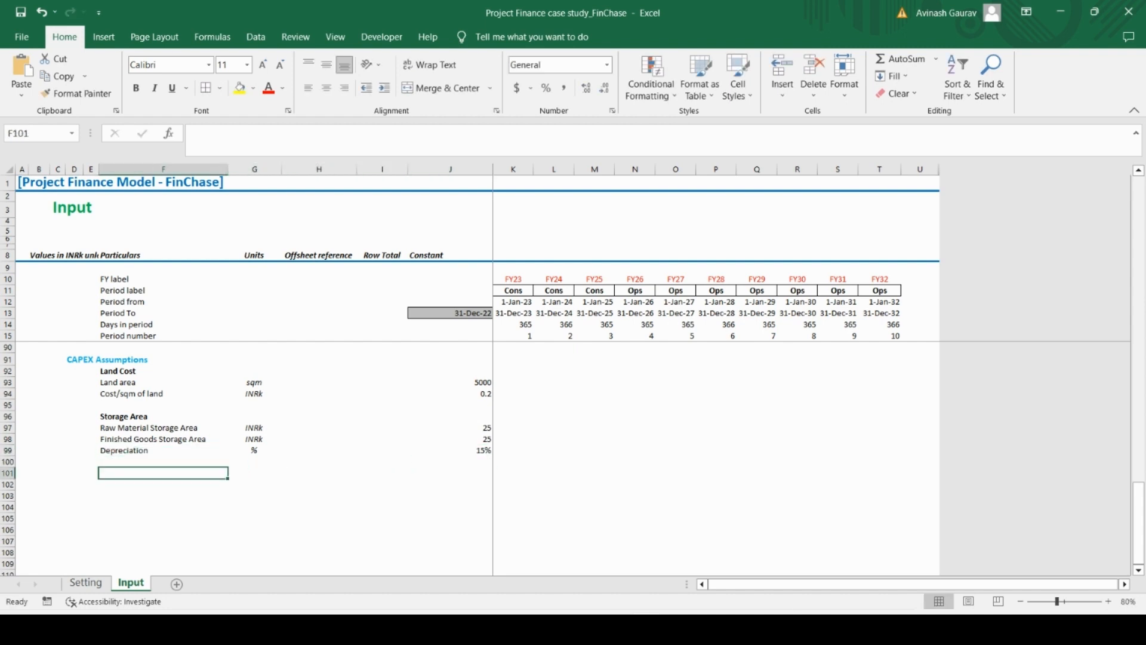
{"action": "key", "text": "alt+Tab"}
{"action": "scroll", "coordinate": [172, 307], "scroll_direction": "down", "scroll_amount": 2}
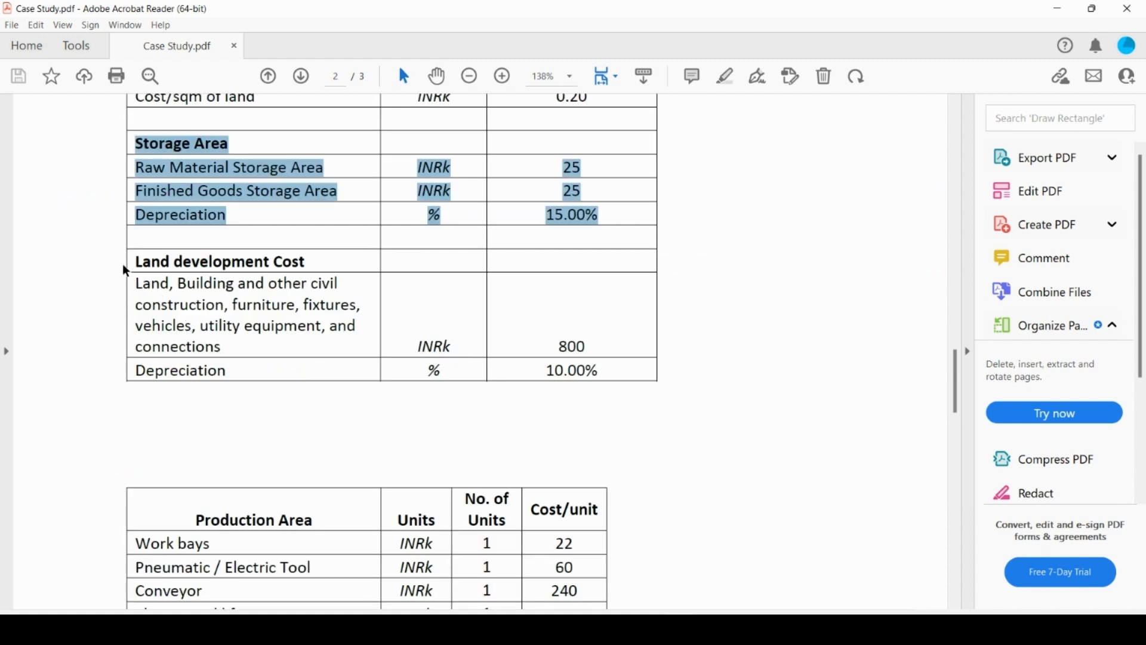
{"action": "left_click_drag", "start_coordinate": [132, 261], "coordinate": [605, 368]}
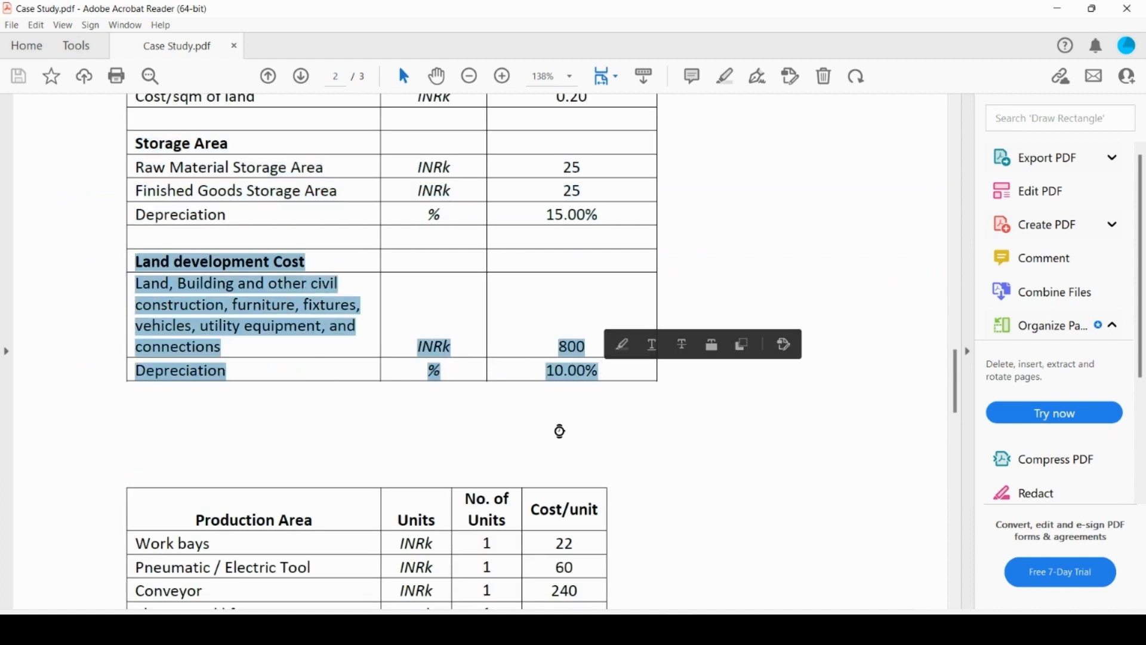
{"action": "left_click", "coordinate": [132, 264]}
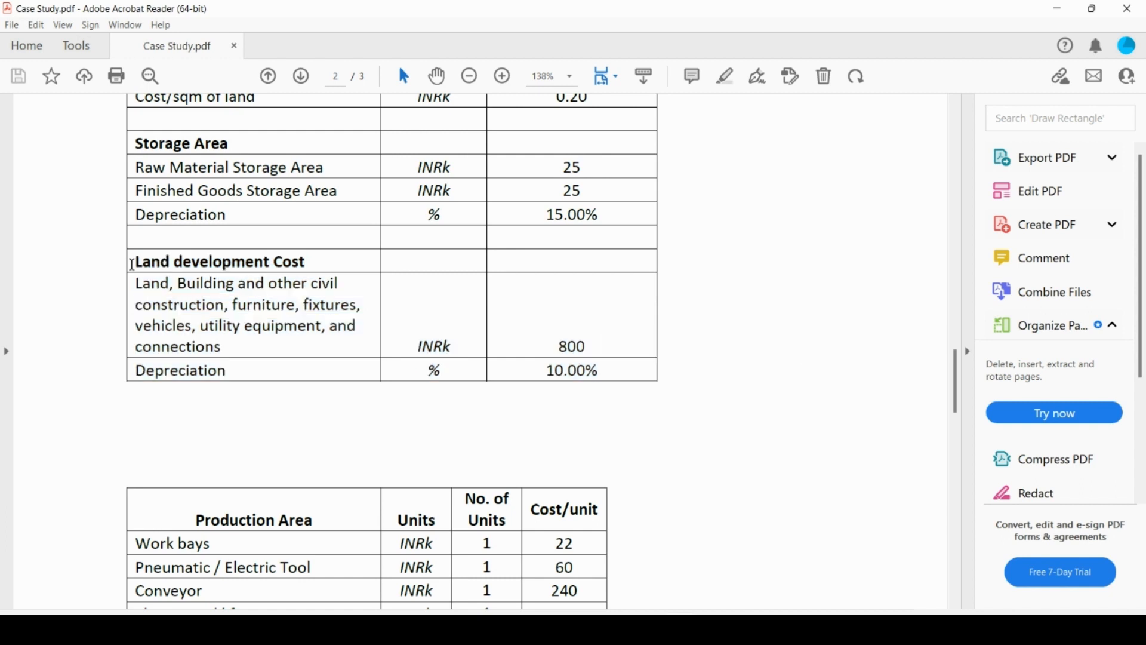
{"action": "left_click_drag", "start_coordinate": [132, 265], "coordinate": [315, 258]}
{"action": "key", "text": "ctrl+c"}
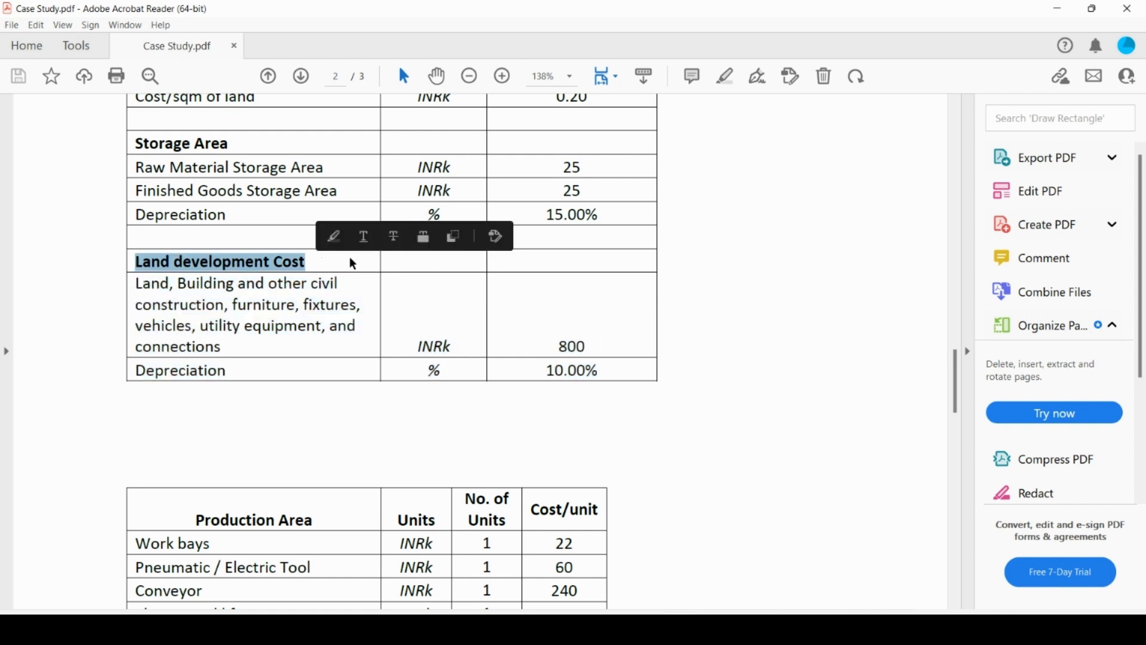
{"action": "left_click", "coordinate": [358, 630]}
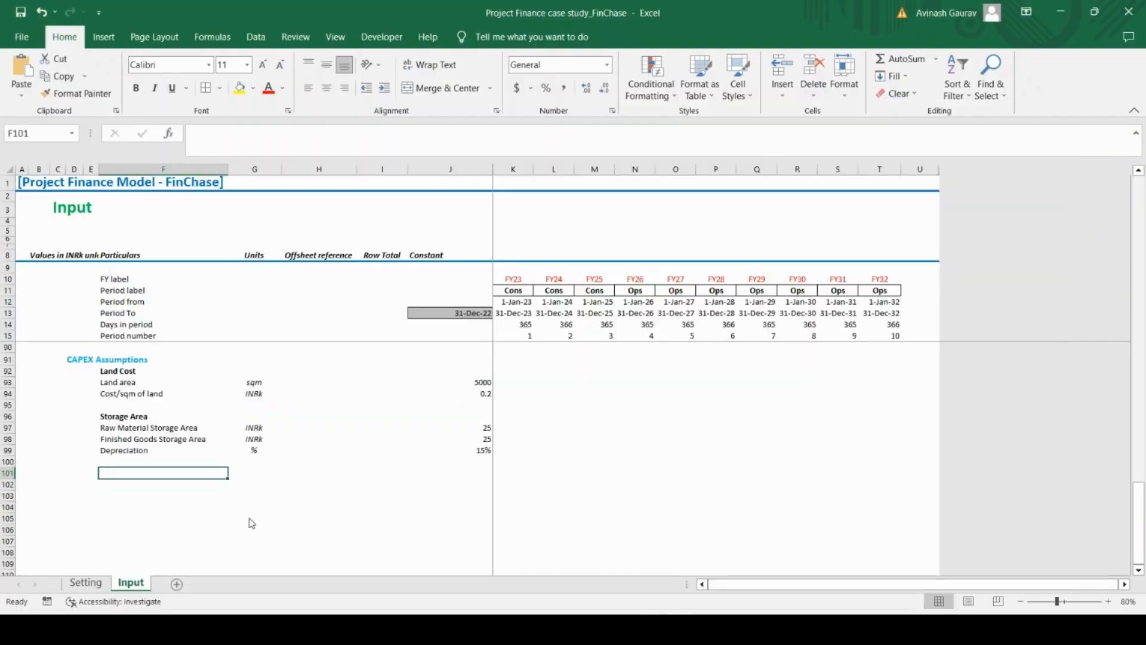
{"action": "key", "text": "ctrl+v"}
{"action": "key", "text": "ctrl+b"}
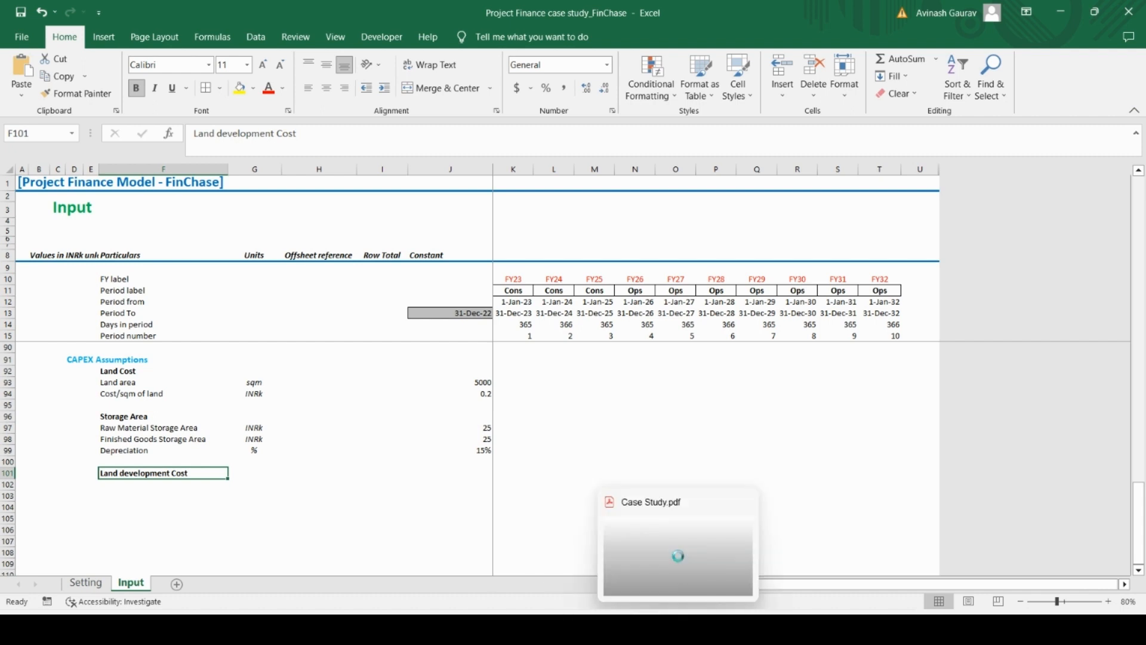
Copy the "Land, Building and other civil construction..." description from the Case Study PDF into cell F102 of the Excel sheet
{"action": "left_click", "coordinate": [678, 630]}
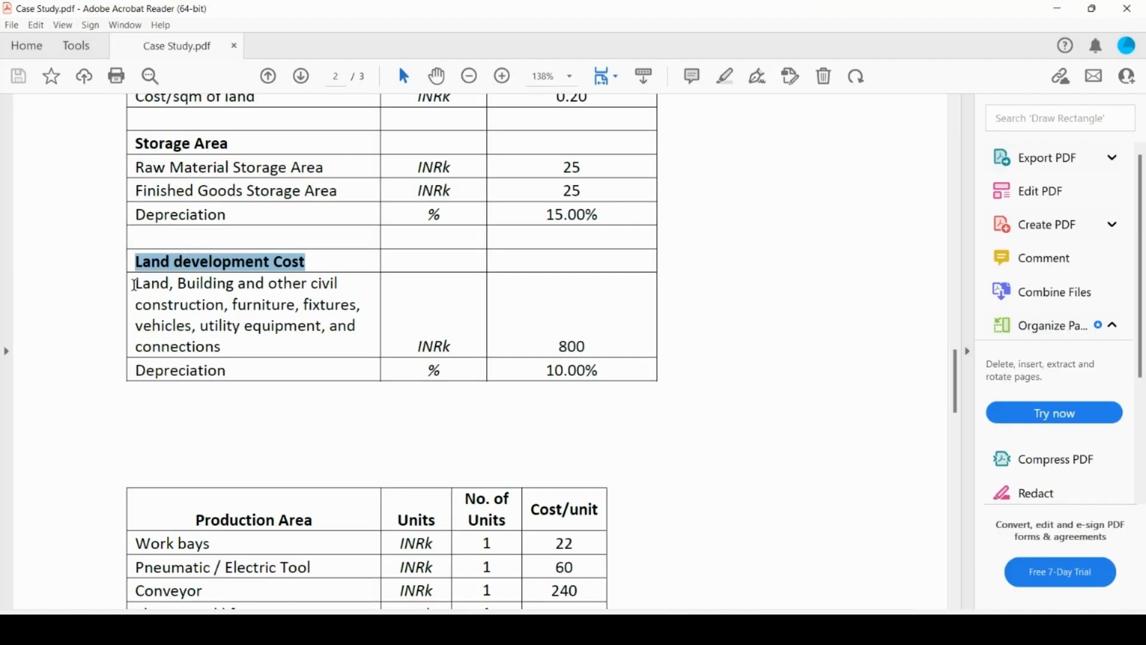
{"action": "left_click_drag", "start_coordinate": [134, 285], "coordinate": [222, 347]}
{"action": "key", "text": "ctrl+c"}
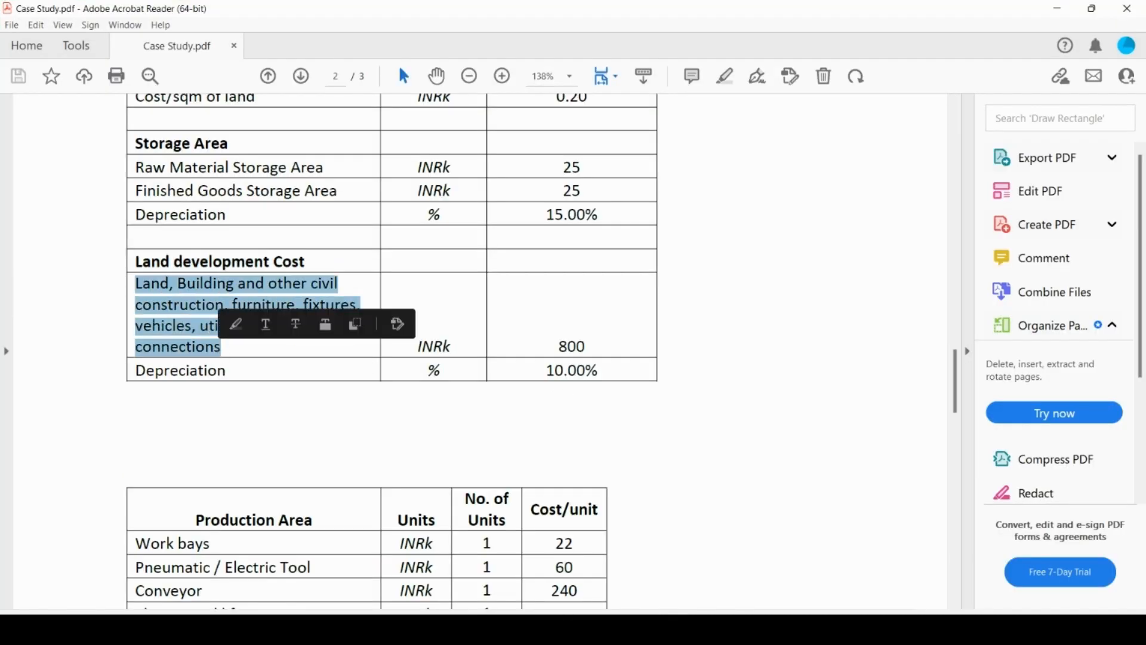
{"action": "key", "text": "alt+Tab"}
{"action": "left_click", "coordinate": [182, 487]}
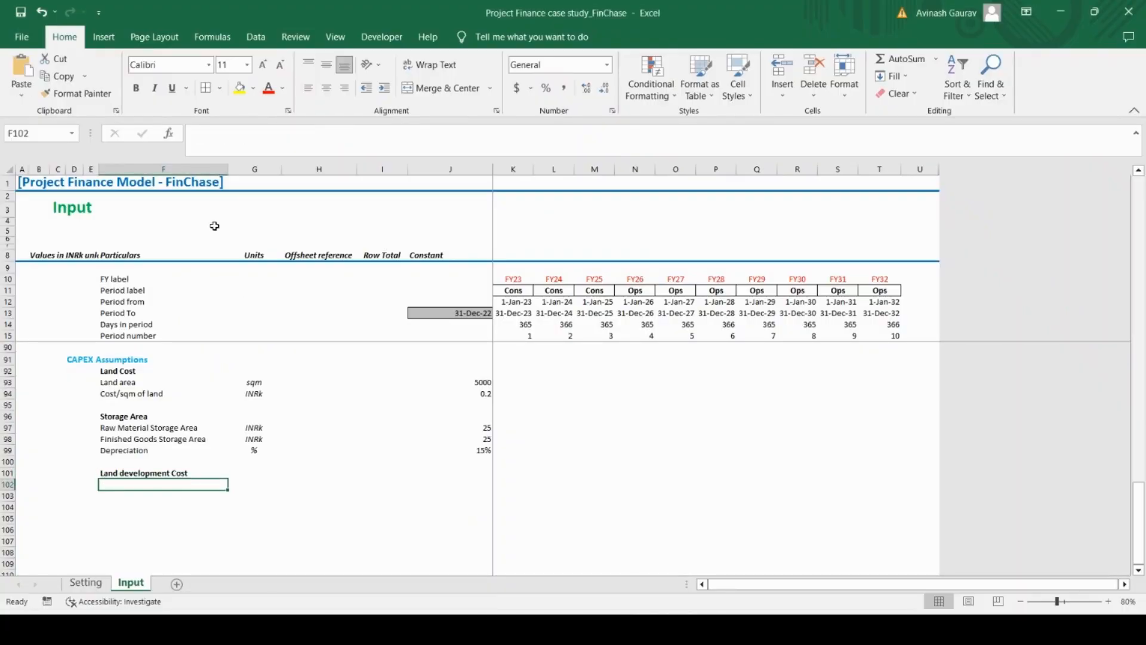
{"action": "left_click", "coordinate": [256, 144]}
{"action": "key", "text": "ctrl+v"}
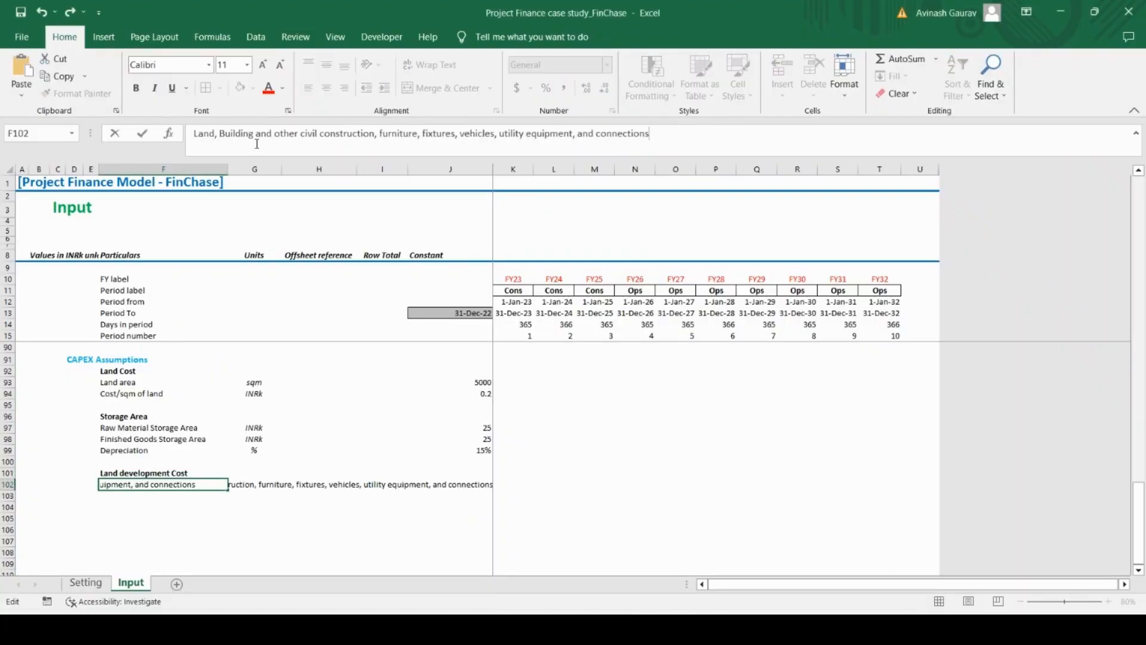
{"action": "key", "text": "Return"}
Copy the INRk unit from the Raw Material Storage Area row into cell G102 of the land development item
{"action": "key", "text": "Up"}
{"action": "key", "text": "Right"}
{"action": "key", "text": "Up"}
{"action": "key", "text": "Up"}
{"action": "key", "text": "Up"}
{"action": "key", "text": "Up"}
{"action": "key", "text": "Up"}
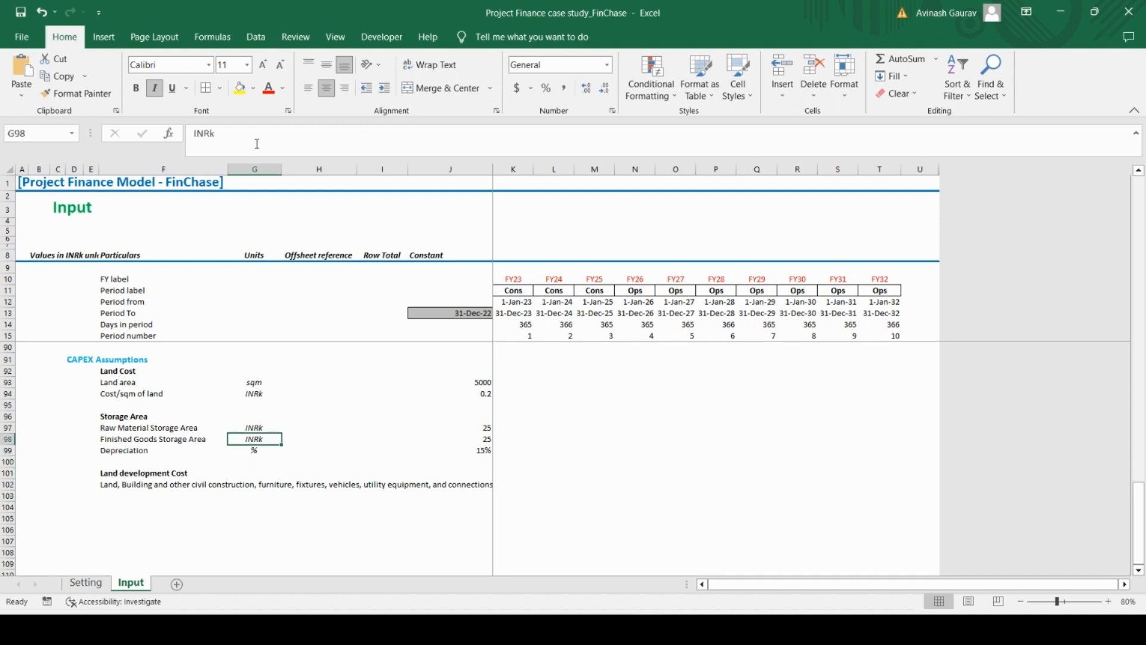
{"action": "key", "text": "ctrl+c"}
{"action": "key", "text": "Down"}
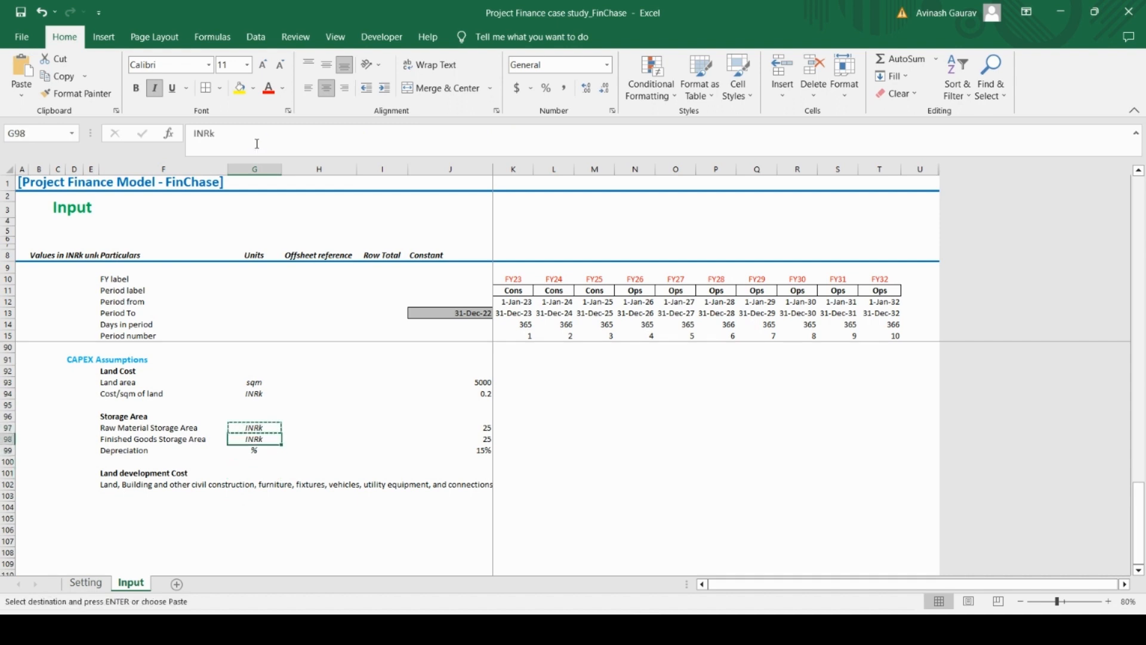
{"action": "key", "text": "Down"}
{"action": "key", "text": "Down"}
{"action": "key", "text": "Down"}
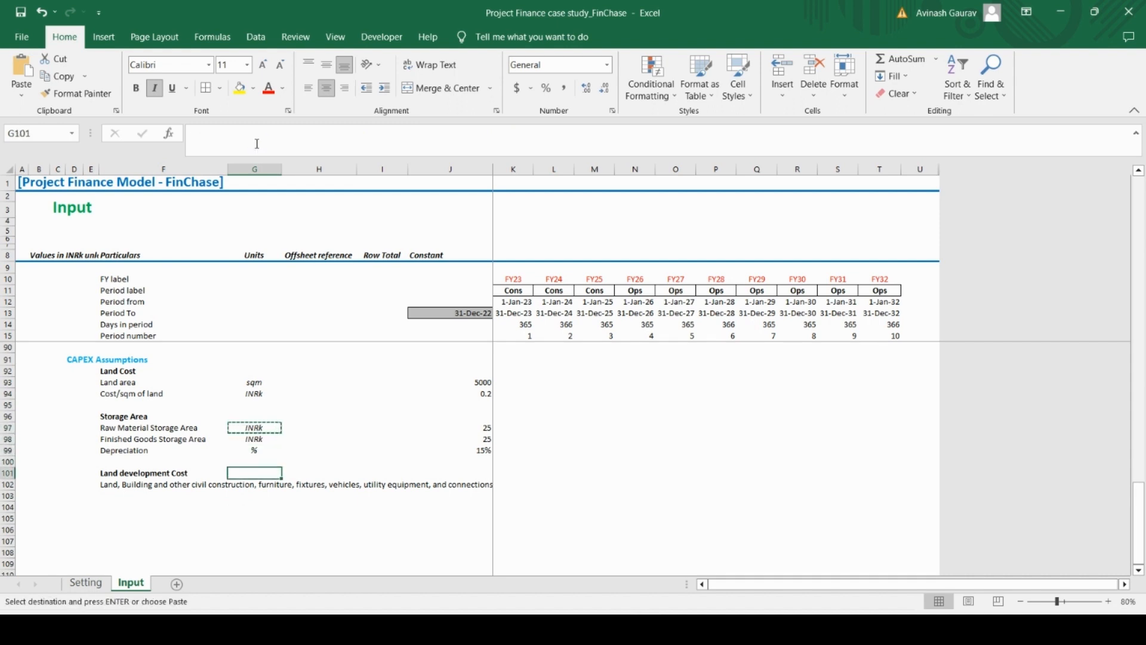
{"action": "key", "text": "Down"}
{"action": "key", "text": "ctrl+v"}
Enter 800 as the constant for the land, building and civil construction row
{"action": "key", "text": "Right"}
{"action": "key", "text": "Right"}
{"action": "key", "text": "Right"}
{"action": "type", "text": "8"}
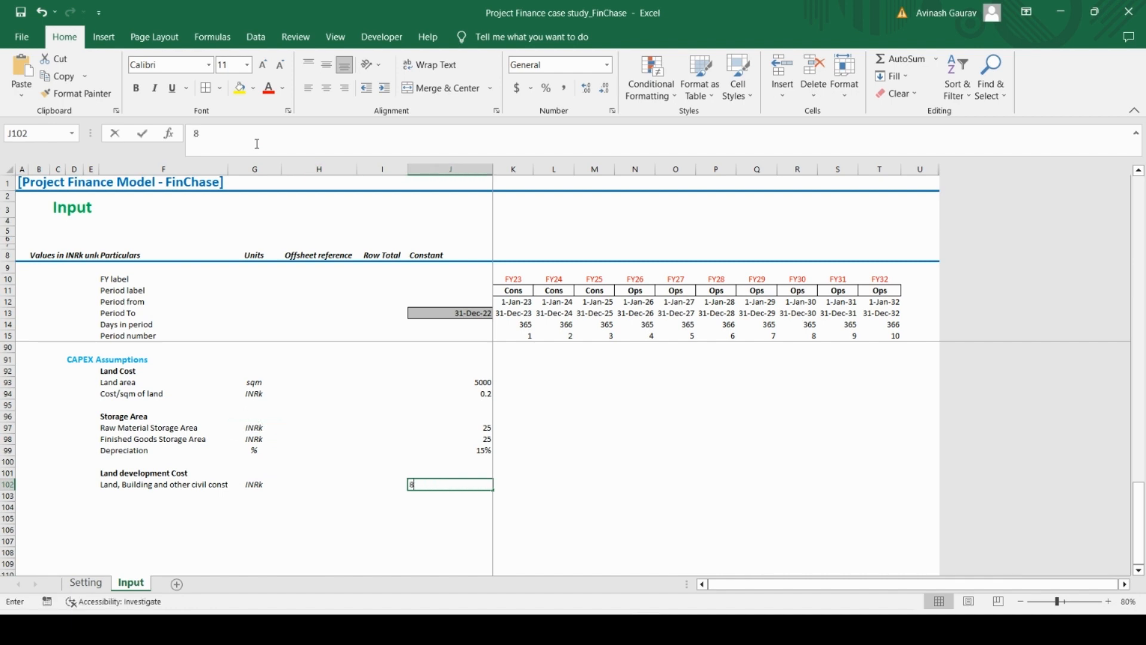
{"action": "type", "text": "00"}
{"action": "key", "text": "Return"}
Check the next item in the Case Study PDF, then copy the Storage Area Depreciation row in Excel to row 103
{"action": "key", "text": "Left"}
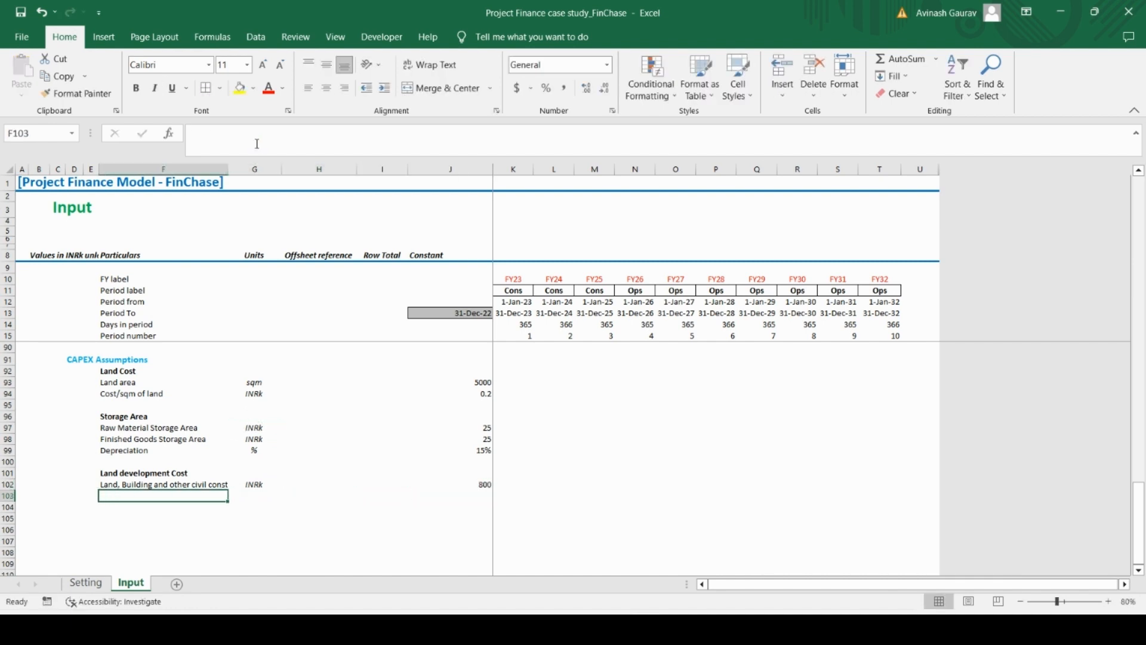
{"action": "left_click", "coordinate": [686, 628]}
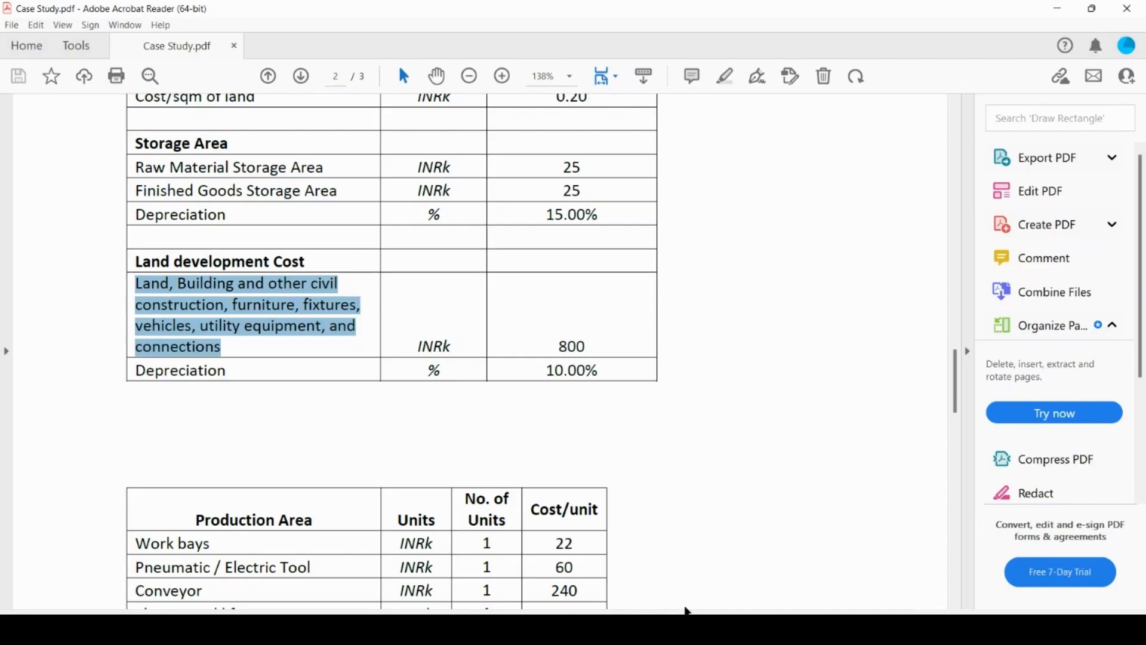
{"action": "left_click", "coordinate": [679, 628]}
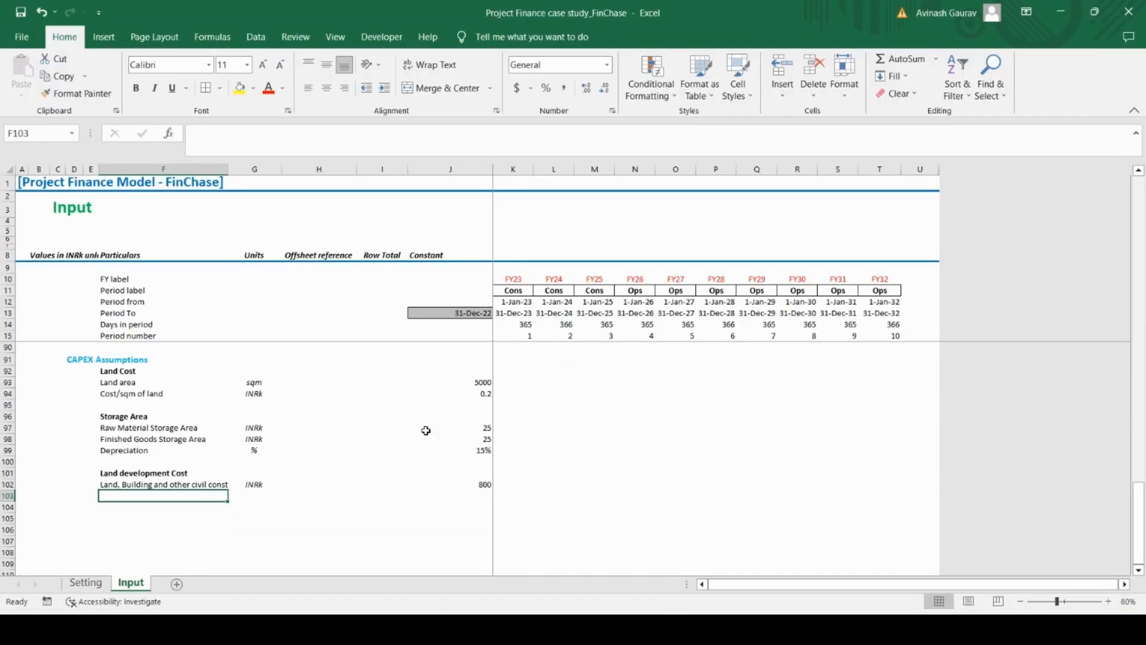
{"action": "key", "text": "Up"}
{"action": "key", "text": "Up"}
{"action": "key", "text": "Up"}
{"action": "key", "text": "Up"}
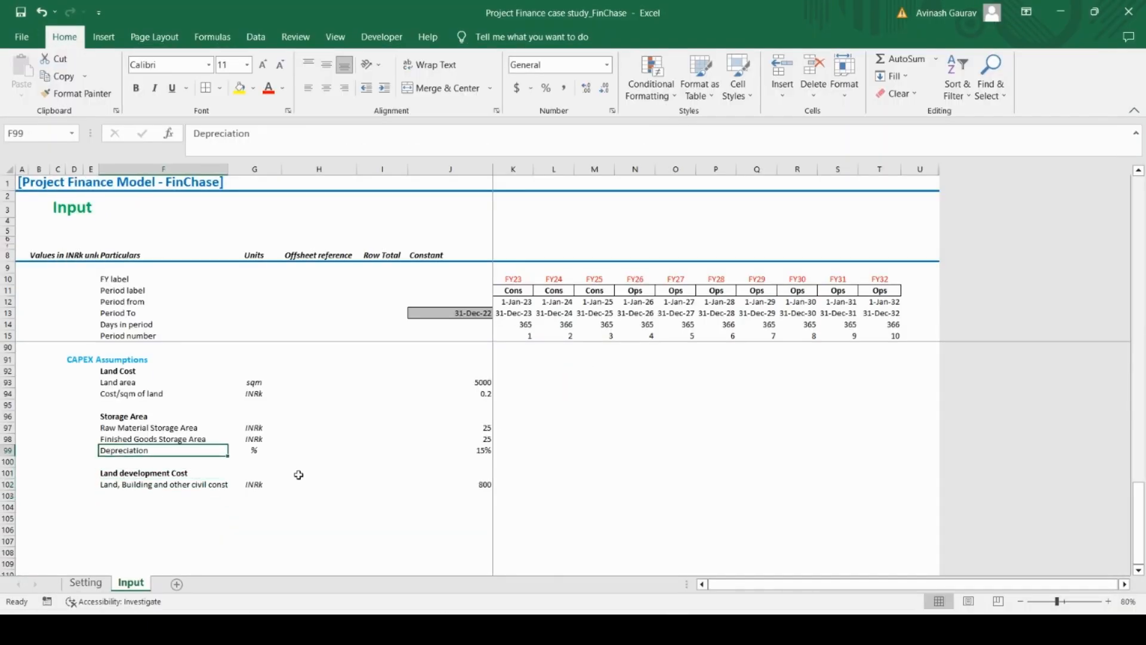
{"action": "key", "text": "shift+Right"}
{"action": "key", "text": "shift+Right"}
{"action": "key", "text": "shift+Right"}
{"action": "key", "text": "shift+Right"}
{"action": "key", "text": "ctrl+c"}
{"action": "key", "text": "Down"}
{"action": "key", "text": "Down"}
{"action": "key", "text": "Down"}
{"action": "key", "text": "Down"}
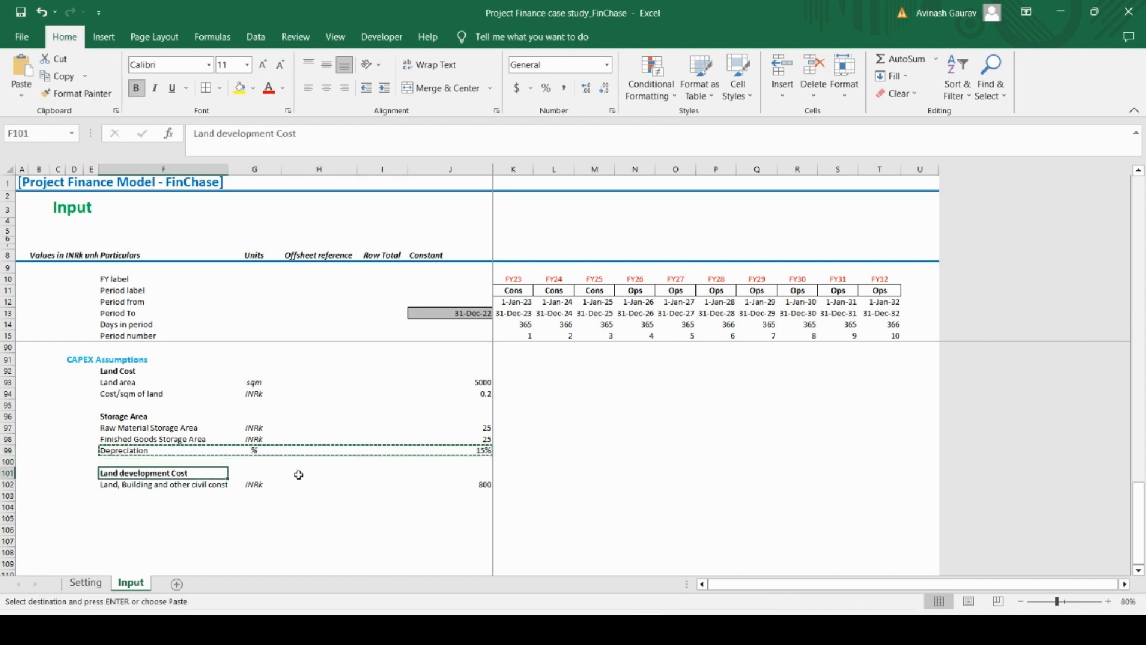
{"action": "key", "text": "ctrl+v"}
Set the depreciation rate under Land development Cost to 10%
{"action": "key", "text": "Right"}
{"action": "key", "text": "Right"}
{"action": "key", "text": "Right"}
{"action": "key", "text": "Right"}
{"action": "type", "text": "10"}
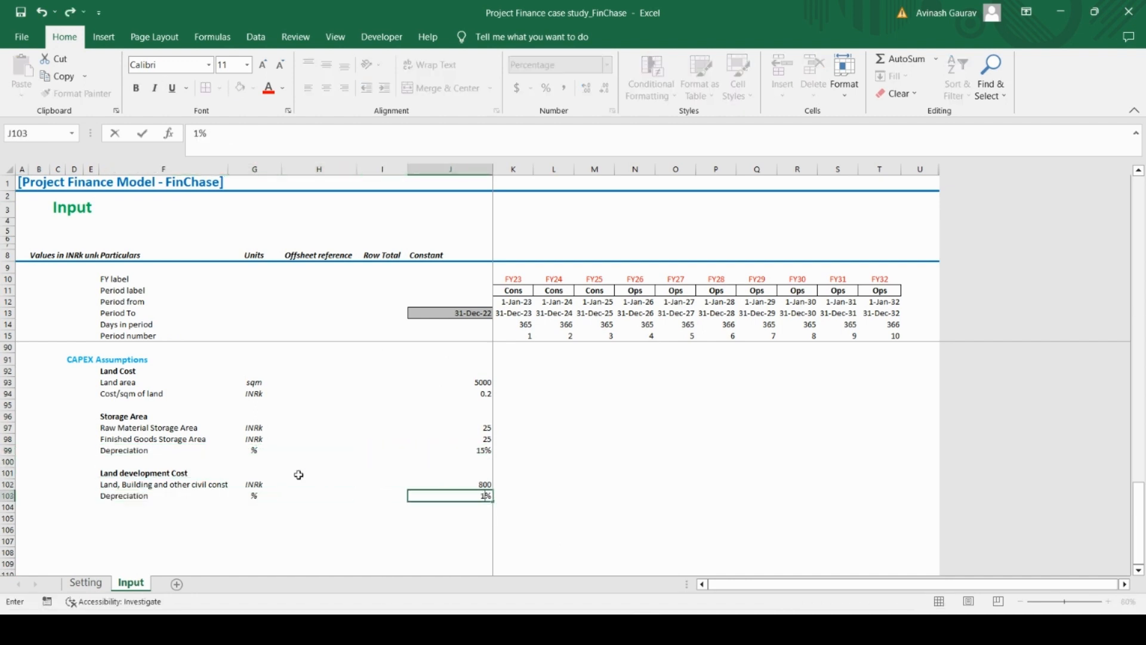
{"action": "key", "text": "Return"}
Switch to the Case Study PDF and highlight the Production Area table from its header through the Packaging and Labelling System row
{"action": "key", "text": "Left"}
{"action": "key", "text": "Left"}
{"action": "key", "text": "Left"}
{"action": "key", "text": "Left"}
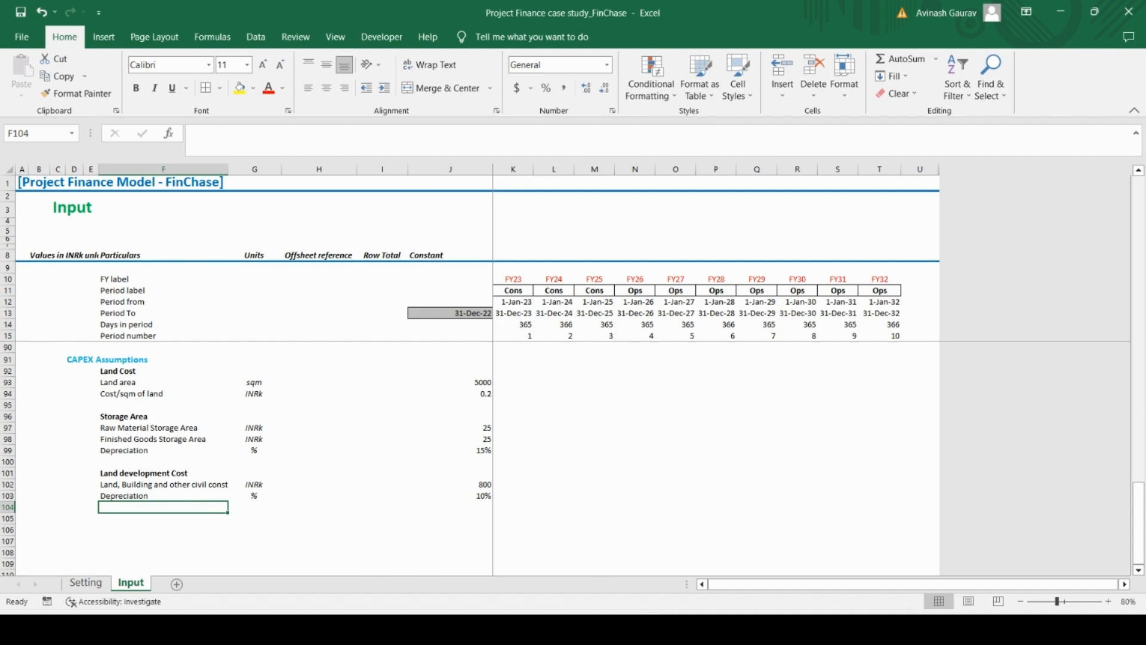
{"action": "left_click", "coordinate": [679, 629]}
{"action": "scroll", "coordinate": [199, 346], "scroll_direction": "down", "scroll_amount": 2}
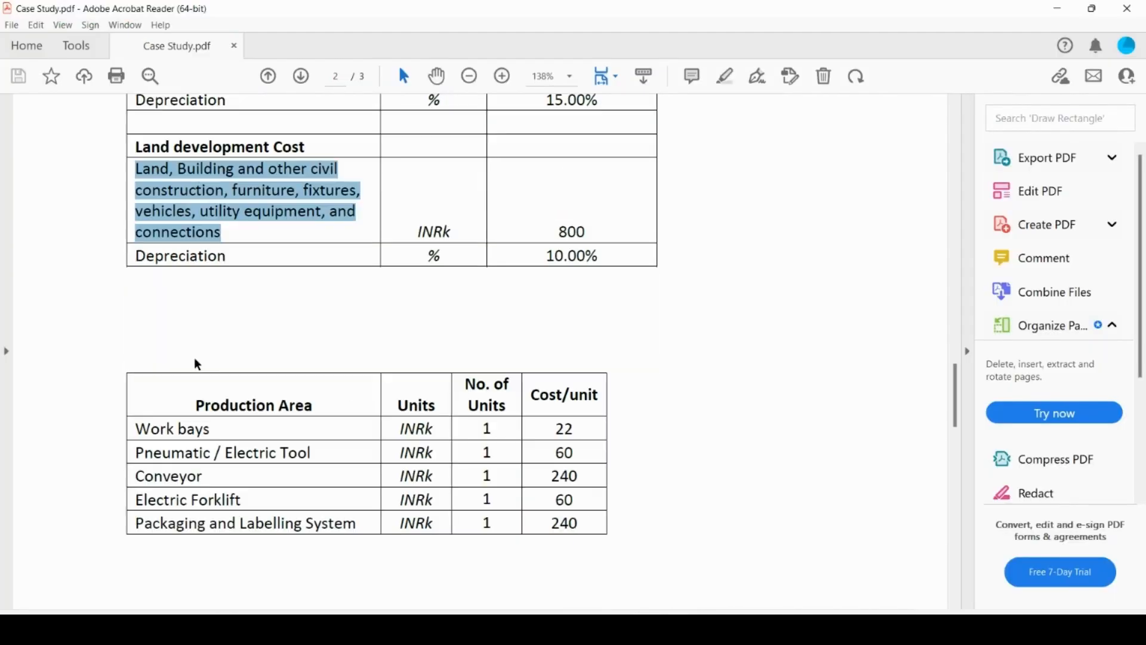
{"action": "left_click", "coordinate": [208, 296]}
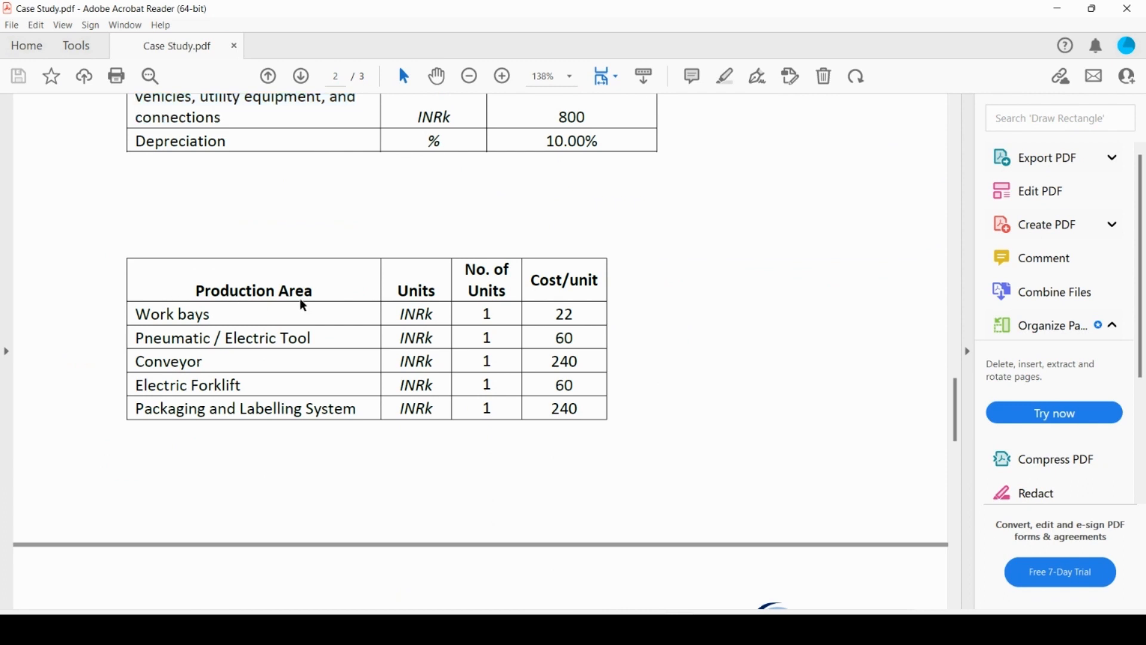
{"action": "left_click_drag", "start_coordinate": [196, 286], "coordinate": [528, 428]}
{"action": "scroll", "coordinate": [510, 607], "scroll_direction": "down", "scroll_amount": 1}
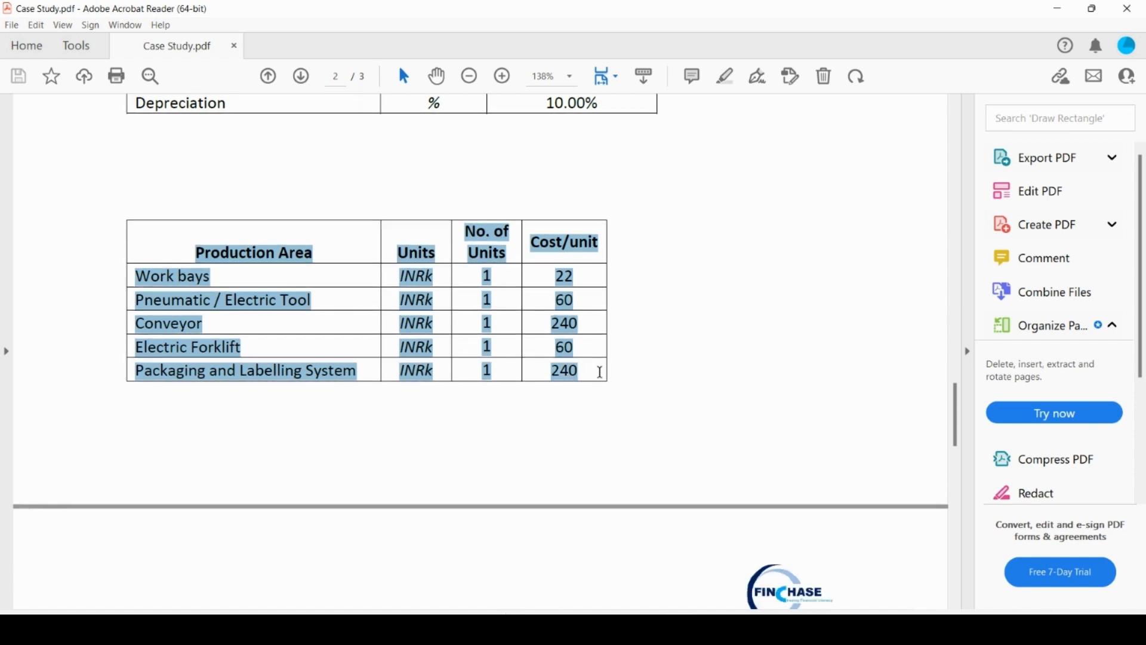
Switch to the Excel model, paste the copied Production Area table starting at F105, and bold its heading
{"action": "mouse_move", "coordinate": [599, 371]}
{"action": "key", "text": "alt+Tab"}
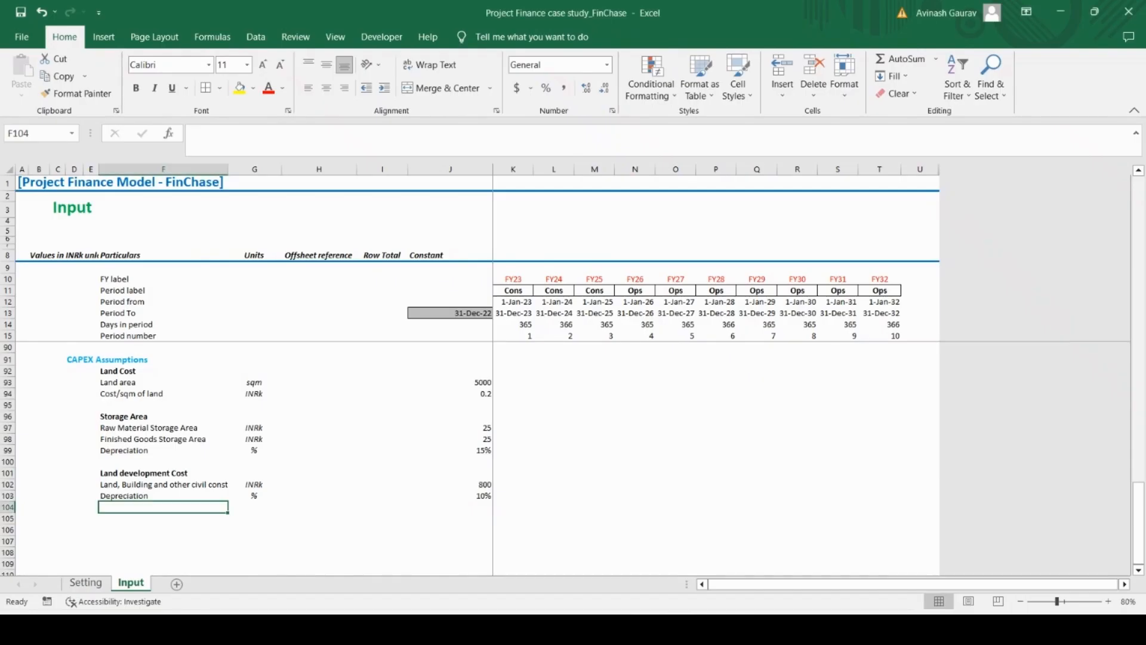
{"action": "left_click", "coordinate": [109, 521]}
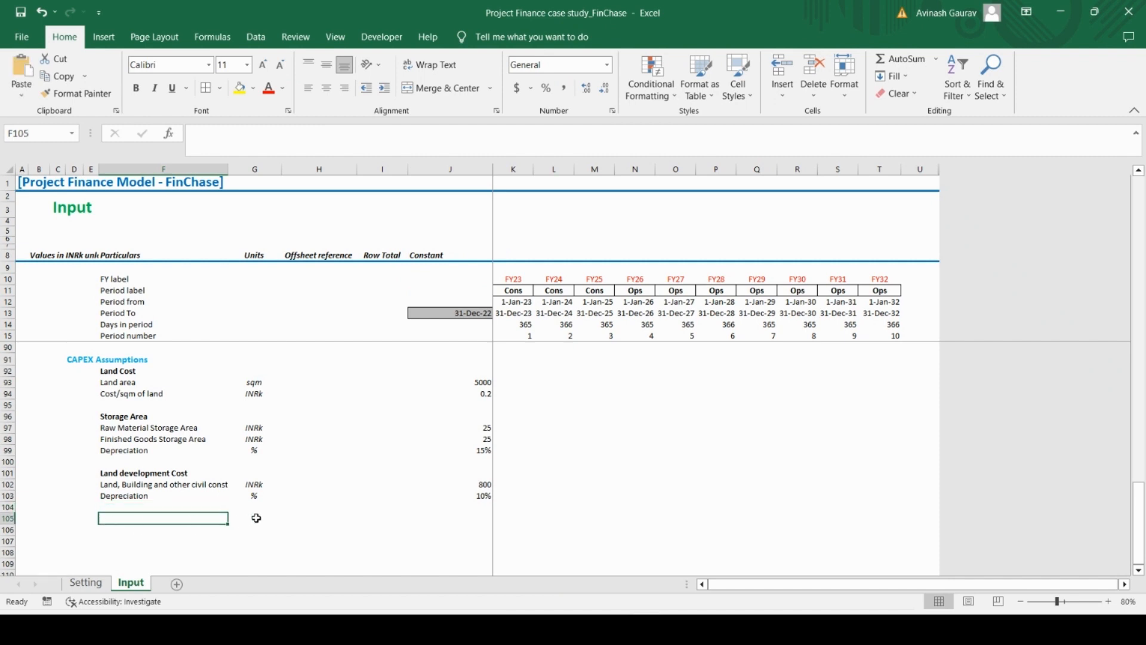
{"action": "key", "text": "ctrl+v"}
{"action": "left_click", "coordinate": [154, 518]}
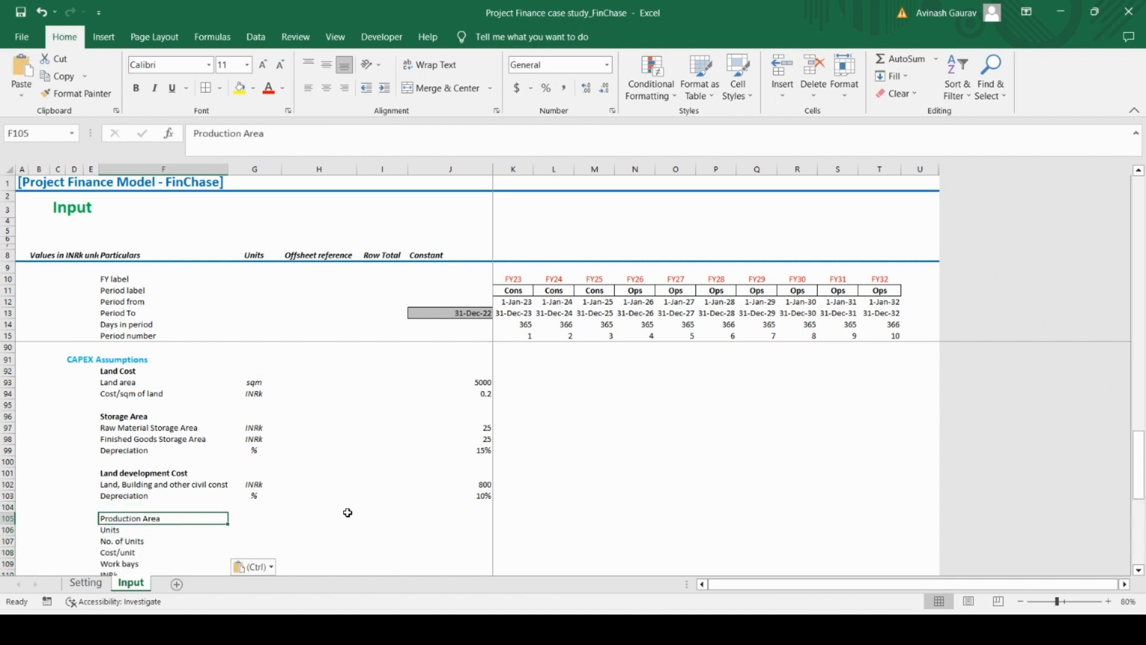
{"action": "key", "text": "ctrl+b"}
{"action": "key", "text": "Down"}
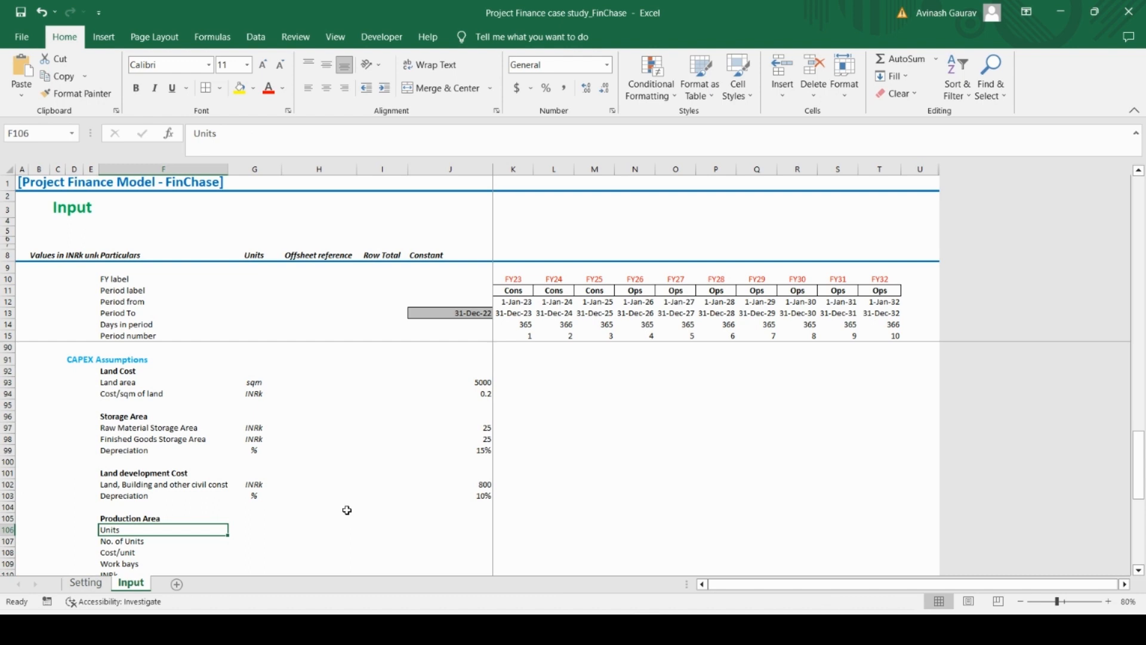
Delete the pasted Units, No. of Units and Cost/unit header rows below the Production Area heading
{"action": "key", "text": "shift+space"}
{"action": "key", "text": "shift+Down"}
{"action": "key", "text": "shift+Down"}
{"action": "key", "text": "shift+Down"}
{"action": "key", "text": "shift+Down"}
{"action": "key", "text": "shift+Down"}
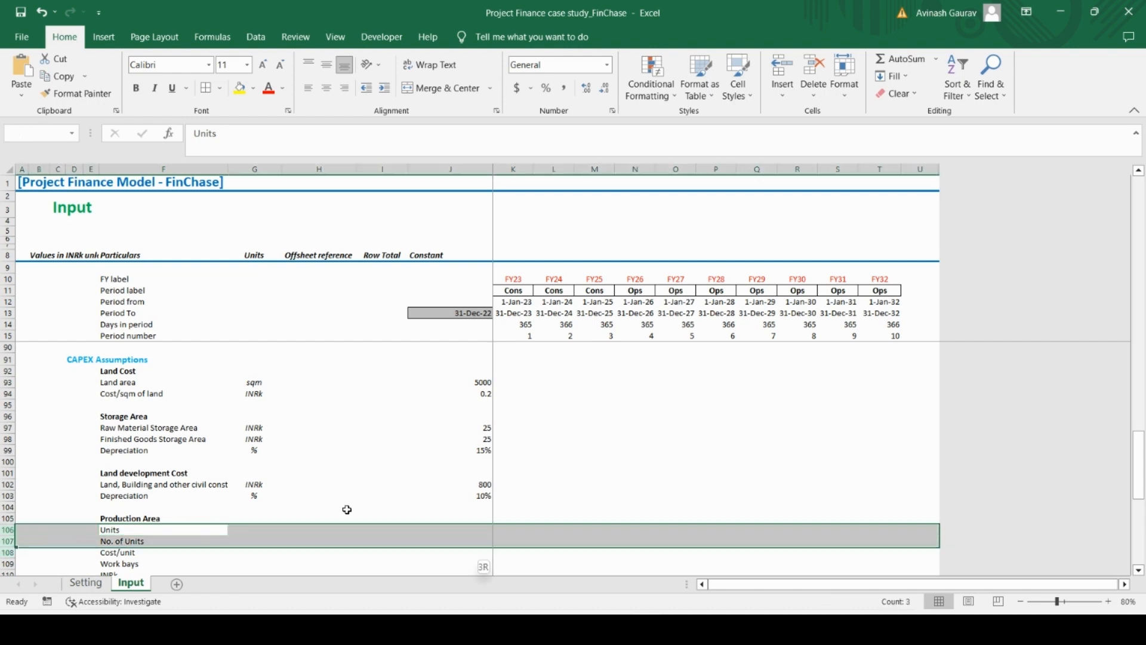
{"action": "key", "text": "shift+Up"}
{"action": "key", "text": "shift+Up"}
{"action": "key", "text": "shift+Up"}
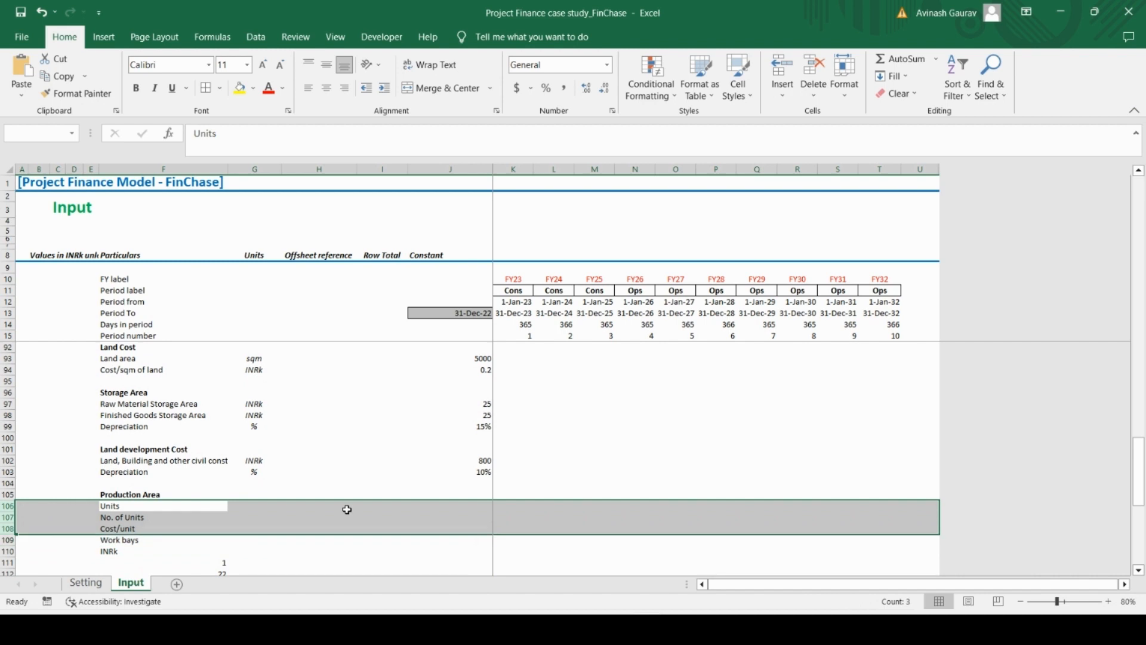
{"action": "key", "text": "ctrl+minus"}
Delete the three pasted rows holding the unit, quantity and cost below Work bays
{"action": "key", "text": "Down"}
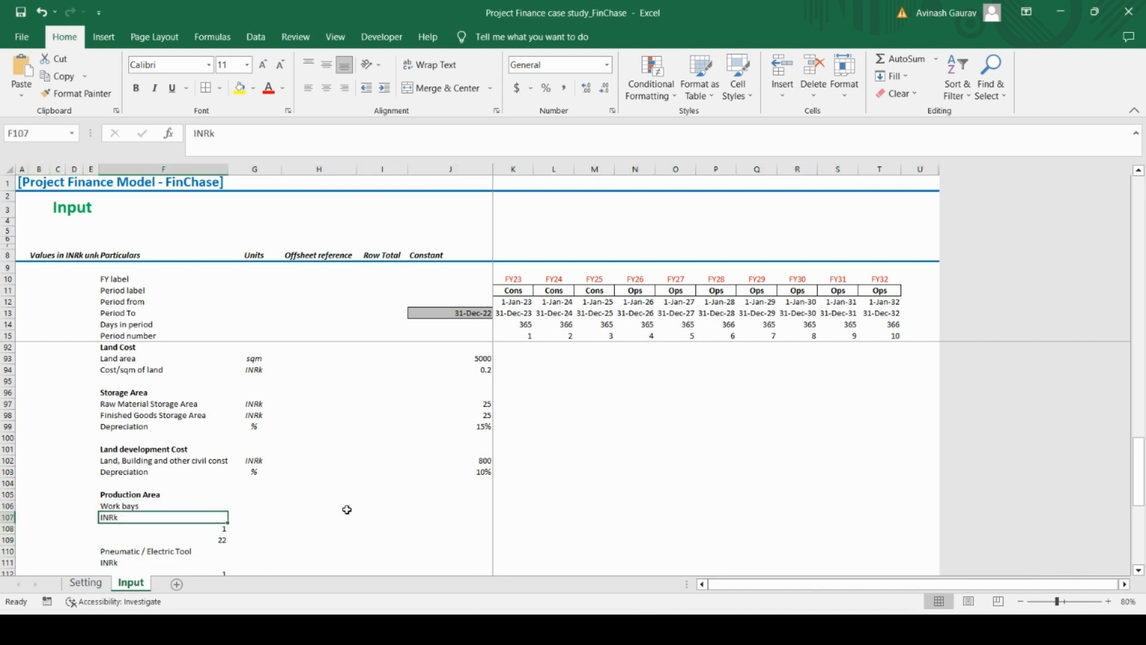
{"action": "key", "text": "shift+space"}
{"action": "key", "text": "shift+Down"}
{"action": "key", "text": "shift+Down"}
{"action": "key", "text": "ctrl+minus"}
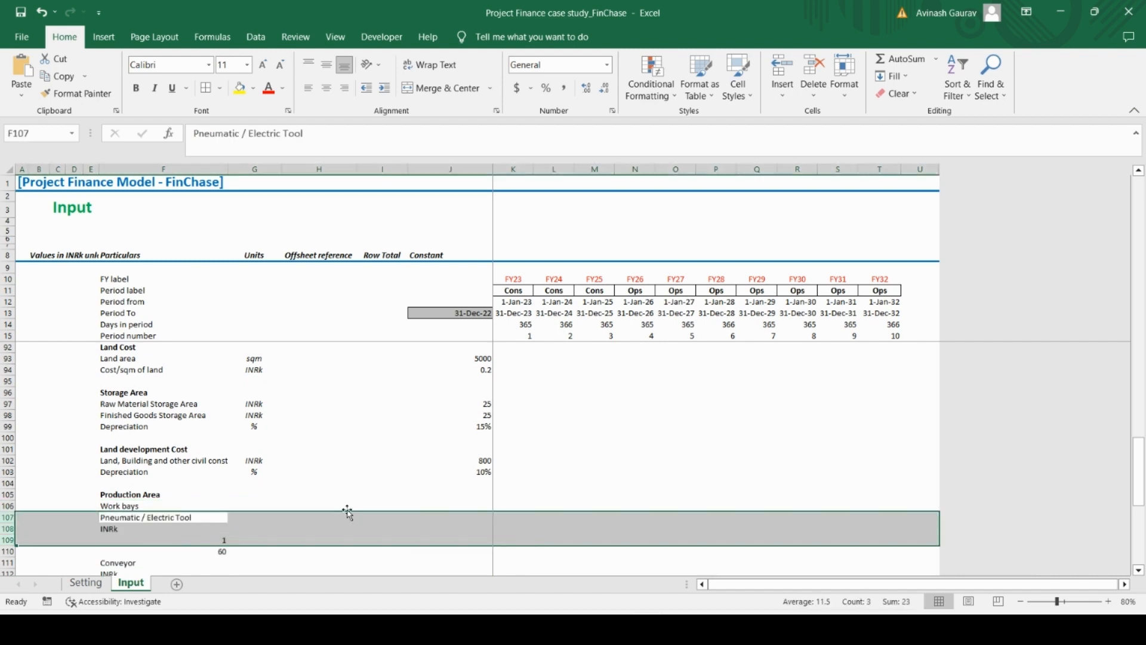
Delete the three pasted unit, quantity and cost rows below Pneumatic / Electric Tool
{"action": "key", "text": "Down"}
{"action": "key", "text": "shift+space"}
{"action": "key", "text": "shift+Down"}
{"action": "key", "text": "shift+Down"}
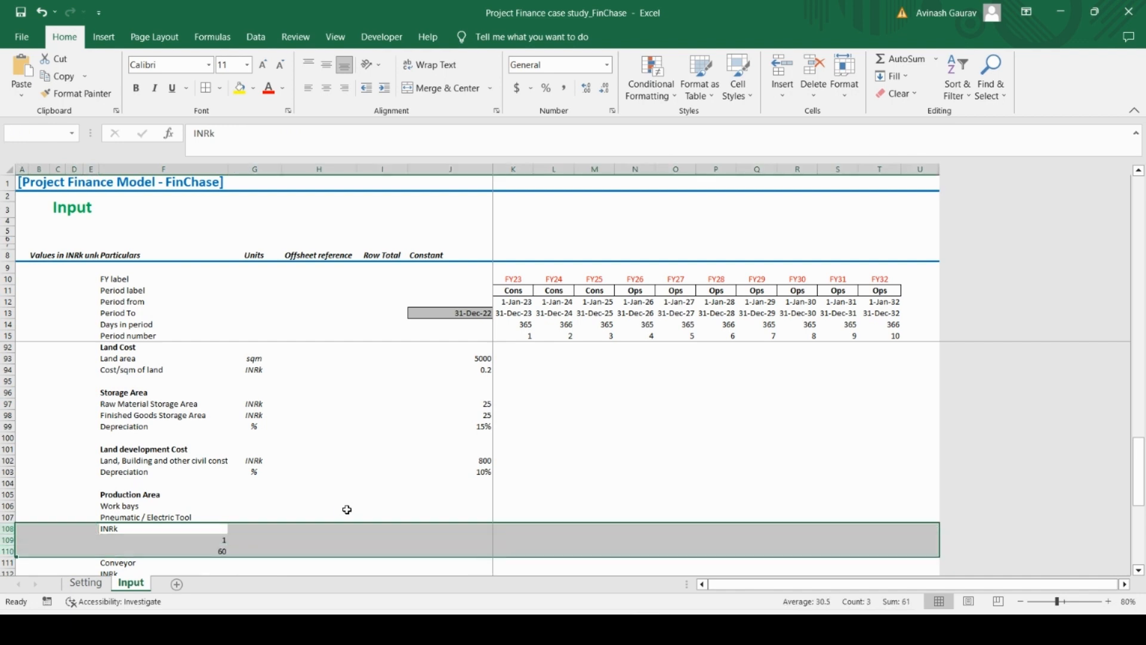
{"action": "key", "text": "ctrl+minus"}
Delete the three pasted unit, quantity and cost rows below Conveyor
{"action": "key", "text": "Down"}
{"action": "key", "text": "shift+space"}
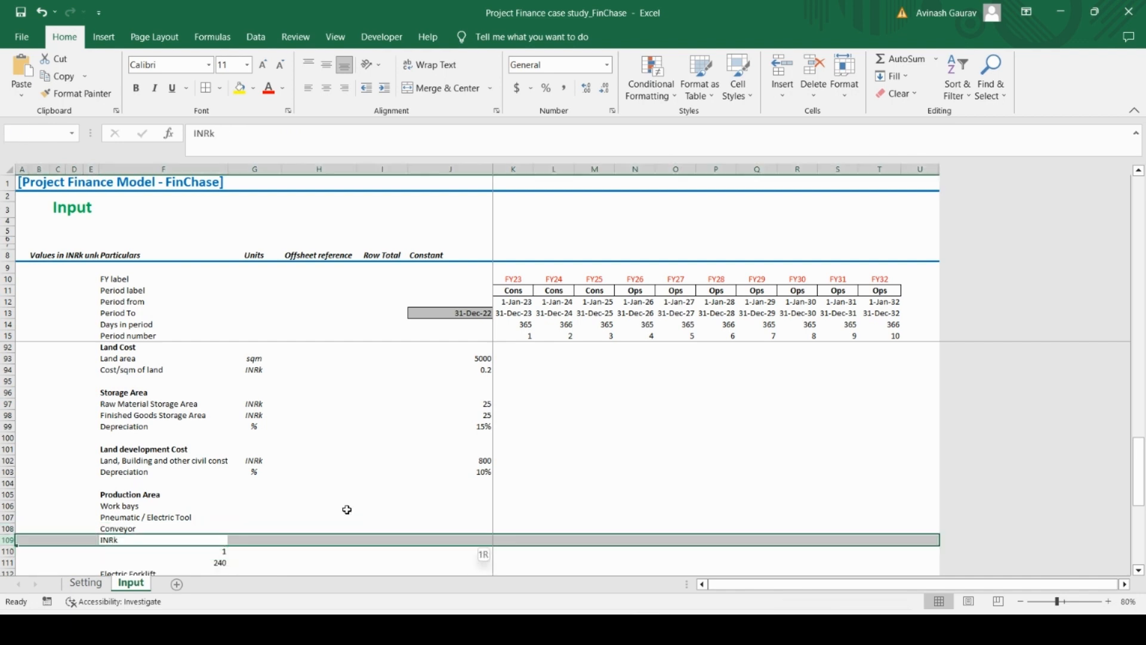
{"action": "key", "text": "shift+Down"}
{"action": "key", "text": "shift+Down"}
{"action": "key", "text": "ctrl+minus"}
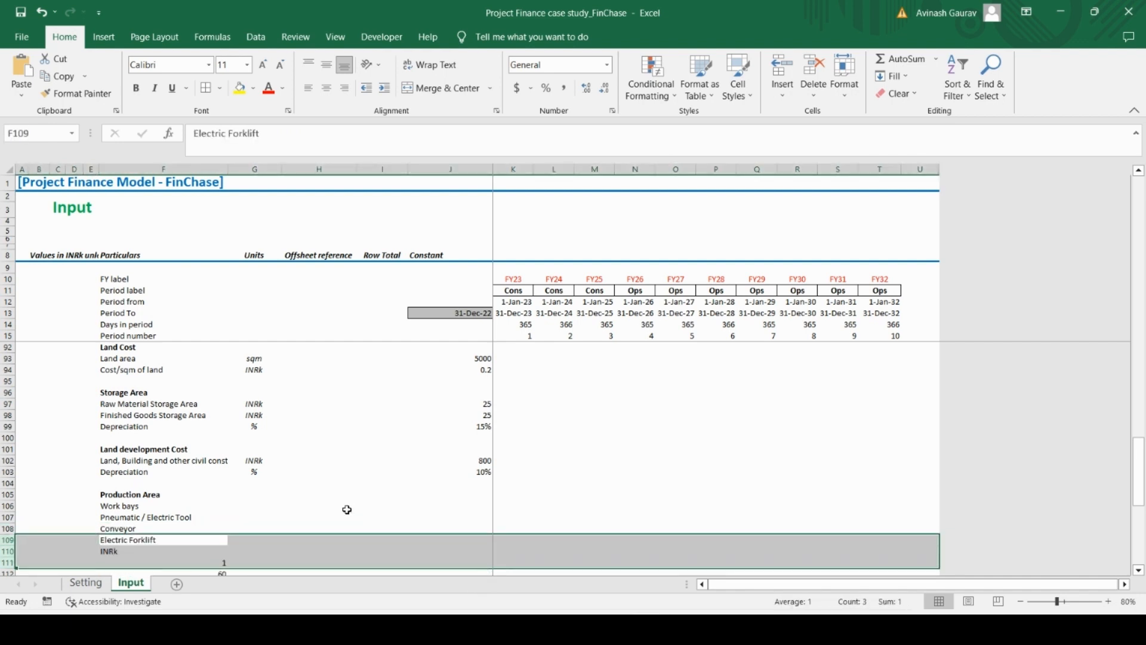
Delete the three pasted unit, quantity and cost rows below Electric Forklift
{"action": "key", "text": "Down"}
{"action": "key", "text": "shift+space"}
{"action": "key", "text": "shift+Down"}
{"action": "key", "text": "shift+Down"}
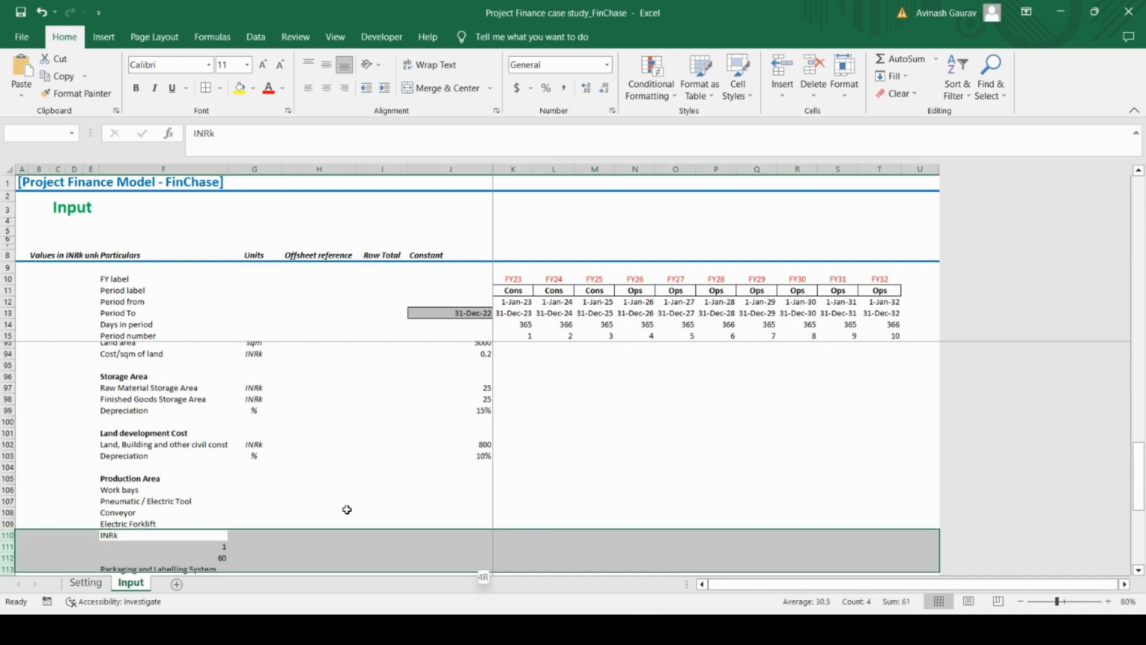
{"action": "key", "text": "ctrl+minus"}
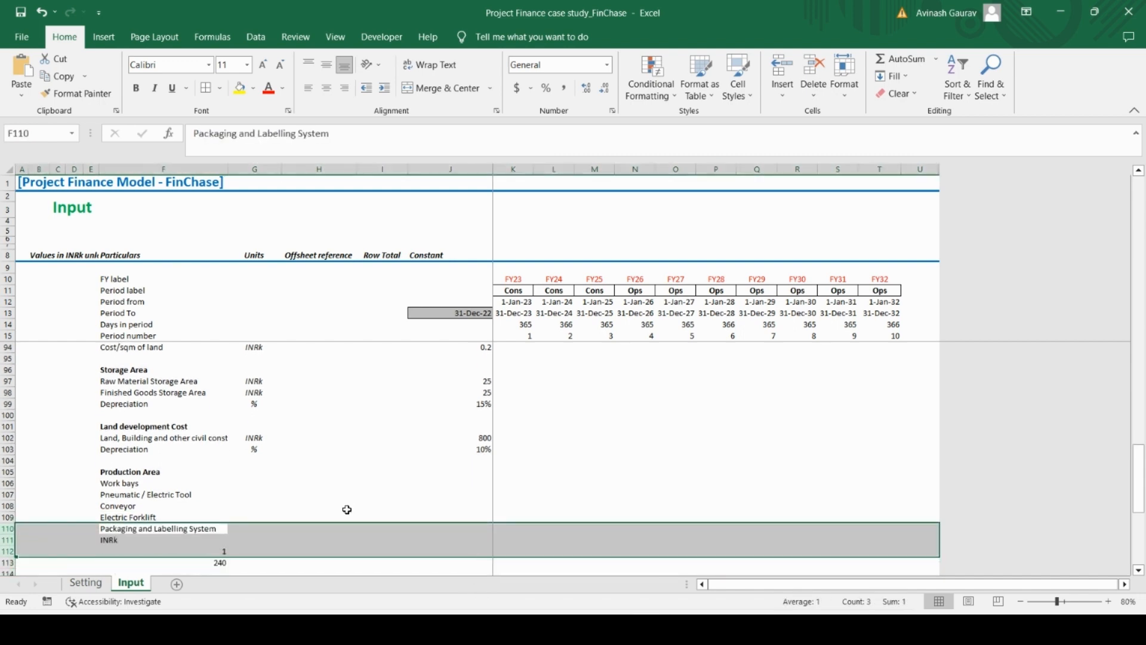
Delete the three pasted unit, quantity and cost rows below Packaging and Labelling System
{"action": "key", "text": "Down"}
{"action": "key", "text": "shift+space"}
{"action": "key", "text": "shift+Down"}
{"action": "key", "text": "shift+Down"}
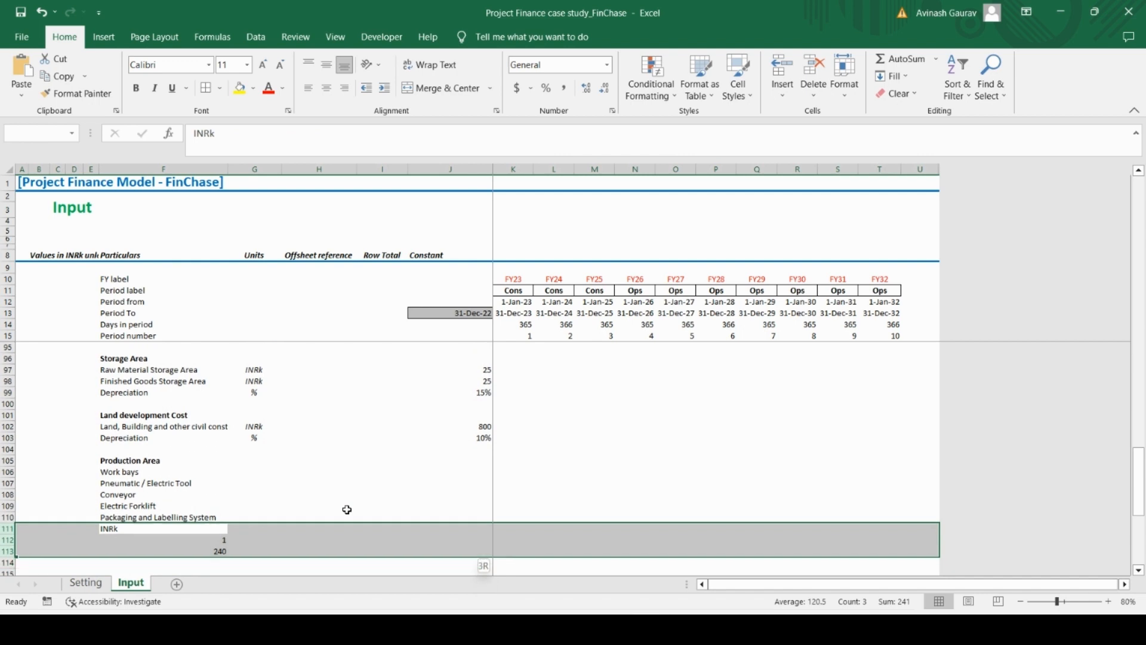
{"action": "key", "text": "ctrl+minus"}
{"action": "key", "text": "Up"}
{"action": "key", "text": "Up"}
{"action": "key", "text": "Up"}
{"action": "key", "text": "Up"}
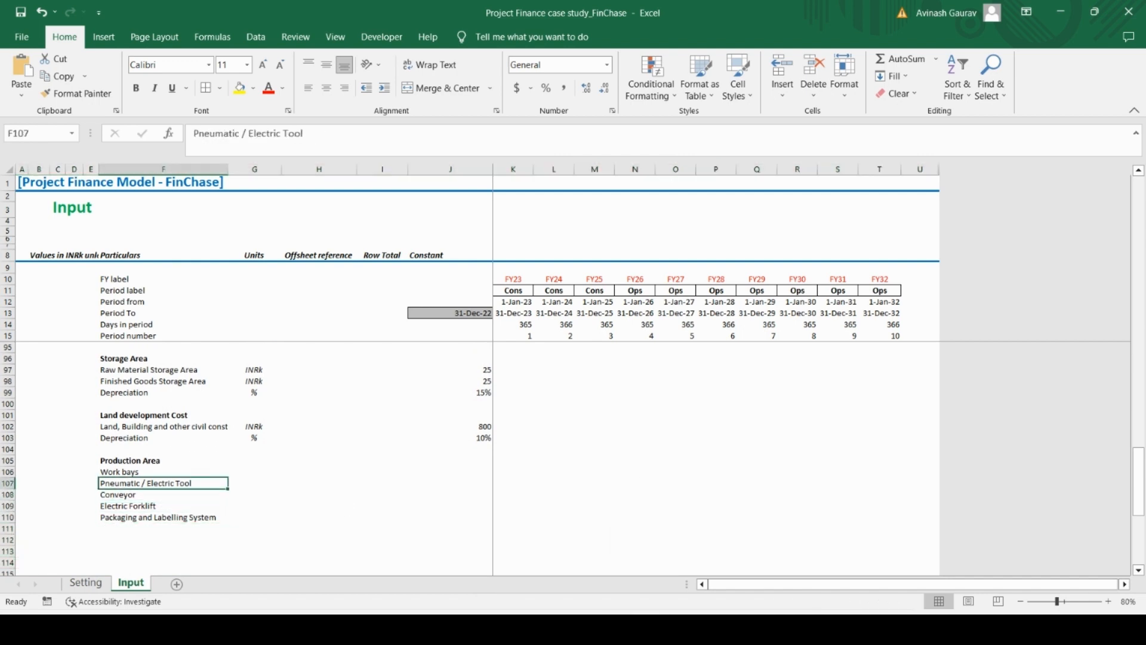
Copy the Case Study PDF rows from Protect Styrene Manufacturing through the Depreciation label and paste them into Excel from F111
{"action": "left_click", "coordinate": [680, 629]}
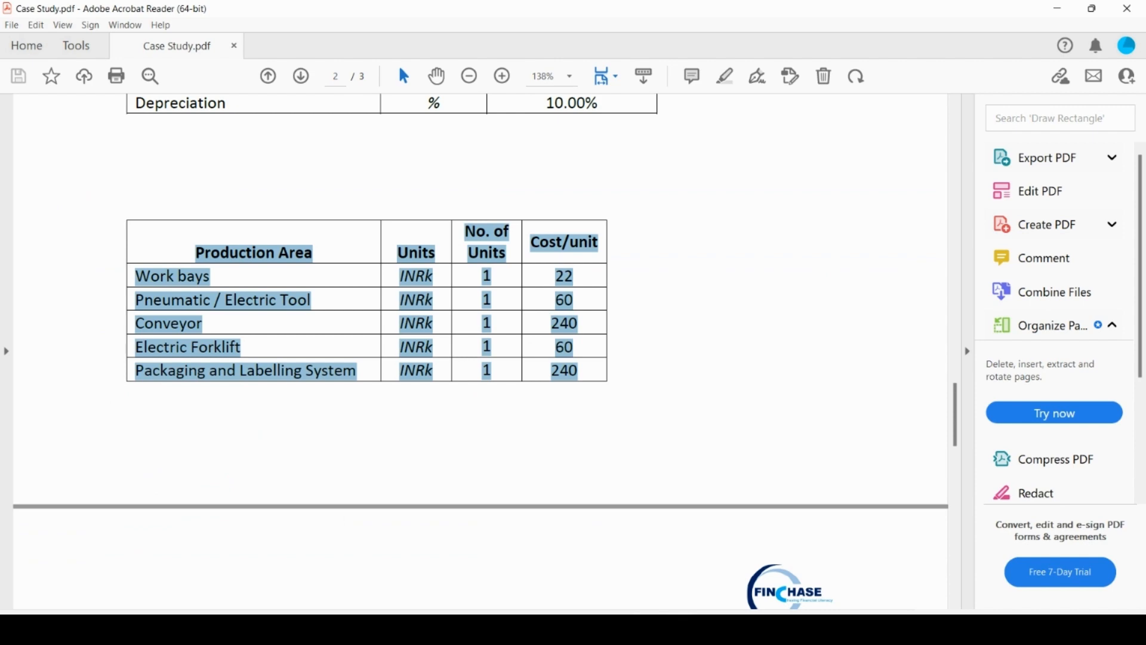
{"action": "key", "text": "alt+Tab"}
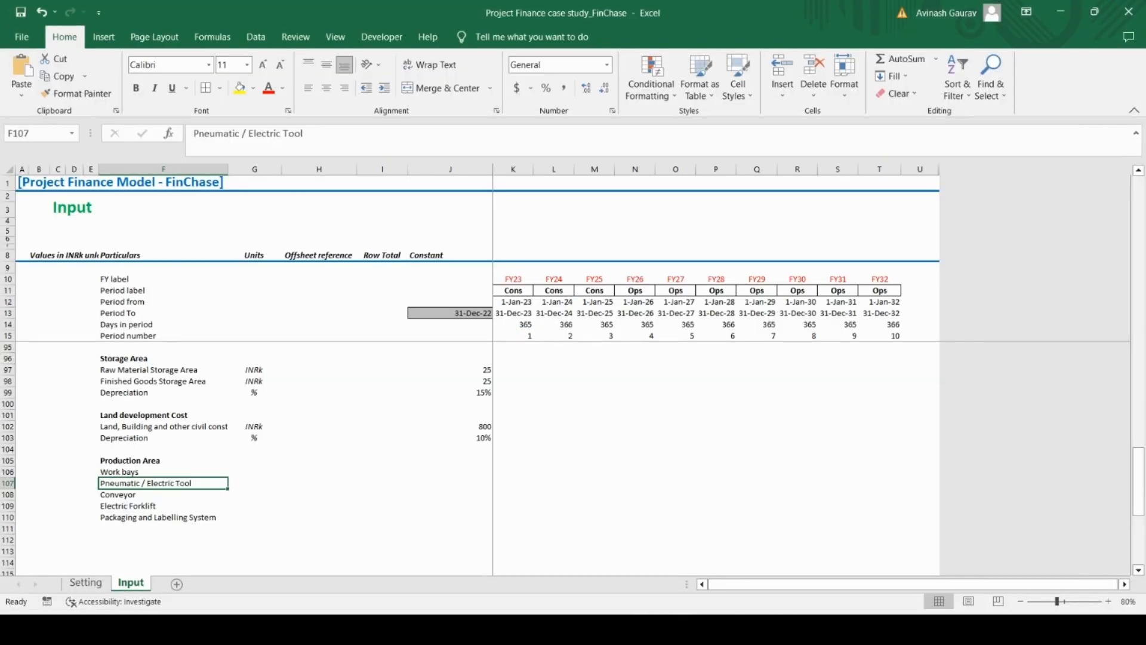
{"action": "key", "text": "alt+Tab"}
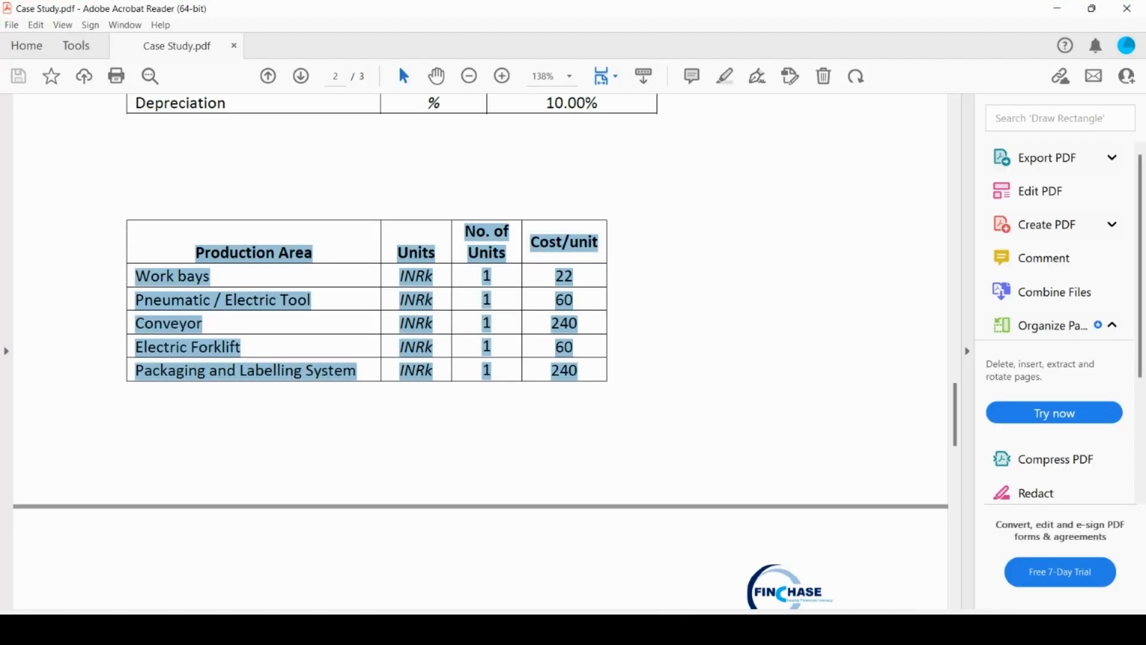
{"action": "key", "text": "alt+Tab"}
{"action": "key", "text": "alt+Tab"}
{"action": "scroll", "coordinate": [512, 397], "scroll_direction": "down", "scroll_amount": 5}
{"action": "left_click_drag", "start_coordinate": [134, 327], "coordinate": [348, 464]}
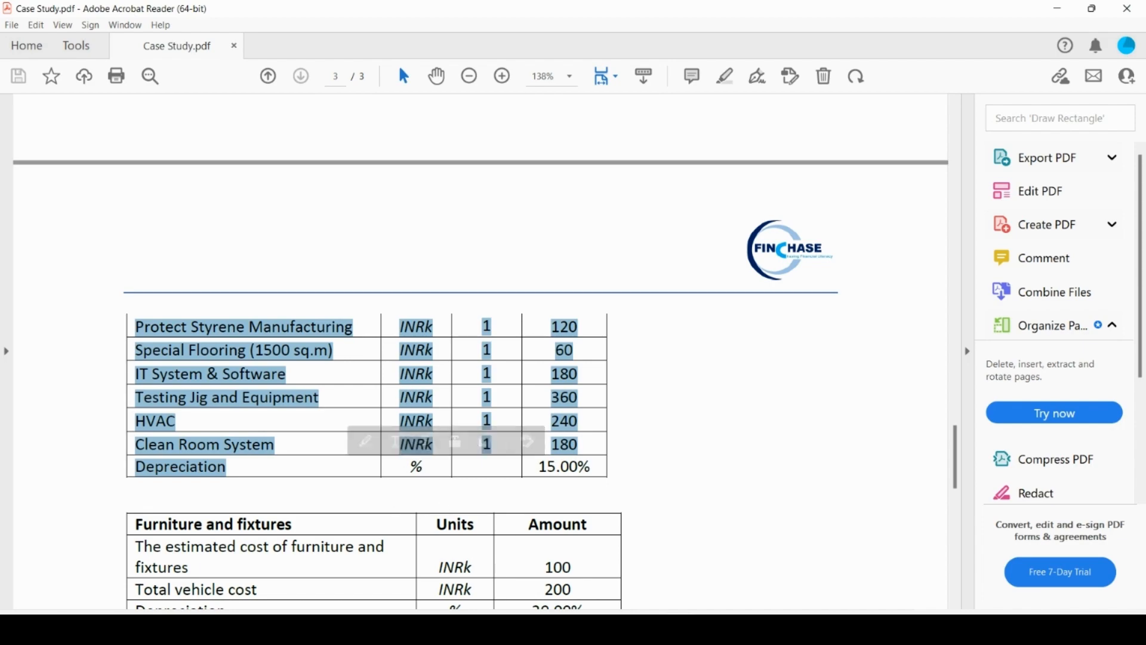
{"action": "key", "text": "ctrl+c"}
{"action": "key", "text": "alt+Tab"}
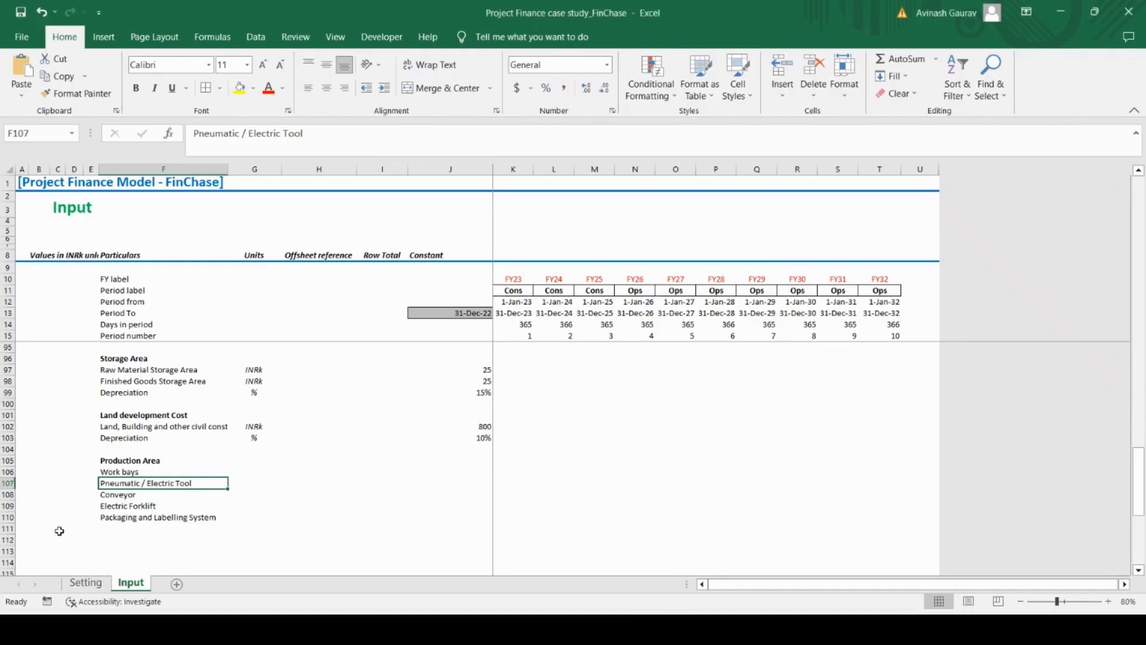
{"action": "left_click", "coordinate": [110, 528]}
{"action": "key", "text": "ctrl+v"}
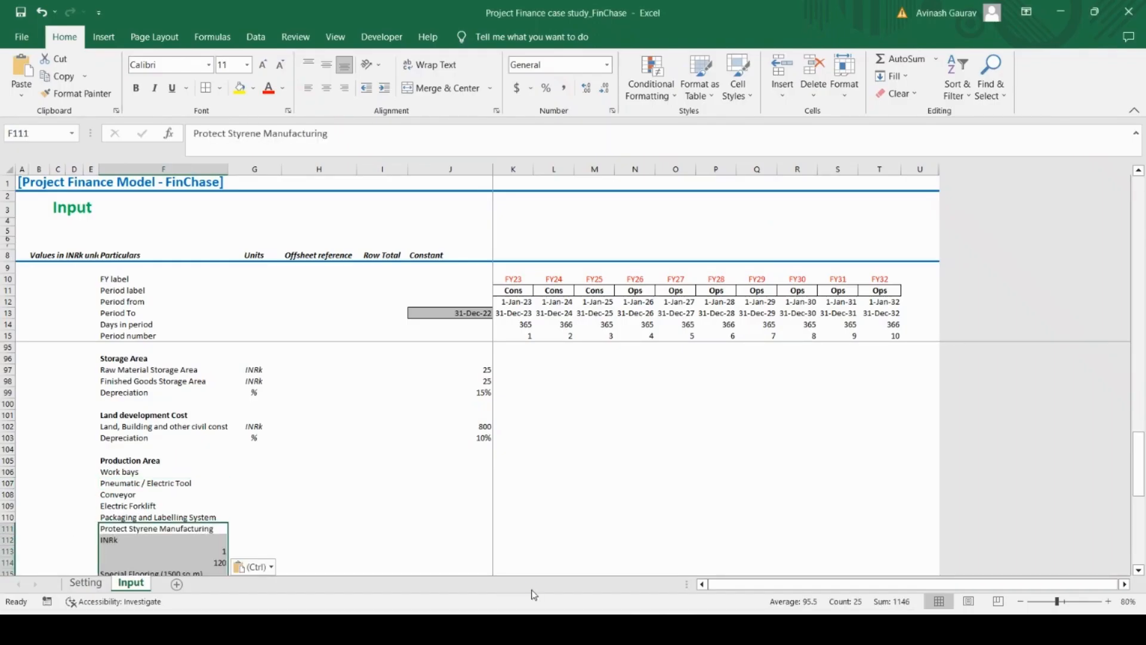
Delete the three pasted unit, quantity and cost rows below Protect Styrene Manufacturing
{"action": "key", "text": "Down"}
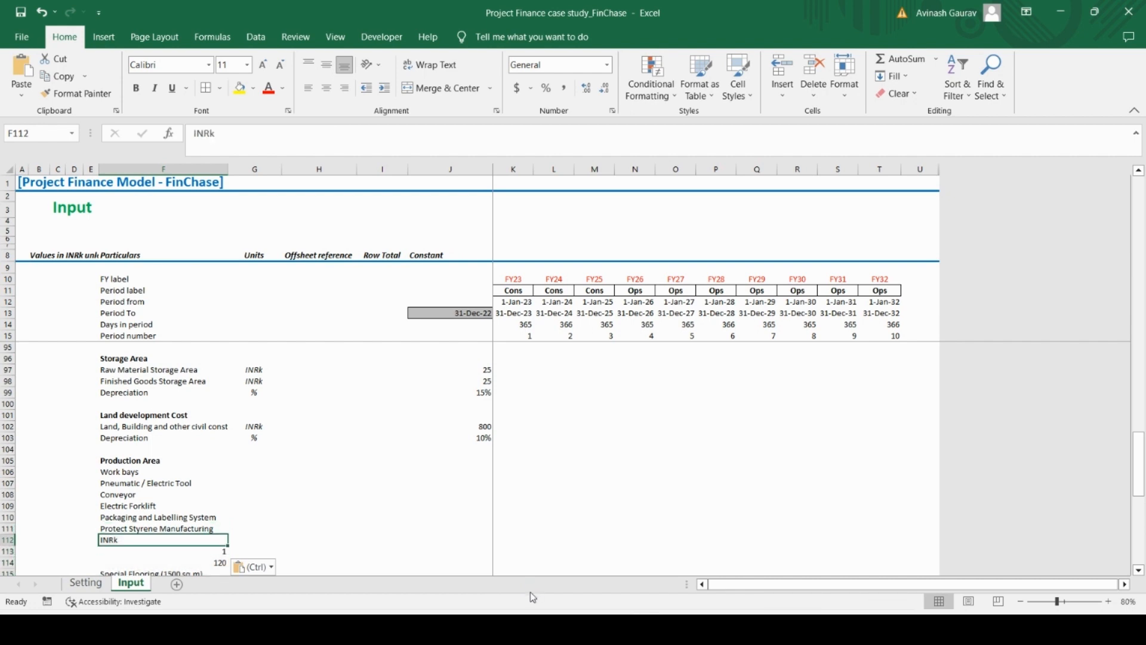
{"action": "key", "text": "shift+space"}
{"action": "key", "text": "shift+Down"}
{"action": "key", "text": "shift+Down"}
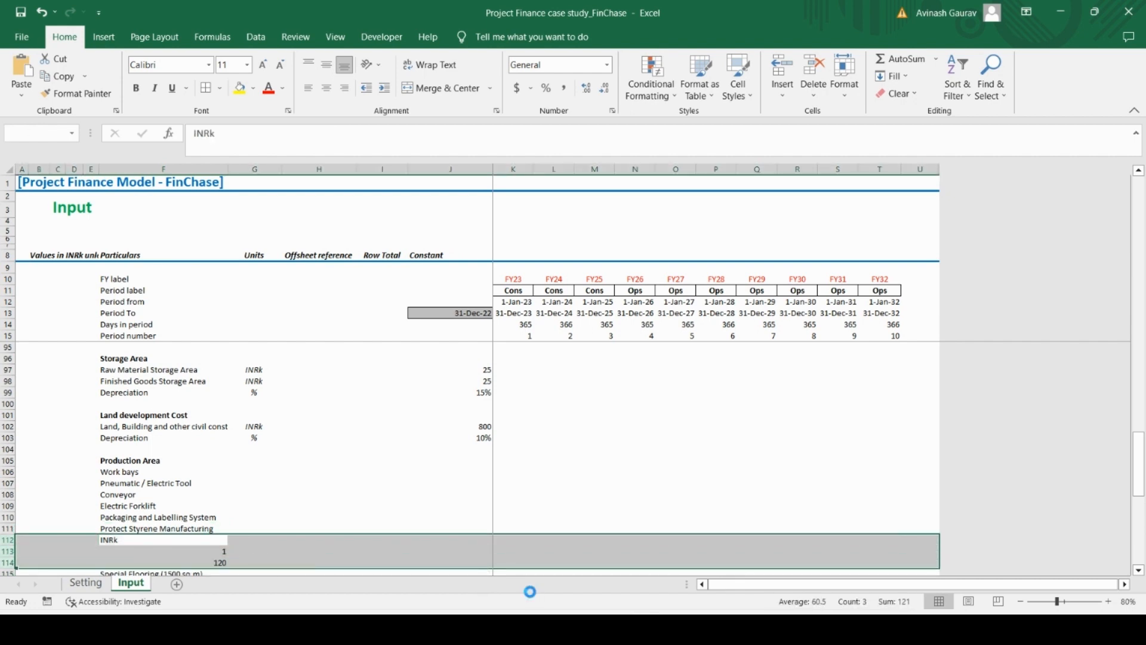
{"action": "key", "text": "ctrl+minus"}
Delete the three pasted unit, quantity and cost rows below Special Flooring (1500 sq.m)
{"action": "key", "text": "Down"}
{"action": "key", "text": "shift+space"}
{"action": "key", "text": "shift+Down"}
{"action": "key", "text": "shift+Down"}
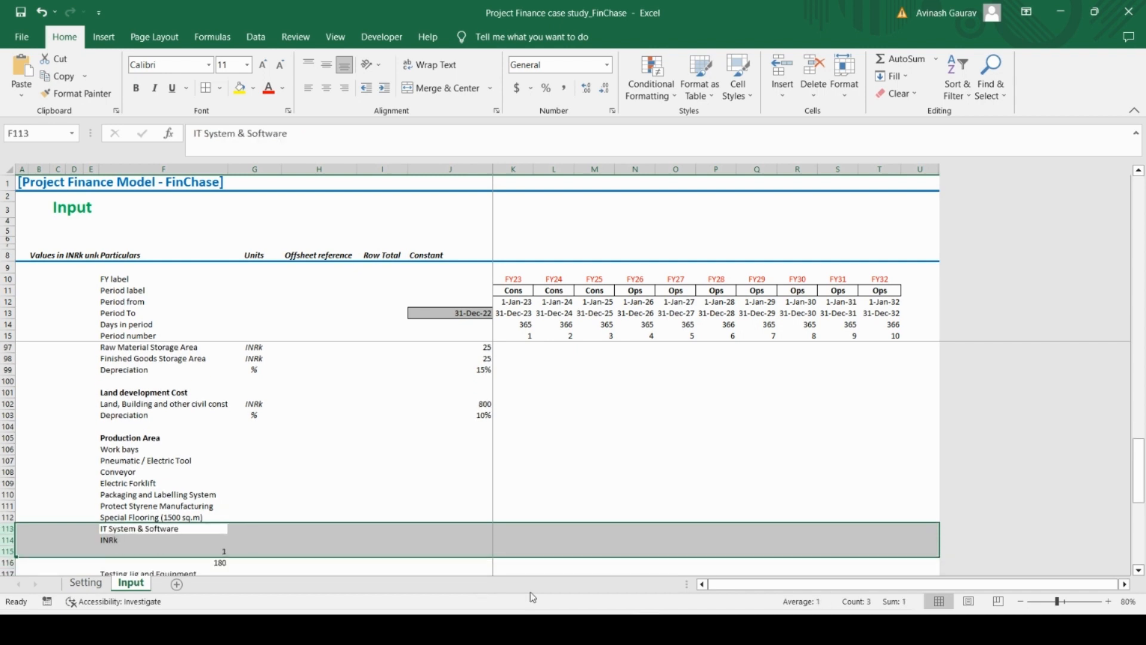
{"action": "key", "text": "ctrl+minus"}
Delete the three pasted unit, quantity and cost rows below IT System & Software
{"action": "key", "text": "Down"}
{"action": "key", "text": "shift+space"}
{"action": "key", "text": "shift+Down"}
{"action": "key", "text": "shift+Down"}
{"action": "key", "text": "ctrl+minus"}
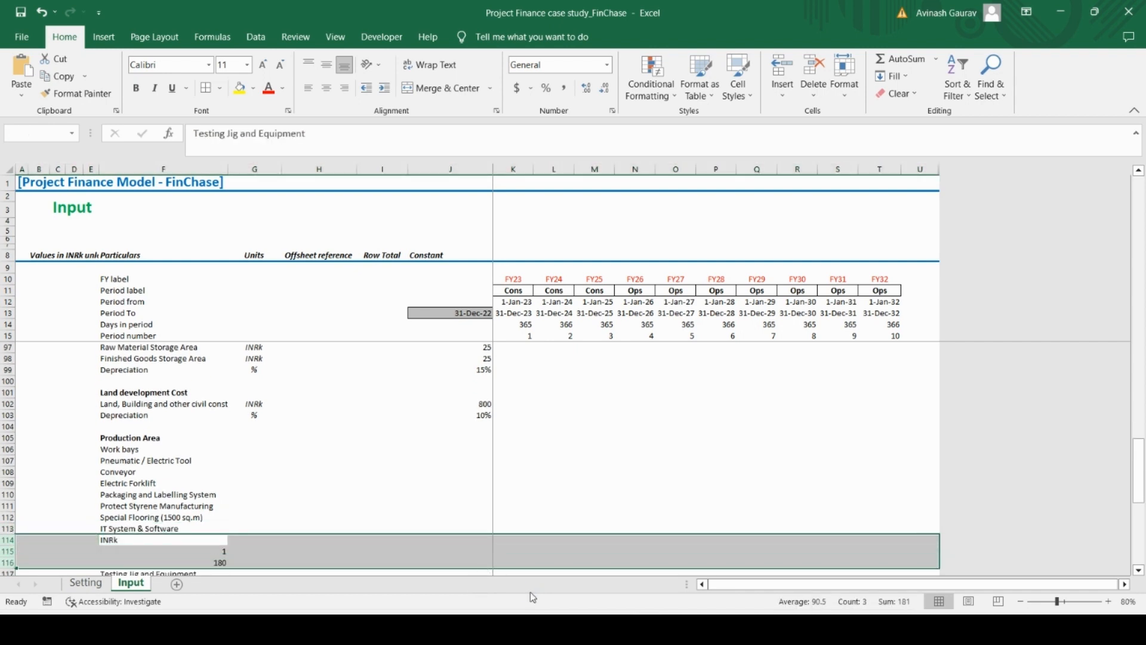
Delete the three pasted unit, quantity and cost rows below Testing Jig and Equipment
{"action": "key", "text": "Down"}
{"action": "key", "text": "shift+space"}
{"action": "key", "text": "shift+Down"}
{"action": "key", "text": "shift+Down"}
{"action": "key", "text": "shift+Down"}
{"action": "key", "text": "shift+Up"}
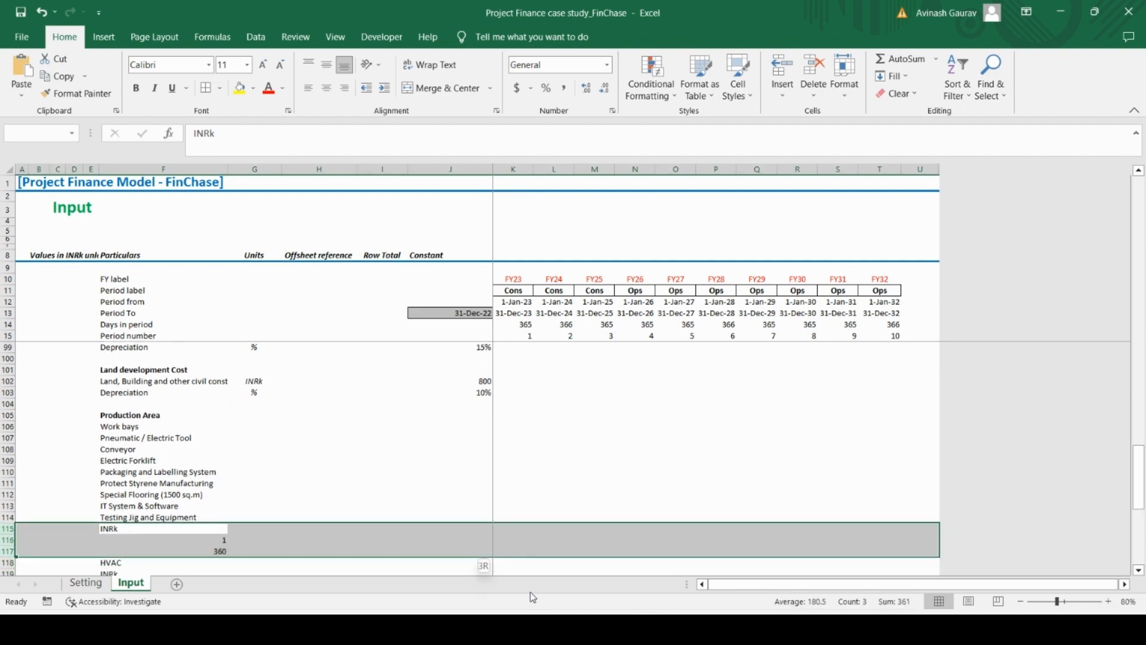
{"action": "key", "text": "ctrl+minus"}
Delete the three pasted unit, quantity and cost rows below HVAC
{"action": "key", "text": "Down"}
{"action": "key", "text": "shift+space"}
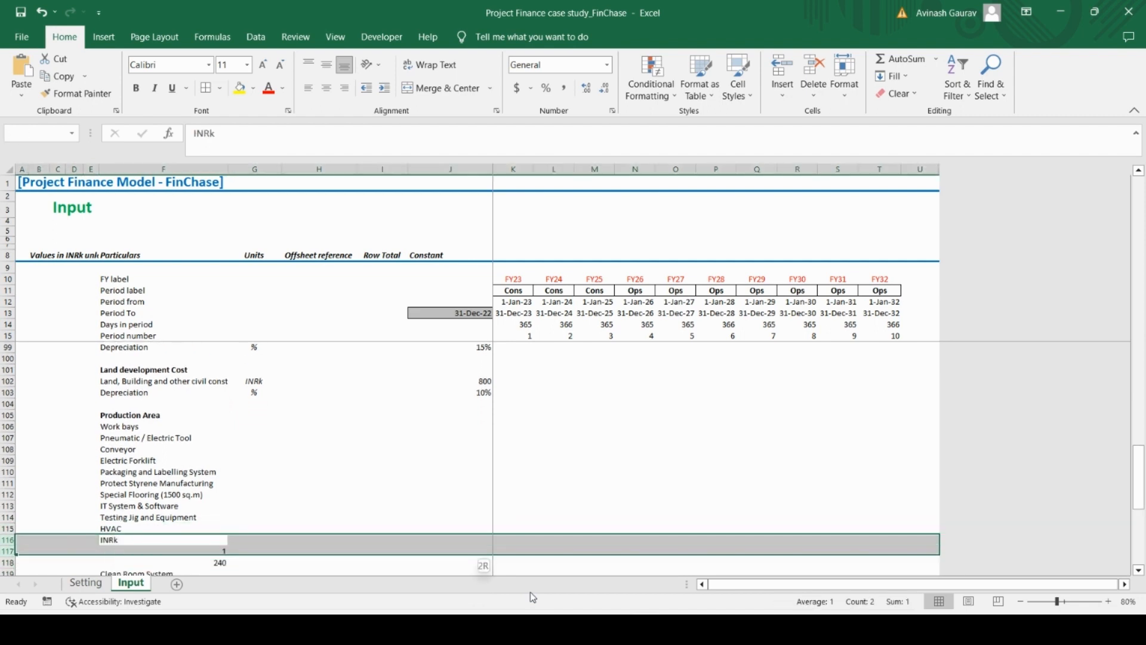
{"action": "key", "text": "shift+Down"}
{"action": "key", "text": "shift+Down"}
{"action": "key", "text": "shift+Down"}
{"action": "key", "text": "shift+Up"}
{"action": "key", "text": "ctrl+minus"}
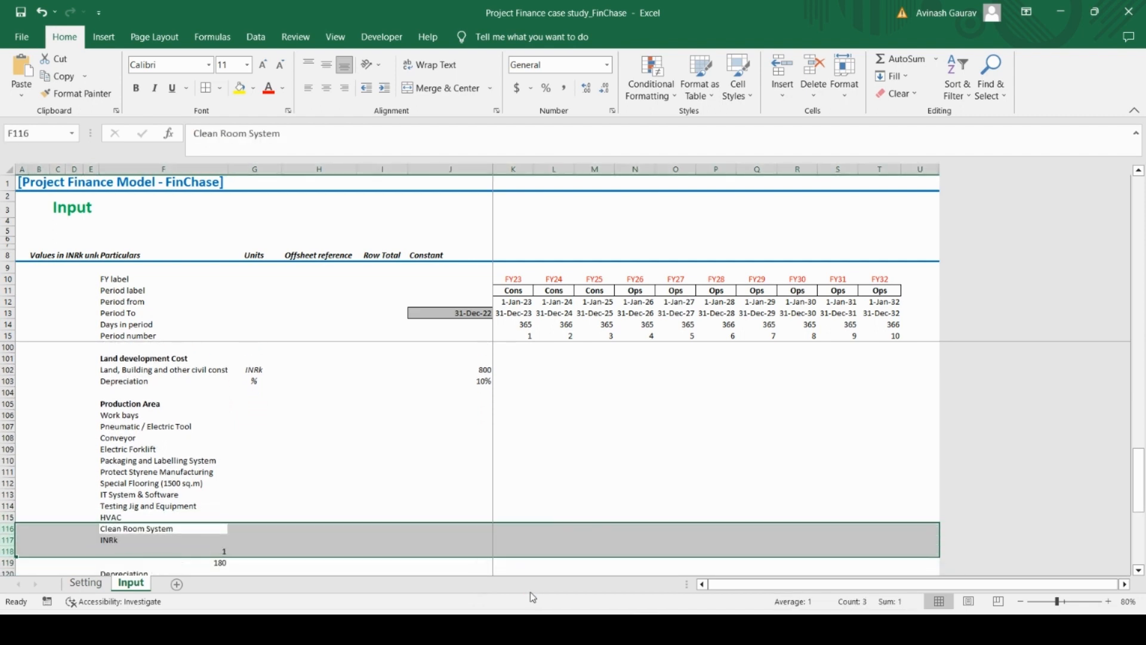
Delete the three pasted unit, quantity and cost rows between Clean Room System and Depreciation
{"action": "key", "text": "Down"}
{"action": "key", "text": "shift+space"}
{"action": "key", "text": "shift+Down"}
{"action": "key", "text": "shift+Down"}
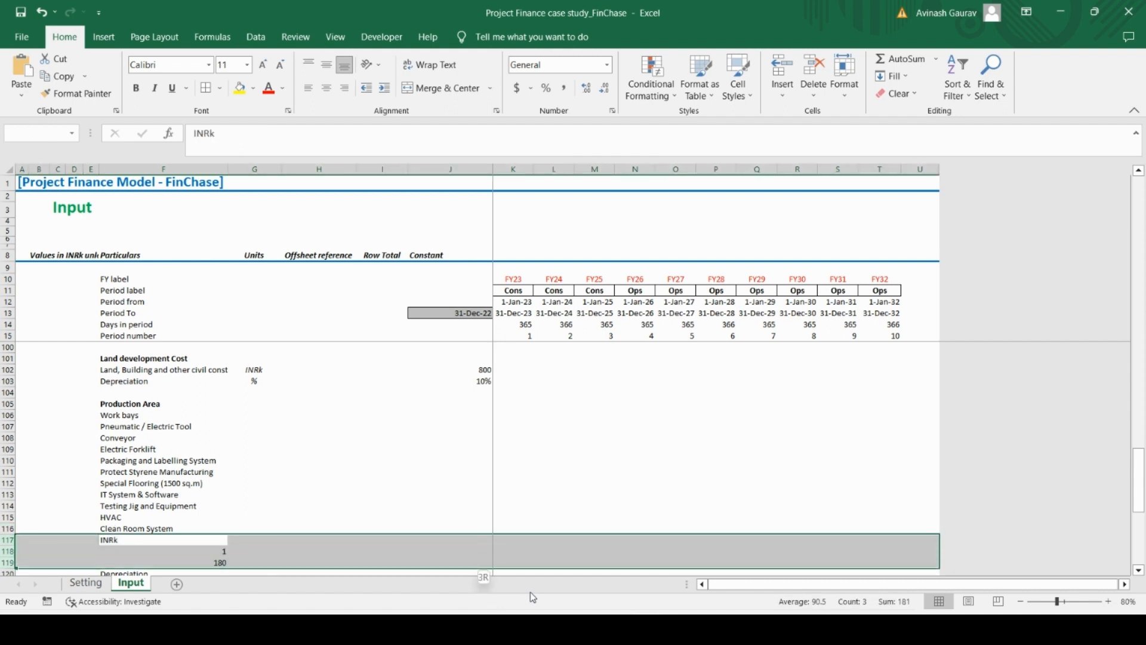
{"action": "key", "text": "ctrl+minus"}
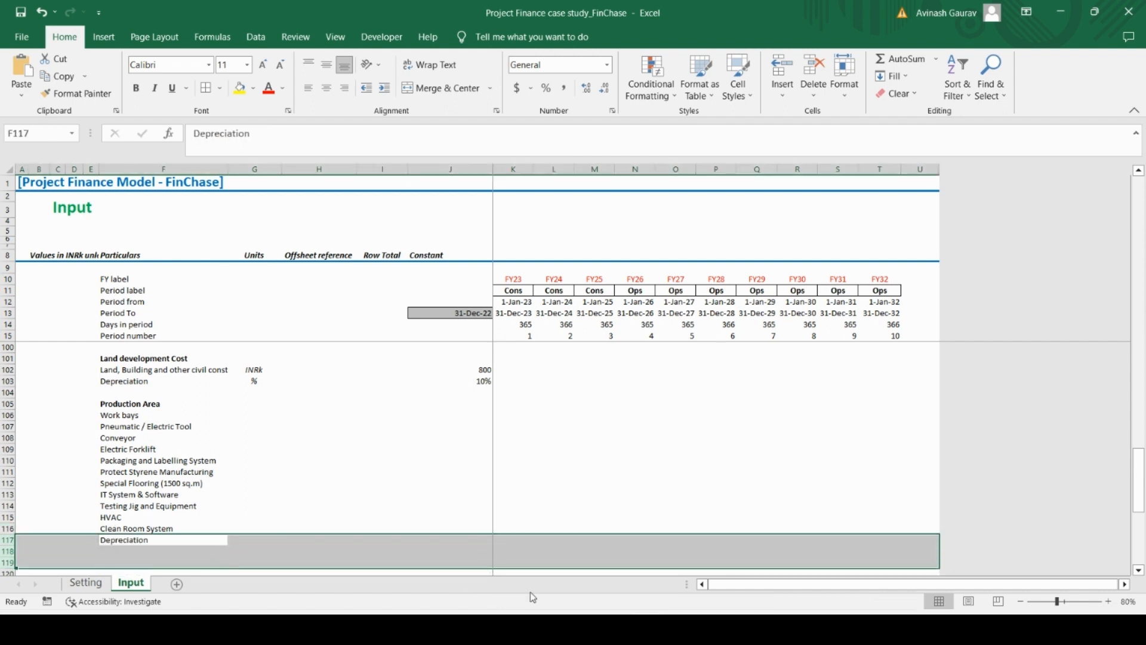
{"action": "key", "text": "Up"}
{"action": "key", "text": "Up"}
{"action": "key", "text": "Up"}
{"action": "key", "text": "Up"}
{"action": "key", "text": "Up"}
{"action": "key", "text": "Up"}
{"action": "key", "text": "Up"}
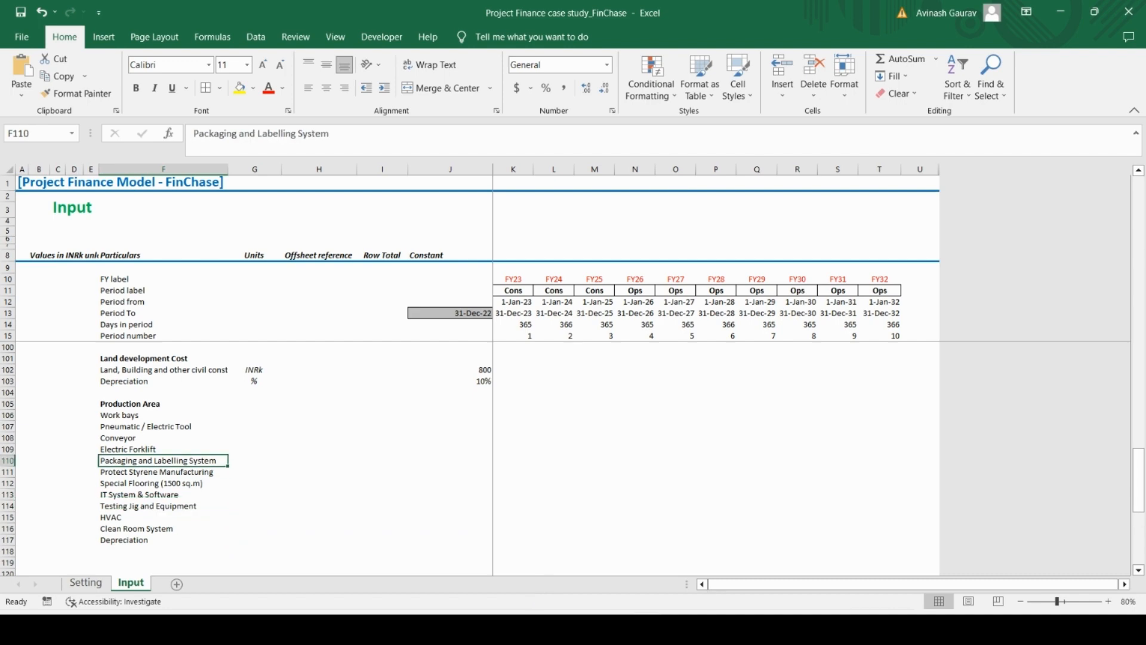
Compare the Production Area item list in Excel with the units, quantities and unit costs in the Case Study PDF
{"action": "key", "text": "alt+Tab"}
{"action": "key", "text": "alt+Tab"}
{"action": "key", "text": "alt+Tab"}
{"action": "key", "text": "alt+Tab"}
{"action": "key", "text": "alt+Tab"}
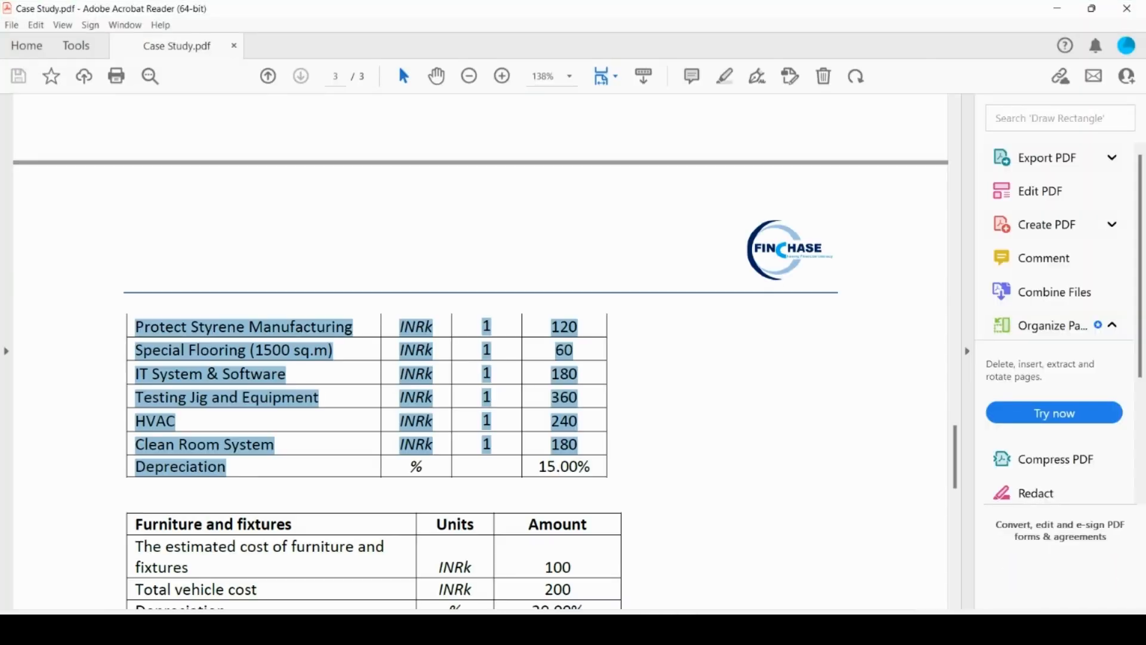
{"action": "key", "text": "alt+Tab"}
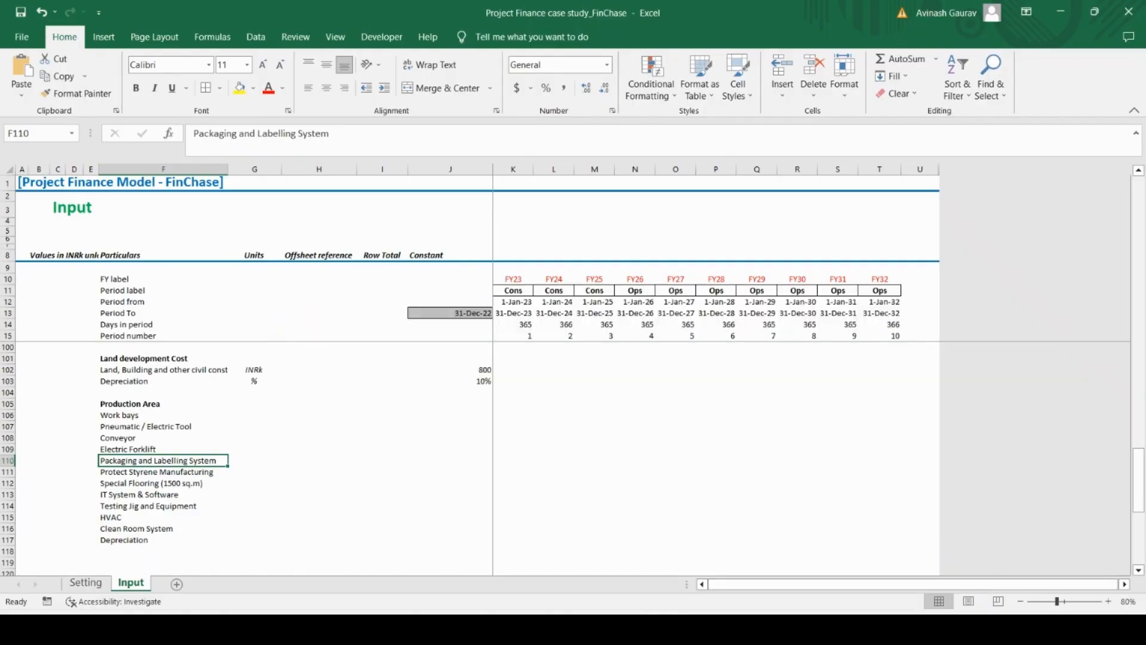
{"action": "key", "text": "alt+Tab"}
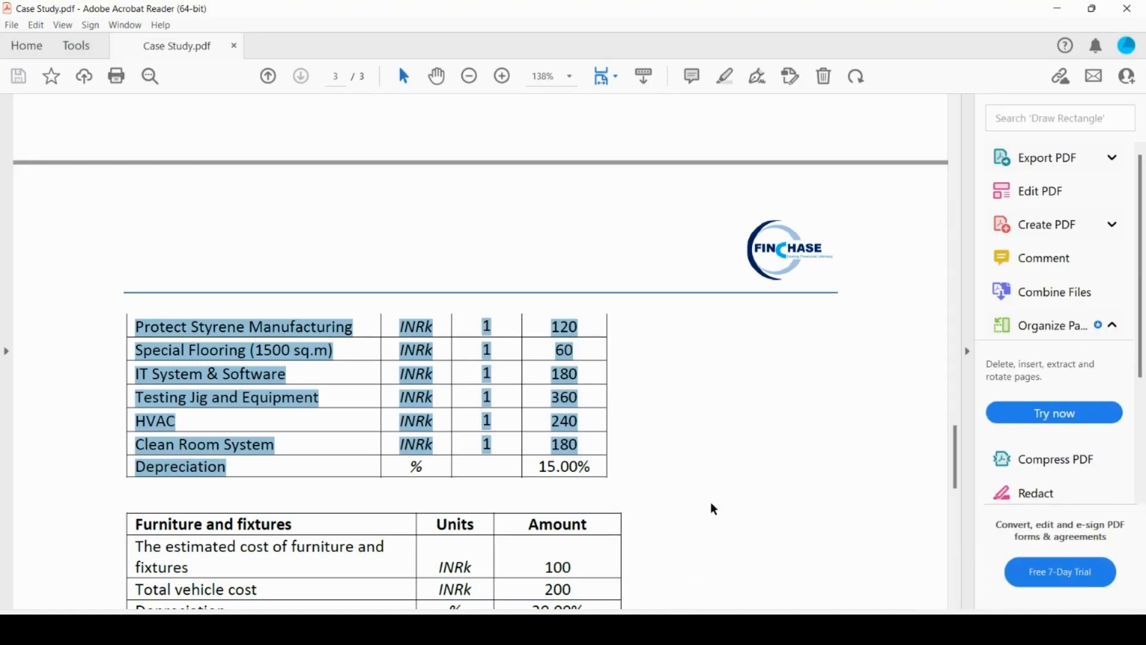
{"action": "scroll", "coordinate": [714, 509], "scroll_direction": "up", "scroll_amount": 8}
{"action": "scroll", "coordinate": [714, 509], "scroll_direction": "down", "scroll_amount": 2}
{"action": "key", "text": "alt+Tab"}
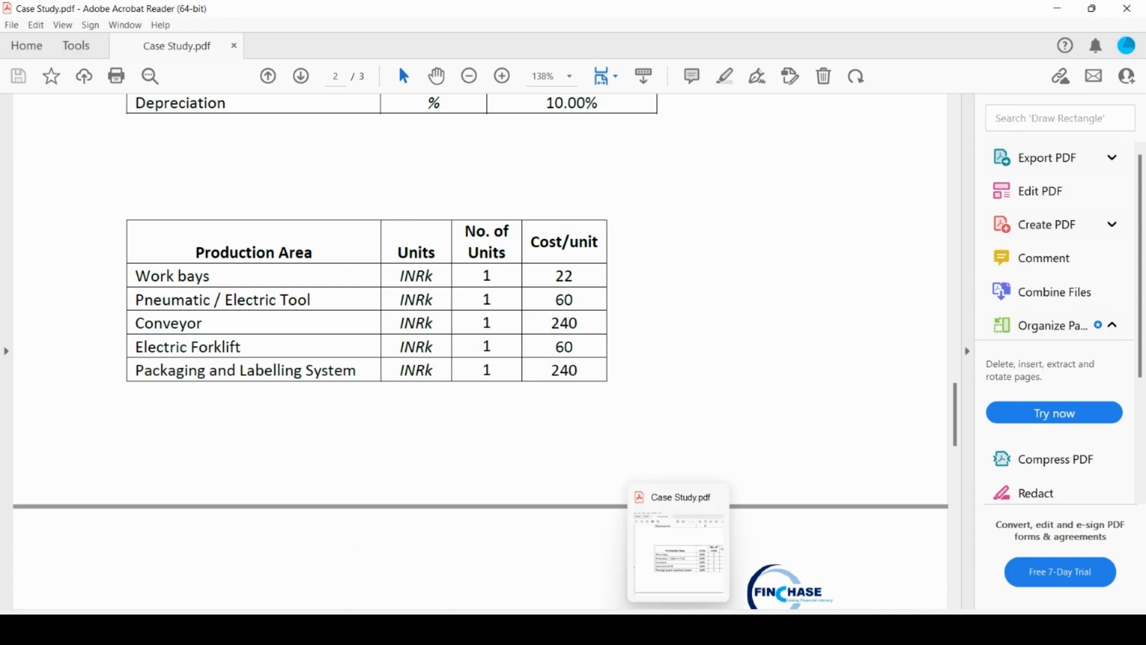
Copy the INRk unit from the land and building cost row to every Production Area row from Work bays through Depreciation
{"action": "left_click", "coordinate": [254, 368]}
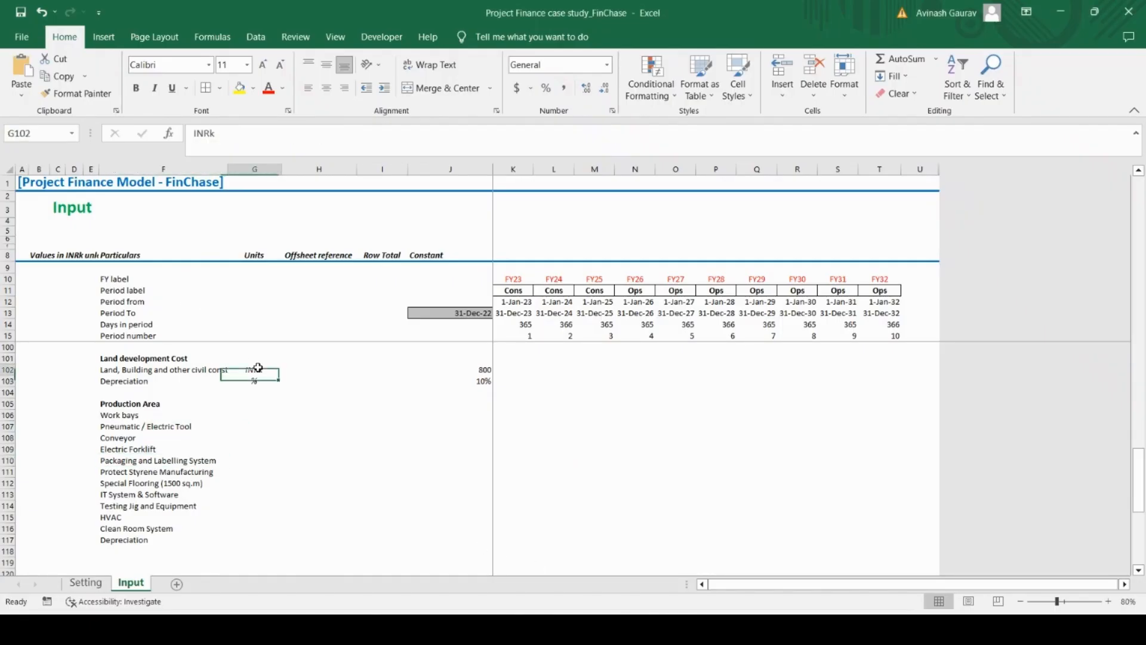
{"action": "key", "text": "ctrl+c"}
{"action": "left_click", "coordinate": [267, 405]}
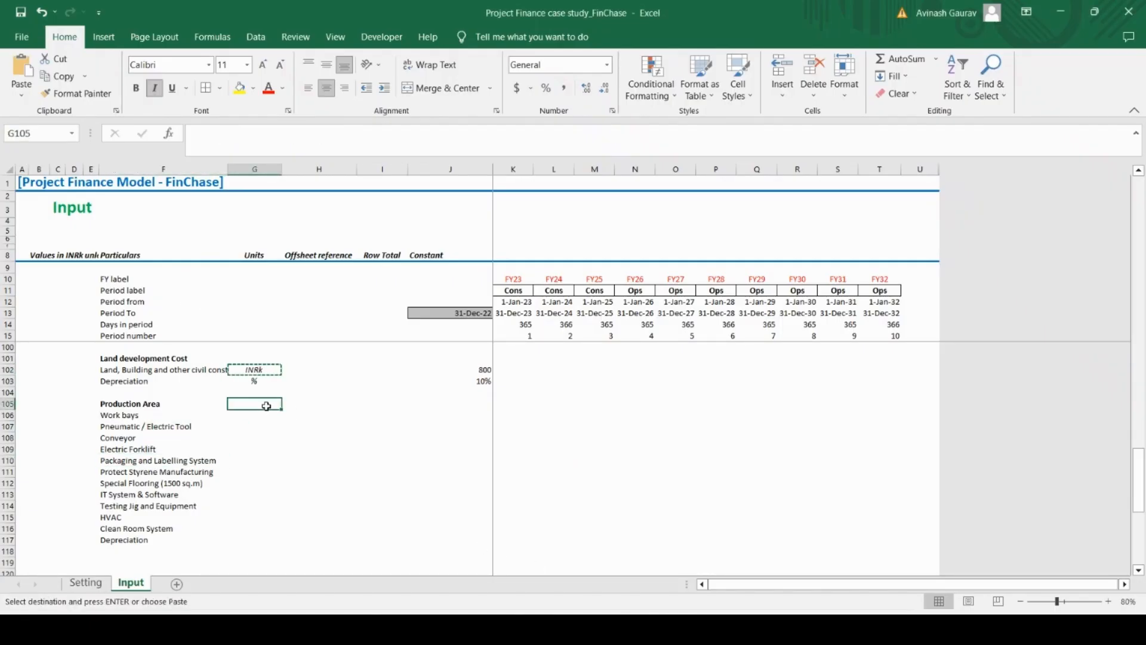
{"action": "left_click_drag", "start_coordinate": [266, 412], "coordinate": [267, 540]}
{"action": "key", "text": "ctrl+v"}
Enter the Case Study PDF unit costs as constants: 22 for Work bays and 60 for Pneumatic / Electric Tool
{"action": "key", "text": "Right"}
{"action": "key", "text": "Right"}
{"action": "key", "text": "Right"}
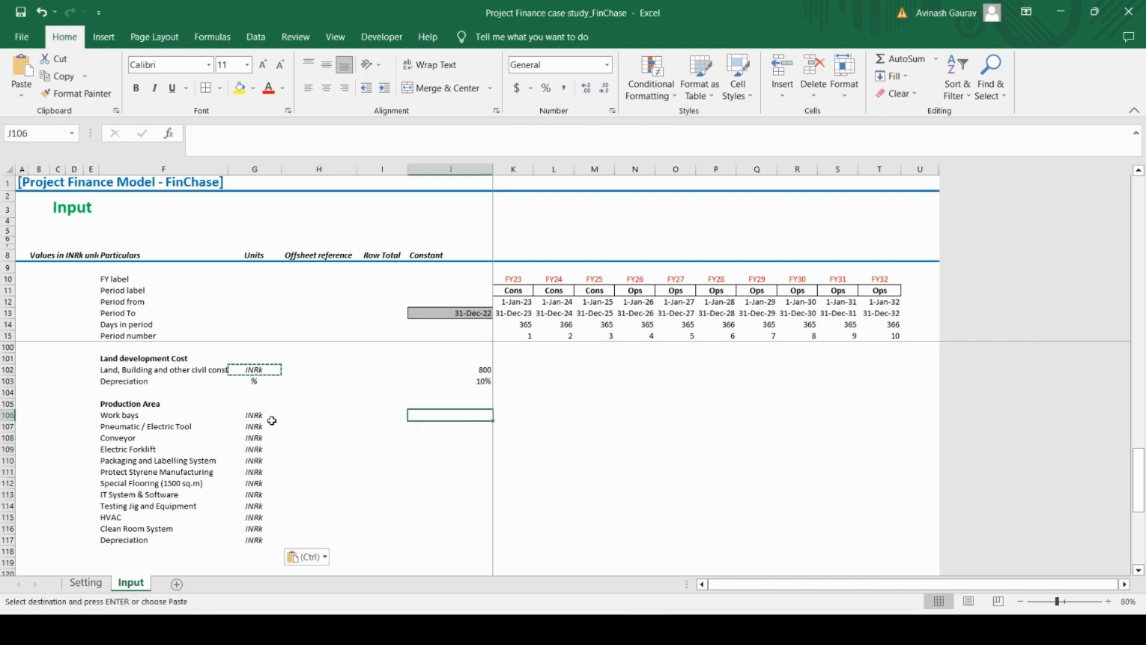
{"action": "mouse_move", "coordinate": [679, 628]}
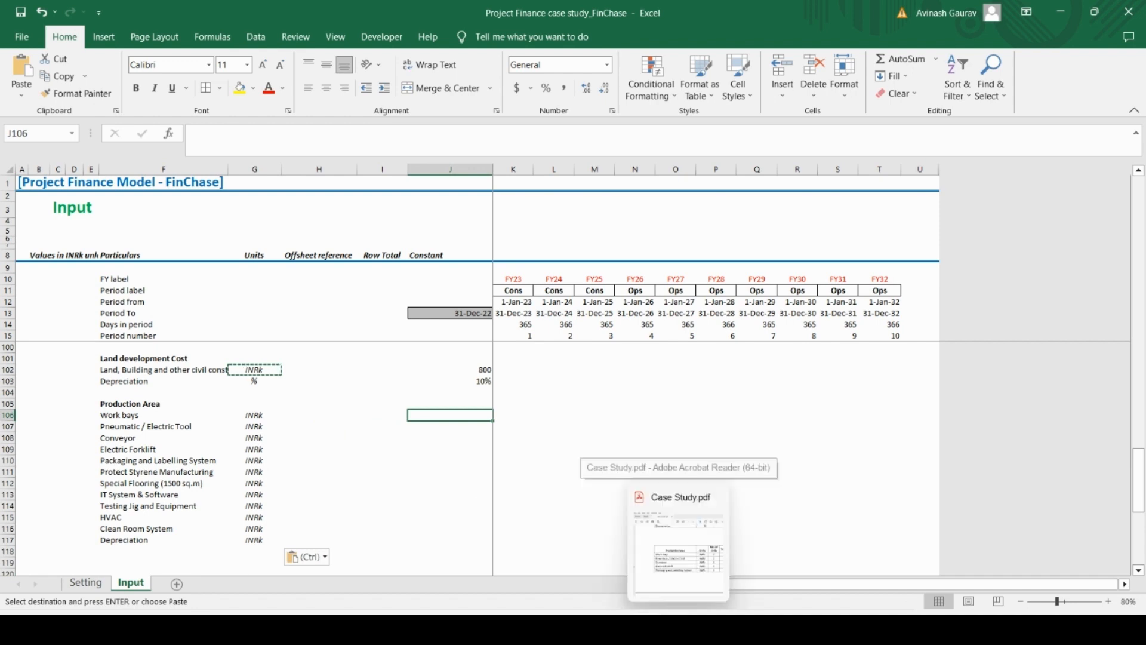
{"action": "left_click", "coordinate": [678, 538]}
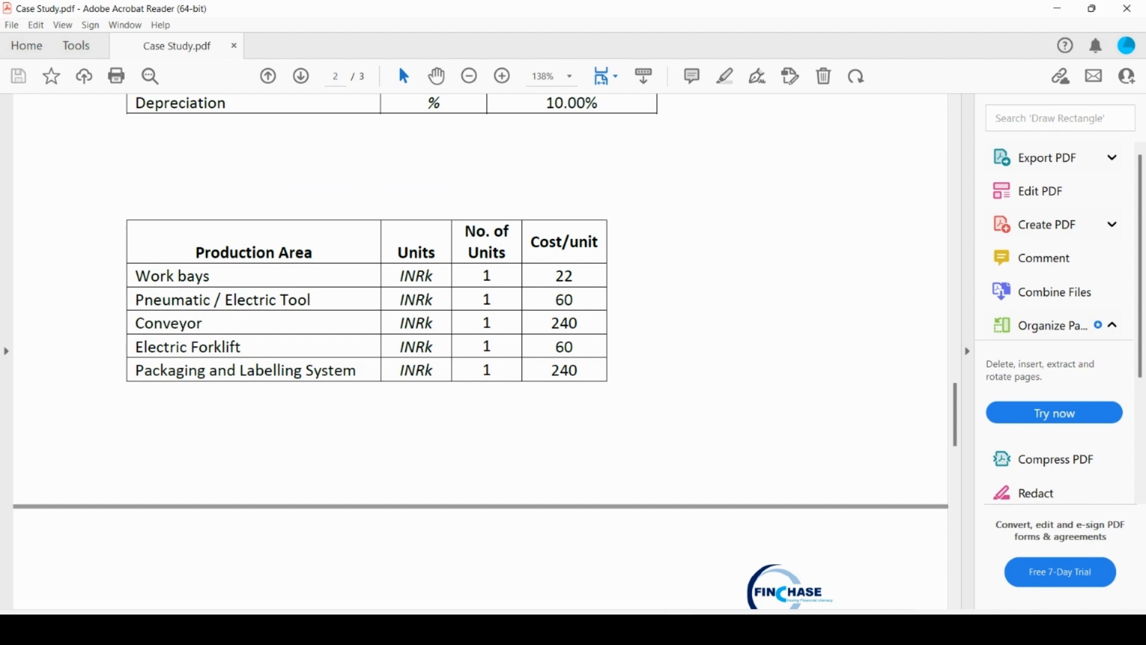
{"action": "key", "text": "alt+Tab"}
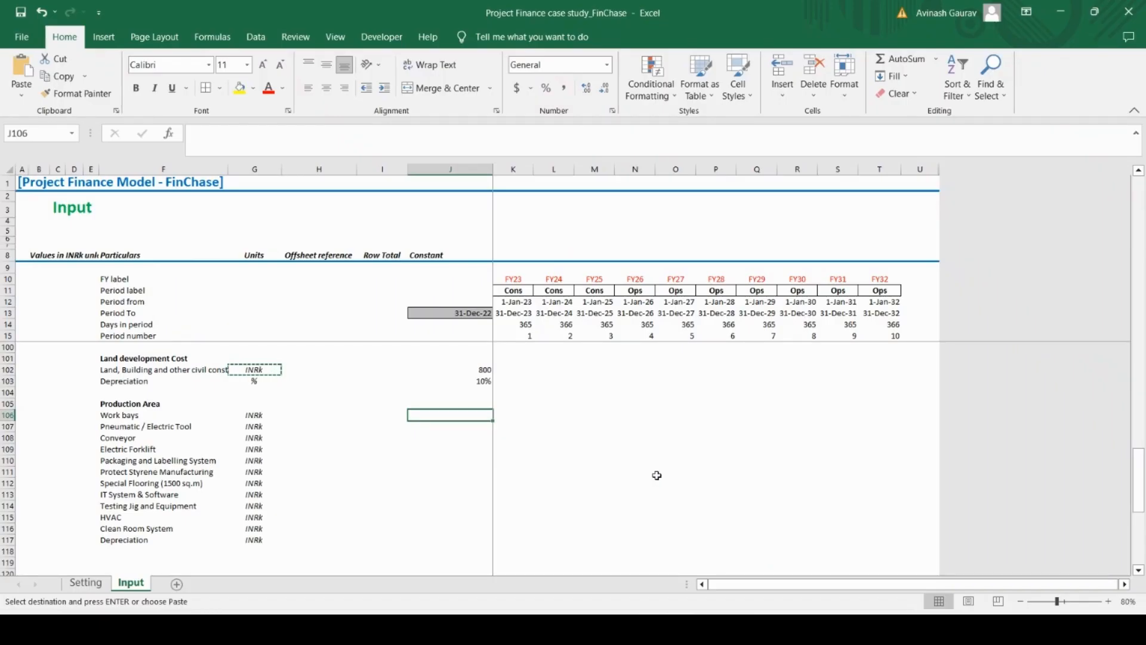
{"action": "key", "text": "Return"}
{"action": "type", "text": "60"}
{"action": "key", "text": "Return"}
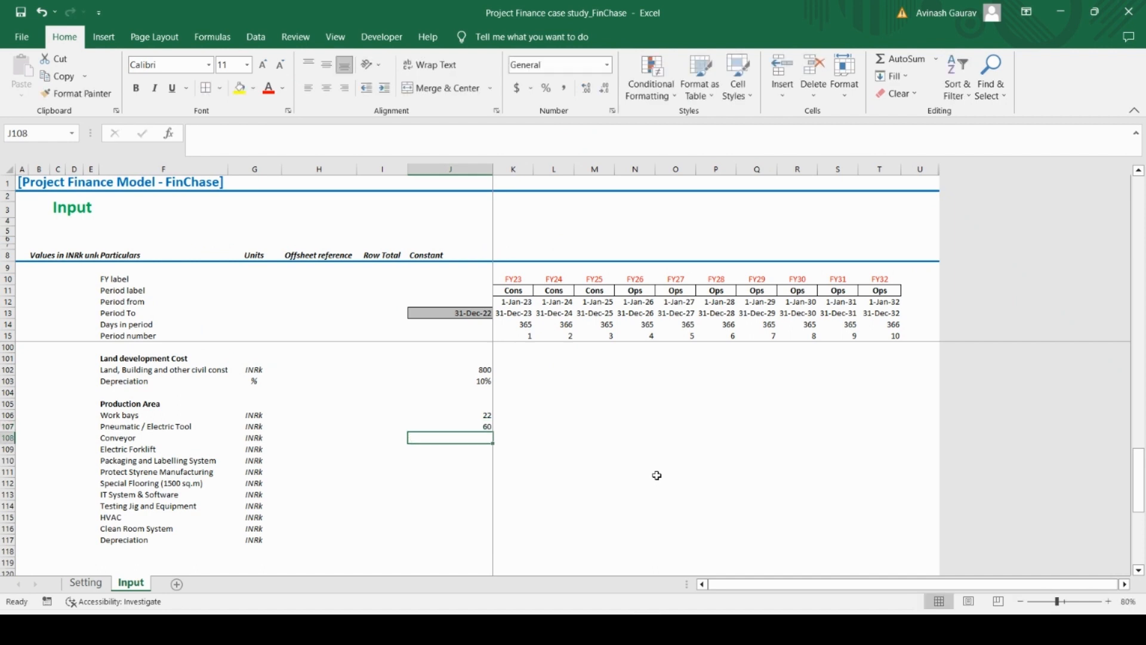
Enter constants of 240 for Conveyor, 60 for Electric Forklift and 240 for Packaging and Labelling System
{"action": "type", "text": "240"}
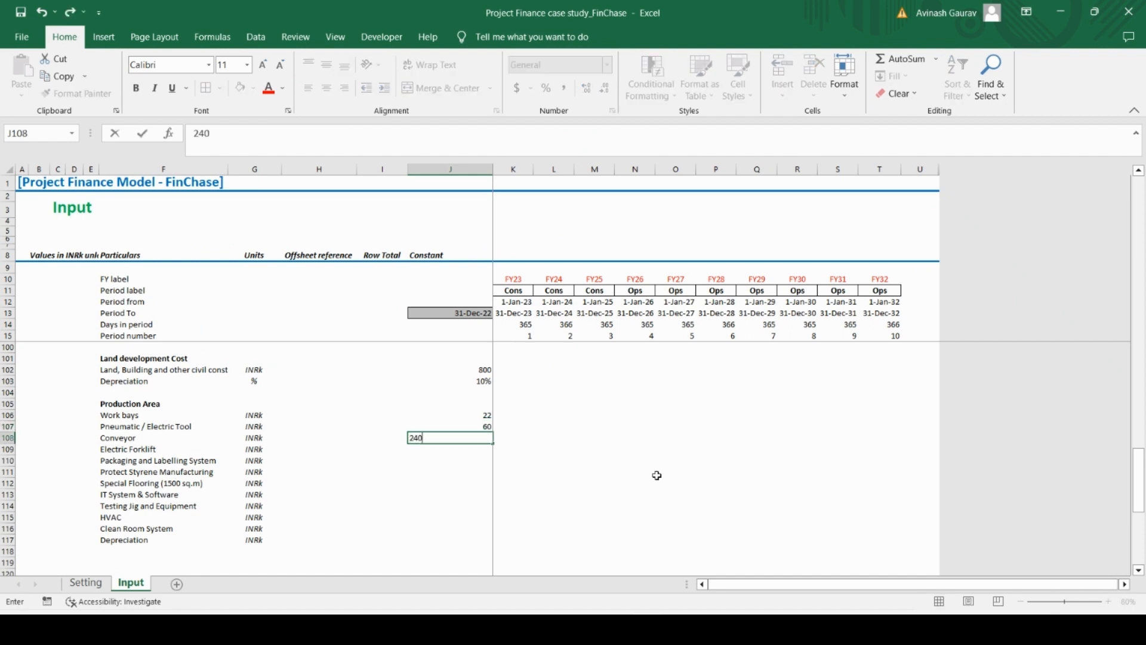
{"action": "key", "text": "Return"}
{"action": "type", "text": "60"}
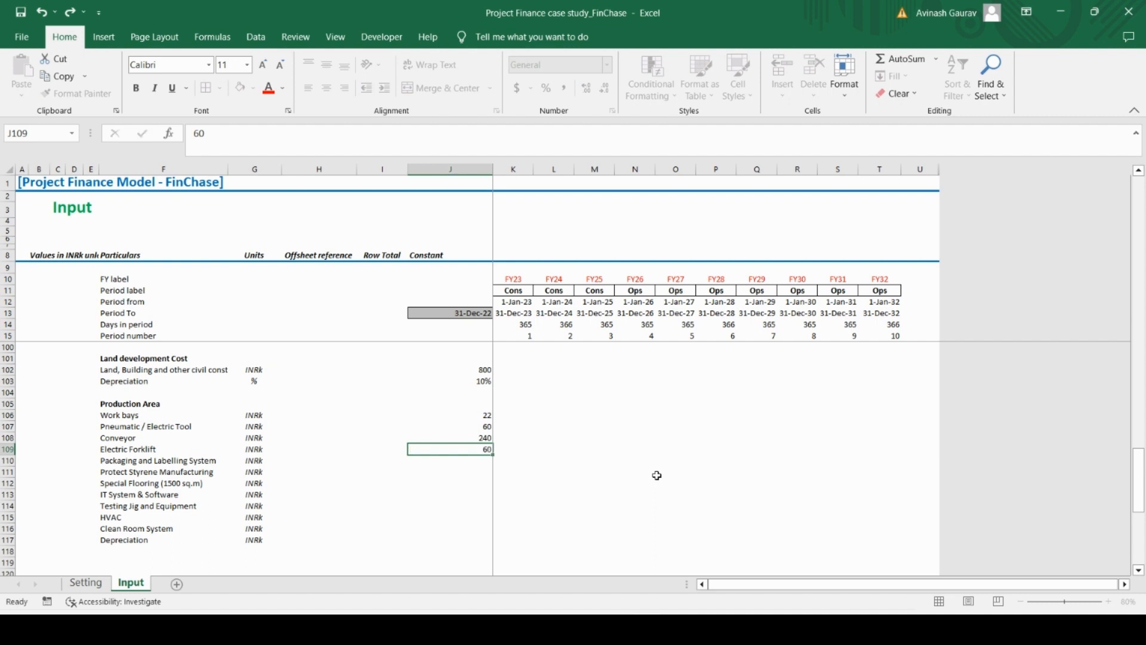
{"action": "key", "text": "Return"}
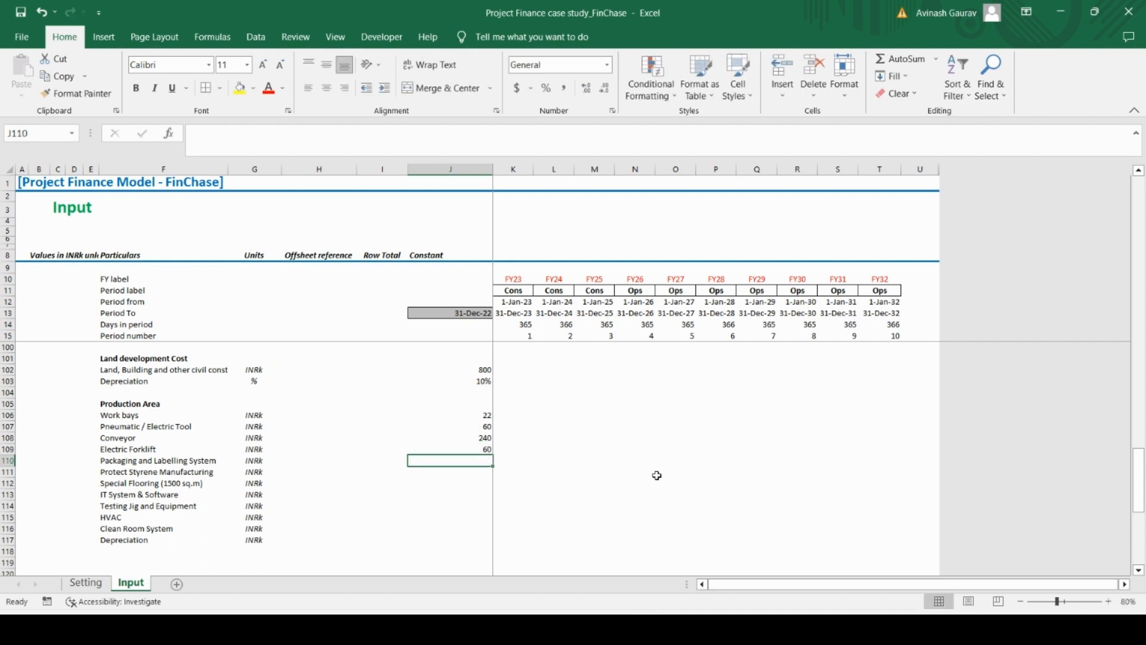
{"action": "type", "text": "240"}
{"action": "key", "text": "Return"}
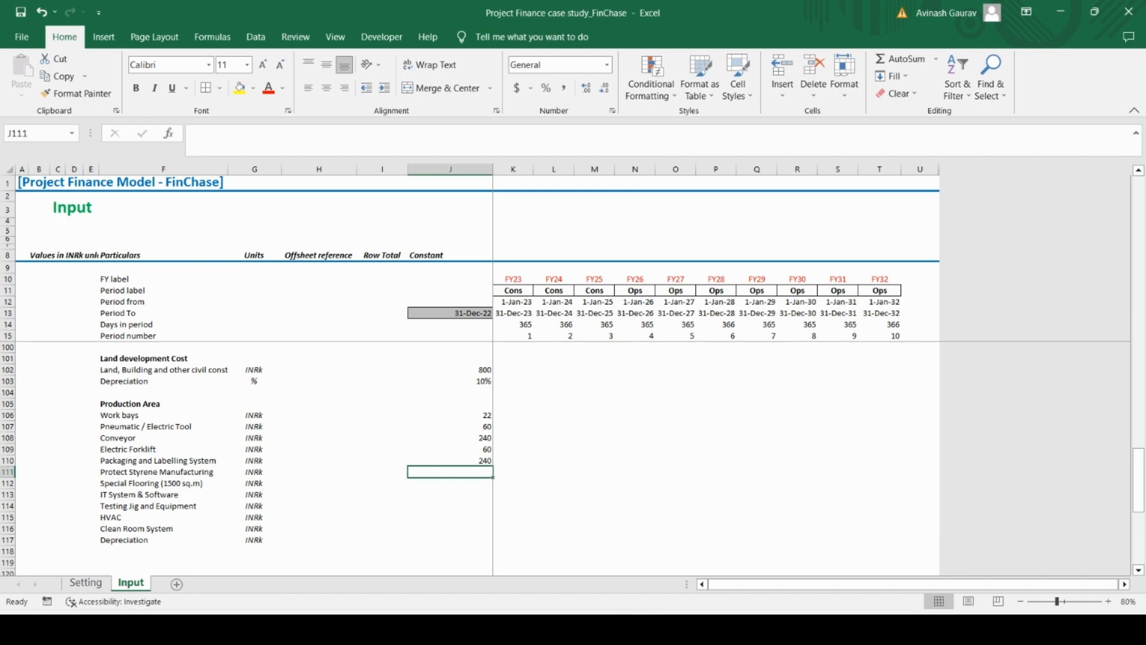
Enter the PDF's page 3 costs: 120 for Protect Styrene Manufacturing, 60 for Special Flooring and 180 for IT System & Software
{"action": "key", "text": "alt+Tab"}
{"action": "scroll", "coordinate": [607, 443], "scroll_direction": "down", "scroll_amount": 6}
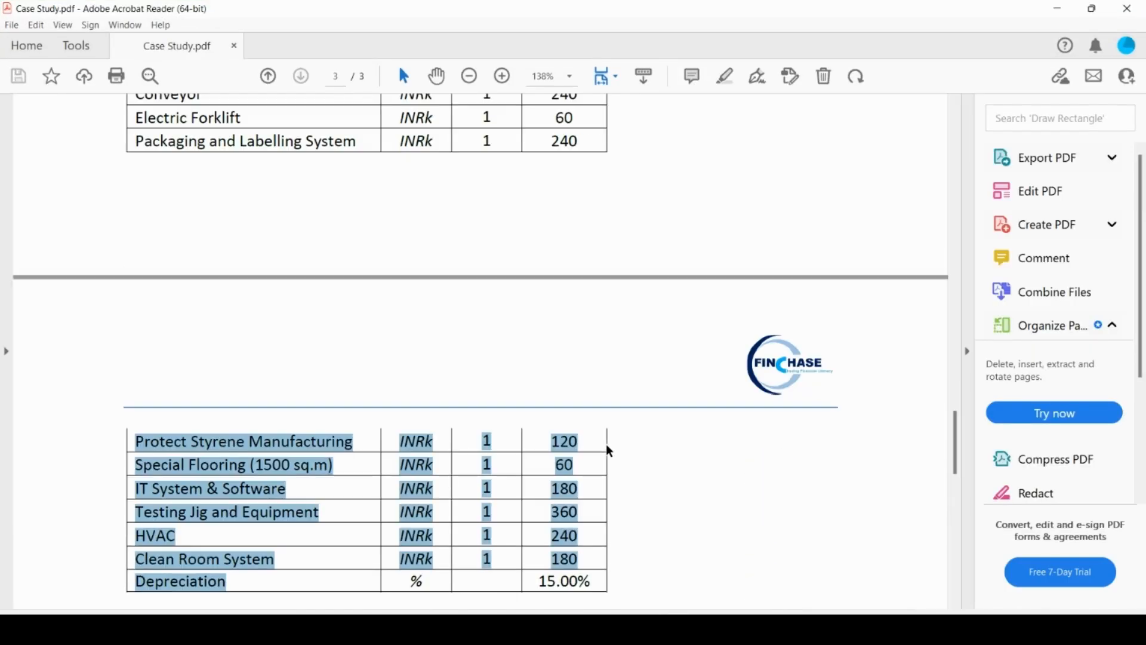
{"action": "left_click", "coordinate": [684, 408]}
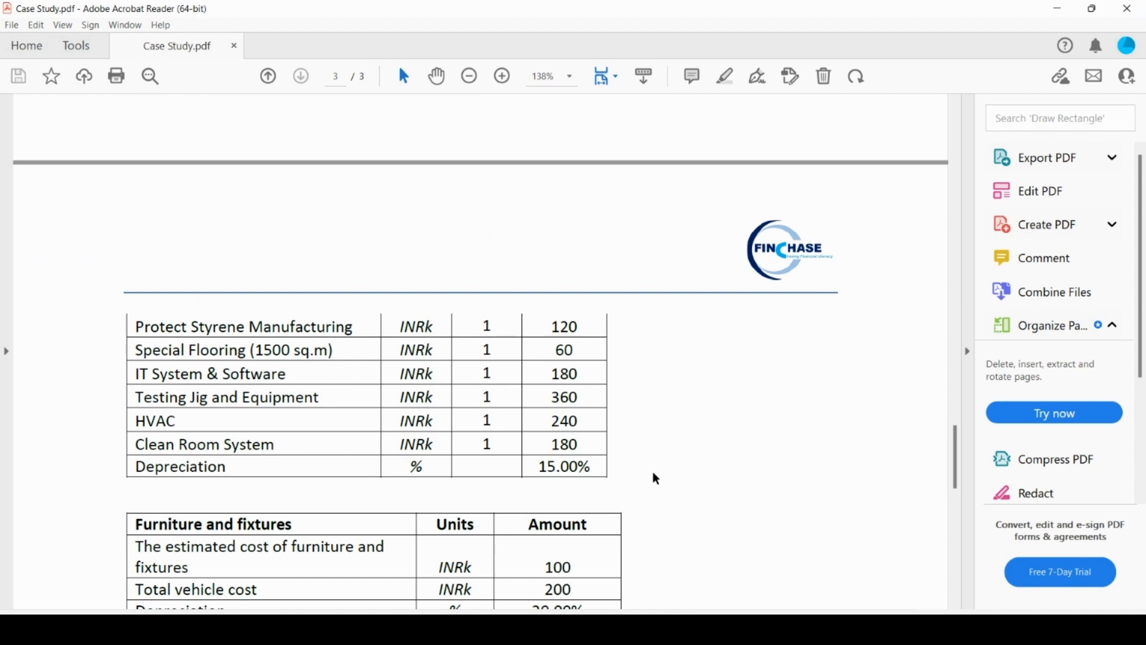
{"action": "key", "text": "alt+Tab"}
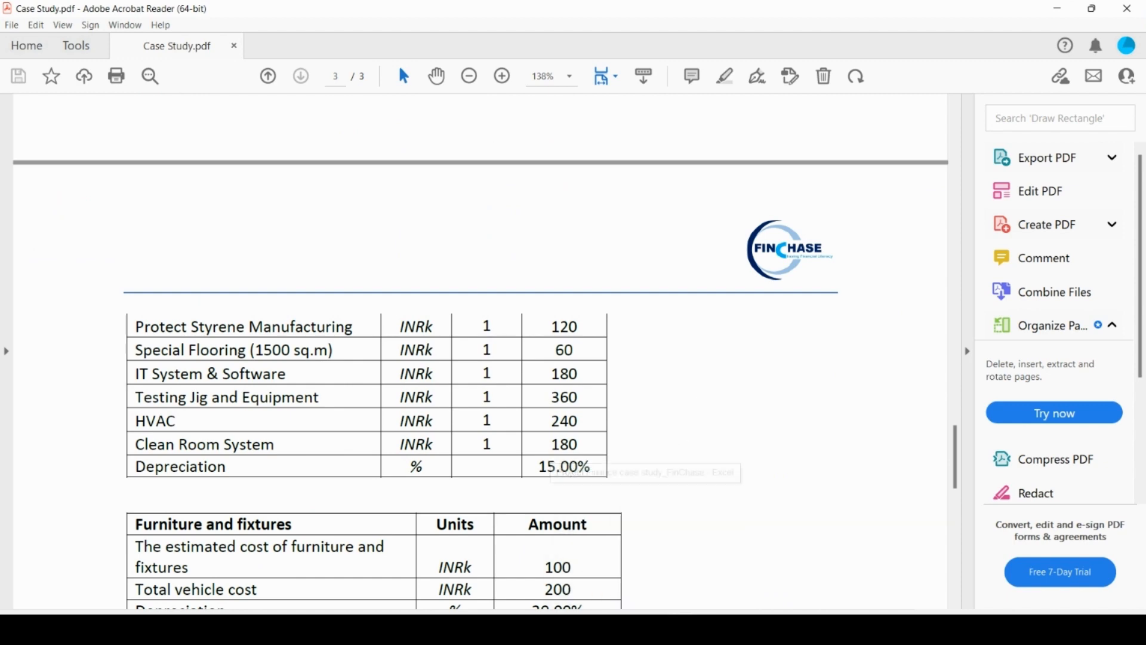
{"action": "type", "text": "120"}
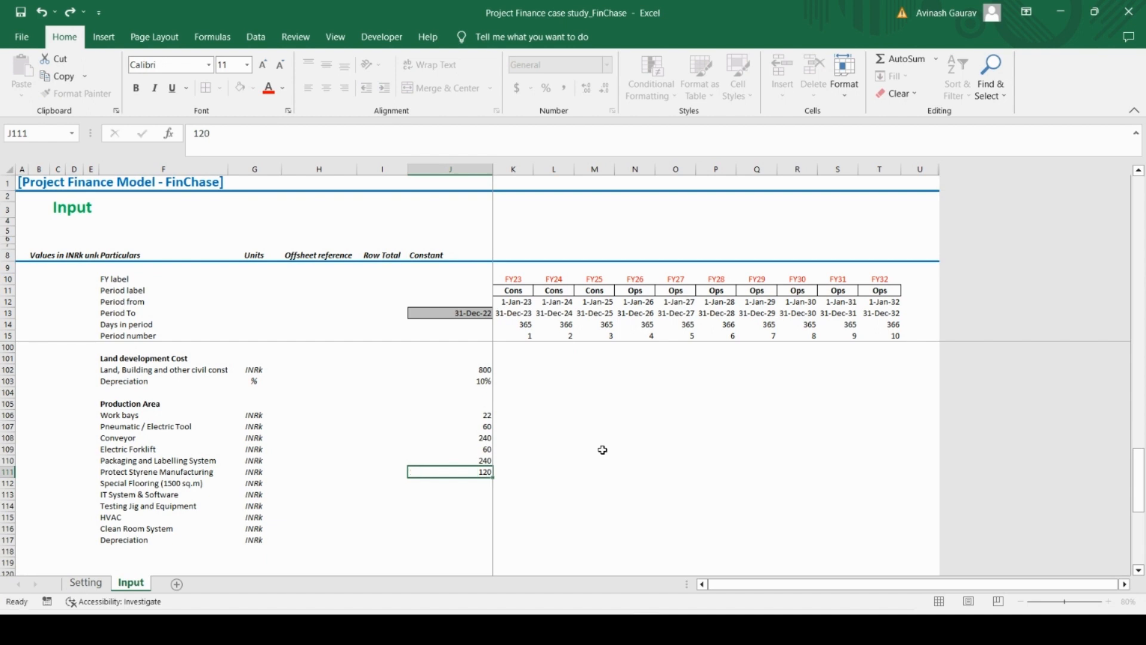
{"action": "key", "text": "Return"}
{"action": "type", "text": "60"}
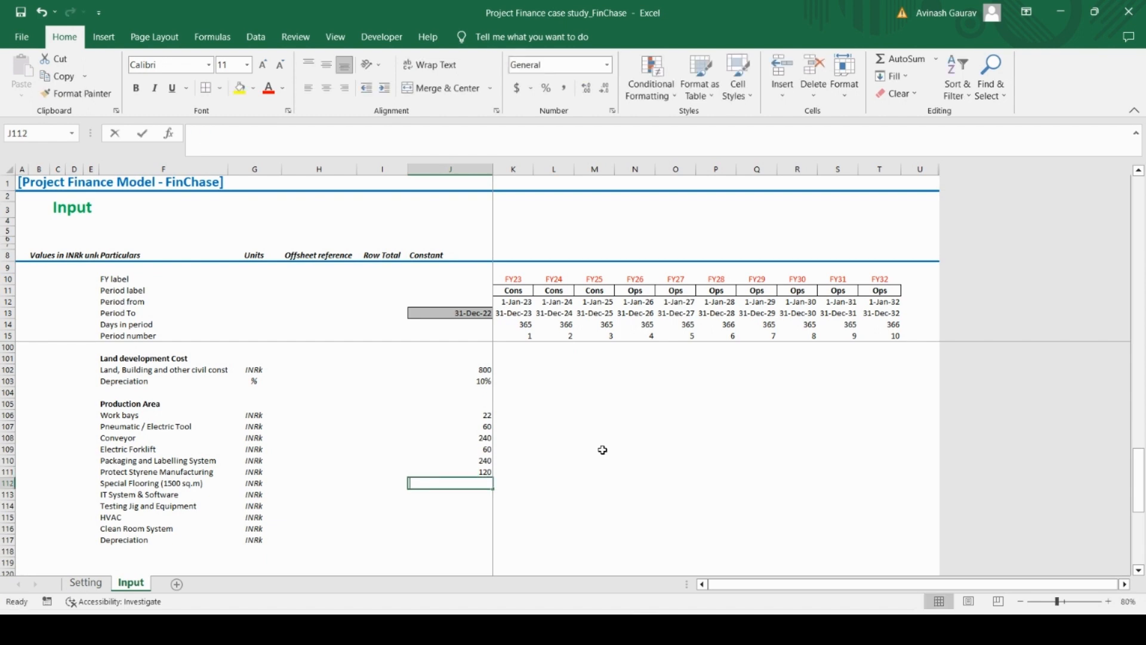
{"action": "key", "text": "Return"}
{"action": "type", "text": "180"}
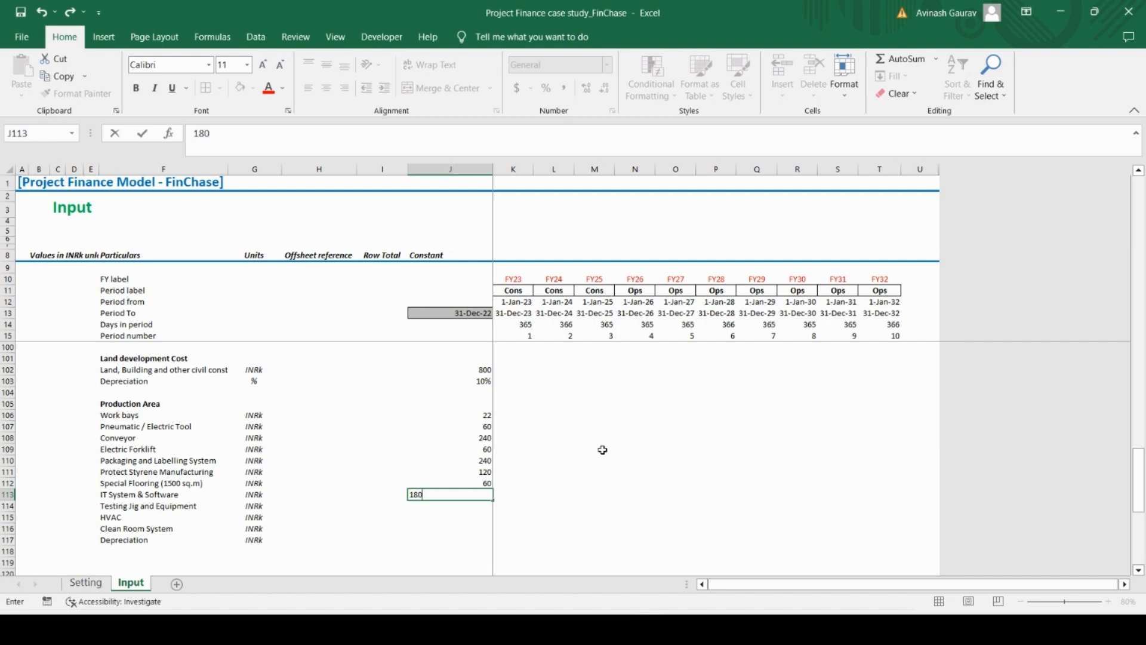
{"action": "key", "text": "Return"}
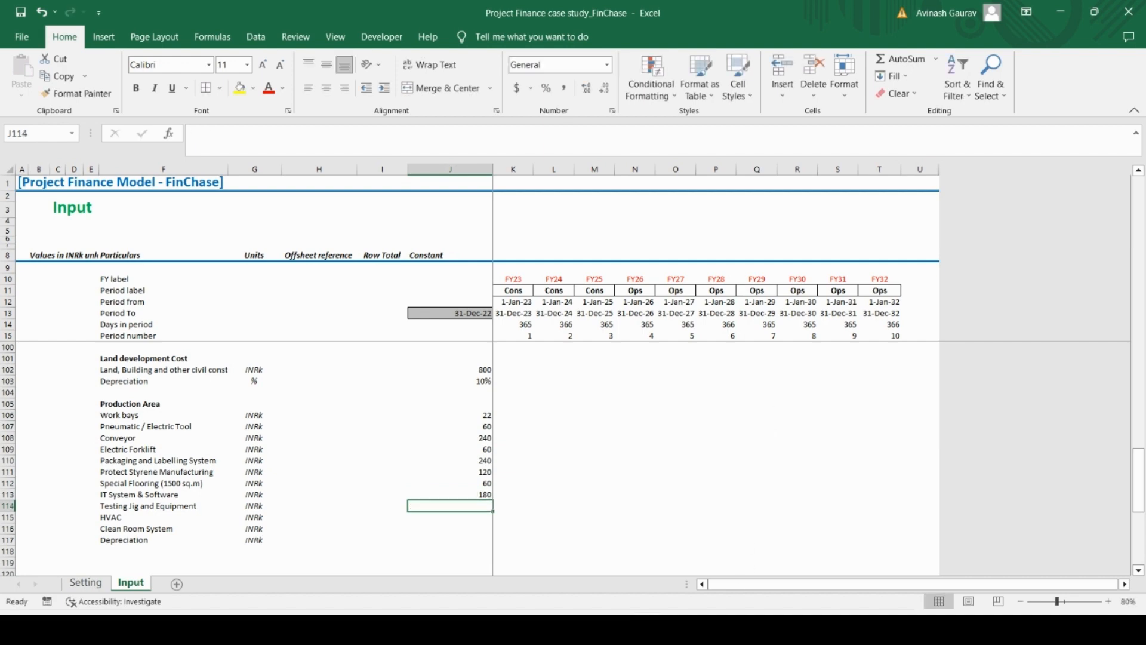
Enter the PDF costs of 360 for Testing Jig and Equipment, 240 for HVAC and 180 for Clean Room System
{"action": "key", "text": "alt+Tab"}
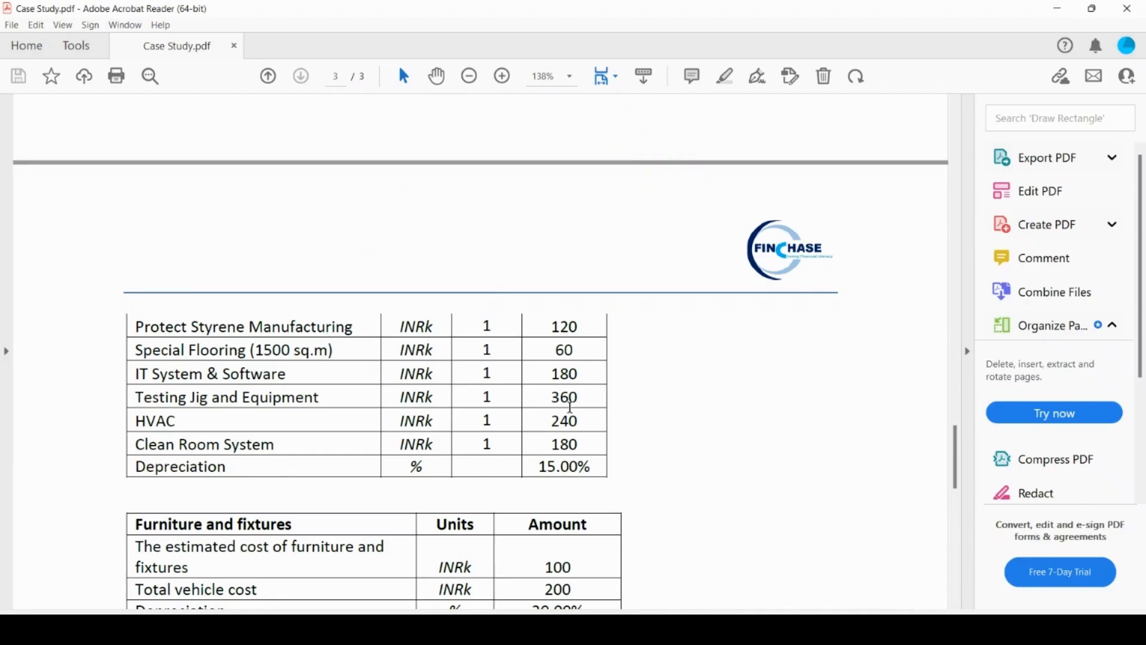
{"action": "key", "text": "alt+Tab"}
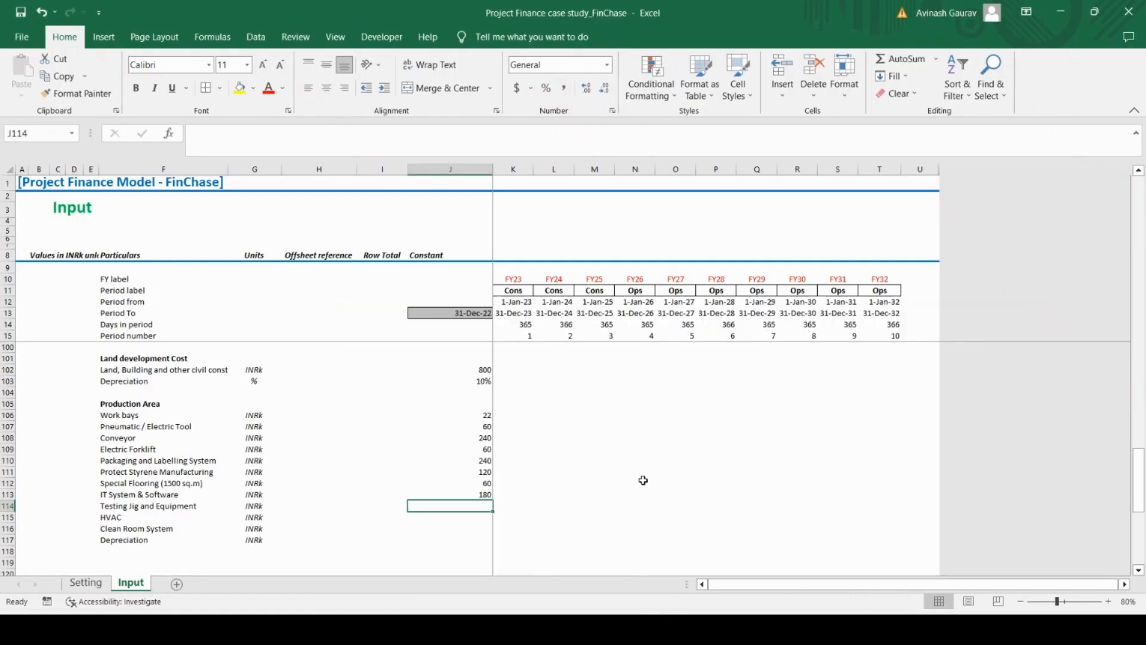
{"action": "type", "text": "360"}
{"action": "key", "text": "Return"}
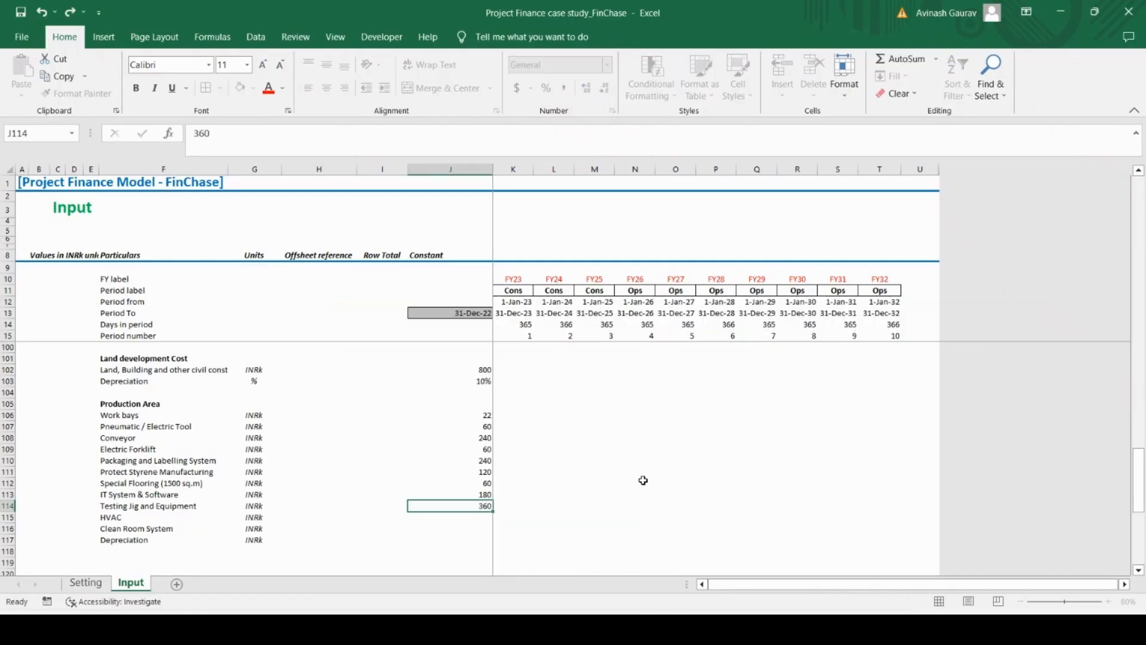
{"action": "type", "text": "240"}
{"action": "key", "text": "Return"}
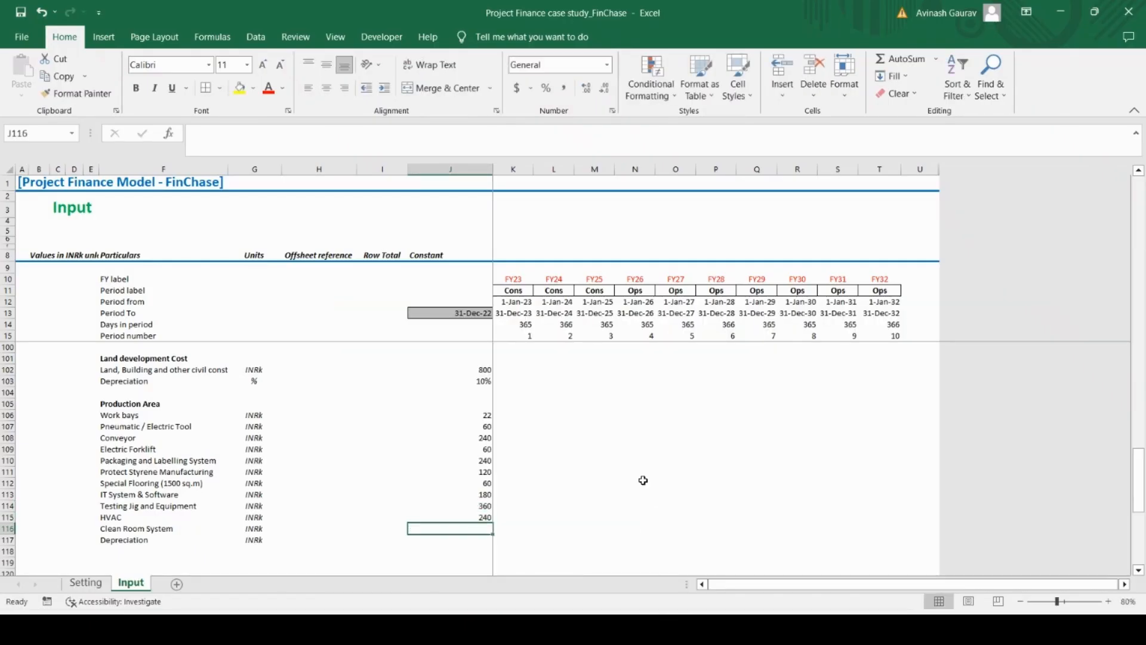
{"action": "type", "text": "180"}
{"action": "key", "text": "Return"}
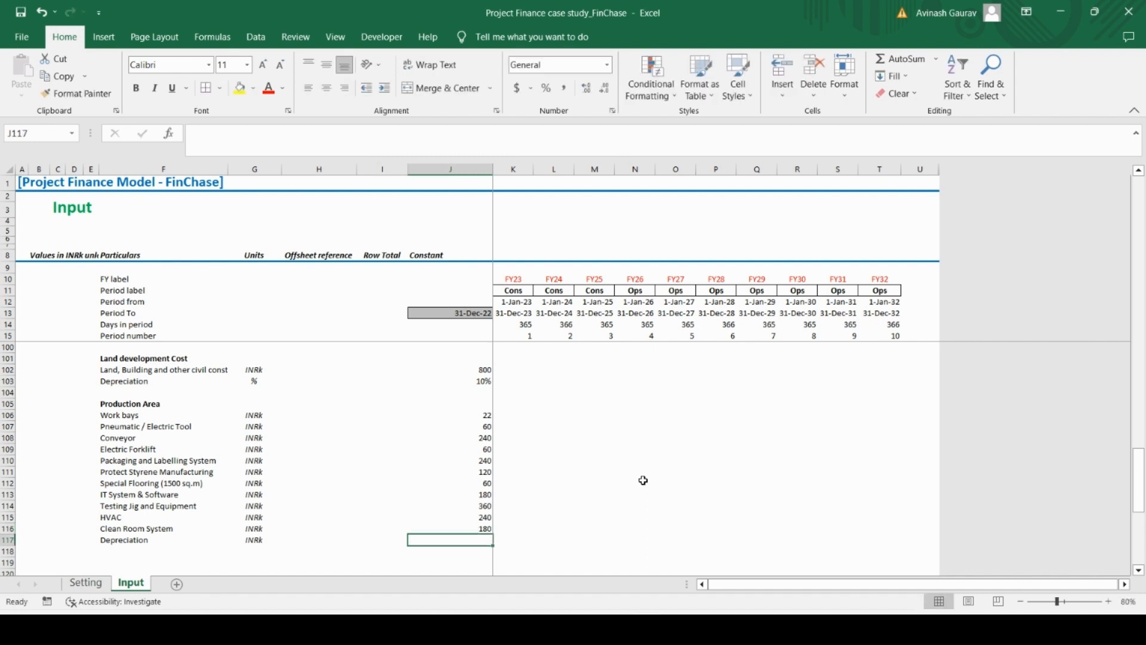
Set the Production Area depreciation rate to 15% and change its unit to %
{"action": "left_click", "coordinate": [679, 628]}
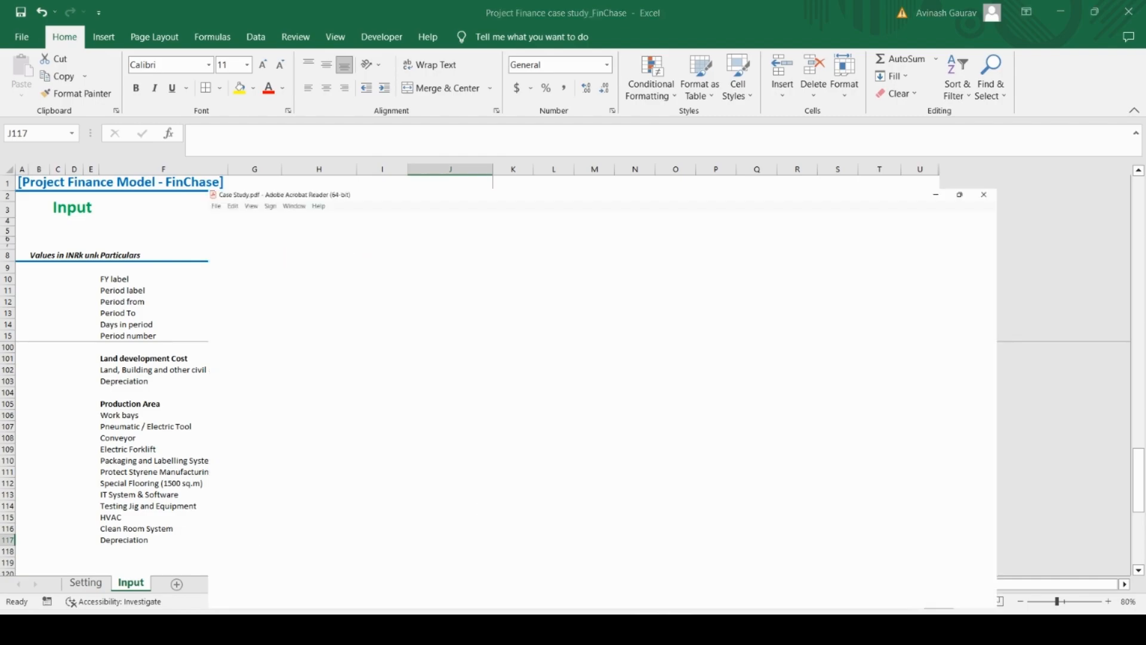
{"action": "key", "text": "alt+Tab"}
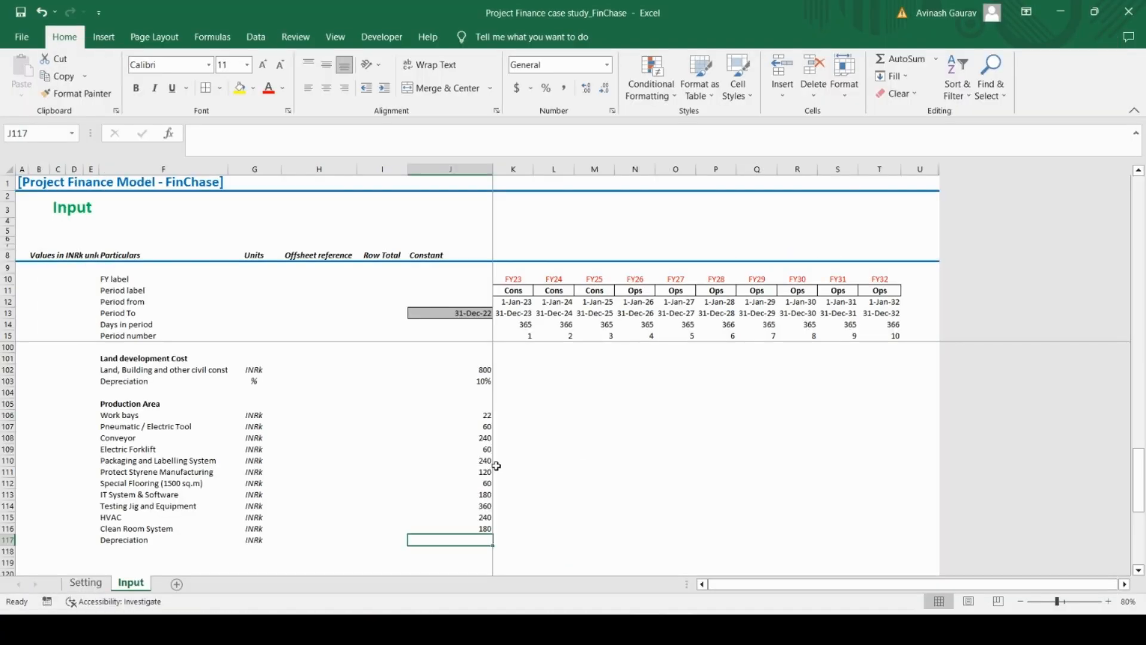
{"action": "type", "text": "15%"}
{"action": "key", "text": "ctrl+Return"}
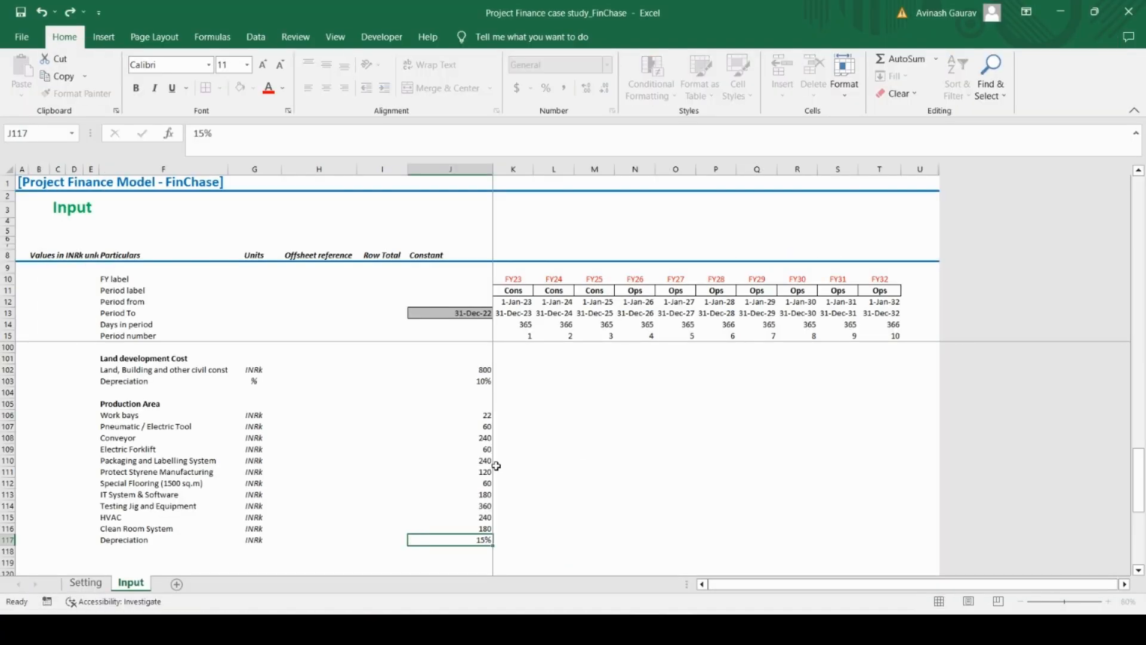
{"action": "key", "text": "Left"}
{"action": "key", "text": "Left"}
{"action": "key", "text": "Left"}
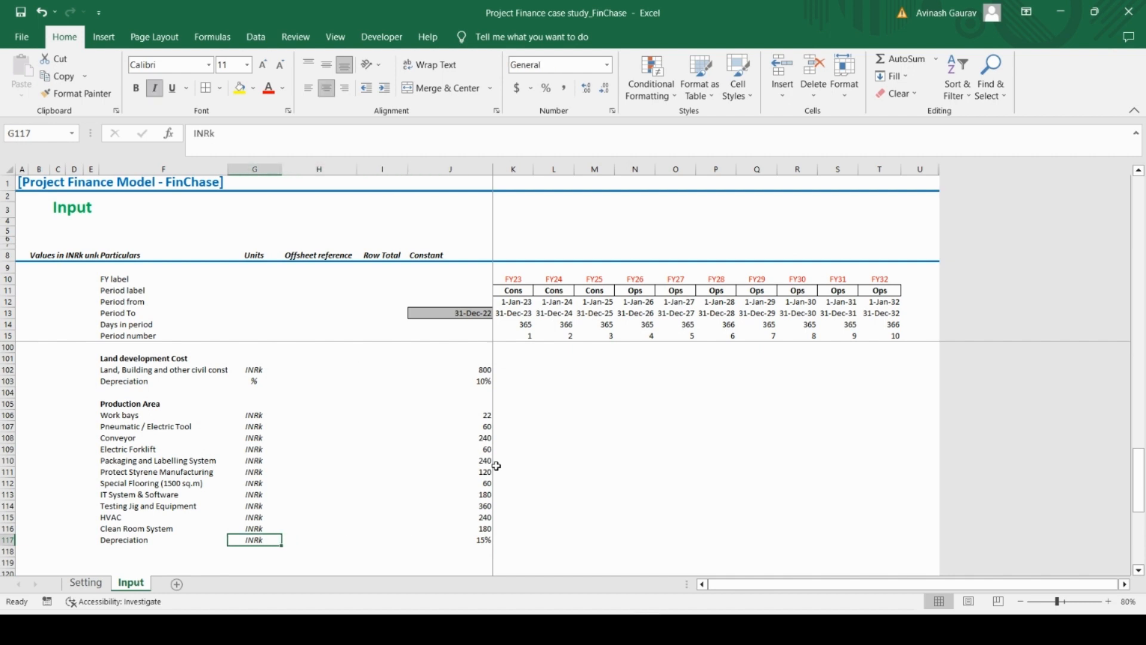
{"action": "type", "text": "%"}
{"action": "key", "text": "Return"}
Review the filled Production Area rows against the No. of Units and Cost/unit columns on pages 2 and 3 of the Case Study PDF
{"action": "key", "text": "Down"}
{"action": "key", "text": "Down"}
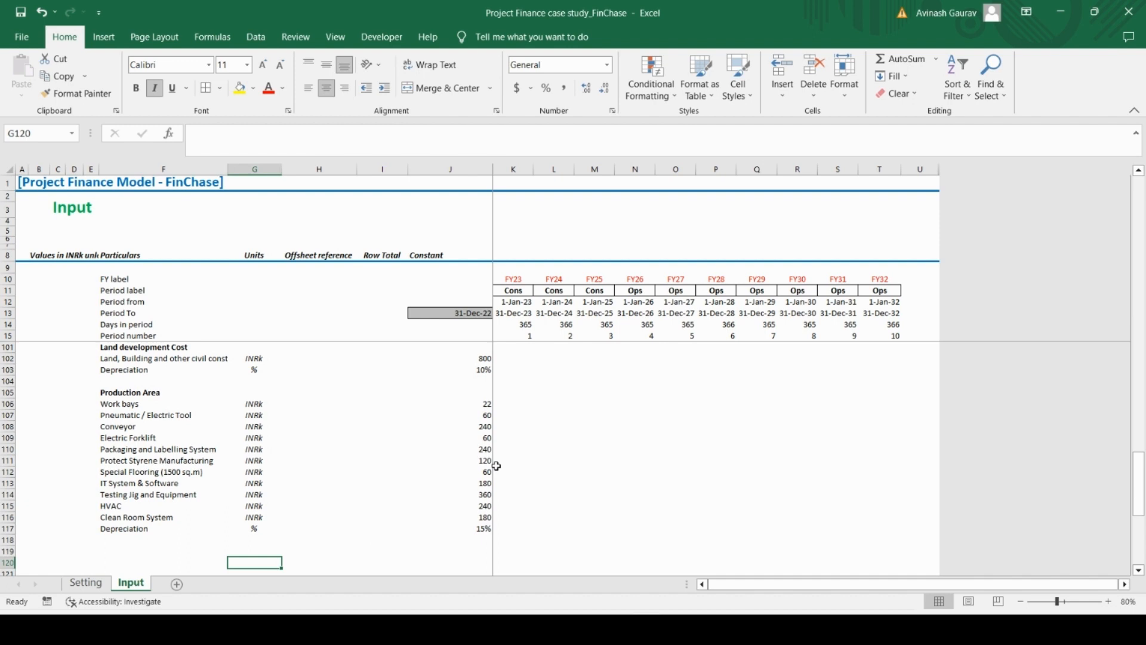
{"action": "key", "text": "Up"}
{"action": "key", "text": "Up"}
{"action": "key", "text": "Up"}
{"action": "key", "text": "Up"}
{"action": "key", "text": "Up"}
{"action": "key", "text": "Up"}
{"action": "key", "text": "Up"}
{"action": "key", "text": "Up"}
{"action": "key", "text": "Up"}
{"action": "key", "text": "Up"}
{"action": "key", "text": "Up"}
{"action": "key", "text": "Up"}
{"action": "key", "text": "Up"}
{"action": "key", "text": "Up"}
{"action": "key", "text": "Up"}
{"action": "key", "text": "Up"}
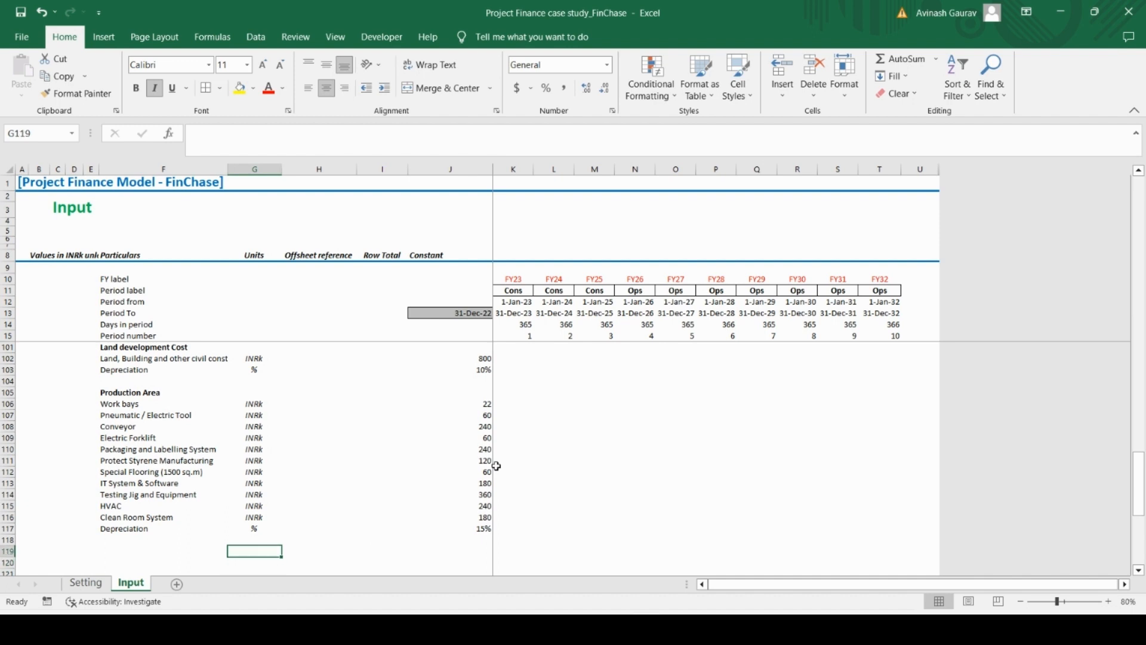
{"action": "key", "text": "Down"}
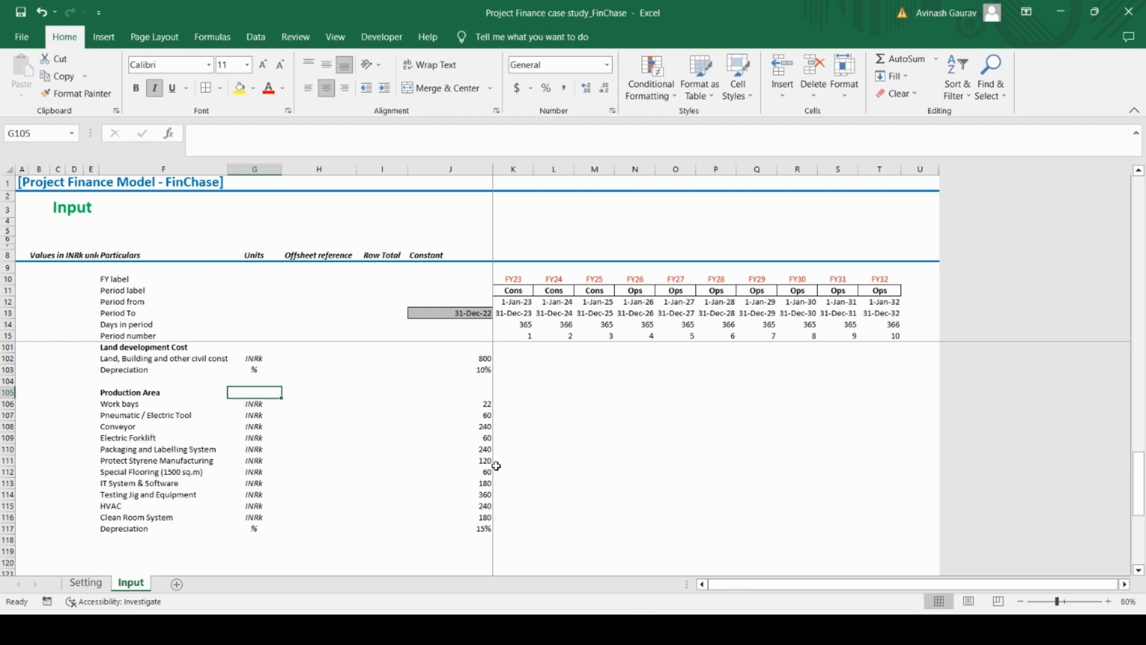
{"action": "key", "text": "Right"}
{"action": "key", "text": "Right"}
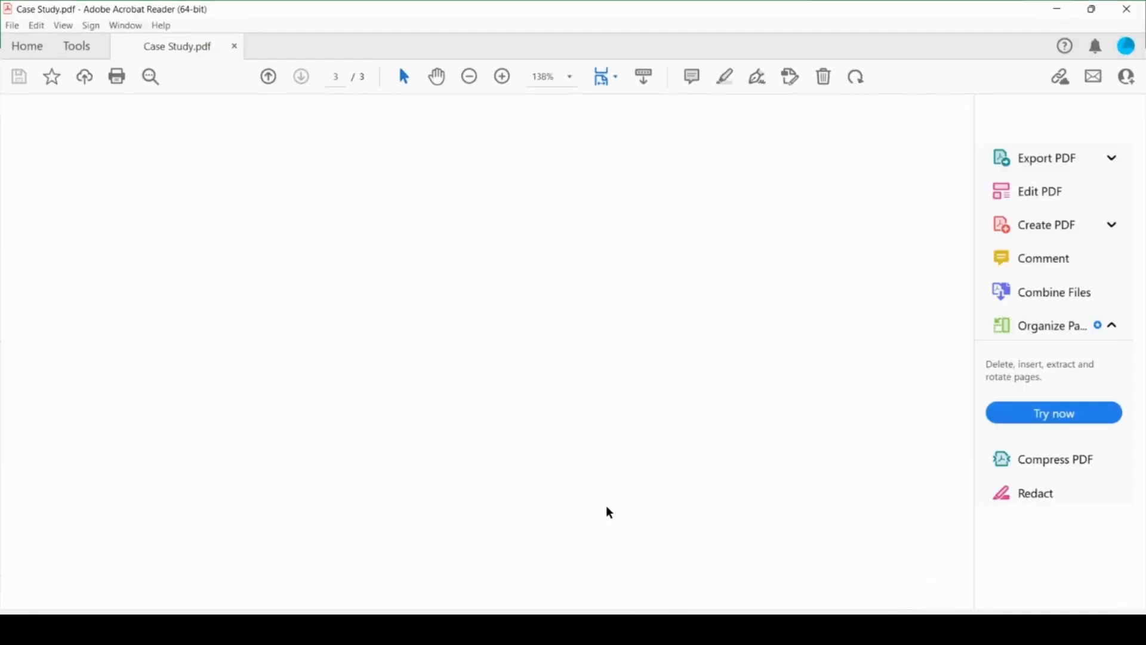
{"action": "scroll", "coordinate": [482, 479], "scroll_direction": "up", "scroll_amount": 5}
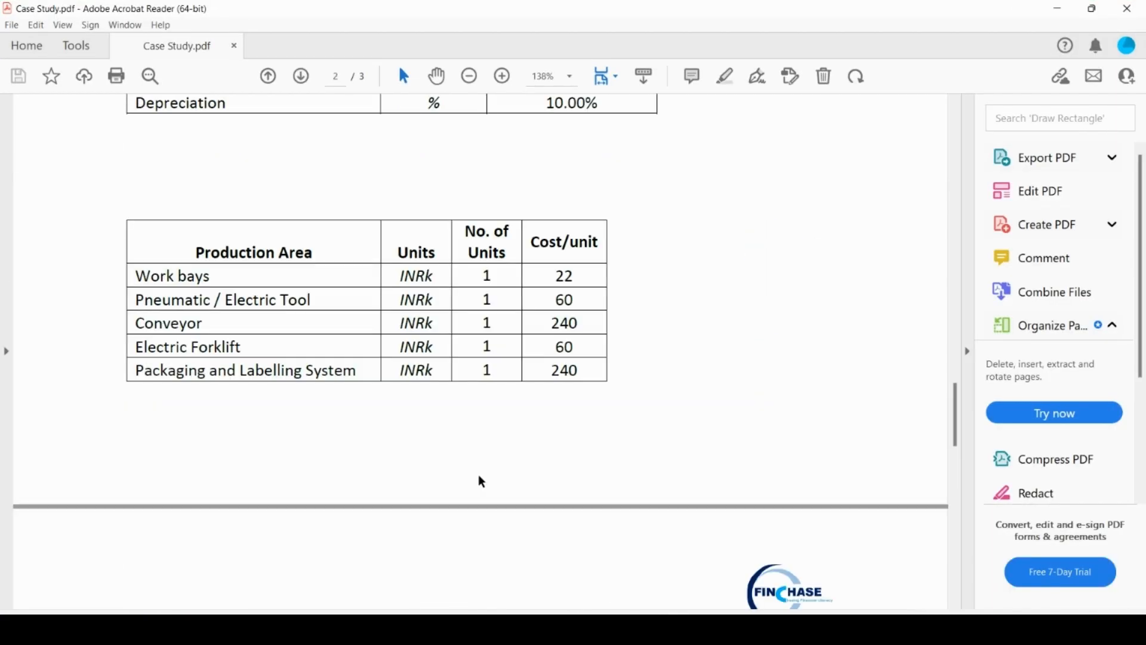
{"action": "scroll", "coordinate": [482, 478], "scroll_direction": "down", "scroll_amount": 8}
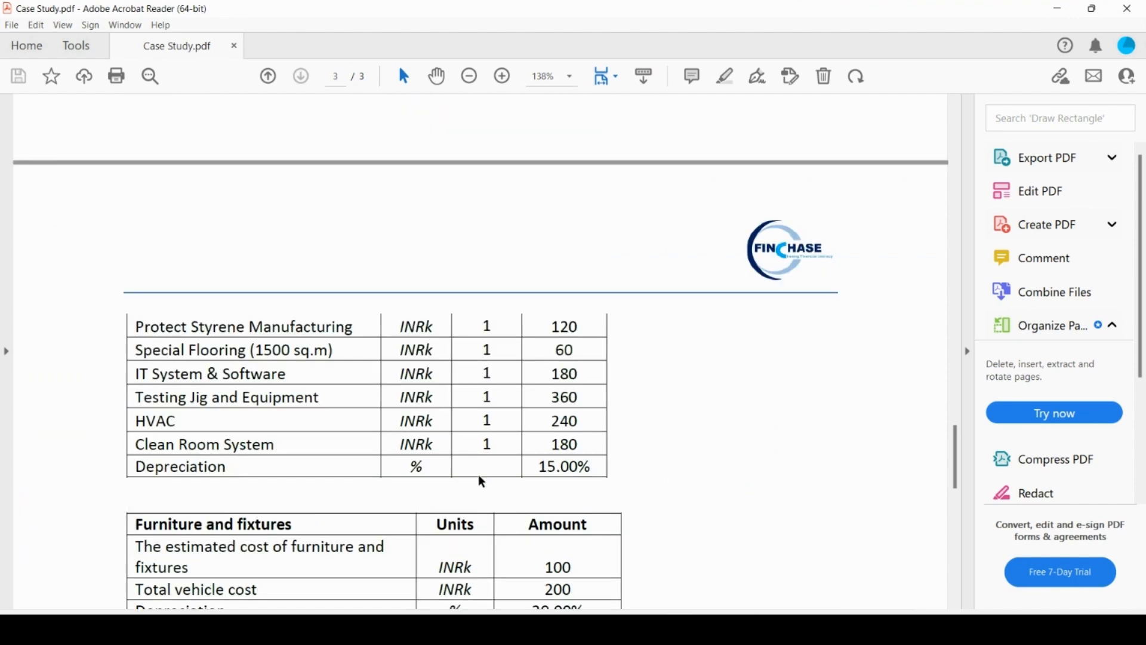
{"action": "scroll", "coordinate": [480, 477], "scroll_direction": "up", "scroll_amount": 6}
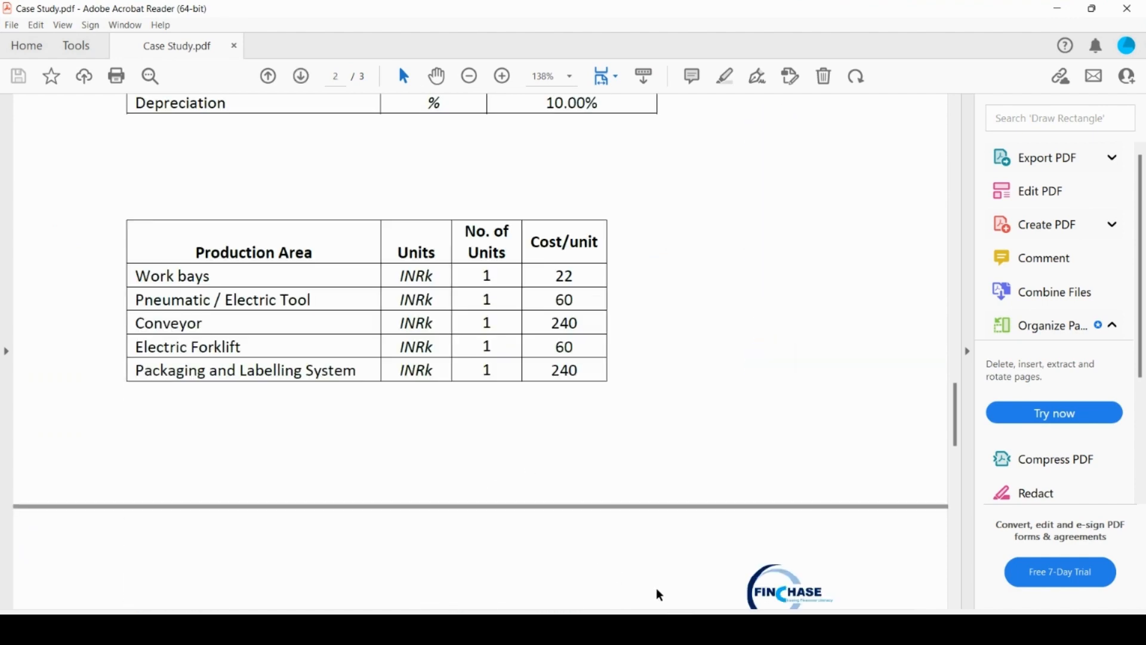
{"action": "left_click", "coordinate": [678, 630]}
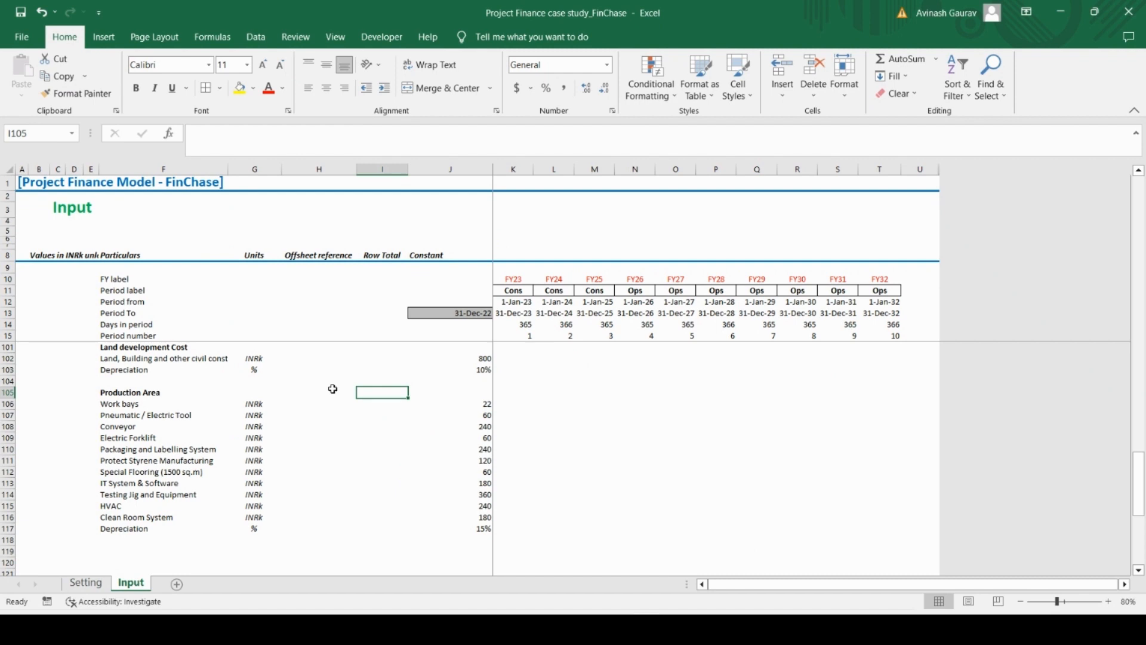
Add the heading No. of Units in cell I105 on the Production Area row
{"action": "key", "text": "Caps_Lock"}
{"action": "type", "text": "N"}
{"action": "key", "text": "Caps_Lock"}
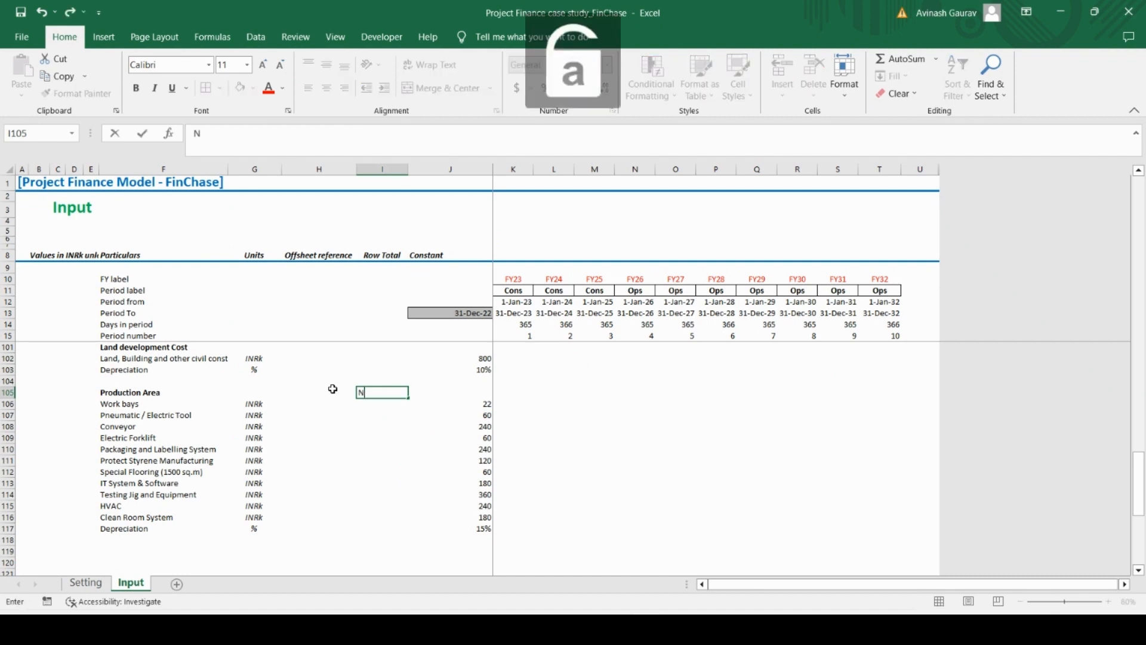
{"action": "type", "text": "o. of Units"}
{"action": "key", "text": "Tab"}
Add the heading Cost/Unit in cell J105, beside No. of Units
{"action": "key", "text": "Caps_Lock"}
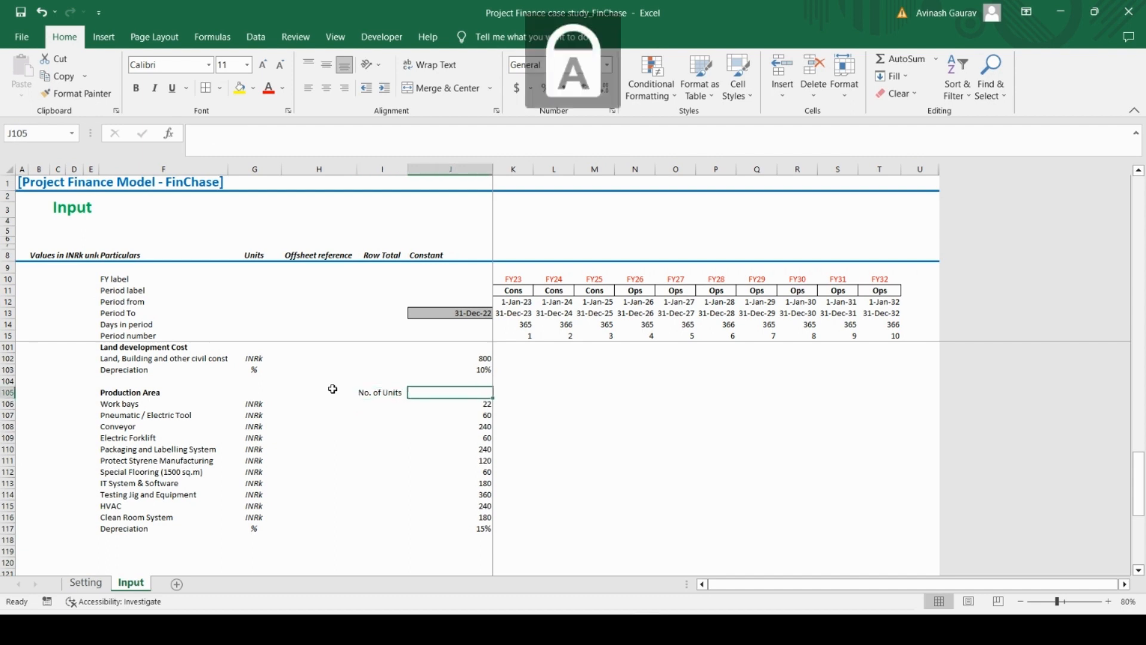
{"action": "type", "text": "C"}
{"action": "key", "text": "Caps_Lock"}
{"action": "type", "text": "ost/"}
{"action": "key", "text": "Caps_Lock"}
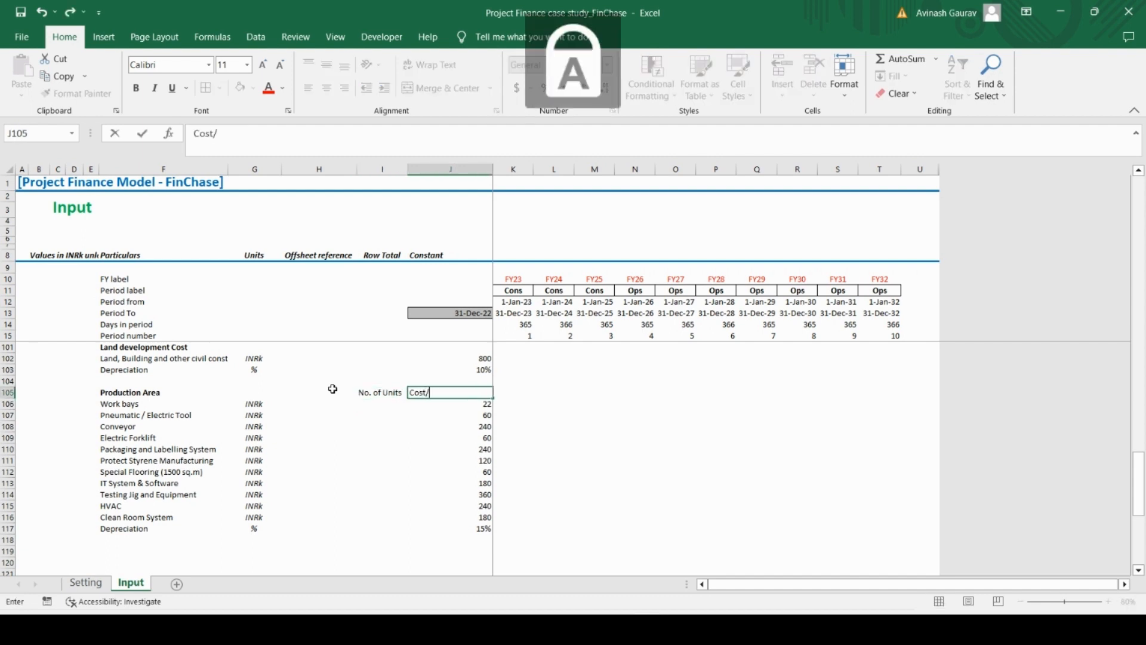
{"action": "type", "text": "U"}
{"action": "key", "text": "Caps_Lock"}
{"action": "type", "text": "nit"}
{"action": "key", "text": "Return"}
Make the No. of Units and Cost/Unit headings bold and centre them
{"action": "key", "text": "Up"}
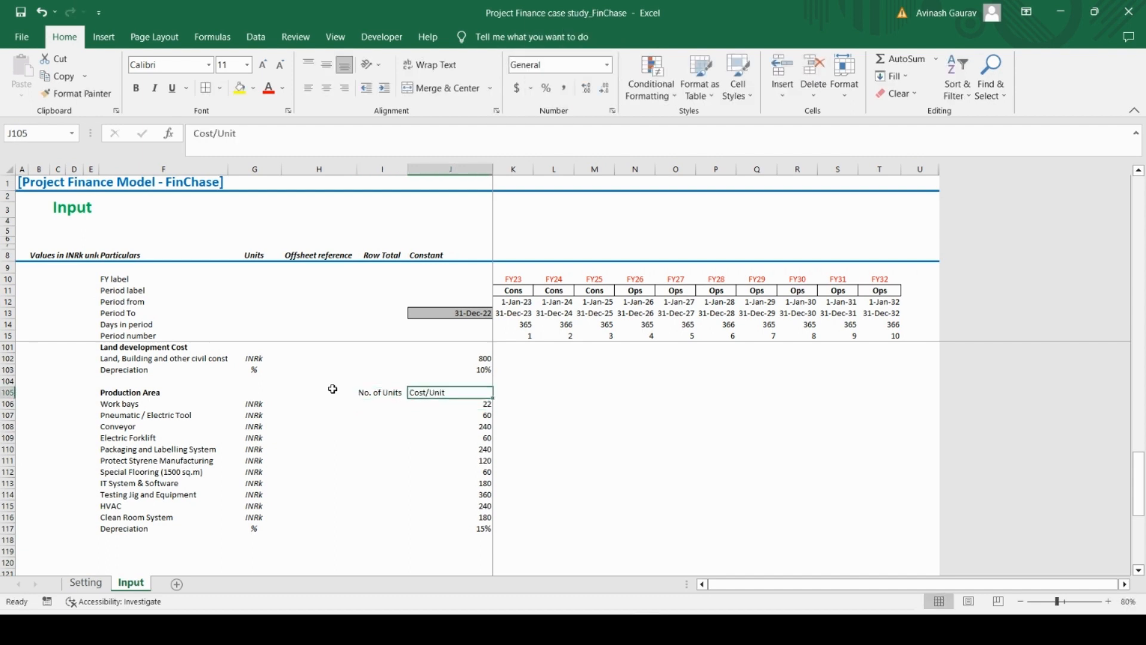
{"action": "key", "text": "Left"}
{"action": "key", "text": "shift+Right"}
{"action": "key", "text": "ctrl+b"}
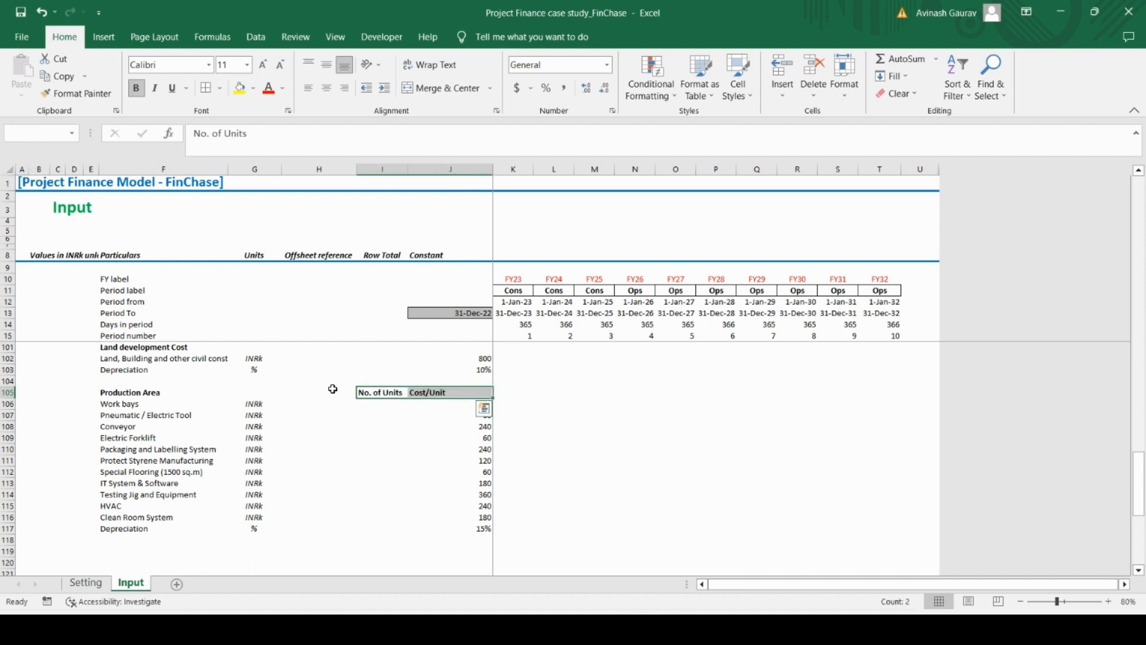
{"action": "key", "text": "shift+Left"}
{"action": "key", "text": "shift+Right"}
{"action": "left_click", "coordinate": [326, 90]}
Fill the No. of Units column with 1 for every Production Area item from Work bays to Clean Room System
{"action": "key", "text": "shift+Left"}
{"action": "key", "text": "Down"}
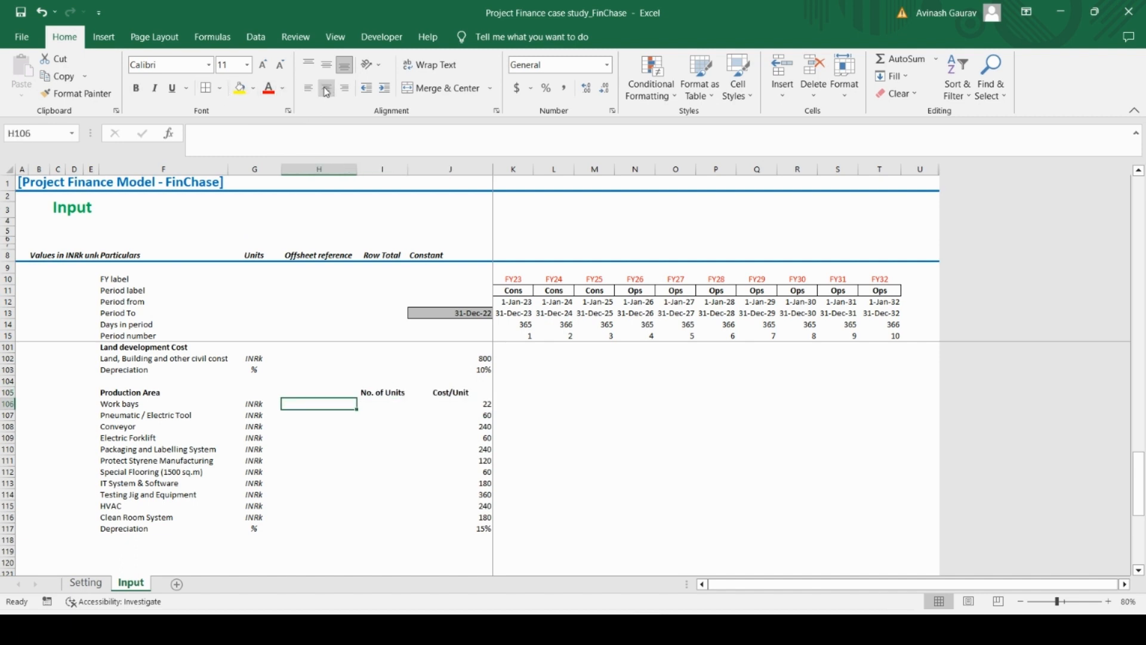
{"action": "type", "text": "1"}
{"action": "key", "text": "ctrl+Return"}
{"action": "key", "text": "ctrl+c"}
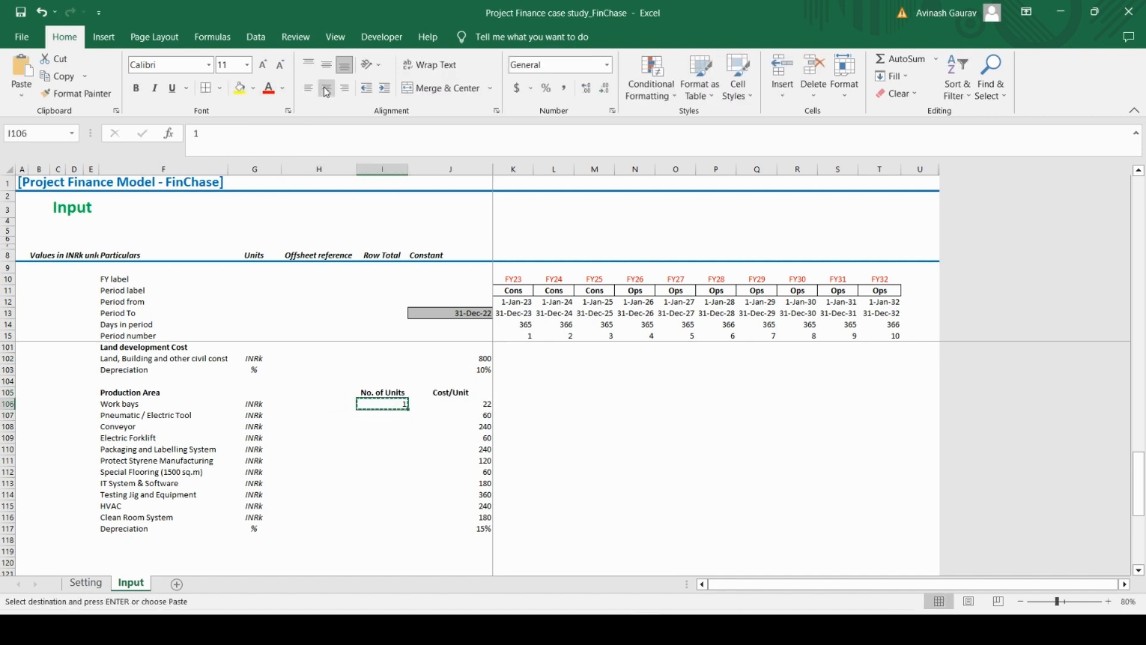
{"action": "key", "text": "shift+Down"}
{"action": "key", "text": "shift+Down"}
{"action": "key", "text": "shift+Down"}
{"action": "key", "text": "shift+Down"}
{"action": "key", "text": "shift+Down"}
{"action": "key", "text": "shift+Down"}
{"action": "key", "text": "shift+Down"}
{"action": "key", "text": "shift+Down"}
{"action": "key", "text": "shift+Down"}
{"action": "key", "text": "shift+Down"}
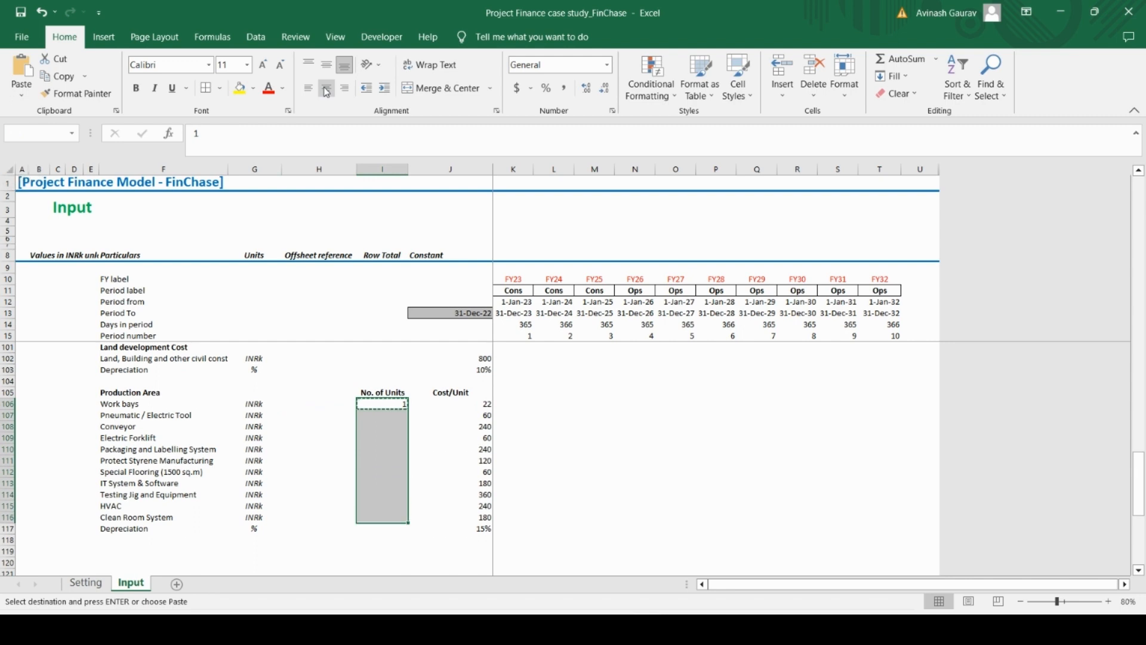
{"action": "key", "text": "ctrl+v"}
Apply a bottom border to the Production Area block F106:J117, from Work bays through Depreciation
{"action": "key", "text": "Left"}
{"action": "key", "text": "Left"}
{"action": "key", "text": "Left"}
{"action": "key", "text": "Left"}
{"action": "key", "text": "Right"}
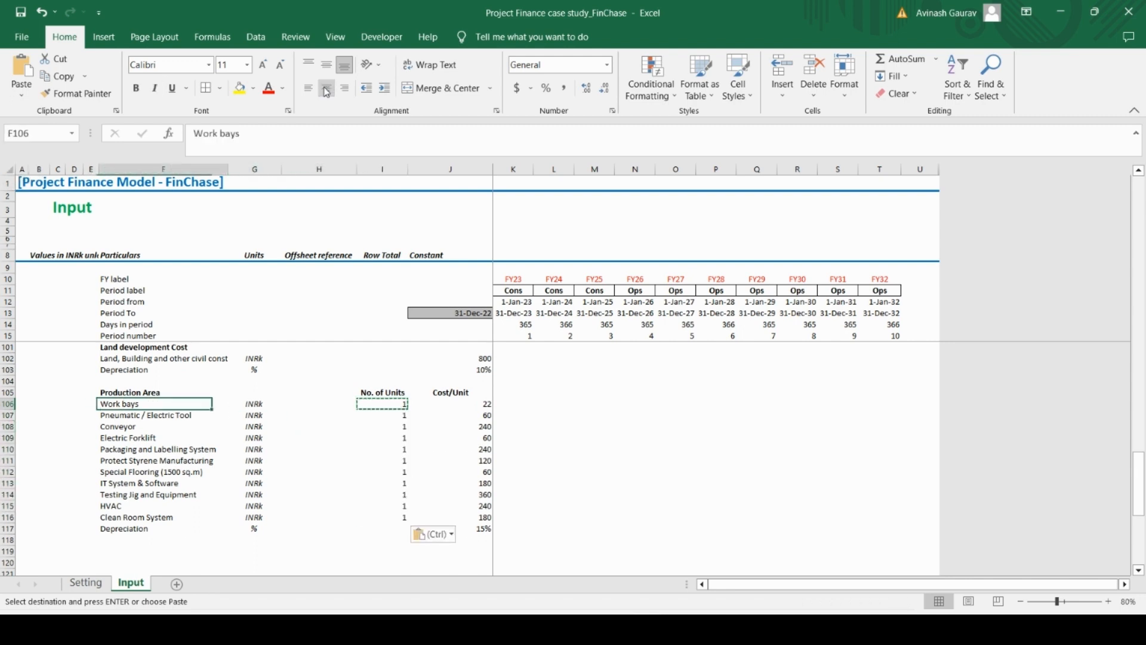
{"action": "key", "text": "Up"}
{"action": "key", "text": "Down"}
{"action": "key", "text": "shift+Right"}
{"action": "key", "text": "shift+Right"}
{"action": "key", "text": "shift+Right"}
{"action": "key", "text": "shift+Right"}
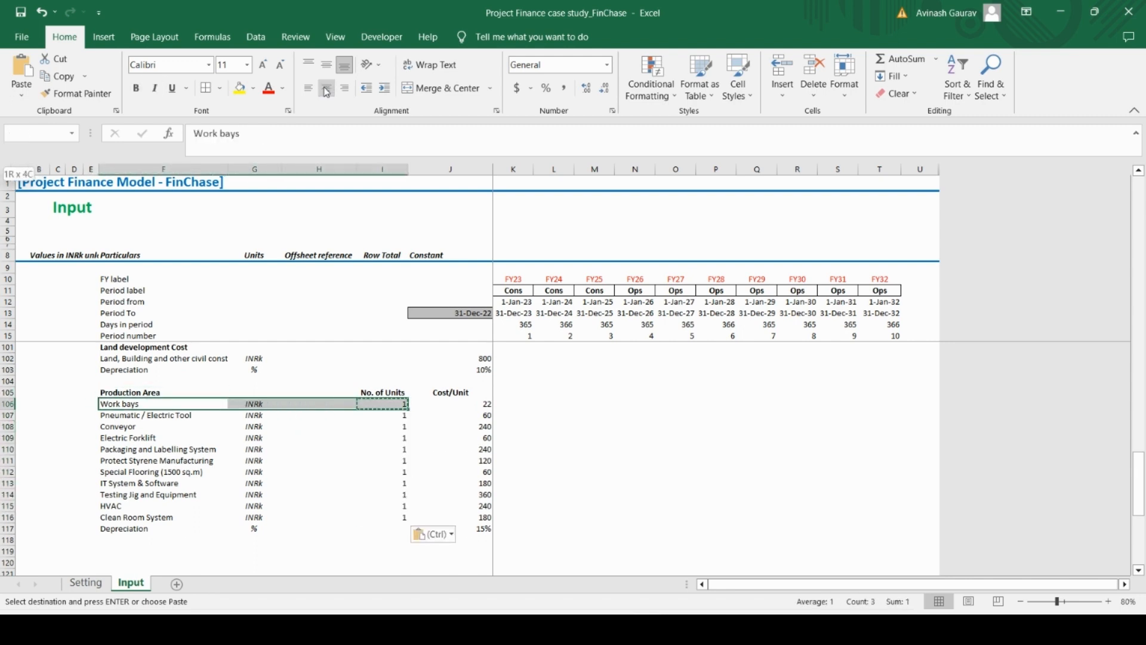
{"action": "key", "text": "shift+Down"}
{"action": "key", "text": "shift+Down"}
{"action": "key", "text": "shift+Down"}
{"action": "key", "text": "shift+Down"}
{"action": "key", "text": "shift+Down"}
{"action": "key", "text": "shift+Down"}
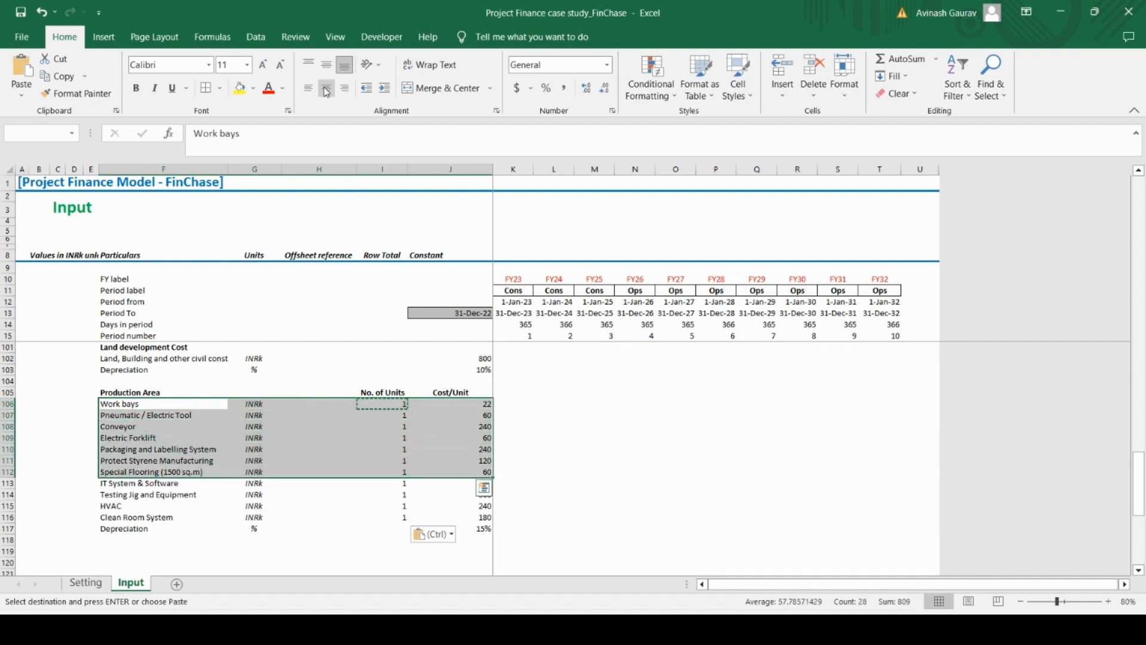
{"action": "key", "text": "shift+Down"}
{"action": "key", "text": "shift+Down"}
{"action": "key", "text": "shift+Down"}
{"action": "key", "text": "shift+Down"}
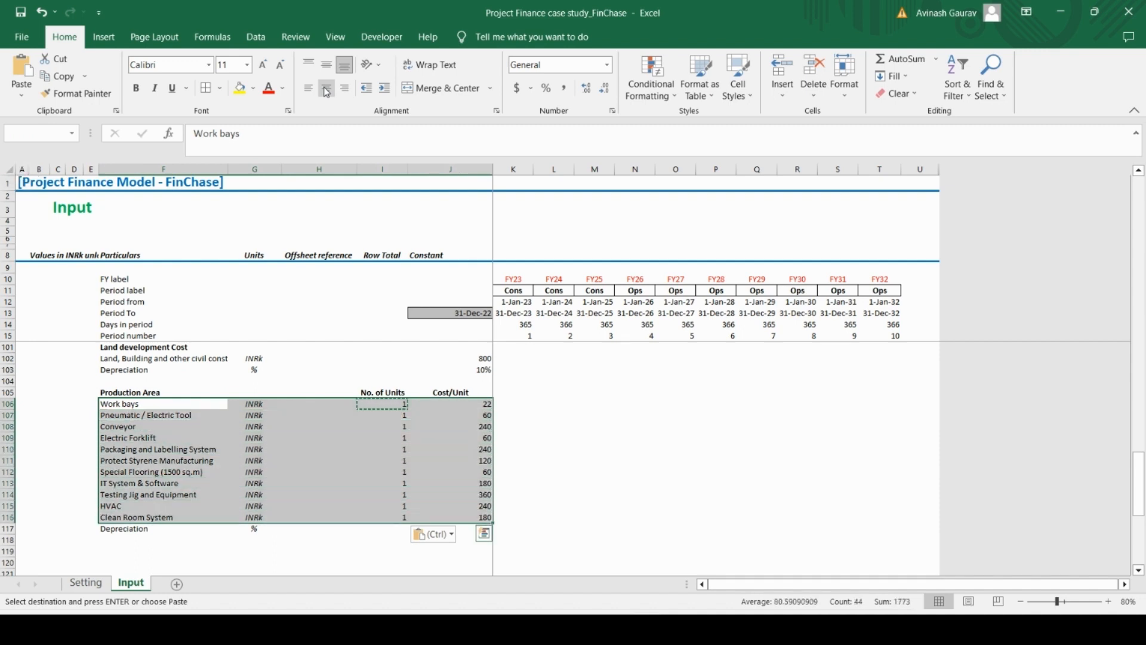
{"action": "key", "text": "shift+Down"}
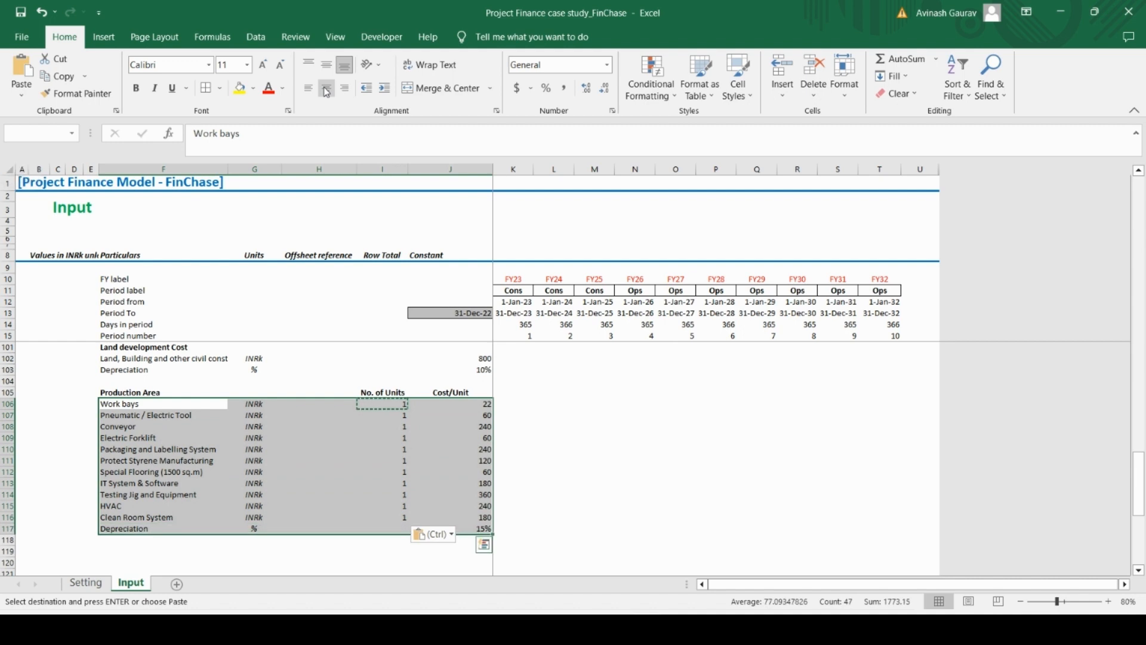
{"action": "key", "text": "alt"}
{"action": "key", "text": "h"}
{"action": "key", "text": "b"}
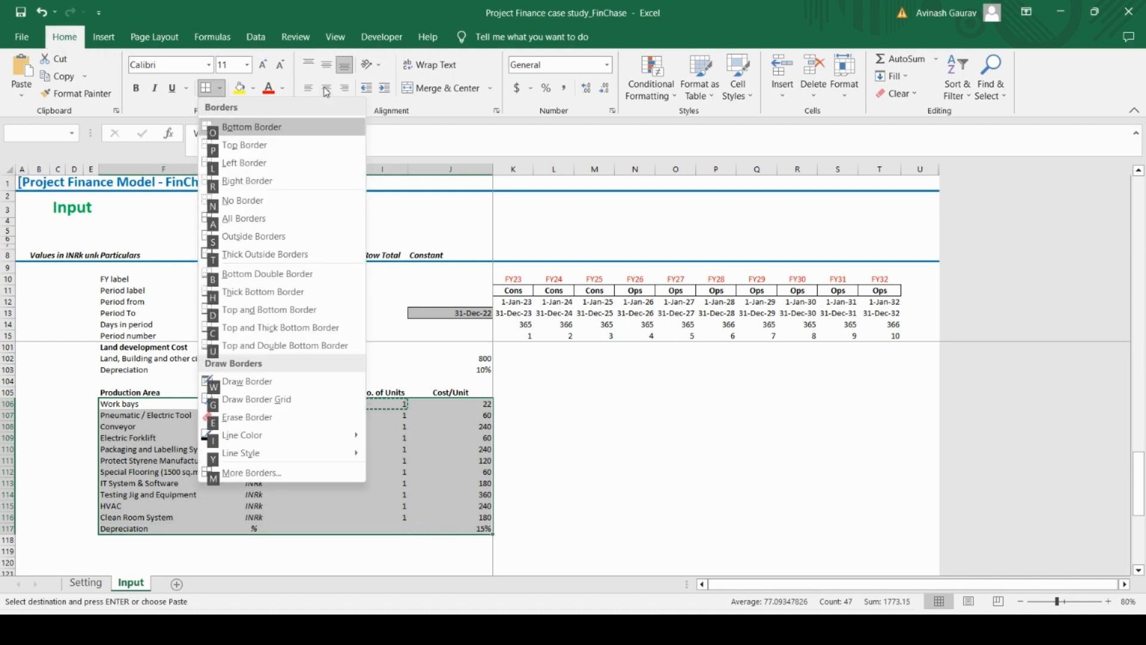
{"action": "key", "text": "o"}
Switch to the Case Study PDF and copy the Furniture and fixtures heading on page 3
{"action": "key", "text": "Down"}
{"action": "key", "text": "Down"}
{"action": "key", "text": "Down"}
{"action": "key", "text": "Down"}
{"action": "key", "text": "Down"}
{"action": "key", "text": "Down"}
{"action": "key", "text": "Down"}
{"action": "key", "text": "Down"}
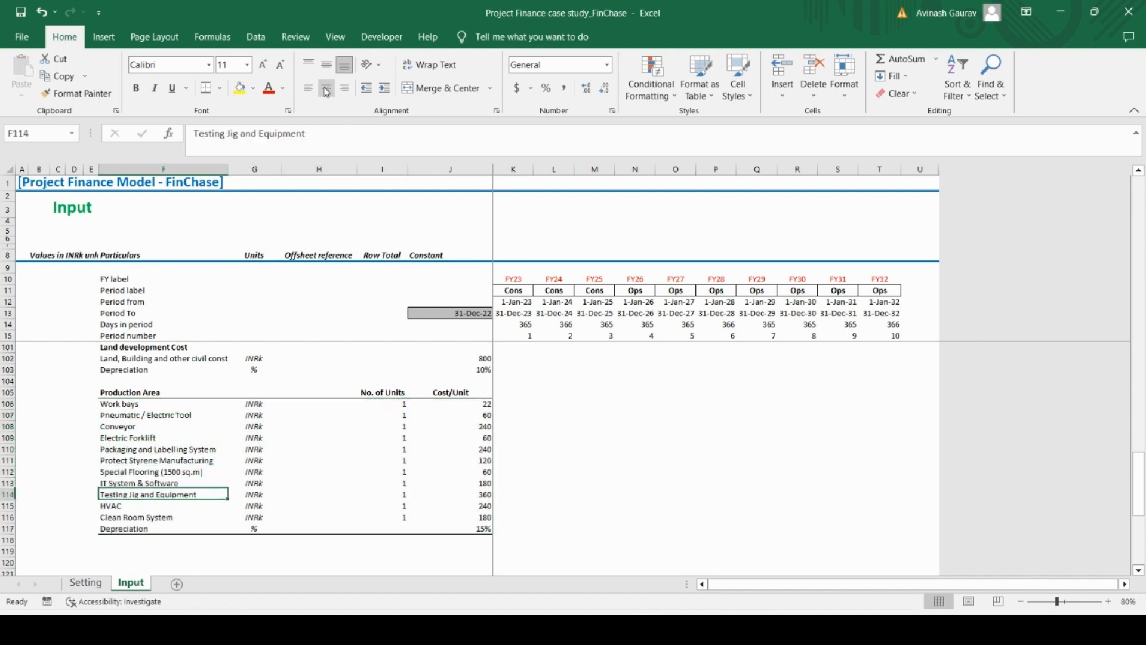
{"action": "key", "text": "Down"}
{"action": "key", "text": "Down"}
{"action": "key", "text": "Down"}
{"action": "key", "text": "Down"}
{"action": "key", "text": "Down"}
{"action": "key", "text": "Down"}
{"action": "key", "text": "Down"}
{"action": "key", "text": "Down"}
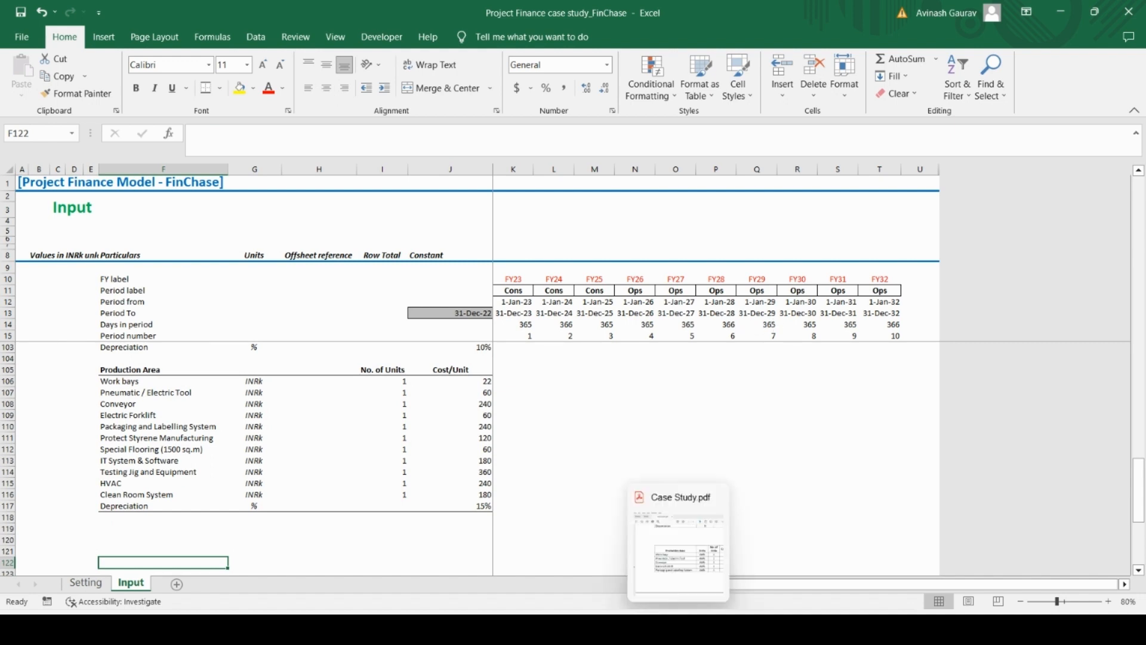
{"action": "left_click", "coordinate": [678, 629]}
{"action": "scroll", "coordinate": [488, 445], "scroll_direction": "down", "scroll_amount": 10}
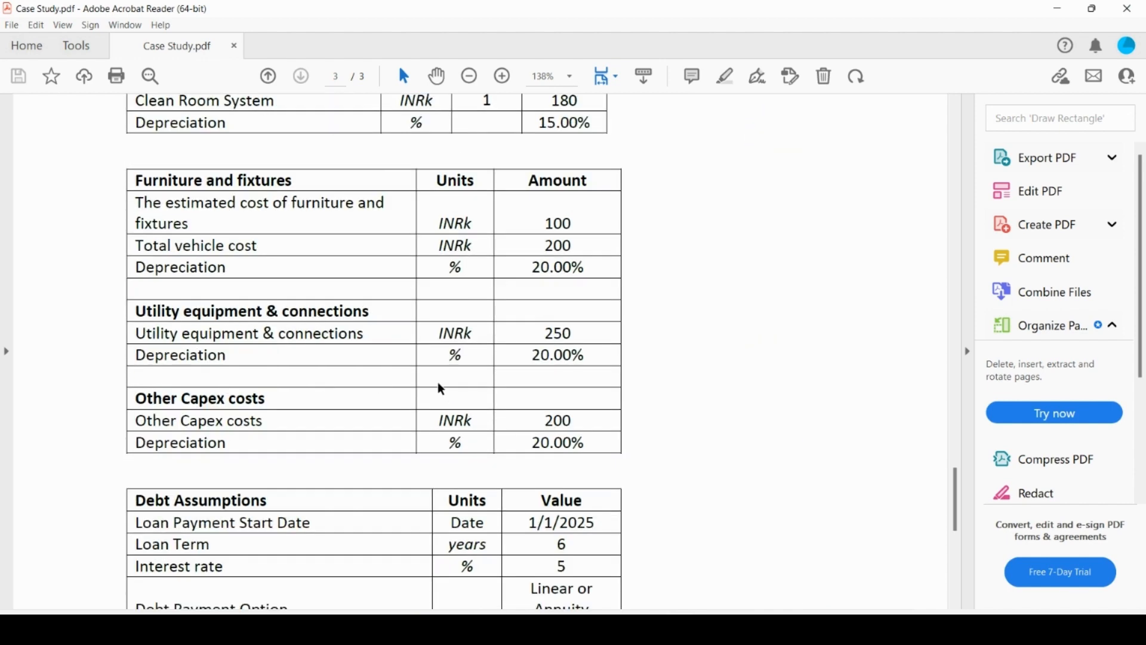
{"action": "left_click_drag", "start_coordinate": [141, 178], "coordinate": [257, 182]}
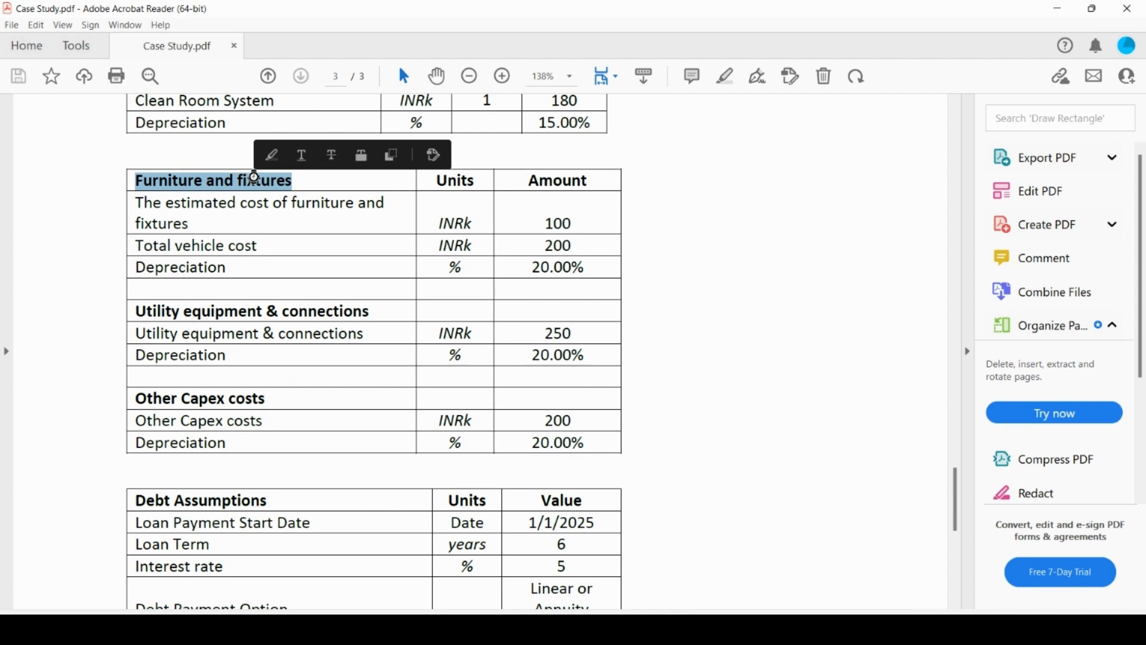
Paste the Furniture and fixtures heading into cell F120 of the Excel Input sheet and make it bold
{"action": "key", "text": "alt+Tab"}
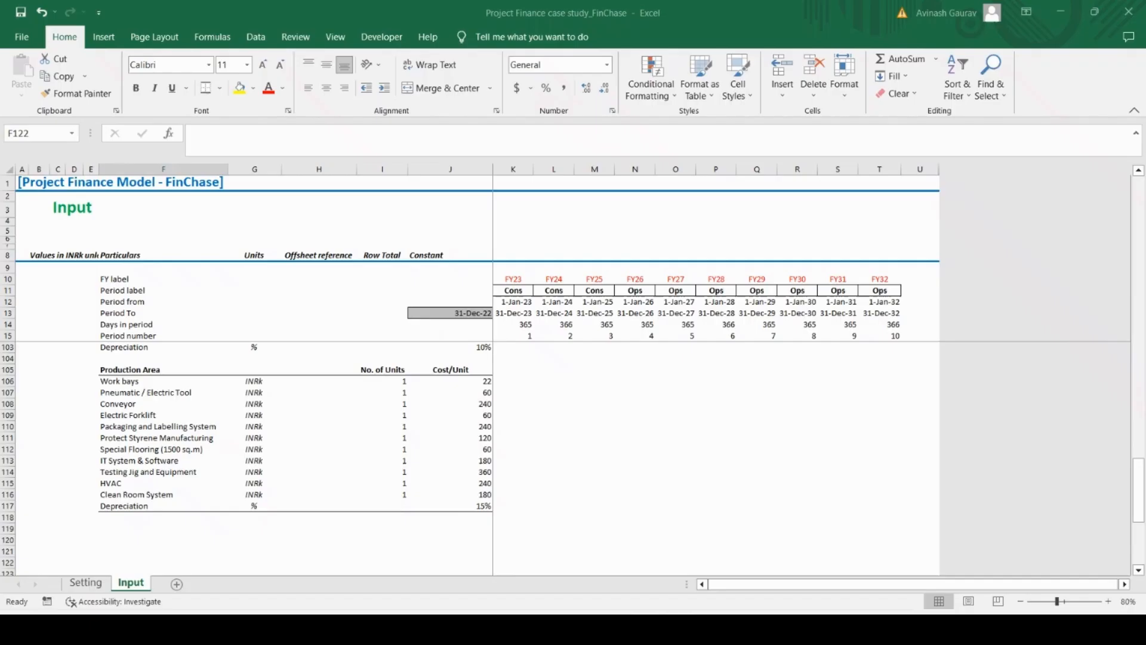
{"action": "left_click", "coordinate": [156, 533]}
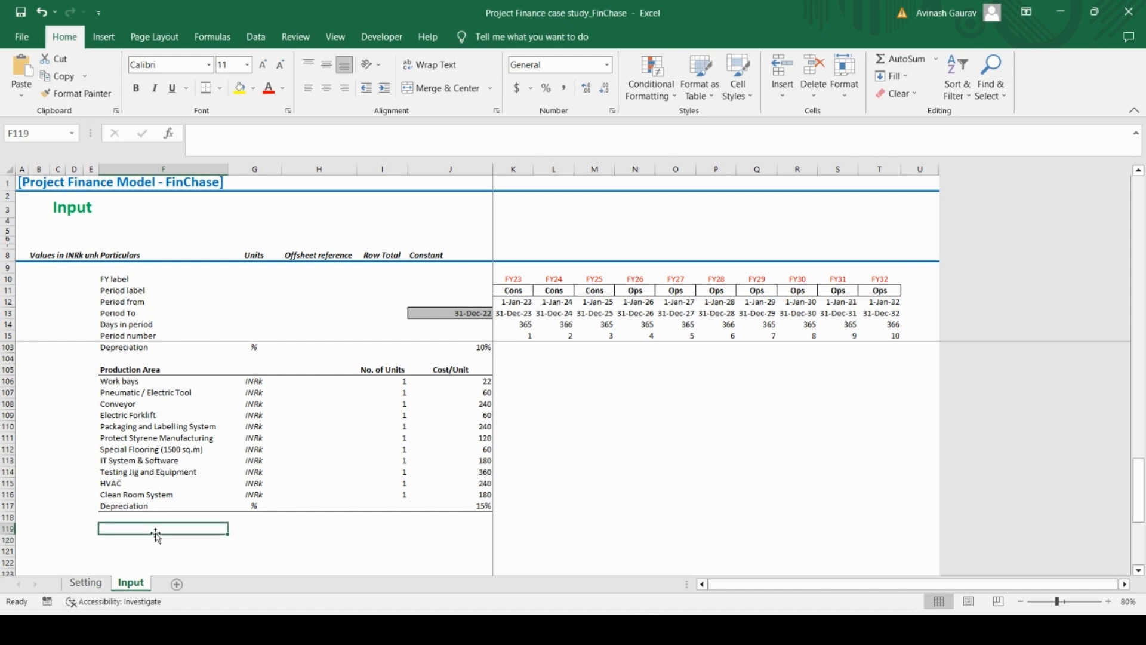
{"action": "left_click", "coordinate": [156, 537]}
{"action": "key", "text": "ctrl+v"}
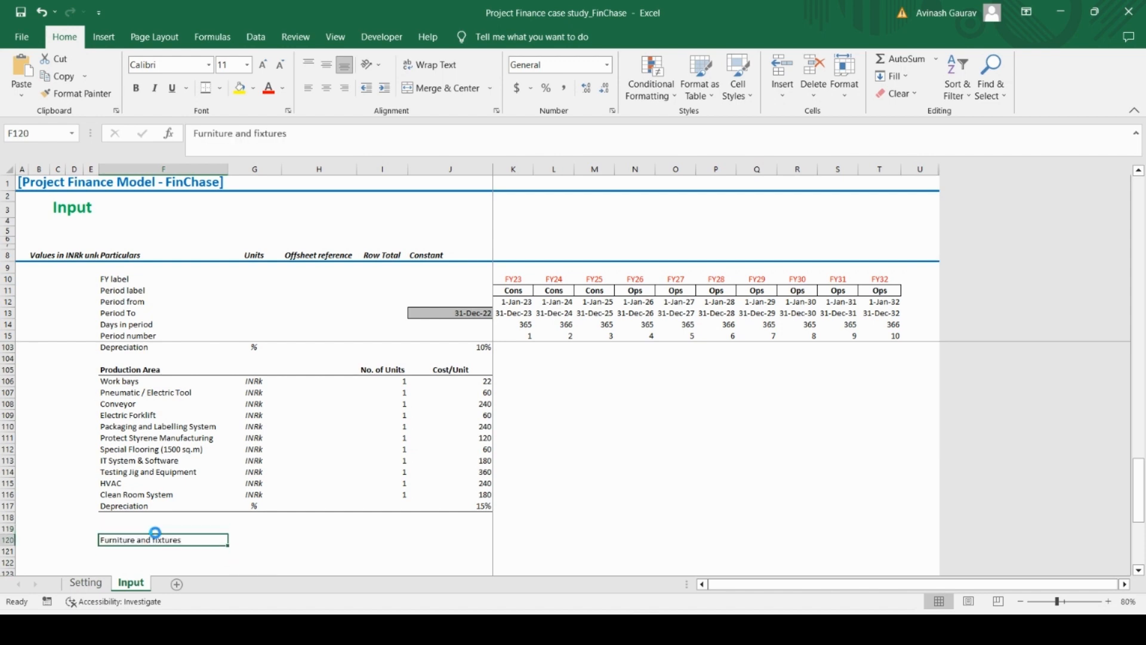
{"action": "key", "text": "ctrl+b"}
{"action": "key", "text": "Return"}
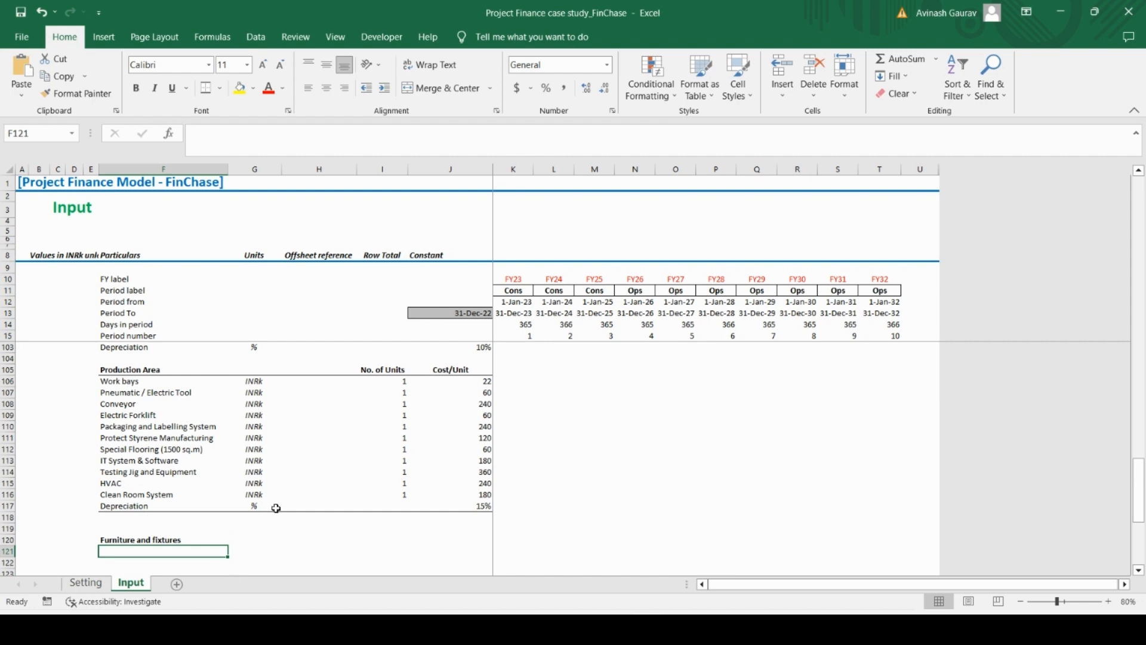
Copy the three Furniture and fixtures rows with units and amounts from the PDF and paste them into Excel starting at F121
{"action": "key", "text": "alt+Tab"}
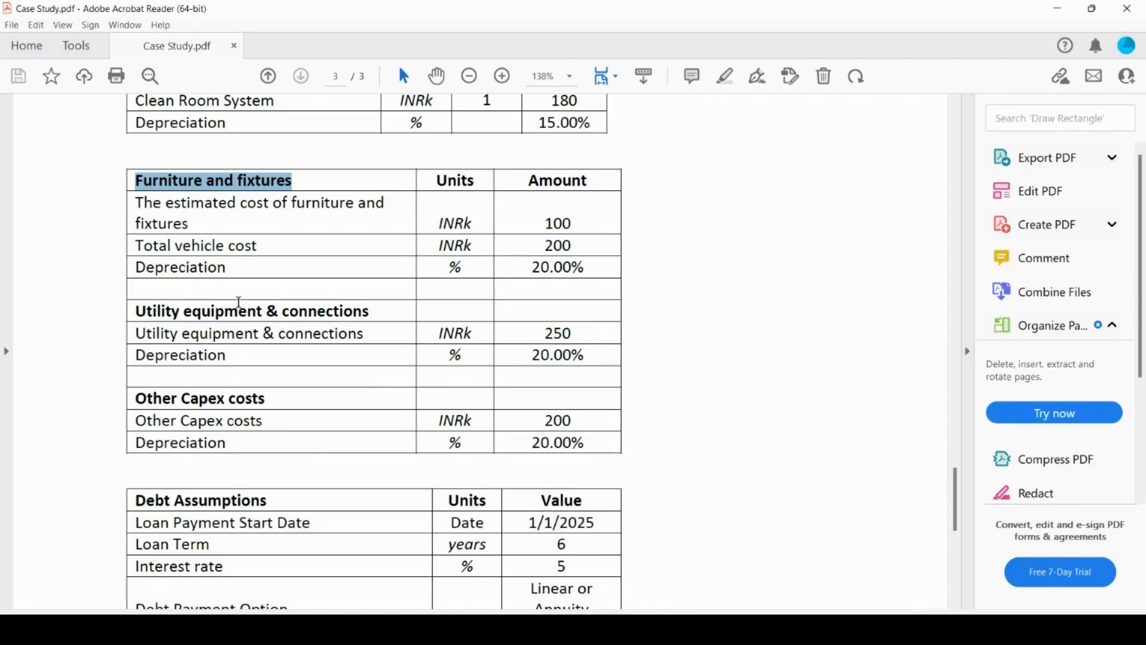
{"action": "left_click_drag", "start_coordinate": [137, 203], "coordinate": [610, 274]}
{"action": "left_click", "coordinate": [602, 277]}
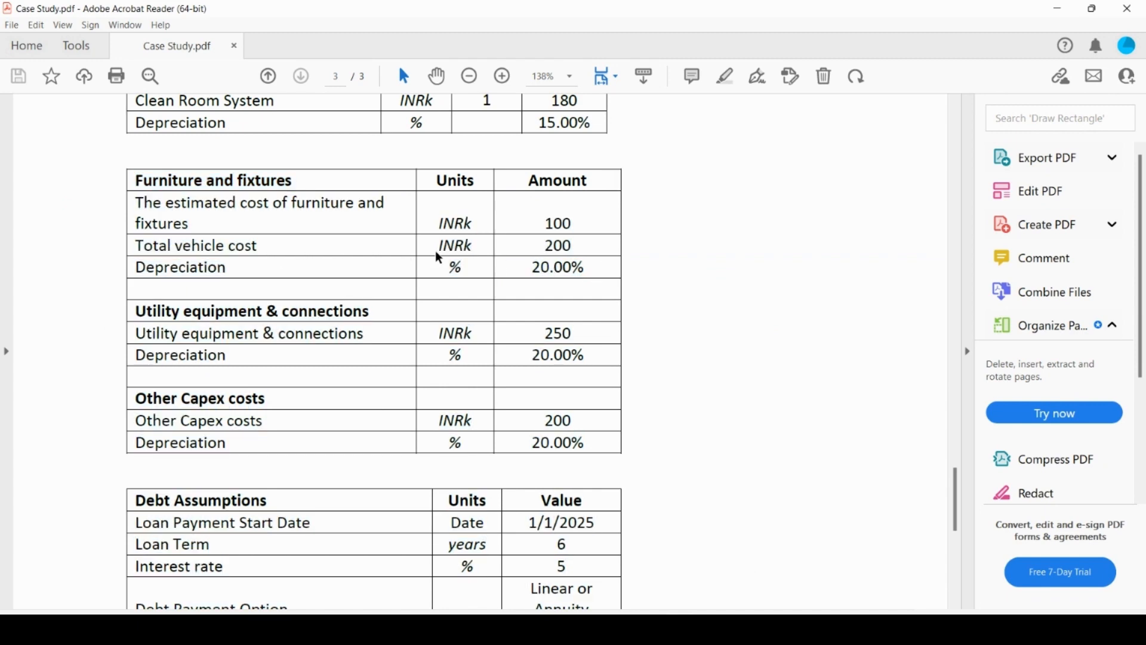
{"action": "left_click_drag", "start_coordinate": [139, 204], "coordinate": [589, 265]}
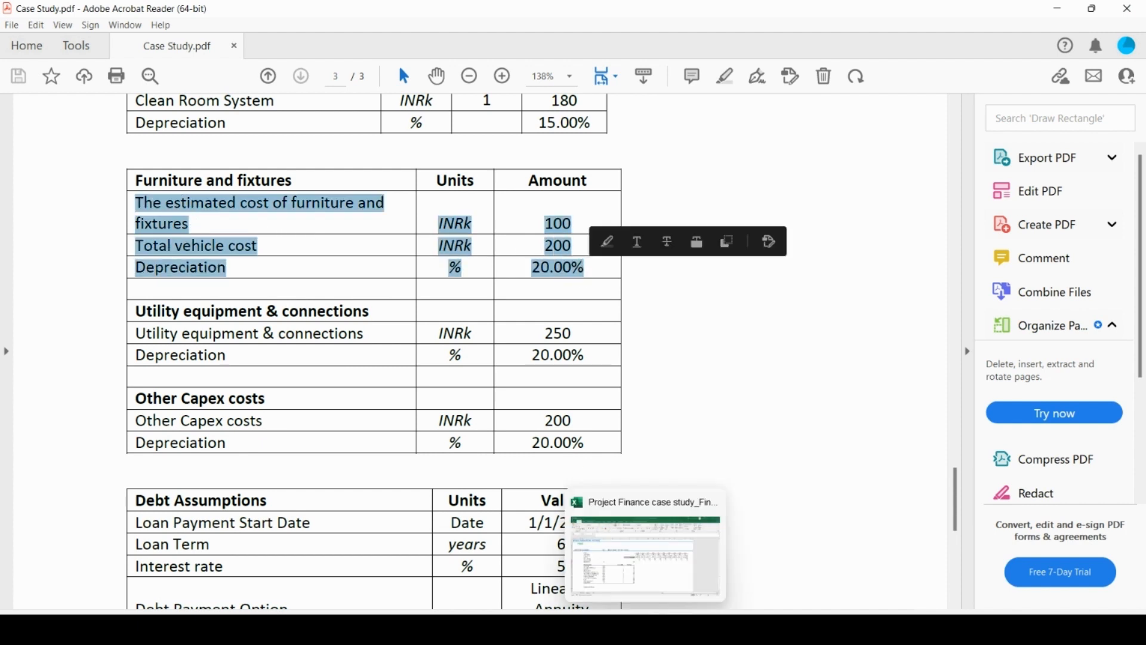
{"action": "key", "text": "alt+Tab"}
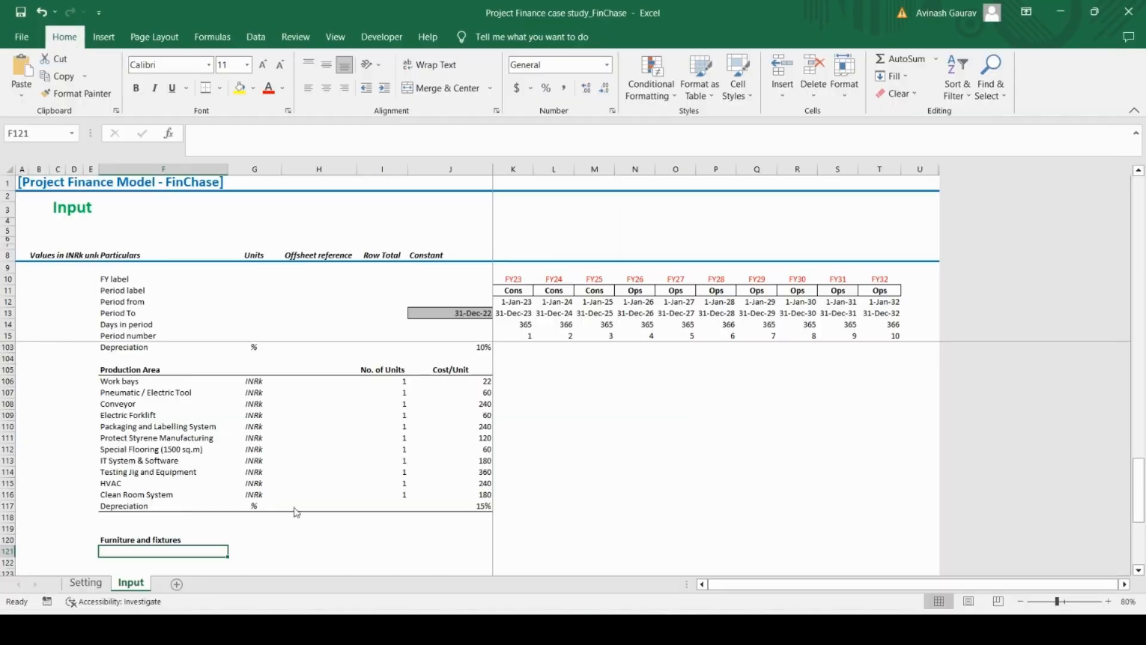
{"action": "type", "text": "The estimated cost of furniture and fixtures"}
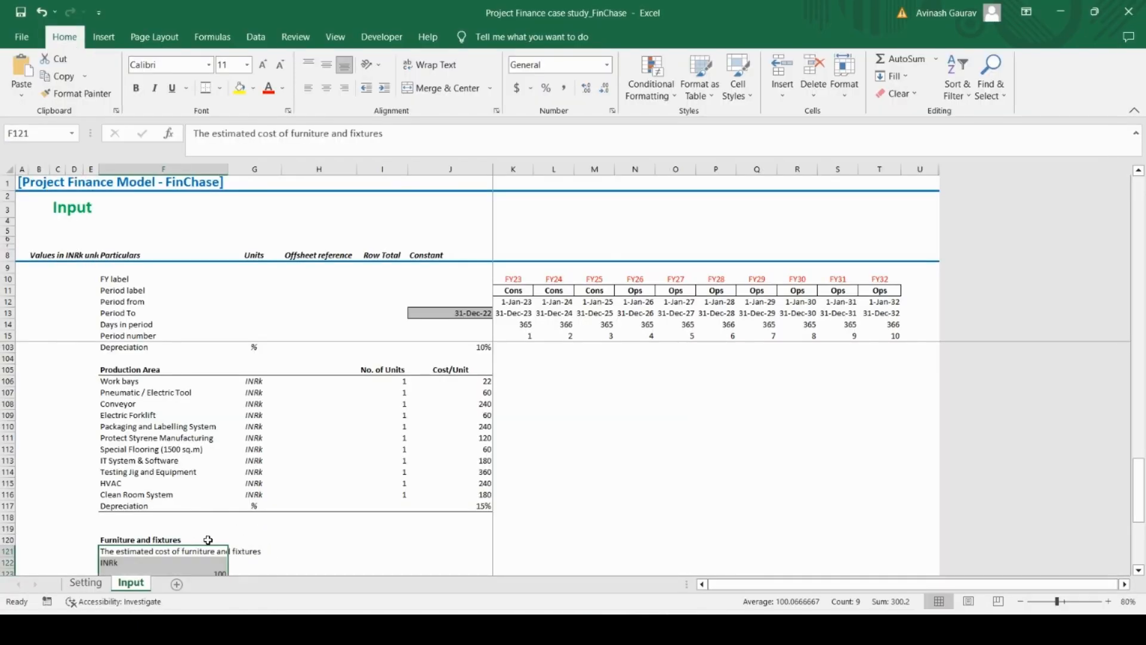
Delete the pasted unit and amount rows, keeping only the furniture cost, Total vehicle cost and Depreciation labels
{"action": "scroll", "coordinate": [216, 530], "scroll_direction": "down", "scroll_amount": 4}
{"action": "left_click", "coordinate": [157, 430]}
{"action": "key", "text": "shift+space"}
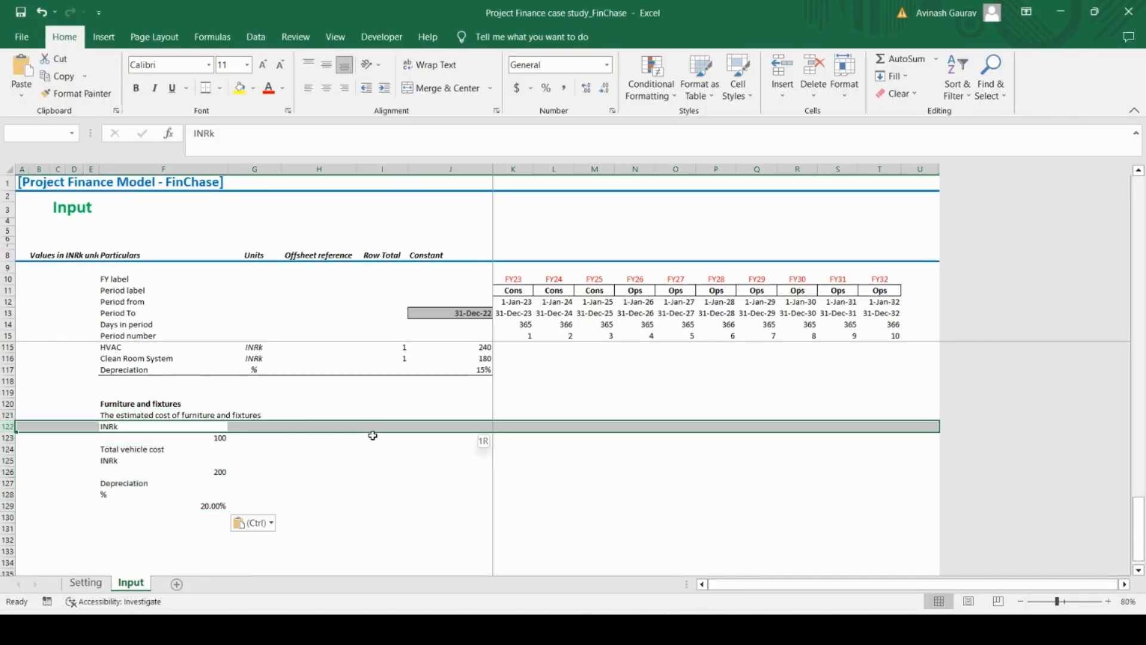
{"action": "key", "text": "shift+Down"}
{"action": "key", "text": "ctrl+minus"}
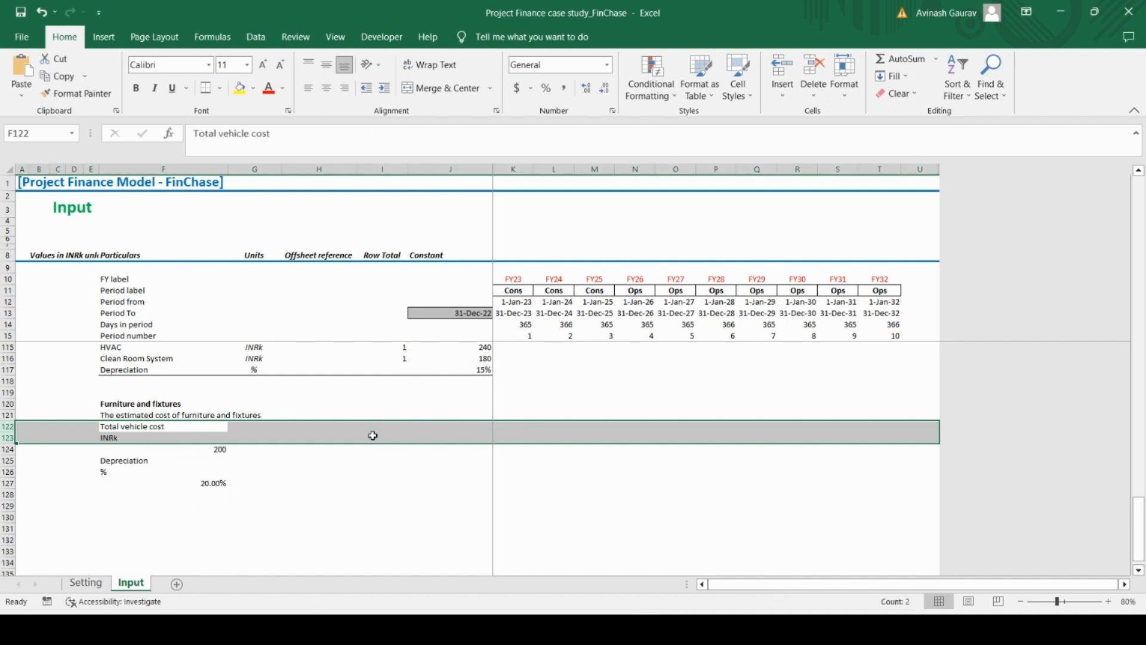
{"action": "key", "text": "Down"}
{"action": "key", "text": "shift+space"}
{"action": "key", "text": "shift+Down"}
{"action": "key", "text": "ctrl+minus"}
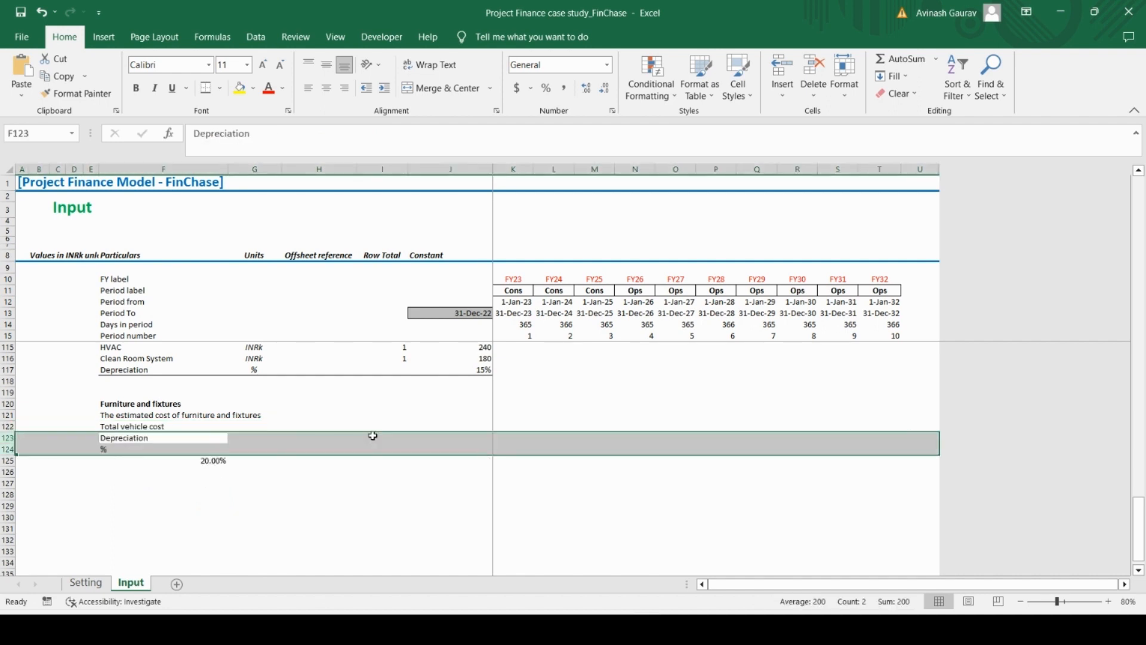
{"action": "key", "text": "Down"}
{"action": "key", "text": "shift+space"}
{"action": "key", "text": "shift+Down"}
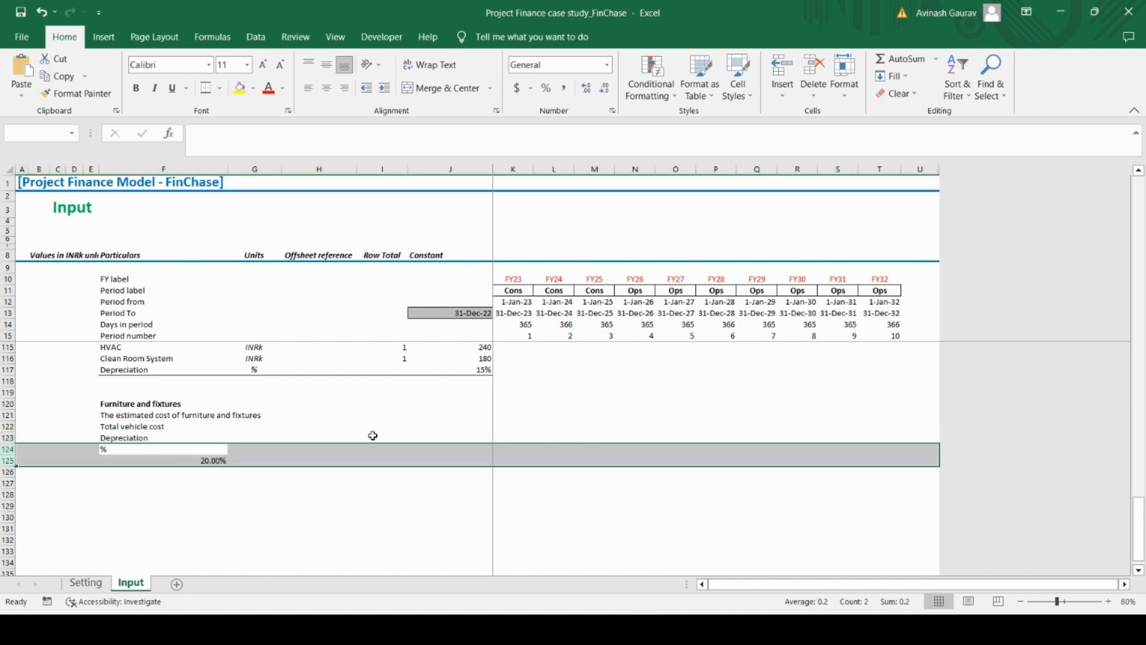
{"action": "key", "text": "ctrl+minus"}
Enter INRk as the unit for the estimated cost of furniture and fixtures in cell G121
{"action": "key", "text": "Up"}
{"action": "key", "text": "Up"}
{"action": "key", "text": "Up"}
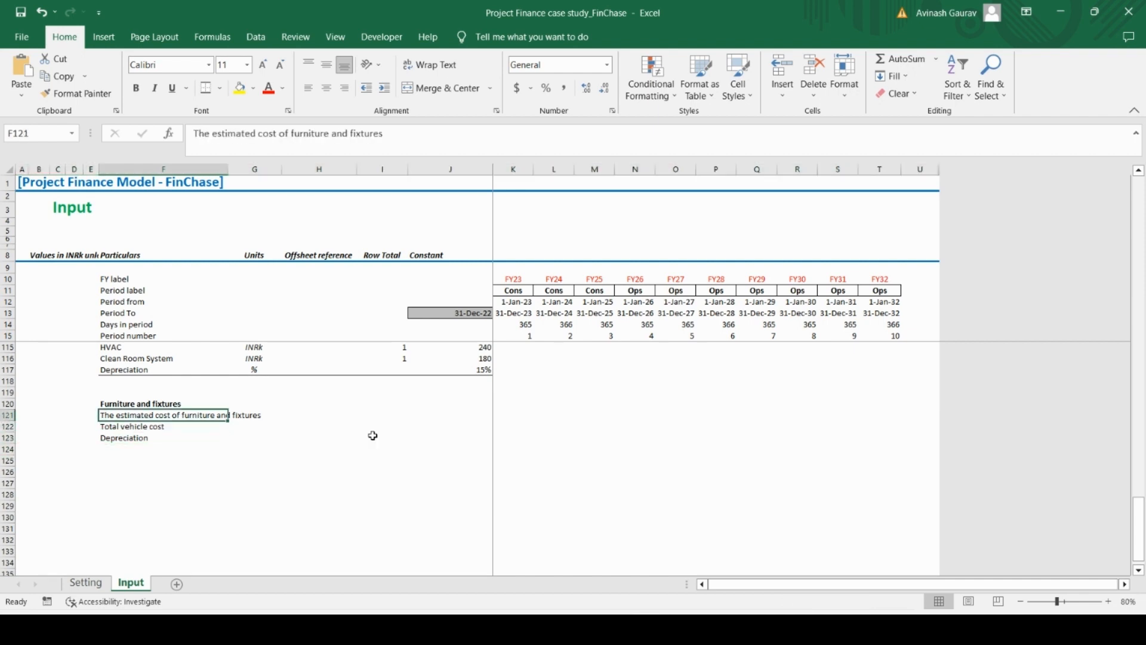
{"action": "key", "text": "Right"}
{"action": "key", "text": "Right"}
{"action": "key", "text": "Left"}
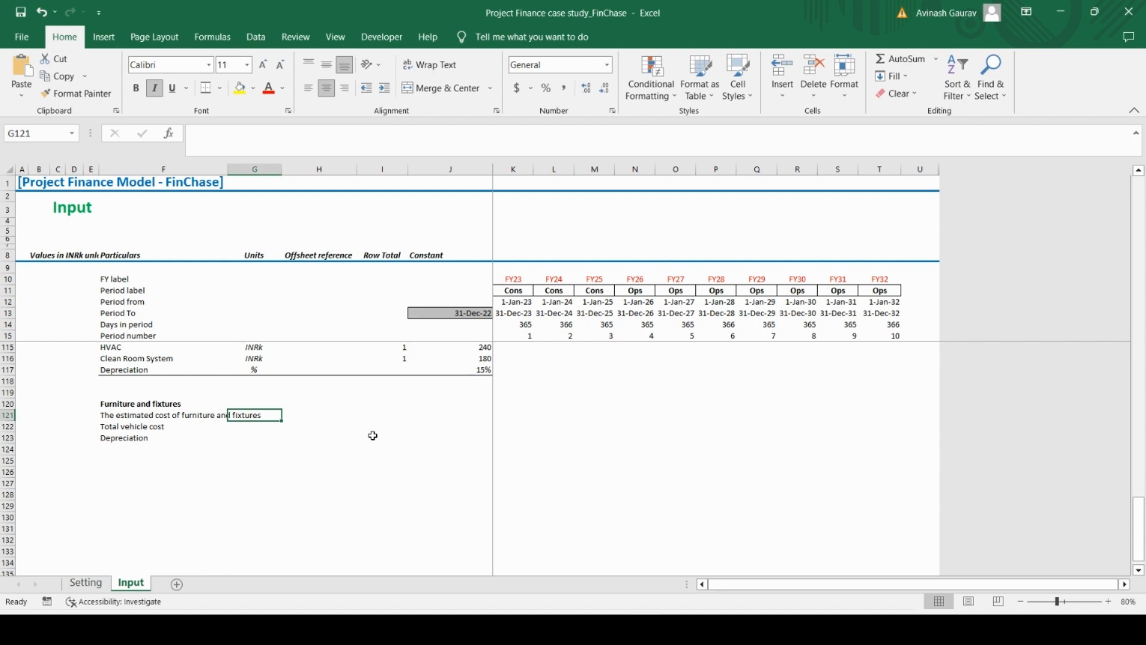
{"action": "key", "text": "Caps_Lock"}
{"action": "type", "text": "INR"}
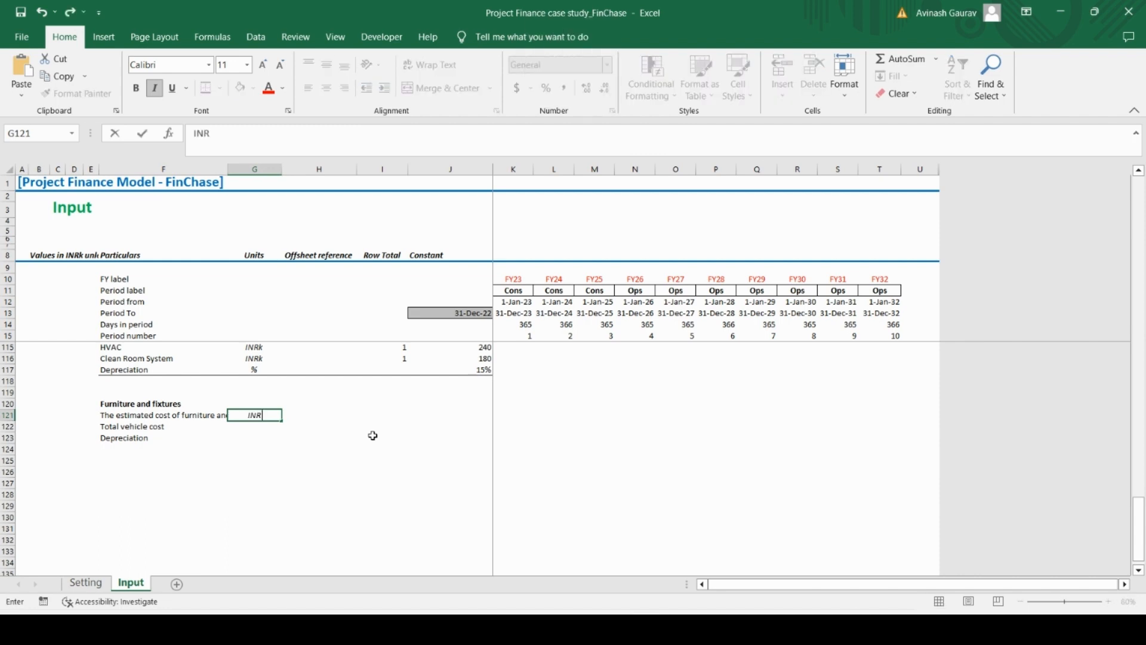
{"action": "key", "text": "Caps_Lock"}
{"action": "type", "text": "k"}
{"action": "key", "text": "Return"}
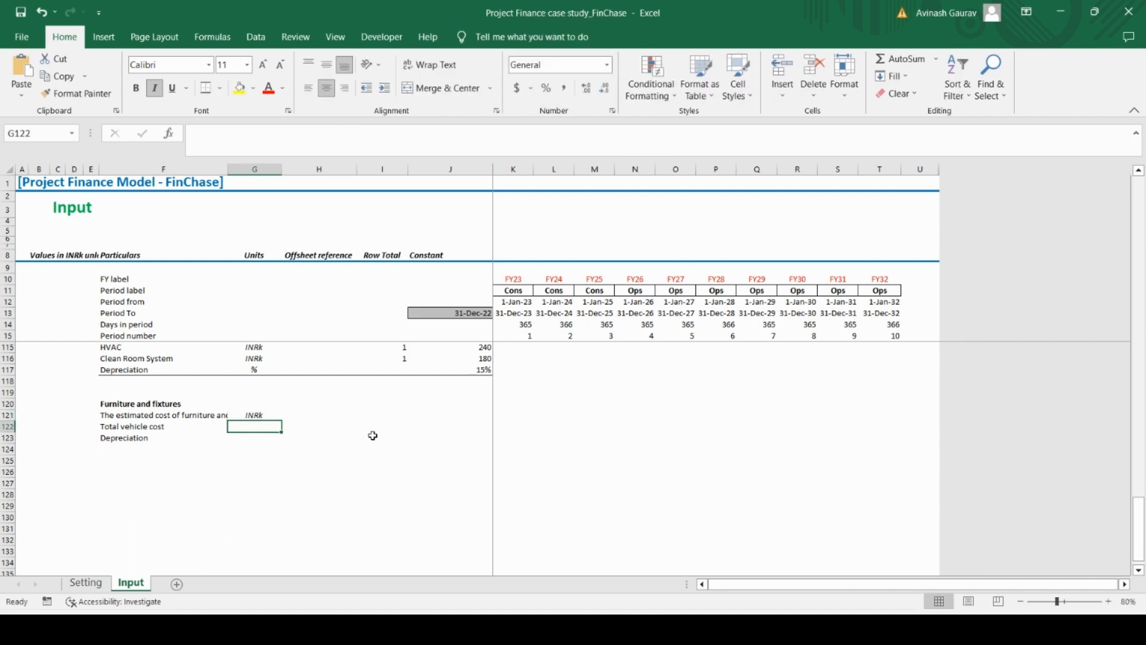
Fill in the Furniture and fixtures units: INRk for Total vehicle cost in G122 and % for Depreciation in G123
{"action": "key", "text": "Up"}
{"action": "key", "text": "ctrl+c"}
{"action": "key", "text": "Down"}
{"action": "key", "text": "ctrl+v"}
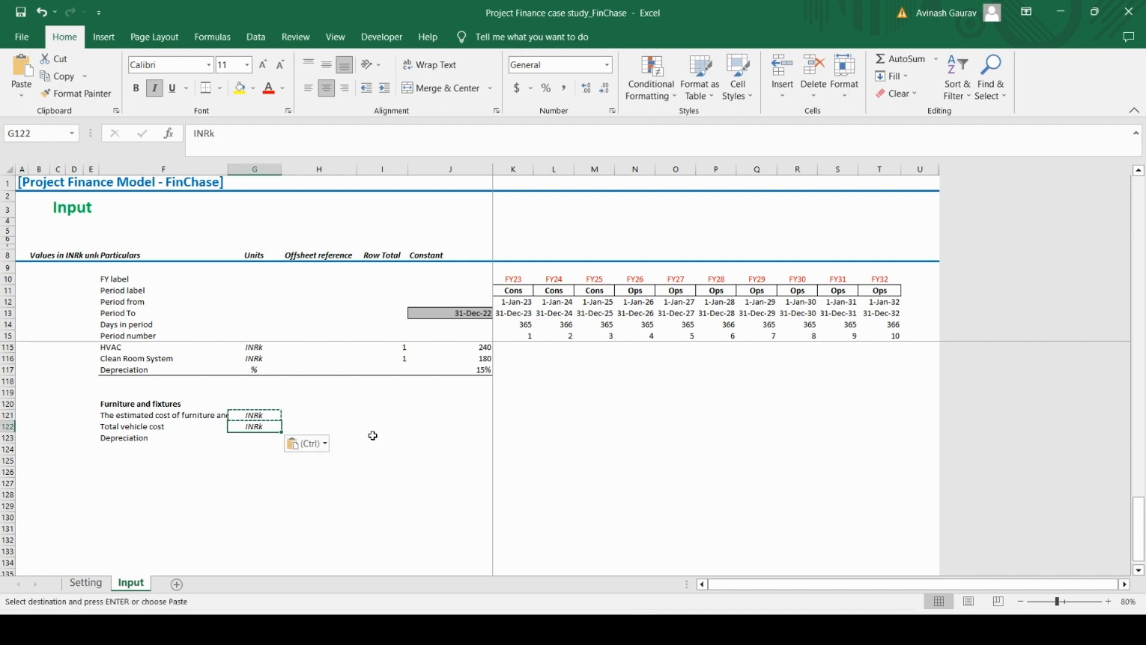
{"action": "key", "text": "Down"}
{"action": "type", "text": "%"}
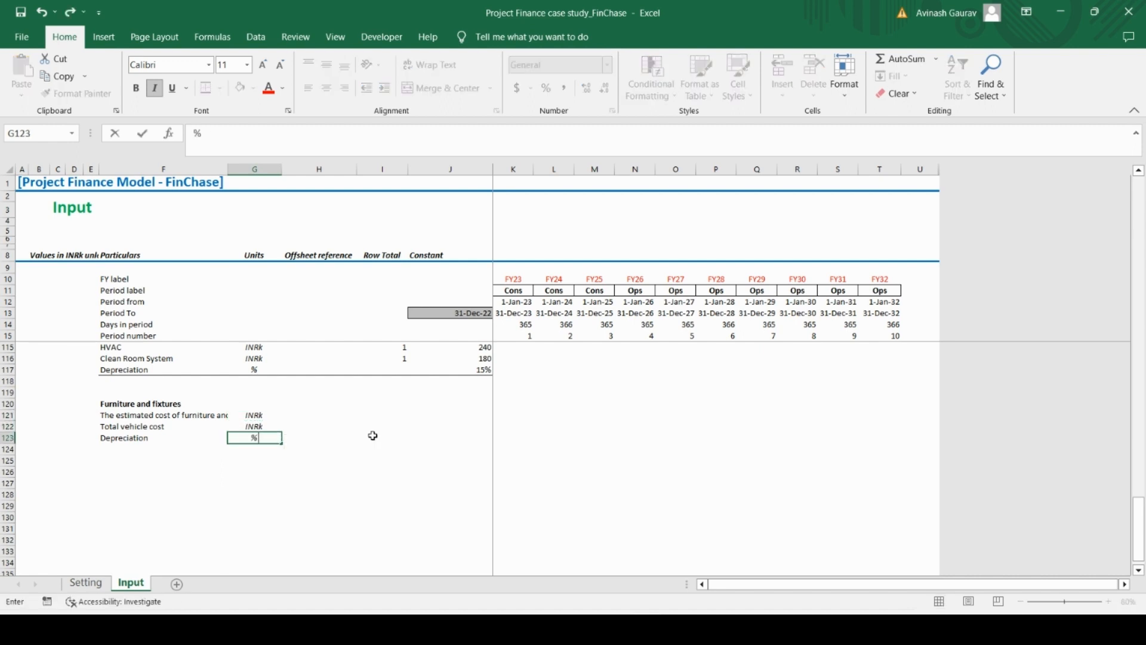
Enter the Furniture and fixtures constants from the PDF in J121:J123: 100 for furniture cost, 200 for Total vehicle cost and 20% for Depreciation
{"action": "key", "text": "Up"}
{"action": "key", "text": "Up"}
{"action": "key", "text": "Right"}
{"action": "key", "text": "Right"}
{"action": "key", "text": "Right"}
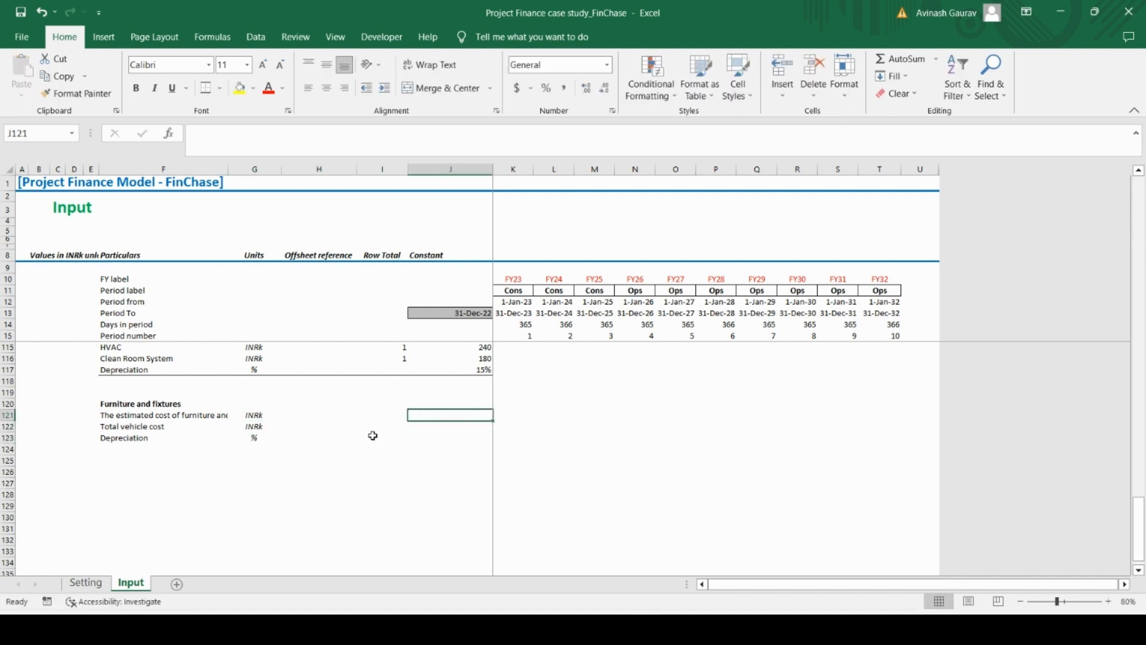
{"action": "key", "text": "alt+Tab"}
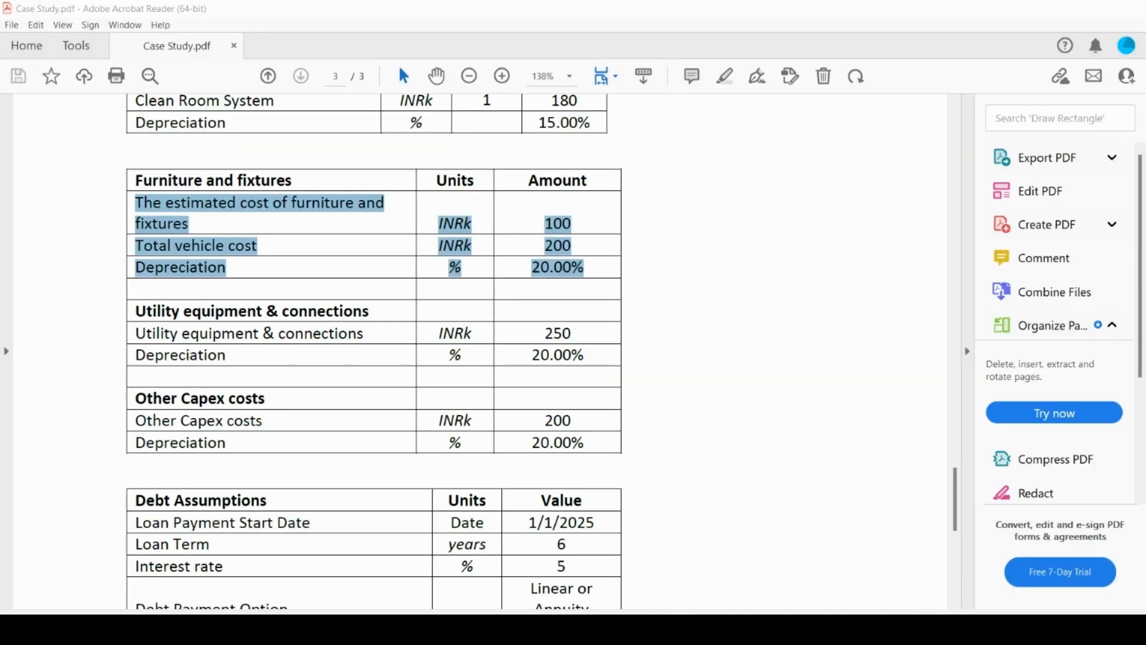
{"action": "key", "text": "alt+Tab"}
{"action": "type", "text": "100"}
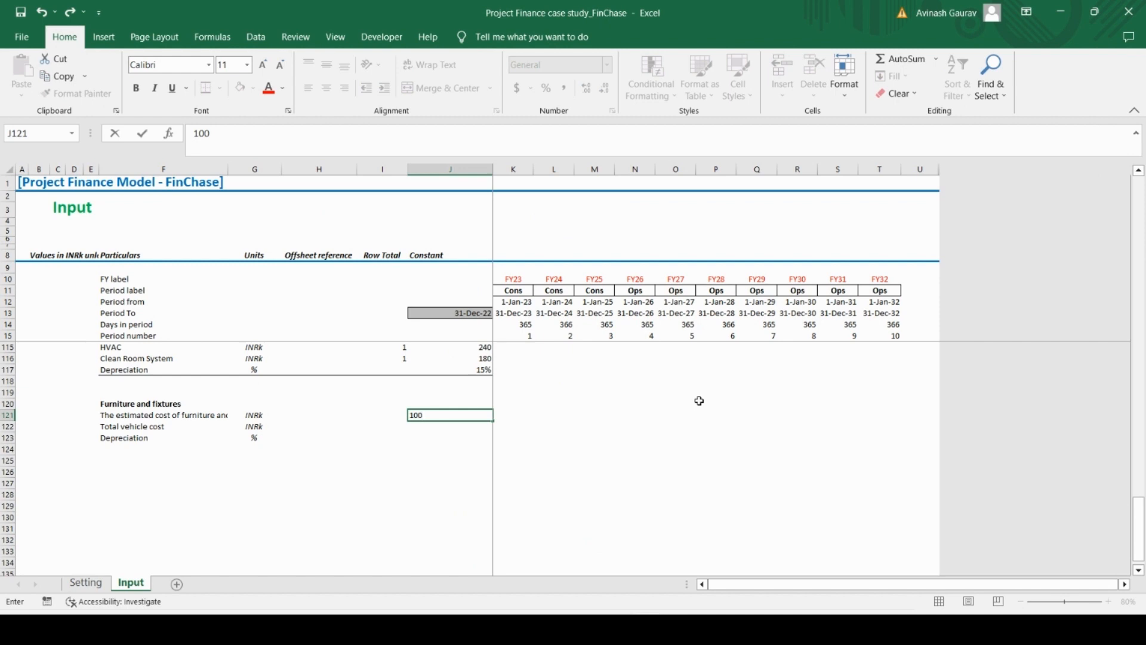
{"action": "key", "text": "Return"}
{"action": "type", "text": "200"}
{"action": "key", "text": "Return"}
{"action": "type", "text": "20"}
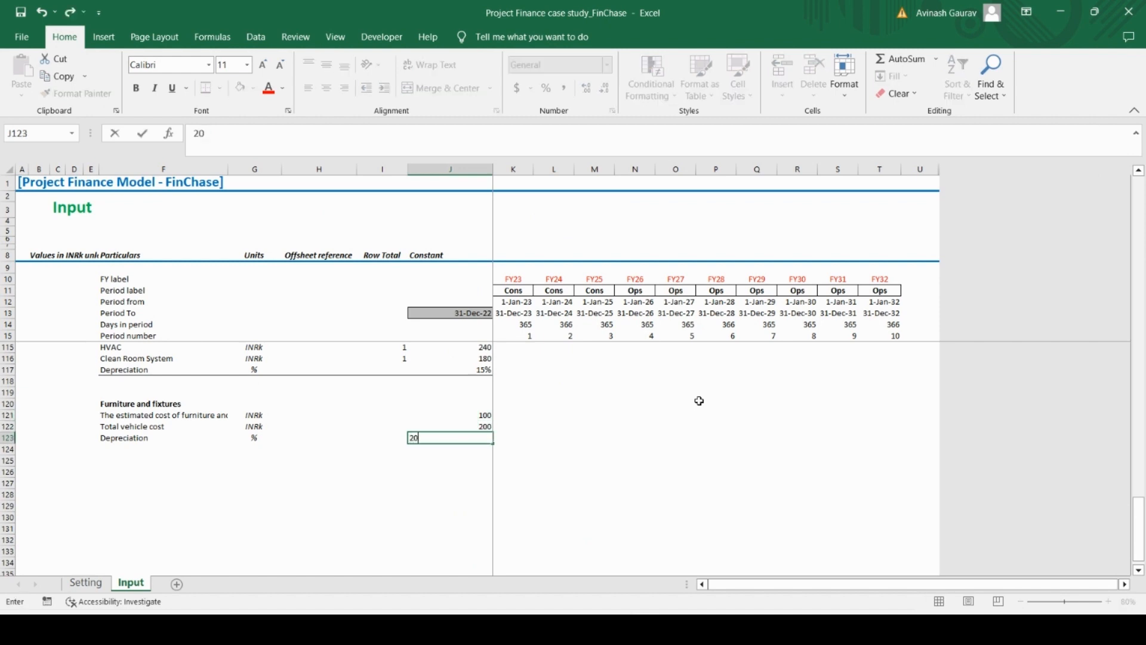
{"action": "key", "text": "Return"}
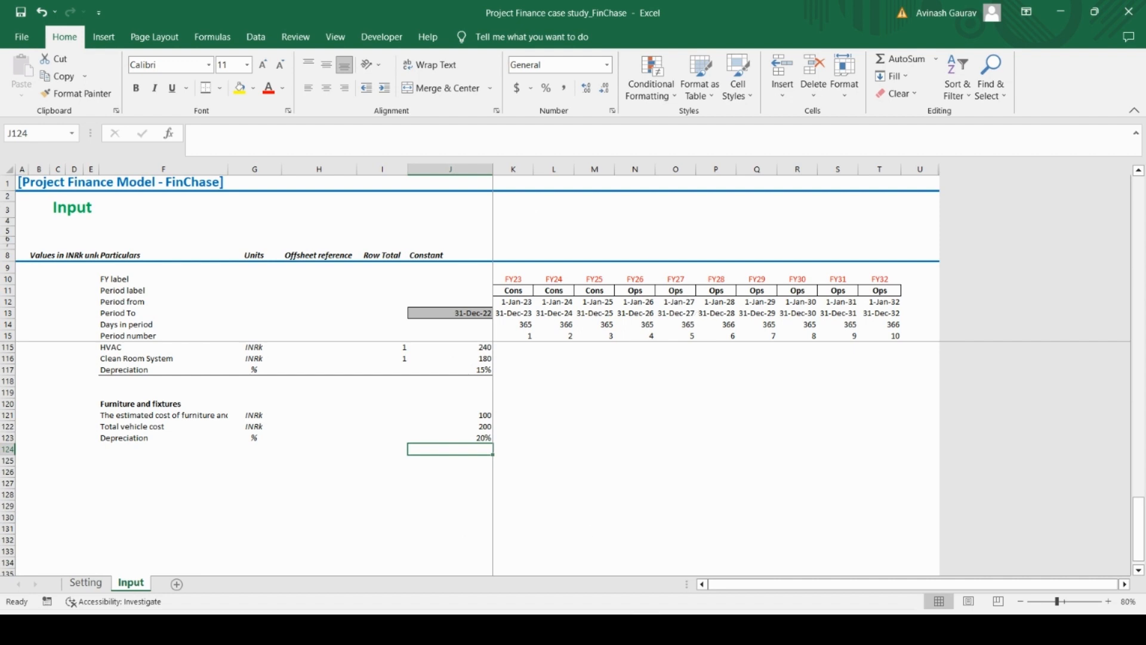
Copy the Utility equipment & connections heading from the PDF and paste it into Excel cells F125 and F126
{"action": "key", "text": "alt+Tab"}
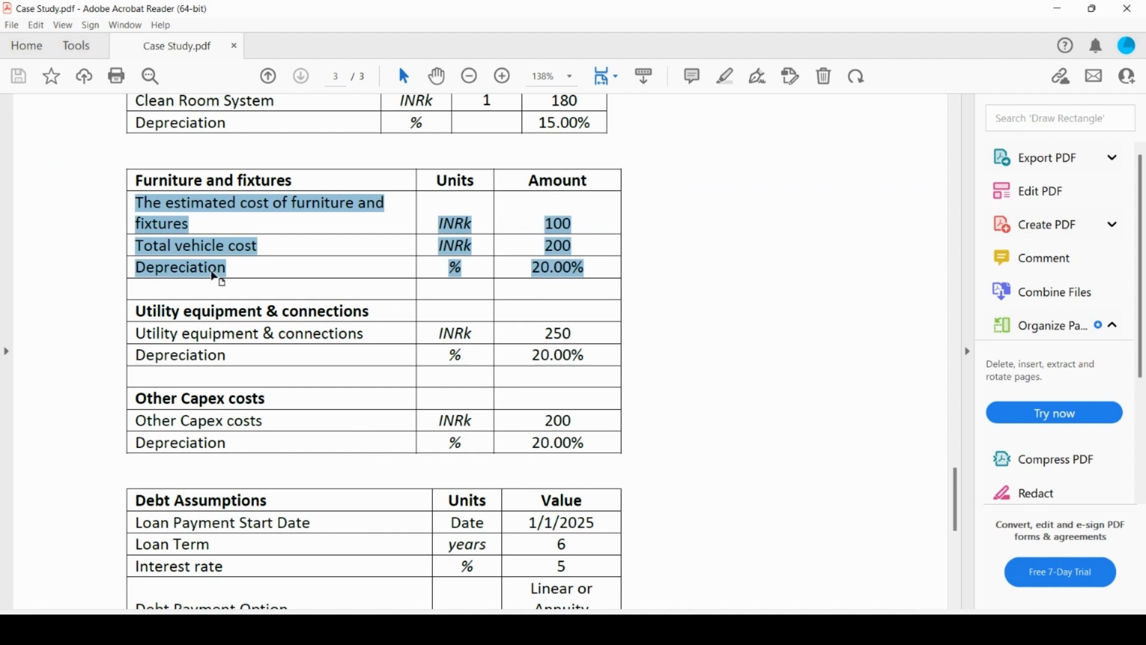
{"action": "left_click_drag", "start_coordinate": [135, 313], "coordinate": [338, 322]}
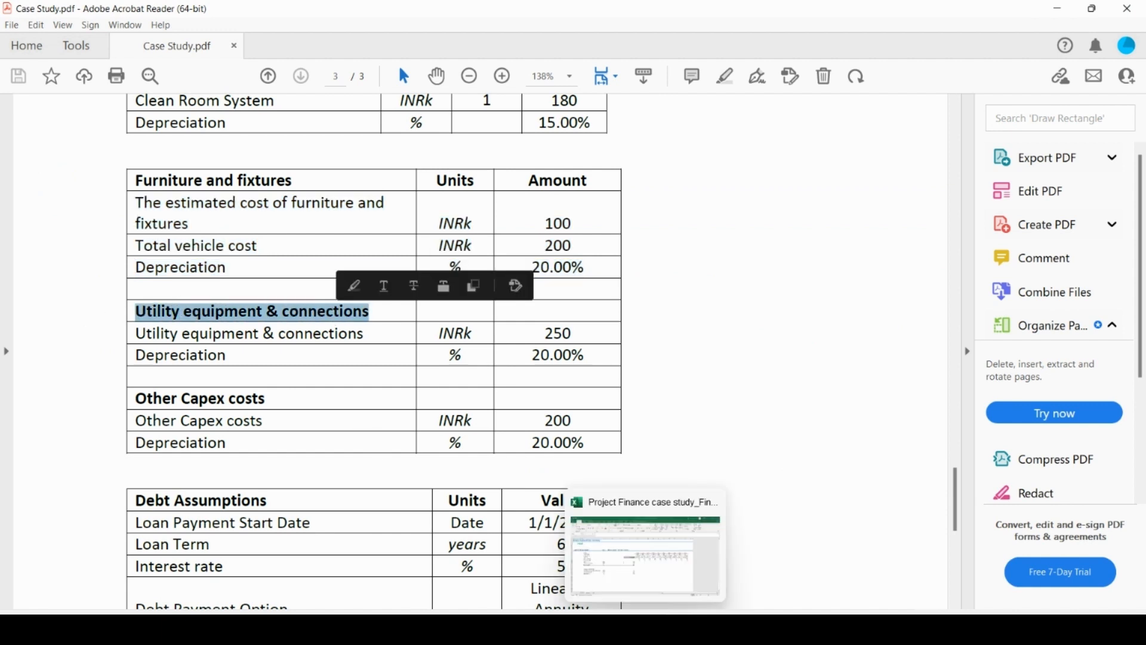
{"action": "left_click", "coordinate": [647, 630]}
{"action": "left_click", "coordinate": [123, 451]}
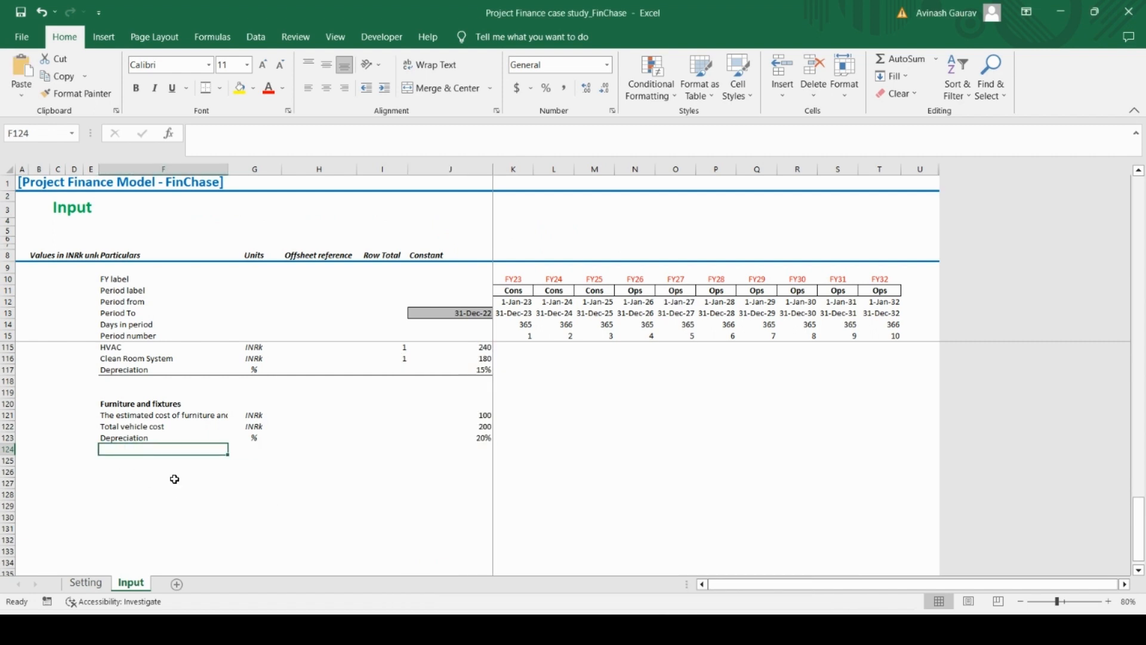
{"action": "left_click", "coordinate": [178, 462]}
{"action": "key", "text": "ctrl+v"}
{"action": "left_click", "coordinate": [144, 477]}
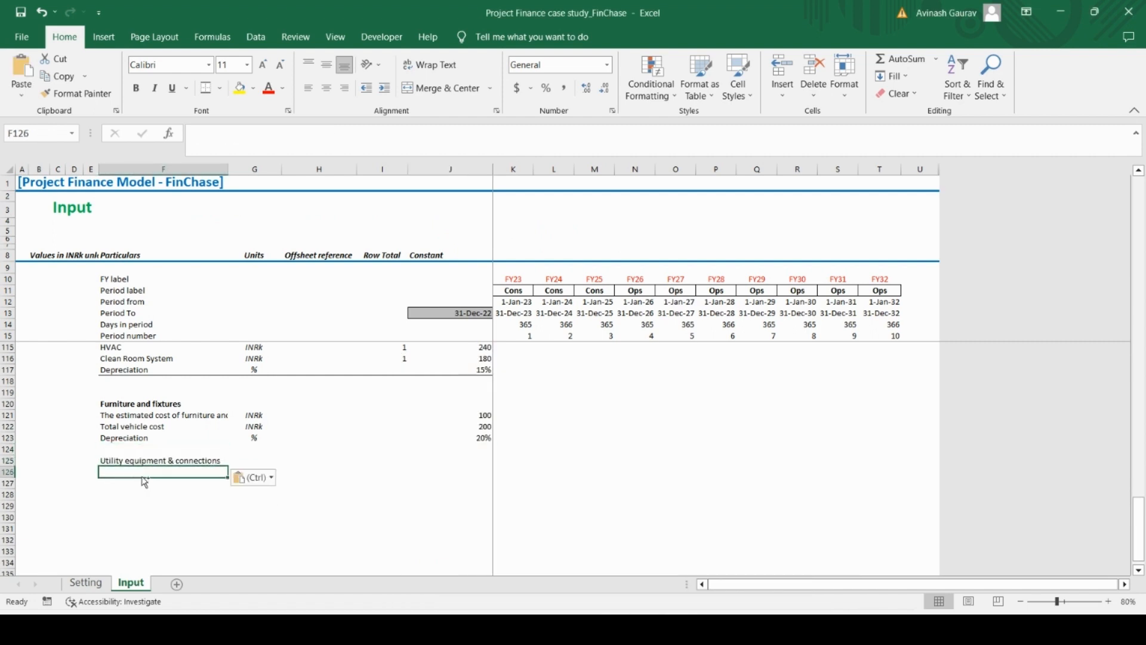
{"action": "key", "text": "ctrl+v"}
Copy the Depreciation label from F123 into F127, below the Utility equipment & connections label
{"action": "left_click", "coordinate": [162, 438]}
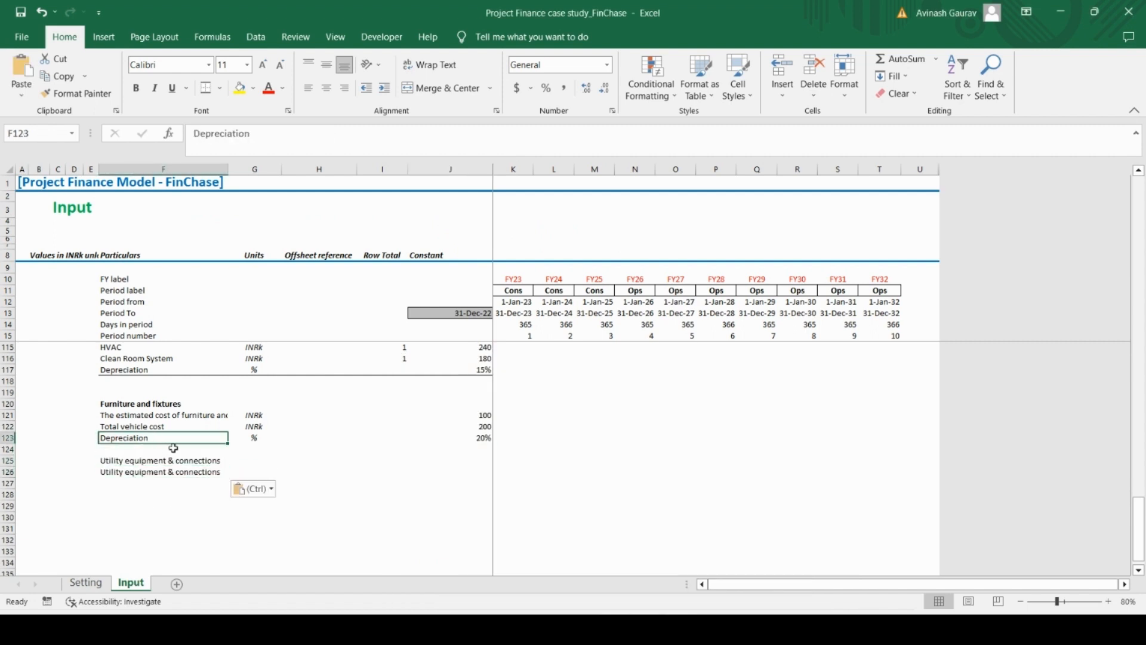
{"action": "key", "text": "ctrl+c"}
{"action": "left_click", "coordinate": [144, 481]}
{"action": "key", "text": "ctrl+c"}
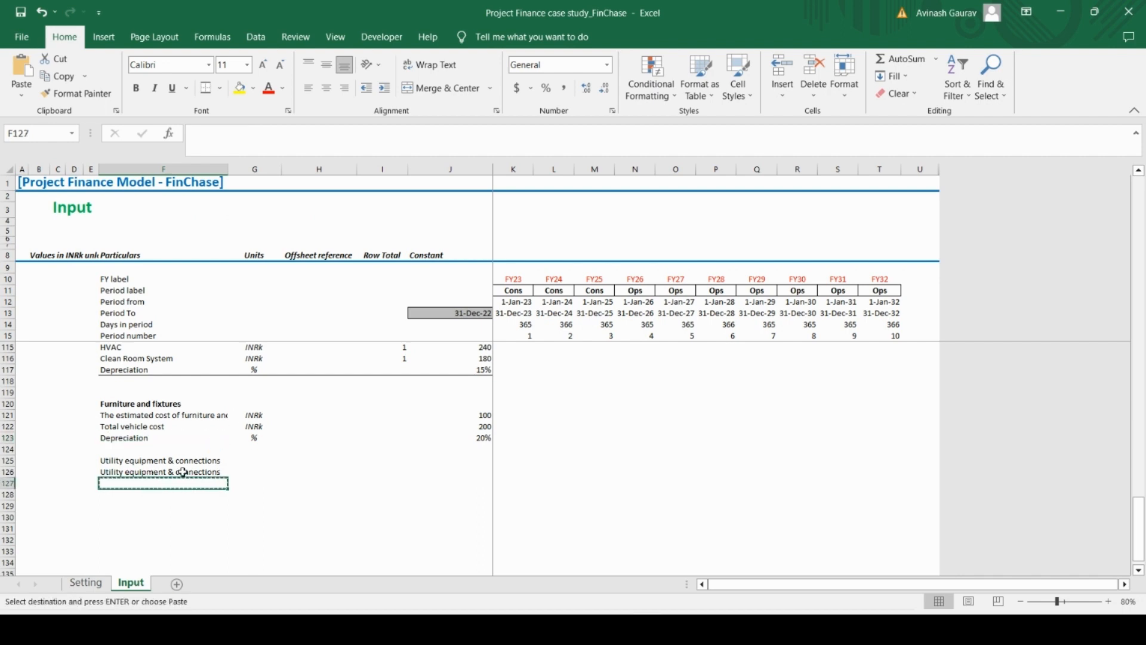
{"action": "left_click", "coordinate": [147, 441]}
{"action": "key", "text": "ctrl+c"}
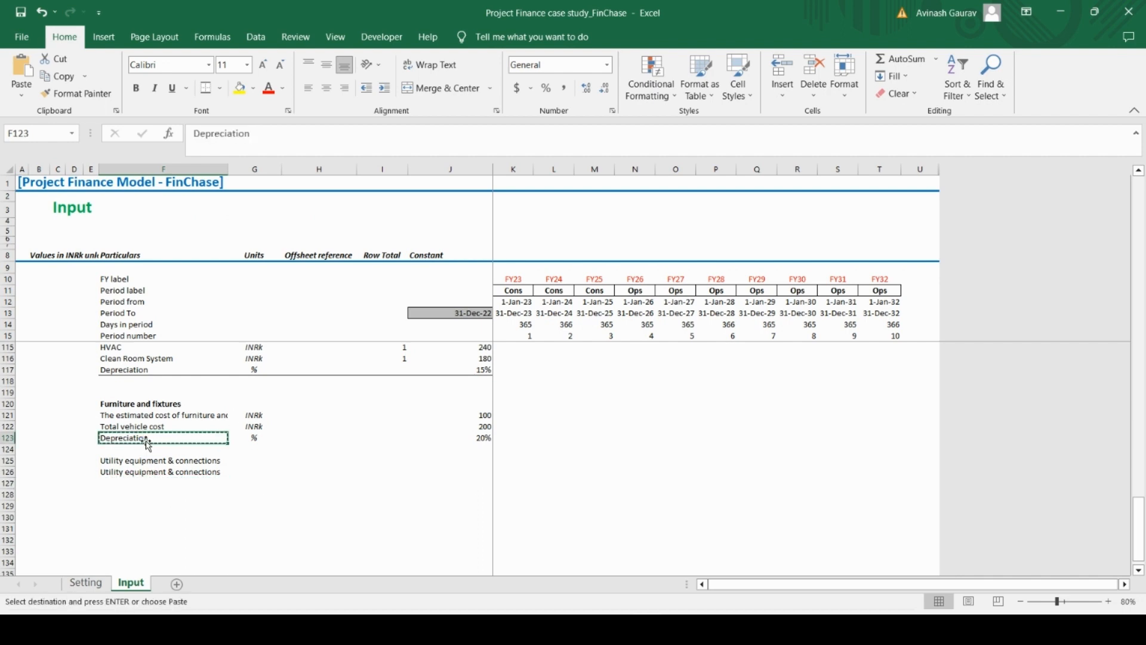
{"action": "key", "text": "Down"}
{"action": "key", "text": "Down"}
{"action": "key", "text": "Down"}
{"action": "key", "text": "Down"}
{"action": "key", "text": "ctrl+v"}
Copy the INRk and % units from G122:G123 into G126:G127 for the Utility equipment & connections rows
{"action": "key", "text": "Up"}
{"action": "key", "text": "Up"}
{"action": "key", "text": "Up"}
{"action": "key", "text": "Up"}
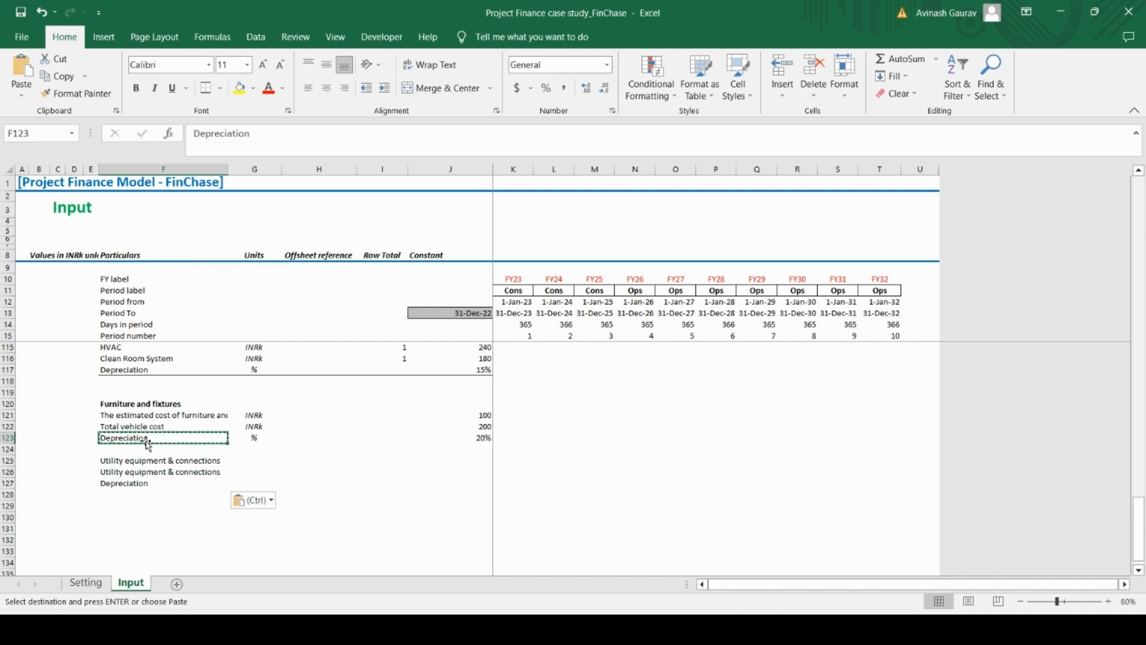
{"action": "key", "text": "Right"}
{"action": "key", "text": "Up"}
{"action": "key", "text": "shift+Down"}
{"action": "key", "text": "ctrl+c"}
{"action": "key", "text": "Down"}
{"action": "key", "text": "Down"}
{"action": "key", "text": "Down"}
{"action": "key", "text": "Down"}
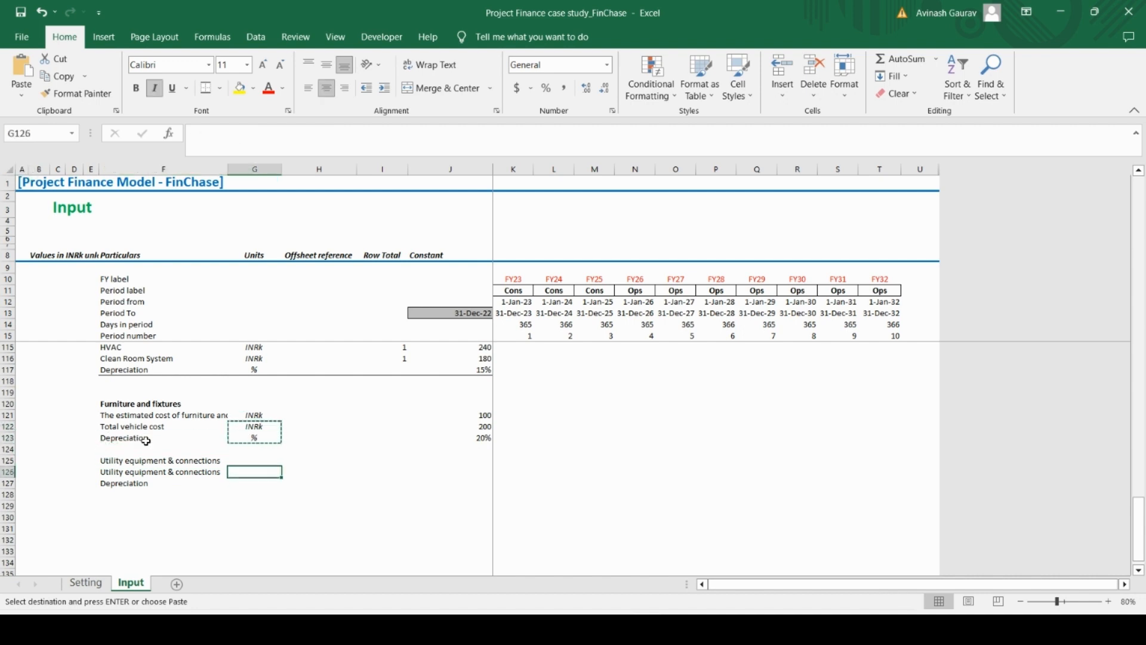
{"action": "key", "text": "ctrl+v"}
Make the Utility equipment & connections heading in F125 bold
{"action": "key", "text": "Down"}
{"action": "key", "text": "Left"}
{"action": "key", "text": "Left"}
{"action": "key", "text": "Right"}
{"action": "key", "text": "Up"}
{"action": "key", "text": "Up"}
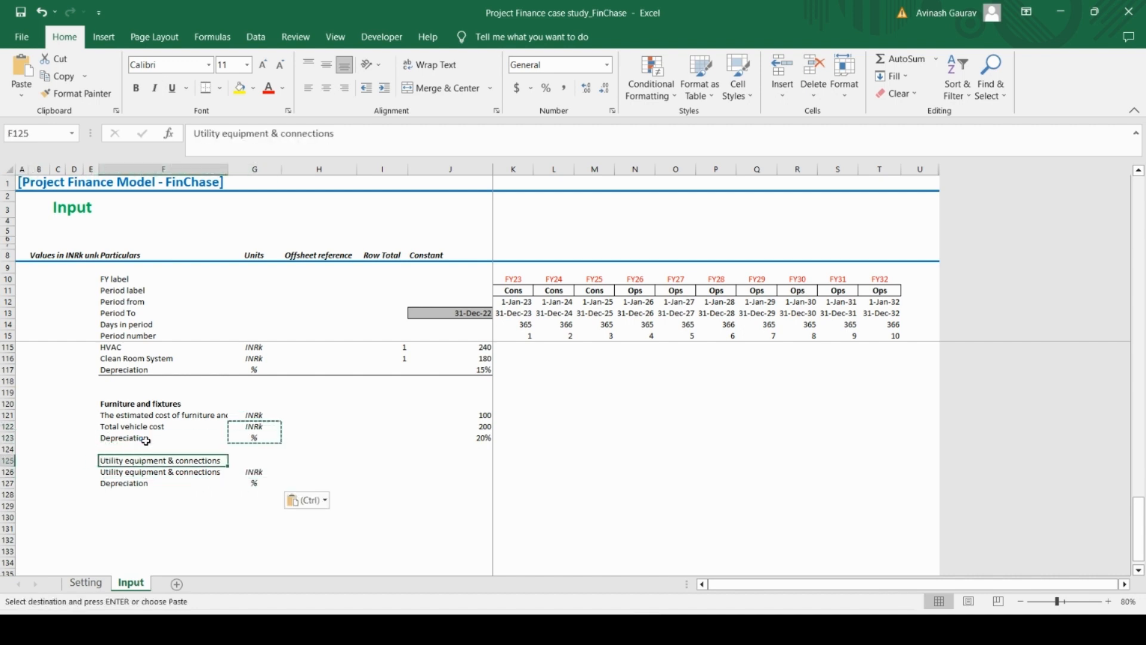
{"action": "key", "text": "ctrl+b"}
Enter the Utility equipment & connections constants from the PDF: 250 in J126 and 20% Depreciation in J127
{"action": "key", "text": "Down"}
{"action": "key", "text": "Down"}
{"action": "key", "text": "Up"}
{"action": "key", "text": "Right"}
{"action": "key", "text": "Right"}
{"action": "key", "text": "Right"}
{"action": "key", "text": "Right"}
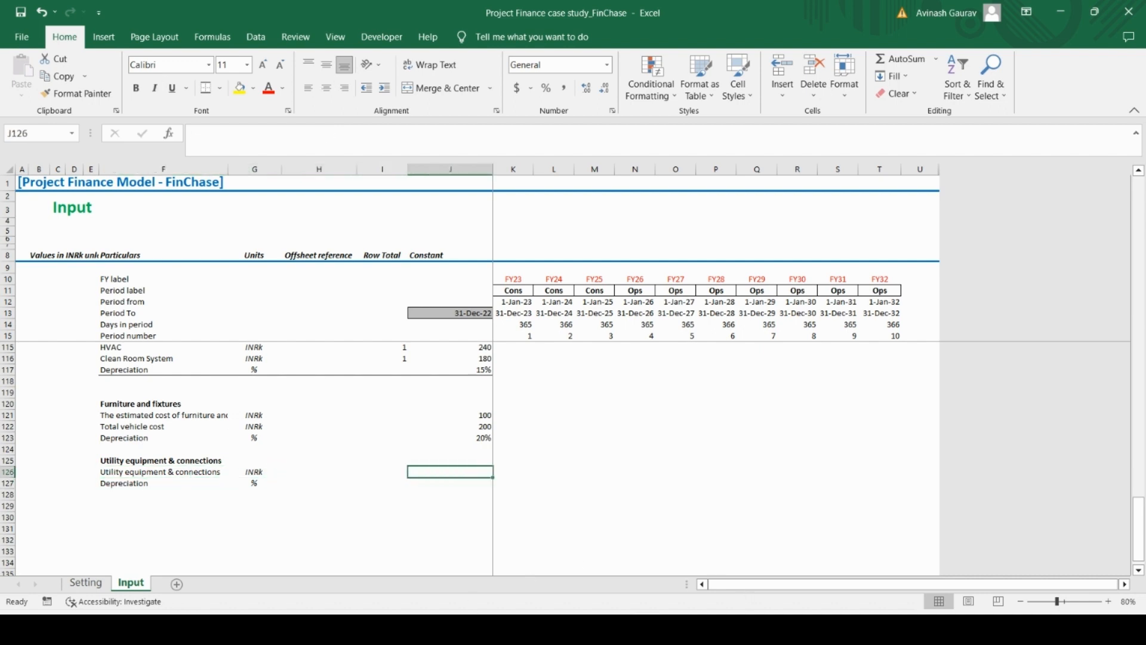
{"action": "left_click", "coordinate": [679, 630]}
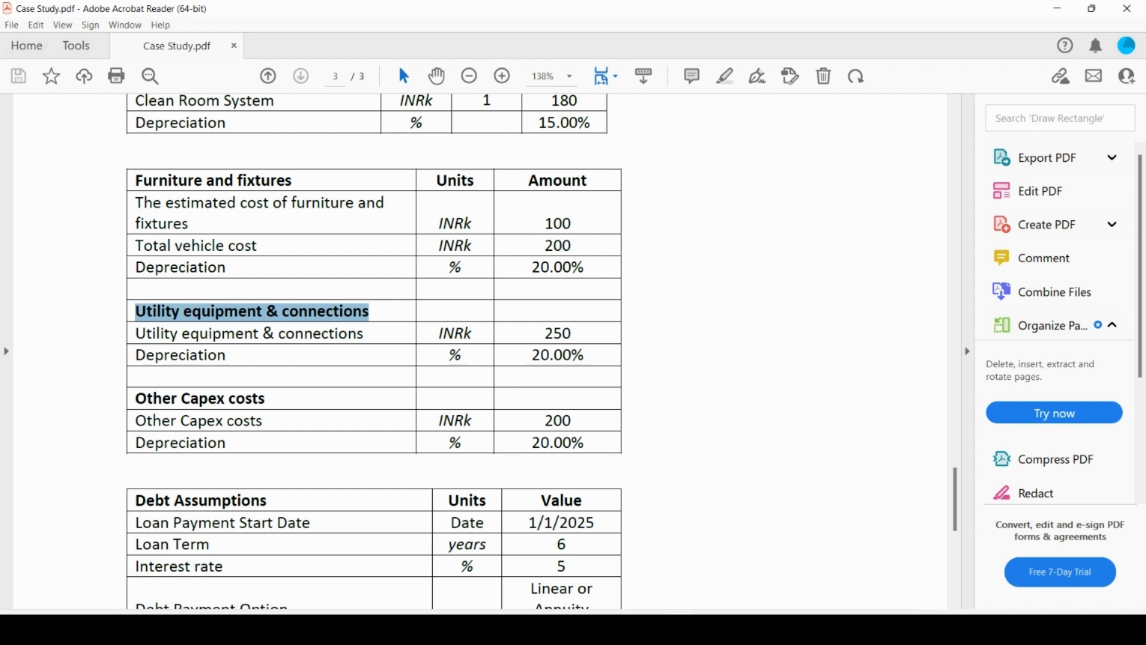
{"action": "key", "text": "alt+Tab"}
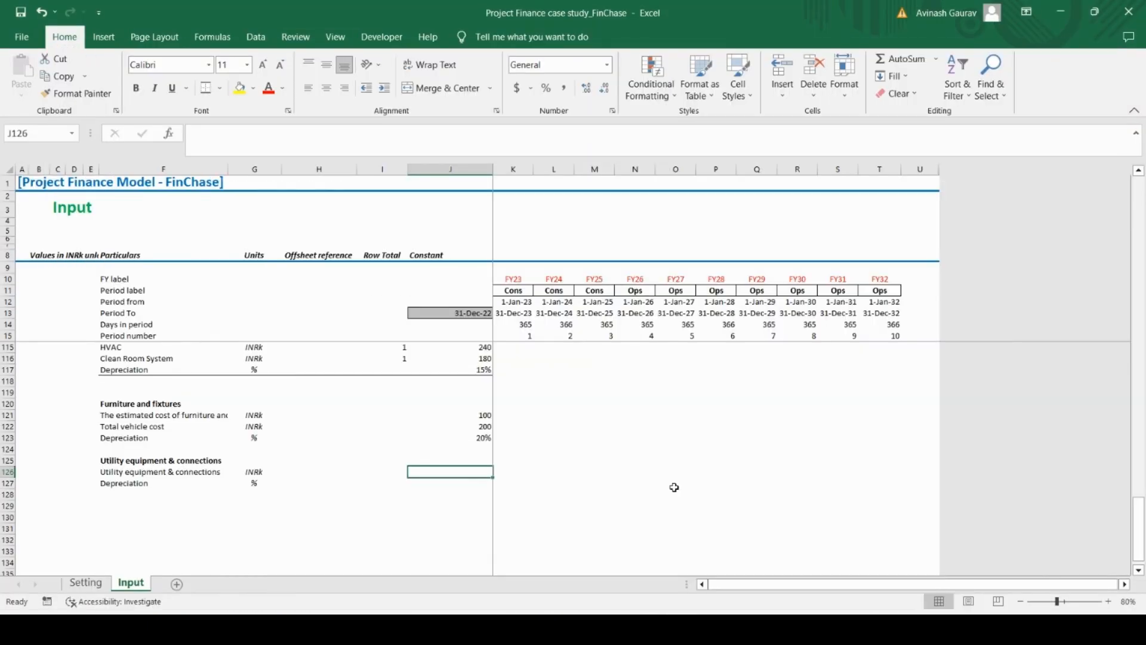
{"action": "type", "text": "250"}
{"action": "key", "text": "Return"}
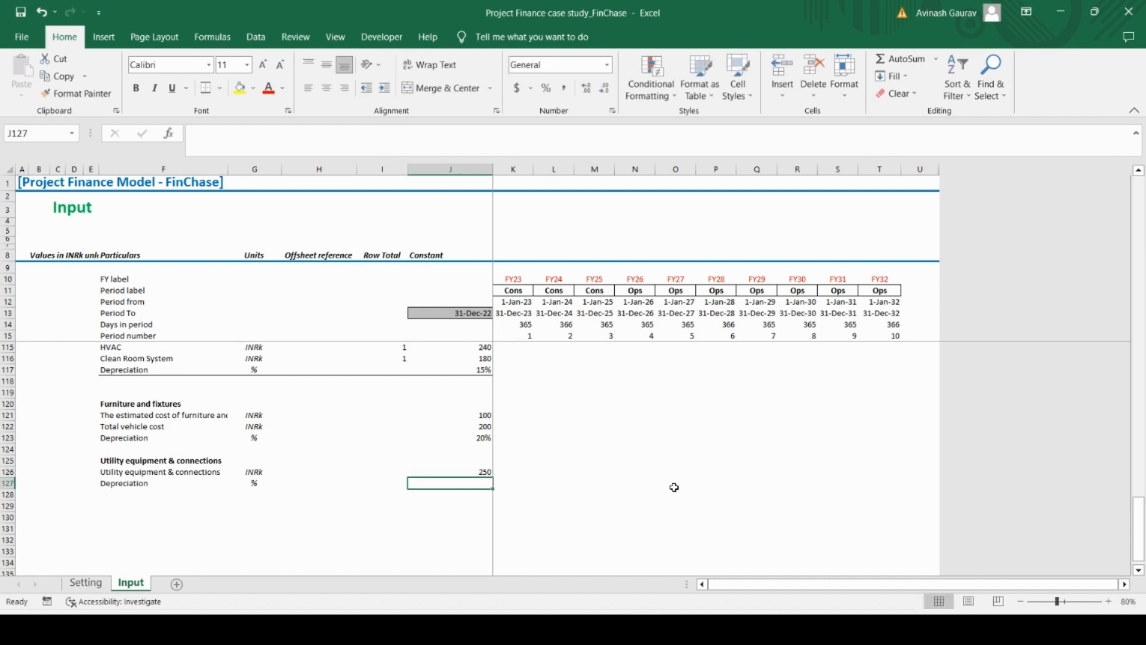
{"action": "type", "text": "20"}
{"action": "key", "text": "Return"}
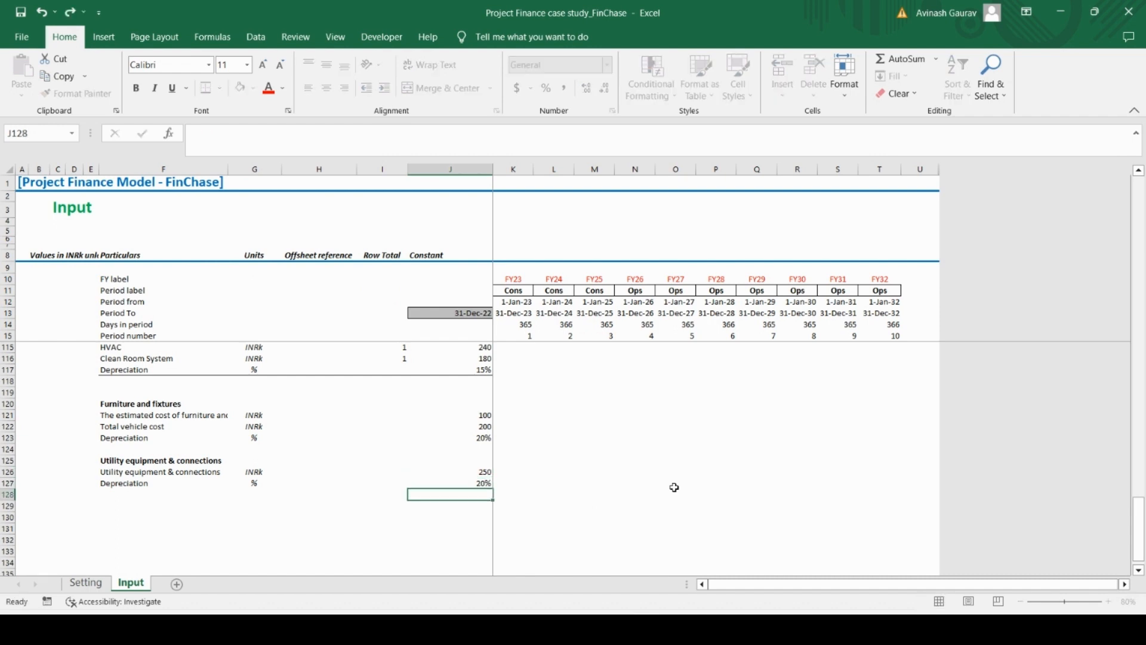
Copy the Other Capex costs block with its units and amounts from the PDF and paste it into Excel starting at F129
{"action": "key", "text": "Left"}
{"action": "key", "text": "Left"}
{"action": "key", "text": "Left"}
{"action": "key", "text": "Left"}
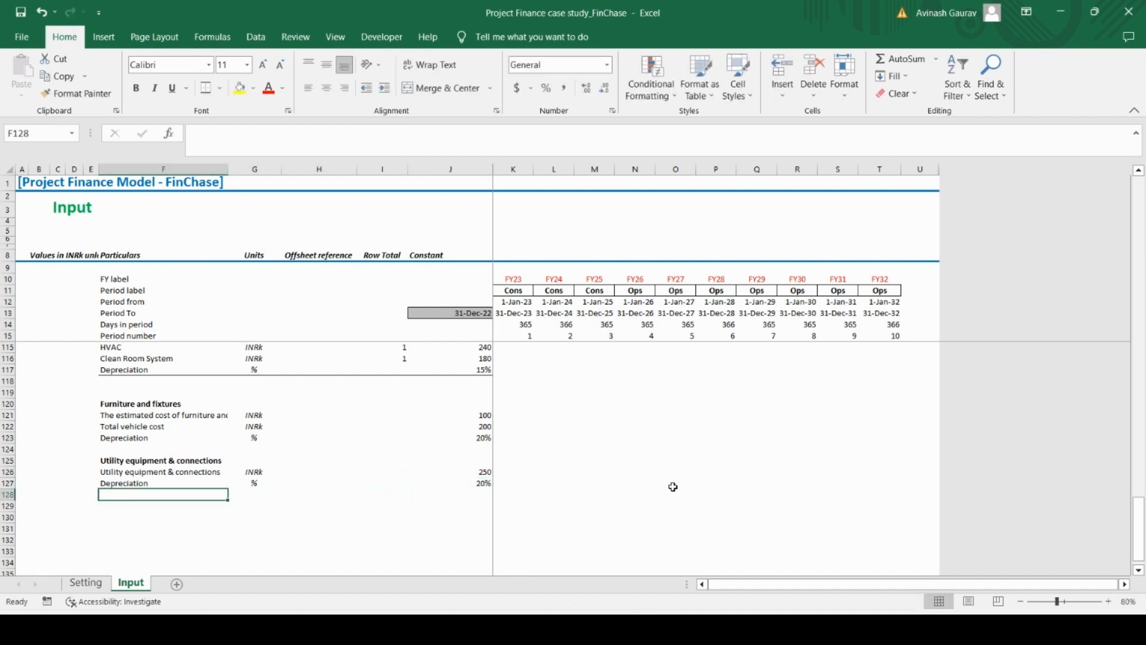
{"action": "key", "text": "alt+Tab"}
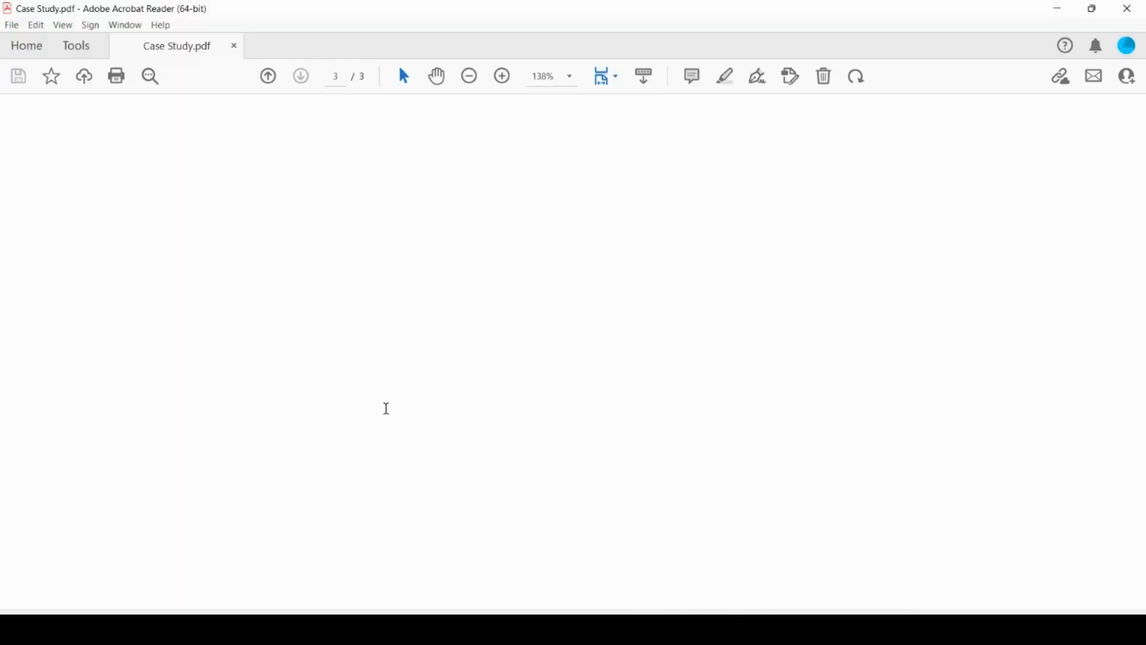
{"action": "left_click_drag", "start_coordinate": [136, 397], "coordinate": [581, 443]}
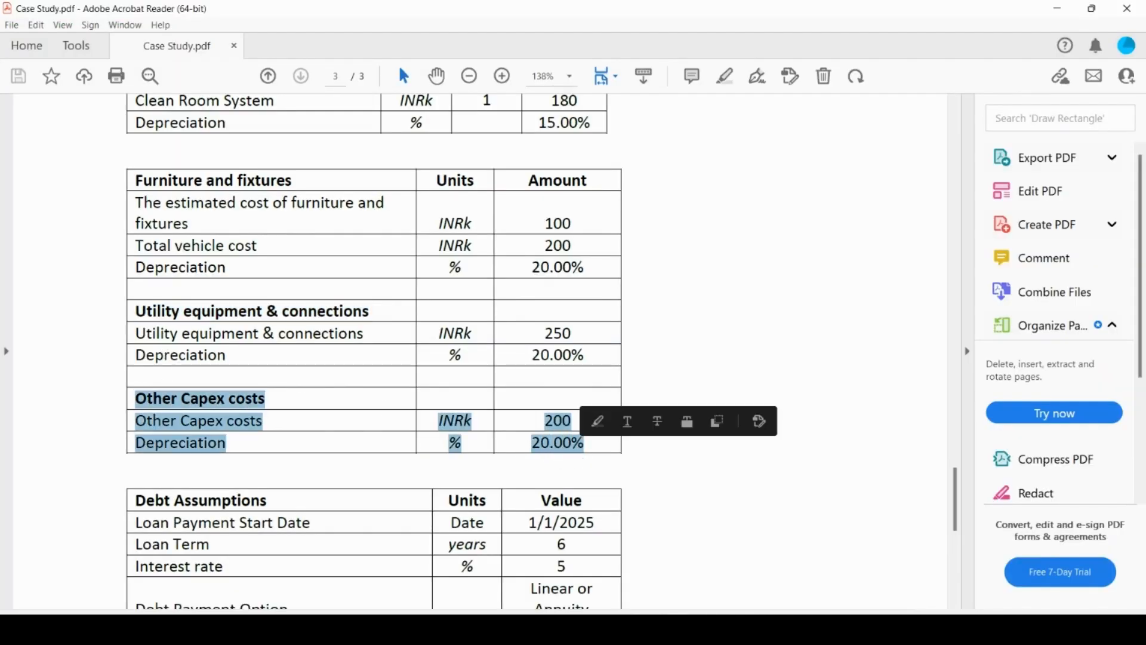
{"action": "key", "text": "alt+Tab"}
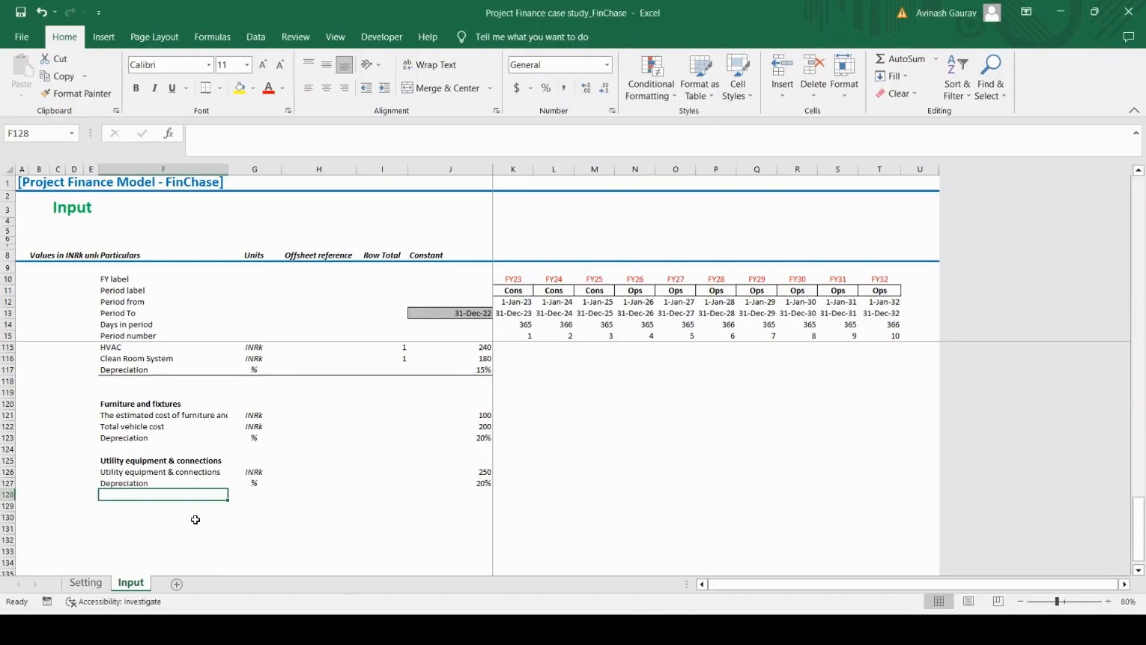
{"action": "key", "text": "Down"}
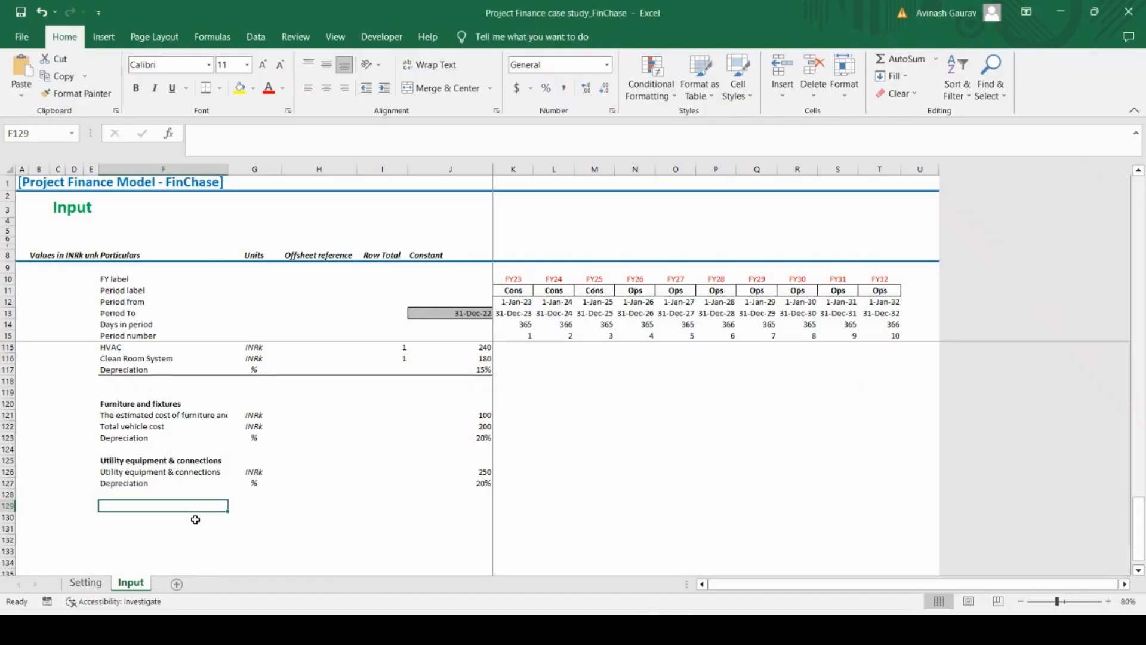
{"action": "key", "text": "ctrl+v"}
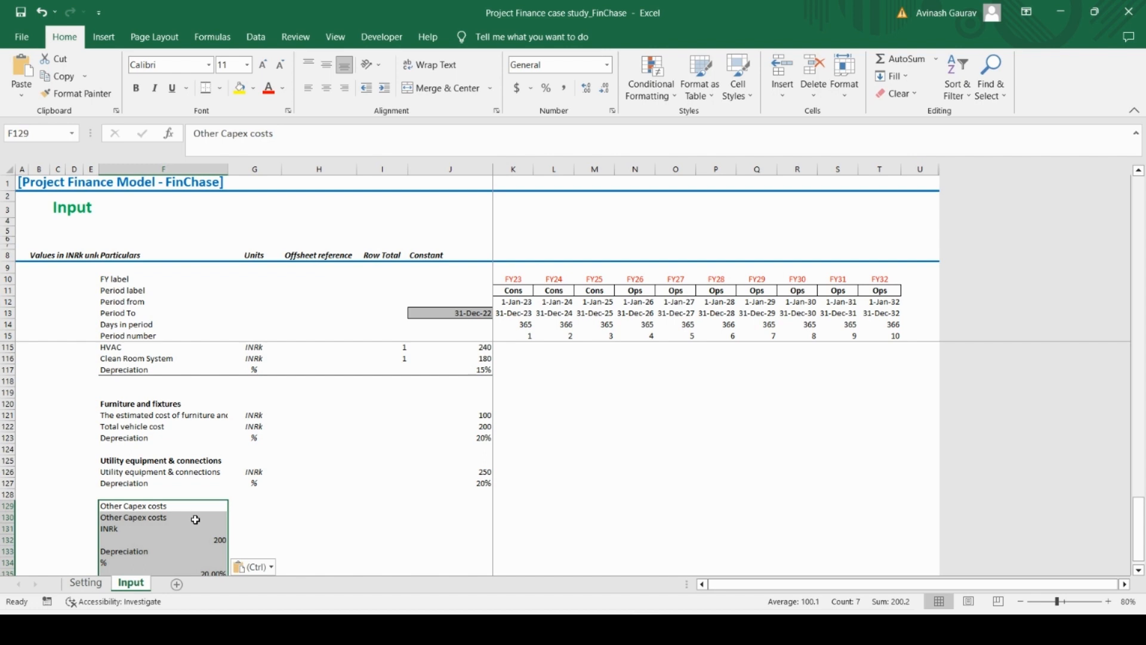
Delete the pasted unit and amount rows under Other Capex costs, keeping only the heading, cost and Depreciation labels
{"action": "key", "text": "Down"}
{"action": "key", "text": "Down"}
{"action": "key", "text": "shift+space"}
{"action": "key", "text": "shift+Down"}
{"action": "key", "text": "shift+Down"}
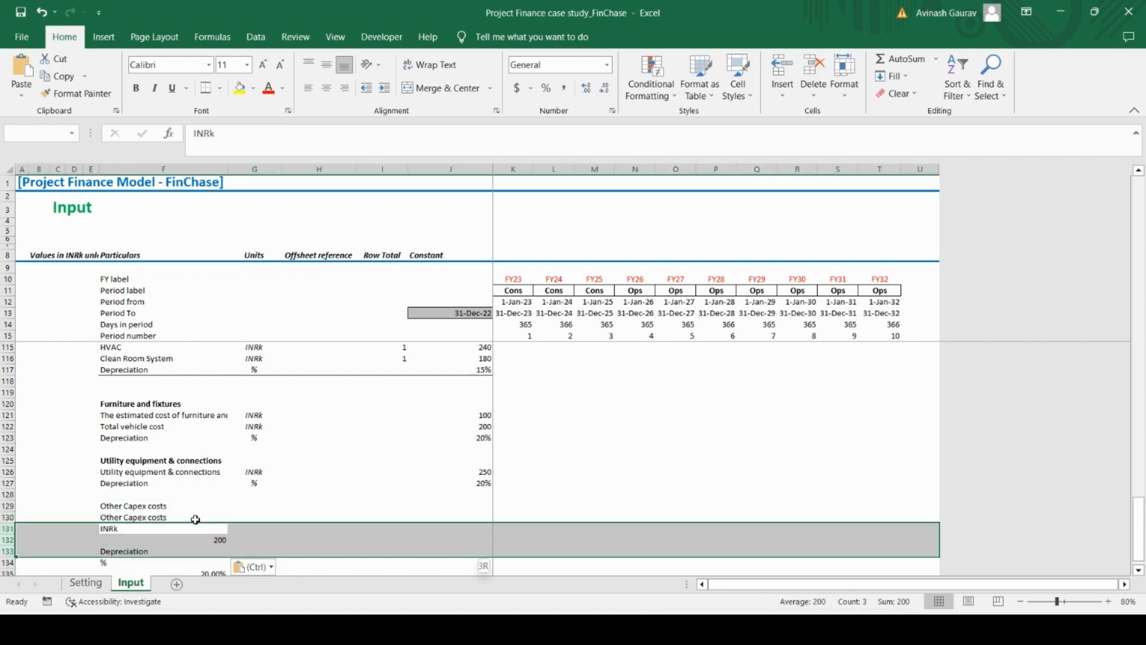
{"action": "key", "text": "shift+Up"}
{"action": "key", "text": "ctrl+minus"}
{"action": "key", "text": "Down"}
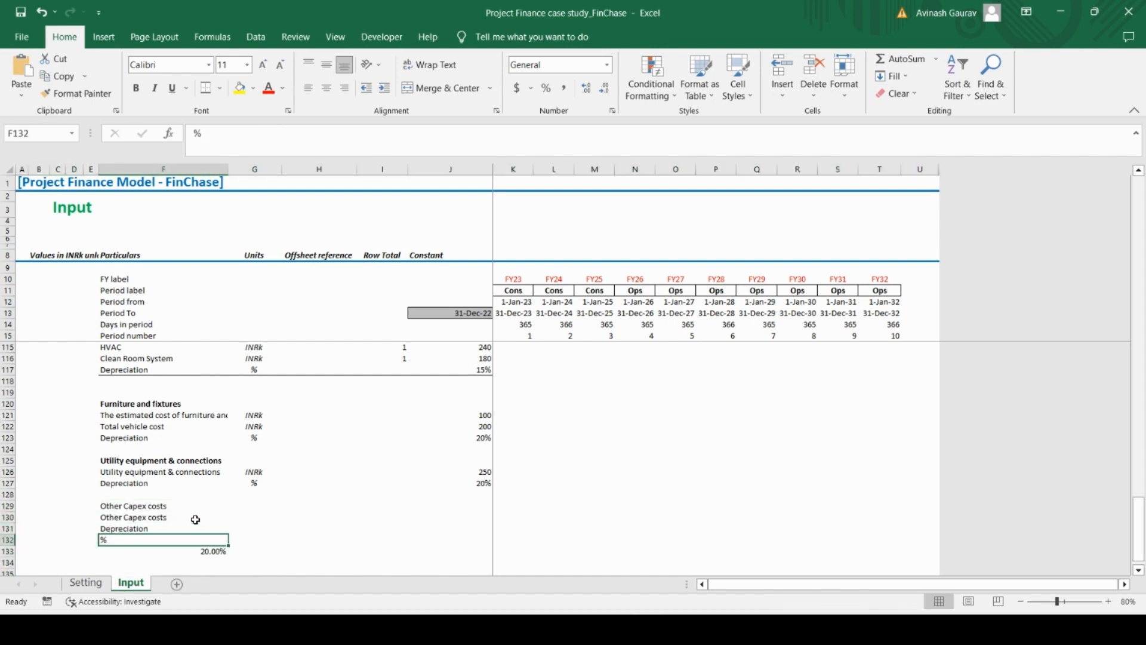
{"action": "key", "text": "shift+space"}
{"action": "key", "text": "shift+Down"}
{"action": "key", "text": "ctrl+minus"}
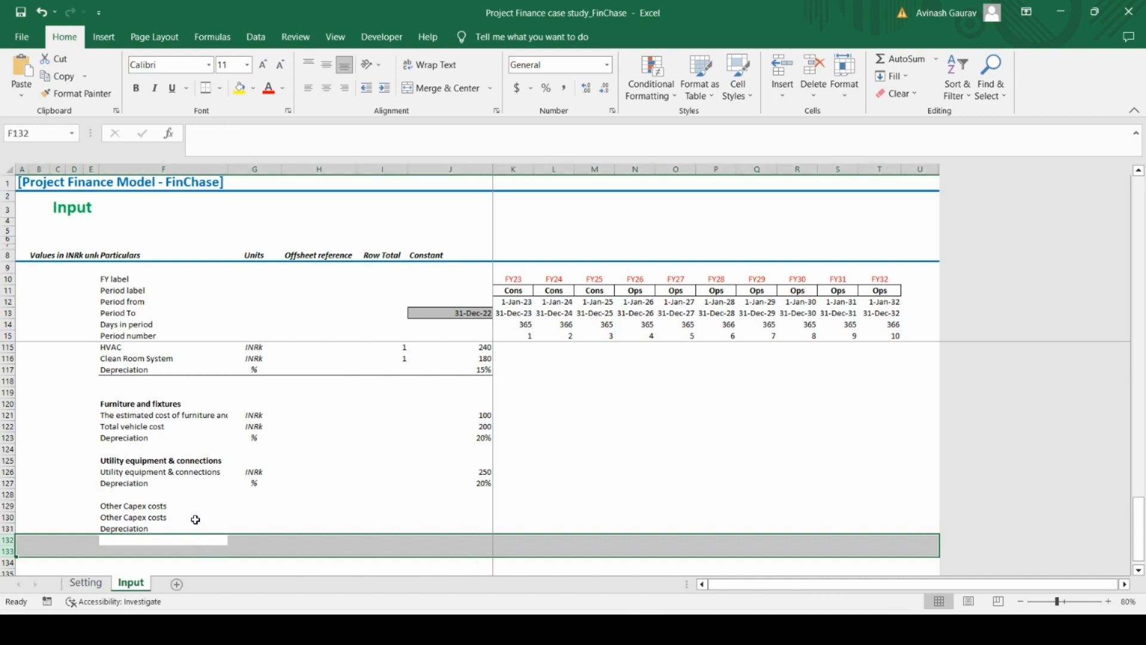
Make the Other Capex costs heading in F129 bold
{"action": "key", "text": "Up"}
{"action": "key", "text": "Up"}
{"action": "key", "text": "Up"}
{"action": "key", "text": "ctrl+b"}
Copy the INRk and % units from G126:G127 into G130:G131 for the Other Capex costs rows
{"action": "key", "text": "Right"}
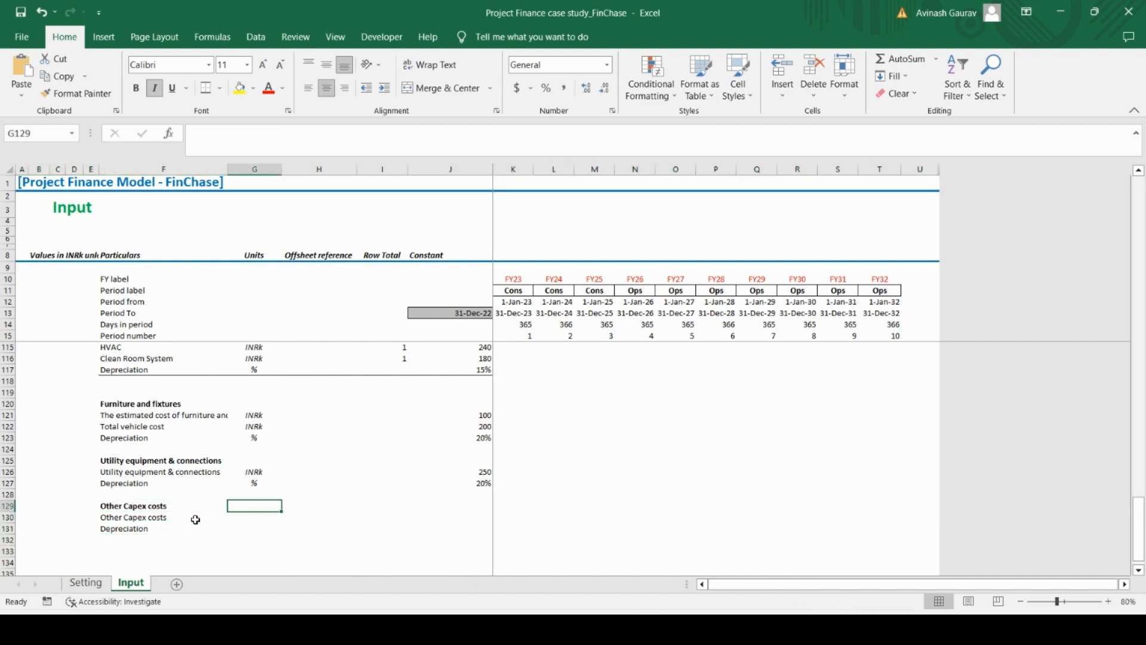
{"action": "key", "text": "Up"}
{"action": "key", "text": "Up"}
{"action": "key", "text": "Up"}
{"action": "key", "text": "shift+Down"}
{"action": "key", "text": "ctrl+c"}
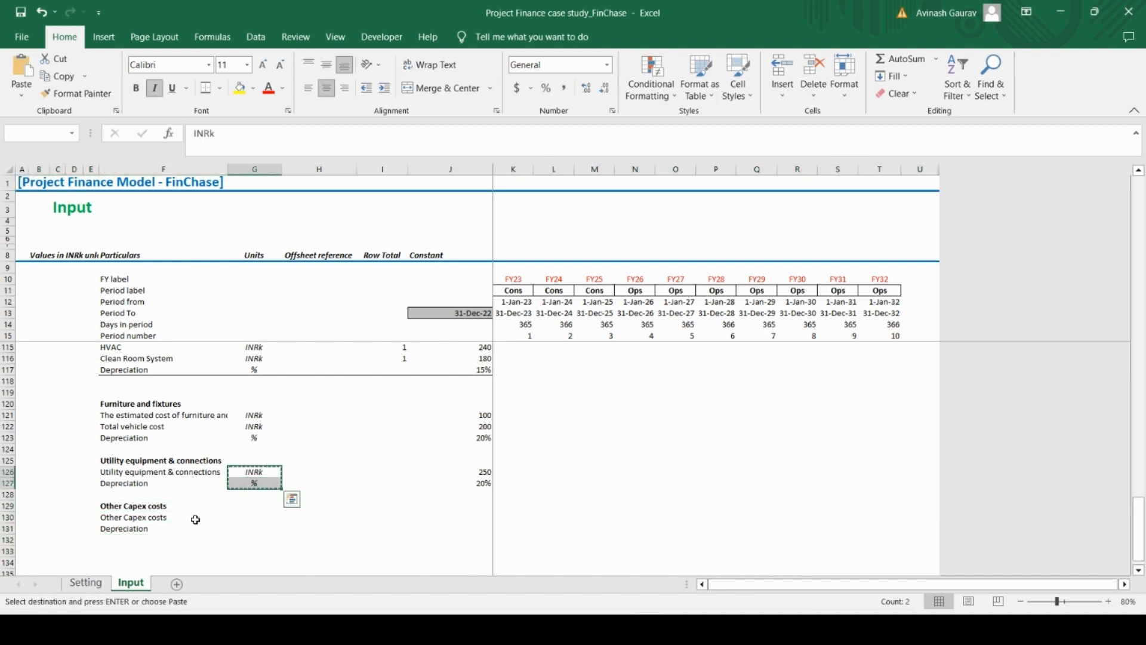
{"action": "key", "text": "Down"}
{"action": "key", "text": "Down"}
{"action": "key", "text": "Down"}
{"action": "key", "text": "Down"}
{"action": "key", "text": "ctrl+v"}
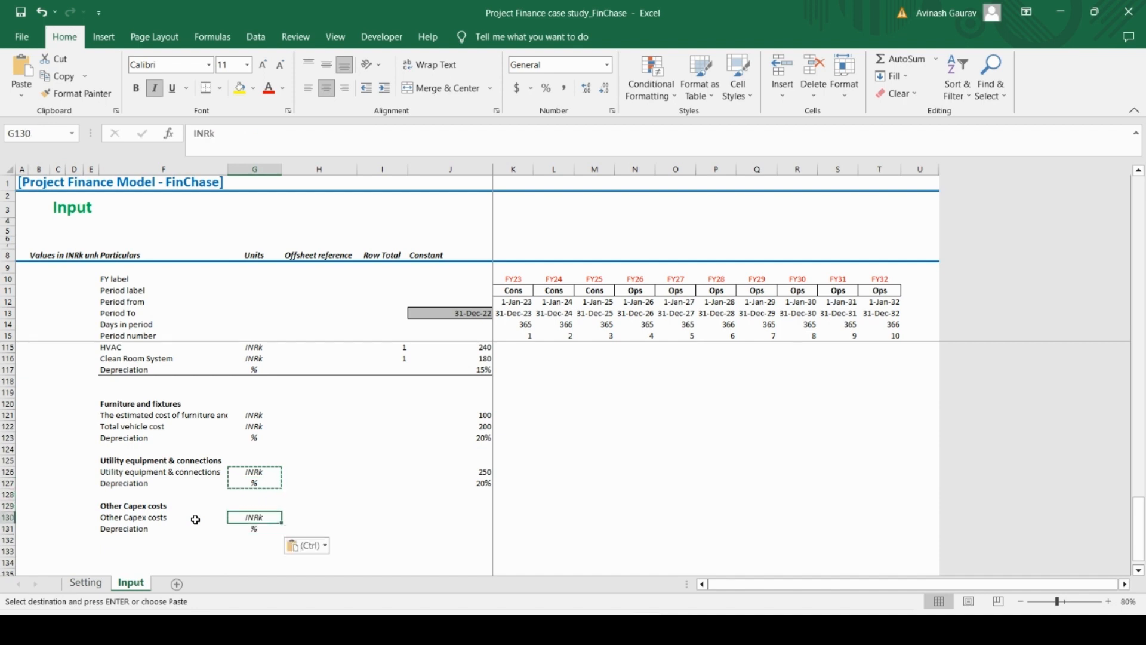
Enter 200 in J130 for Other Capex costs and 20% in J131 for its Depreciation
{"action": "key", "text": "Right"}
{"action": "key", "text": "Right"}
{"action": "key", "text": "Right"}
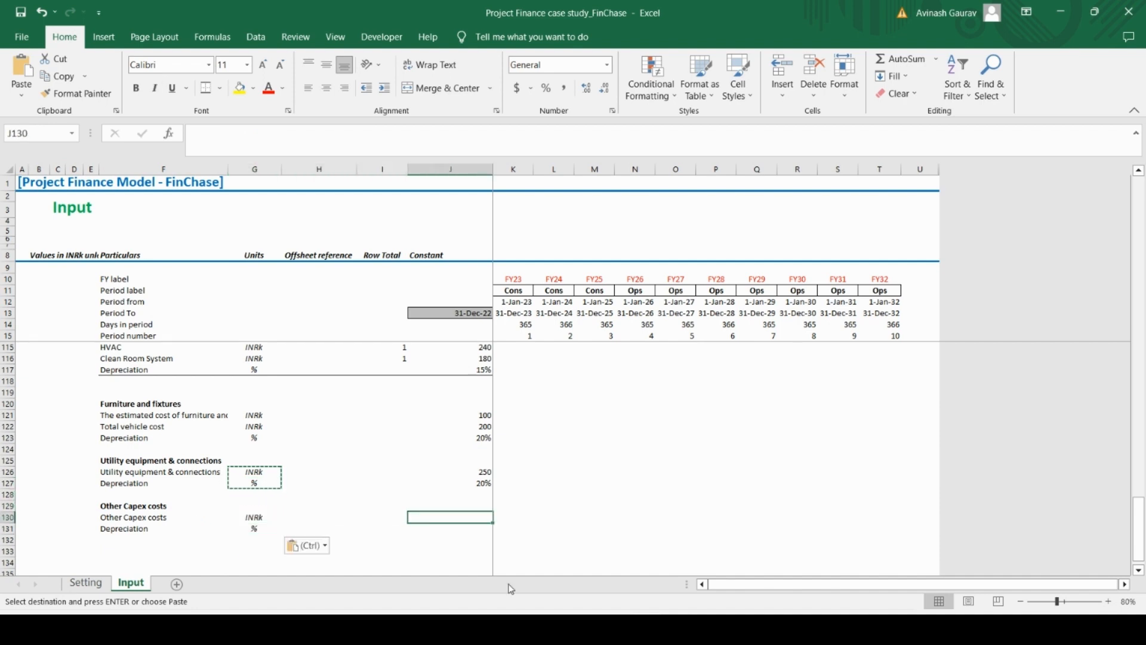
{"action": "left_click", "coordinate": [680, 629]}
{"action": "key", "text": "alt+Tab"}
{"action": "type", "text": "200"}
{"action": "key", "text": "Return"}
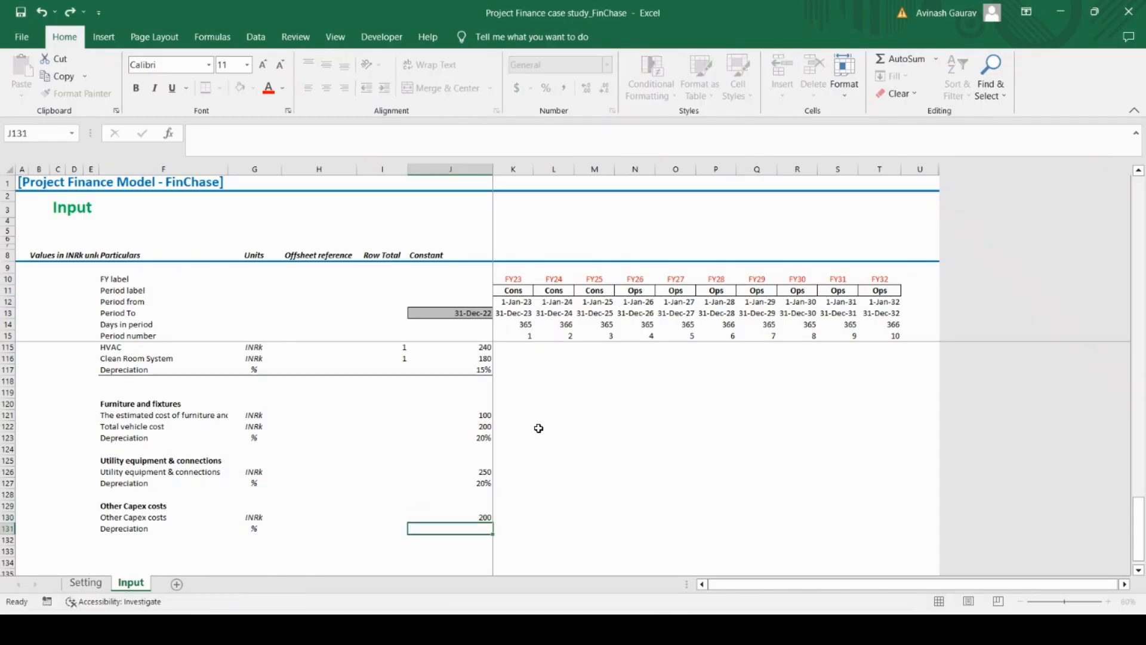
{"action": "type", "text": "20%"}
{"action": "key", "text": "Return"}
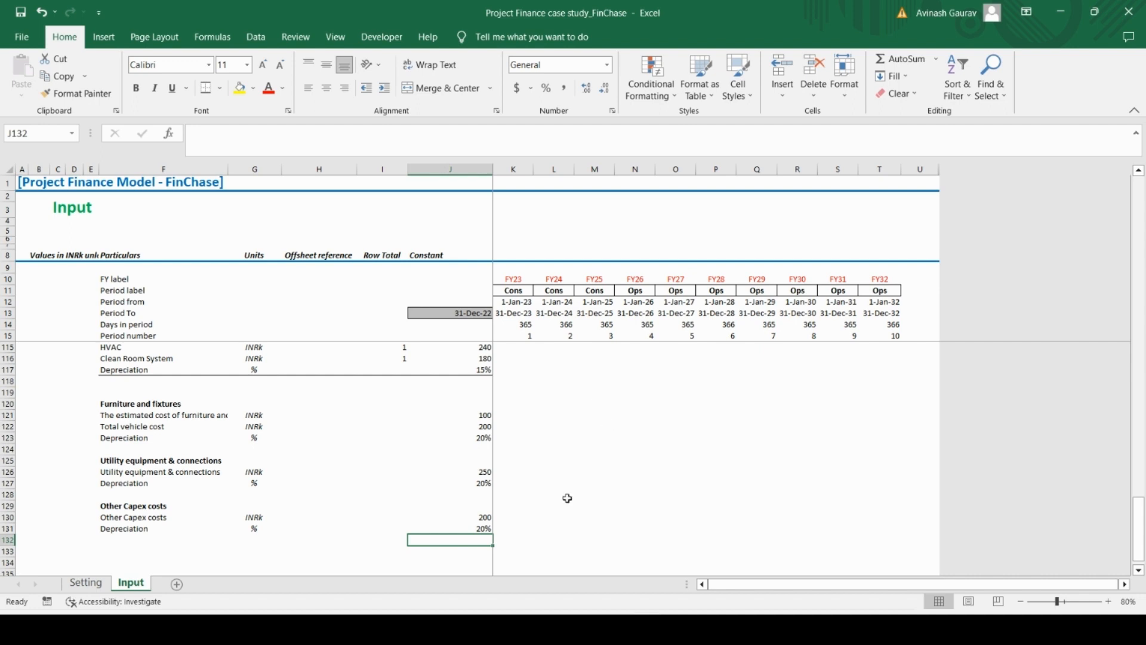
Review the OPEX and CAPEX assumption rows already entered on the Input sheet
{"action": "scroll", "coordinate": [485, 468], "scroll_direction": "up", "scroll_amount": 12}
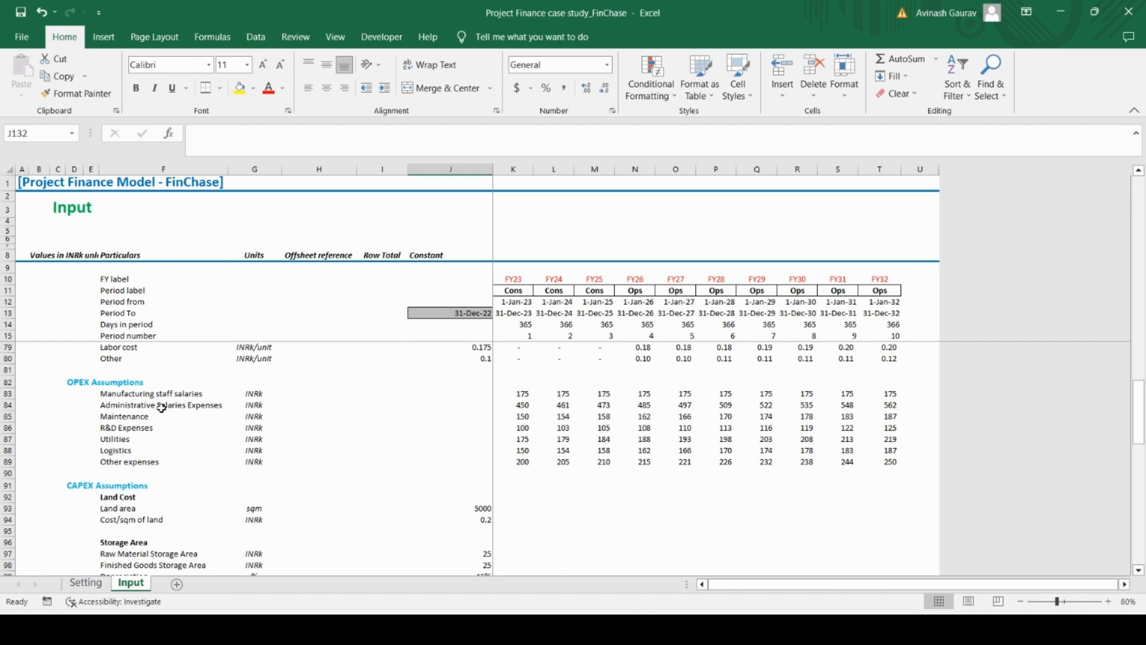
{"action": "left_click", "coordinate": [518, 416]}
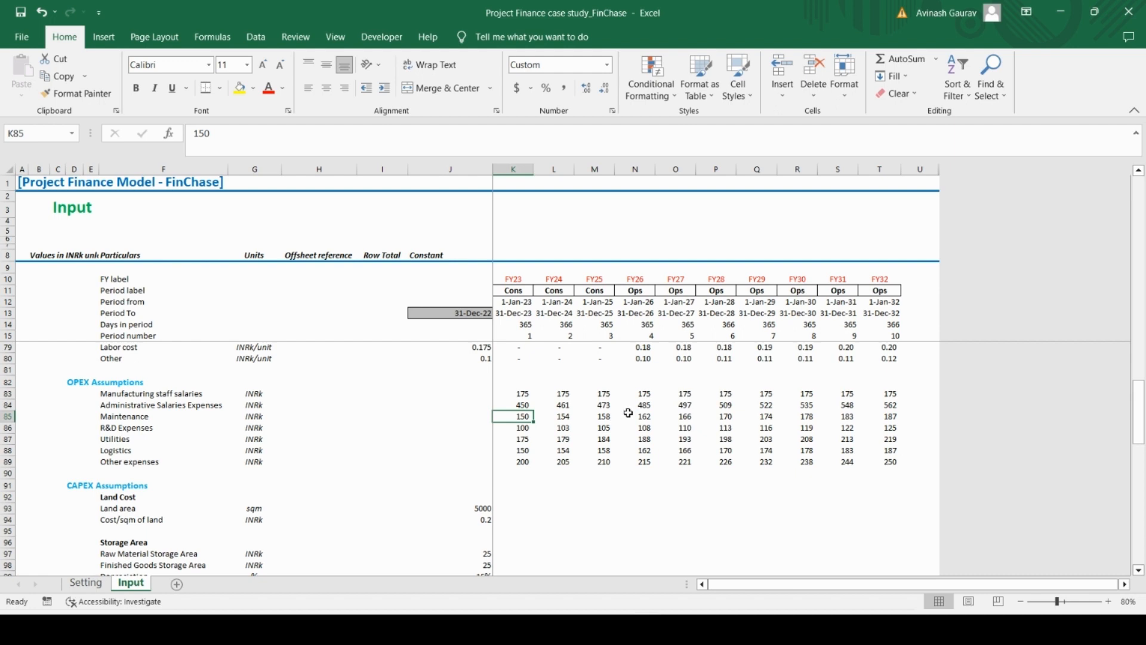
{"action": "scroll", "coordinate": [460, 476], "scroll_direction": "down", "scroll_amount": 4}
{"action": "scroll", "coordinate": [463, 475], "scroll_direction": "down", "scroll_amount": 12}
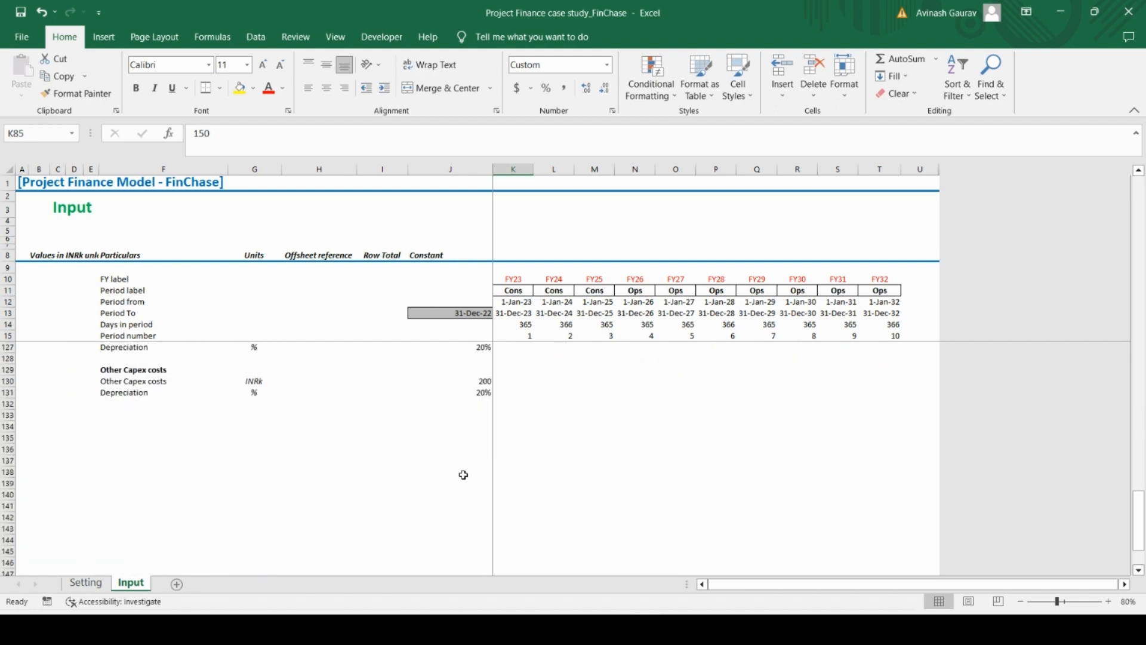
{"action": "left_click", "coordinate": [125, 425]}
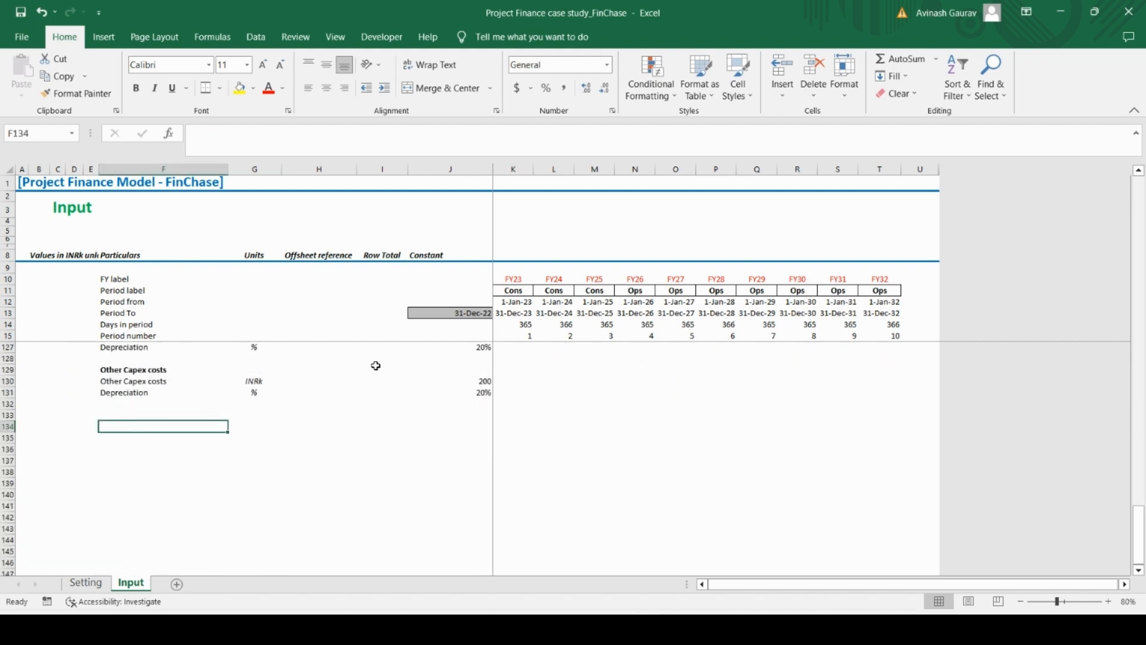
{"action": "scroll", "coordinate": [177, 414], "scroll_direction": "up", "scroll_amount": 8}
{"action": "scroll", "coordinate": [182, 416], "scroll_direction": "down", "scroll_amount": 4}
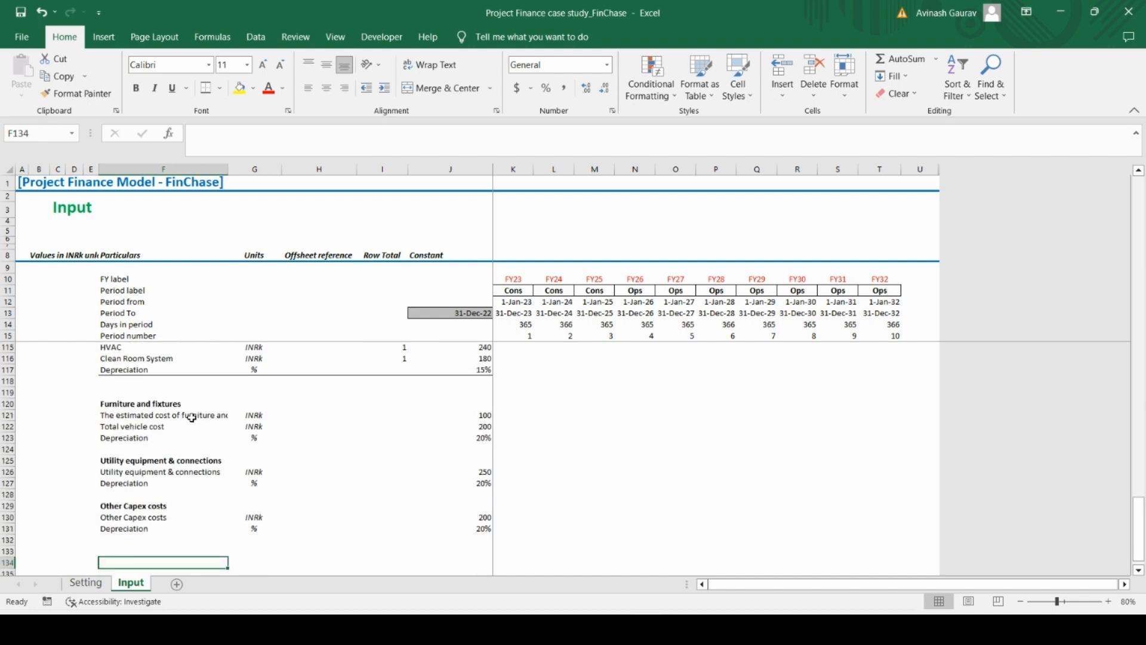
Switch to the case study PDF and examine its Debt, Working Capital and Tax Assumptions tables
{"action": "left_click", "coordinate": [626, 630]}
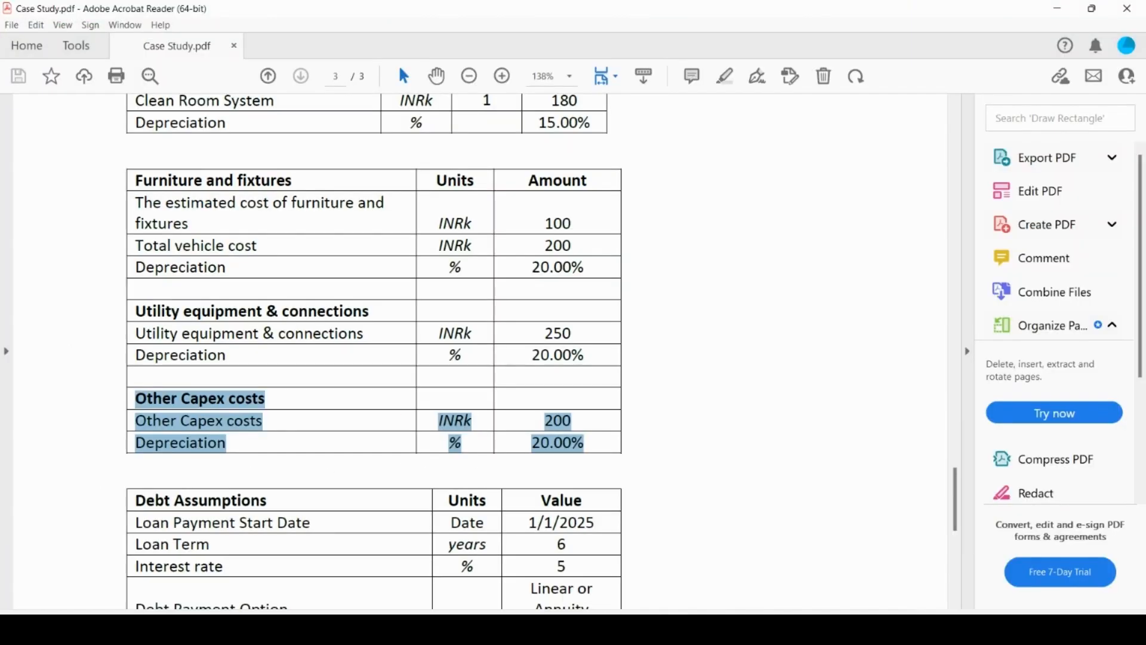
{"action": "scroll", "coordinate": [412, 522], "scroll_direction": "down", "scroll_amount": 4}
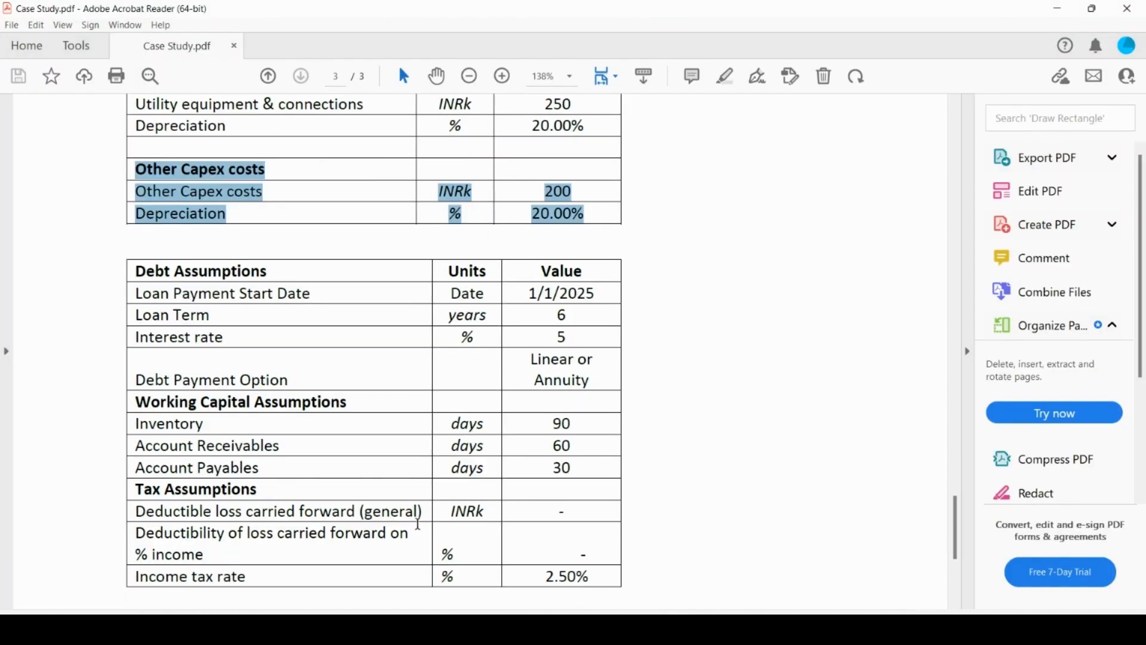
{"action": "left_click_drag", "start_coordinate": [141, 274], "coordinate": [270, 276]}
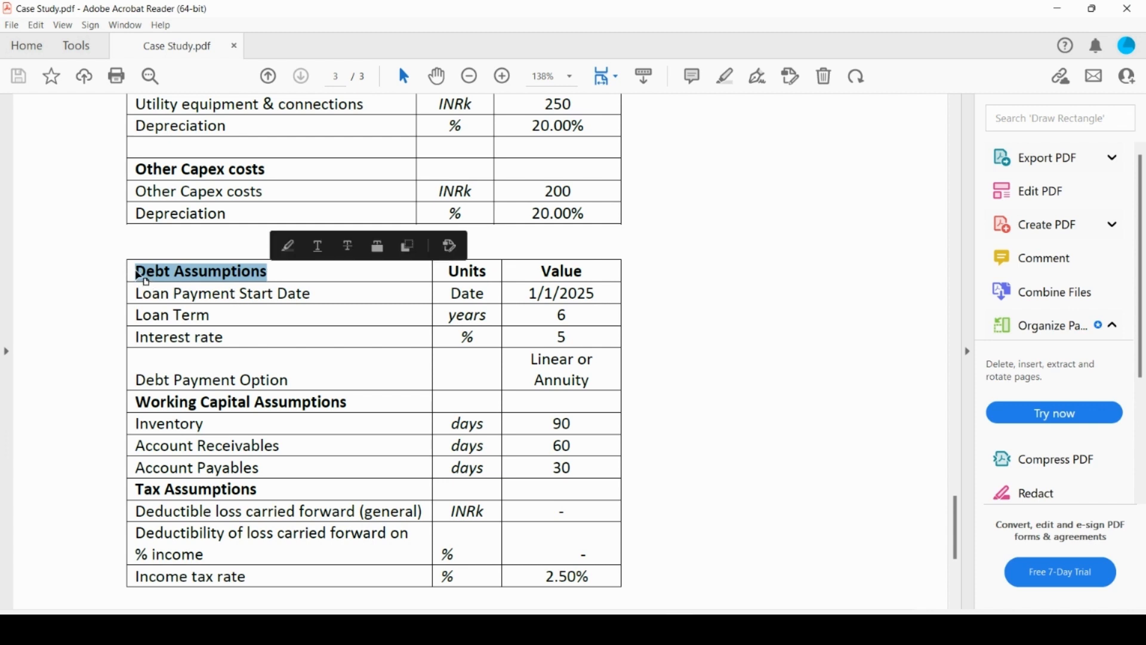
{"action": "left_click", "coordinate": [137, 269]}
{"action": "double_click", "coordinate": [137, 269]}
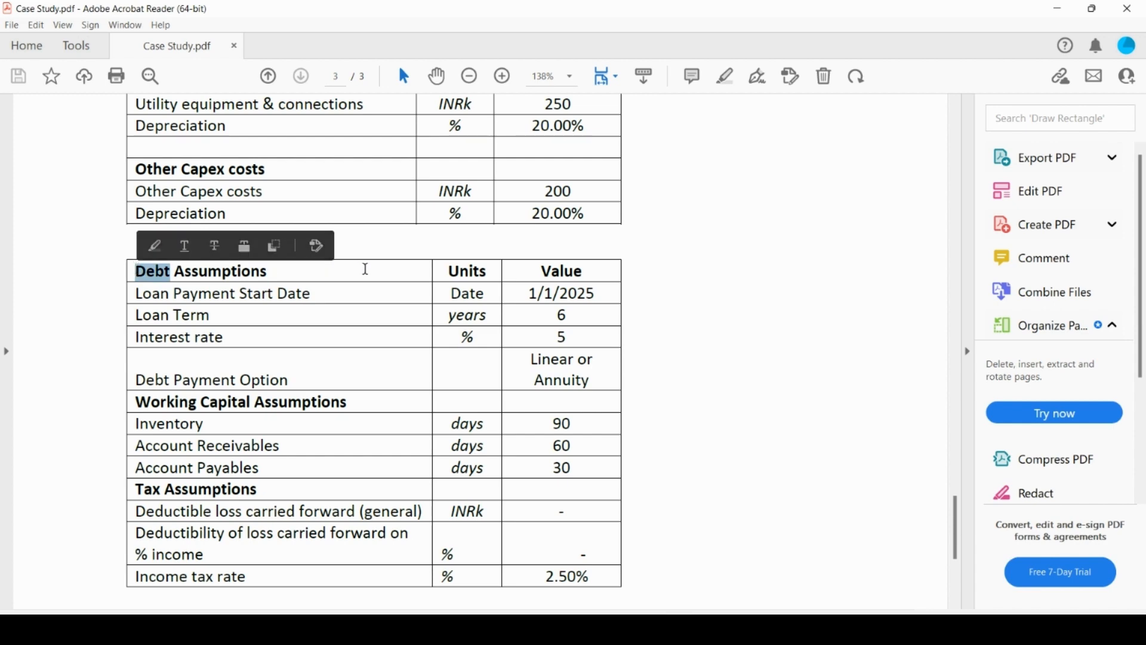
{"action": "scroll", "coordinate": [366, 436], "scroll_direction": "down", "scroll_amount": 5}
{"action": "scroll", "coordinate": [366, 435], "scroll_direction": "up", "scroll_amount": 7}
{"action": "scroll", "coordinate": [366, 435], "scroll_direction": "down", "scroll_amount": 4}
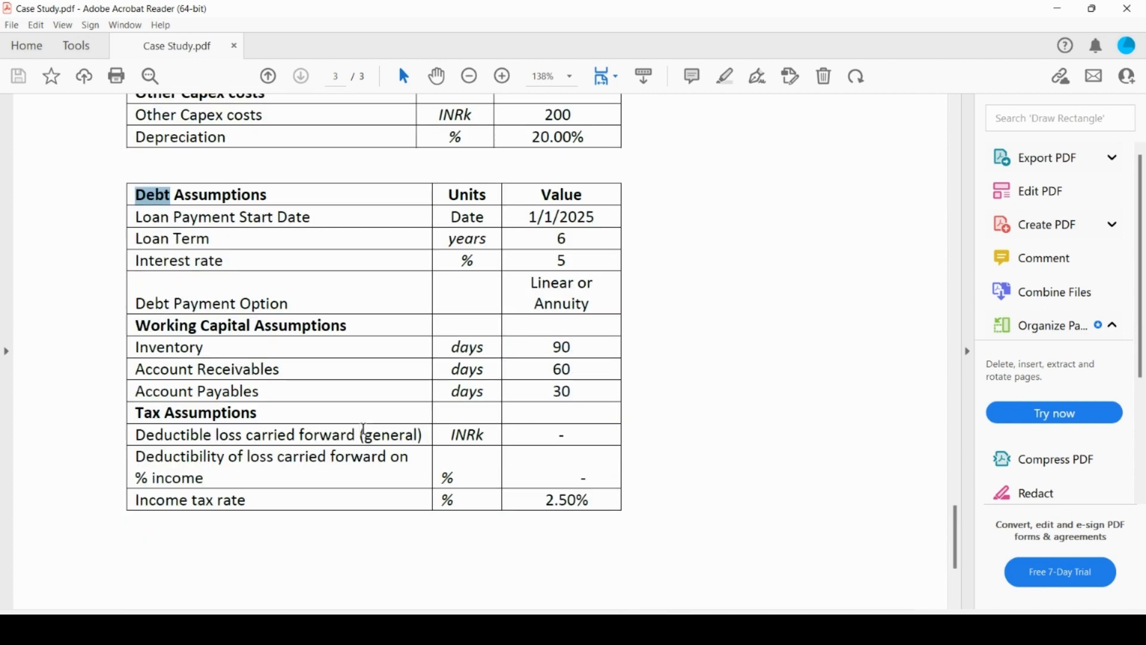
Copy the Debt Assumptions rows through Interest rate, with units and values, from the PDF and paste them into Excel starting at F133
{"action": "left_click", "coordinate": [124, 253]}
{"action": "left_click_drag", "start_coordinate": [140, 201], "coordinate": [571, 251]}
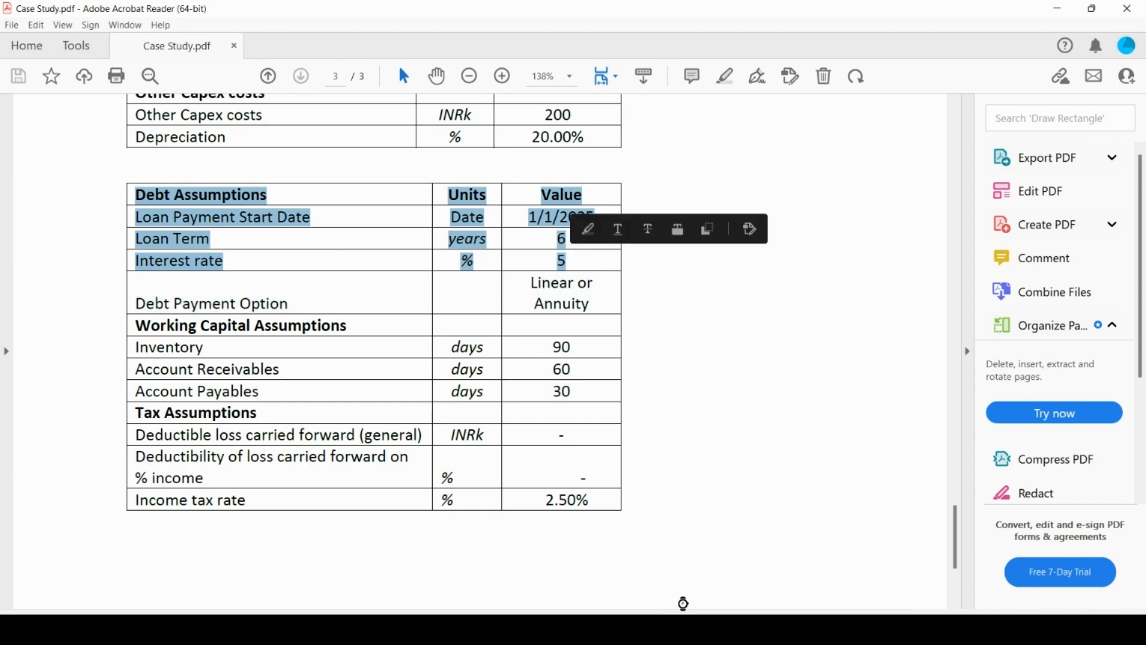
{"action": "left_click", "coordinate": [687, 628]}
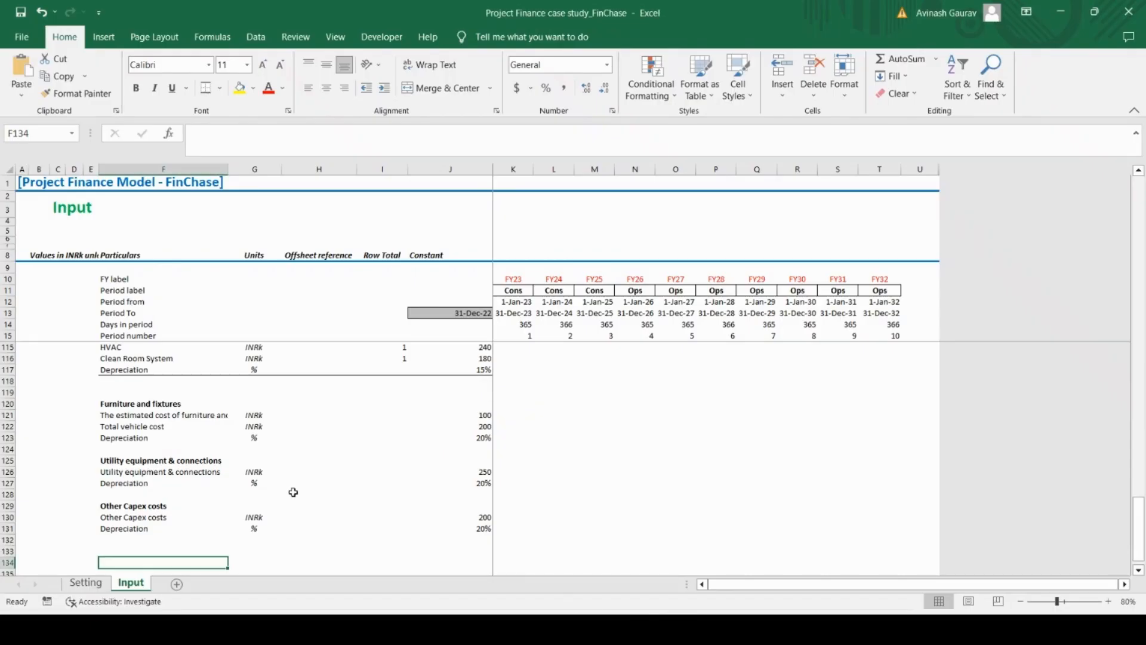
{"action": "left_click", "coordinate": [132, 540]}
{"action": "key", "text": "Down"}
{"action": "key", "text": "ctrl+v"}
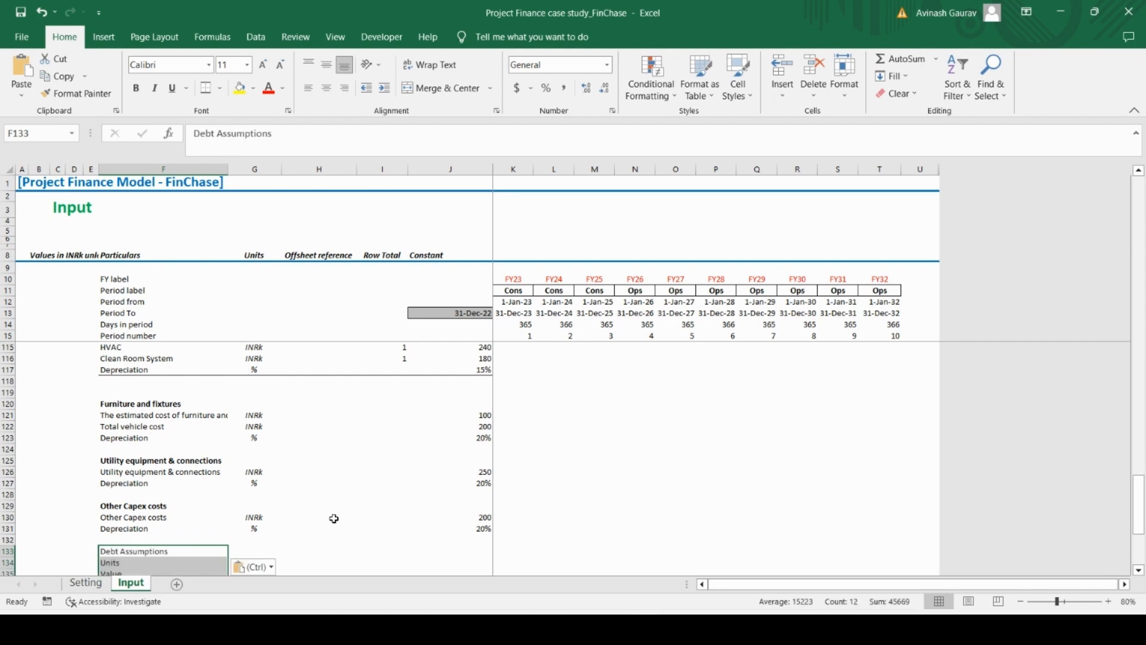
Delete the pasted Units and Value rows directly below the Debt Assumptions heading
{"action": "key", "text": "Down"}
{"action": "key", "text": "Down"}
{"action": "key", "text": "Down"}
{"action": "key", "text": "Up"}
{"action": "key", "text": "Up"}
{"action": "key", "text": "shift+space"}
{"action": "key", "text": "shift+Down"}
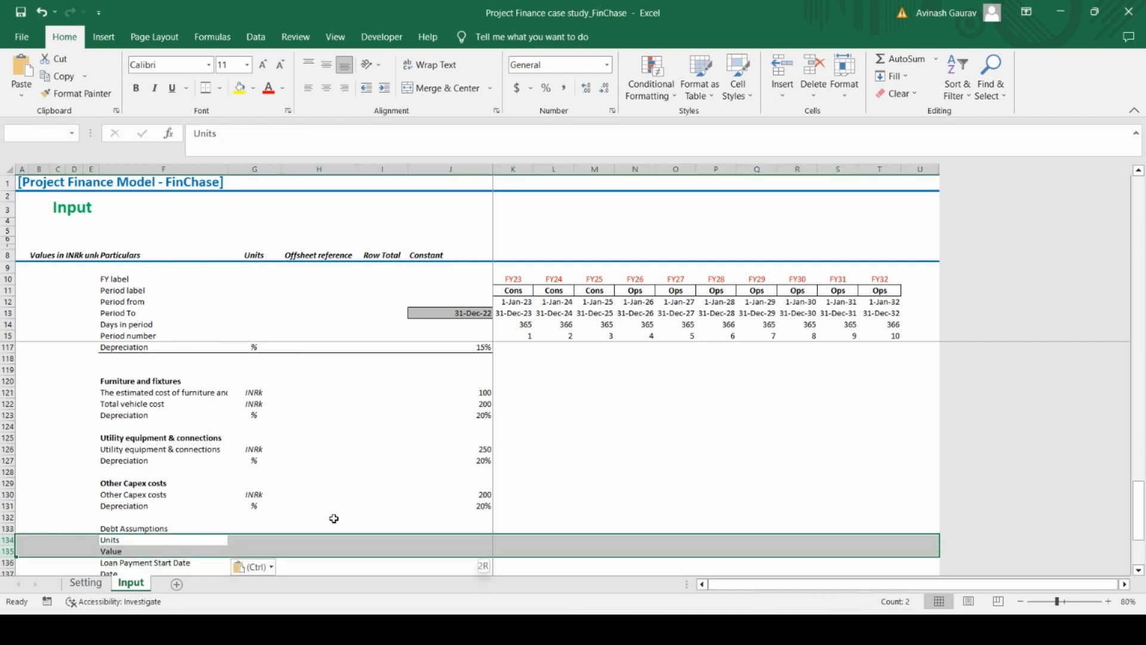
{"action": "key", "text": "shift+Down"}
{"action": "key", "text": "shift+Up"}
{"action": "key", "text": "ctrl+minus"}
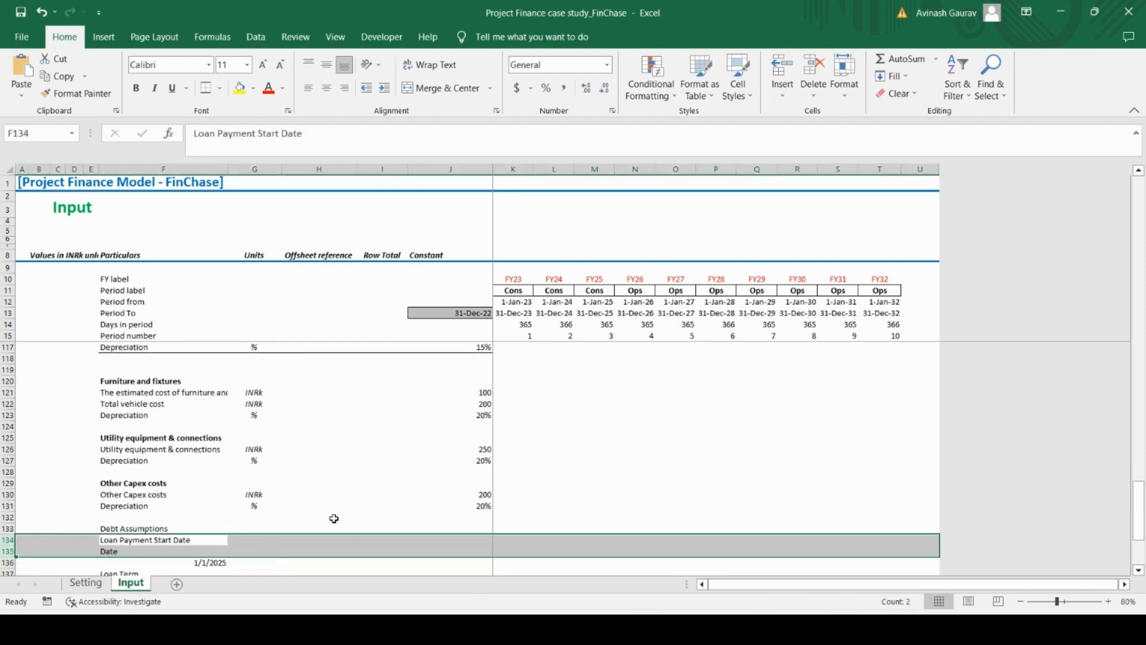
Delete the pasted unit and value rows below Loan Payment Start Date, Loan Term and Interest rate, keeping only the labels
{"action": "key", "text": "Down"}
{"action": "key", "text": "shift+space"}
{"action": "key", "text": "ctrl+minus"}
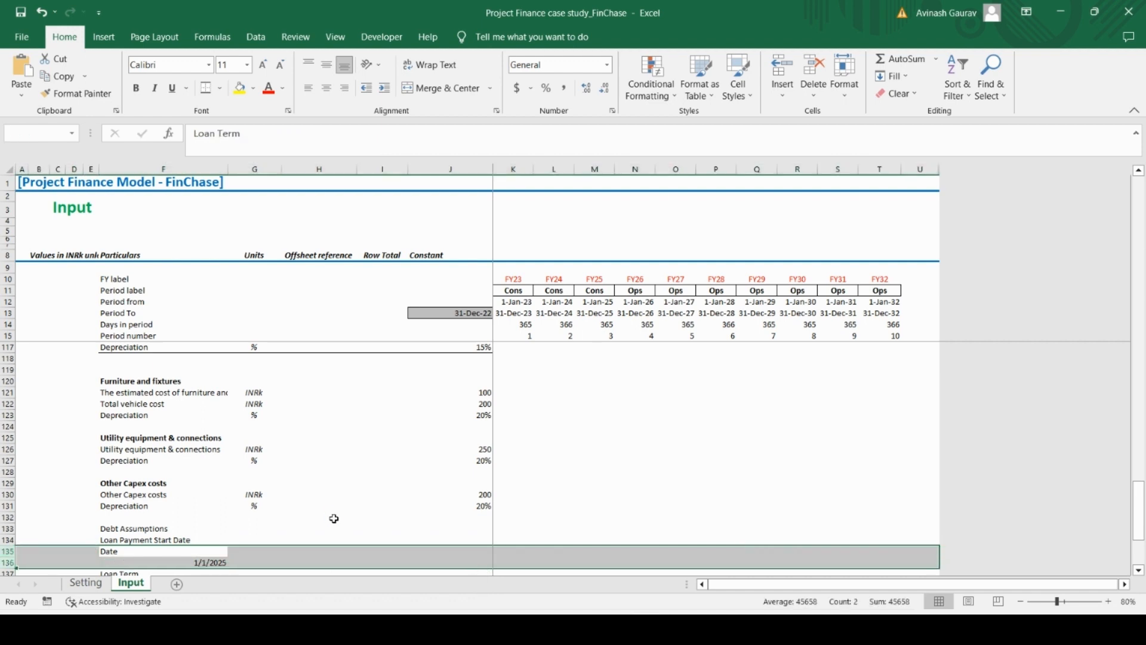
{"action": "key", "text": "Down"}
{"action": "key", "text": "shift+space"}
{"action": "key", "text": "shift+Down"}
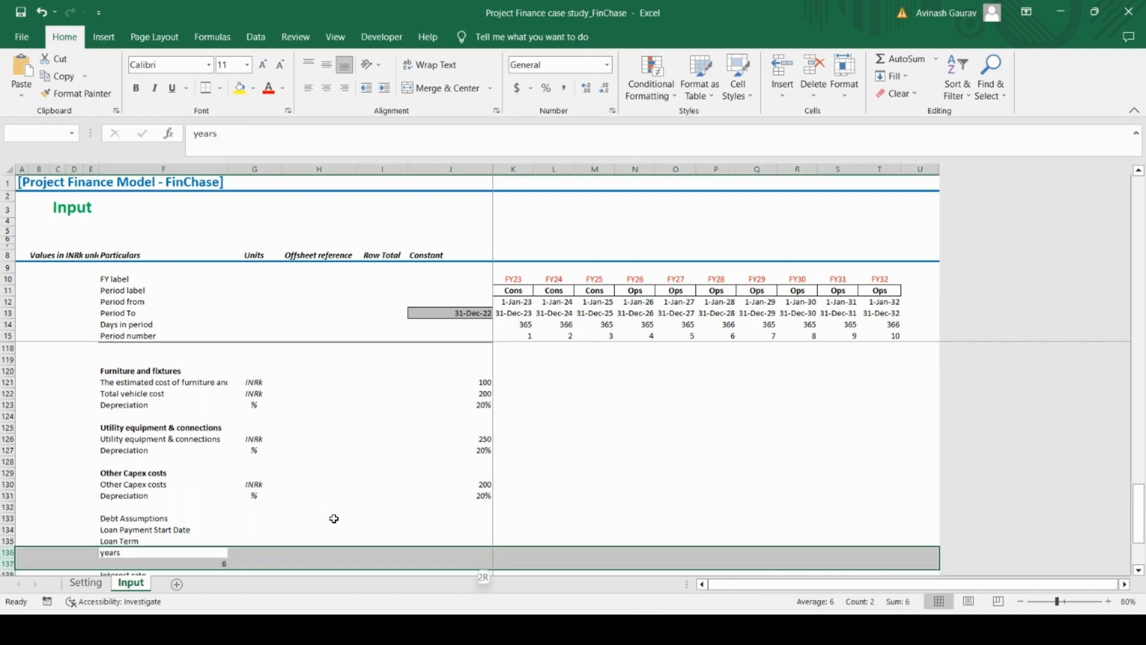
{"action": "key", "text": "ctrl+minus"}
{"action": "key", "text": "Down"}
{"action": "key", "text": "shift+space"}
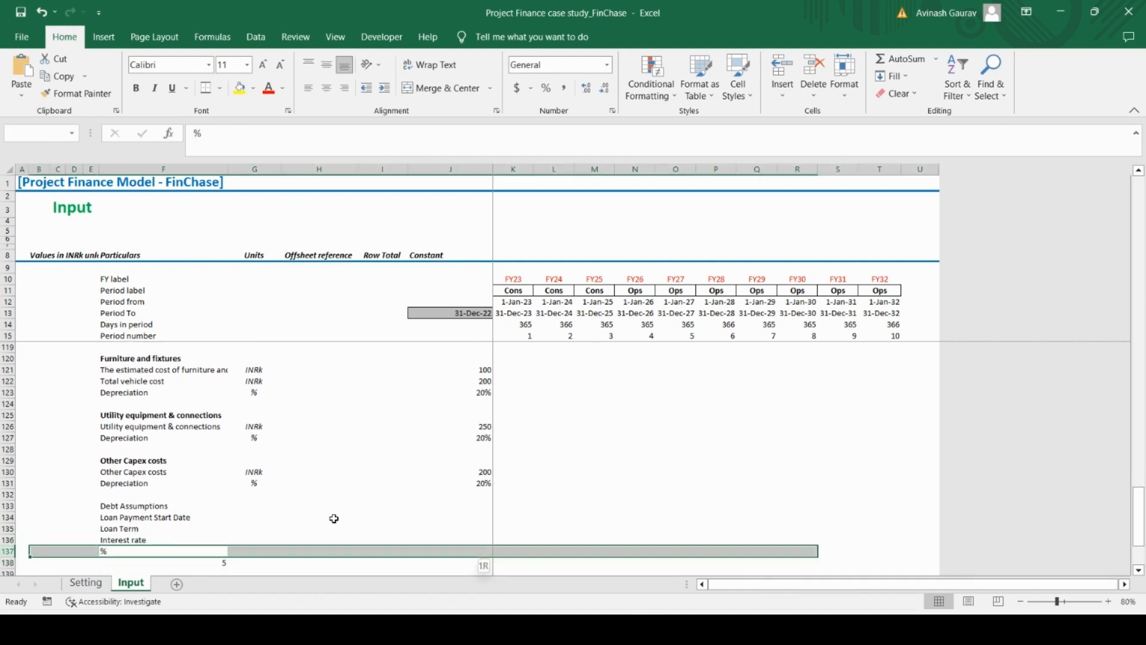
{"action": "key", "text": "shift+Down"}
{"action": "key", "text": "ctrl+minus"}
Make the Debt Assumptions heading bold and move it from F133 to D133
{"action": "key", "text": "Up"}
{"action": "key", "text": "Up"}
{"action": "key", "text": "Up"}
{"action": "key", "text": "Up"}
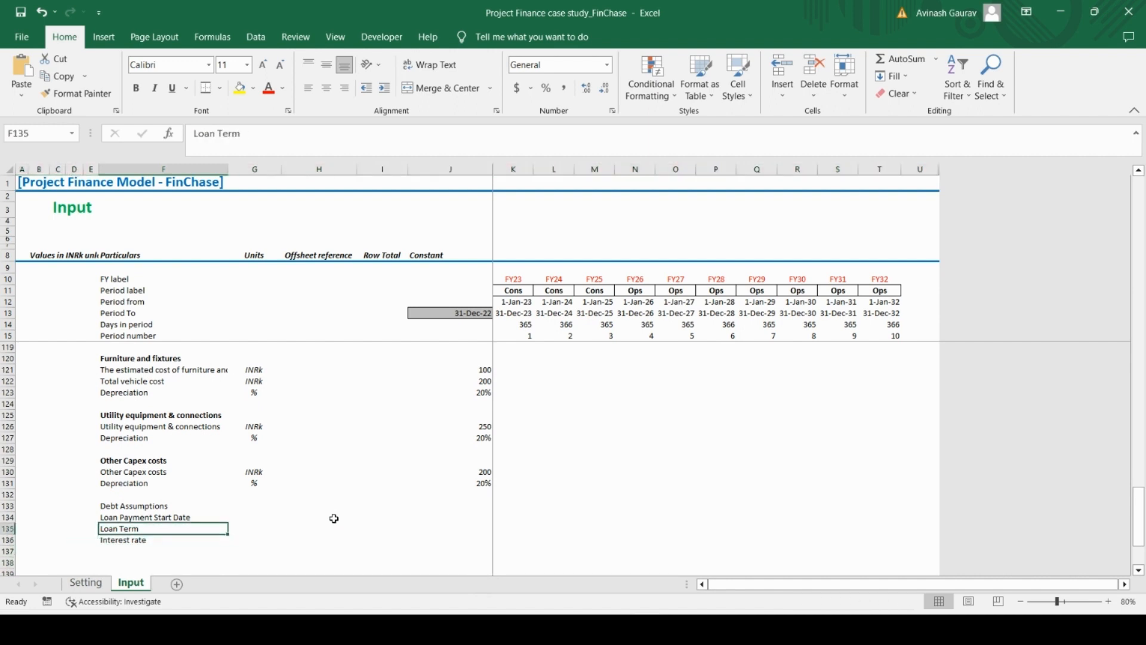
{"action": "key", "text": "ctrl+b"}
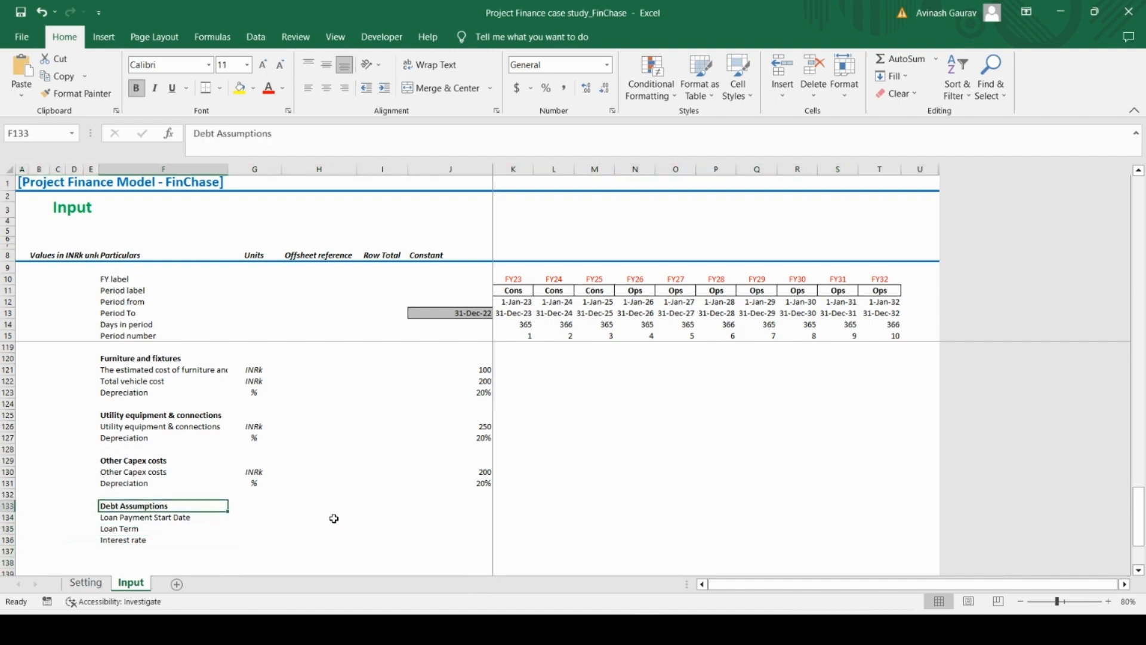
{"action": "key", "text": "ctrl+x"}
{"action": "key", "text": "Left"}
{"action": "key", "text": "ctrl+v"}
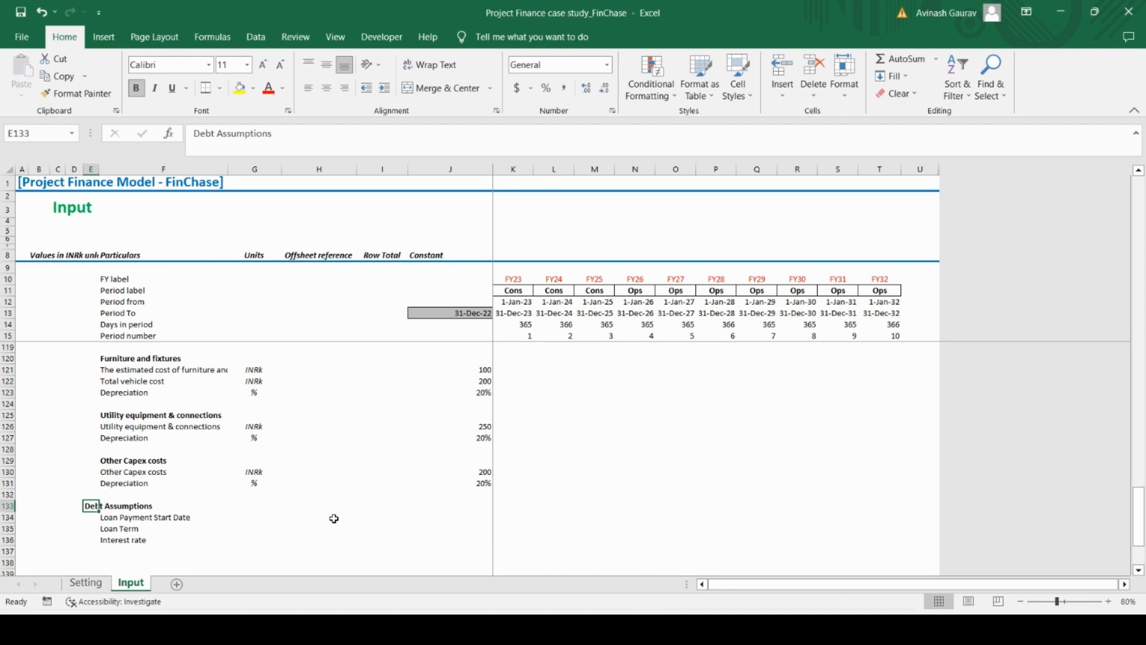
{"action": "key", "text": "ctrl+x"}
{"action": "key", "text": "Left"}
{"action": "key", "text": "ctrl+v"}
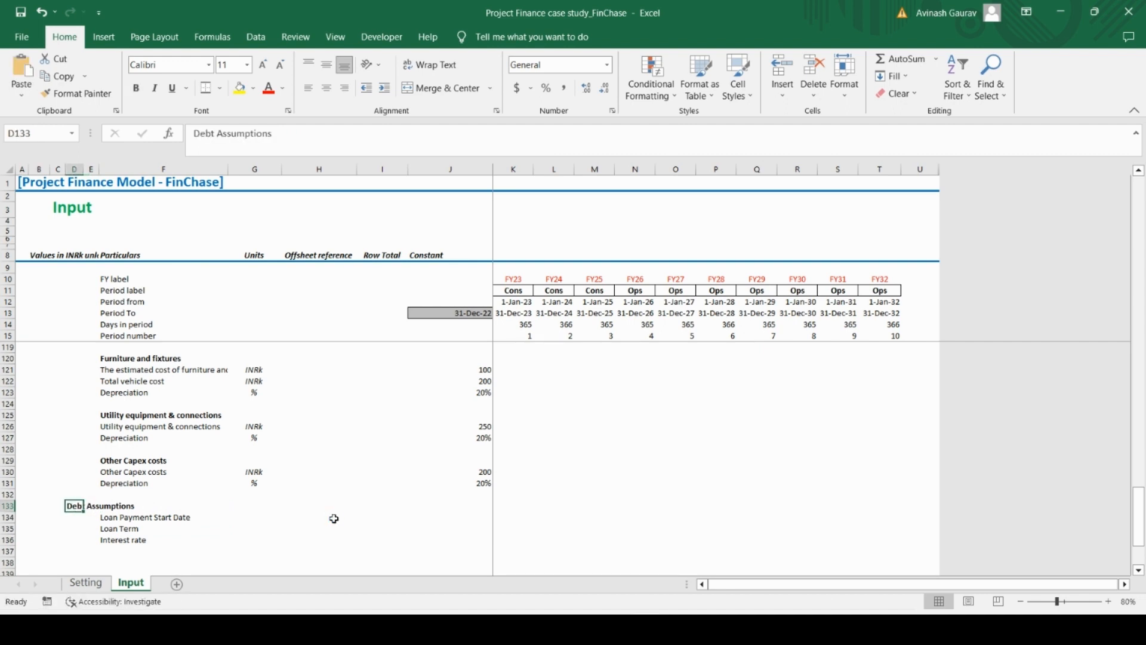
Copy the CAPEX Assumptions heading in D91 and paste only its formatting onto the Debt Assumptions heading in D133
{"action": "key", "text": "ctrl+Up"}
{"action": "key", "text": "Down"}
{"action": "key", "text": "Down"}
{"action": "key", "text": "Down"}
{"action": "key", "text": "Down"}
{"action": "key", "text": "Down"}
{"action": "key", "text": "Down"}
{"action": "key", "text": "Down"}
{"action": "key", "text": "Down"}
{"action": "key", "text": "Down"}
{"action": "key", "text": "Down"}
{"action": "key", "text": "Down"}
{"action": "key", "text": "Down"}
{"action": "key", "text": "Down"}
{"action": "key", "text": "Down"}
{"action": "key", "text": "Down"}
{"action": "key", "text": "Down"}
{"action": "key", "text": "Down"}
{"action": "key", "text": "Down"}
{"action": "key", "text": "Down"}
{"action": "key", "text": "Down"}
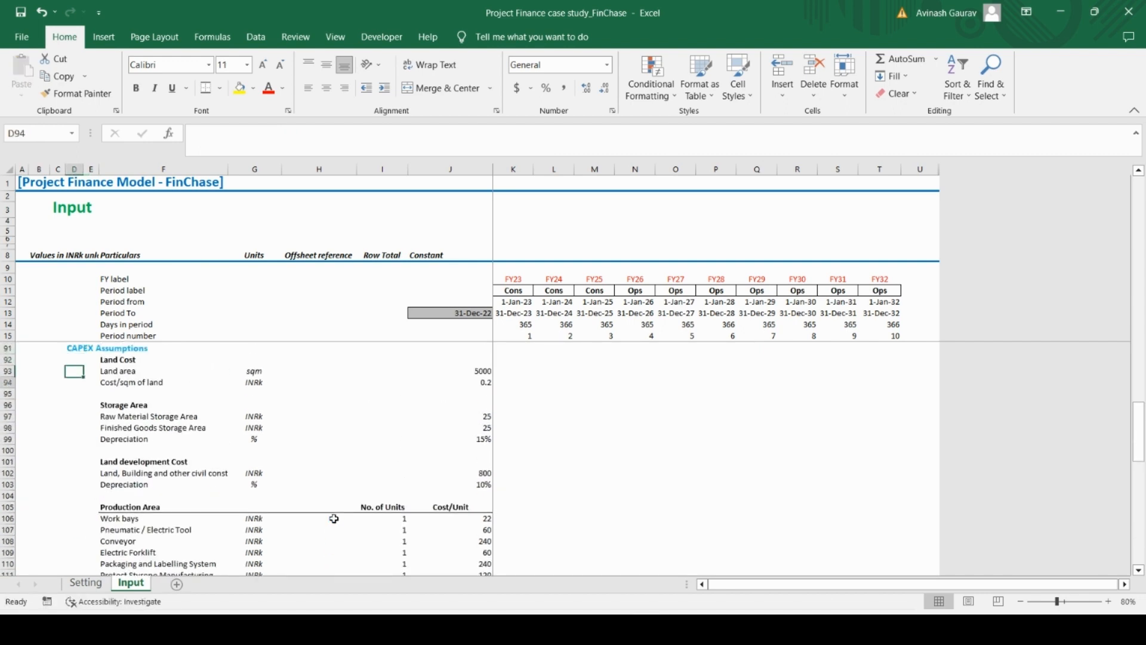
{"action": "key", "text": "Up"}
{"action": "key", "text": "Up"}
{"action": "key", "text": "Up"}
{"action": "key", "text": "Up"}
{"action": "key", "text": "Up"}
{"action": "key", "text": "Up"}
{"action": "key", "text": "Up"}
{"action": "key", "text": "Up"}
{"action": "key", "text": "Up"}
{"action": "key", "text": "Up"}
{"action": "key", "text": "Up"}
{"action": "key", "text": "Up"}
{"action": "key", "text": "Up"}
{"action": "key", "text": "Up"}
{"action": "key", "text": "Up"}
{"action": "key", "text": "Up"}
{"action": "key", "text": "Up"}
{"action": "key", "text": "Up"}
{"action": "key", "text": "Up"}
{"action": "key", "text": "Up"}
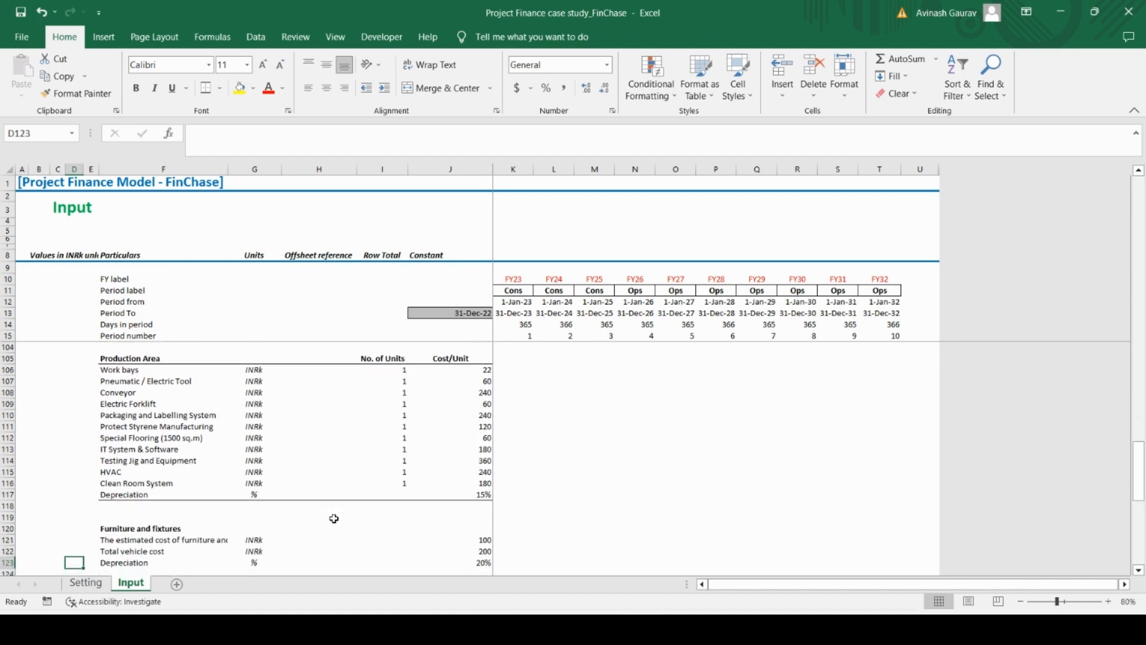
{"action": "key", "text": "ctrl+c"}
{"action": "key", "text": "ctrl+Down"}
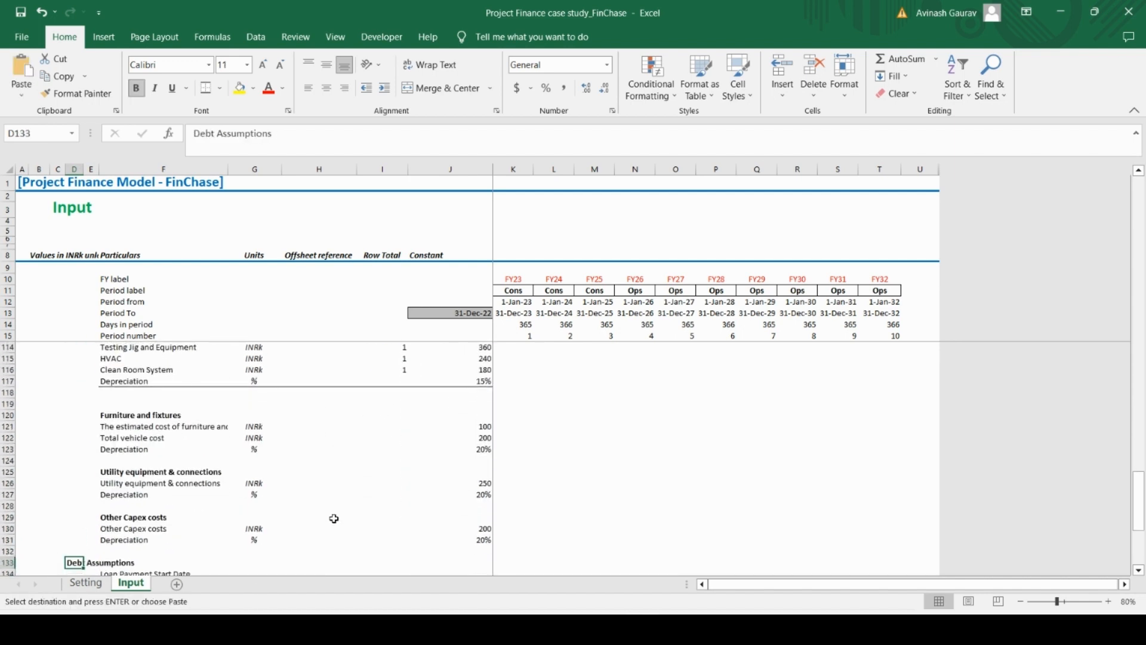
{"action": "key", "text": "alt+e"}
{"action": "key", "text": "s"}
{"action": "key", "text": "t"}
{"action": "key", "text": "Return"}
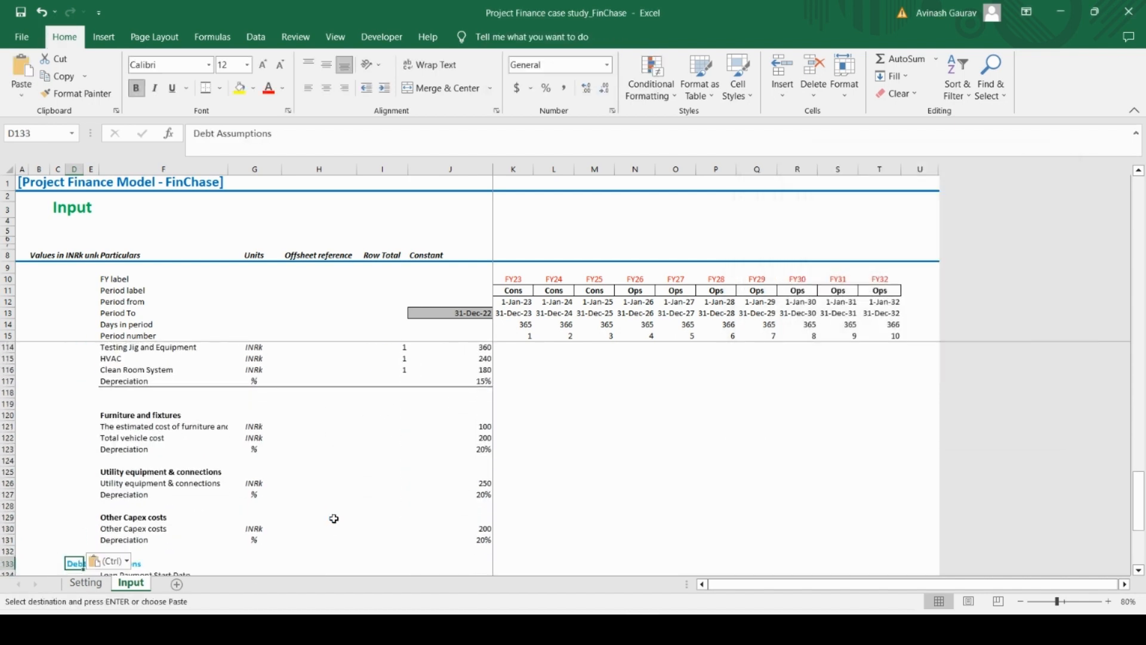
Enter date as the unit for Loan Payment Start Date in G134
{"action": "key", "text": "Down"}
{"action": "key", "text": "Down"}
{"action": "key", "text": "Down"}
{"action": "key", "text": "Down"}
{"action": "key", "text": "Up"}
{"action": "key", "text": "Up"}
{"action": "key", "text": "Up"}
{"action": "key", "text": "Right"}
{"action": "key", "text": "Right"}
{"action": "key", "text": "Right"}
{"action": "key", "text": "Right"}
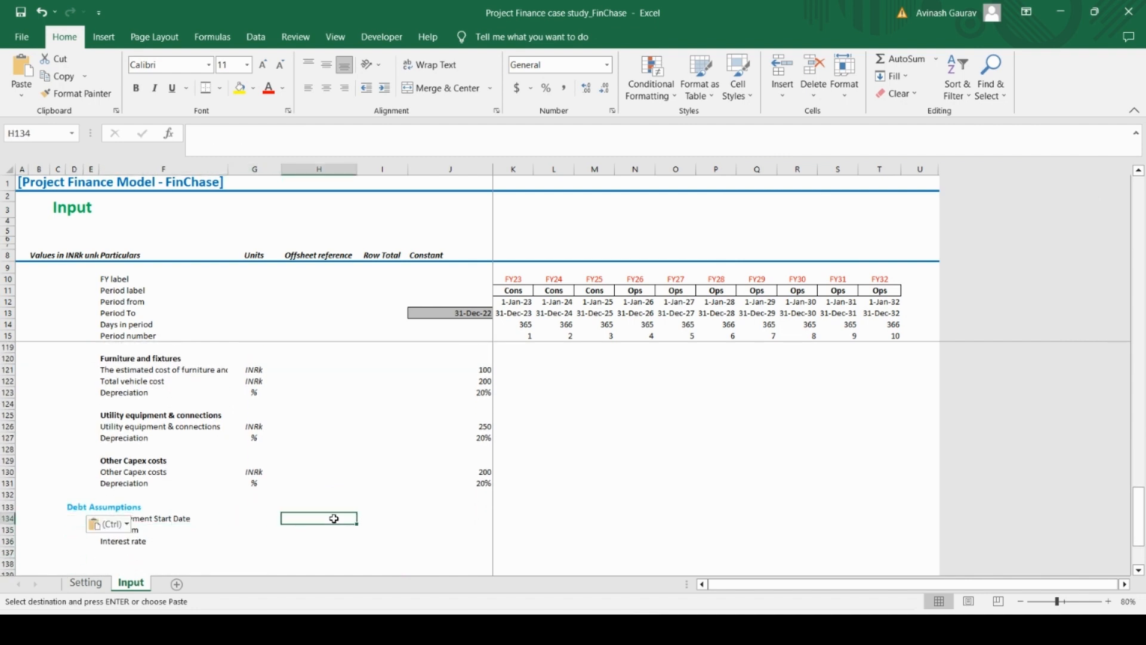
{"action": "key", "text": "Left"}
{"action": "key", "text": "Escape"}
{"action": "type", "text": "date"}
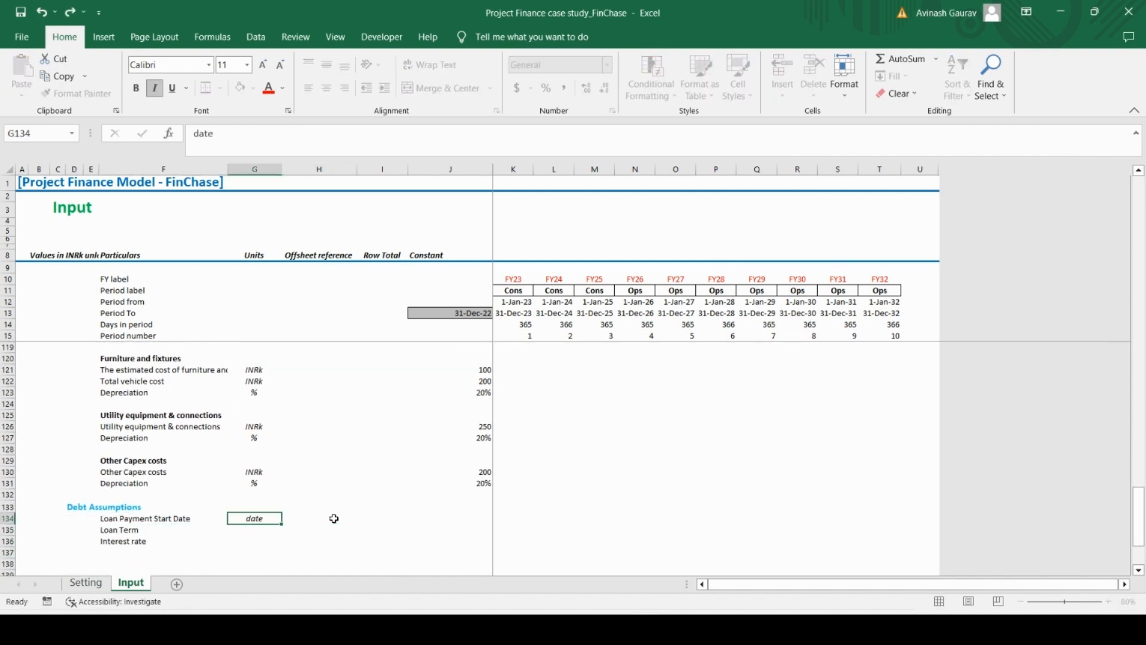
{"action": "key", "text": "ctrl+Return"}
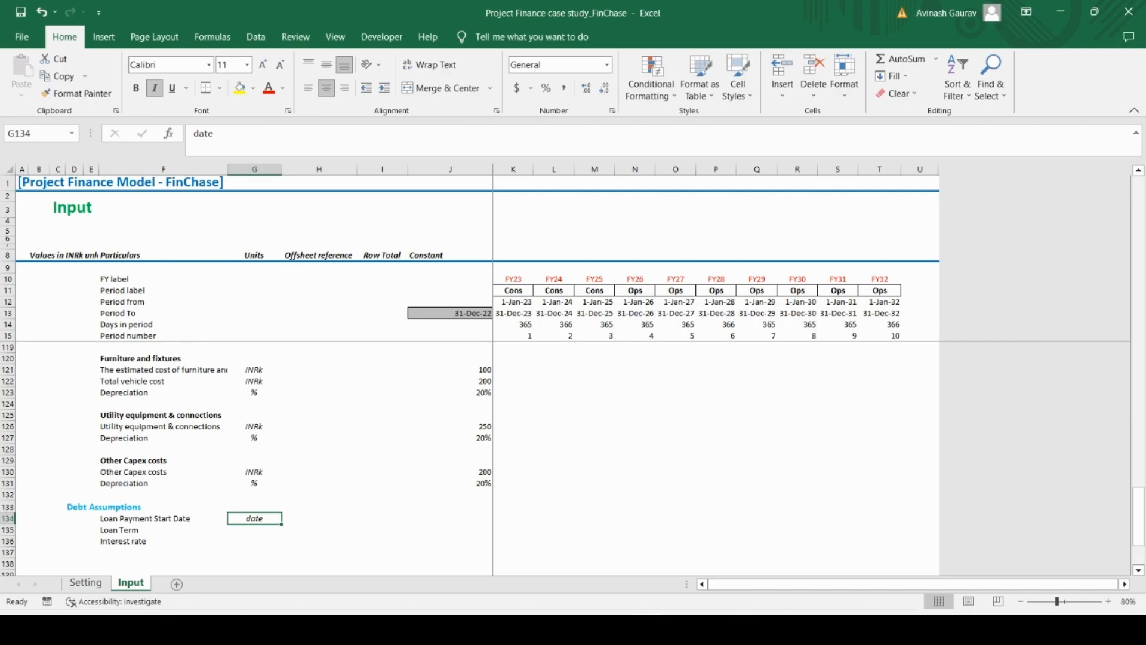
Enter 1/1/2026 as the Loan Payment Start Date in J134
{"action": "key", "text": "alt+Tab"}
{"action": "key", "text": "alt+Tab"}
{"action": "left_click", "coordinate": [453, 510]}
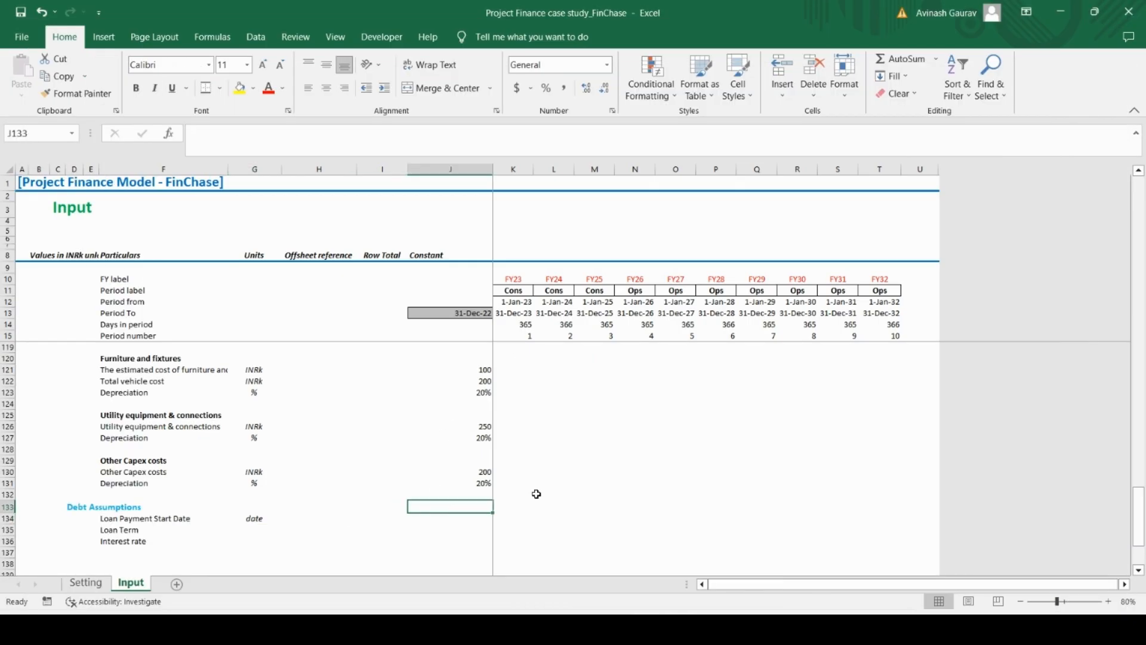
{"action": "key", "text": "Down"}
{"action": "type", "text": "1/1/20"}
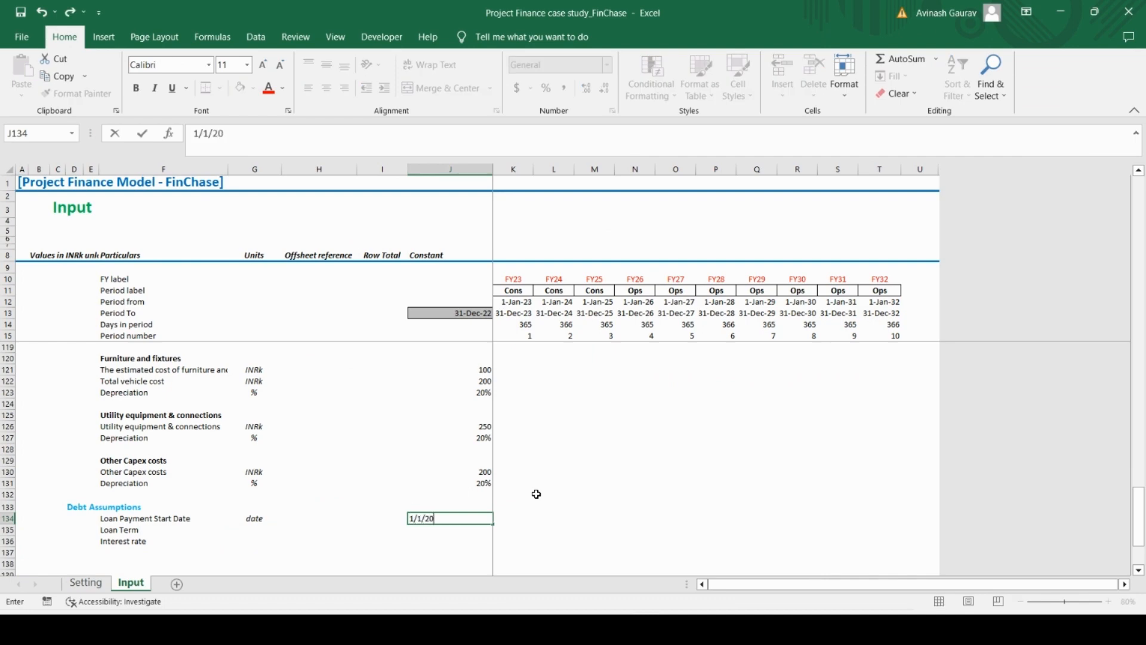
{"action": "type", "text": "26"}
{"action": "key", "text": "Return"}
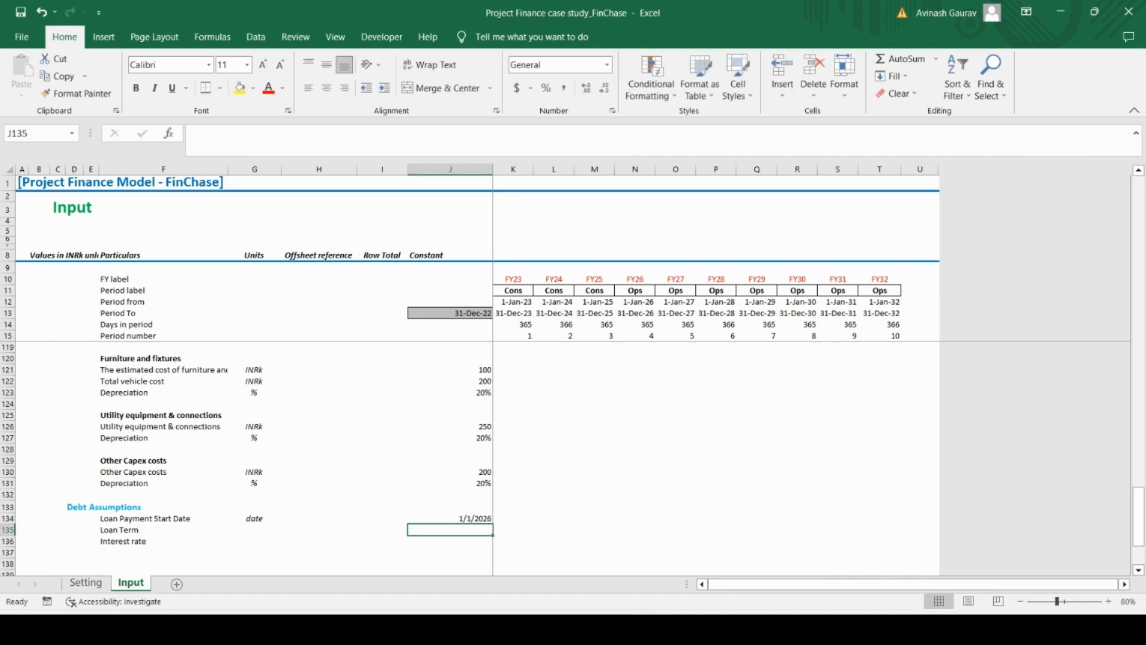
Check the loan term in the case study PDF and enter years as its unit in G135 of the Excel Input sheet
{"action": "key", "text": "alt+Tab"}
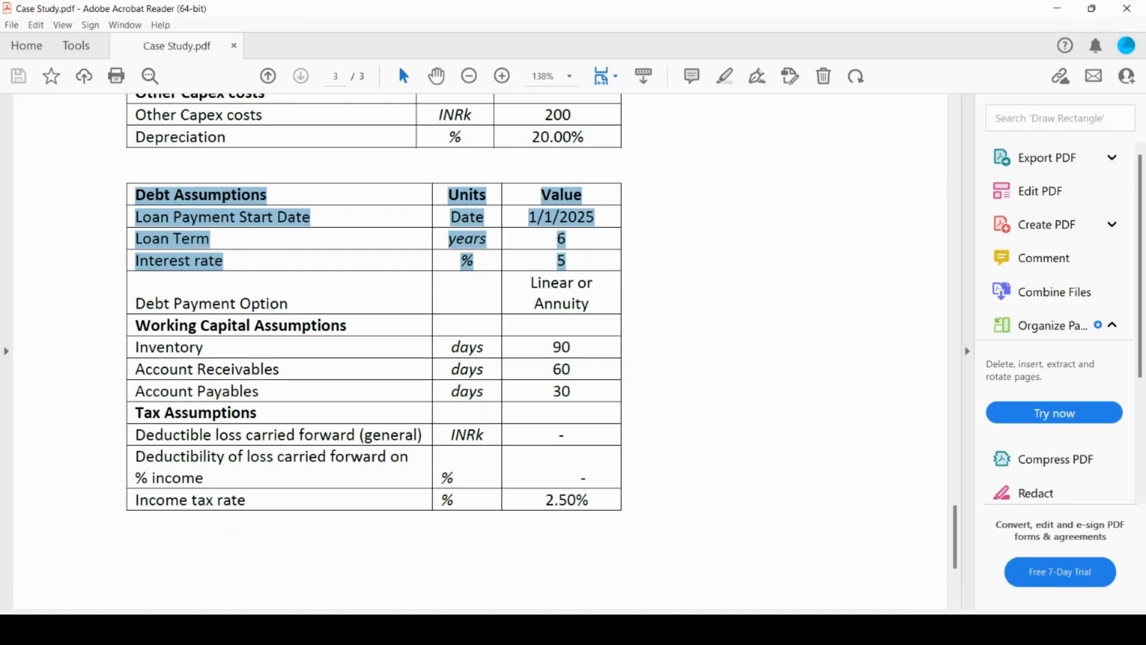
{"action": "key", "text": "alt+Tab"}
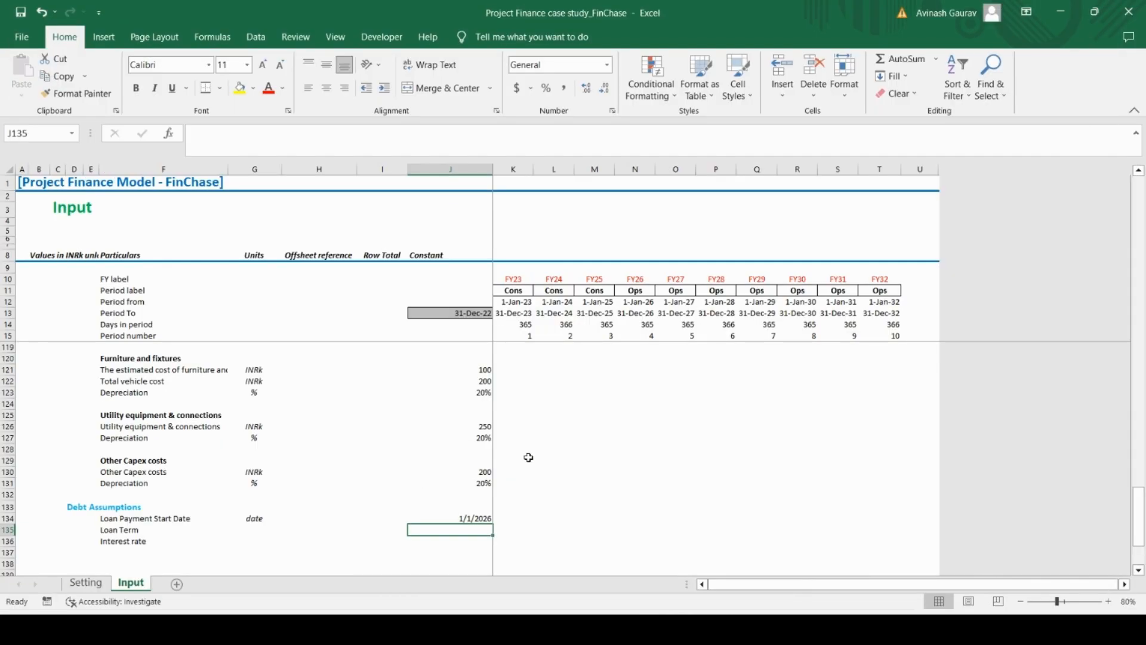
{"action": "key", "text": "Left"}
{"action": "key", "text": "Left"}
{"action": "key", "text": "Left"}
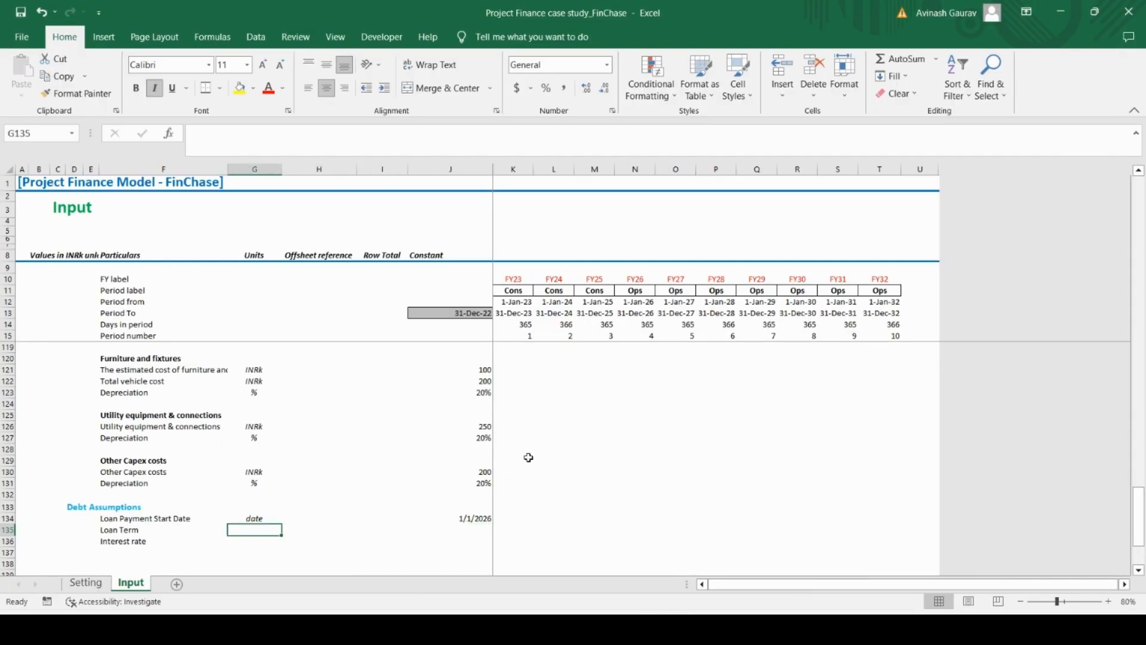
{"action": "type", "text": "years"}
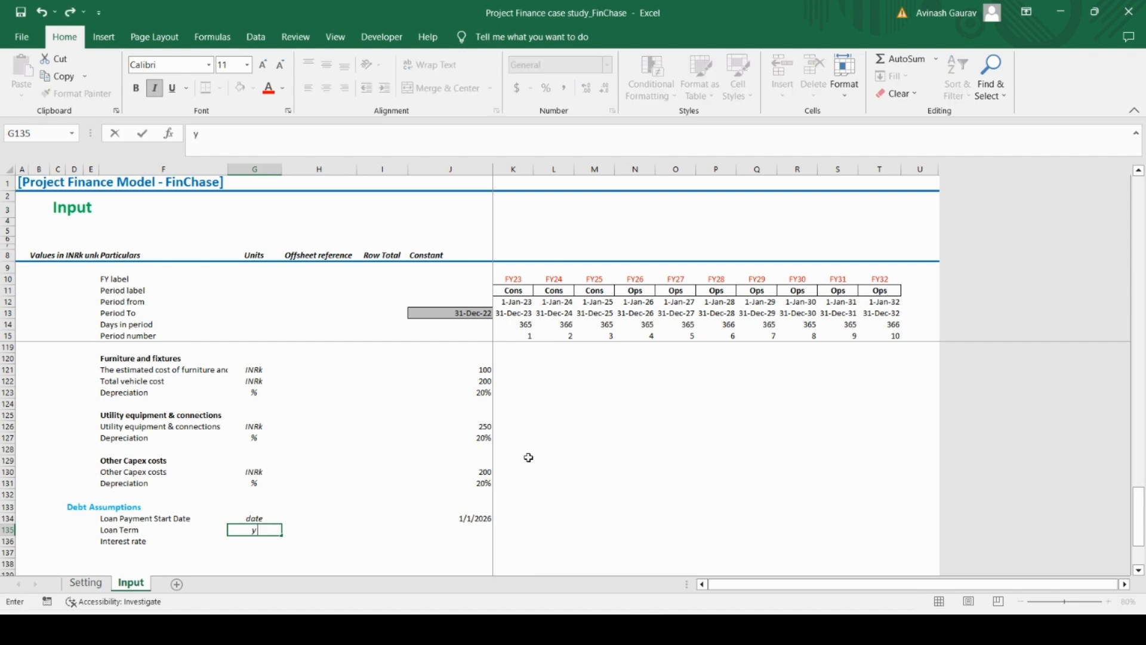
{"action": "key", "text": "Return"}
Enter 6 as the Loan Term value in J135
{"action": "key", "text": "Up"}
{"action": "key", "text": "Right"}
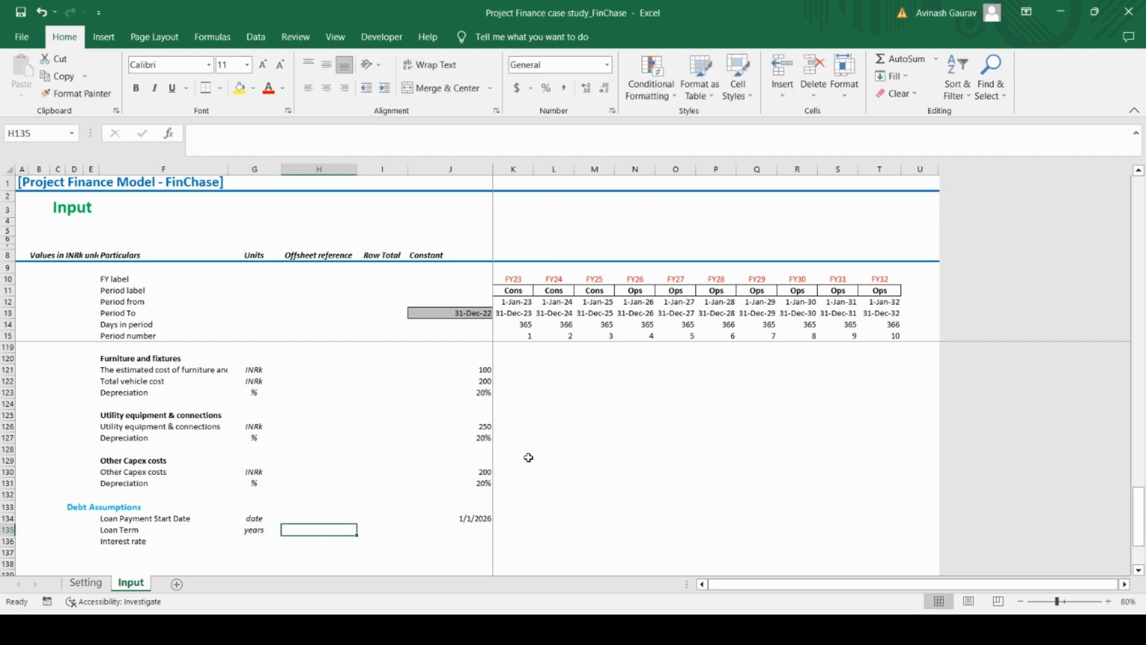
{"action": "key", "text": "Right"}
{"action": "key", "text": "Right"}
{"action": "type", "text": "6"}
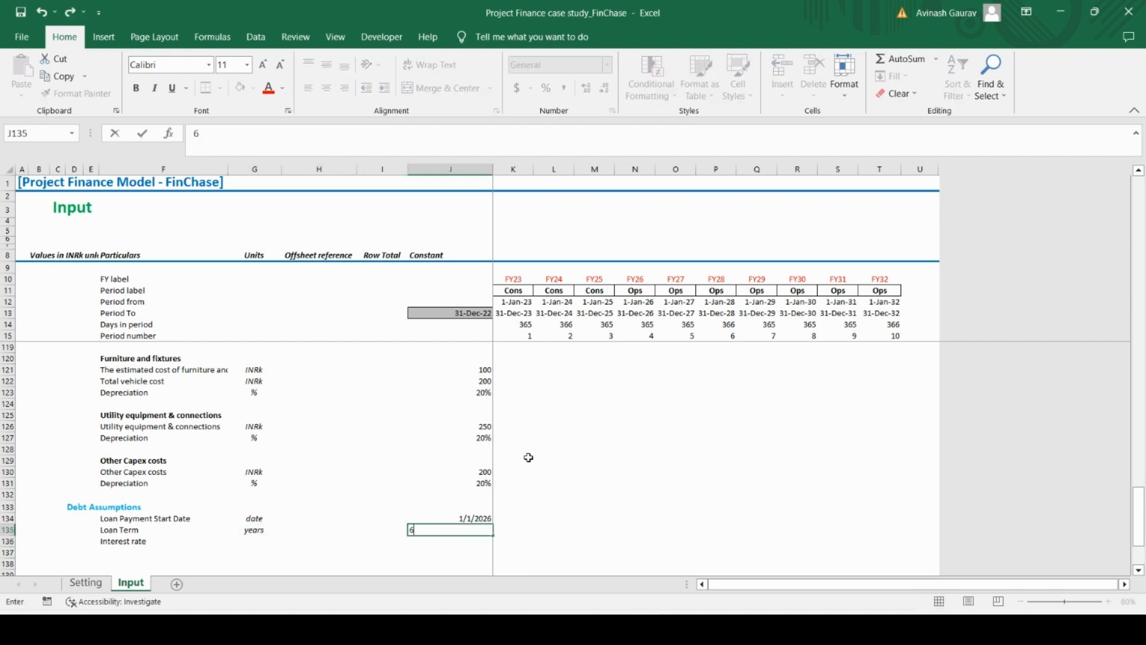
{"action": "key", "text": "Return"}
Enter % as the Interest rate unit in G136 and 5% as its value in J136
{"action": "key", "text": "Left"}
{"action": "key", "text": "Left"}
{"action": "key", "text": "Left"}
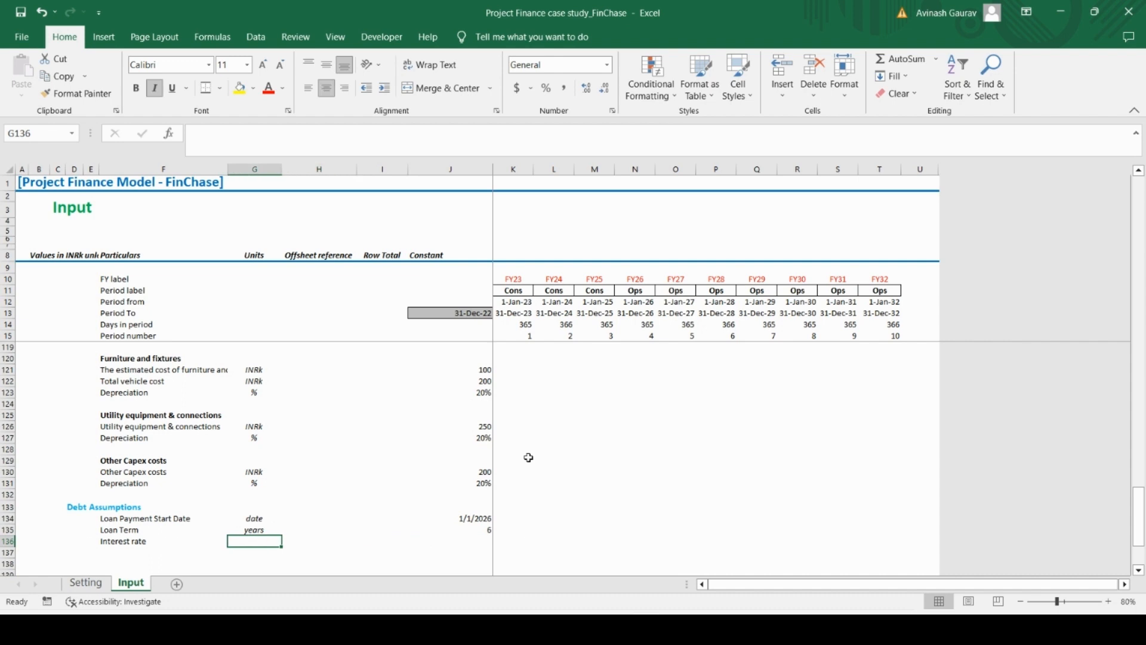
{"action": "type", "text": "%"}
{"action": "key", "text": "Right"}
{"action": "key", "text": "Right"}
{"action": "key", "text": "Right"}
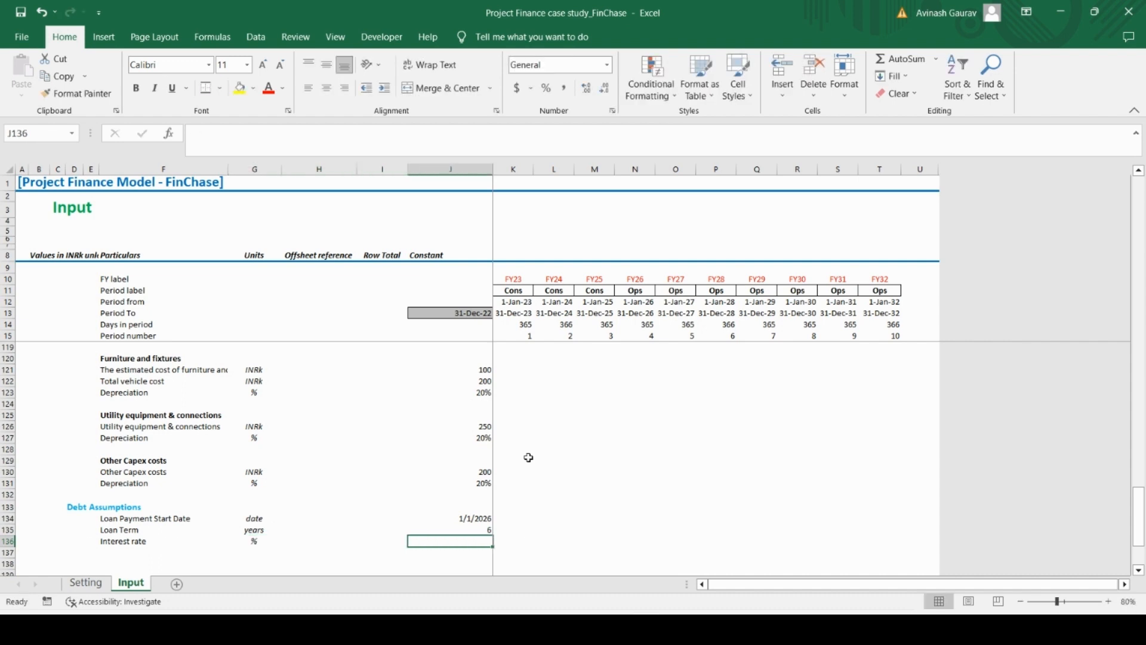
{"action": "type", "text": "5"}
{"action": "key", "text": "Return"}
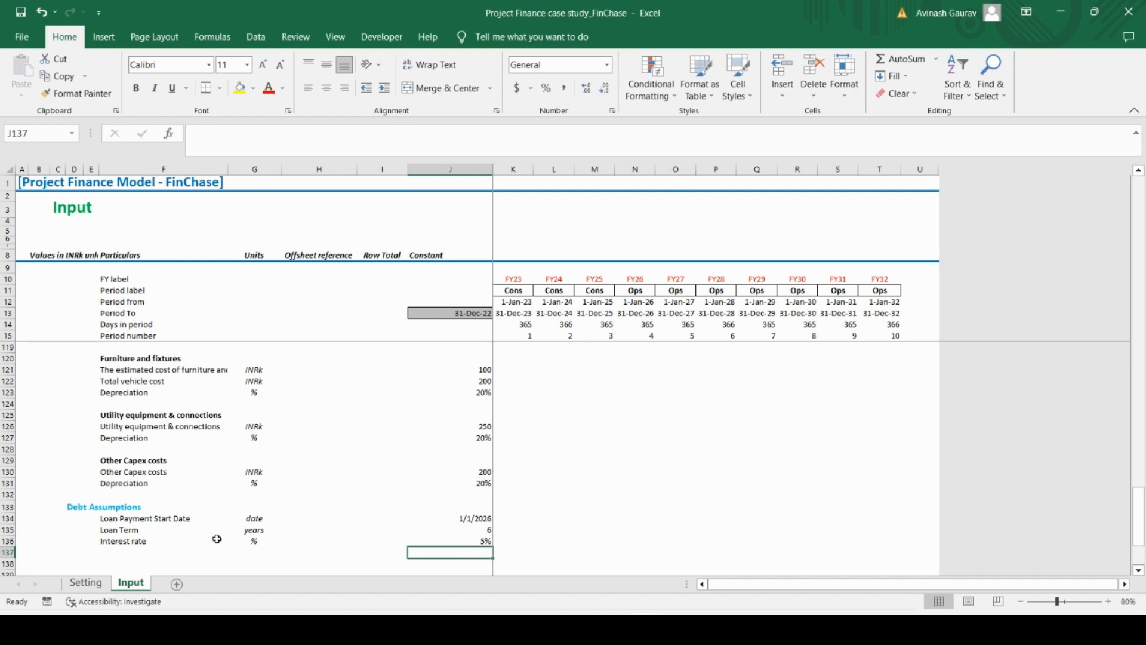
{"action": "left_click", "coordinate": [150, 555]}
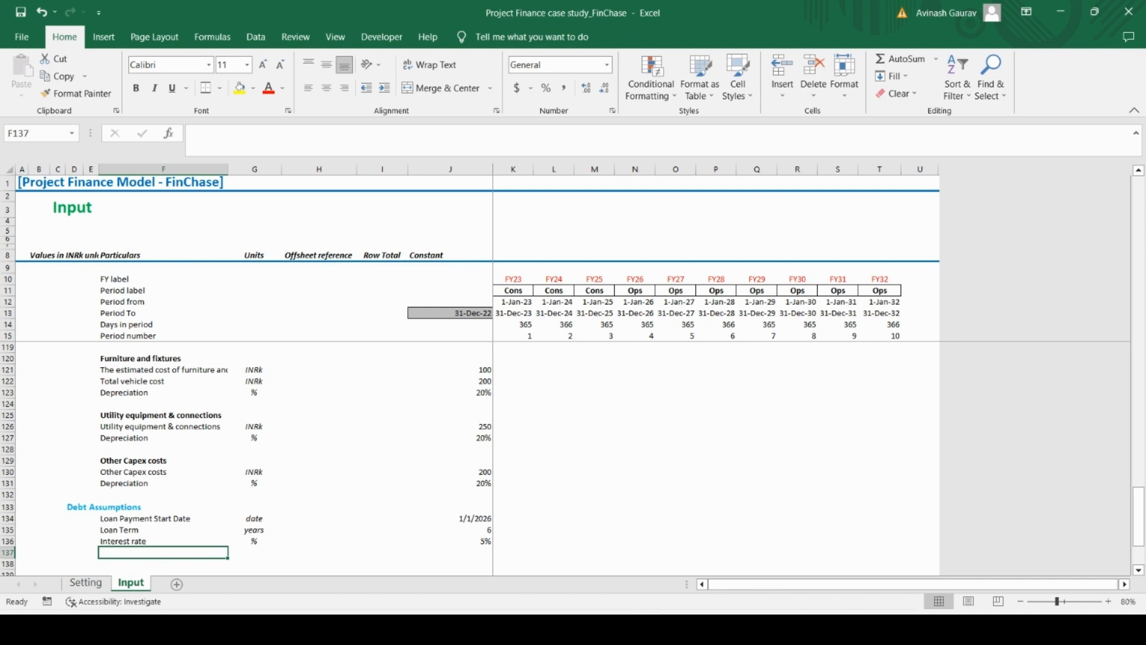
Enter the label Debt Payment Option in F137, below Interest rate in the Debt Assumptions section
{"action": "scroll", "coordinate": [236, 507], "scroll_direction": "down", "scroll_amount": 4}
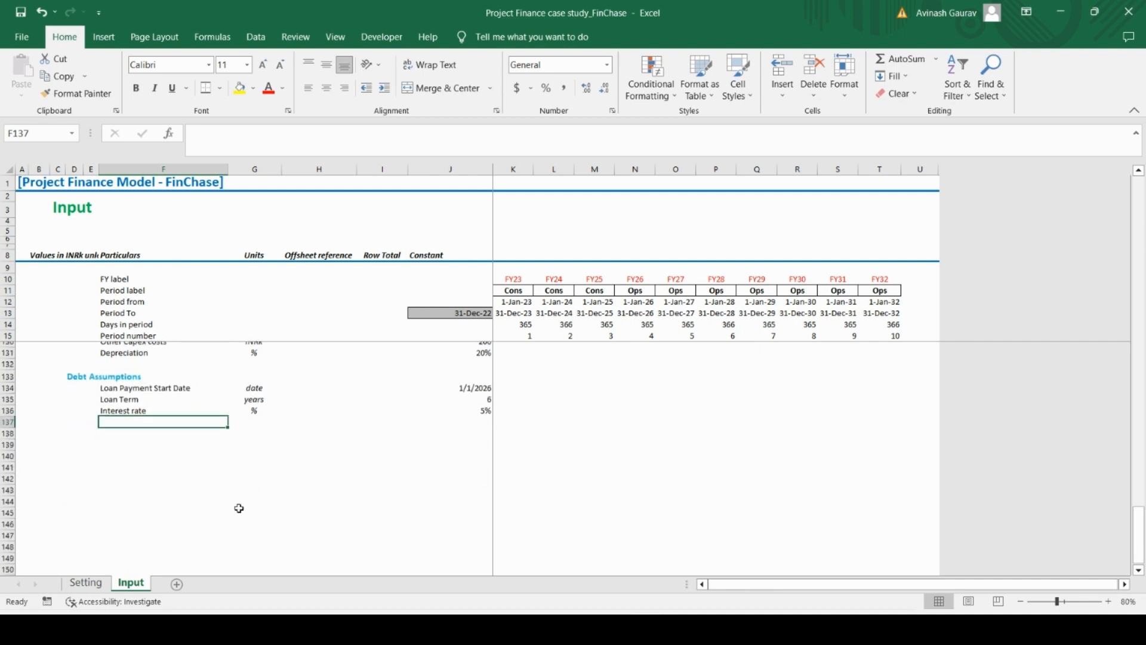
{"action": "left_click", "coordinate": [126, 431]}
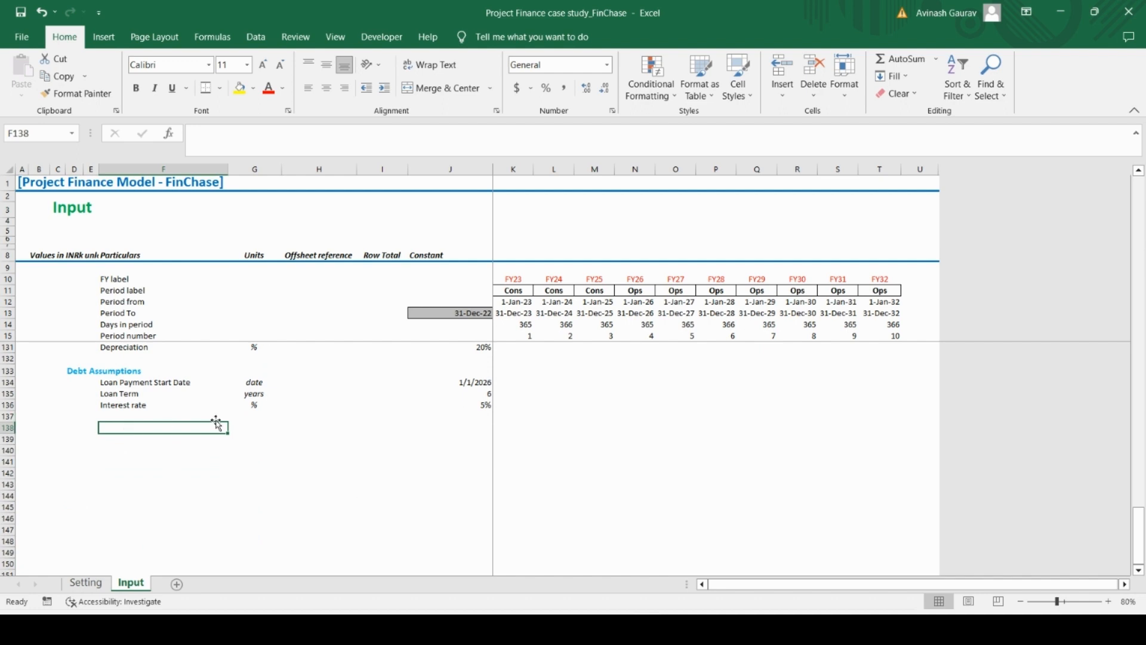
{"action": "key", "text": "Caps_Lock"}
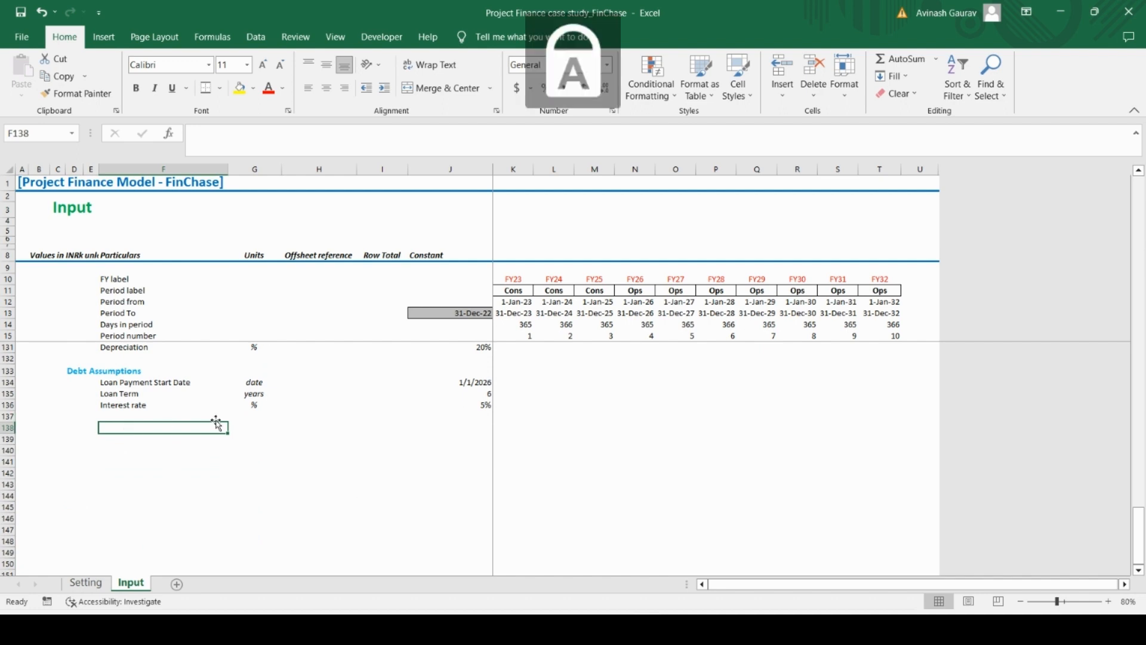
{"action": "left_click", "coordinate": [217, 419]}
{"action": "type", "text": "D"}
{"action": "key", "text": "Caps_Lock"}
{"action": "type", "text": "t Payment"}
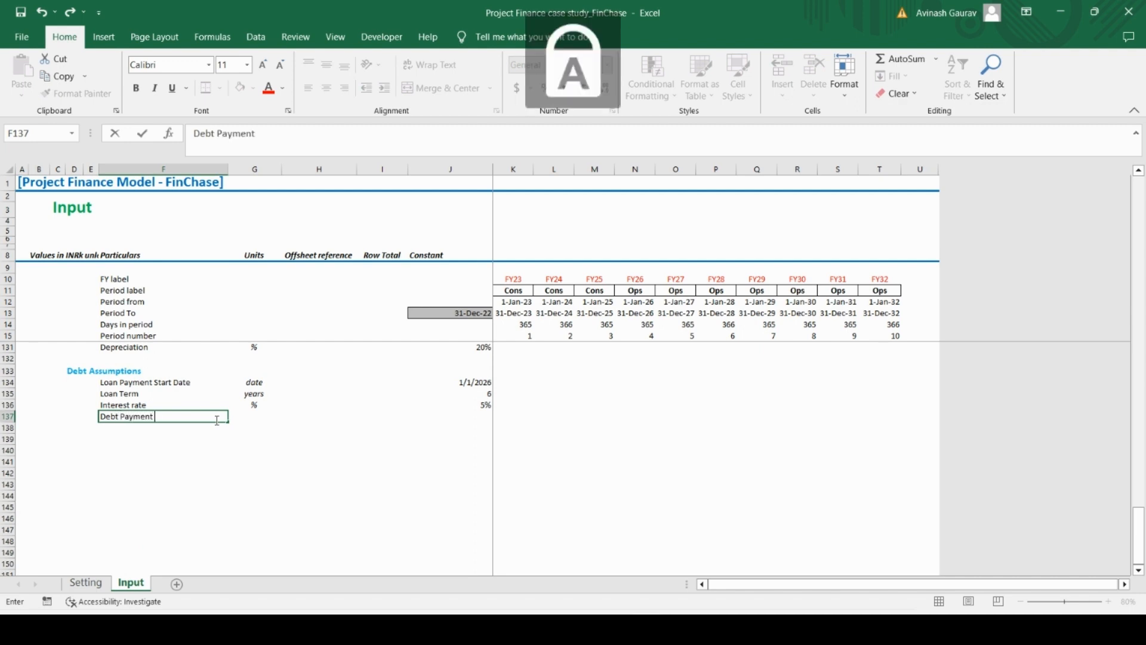
{"action": "key", "text": "Caps_Lock"}
{"action": "type", "text": "Op"}
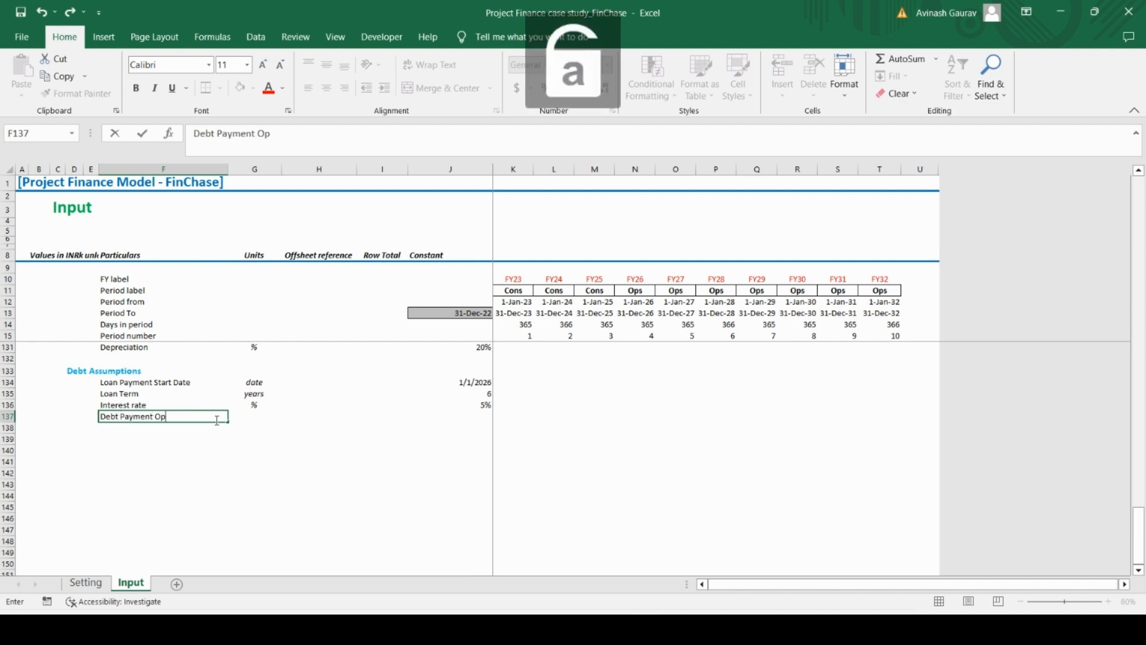
{"action": "type", "text": "tion"}
{"action": "key", "text": "Return"}
{"action": "key", "text": "Up"}
Enter text as the unit for Debt Payment Option in G137
{"action": "key", "text": "Right"}
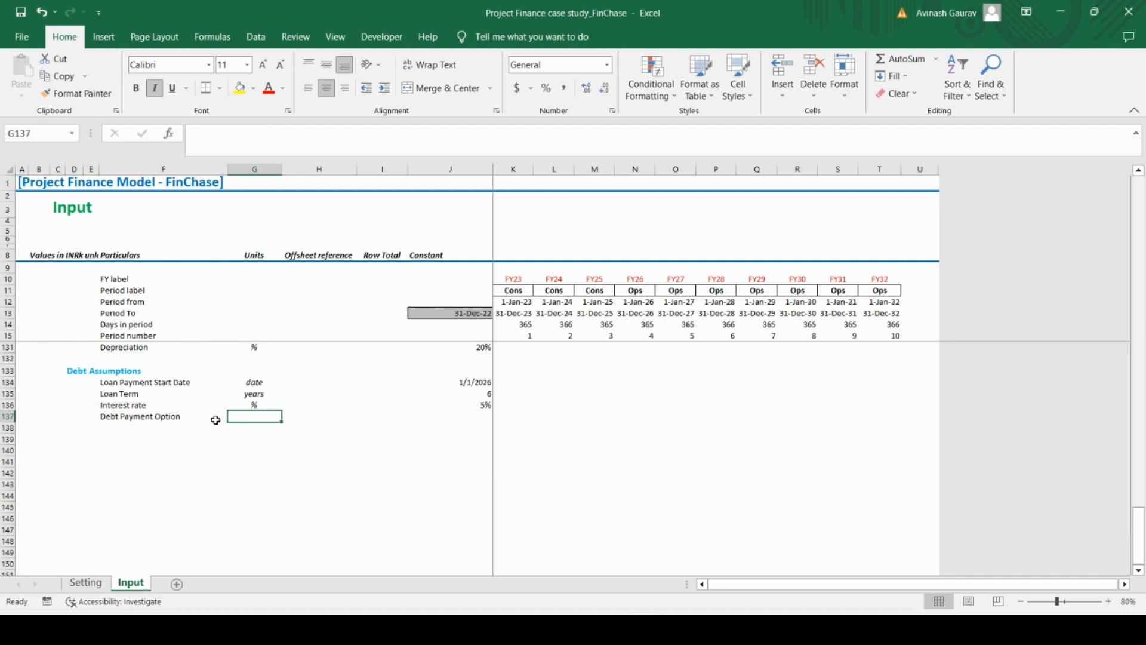
{"action": "type", "text": "text"}
{"action": "key", "text": "Return"}
{"action": "key", "text": "Up"}
{"action": "key", "text": "Right"}
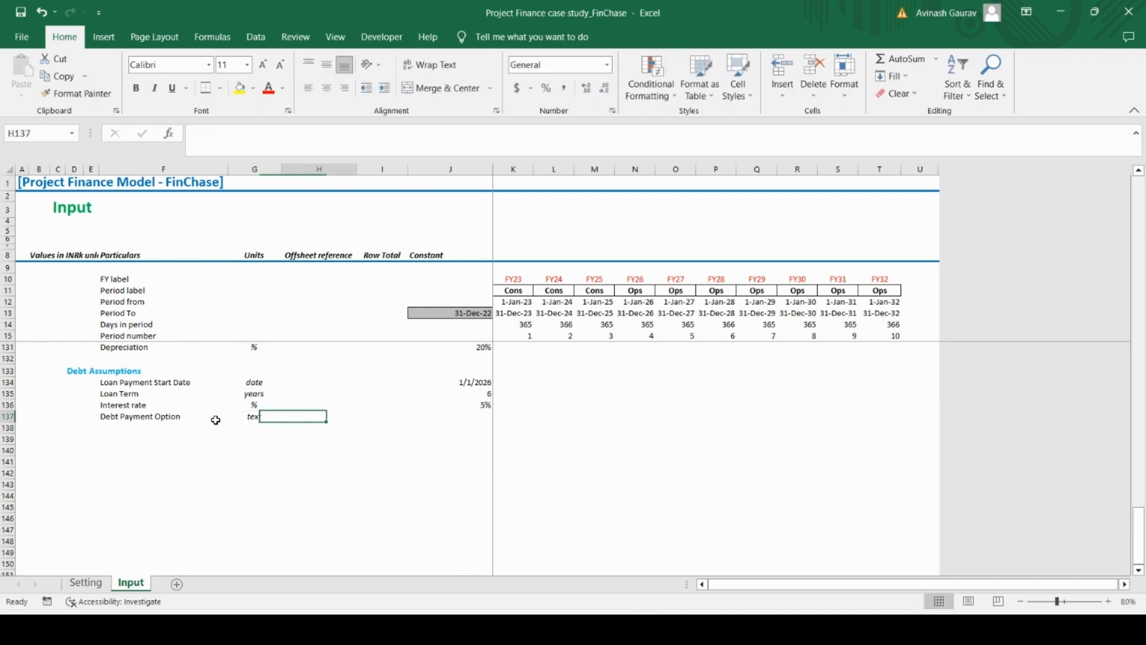
{"action": "key", "text": "Right"}
{"action": "key", "text": "Right"}
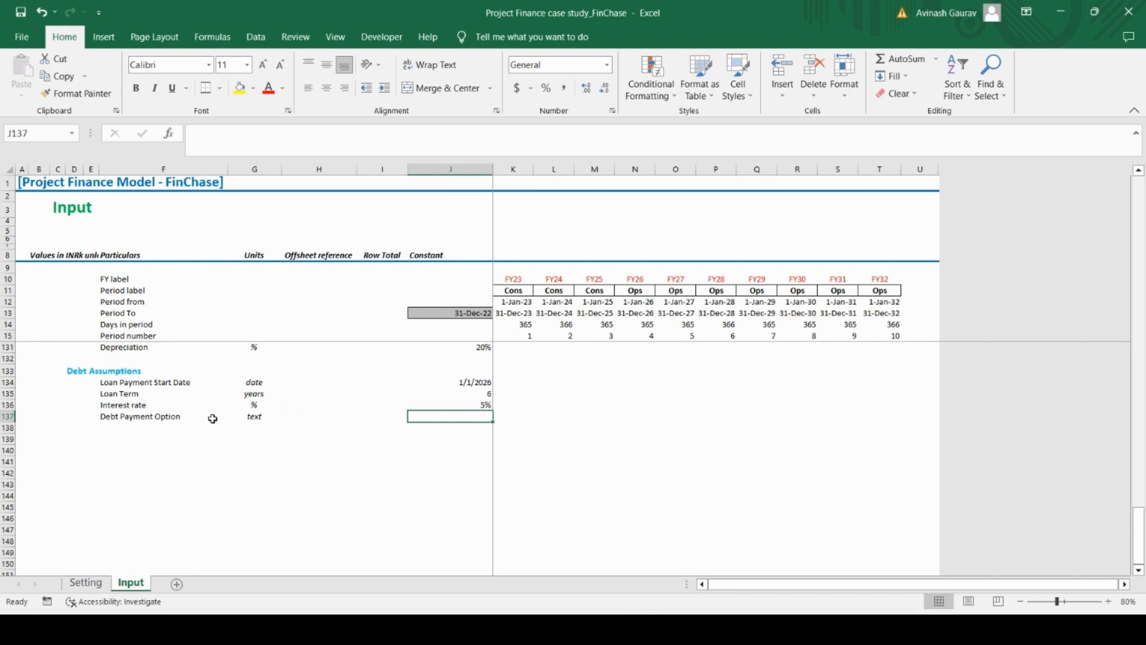
{"action": "left_click", "coordinate": [138, 428]}
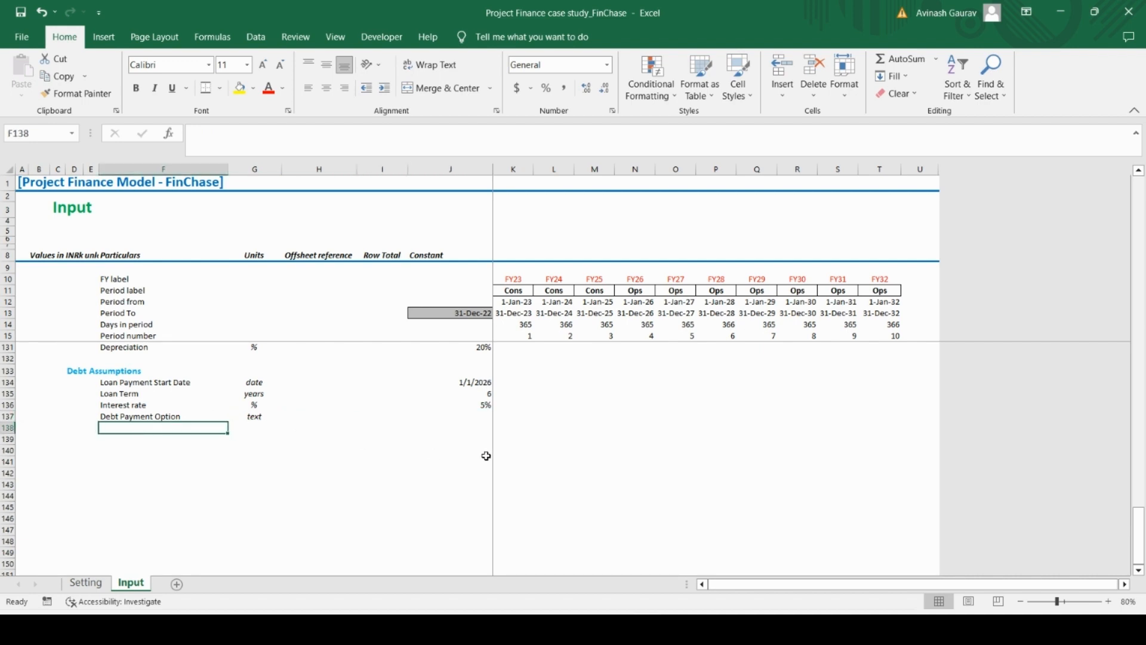
{"action": "left_click", "coordinate": [456, 427]}
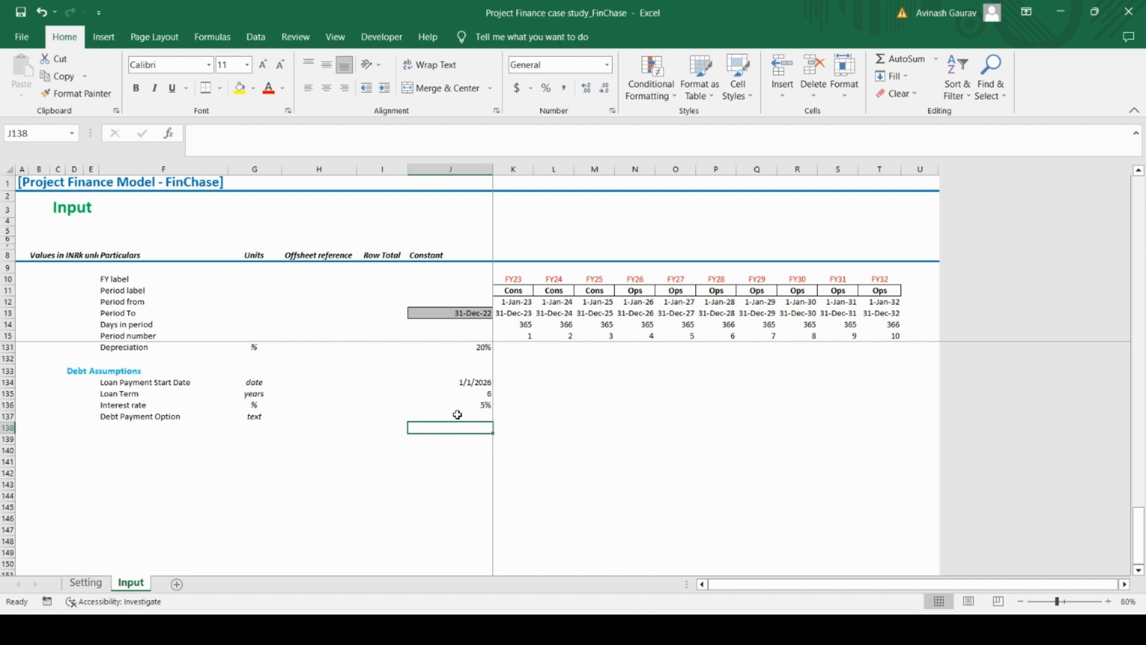
{"action": "left_click", "coordinate": [457, 415]}
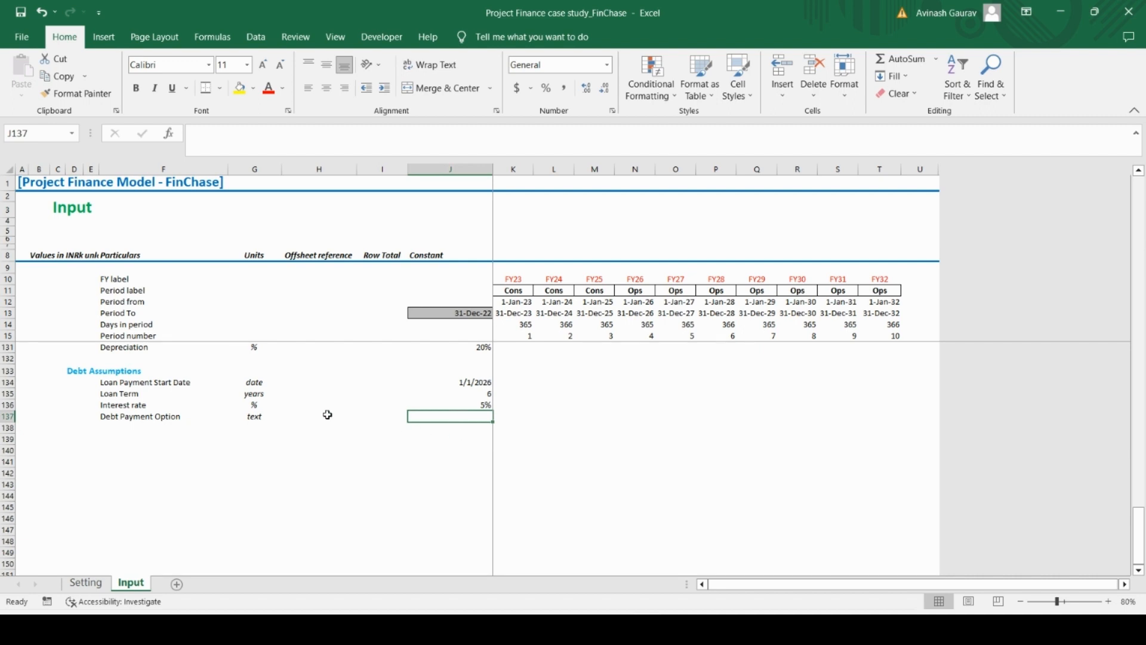
Enter Linear Repayment in F138 as the first repayment choice below Debt Payment Option
{"action": "left_click", "coordinate": [143, 426]}
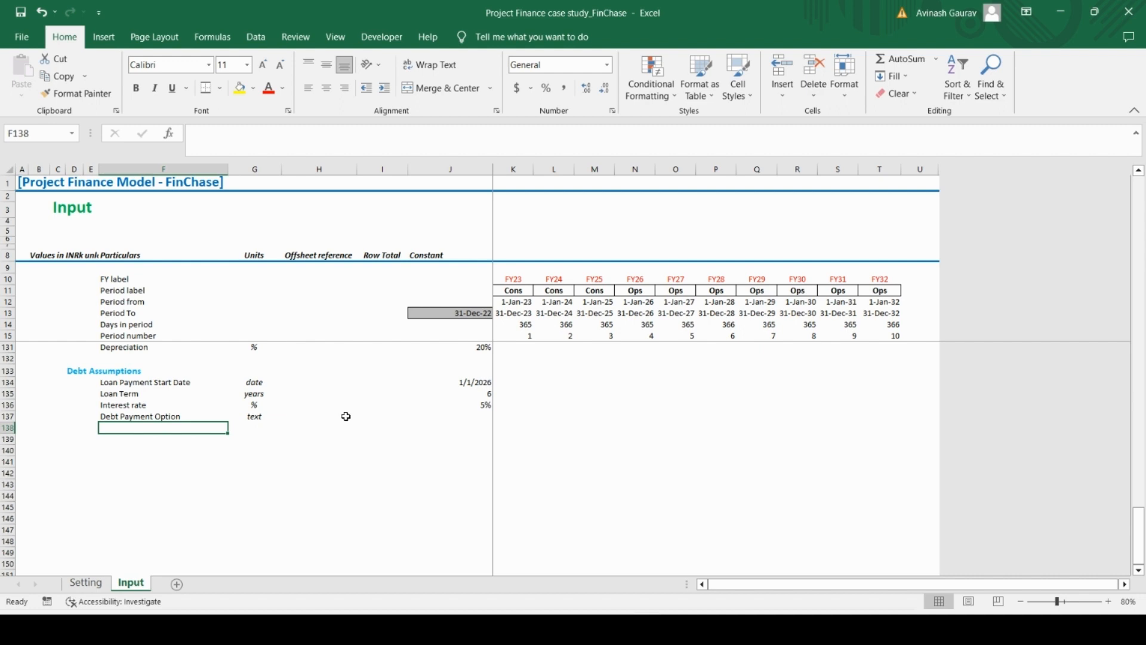
{"action": "key", "text": "Caps_Lock"}
{"action": "type", "text": "A"}
{"action": "key", "text": "BackSpace"}
{"action": "type", "text": "L"}
{"action": "key", "text": "Caps_Lock"}
{"action": "type", "text": "inea"}
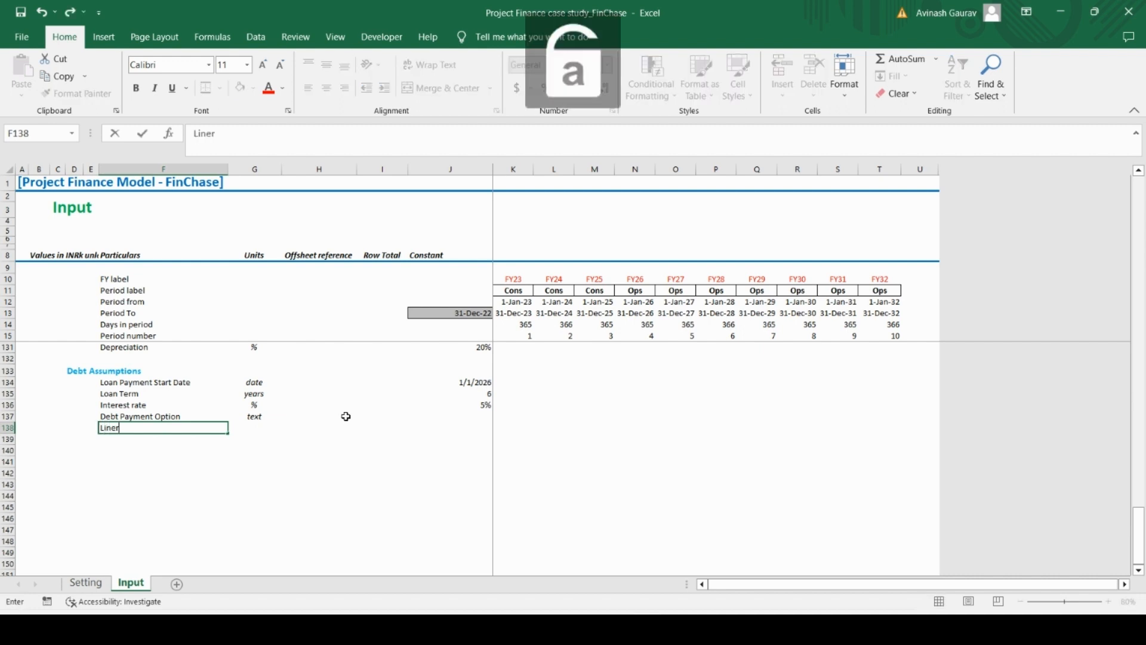
{"action": "type", "text": "r"}
{"action": "key", "text": "Caps_Lock"}
{"action": "type", "text": "R"}
{"action": "key", "text": "Caps_Lock"}
{"action": "type", "text": "epaymr"}
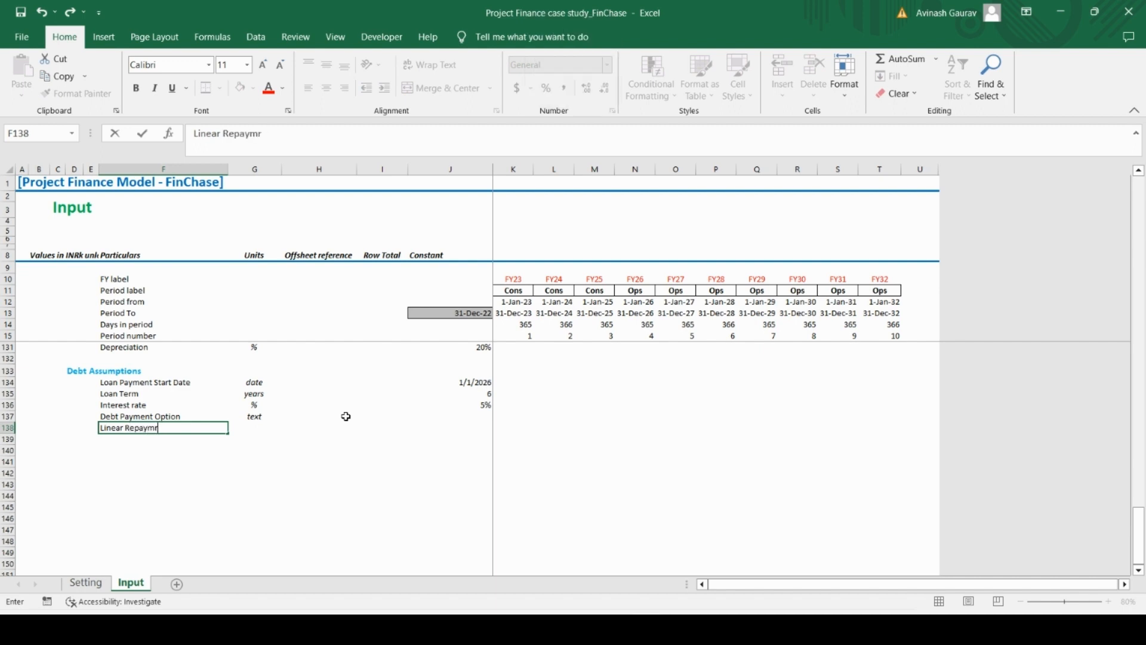
{"action": "key", "text": "BackSpace"}
{"action": "type", "text": "ent"}
{"action": "key", "text": "Return"}
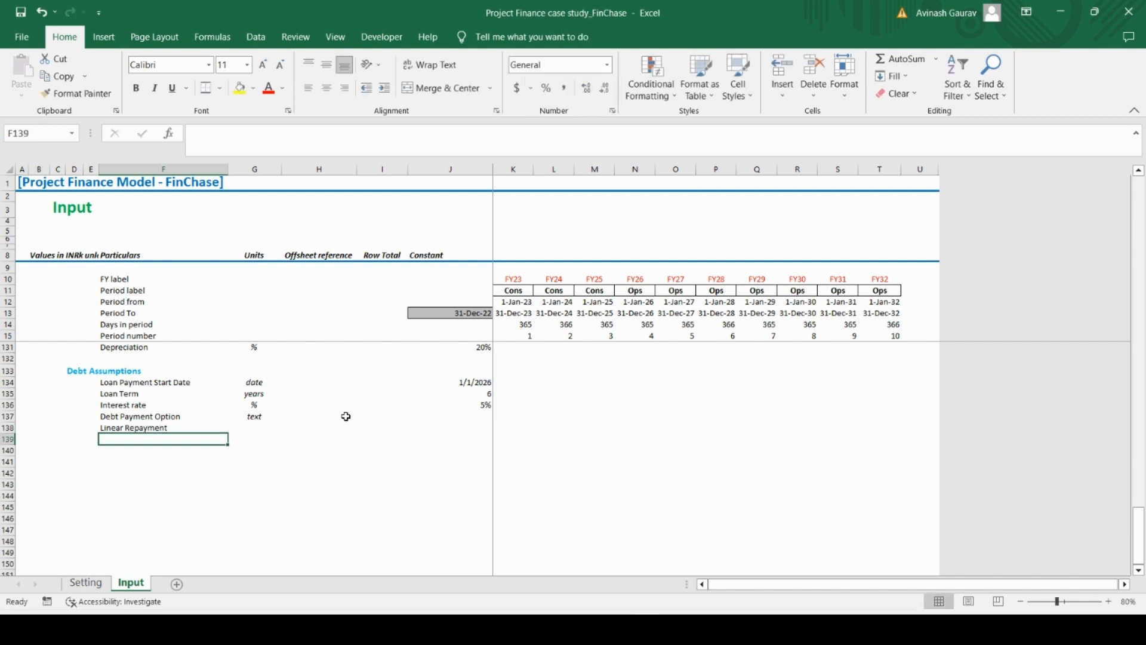
Enter Annuity Repayment in F139 as the second repayment choice
{"action": "key", "text": "Caps_Lock"}
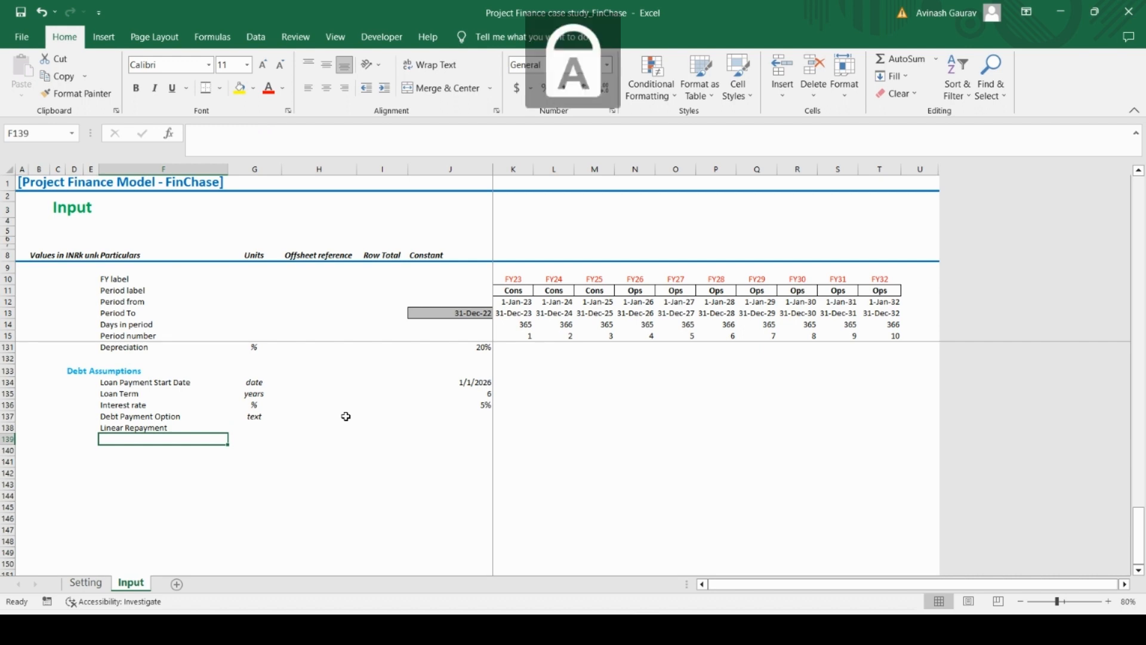
{"action": "type", "text": "A"}
{"action": "key", "text": "Caps_Lock"}
{"action": "type", "text": "nnuity"}
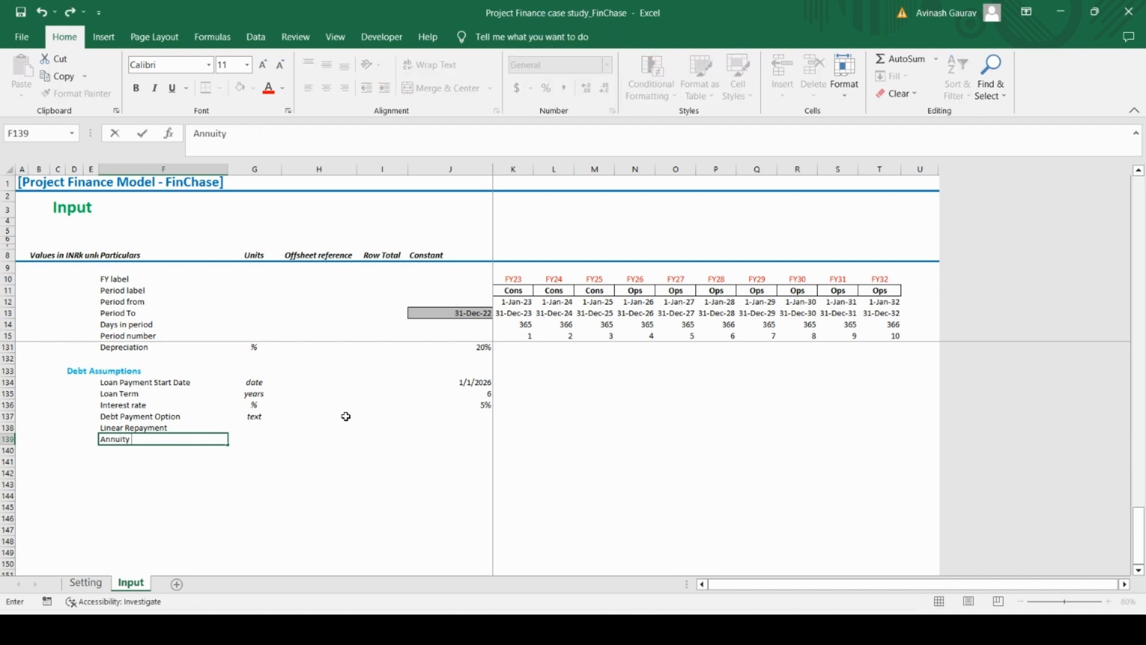
{"action": "key", "text": "Caps_Lock"}
{"action": "type", "text": "R"}
{"action": "key", "text": "Caps_Lock"}
{"action": "type", "text": "epayment"}
{"action": "key", "text": "Return"}
Insert a List Box form control above the timeline, spanning about columns K to O and rows 3 to 6
{"action": "key", "text": "Up"}
{"action": "key", "text": "Up"}
{"action": "key", "text": "Right"}
{"action": "key", "text": "Right"}
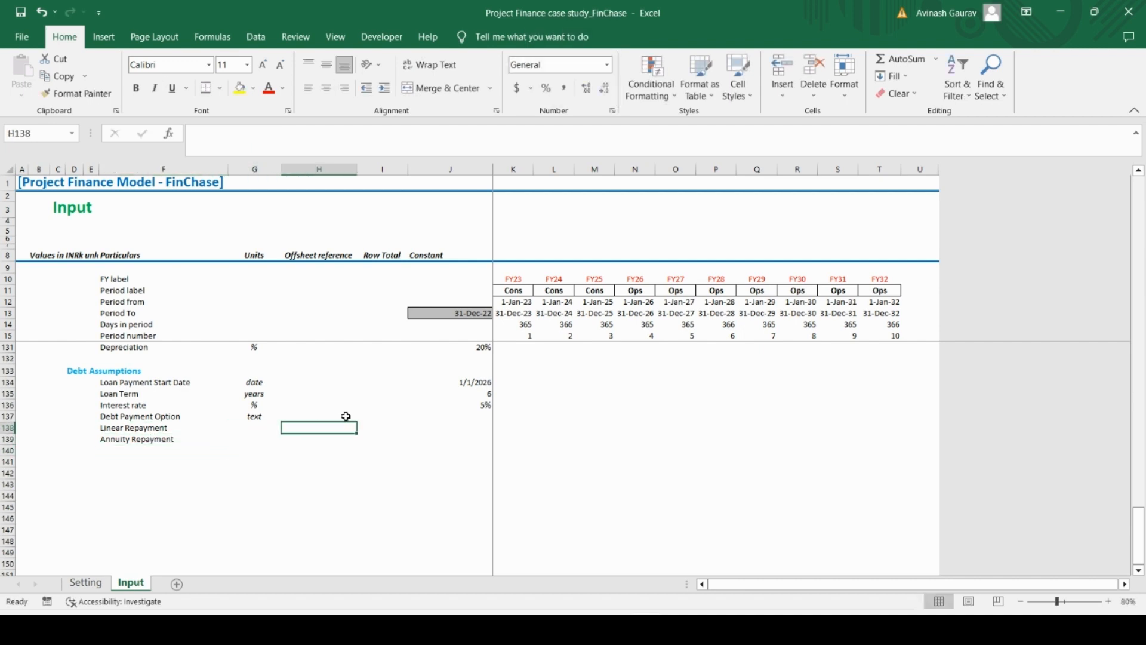
{"action": "key", "text": "Right"}
{"action": "key", "text": "Right"}
{"action": "key", "text": "Up"}
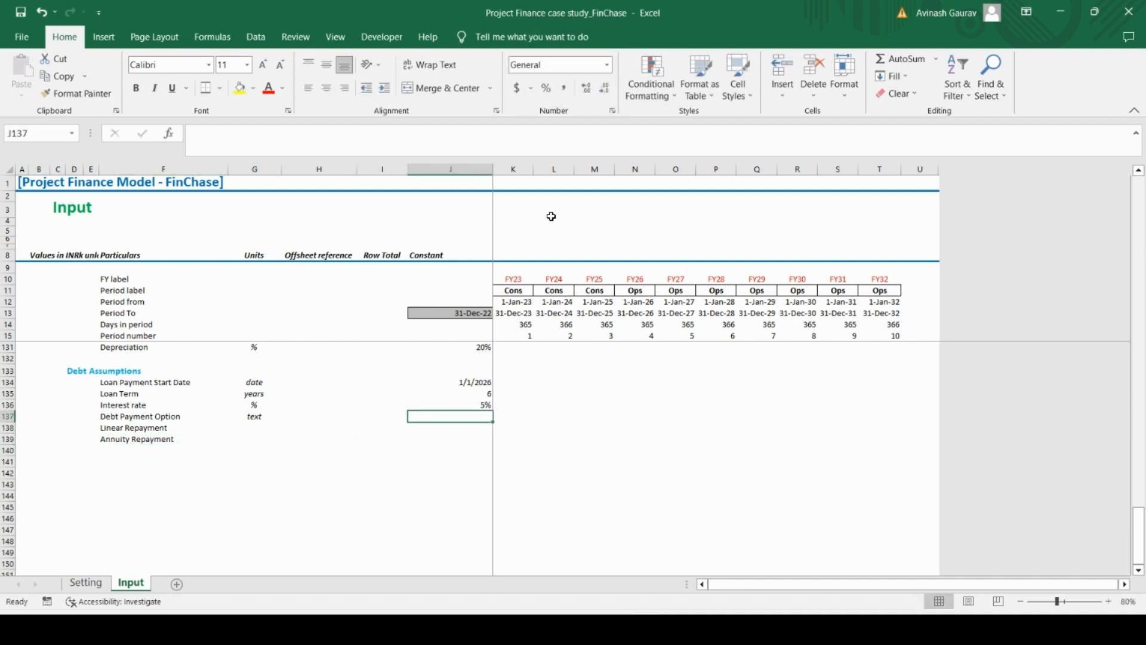
{"action": "left_click", "coordinate": [376, 39]}
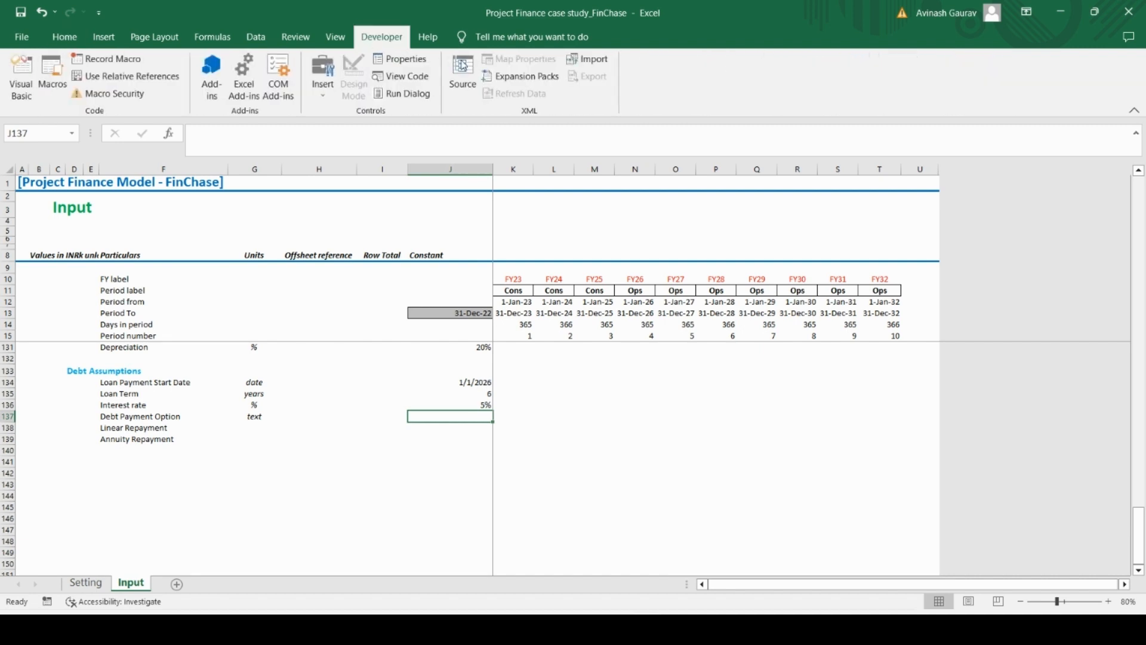
{"action": "left_click", "coordinate": [322, 73]}
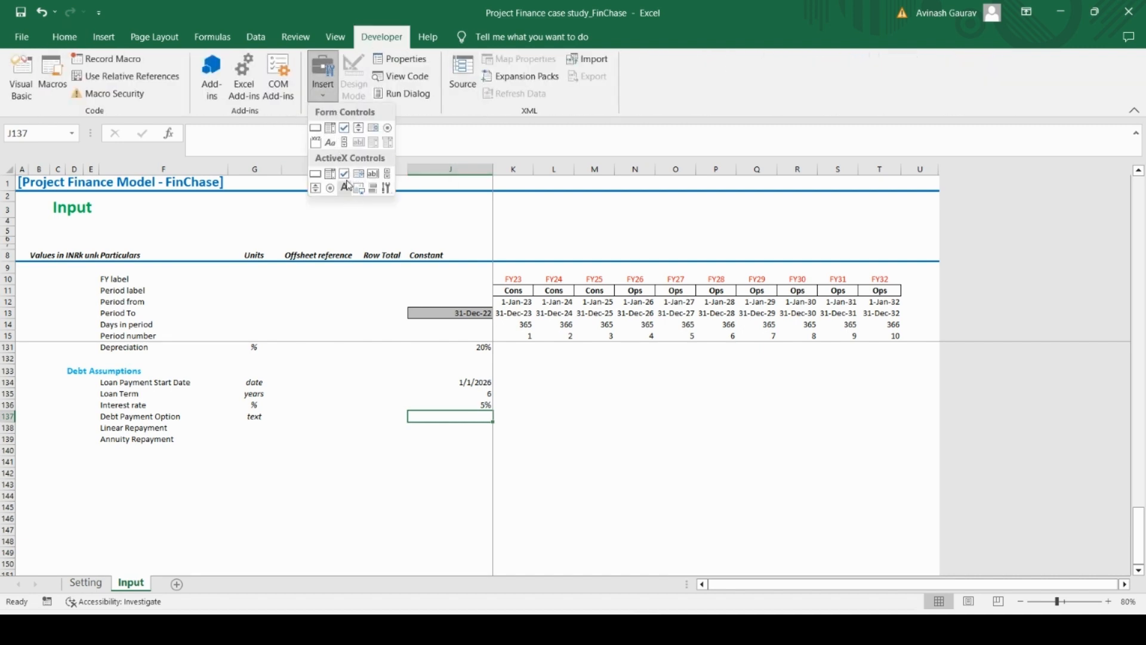
{"action": "left_click", "coordinate": [373, 130]}
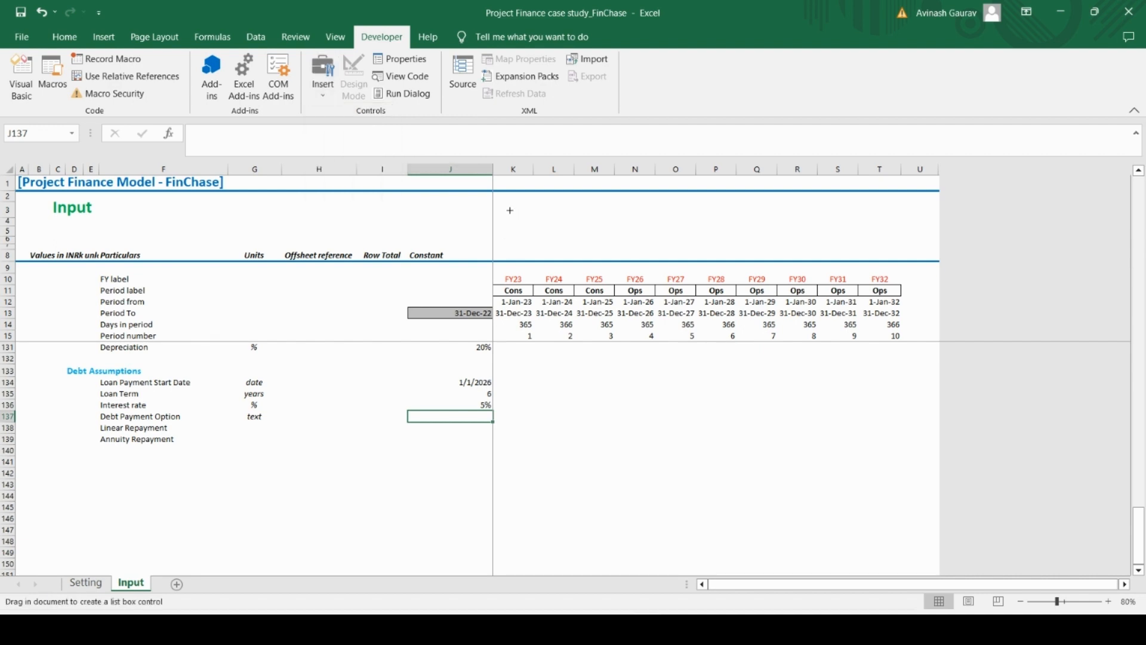
{"action": "mouse_move", "coordinate": [510, 210]}
{"action": "left_mouse_down"}
{"action": "mouse_move", "coordinate": [597, 235]}
{"action": "mouse_move", "coordinate": [672, 239]}
{"action": "left_mouse_up"}
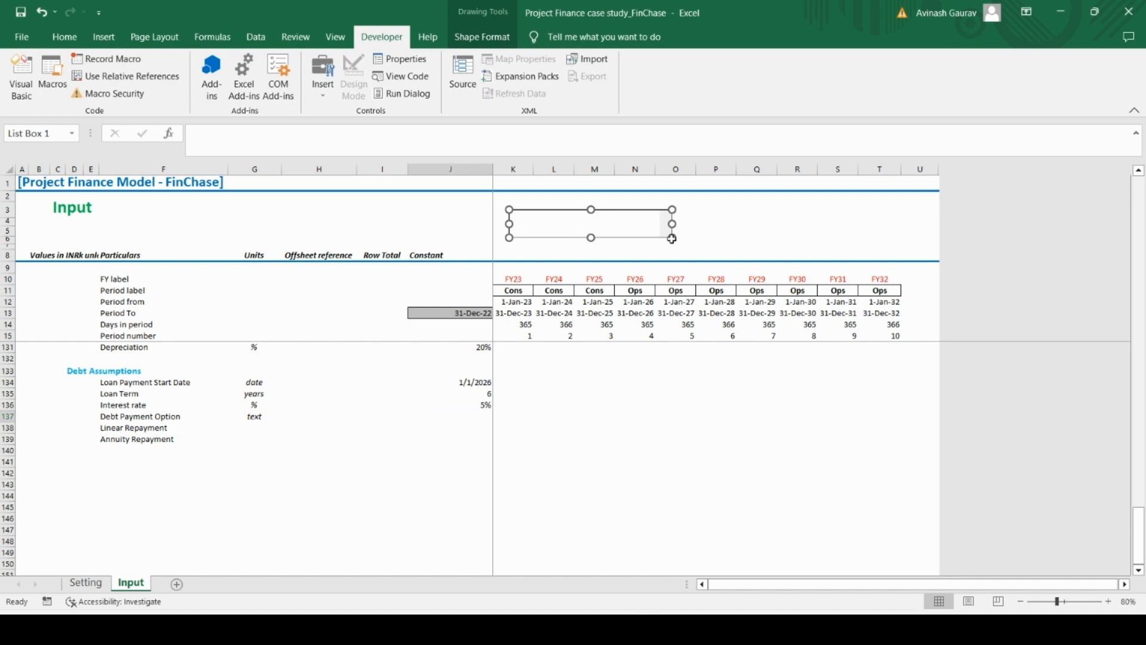
Open the list box's control formatting and set its input range to $F$138:$F$139
{"action": "right_click", "coordinate": [607, 226]}
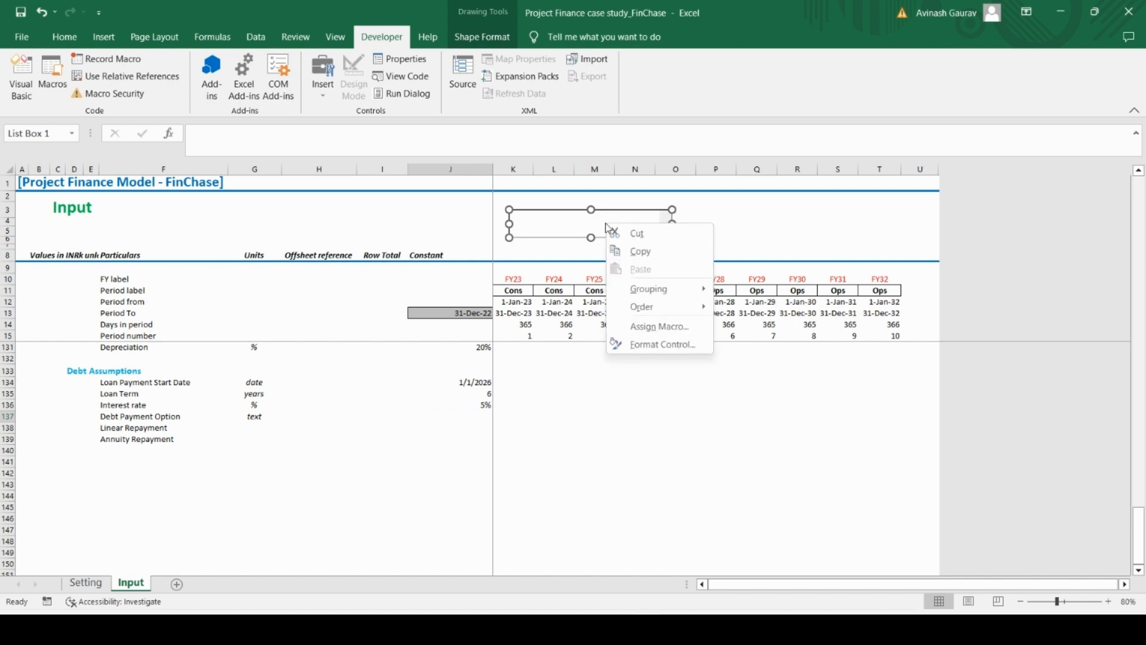
{"action": "left_click", "coordinate": [659, 345]}
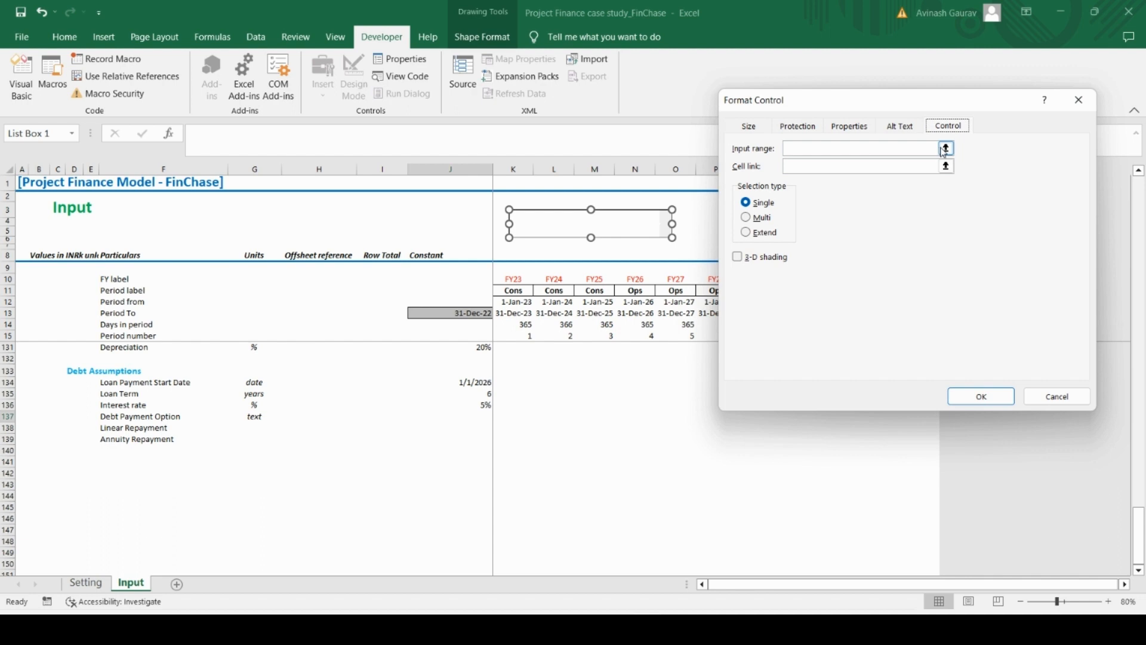
{"action": "left_click", "coordinate": [946, 149]}
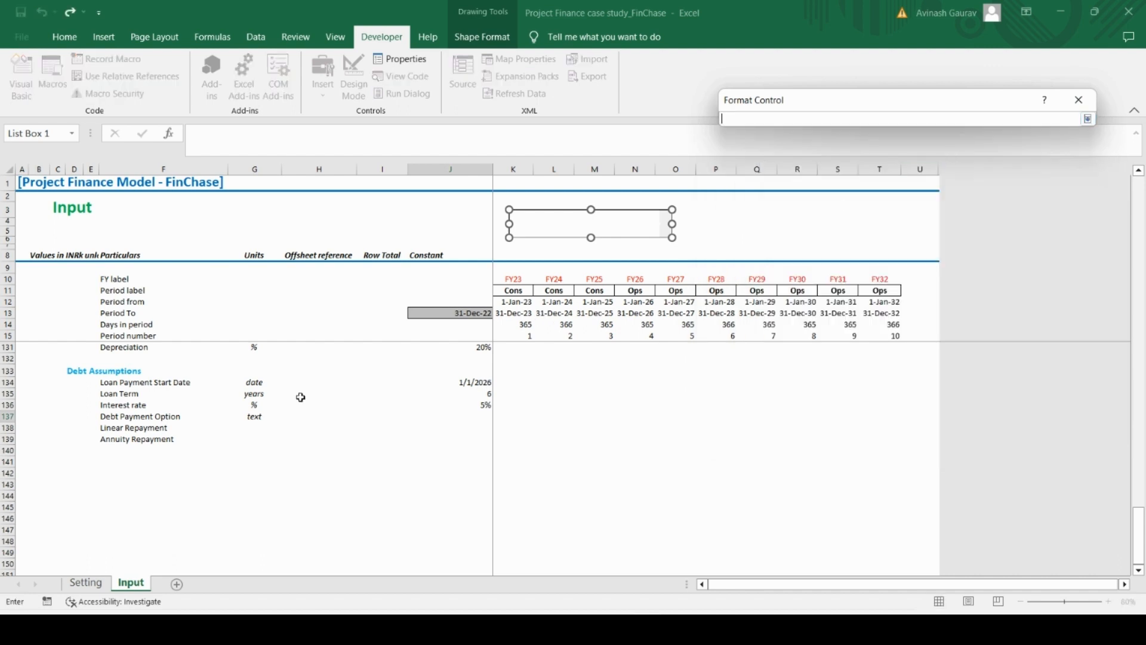
{"action": "left_click", "coordinate": [128, 427]}
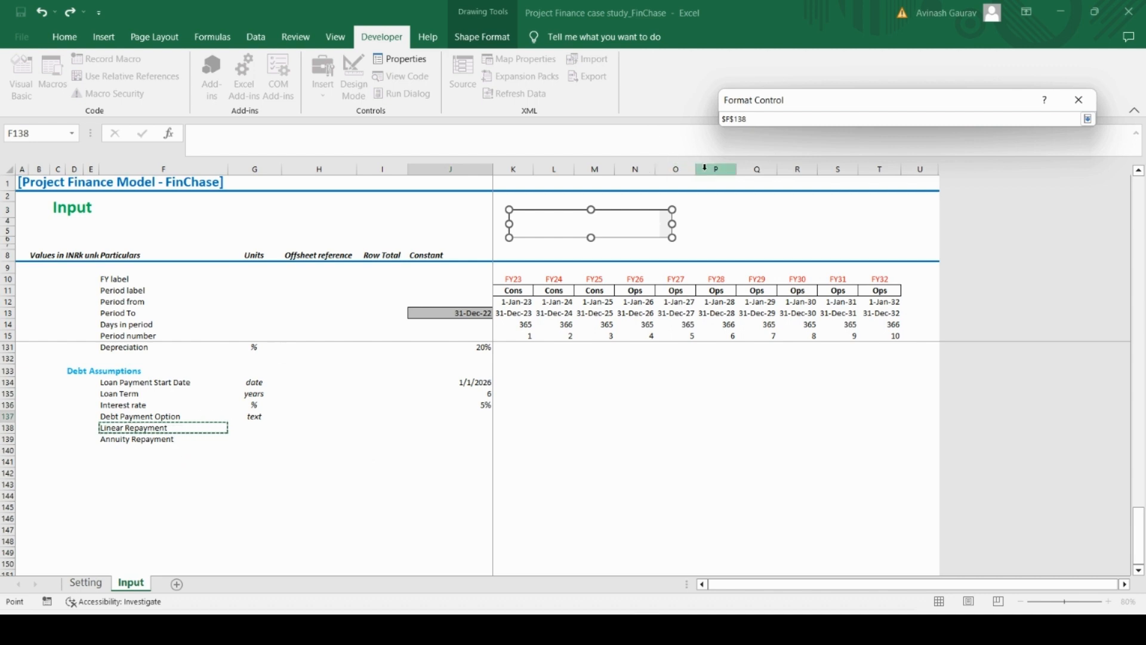
{"action": "key", "text": "F8"}
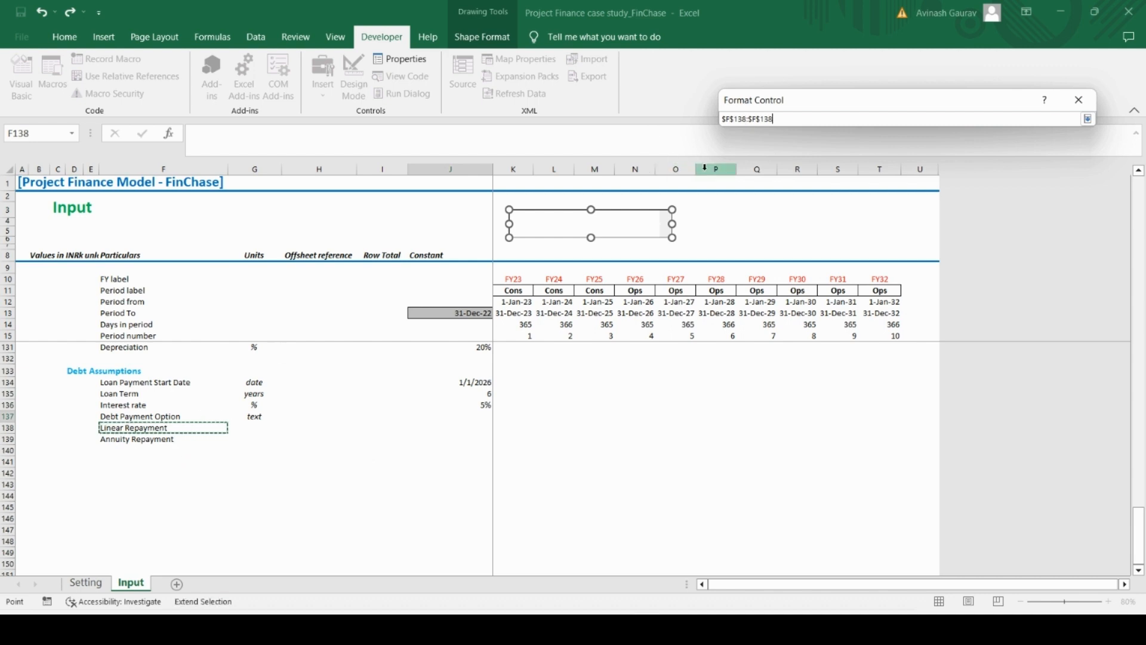
{"action": "key", "text": "BackSpace"}
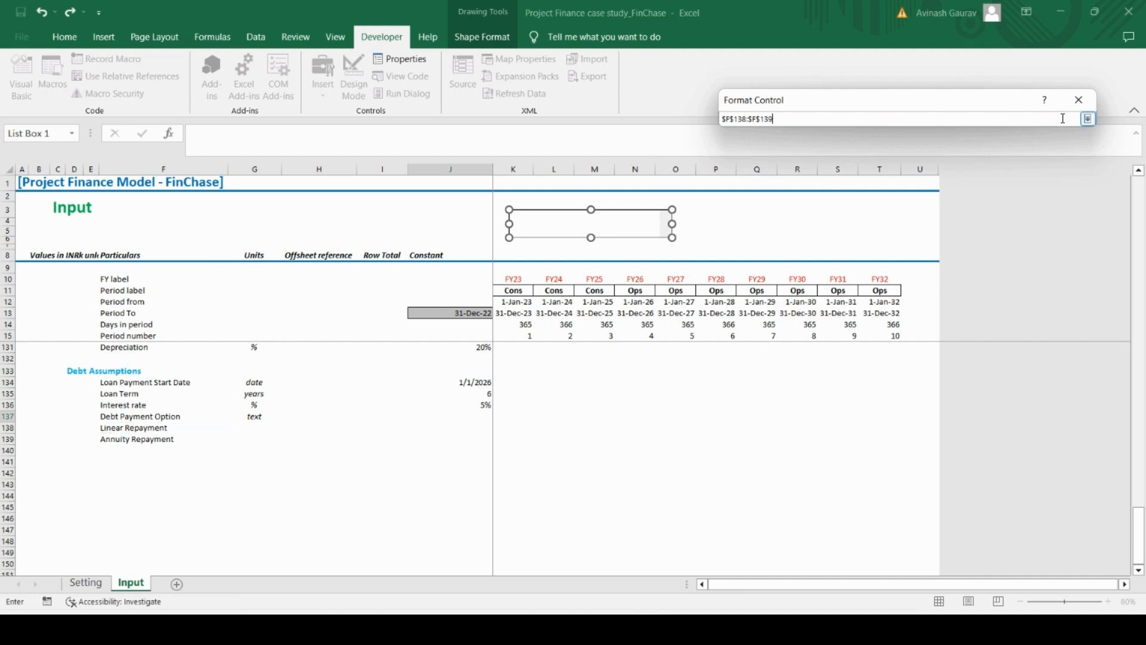
{"action": "left_click", "coordinate": [1088, 122]}
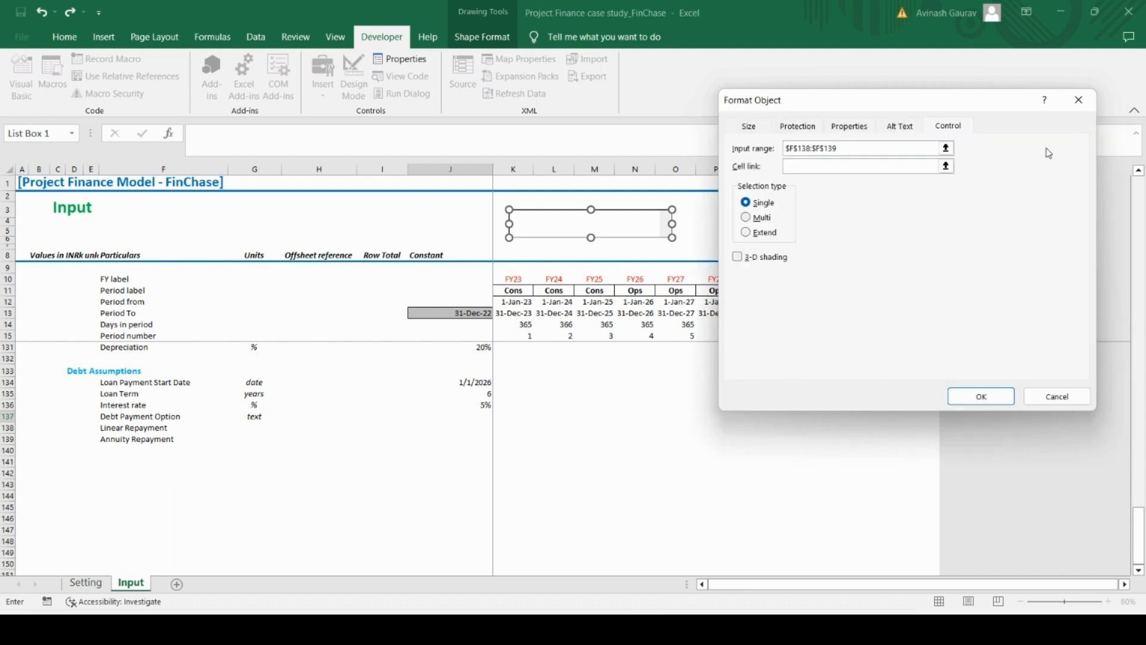
Link the list box to cell $I$137 and apply the control settings
{"action": "left_click", "coordinate": [794, 166]}
{"action": "left_click", "coordinate": [372, 415]}
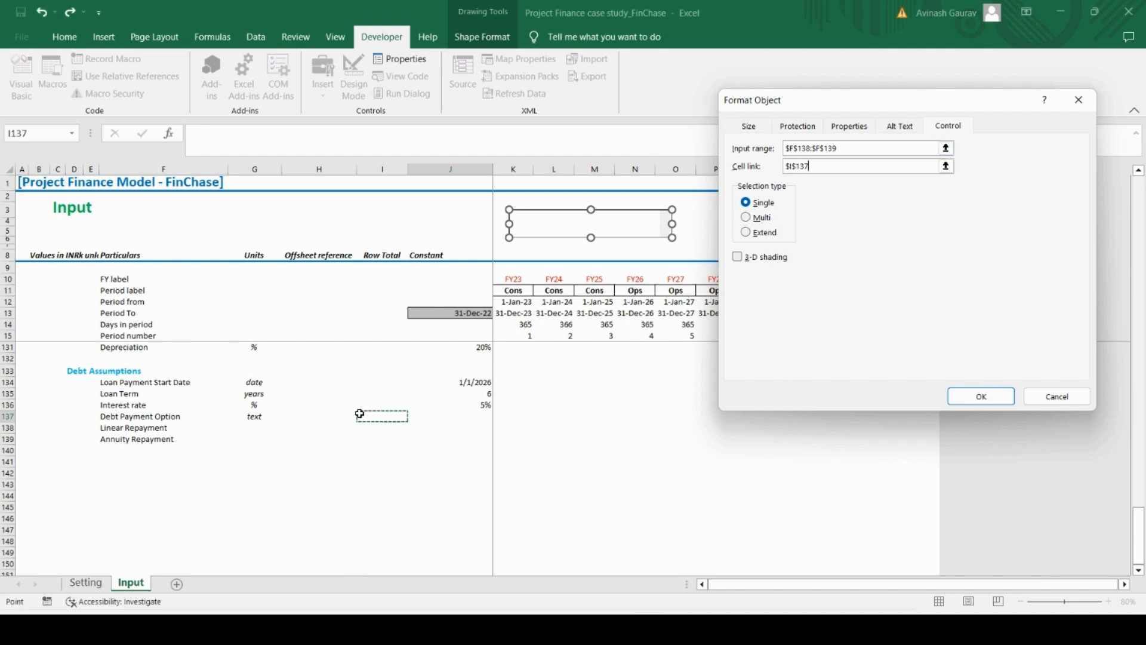
{"action": "left_click", "coordinate": [327, 415]}
{"action": "left_click", "coordinate": [390, 417]}
{"action": "left_click", "coordinate": [996, 398]}
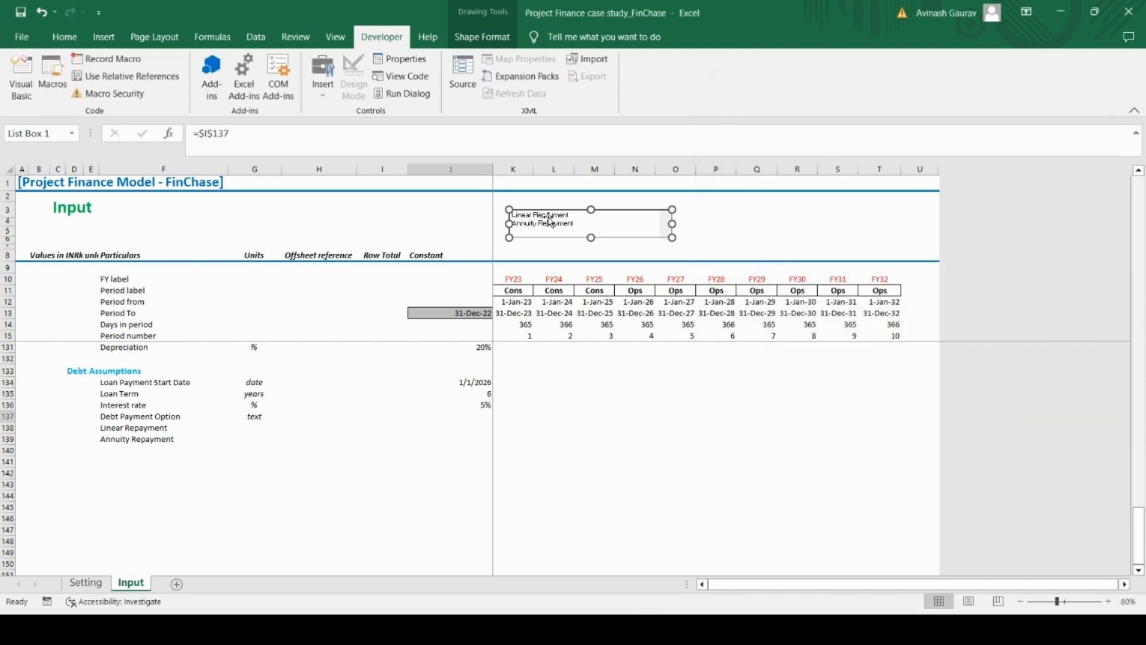
Choose Annuity Repayment in the list box and check its linked cell I137
{"action": "left_click", "coordinate": [697, 225]}
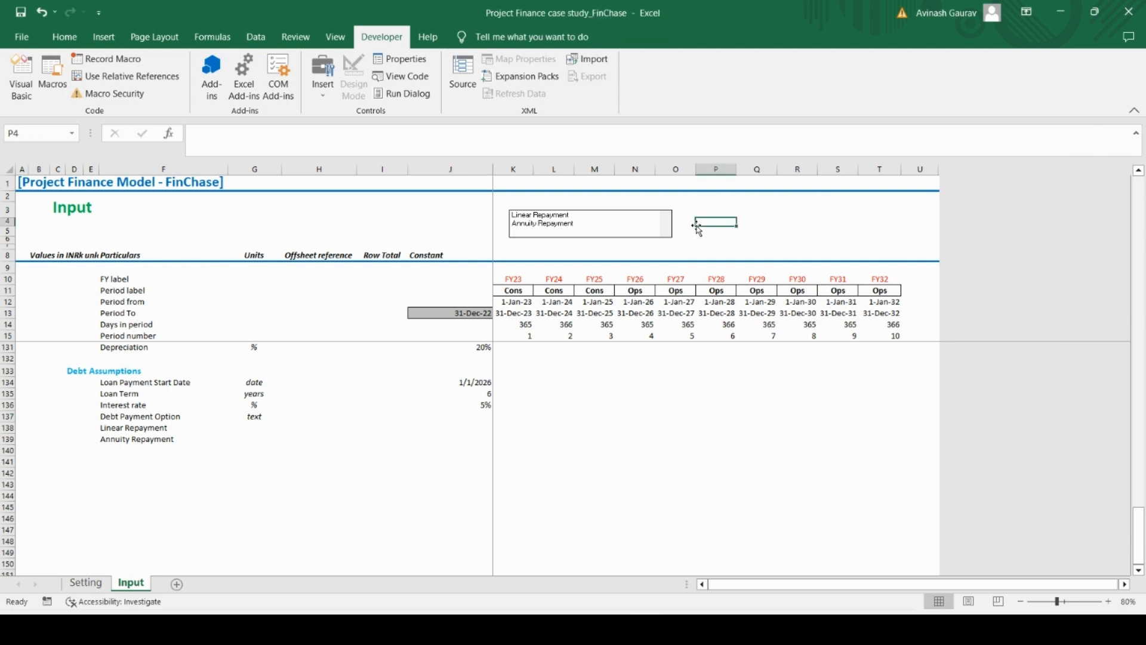
{"action": "left_click", "coordinate": [538, 224]}
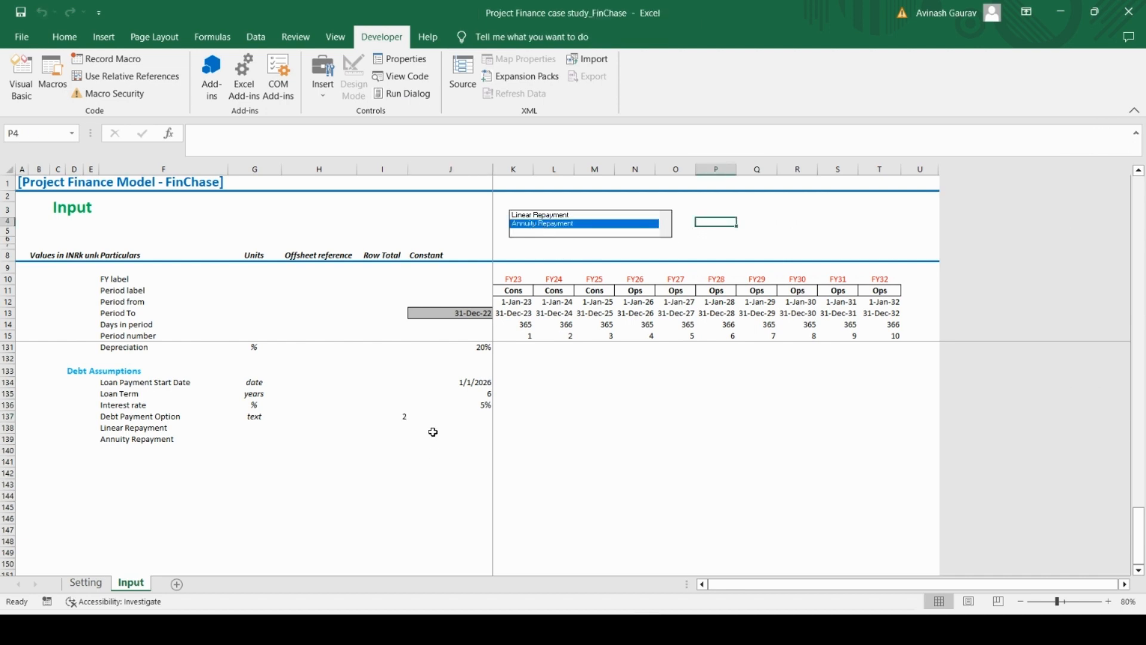
{"action": "left_click", "coordinate": [398, 418]}
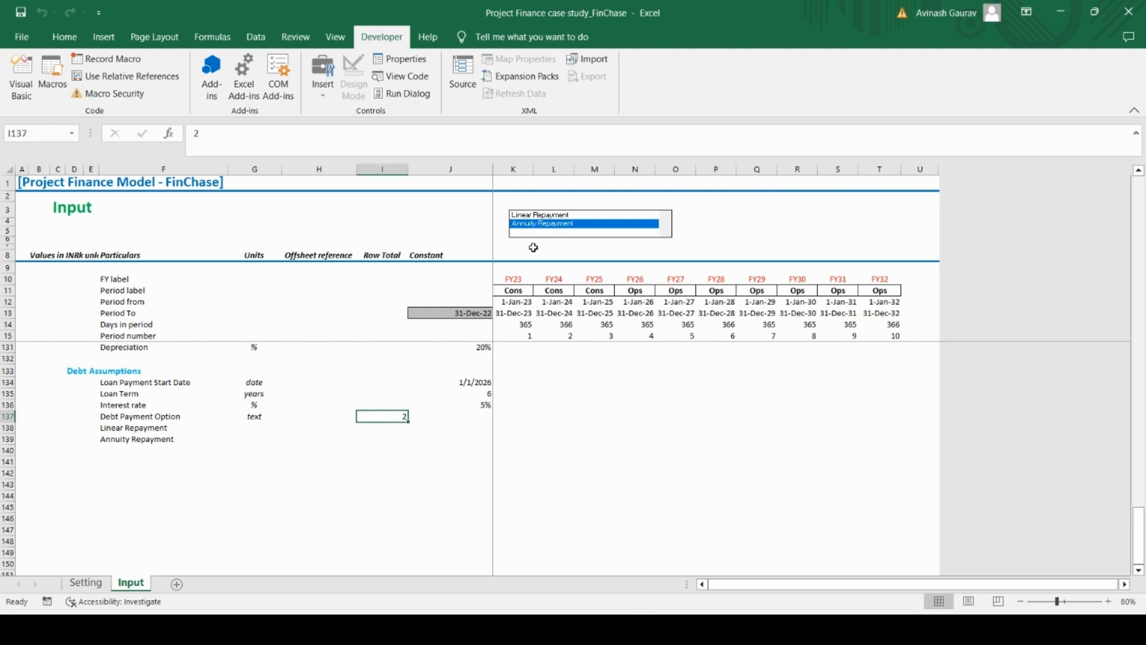
Switch the list box between Linear Repayment and Annuity Repayment and check its linked cell I137
{"action": "left_click", "coordinate": [552, 216]}
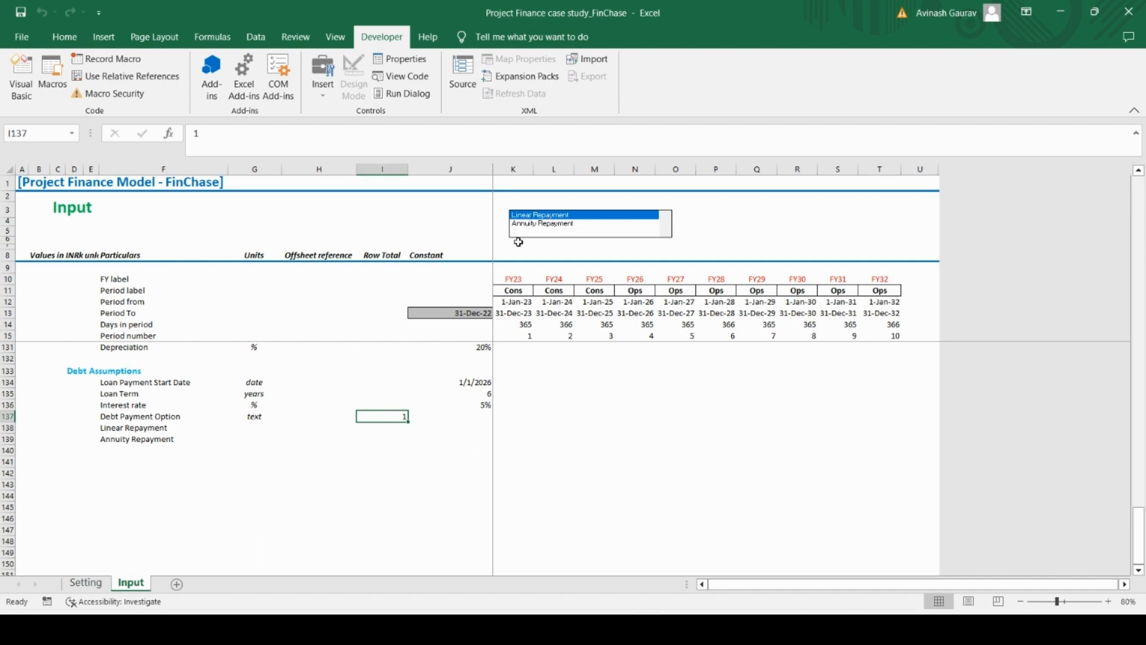
{"action": "left_click", "coordinate": [534, 224]}
{"action": "left_click", "coordinate": [533, 215]}
Enter the label "Debt Repayment profile selection" in cell L2 above the list box
{"action": "left_click", "coordinate": [1109, 602]}
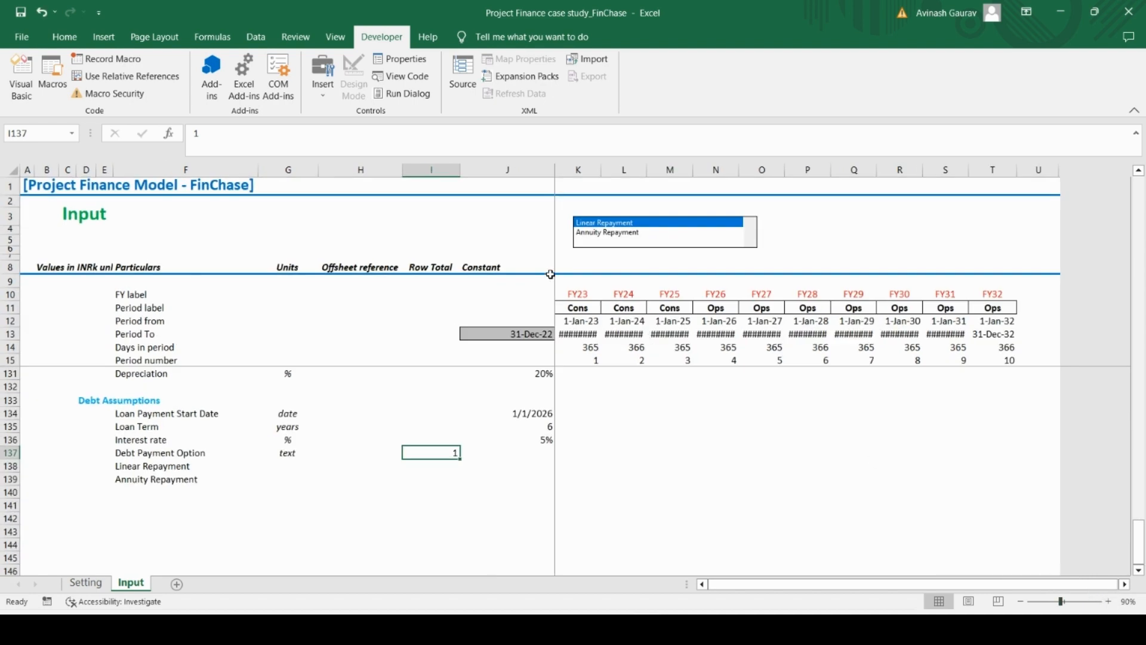
{"action": "left_click", "coordinate": [606, 208]}
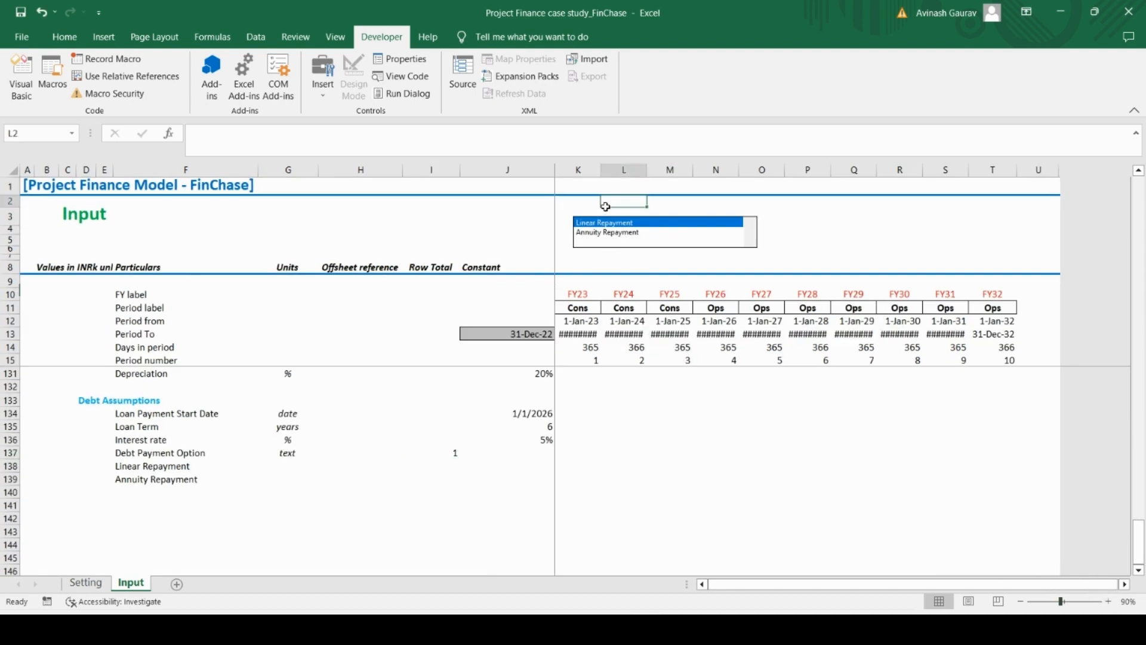
{"action": "left_click", "coordinate": [588, 216]}
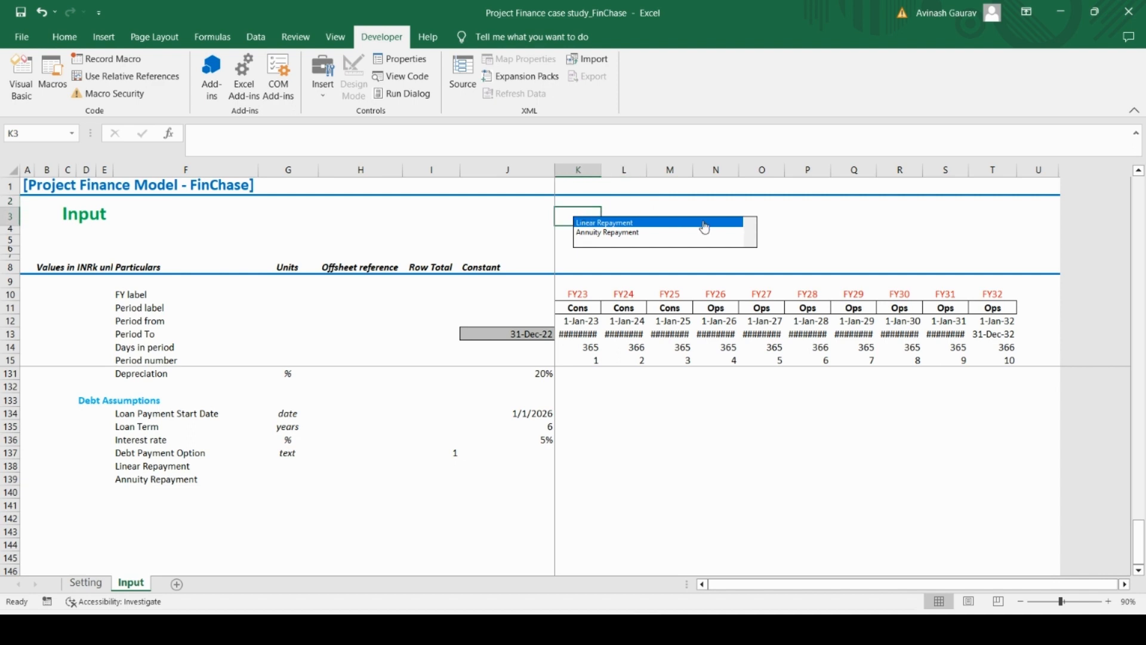
{"action": "key", "text": "Up"}
{"action": "key", "text": "Right"}
{"action": "key", "text": "Left"}
{"action": "key", "text": "Right"}
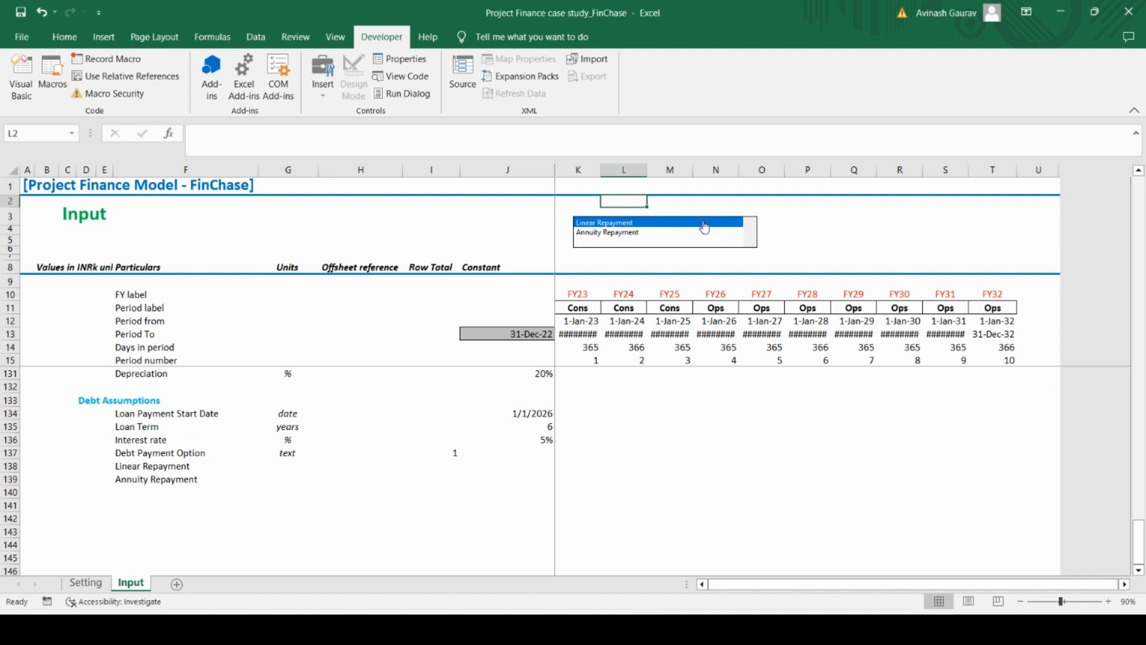
{"action": "key", "text": "Caps_Lock"}
{"action": "type", "text": "D"}
{"action": "key", "text": "Caps_Lock"}
{"action": "type", "text": "e"}
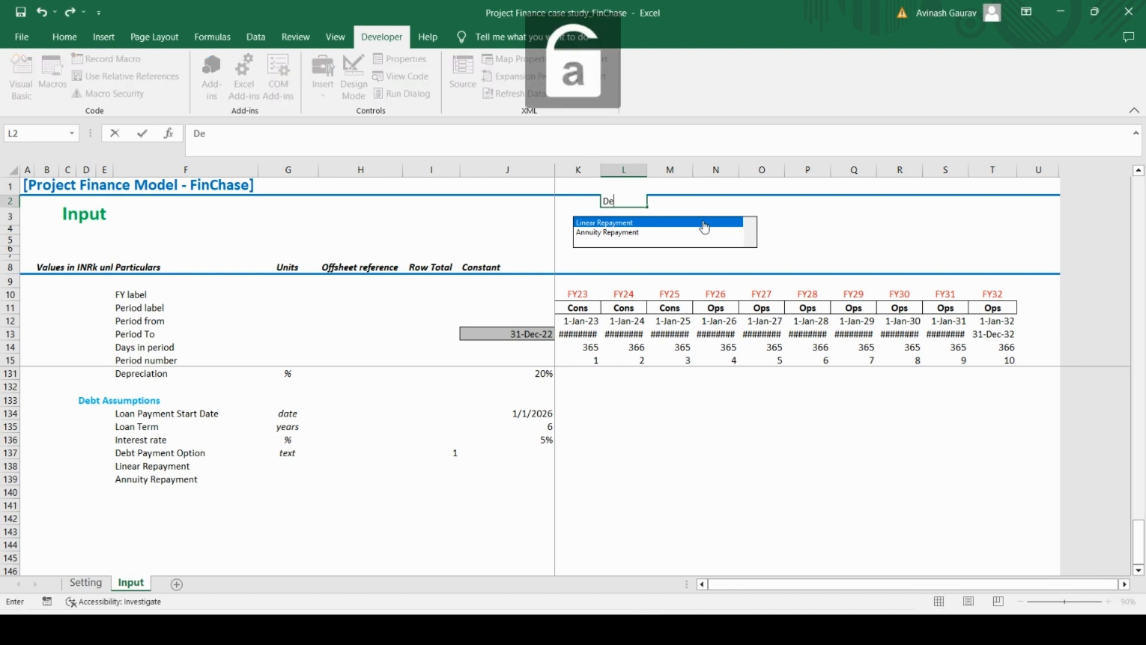
{"action": "type", "text": "bt"}
{"action": "key", "text": "Caps_Lock"}
{"action": "type", "text": "R"}
{"action": "key", "text": "Caps_Lock"}
{"action": "type", "text": "epayment p"}
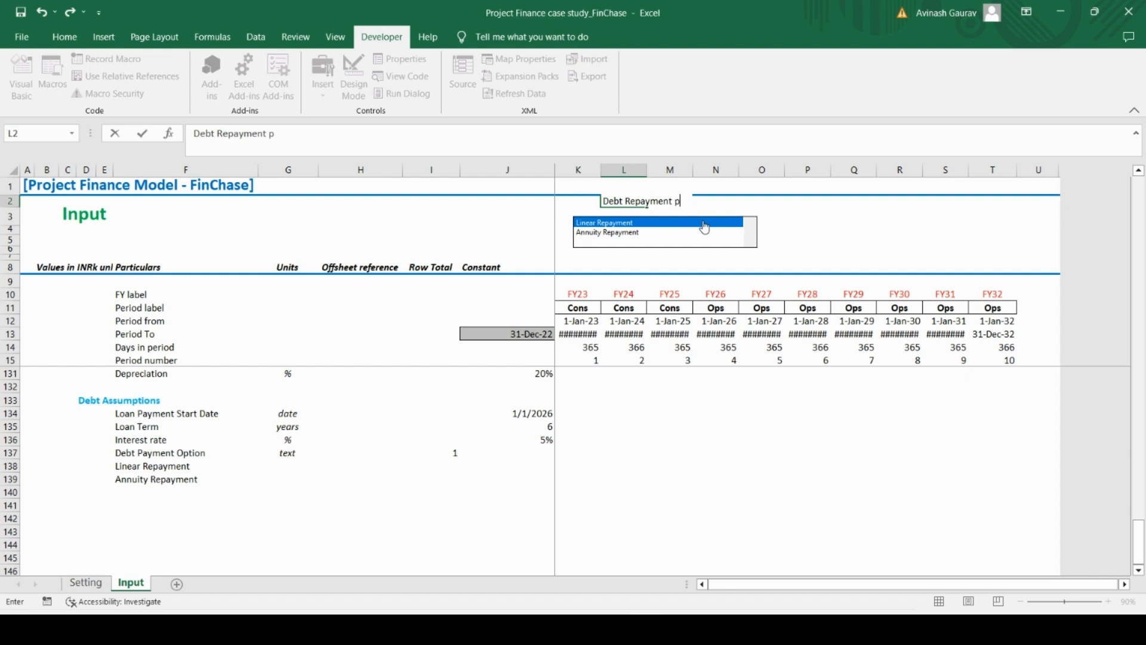
{"action": "type", "text": "rofile selection"}
{"action": "key", "text": "Return"}
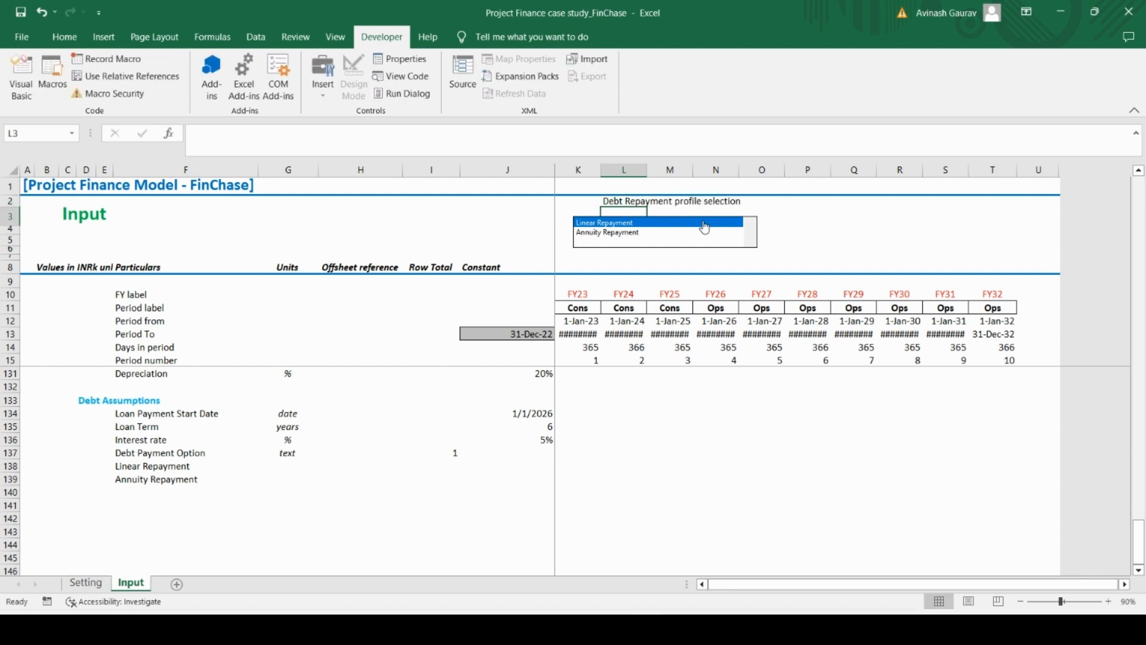
{"action": "key", "text": "Up"}
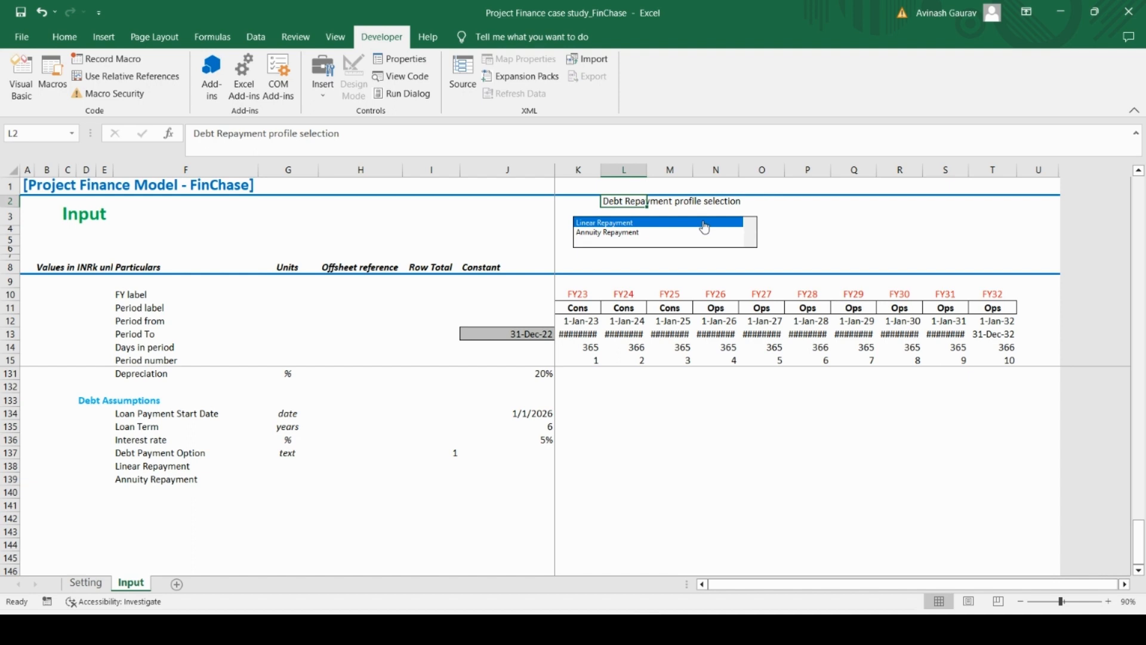
{"action": "key", "text": "ctrl+c"}
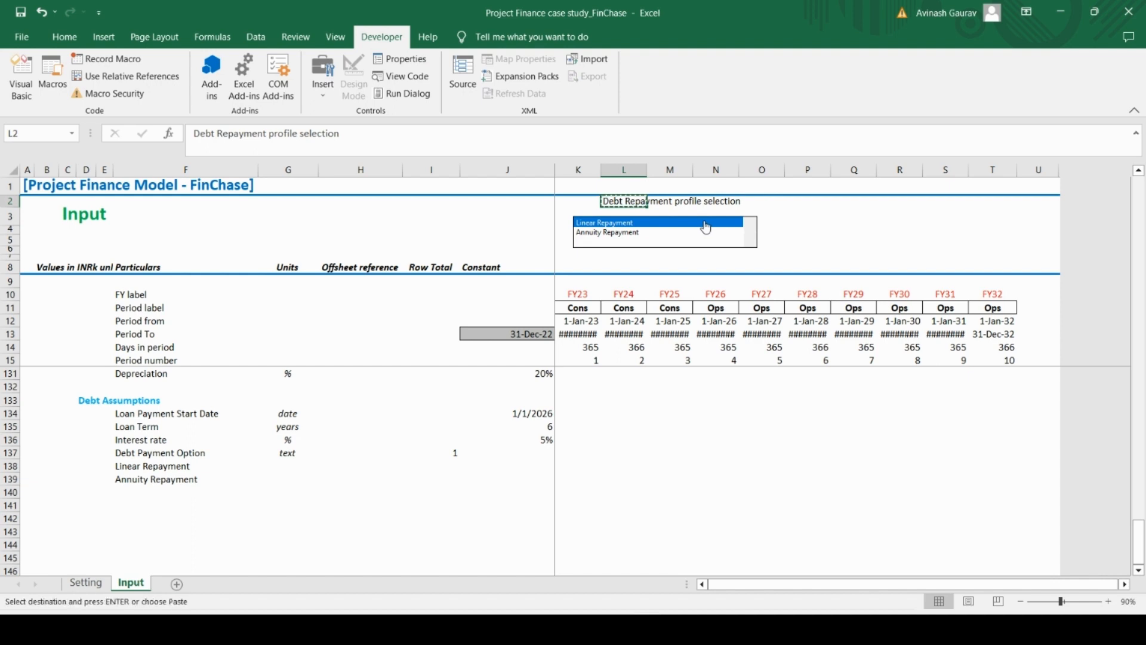
{"action": "key", "text": "Down"}
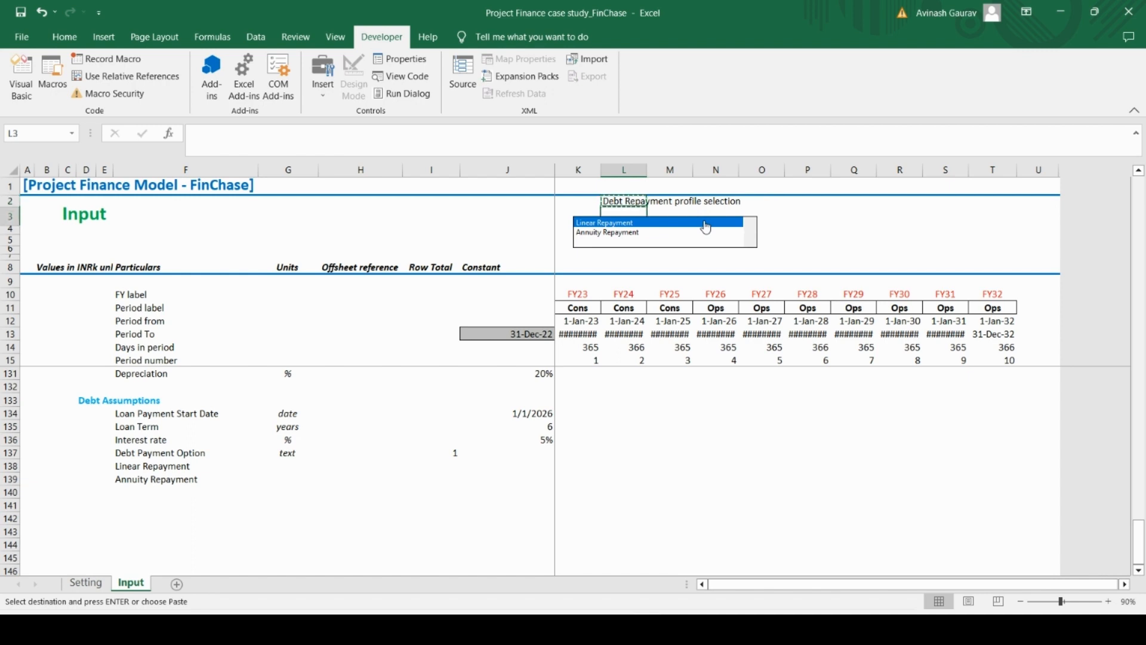
{"action": "key", "text": "ctrl+v"}
{"action": "key", "text": "ctrl+z"}
Left-align the list box label in cell L2 and make it bold
{"action": "key", "text": "Up"}
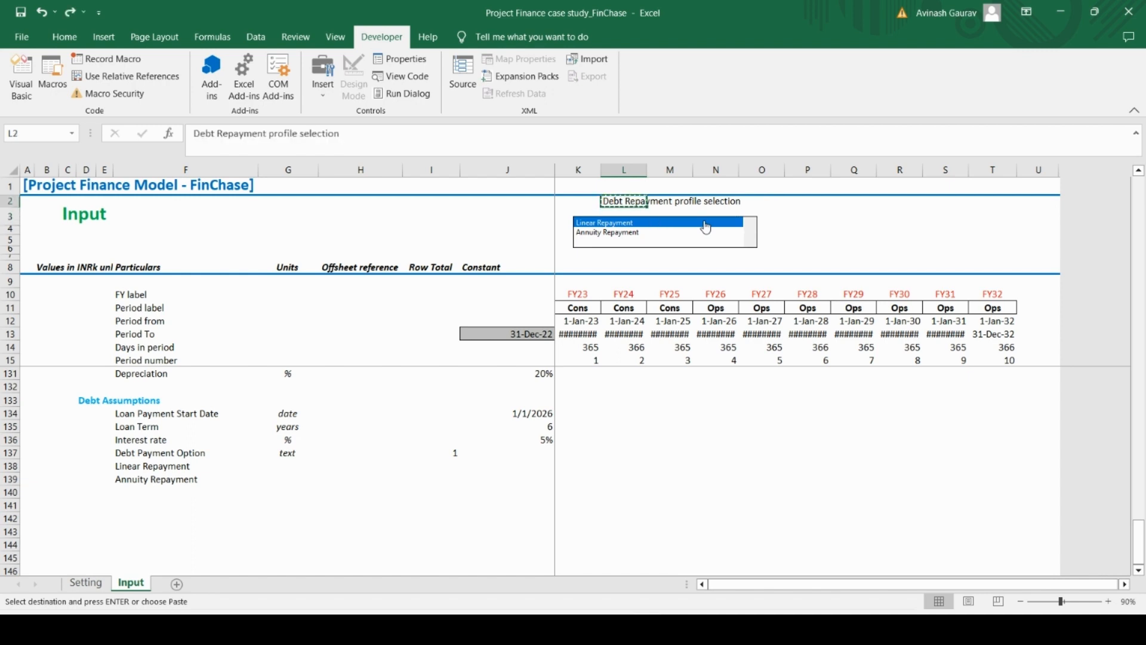
{"action": "left_click", "coordinate": [64, 37]}
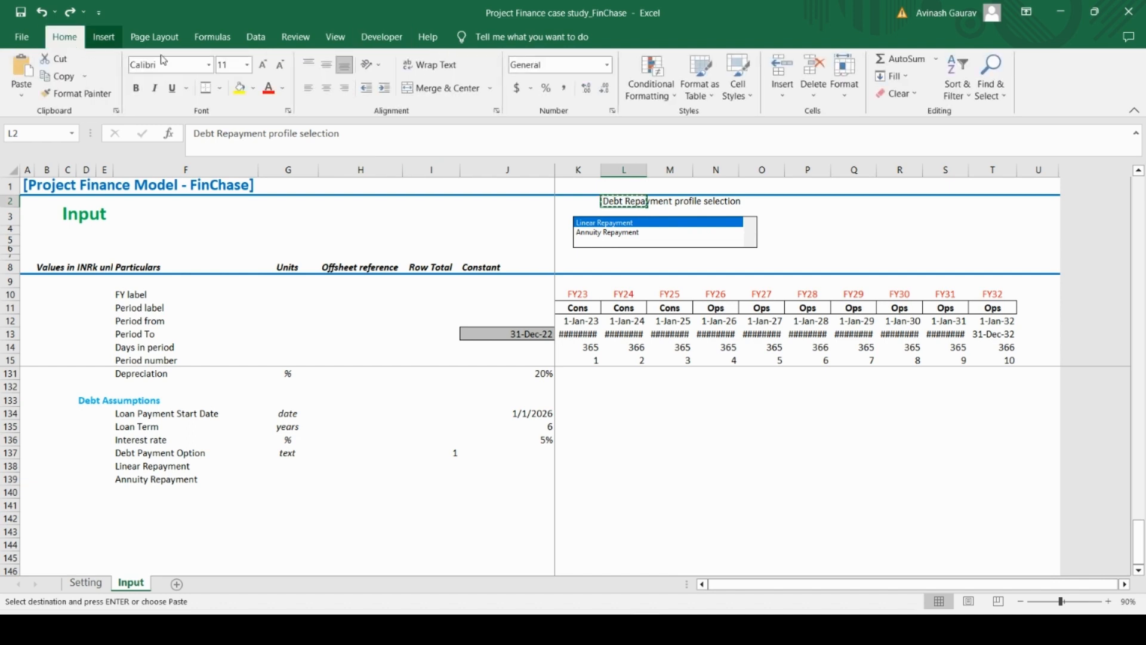
{"action": "left_click", "coordinate": [327, 91]}
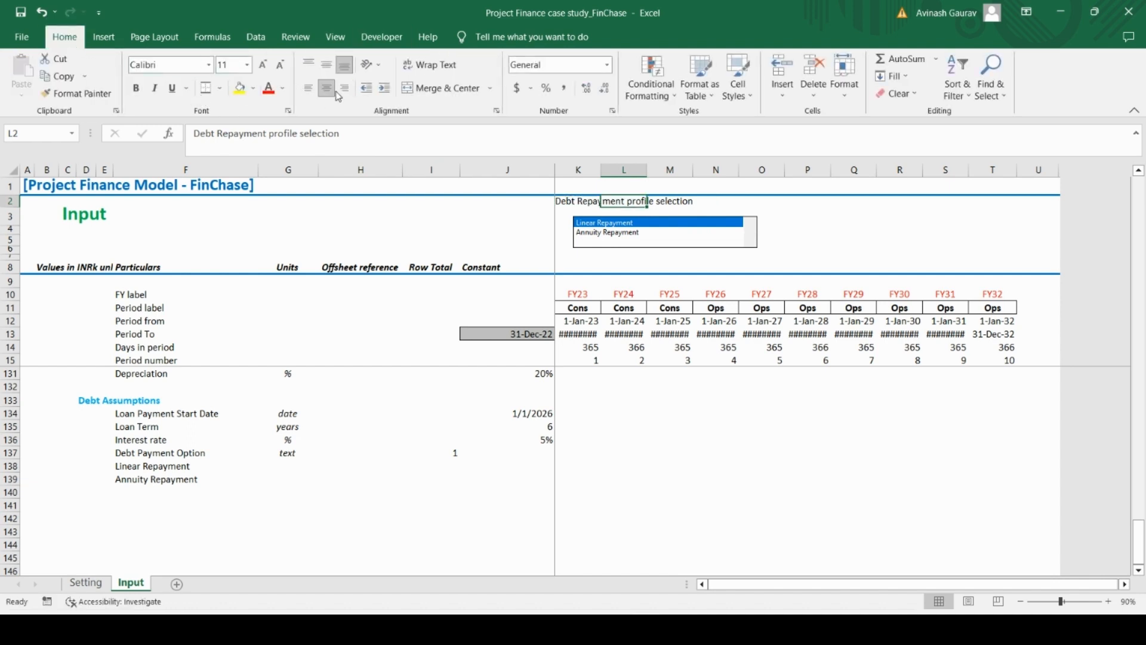
{"action": "left_click", "coordinate": [343, 92]}
{"action": "left_click", "coordinate": [309, 89]}
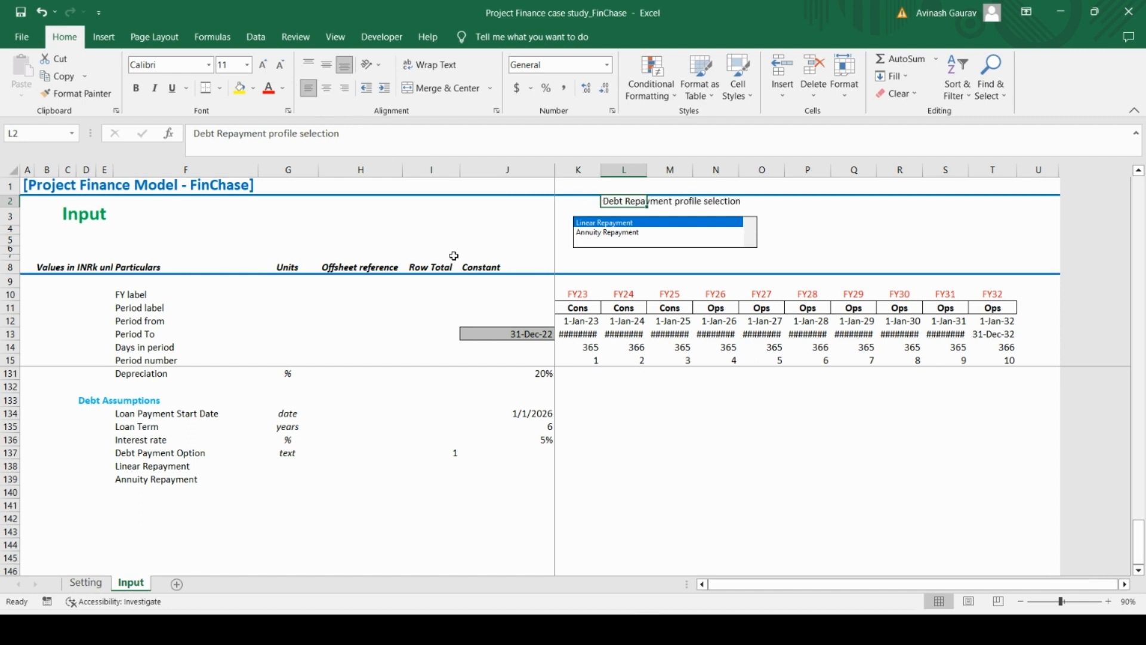
{"action": "key", "text": "ctrl+b"}
Try both repayment options in the labelled list box, finishing on Linear Repayment
{"action": "left_click", "coordinate": [595, 269]}
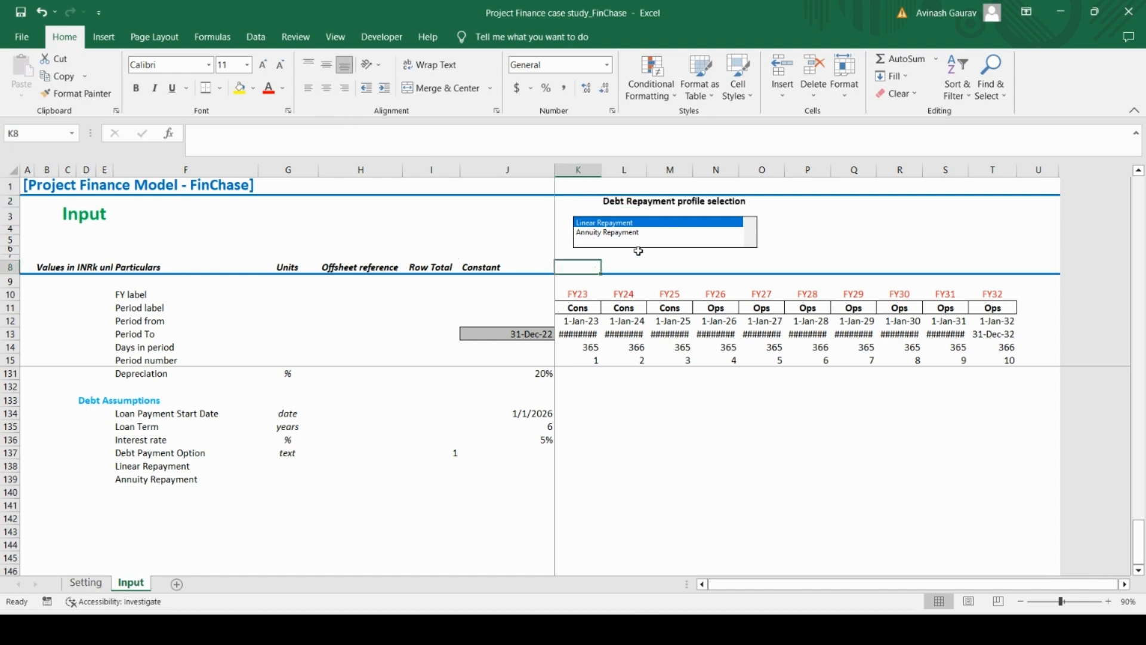
{"action": "left_click", "coordinate": [644, 233]}
{"action": "left_click", "coordinate": [648, 225]}
Enter the formula =INDEX(F138:F139,I137,0) in cell J137 to return the selected debt payment option's name
{"action": "left_click", "coordinate": [533, 456]}
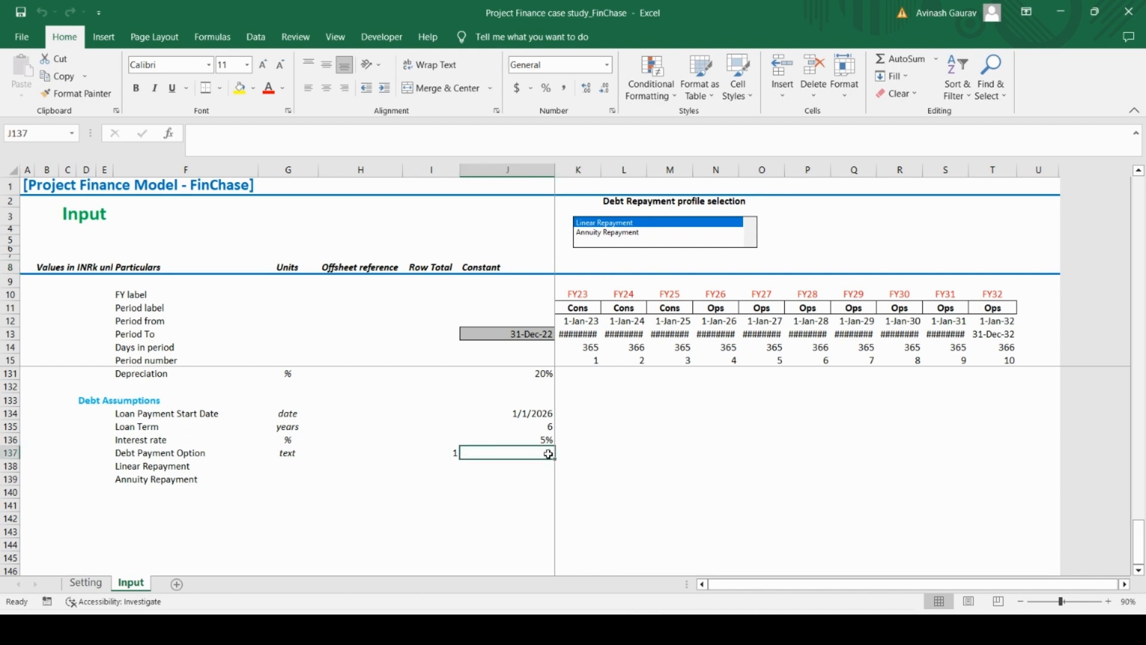
{"action": "type", "text": "="}
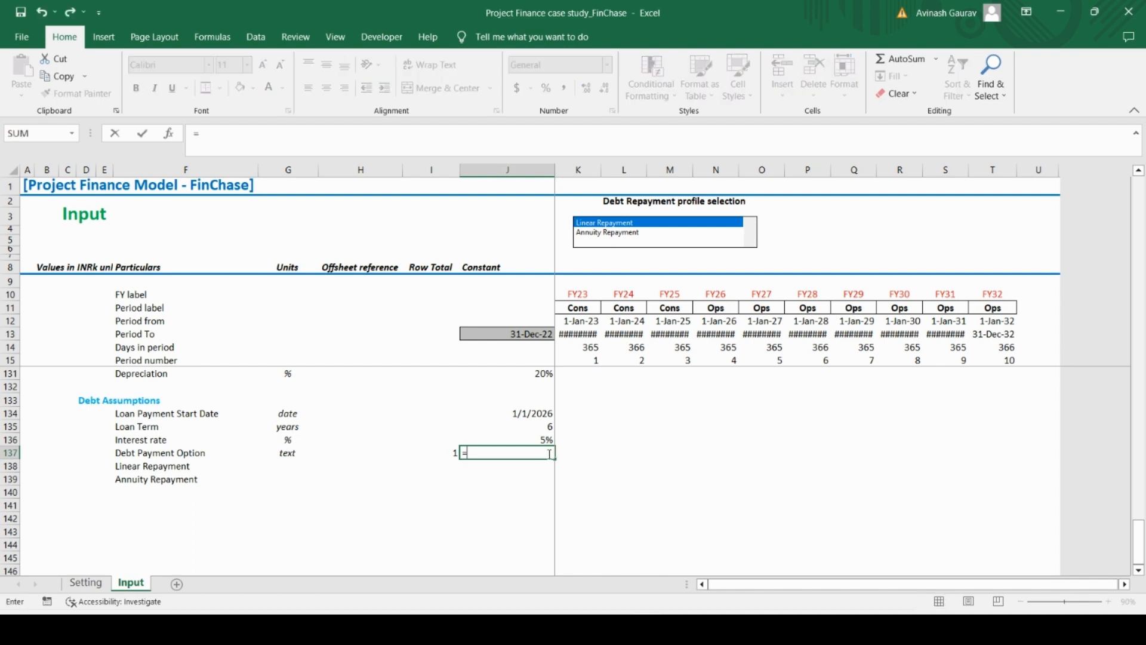
{"action": "type", "text": "INDEX("}
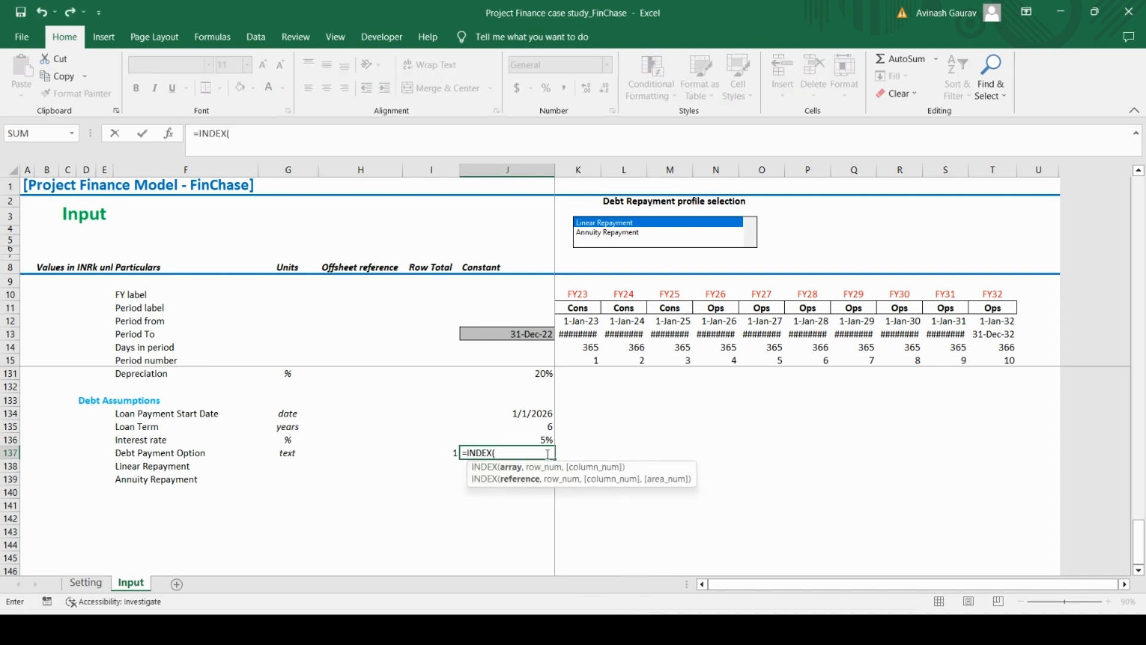
{"action": "mouse_move", "coordinate": [121, 465]}
{"action": "left_mouse_down"}
{"action": "mouse_move", "coordinate": [128, 478]}
{"action": "mouse_move", "coordinate": [130, 465]}
{"action": "left_mouse_up"}
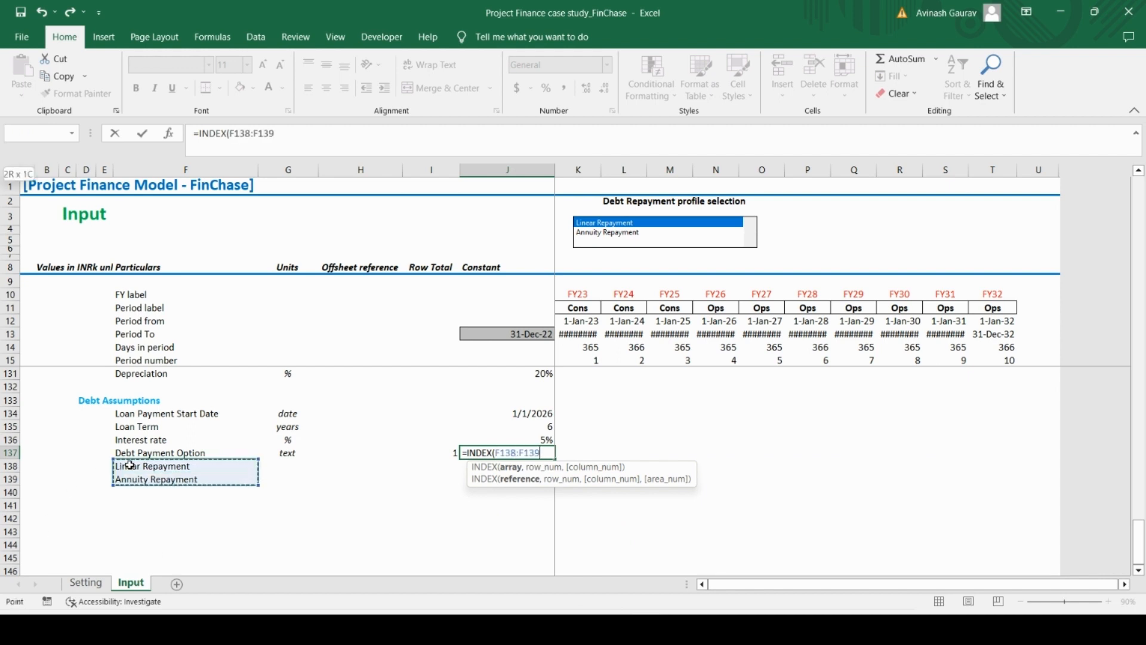
{"action": "type", "text": ","}
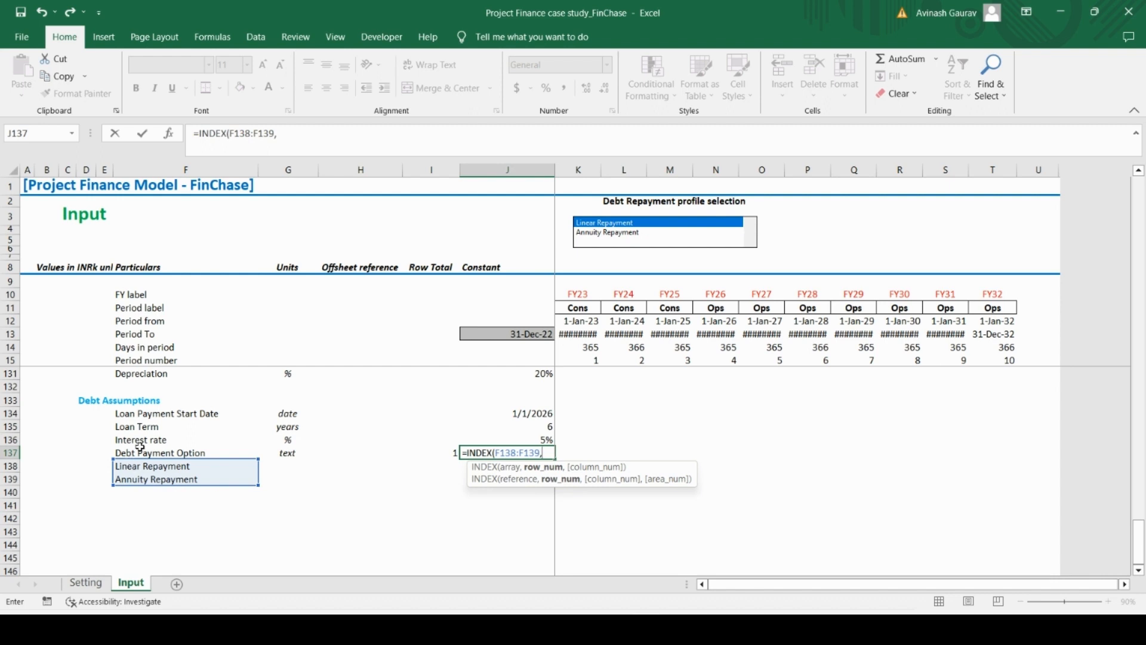
{"action": "left_click", "coordinate": [428, 457]}
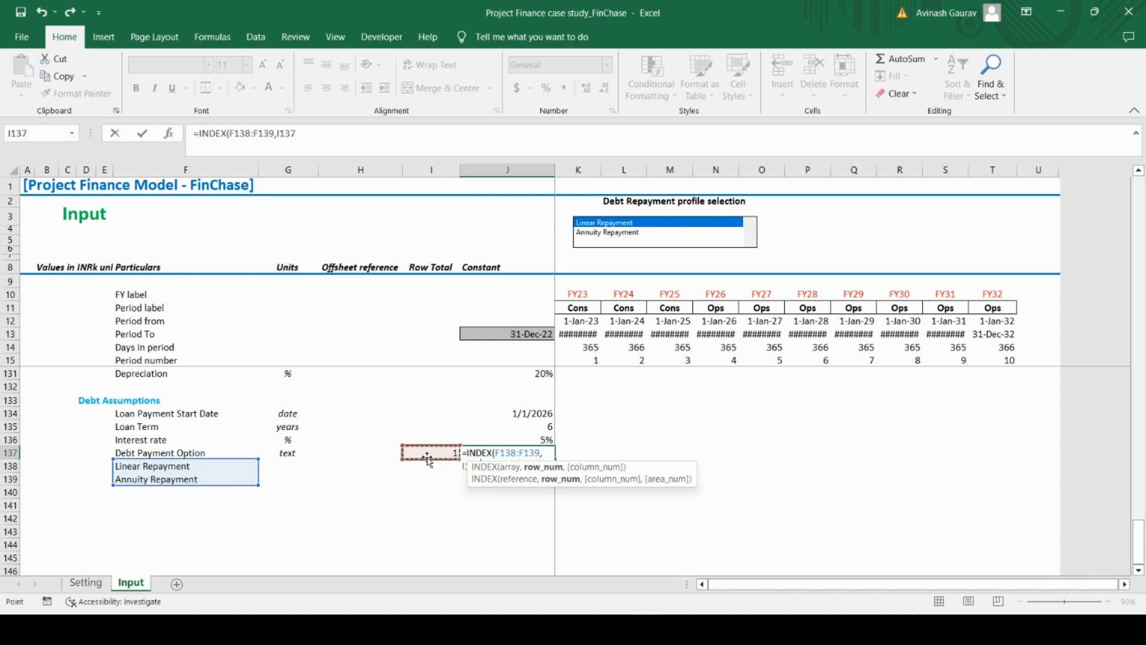
{"action": "type", "text": ","}
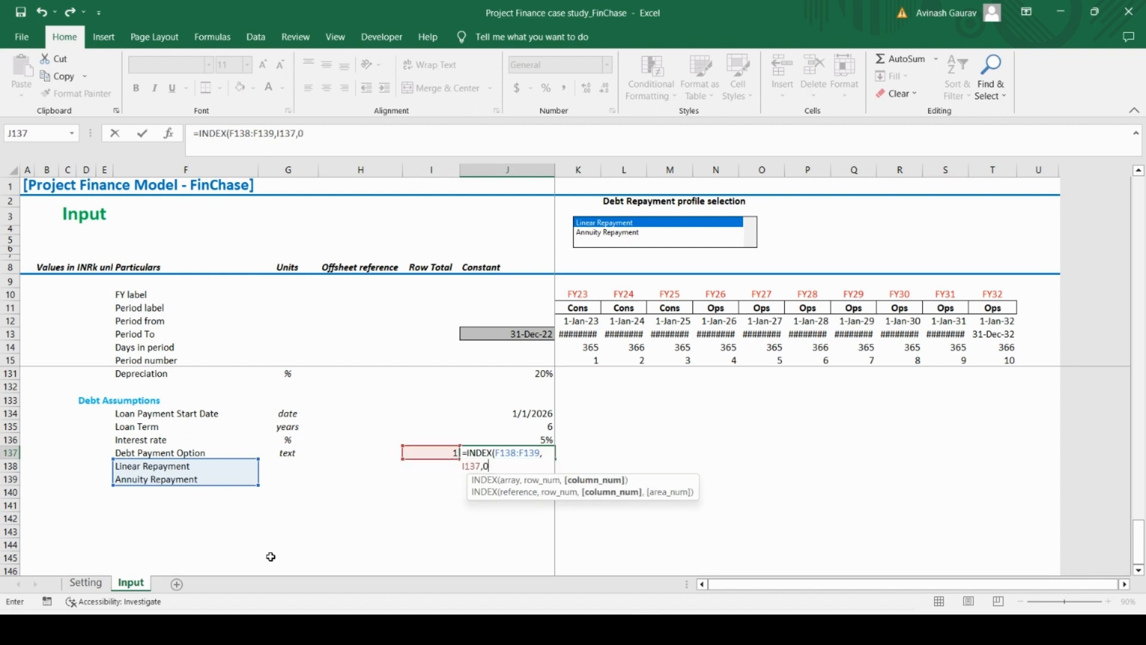
{"action": "type", "text": "0)"}
{"action": "key", "text": "ctrl+Return"}
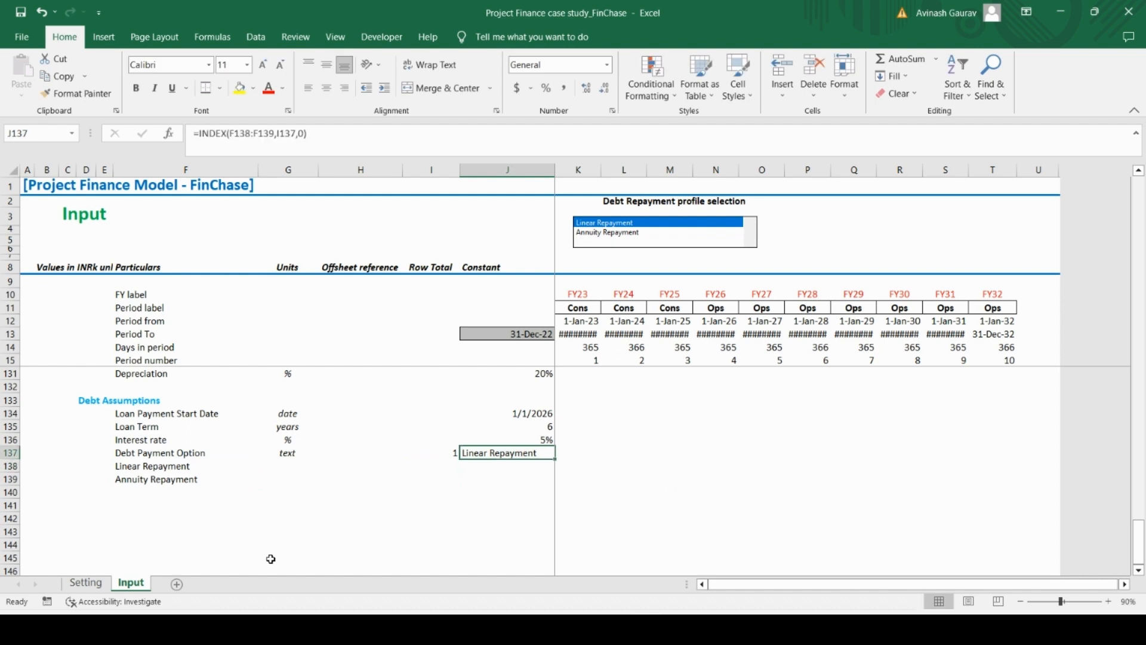
Test the INDEX formula in J137 by switching the list box options, finishing on Annuity Repayment
{"action": "left_click", "coordinate": [597, 233]}
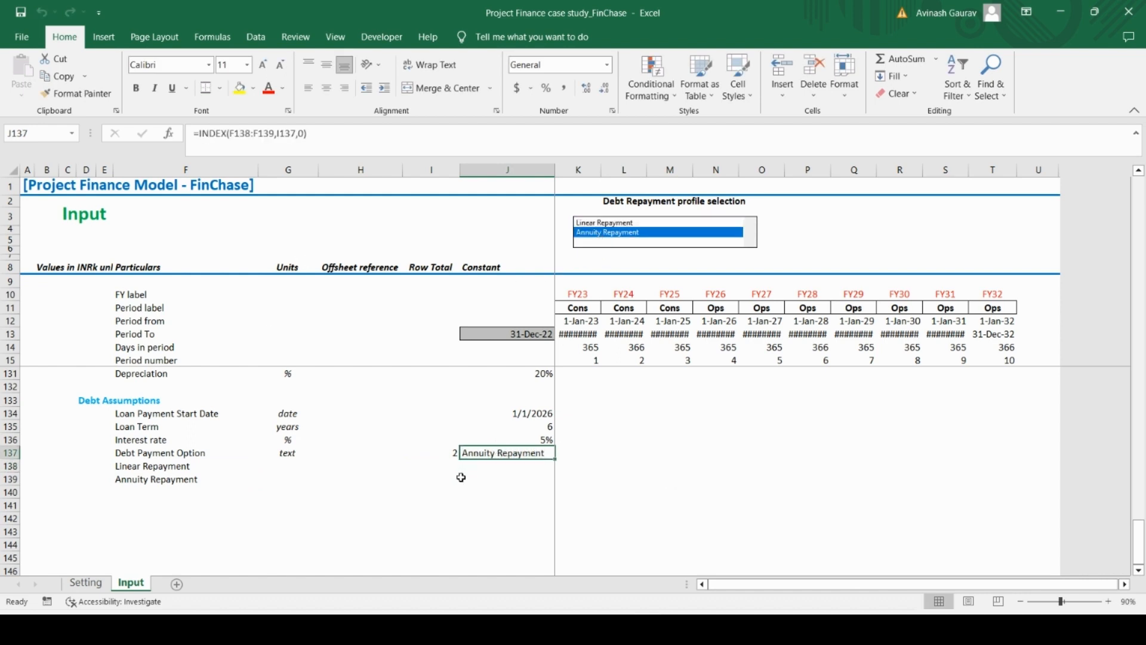
{"action": "left_click", "coordinate": [449, 455]}
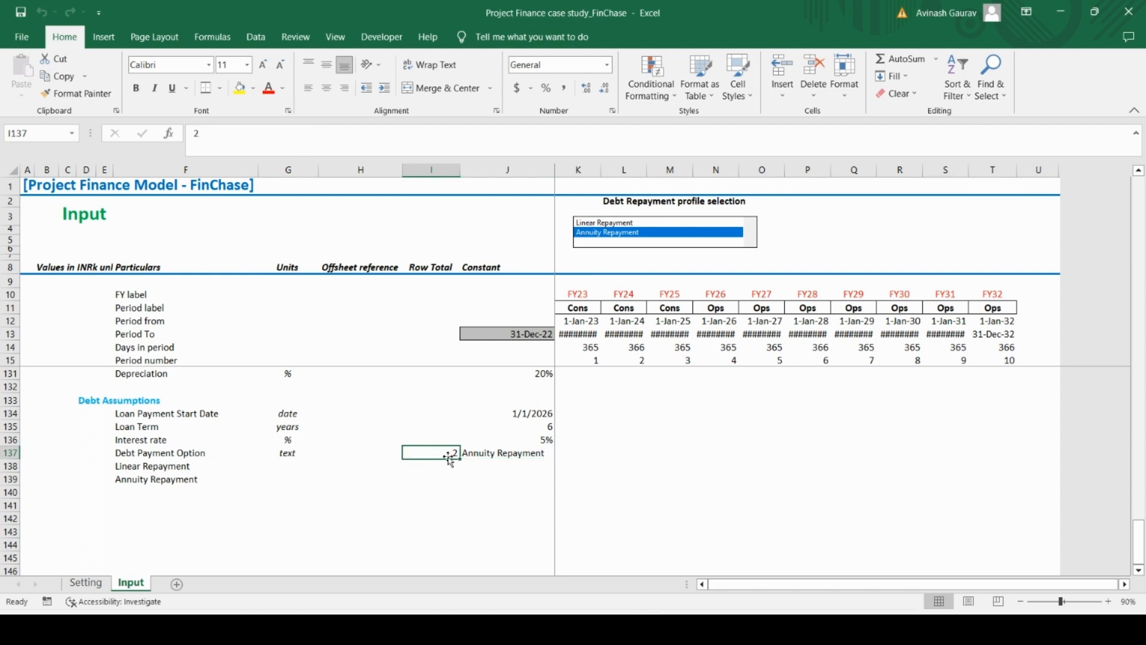
{"action": "left_click", "coordinate": [600, 223]}
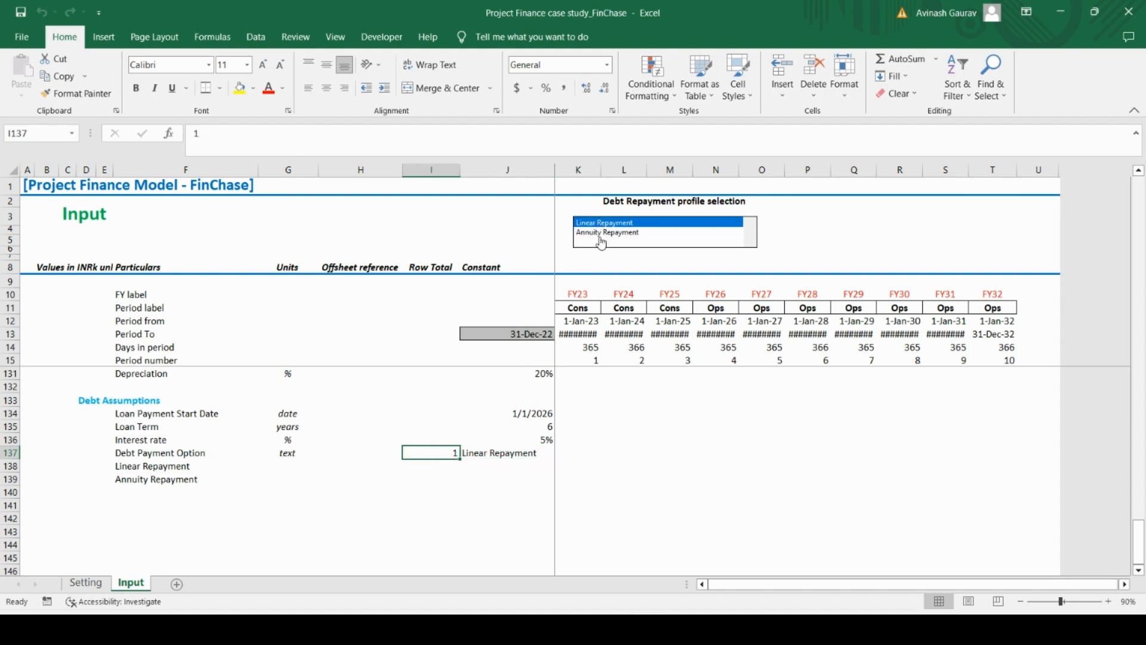
{"action": "left_click", "coordinate": [603, 234]}
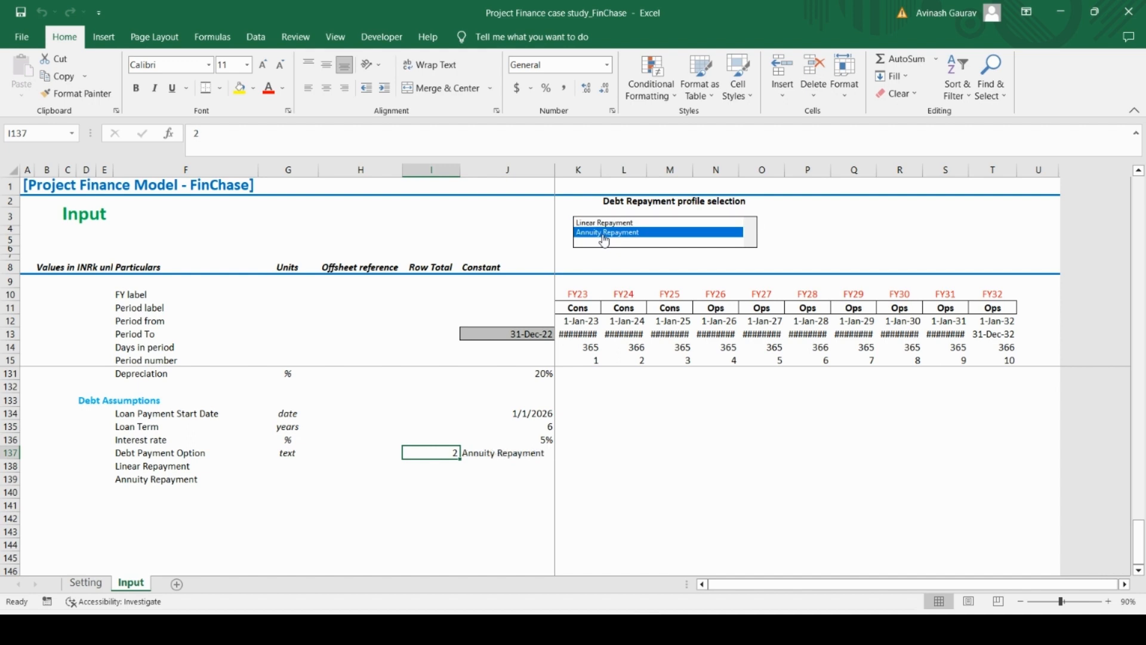
{"action": "left_click", "coordinate": [387, 38]}
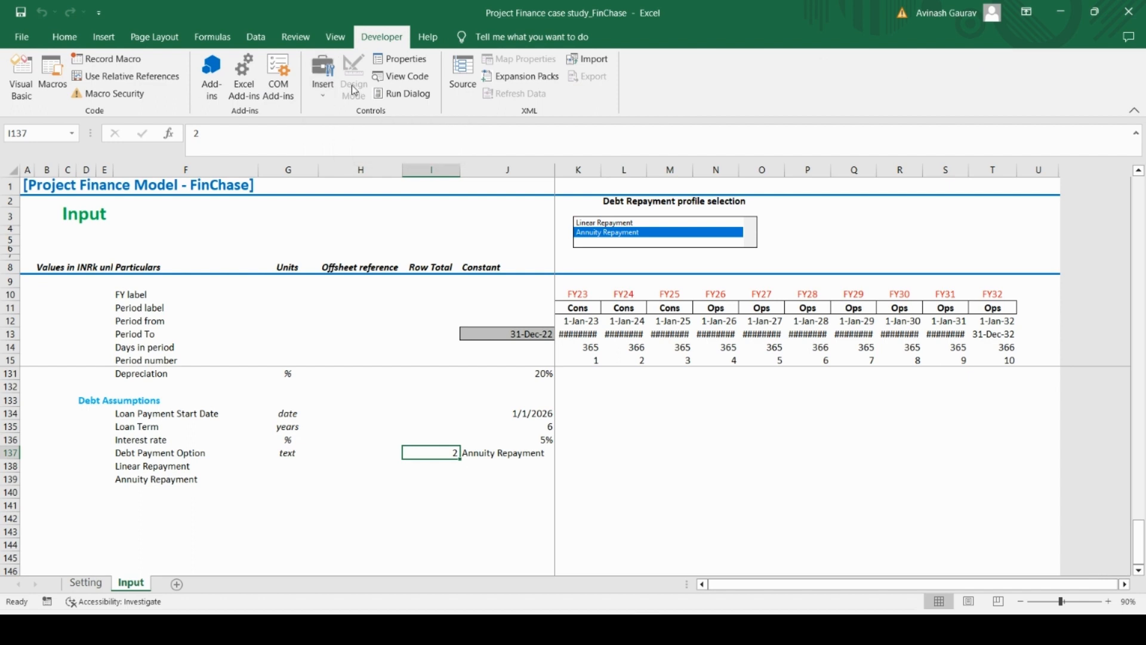
{"action": "left_click", "coordinate": [9, 40]}
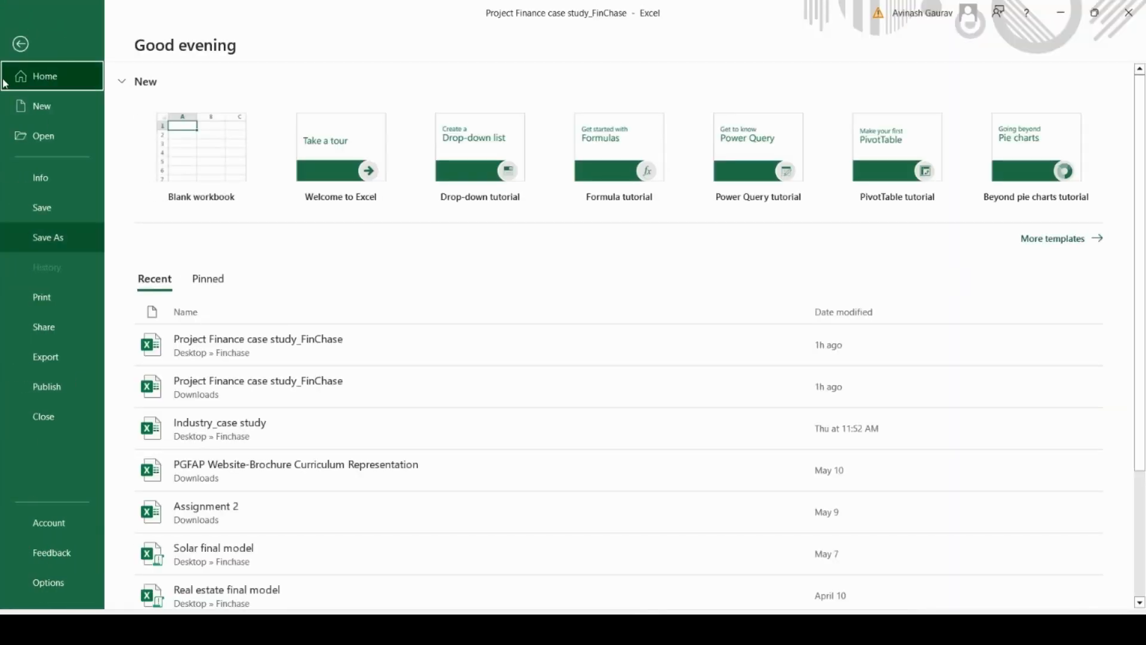
{"action": "left_click", "coordinate": [21, 44]}
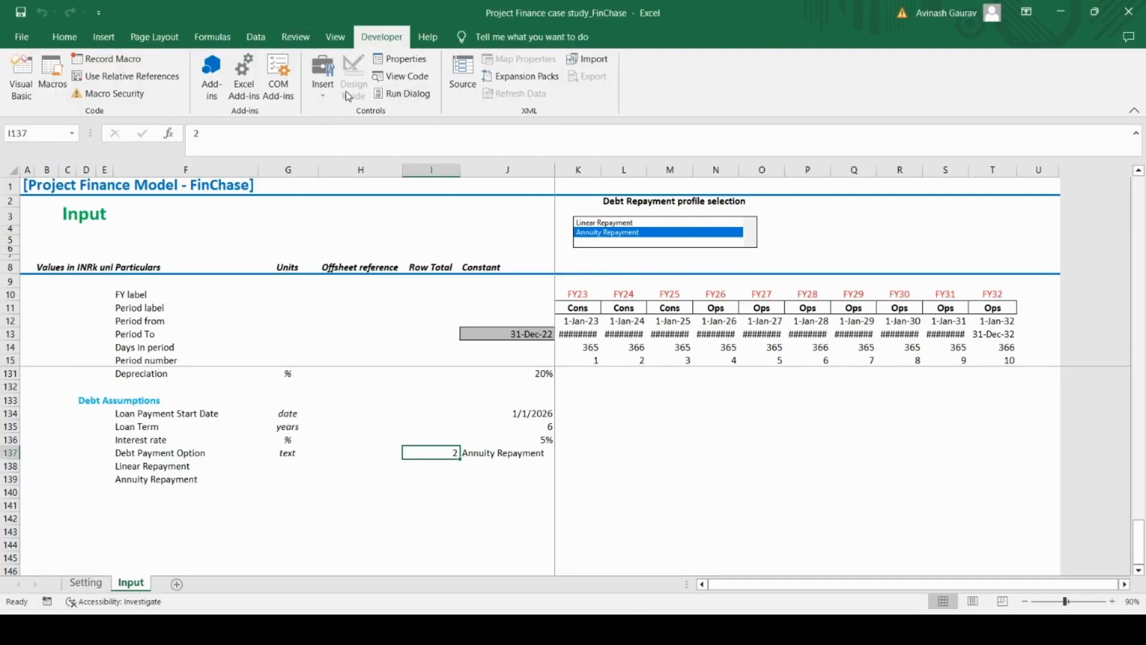
{"action": "left_click", "coordinate": [324, 98]}
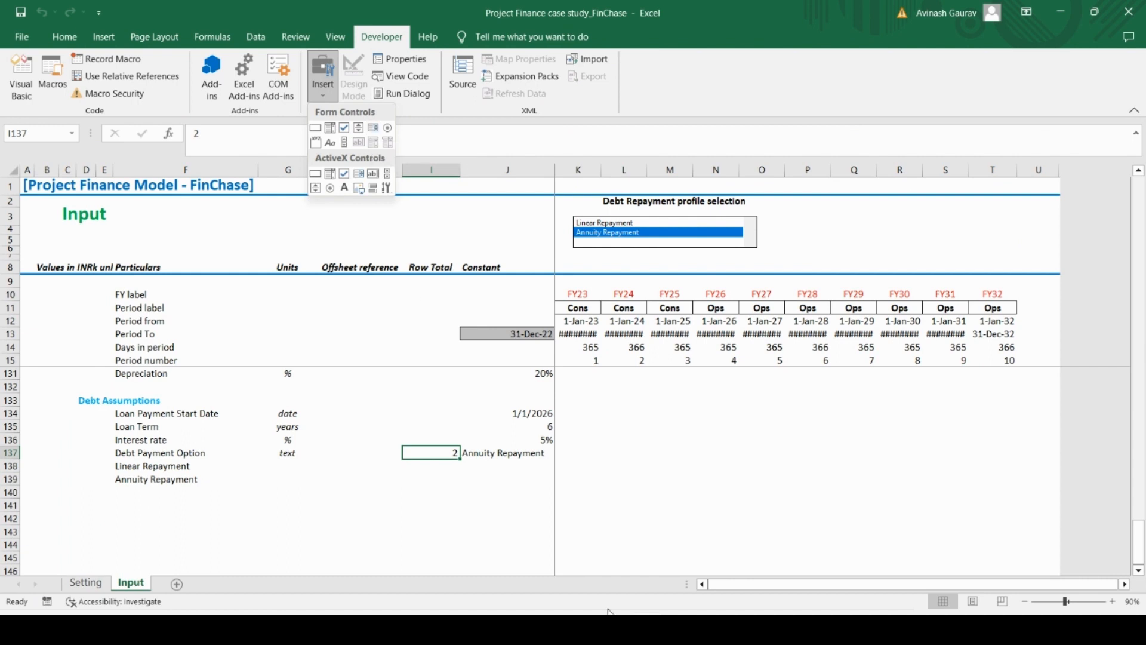
{"action": "left_click", "coordinate": [503, 504]}
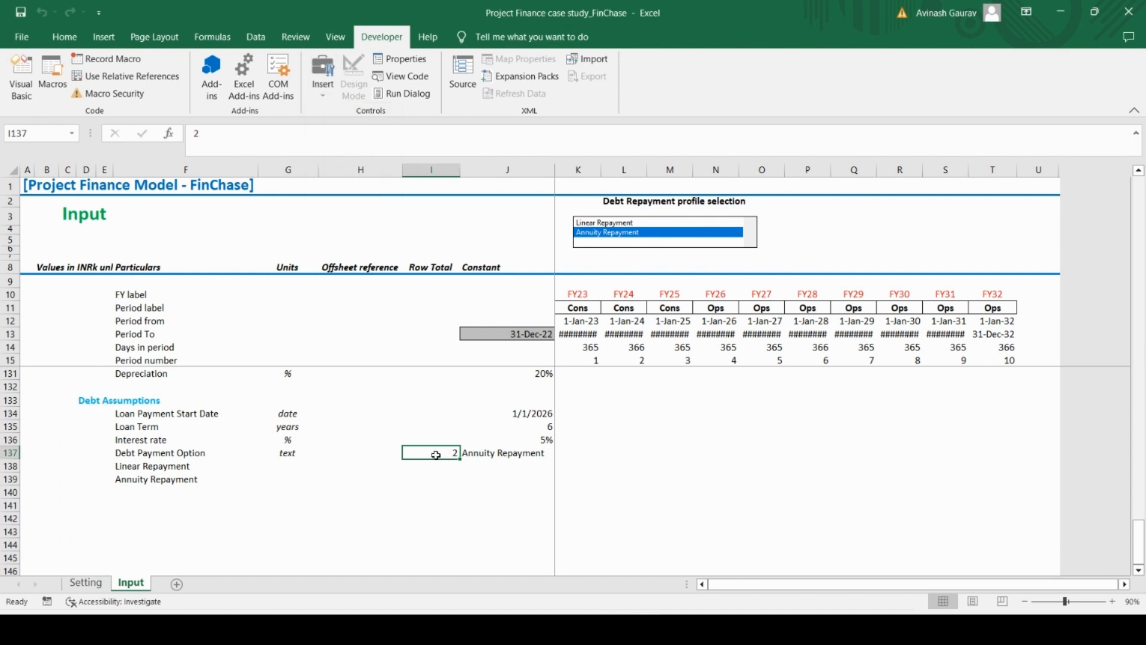
Apply the Modeler's Input cell style to the debt option index in cell I137
{"action": "left_click", "coordinate": [65, 37]}
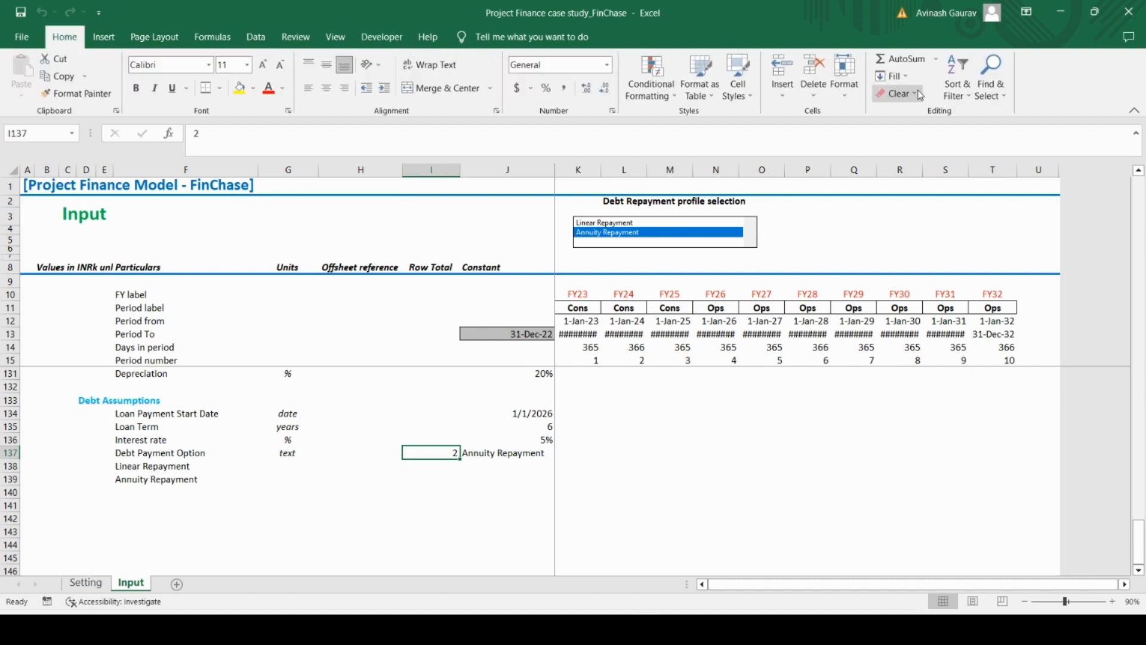
{"action": "left_click", "coordinate": [738, 90]}
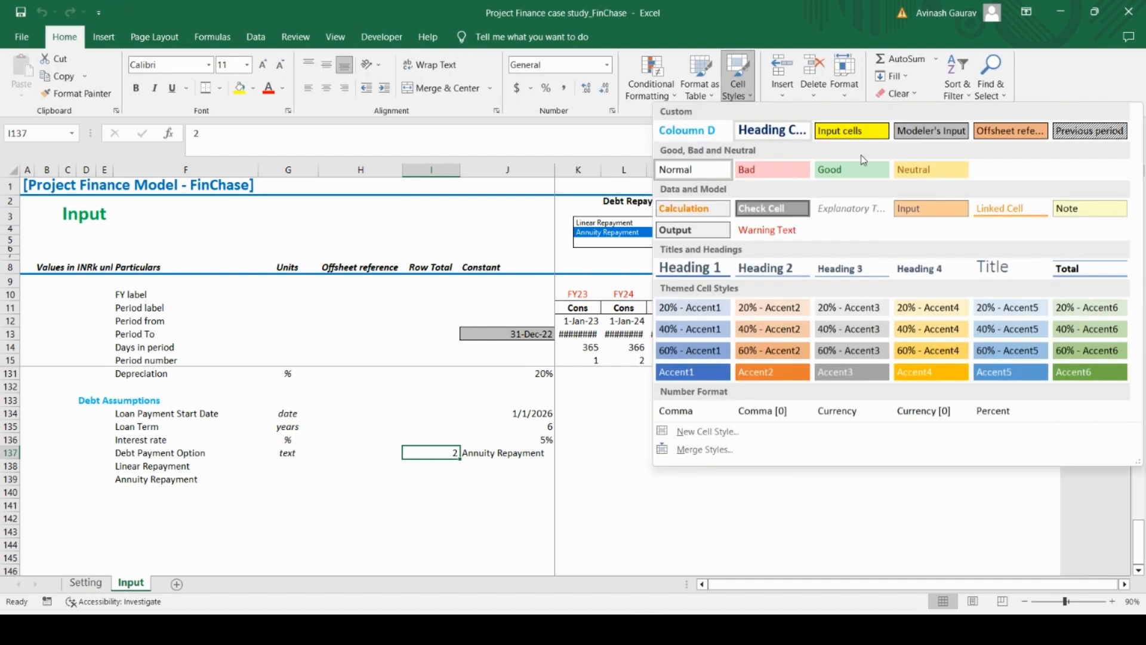
{"action": "left_click", "coordinate": [933, 135]}
{"action": "left_click", "coordinate": [406, 494]}
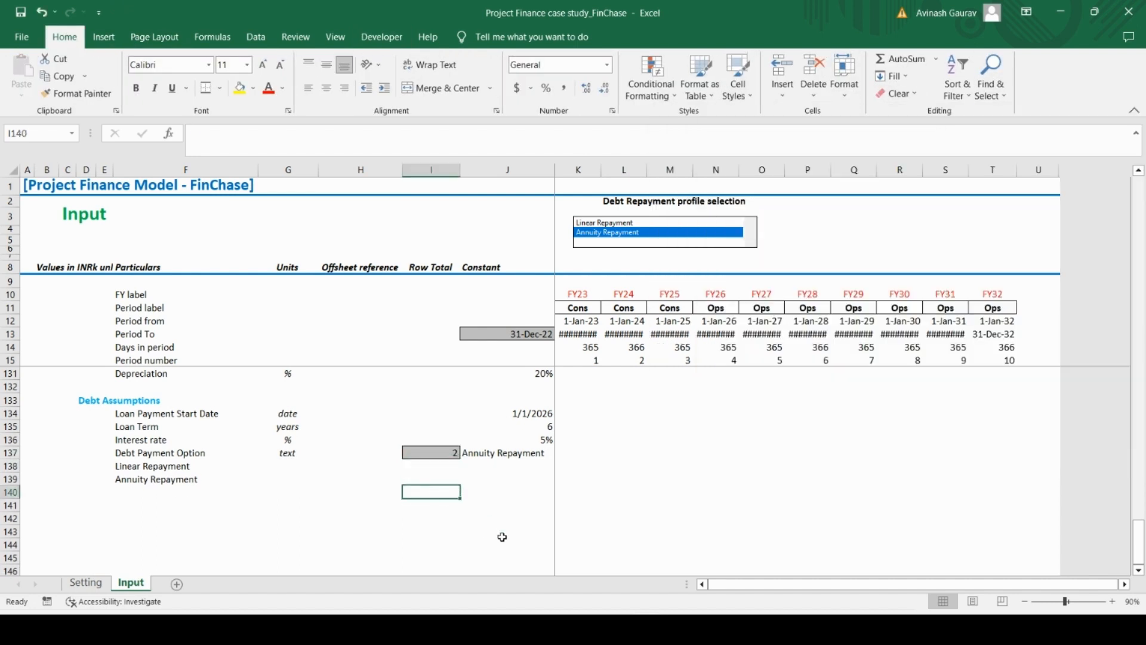
Group rows 138 and 139, which hold the Linear Repayment and Annuity Repayment labels
{"action": "left_click", "coordinate": [133, 467]}
{"action": "key", "text": "shift+Down"}
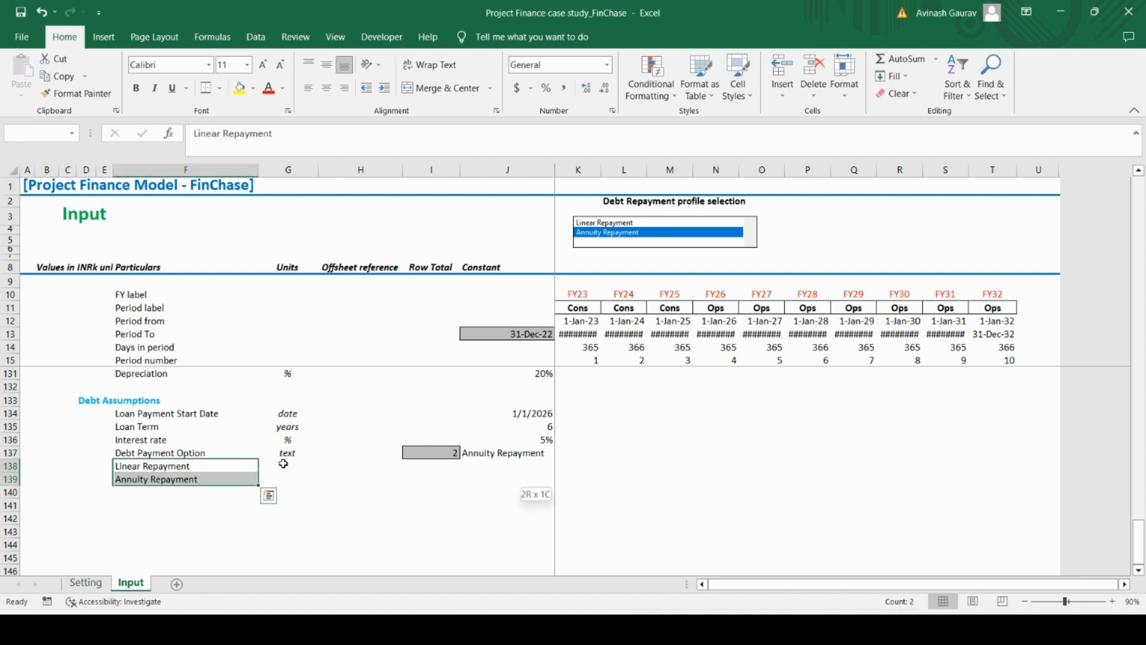
{"action": "key", "text": "shift+space"}
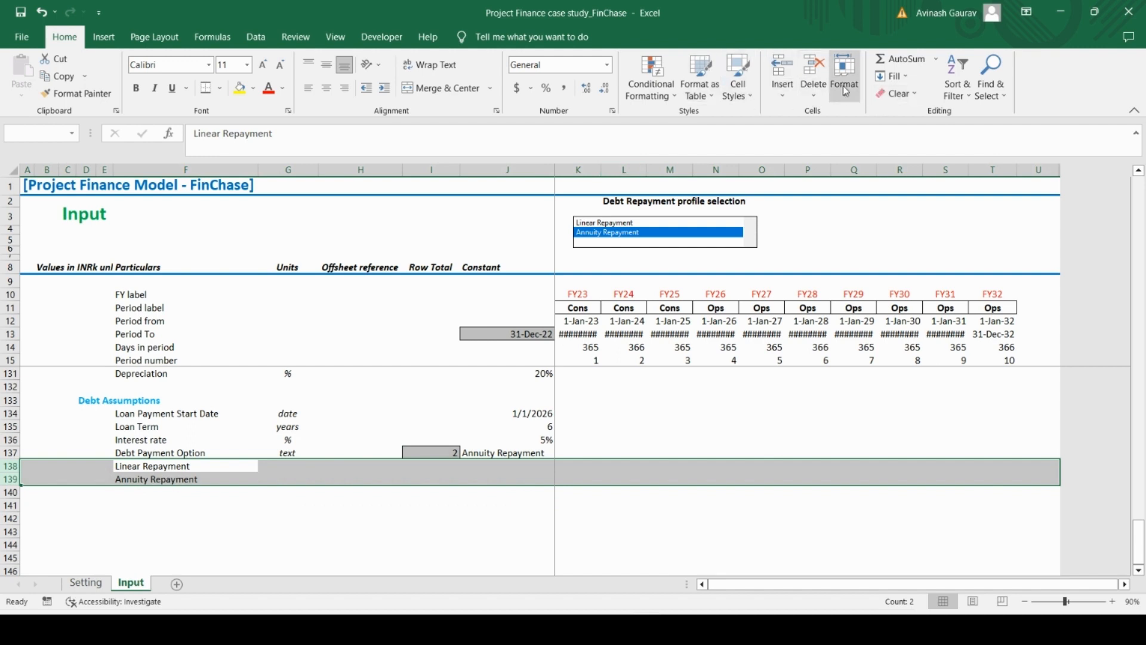
{"action": "left_click", "coordinate": [210, 37]}
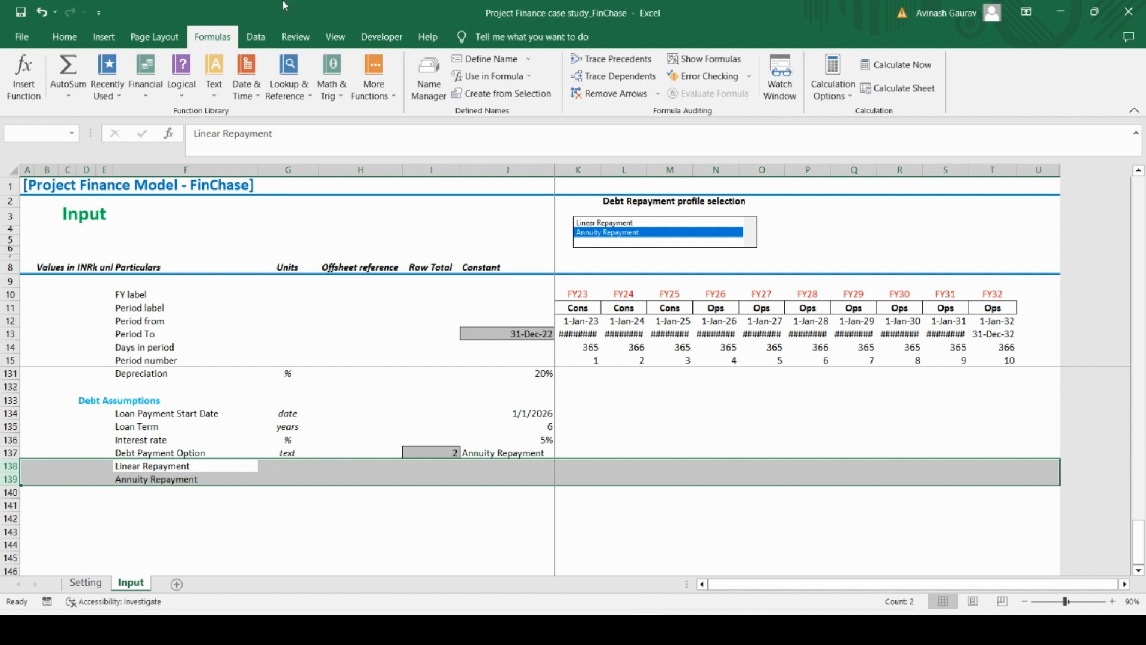
{"action": "left_click", "coordinate": [257, 38]}
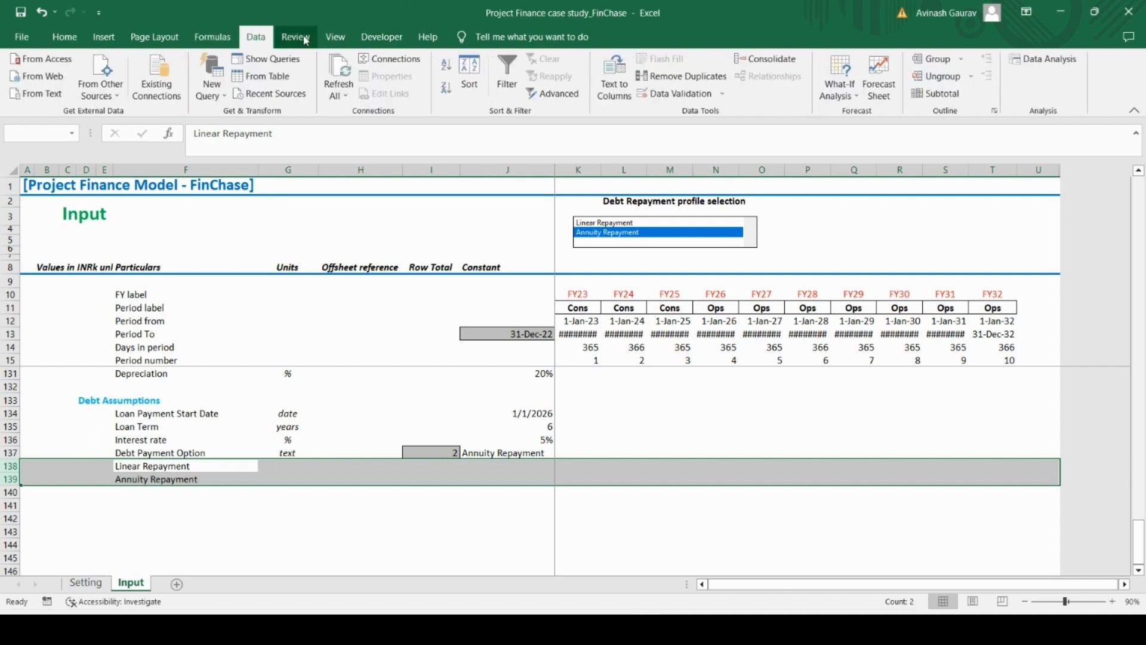
{"action": "left_click", "coordinate": [305, 40]}
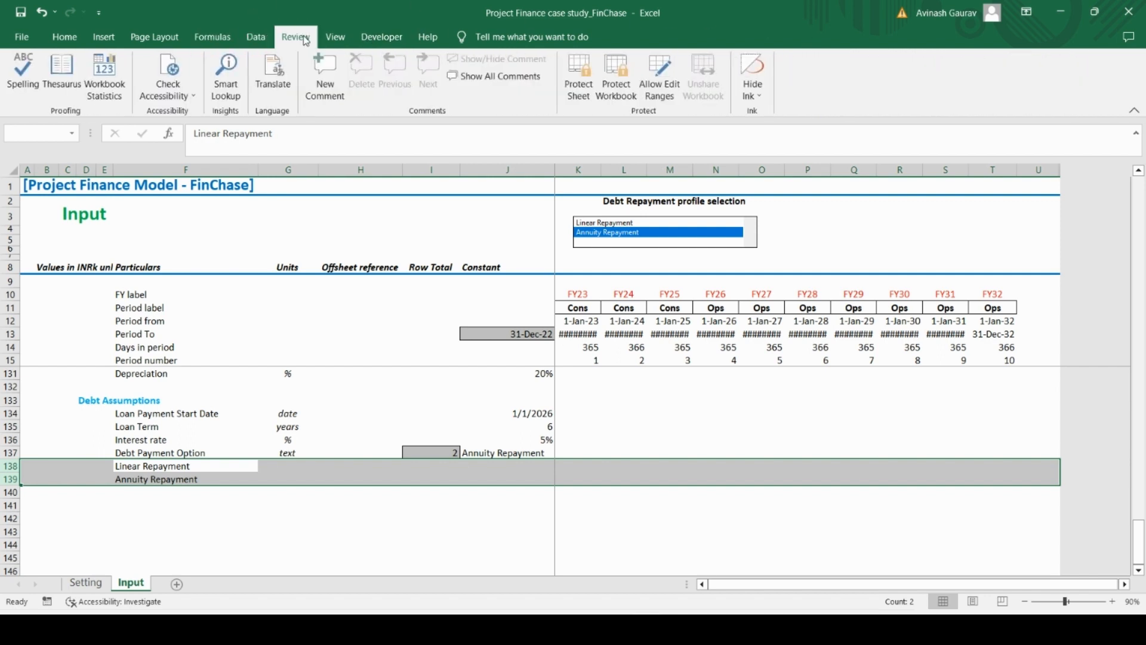
{"action": "left_click", "coordinate": [155, 37]}
{"action": "left_click", "coordinate": [212, 38]}
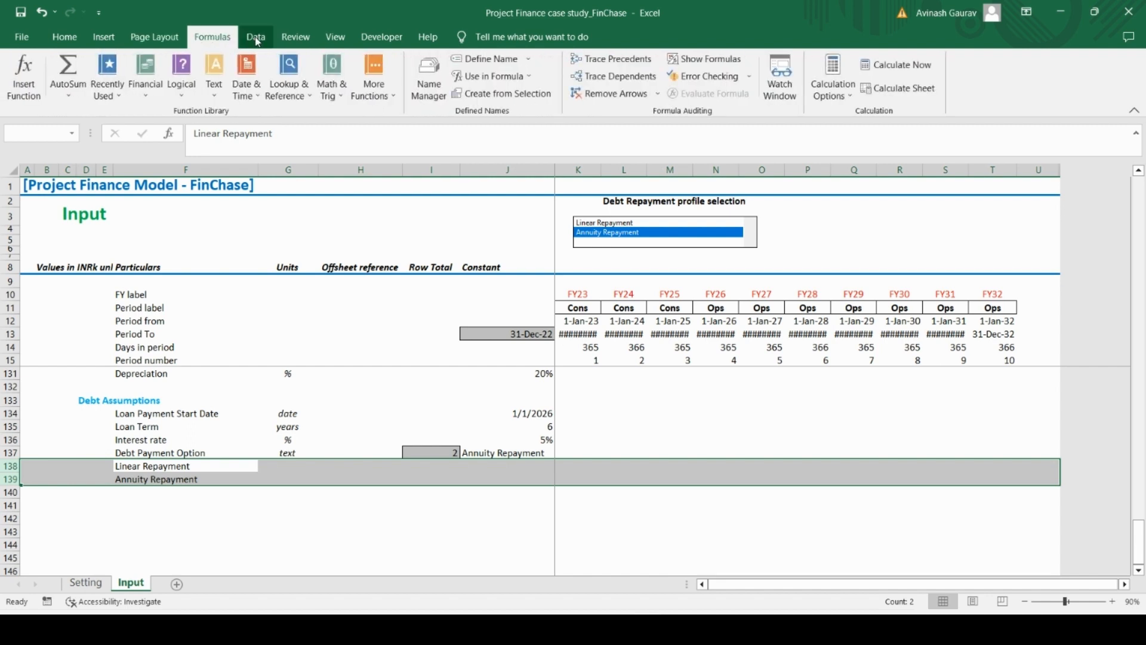
{"action": "left_click", "coordinate": [256, 38]}
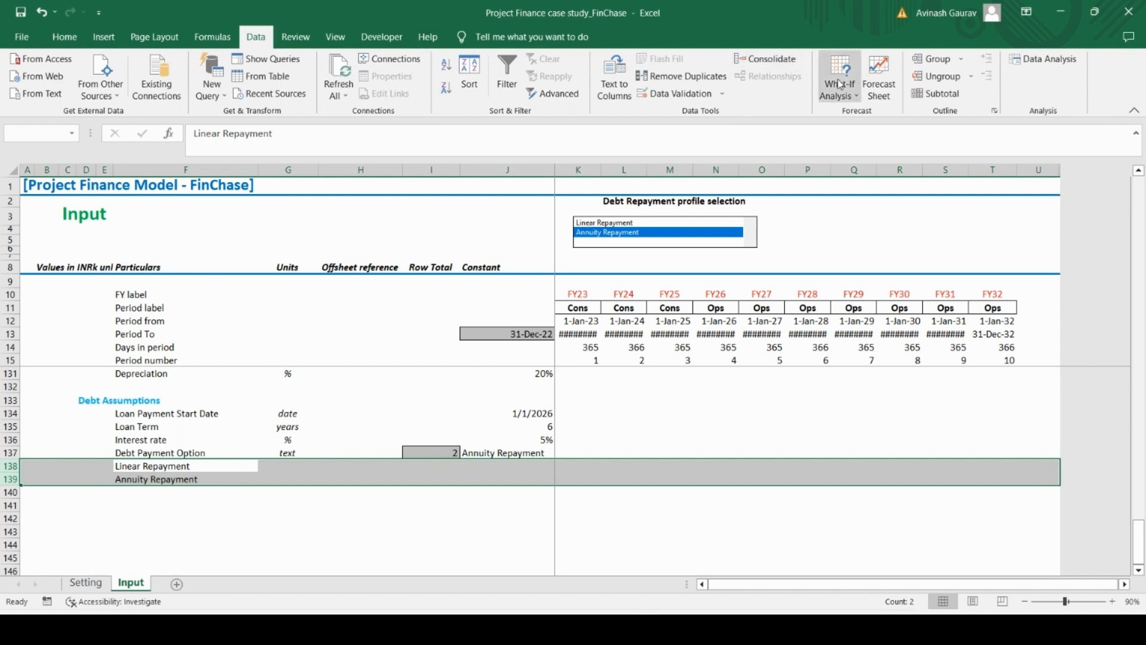
{"action": "left_click", "coordinate": [963, 59]}
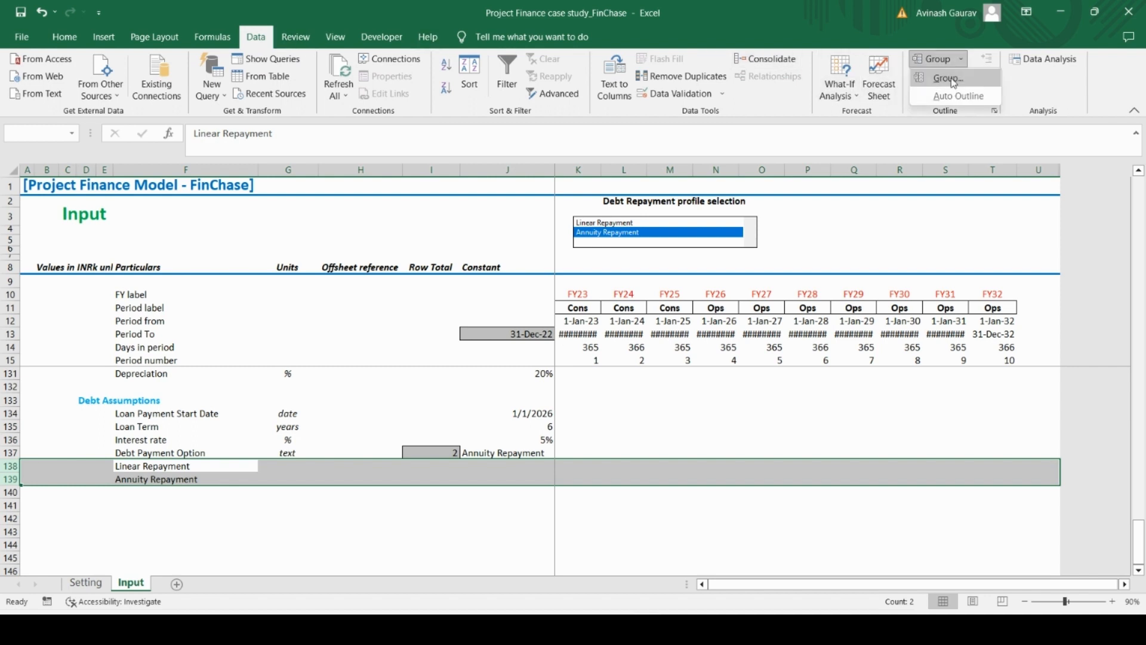
{"action": "left_click", "coordinate": [949, 78]}
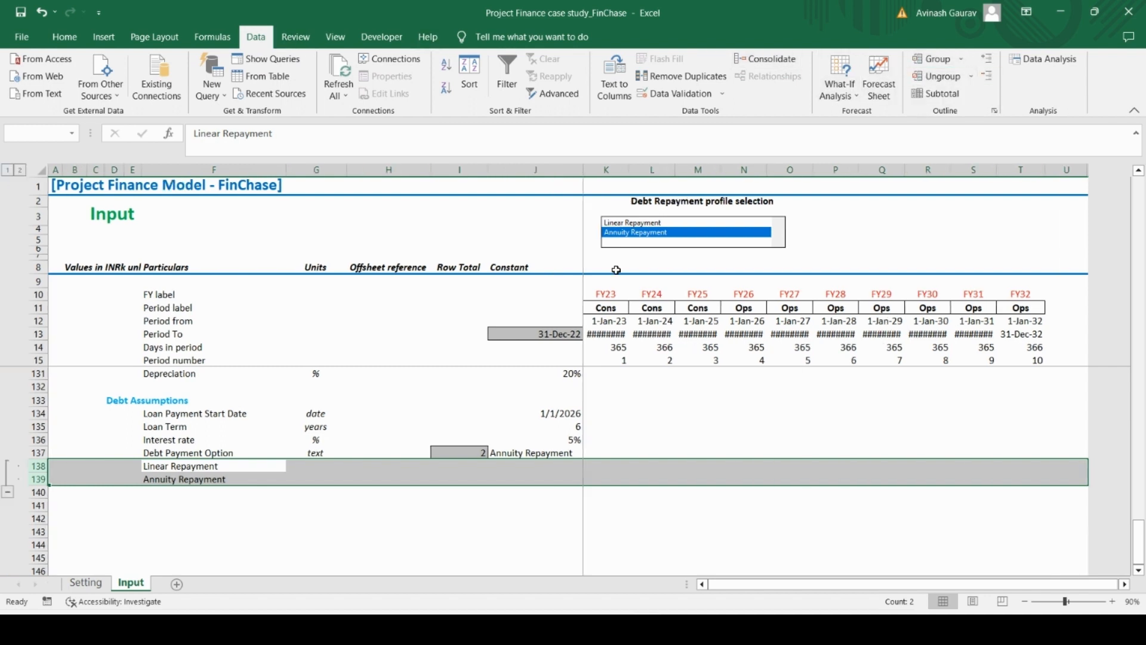
Collapse the grouped rows 138 and 139, test expanding them, and leave the group collapsed
{"action": "left_click", "coordinate": [7, 492]}
{"action": "scroll", "coordinate": [108, 476], "scroll_direction": "up", "scroll_amount": 5}
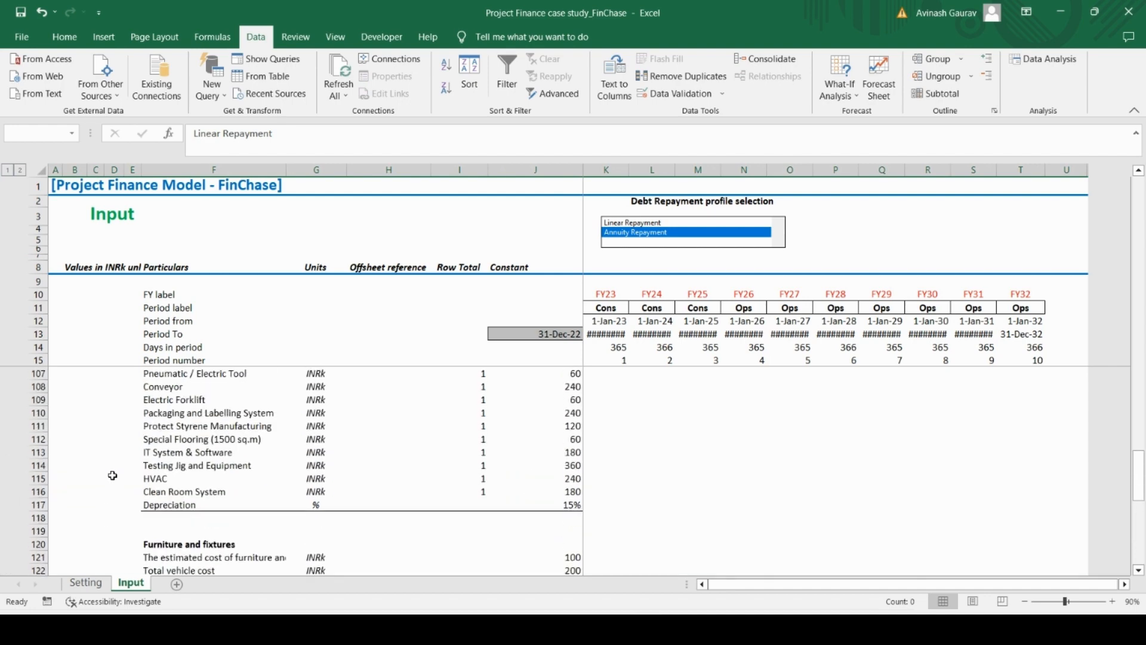
{"action": "scroll", "coordinate": [113, 475], "scroll_direction": "down", "scroll_amount": 5}
{"action": "left_click", "coordinate": [159, 476]}
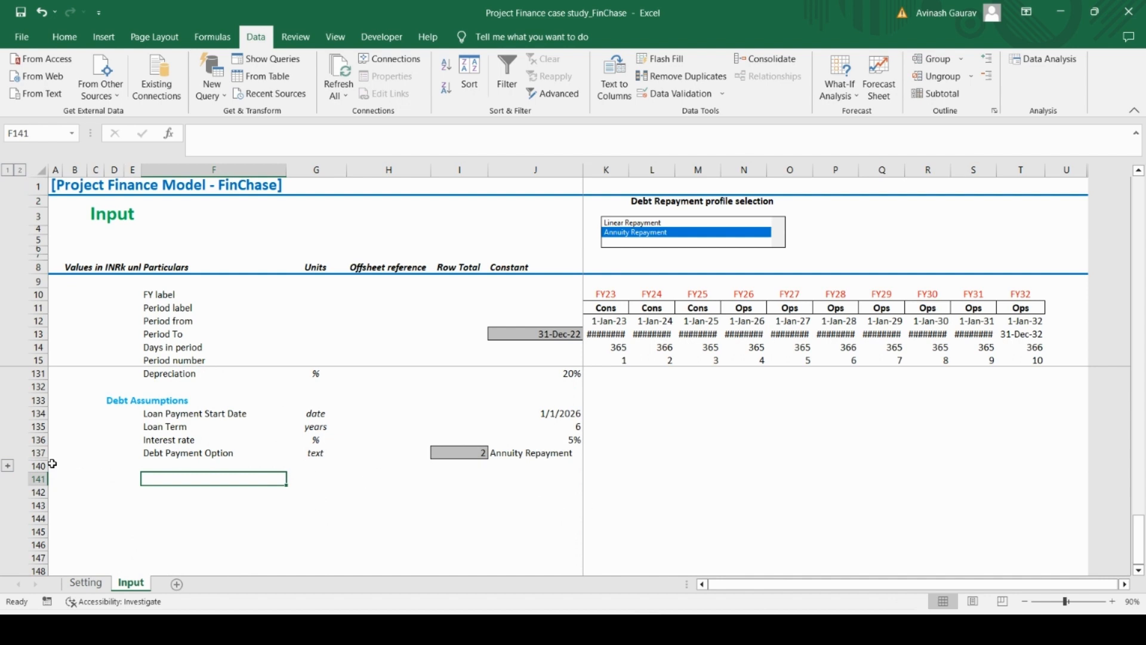
{"action": "left_click", "coordinate": [7, 466]}
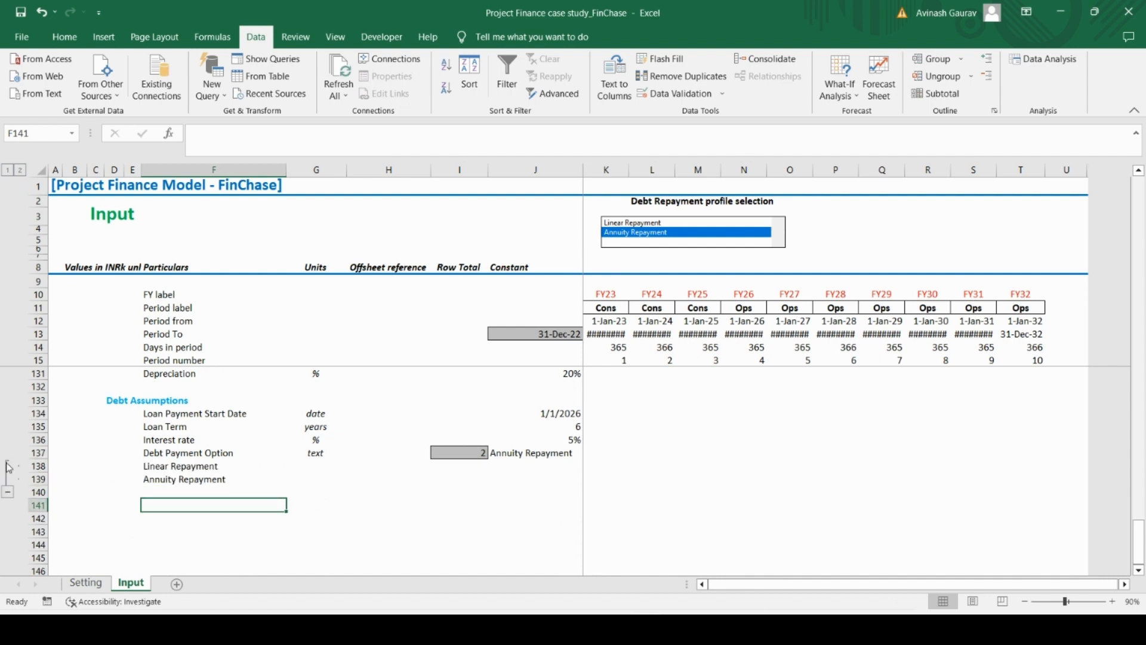
{"action": "left_click", "coordinate": [8, 492]}
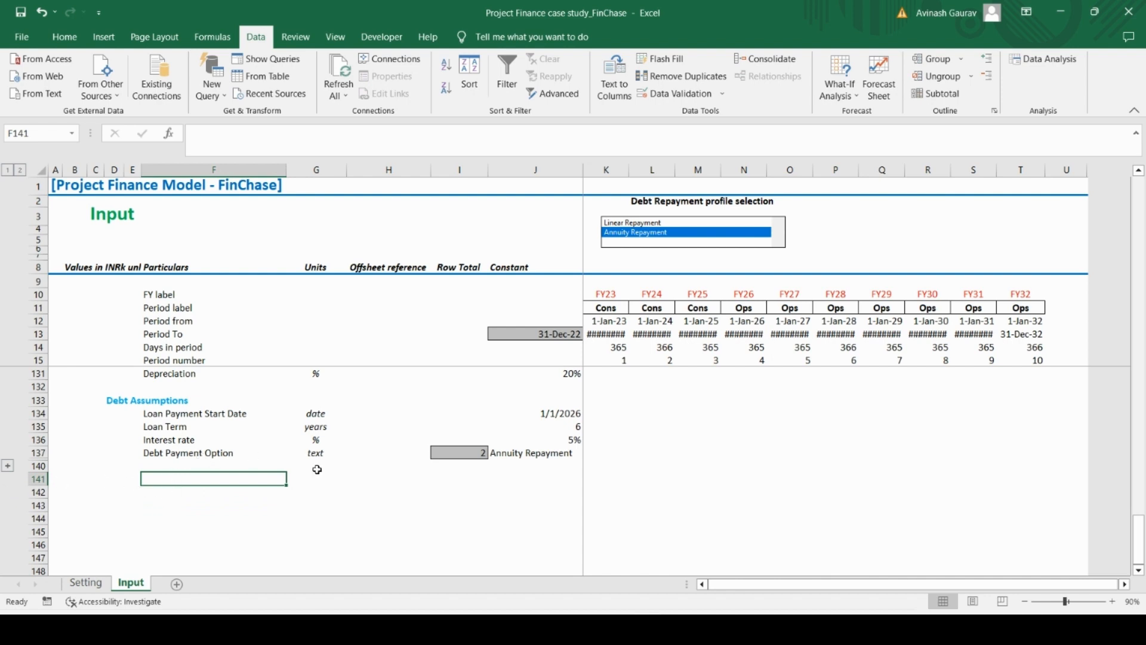
Copy the Working Capital and Tax Assumptions from Case Study.pdf in Acrobat Reader and paste them into the Input sheet at F141
{"action": "key", "text": "alt+Tab"}
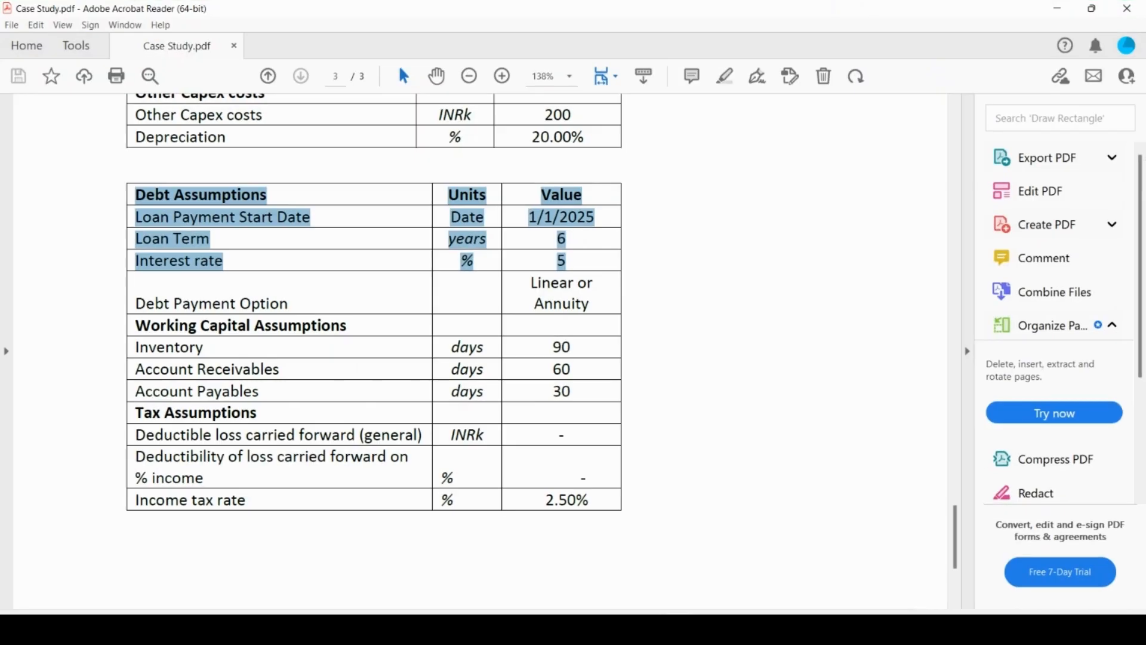
{"action": "left_click_drag", "start_coordinate": [133, 322], "coordinate": [591, 495]}
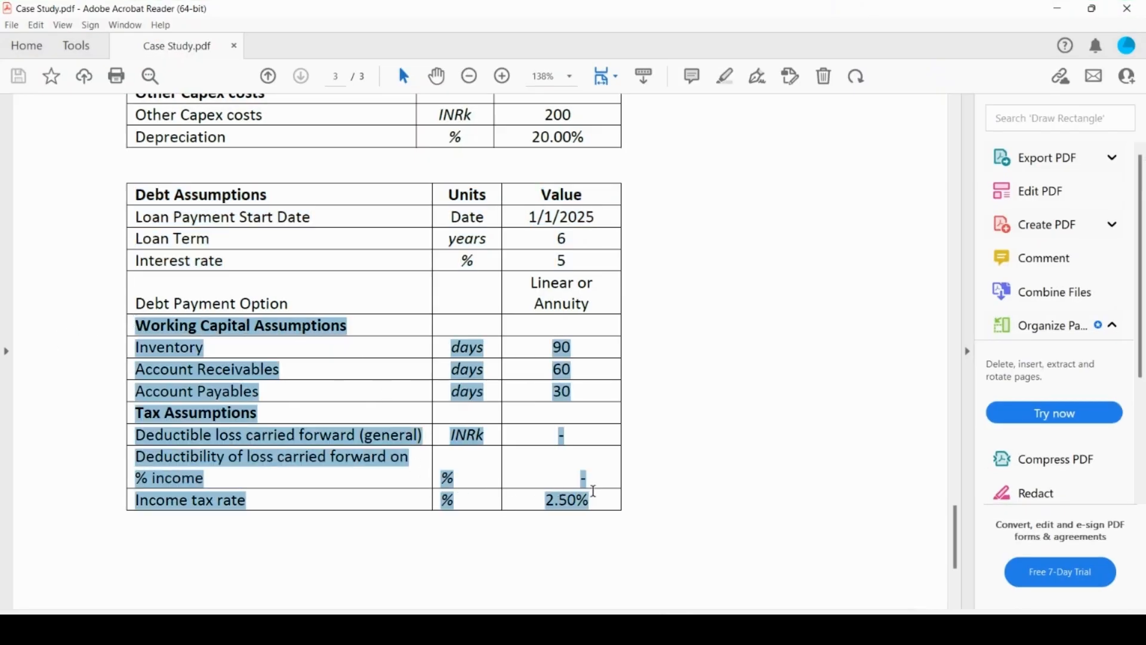
{"action": "scroll", "coordinate": [537, 478], "scroll_direction": "down", "scroll_amount": 3}
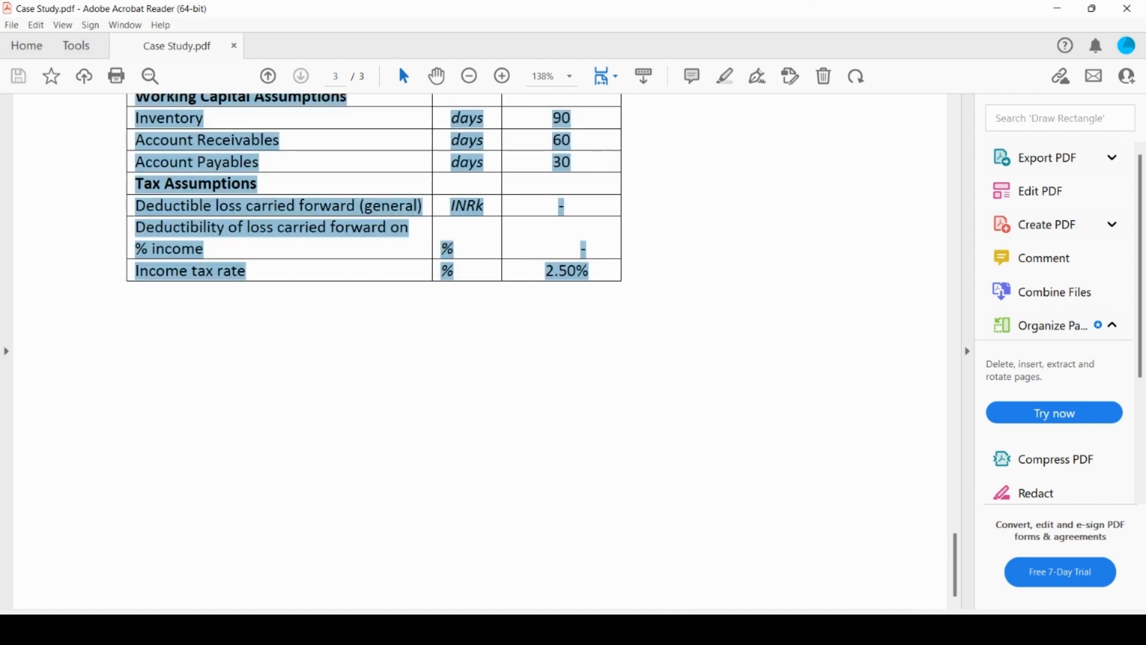
{"action": "left_click", "coordinate": [647, 629]}
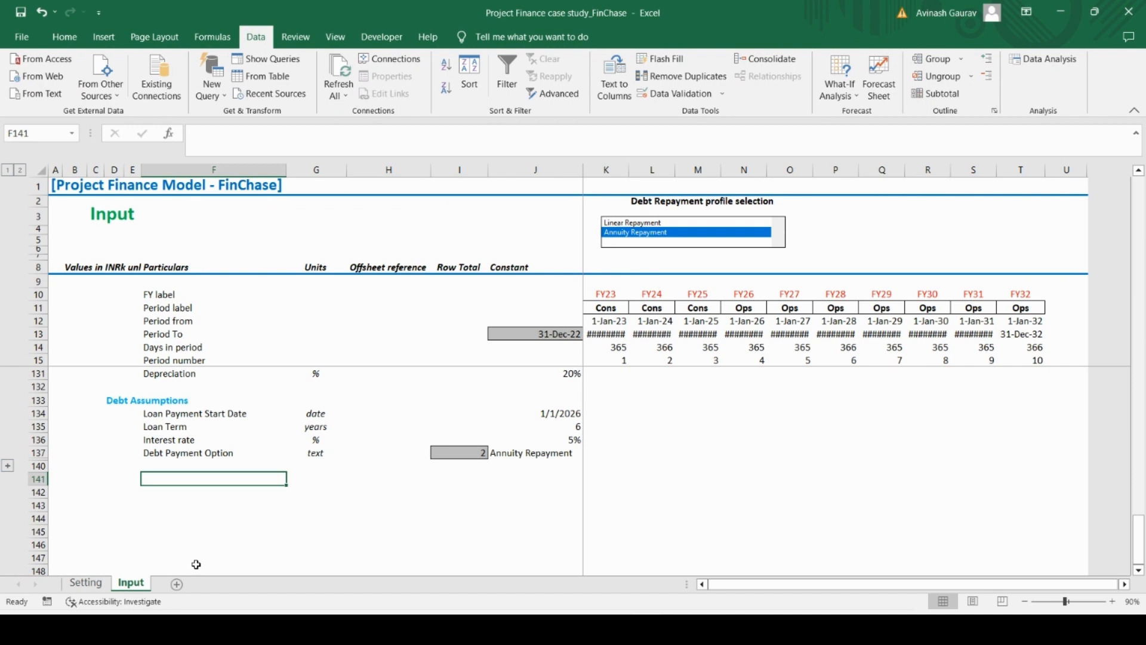
{"action": "key", "text": "ctrl+v"}
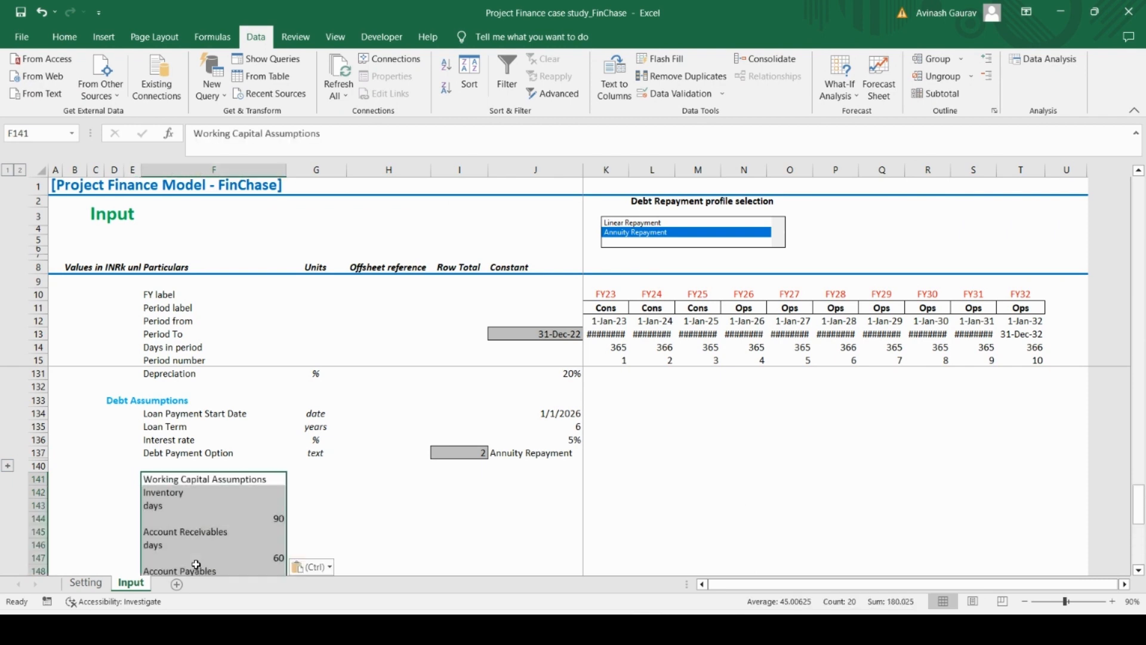
Move the Working Capital Assumptions heading from F141 to D141
{"action": "key", "text": "Down"}
{"action": "key", "text": "Up"}
{"action": "key", "text": "ctrl+x"}
{"action": "key", "text": "Left"}
{"action": "key", "text": "Left"}
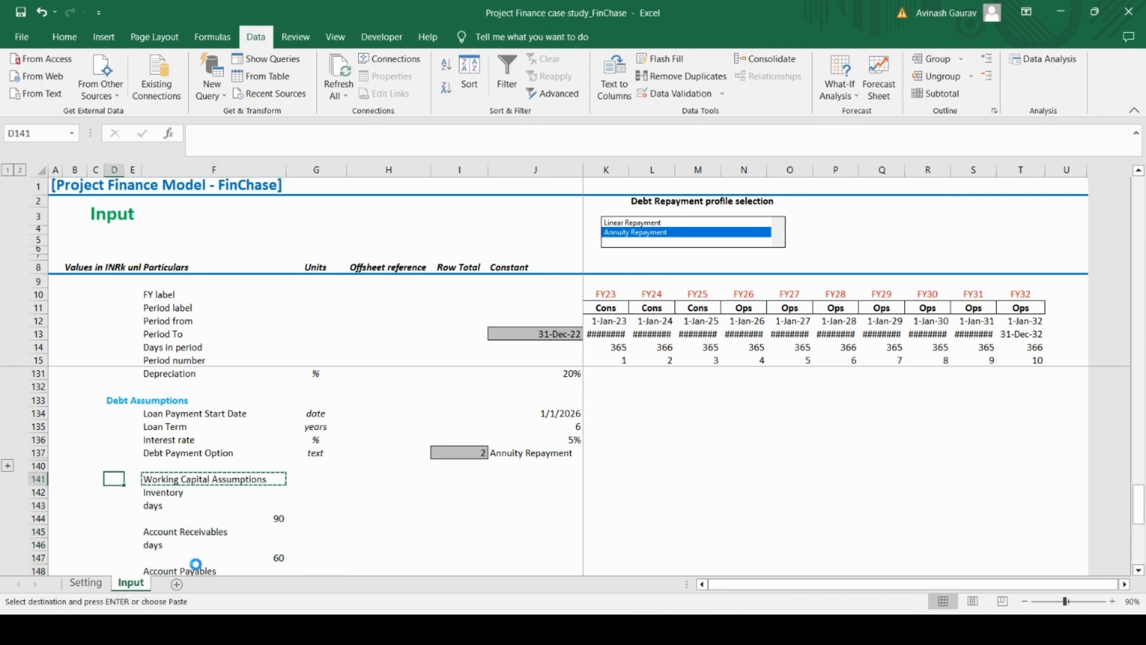
{"action": "key", "text": "Return"}
Delete the pasted unit and value rows beneath Inventory, Account Receivables and Account Payables so only the labels remain
{"action": "key", "text": "Right"}
{"action": "key", "text": "Right"}
{"action": "key", "text": "Down"}
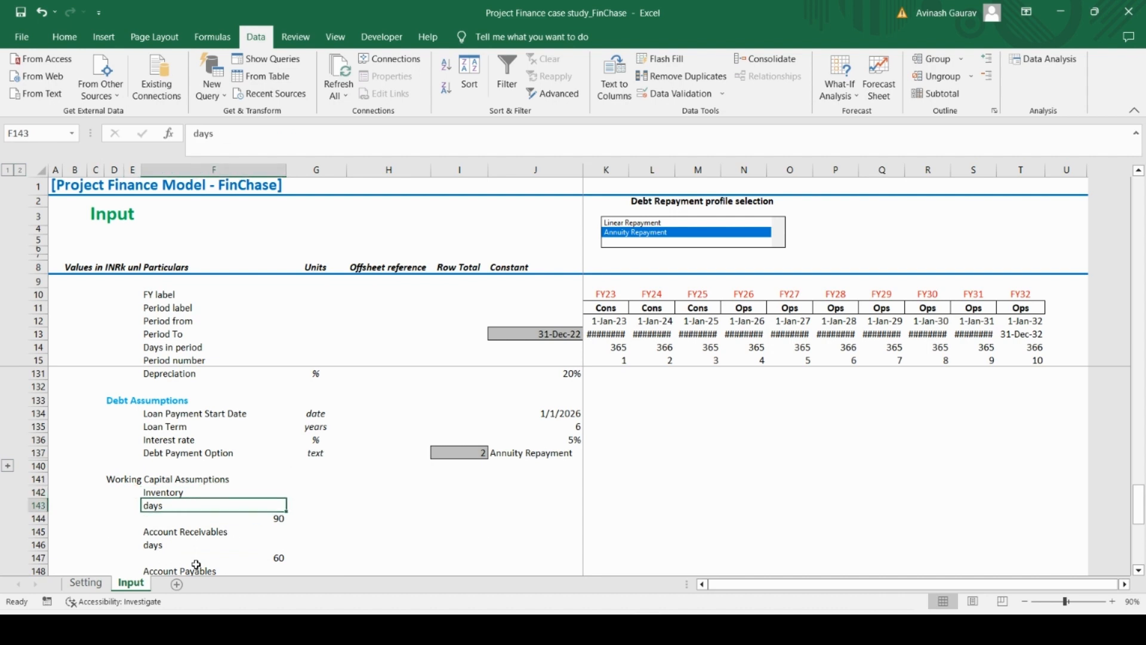
{"action": "key", "text": "shift+space"}
{"action": "key", "text": "shift+Down"}
{"action": "key", "text": "ctrl+minus"}
{"action": "key", "text": "Down"}
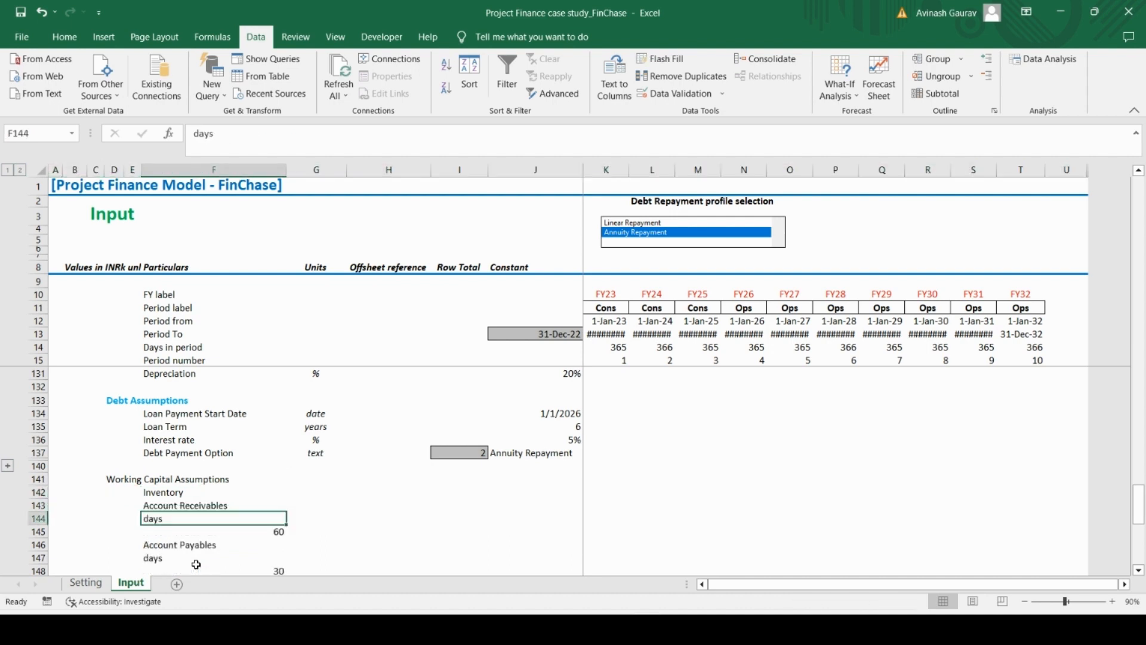
{"action": "key", "text": "shift+space"}
{"action": "key", "text": "shift+Down"}
{"action": "key", "text": "ctrl+minus"}
{"action": "key", "text": "Down"}
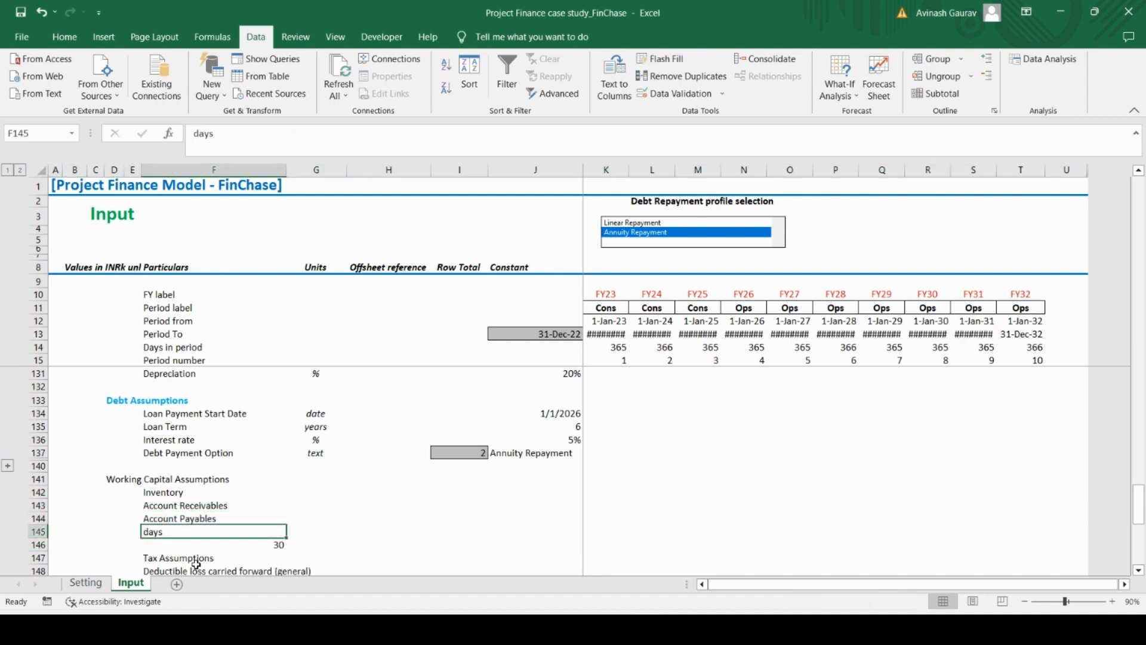
{"action": "key", "text": "shift+space"}
{"action": "key", "text": "shift+Down"}
{"action": "key", "text": "ctrl+minus"}
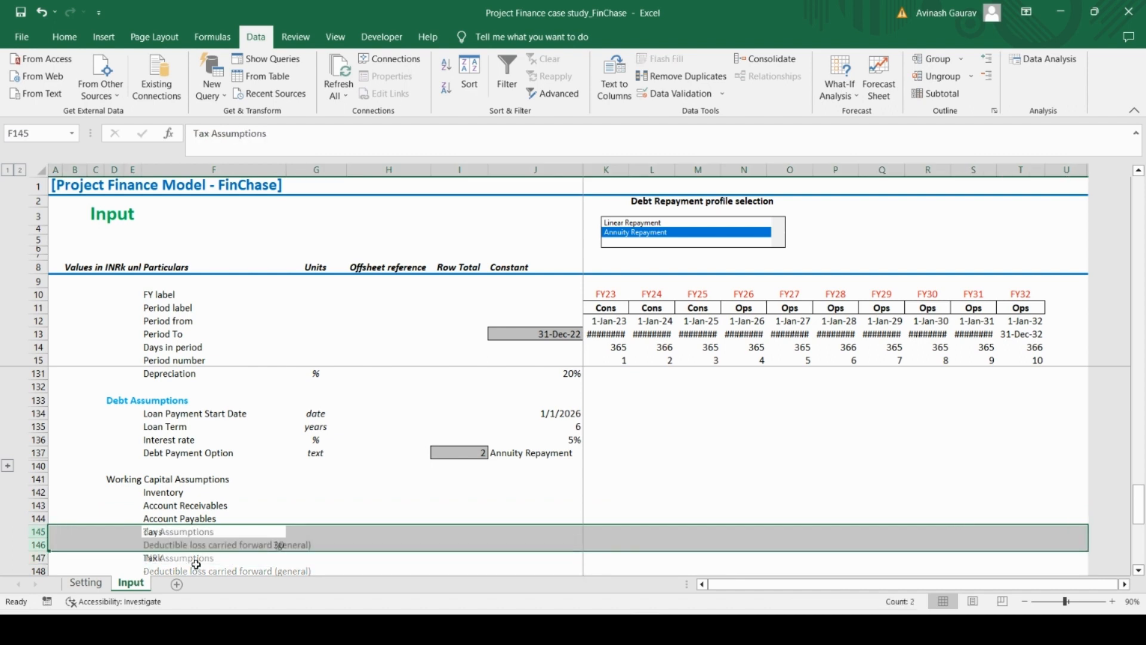
Insert a blank row above Tax Assumptions and move that heading from column F to D146
{"action": "key", "text": "Down"}
{"action": "key", "text": "Up"}
{"action": "key", "text": "shift+space"}
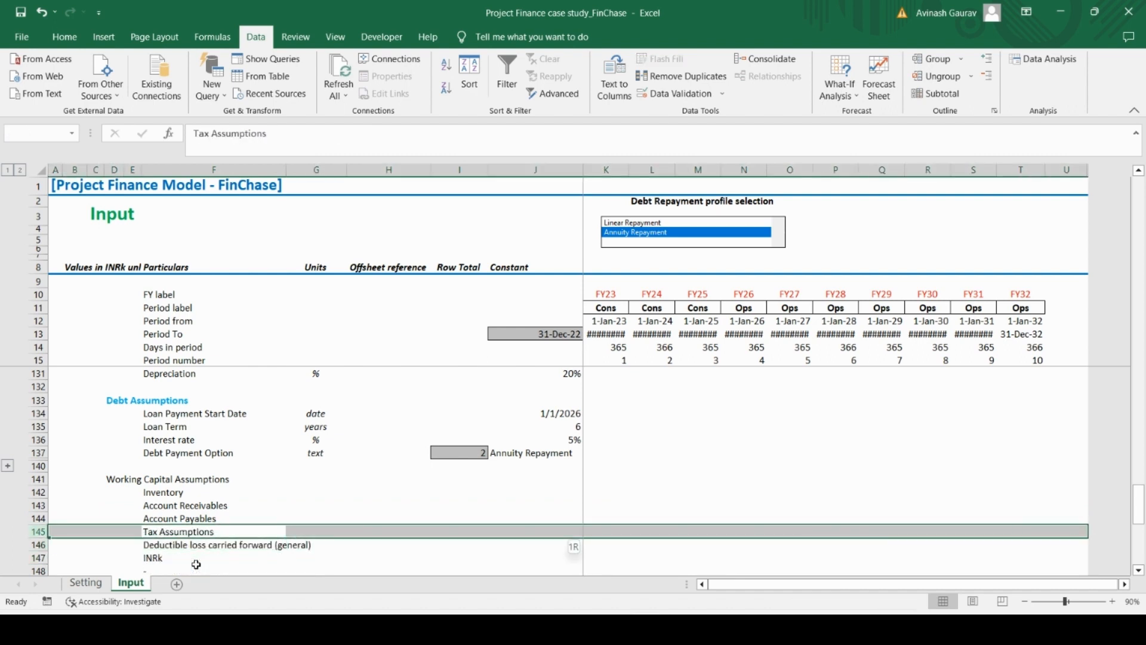
{"action": "key", "text": "ctrl+plus"}
{"action": "key", "text": "Down"}
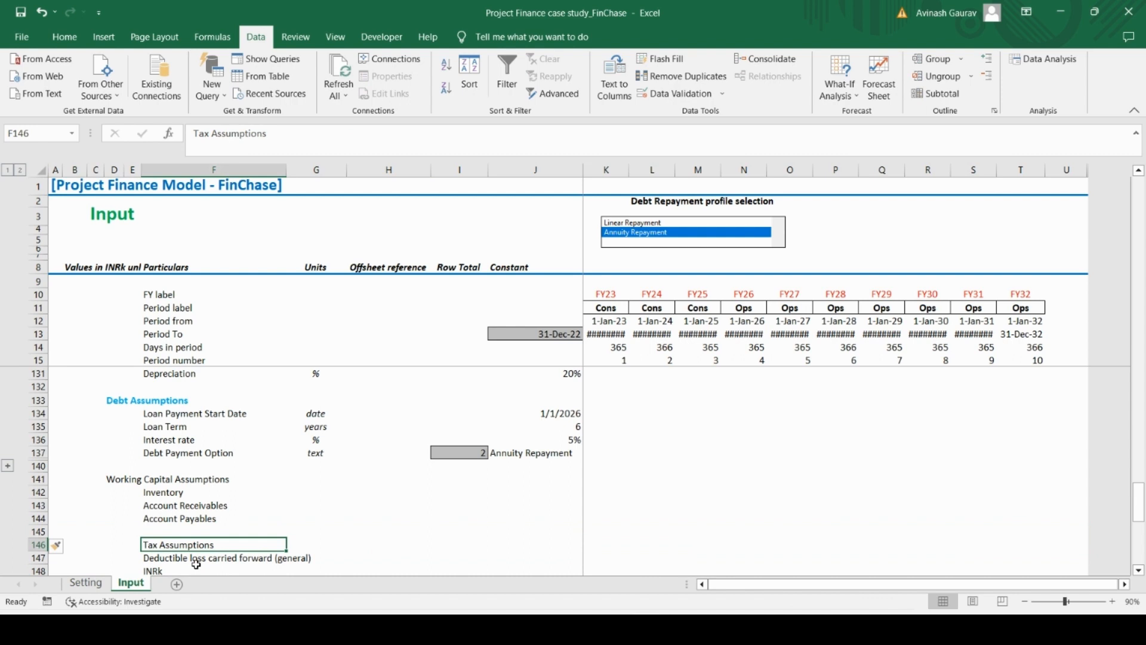
{"action": "key", "text": "ctrl+x"}
{"action": "key", "text": "Left"}
{"action": "key", "text": "Left"}
{"action": "key", "text": "ctrl+v"}
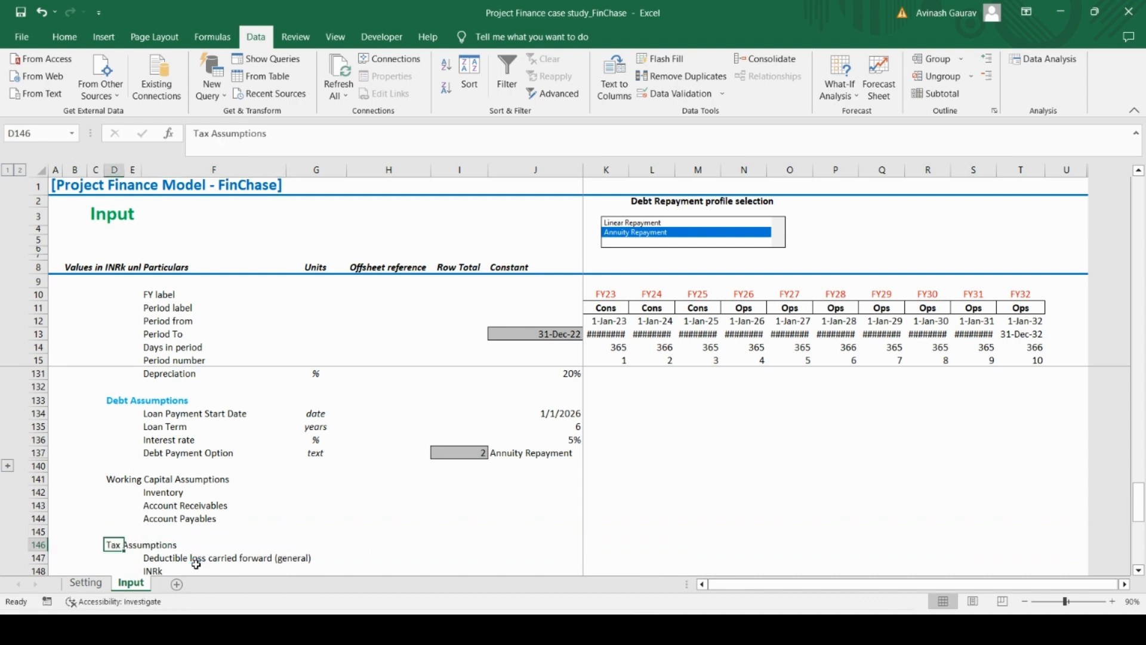
Copy the Debt Assumptions heading in D133 and paste only its formatting onto the Working Capital Assumptions heading in D141
{"action": "key", "text": "Up"}
{"action": "key", "text": "Up"}
{"action": "key", "text": "Up"}
{"action": "key", "text": "Up"}
{"action": "key", "text": "Up"}
{"action": "key", "text": "Up"}
{"action": "key", "text": "Up"}
{"action": "key", "text": "Up"}
{"action": "key", "text": "Up"}
{"action": "key", "text": "Up"}
{"action": "key", "text": "Up"}
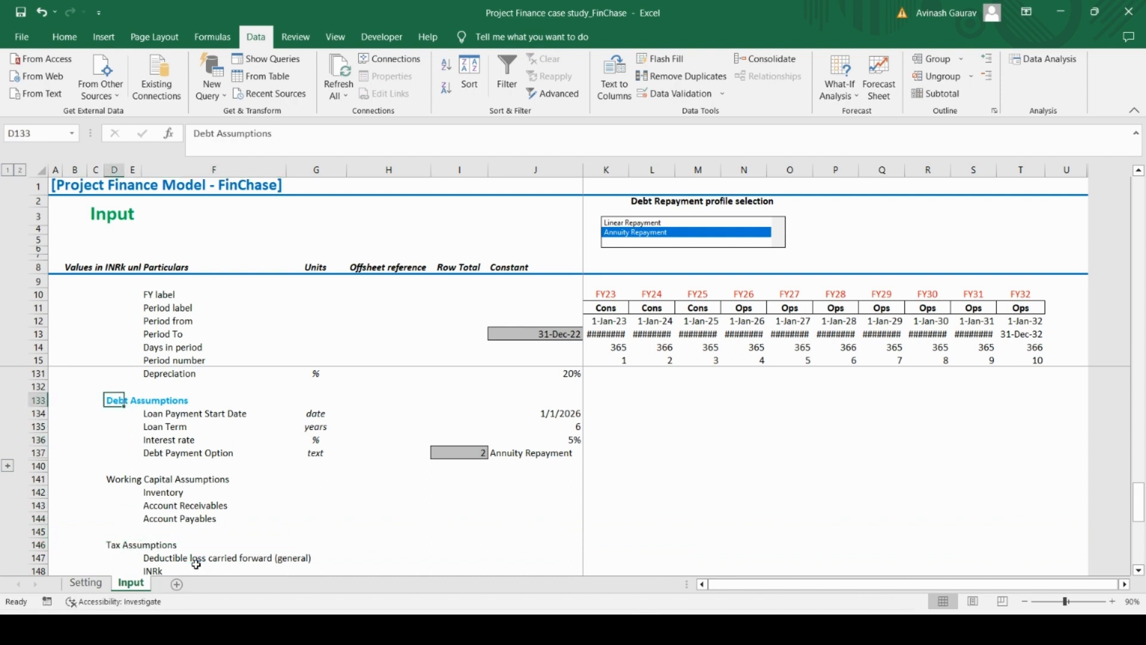
{"action": "key", "text": "ctrl+c"}
{"action": "key", "text": "Down"}
{"action": "key", "text": "Down"}
{"action": "key", "text": "Down"}
{"action": "key", "text": "Down"}
{"action": "key", "text": "Down"}
{"action": "key", "text": "Down"}
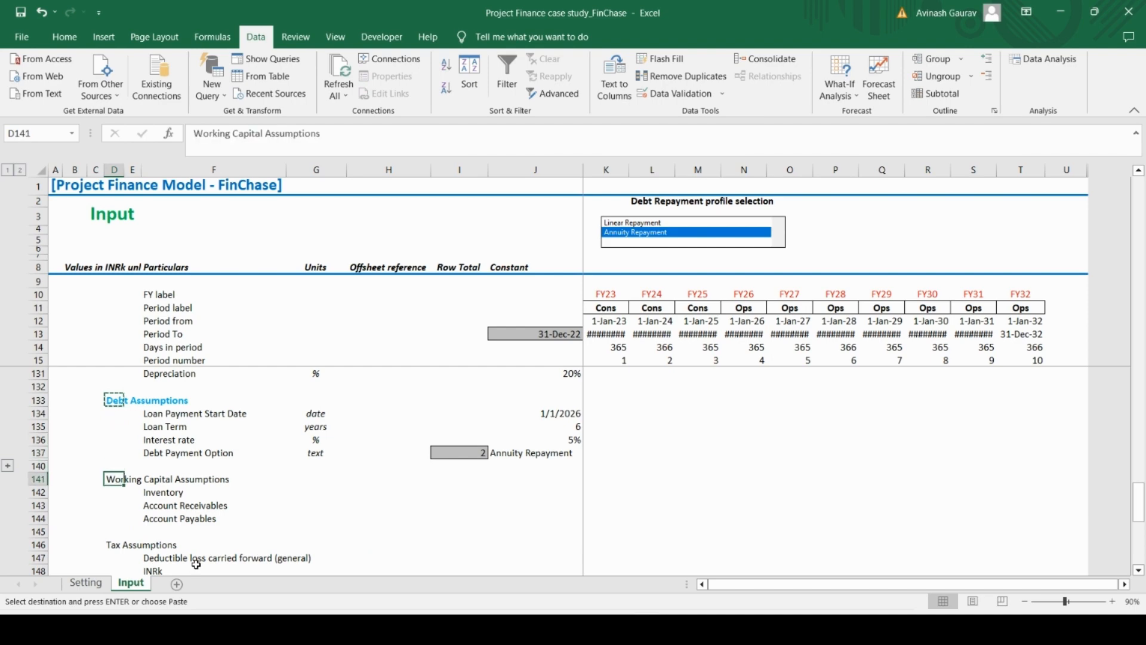
{"action": "key", "text": "alt+e"}
{"action": "key", "text": "s"}
{"action": "key", "text": "t"}
{"action": "key", "text": "Return"}
Paste the same heading formatting onto the Tax Assumptions heading in D146
{"action": "key", "text": "Down"}
{"action": "key", "text": "Down"}
{"action": "key", "text": "Down"}
{"action": "key", "text": "Down"}
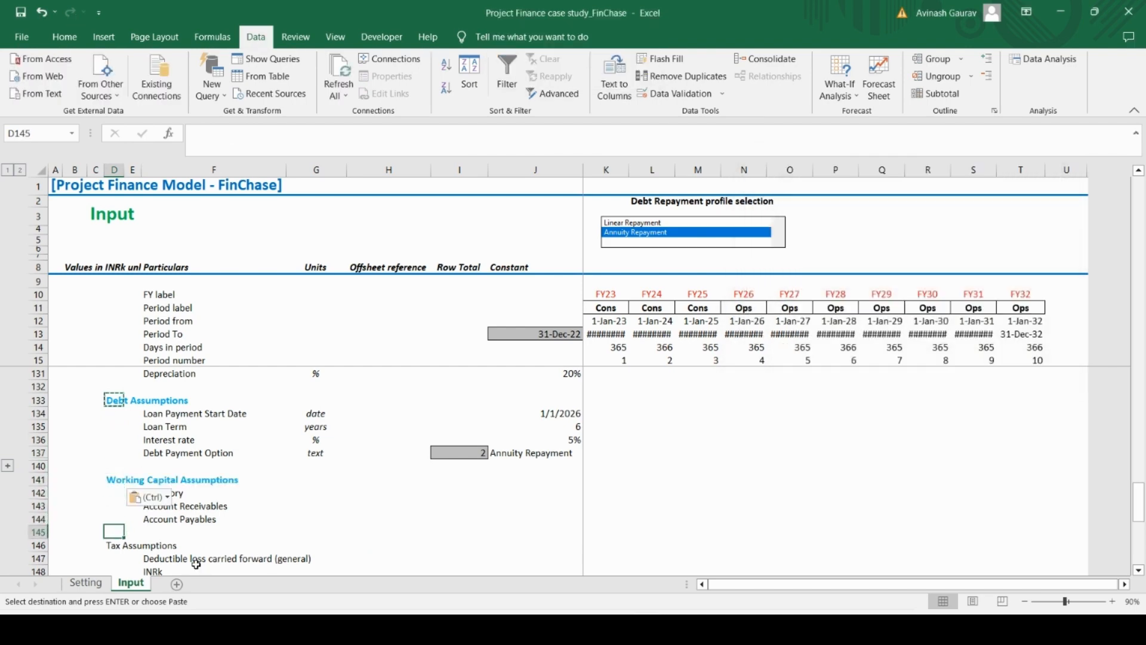
{"action": "key", "text": "Down"}
{"action": "key", "text": "alt+e"}
{"action": "key", "text": "s"}
{"action": "key", "text": "t"}
{"action": "key", "text": "Return"}
{"action": "key", "text": "Down"}
{"action": "key", "text": "Down"}
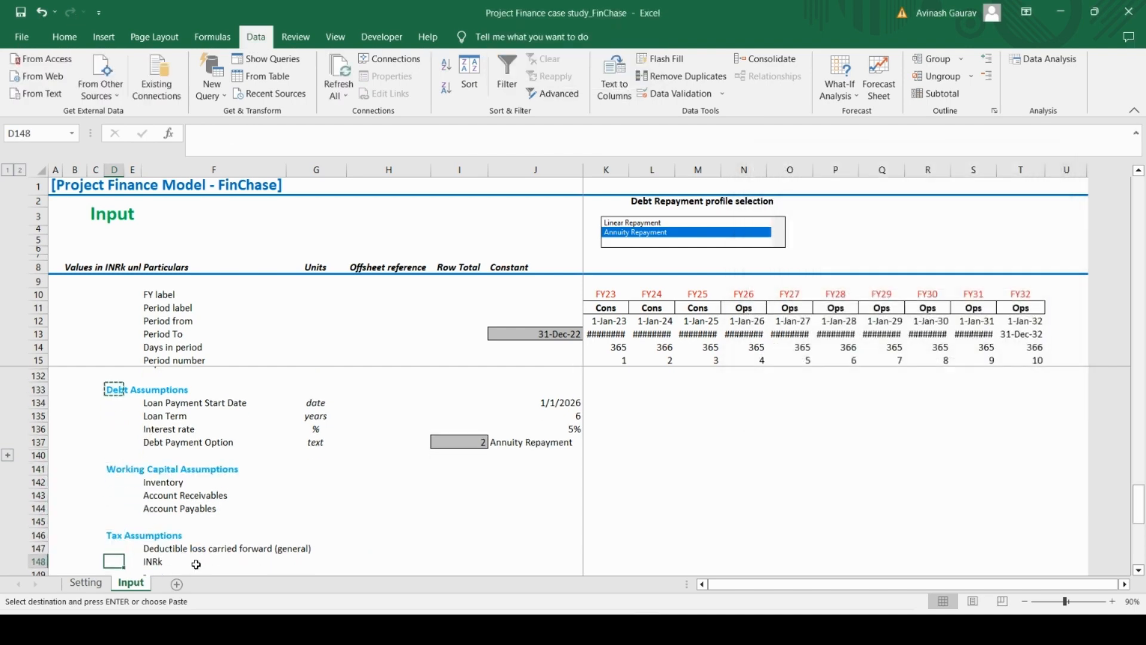
Delete the pasted INRk and dash rows beneath Deductible loss carried forward (general) in the Tax Assumptions
{"action": "key", "text": "Down"}
{"action": "key", "text": "Up"}
{"action": "key", "text": "Up"}
{"action": "key", "text": "Right"}
{"action": "key", "text": "Down"}
{"action": "key", "text": "Right"}
{"action": "key", "text": "shift+space"}
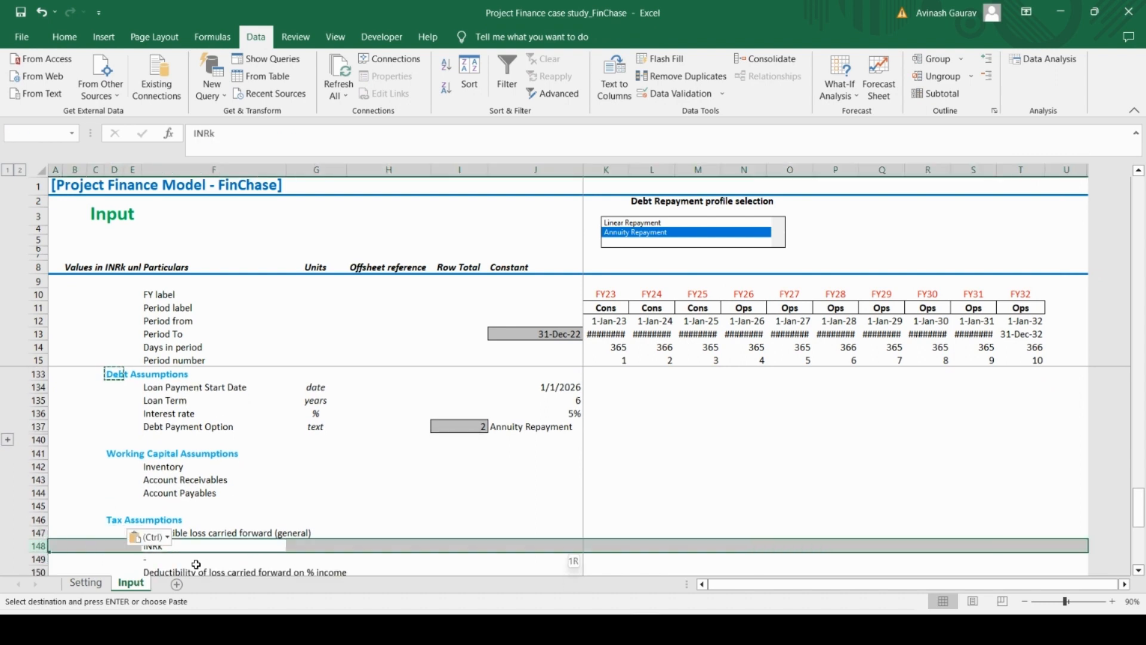
{"action": "key", "text": "shift+Down"}
{"action": "key", "text": "ctrl+minus"}
Delete the pasted unit and value rows beneath Deductibility of loss carried forward on % income and Income tax rate
{"action": "key", "text": "Down"}
{"action": "key", "text": "shift+space"}
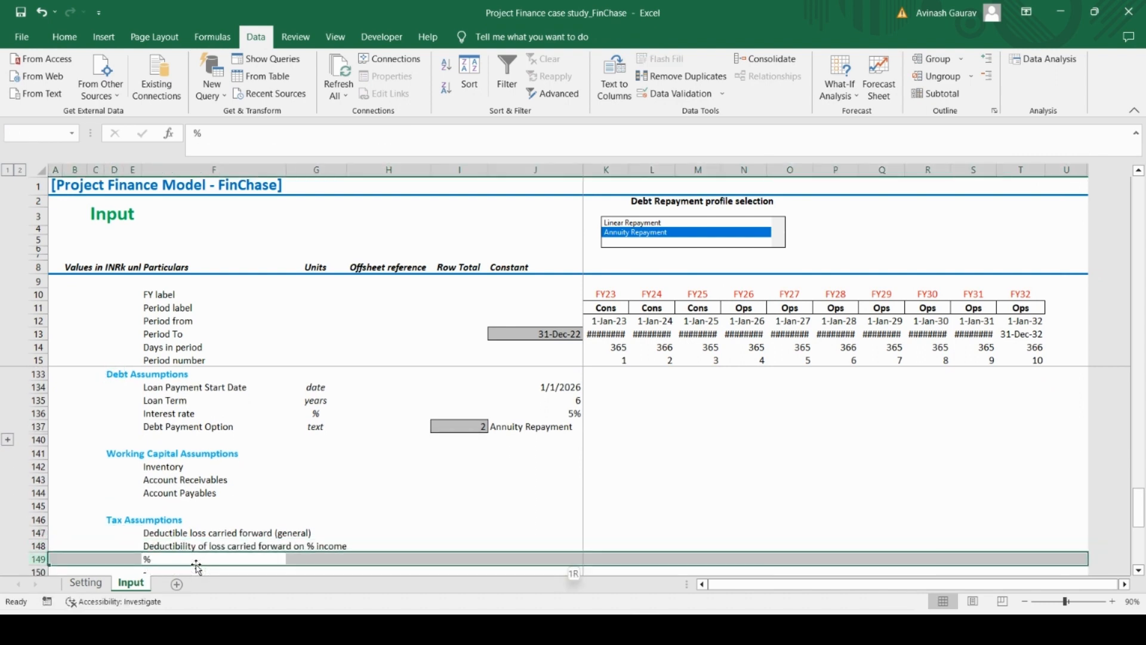
{"action": "key", "text": "shift+Down"}
{"action": "key", "text": "ctrl+minus"}
{"action": "key", "text": "Down"}
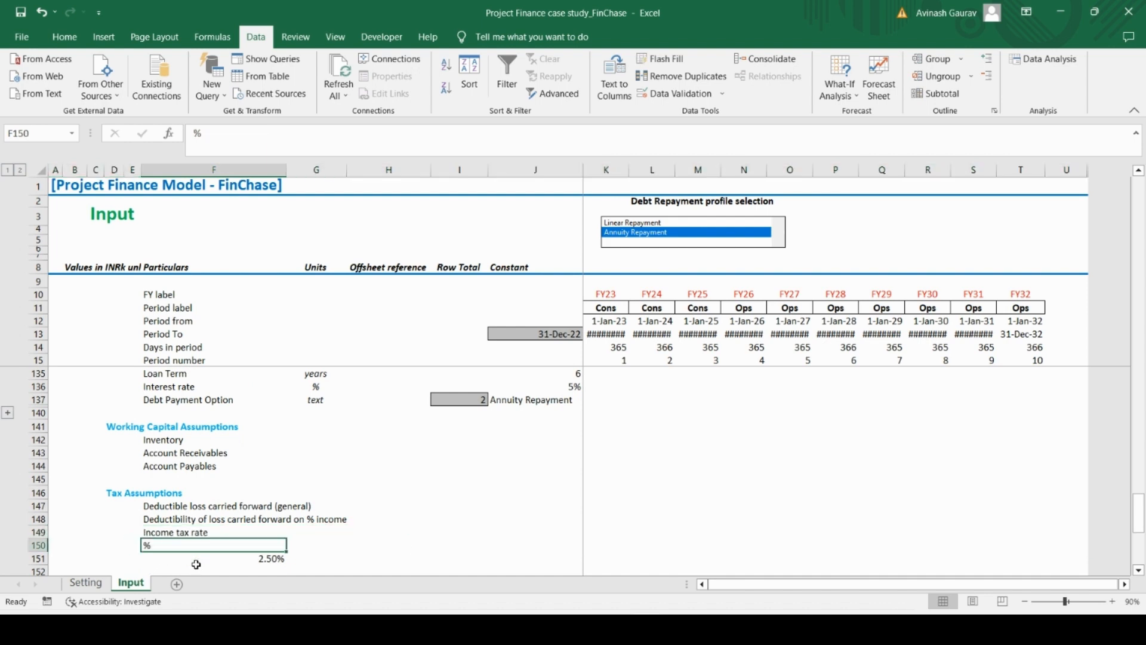
{"action": "key", "text": "shift+space"}
{"action": "key", "text": "shift+Down"}
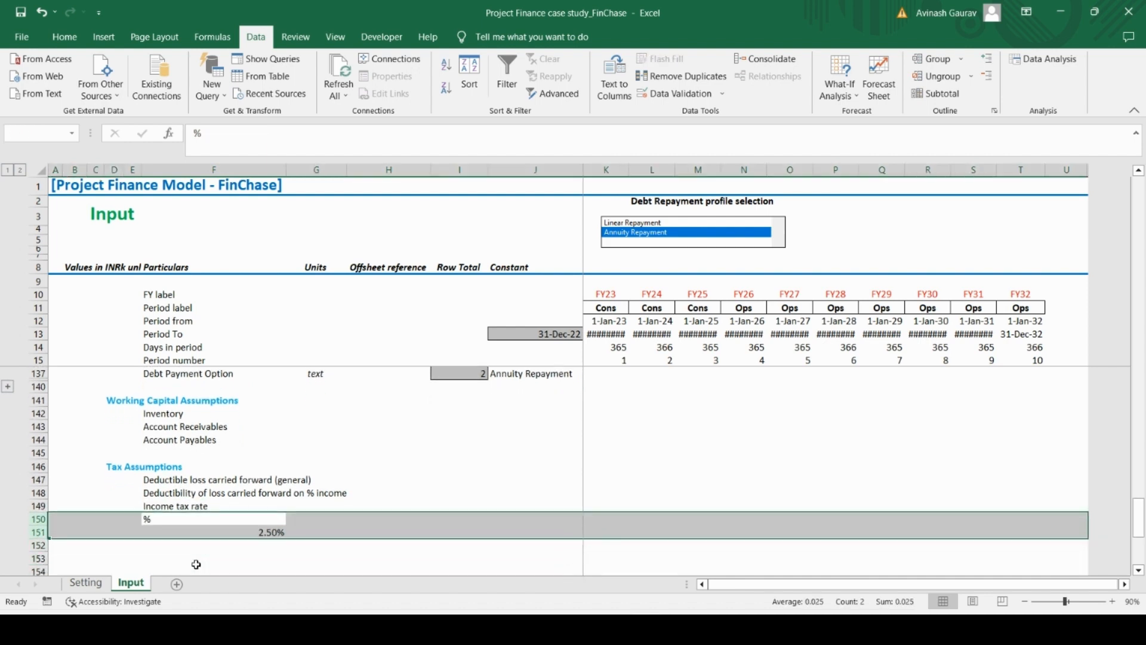
{"action": "key", "text": "ctrl+minus"}
Enter days as the unit for Inventory in G142 and copy it to Account Receivables and Account Payables
{"action": "key", "text": "Up"}
{"action": "key", "text": "Up"}
{"action": "key", "text": "Up"}
{"action": "key", "text": "Up"}
{"action": "key", "text": "Up"}
{"action": "key", "text": "Up"}
{"action": "key", "text": "Up"}
{"action": "key", "text": "Up"}
{"action": "key", "text": "Right"}
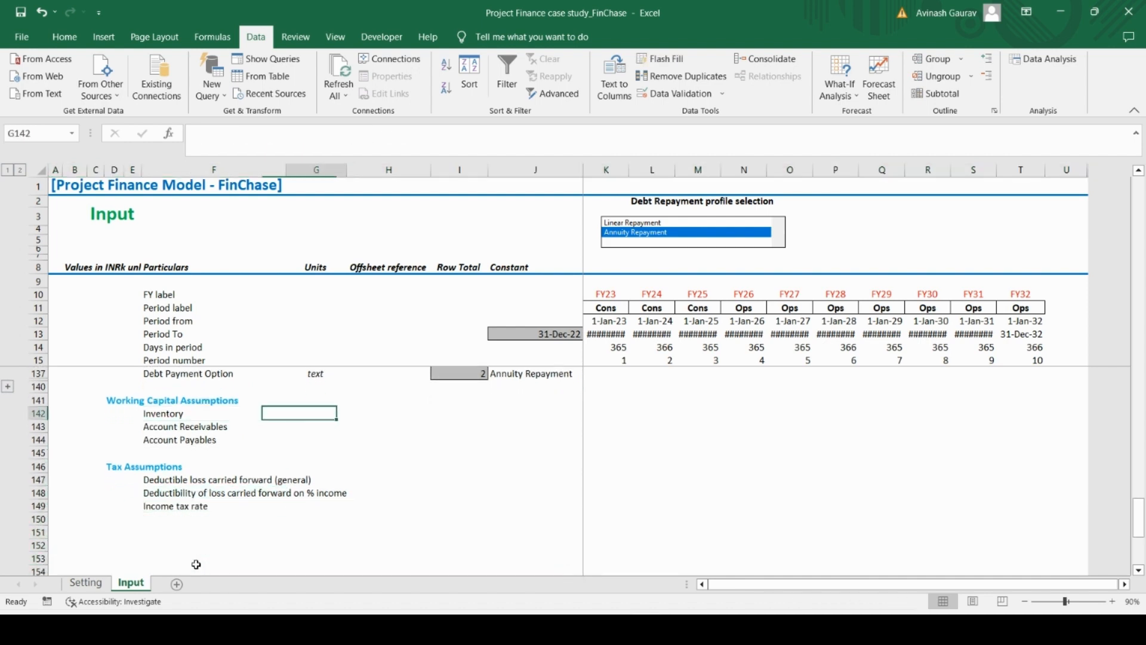
{"action": "type", "text": "days"}
{"action": "key", "text": "Return"}
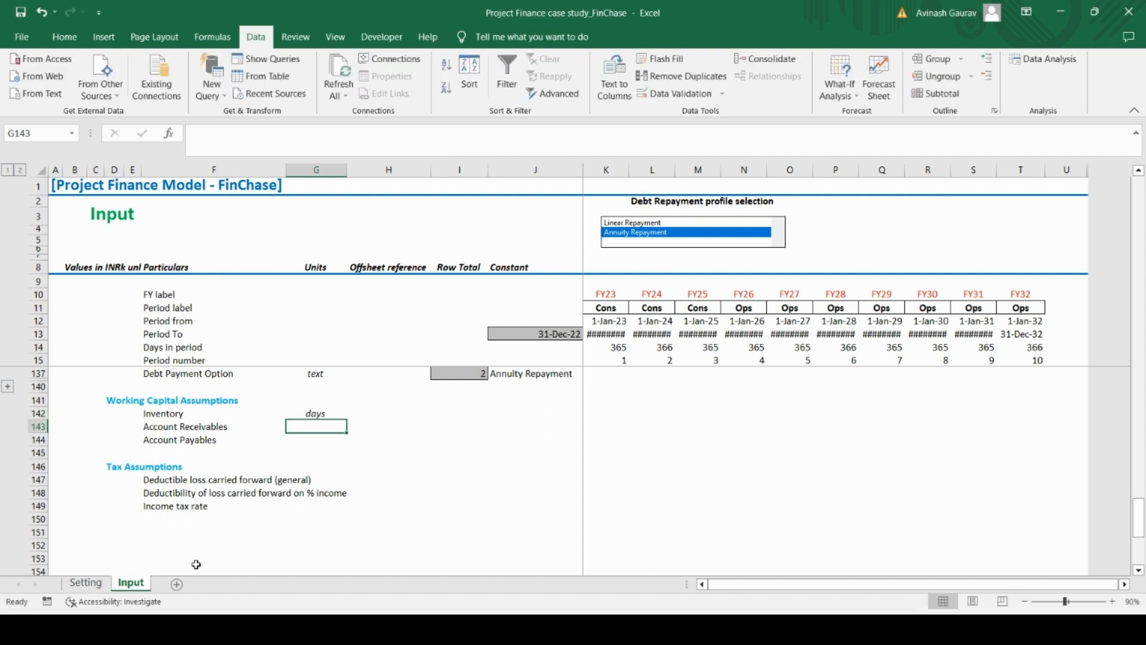
{"action": "key", "text": "Up"}
{"action": "key", "text": "ctrl+c"}
{"action": "key", "text": "shift+Down"}
{"action": "key", "text": "shift+Down"}
{"action": "key", "text": "ctrl+v"}
Enter the case study's working capital constants in column J: Inventory 90, Account Receivables 60 and Account Payables 30
{"action": "key", "text": "Right"}
{"action": "key", "text": "Right"}
{"action": "key", "text": "Right"}
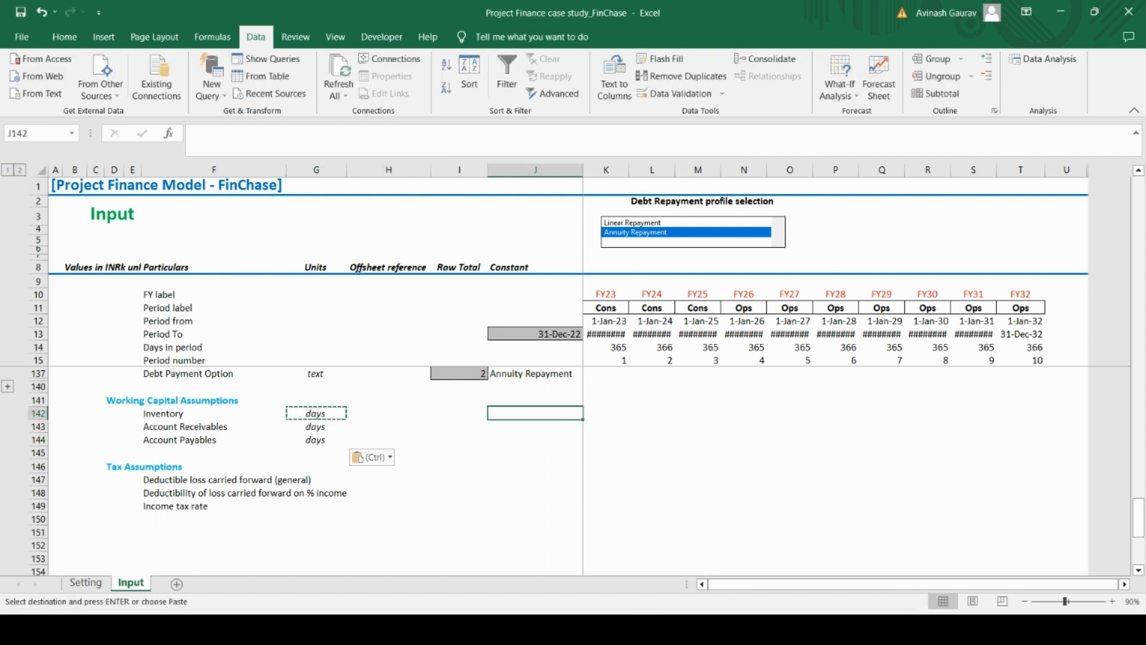
{"action": "key", "text": "alt+Tab"}
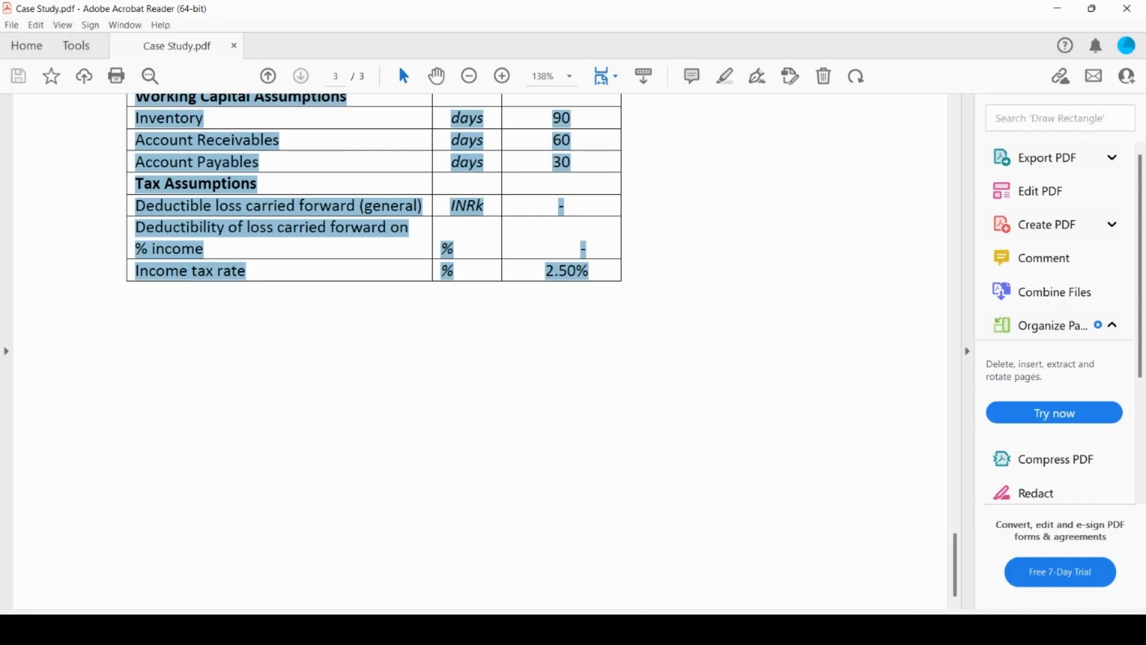
{"action": "key", "text": "alt+Tab"}
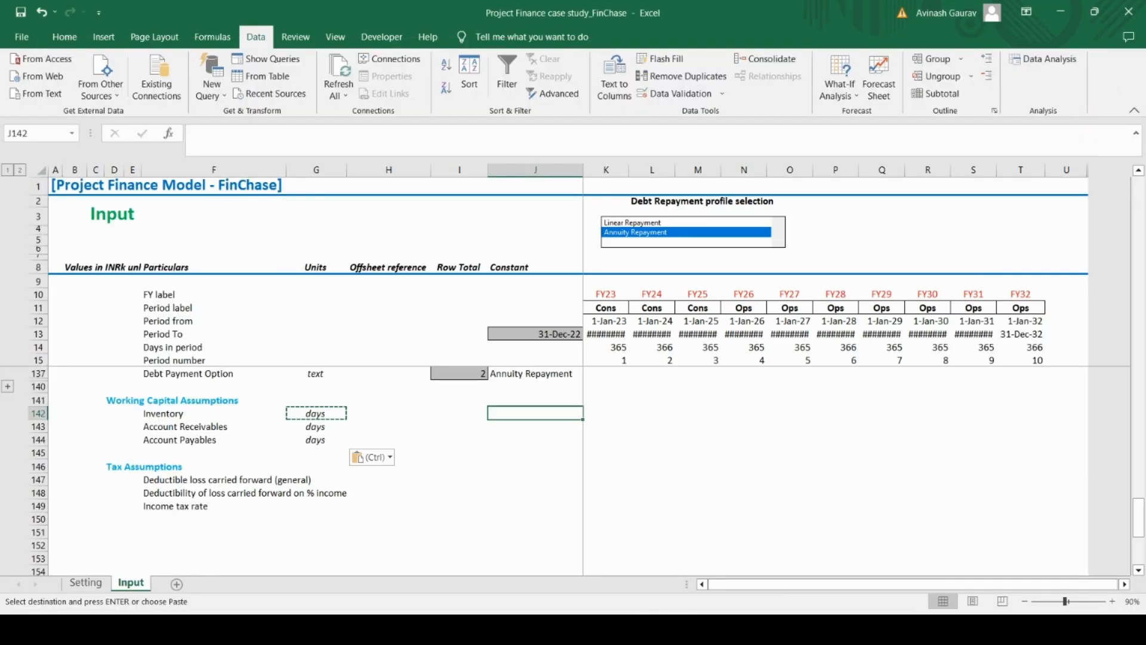
{"action": "type", "text": "90"}
{"action": "key", "text": "Return"}
{"action": "type", "text": "60"}
{"action": "key", "text": "Return"}
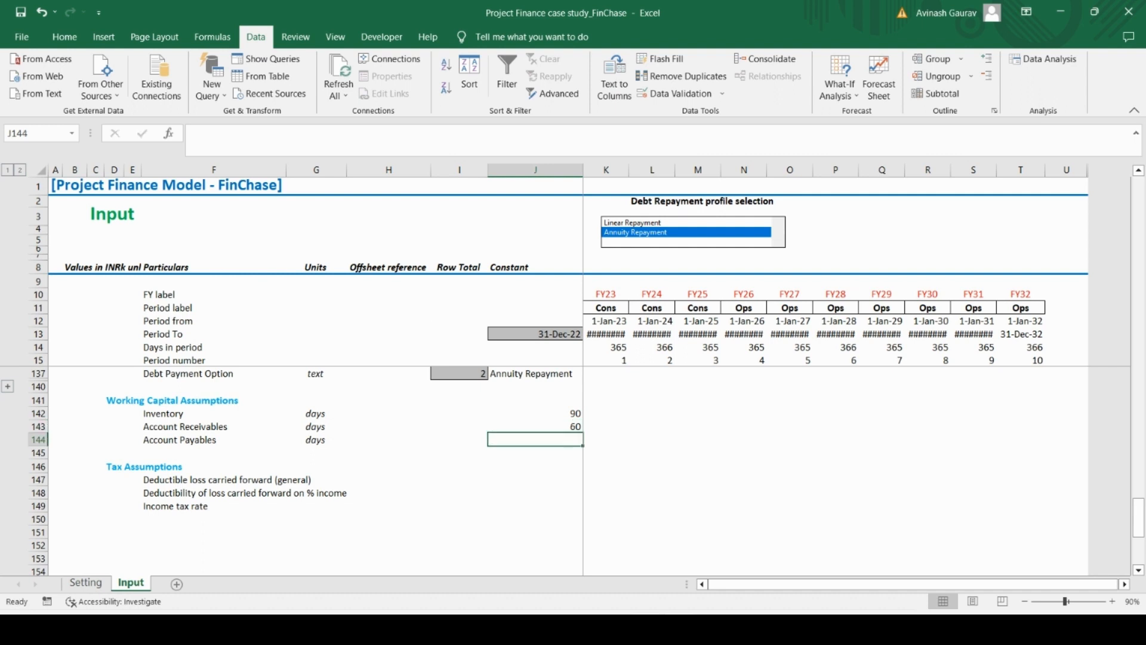
{"action": "type", "text": "30"}
{"action": "key", "text": "Return"}
{"action": "key", "text": "Return"}
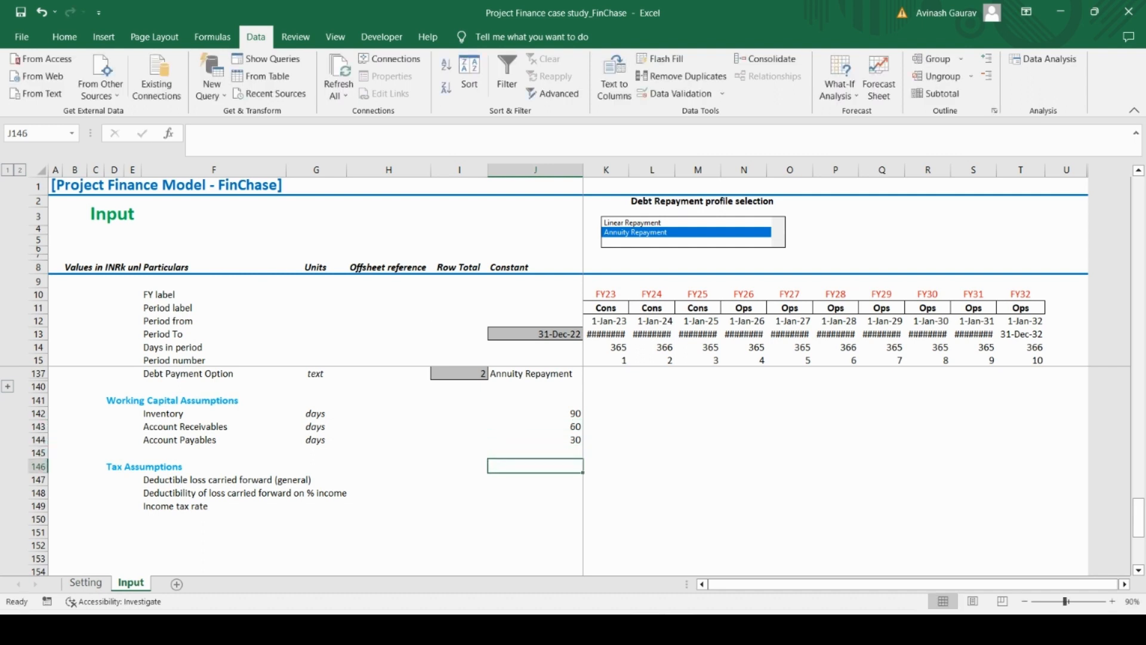
Enter the Tax Assumptions units in G147:G149: INRk for deductible loss, % for deductibility and % for income tax rate
{"action": "key", "text": "Left"}
{"action": "key", "text": "Left"}
{"action": "key", "text": "Left"}
{"action": "key", "text": "Down"}
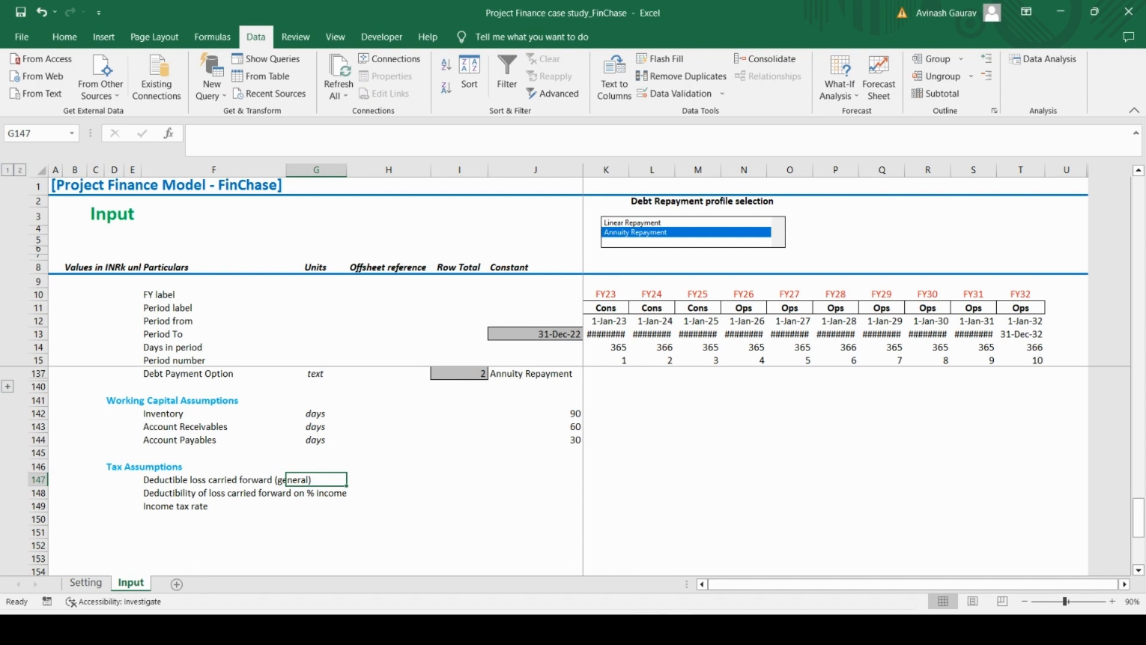
{"action": "key", "text": "Caps_Lock"}
{"action": "type", "text": "INR"}
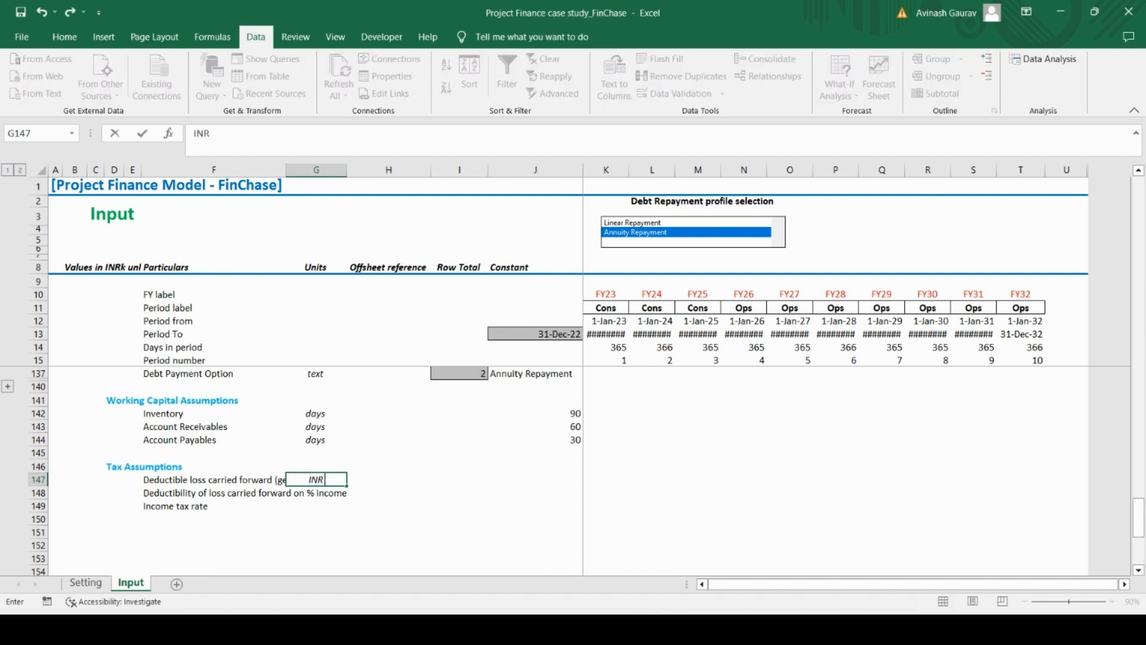
{"action": "key", "text": "Caps_Lock"}
{"action": "type", "text": "k"}
{"action": "key", "text": "Return"}
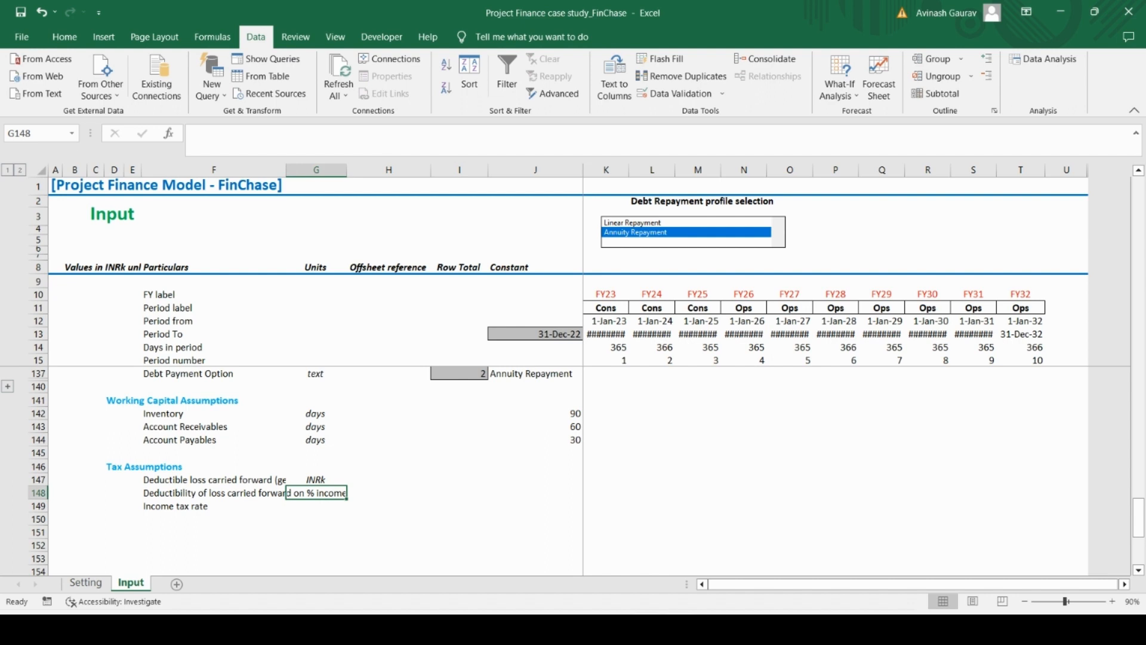
{"action": "type", "text": "%"}
{"action": "key", "text": "Return"}
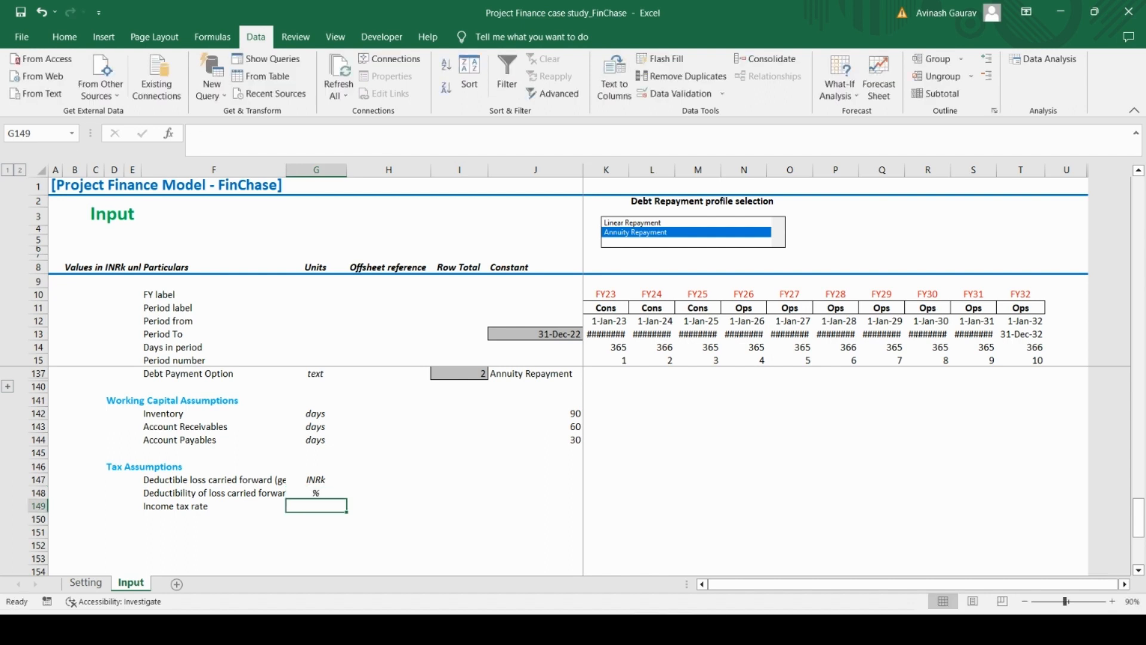
{"action": "type", "text": "%"}
{"action": "key", "text": "Return"}
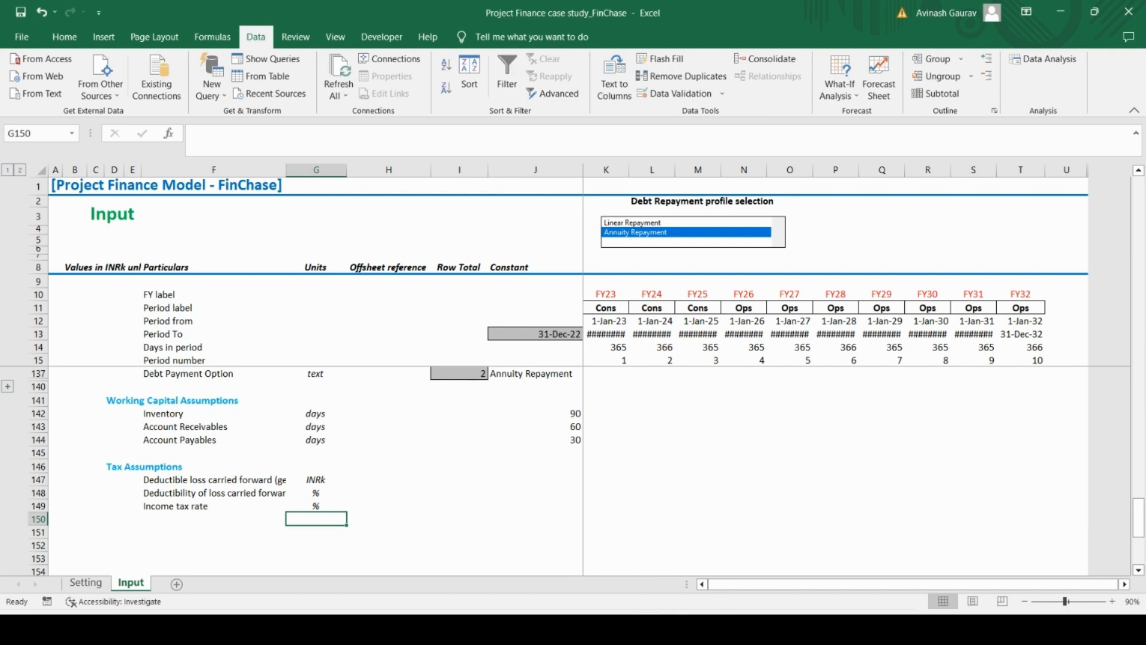
Check the tax values in the Case Study PDF, and enter 0 for both loss carried forward constants in J147:J148
{"action": "key", "text": "alt+Tab"}
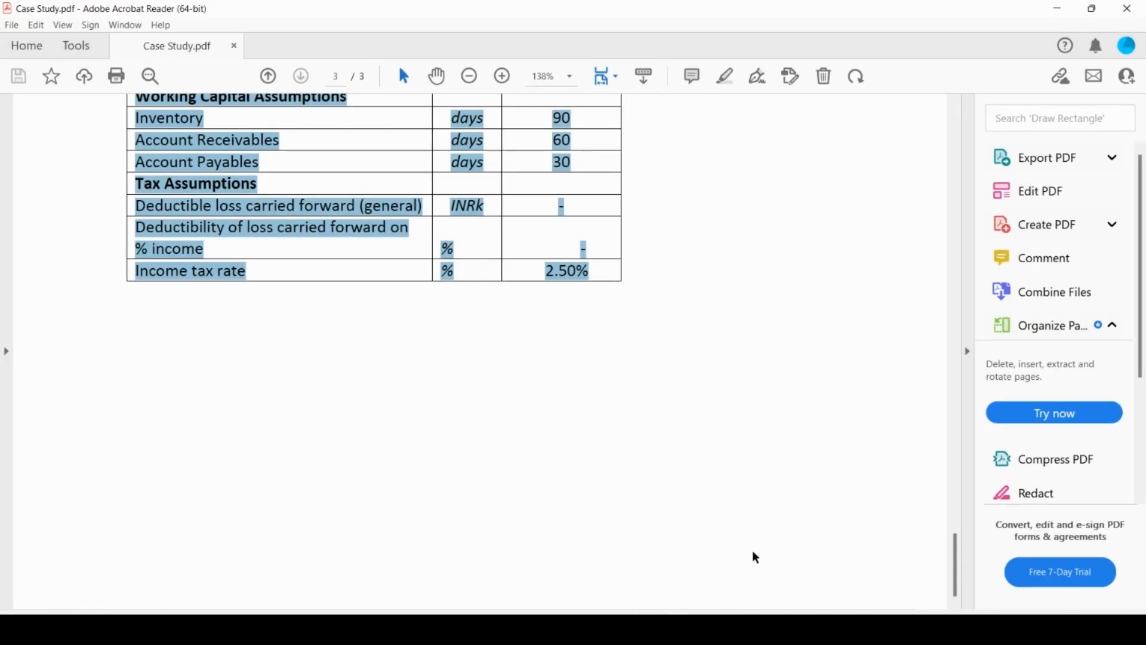
{"action": "left_click", "coordinate": [600, 307]}
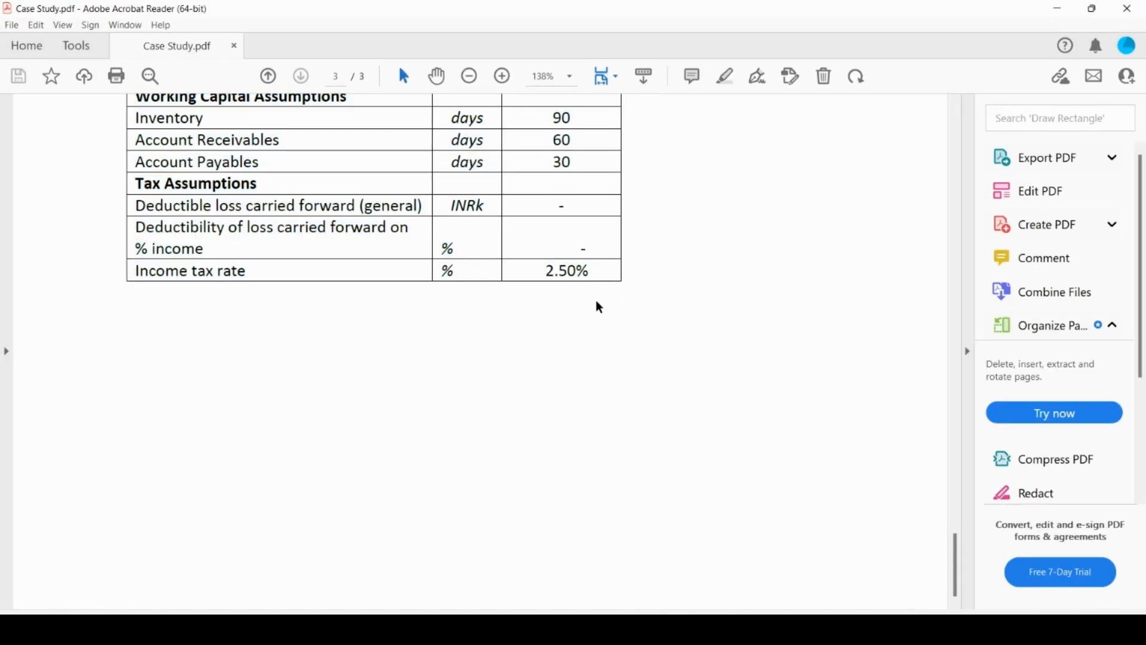
{"action": "left_click_drag", "start_coordinate": [548, 270], "coordinate": [577, 272]}
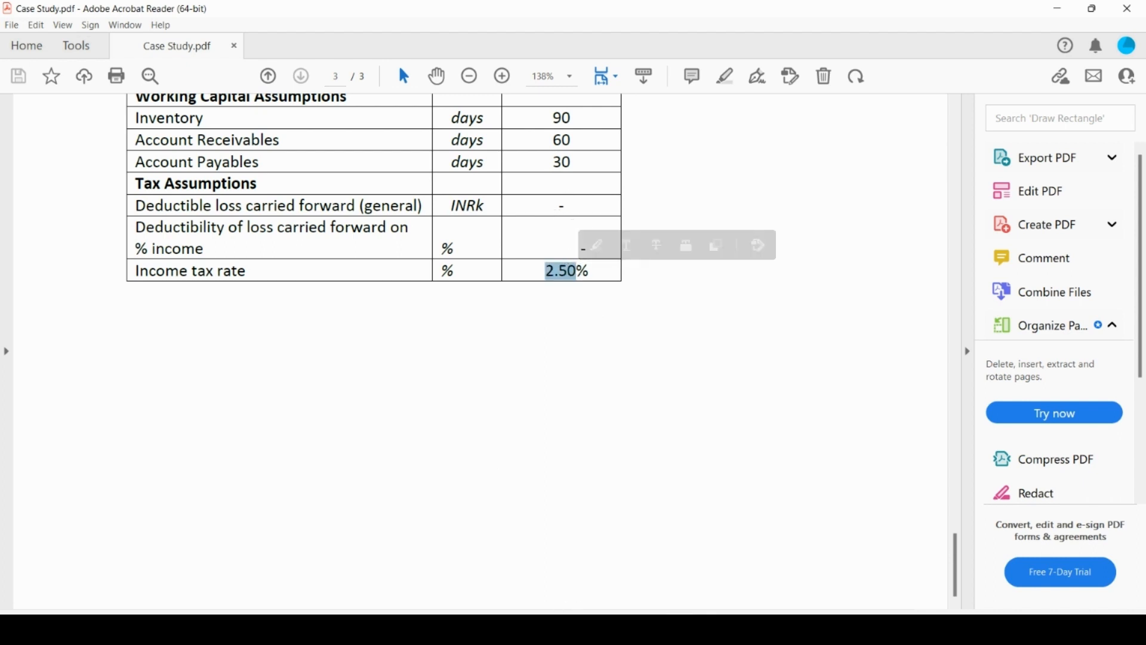
{"action": "left_click", "coordinate": [639, 629]}
{"action": "key", "text": "Up"}
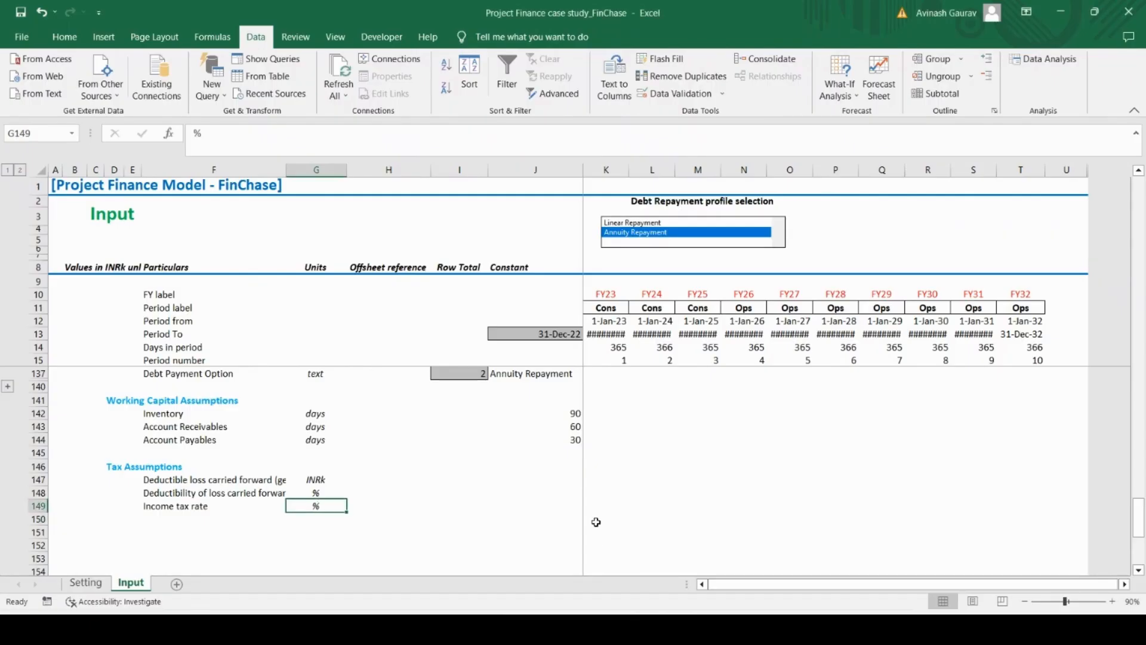
{"action": "key", "text": "Right"}
{"action": "key", "text": "Right"}
{"action": "key", "text": "Up"}
{"action": "key", "text": "Up"}
{"action": "key", "text": "Right"}
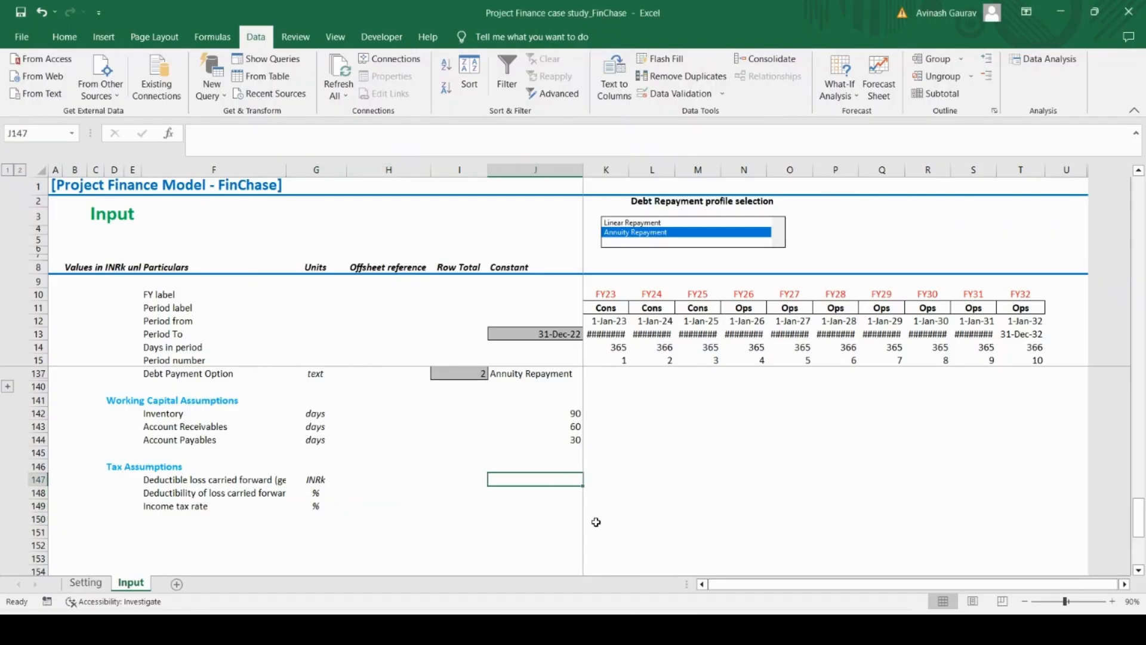
{"action": "type", "text": "0"}
{"action": "key", "text": "Return"}
{"action": "type", "text": "0"}
{"action": "key", "text": "Return"}
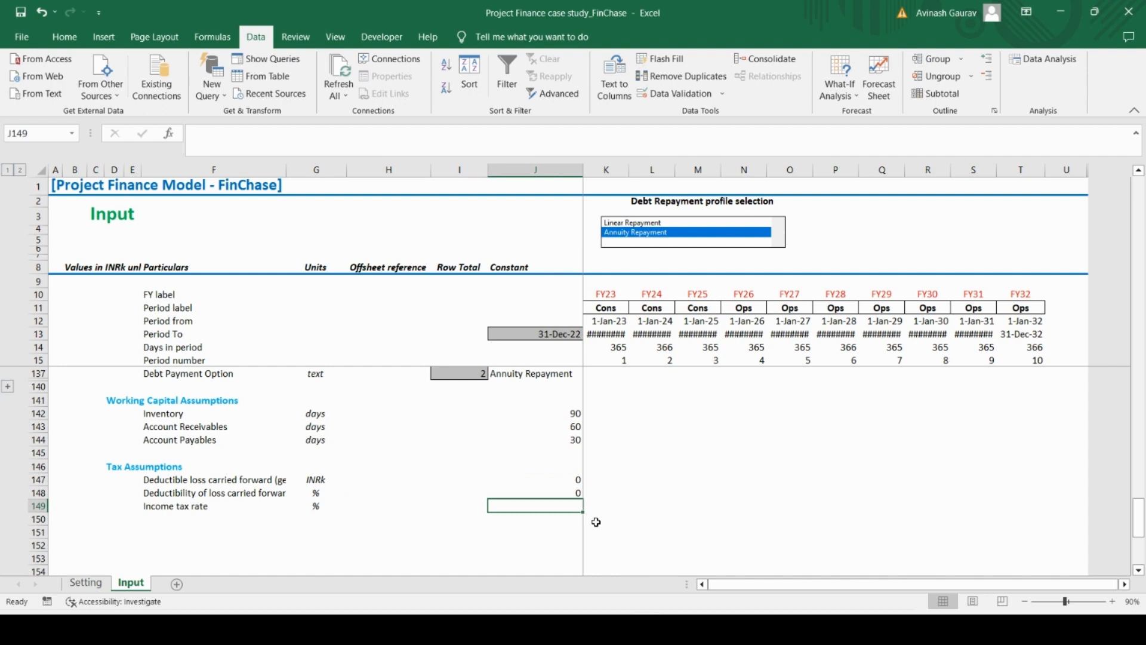
Set the Income tax rate constant in J149 to 20%
{"action": "type", "text": "2"}
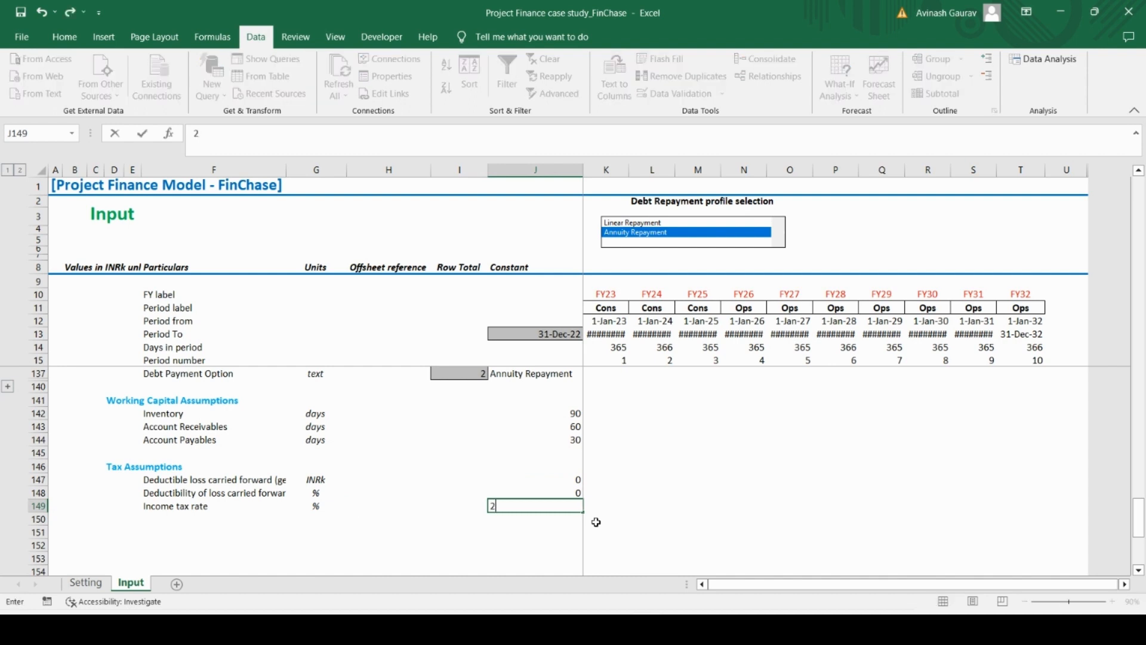
{"action": "type", "text": "0%"}
{"action": "key", "text": "Return"}
{"action": "key", "text": "Up"}
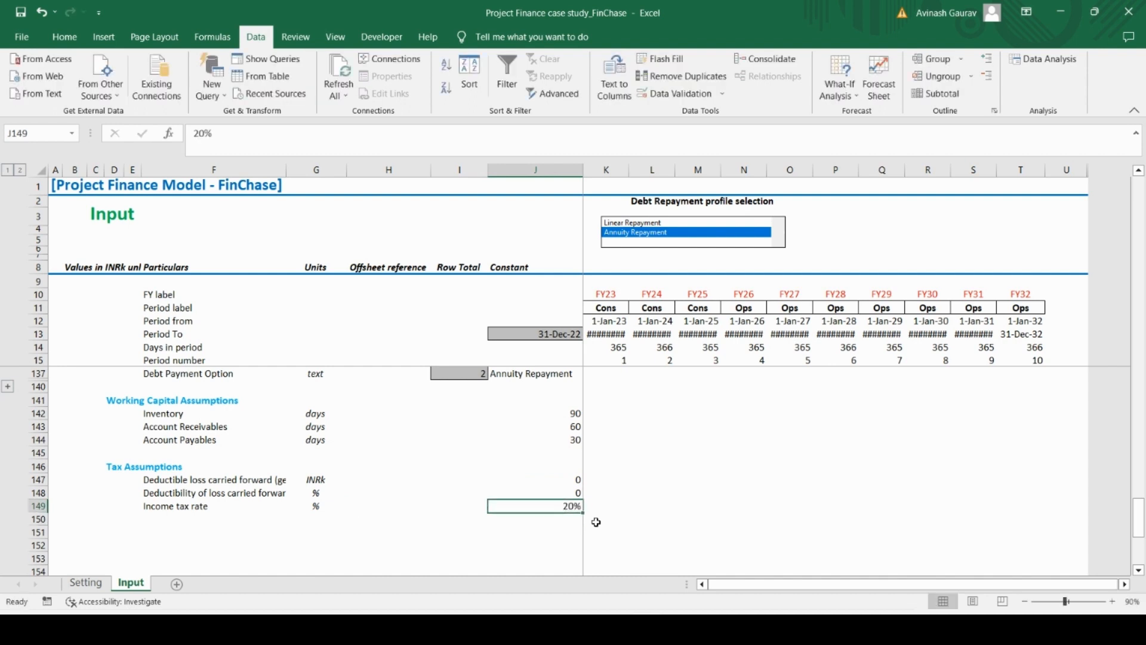
Zoom the sheet out to 80% and enter the closing label End of Sheet in A154 below the tax assumptions
{"action": "left_click", "coordinate": [1024, 602]}
{"action": "scroll", "coordinate": [325, 530], "scroll_direction": "up", "scroll_amount": 20}
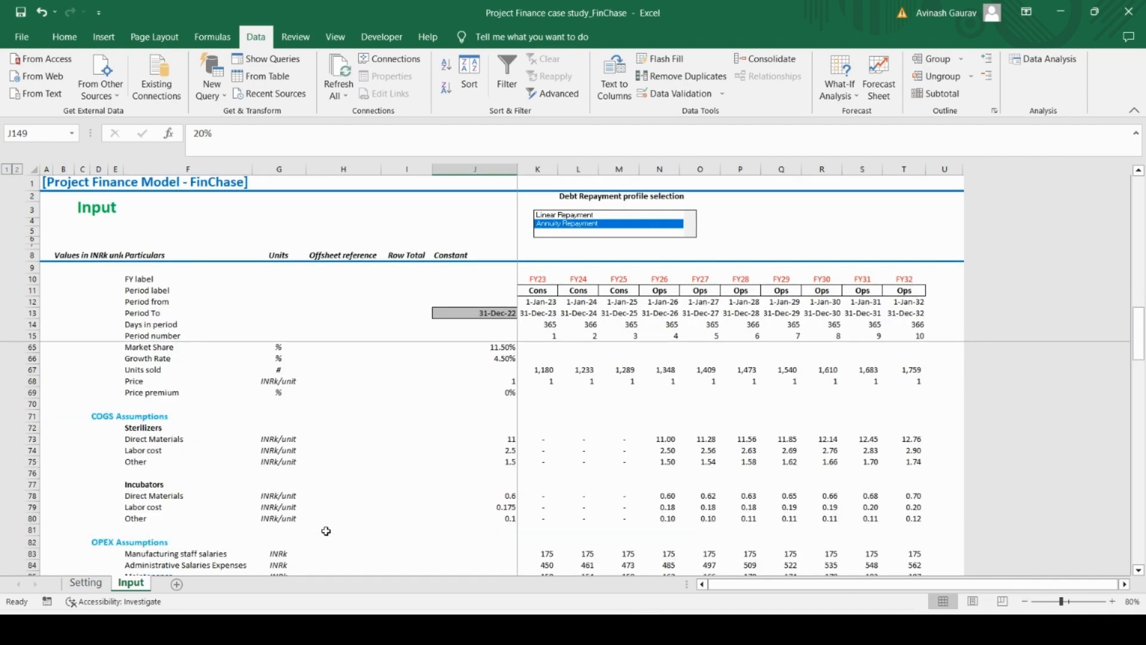
{"action": "scroll", "coordinate": [326, 530], "scroll_direction": "down", "scroll_amount": 20}
{"action": "scroll", "coordinate": [326, 530], "scroll_direction": "up", "scroll_amount": 4}
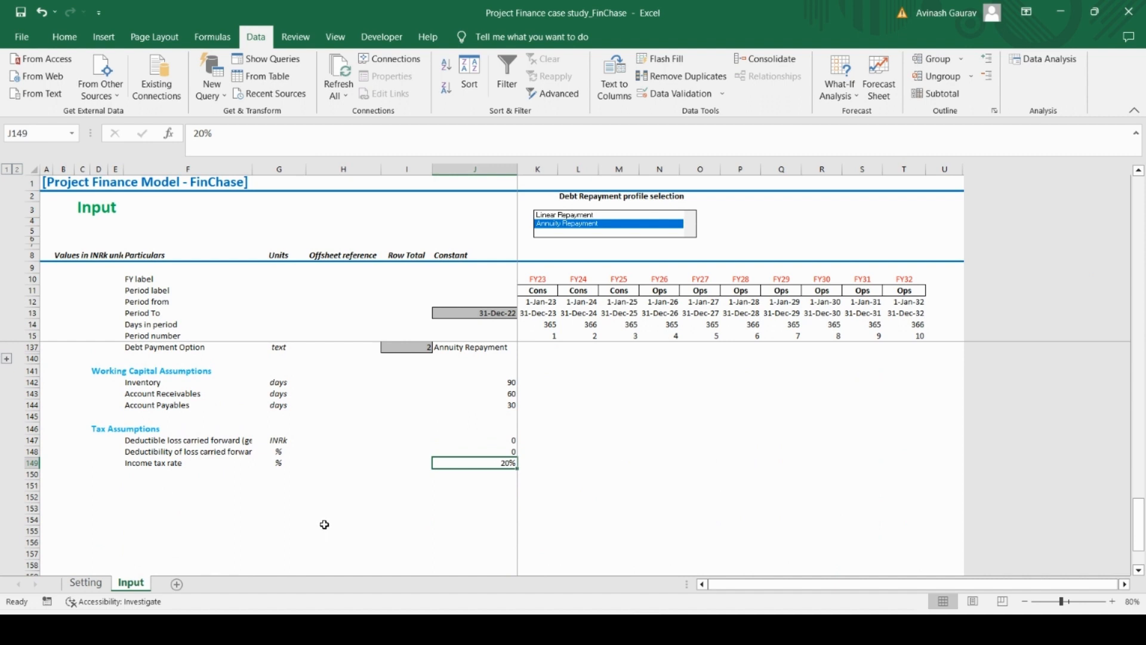
{"action": "left_click", "coordinate": [146, 486]}
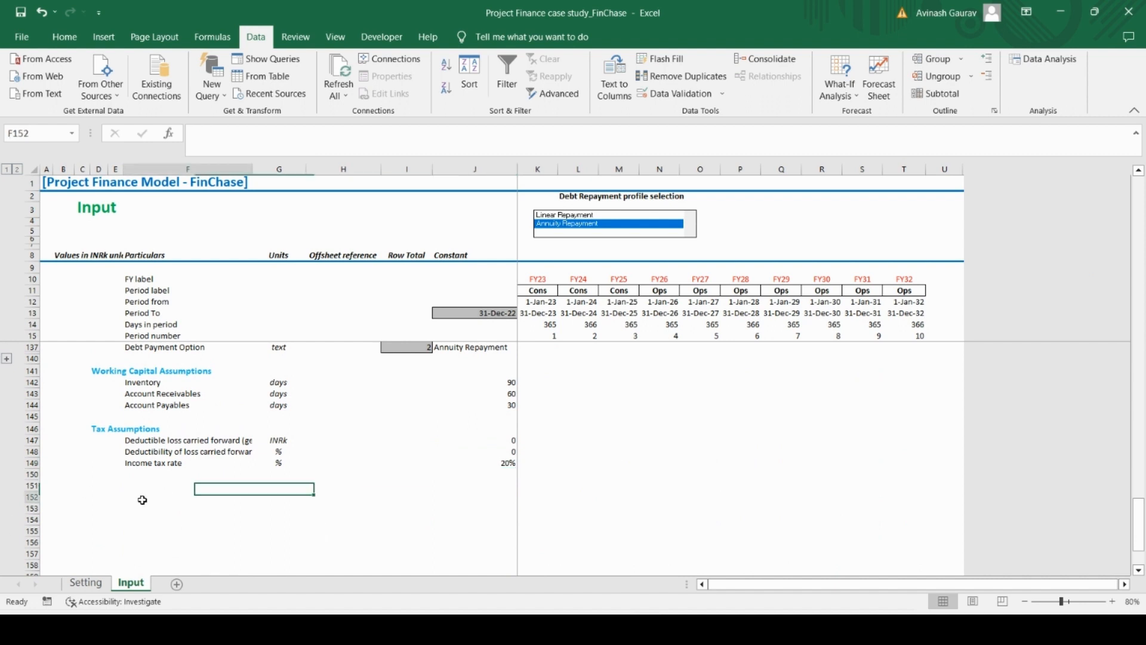
{"action": "left_click", "coordinate": [144, 505]}
{"action": "key", "text": "Left"}
{"action": "key", "text": "Left"}
{"action": "key", "text": "Left"}
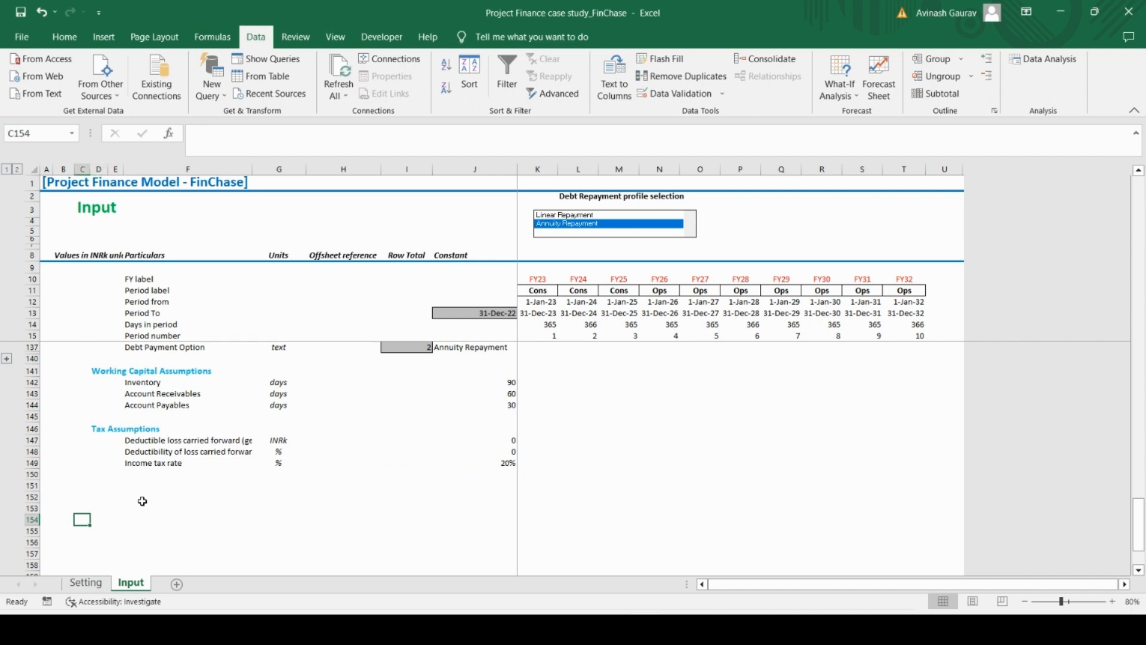
{"action": "key", "text": "Left"}
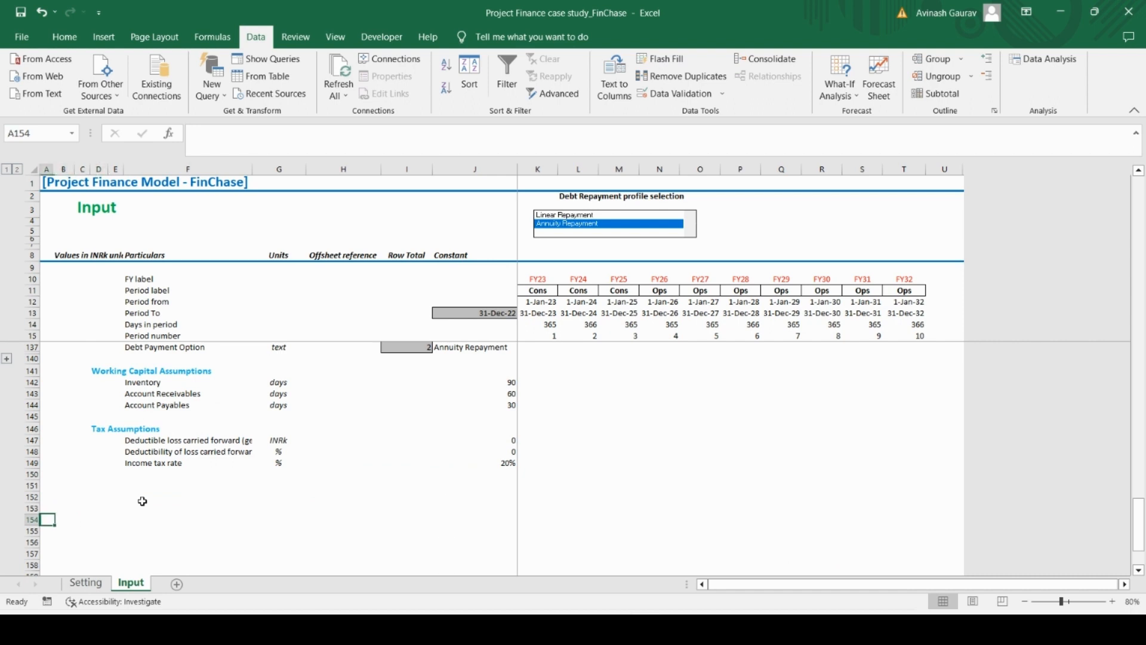
{"action": "type", "text": "End of Sheet"}
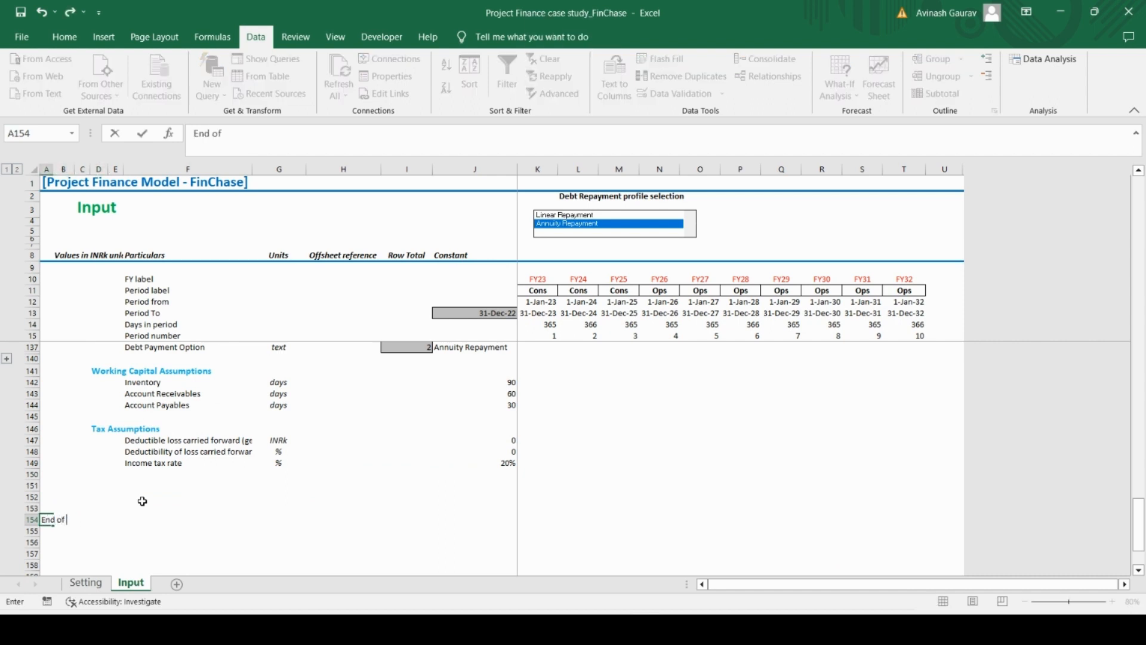
{"action": "key", "text": "Return"}
Fill the whole End of Sheet row 154 with a grey background colour
{"action": "key", "text": "Up"}
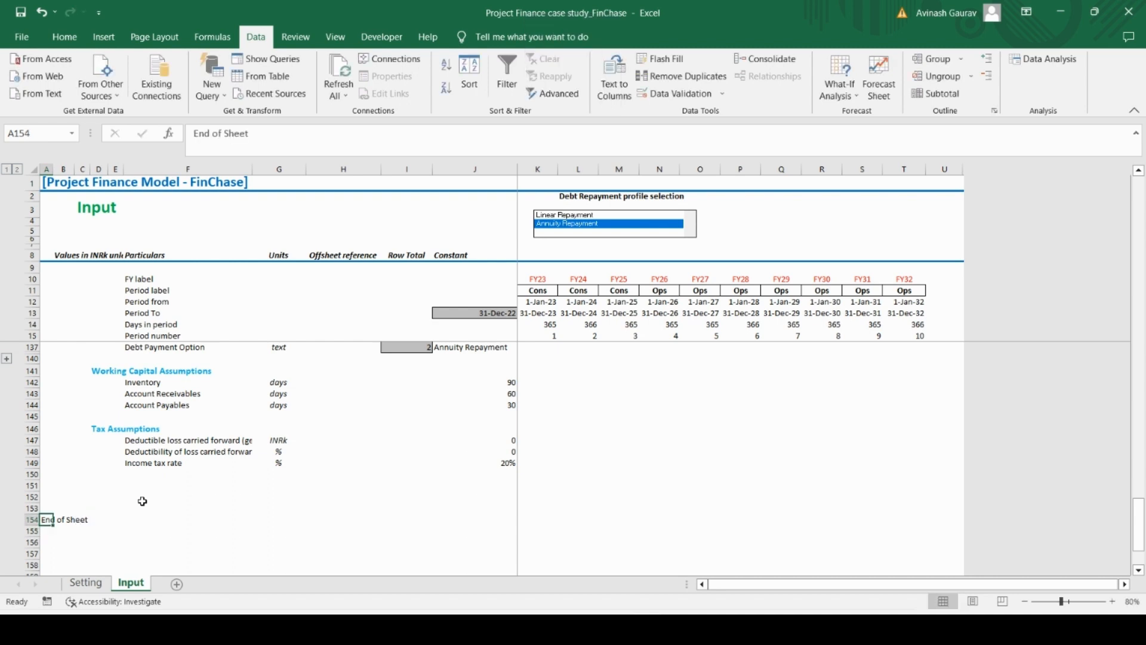
{"action": "key", "text": "shift+Right"}
{"action": "key", "text": "shift+Right"}
{"action": "key", "text": "shift+Right"}
{"action": "key", "text": "shift+Right"}
{"action": "key", "text": "shift+Right"}
{"action": "key", "text": "shift+Right"}
{"action": "key", "text": "shift+Right"}
{"action": "key", "text": "shift+Right"}
{"action": "key", "text": "shift+Right"}
{"action": "key", "text": "shift+Right"}
{"action": "key", "text": "shift+Right"}
{"action": "key", "text": "shift+Right"}
{"action": "key", "text": "shift+Right"}
{"action": "key", "text": "shift+Right"}
{"action": "key", "text": "shift+Right"}
{"action": "key", "text": "shift+Right"}
{"action": "key", "text": "shift+Right"}
{"action": "key", "text": "shift+Right"}
{"action": "key", "text": "shift+Right"}
{"action": "key", "text": "shift+Right"}
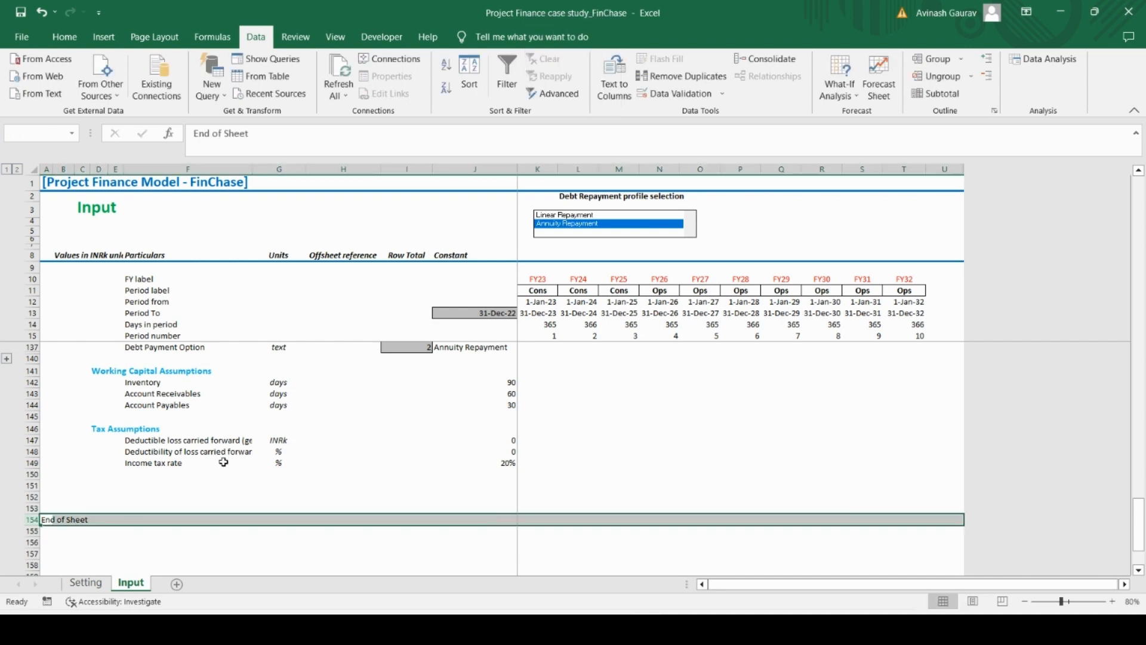
{"action": "left_click", "coordinate": [64, 37]}
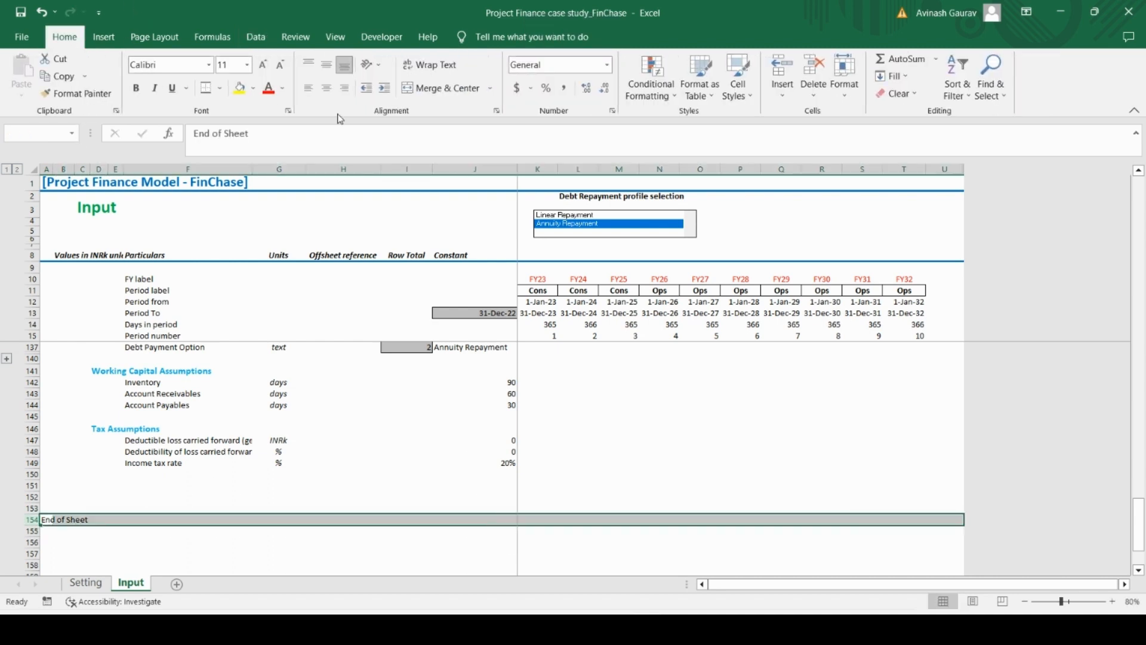
{"action": "left_click", "coordinate": [252, 90]}
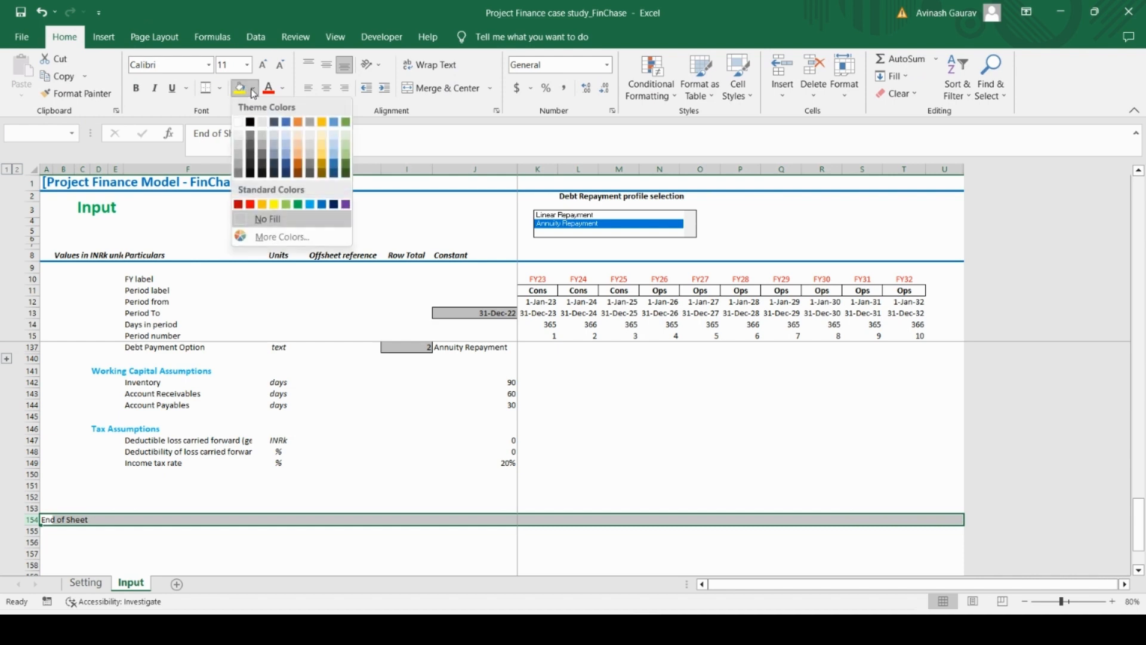
{"action": "left_click", "coordinate": [239, 156]}
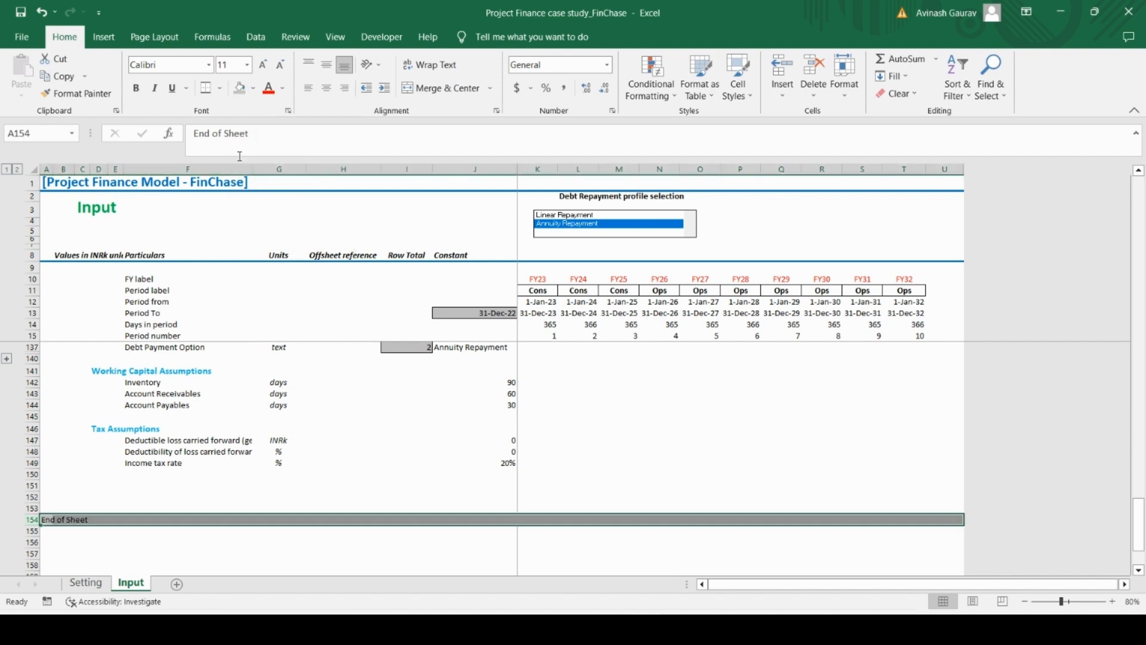
Make the End of Sheet row 154 bold and hide all rows from 155 to the bottom of the worksheet
{"action": "key", "text": "ctrl+b"}
{"action": "key", "text": "Down"}
{"action": "key", "text": "shift+space"}
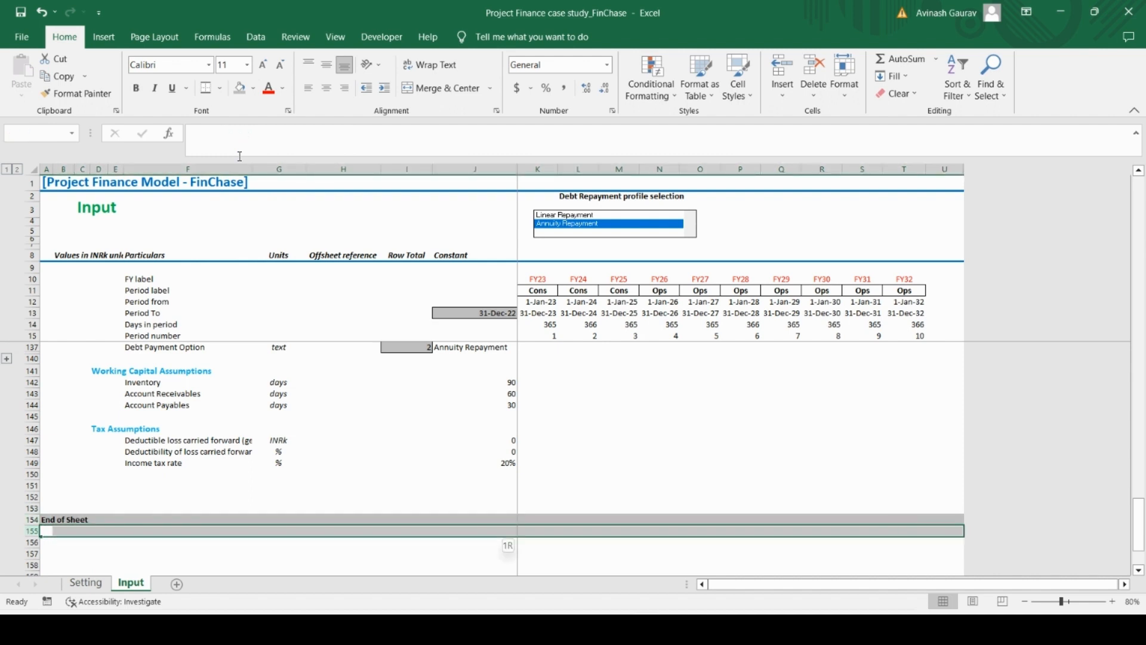
{"action": "key", "text": "ctrl+shift+Down"}
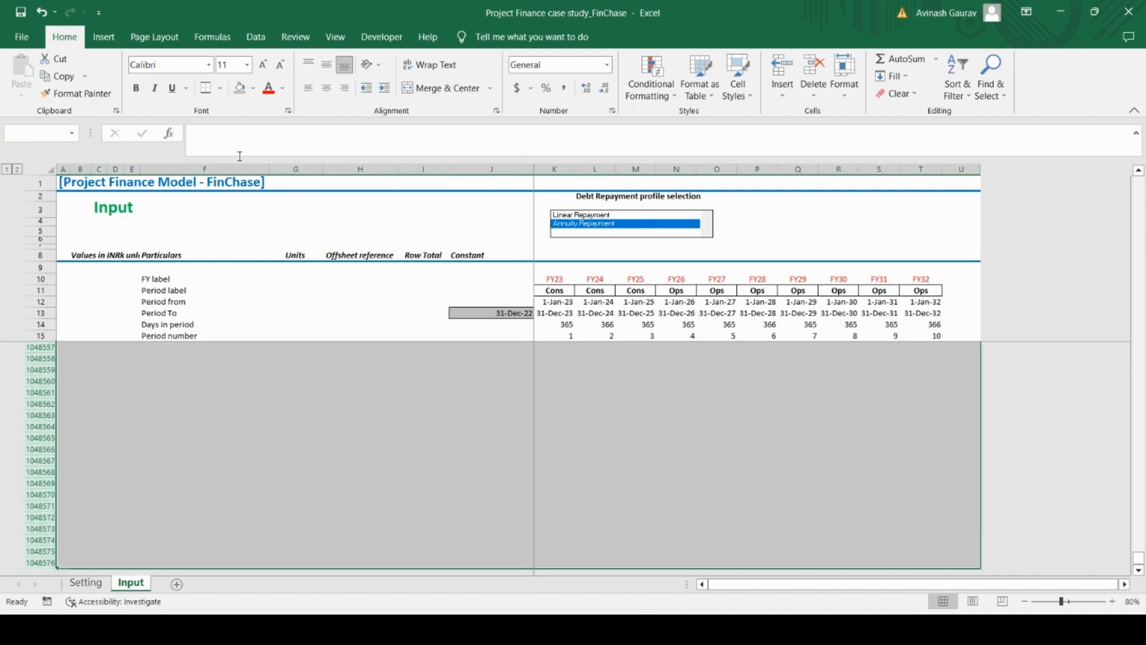
{"action": "key", "text": "shift+F10"}
{"action": "key", "text": "h"}
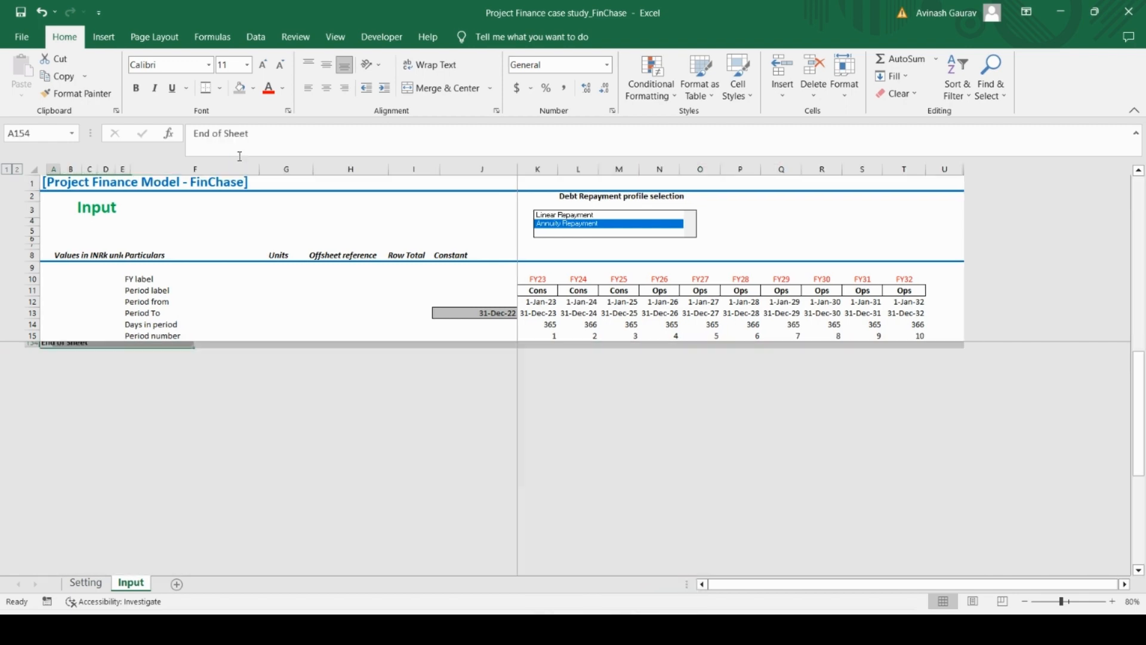
Select the assumptions area from the Model Start Date unit in G17 across to column U and down to row 149
{"action": "key", "text": "Up"}
{"action": "key", "text": "Up"}
{"action": "key", "text": "Up"}
{"action": "key", "text": "Up"}
{"action": "key", "text": "Up"}
{"action": "key", "text": "Up"}
{"action": "key", "text": "Up"}
{"action": "key", "text": "Up"}
{"action": "key", "text": "Up"}
{"action": "key", "text": "Up"}
{"action": "key", "text": "Up"}
{"action": "key", "text": "Up"}
{"action": "key", "text": "Up"}
{"action": "key", "text": "Up"}
{"action": "key", "text": "Up"}
{"action": "key", "text": "Up"}
{"action": "key", "text": "Up"}
{"action": "key", "text": "Up"}
{"action": "key", "text": "Up"}
{"action": "key", "text": "Up"}
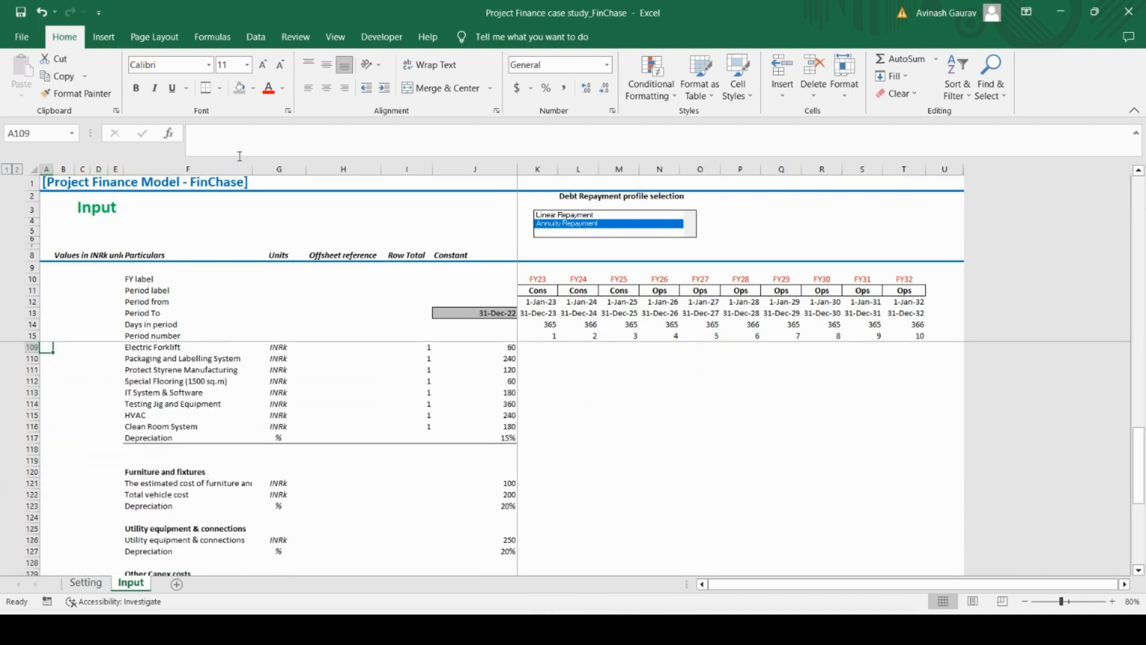
{"action": "key", "text": "Up"}
{"action": "key", "text": "Up"}
{"action": "key", "text": "Up"}
{"action": "key", "text": "Up"}
{"action": "key", "text": "Up"}
{"action": "key", "text": "Up"}
{"action": "key", "text": "Up"}
{"action": "key", "text": "Up"}
{"action": "key", "text": "Up"}
{"action": "key", "text": "Up"}
{"action": "key", "text": "Up"}
{"action": "key", "text": "Up"}
{"action": "key", "text": "Up"}
{"action": "key", "text": "Up"}
{"action": "key", "text": "Up"}
{"action": "key", "text": "Up"}
{"action": "key", "text": "Up"}
{"action": "key", "text": "Up"}
{"action": "key", "text": "Up"}
{"action": "key", "text": "Up"}
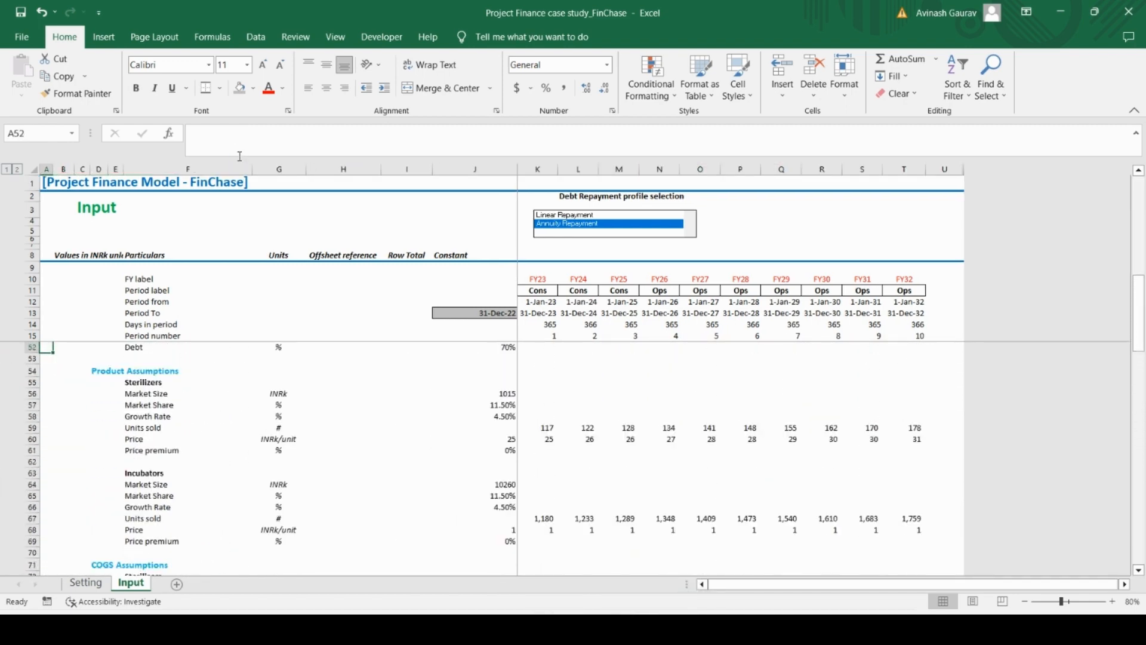
{"action": "key", "text": "Up"}
{"action": "key", "text": "Up"}
{"action": "key", "text": "Up"}
{"action": "key", "text": "Up"}
{"action": "key", "text": "Up"}
{"action": "key", "text": "Up"}
{"action": "key", "text": "Up"}
{"action": "key", "text": "Up"}
{"action": "key", "text": "Up"}
{"action": "key", "text": "Up"}
{"action": "key", "text": "Up"}
{"action": "key", "text": "Up"}
{"action": "key", "text": "Up"}
{"action": "key", "text": "Up"}
{"action": "key", "text": "Up"}
{"action": "key", "text": "Up"}
{"action": "key", "text": "Up"}
{"action": "key", "text": "Up"}
{"action": "key", "text": "Up"}
{"action": "key", "text": "Up"}
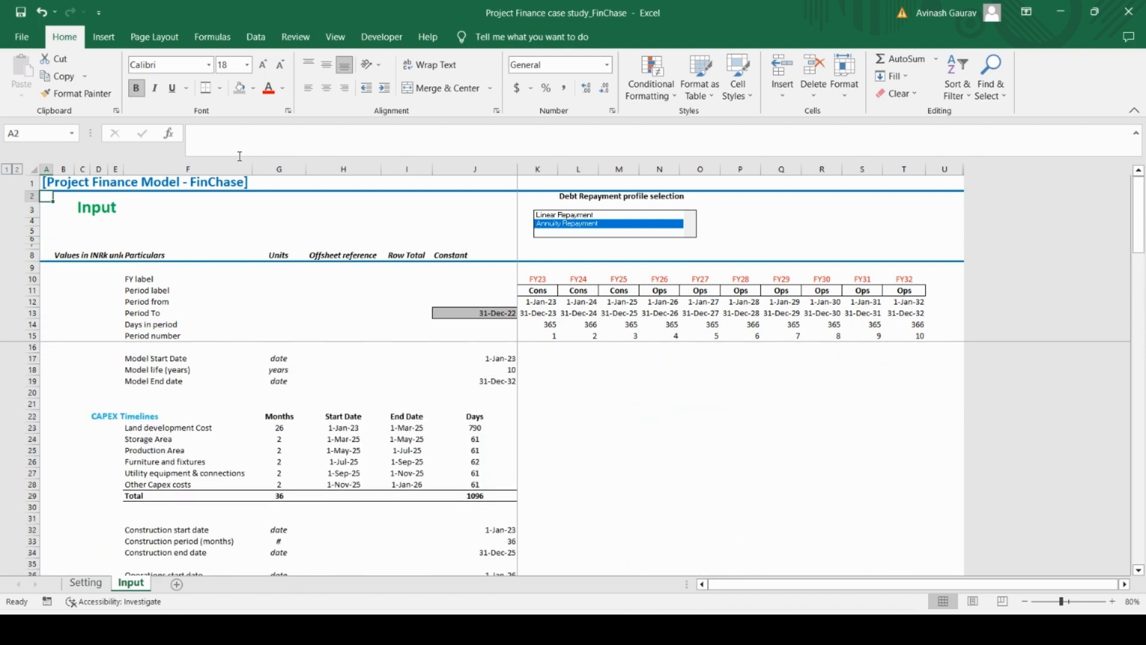
{"action": "key", "text": "Down"}
{"action": "key", "text": "Down"}
{"action": "key", "text": "Down"}
{"action": "key", "text": "Down"}
{"action": "key", "text": "Down"}
{"action": "key", "text": "Down"}
{"action": "key", "text": "Down"}
{"action": "key", "text": "Down"}
{"action": "key", "text": "Down"}
{"action": "key", "text": "Right"}
{"action": "key", "text": "Right"}
{"action": "key", "text": "Right"}
{"action": "key", "text": "Right"}
{"action": "key", "text": "Right"}
{"action": "key", "text": "Right"}
{"action": "key", "text": "Right"}
{"action": "key", "text": "Right"}
{"action": "key", "text": "Right"}
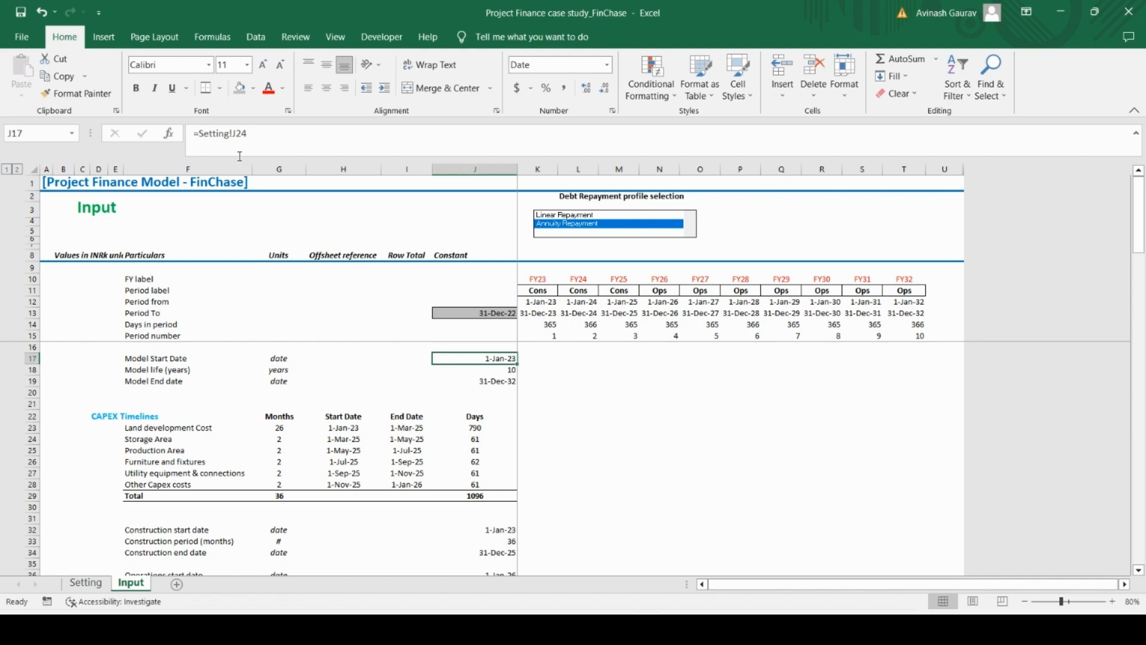
{"action": "key", "text": "Left"}
{"action": "key", "text": "Left"}
{"action": "key", "text": "Left"}
{"action": "key", "text": "Left"}
{"action": "key", "text": "Right"}
{"action": "key", "text": "shift+Down"}
{"action": "key", "text": "shift+Down"}
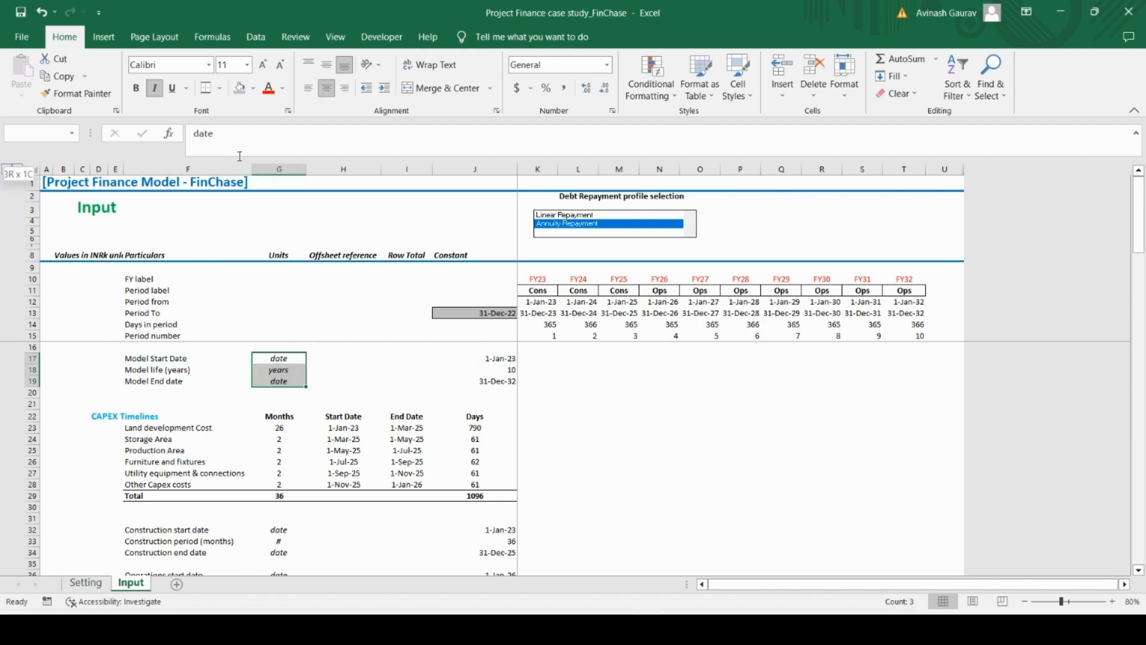
{"action": "key", "text": "shift+Down"}
{"action": "key", "text": "shift+Down"}
{"action": "key", "text": "shift+Down"}
{"action": "key", "text": "shift+Down"}
{"action": "key", "text": "shift+Down"}
{"action": "key", "text": "shift+Down"}
{"action": "key", "text": "shift+Down"}
{"action": "key", "text": "shift+Down"}
{"action": "key", "text": "shift+Down"}
{"action": "key", "text": "shift+Down"}
{"action": "key", "text": "shift+Down"}
{"action": "key", "text": "shift+Down"}
{"action": "key", "text": "shift+Down"}
{"action": "key", "text": "shift+Down"}
{"action": "key", "text": "shift+Down"}
{"action": "key", "text": "shift+Down"}
{"action": "key", "text": "shift+Down"}
{"action": "key", "text": "shift+Down"}
{"action": "key", "text": "shift+Down"}
{"action": "key", "text": "shift+Down"}
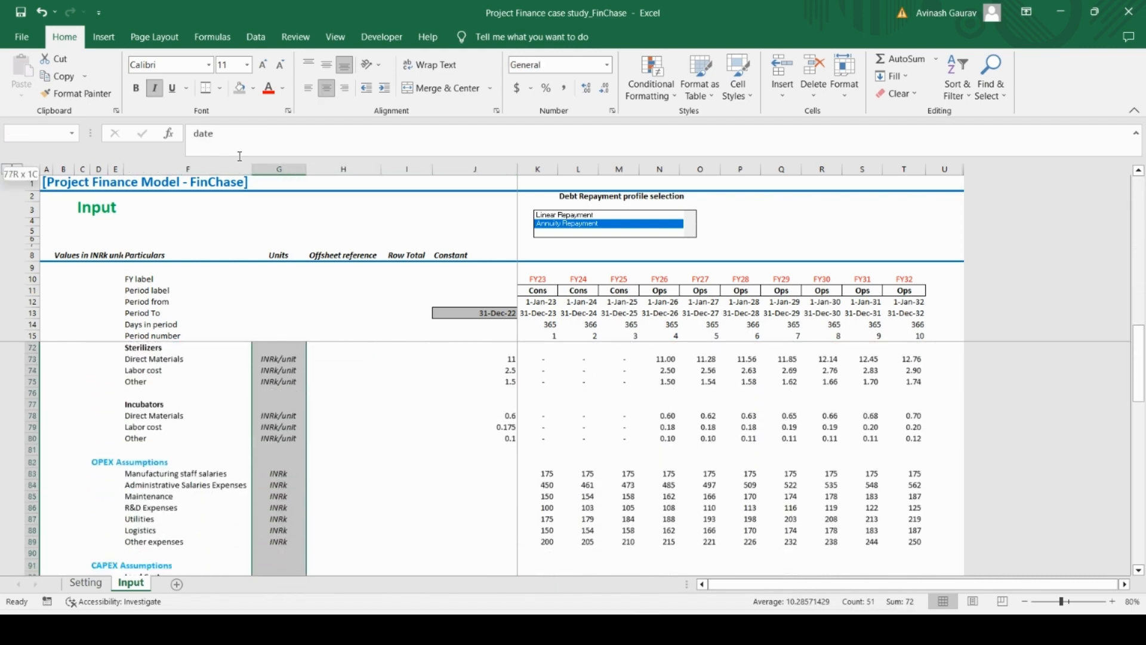
{"action": "key", "text": "shift+Down"}
{"action": "key", "text": "shift+Down"}
{"action": "key", "text": "shift+Down"}
{"action": "key", "text": "shift+Down"}
{"action": "key", "text": "shift+Down"}
{"action": "key", "text": "shift+Down"}
{"action": "key", "text": "shift+Down"}
{"action": "key", "text": "shift+Down"}
{"action": "key", "text": "shift+Down"}
{"action": "key", "text": "shift+Down"}
{"action": "key", "text": "shift+Down"}
{"action": "key", "text": "shift+Down"}
{"action": "key", "text": "shift+Down"}
{"action": "key", "text": "shift+Down"}
{"action": "key", "text": "shift+Down"}
{"action": "key", "text": "shift+Down"}
{"action": "key", "text": "shift+Down"}
{"action": "key", "text": "shift+Down"}
{"action": "key", "text": "shift+Down"}
{"action": "key", "text": "shift+Down"}
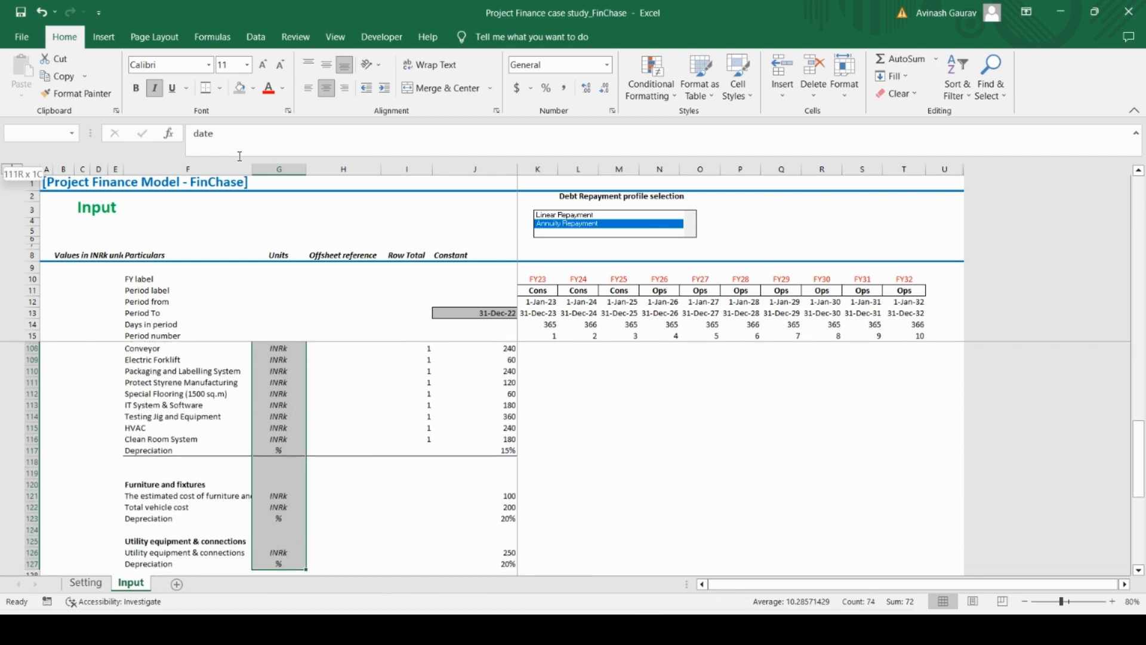
{"action": "key", "text": "shift+Down"}
{"action": "key", "text": "shift+Down"}
{"action": "key", "text": "shift+Down"}
{"action": "key", "text": "shift+Down"}
{"action": "key", "text": "shift+Down"}
{"action": "key", "text": "shift+Down"}
{"action": "key", "text": "shift+Down"}
{"action": "key", "text": "shift+Down"}
{"action": "key", "text": "shift+Down"}
{"action": "key", "text": "shift+Down"}
{"action": "key", "text": "shift+Down"}
{"action": "key", "text": "shift+Down"}
{"action": "key", "text": "shift+Down"}
{"action": "key", "text": "shift+Down"}
{"action": "key", "text": "shift+Down"}
{"action": "key", "text": "shift+Down"}
{"action": "key", "text": "shift+Down"}
{"action": "key", "text": "shift+Down"}
{"action": "key", "text": "shift+Down"}
{"action": "key", "text": "shift+Down"}
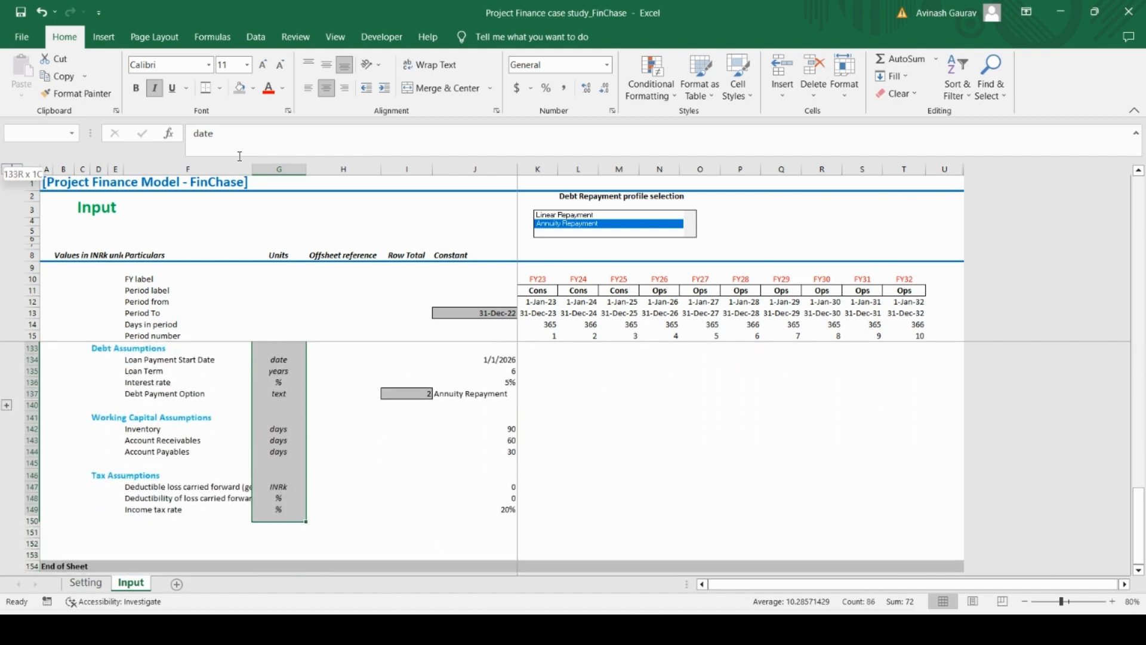
{"action": "key", "text": "shift+Up"}
{"action": "key", "text": "shift+Right"}
{"action": "key", "text": "shift+Right"}
{"action": "key", "text": "shift+Right"}
{"action": "key", "text": "shift+Right"}
{"action": "key", "text": "shift+Right"}
{"action": "key", "text": "shift+Right"}
{"action": "key", "text": "shift+Right"}
{"action": "key", "text": "shift+Right"}
{"action": "key", "text": "shift+Right"}
{"action": "key", "text": "shift+Right"}
{"action": "key", "text": "shift+Right"}
{"action": "key", "text": "shift+Right"}
{"action": "key", "text": "shift+Right"}
{"action": "key", "text": "shift+Right"}
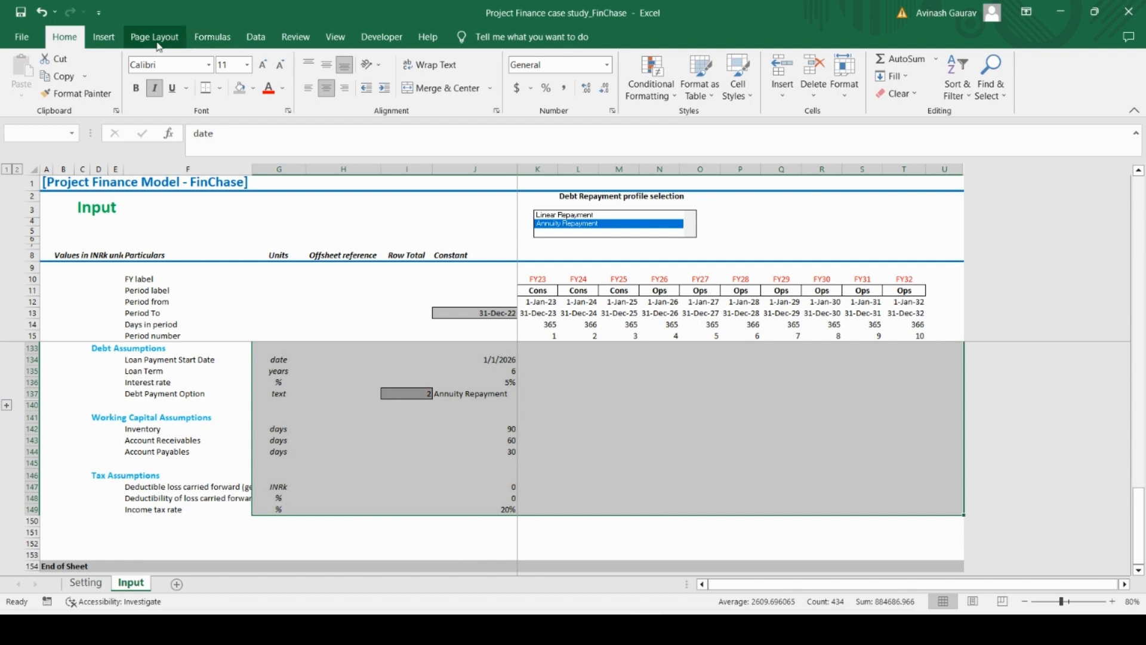
Narrow the selection to number-only constants with Go To Special and fill those cells yellow
{"action": "key", "text": "F5"}
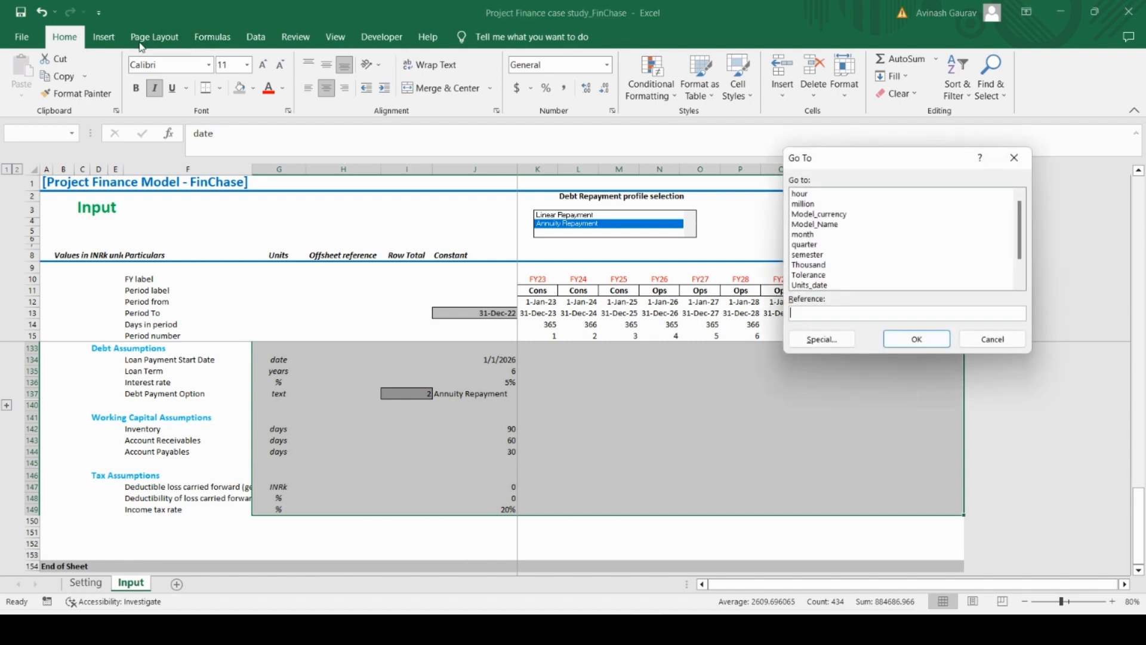
{"action": "left_click", "coordinate": [829, 344]}
{"action": "left_click", "coordinate": [832, 188]}
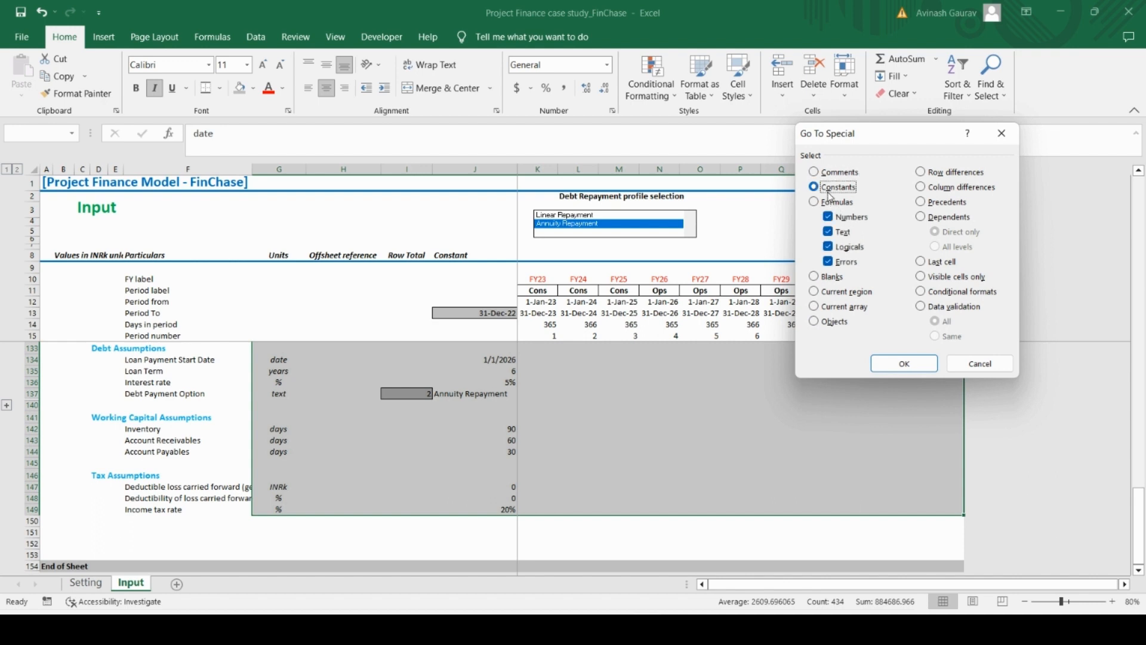
{"action": "left_click", "coordinate": [844, 233]}
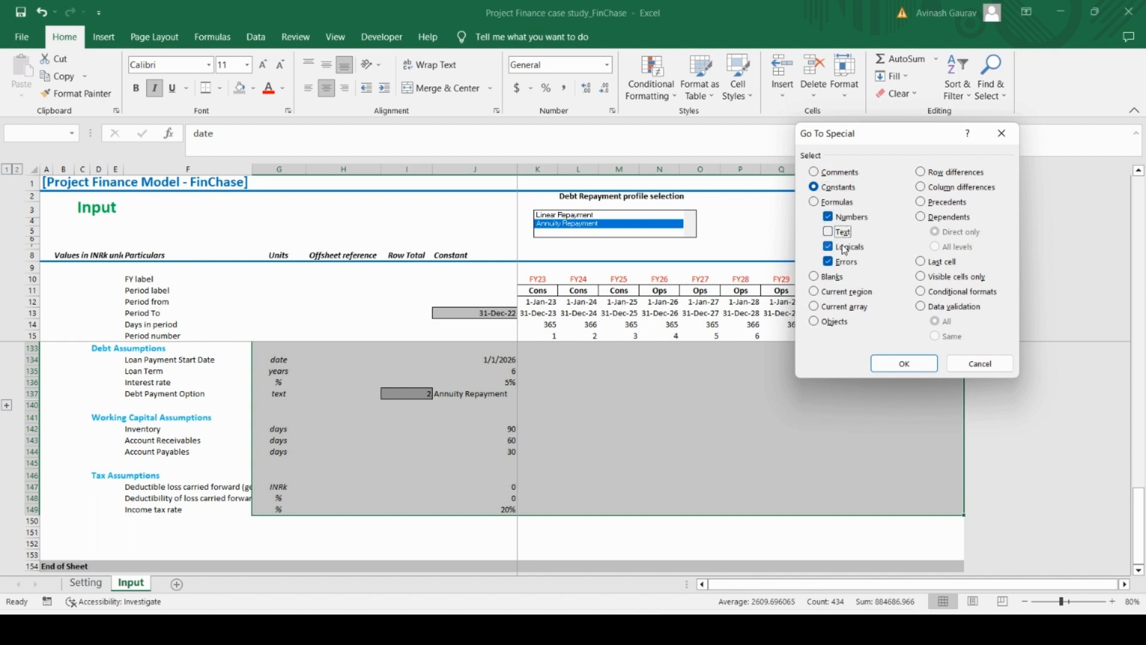
{"action": "left_click", "coordinate": [844, 248]}
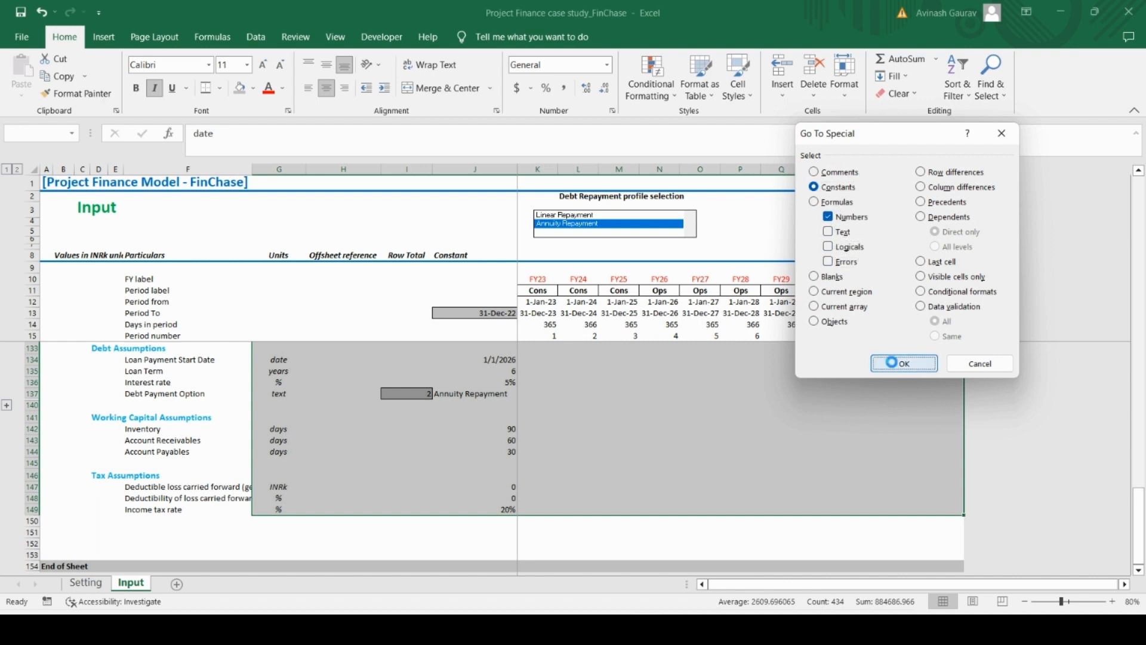
{"action": "left_click", "coordinate": [904, 363]}
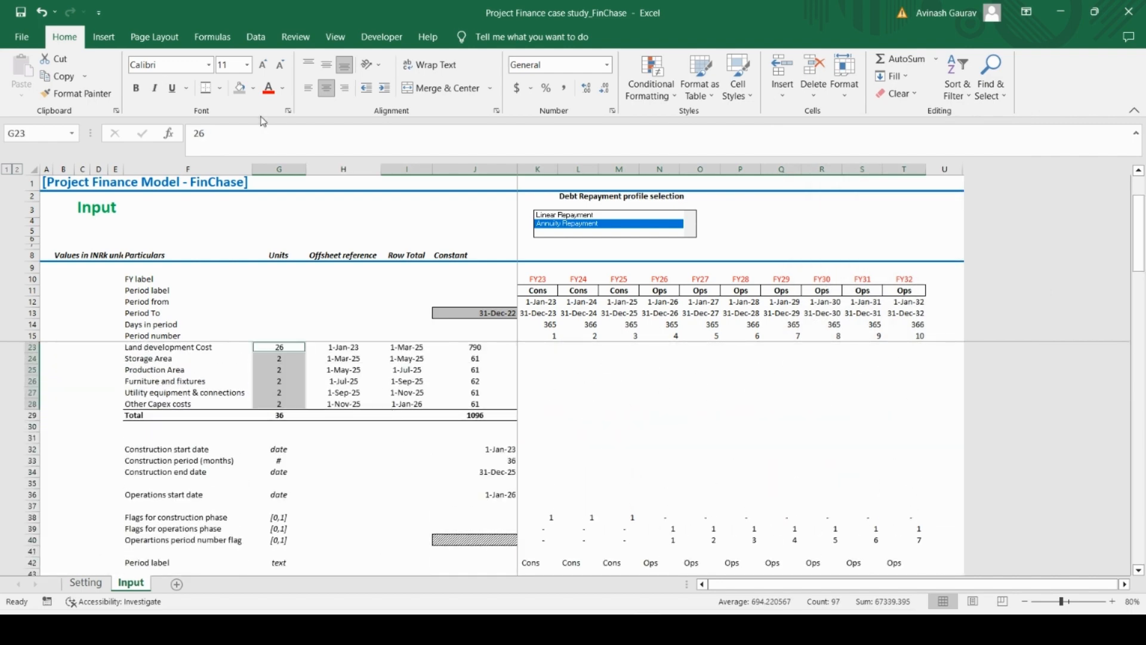
{"action": "left_click", "coordinate": [251, 89]}
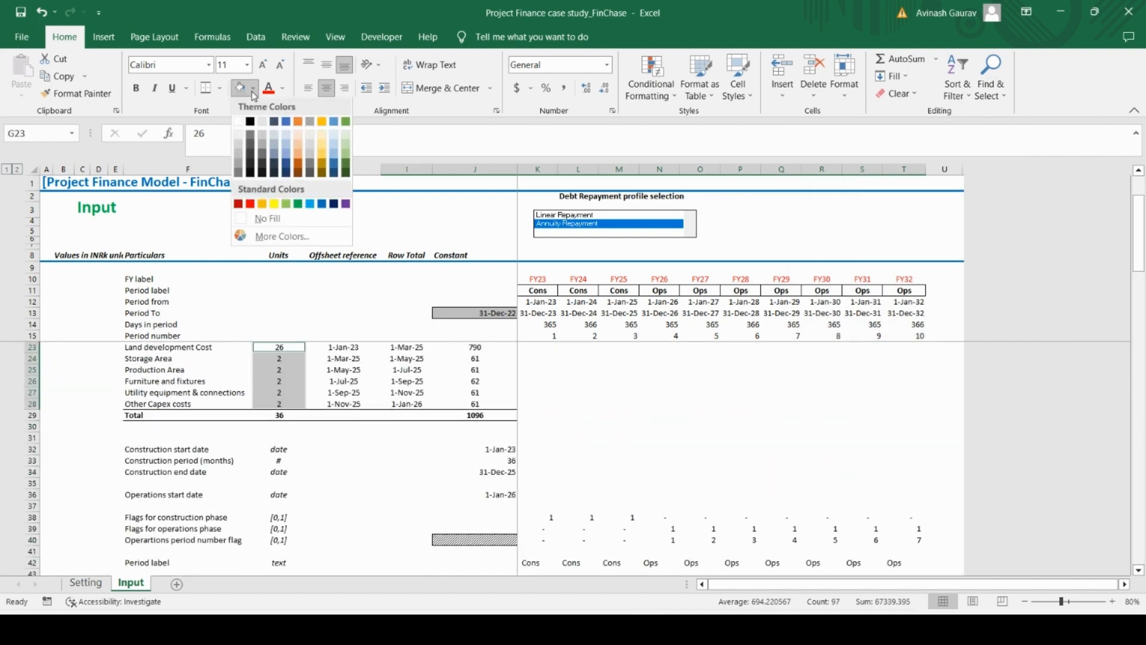
{"action": "left_click", "coordinate": [275, 206]}
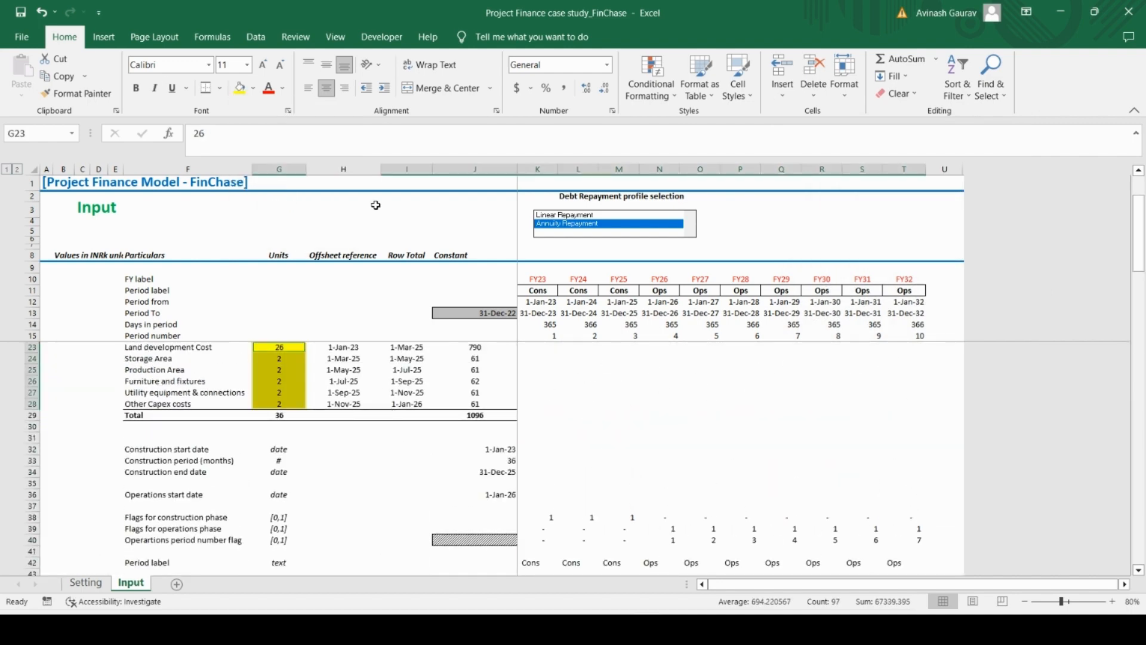
Apply Outside Borders to the yellow constant cells and clear the selection
{"action": "left_click", "coordinate": [221, 89]}
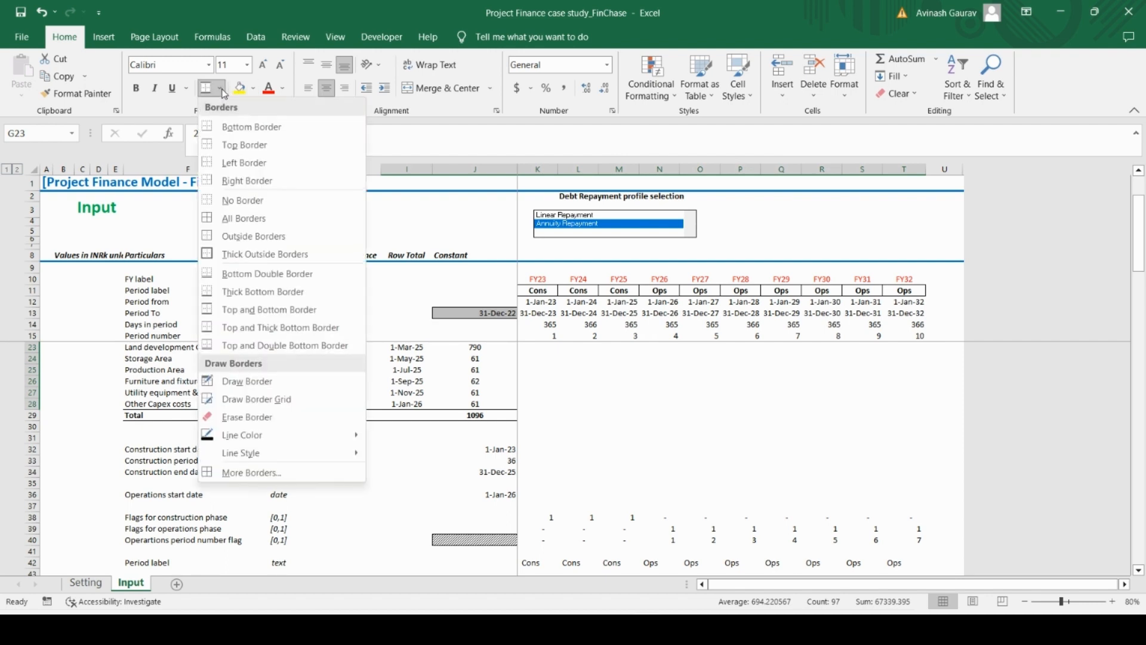
{"action": "left_click", "coordinate": [235, 236]}
{"action": "left_click", "coordinate": [384, 503]}
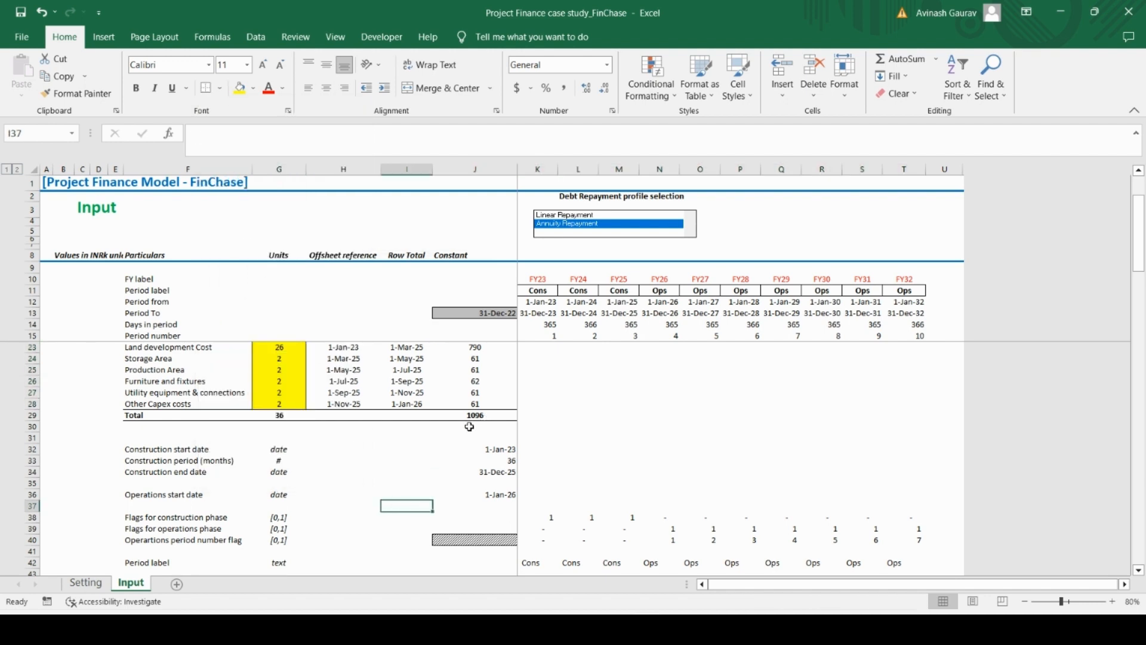
Review the borders and yellow fill of the constants from CAPEX Timelines down to the Production Area costs
{"action": "left_click", "coordinate": [268, 346]}
{"action": "scroll", "coordinate": [299, 370], "scroll_direction": "up", "scroll_amount": 3}
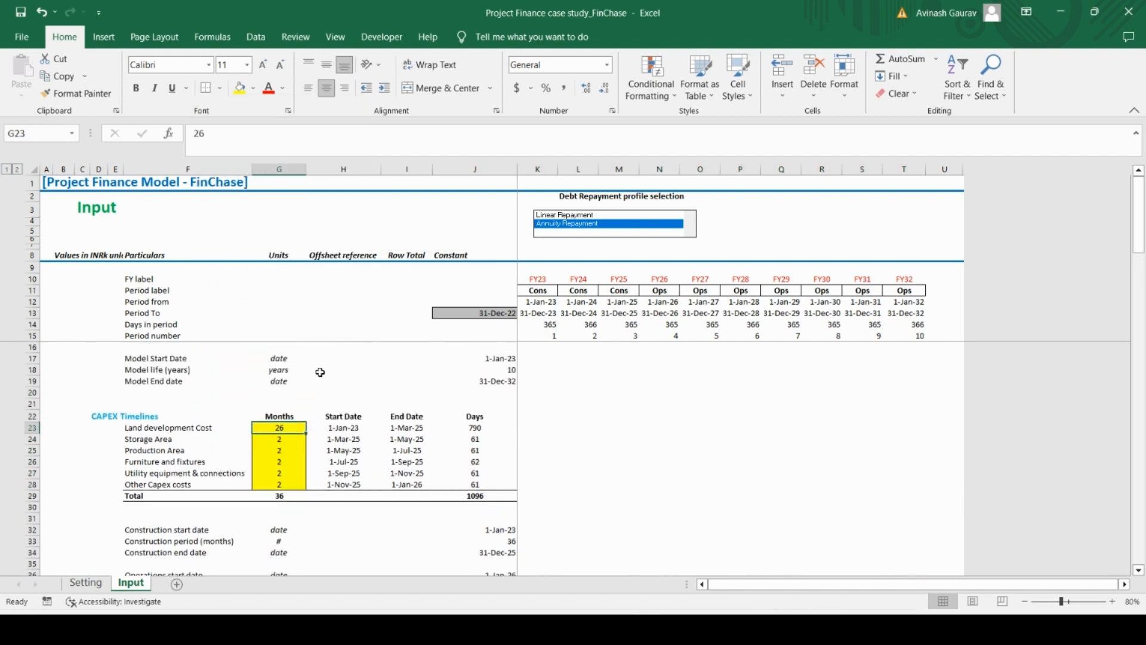
{"action": "scroll", "coordinate": [340, 389], "scroll_direction": "down", "scroll_amount": 4}
{"action": "scroll", "coordinate": [340, 389], "scroll_direction": "up", "scroll_amount": 4}
{"action": "scroll", "coordinate": [339, 389], "scroll_direction": "down", "scroll_amount": 16}
{"action": "scroll", "coordinate": [340, 389], "scroll_direction": "down", "scroll_amount": 12}
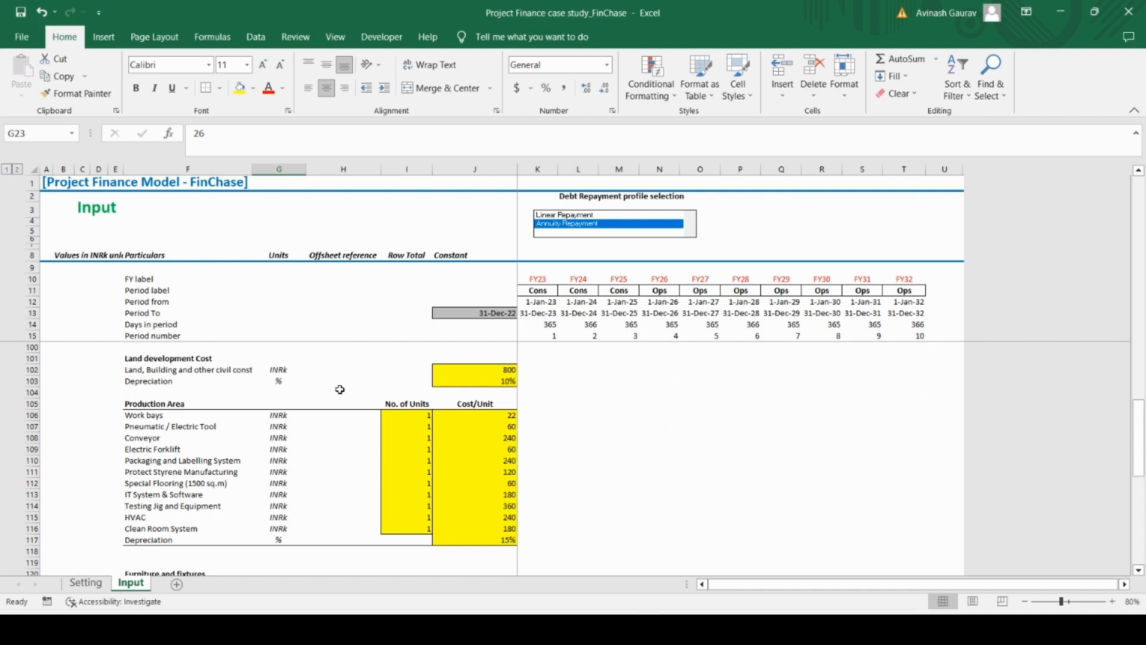
{"action": "scroll", "coordinate": [339, 389], "scroll_direction": "up", "scroll_amount": 20}
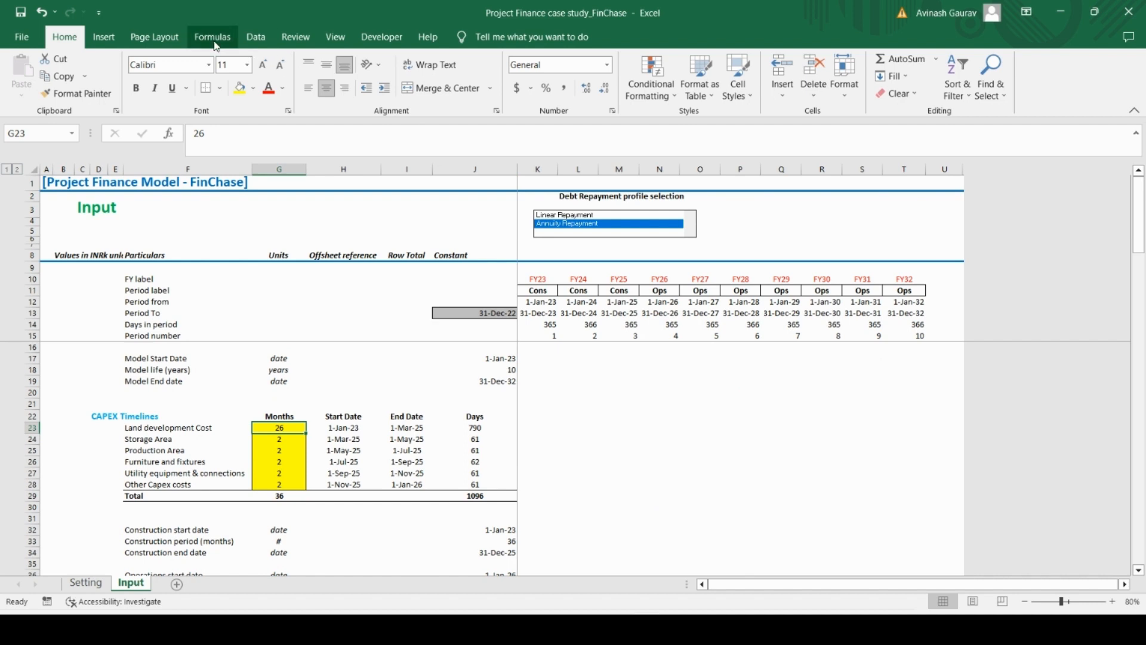
Select the sheet's number-only constants with Go To Special and apply All Borders to them
{"action": "key", "text": "F5"}
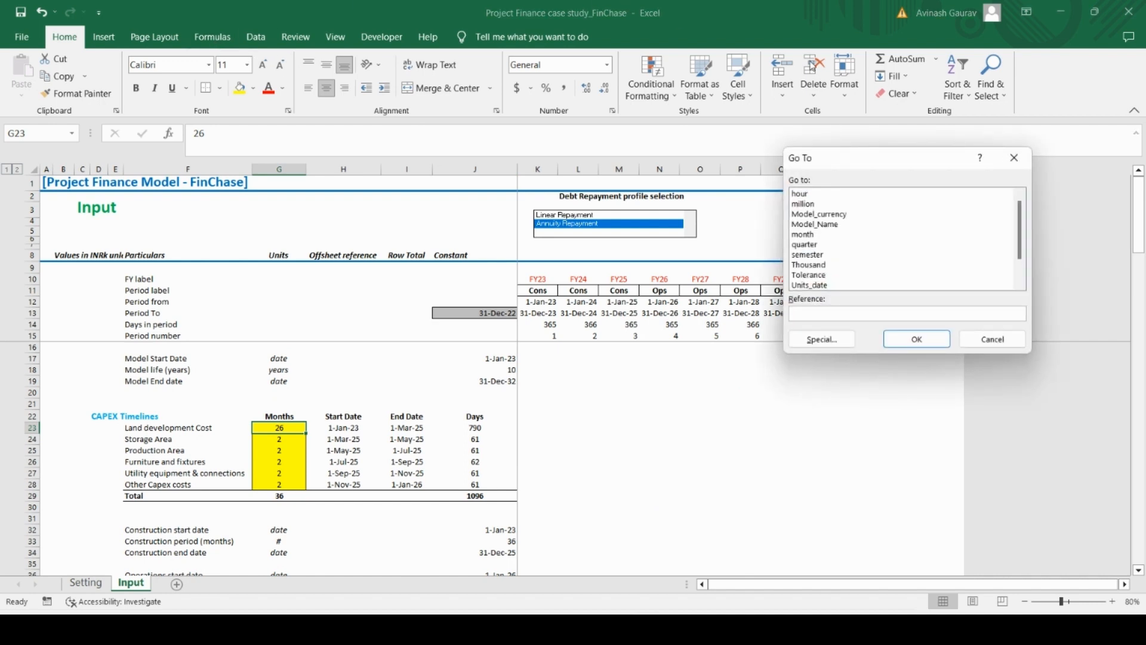
{"action": "left_click", "coordinate": [822, 339]}
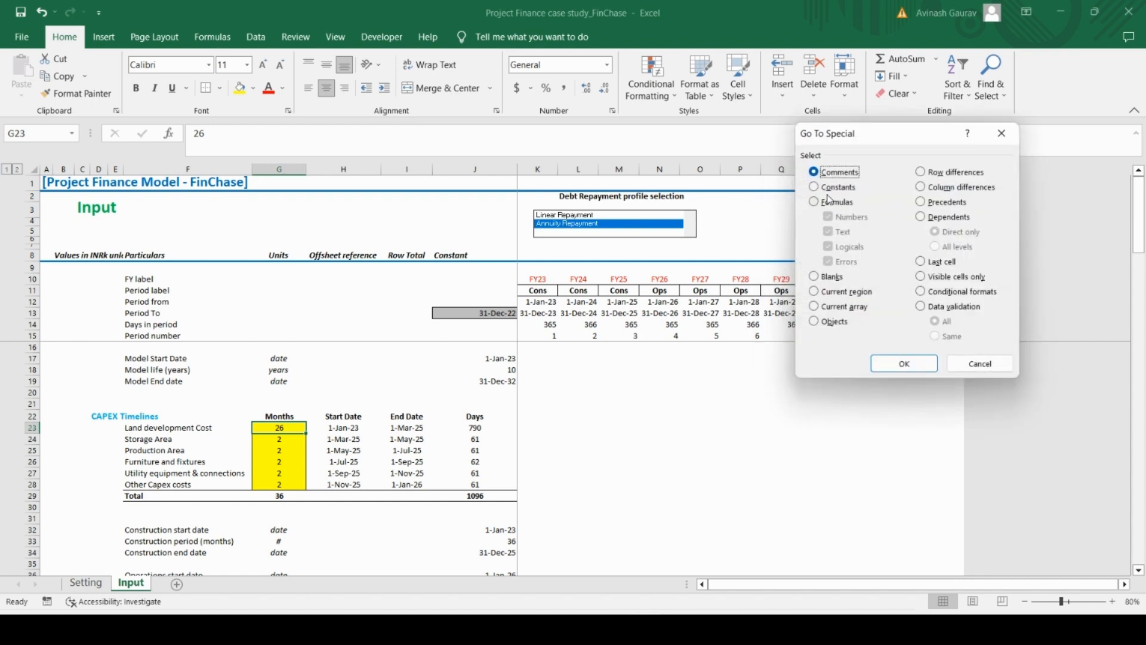
{"action": "left_click", "coordinate": [834, 189]}
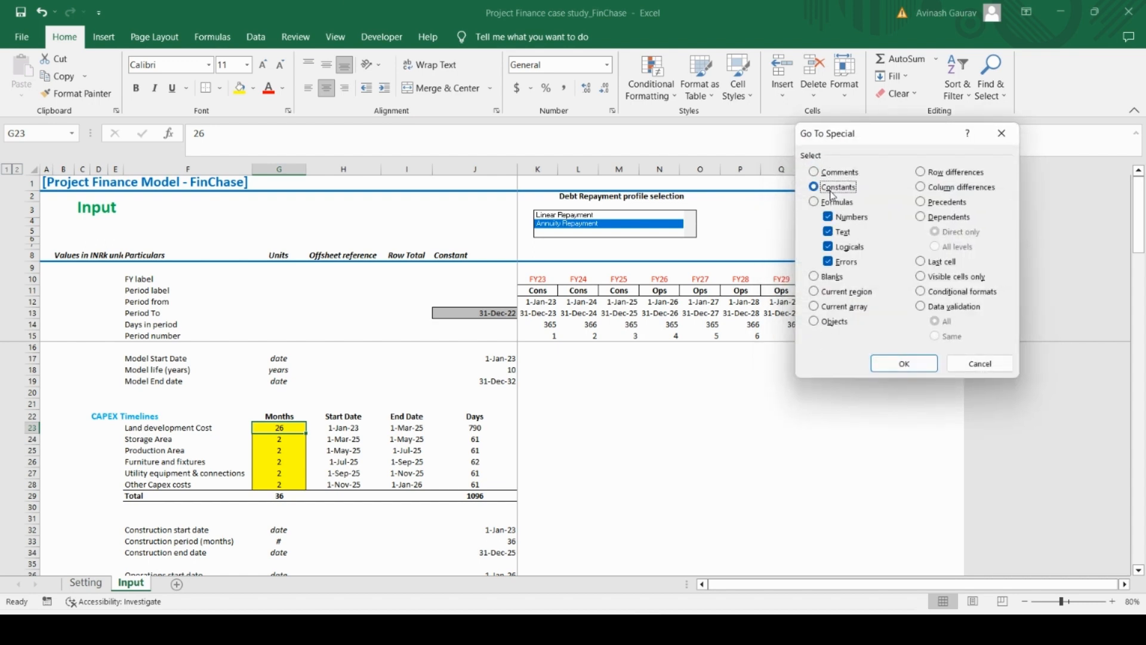
{"action": "left_click", "coordinate": [837, 263]}
{"action": "left_click", "coordinate": [901, 371]}
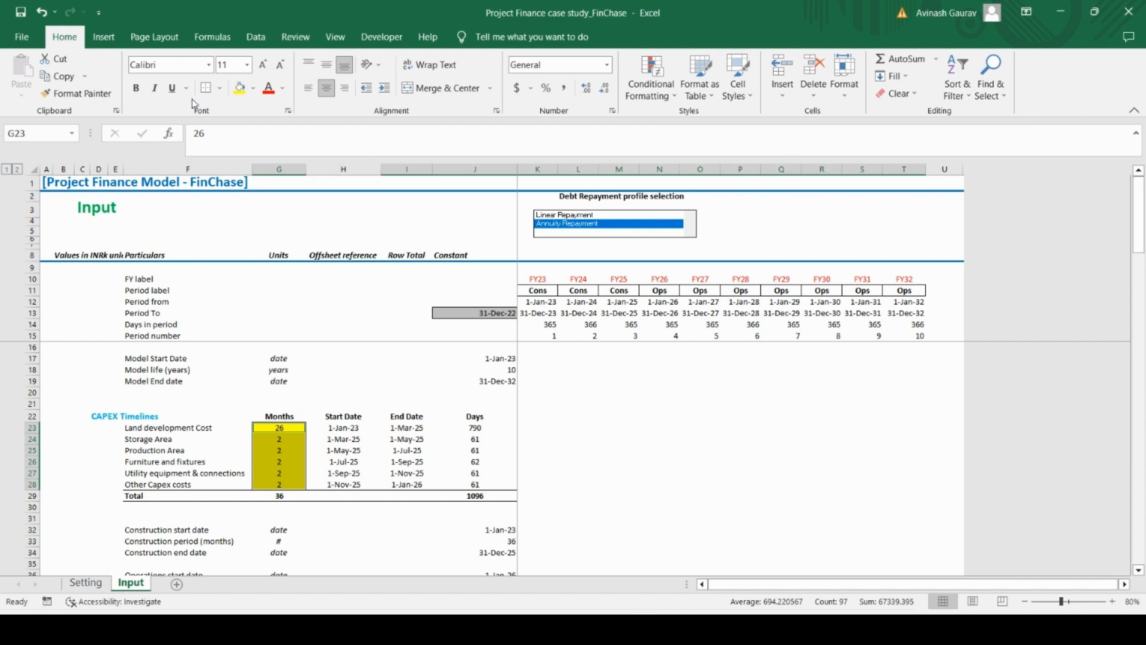
{"action": "left_click", "coordinate": [219, 94]}
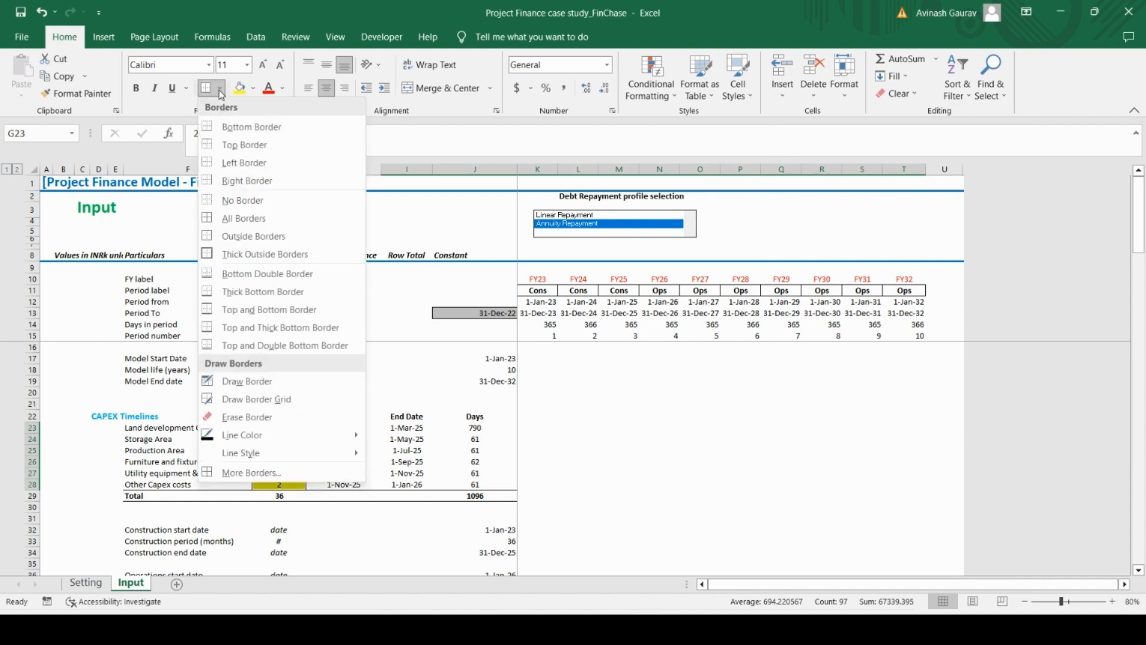
{"action": "left_click", "coordinate": [218, 224]}
{"action": "left_click", "coordinate": [324, 393]}
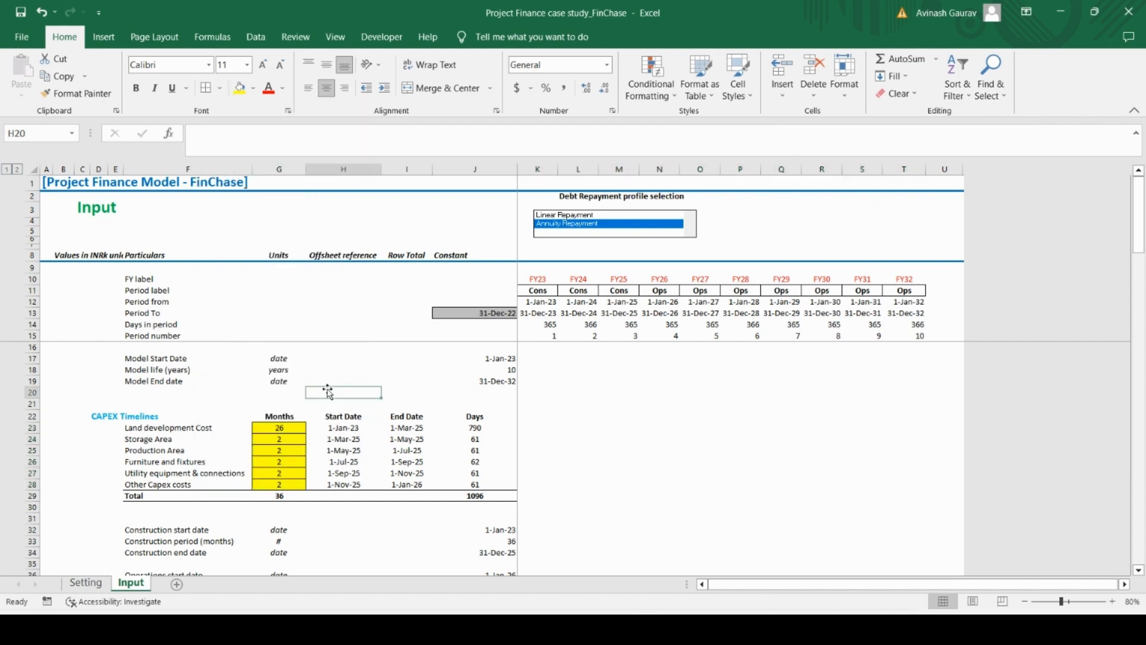
Examine the bordered yellow constants from CAPEX Timelines down through the OPEX Assumptions
{"action": "key", "text": "Down"}
{"action": "key", "text": "Down"}
{"action": "key", "text": "Down"}
{"action": "key", "text": "Down"}
{"action": "key", "text": "Down"}
{"action": "key", "text": "Down"}
{"action": "key", "text": "Down"}
{"action": "key", "text": "Down"}
{"action": "key", "text": "Down"}
{"action": "key", "text": "Down"}
{"action": "key", "text": "Down"}
{"action": "key", "text": "Down"}
{"action": "key", "text": "Down"}
{"action": "key", "text": "Down"}
{"action": "key", "text": "Down"}
{"action": "key", "text": "Down"}
{"action": "key", "text": "Down"}
{"action": "key", "text": "Down"}
{"action": "key", "text": "Down"}
{"action": "key", "text": "Down"}
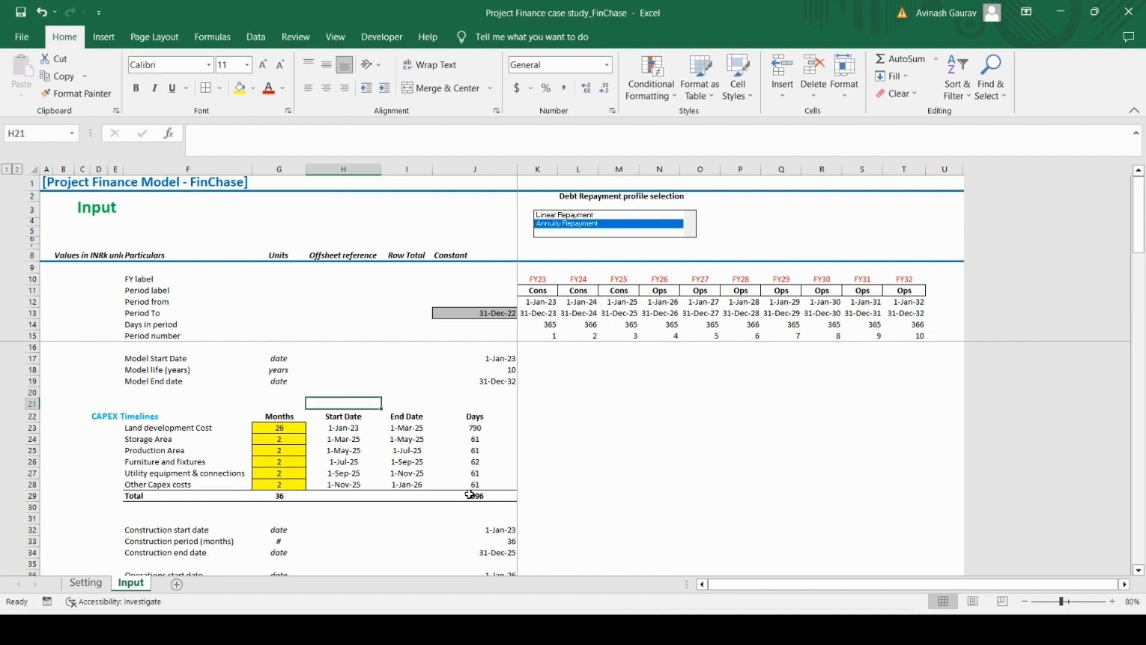
{"action": "key", "text": "Down"}
{"action": "key", "text": "Down"}
{"action": "key", "text": "Down"}
{"action": "key", "text": "Down"}
{"action": "key", "text": "Down"}
{"action": "key", "text": "Down"}
{"action": "key", "text": "Down"}
{"action": "key", "text": "Down"}
{"action": "key", "text": "Down"}
{"action": "key", "text": "Down"}
{"action": "key", "text": "Down"}
{"action": "key", "text": "Down"}
{"action": "key", "text": "Down"}
{"action": "key", "text": "Down"}
{"action": "key", "text": "Down"}
{"action": "key", "text": "Down"}
{"action": "key", "text": "Down"}
{"action": "key", "text": "Down"}
{"action": "key", "text": "Down"}
{"action": "key", "text": "Down"}
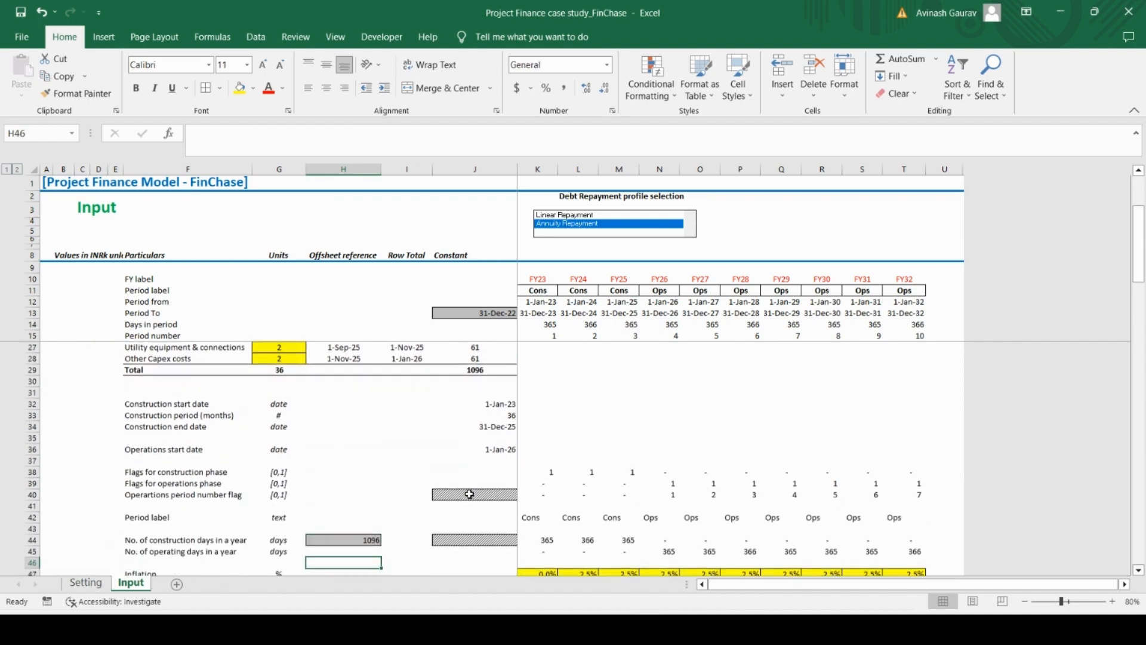
{"action": "key", "text": "Down"}
{"action": "key", "text": "Down"}
{"action": "key", "text": "Down"}
{"action": "key", "text": "Down"}
{"action": "key", "text": "Down"}
{"action": "key", "text": "Down"}
{"action": "key", "text": "Down"}
{"action": "key", "text": "Down"}
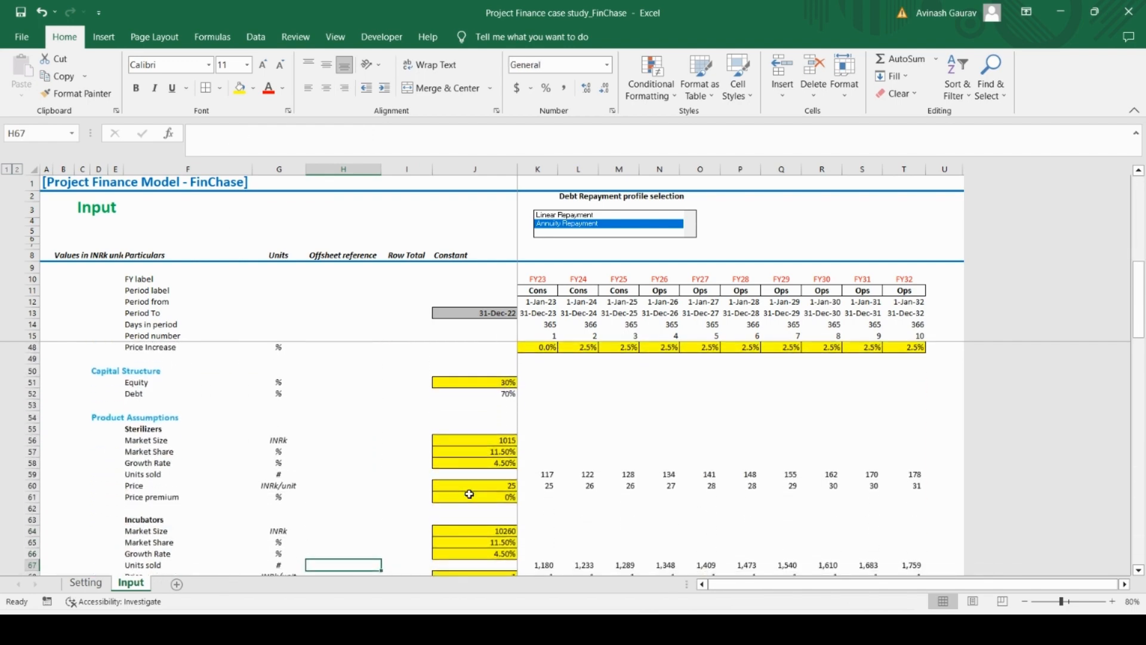
{"action": "key", "text": "Down"}
{"action": "key", "text": "Down"}
{"action": "key", "text": "Down"}
{"action": "key", "text": "Down"}
{"action": "key", "text": "Down"}
{"action": "key", "text": "Down"}
{"action": "key", "text": "Down"}
{"action": "key", "text": "Down"}
{"action": "key", "text": "Down"}
{"action": "key", "text": "Down"}
{"action": "key", "text": "Down"}
{"action": "key", "text": "Down"}
{"action": "key", "text": "Down"}
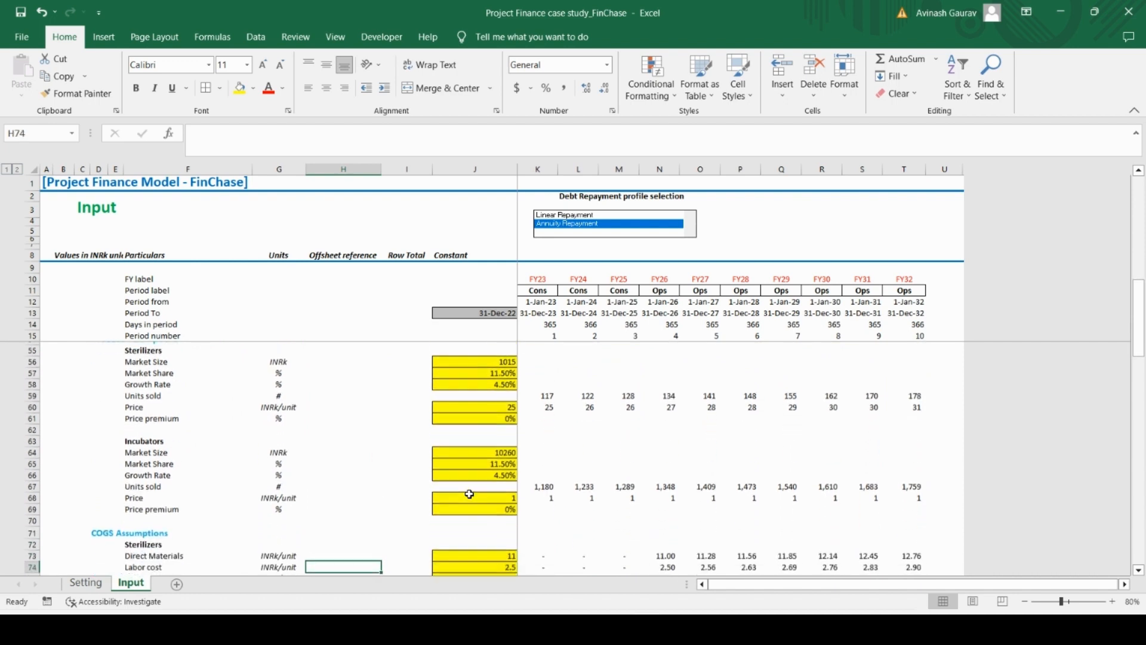
{"action": "key", "text": "Down"}
{"action": "key", "text": "Down"}
{"action": "key", "text": "Down"}
{"action": "key", "text": "Down"}
{"action": "key", "text": "Down"}
{"action": "key", "text": "Down"}
{"action": "key", "text": "Down"}
{"action": "key", "text": "Down"}
{"action": "key", "text": "Down"}
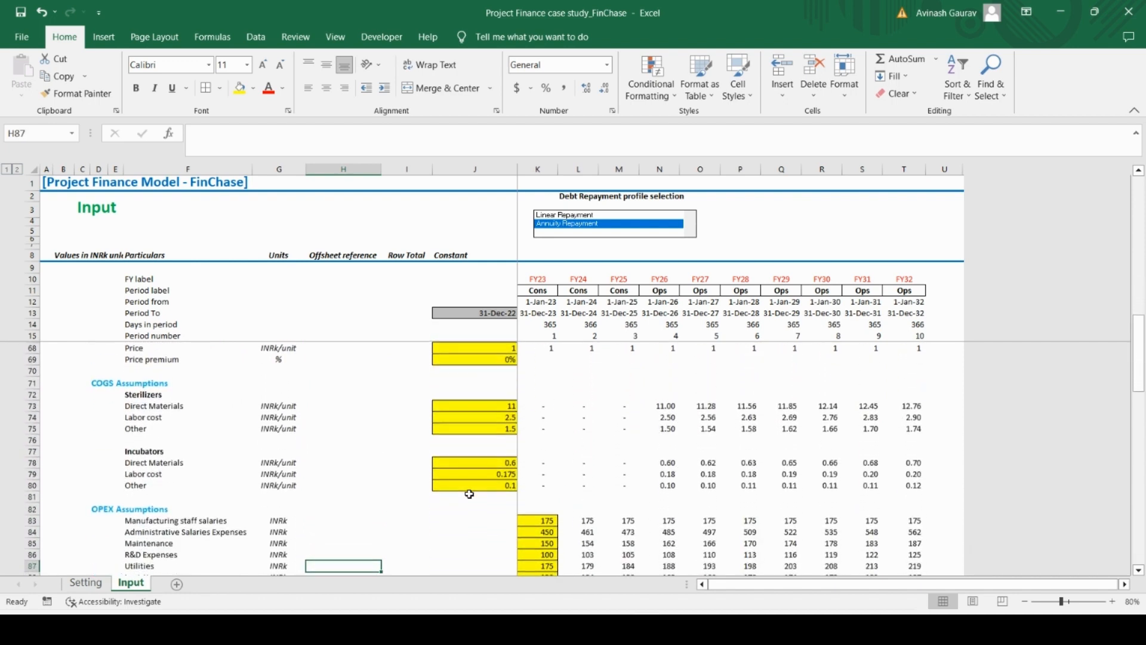
Examine the bordered yellow constants from the OPEX Assumptions down through the Tax Assumptions
{"action": "key", "text": "Down"}
{"action": "key", "text": "Down"}
{"action": "key", "text": "Down"}
{"action": "key", "text": "Down"}
{"action": "key", "text": "Down"}
{"action": "key", "text": "Down"}
{"action": "key", "text": "Down"}
{"action": "key", "text": "Down"}
{"action": "key", "text": "Down"}
{"action": "key", "text": "Down"}
{"action": "key", "text": "Down"}
{"action": "key", "text": "Down"}
{"action": "key", "text": "Down"}
{"action": "key", "text": "Down"}
{"action": "key", "text": "Down"}
{"action": "key", "text": "Down"}
{"action": "key", "text": "Down"}
{"action": "key", "text": "Down"}
{"action": "key", "text": "Down"}
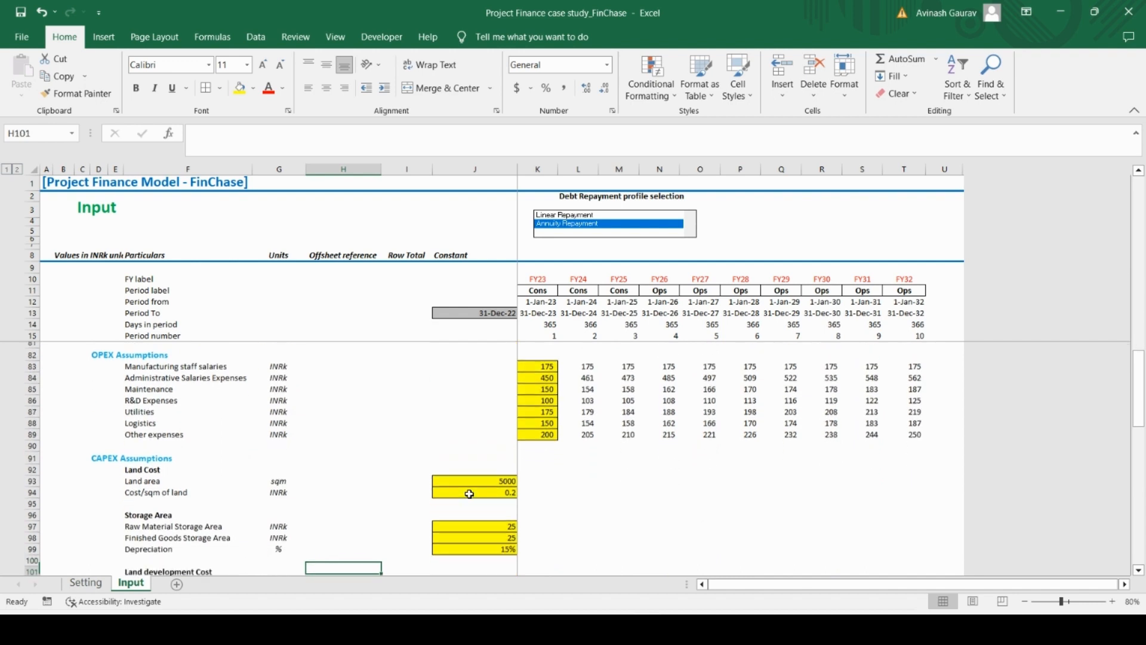
{"action": "key", "text": "Down"}
{"action": "key", "text": "Down"}
{"action": "key", "text": "Down"}
{"action": "key", "text": "Down"}
{"action": "key", "text": "Down"}
{"action": "key", "text": "Down"}
{"action": "key", "text": "Down"}
{"action": "key", "text": "Down"}
{"action": "key", "text": "Down"}
{"action": "key", "text": "Down"}
{"action": "key", "text": "Down"}
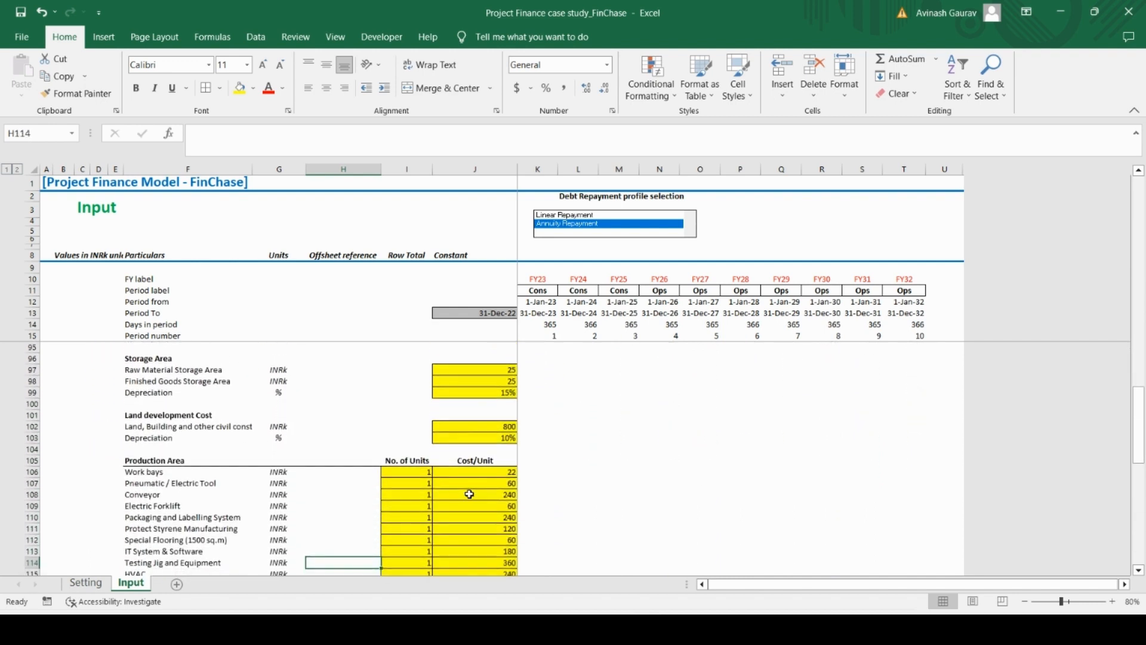
{"action": "key", "text": "Down"}
{"action": "key", "text": "Down"}
{"action": "key", "text": "Down"}
{"action": "key", "text": "Down"}
{"action": "key", "text": "Down"}
{"action": "key", "text": "Down"}
{"action": "key", "text": "Down"}
{"action": "key", "text": "Down"}
{"action": "key", "text": "Down"}
{"action": "key", "text": "Down"}
{"action": "key", "text": "Down"}
{"action": "key", "text": "Down"}
{"action": "key", "text": "Down"}
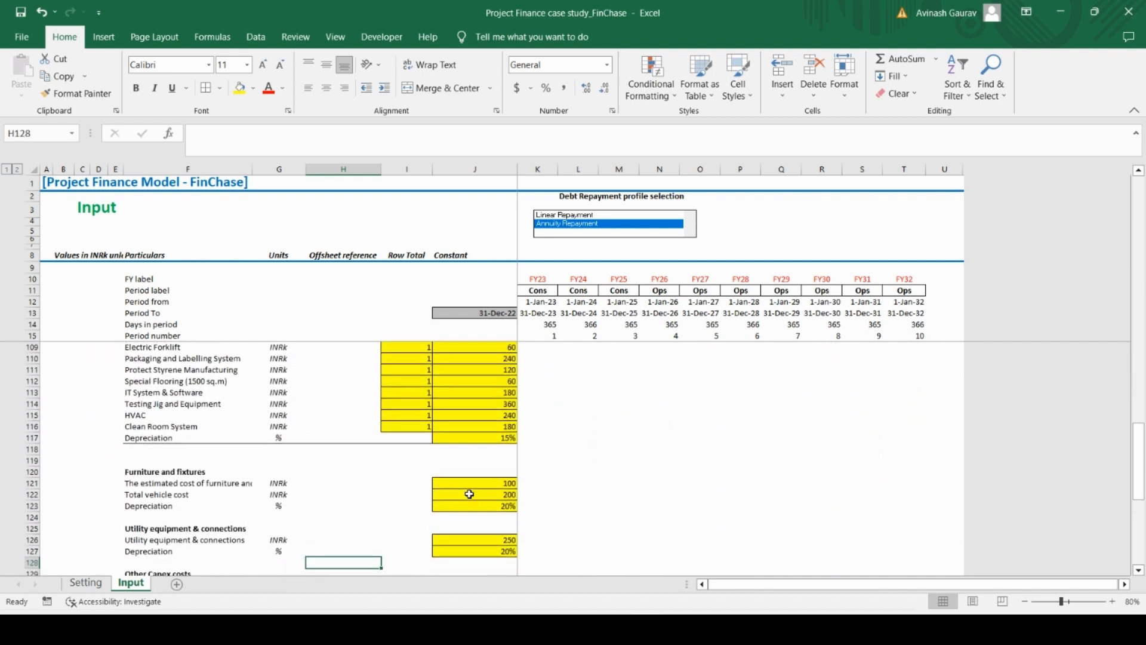
{"action": "key", "text": "Down"}
{"action": "key", "text": "Down"}
{"action": "key", "text": "Down"}
{"action": "key", "text": "Down"}
{"action": "key", "text": "Down"}
{"action": "key", "text": "Down"}
{"action": "key", "text": "Down"}
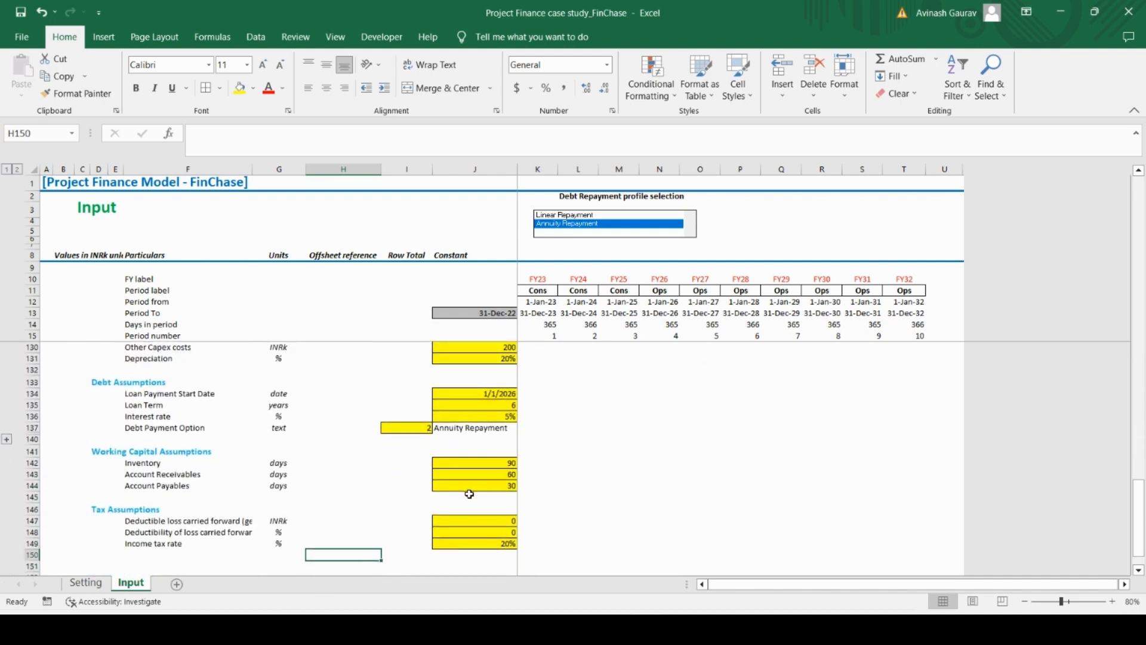
Apply the grey cell style to the Debt Payment Option number in cell I137
{"action": "key", "text": "Up"}
{"action": "key", "text": "Up"}
{"action": "key", "text": "Up"}
{"action": "key", "text": "Up"}
{"action": "key", "text": "Up"}
{"action": "key", "text": "Right"}
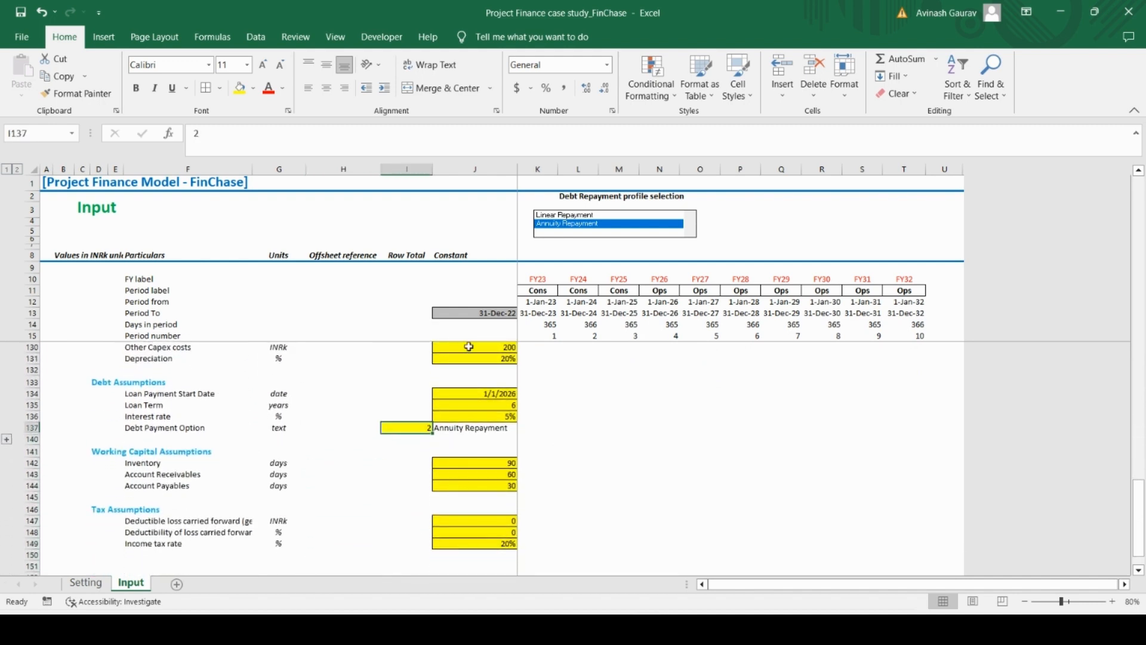
{"action": "left_click", "coordinate": [738, 77]}
{"action": "left_click", "coordinate": [932, 131]}
Review the Input sheet's highlighted cells from the Tax Assumptions up to the CAPEX Timelines and back down to the CAPEX Assumptions
{"action": "left_click", "coordinate": [364, 485]}
{"action": "key", "text": "Down"}
{"action": "key", "text": "Down"}
{"action": "key", "text": "Down"}
{"action": "key", "text": "Down"}
{"action": "key", "text": "Down"}
{"action": "key", "text": "Down"}
{"action": "key", "text": "Down"}
{"action": "key", "text": "Down"}
{"action": "key", "text": "Down"}
{"action": "key", "text": "Down"}
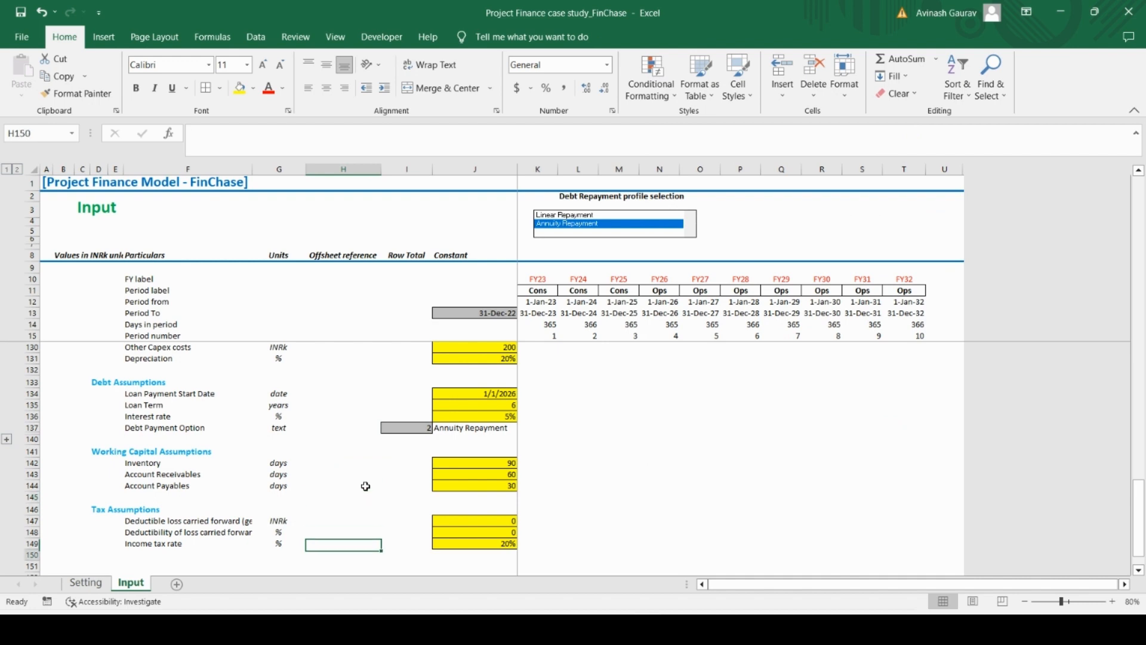
{"action": "key", "text": "Up"}
{"action": "key", "text": "Up"}
{"action": "key", "text": "Up"}
{"action": "key", "text": "Up"}
{"action": "key", "text": "Up"}
{"action": "key", "text": "Up"}
{"action": "key", "text": "Up"}
{"action": "key", "text": "Up"}
{"action": "key", "text": "Up"}
{"action": "key", "text": "Up"}
{"action": "key", "text": "Up"}
{"action": "key", "text": "Up"}
{"action": "key", "text": "Up"}
{"action": "key", "text": "Up"}
{"action": "key", "text": "Up"}
{"action": "key", "text": "Up"}
{"action": "key", "text": "Up"}
{"action": "key", "text": "Up"}
{"action": "key", "text": "Up"}
{"action": "key", "text": "Up"}
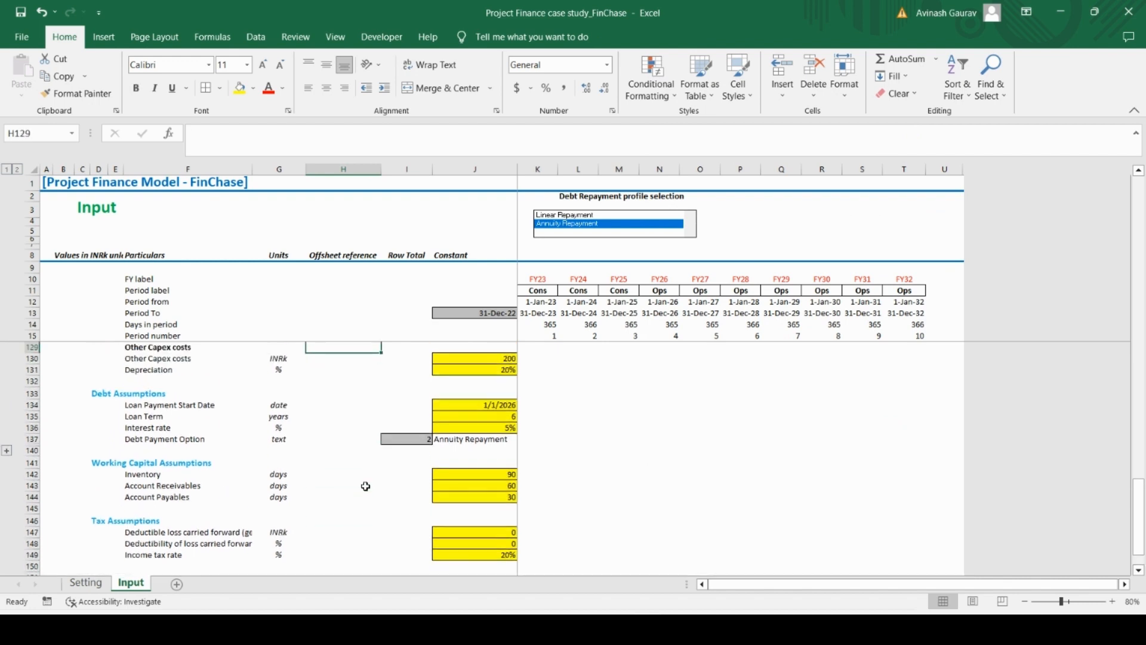
{"action": "key", "text": "Up"}
{"action": "key", "text": "Up"}
{"action": "key", "text": "Up"}
{"action": "key", "text": "Up"}
{"action": "key", "text": "Up"}
{"action": "key", "text": "Up"}
{"action": "key", "text": "Up"}
{"action": "key", "text": "Up"}
{"action": "key", "text": "Up"}
{"action": "key", "text": "Up"}
{"action": "key", "text": "Up"}
{"action": "key", "text": "Up"}
{"action": "key", "text": "Up"}
{"action": "key", "text": "Up"}
{"action": "key", "text": "Up"}
{"action": "key", "text": "Up"}
{"action": "key", "text": "Up"}
{"action": "key", "text": "Up"}
{"action": "key", "text": "Up"}
{"action": "key", "text": "Up"}
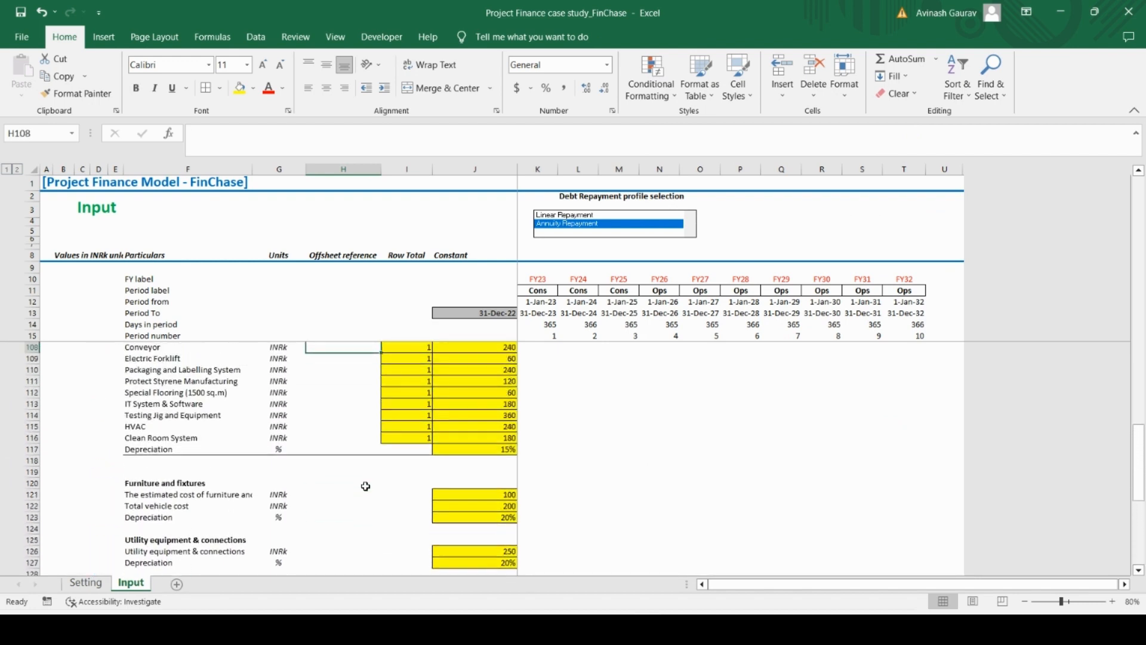
{"action": "key", "text": "Up"}
{"action": "key", "text": "Up"}
{"action": "key", "text": "Up"}
{"action": "key", "text": "Up"}
{"action": "key", "text": "Up"}
{"action": "key", "text": "Up"}
{"action": "key", "text": "Up"}
{"action": "key", "text": "Up"}
{"action": "key", "text": "Up"}
{"action": "key", "text": "Up"}
{"action": "key", "text": "Up"}
{"action": "key", "text": "Up"}
{"action": "key", "text": "Up"}
{"action": "key", "text": "Up"}
{"action": "key", "text": "Up"}
{"action": "key", "text": "Up"}
{"action": "key", "text": "Up"}
{"action": "key", "text": "Up"}
{"action": "key", "text": "Up"}
{"action": "key", "text": "Up"}
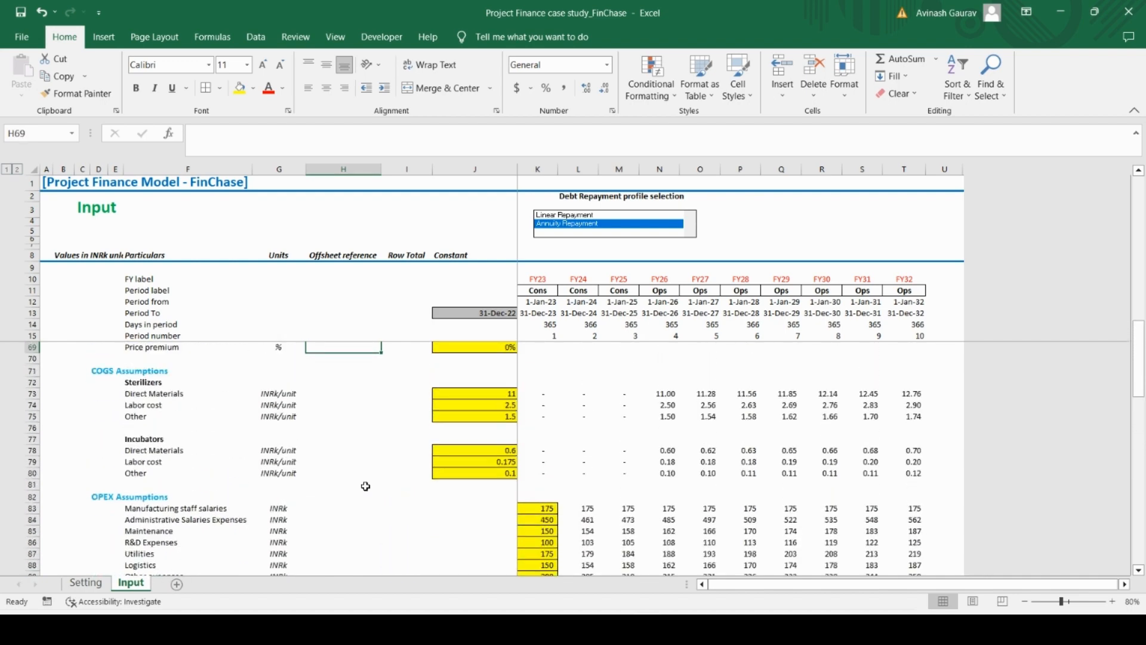
{"action": "key", "text": "Up"}
{"action": "key", "text": "Up"}
{"action": "key", "text": "Up"}
{"action": "key", "text": "Up"}
{"action": "key", "text": "Up"}
{"action": "key", "text": "Up"}
{"action": "key", "text": "Up"}
{"action": "key", "text": "Up"}
{"action": "key", "text": "Up"}
{"action": "key", "text": "Up"}
{"action": "key", "text": "Up"}
{"action": "key", "text": "Up"}
{"action": "key", "text": "Up"}
{"action": "key", "text": "Up"}
{"action": "key", "text": "Up"}
{"action": "key", "text": "Up"}
{"action": "key", "text": "Up"}
{"action": "key", "text": "Up"}
{"action": "key", "text": "Up"}
{"action": "key", "text": "Up"}
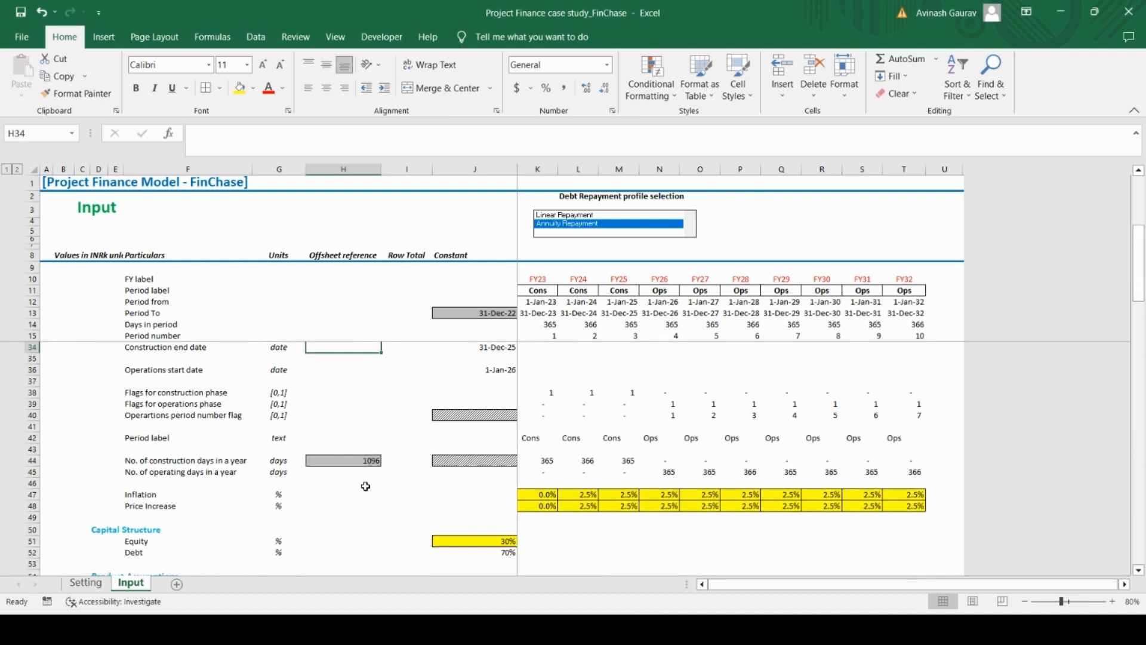
{"action": "key", "text": "Up"}
{"action": "key", "text": "Up"}
{"action": "key", "text": "Up"}
{"action": "key", "text": "Up"}
{"action": "key", "text": "Up"}
{"action": "key", "text": "Up"}
{"action": "key", "text": "Up"}
{"action": "key", "text": "Up"}
{"action": "key", "text": "Up"}
{"action": "key", "text": "Up"}
{"action": "key", "text": "Up"}
{"action": "key", "text": "Up"}
{"action": "key", "text": "Up"}
{"action": "key", "text": "Up"}
{"action": "key", "text": "Up"}
{"action": "key", "text": "Up"}
{"action": "key", "text": "Up"}
{"action": "key", "text": "Up"}
{"action": "key", "text": "Up"}
{"action": "key", "text": "Up"}
{"action": "key", "text": "Up"}
{"action": "key", "text": "Up"}
{"action": "key", "text": "Up"}
{"action": "key", "text": "Up"}
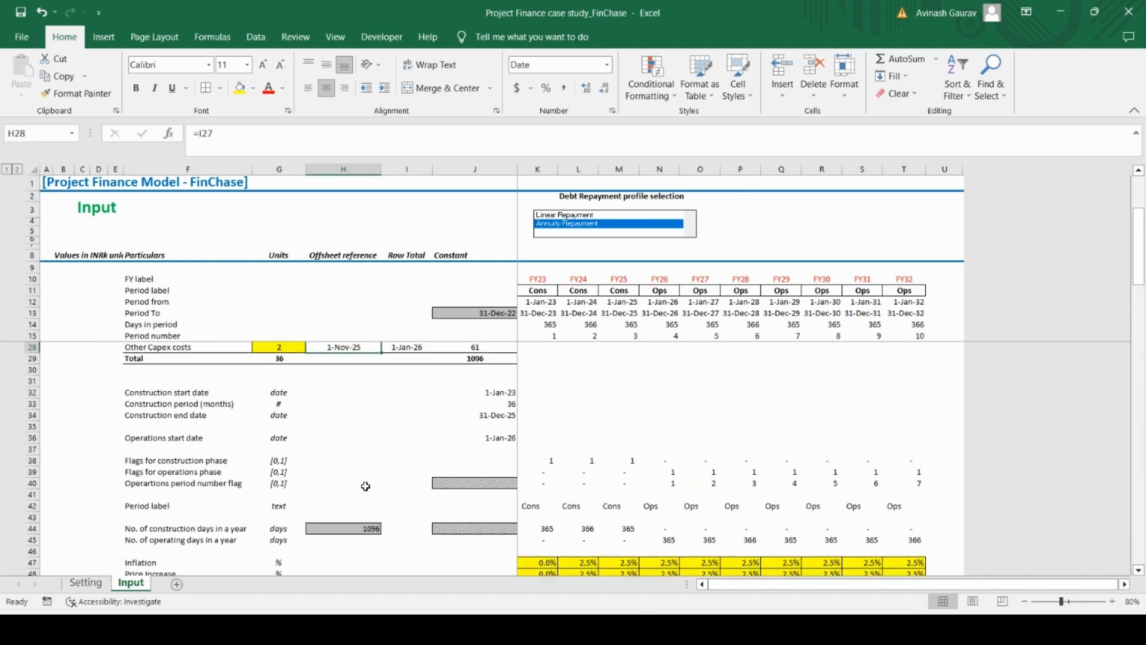
{"action": "key", "text": "Down"}
{"action": "key", "text": "Down"}
{"action": "key", "text": "Down"}
{"action": "key", "text": "Down"}
{"action": "key", "text": "Down"}
{"action": "key", "text": "Down"}
{"action": "key", "text": "Down"}
{"action": "key", "text": "Down"}
{"action": "key", "text": "Down"}
{"action": "key", "text": "Down"}
{"action": "key", "text": "Down"}
{"action": "key", "text": "Down"}
{"action": "key", "text": "Down"}
{"action": "key", "text": "Down"}
{"action": "key", "text": "Down"}
{"action": "key", "text": "Down"}
{"action": "key", "text": "Down"}
{"action": "key", "text": "Down"}
{"action": "key", "text": "Down"}
{"action": "key", "text": "Down"}
{"action": "key", "text": "Down"}
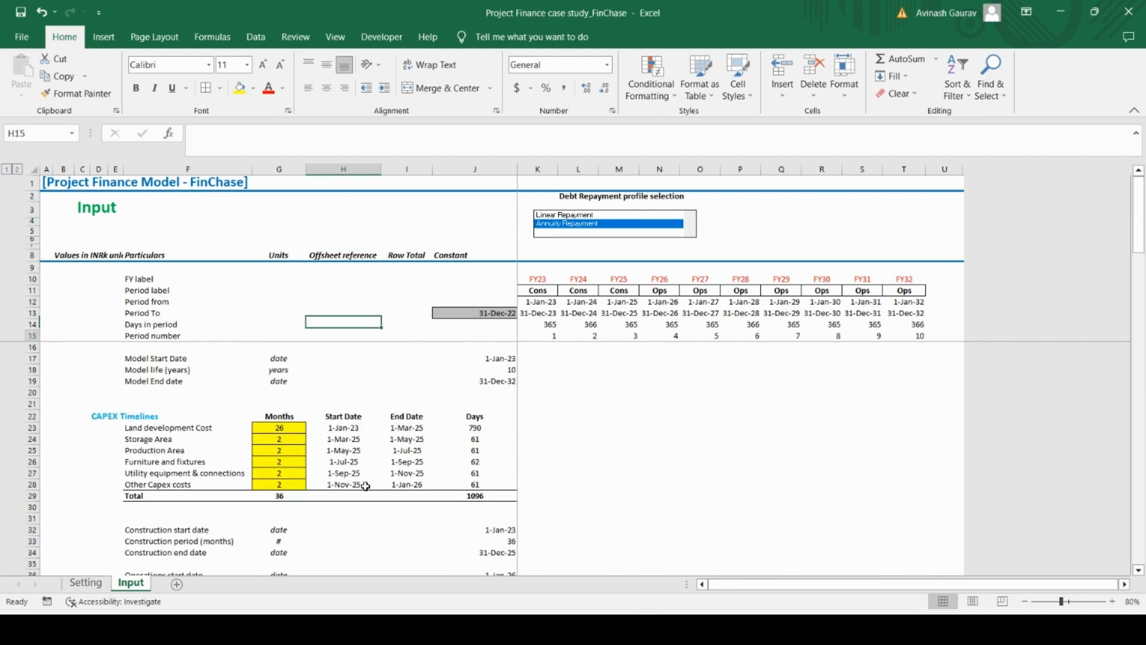
{"action": "key", "text": "Down"}
{"action": "key", "text": "Down"}
{"action": "key", "text": "Down"}
{"action": "key", "text": "Down"}
{"action": "key", "text": "Down"}
{"action": "key", "text": "Down"}
{"action": "key", "text": "Down"}
{"action": "key", "text": "Down"}
{"action": "key", "text": "Down"}
{"action": "key", "text": "Down"}
{"action": "key", "text": "Down"}
{"action": "key", "text": "Down"}
{"action": "key", "text": "Down"}
{"action": "key", "text": "Down"}
{"action": "key", "text": "Down"}
{"action": "key", "text": "Down"}
{"action": "key", "text": "Down"}
{"action": "key", "text": "Down"}
{"action": "key", "text": "Down"}
{"action": "key", "text": "Down"}
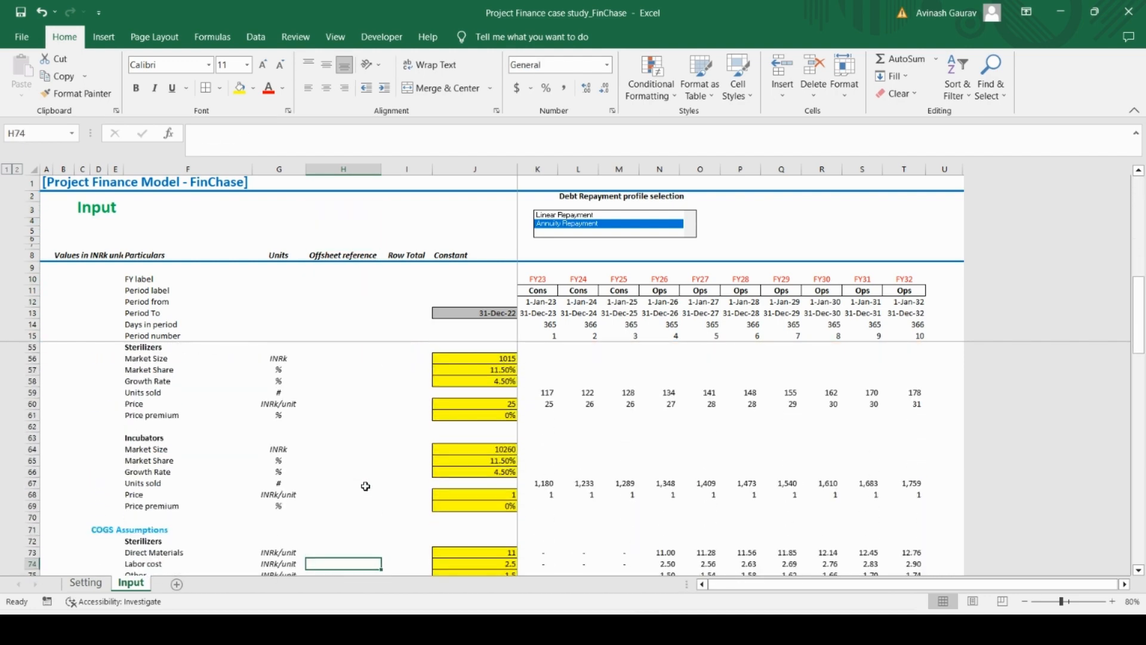
Open the Setting sheet and examine its sections from Model Information down to the Annual Timeline setup
{"action": "left_click", "coordinate": [85, 582]}
{"action": "scroll", "coordinate": [581, 492], "scroll_direction": "up", "scroll_amount": 10}
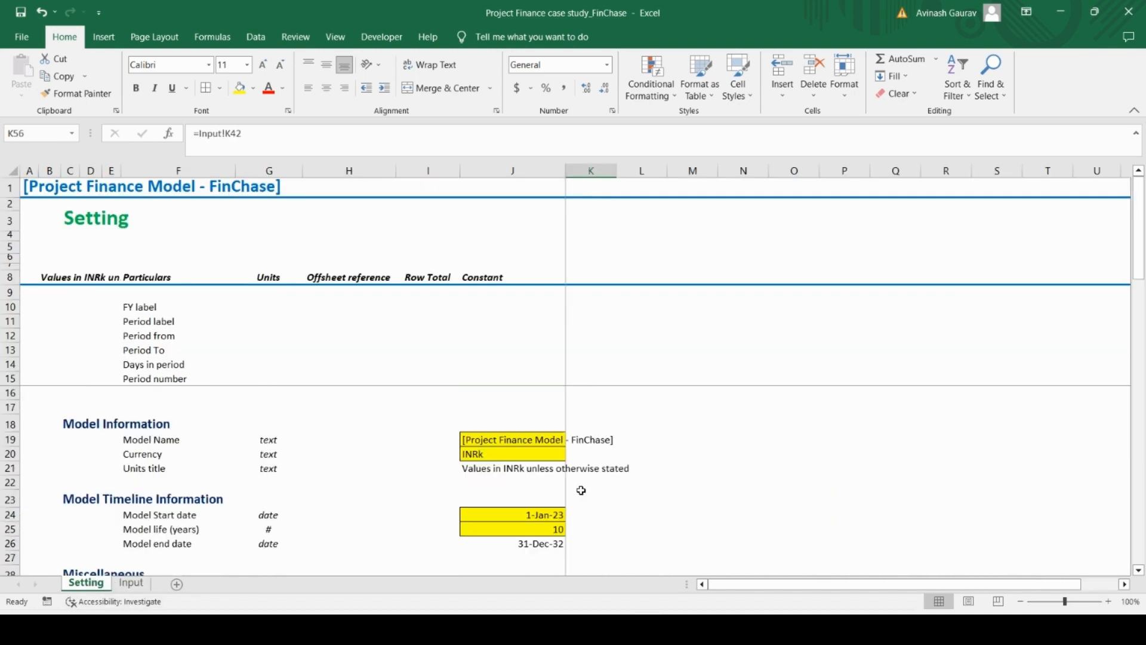
{"action": "scroll", "coordinate": [581, 491], "scroll_direction": "down", "scroll_amount": 16}
{"action": "scroll", "coordinate": [581, 490], "scroll_direction": "up", "scroll_amount": 16}
{"action": "left_click", "coordinate": [764, 411]}
{"action": "key", "text": "Right"}
{"action": "key", "text": "Right"}
{"action": "key", "text": "Right"}
{"action": "key", "text": "Right"}
{"action": "key", "text": "Right"}
{"action": "key", "text": "Right"}
{"action": "key", "text": "Right"}
{"action": "key", "text": "Right"}
{"action": "key", "text": "Right"}
{"action": "key", "text": "Right"}
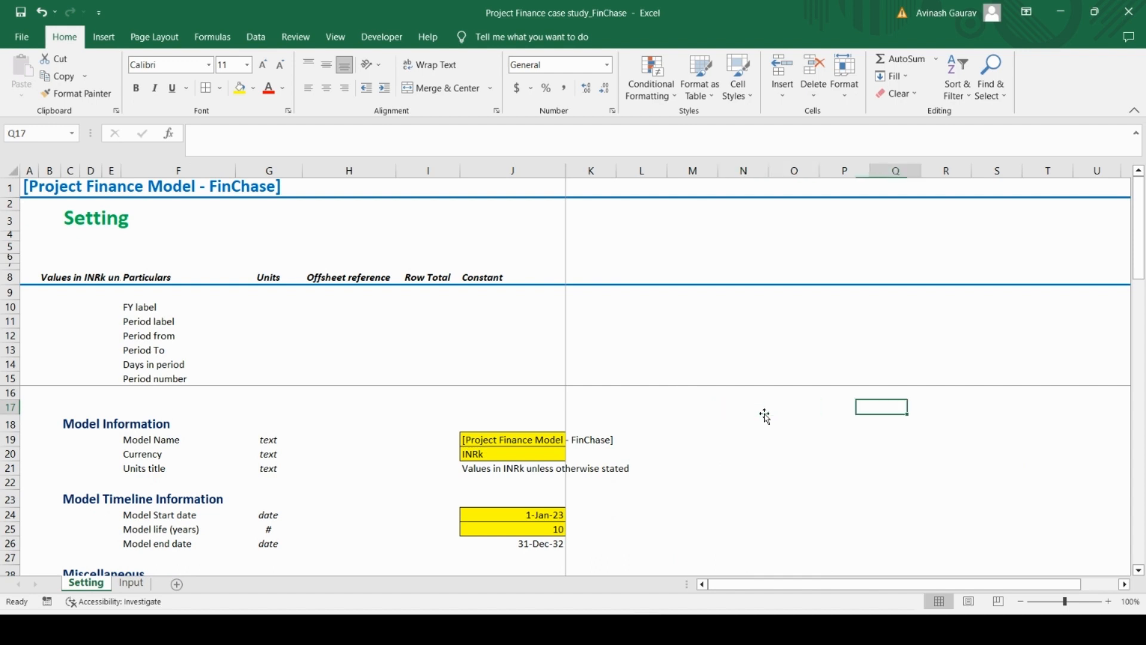
{"action": "key", "text": "Left"}
{"action": "key", "text": "Left"}
{"action": "key", "text": "Left"}
{"action": "key", "text": "Left"}
{"action": "key", "text": "Left"}
{"action": "key", "text": "Left"}
{"action": "key", "text": "Left"}
{"action": "key", "text": "Left"}
{"action": "key", "text": "Left"}
{"action": "key", "text": "Left"}
{"action": "key", "text": "Left"}
{"action": "key", "text": "Left"}
{"action": "key", "text": "Left"}
{"action": "key", "text": "Left"}
{"action": "key", "text": "Left"}
{"action": "key", "text": "Left"}
{"action": "key", "text": "Left"}
{"action": "key", "text": "Left"}
{"action": "key", "text": "Left"}
{"action": "key", "text": "Left"}
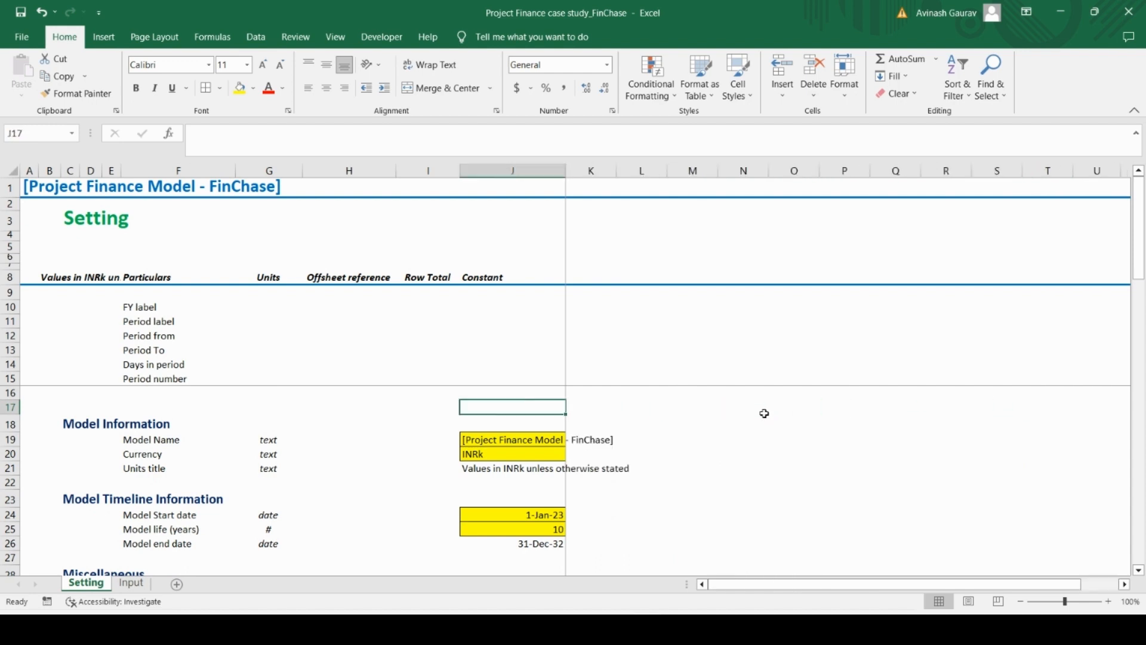
{"action": "scroll", "coordinate": [434, 501], "scroll_direction": "down", "scroll_amount": 4}
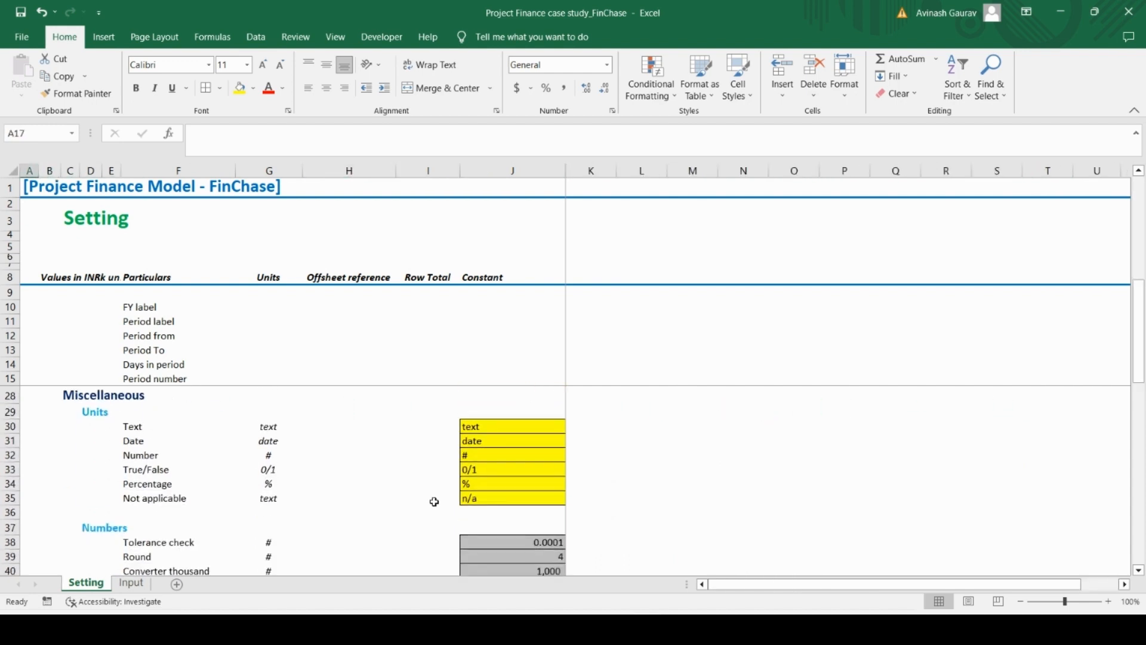
{"action": "left_click", "coordinate": [1019, 601]}
{"action": "left_click", "coordinate": [1019, 602]}
{"action": "left_click", "coordinate": [1019, 602]}
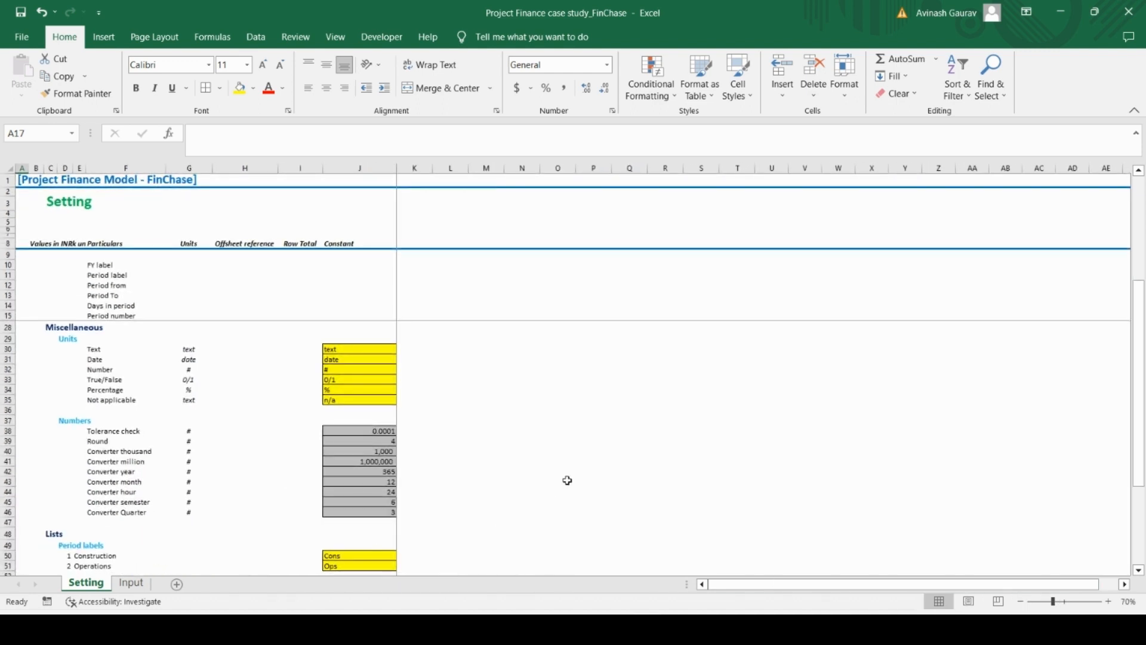
{"action": "scroll", "coordinate": [568, 480], "scroll_direction": "down", "scroll_amount": 12}
{"action": "scroll", "coordinate": [567, 481], "scroll_direction": "up", "scroll_amount": 8}
Enter "End of sheet" in cell F65, below the Annual Timeline setup on the Setting sheet
{"action": "left_click", "coordinate": [120, 555]}
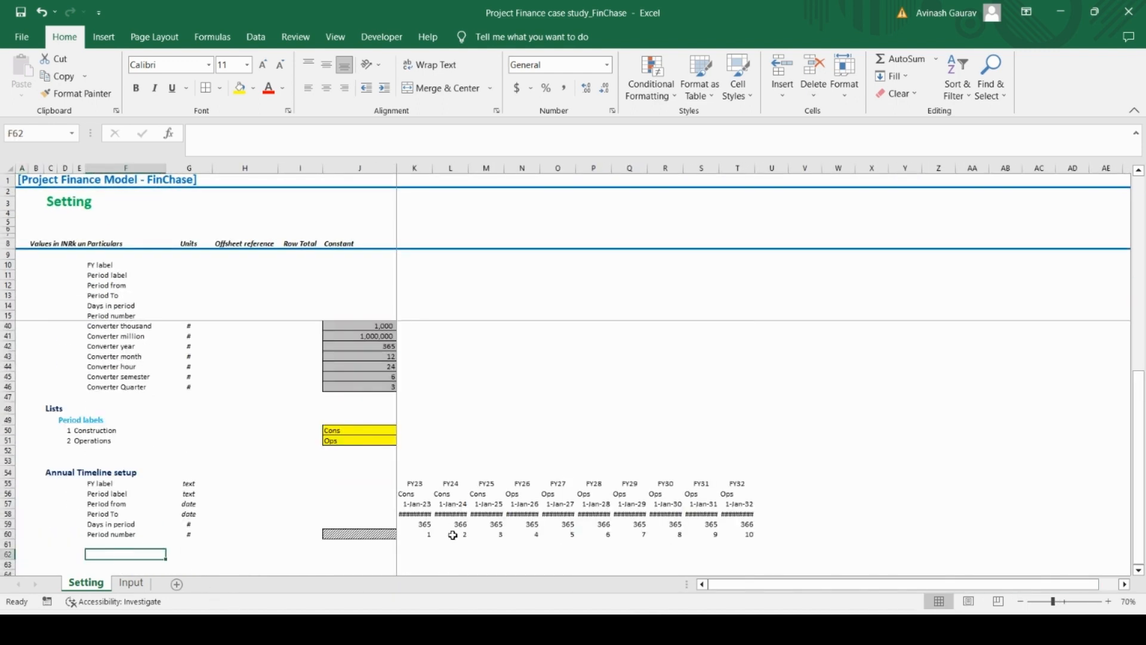
{"action": "key", "text": "Down"}
{"action": "key", "text": "Left"}
{"action": "key", "text": "Left"}
{"action": "key", "text": "Down"}
{"action": "key", "text": "Down"}
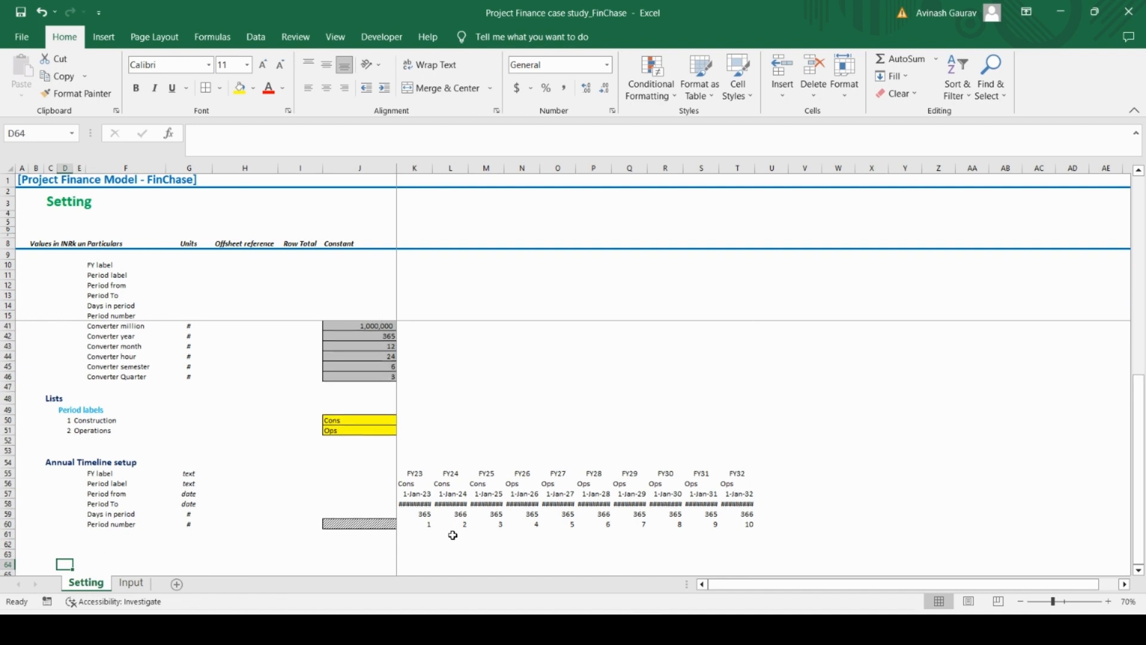
{"action": "key", "text": "Right"}
{"action": "key", "text": "Right"}
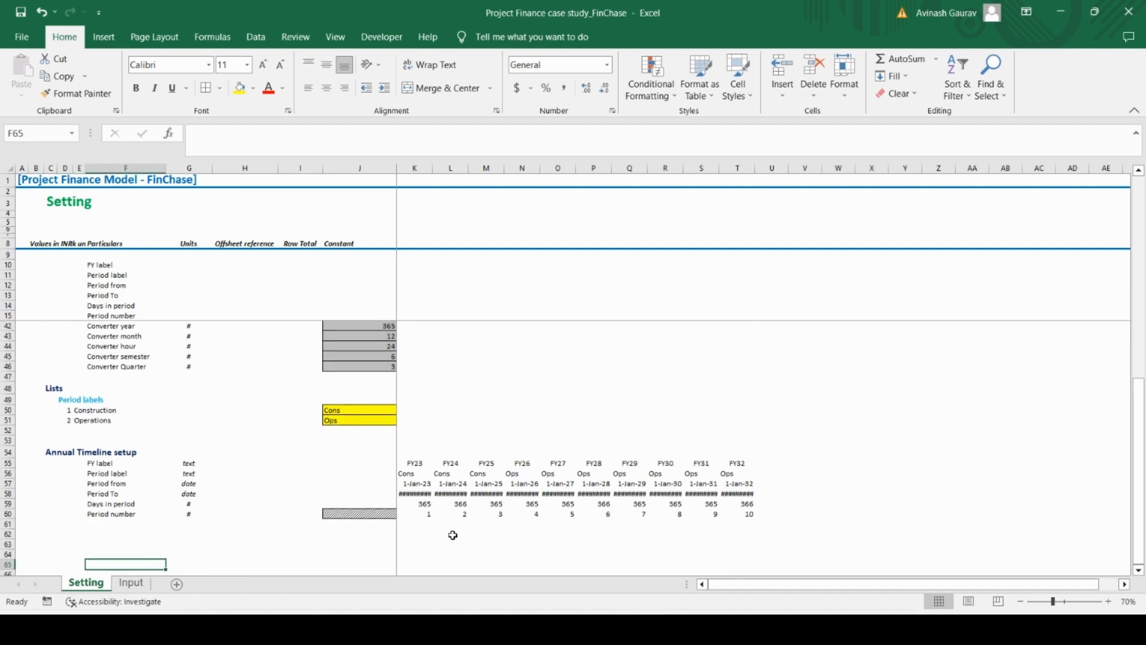
{"action": "key", "text": "Caps_Lock"}
{"action": "type", "text": "E"}
{"action": "key", "text": "Caps_Lock"}
{"action": "type", "text": "nd o"}
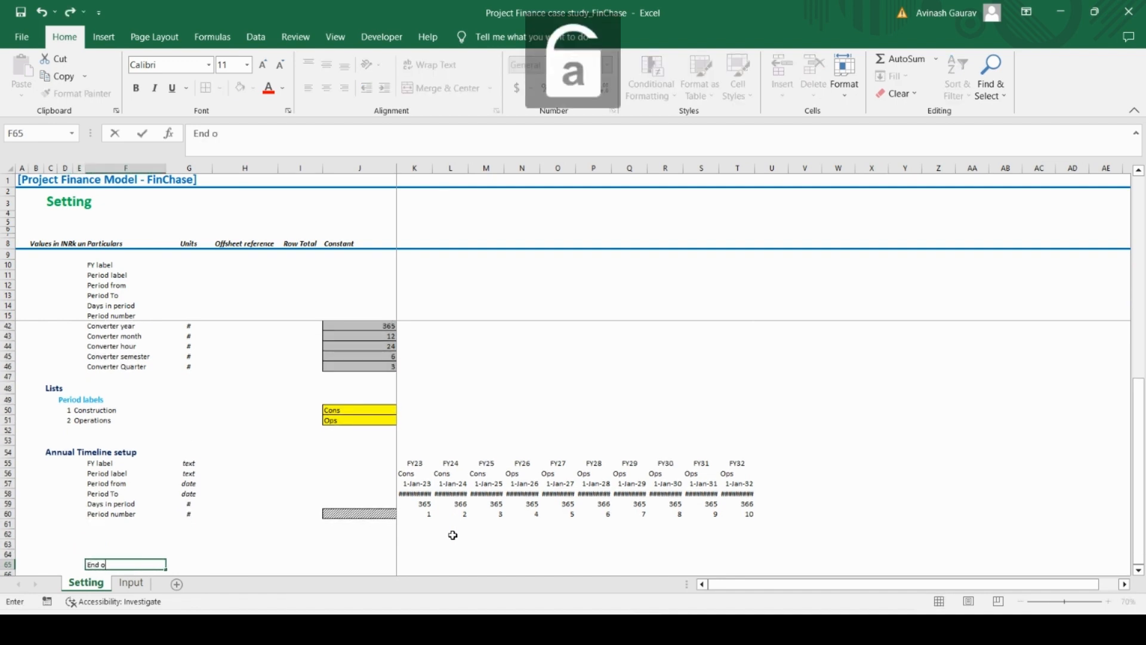
{"action": "type", "text": "f sheet"}
{"action": "key", "text": "Return"}
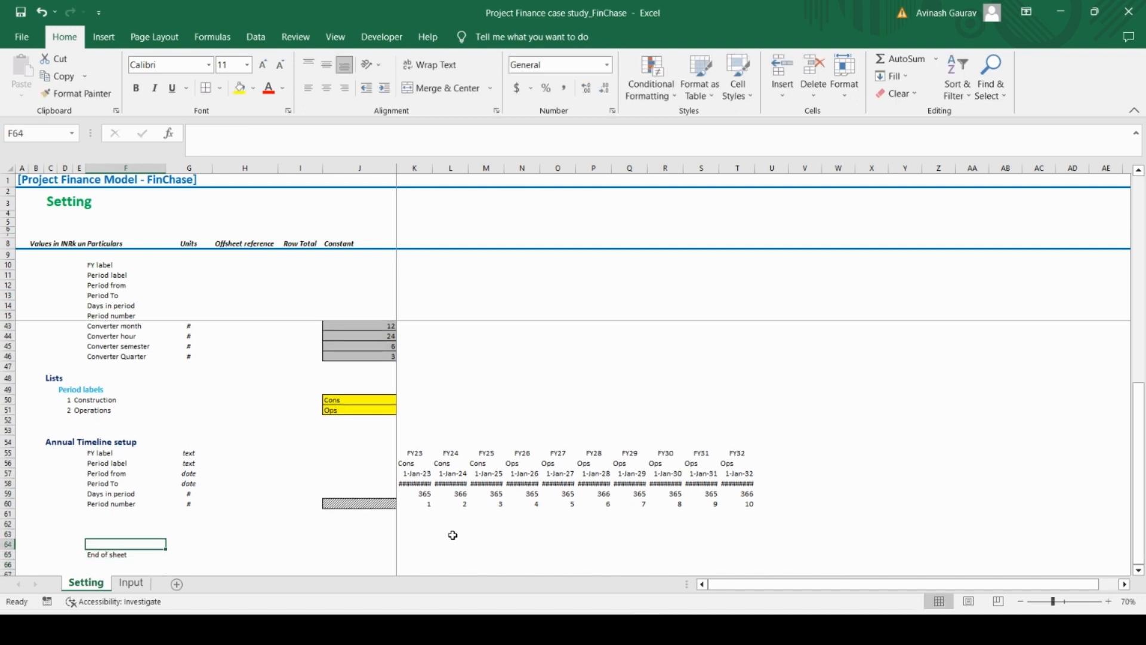
Fill the entire End of sheet row 65 with grey and make its text bold
{"action": "key", "text": "Up"}
{"action": "key", "text": "shift+space"}
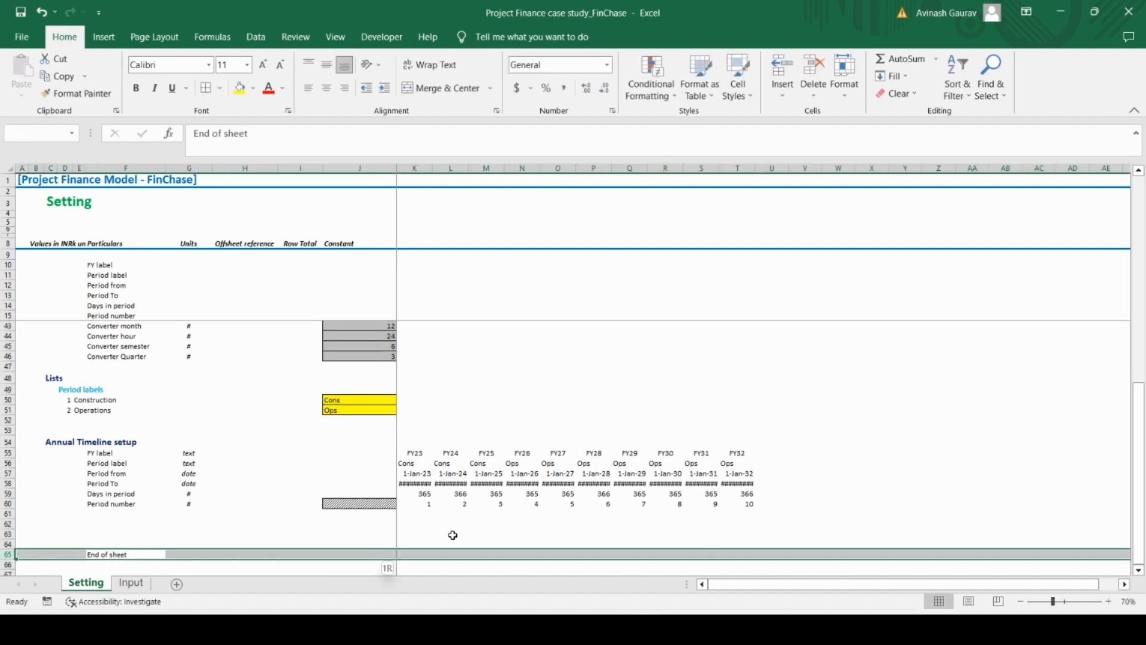
{"action": "left_click", "coordinate": [253, 88]}
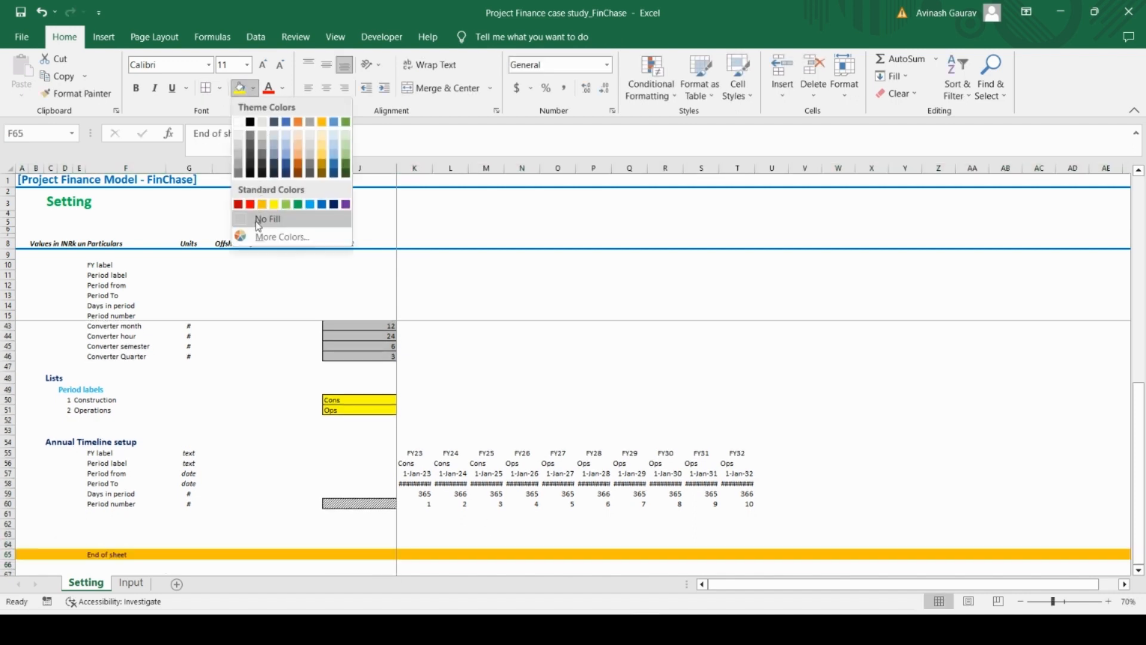
{"action": "left_click", "coordinate": [239, 154]}
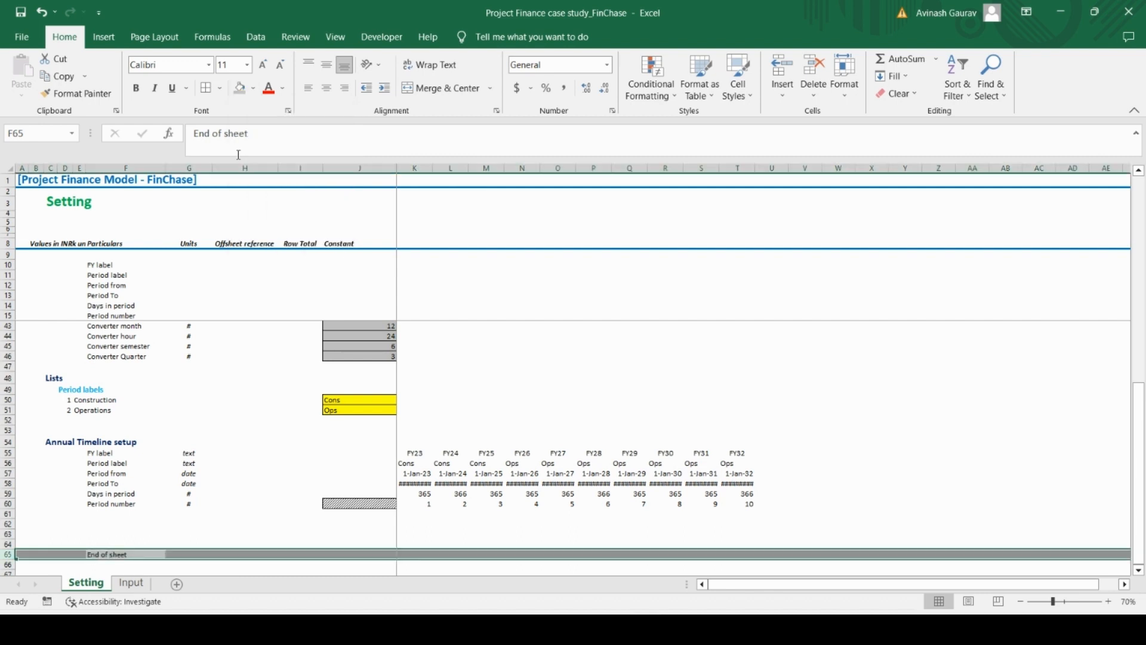
{"action": "key", "text": "ctrl+b"}
Check the Input sheet briefly, and move the Setting sheet's "End of sheet" label from F65 to A65
{"action": "left_click", "coordinate": [131, 583]}
{"action": "scroll", "coordinate": [268, 457], "scroll_direction": "down", "scroll_amount": 10}
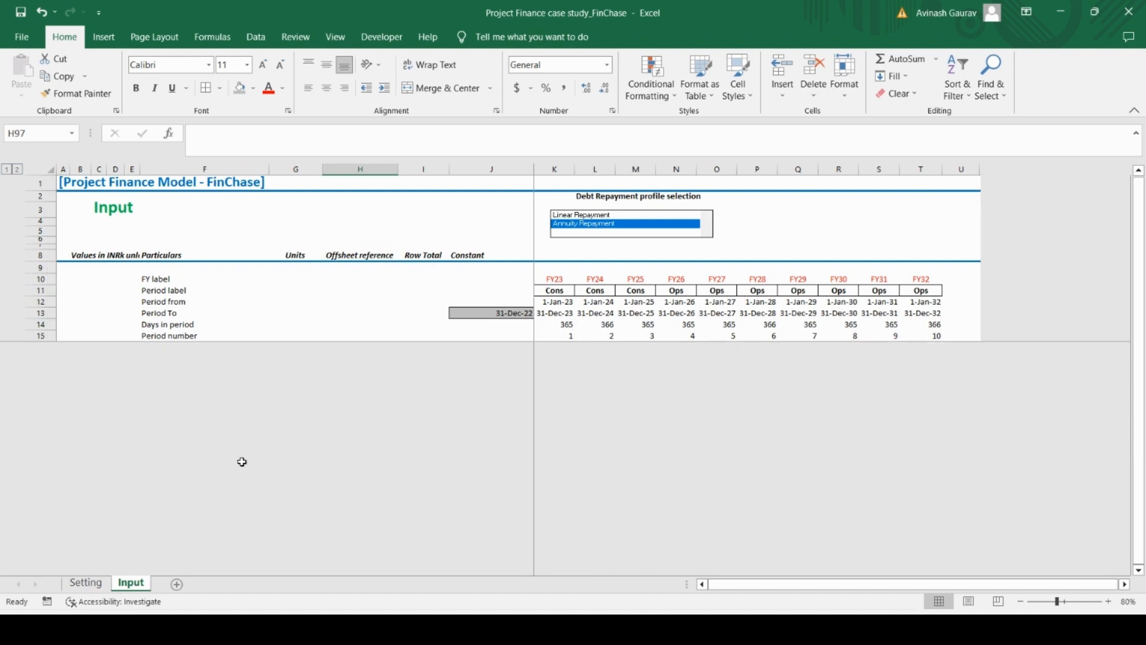
{"action": "scroll", "coordinate": [237, 461], "scroll_direction": "up", "scroll_amount": 3}
{"action": "left_click", "coordinate": [85, 582]}
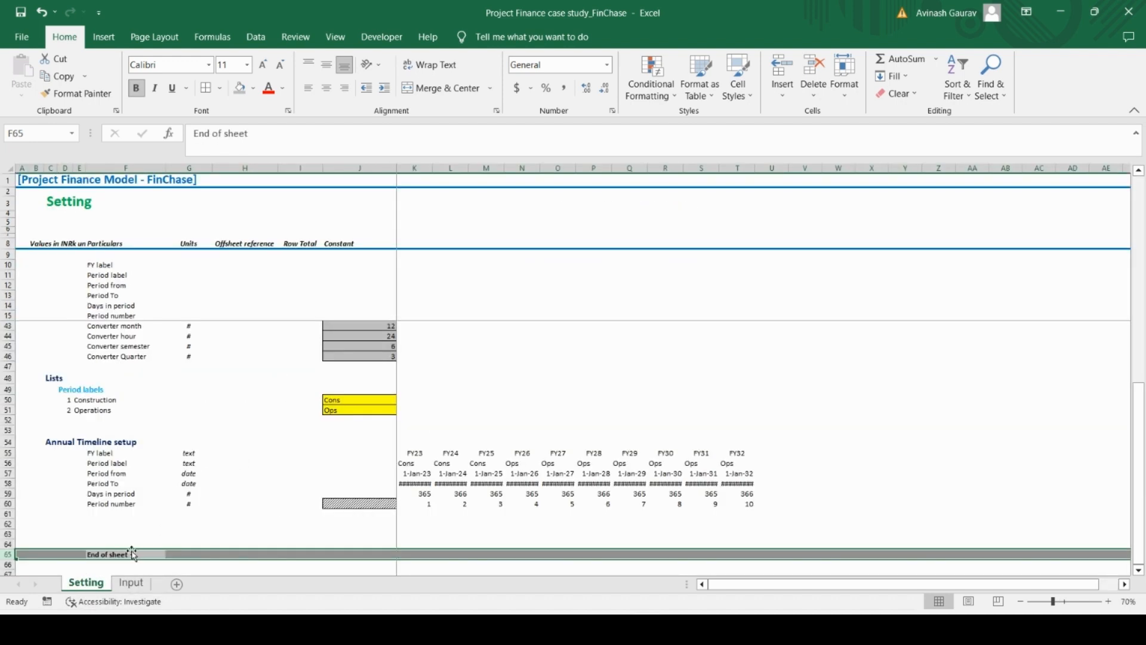
{"action": "left_click", "coordinate": [129, 554]}
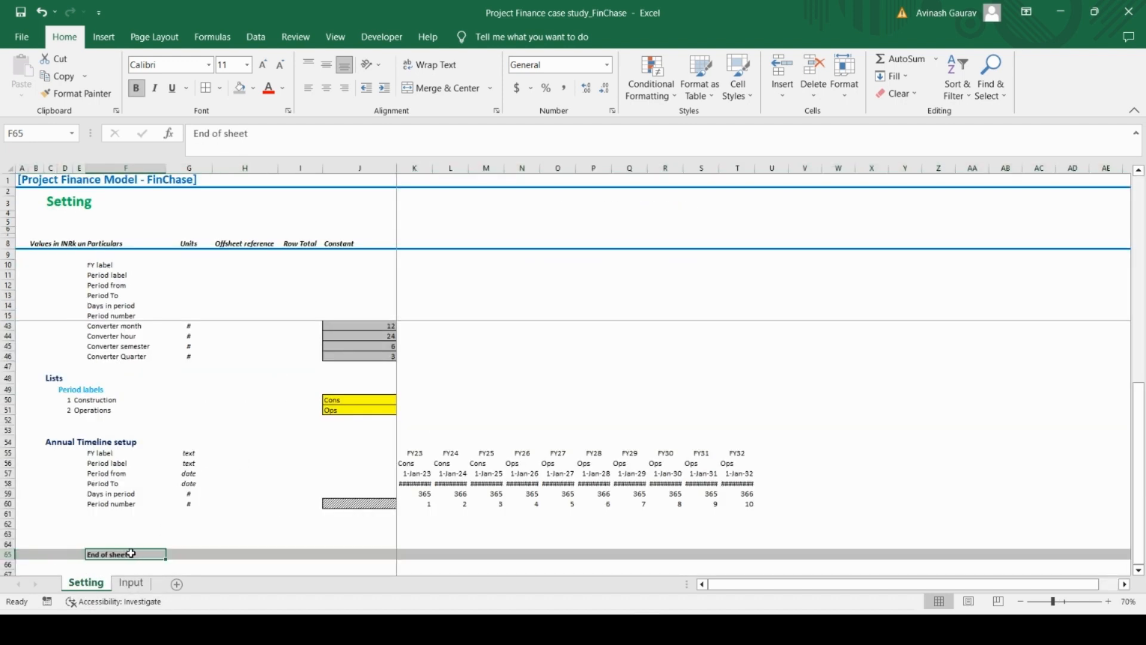
{"action": "key", "text": "ctrl+x"}
{"action": "key", "text": "Left"}
{"action": "key", "text": "Left"}
{"action": "key", "text": "Left"}
{"action": "key", "text": "Left"}
{"action": "key", "text": "Left"}
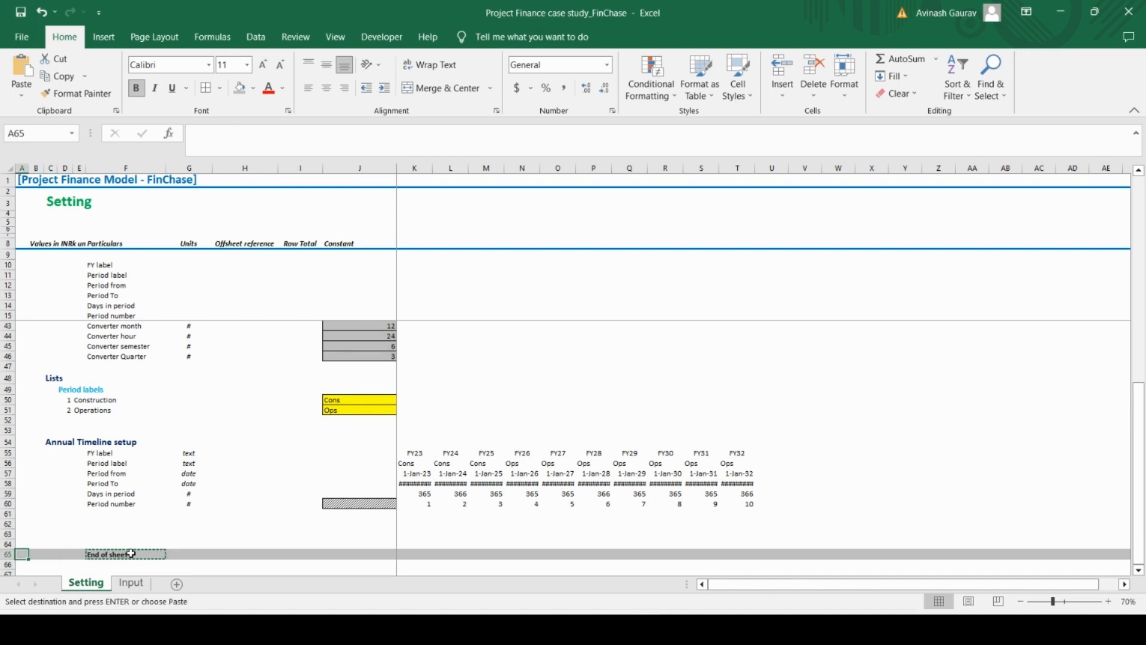
{"action": "key", "text": "ctrl+v"}
{"action": "key", "text": "Right"}
{"action": "key", "text": "Right"}
{"action": "key", "text": "Right"}
{"action": "key", "text": "Right"}
{"action": "key", "text": "Right"}
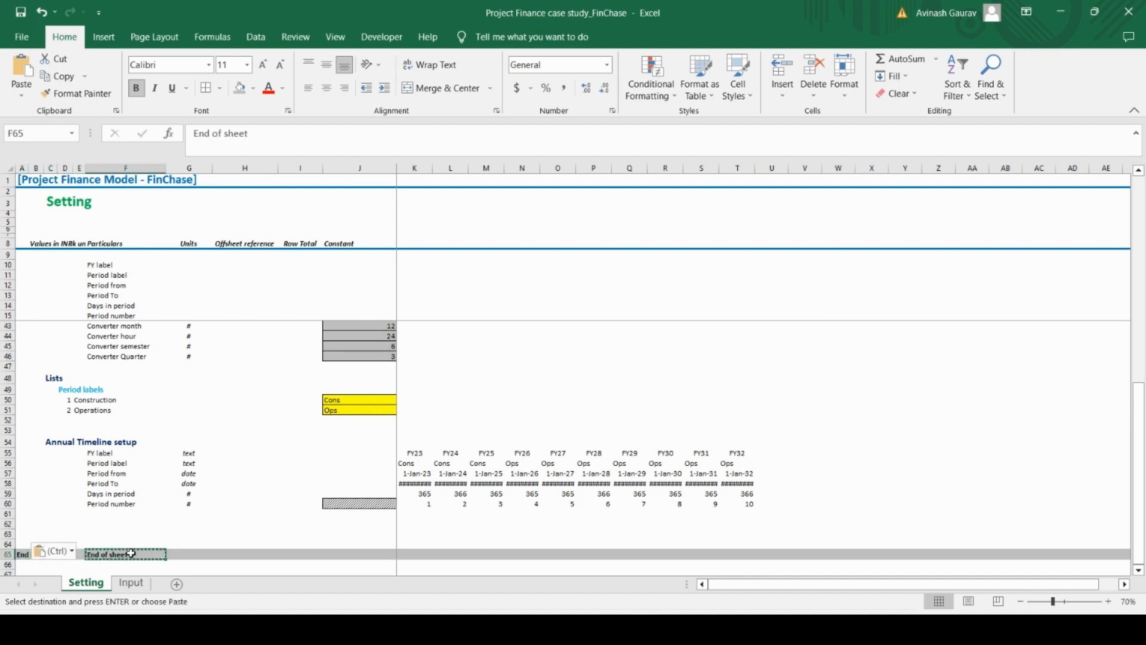
{"action": "key", "text": "BackSpace"}
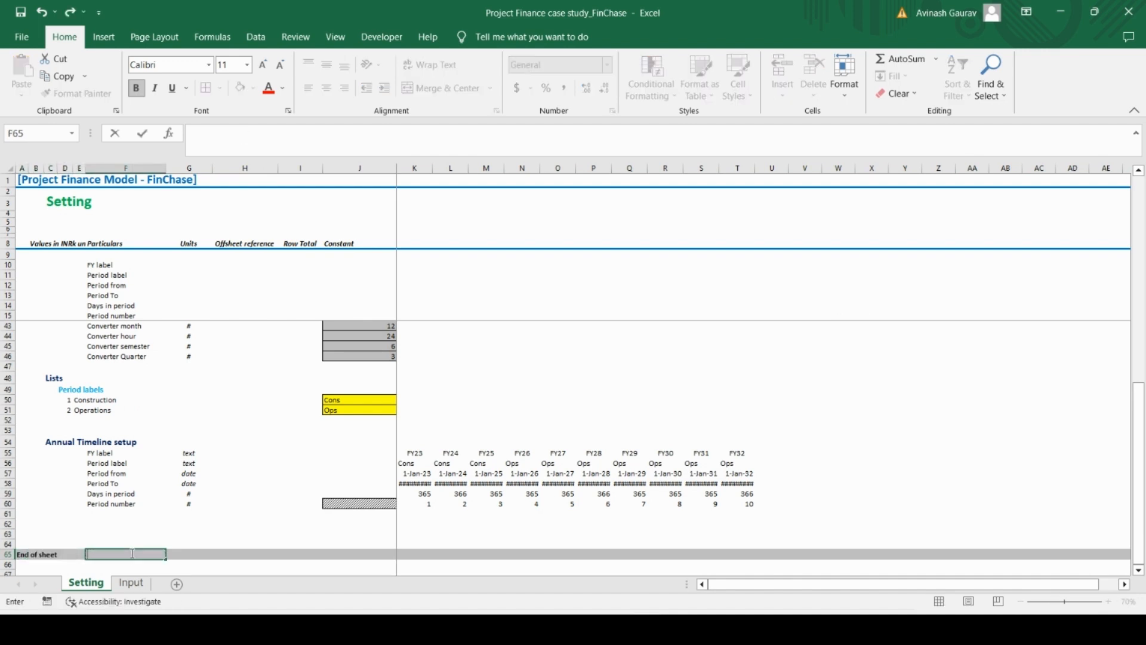
Hide all unused columns on the Setting sheet from column V through the last column, XFD
{"action": "left_click", "coordinate": [801, 166]}
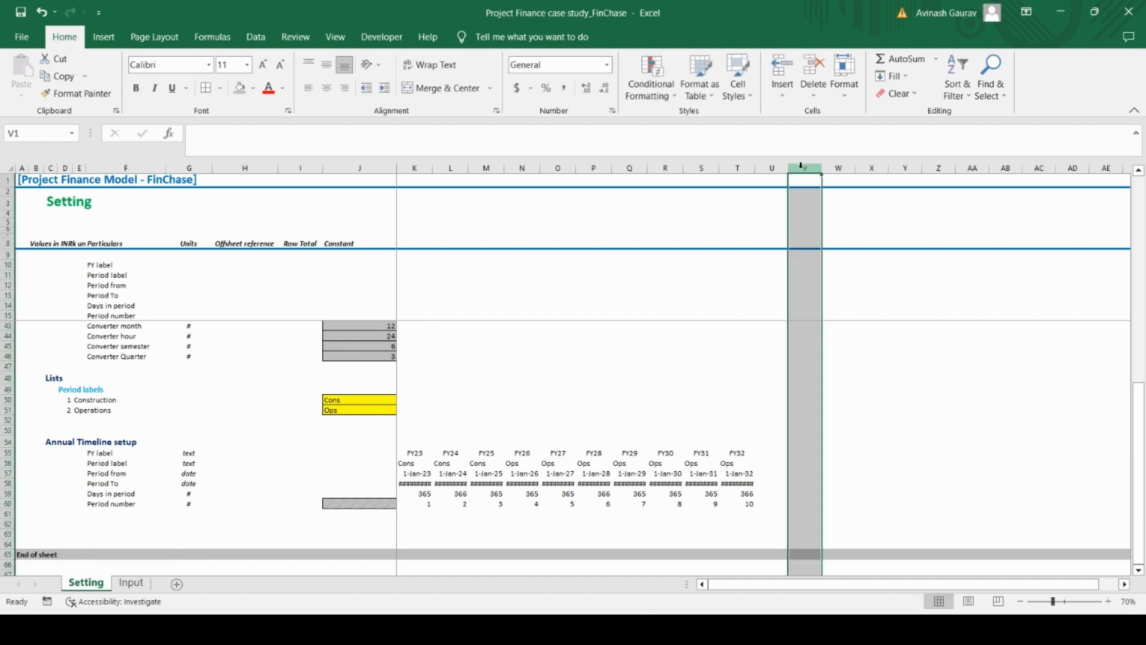
{"action": "key", "text": "Left"}
{"action": "key", "text": "Left"}
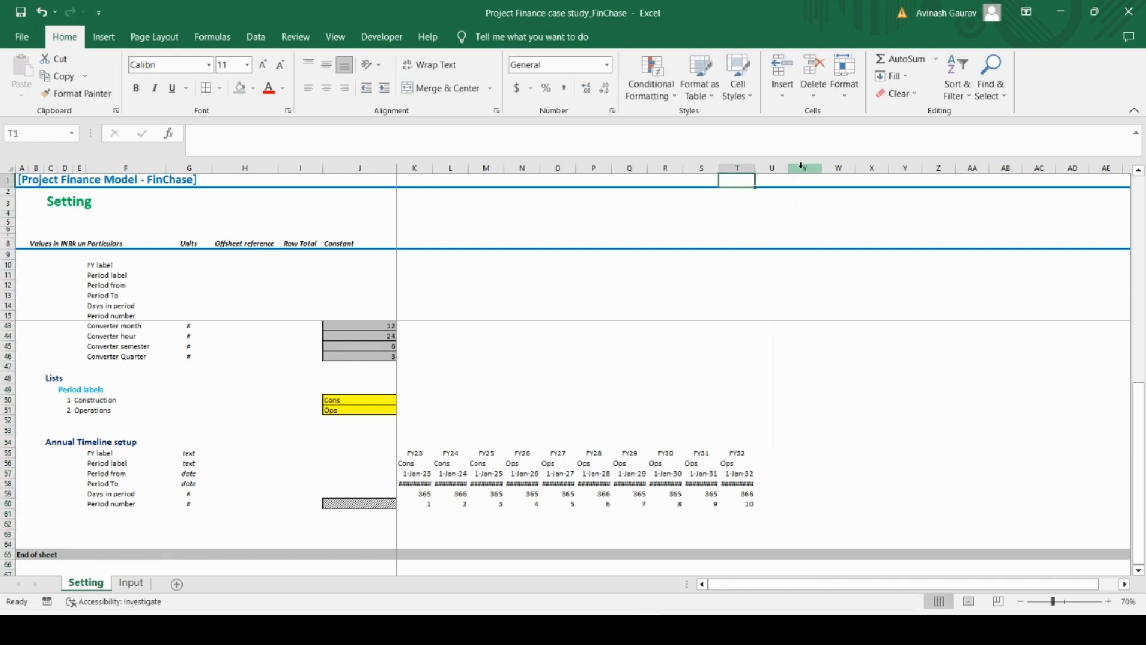
{"action": "key", "text": "ctrl+Down"}
{"action": "key", "text": "ctrl+Up"}
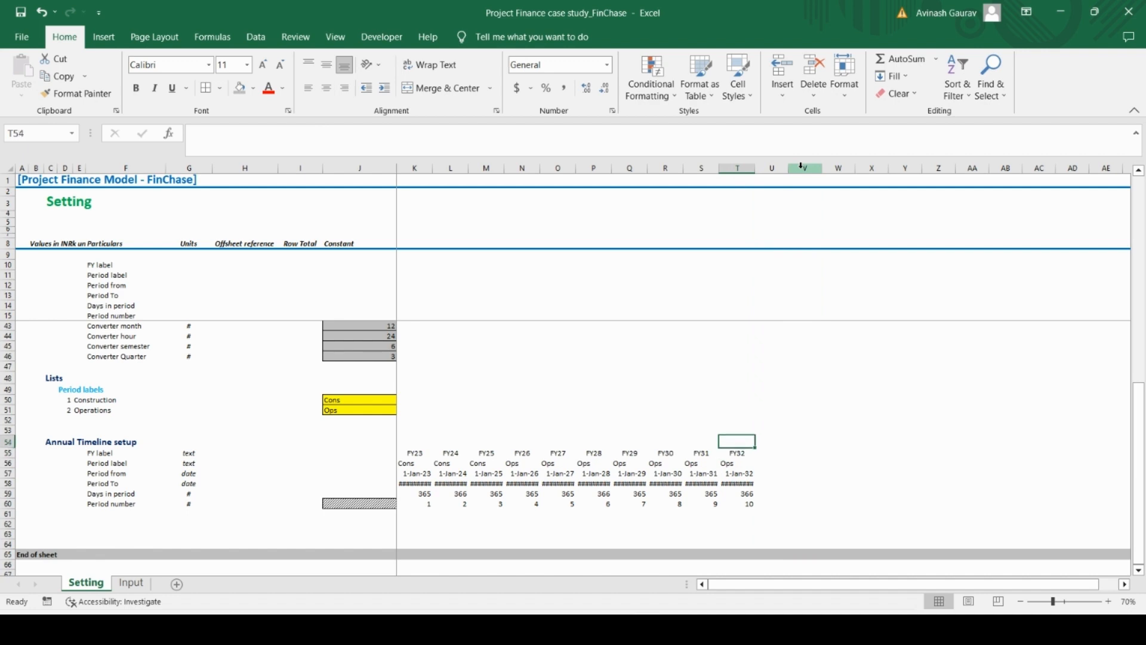
{"action": "key", "text": "Right"}
{"action": "key", "text": "Right"}
{"action": "key", "text": "ctrl+space"}
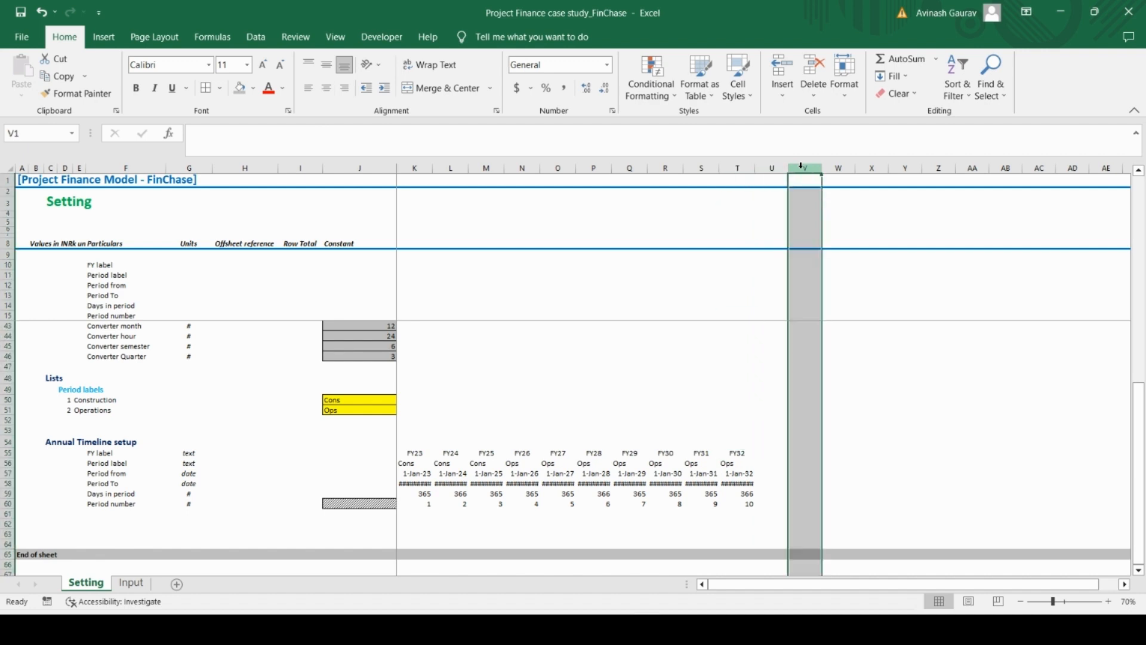
{"action": "key", "text": "ctrl+shift+Right"}
{"action": "key", "text": "shift+F10"}
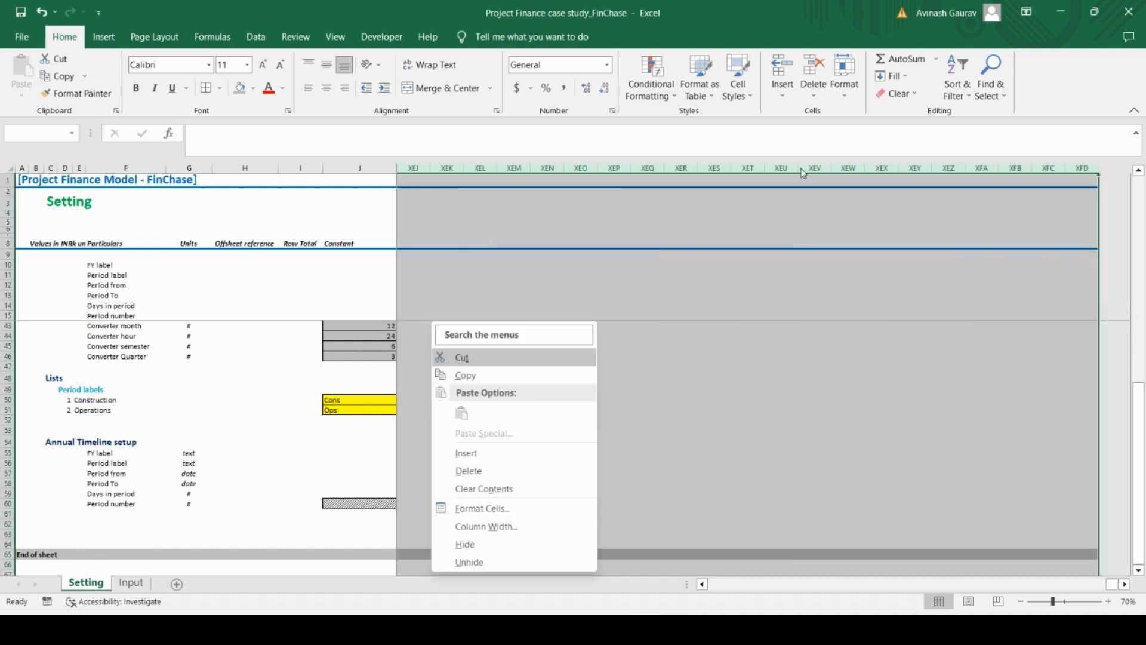
{"action": "key", "text": "h"}
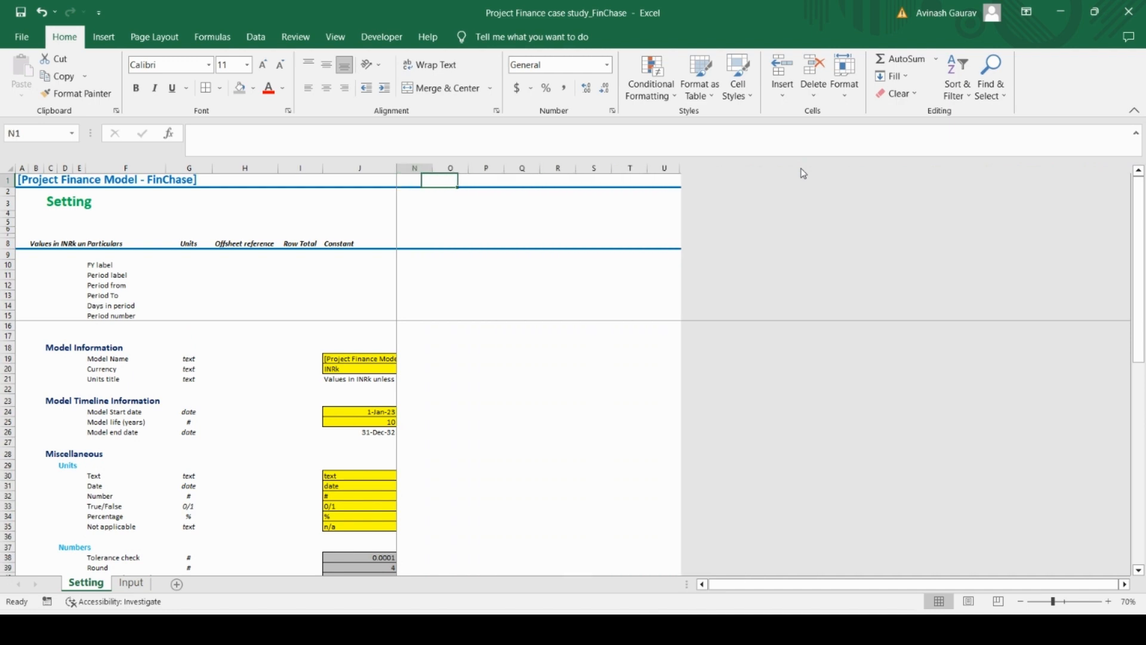
Check the Setting sheet from its first rows down past the Annual Timeline setup, and set its zoom to 80%
{"action": "key", "text": "ctrl+Home"}
{"action": "key", "text": "Down"}
{"action": "key", "text": "Down"}
{"action": "key", "text": "Down"}
{"action": "key", "text": "Down"}
{"action": "key", "text": "Down"}
{"action": "key", "text": "Down"}
{"action": "key", "text": "Down"}
{"action": "key", "text": "Down"}
{"action": "key", "text": "Down"}
{"action": "key", "text": "Down"}
{"action": "key", "text": "Down"}
{"action": "key", "text": "Down"}
{"action": "key", "text": "Down"}
{"action": "key", "text": "Down"}
{"action": "key", "text": "Down"}
{"action": "key", "text": "Down"}
{"action": "key", "text": "Down"}
{"action": "key", "text": "Down"}
{"action": "key", "text": "Down"}
{"action": "key", "text": "Down"}
{"action": "key", "text": "Down"}
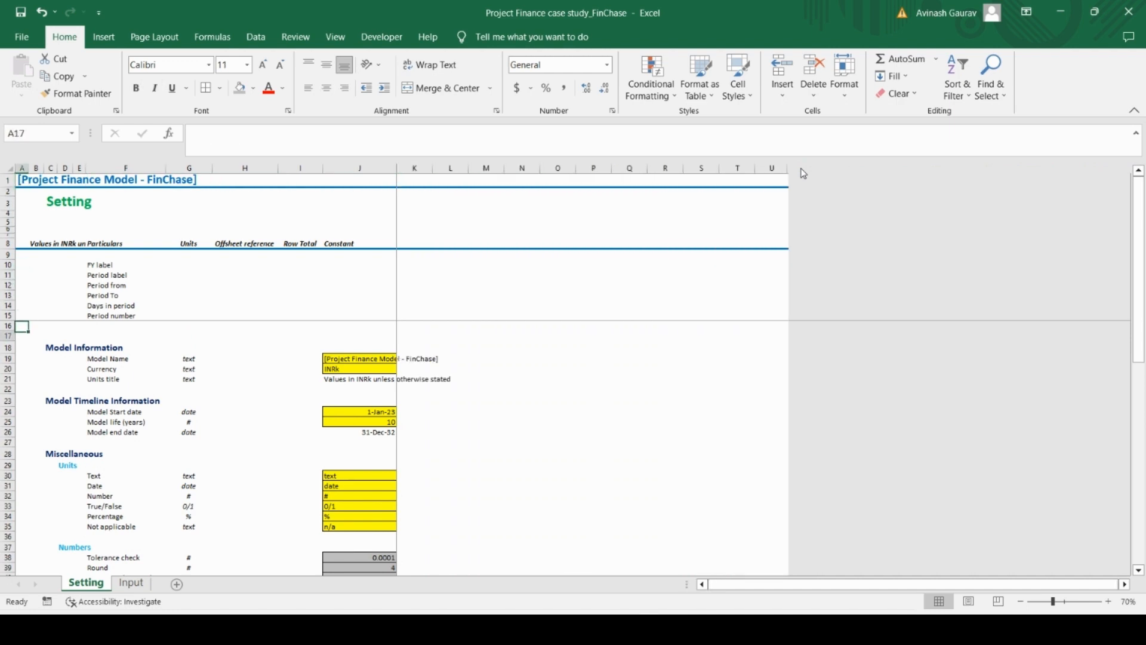
{"action": "key", "text": "Down"}
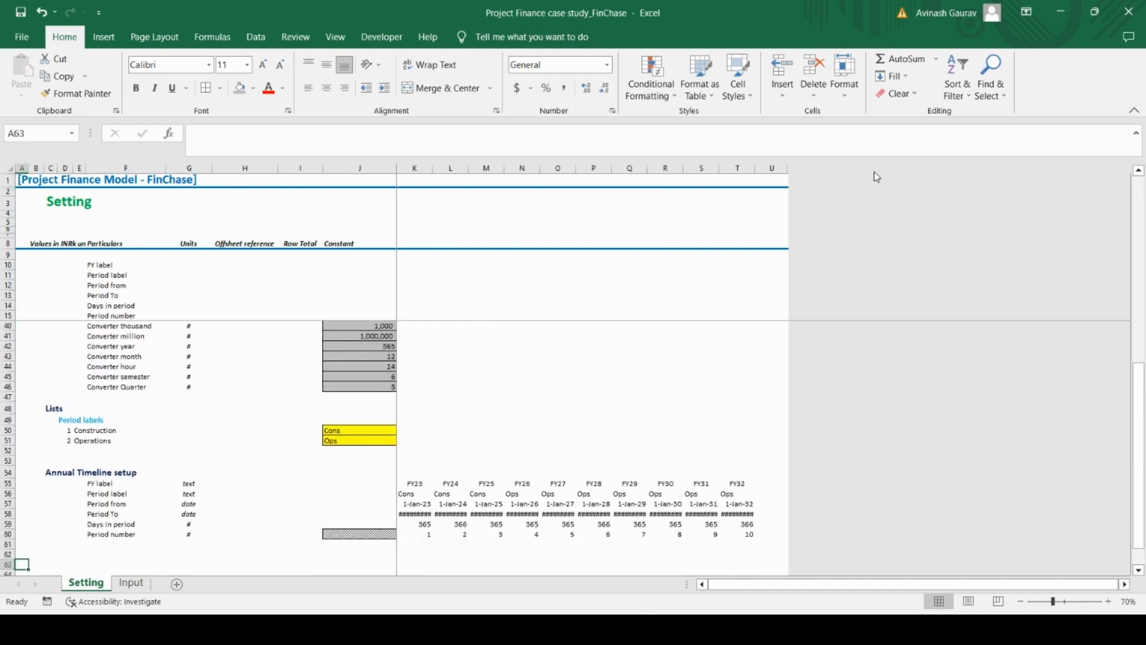
{"action": "left_click", "coordinate": [1109, 601]}
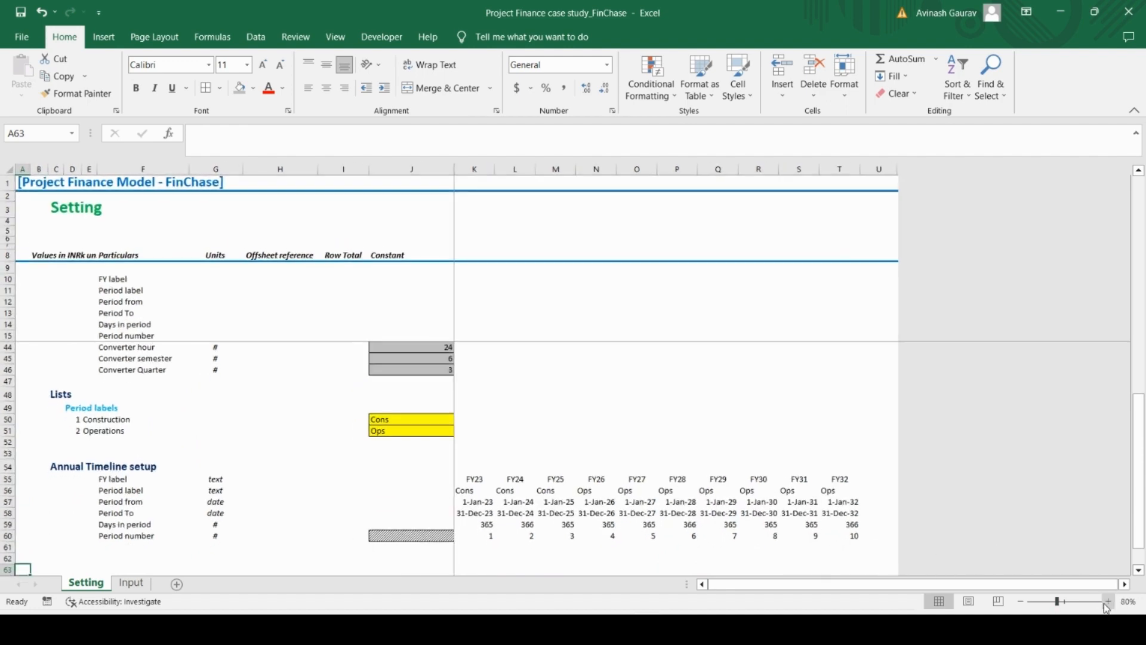
Open the Input sheet and go back up to its model dates and CAPEX Timelines section
{"action": "left_click", "coordinate": [130, 583]}
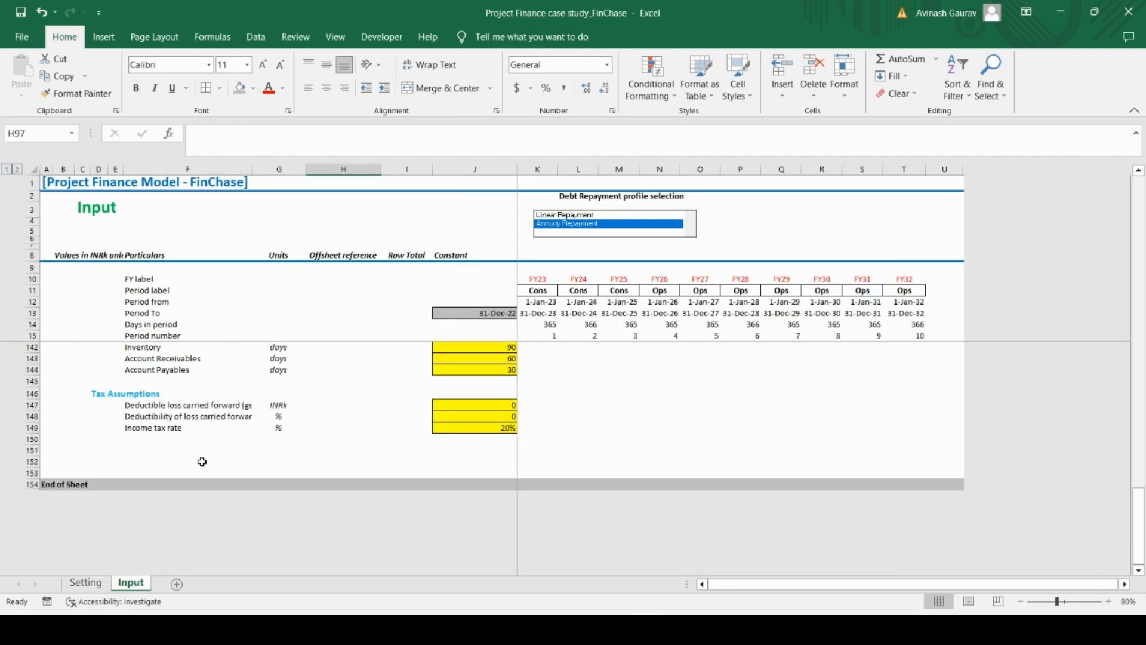
{"action": "scroll", "coordinate": [203, 460], "scroll_direction": "up", "scroll_amount": 20}
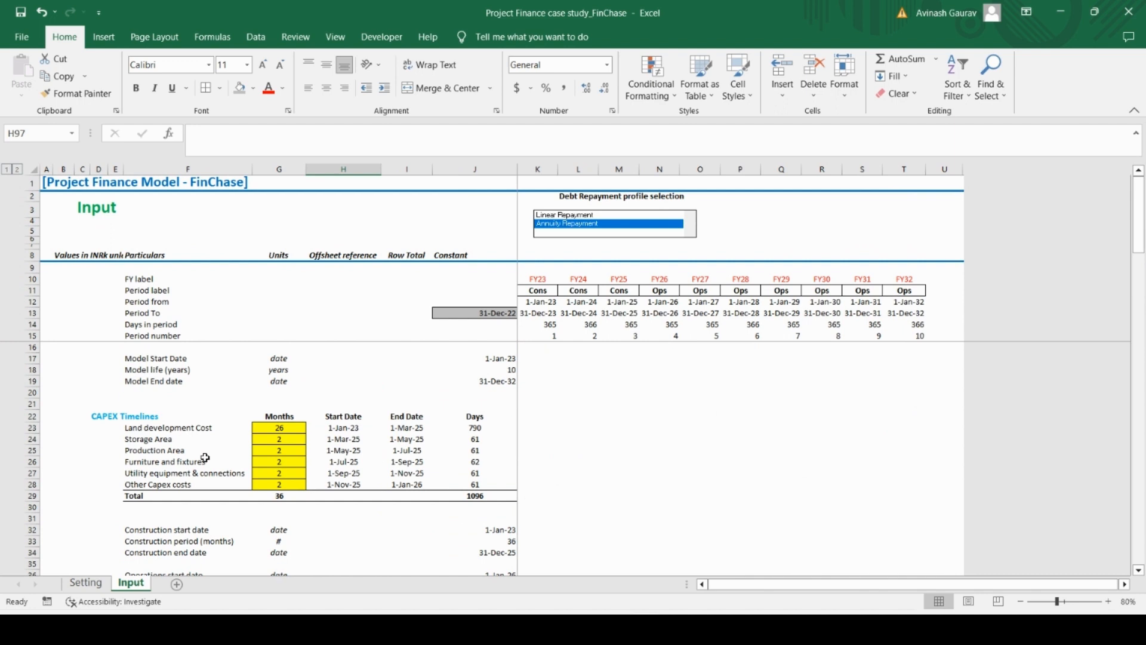